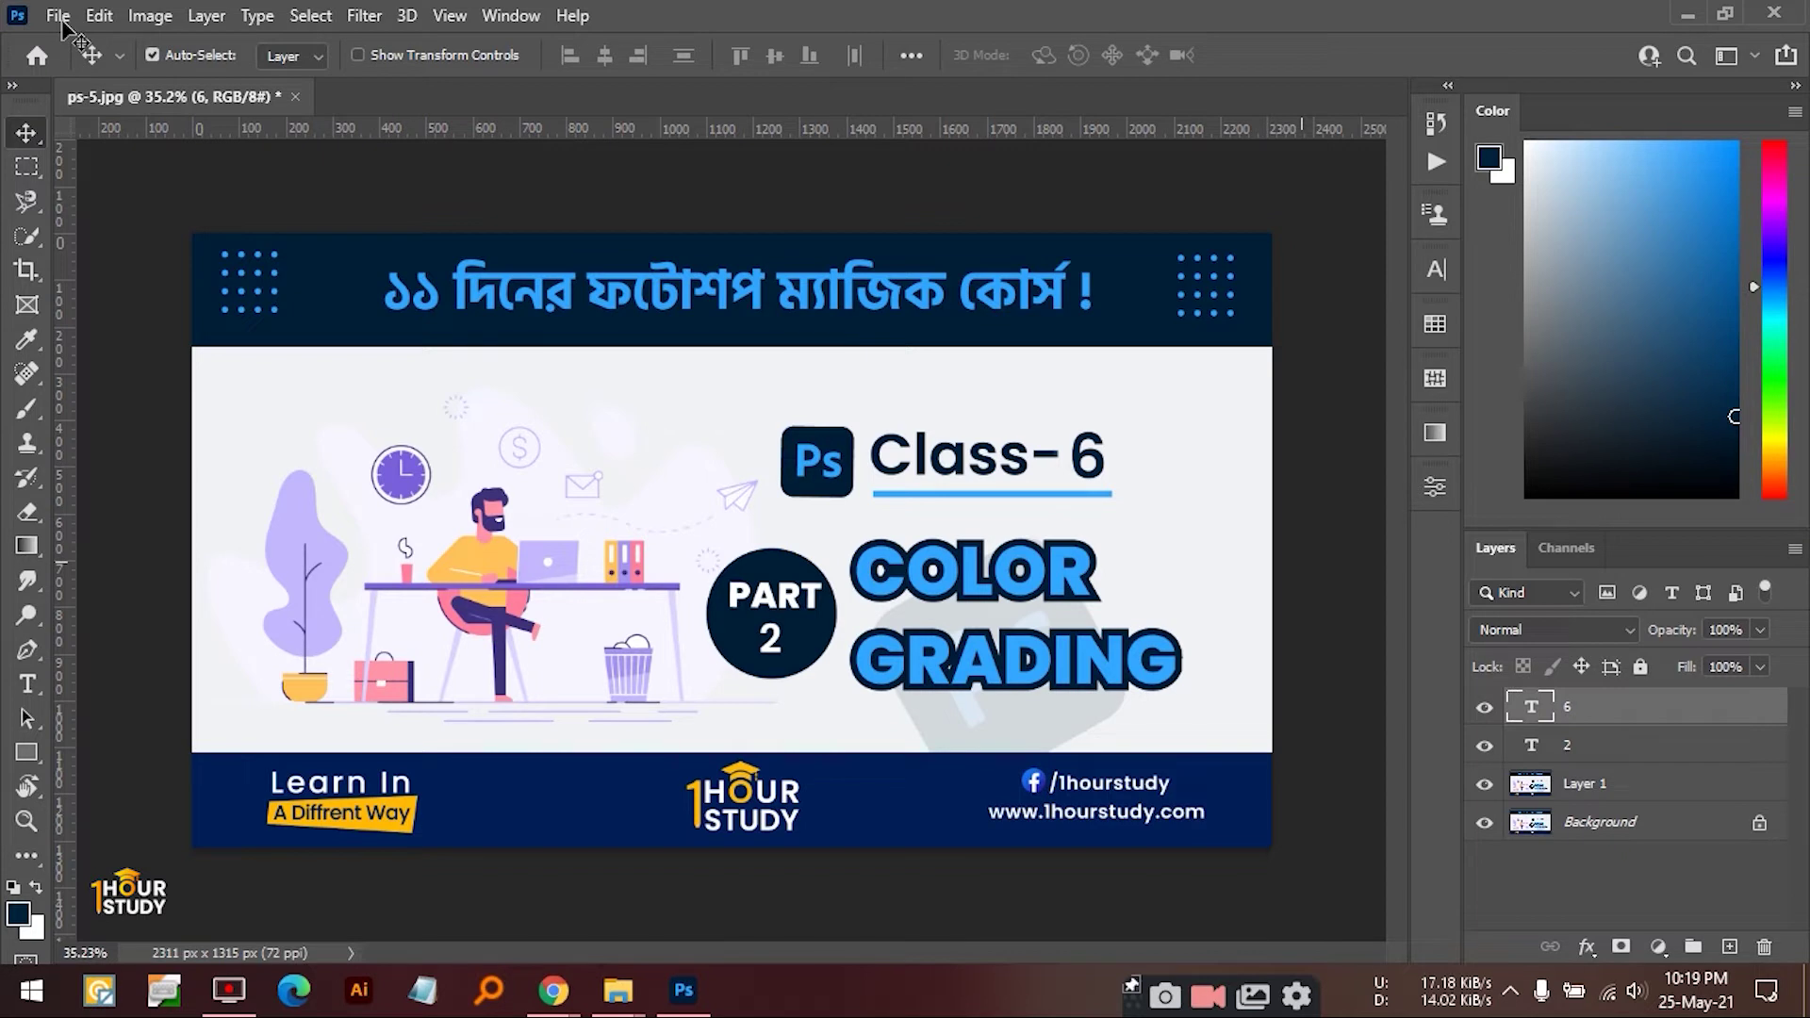
left_click(59, 17)
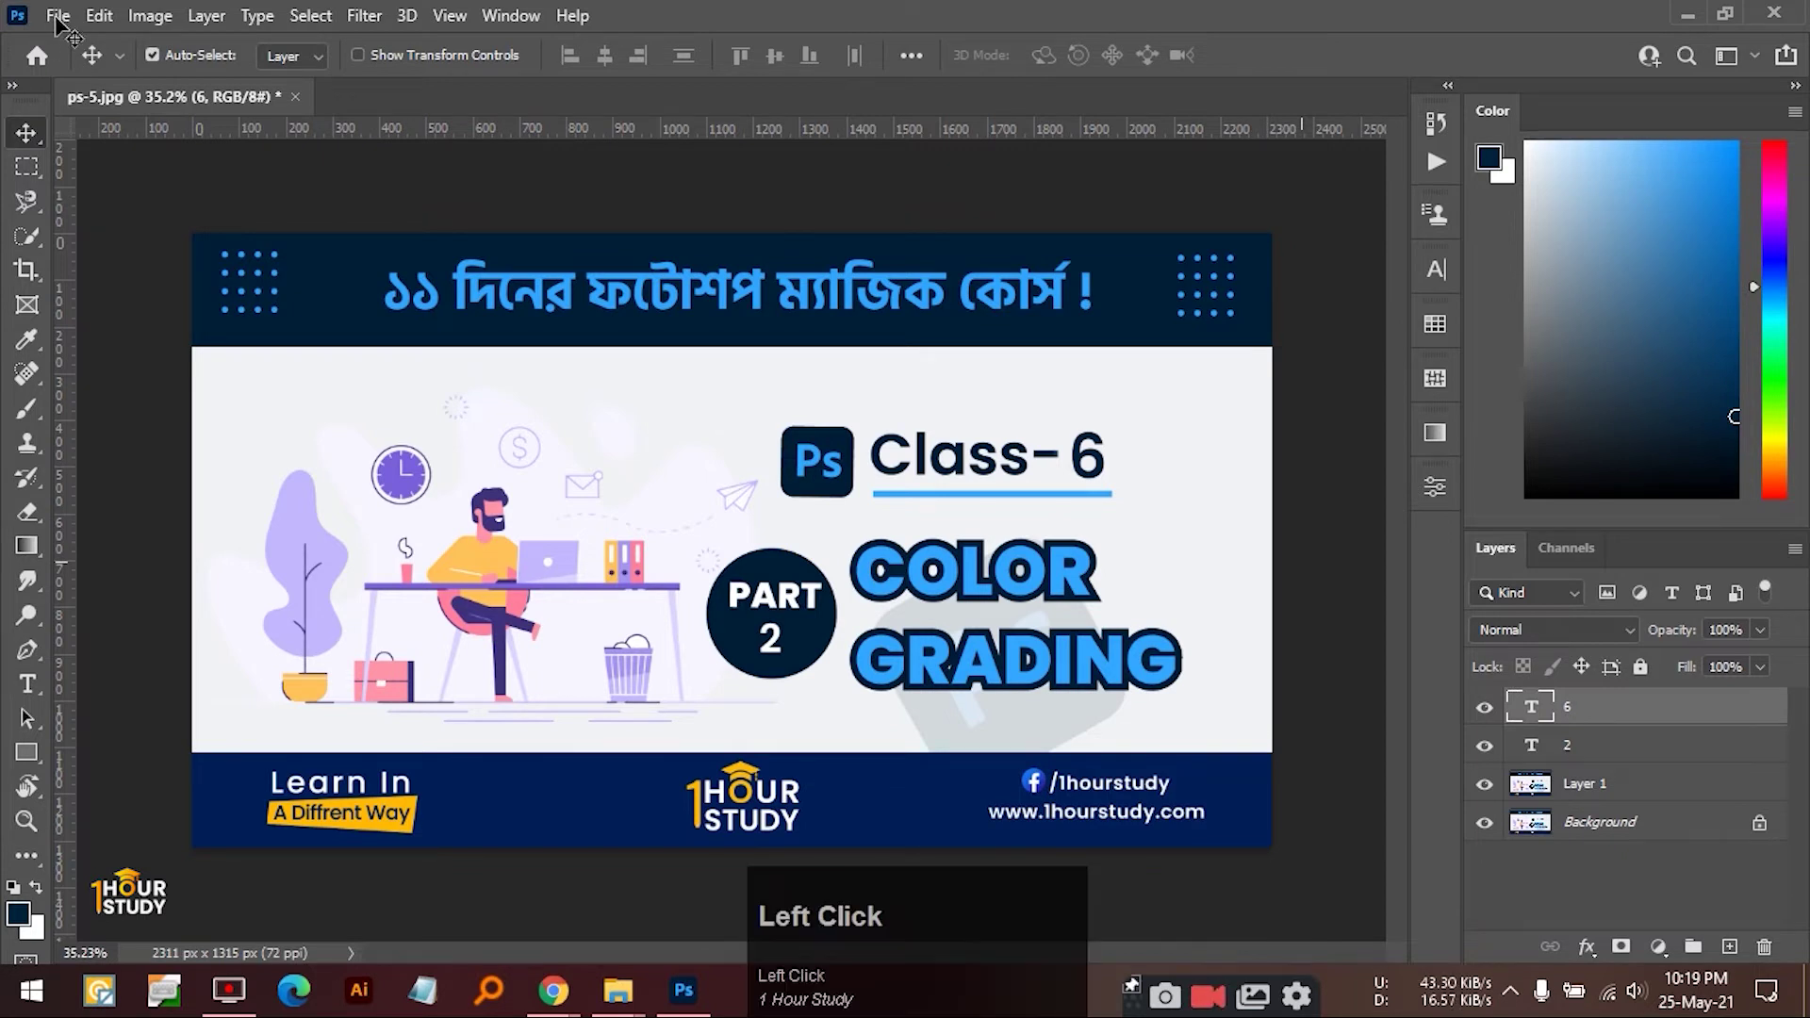
left_click(58, 16)
left_click(106, 45)
left_click(58, 16)
left_click(107, 45)
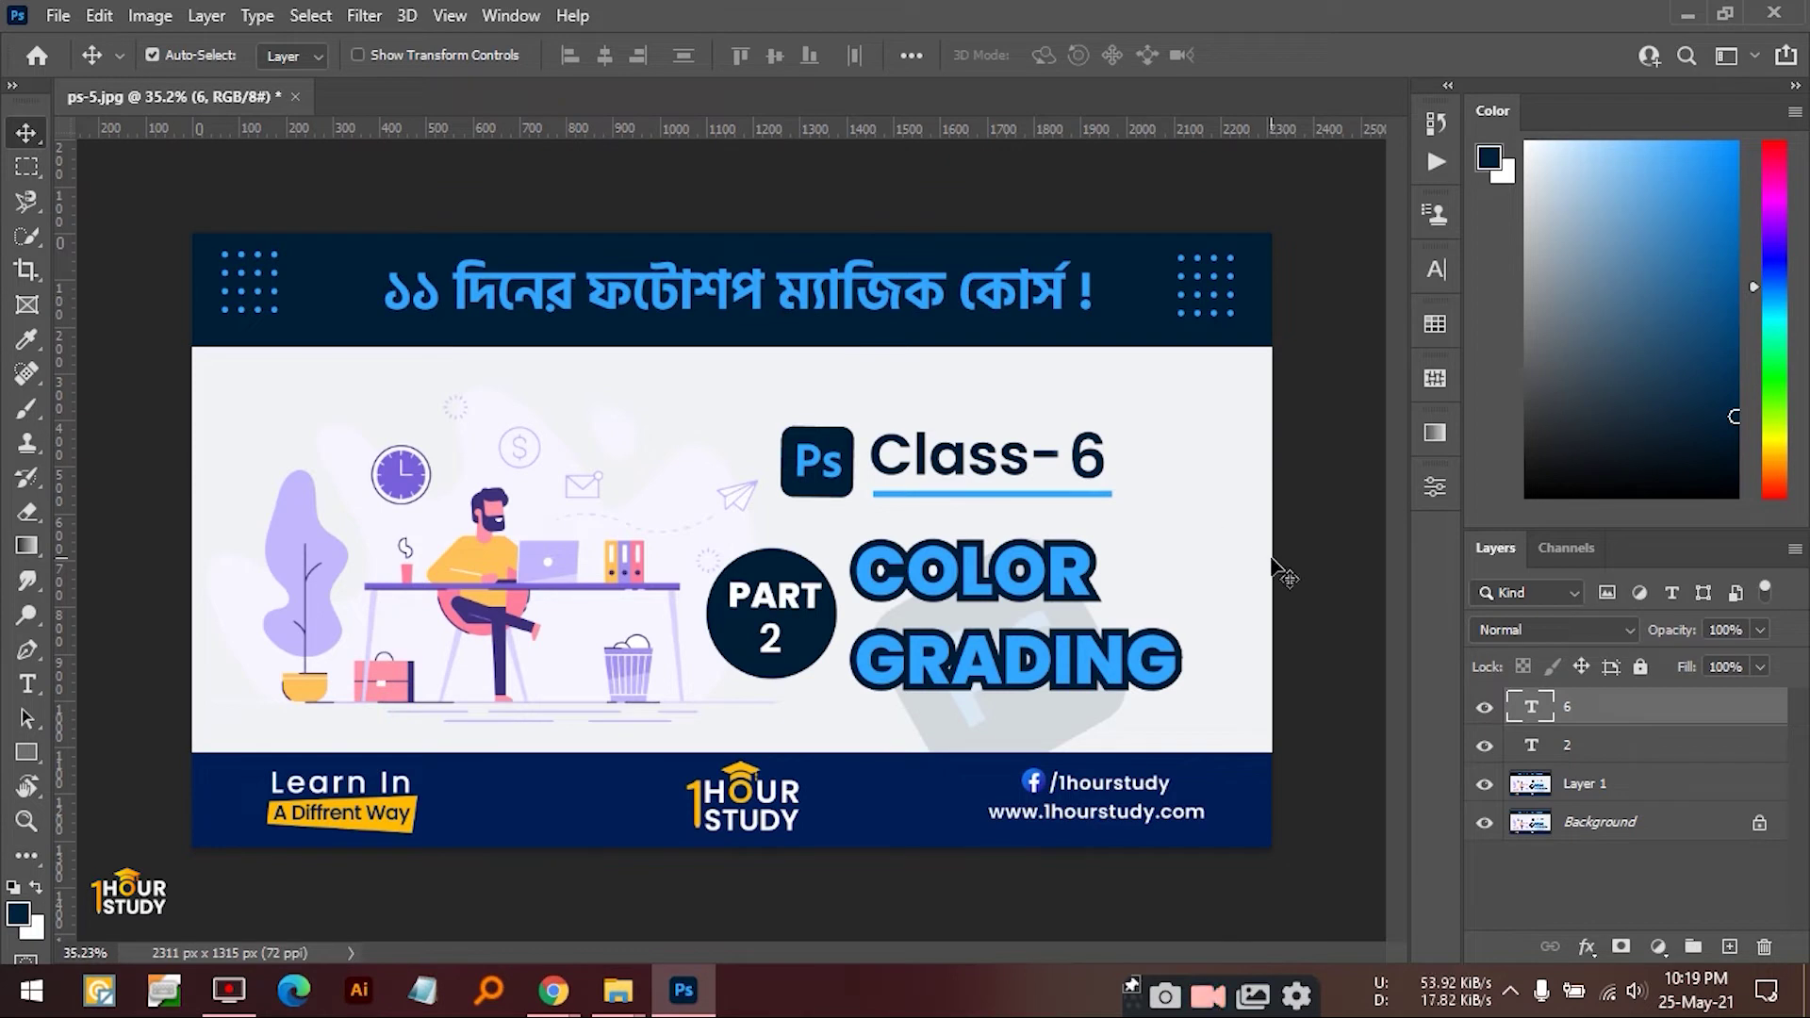
left_click(819, 479)
key("ctrl+n")
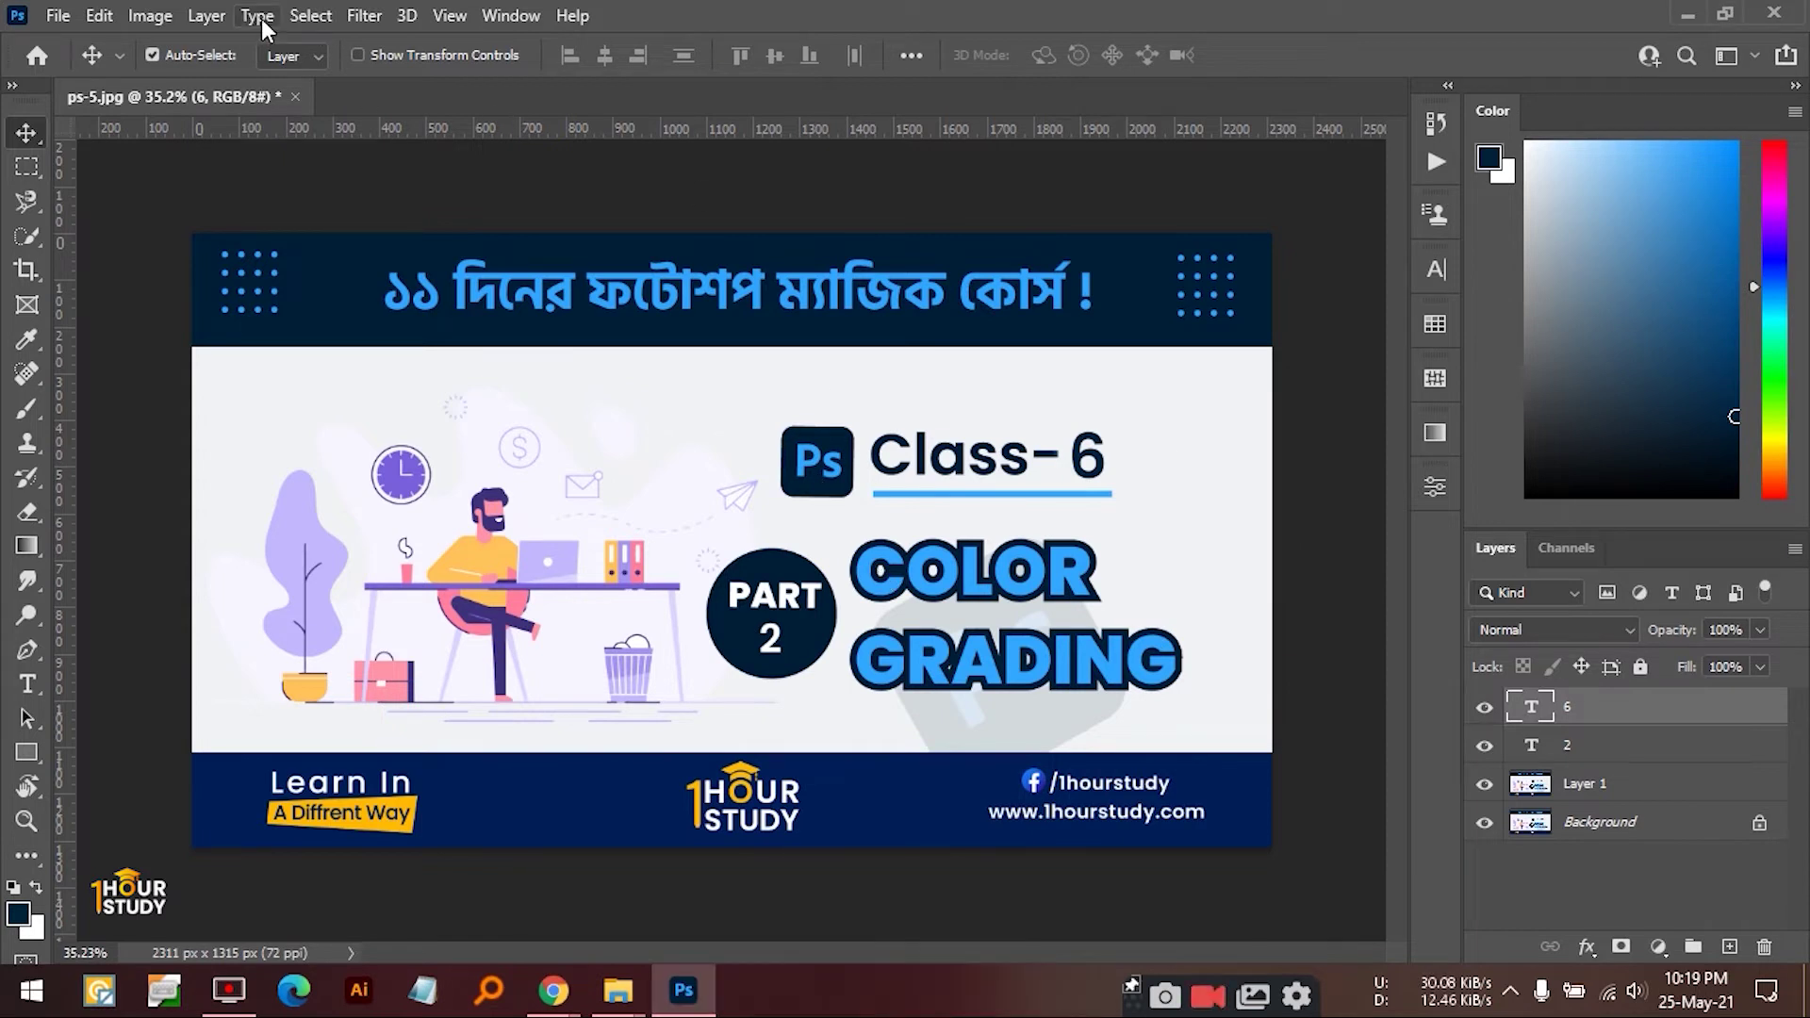
- Create a new 930 x 930 px document at 72 ppi in 8-bit RGB with a white background
left_click(60, 25)
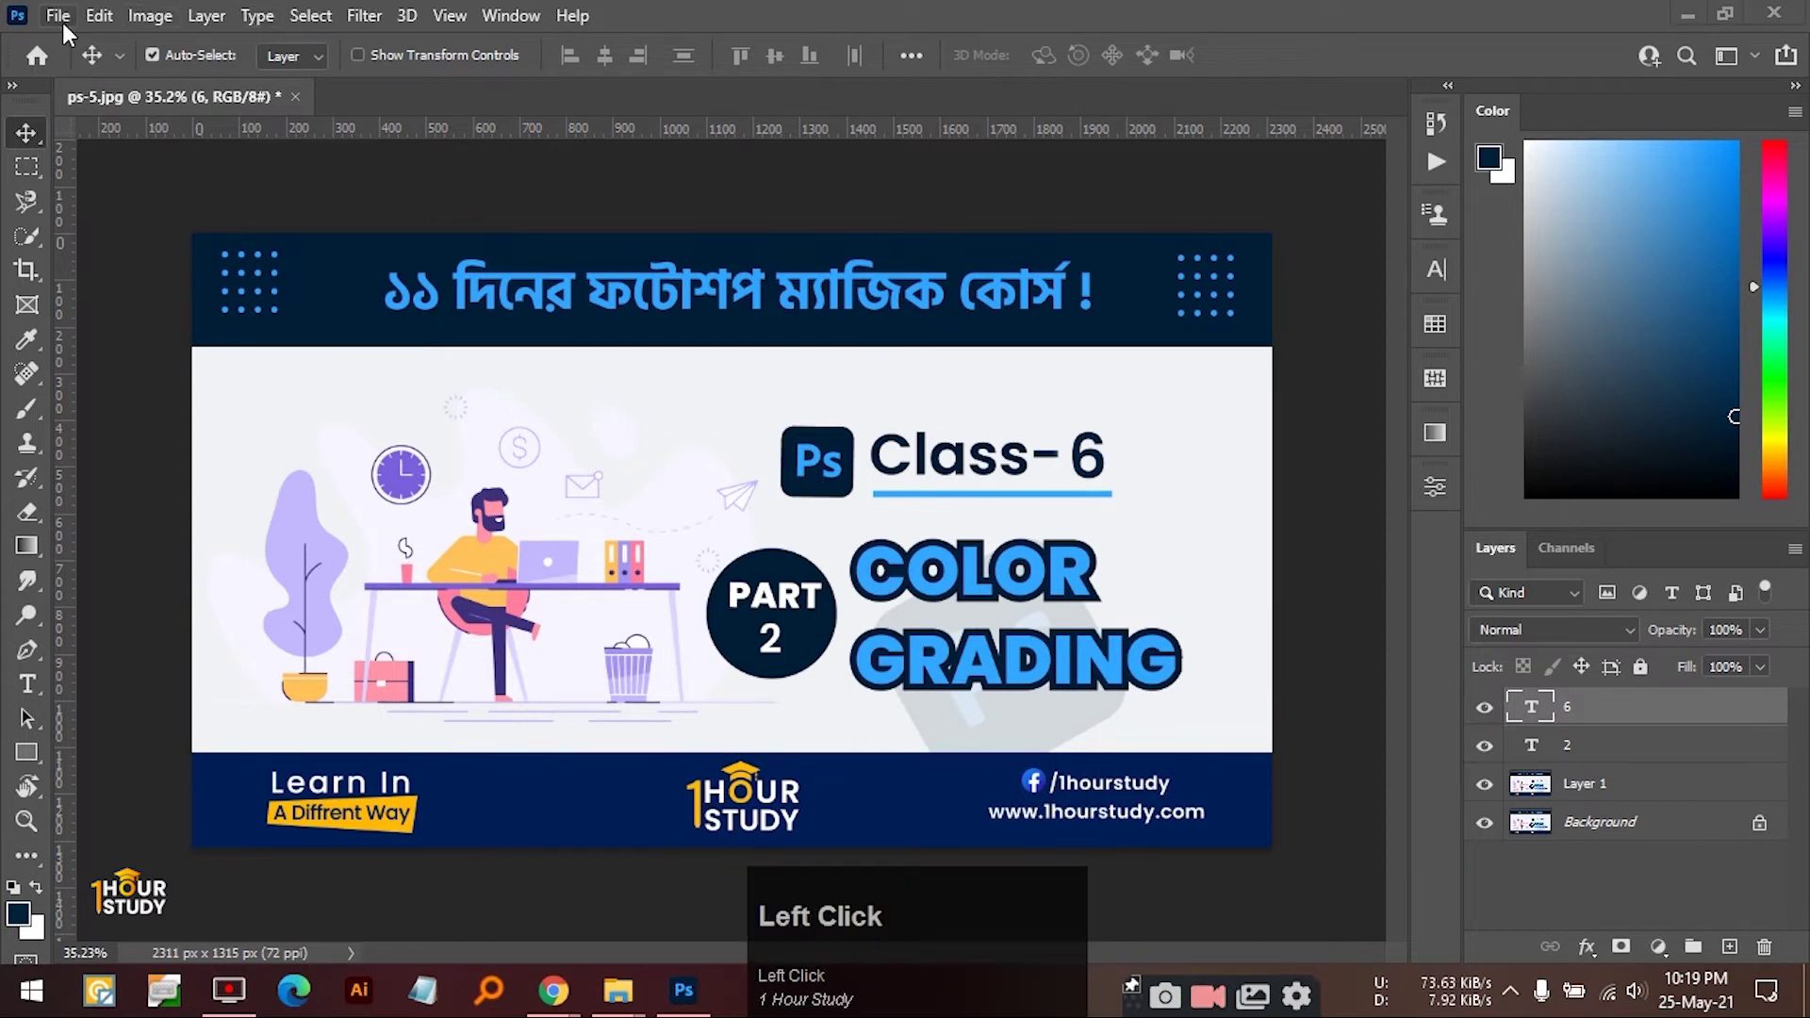
left_click(62, 23)
left_click(124, 38)
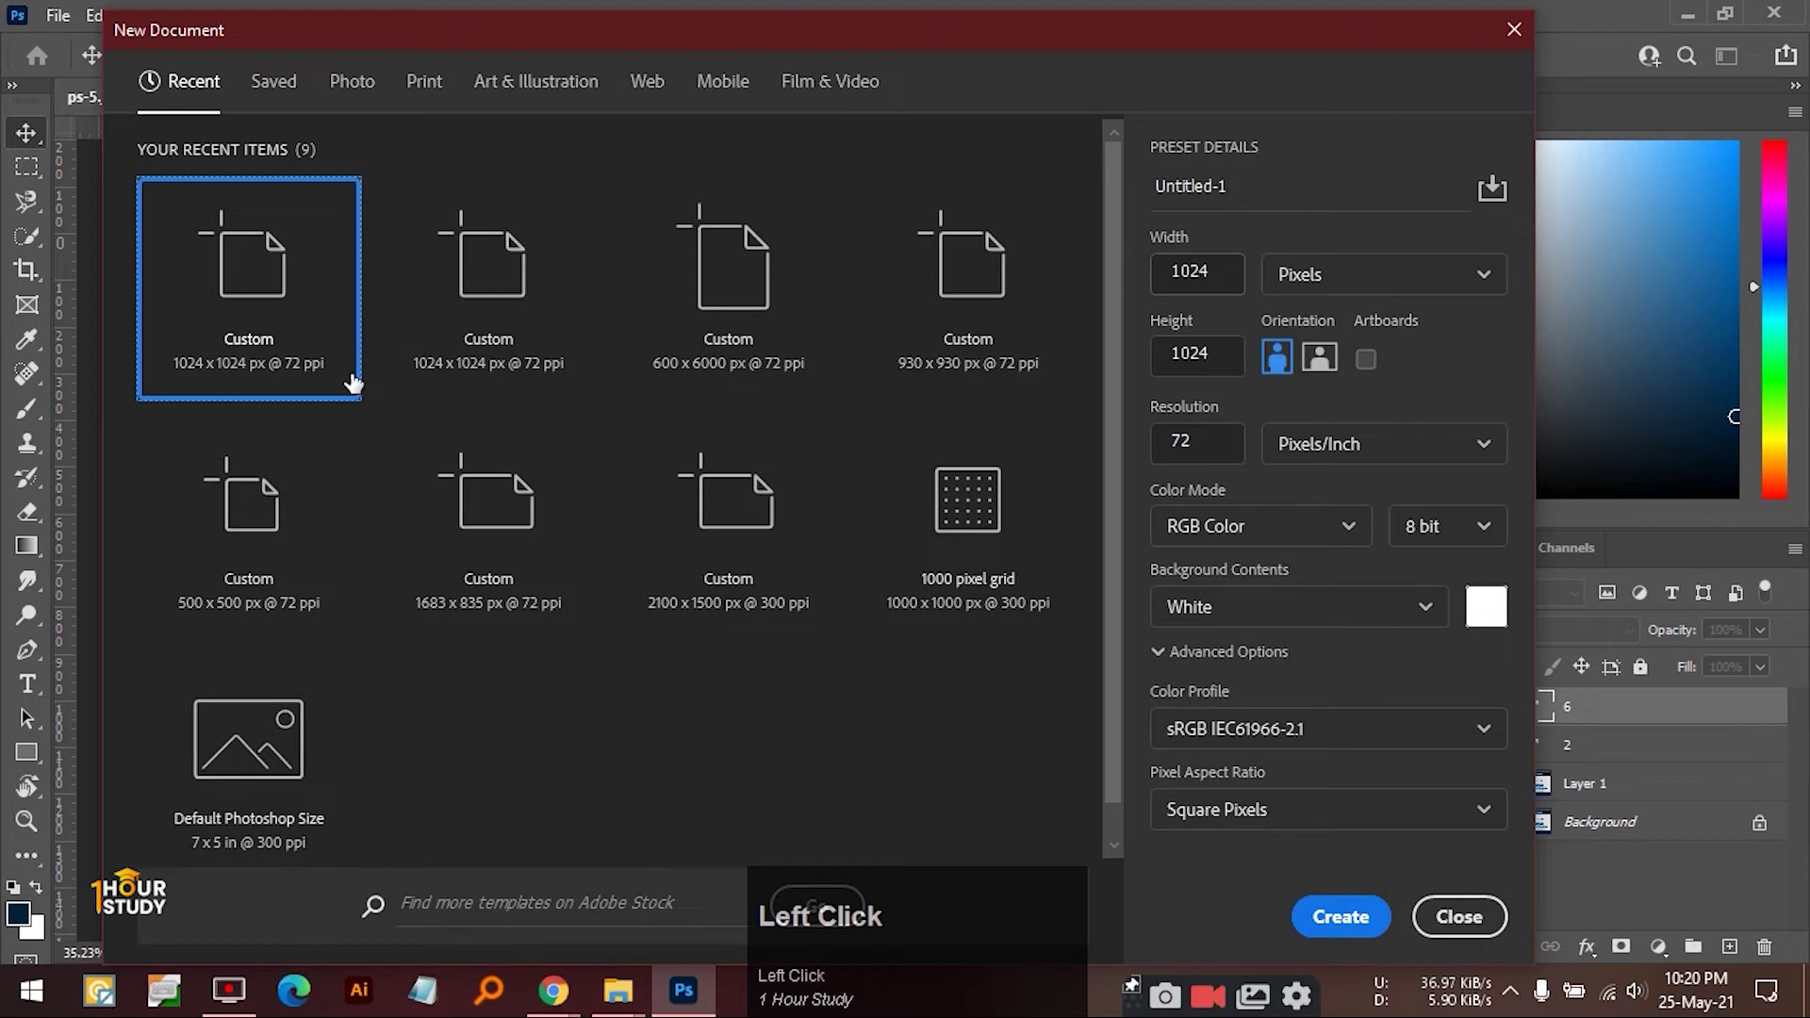
left_click(974, 304)
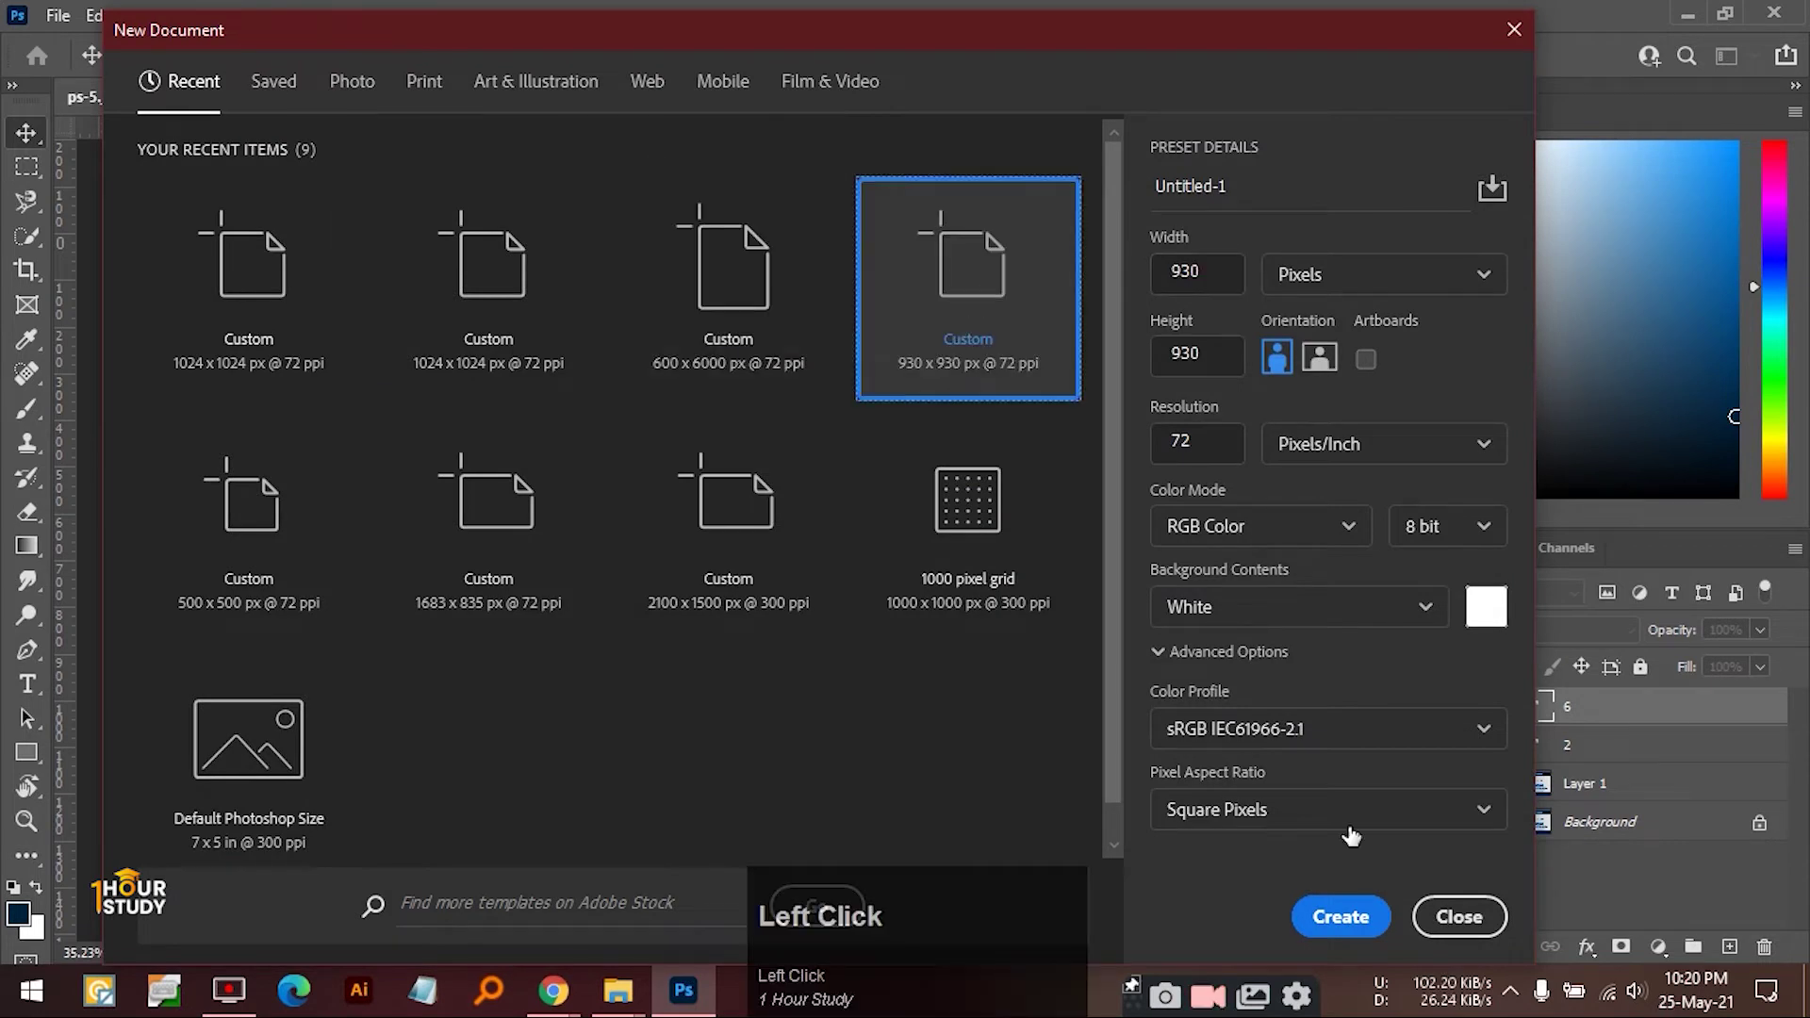
left_click(1341, 916)
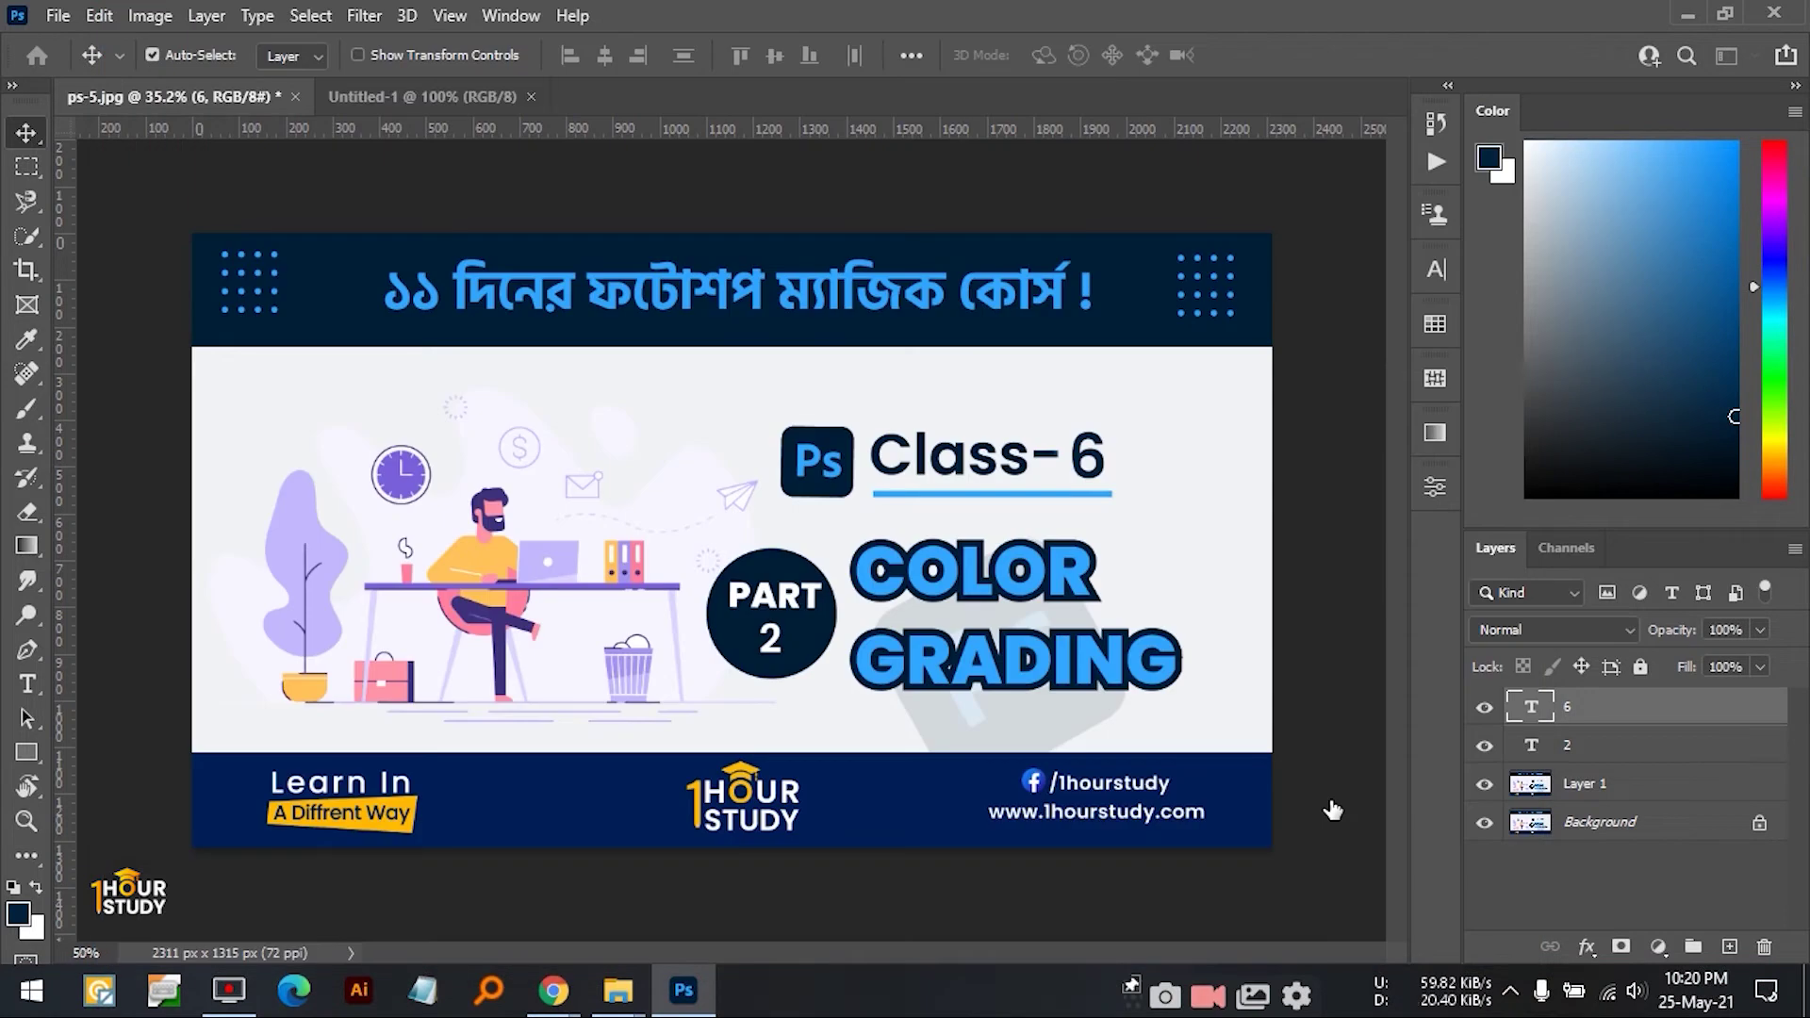
- Duplicate the white Background layer of the new document as a separate layer
key("ctrl+space")
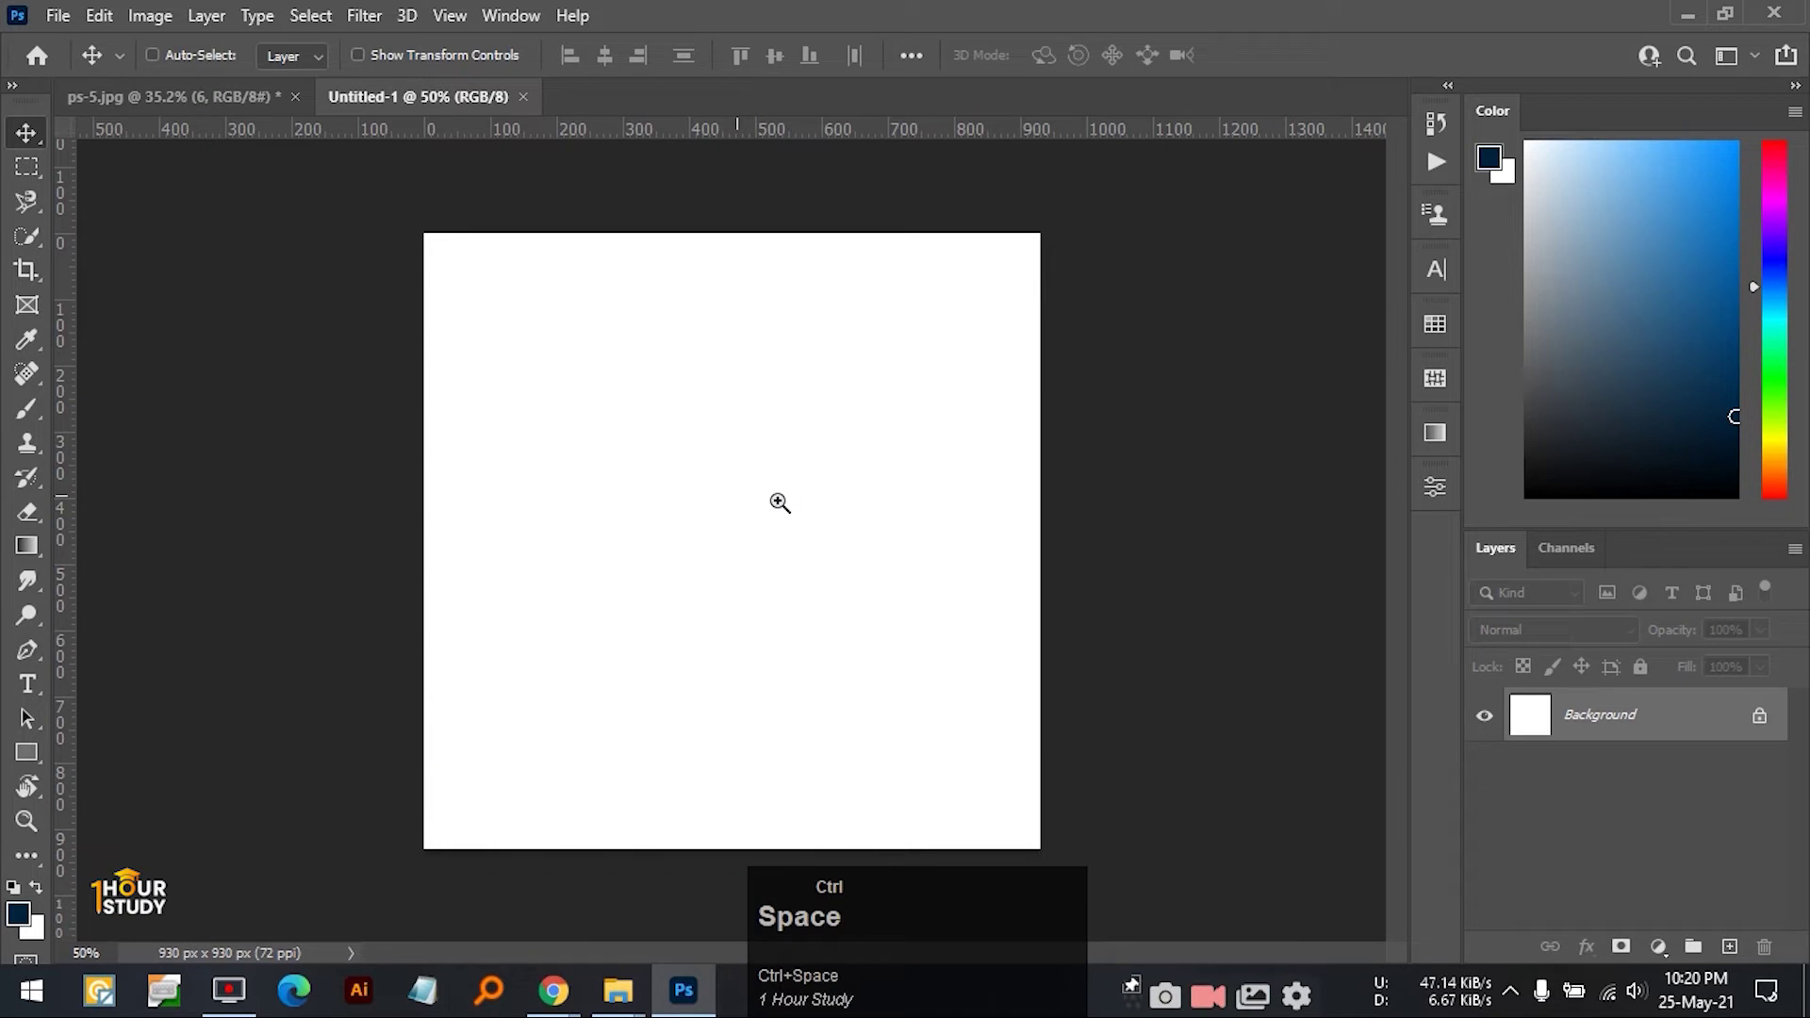
left_click_drag(829, 477, 881, 507)
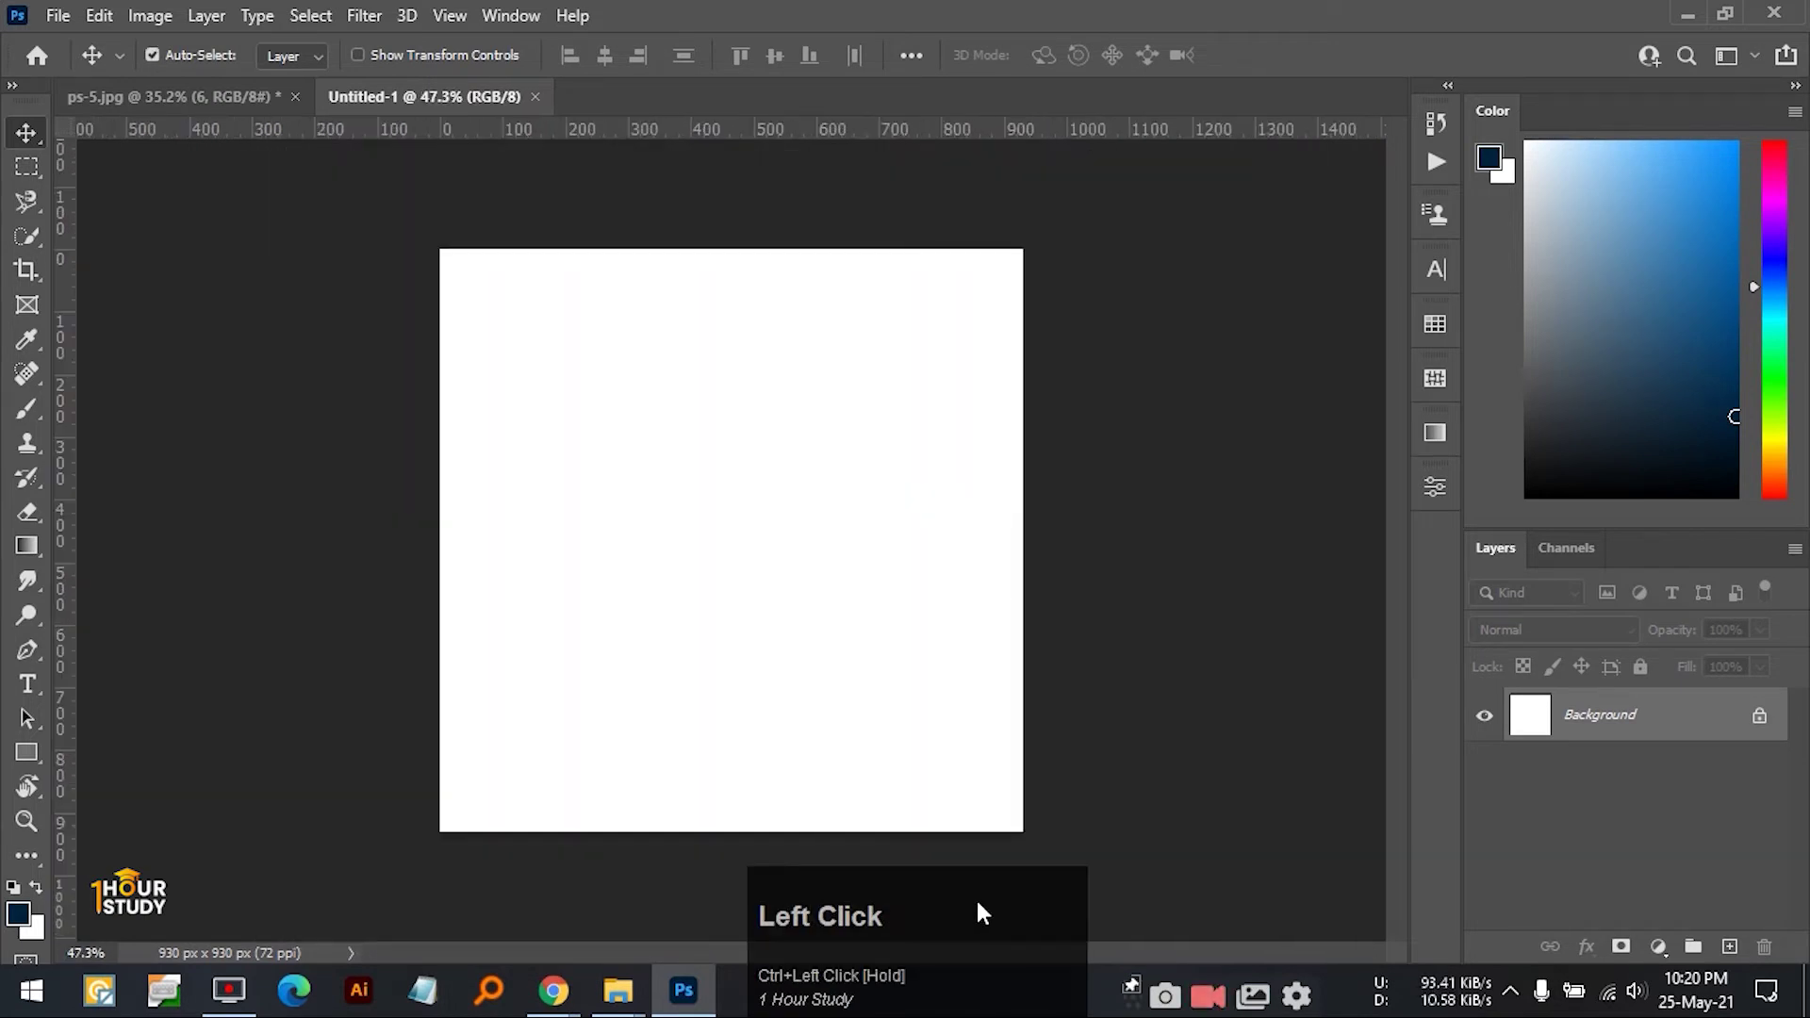
left_click(651, 404)
key("space")
key("ctrl")
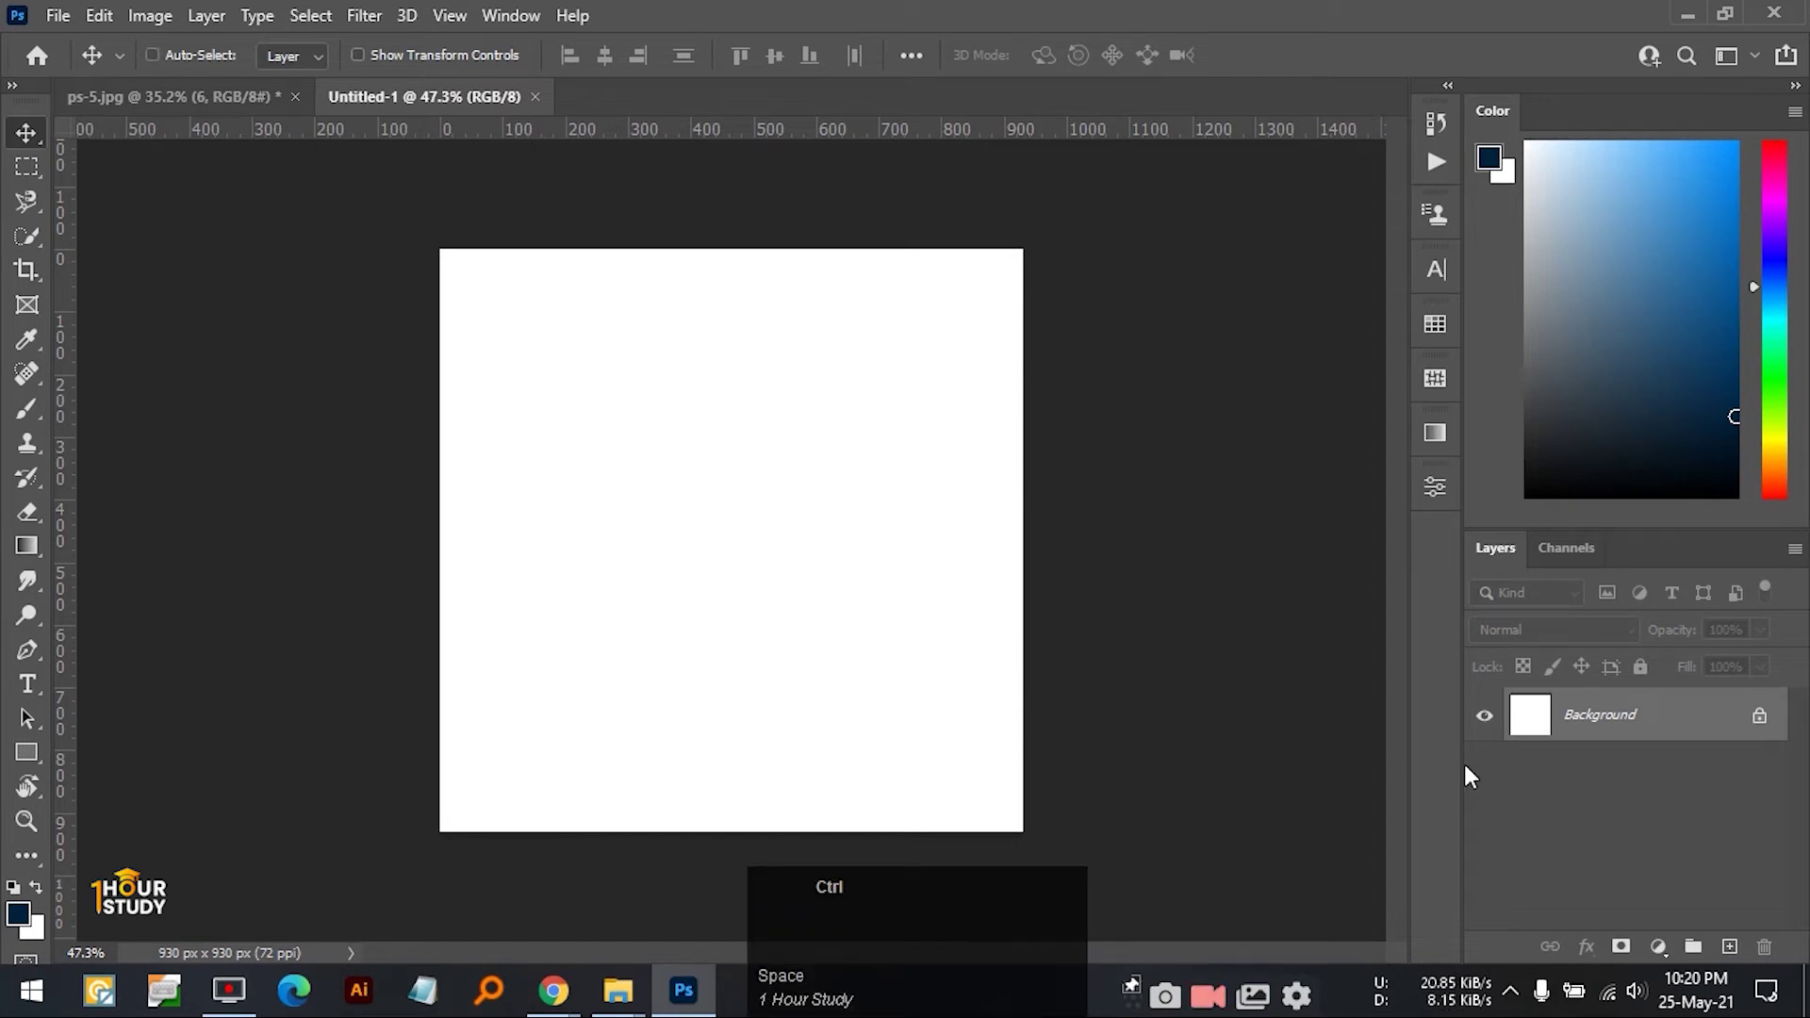
key("ctrl+j")
left_click_drag(594, 430, 682, 415)
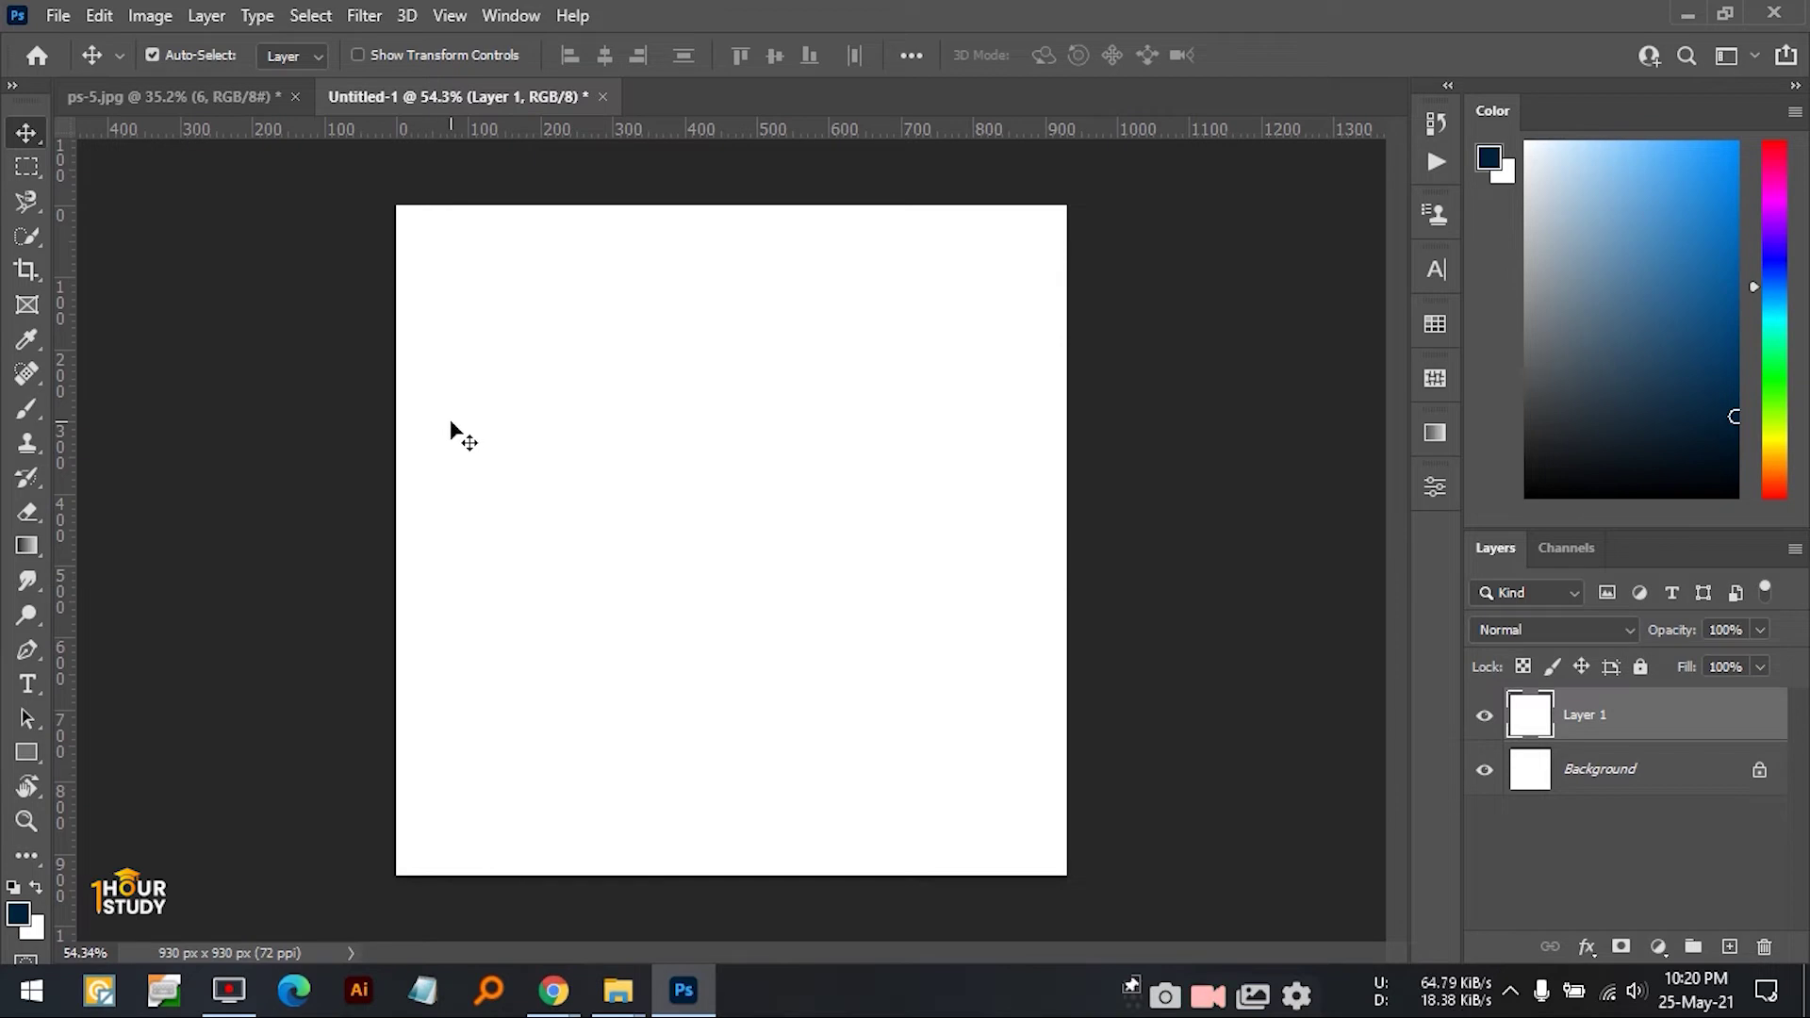
right_click(36, 230)
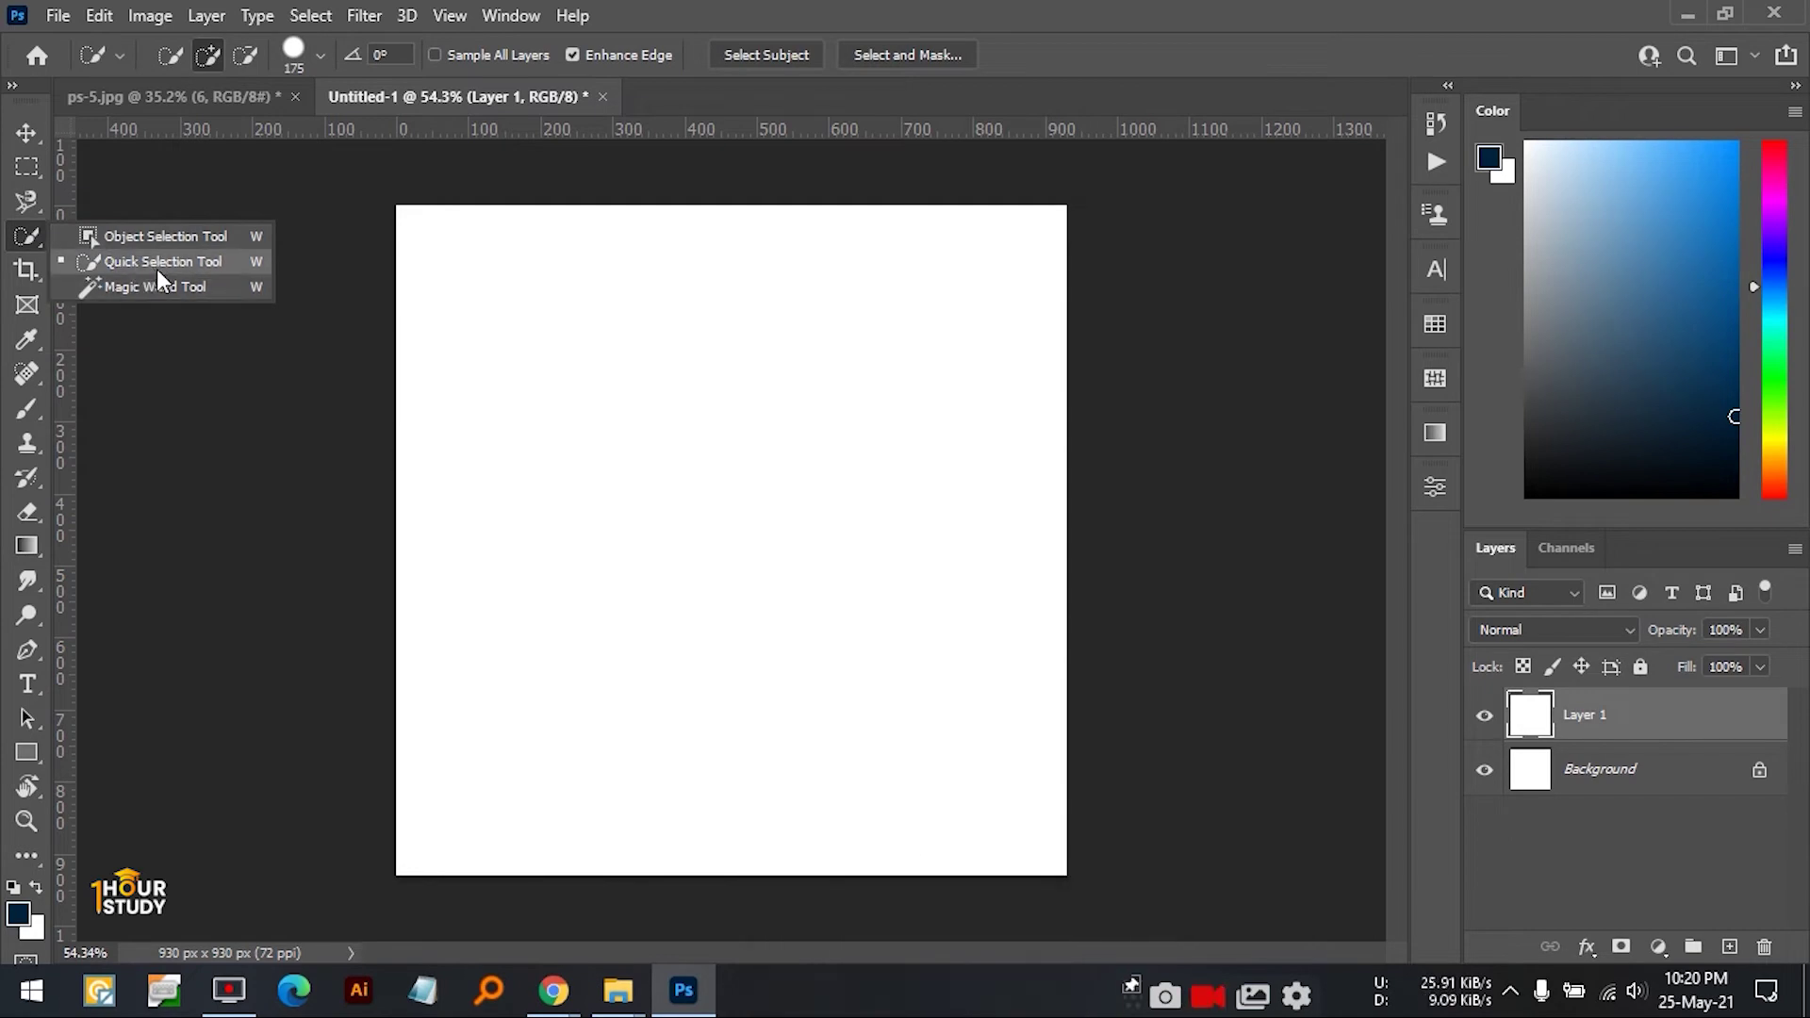
right_click(28, 271)
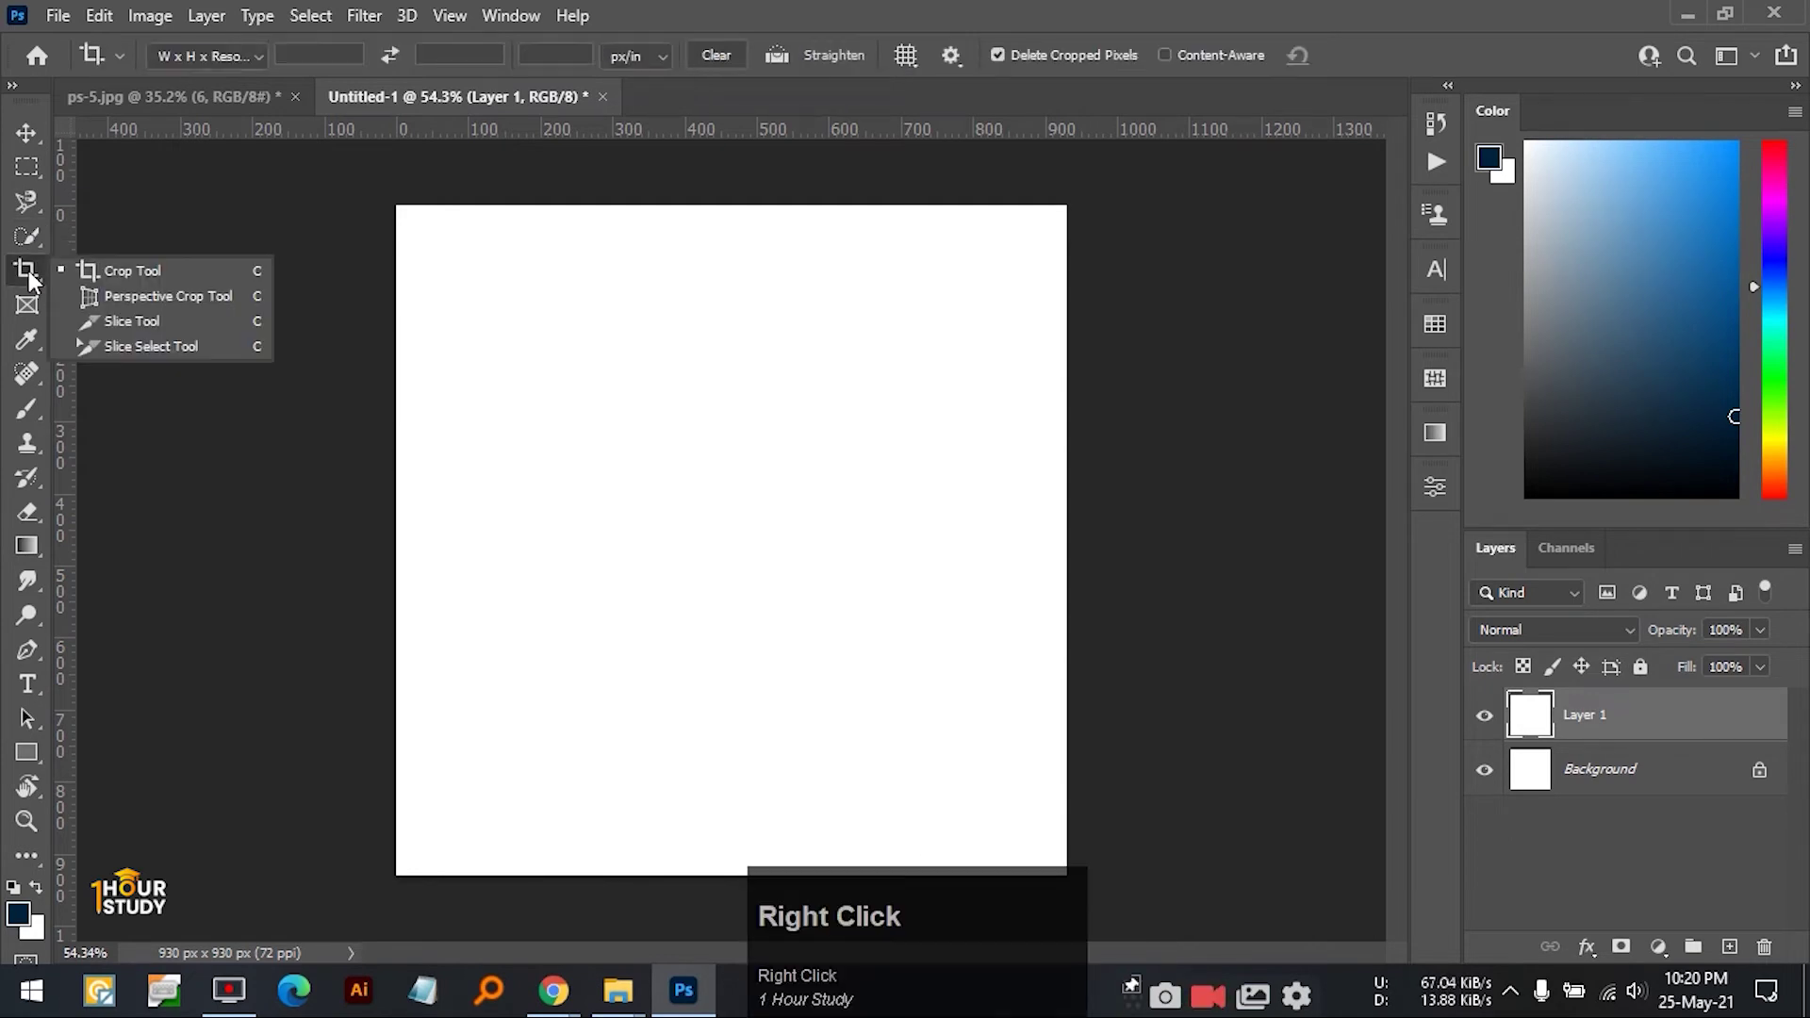
right_click(32, 336)
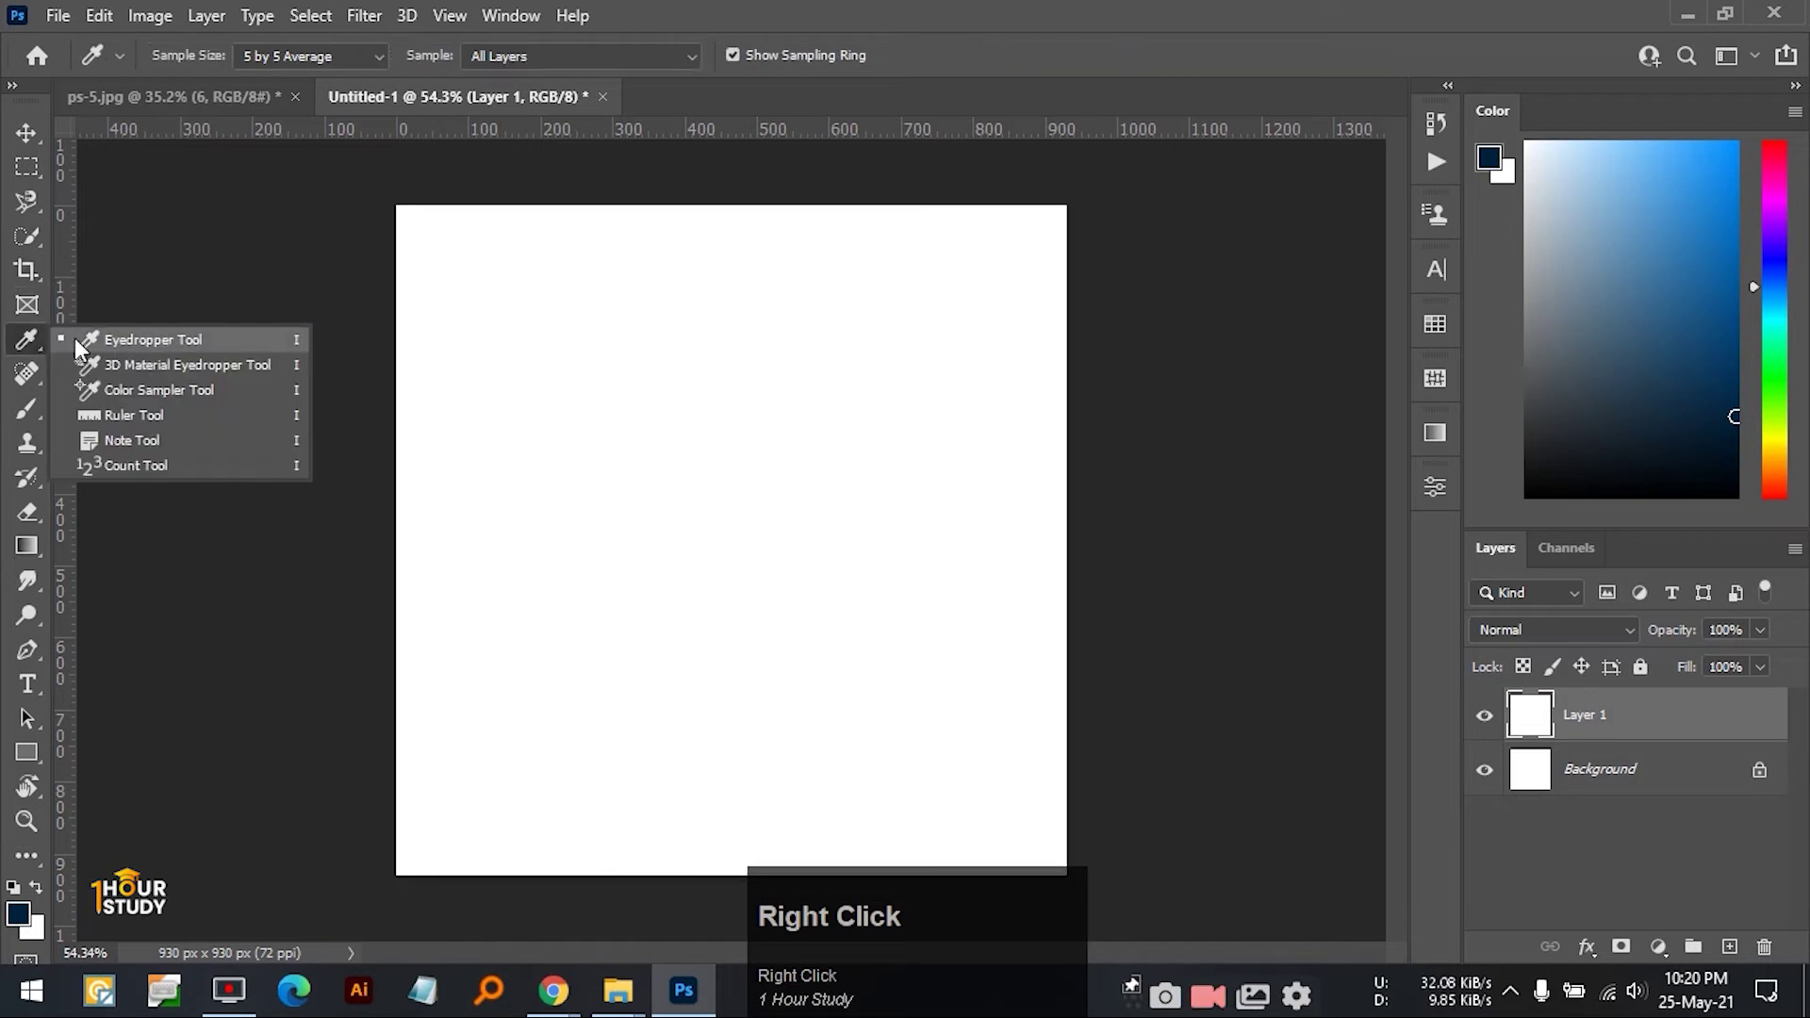
left_click(32, 337)
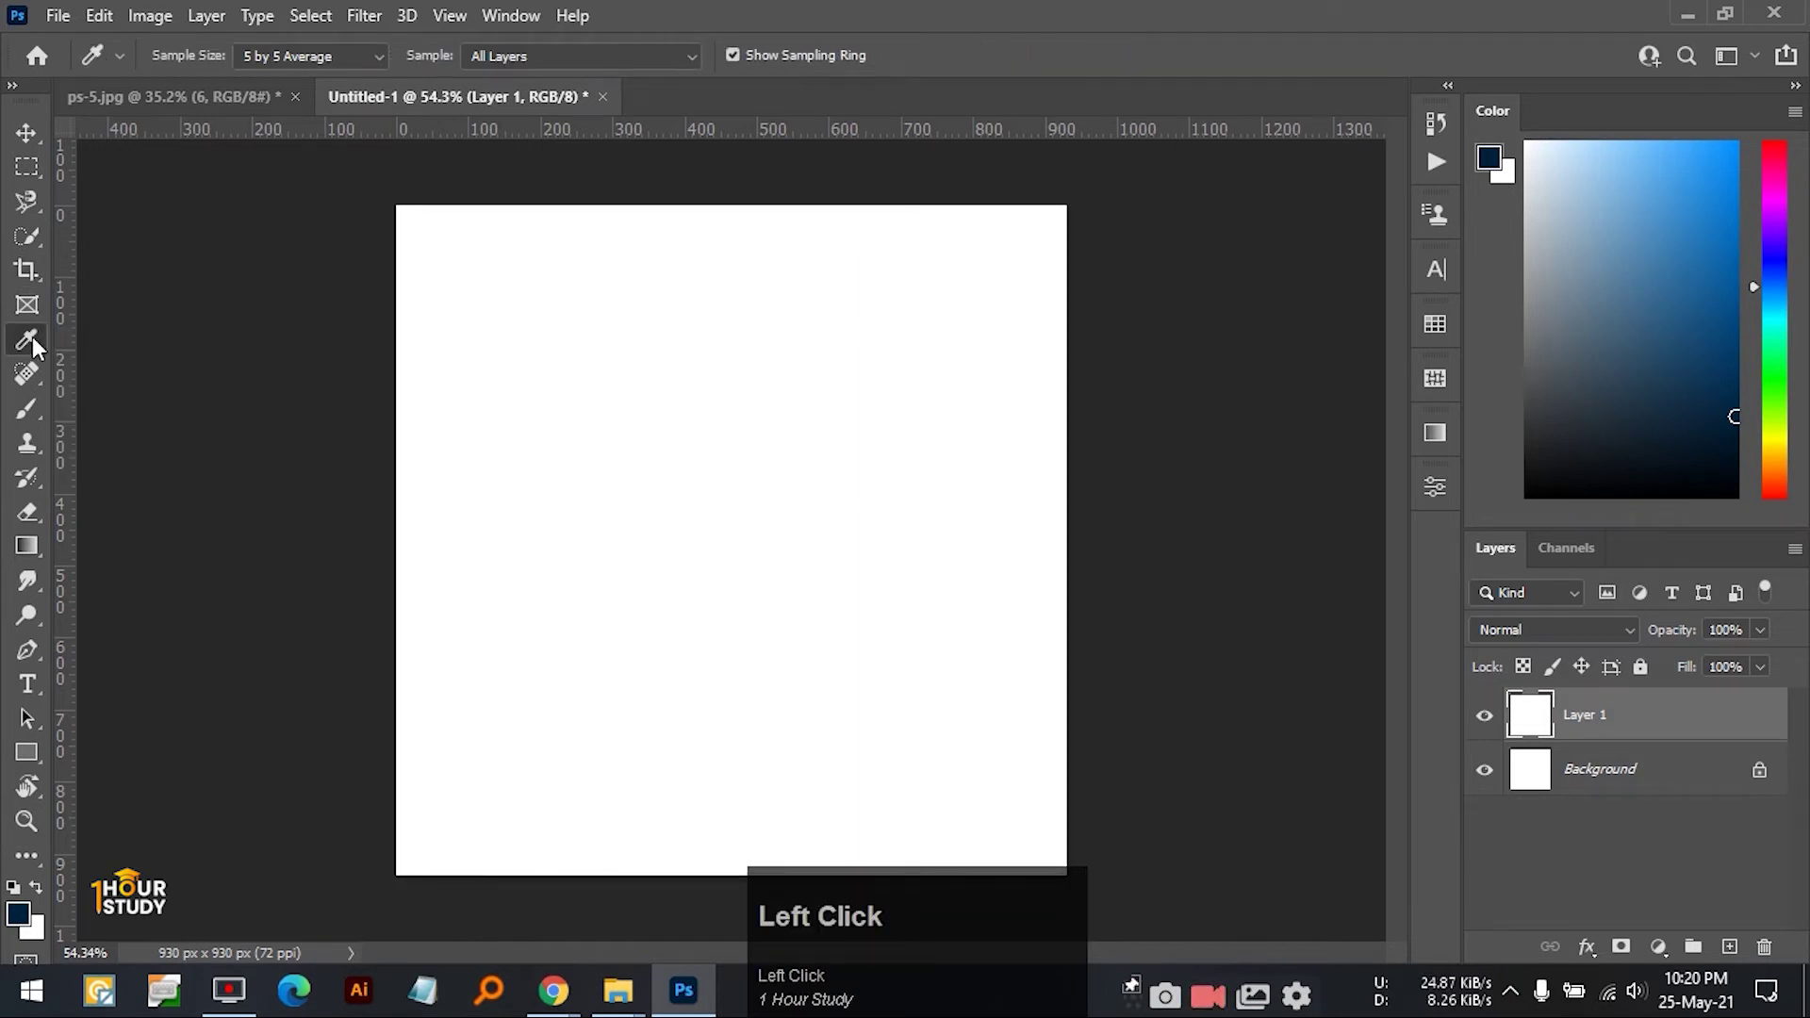
- Activate the Brush tool, add an empty layer above Layer 1, and choose a brighter blue as the foreground color
right_click(27, 402)
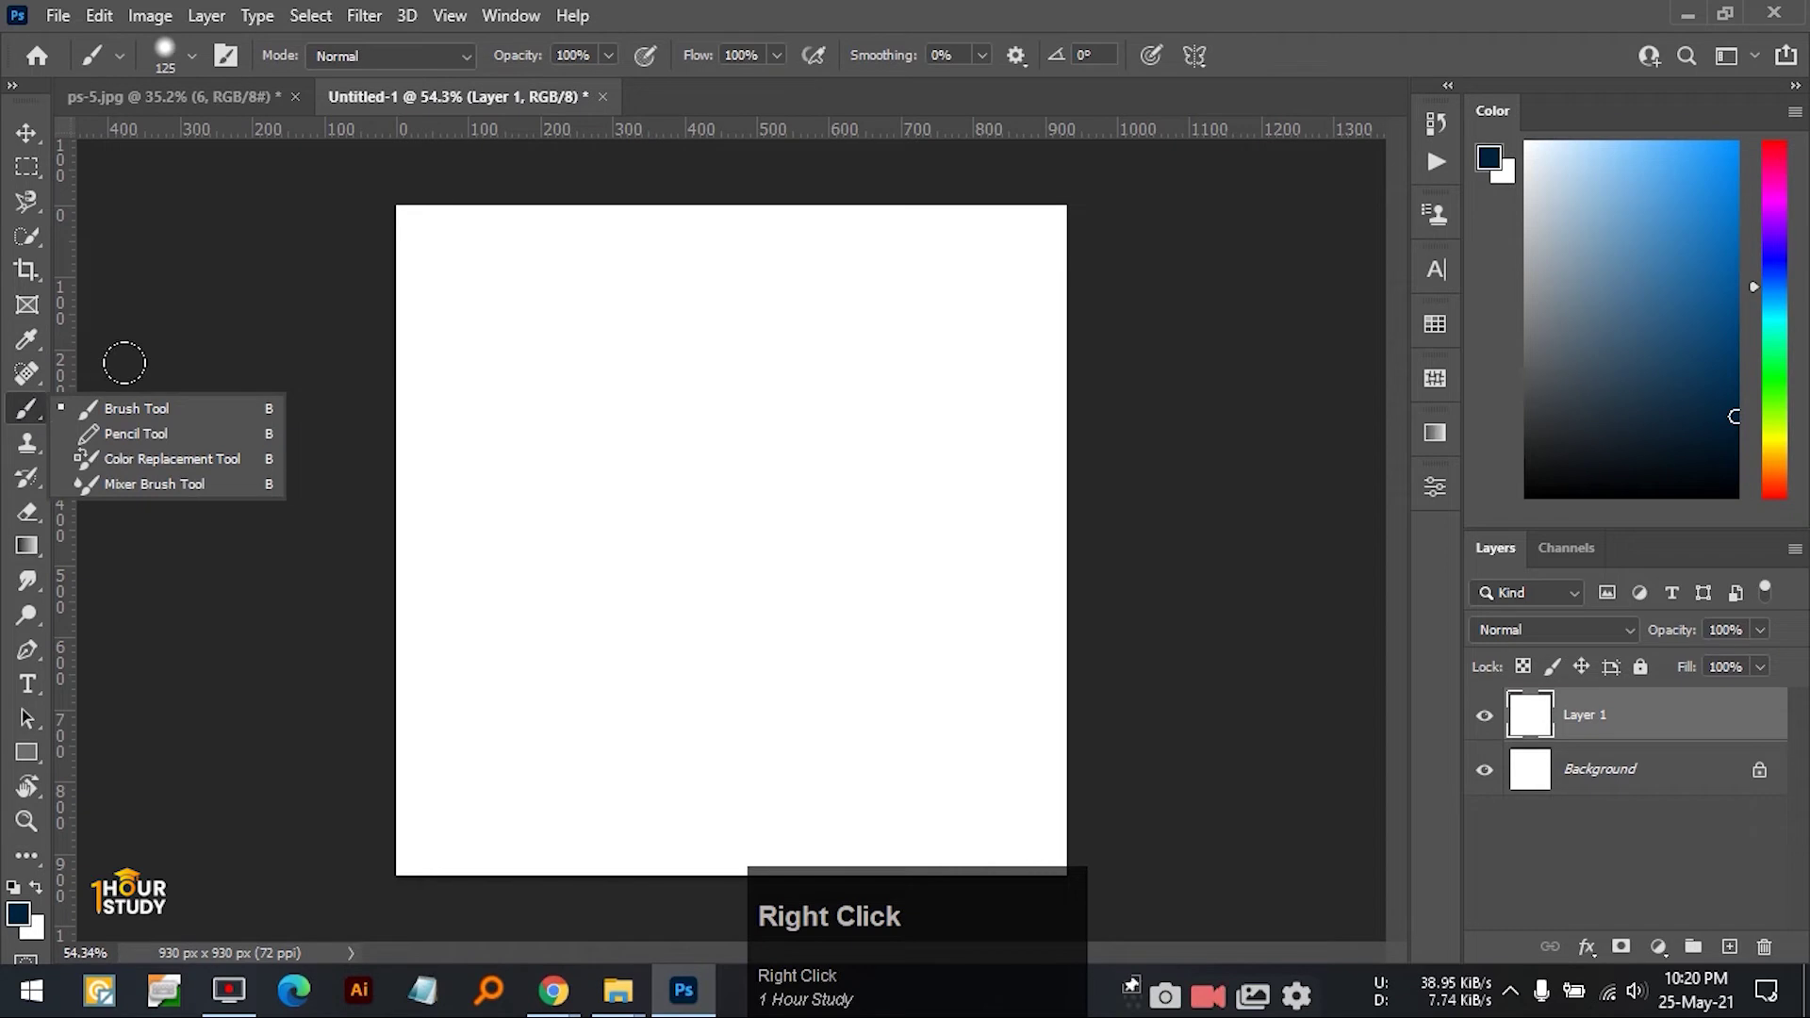
left_click(156, 408)
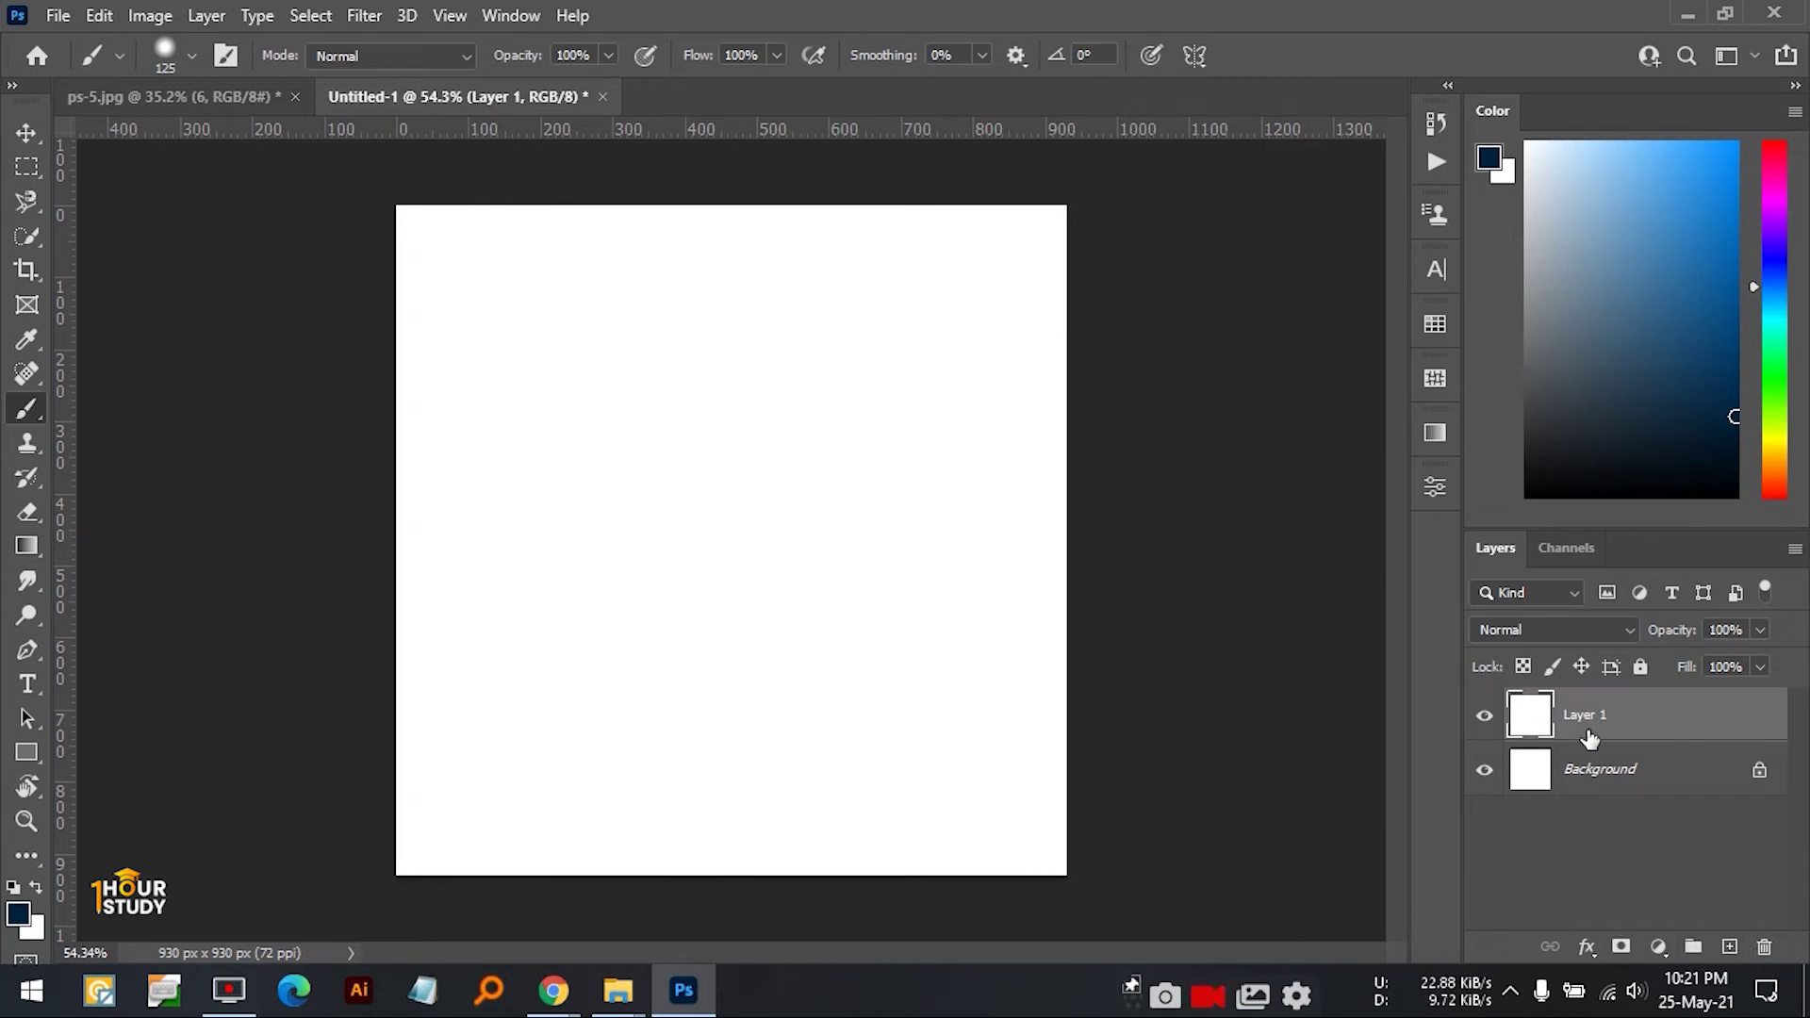
left_click(1728, 947)
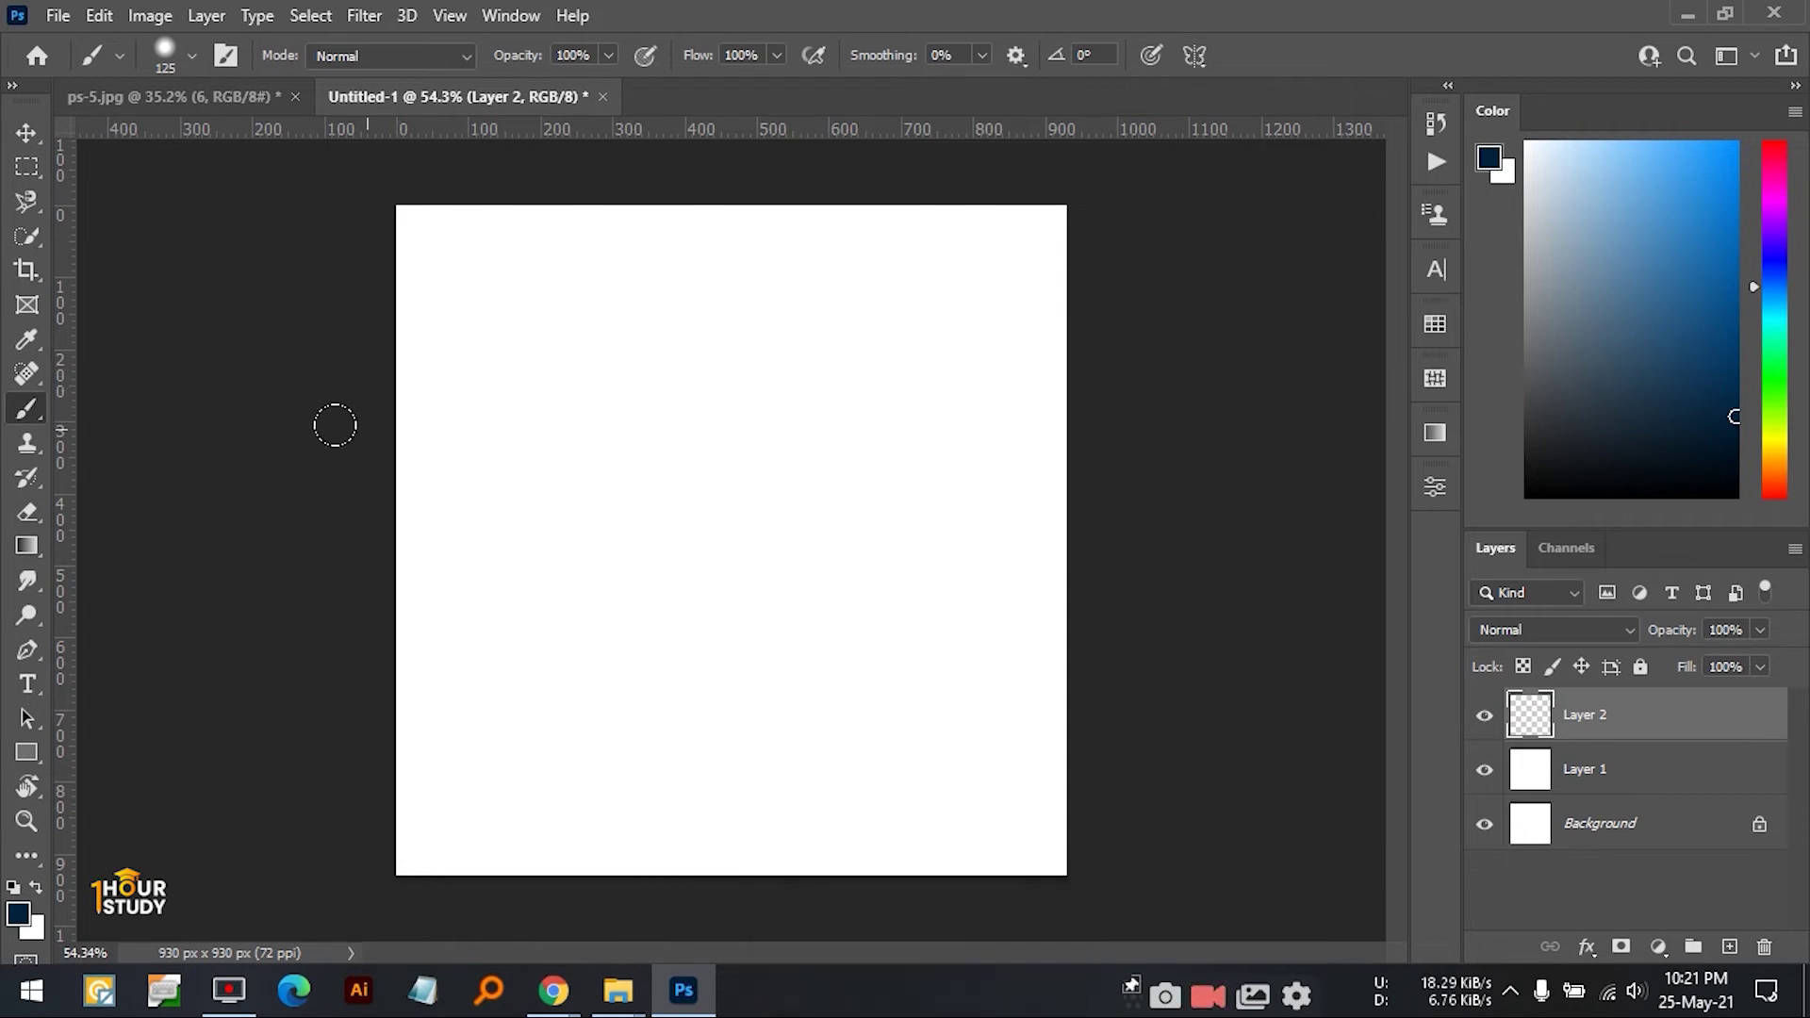
left_click(1733, 379)
left_click_drag(1733, 379, 1764, 256)
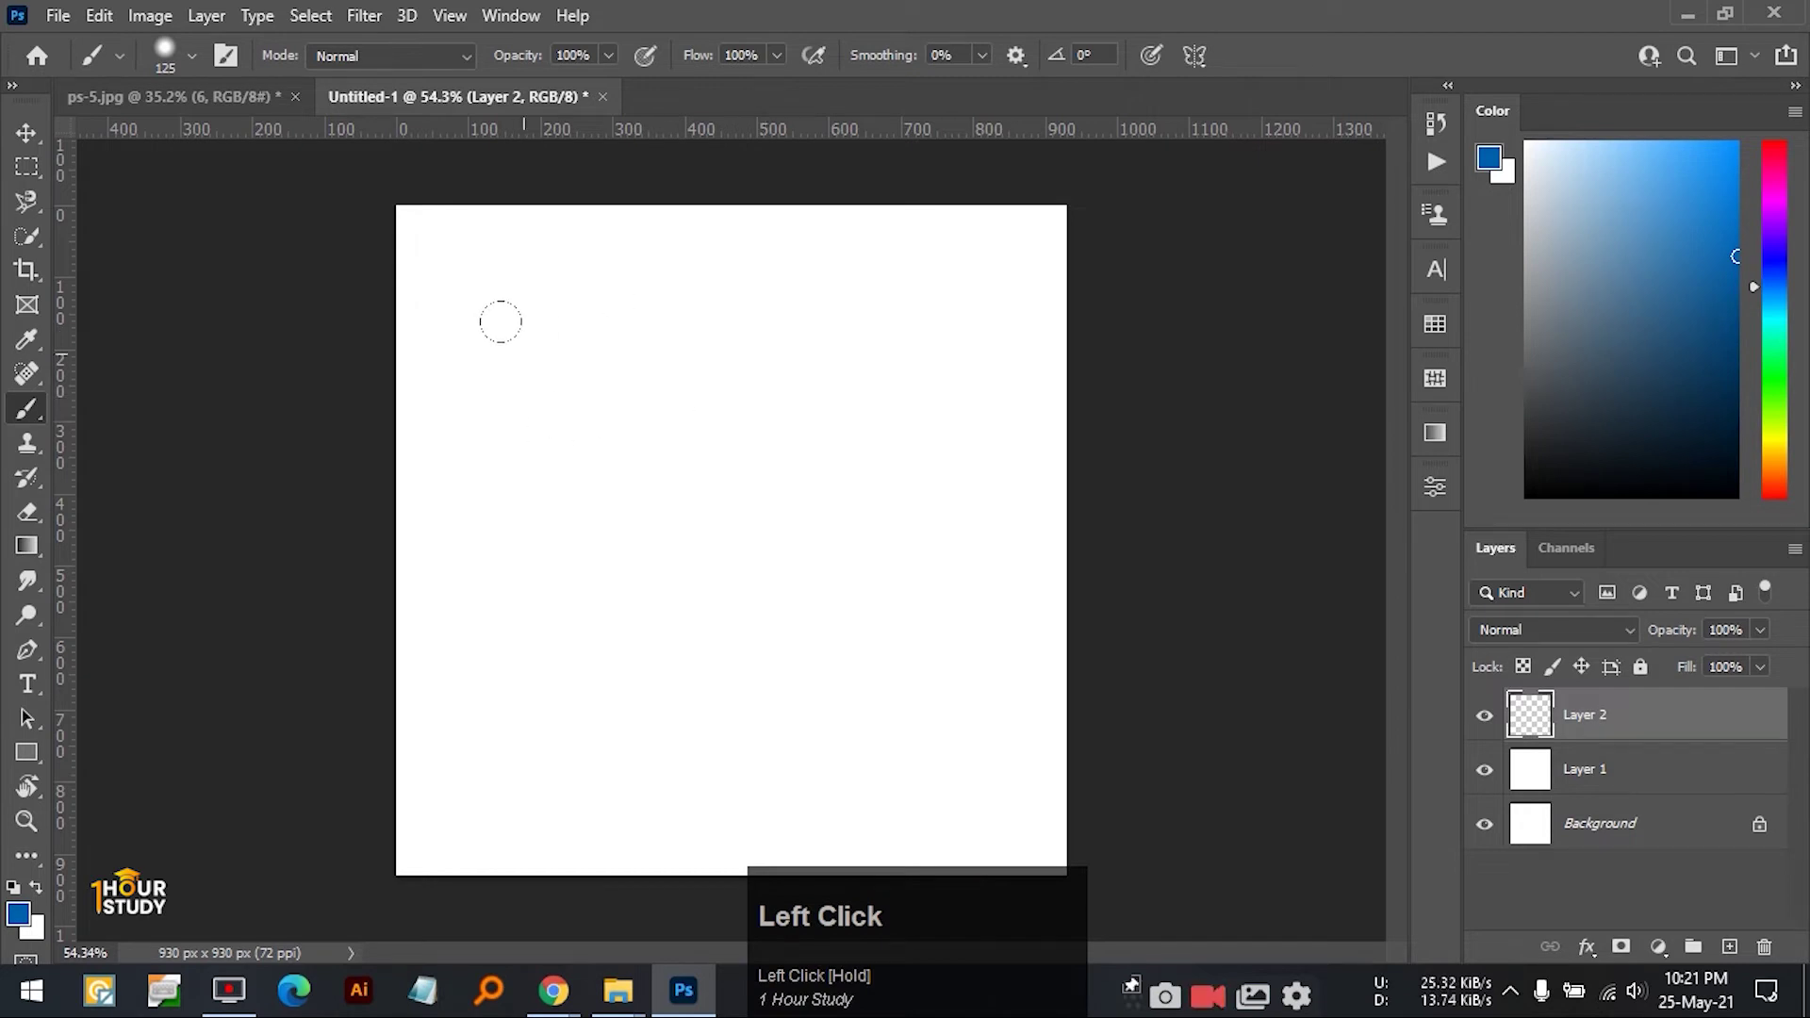
- Paint a rough four-sided blue frame on Layer 2 with the soft 125 px brush
left_click_drag(486, 363, 477, 591)
mouse_move(490, 364)
left_mouse_down()
mouse_move(747, 376)
mouse_move(766, 415)
mouse_move(727, 666)
left_mouse_up()
mouse_move(456, 597)
left_mouse_down()
mouse_move(678, 666)
mouse_move(726, 702)
left_mouse_up()
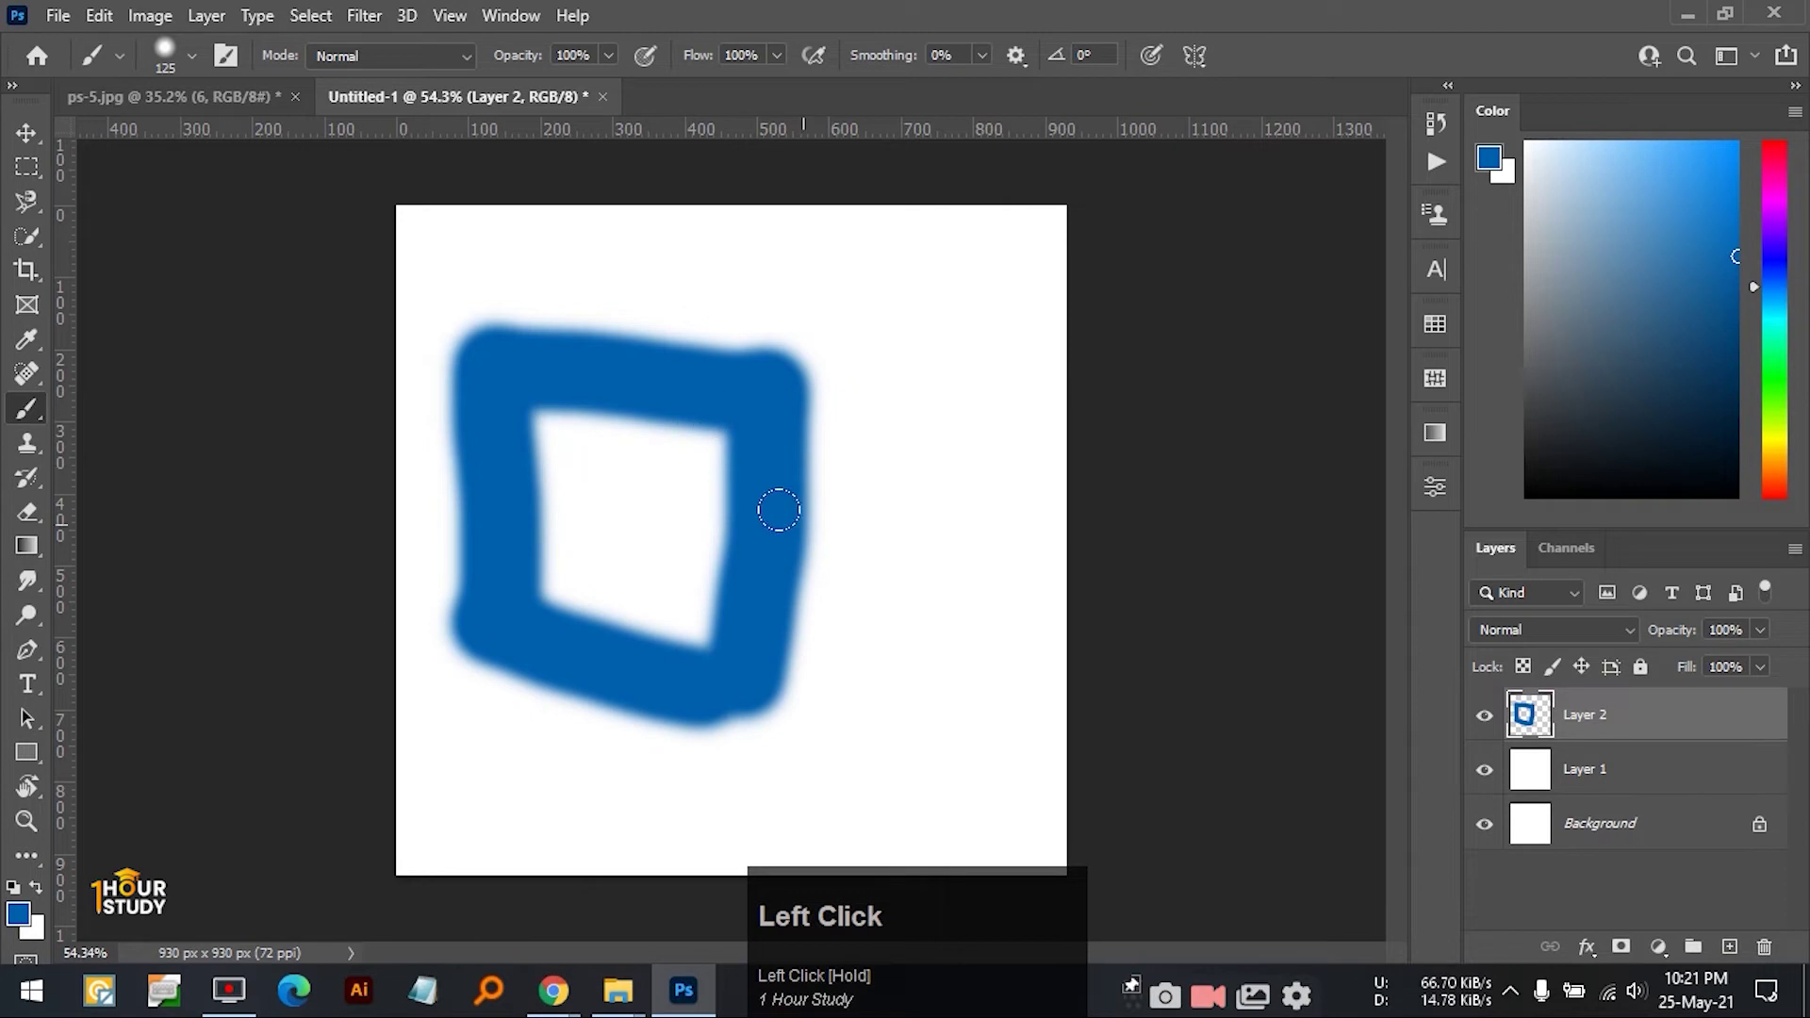
key("v")
left_click(736, 534, "ctrl")
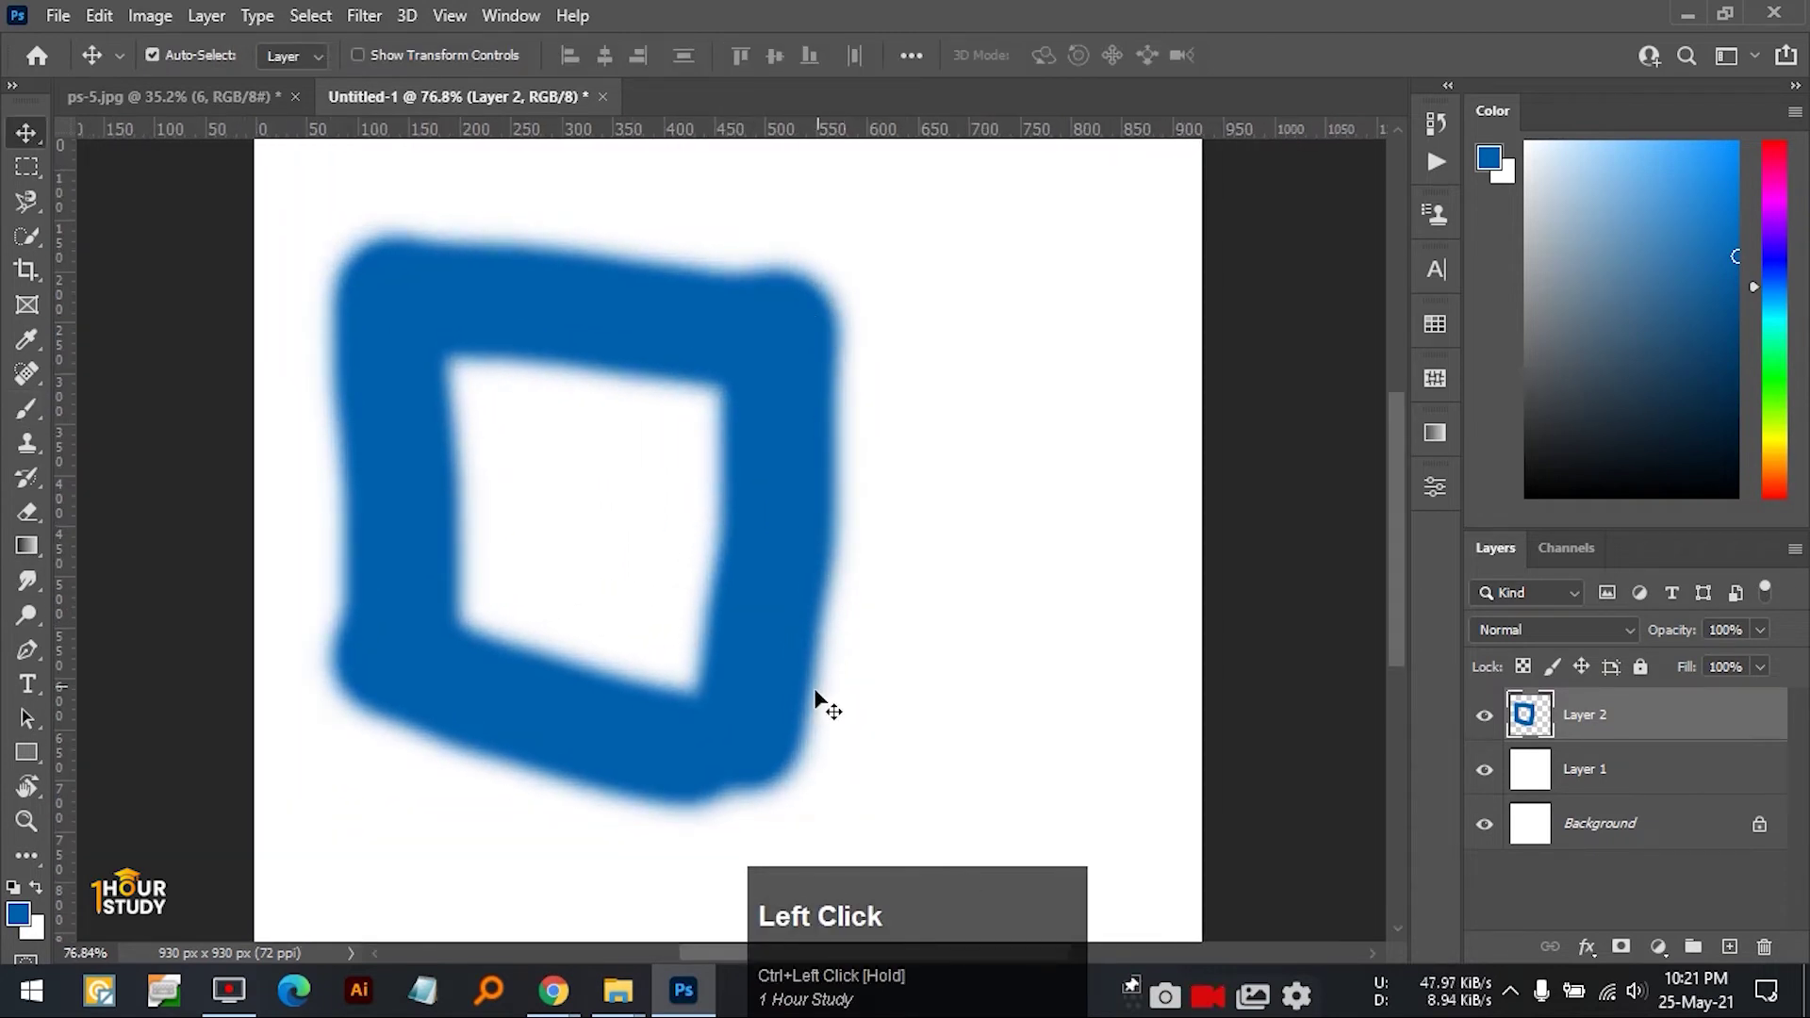
left_click_drag(901, 505, 857, 505)
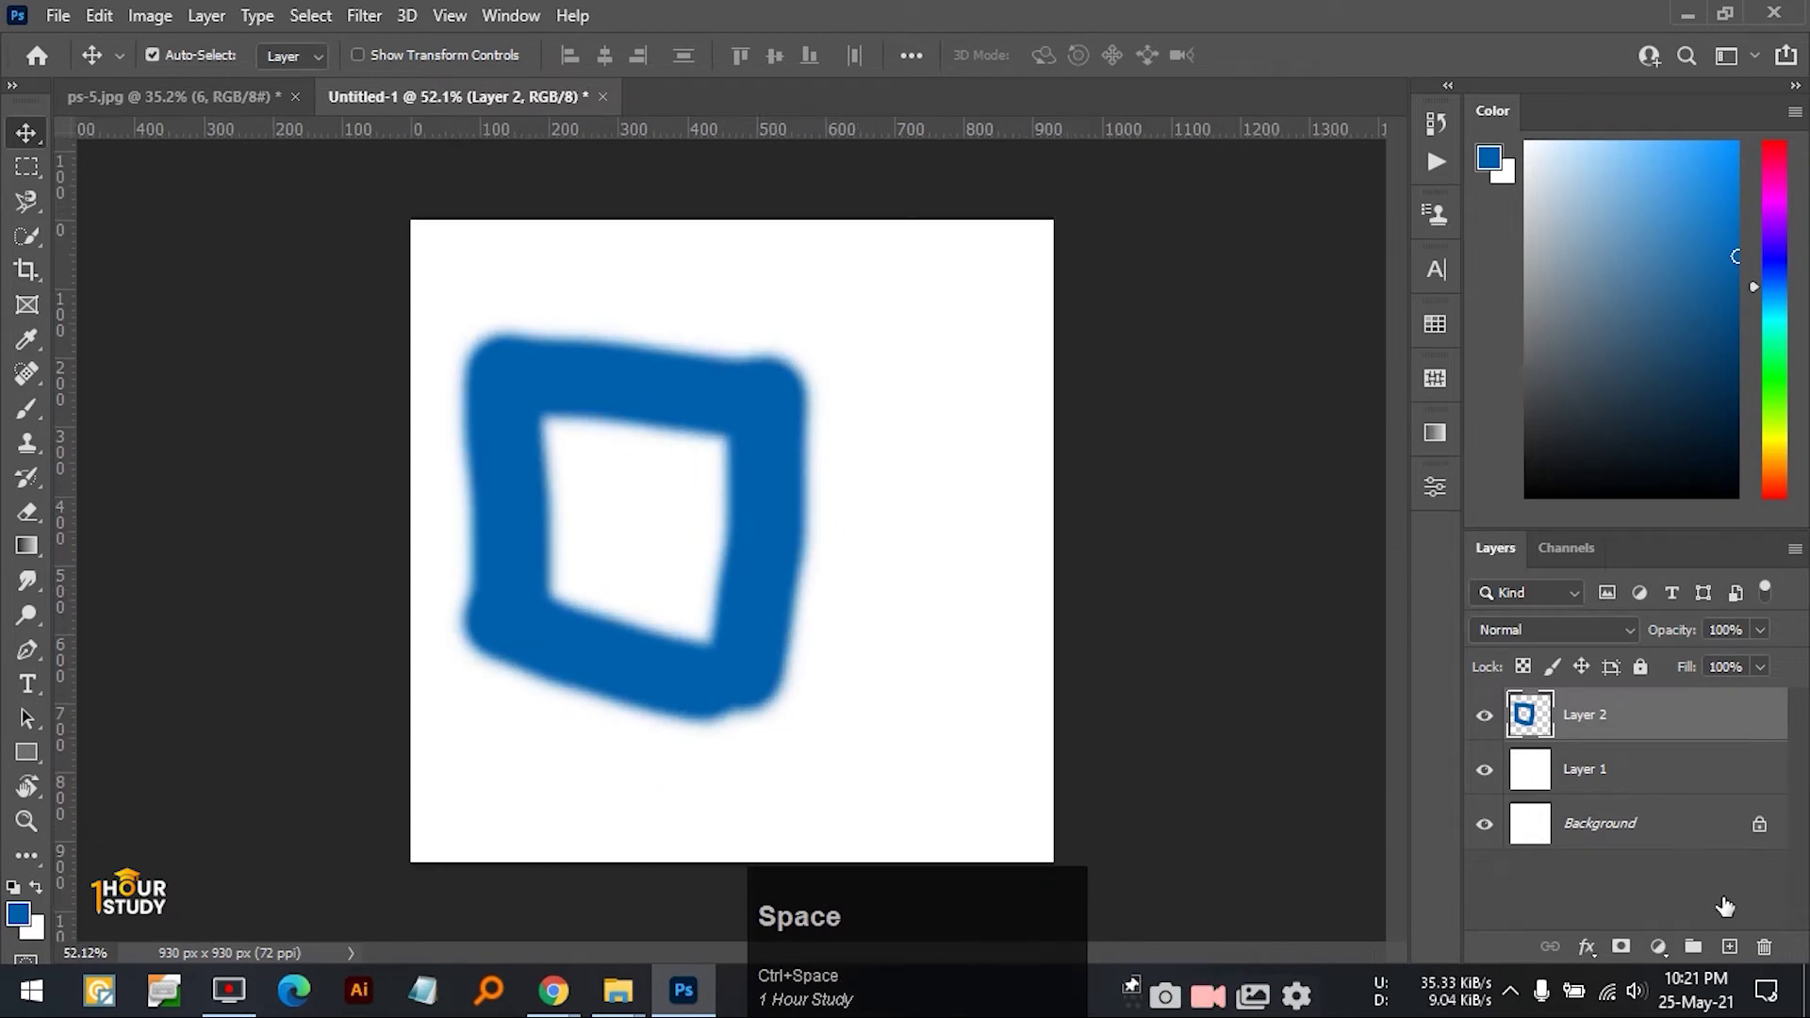
- Add another empty layer above the painted frame and hide the frame's layer
left_click(1730, 950)
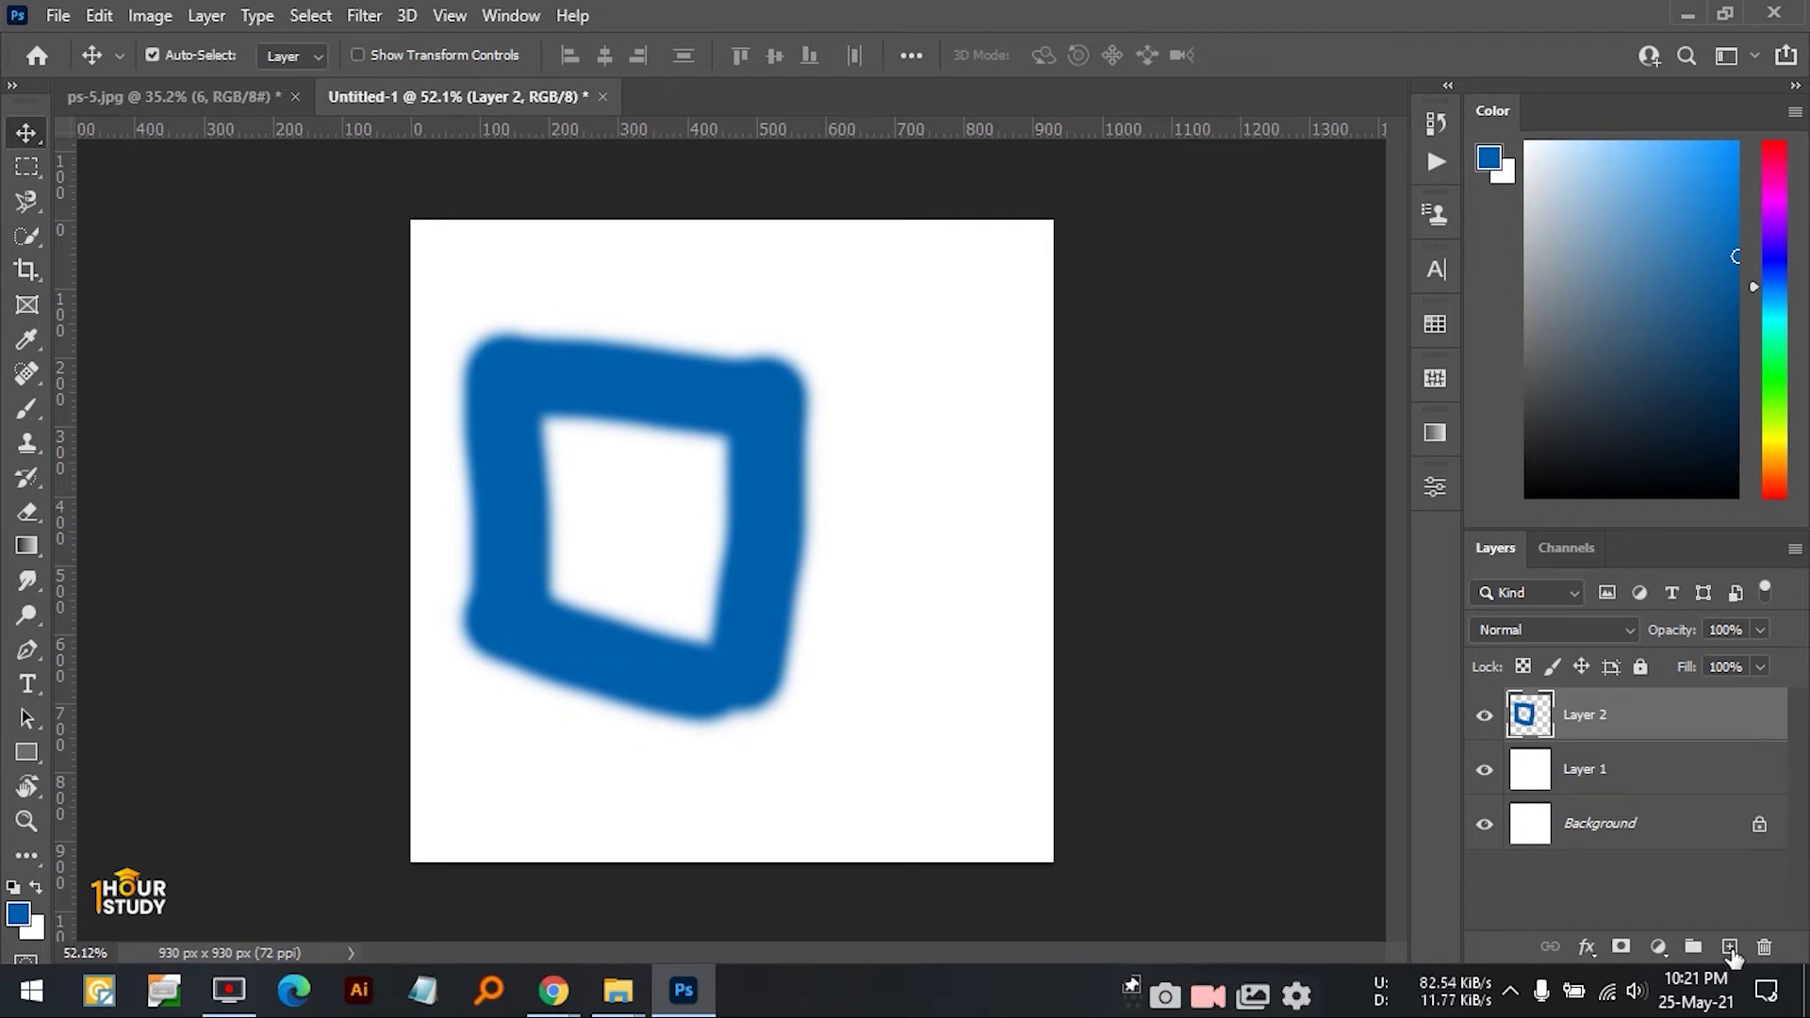
left_click(1483, 724)
key("ctrl+shift+alt+n")
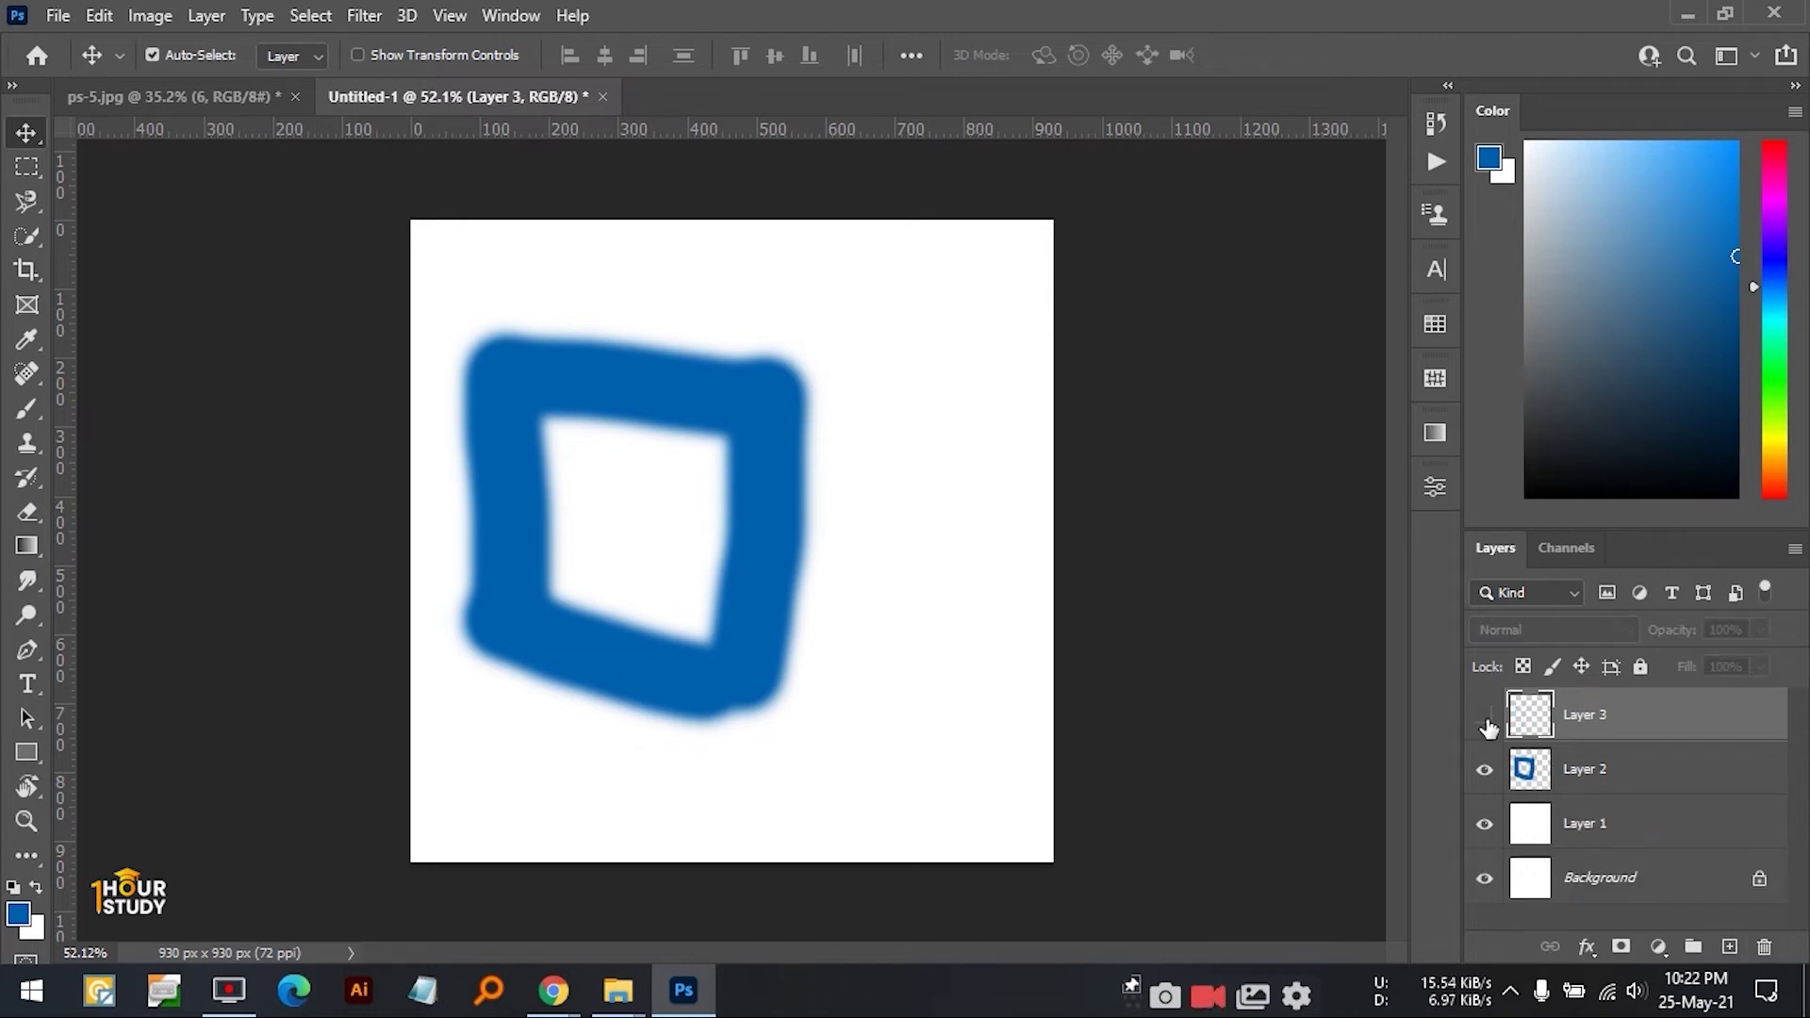
left_click(1486, 718)
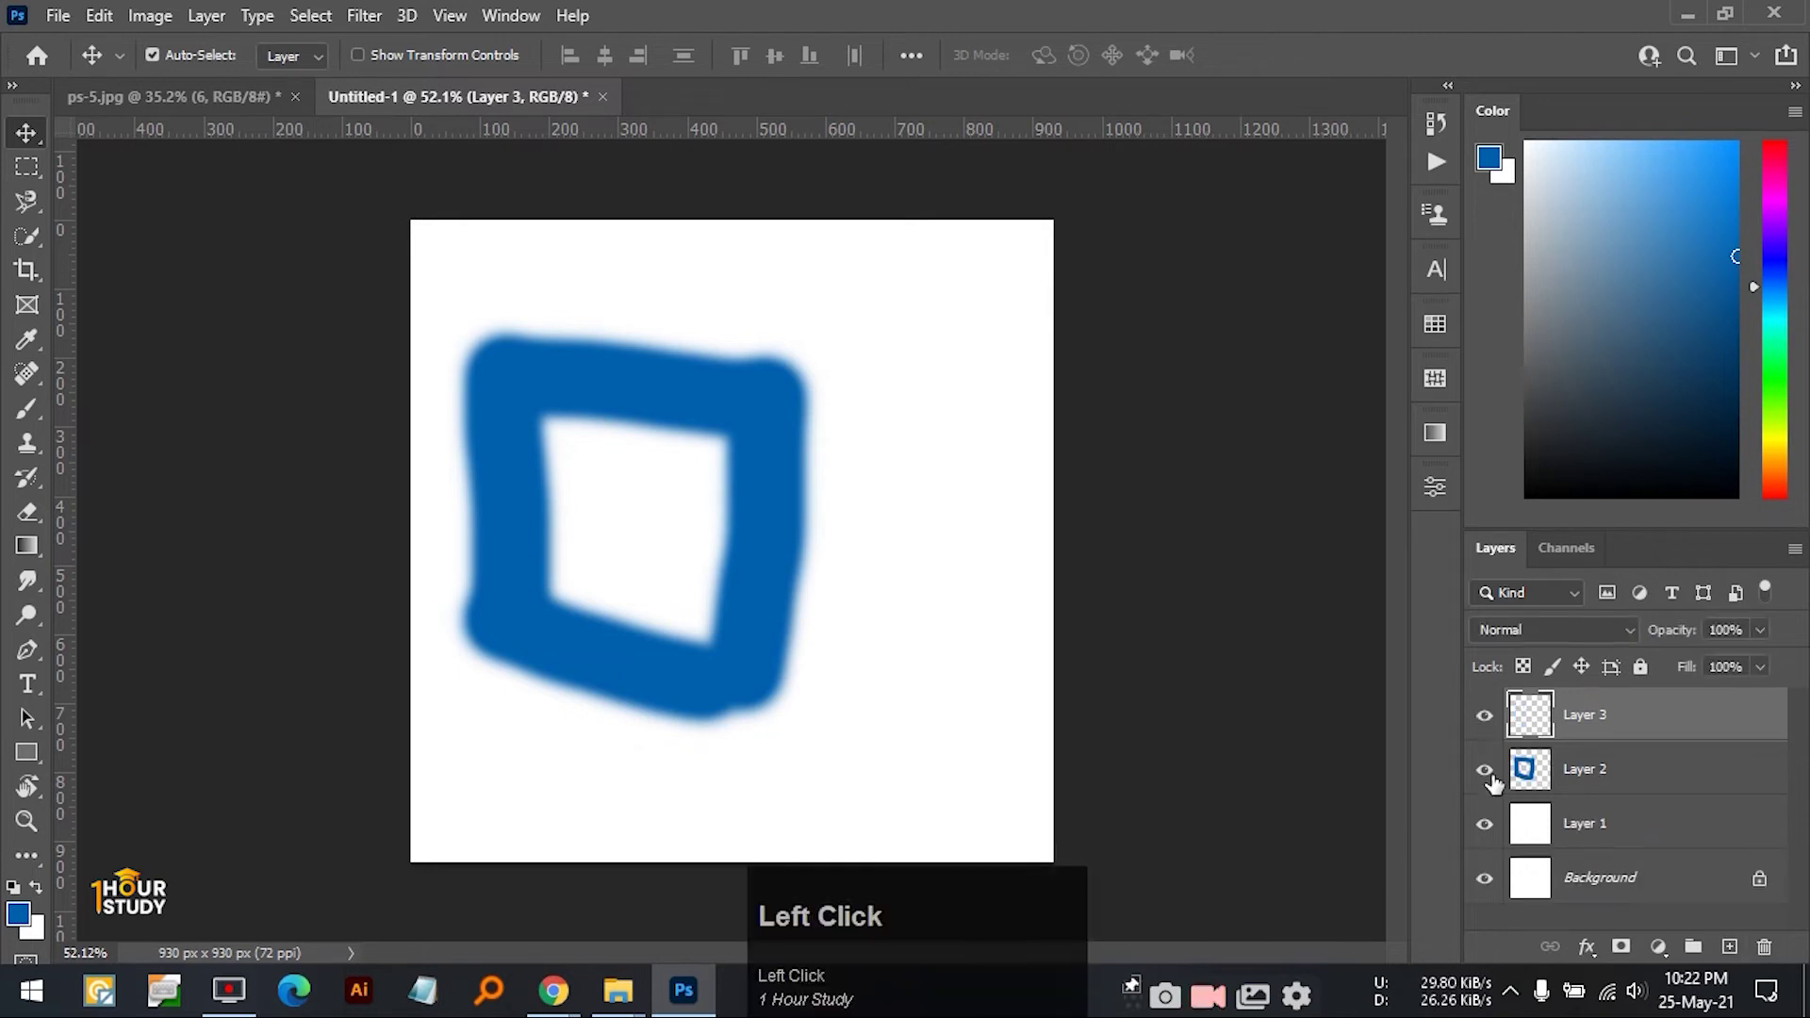
left_click(1485, 771)
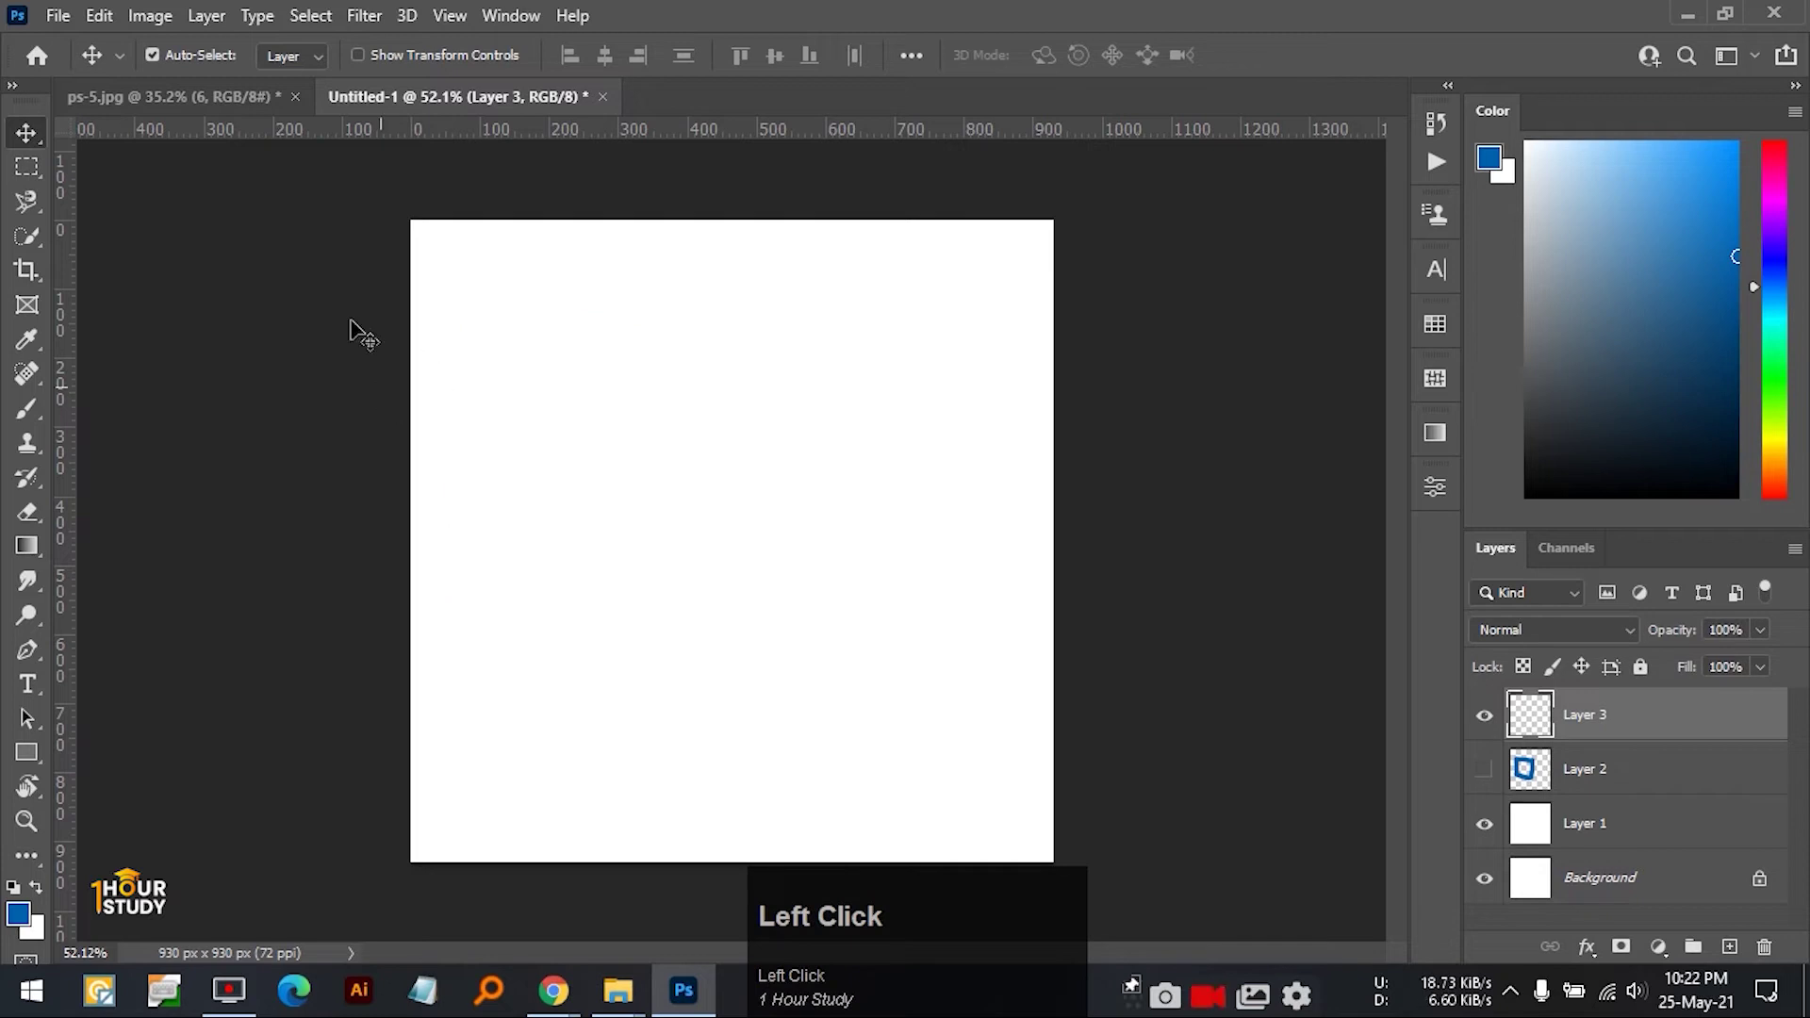
- Set the Brush tool to the Hard Round preset with 100% hardness and a size of 143 px
left_click(27, 408)
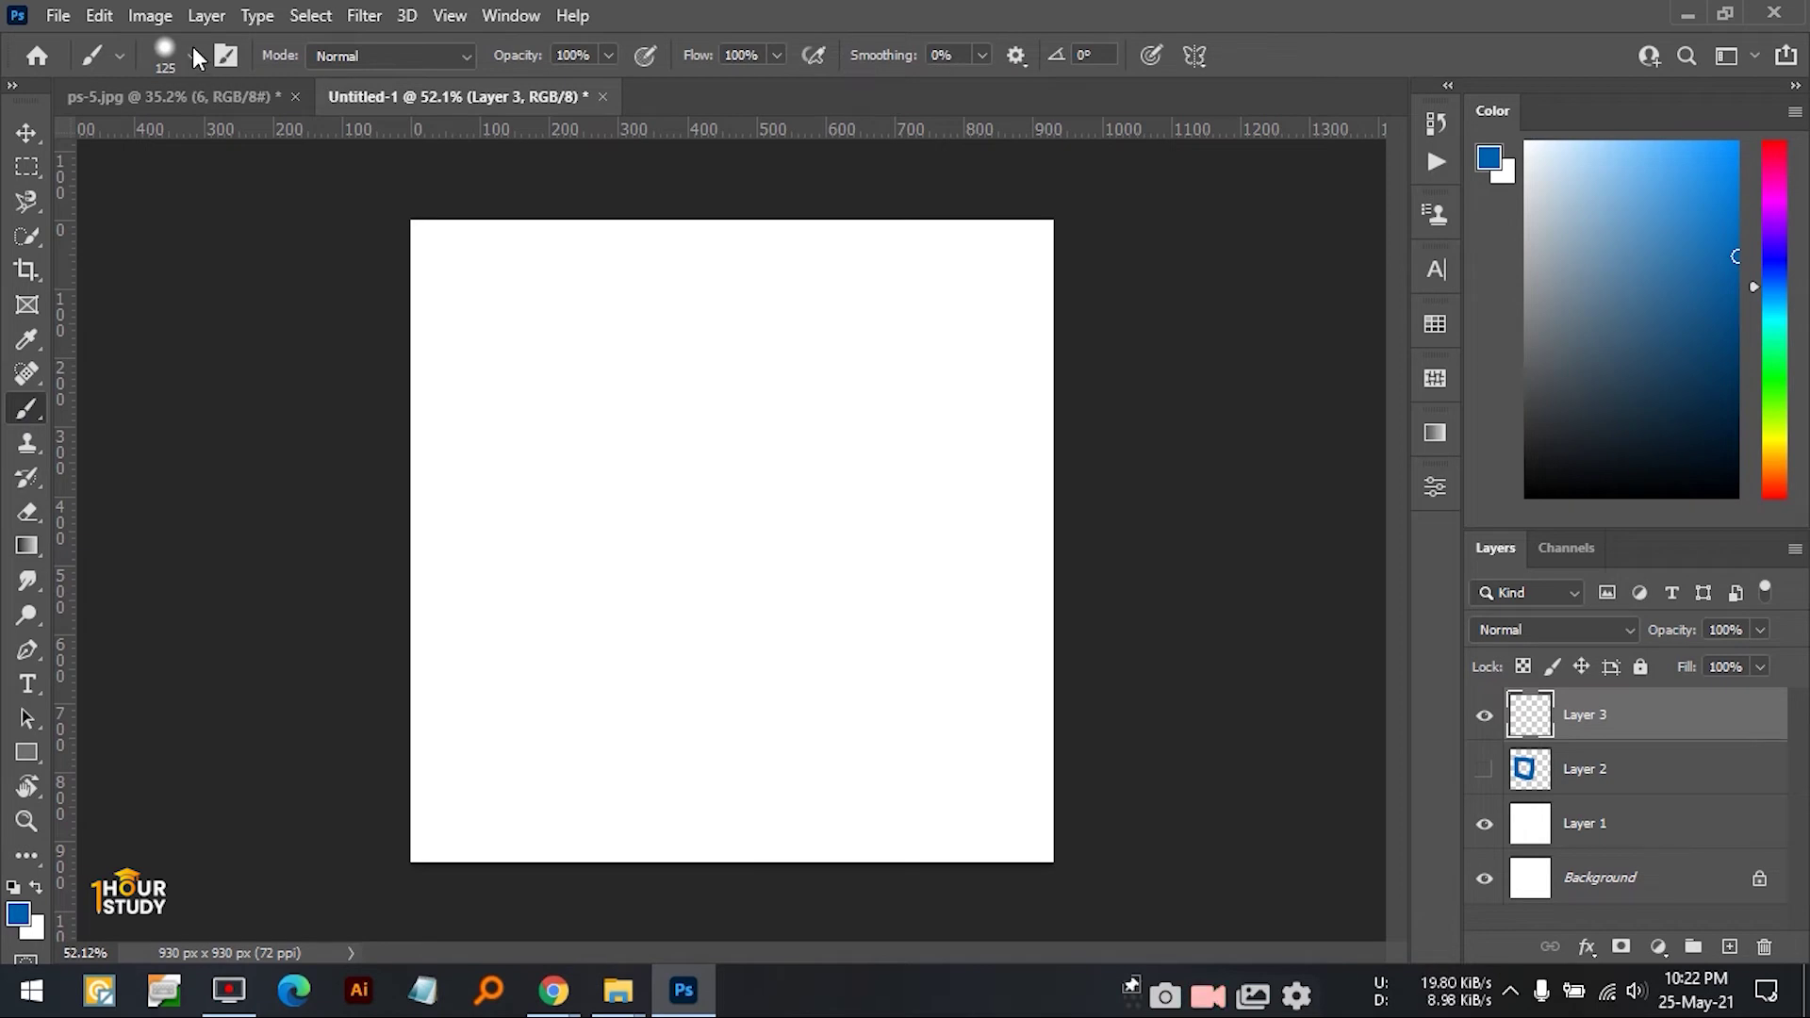
left_click(123, 55)
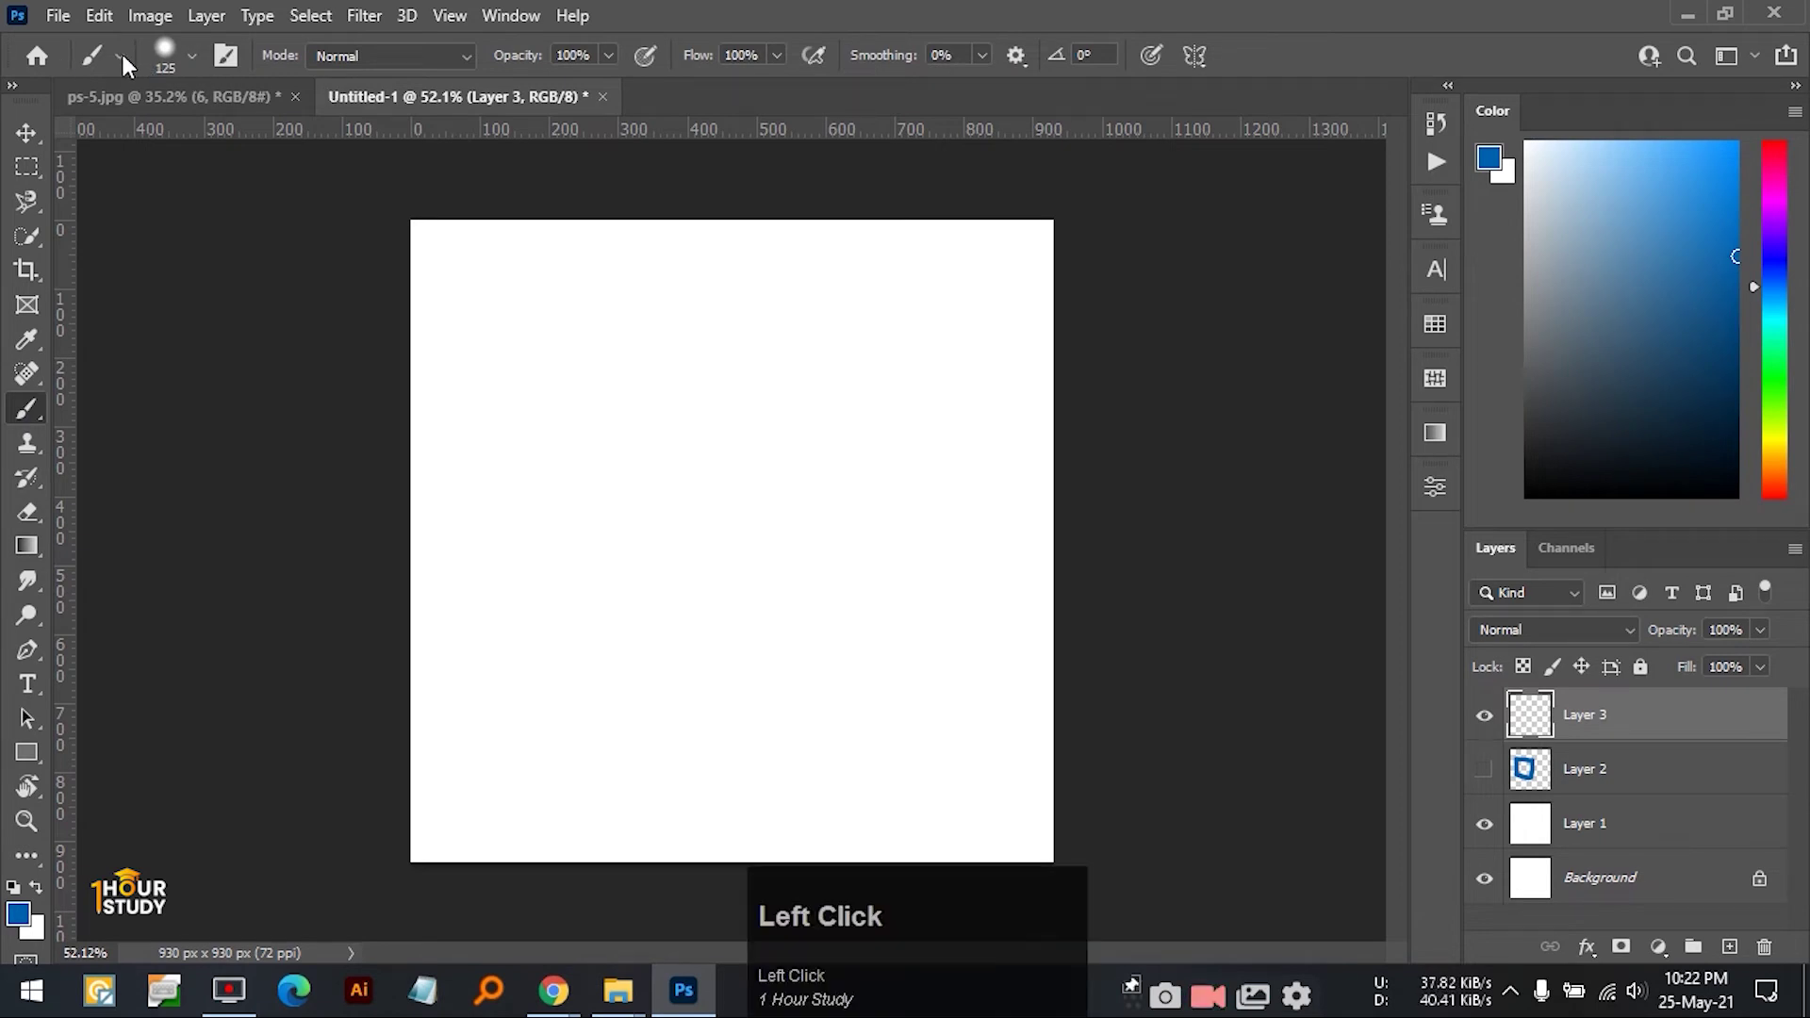
left_click(191, 55)
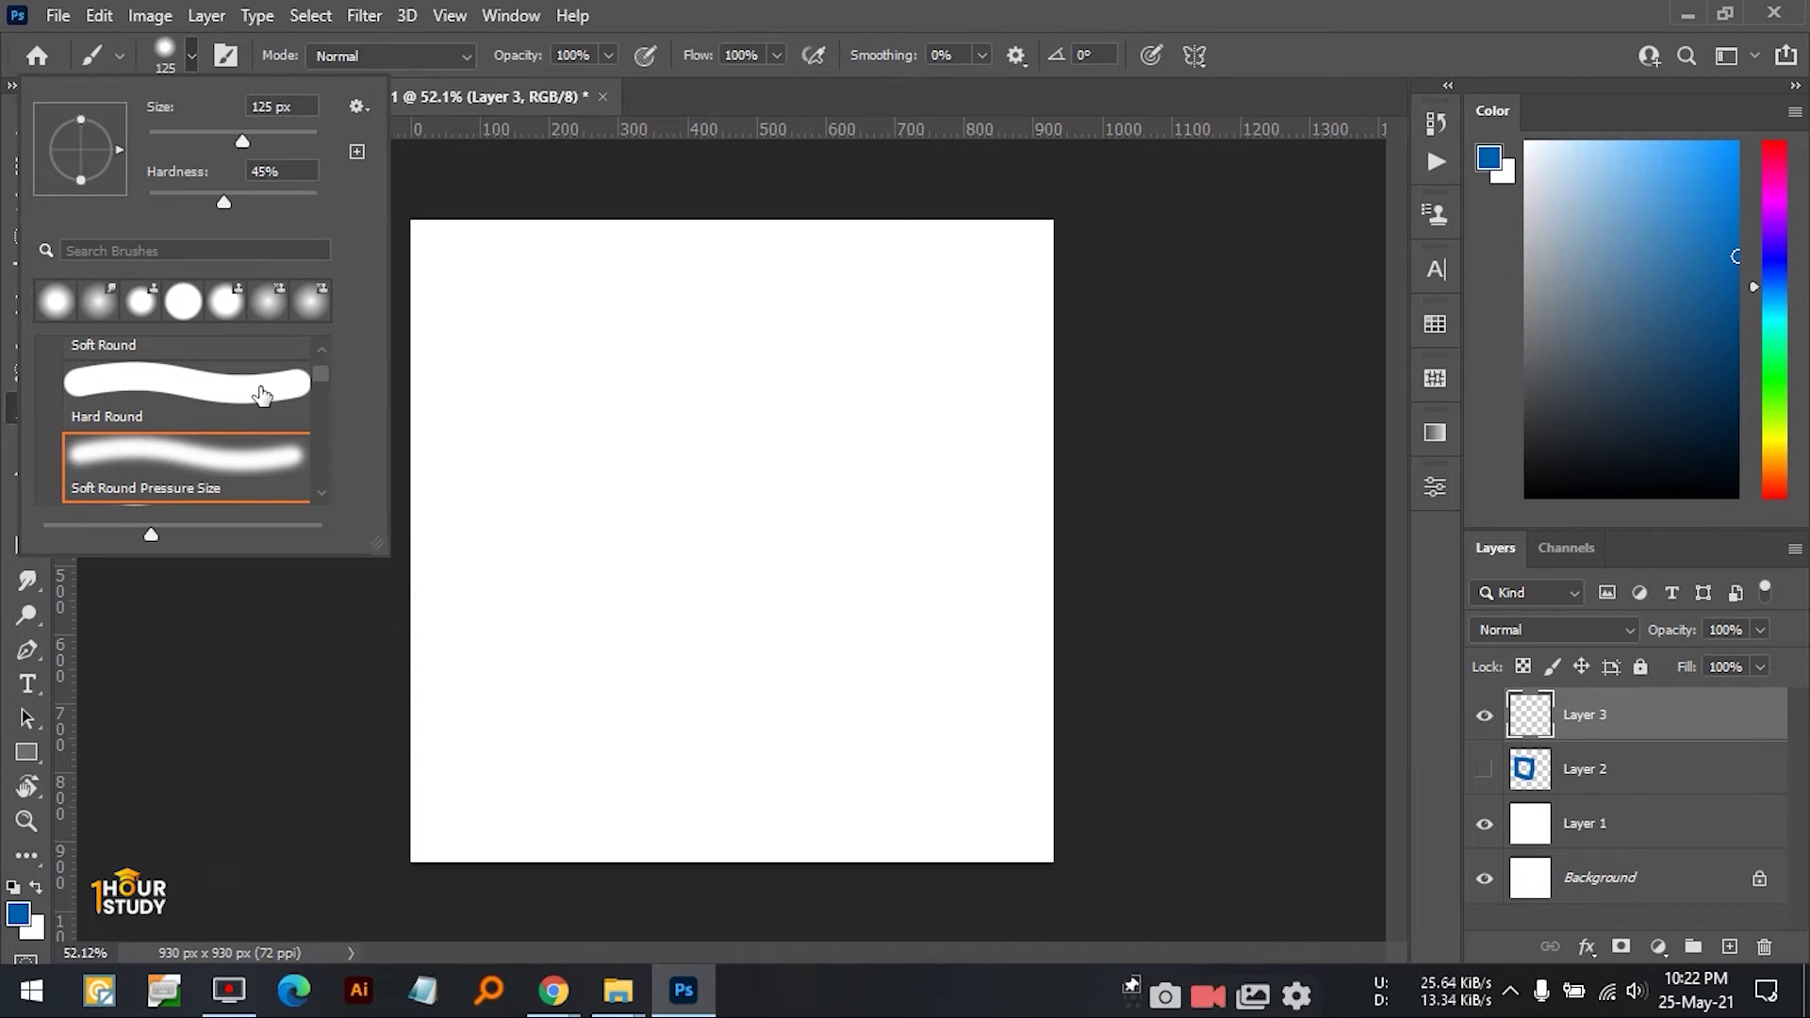
mouse_move(324, 370)
left_mouse_down()
mouse_move(320, 428)
mouse_move(320, 361)
mouse_move(205, 490)
left_mouse_up()
left_click_drag(292, 420, 219, 468)
left_click(172, 471)
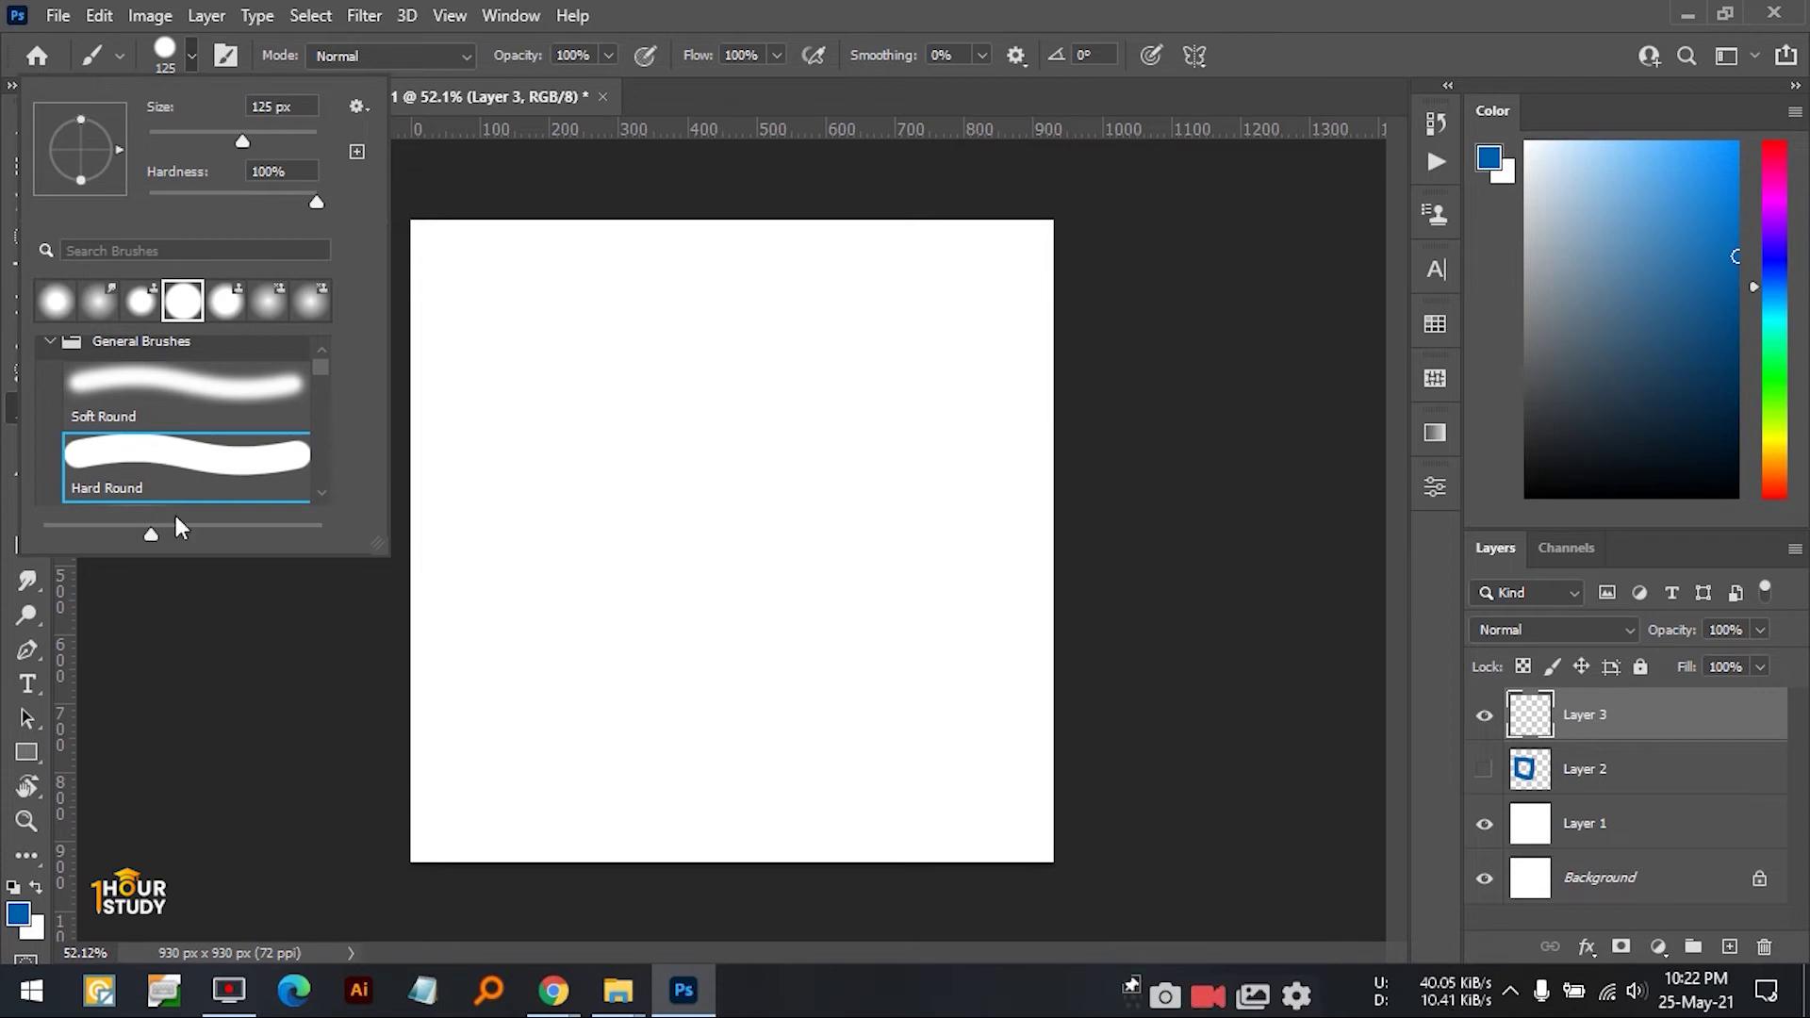
left_click(191, 467)
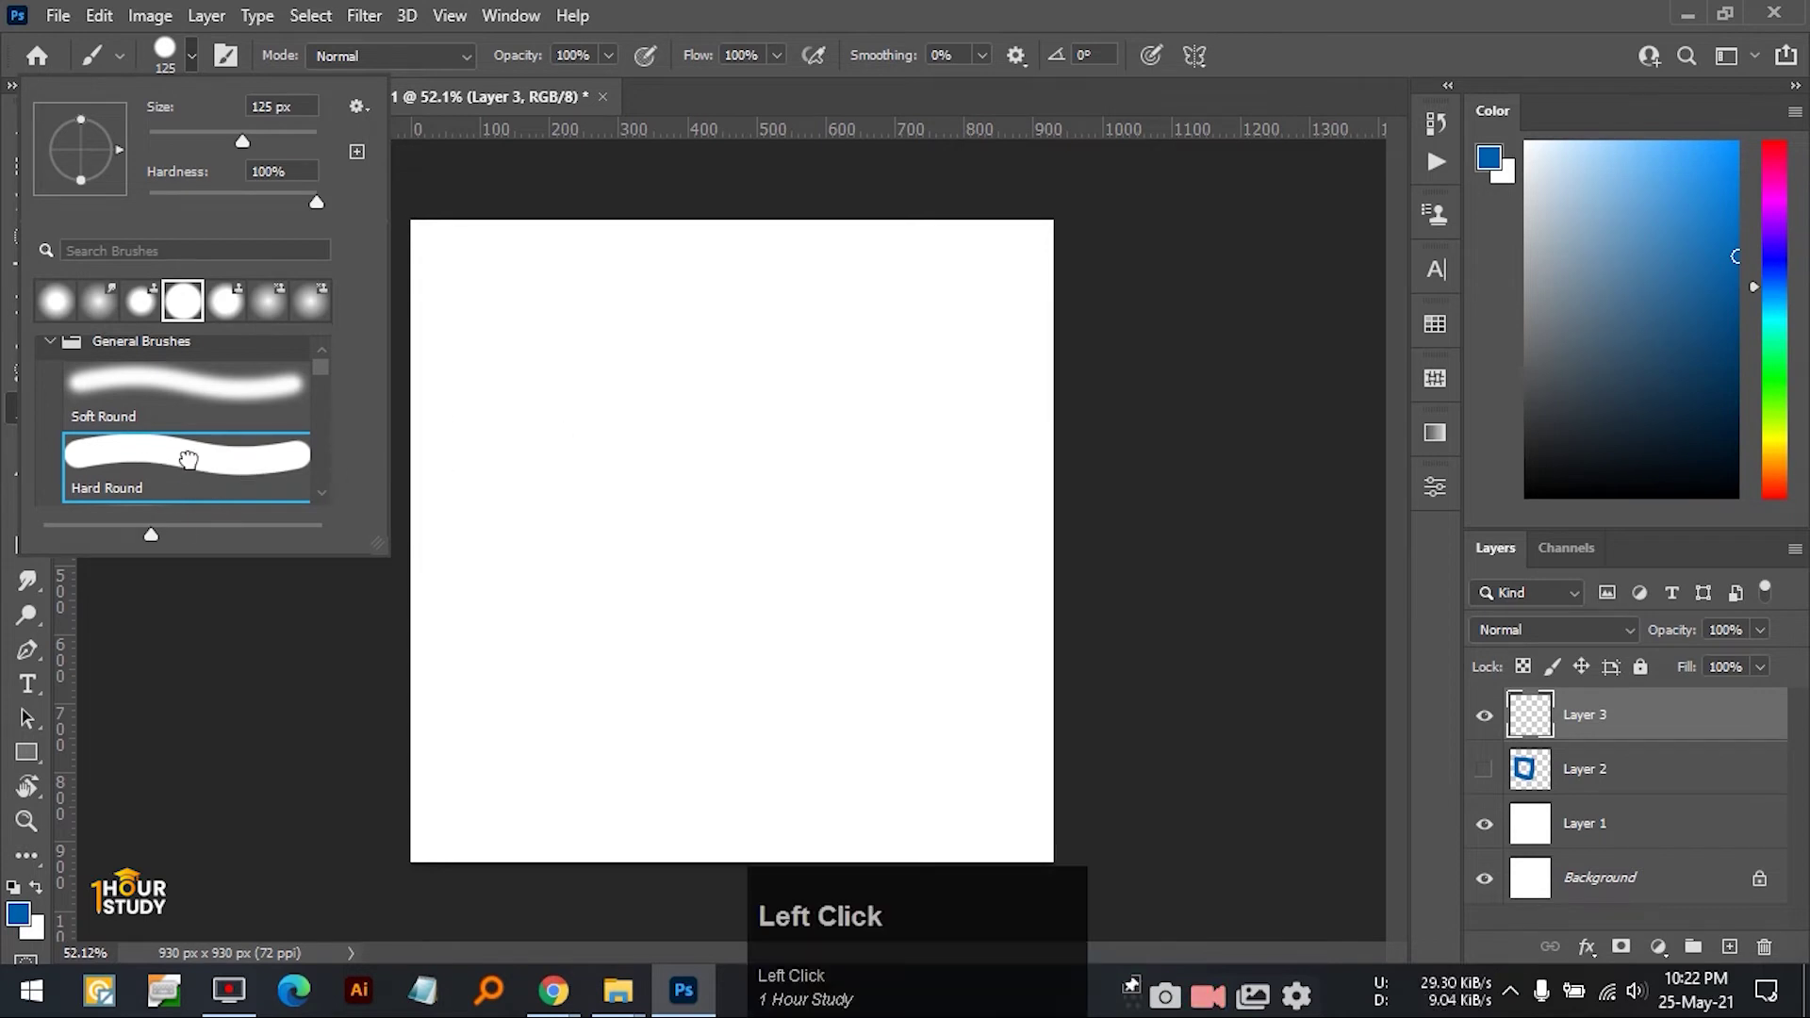
left_click_drag(237, 146, 250, 139)
left_click(569, 271)
- Try the hard brush on Layer 3 with a blue dot and a thick zigzag stroke, and undo both
left_click(602, 302)
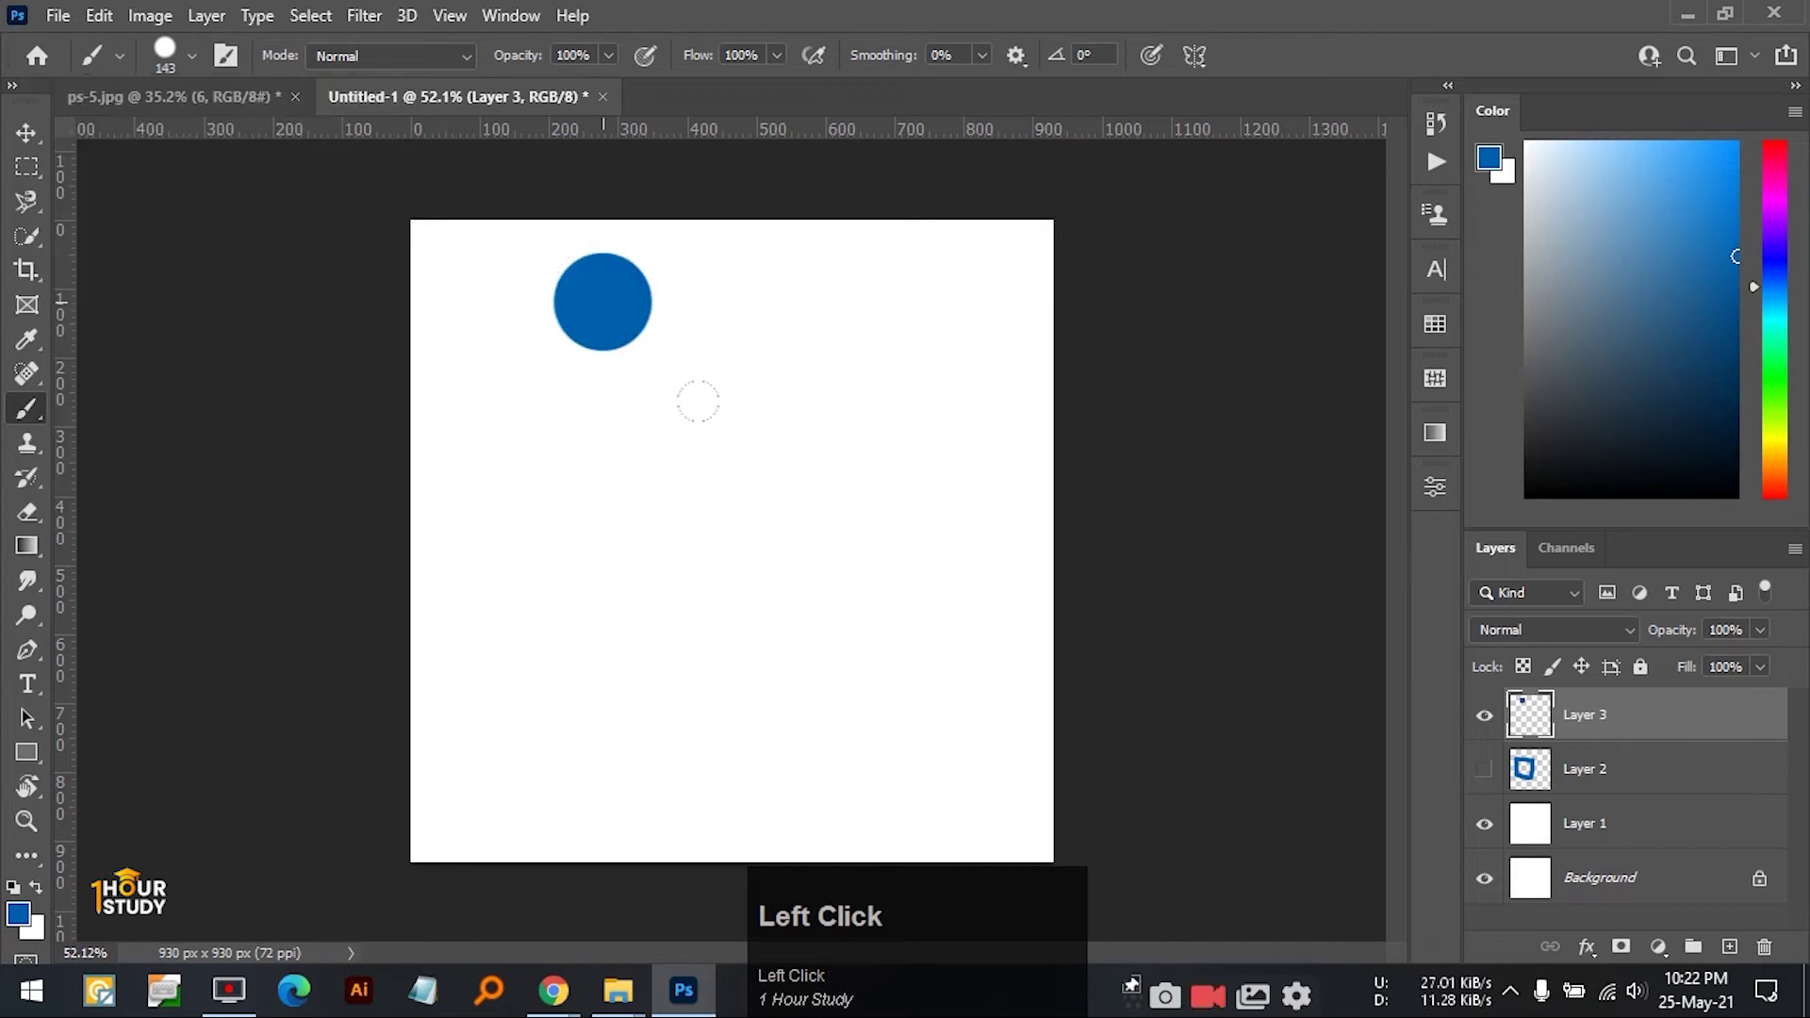
mouse_move(552, 545)
left_mouse_down()
mouse_move(1014, 368)
mouse_move(612, 659)
mouse_move(977, 656)
mouse_move(1027, 678)
left_mouse_up()
left_click(711, 585, "ctrl")
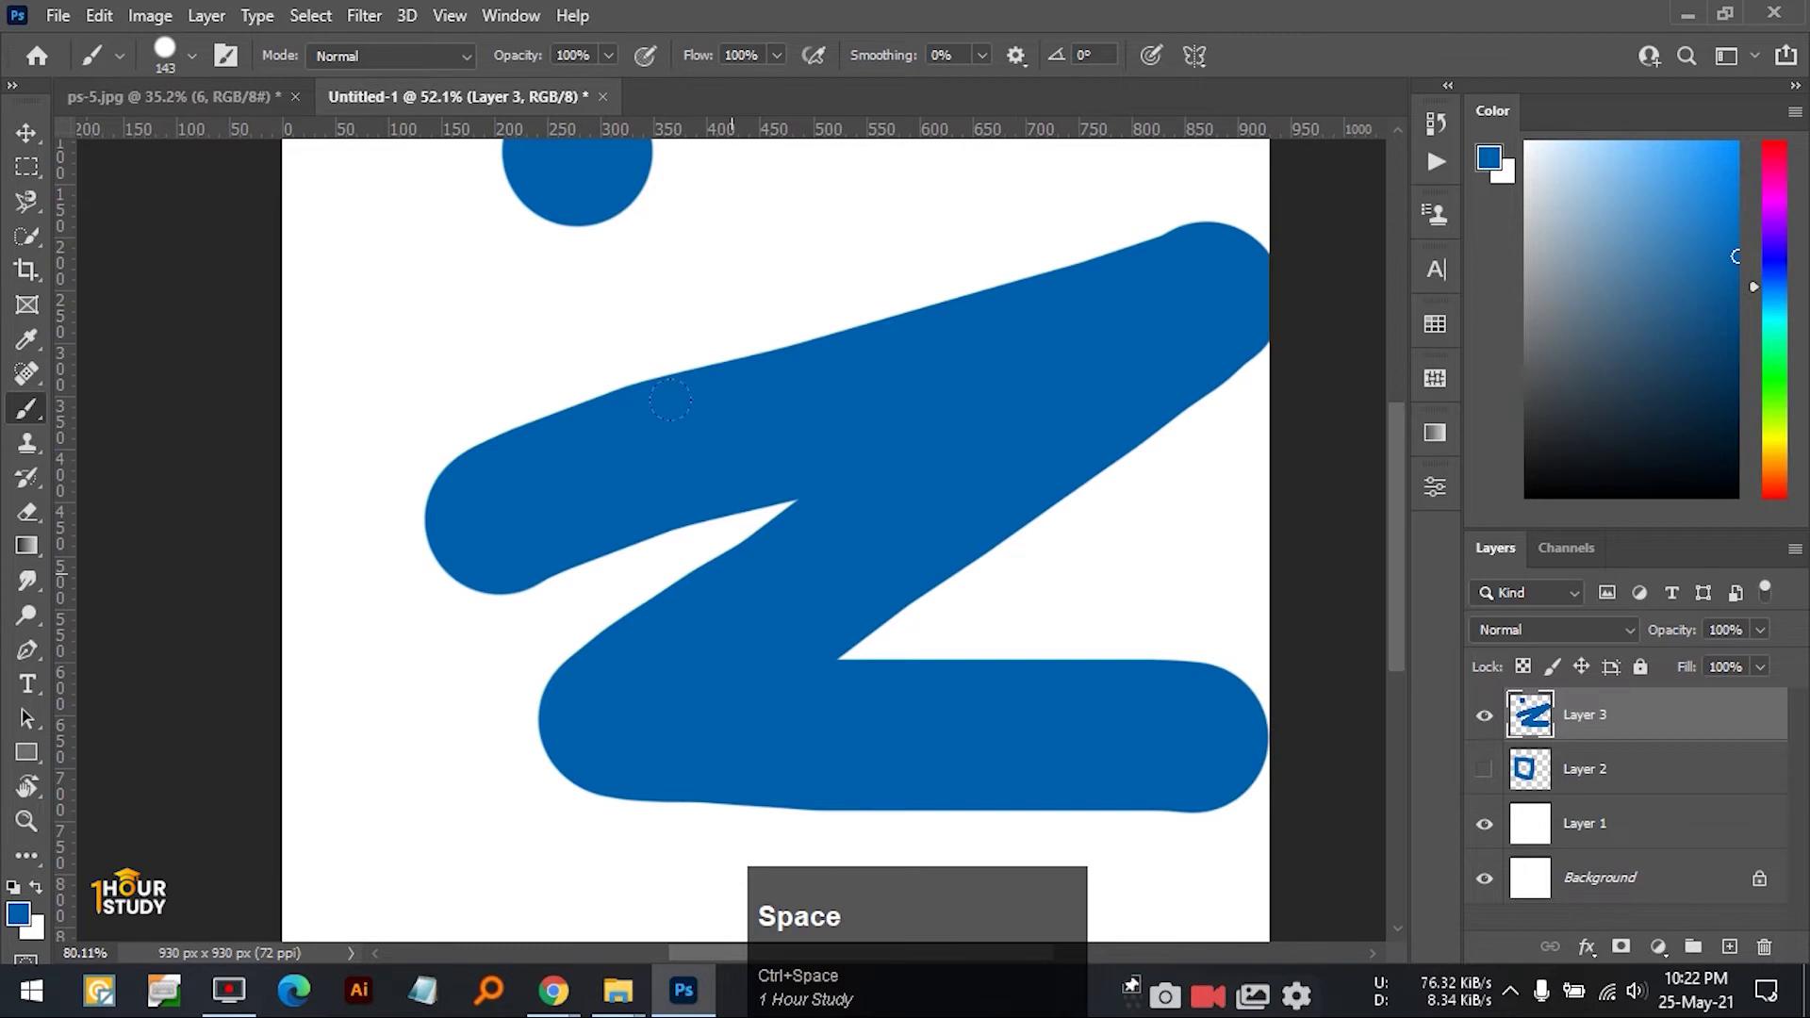
left_click_drag(1010, 597, 949, 590)
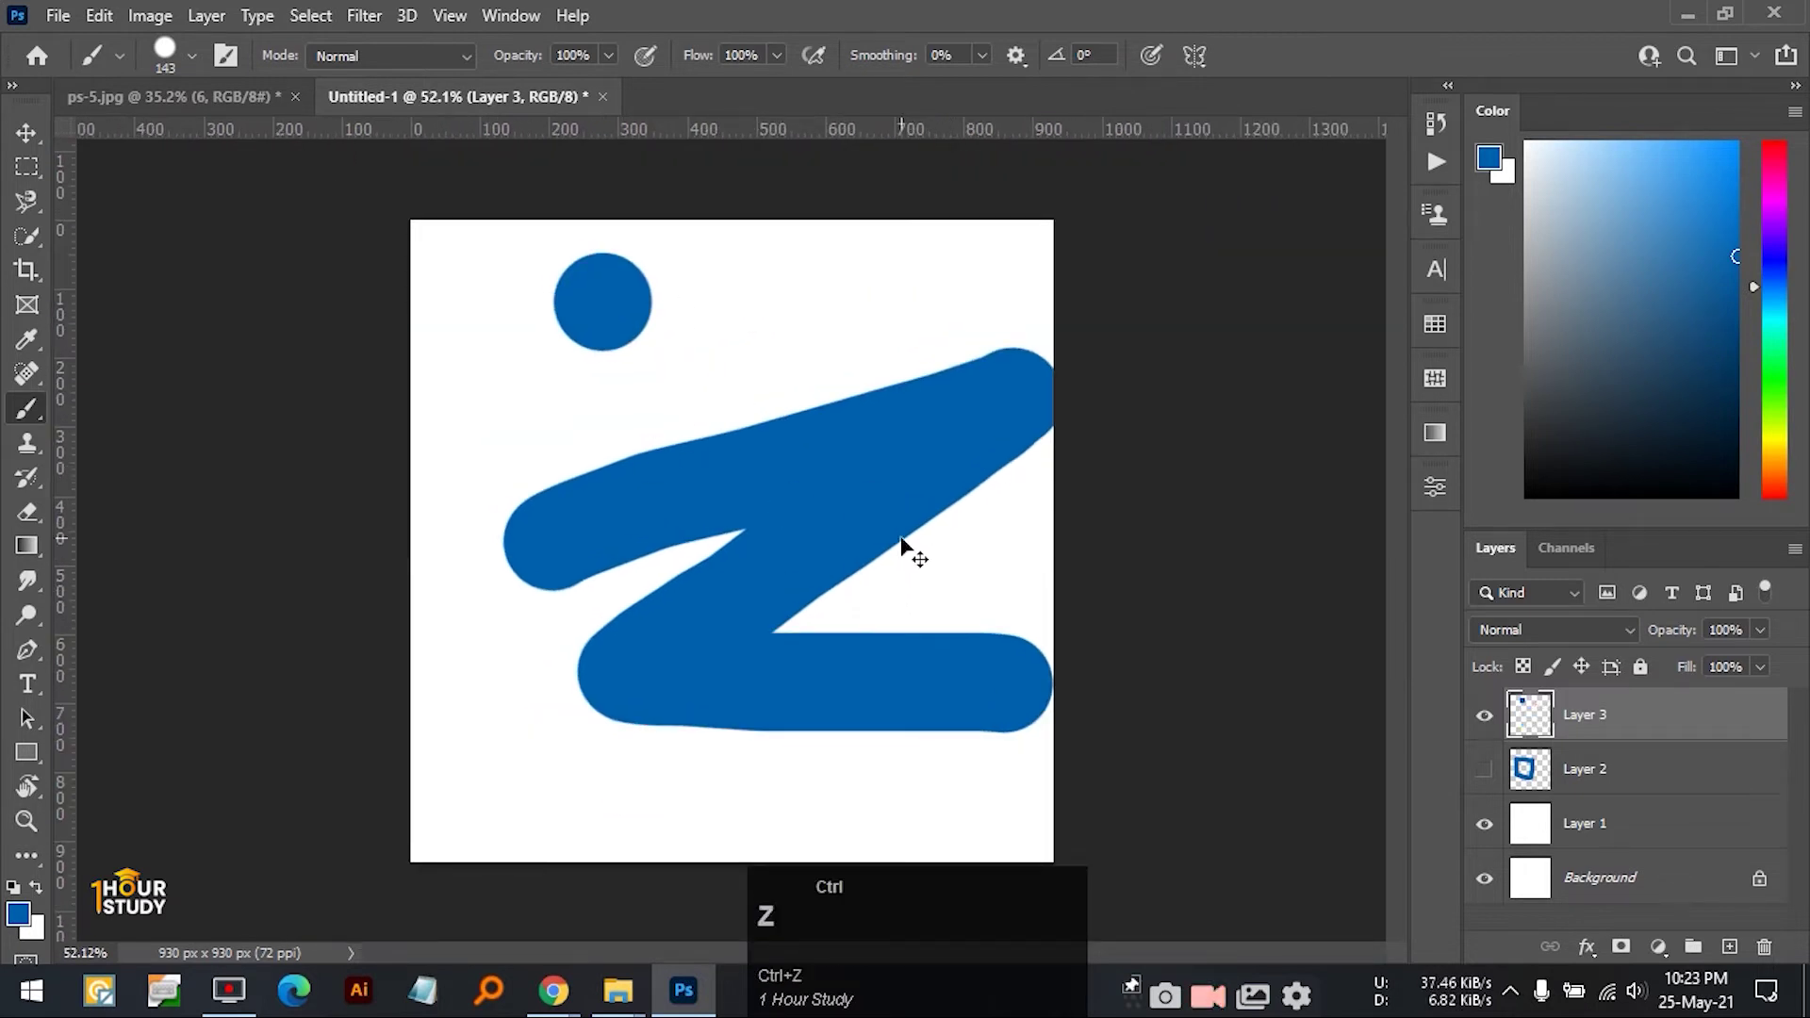
key("ctrl+z")
key("ctrl+z")
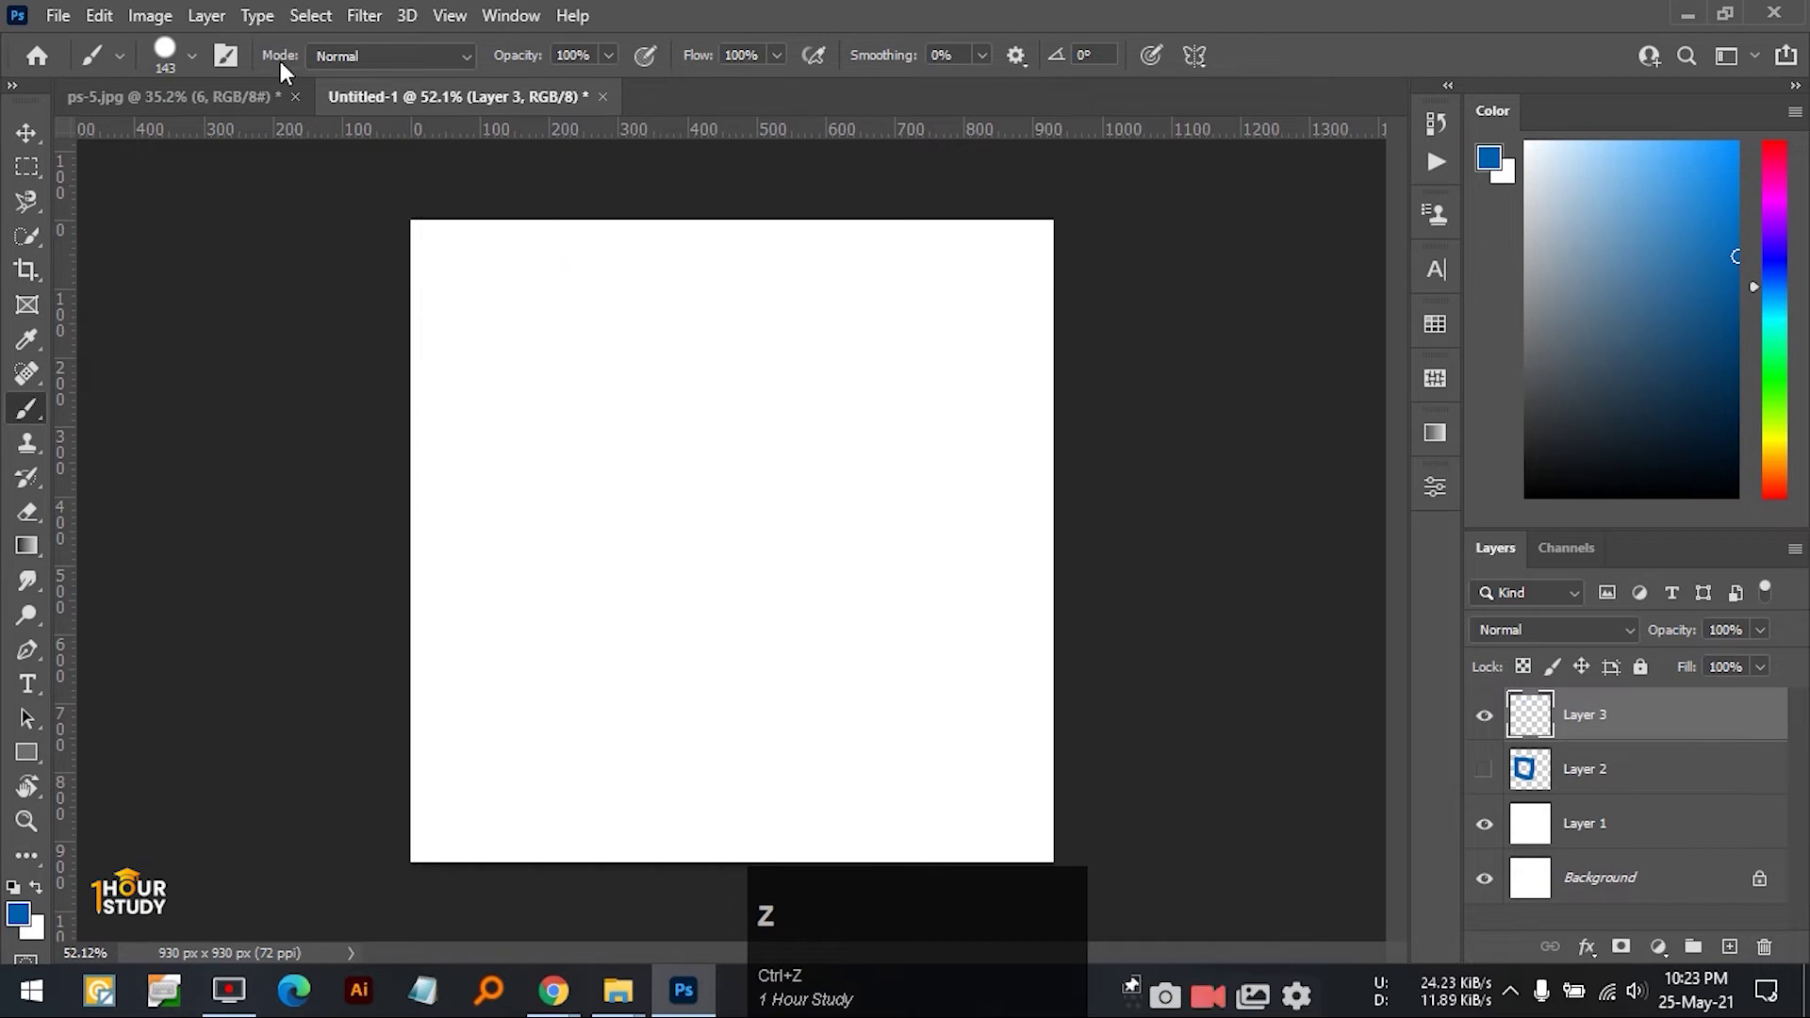
- Select the Kyle's Screentones 35 brush preset from the Special Effects Brushes group
left_click(192, 57)
scroll(229, 467, "down", 3)
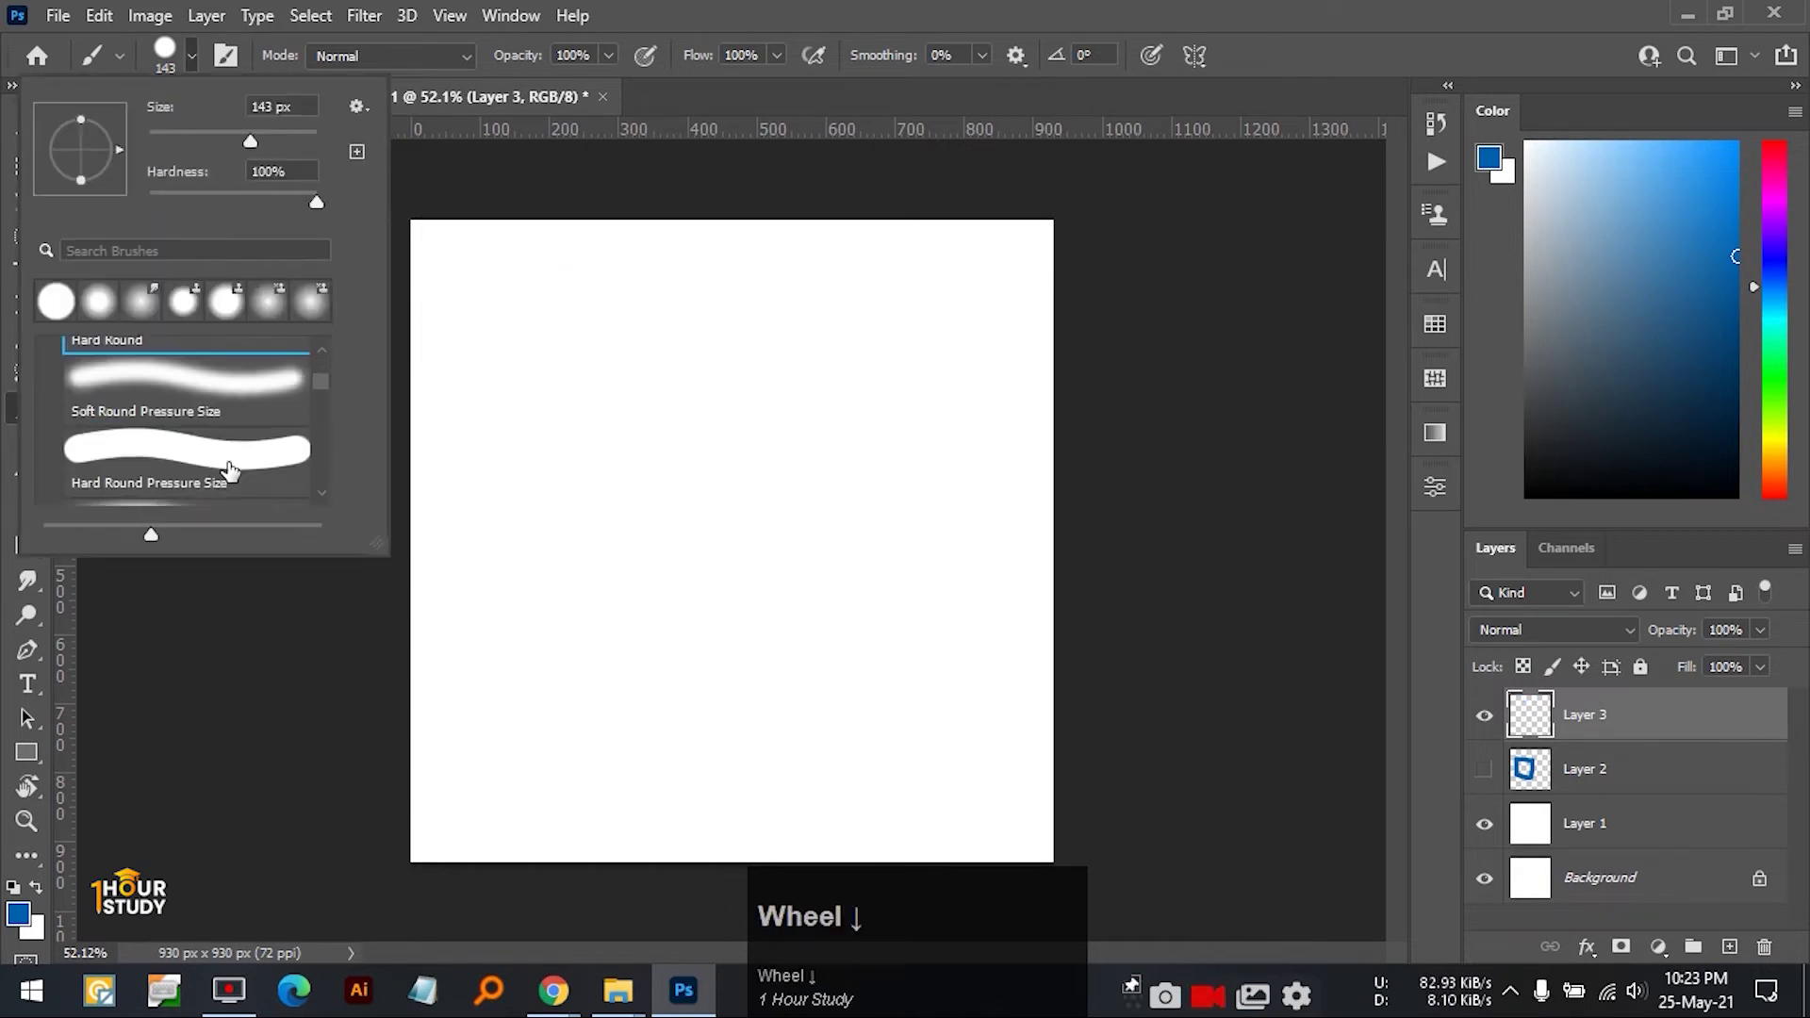
scroll(234, 466, "down", 1)
scroll(247, 455, "down", 4)
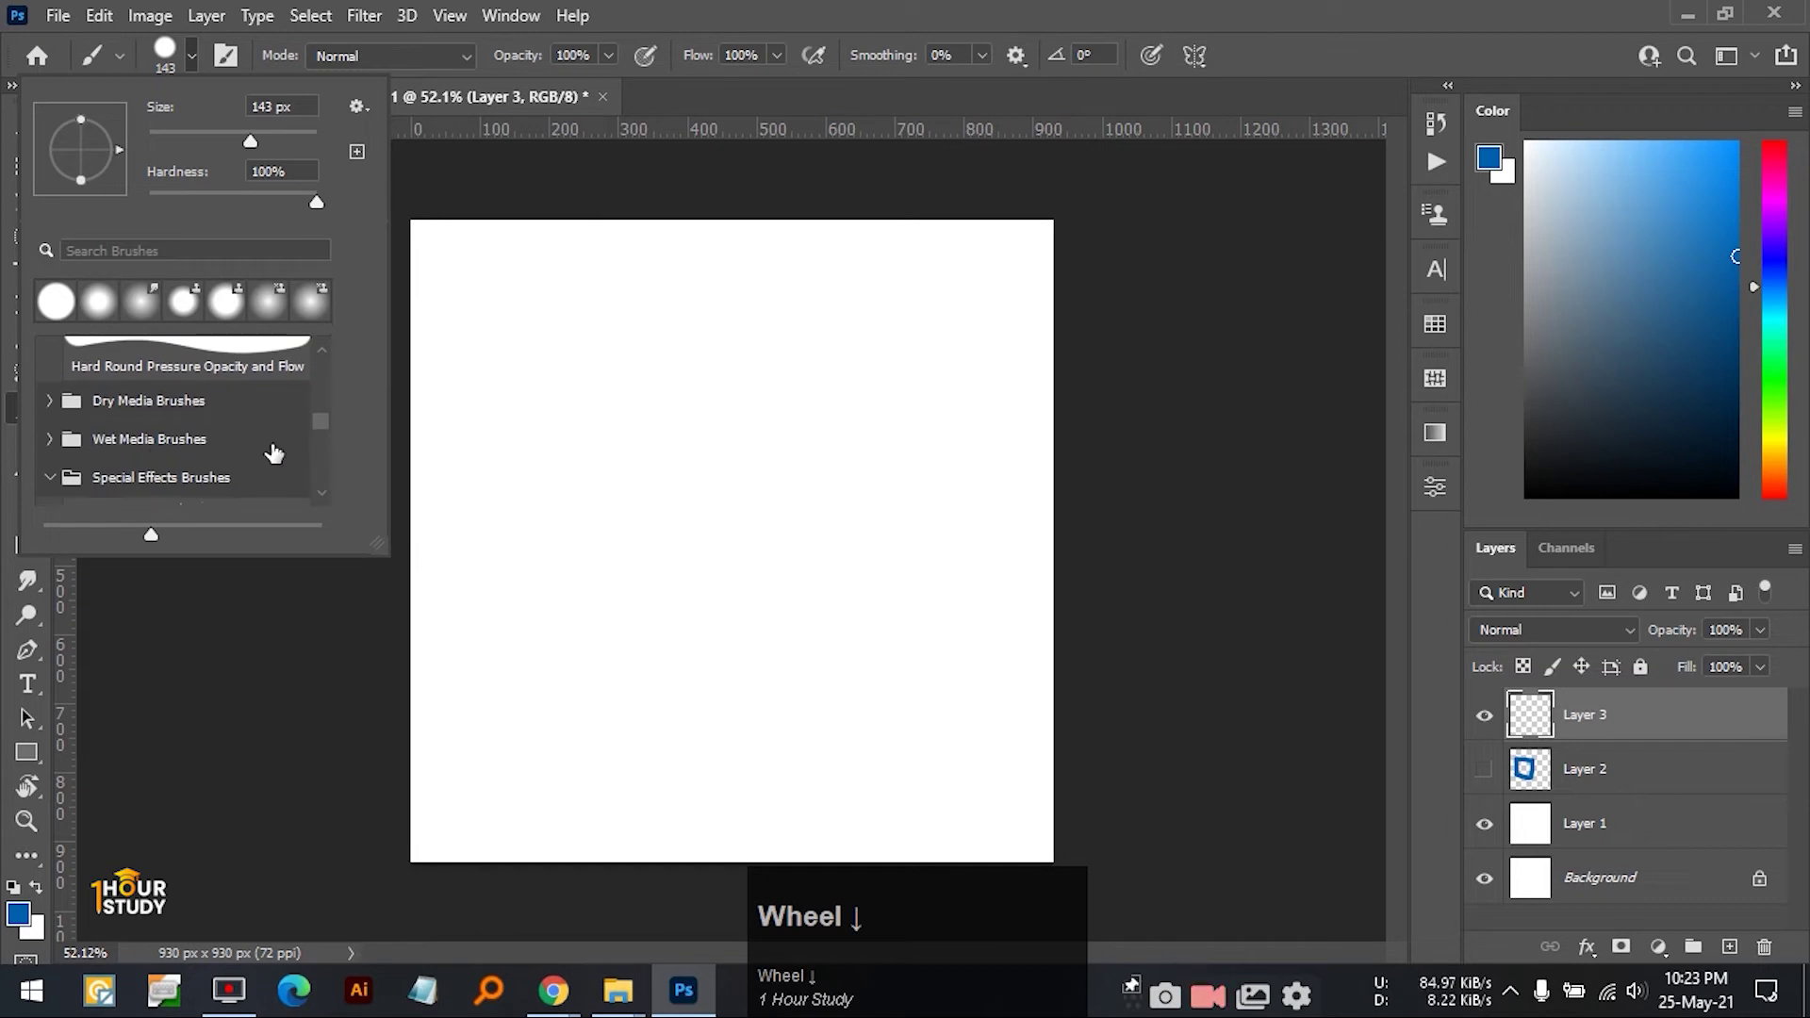
scroll(274, 450, "down", 1)
scroll(235, 439, "down", 1)
scroll(236, 439, "down", 5)
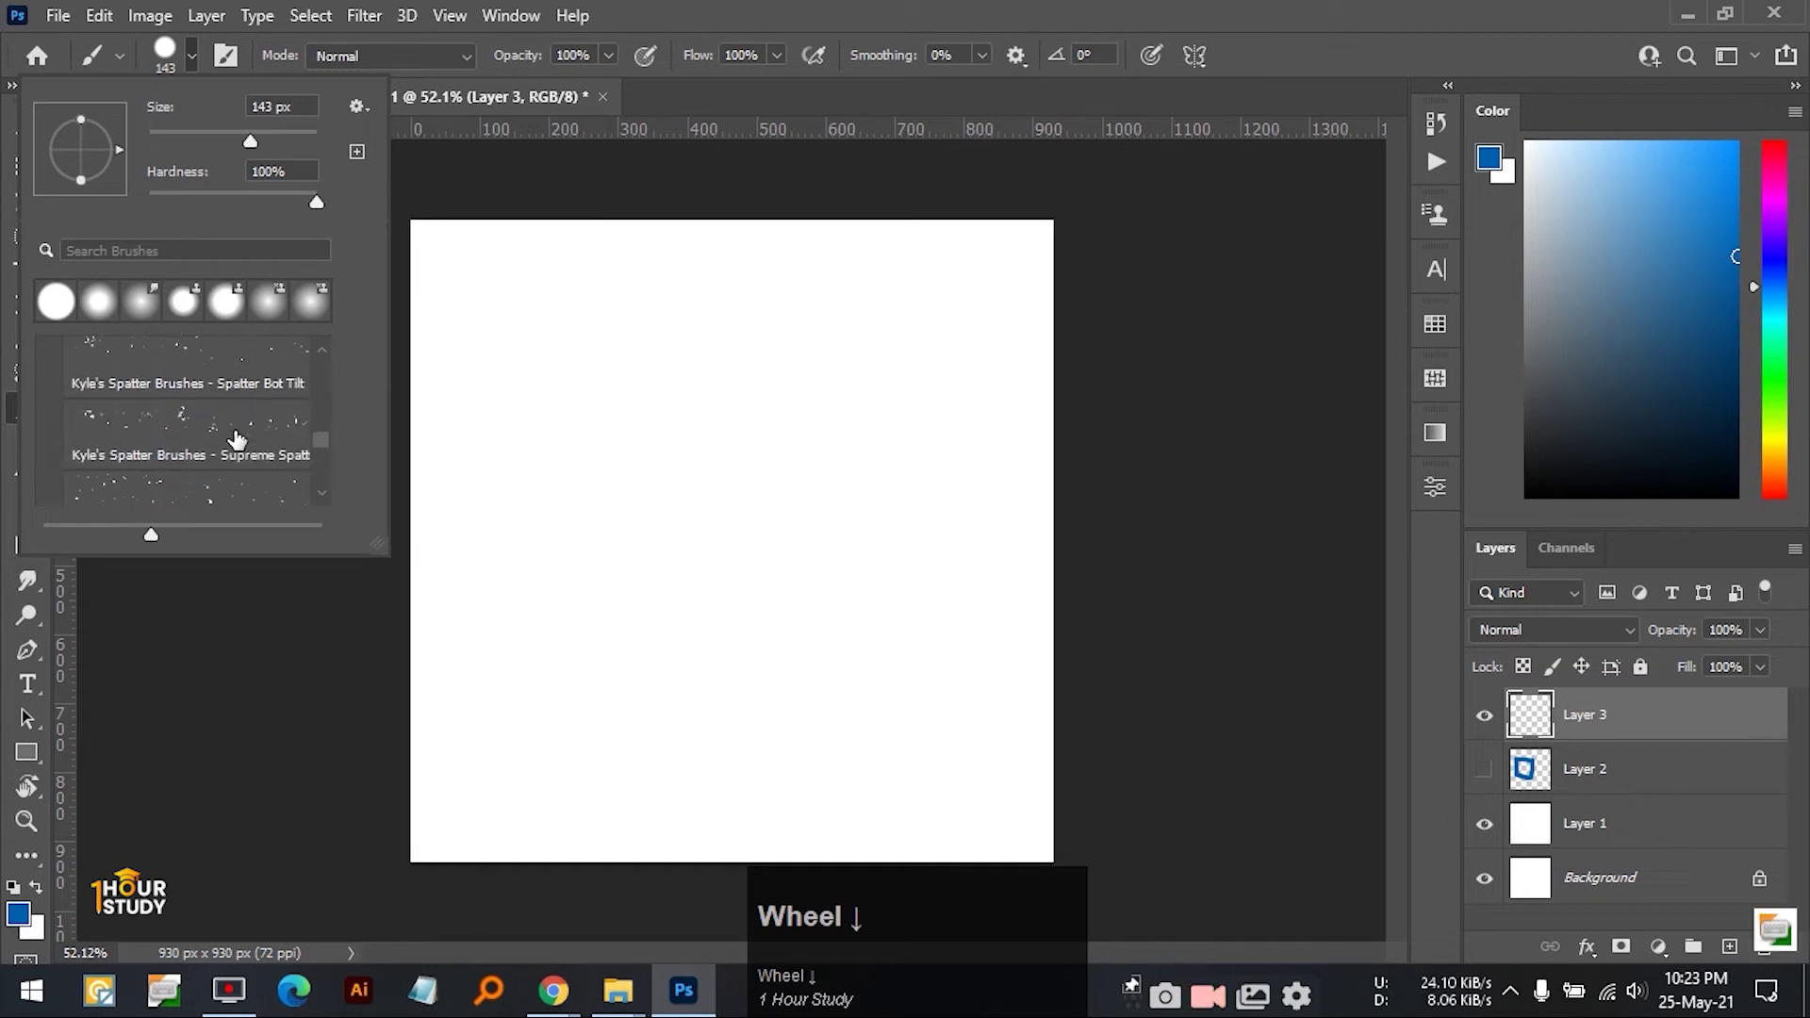
scroll(235, 439, "down", 1)
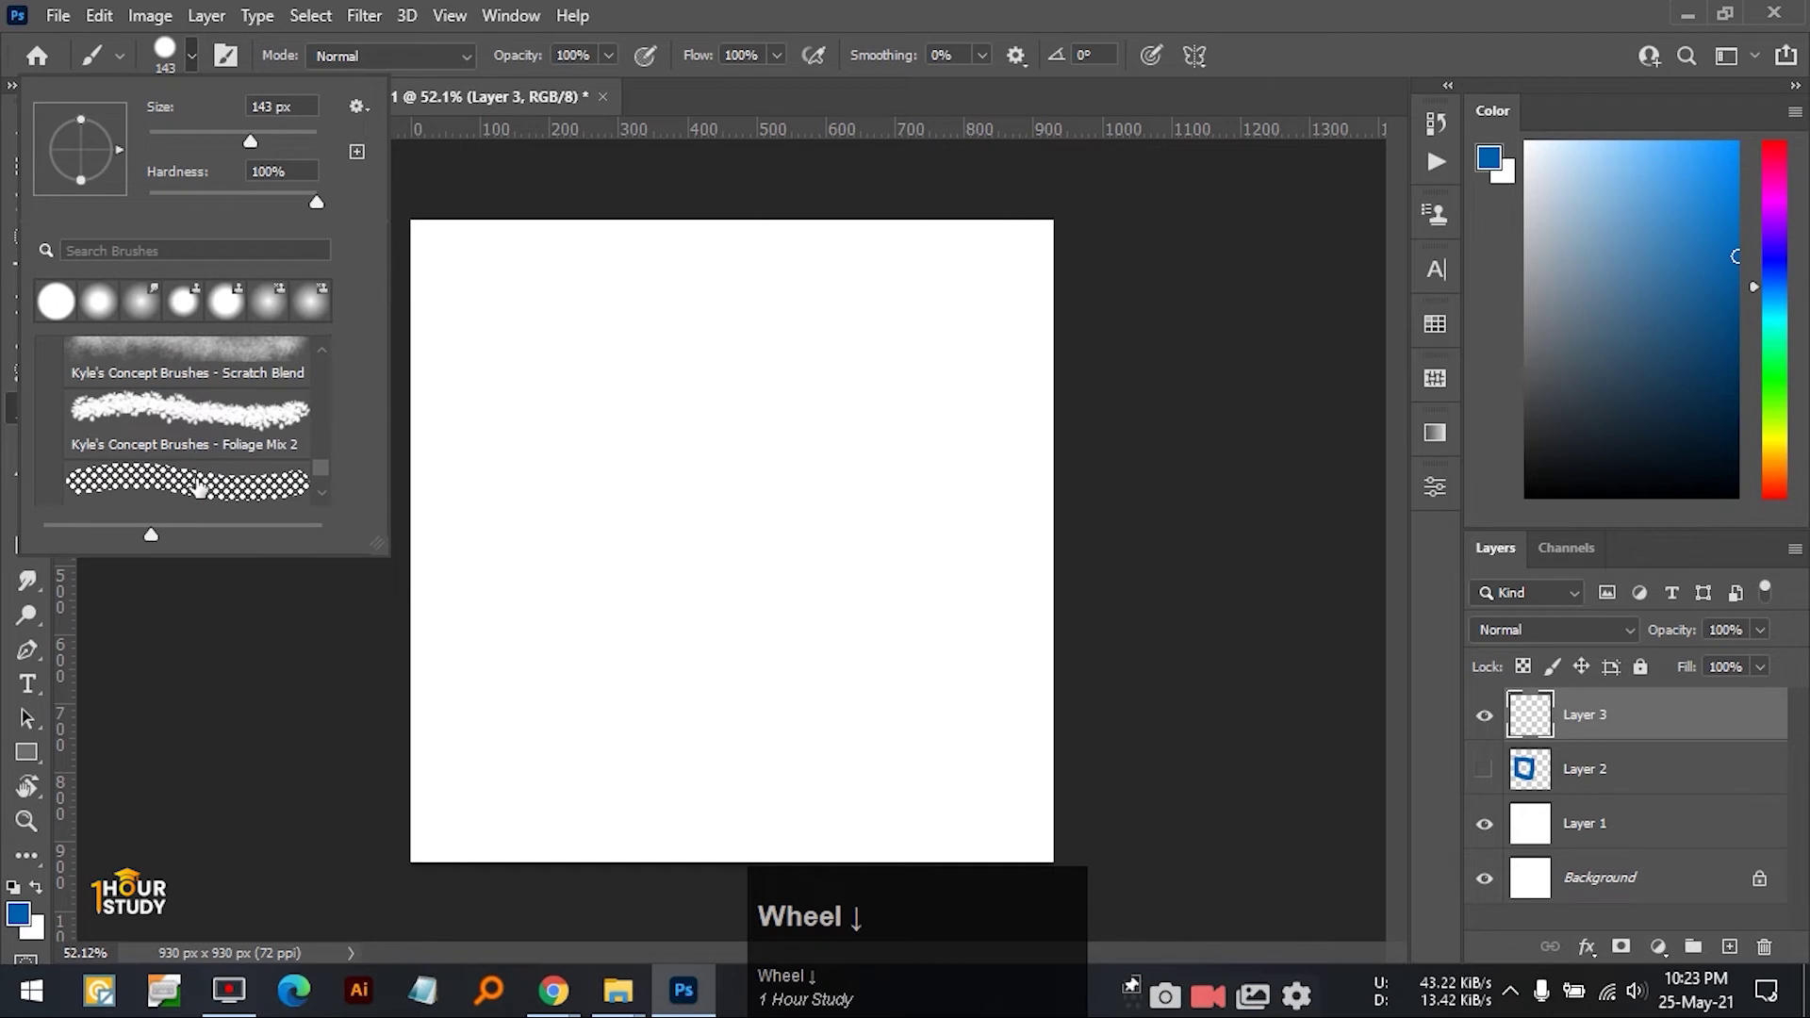
left_click(192, 486)
- Paint a winding blue halftone stroke and a second curved stroke crossing it on Layer 3
mouse_move(556, 403)
left_mouse_down()
mouse_move(750, 494)
mouse_move(552, 540)
mouse_move(762, 620)
mouse_move(857, 726)
left_mouse_up()
key("ctrl+space")
mouse_move(694, 635)
left_mouse_down()
mouse_move(921, 626)
mouse_move(732, 622)
mouse_move(852, 367)
left_mouse_up()
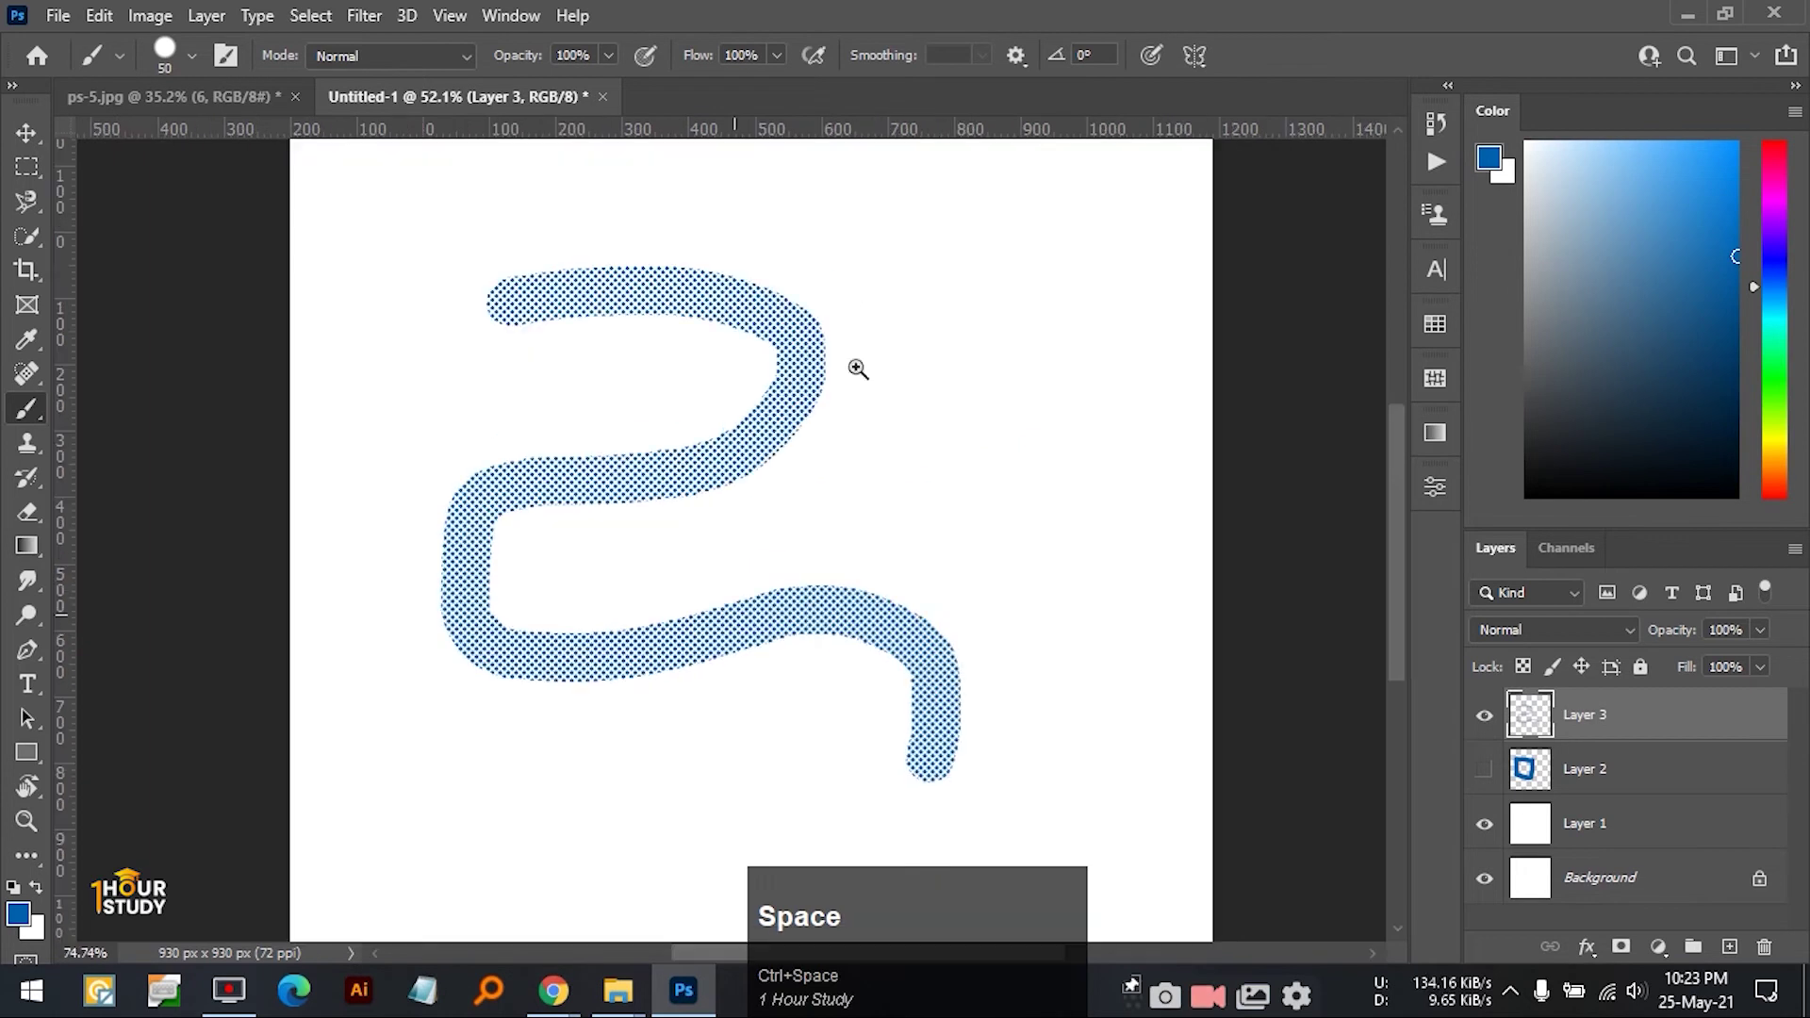
mouse_move(874, 259)
left_mouse_down()
mouse_move(816, 691)
mouse_move(594, 735)
left_mouse_up()
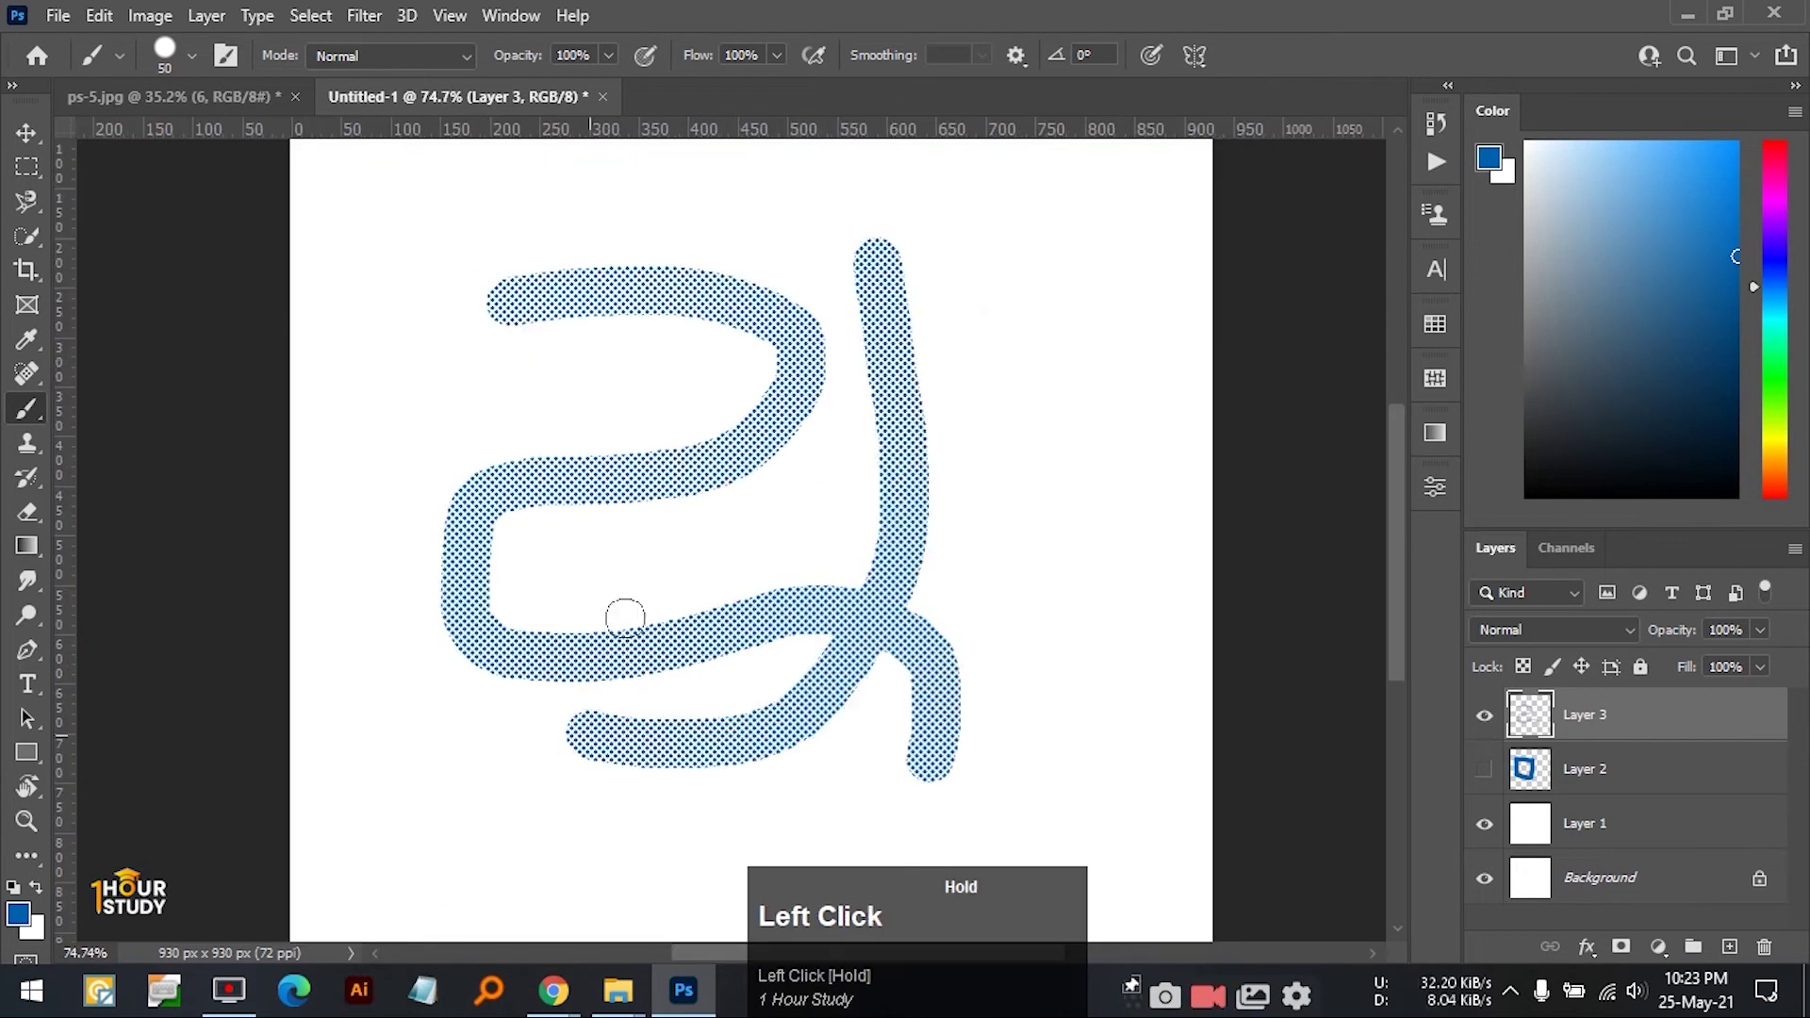
- Examine the brush preset options and the presets in the Wet Media Brushes group
left_click(193, 57)
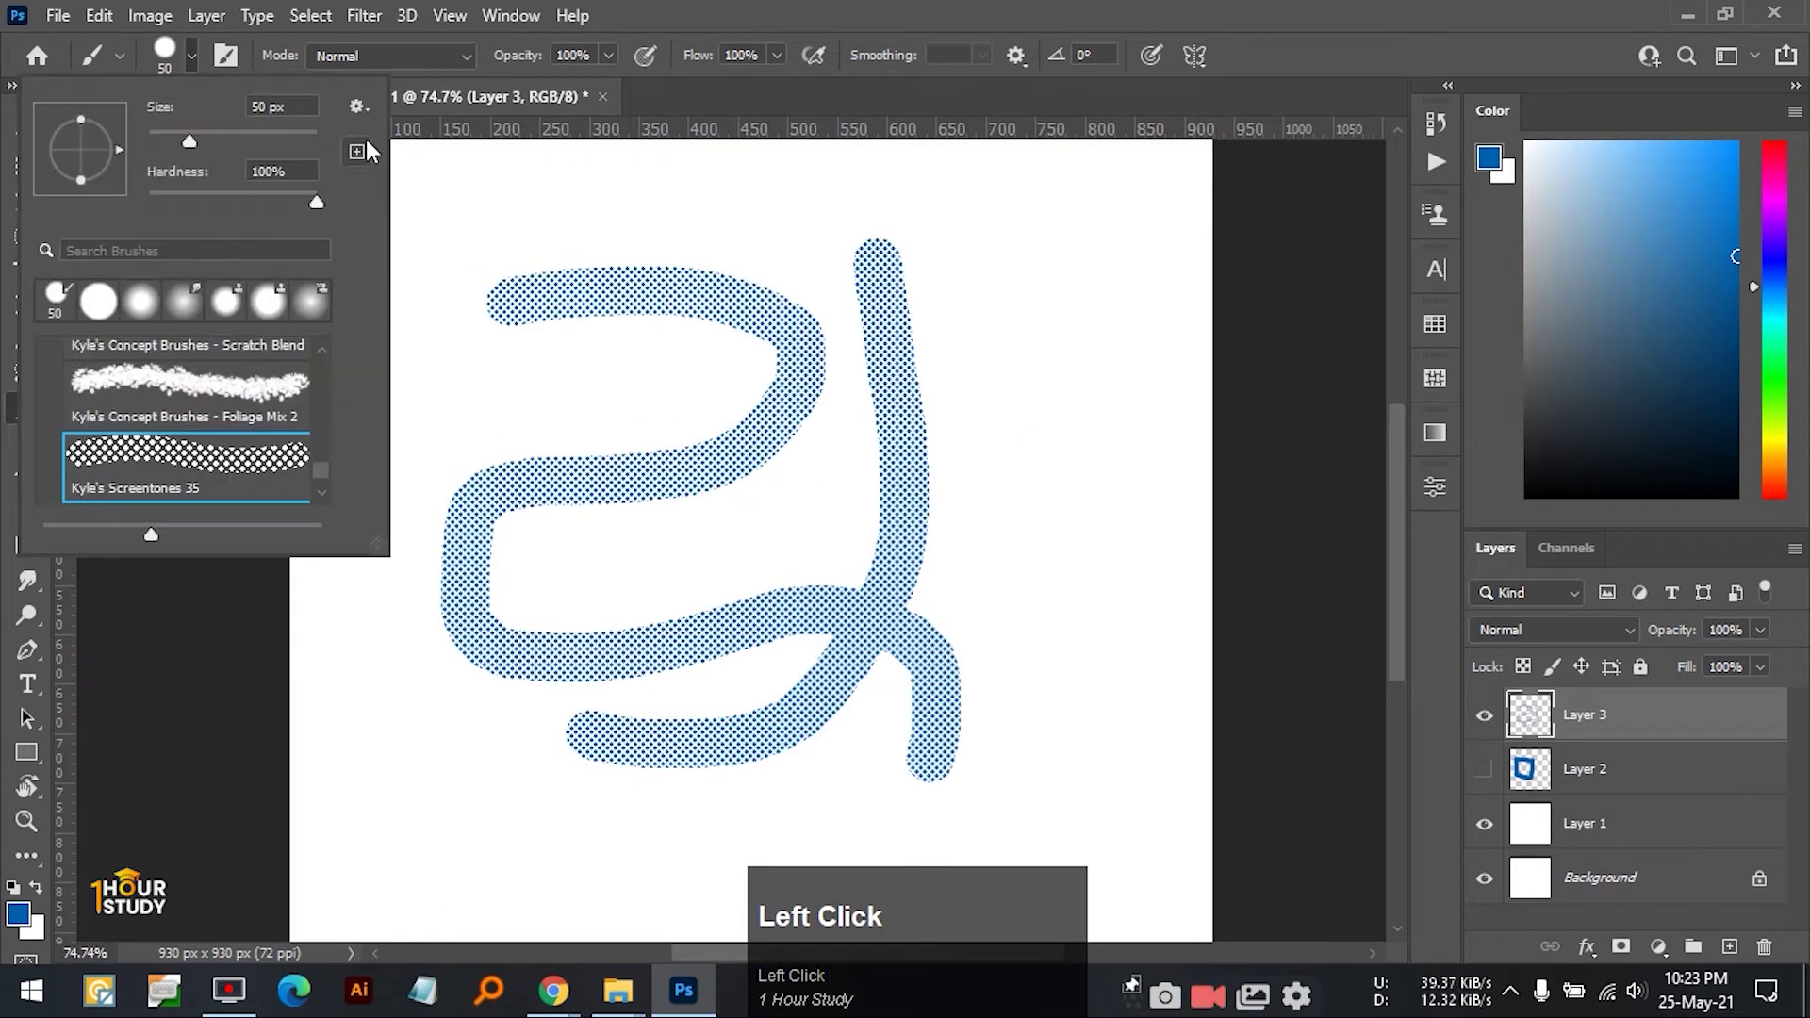
left_click(357, 105)
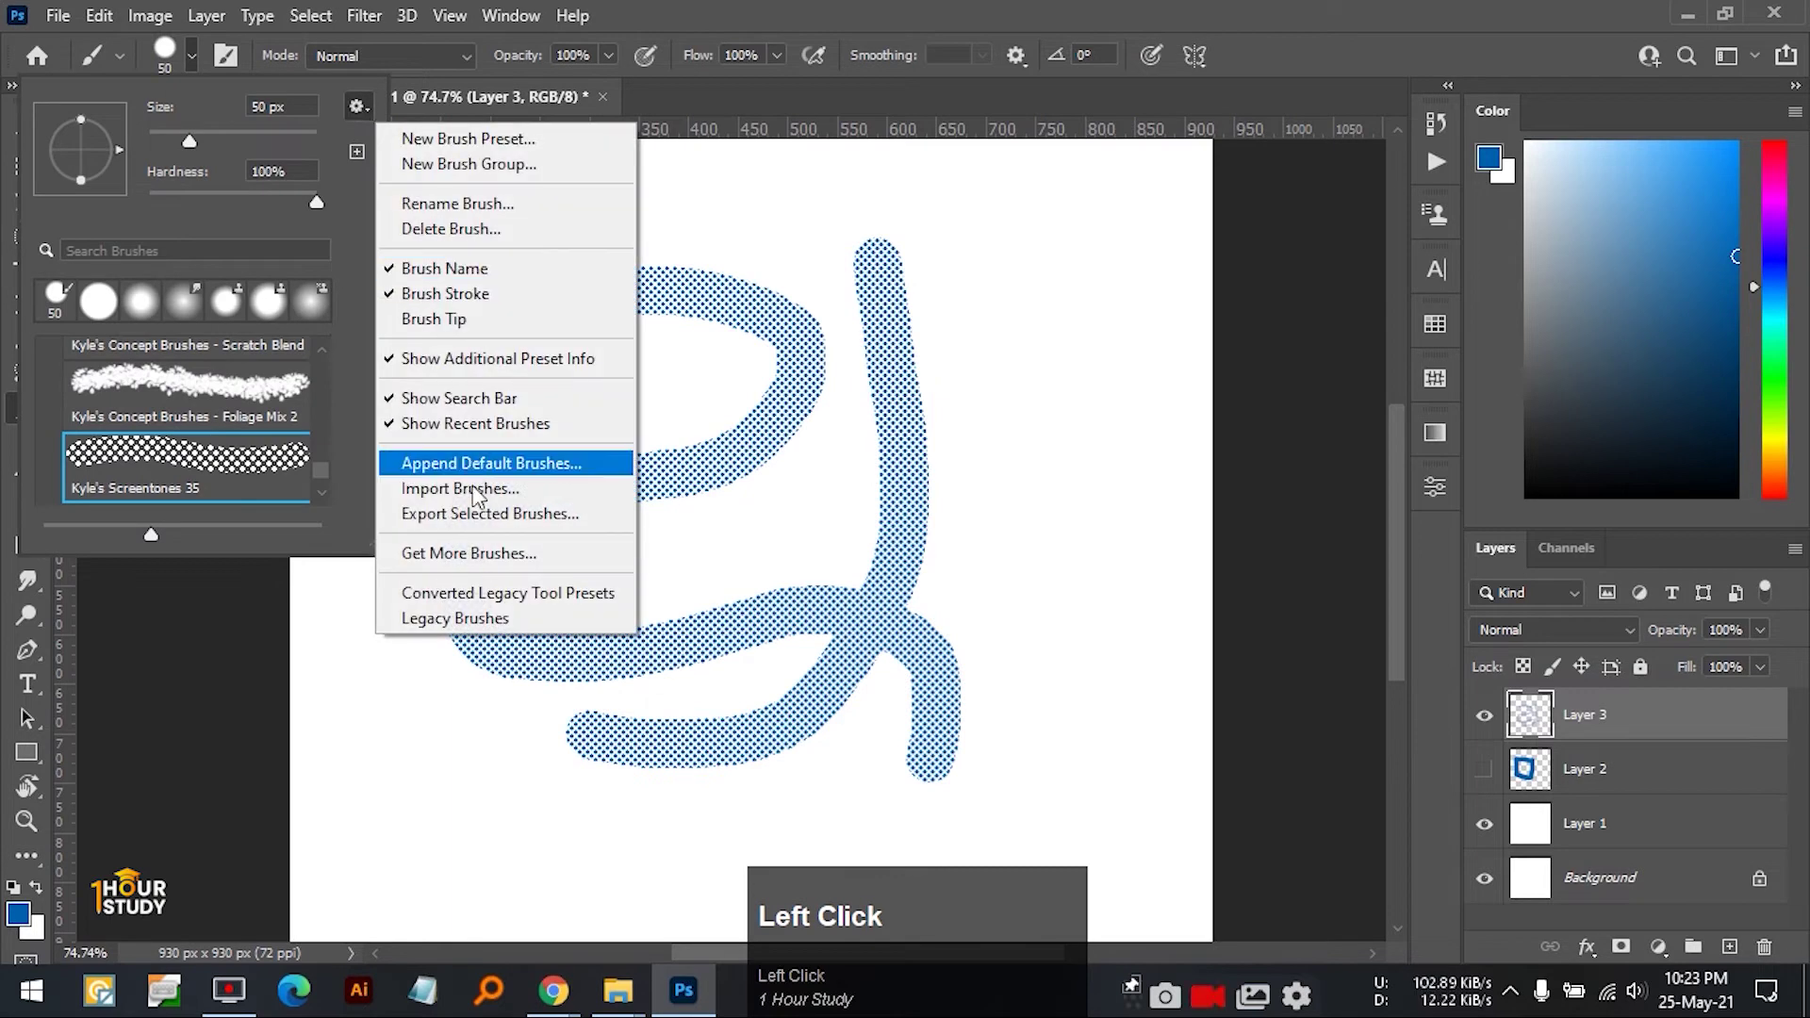
left_click(356, 151)
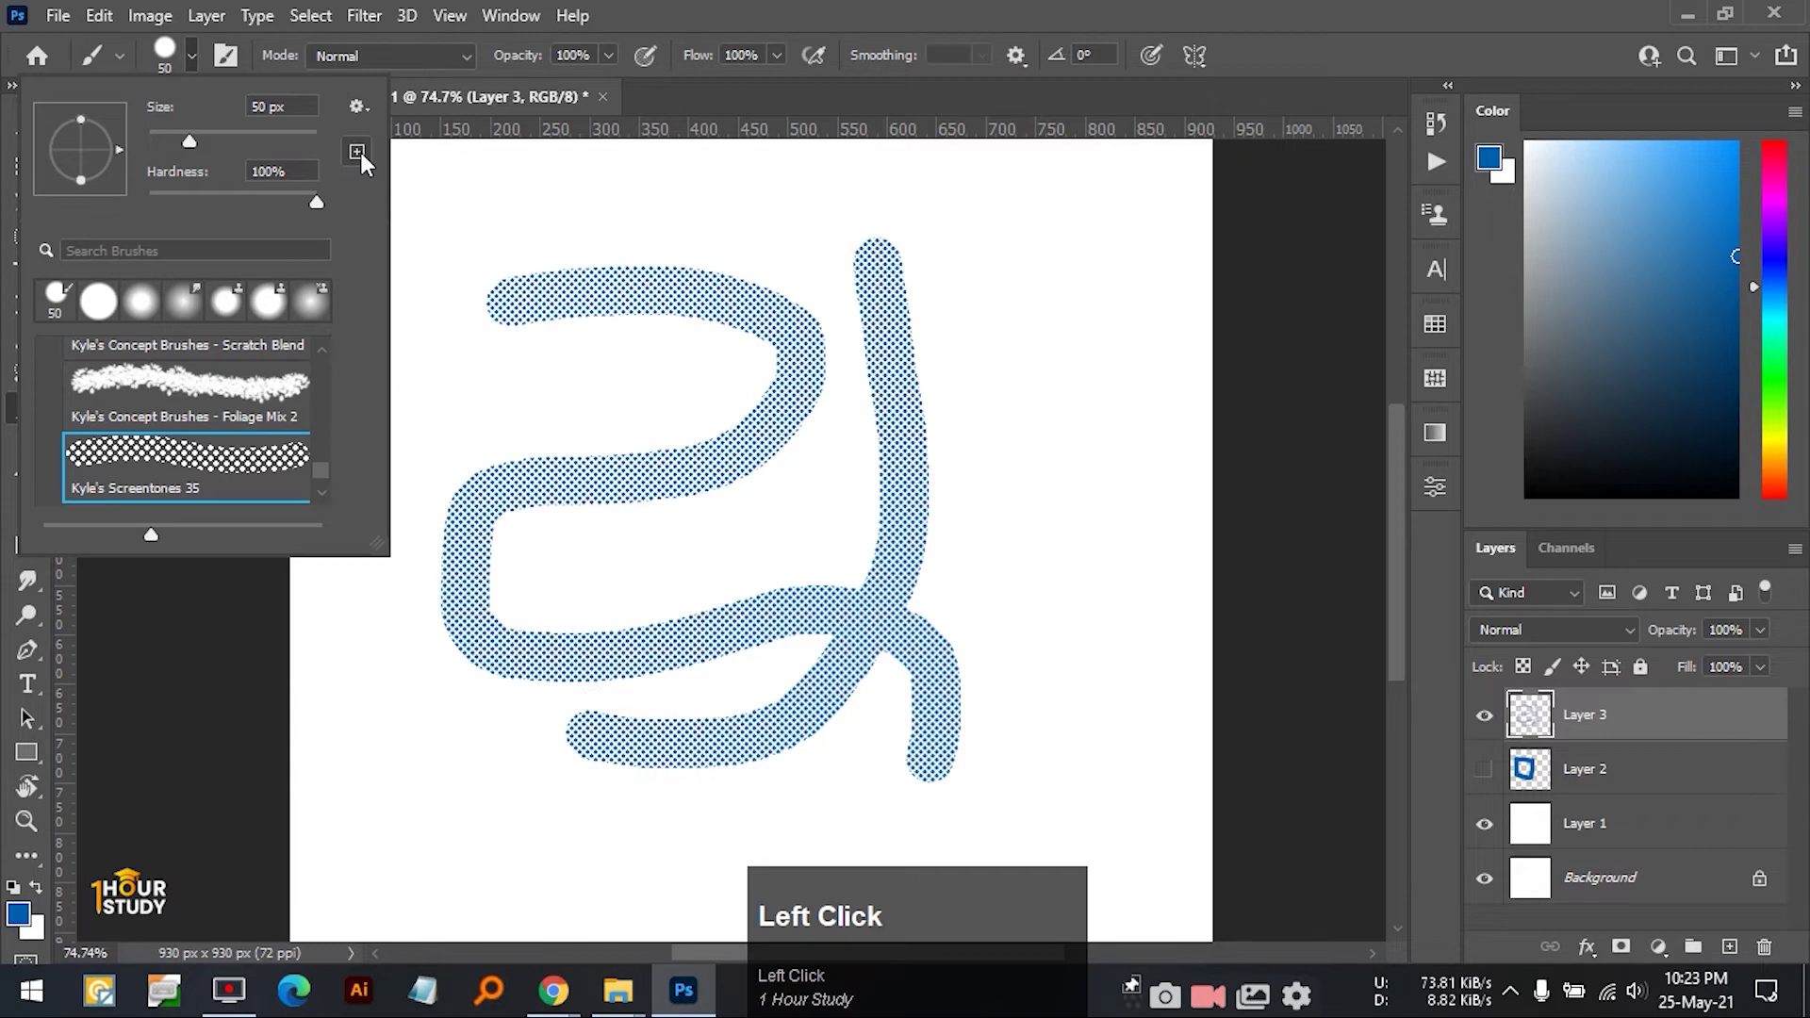
scroll(235, 414, "down", 1)
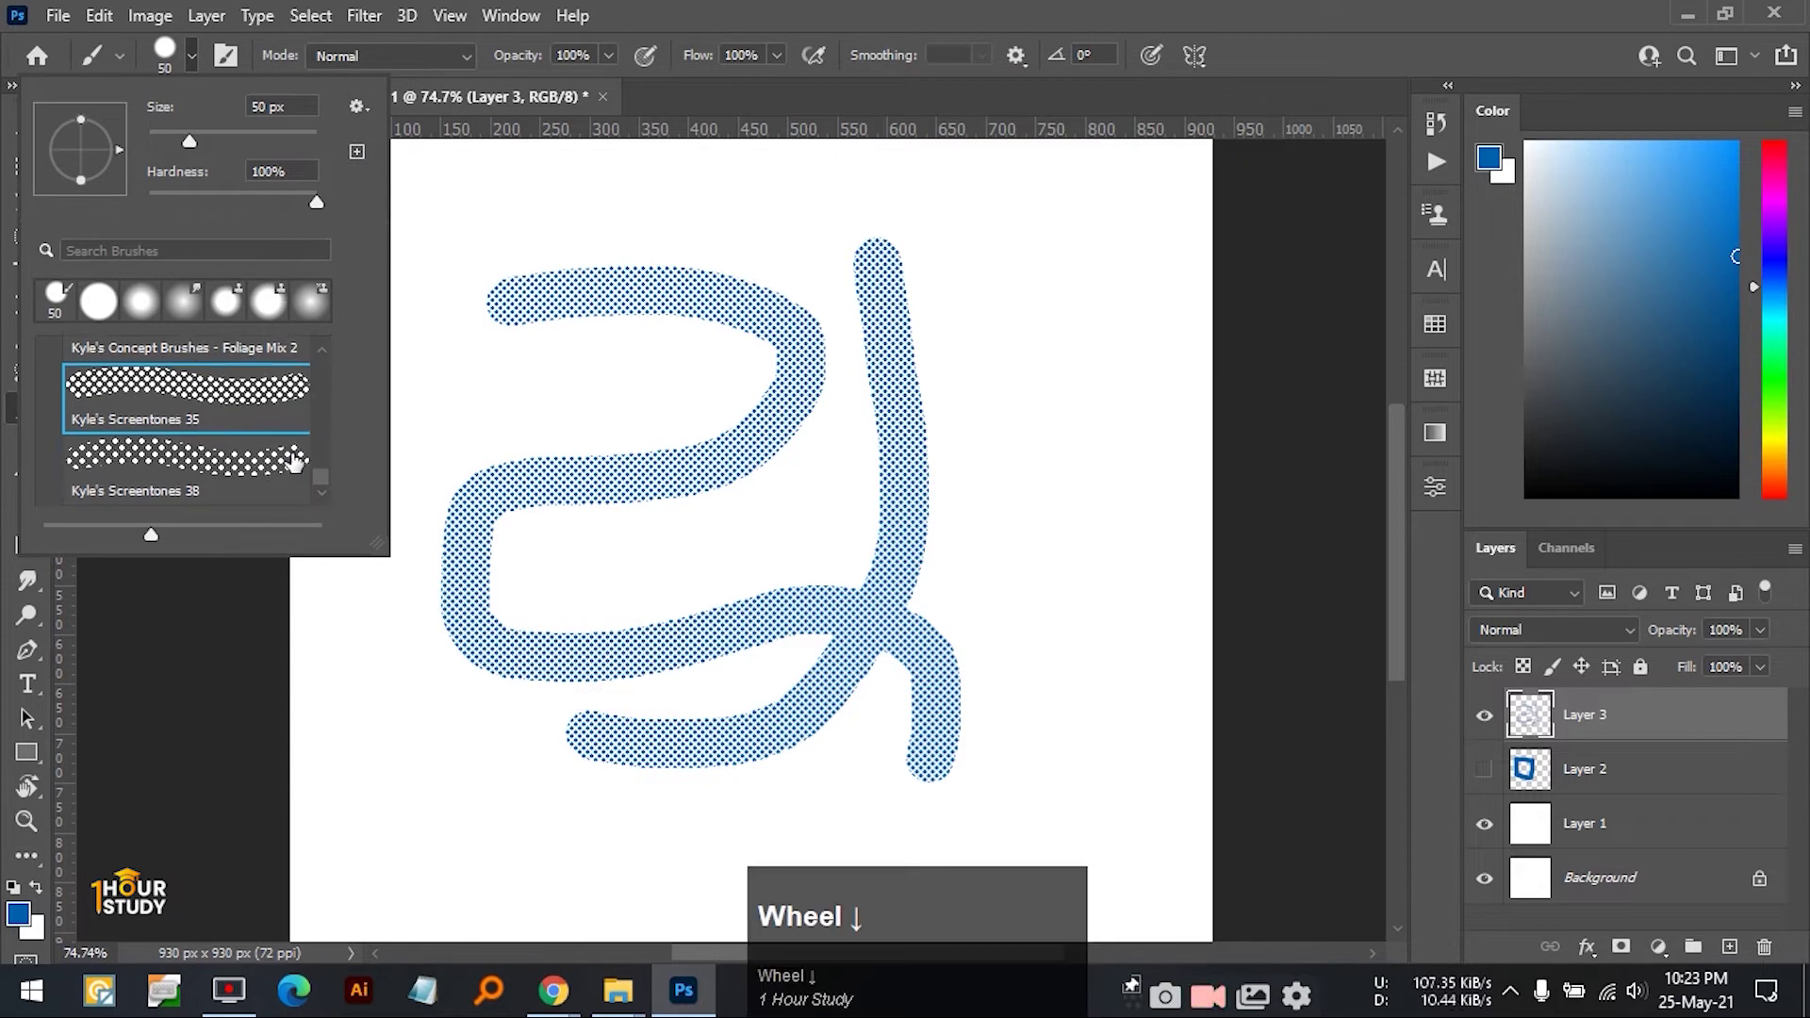
scroll(217, 410, "up", 10)
scroll(187, 407, "up", 3)
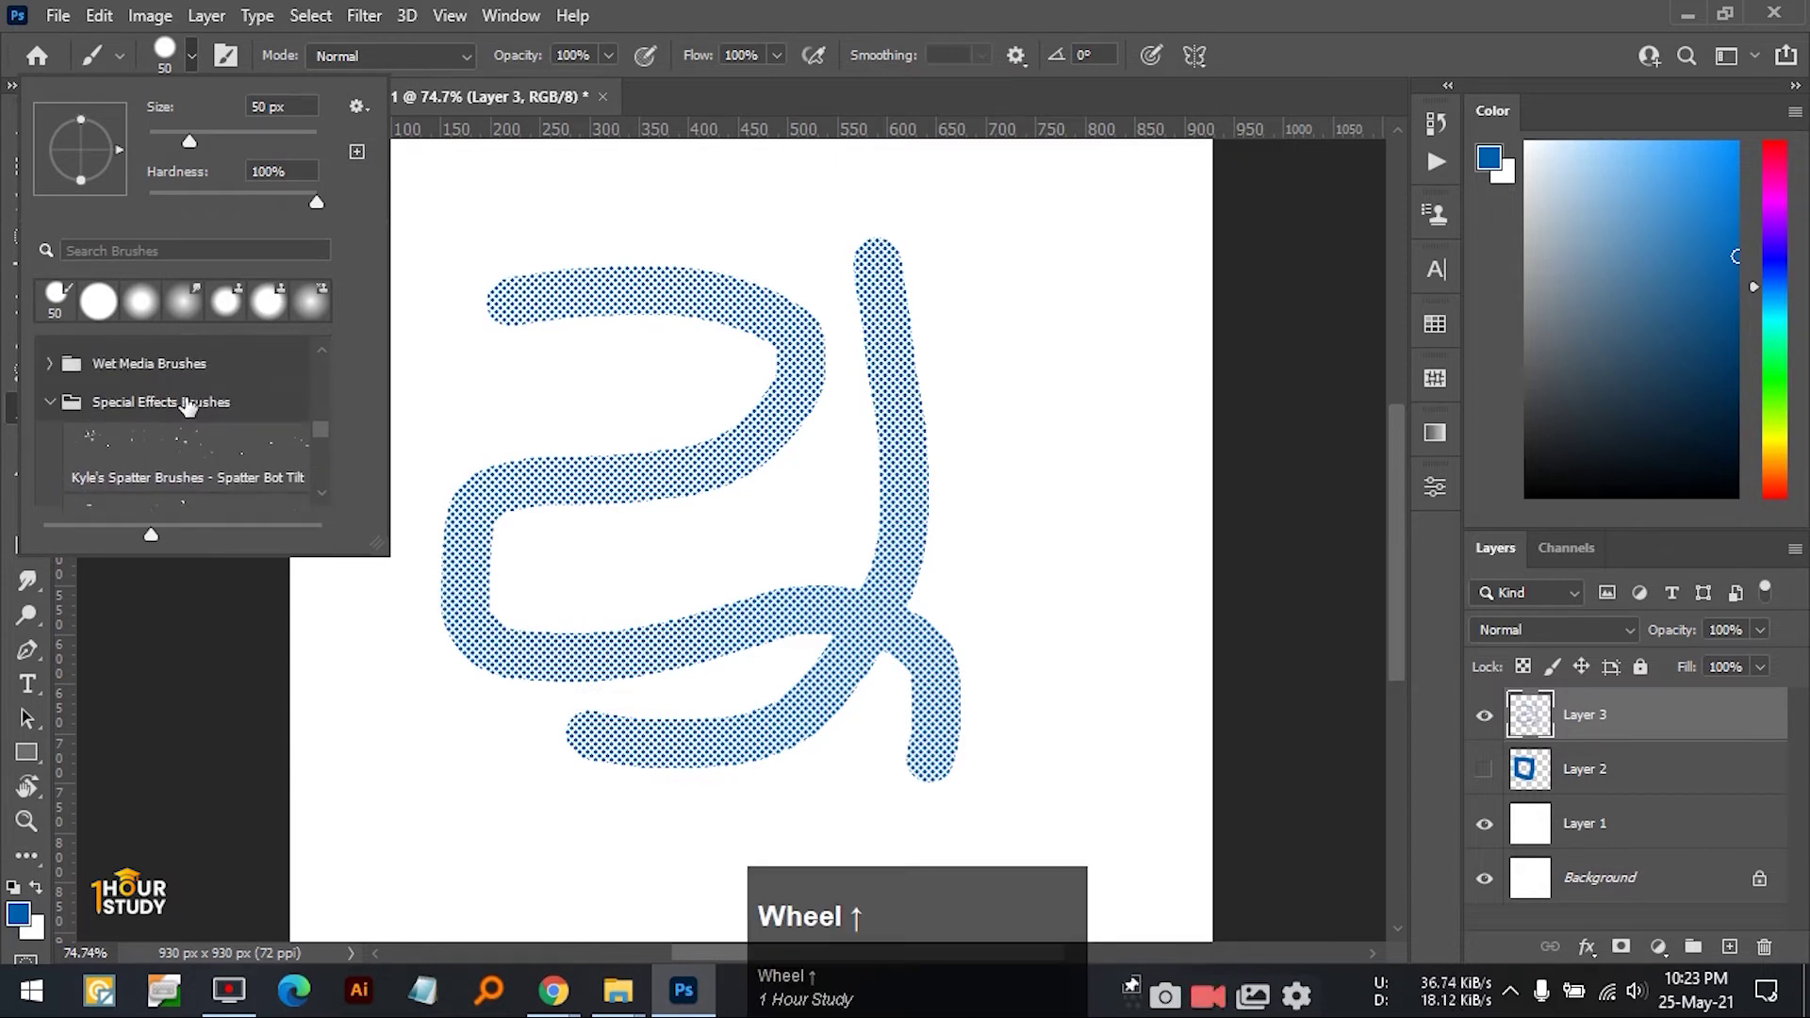
left_click(52, 384)
scroll(205, 440, "down", 5)
scroll(205, 440, "down", 6)
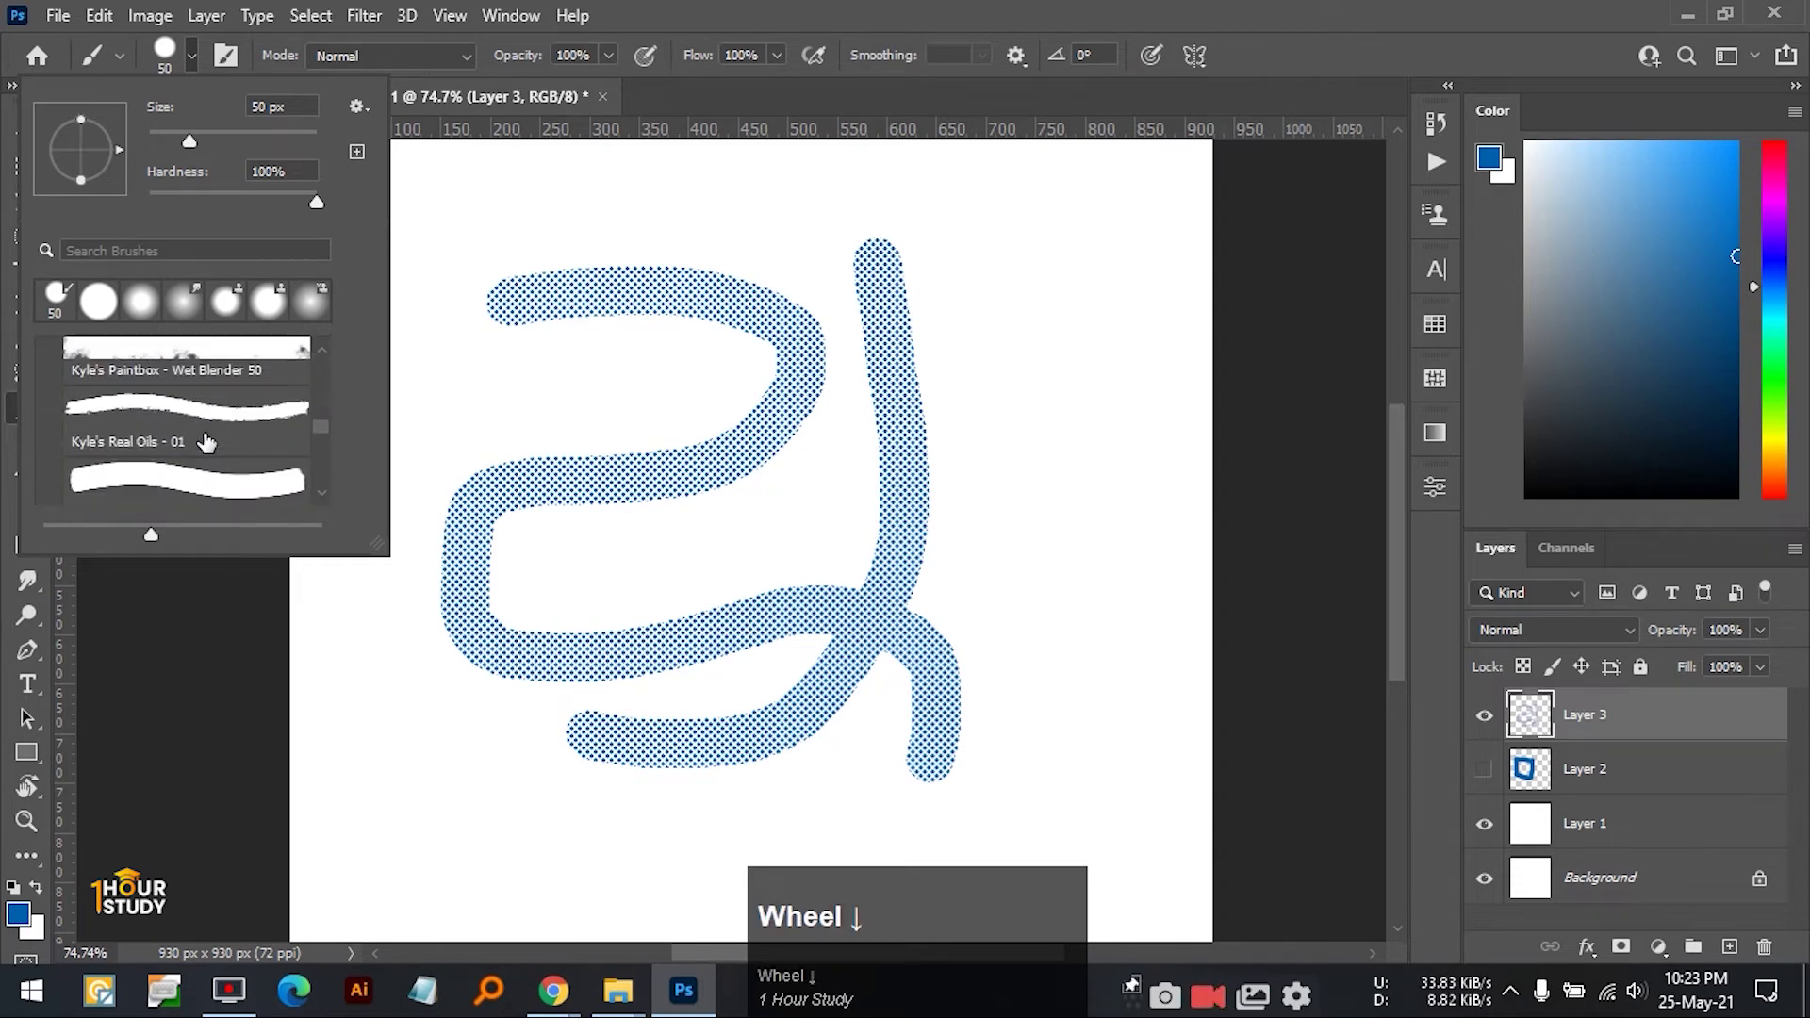
scroll(206, 440, "up", 7)
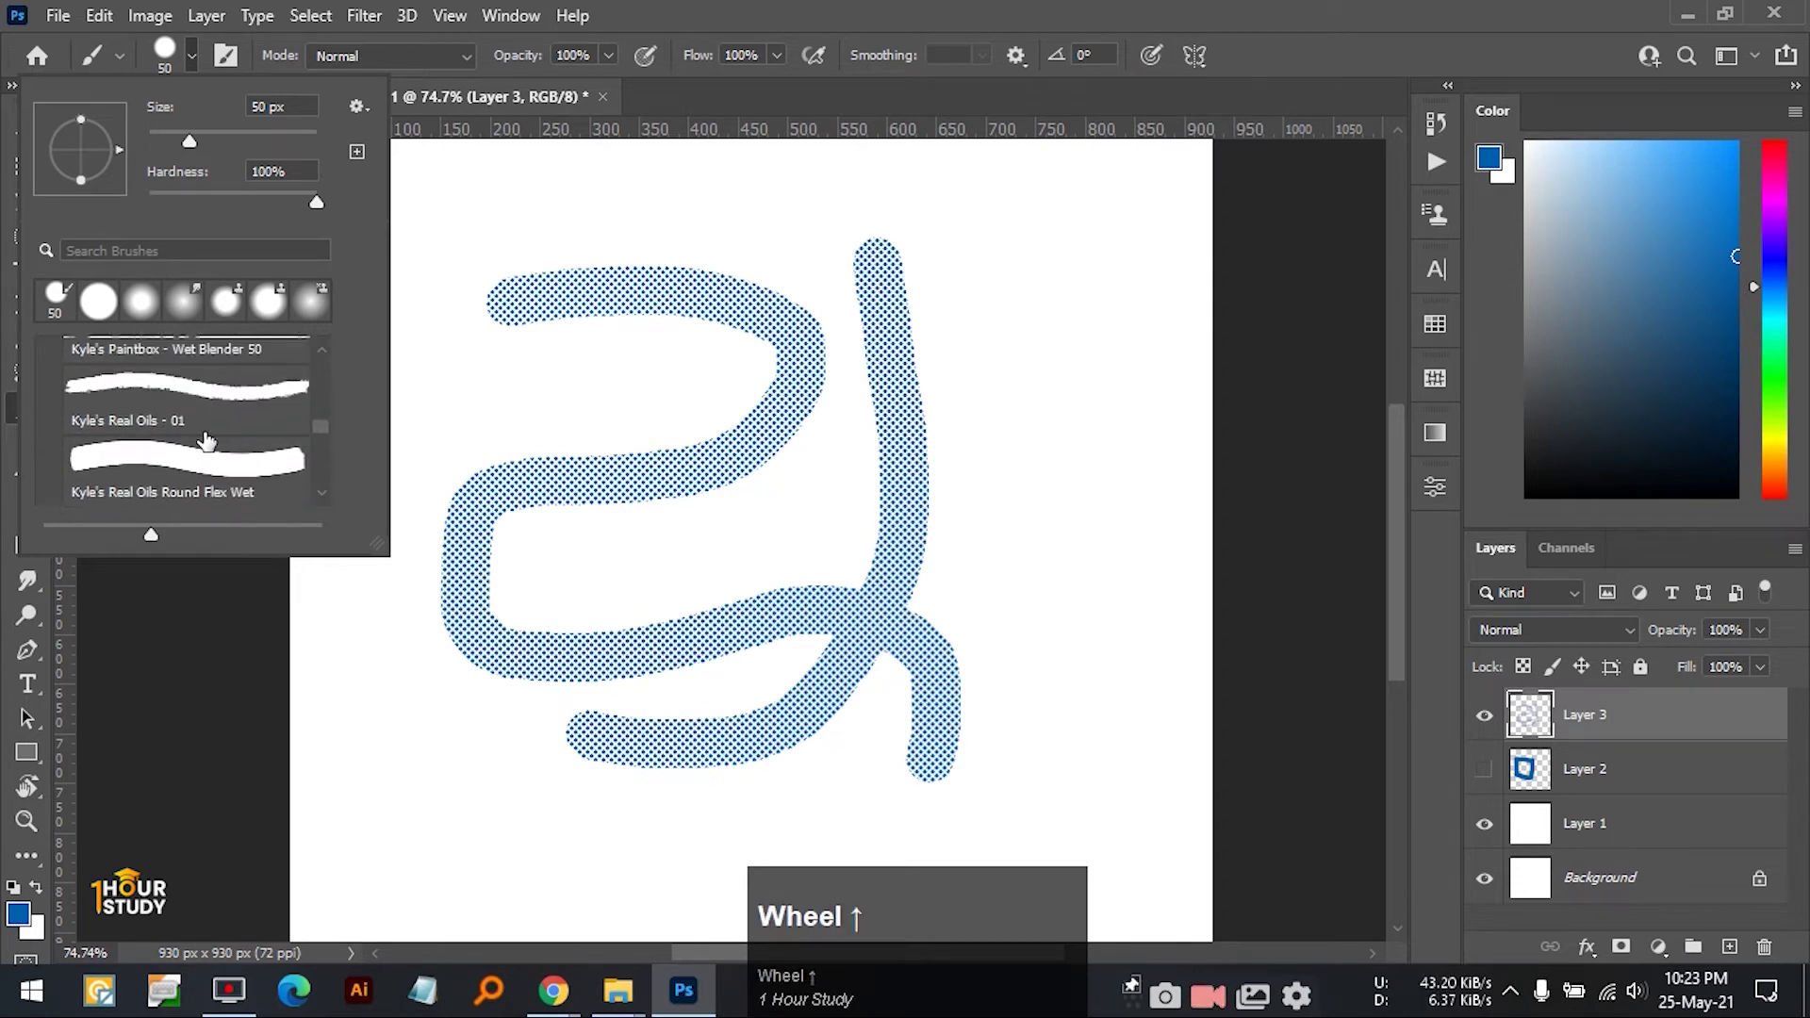
- Select the KYLE Bonus Chunky Charcoal preset from the Dry Media Brushes group
left_click(68, 421)
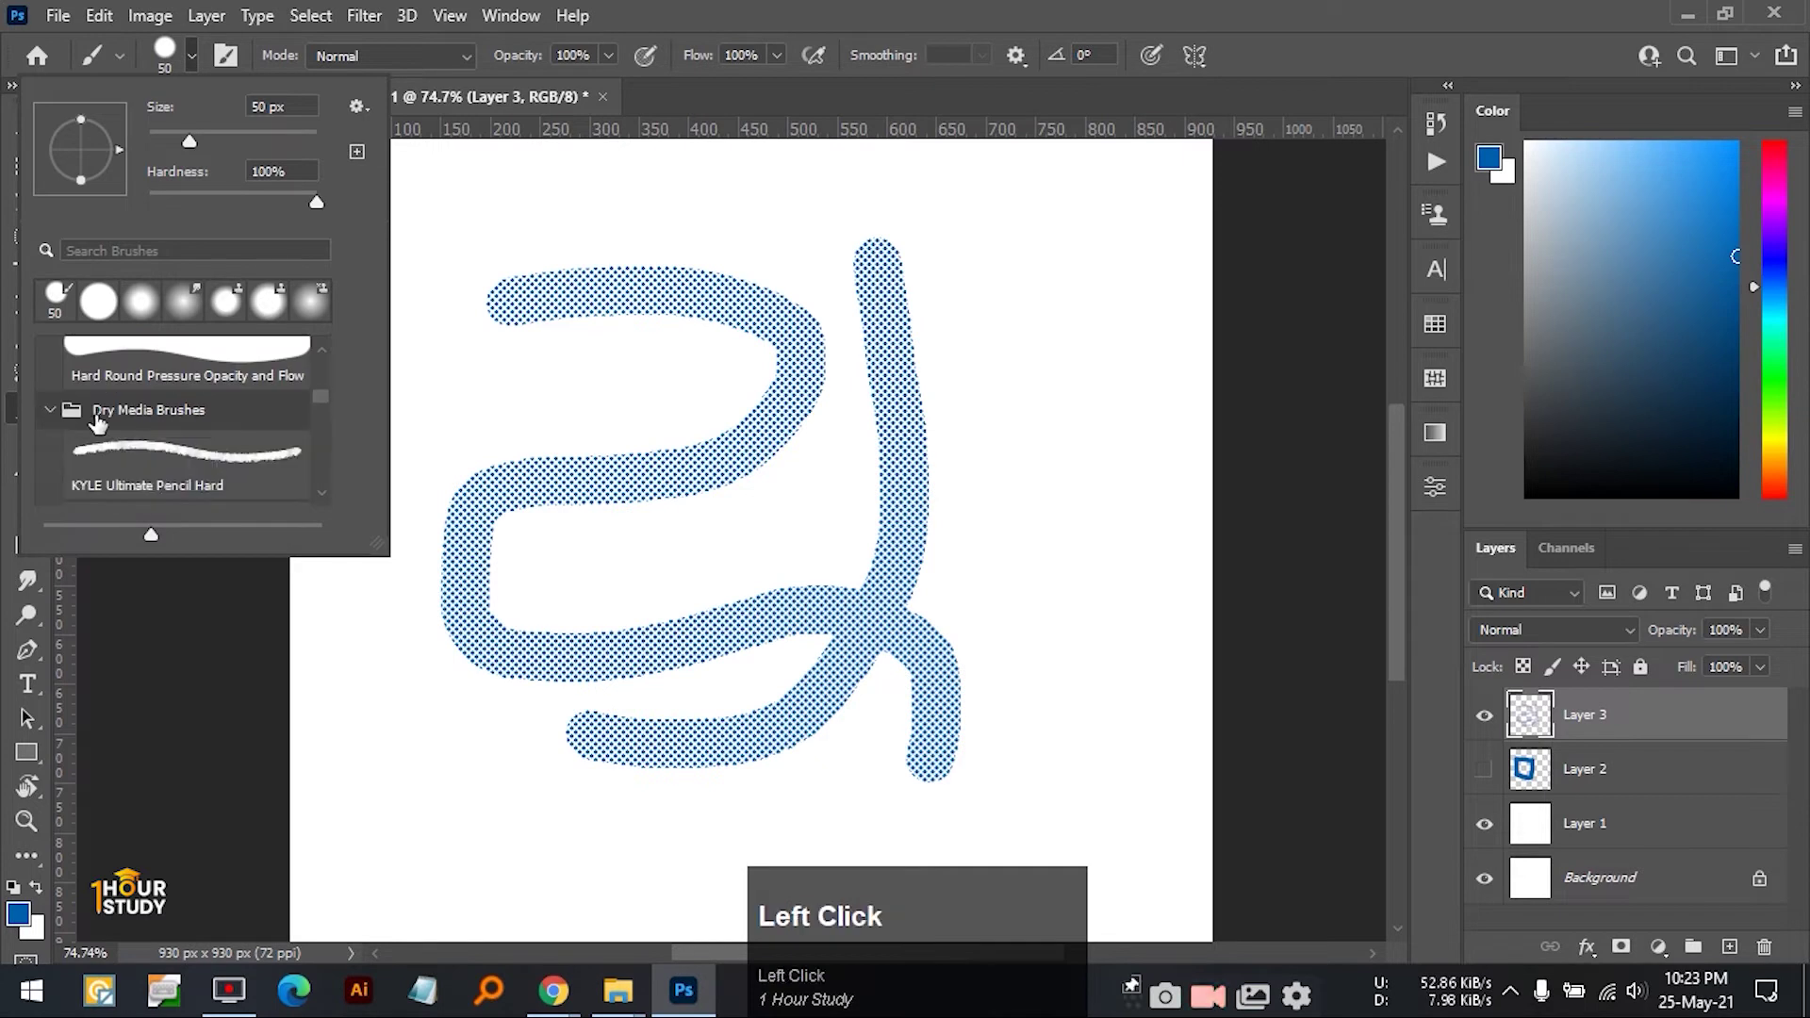
scroll(215, 431, "down", 4)
scroll(215, 431, "up", 1)
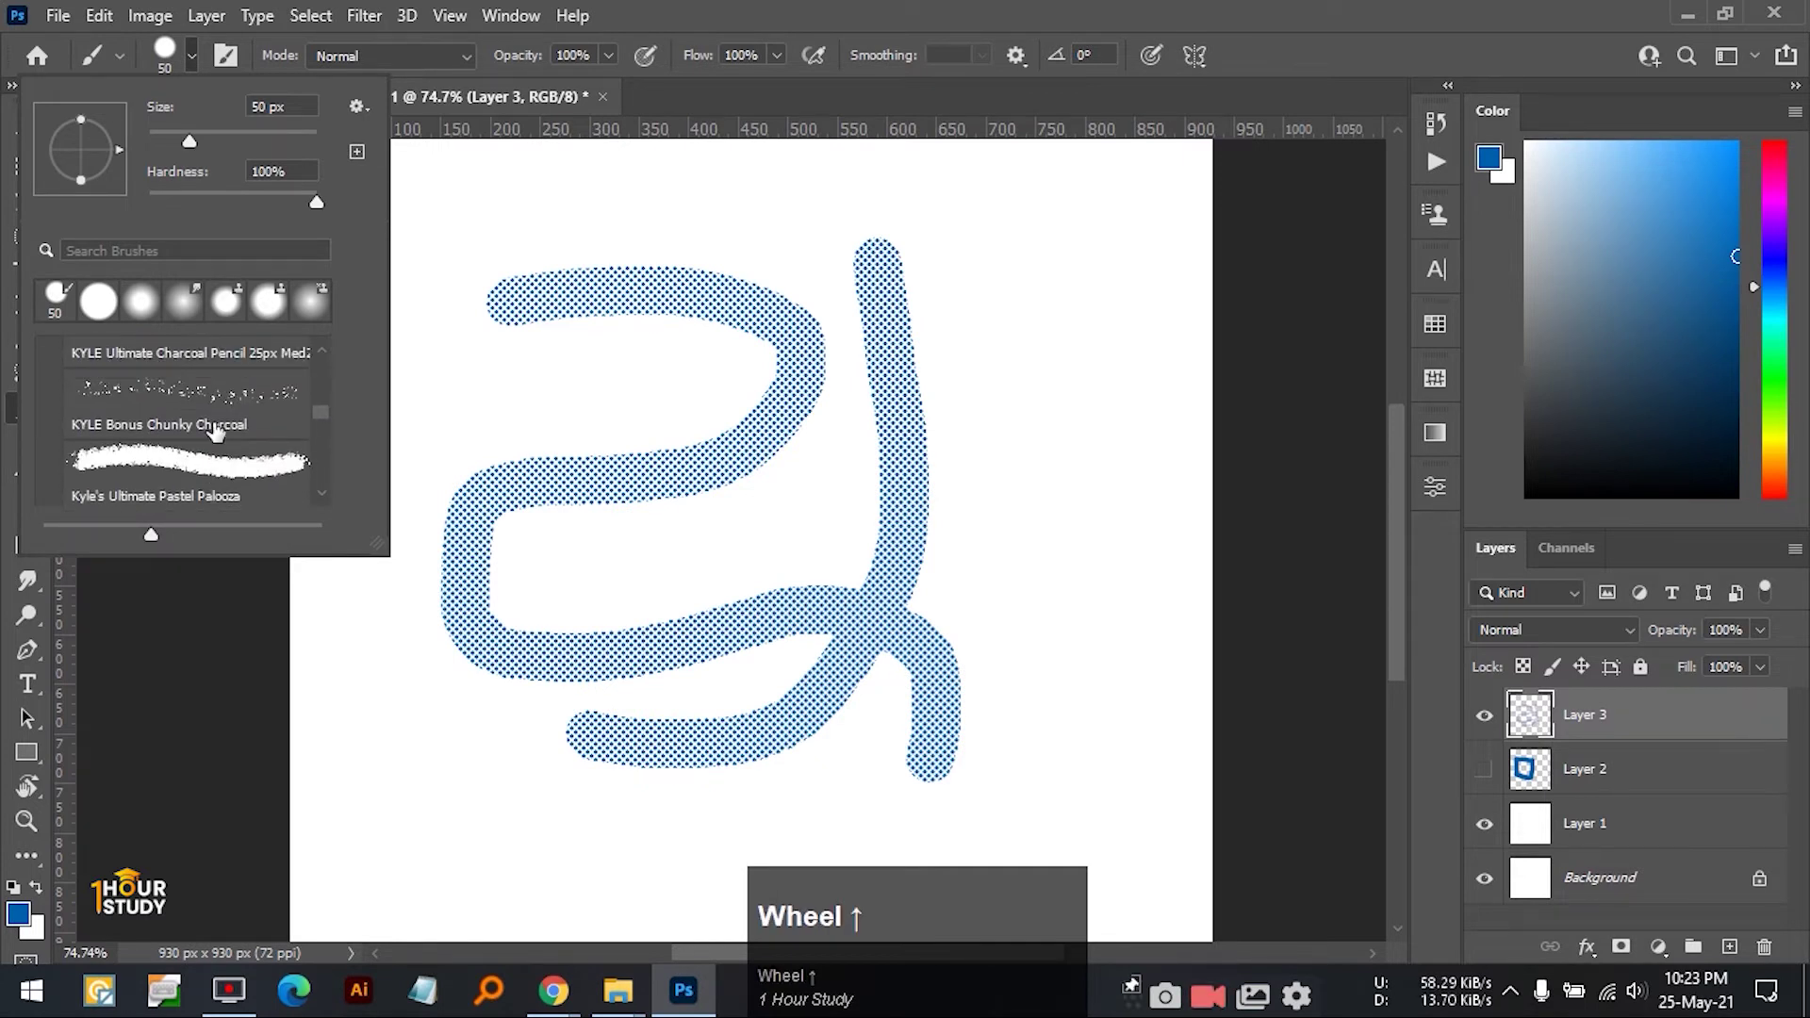
left_click(210, 389)
- Paint thick blue 112 px charcoal strokes along the right, lower and left sides of the halftone strokes
mouse_move(986, 302)
left_mouse_down()
mouse_move(981, 506)
mouse_move(999, 560)
left_mouse_up()
mouse_move(1090, 210)
left_mouse_down()
mouse_move(1117, 584)
mouse_move(994, 324)
mouse_move(837, 299)
mouse_move(1110, 566)
left_mouse_up()
key("space")
left_click_drag(918, 266, 452, 419)
key("space")
left_click_drag(598, 347, 780, 613)
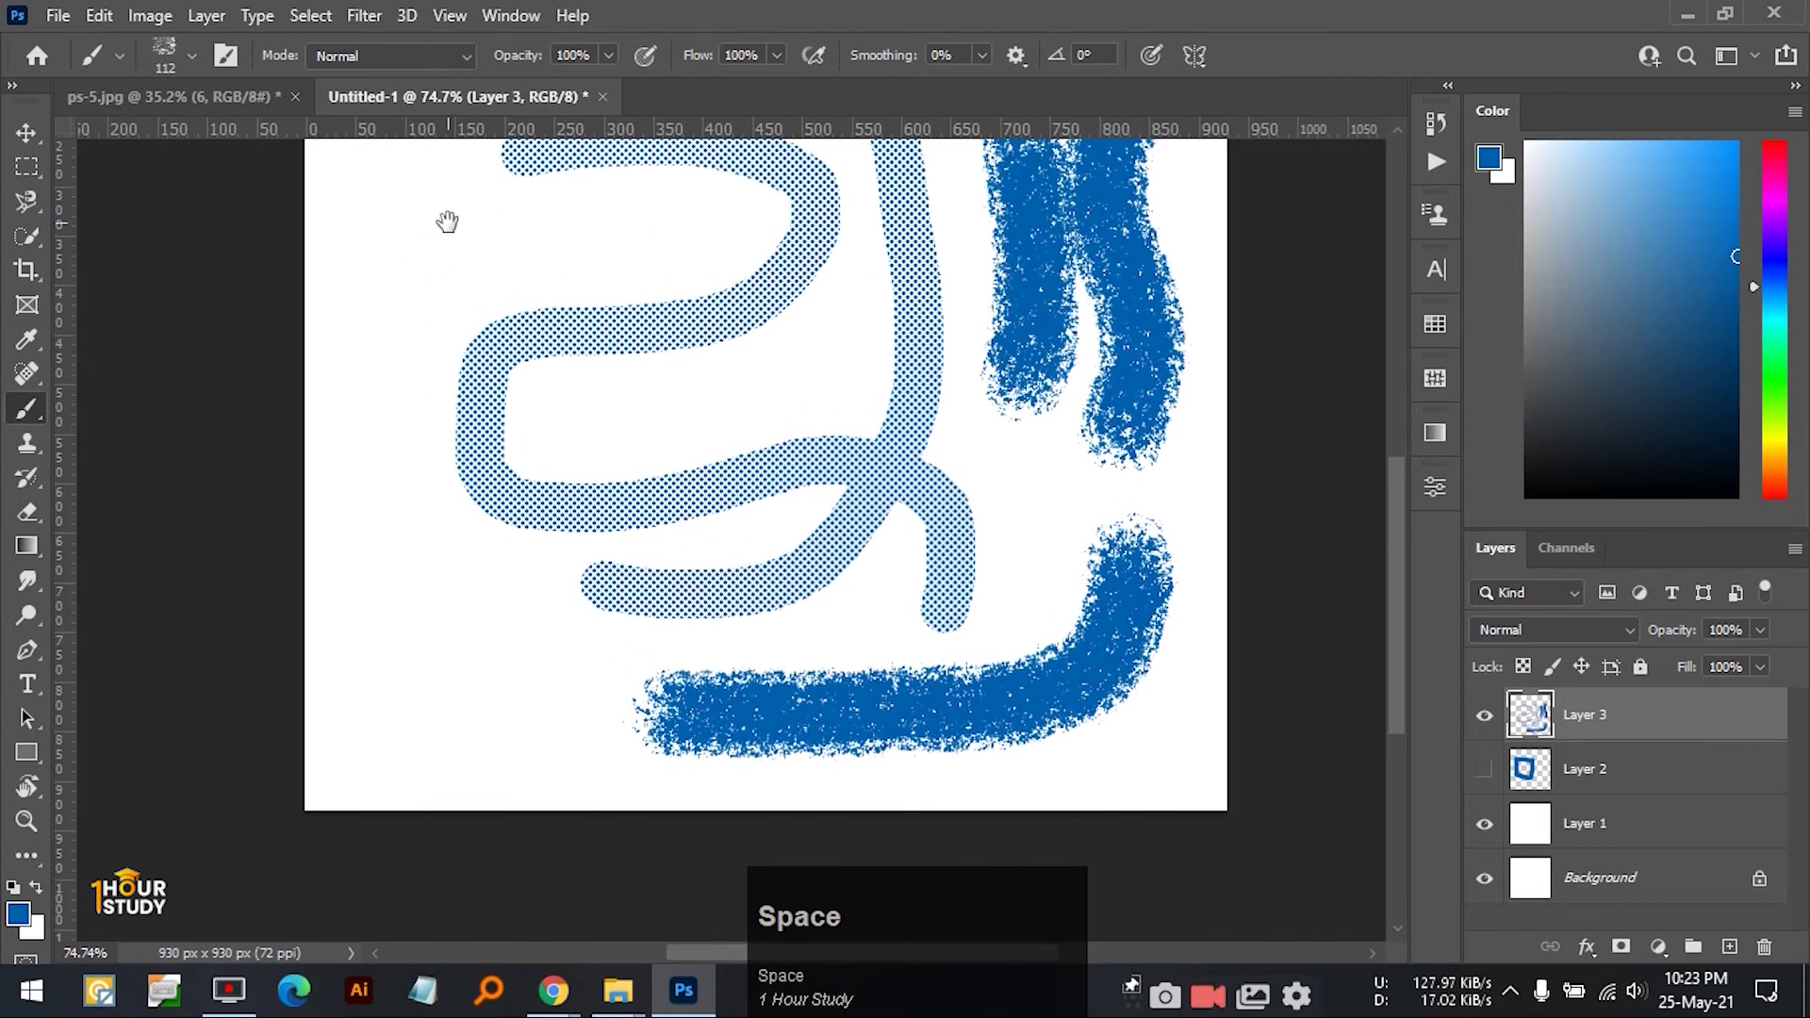
left_click_drag(449, 223, 416, 307)
left_click(391, 231)
mouse_move(396, 213)
left_mouse_down()
mouse_move(443, 566)
mouse_move(476, 579)
left_mouse_up()
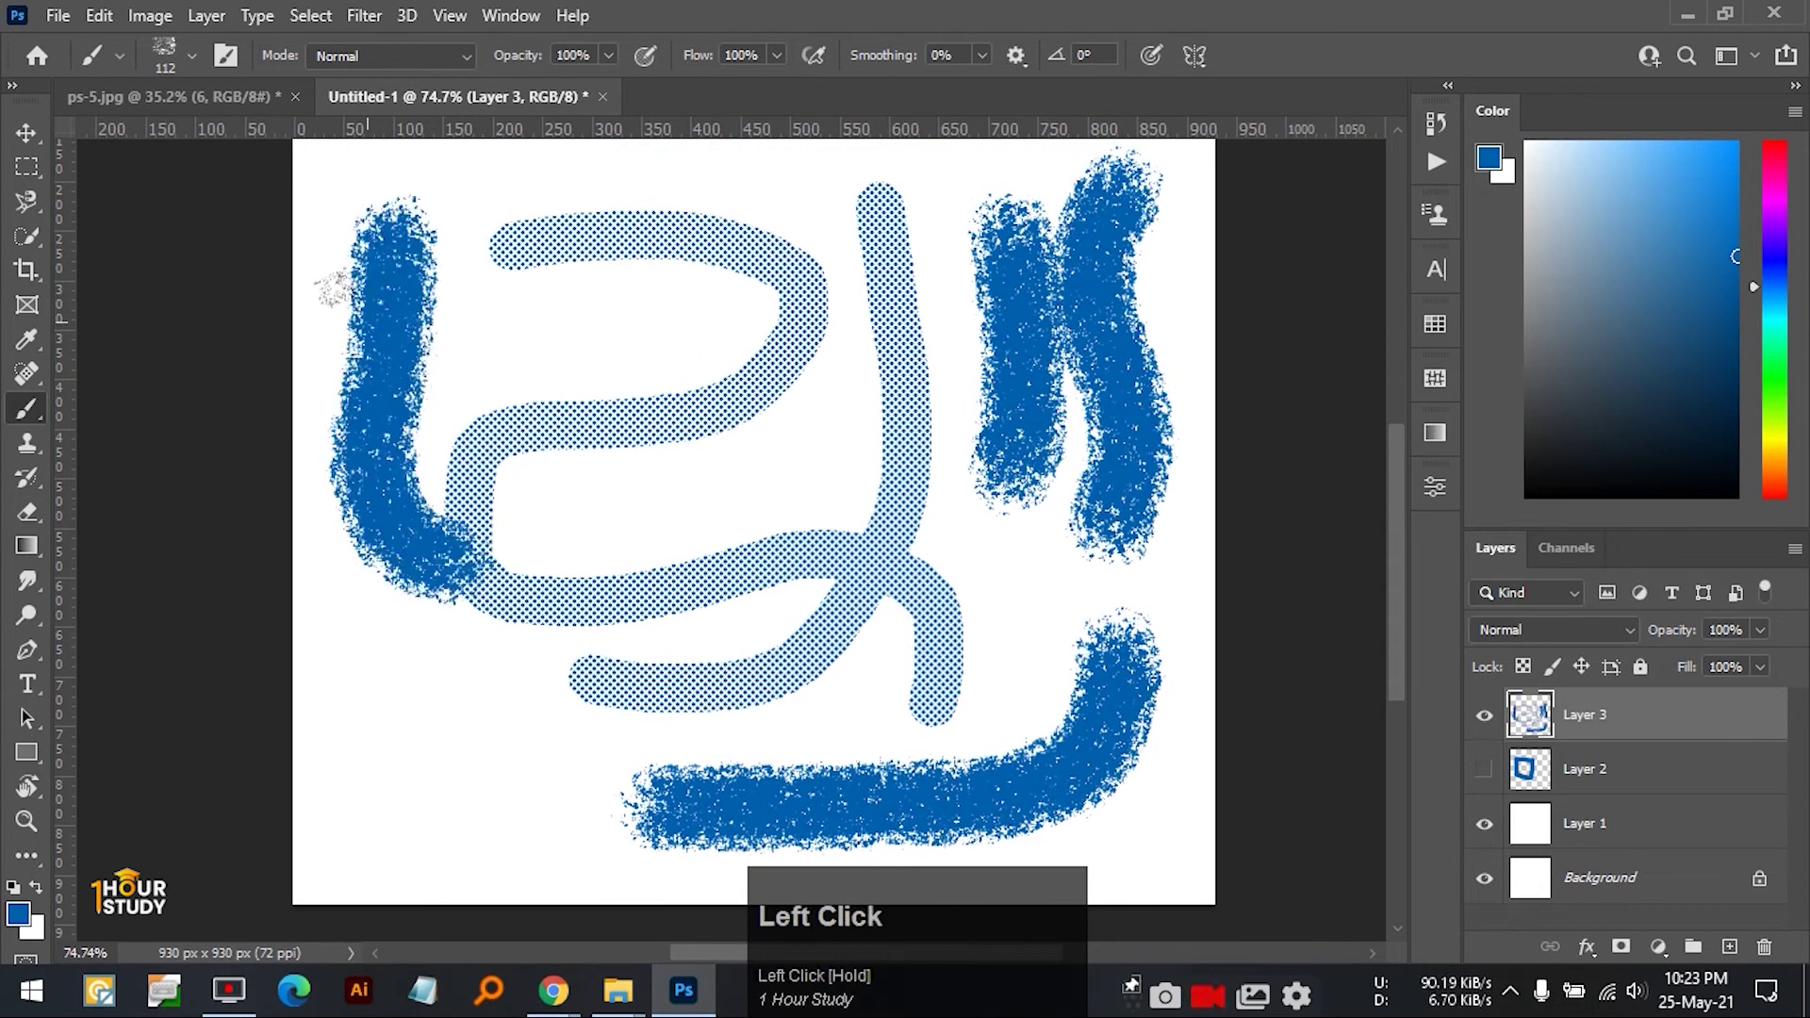
- Collapse the General, Dry Media, Wet Media and Special Effects brush groups in the preset list
left_click(192, 59)
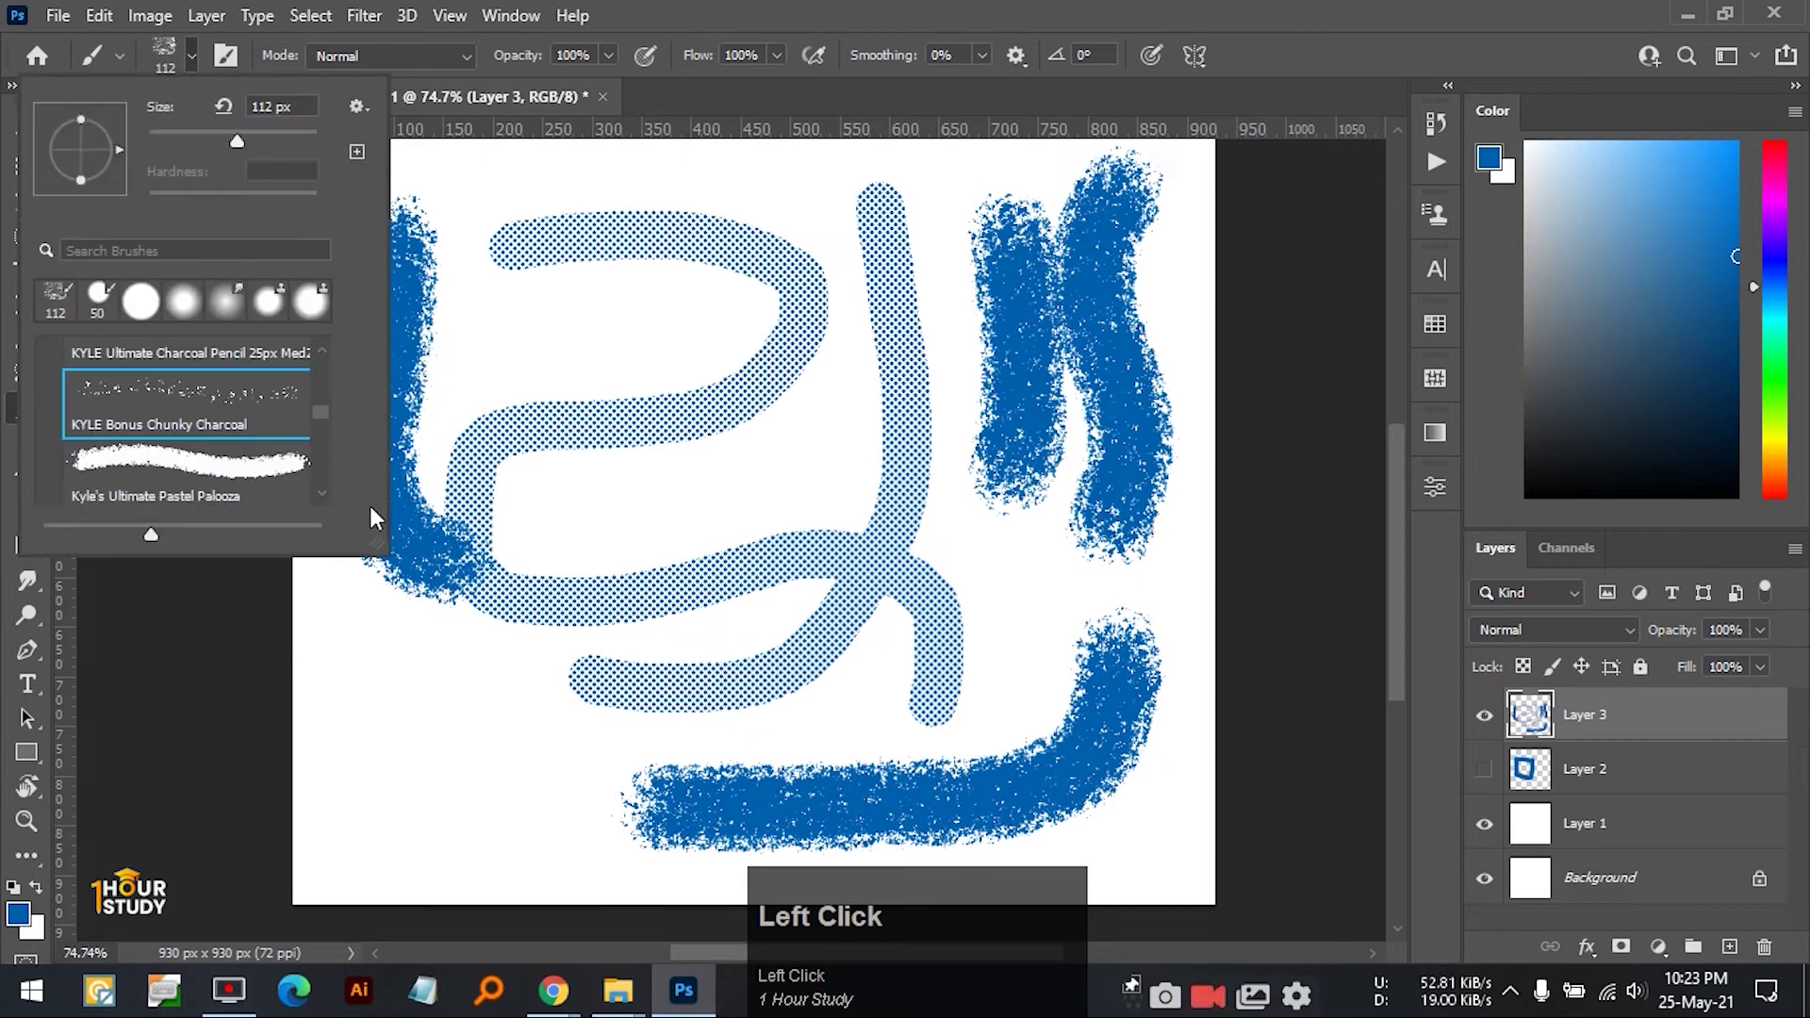
mouse_move(324, 411)
left_mouse_down()
mouse_move(321, 451)
mouse_move(326, 347)
left_mouse_up()
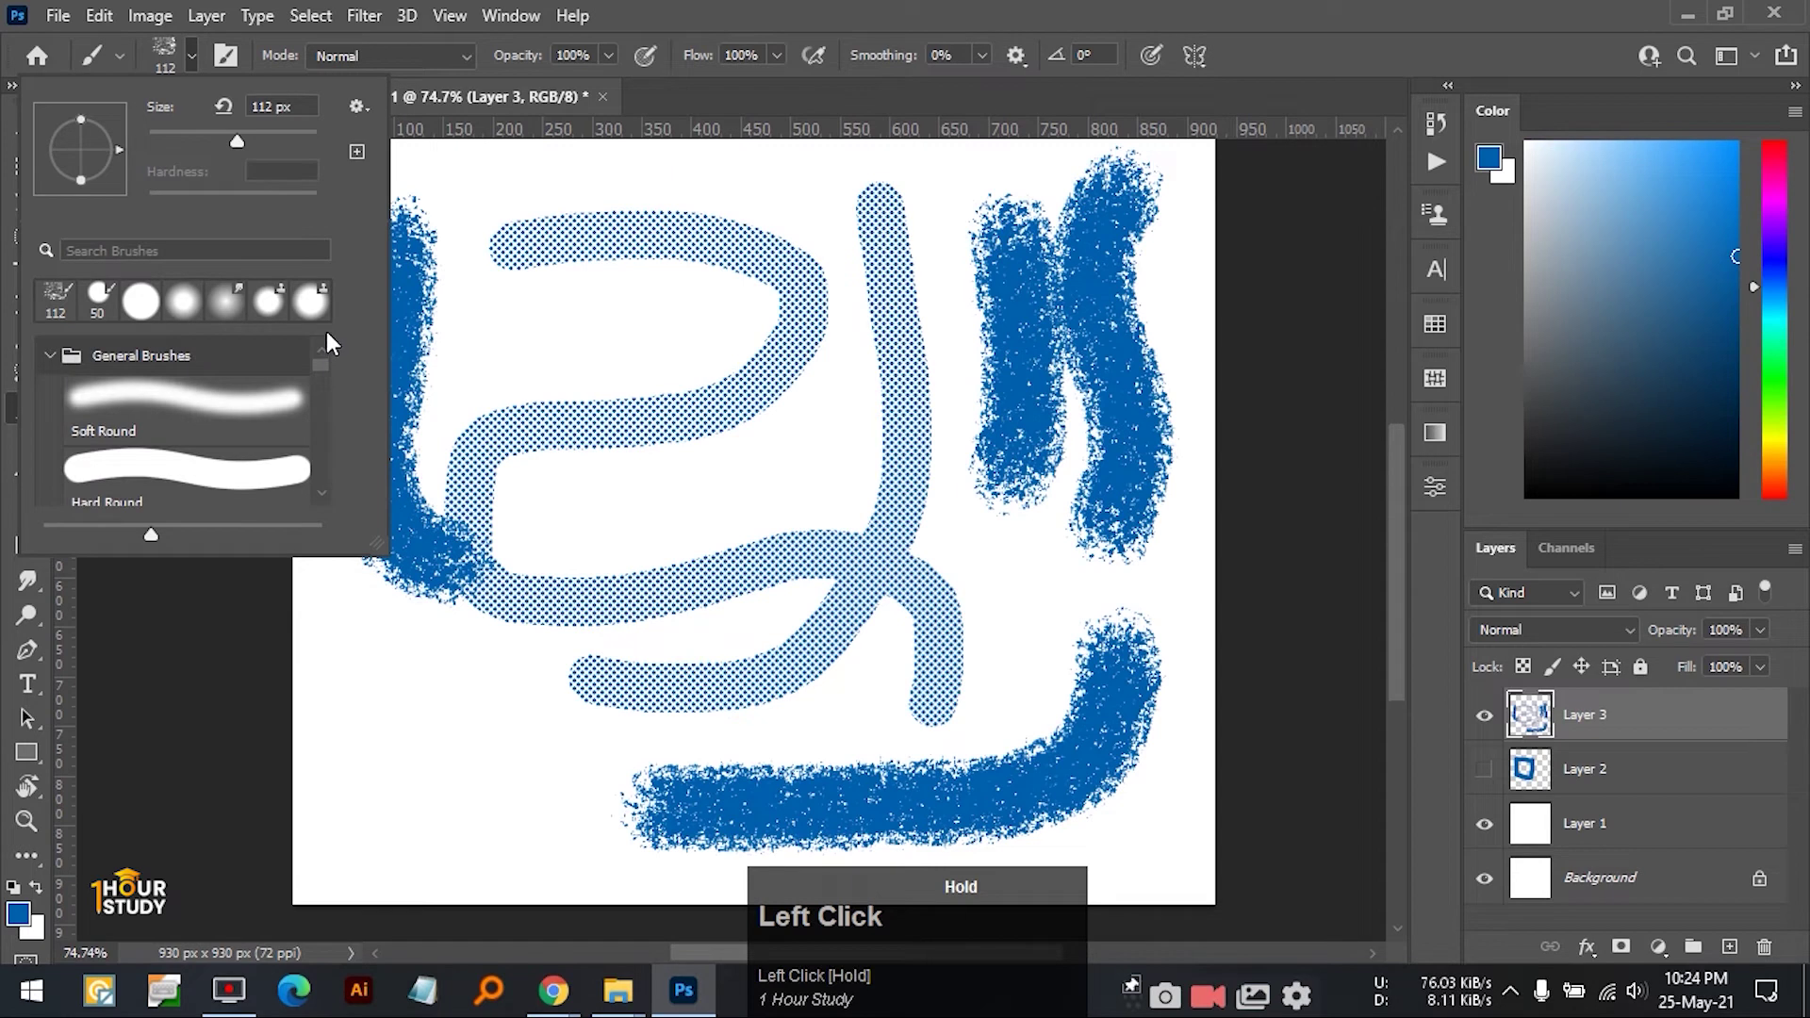
left_click(50, 356)
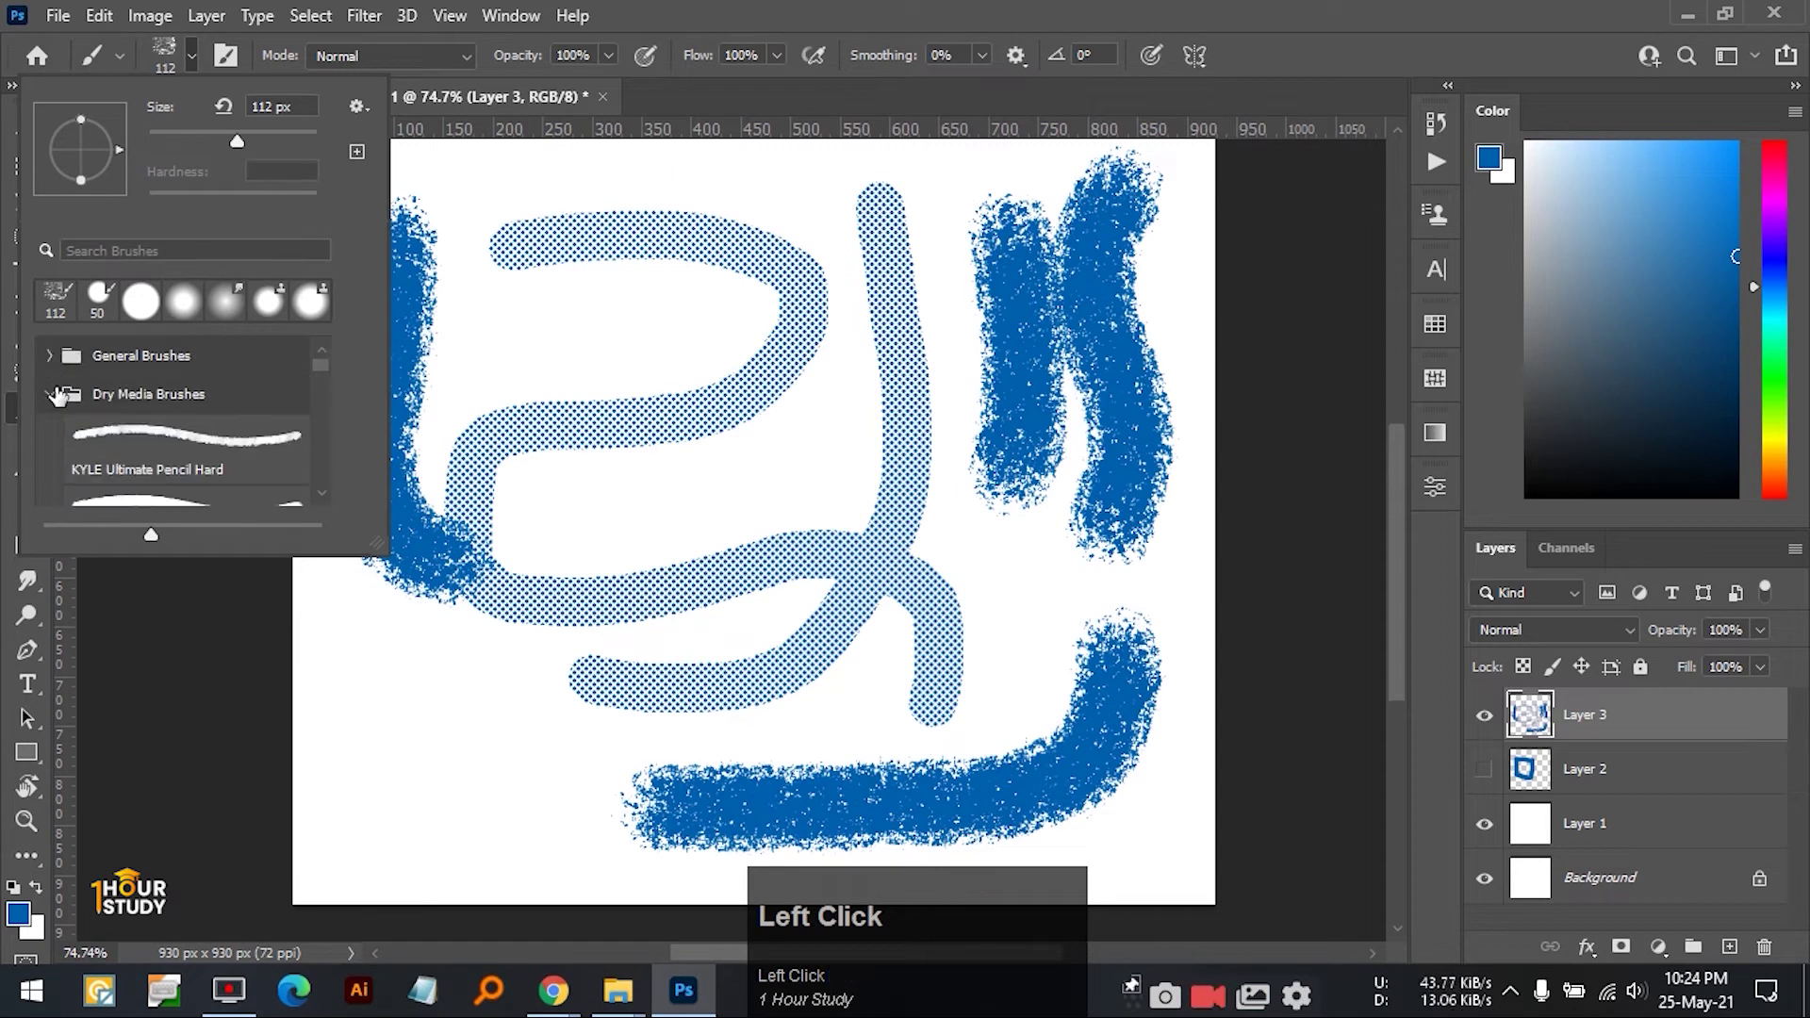
left_click(48, 393)
left_click(50, 431)
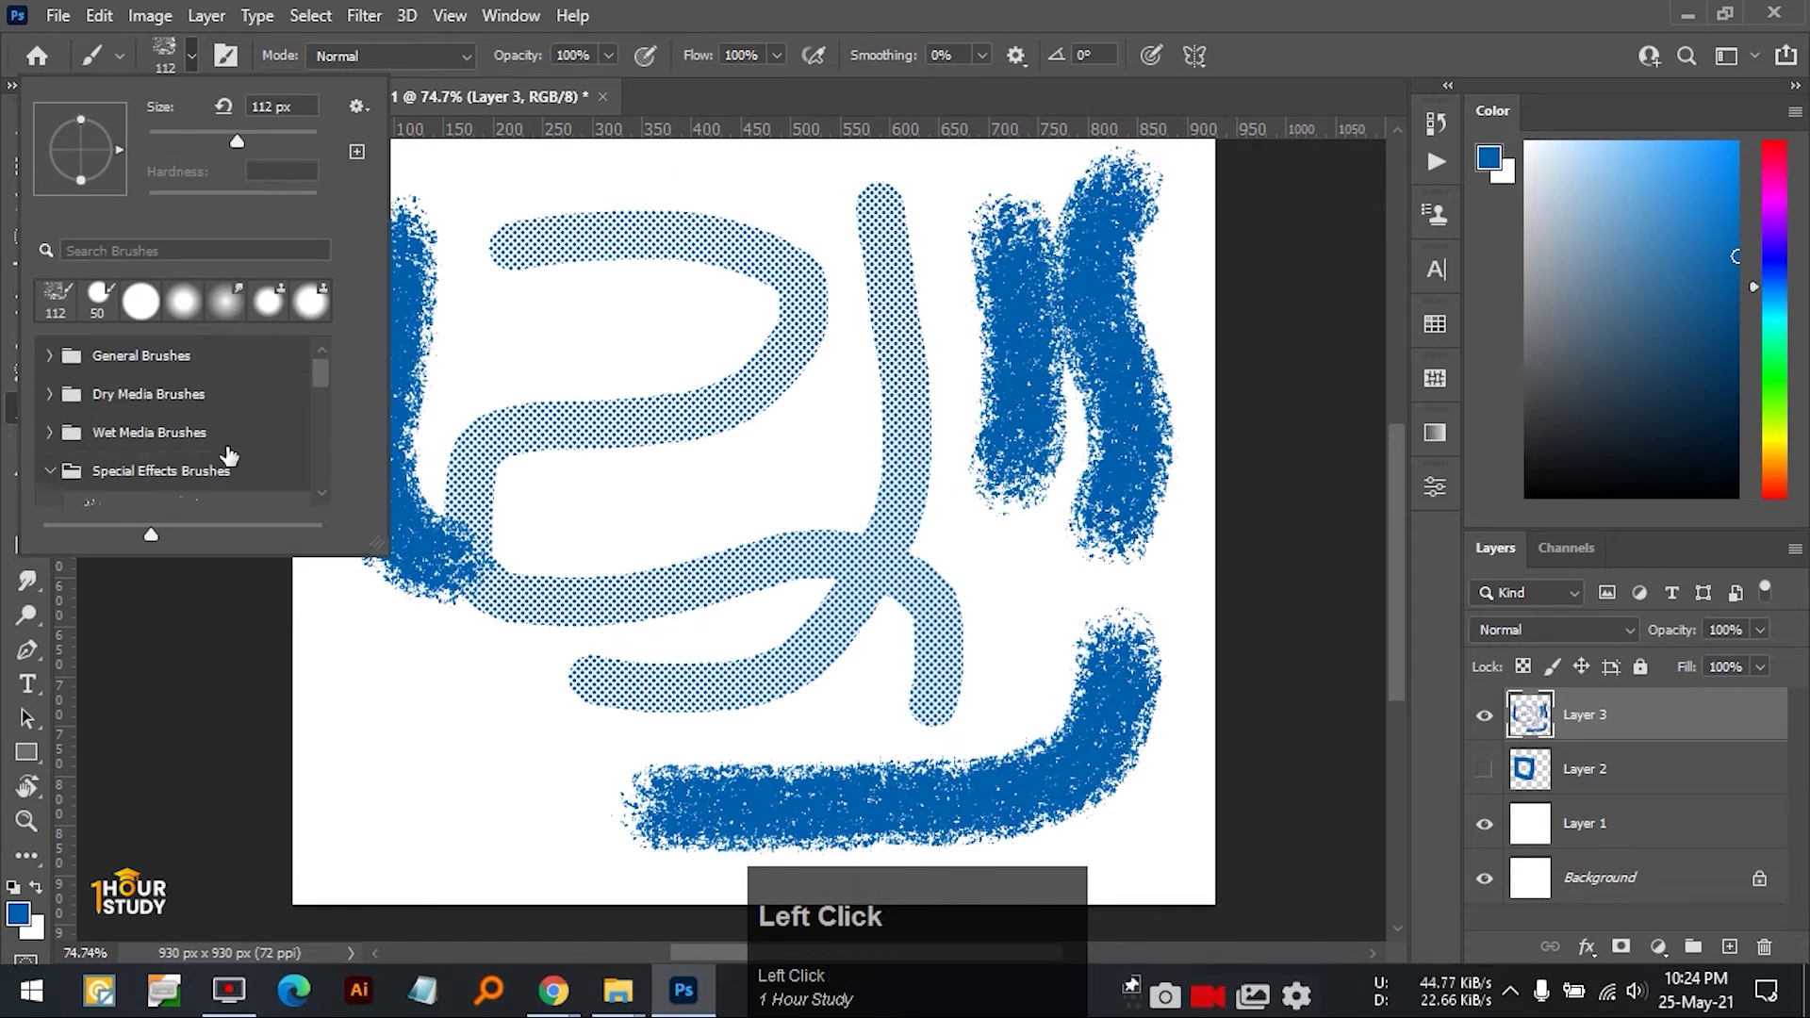
scroll(53, 443, "down", 2)
left_click(53, 432)
scroll(247, 436, "down", 2)
scroll(247, 435, "up", 3)
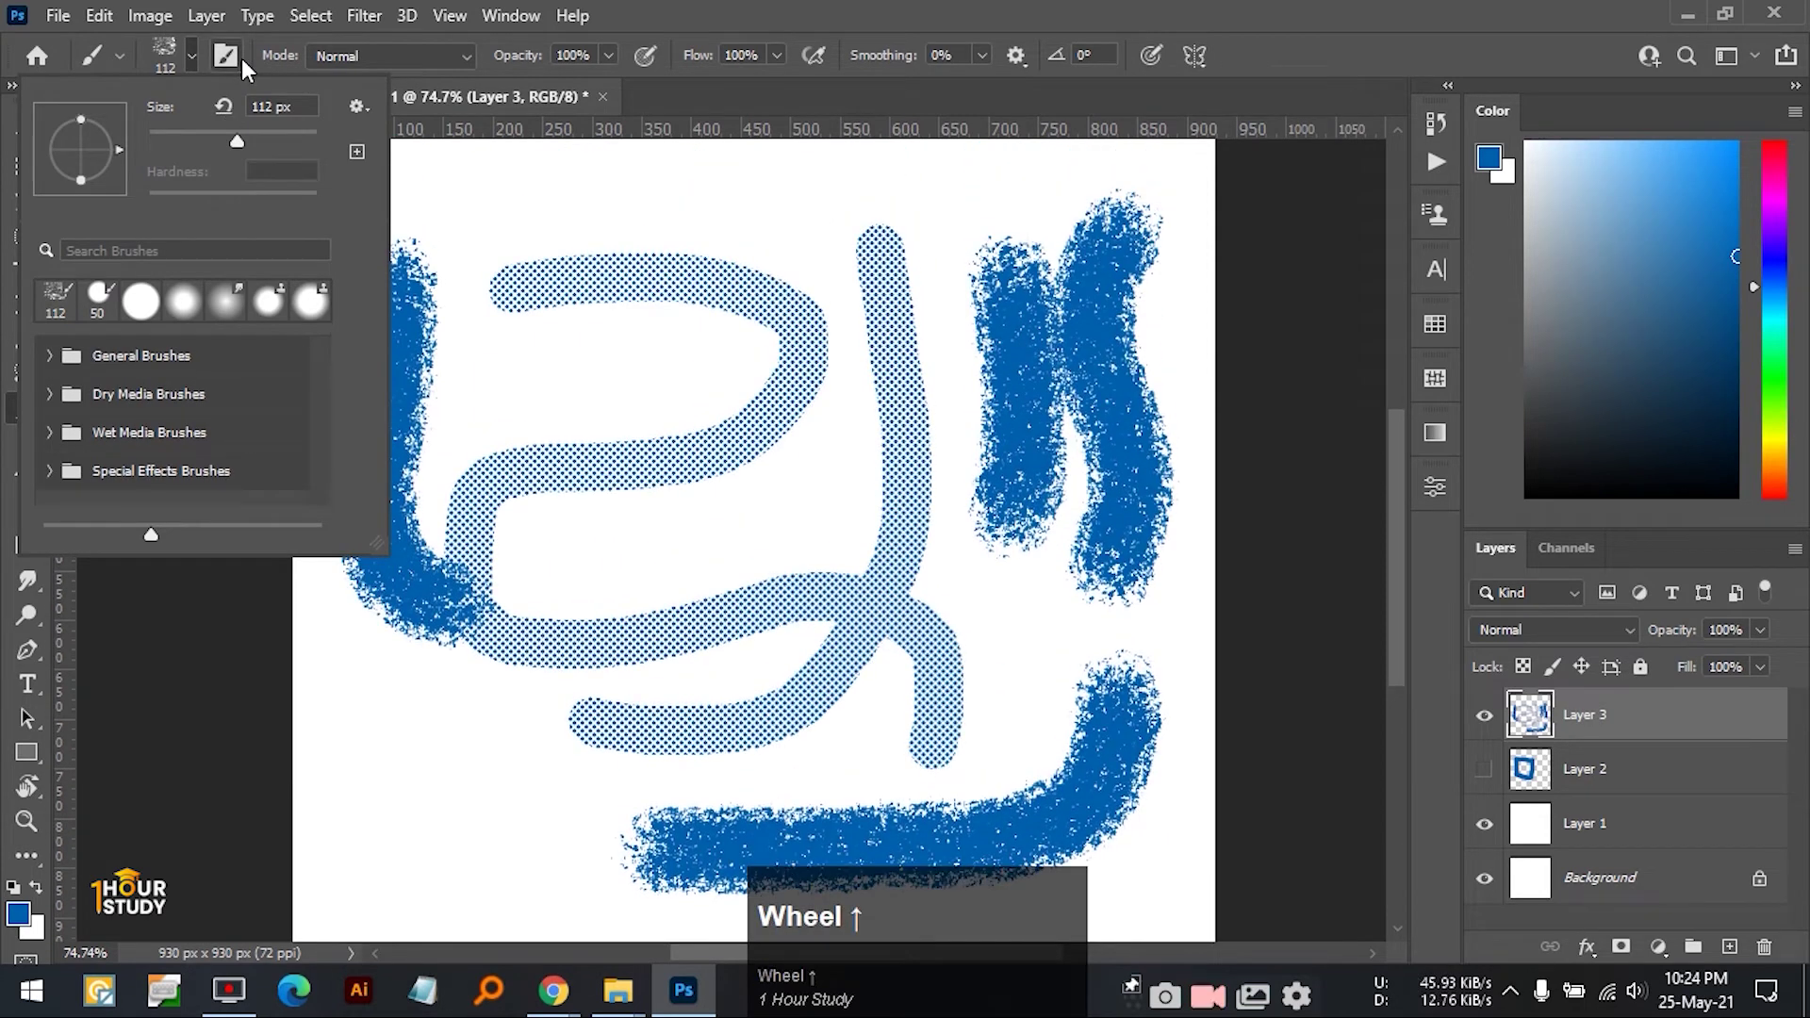
- Show the Brush Settings and choose the 25 px spatter brush tip shape
left_click(241, 59)
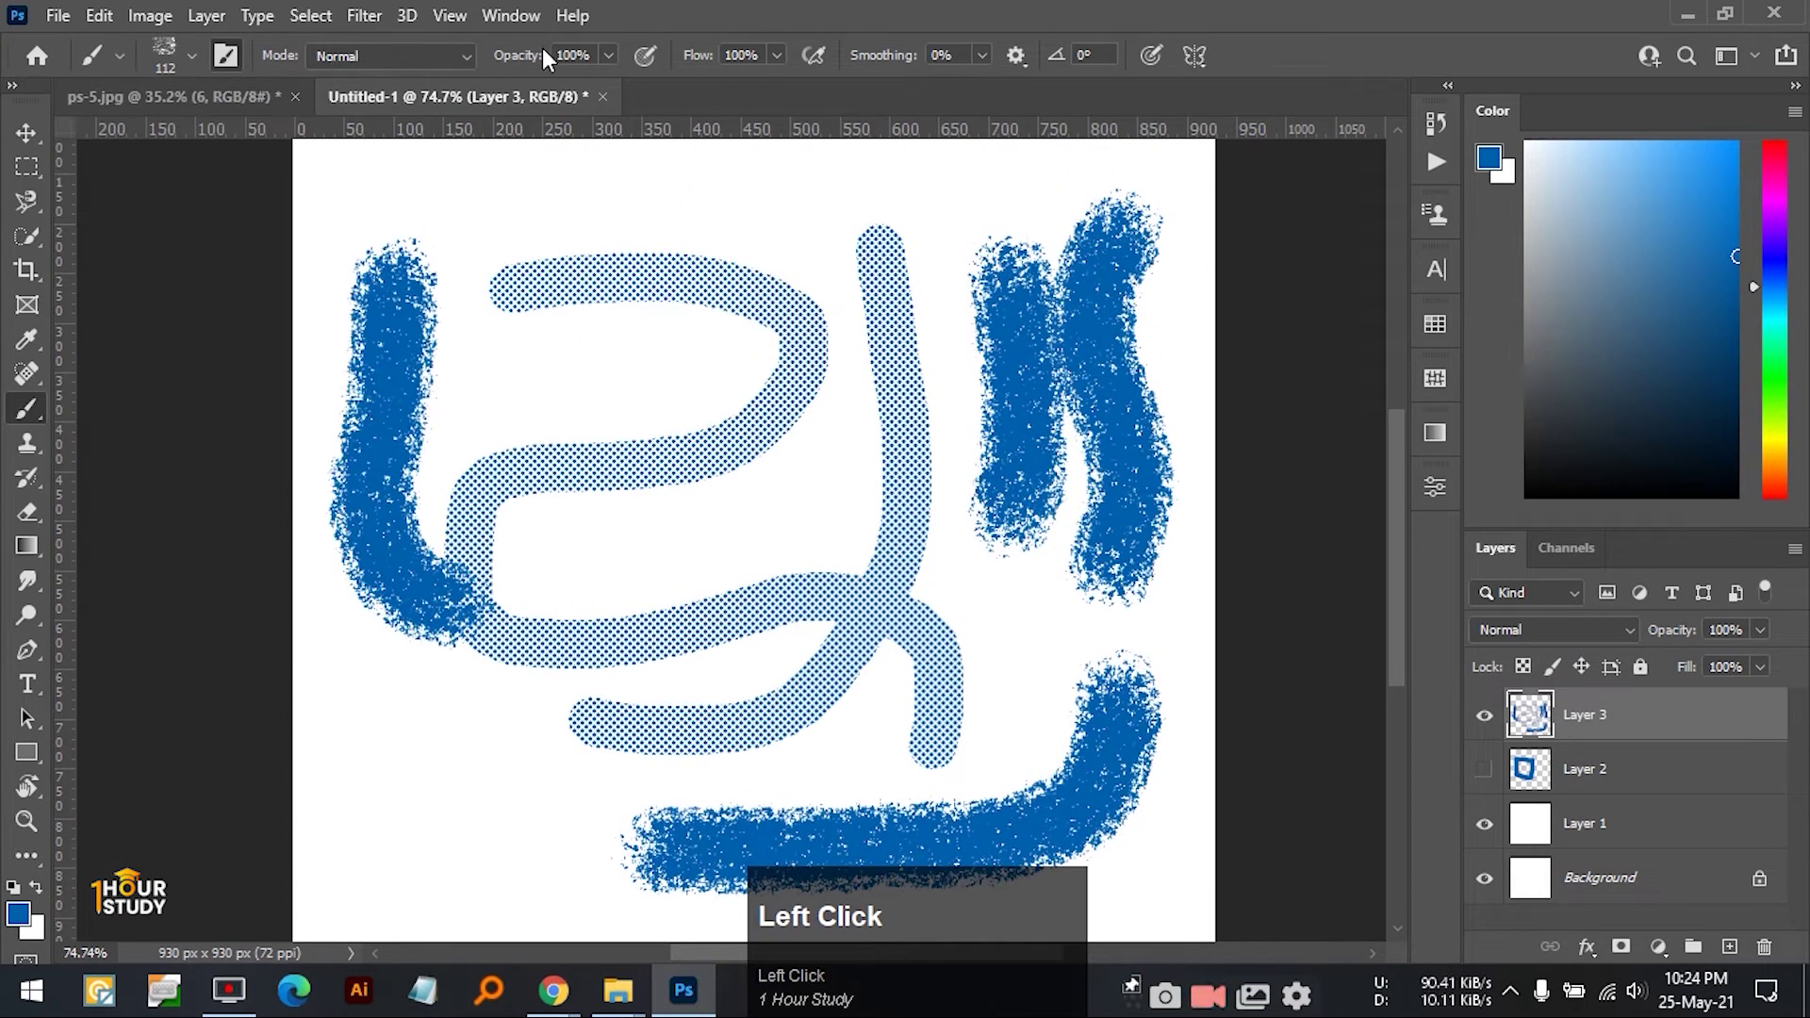
key("F5")
key("F5")
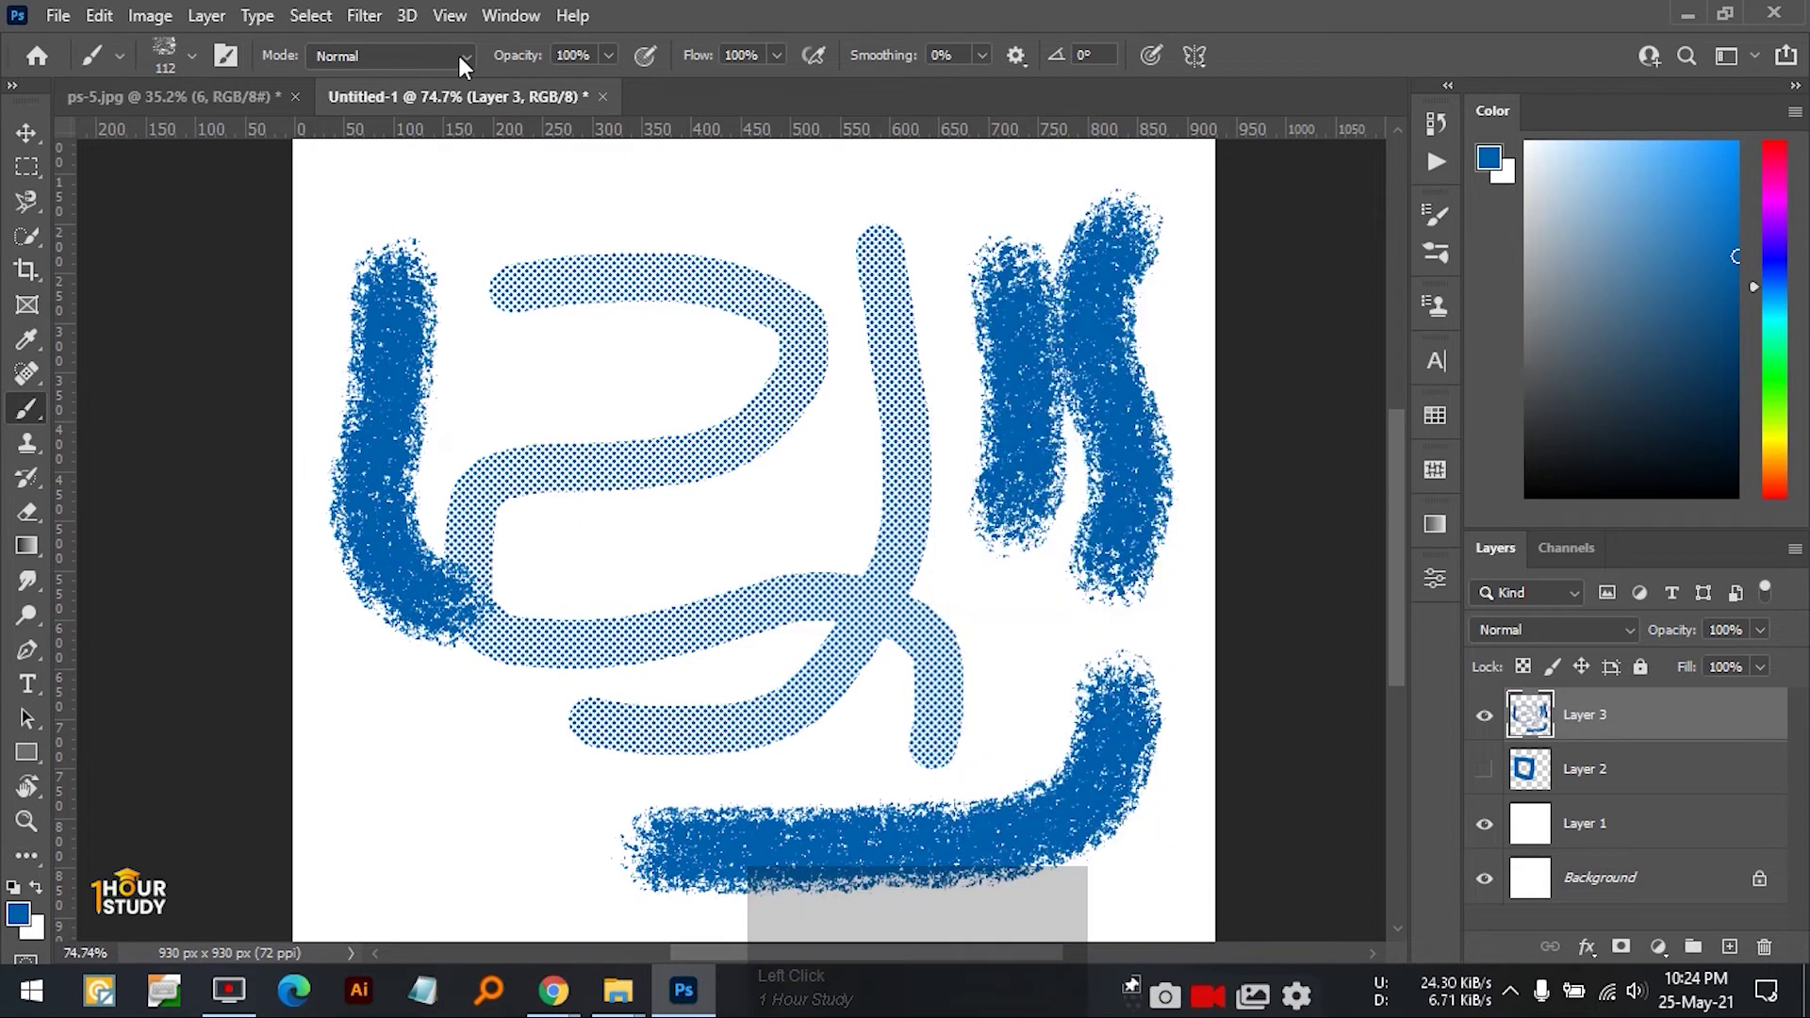
left_click(233, 55)
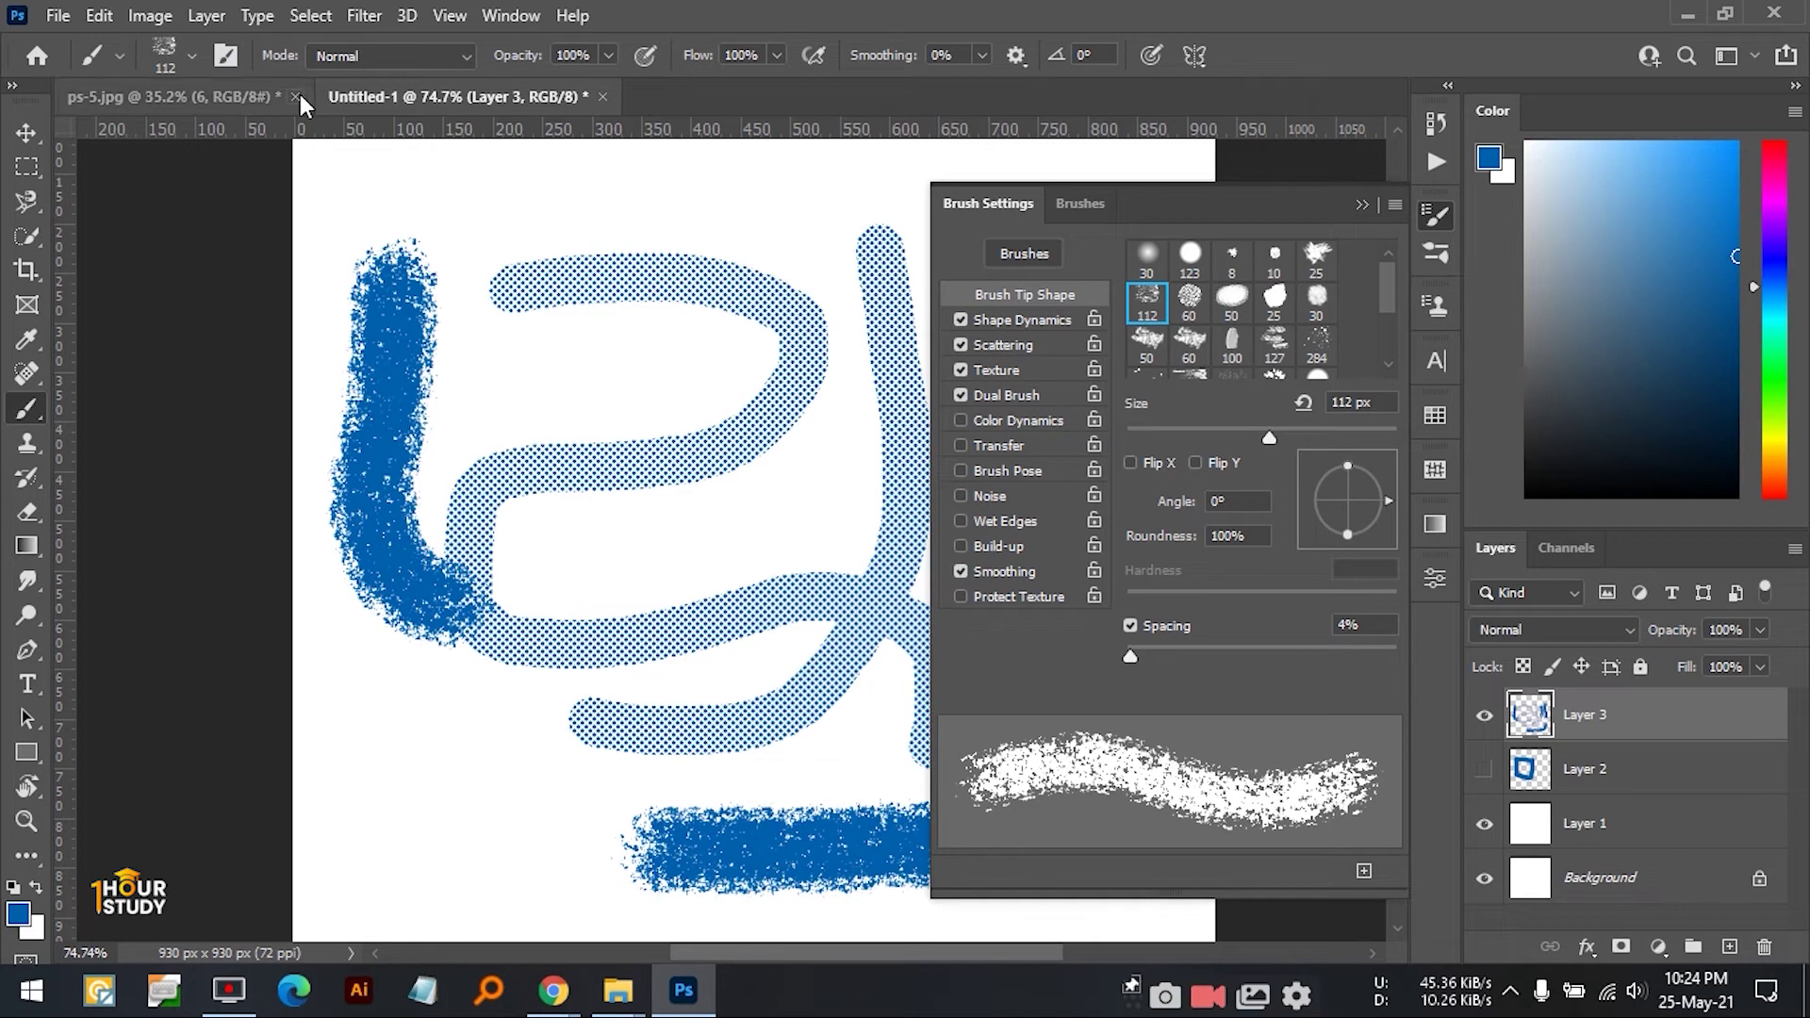
scroll(1320, 324, "down", 1)
mouse_move(1388, 304)
left_mouse_down()
mouse_move(1387, 248)
mouse_move(1386, 375)
left_mouse_up()
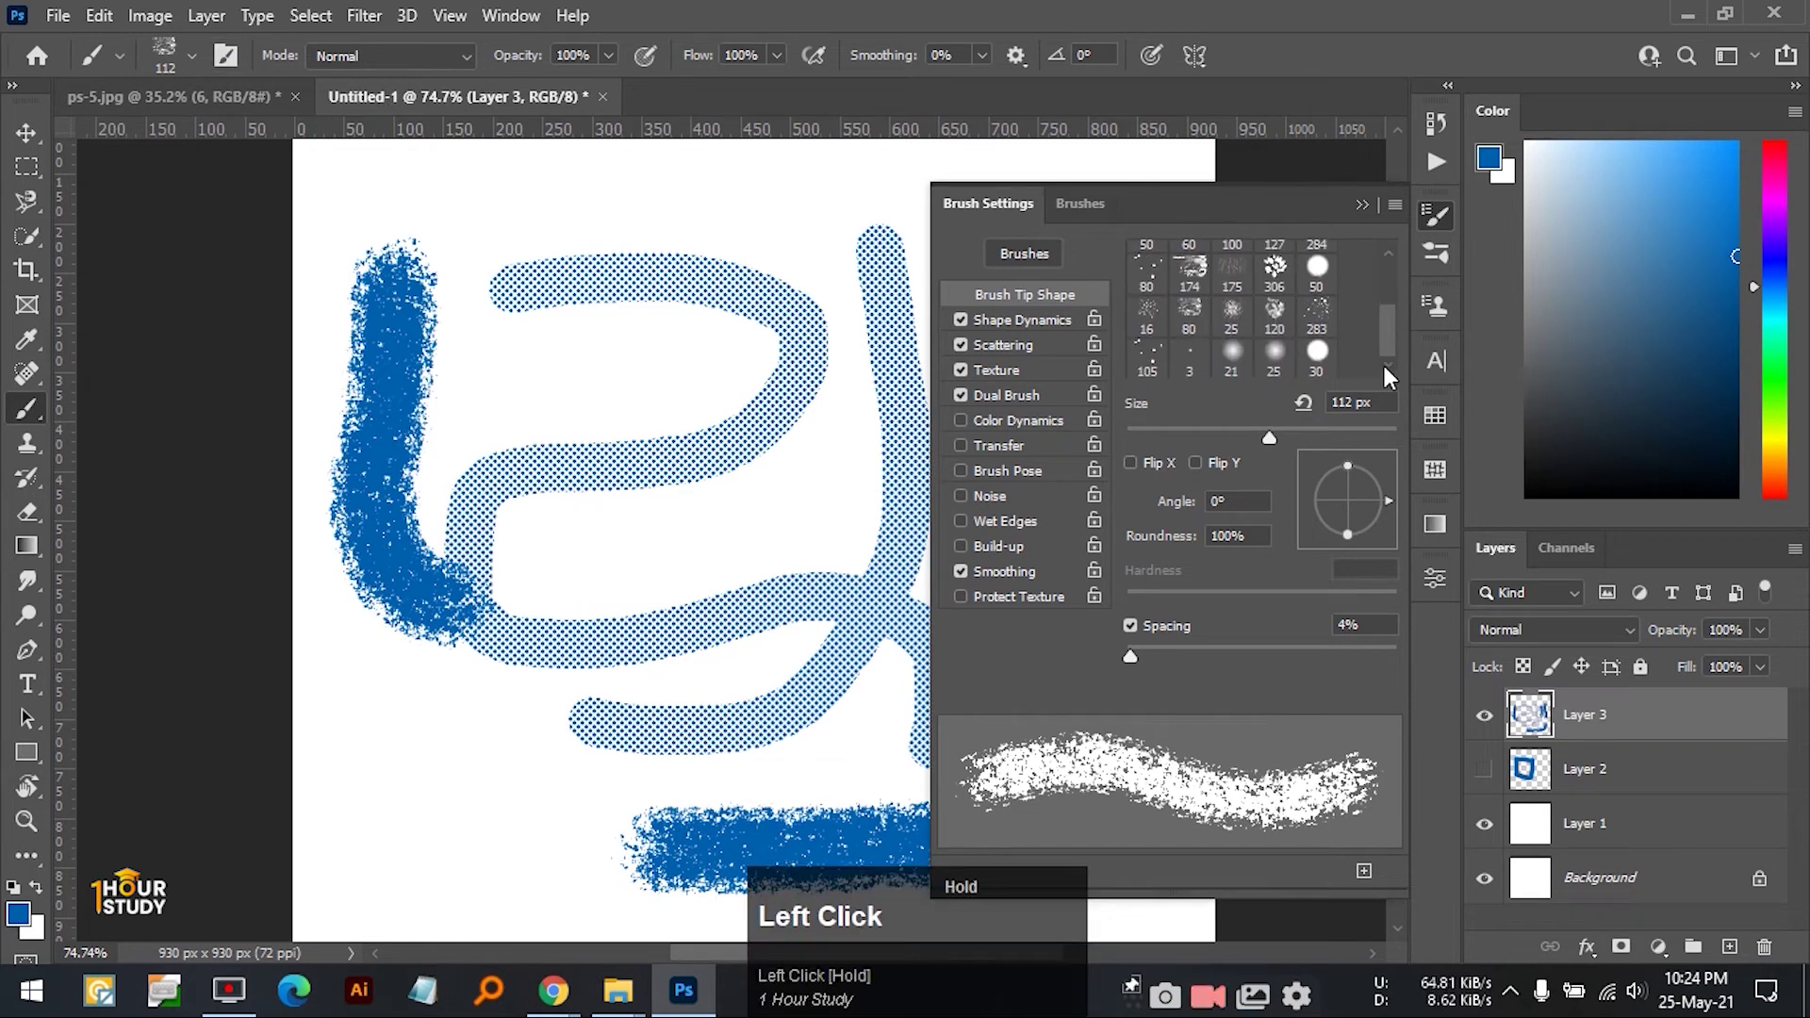
left_click_drag(1388, 303, 1391, 223)
left_click(1316, 261)
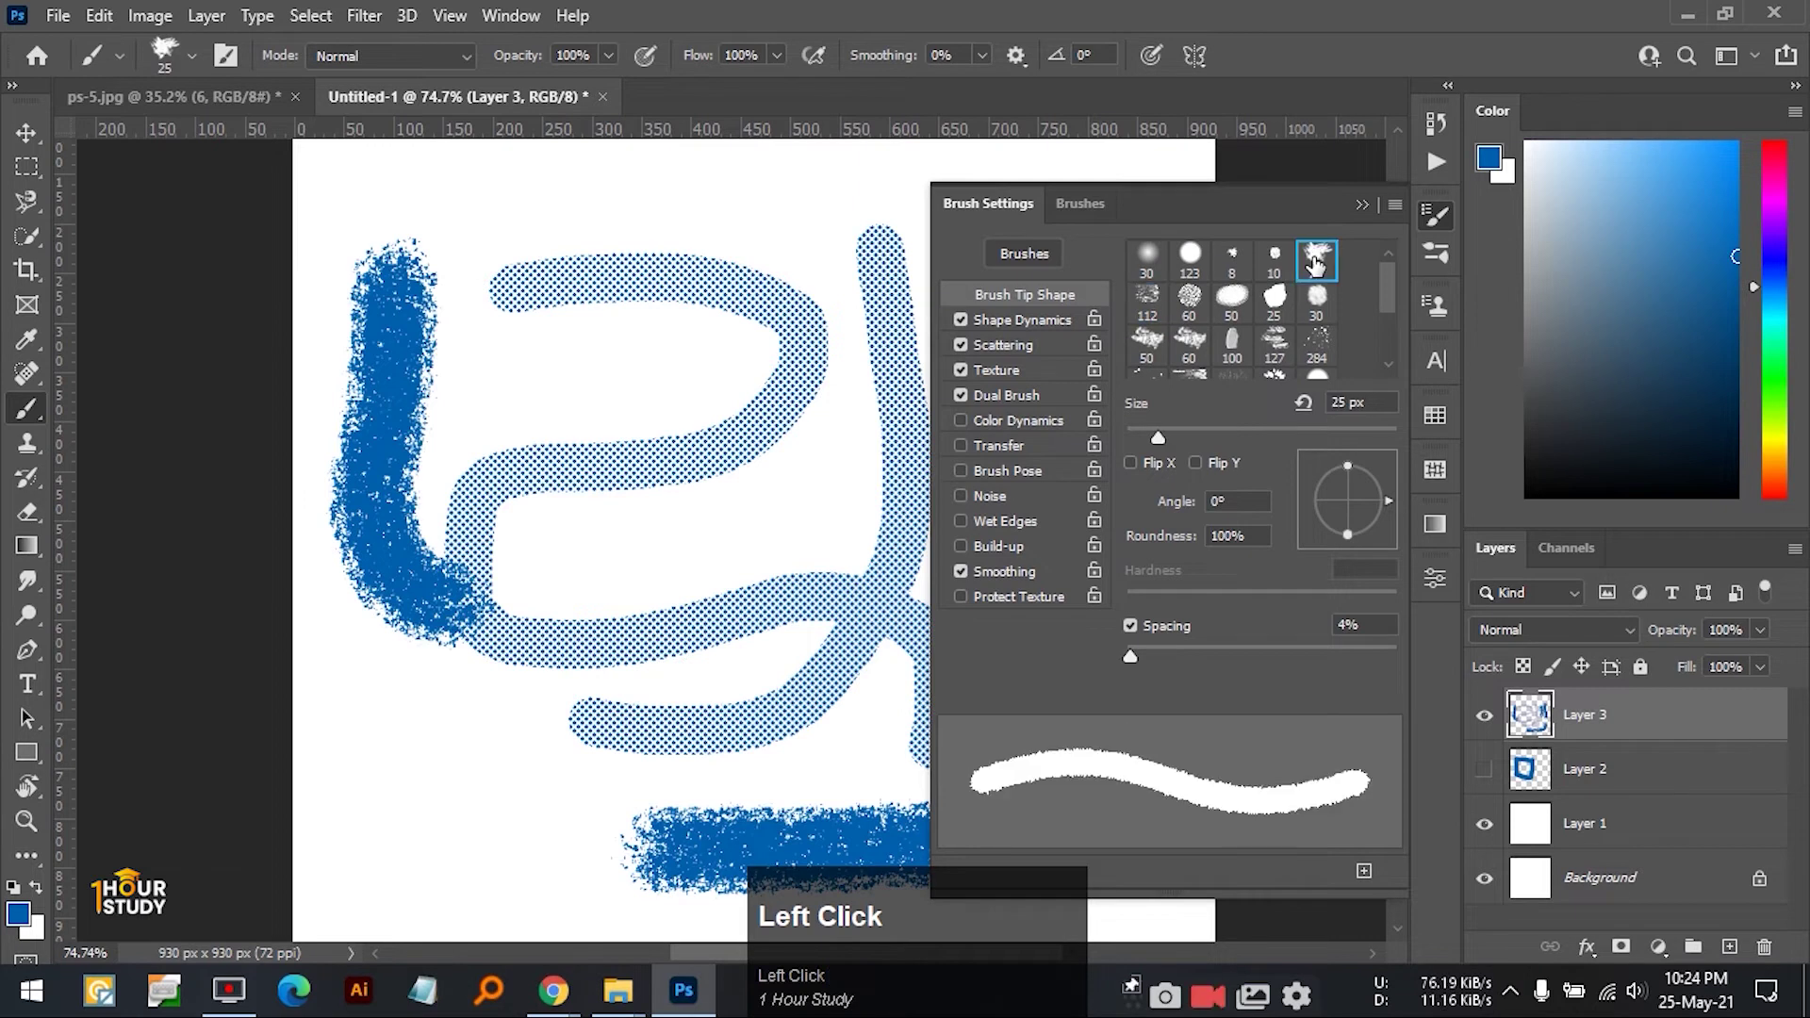
- Change the foreground color to green and paint a small zigzag in the lower-left area of the canvas
left_click(1775, 387)
left_click(1732, 298)
left_click_drag(384, 823, 485, 837)
- Examine the brush's Color Dynamics, Dual Brush, Texture, Scattering and Shape Dynamics settings, leaving Color Dynamics off
scroll(990, 365, "down", 2)
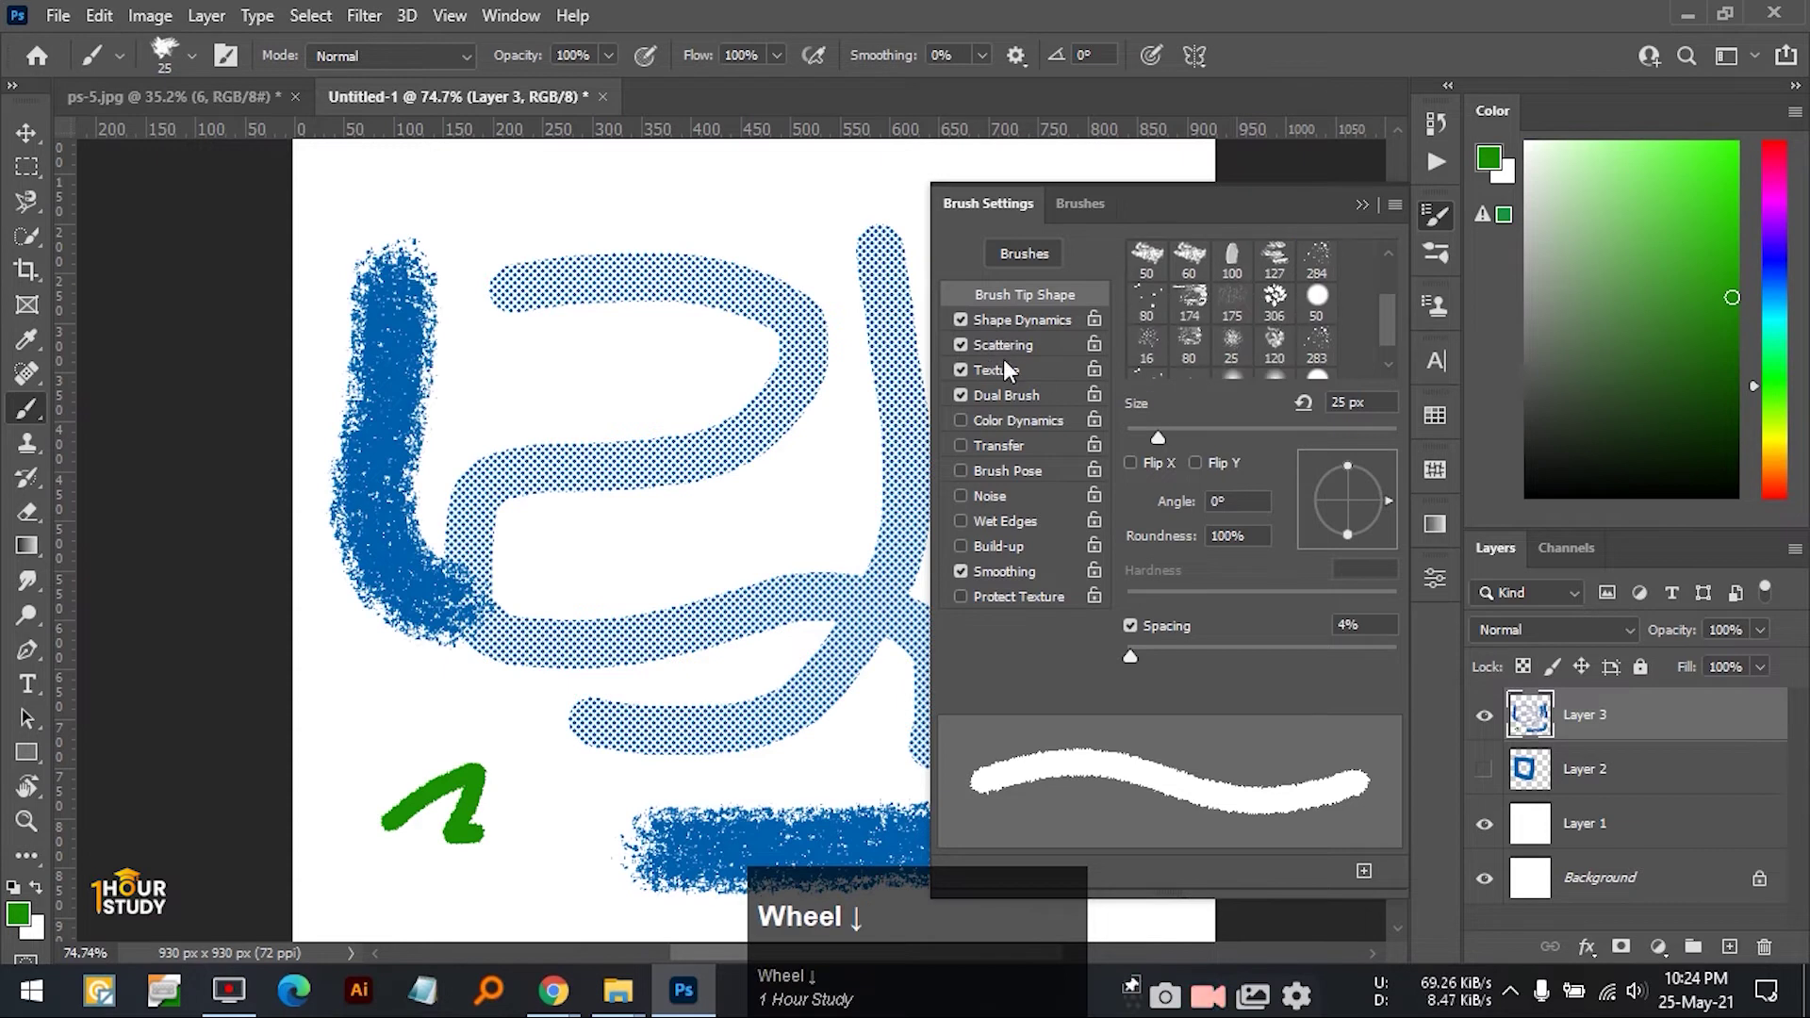
left_click(976, 422)
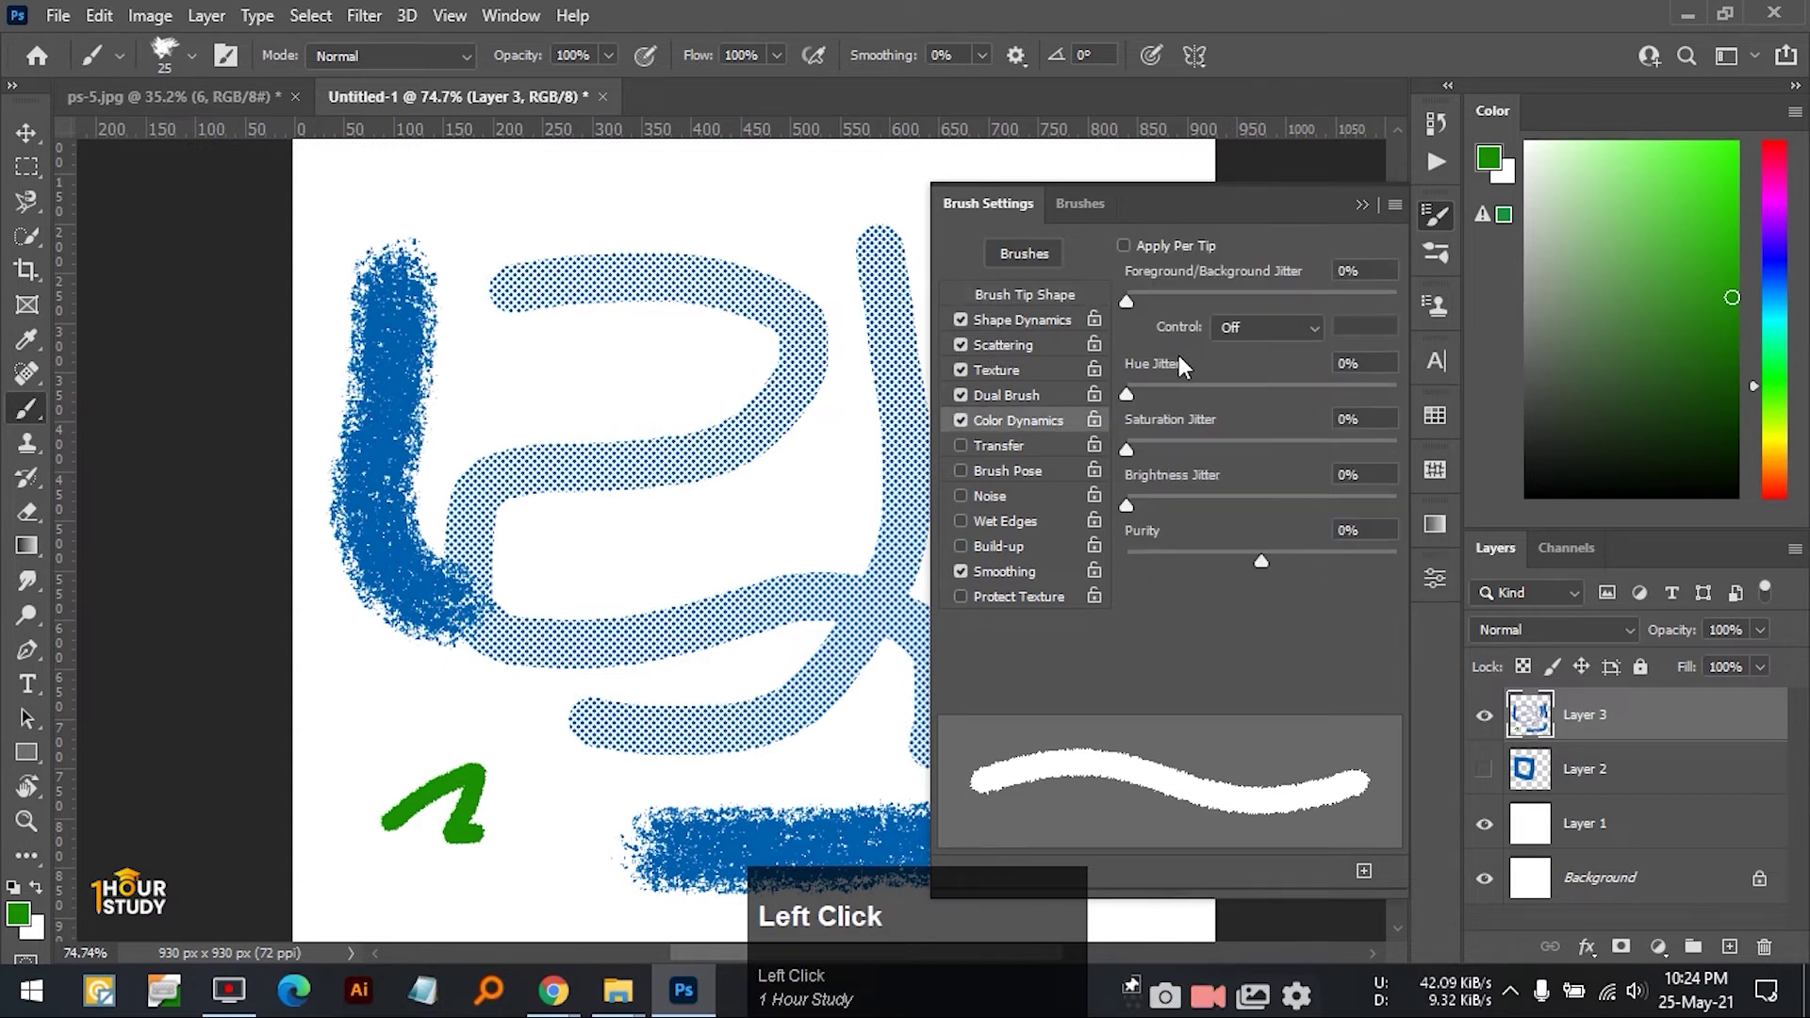
left_click(963, 422)
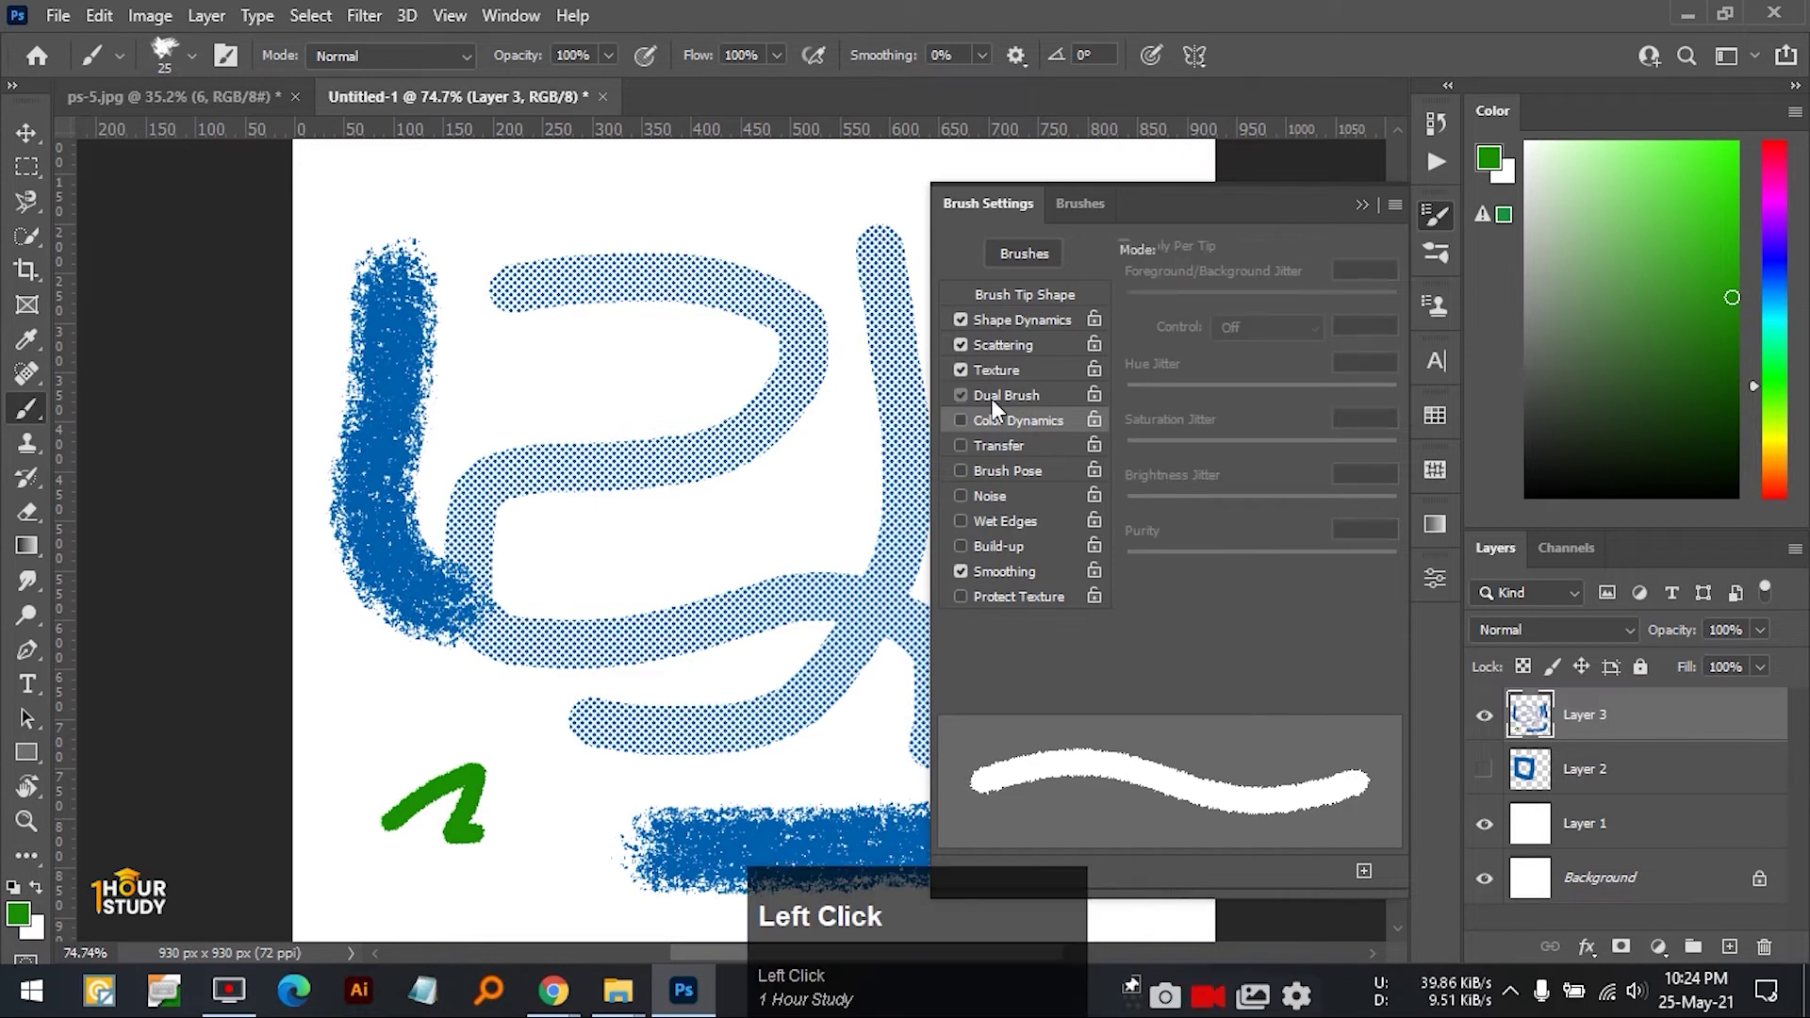
left_click(991, 399)
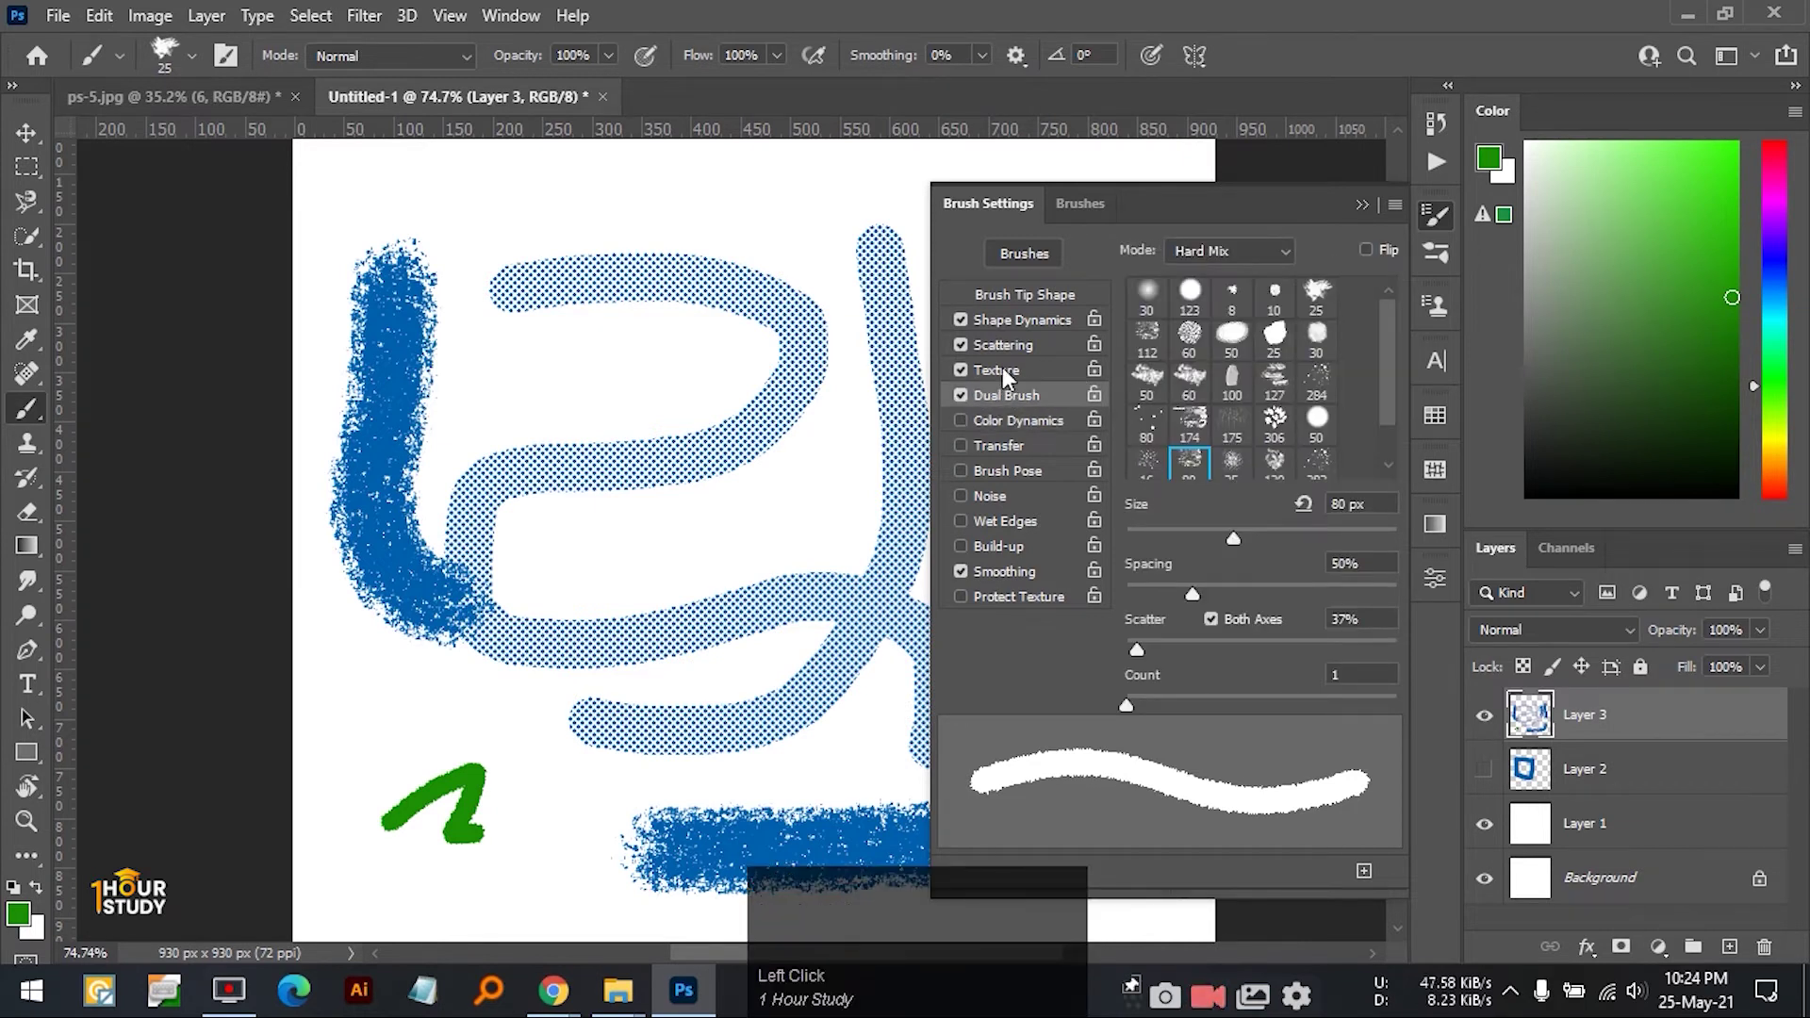
left_click(1003, 368)
left_click(1008, 348)
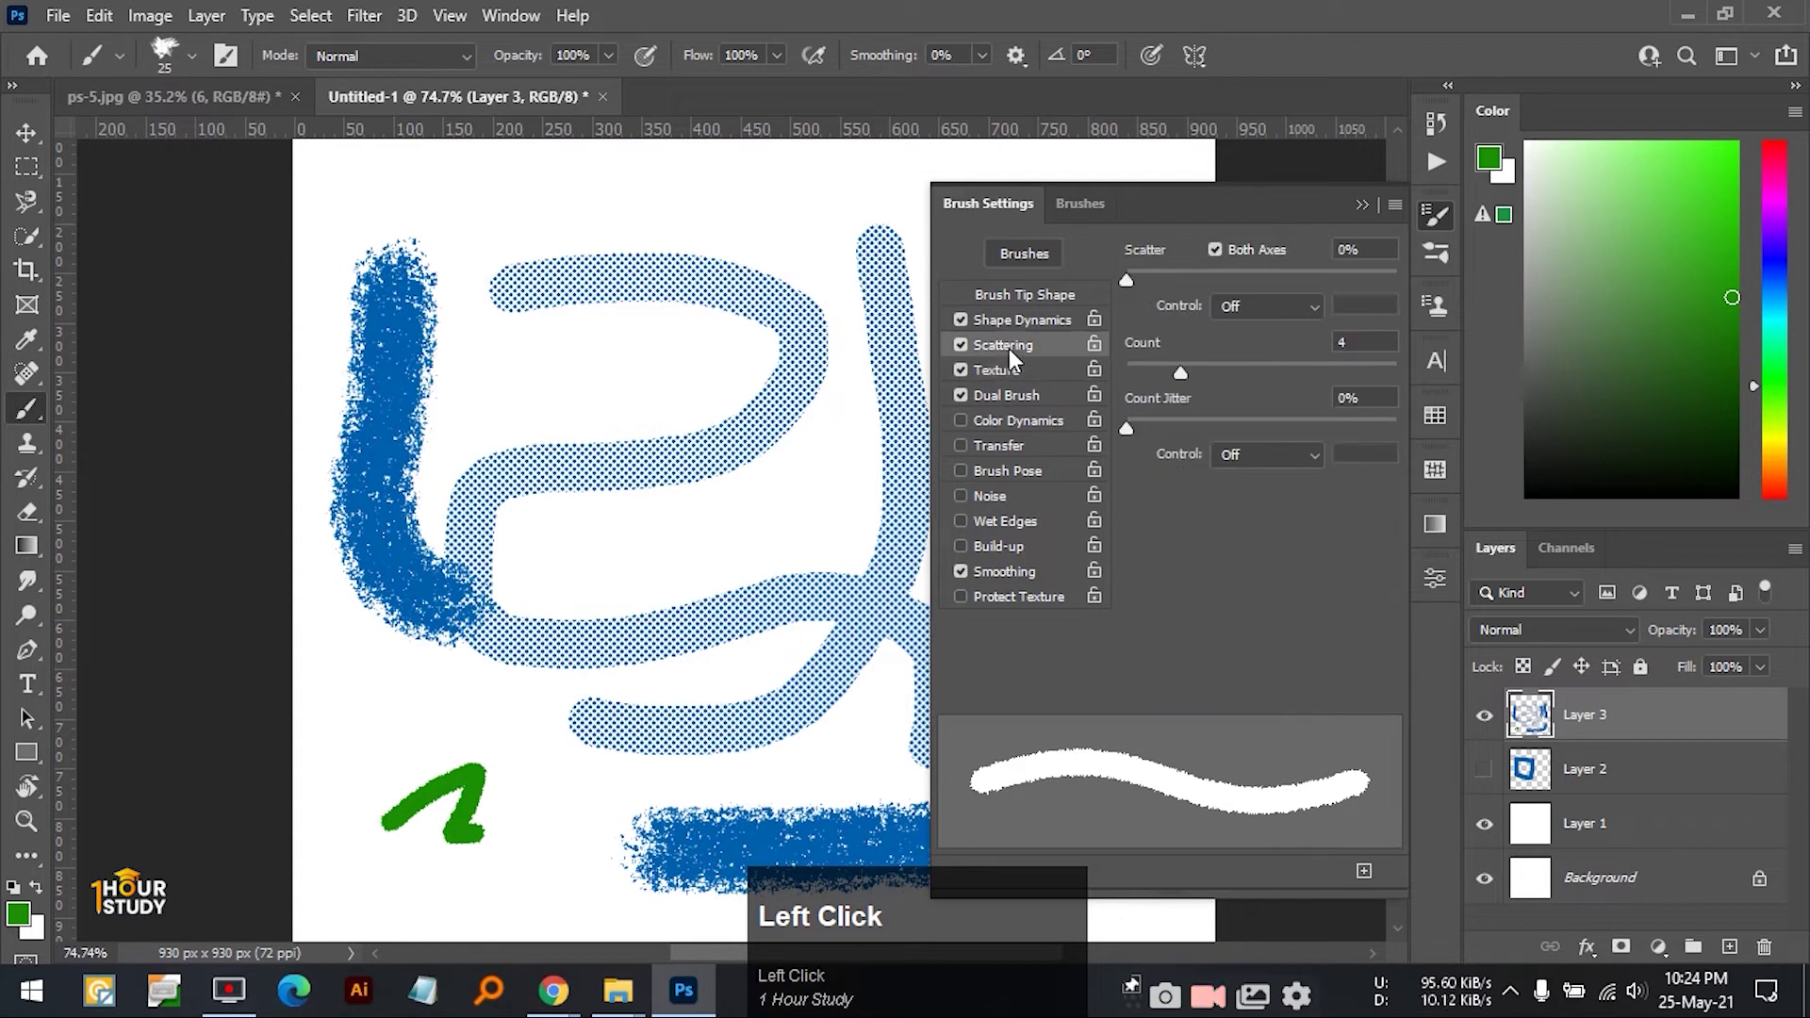
left_click(1008, 317)
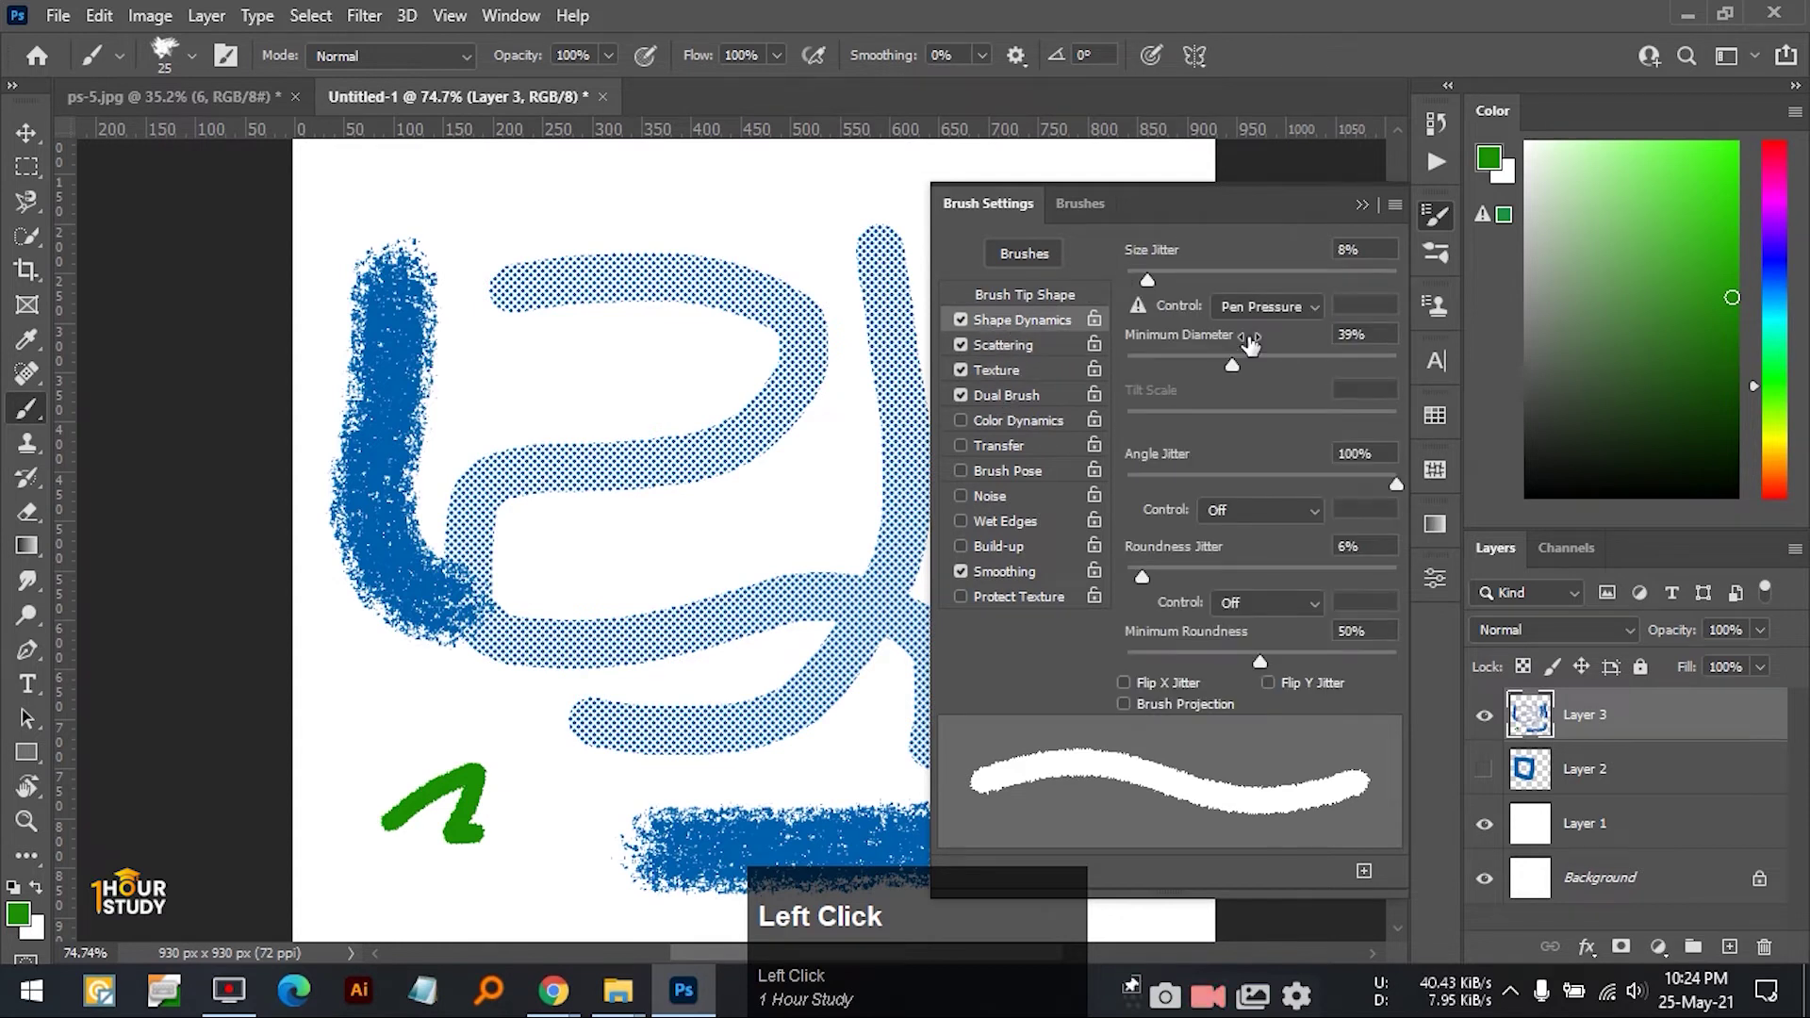
- Show the brush preset library and set the brush size to 49 px
left_click(1079, 203)
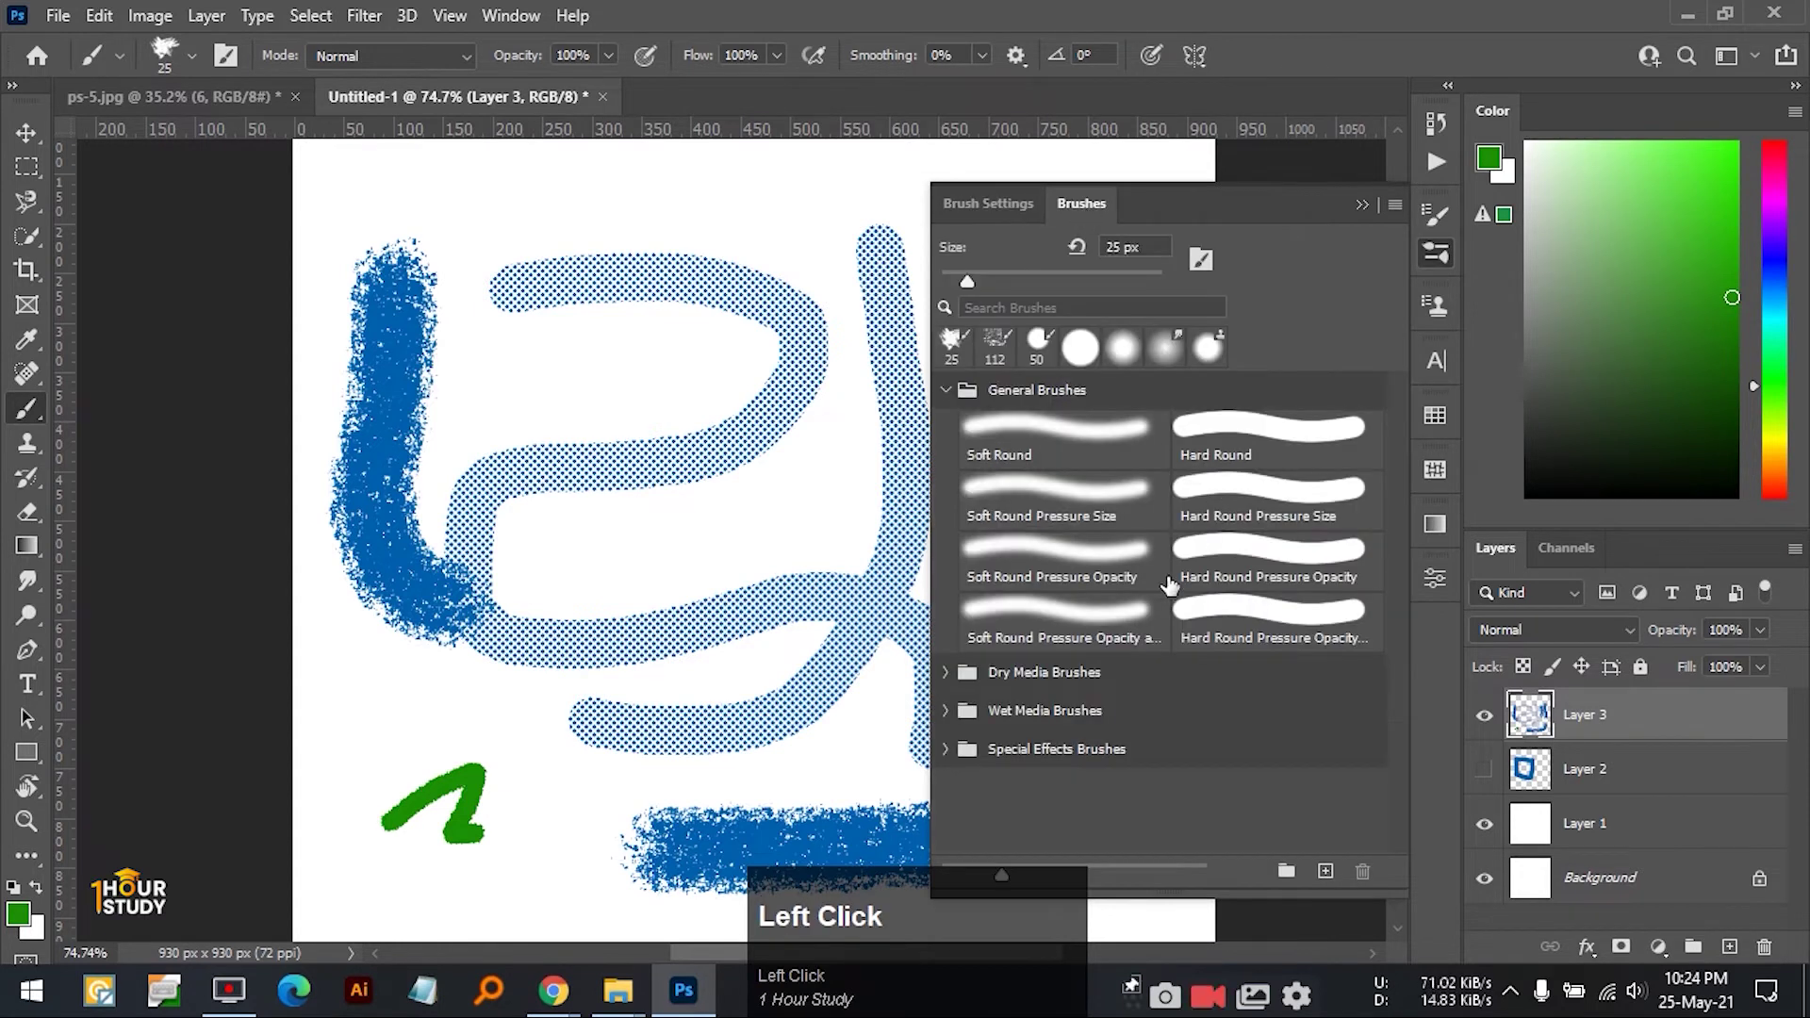
scroll(1166, 589, "down", 1)
left_click_drag(971, 281, 993, 280)
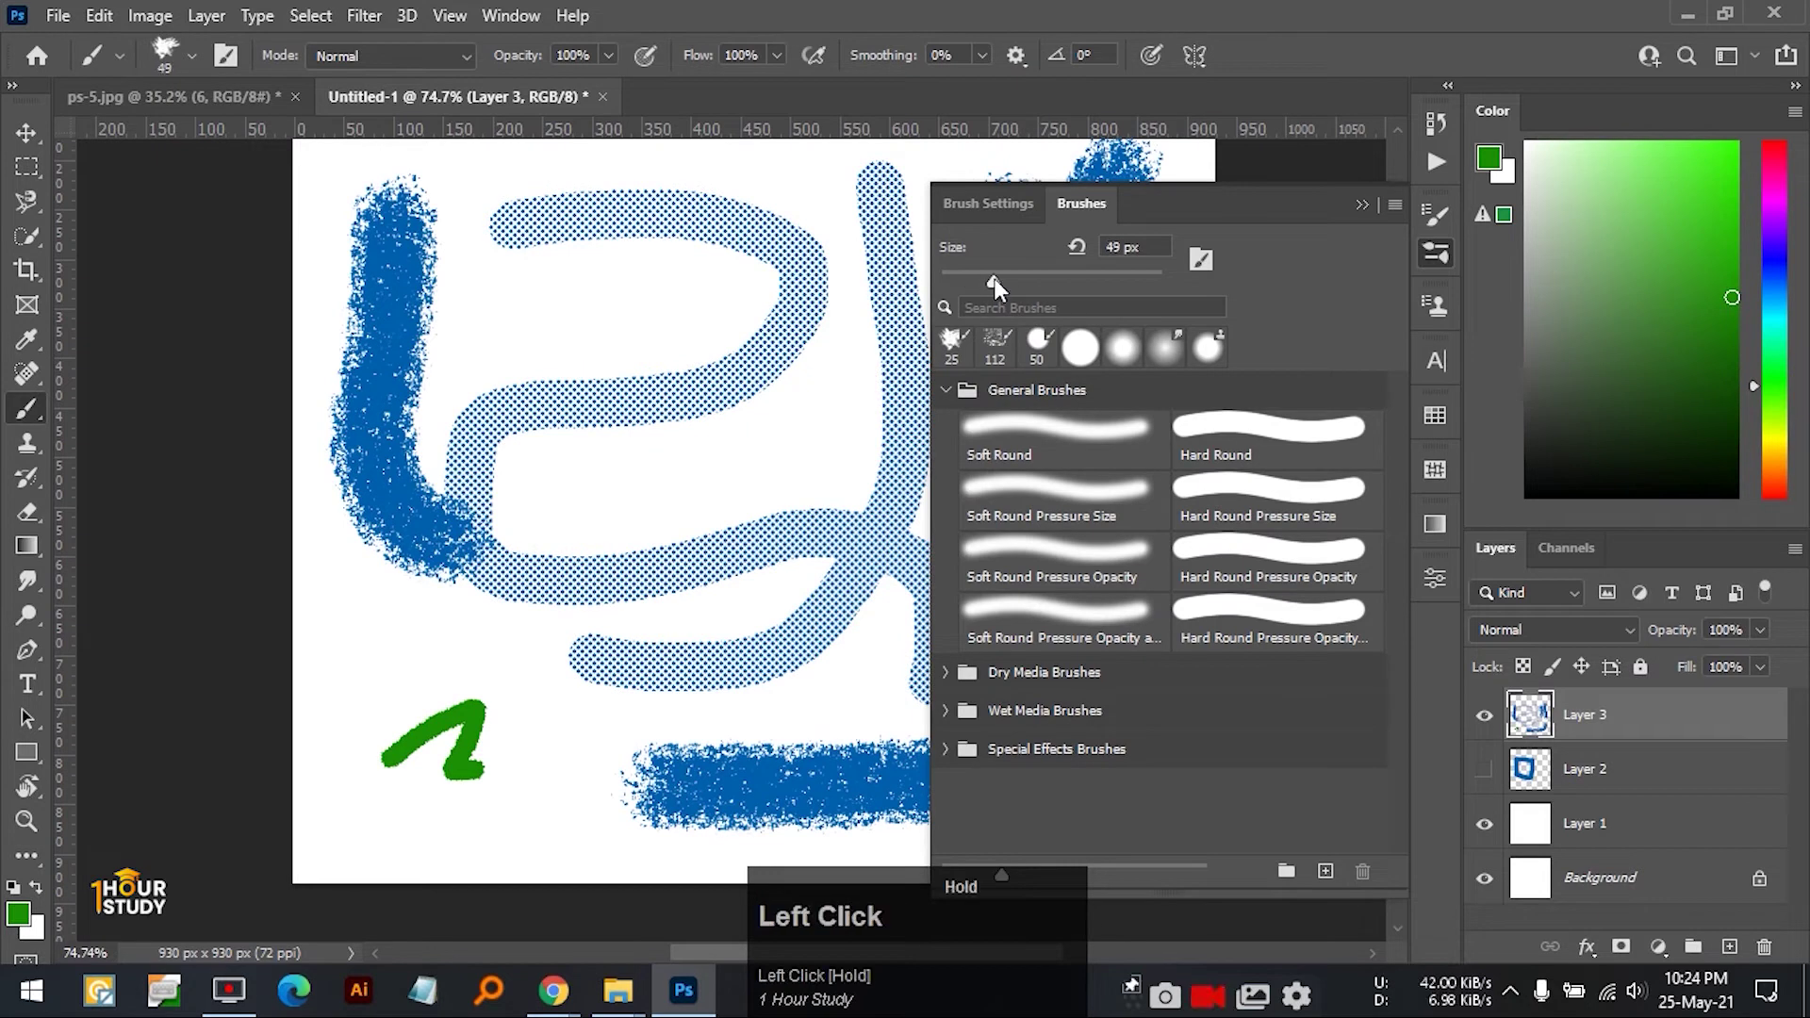
- Browse the Special Effects Brushes in the brush preset library and close the library
scroll(962, 690, "down", 1)
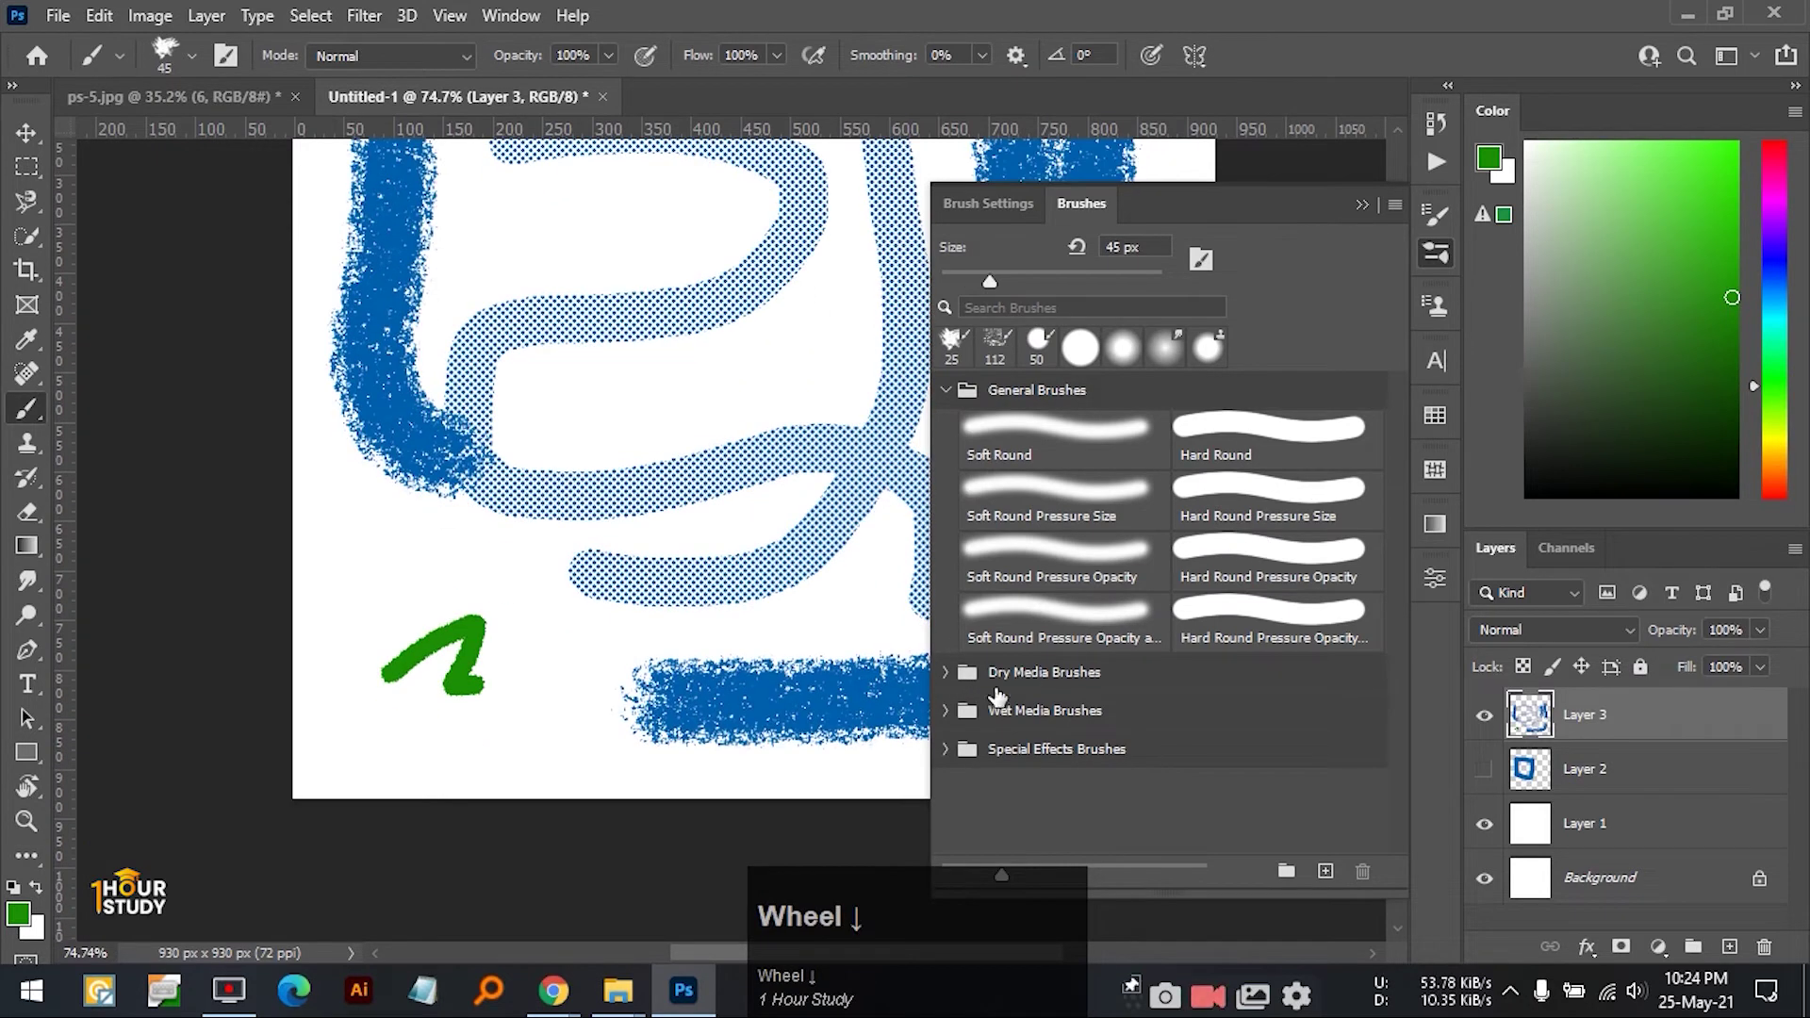
left_click(945, 748)
scroll(1174, 681, "down", 3)
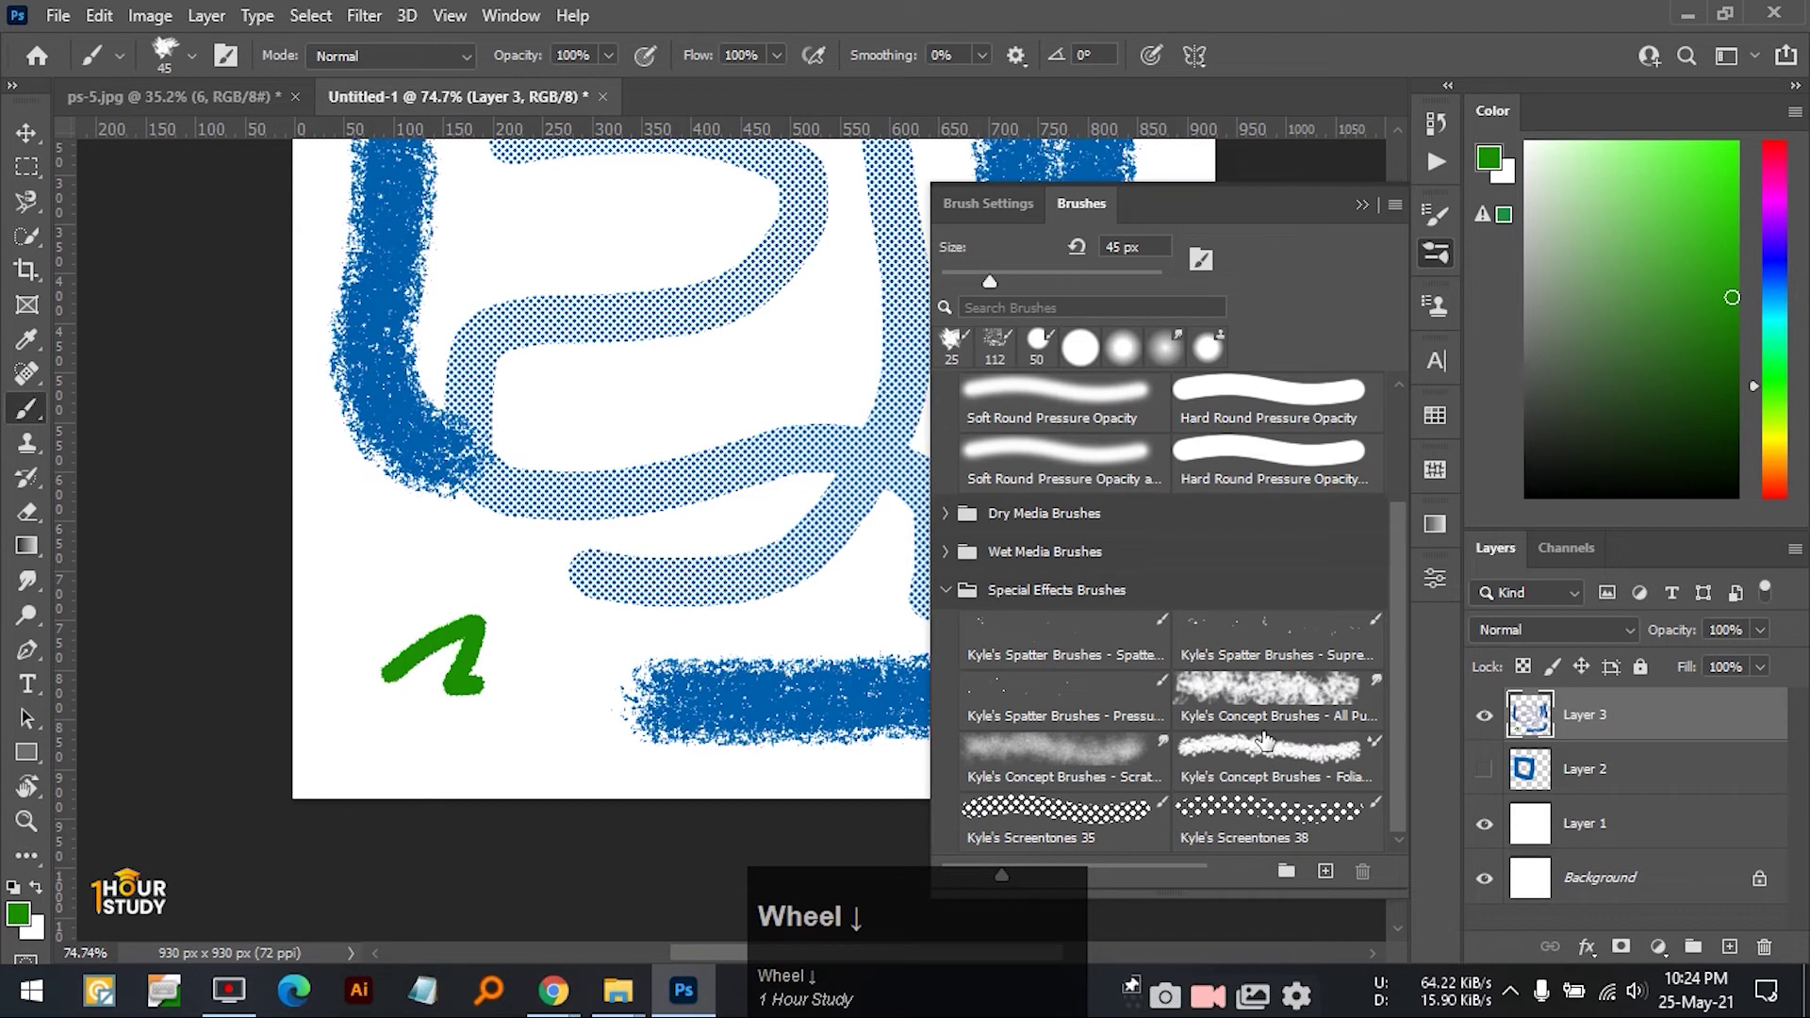
left_click(945, 590)
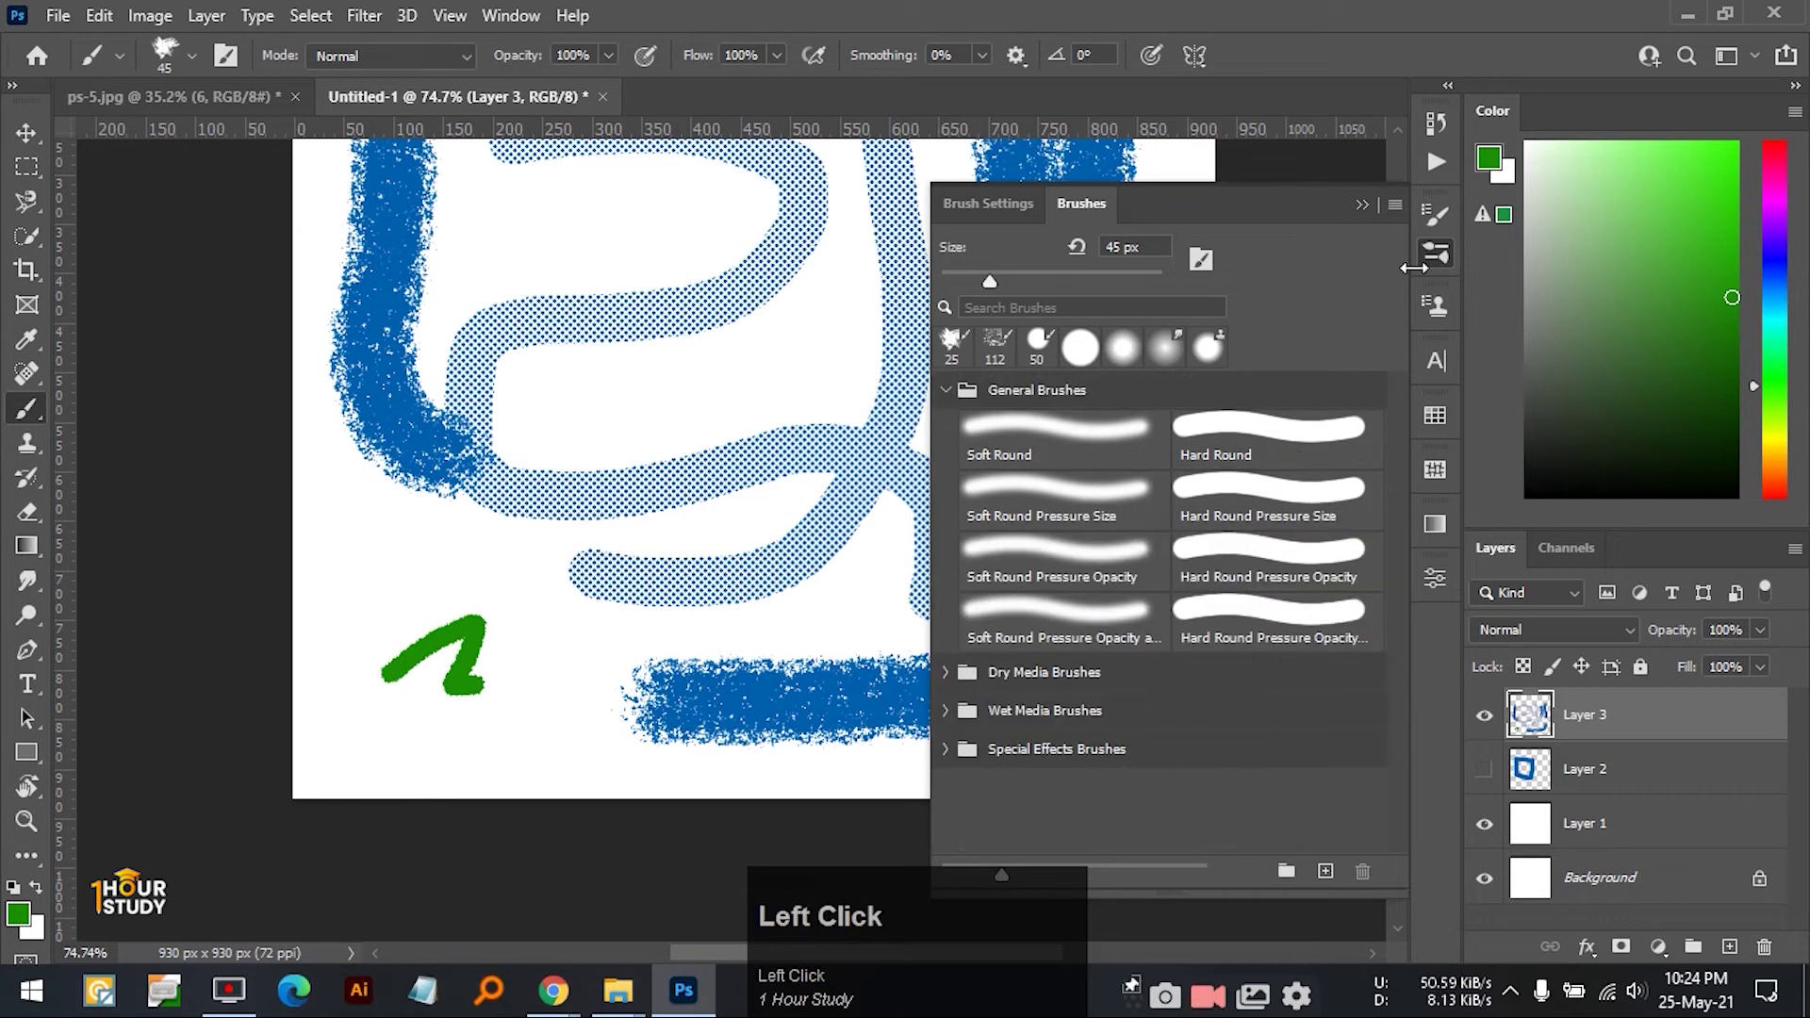
left_click(1441, 249)
scroll(755, 444, "up", 2)
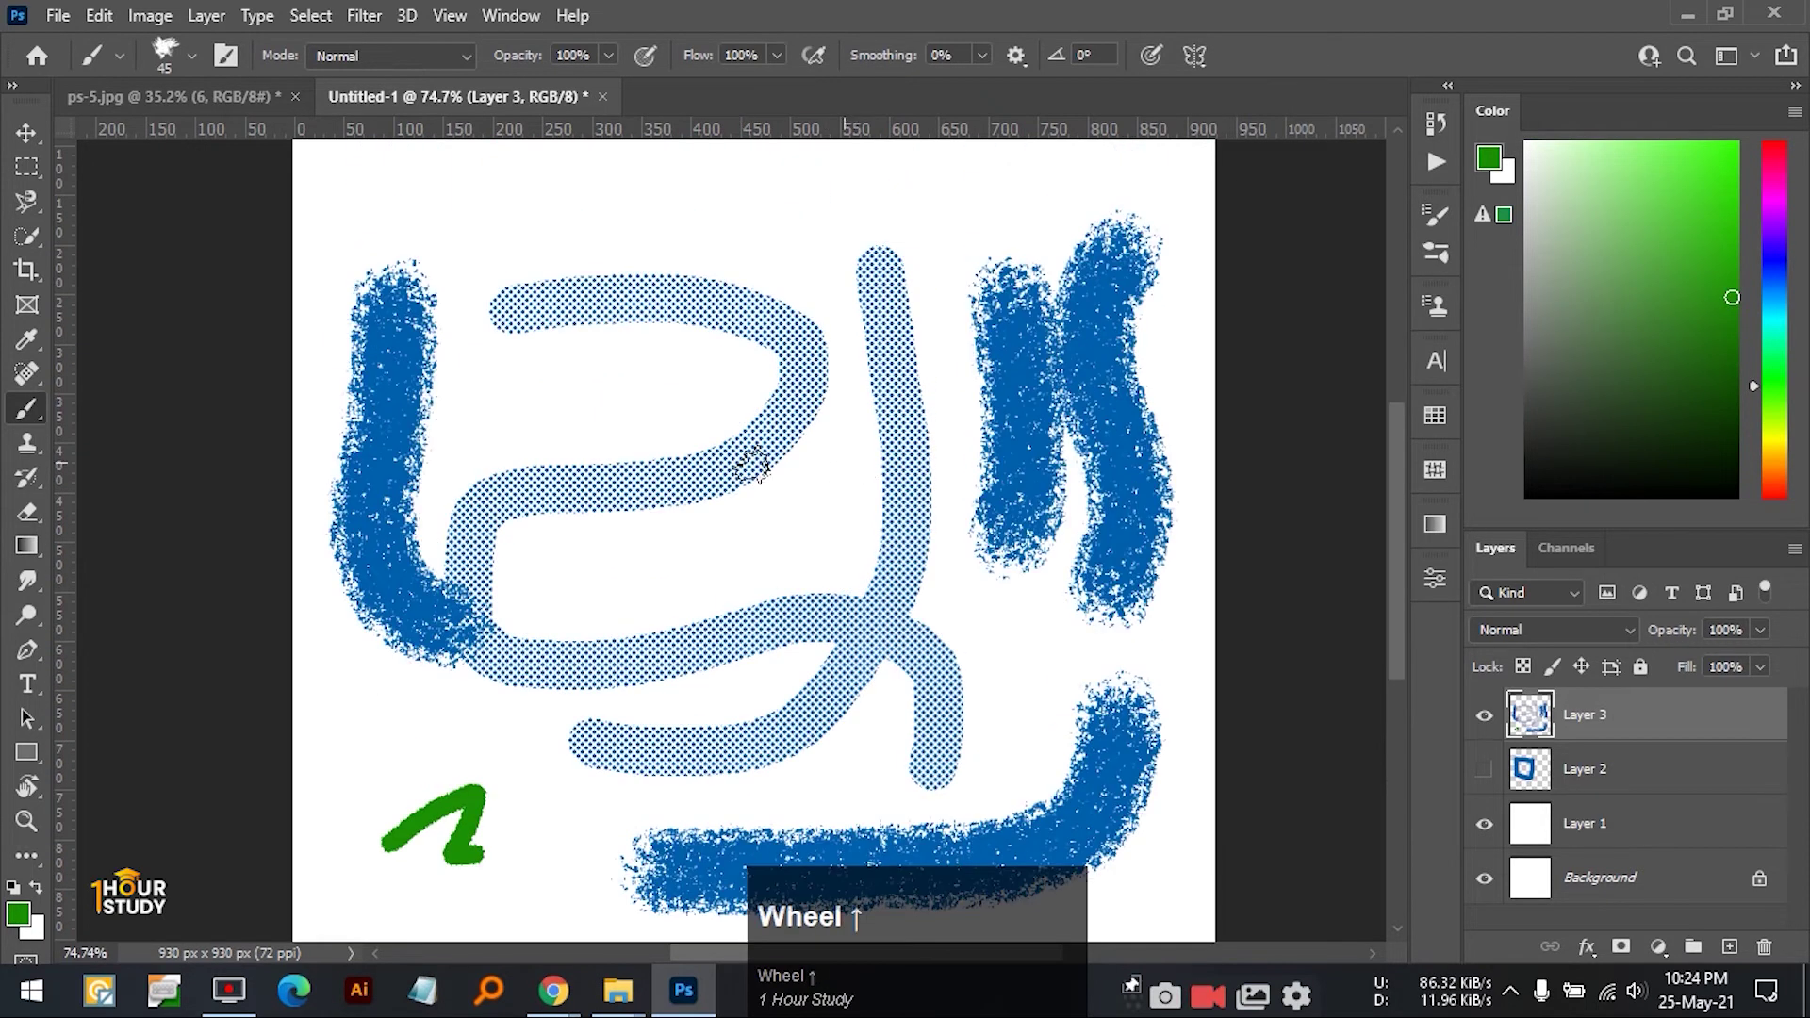
- Switch to the Move tool, then show the Brush tool's variants and choose the Brush Tool
key("v")
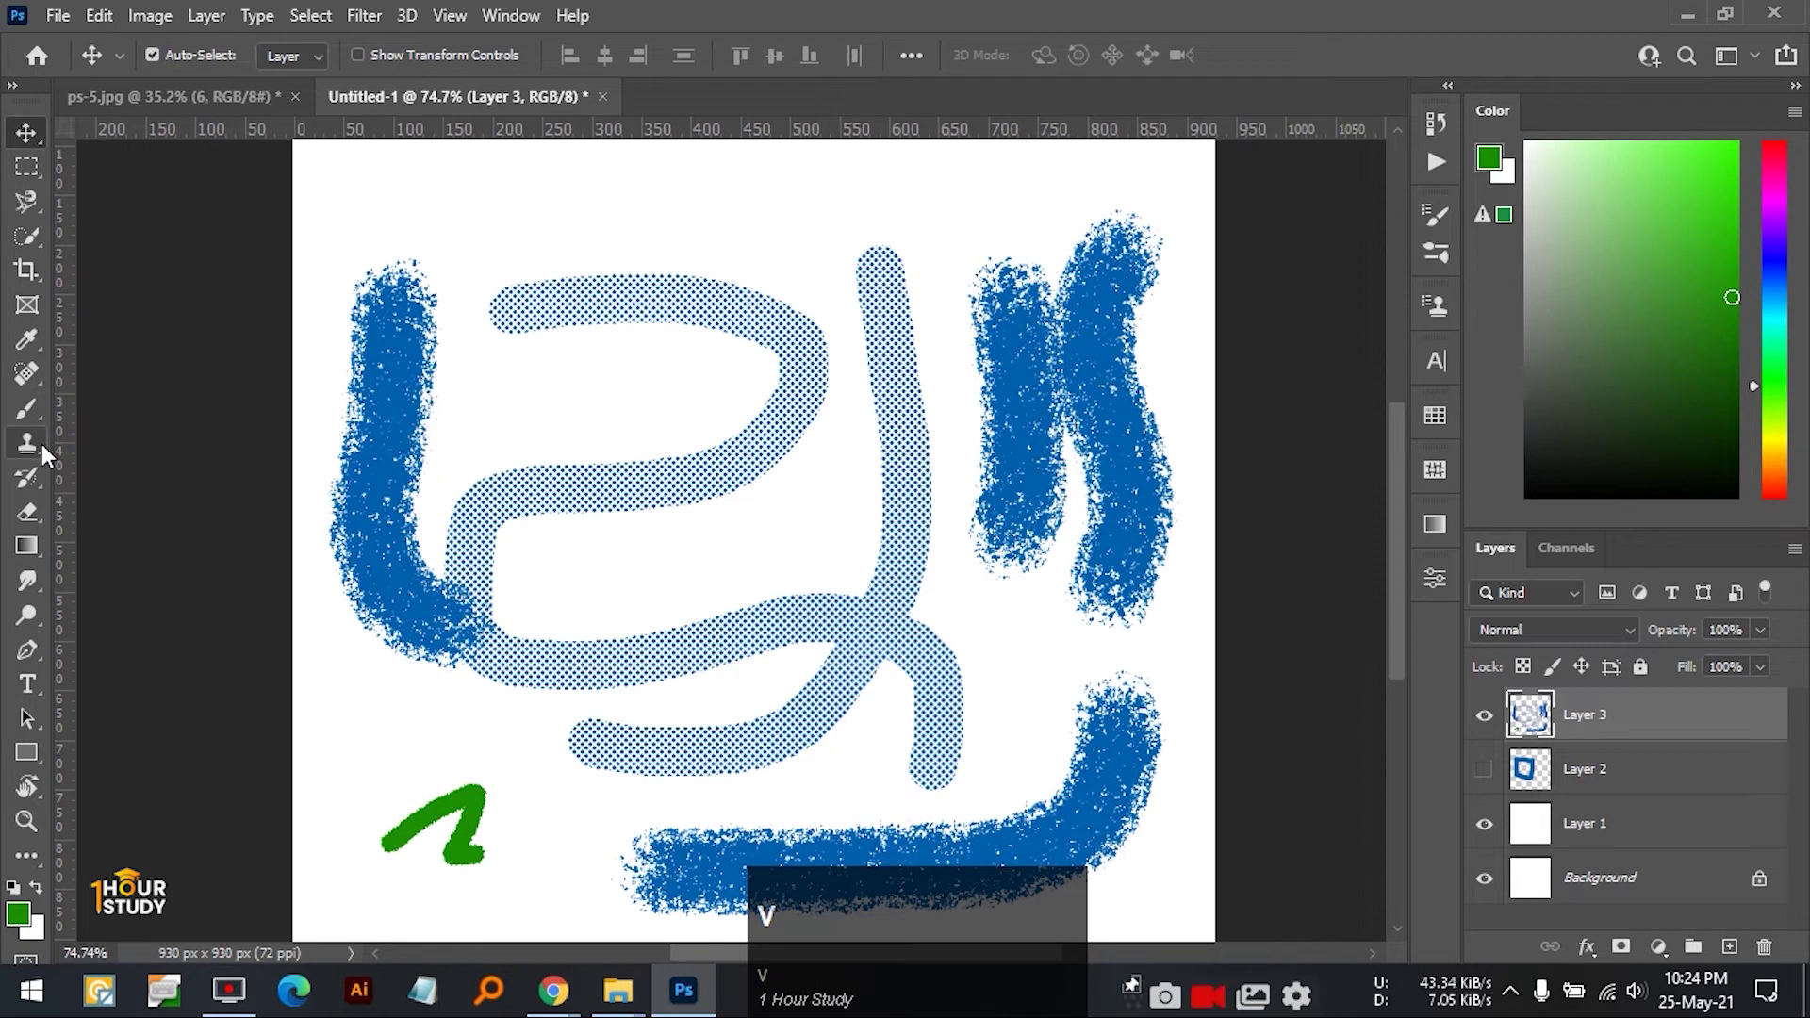
key("b")
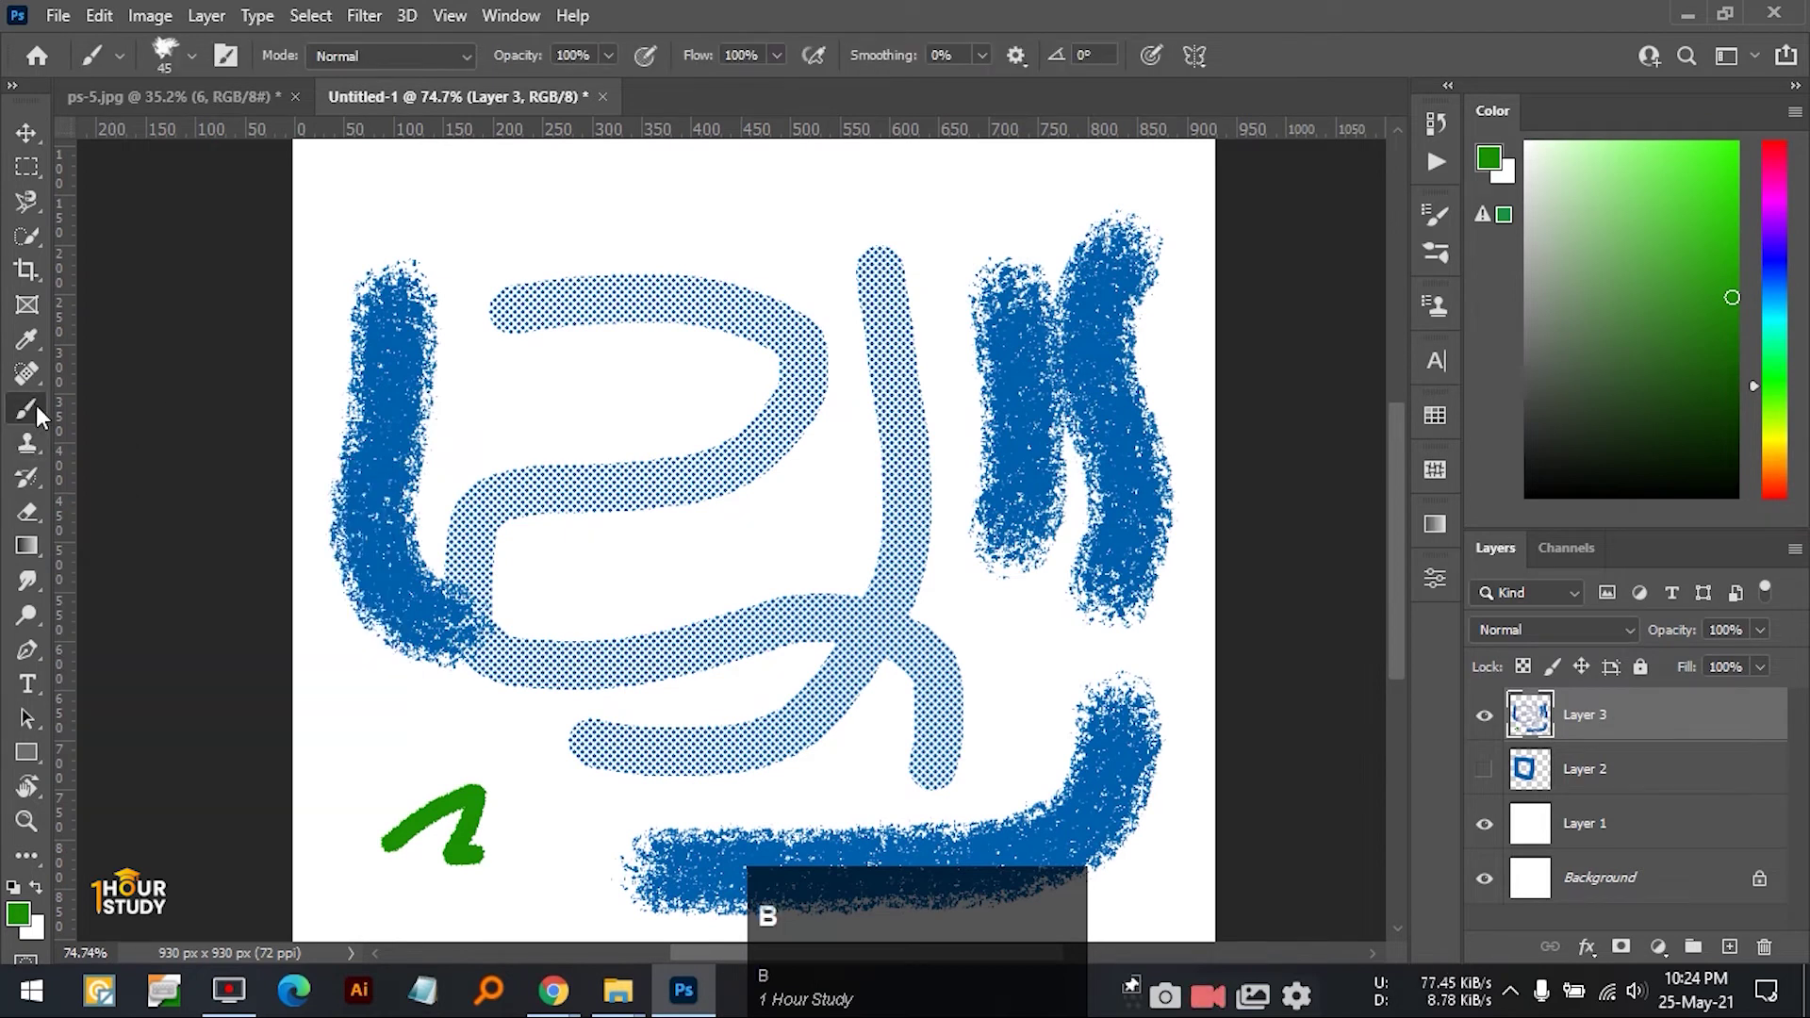
right_click(36, 405)
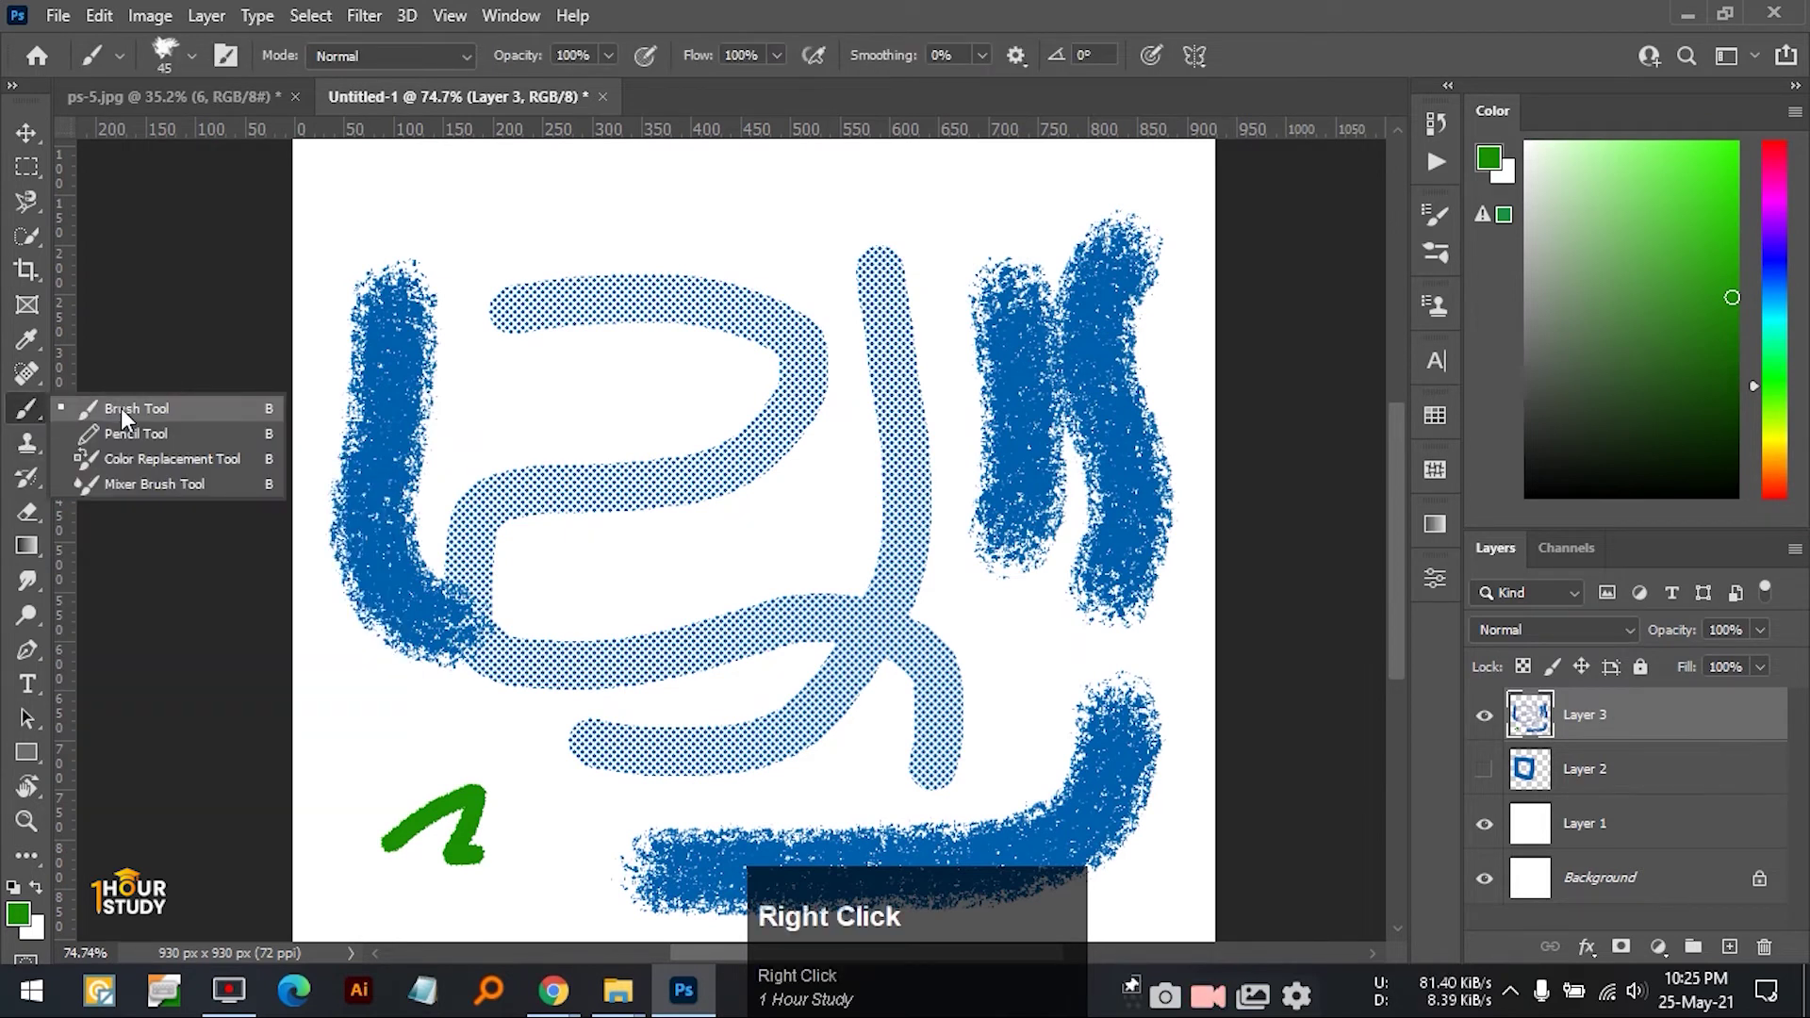
left_click(132, 415)
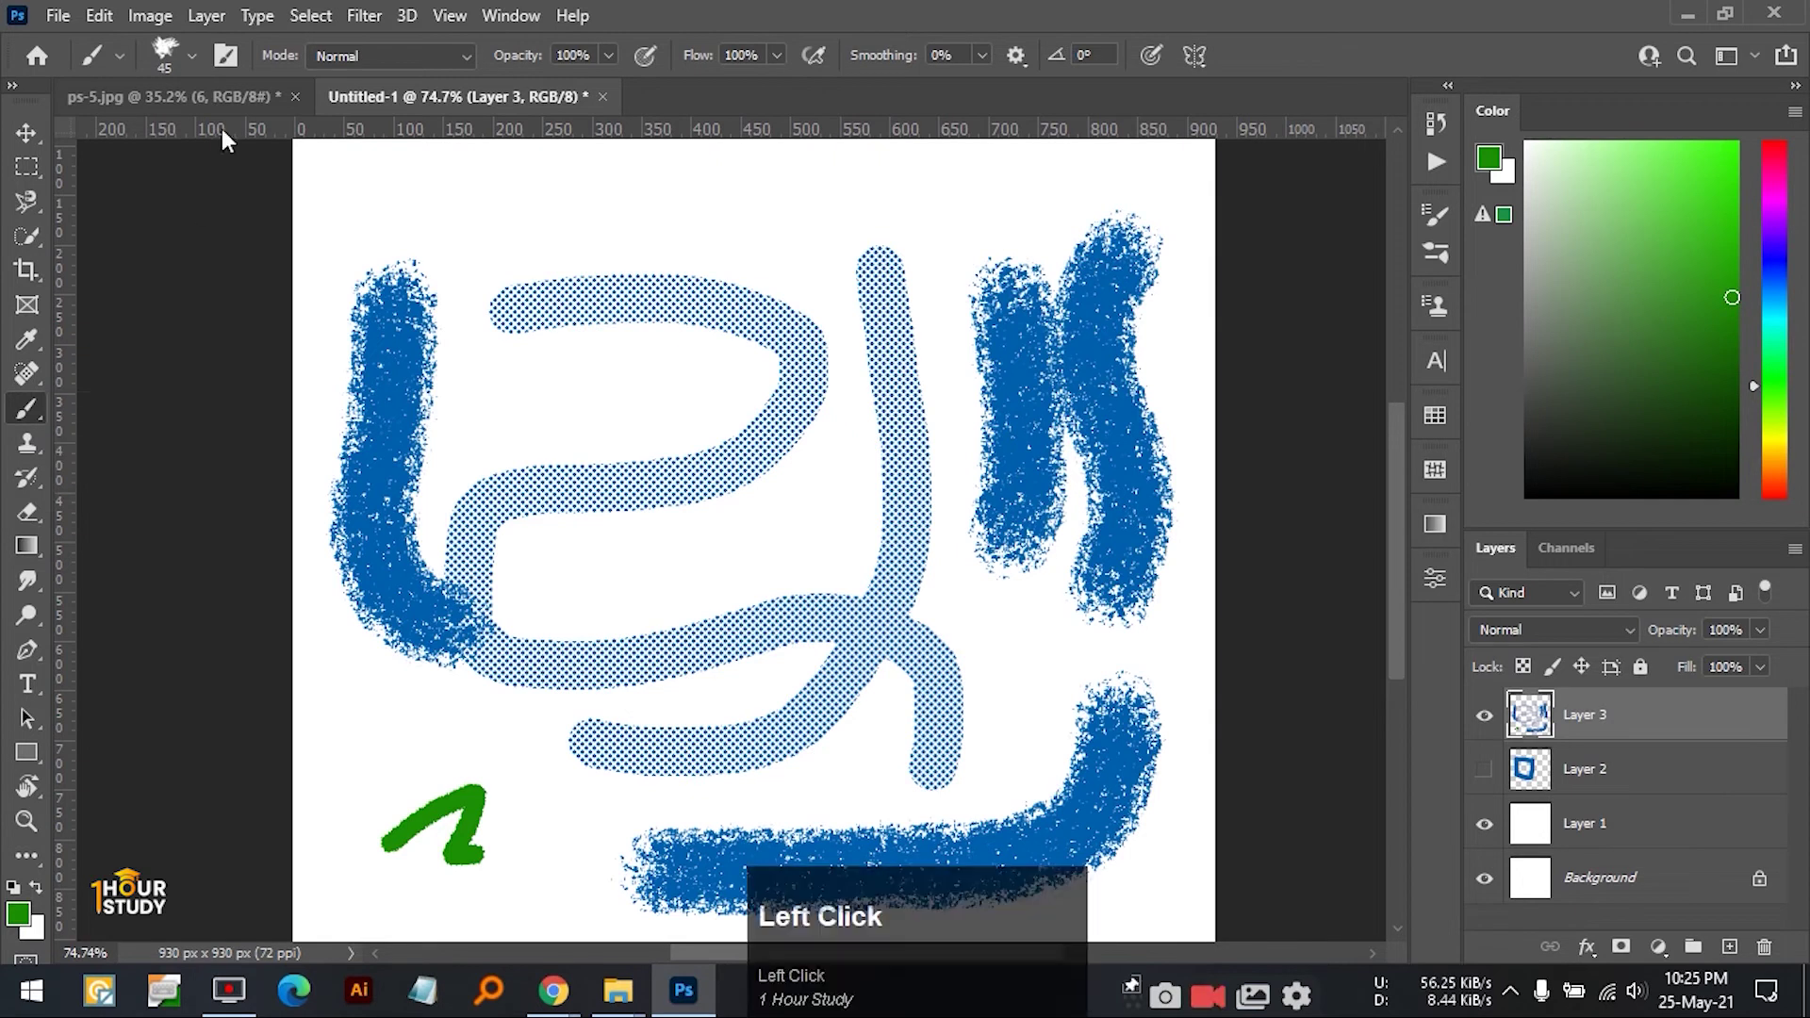
- Choose the hard round brush at 45 px and 100% hardness, and paint a green zigzag near the top of the canvas on Layer 3
left_click(193, 55)
scroll(188, 309, "up", 2)
left_click(184, 302)
scroll(311, 386, "up", 2)
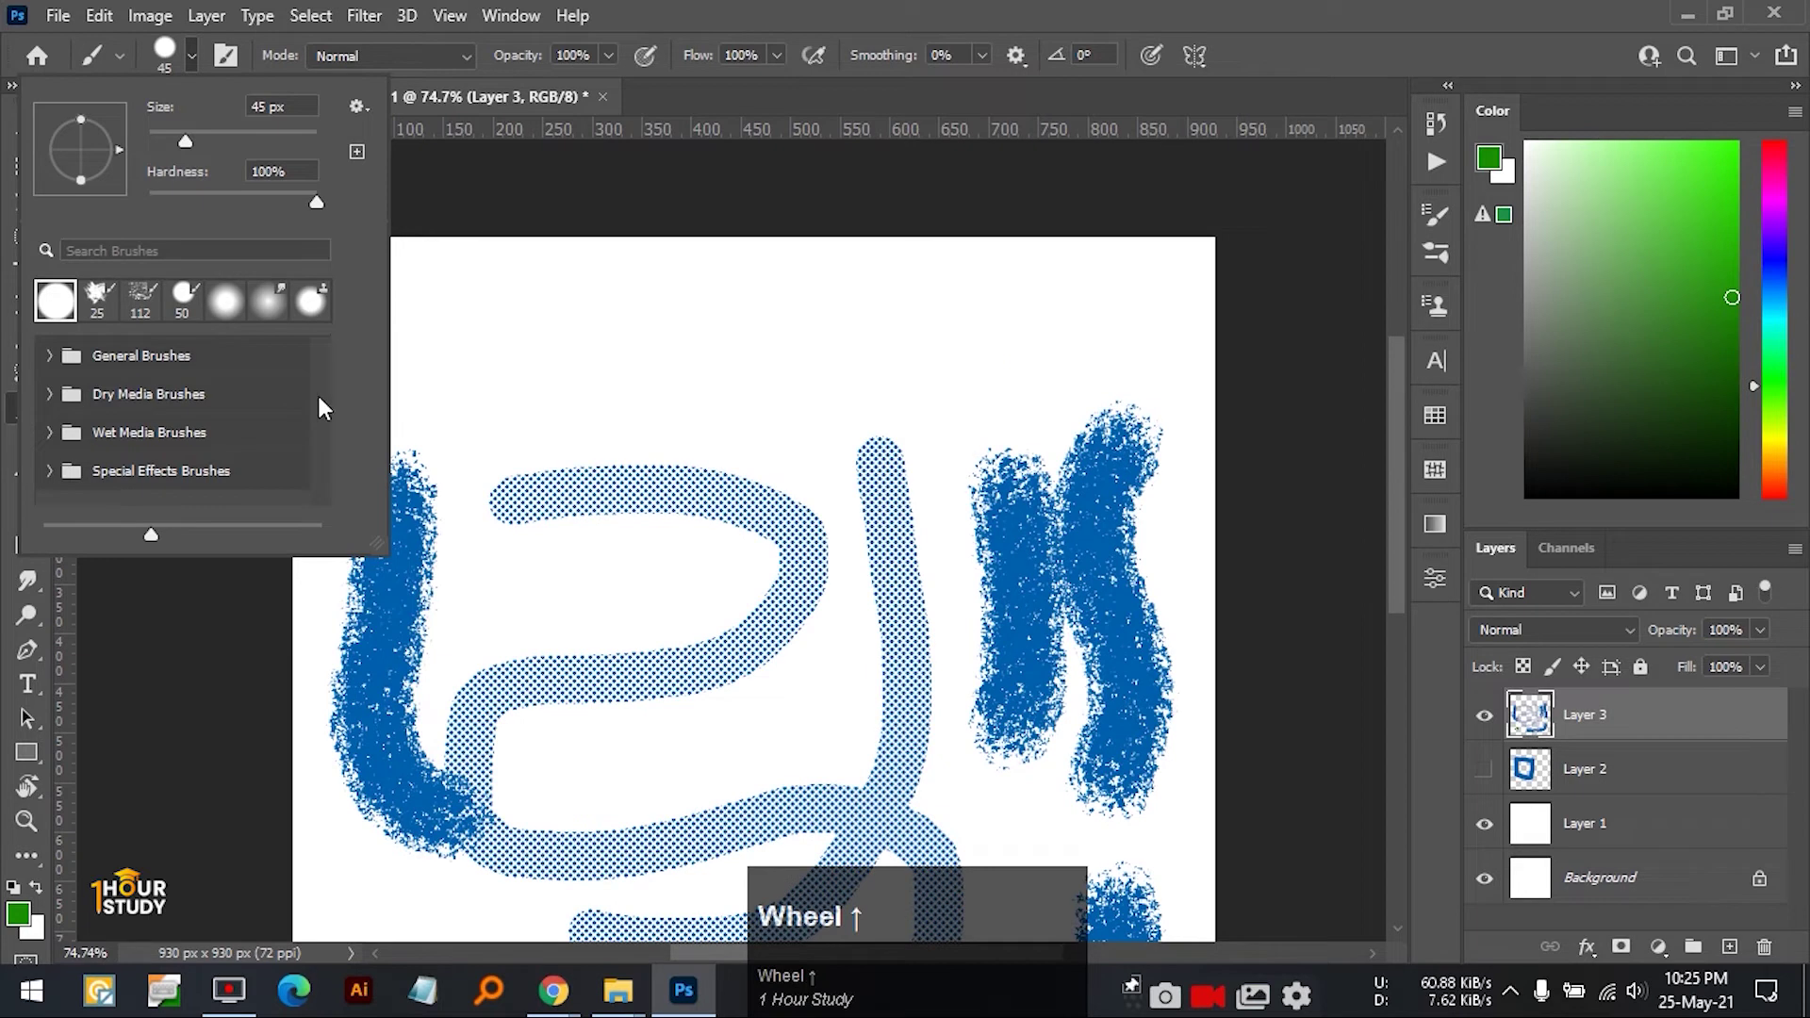
left_click(64, 357)
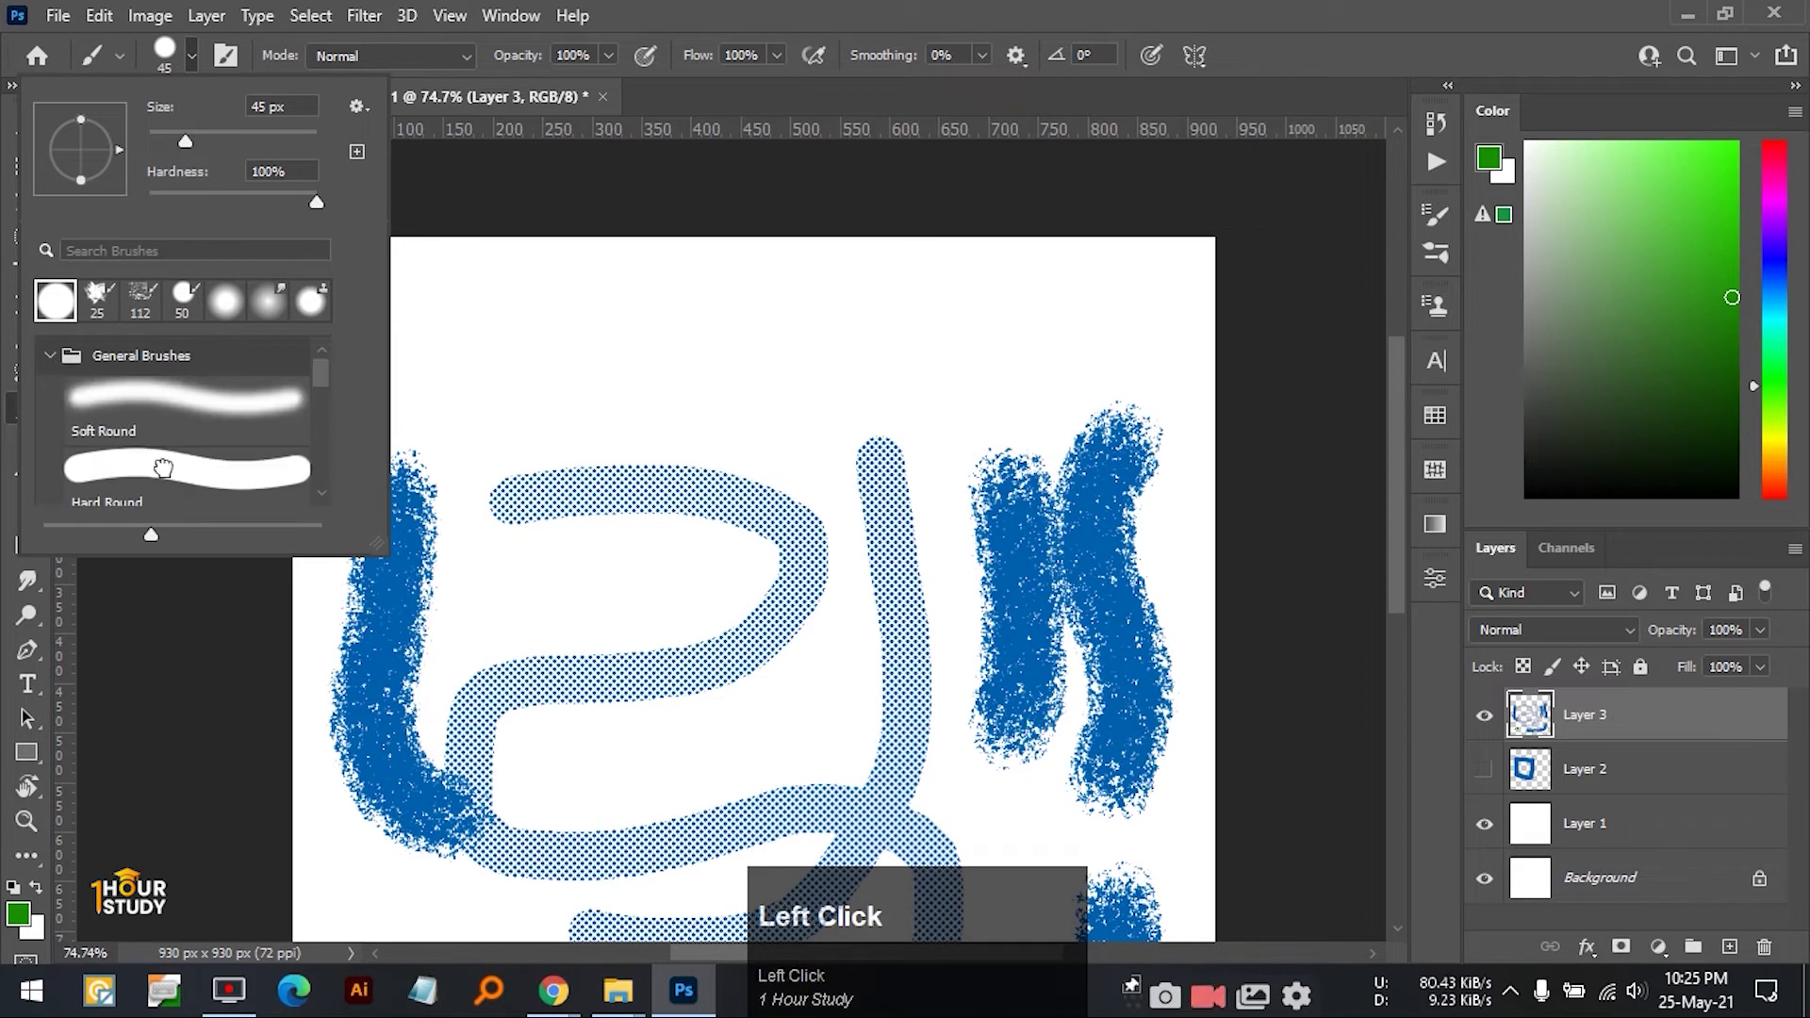
mouse_move(508, 303)
left_mouse_down()
mouse_move(465, 371)
mouse_move(608, 329)
left_mouse_up()
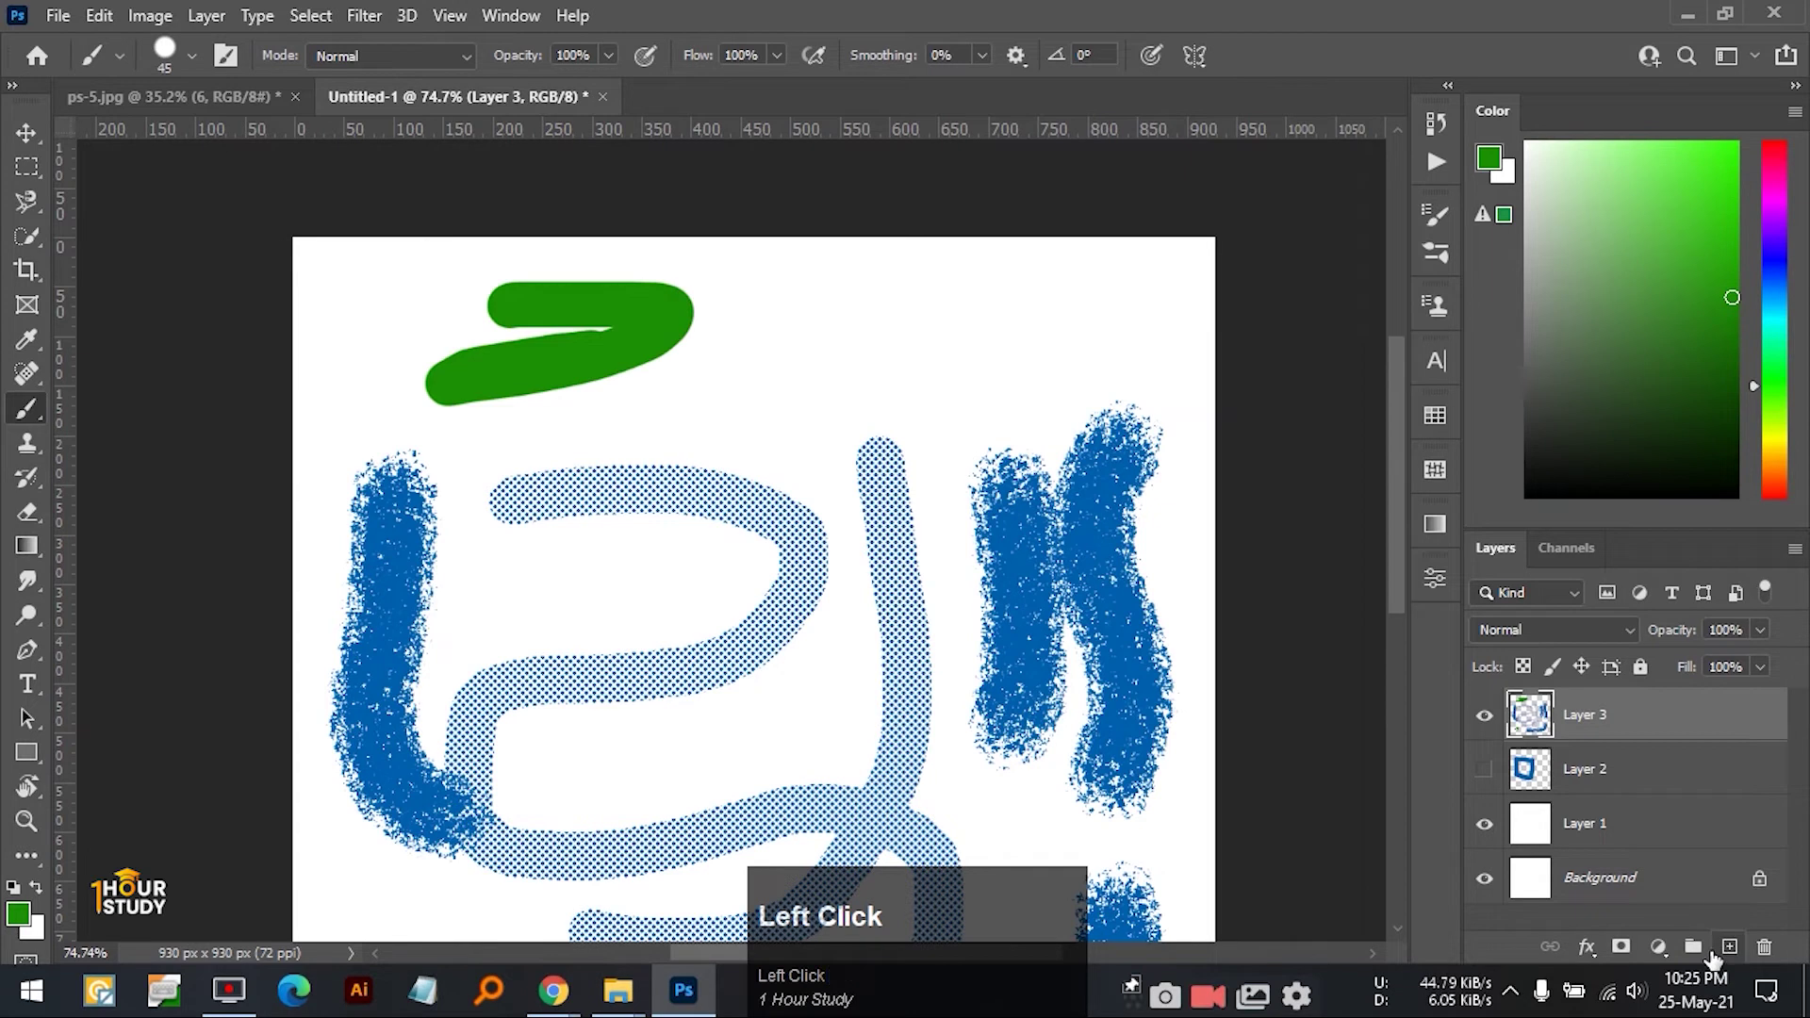
- Add a new layer above Layer 3 and hide Layer 3
left_click(1730, 947)
left_click(1484, 768)
key("space")
left_click_drag(1115, 647, 1083, 574)
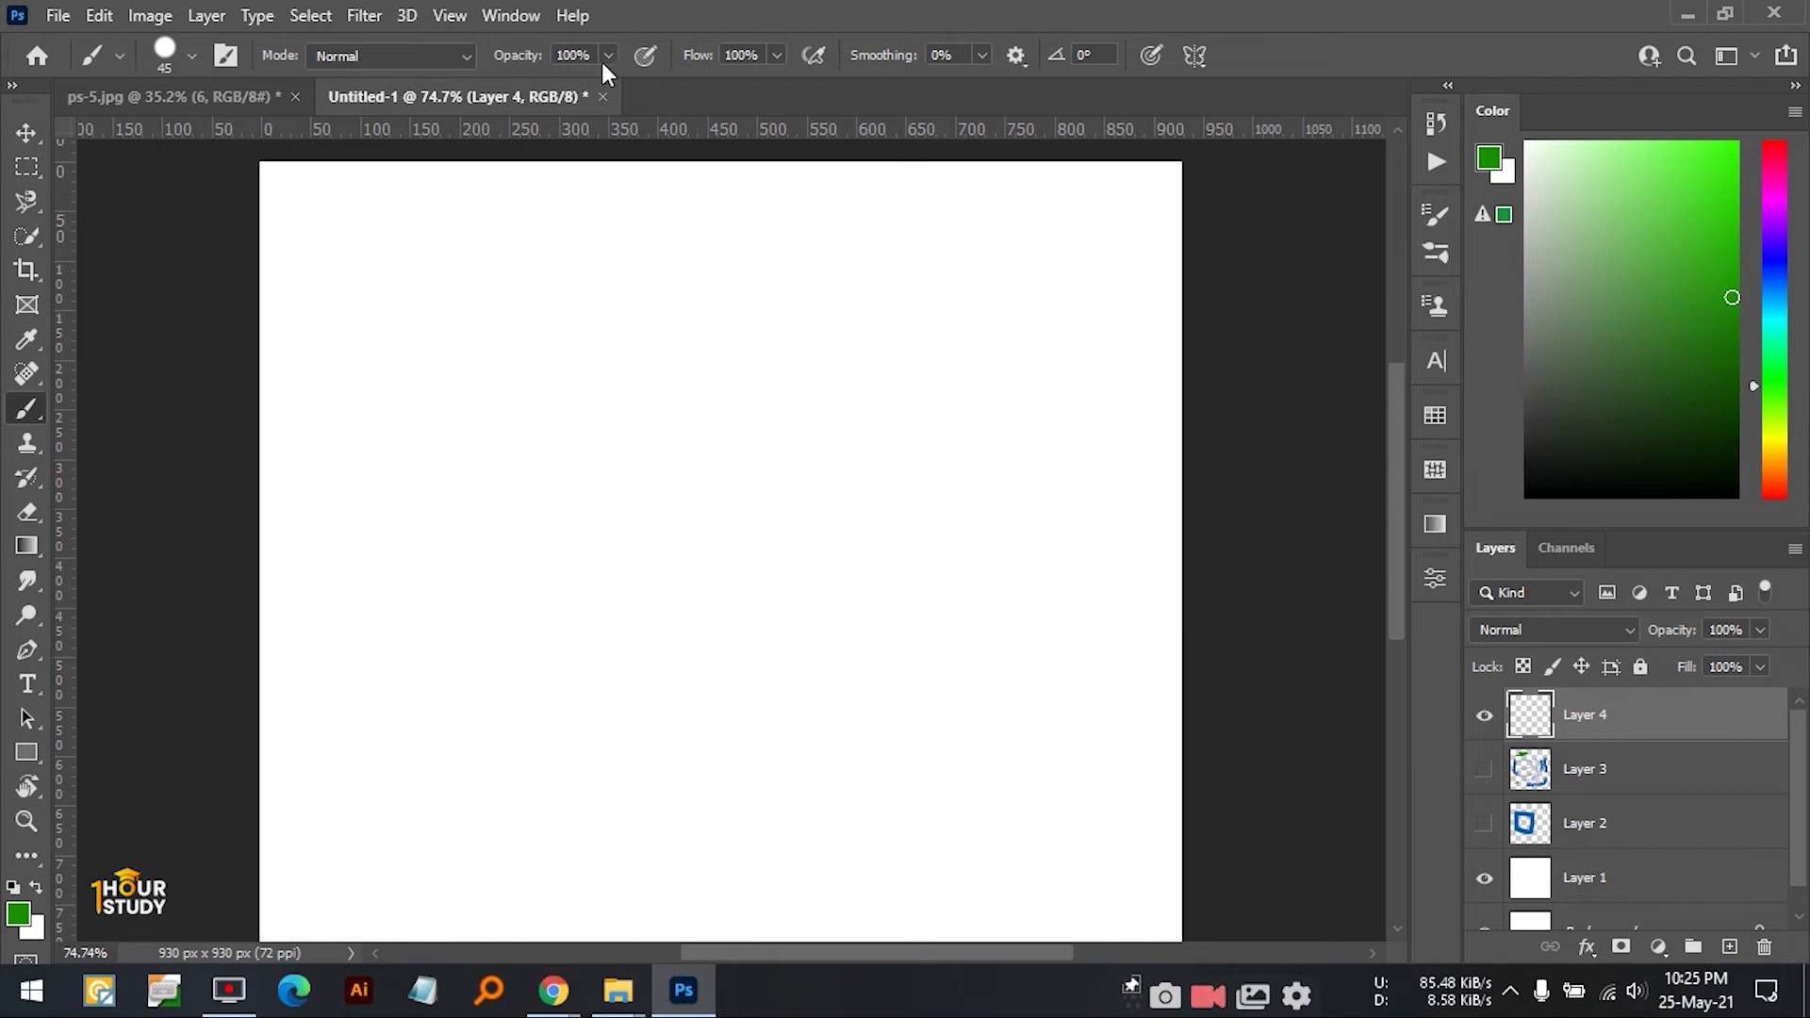
- Paint an angled green stroke at full opacity on Layer 4, and a second one below it with brush opacity set to 34%
mouse_move(403, 418)
left_mouse_down()
mouse_move(448, 388)
mouse_move(832, 331)
mouse_move(496, 588)
left_mouse_up()
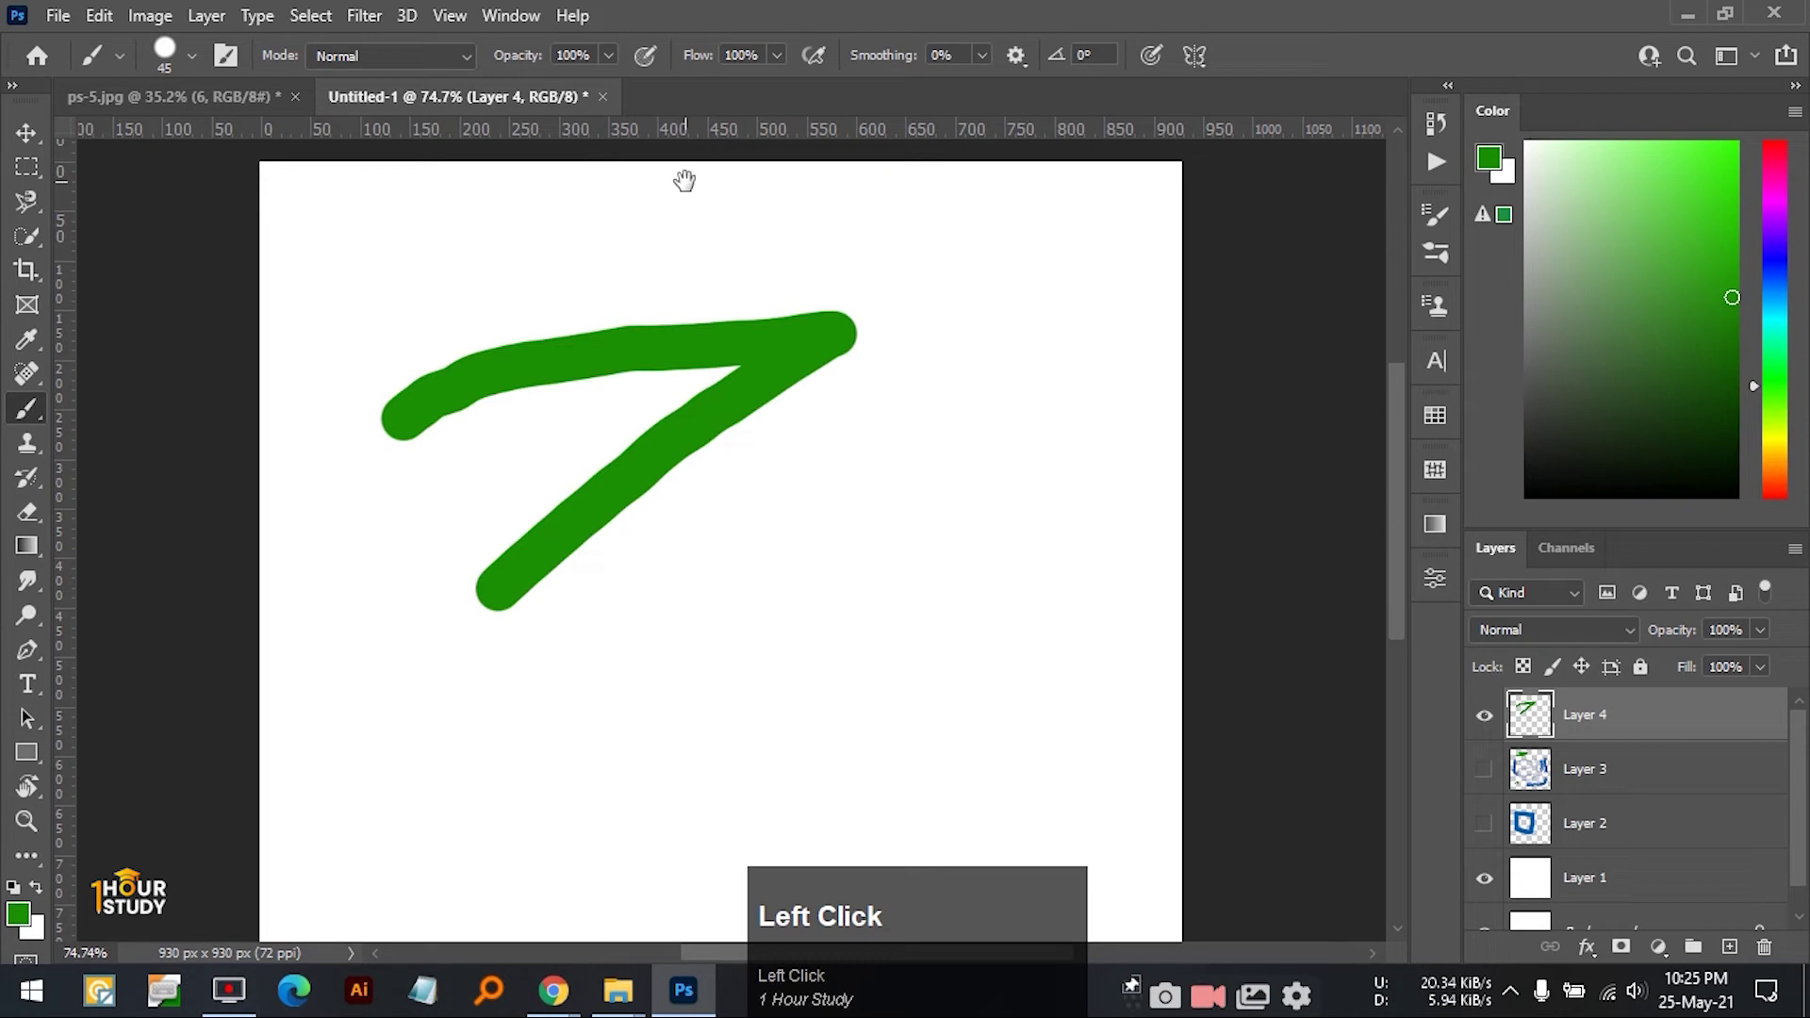
left_click_drag(684, 180, 636, 142)
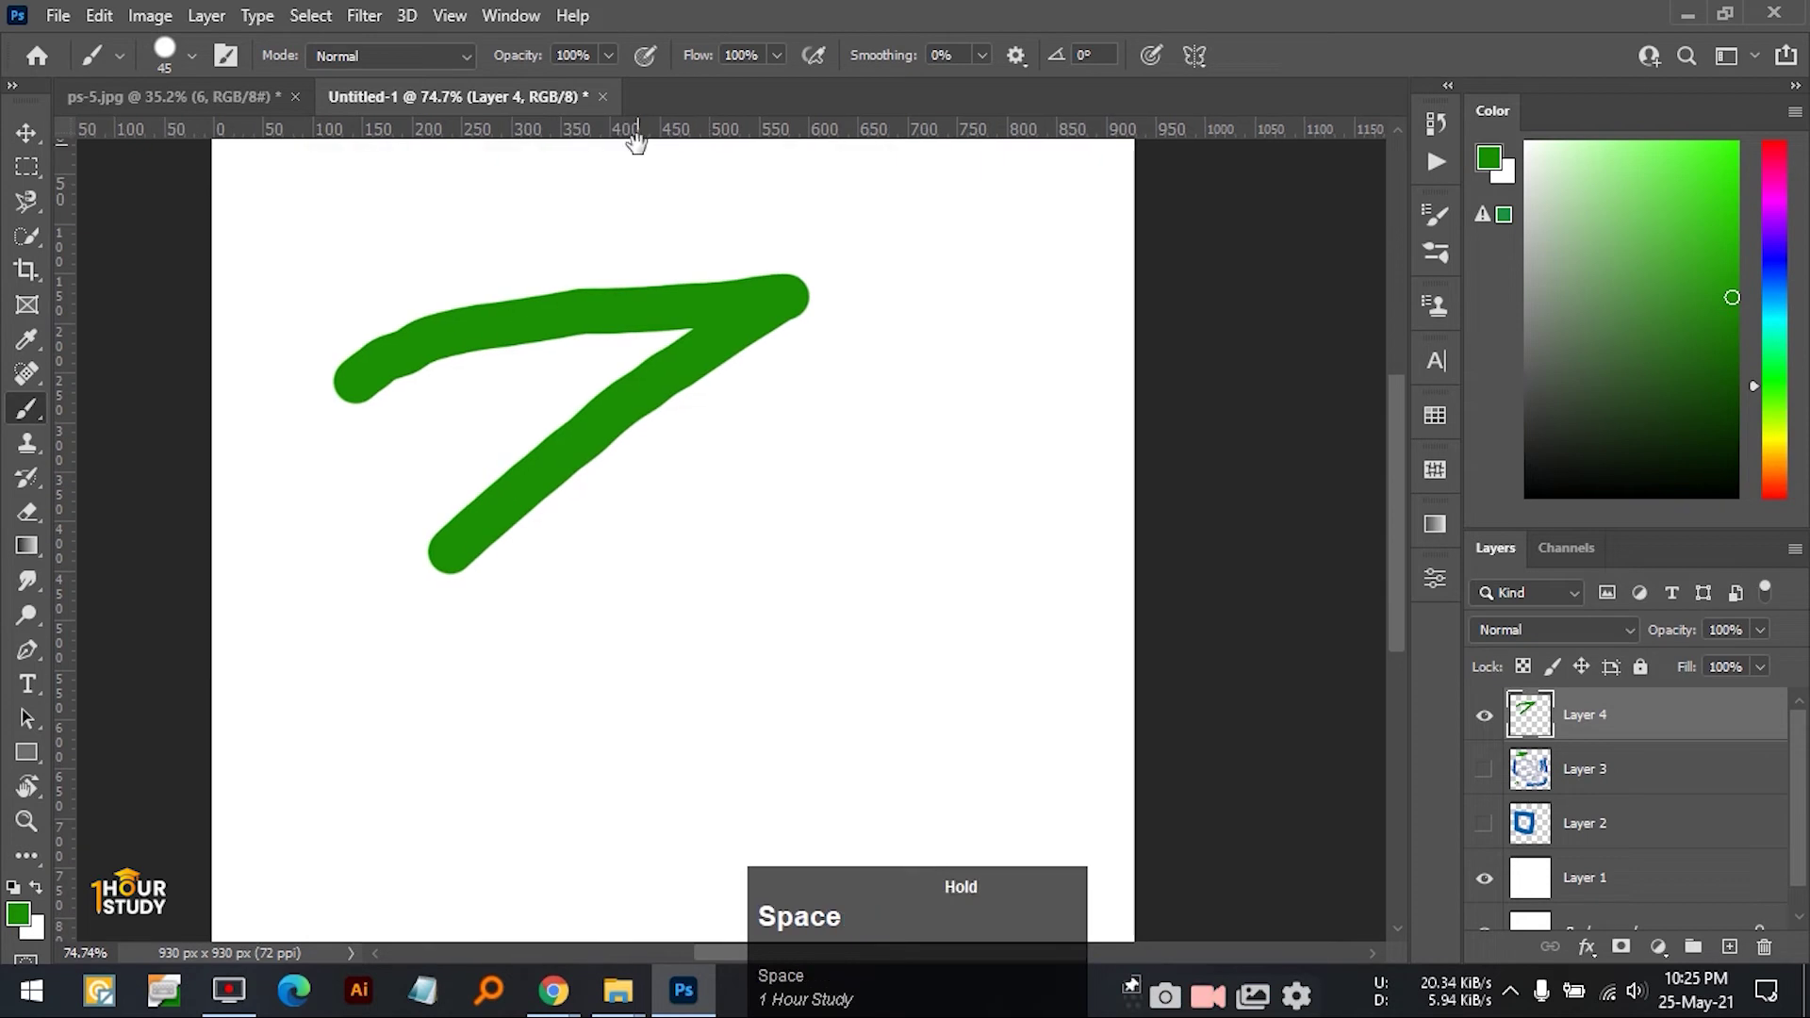
left_click(610, 55)
left_click_drag(535, 83, 527, 83)
mouse_move(494, 622)
left_mouse_down()
mouse_move(844, 383)
mouse_move(677, 722)
left_mouse_up()
left_click_drag(845, 495, 872, 300)
- Set the brush flow to 12% and paint several light green zigzags across the lower and right parts of the canvas
left_click(777, 55)
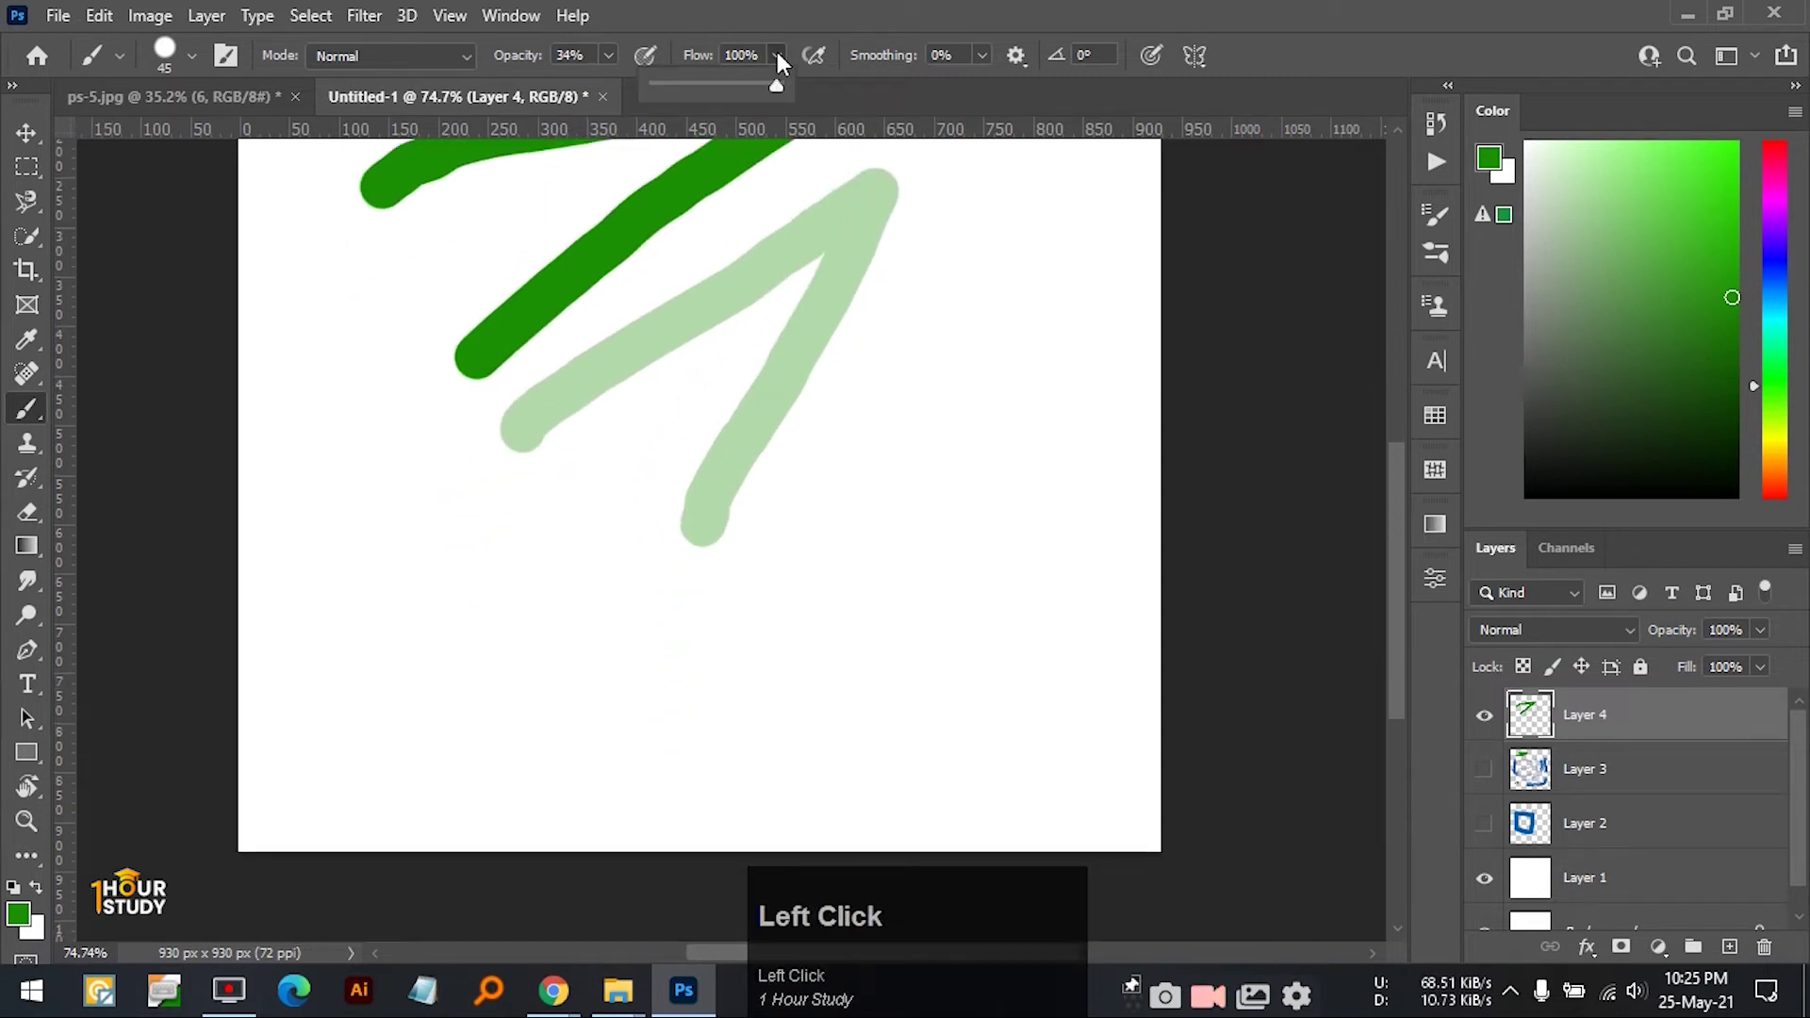
left_click_drag(694, 88, 666, 84)
mouse_move(757, 570)
left_mouse_down()
mouse_move(1005, 267)
mouse_move(861, 657)
mouse_move(867, 675)
mouse_move(944, 683)
mouse_move(926, 709)
mouse_move(998, 692)
mouse_move(870, 722)
left_mouse_up()
left_click_drag(775, 54, 1089, 422)
mouse_move(1022, 627)
left_mouse_down()
mouse_move(1134, 331)
mouse_move(1115, 646)
left_mouse_up()
left_click_drag(369, 734, 572, 807)
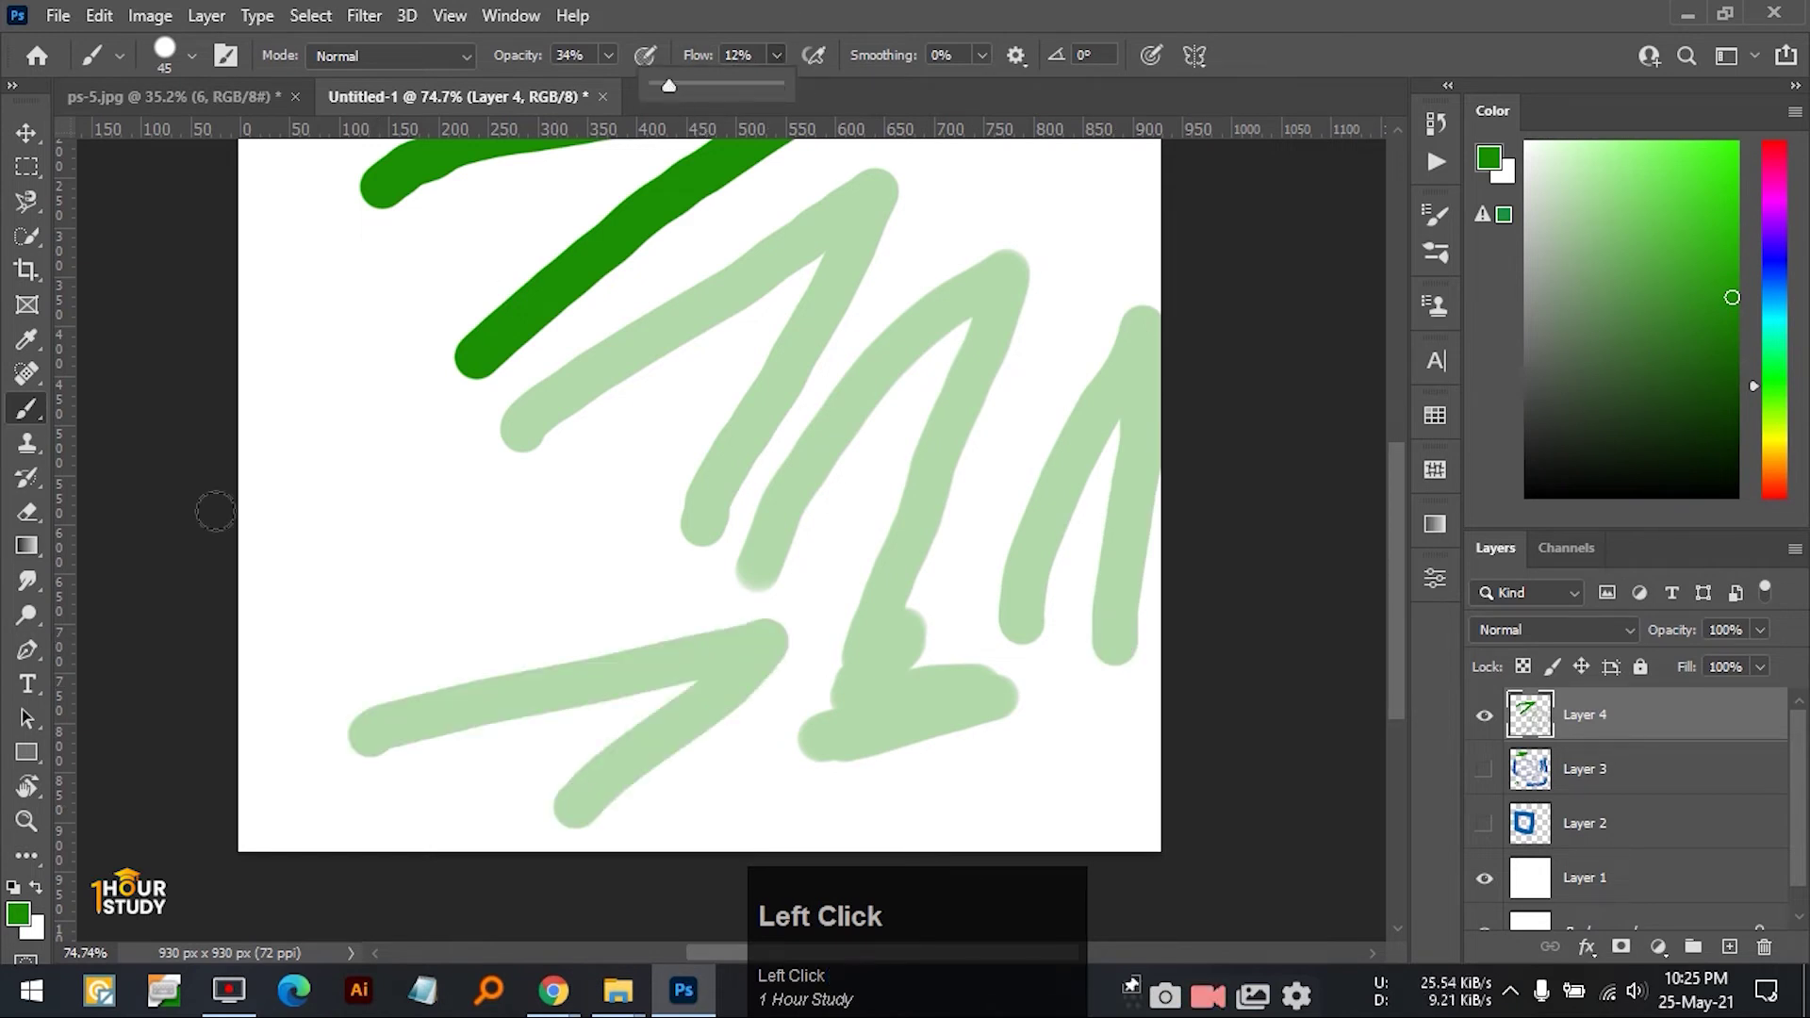
- Paint a soft green zigzag near the canvas's left edge and build up color with overlapping strokes on both of its arms
mouse_move(268, 564)
left_mouse_down()
mouse_move(611, 480)
mouse_move(351, 650)
left_mouse_up()
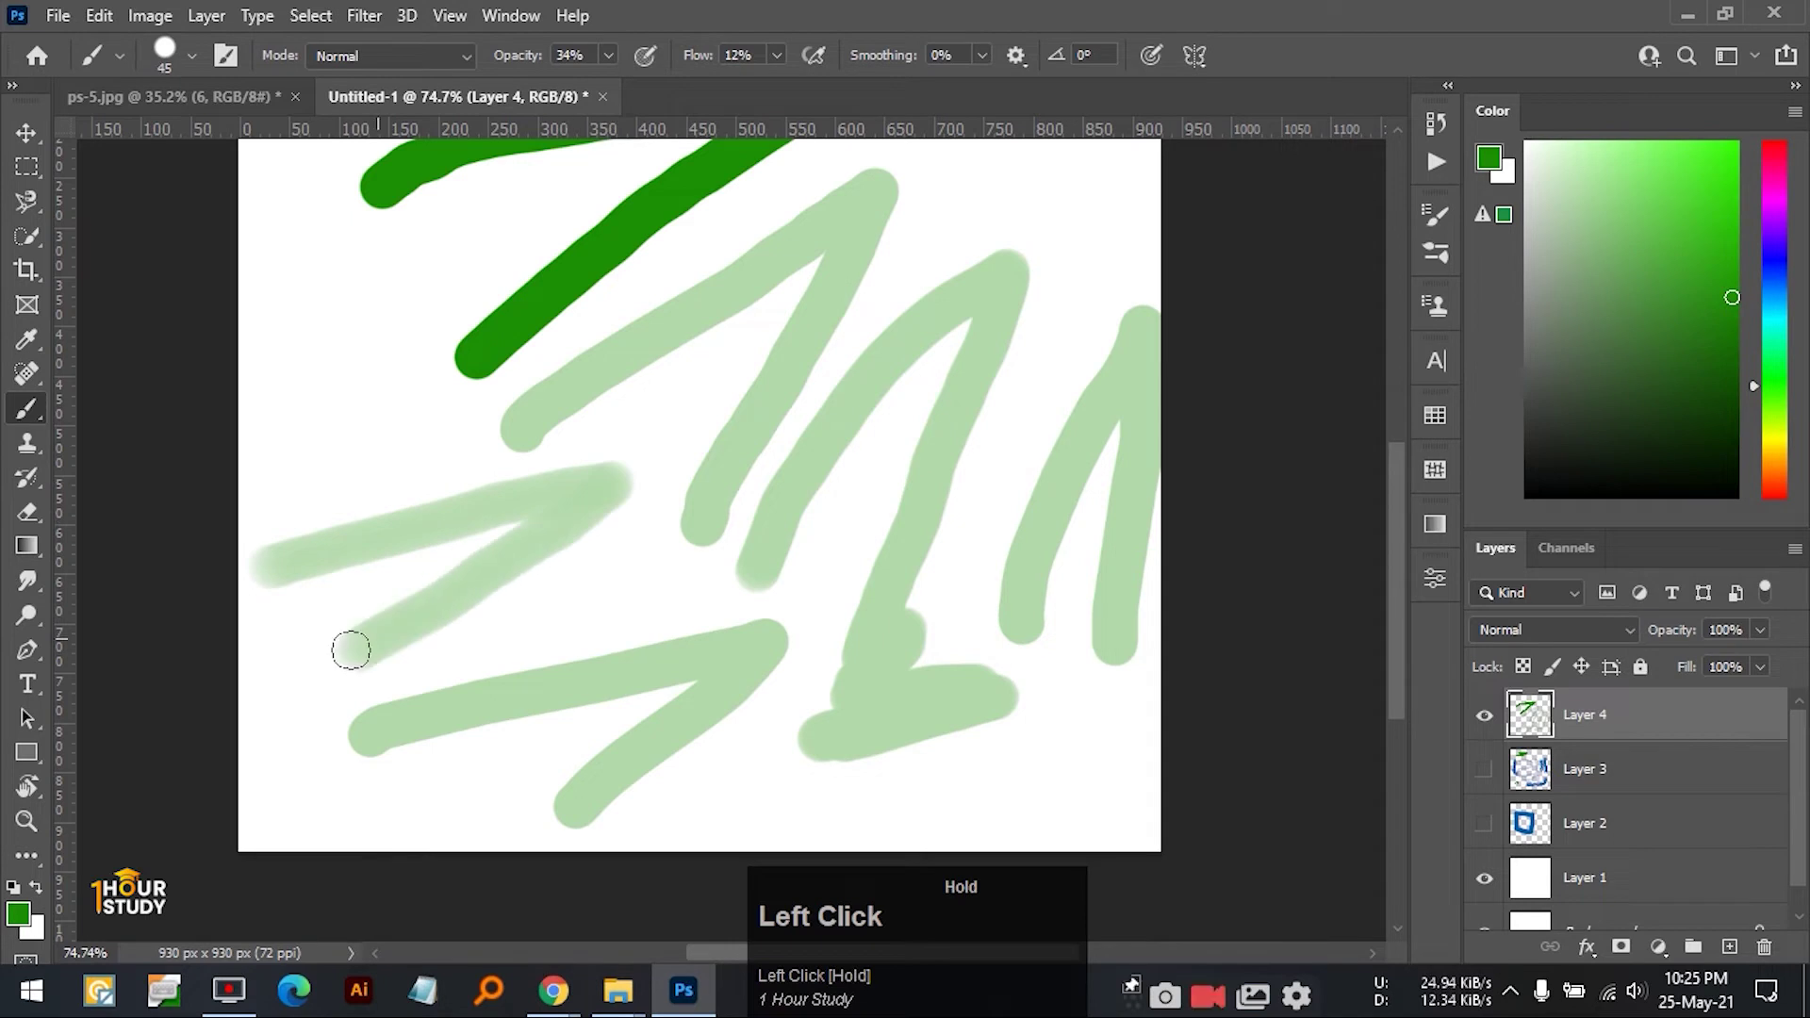
left_click(467, 686, "ctrl")
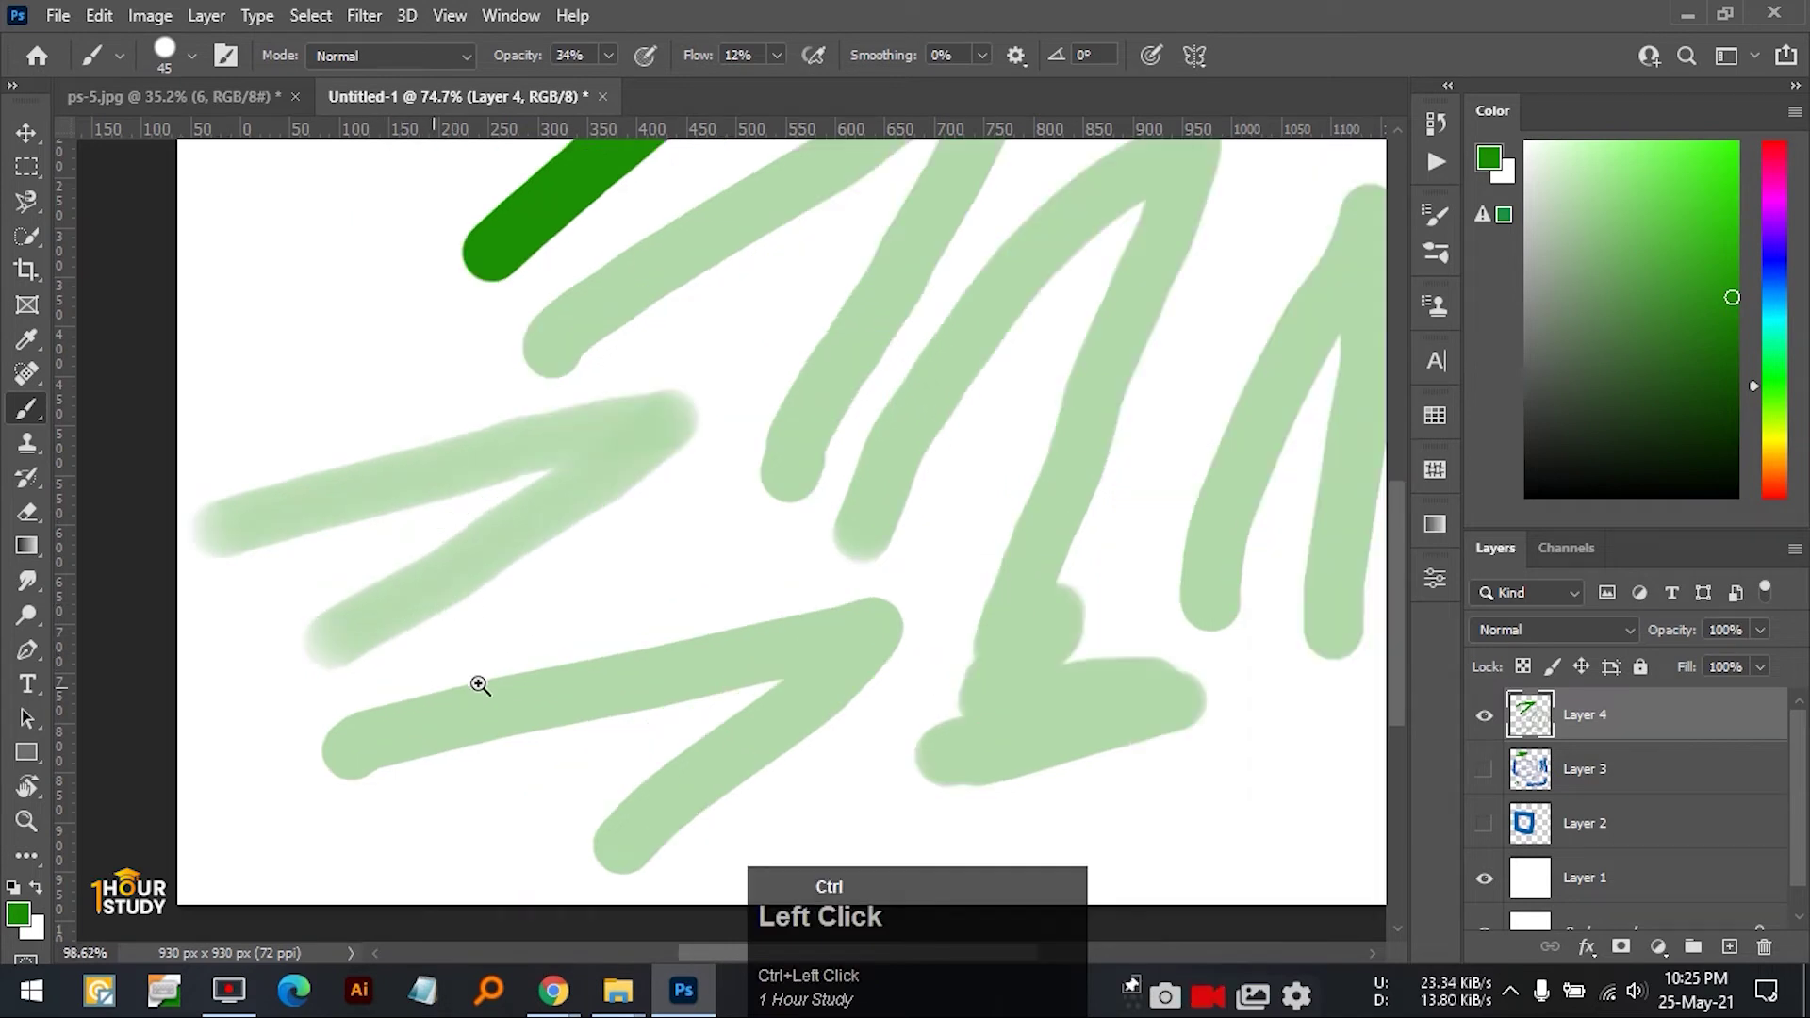
mouse_move(330, 625)
left_mouse_down()
mouse_move(565, 500)
mouse_move(640, 402)
left_mouse_up()
left_click_drag(335, 494, 490, 450)
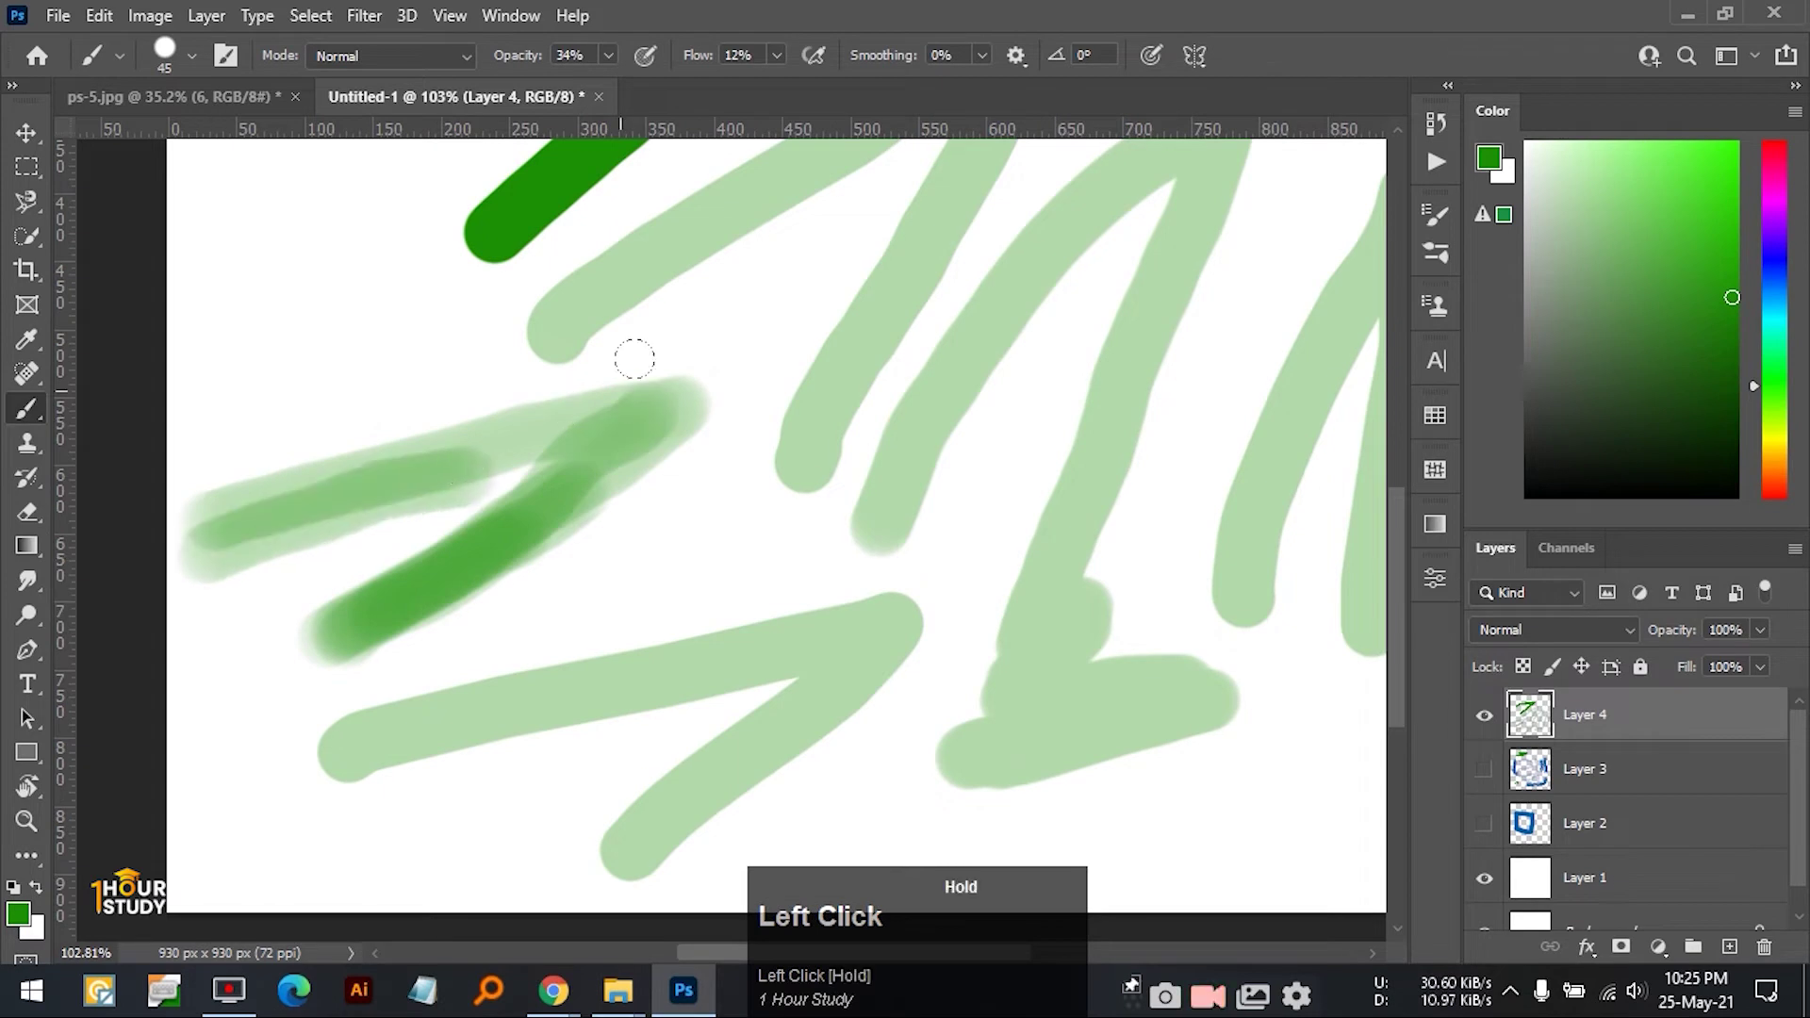
left_click_drag(634, 355, 591, 372)
- Set the brush smoothing to 100% and paint a short light stroke above the zigzag near the left edge
left_click(982, 53)
left_click_drag(974, 83, 1127, 82)
scroll(634, 408, "up", 5)
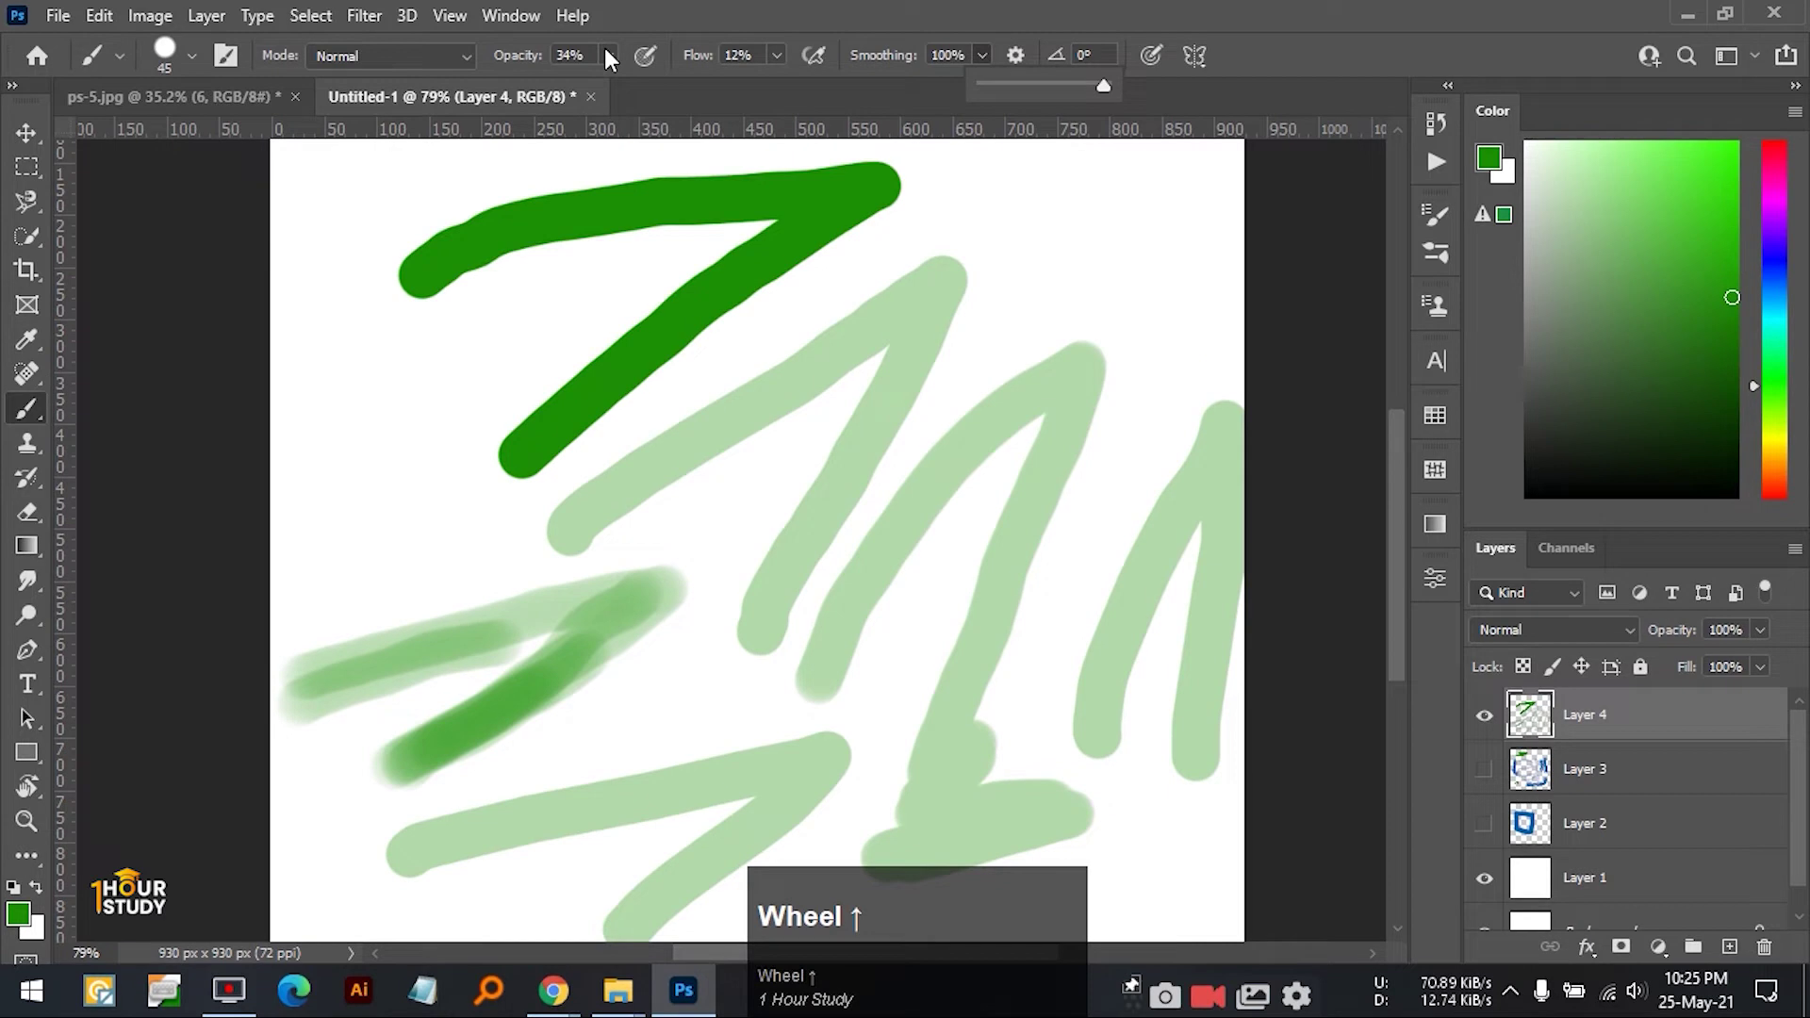
left_click_drag(319, 596, 497, 512)
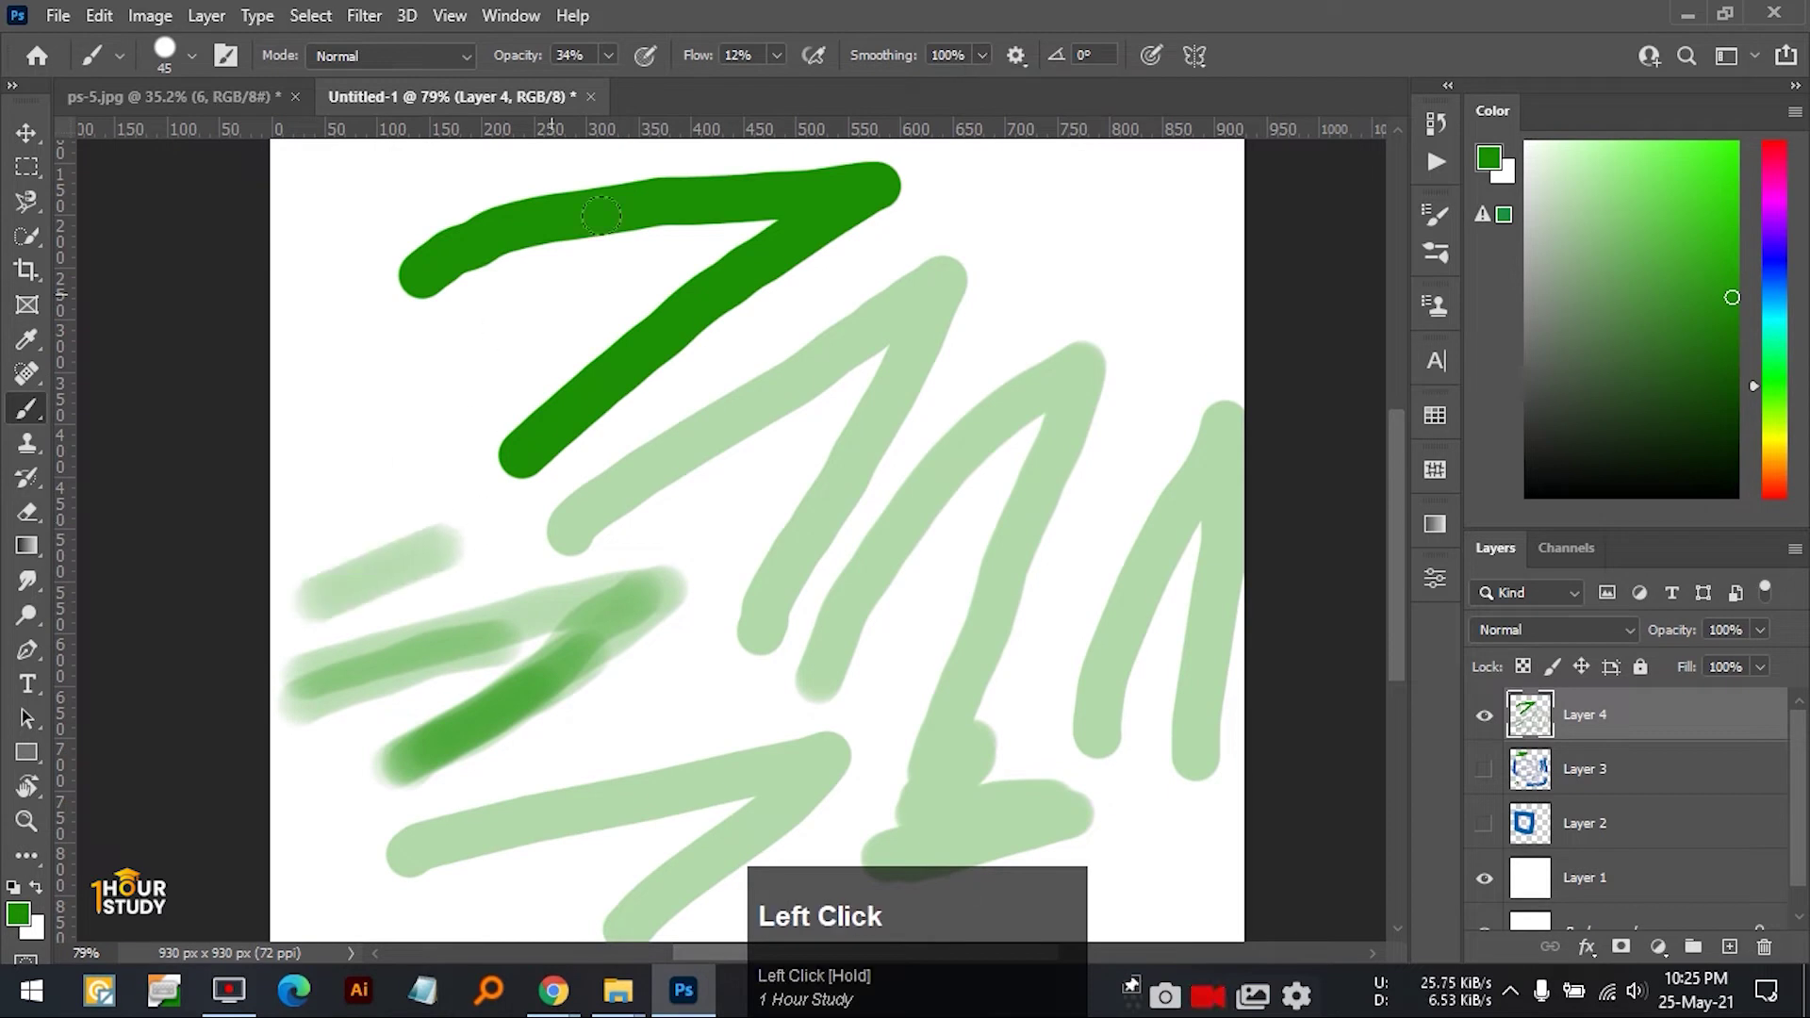
- Set the brush opacity to 100% and paint green strokes in the upper-left area and near the lower-right corner of the canvas
left_click_drag(608, 54, 856, 88)
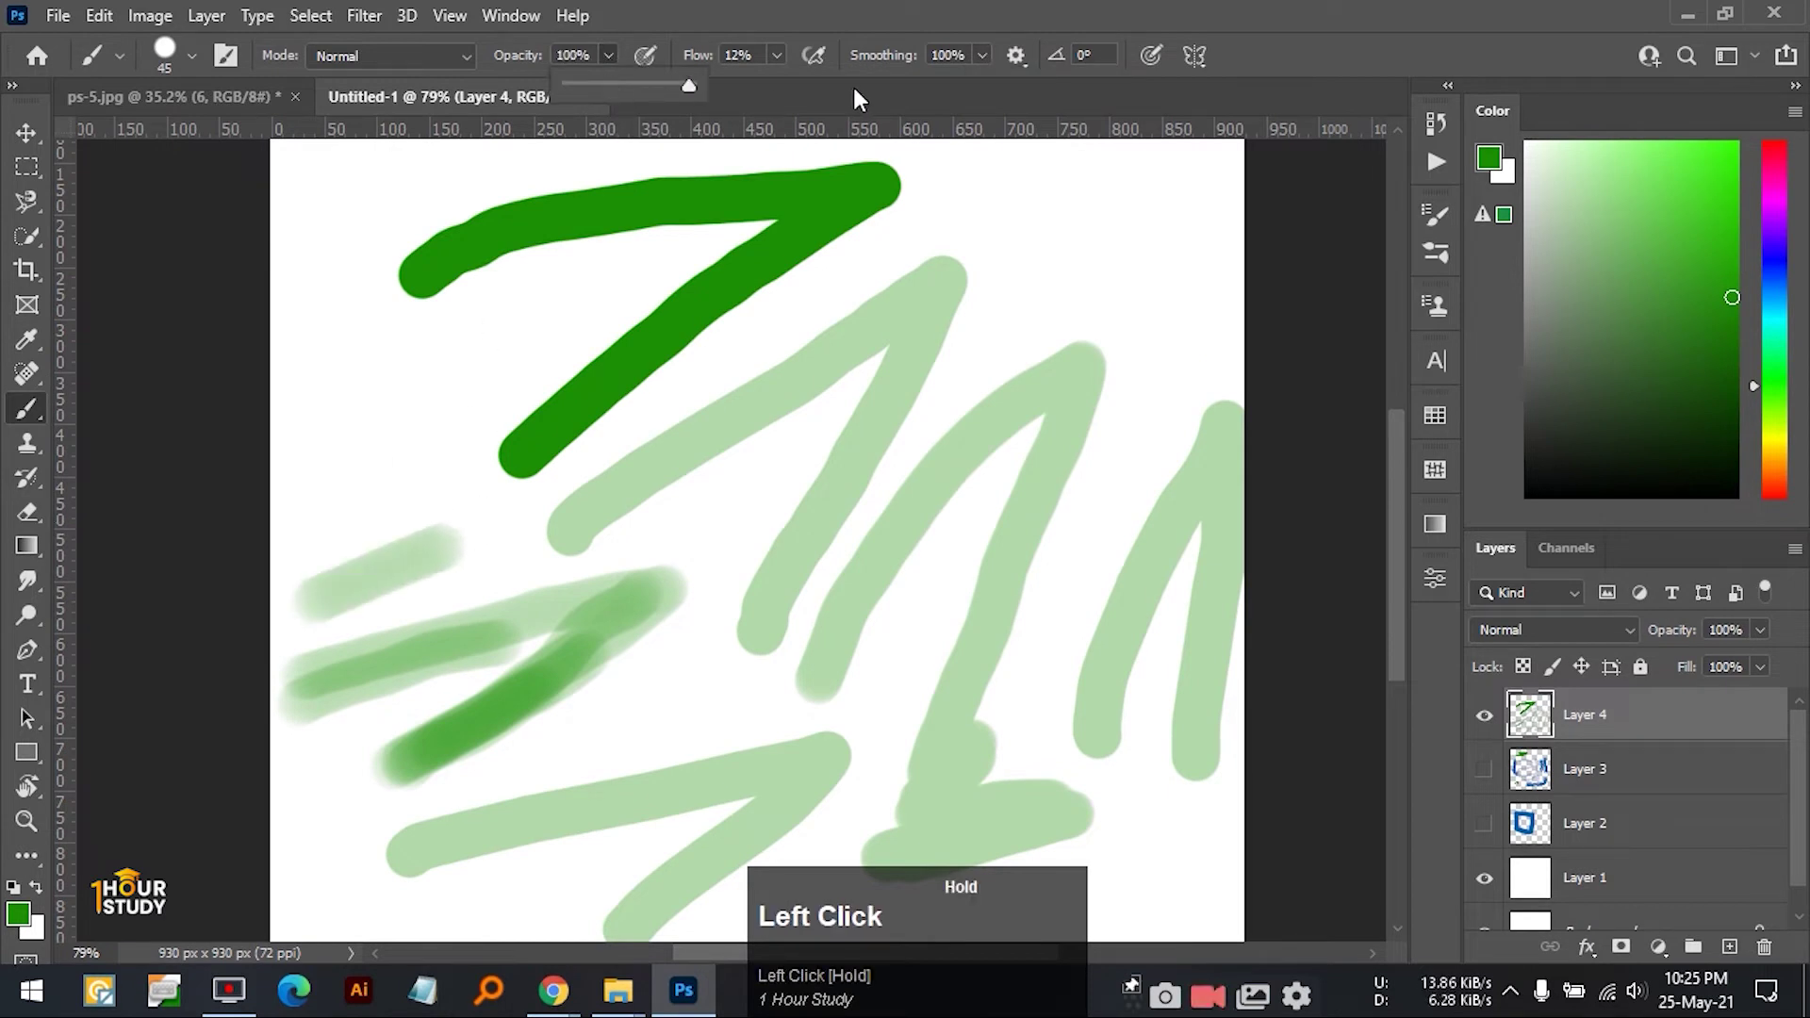
mouse_move(311, 432)
left_mouse_down()
mouse_move(823, 235)
mouse_move(1149, 192)
mouse_move(1153, 222)
mouse_move(1152, 188)
mouse_move(1140, 412)
left_mouse_up()
key("space")
left_click_drag(1076, 648, 954, 248)
left_click(935, 491)
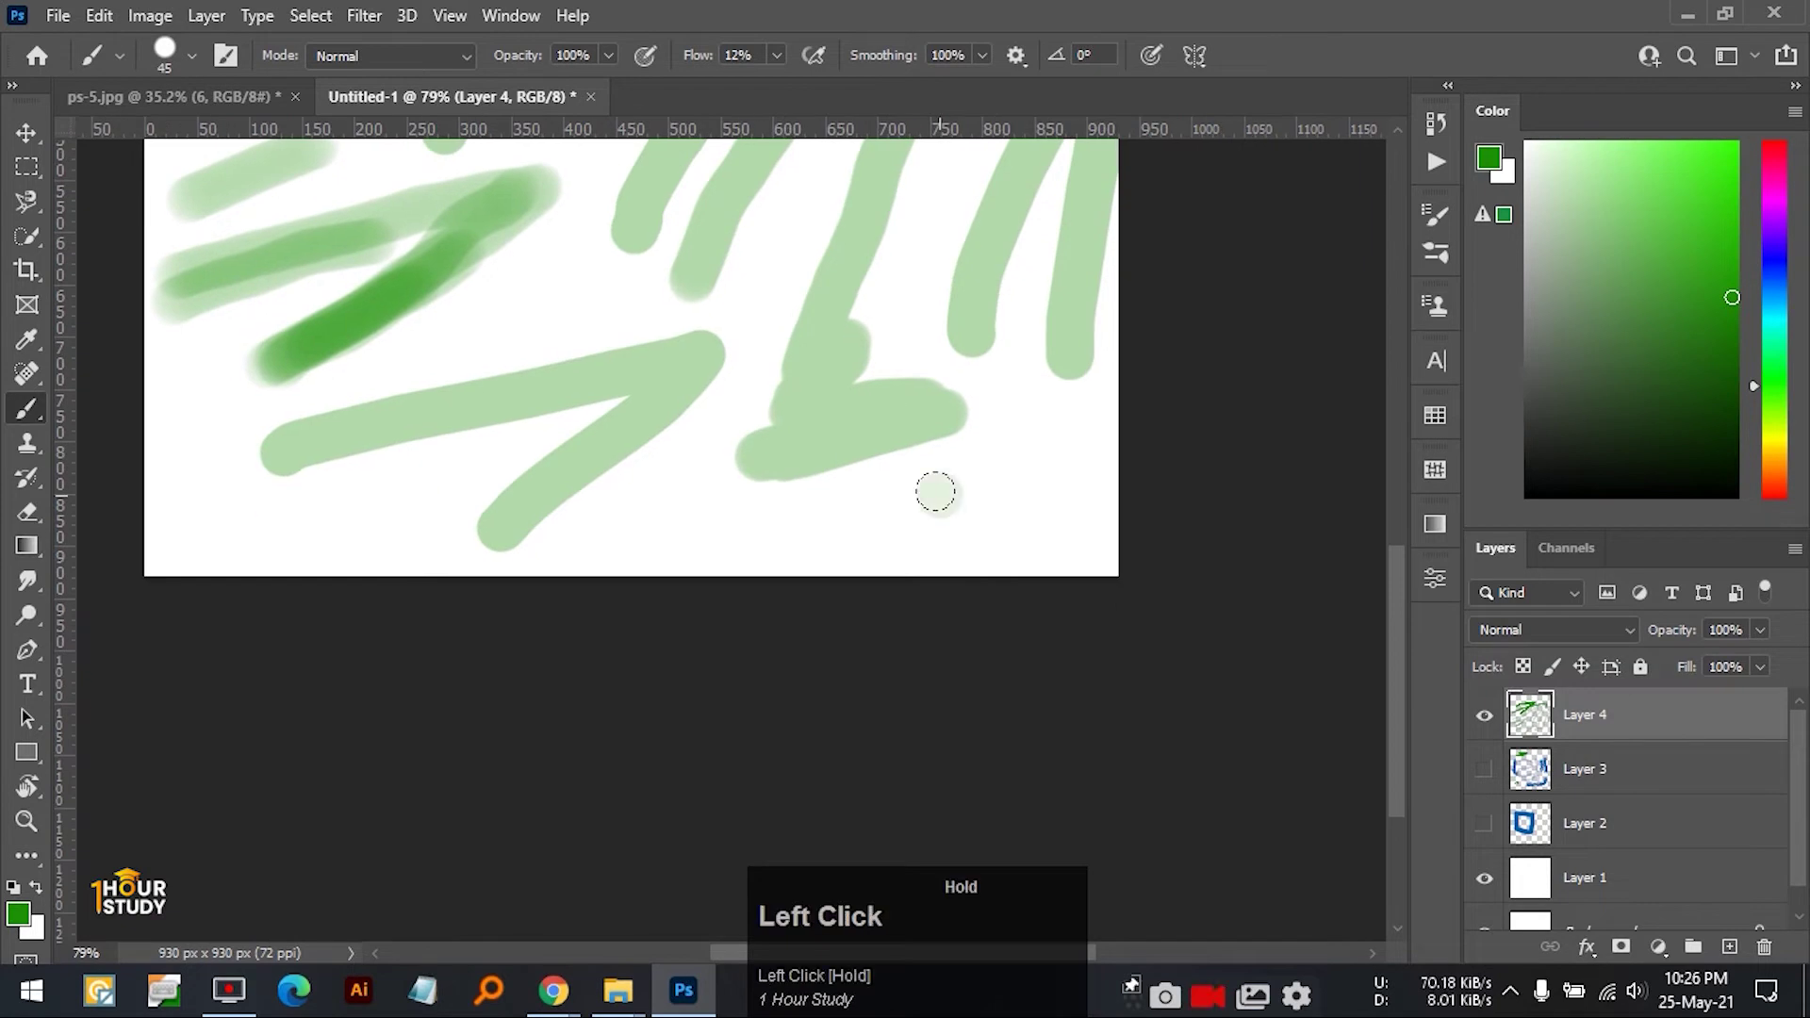
mouse_move(962, 494)
left_mouse_down()
mouse_move(1050, 494)
mouse_move(968, 545)
mouse_move(590, 546)
left_mouse_up()
- Set the brush flow to 100% and paint short solid strokes and a loop in the lower-left part of the canvas
scroll(731, 436, "up", 5)
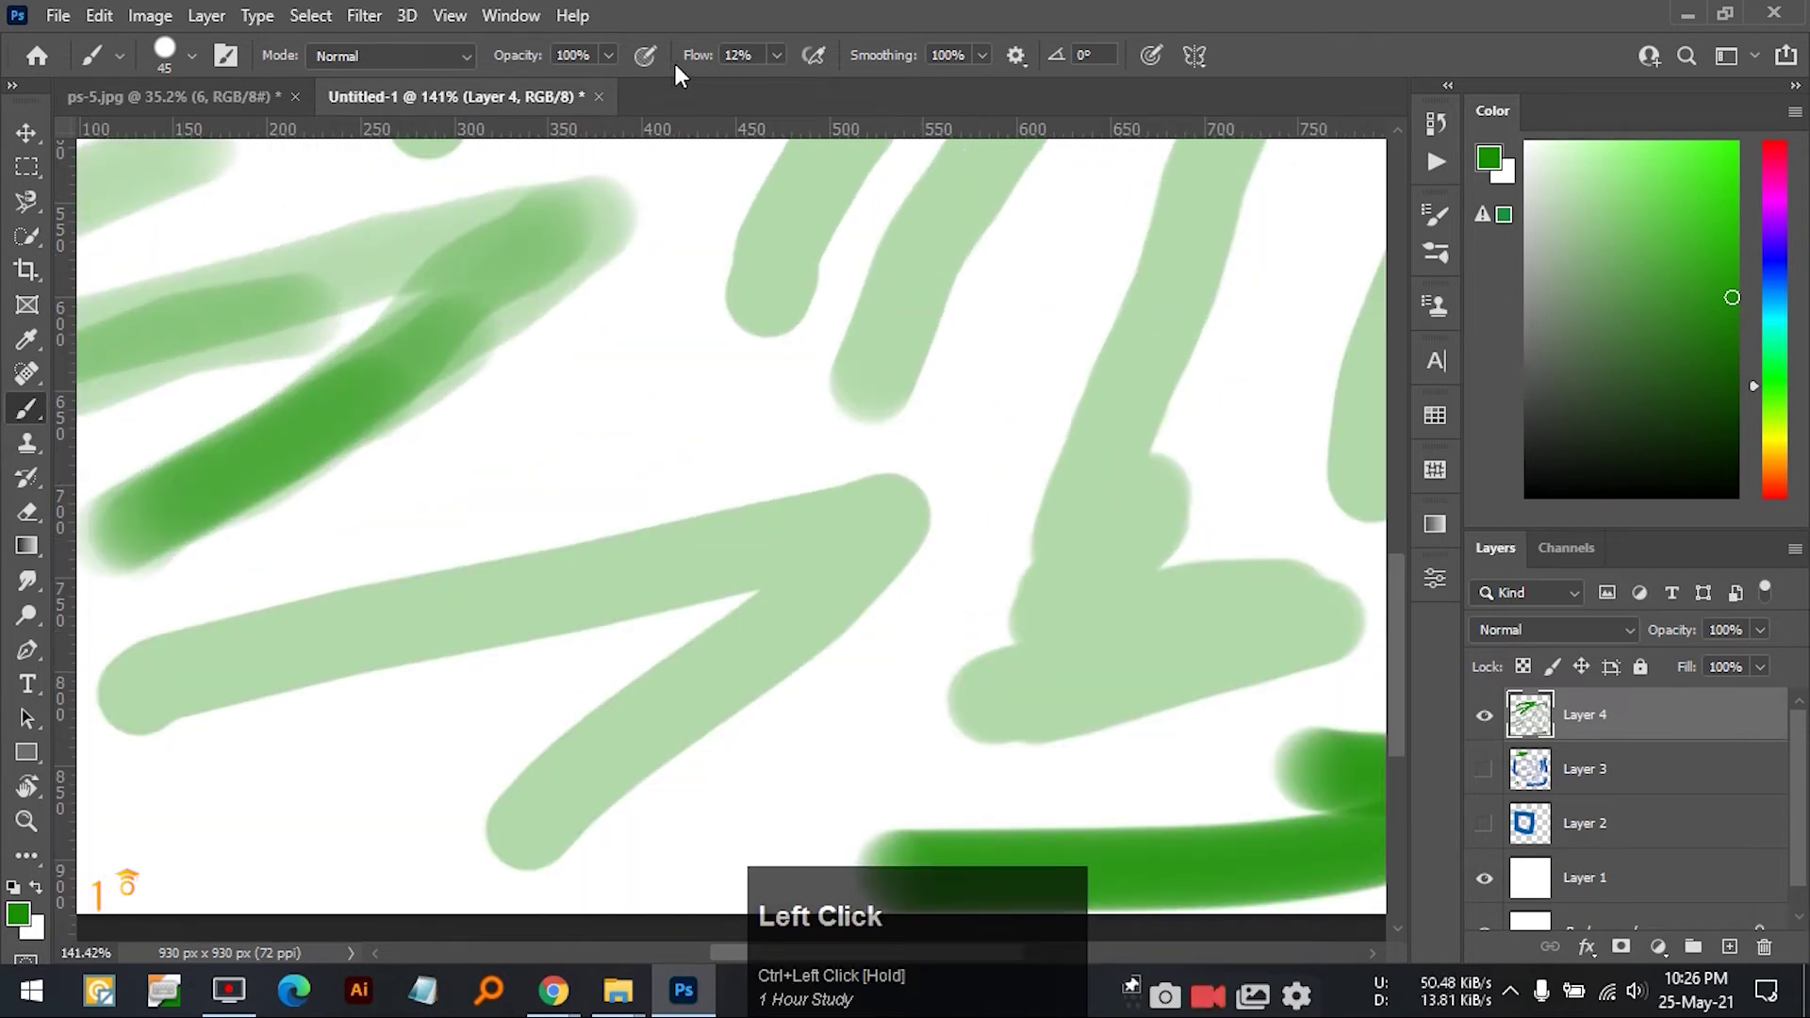
left_click(777, 54)
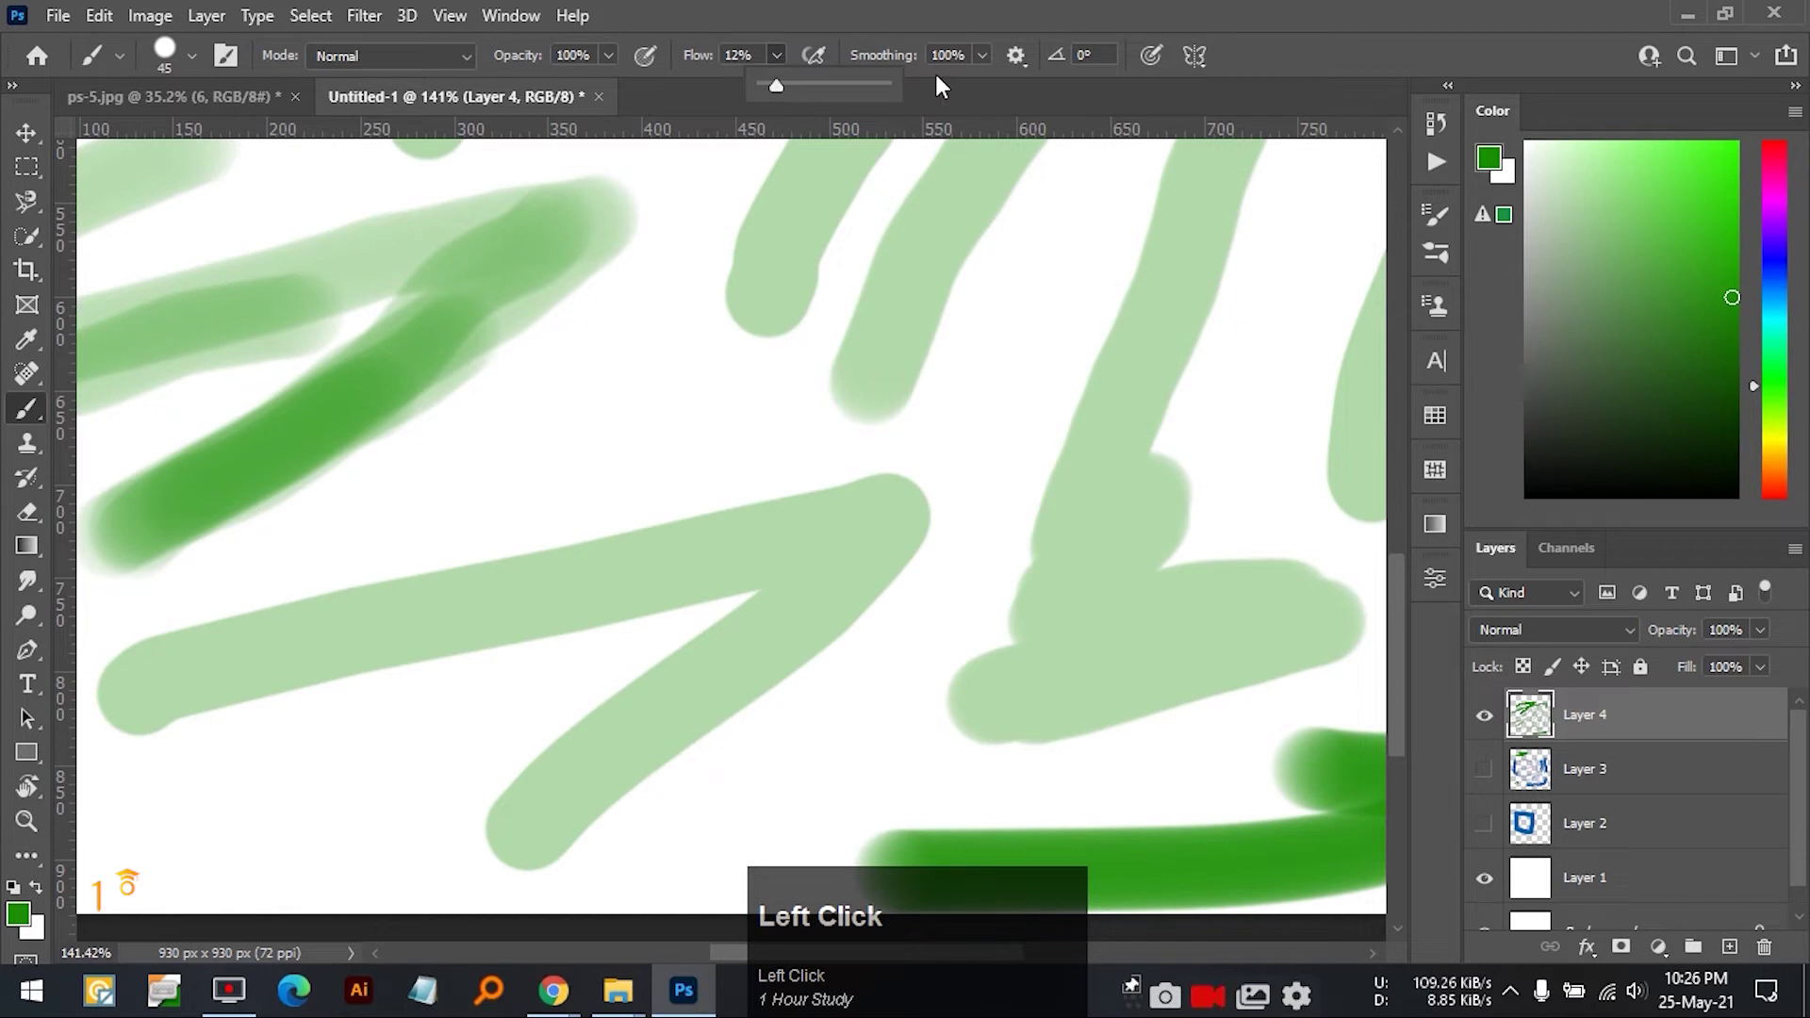
left_click_drag(811, 92, 967, 85)
left_click_drag(467, 440, 735, 368)
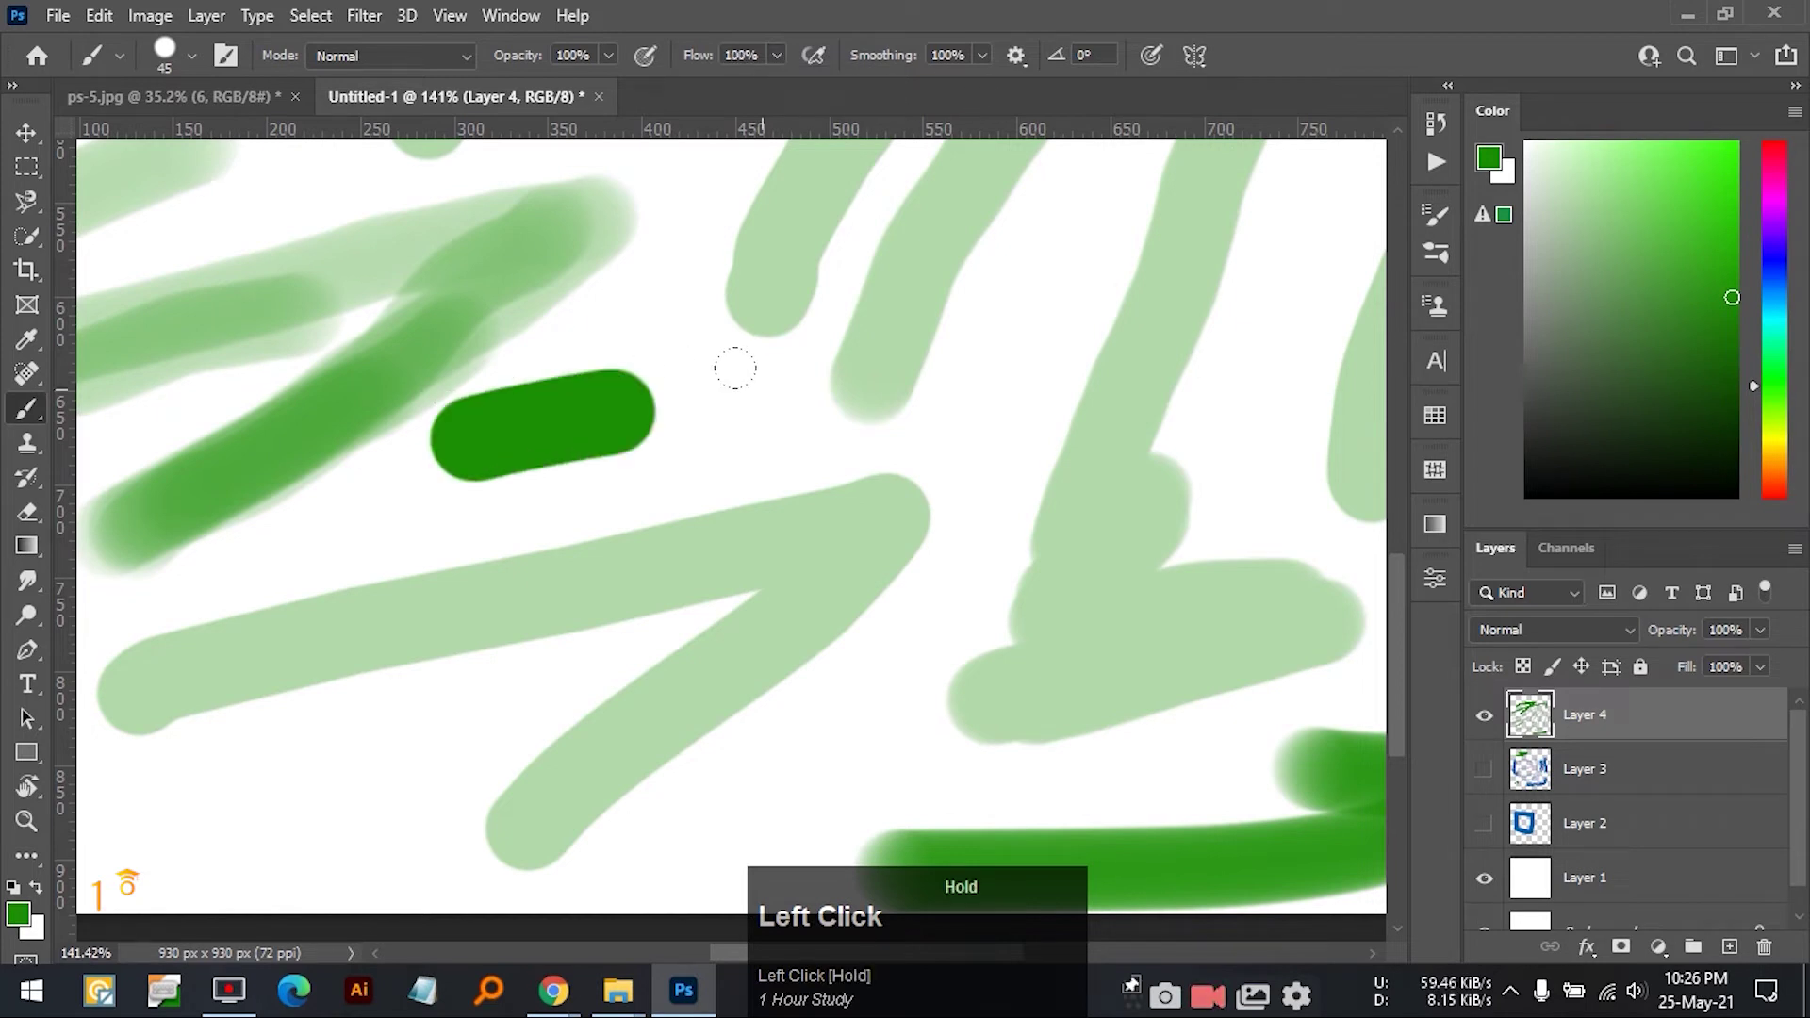
mouse_move(624, 406)
left_mouse_down()
mouse_move(697, 415)
mouse_move(694, 485)
left_mouse_up()
mouse_move(638, 543)
left_mouse_down()
mouse_move(730, 485)
mouse_move(606, 483)
mouse_move(580, 504)
mouse_move(593, 589)
mouse_move(677, 570)
left_mouse_up()
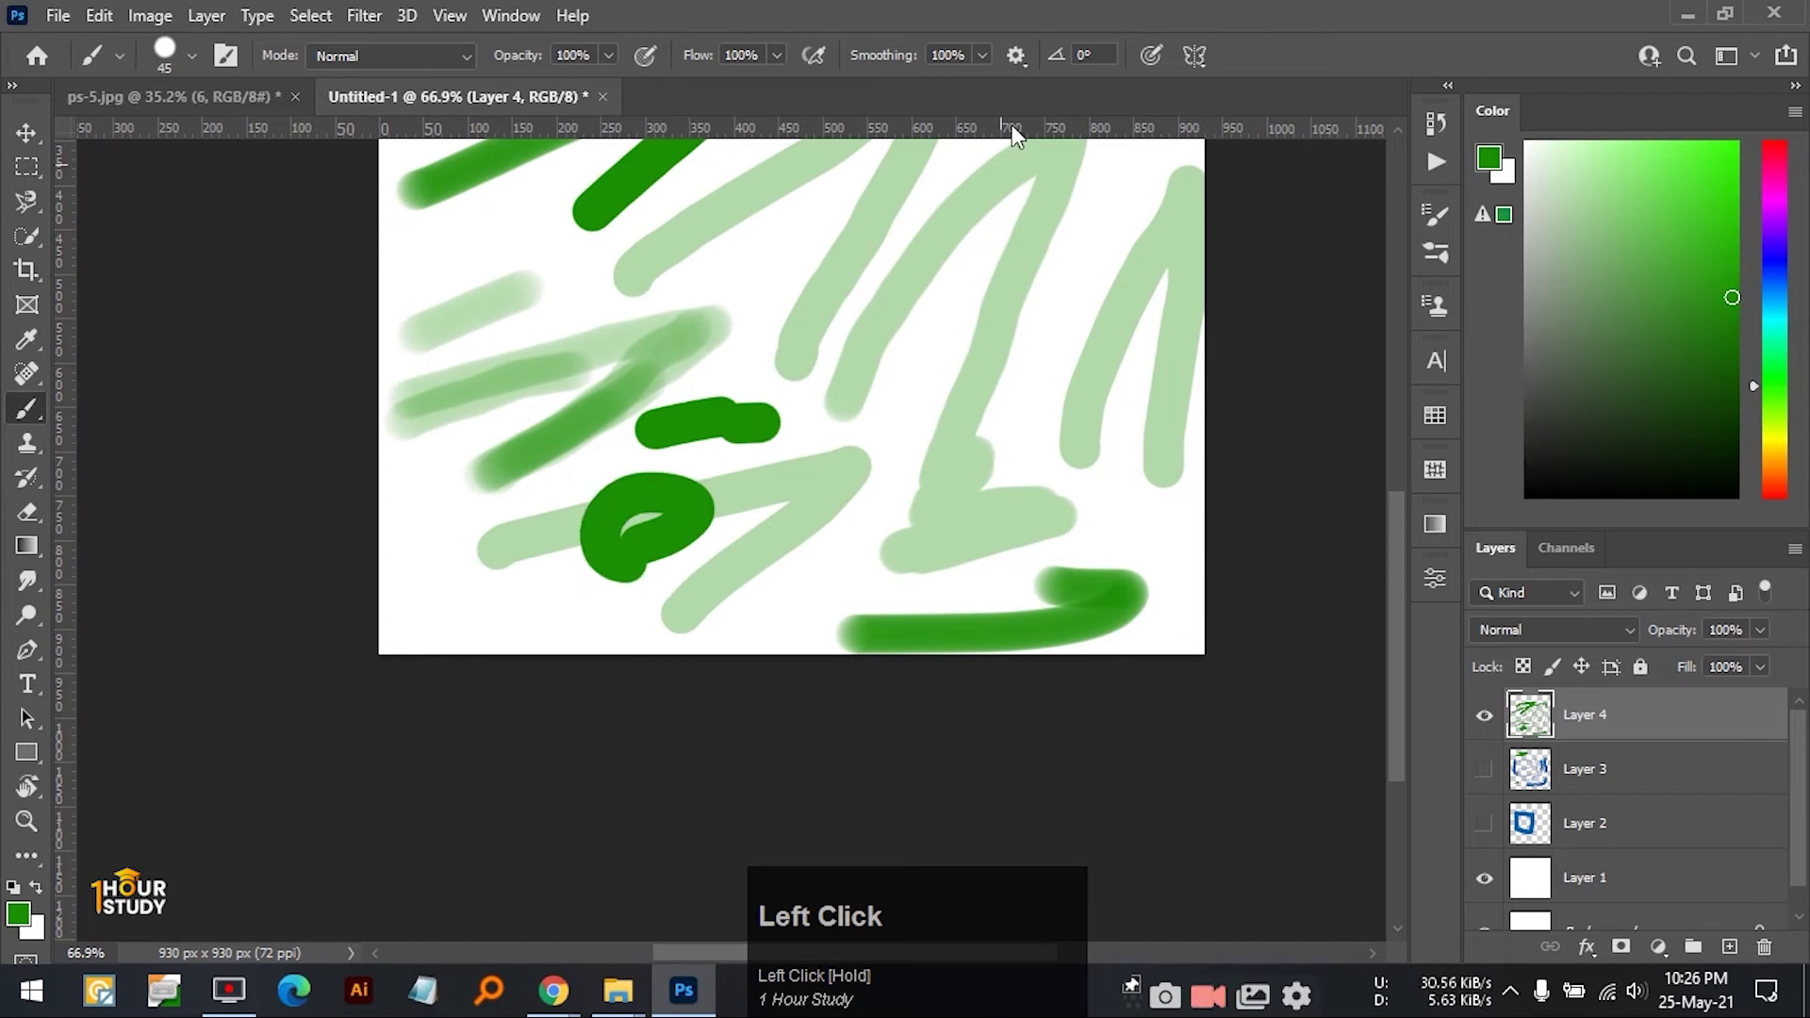
- Paint a short solid green stroke near the canvas's right edge, try a different brush angle, and reset the angle to 0°
scroll(1102, 60, "up", 4)
mouse_move(1049, 312)
left_mouse_down()
mouse_move(1113, 244)
mouse_move(1127, 343)
left_mouse_up()
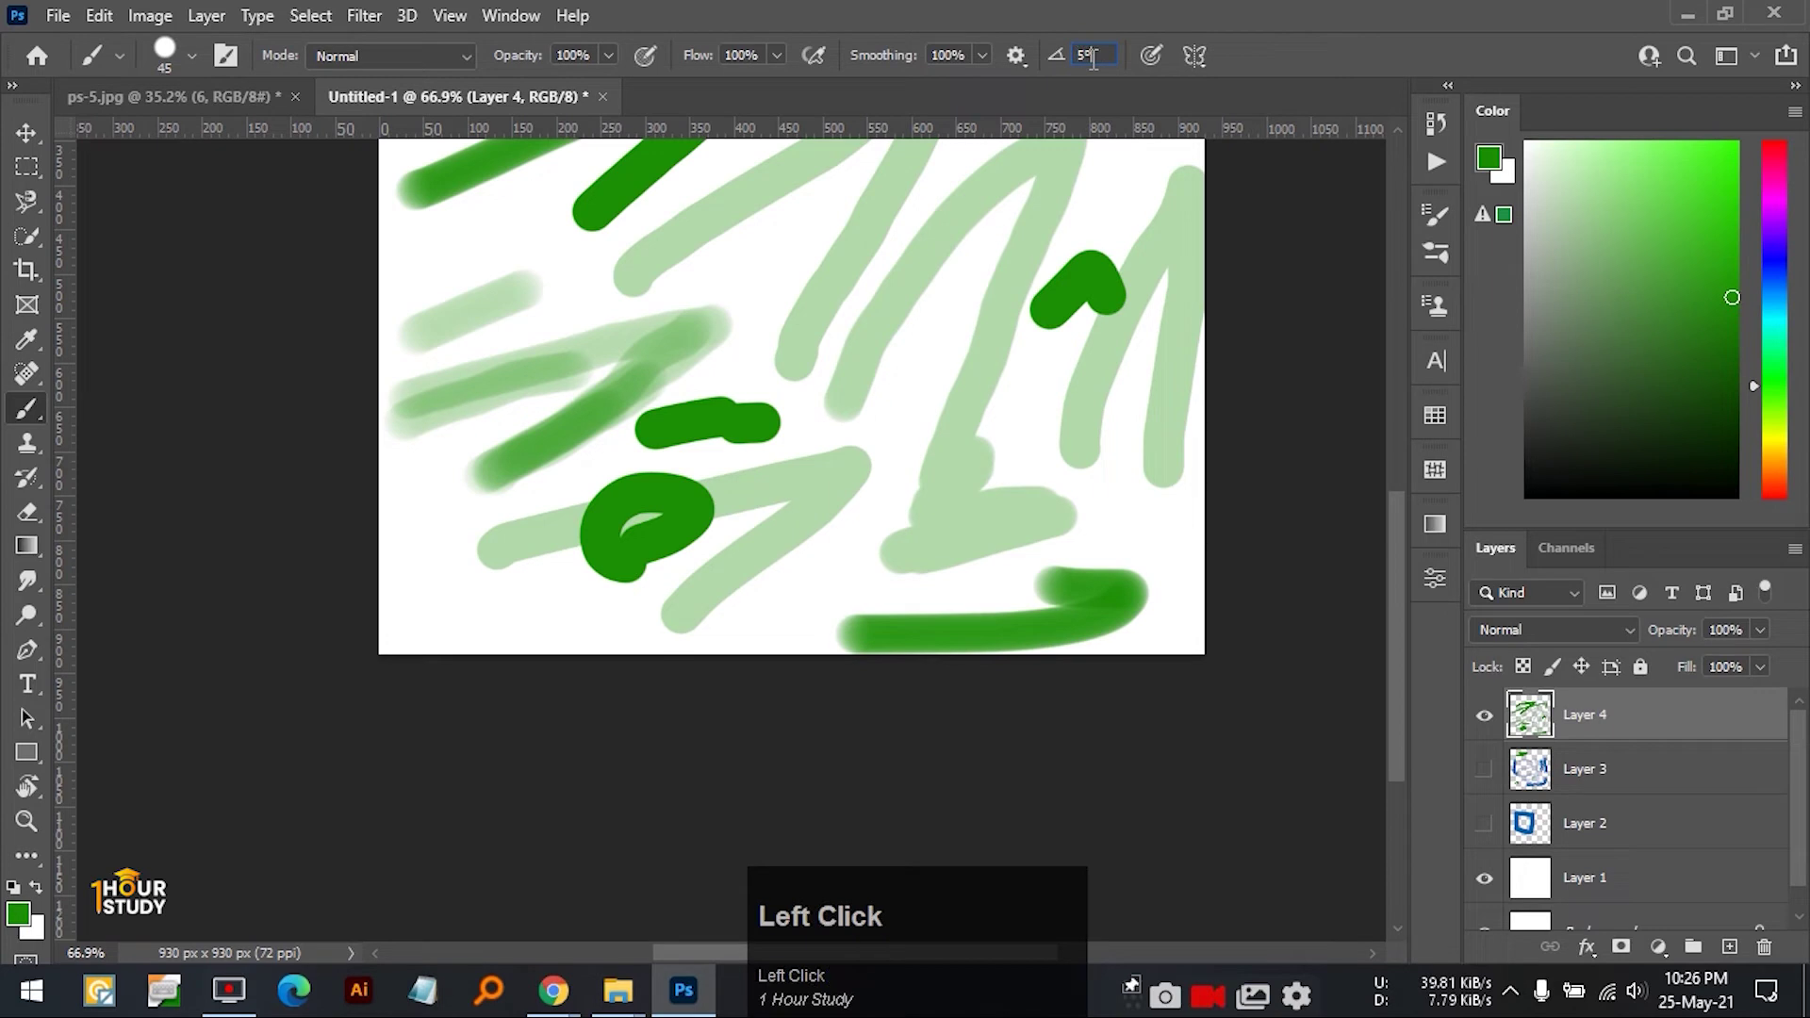
scroll(1091, 58, "down", 4)
left_click(1334, 53)
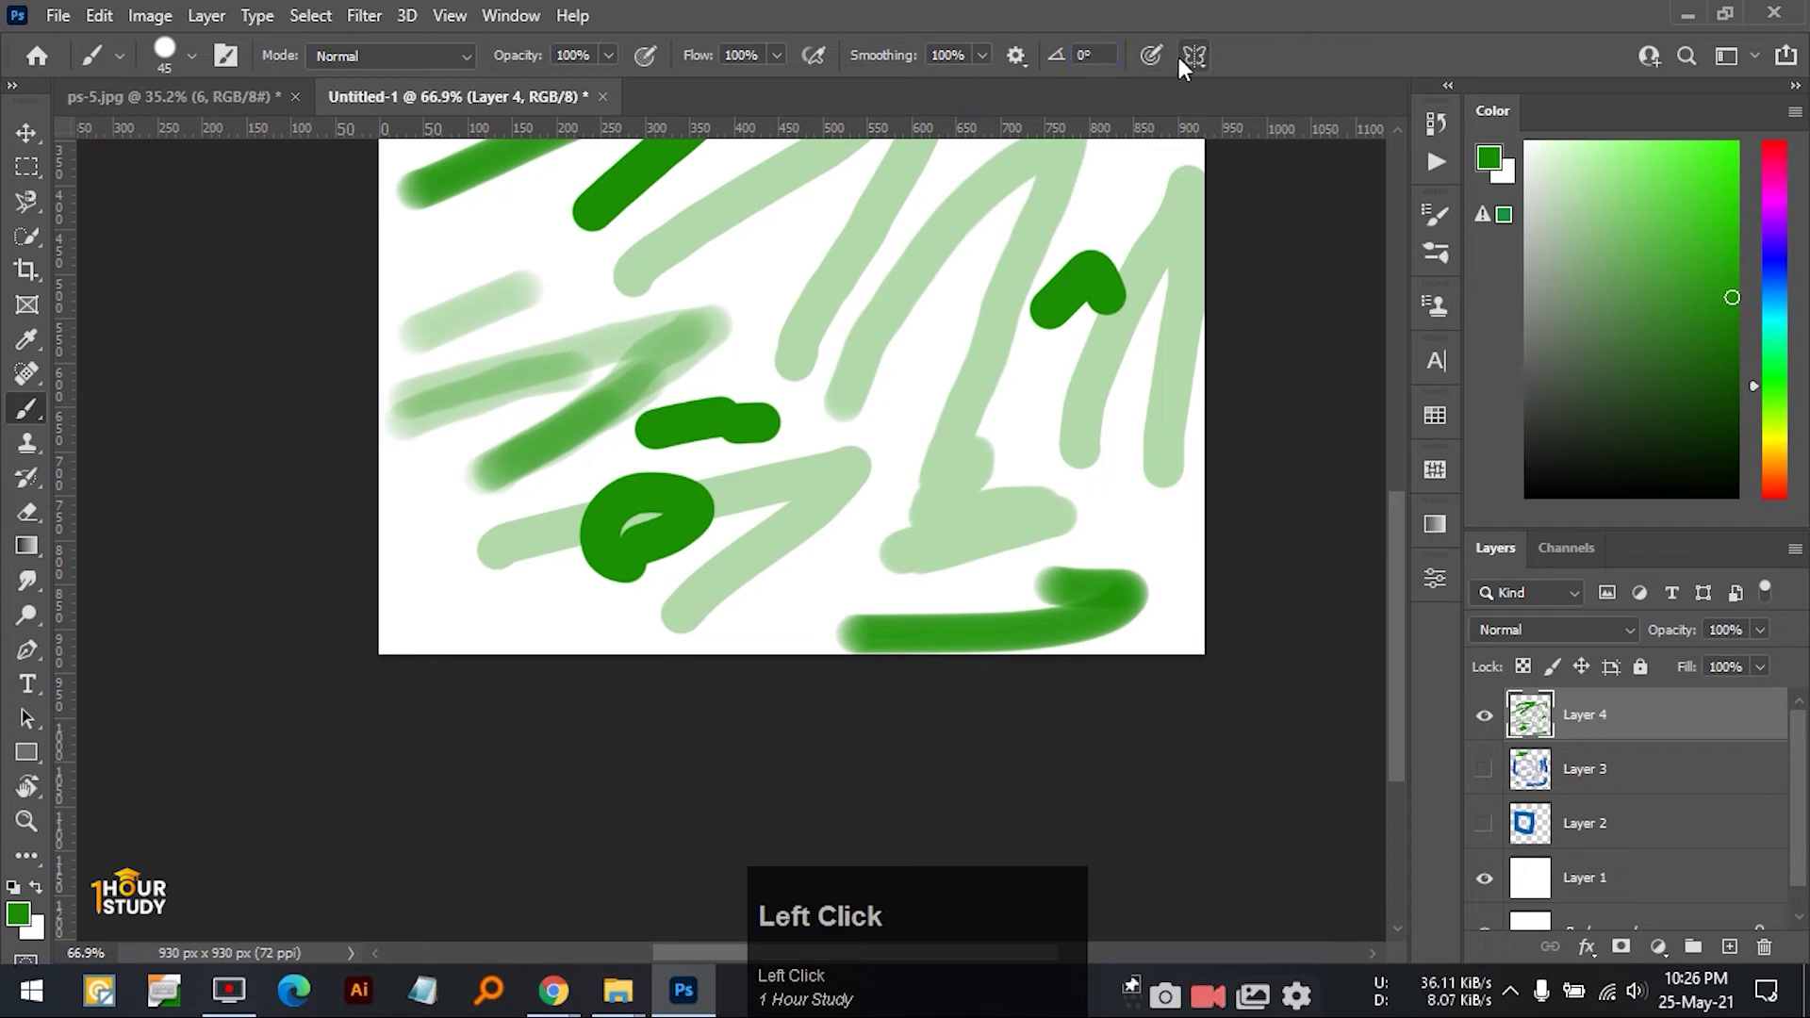
- Place a Circle symmetry path centred at about X 641 px, Y 646 px and paint mirrored green strokes inside and around it
left_click(1195, 56)
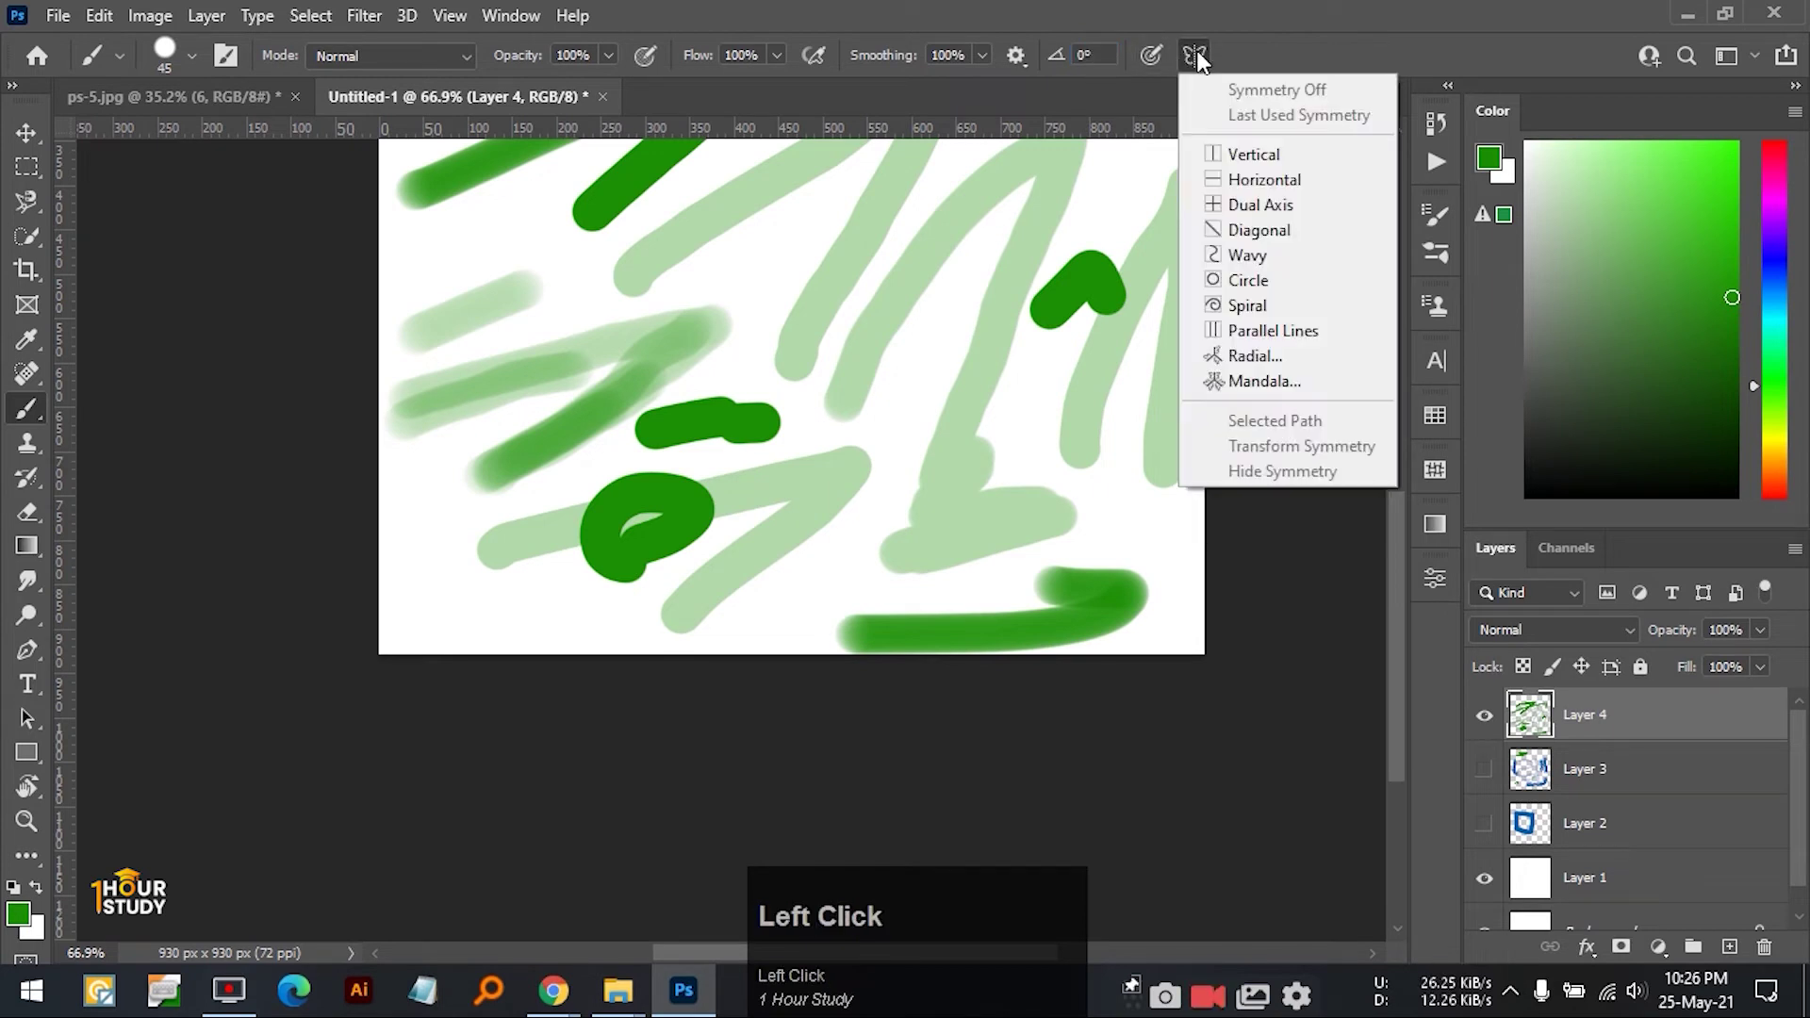
left_click(1289, 280)
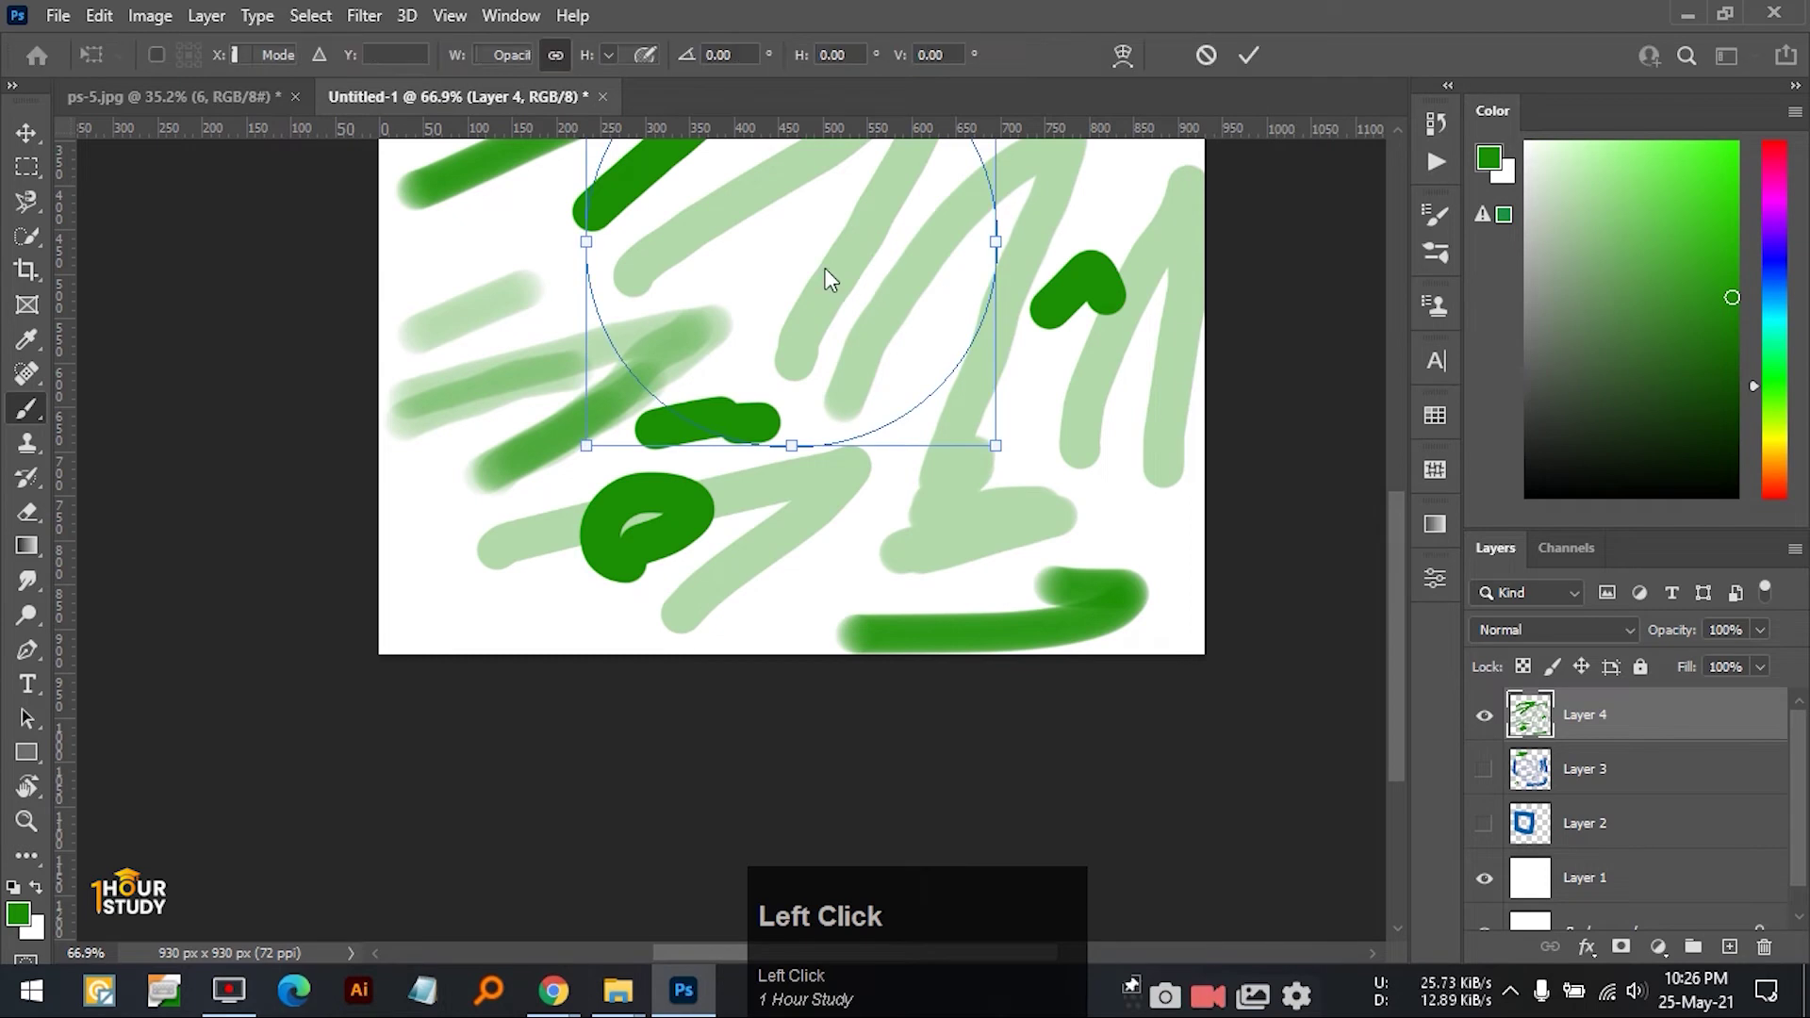
left_click_drag(699, 246, 863, 418)
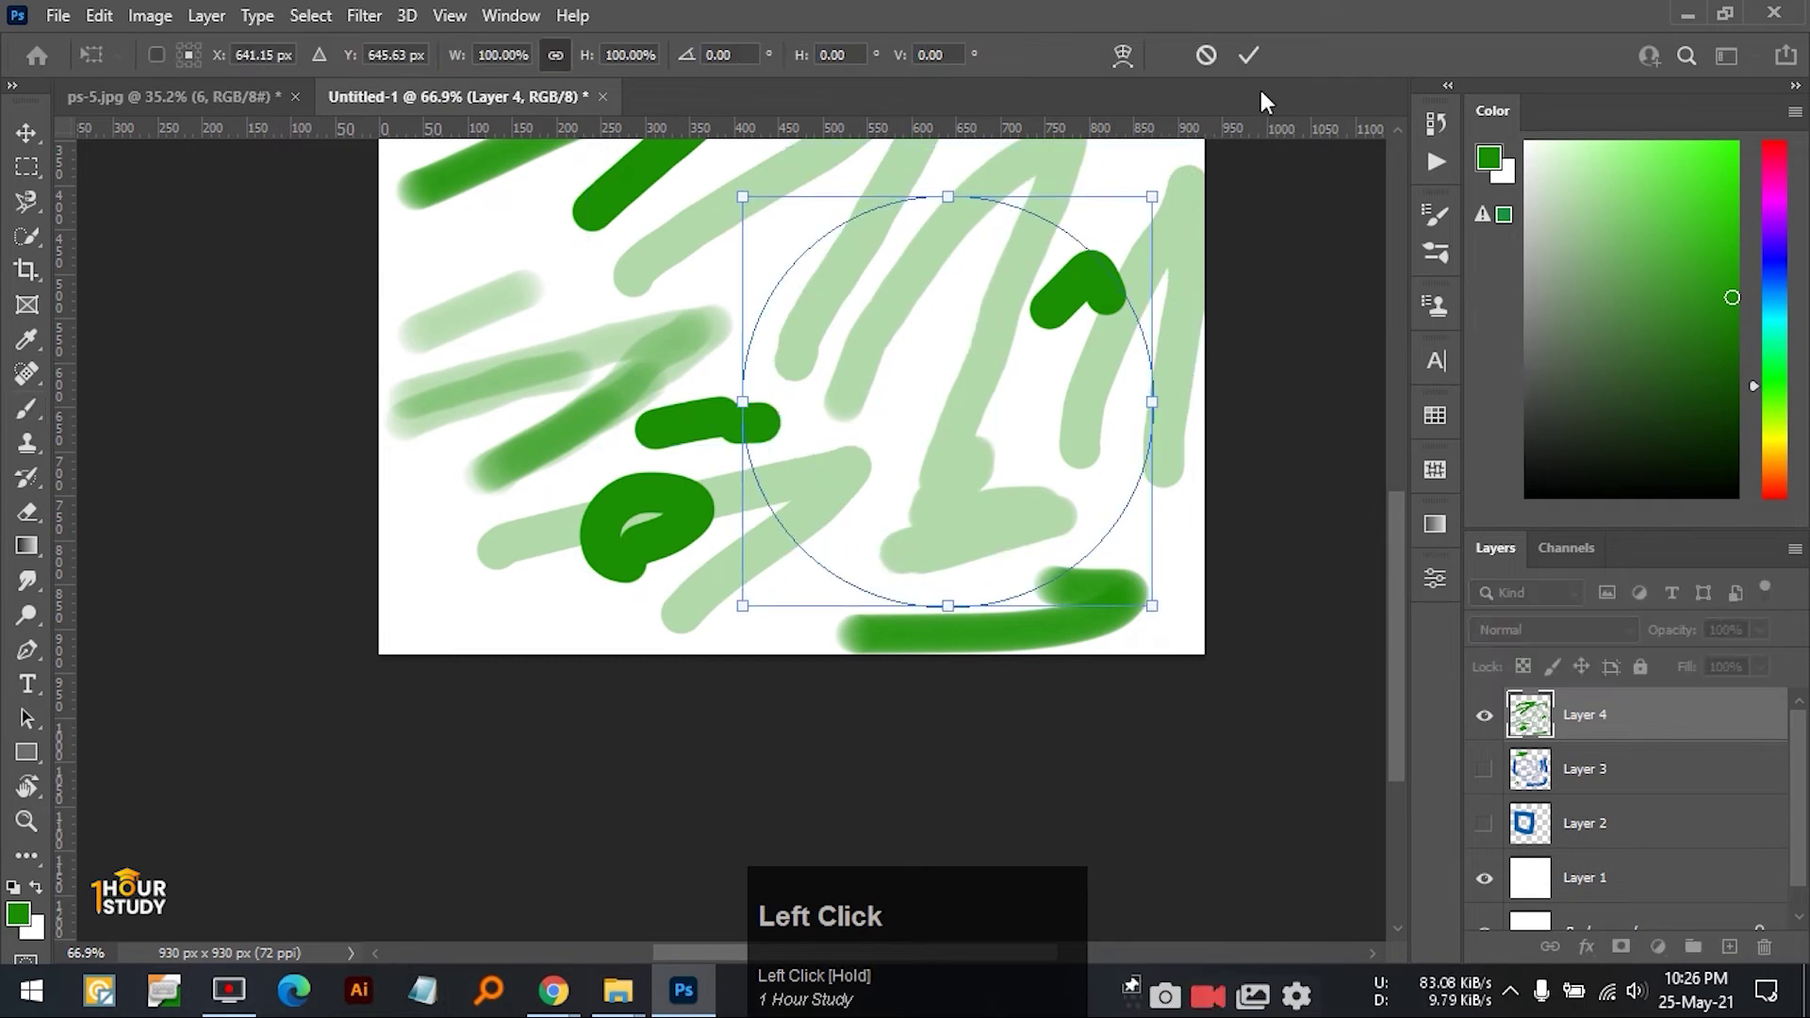
left_click(1257, 57)
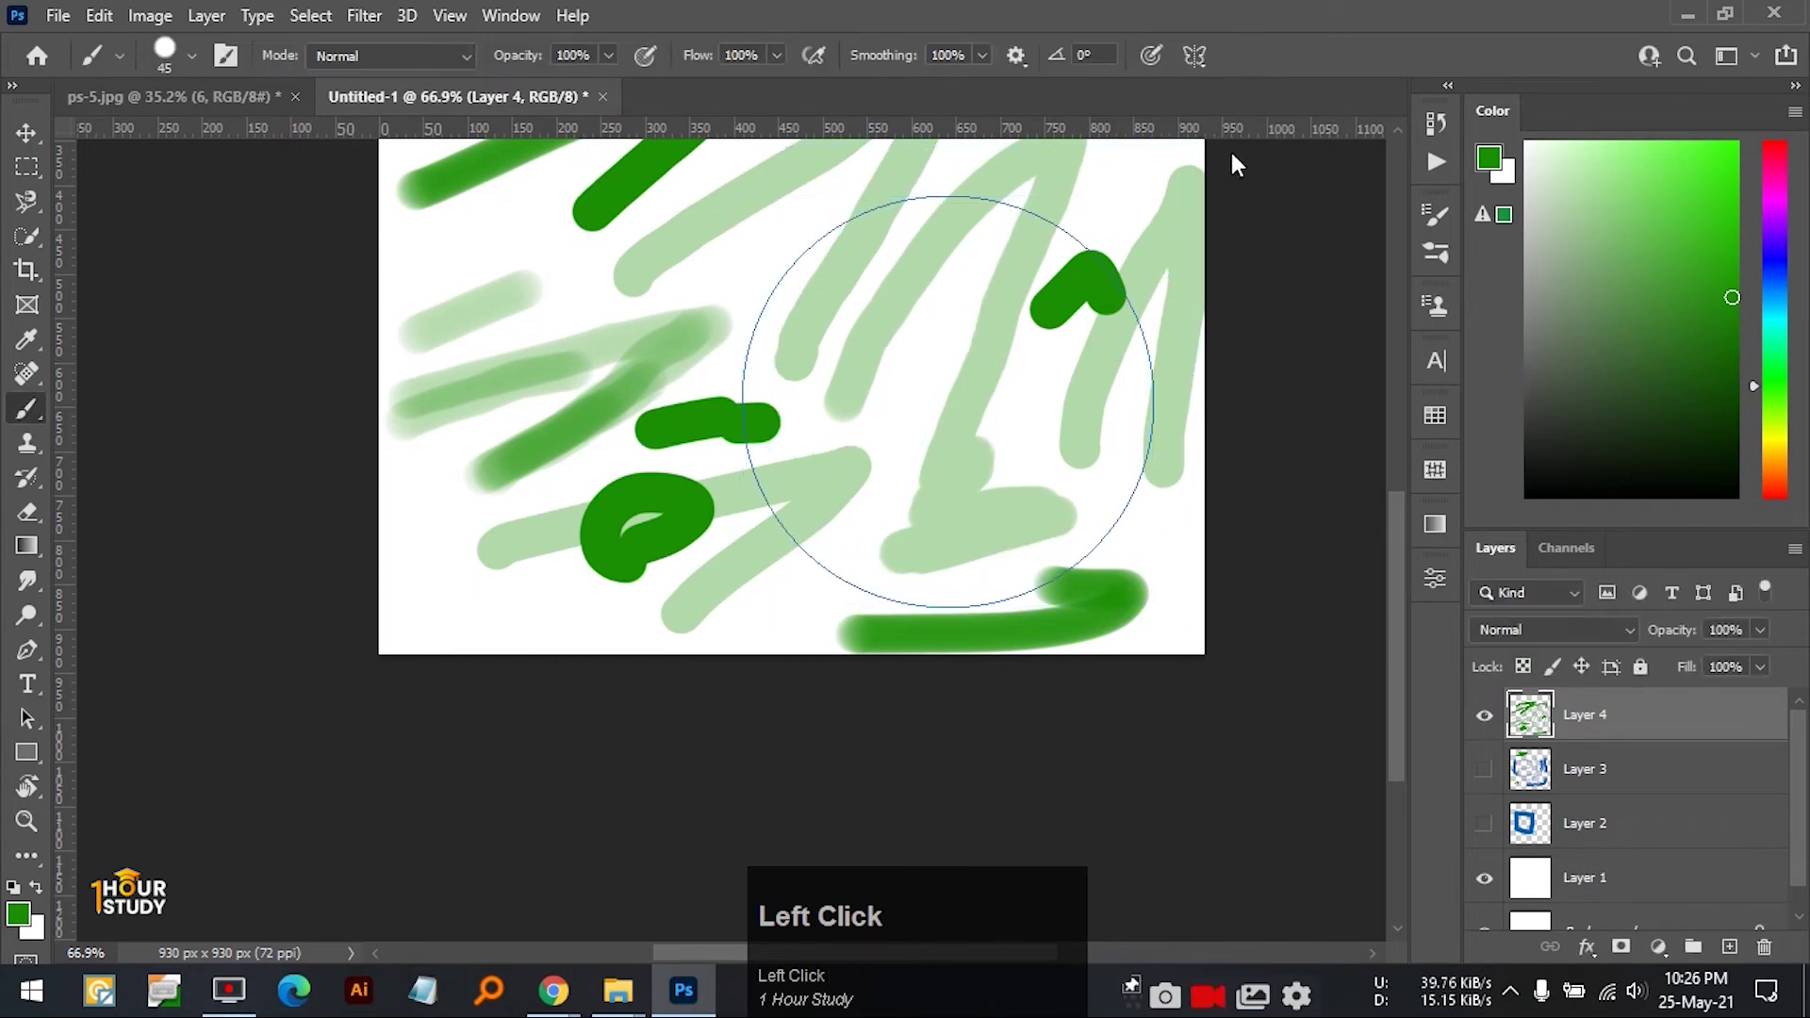
mouse_move(818, 235)
left_mouse_down()
mouse_move(1198, 310)
mouse_move(970, 569)
mouse_move(651, 476)
left_mouse_up()
mouse_move(537, 320)
left_mouse_down()
mouse_move(727, 194)
mouse_move(1036, 184)
mouse_move(1288, 214)
mouse_move(919, 469)
left_mouse_up()
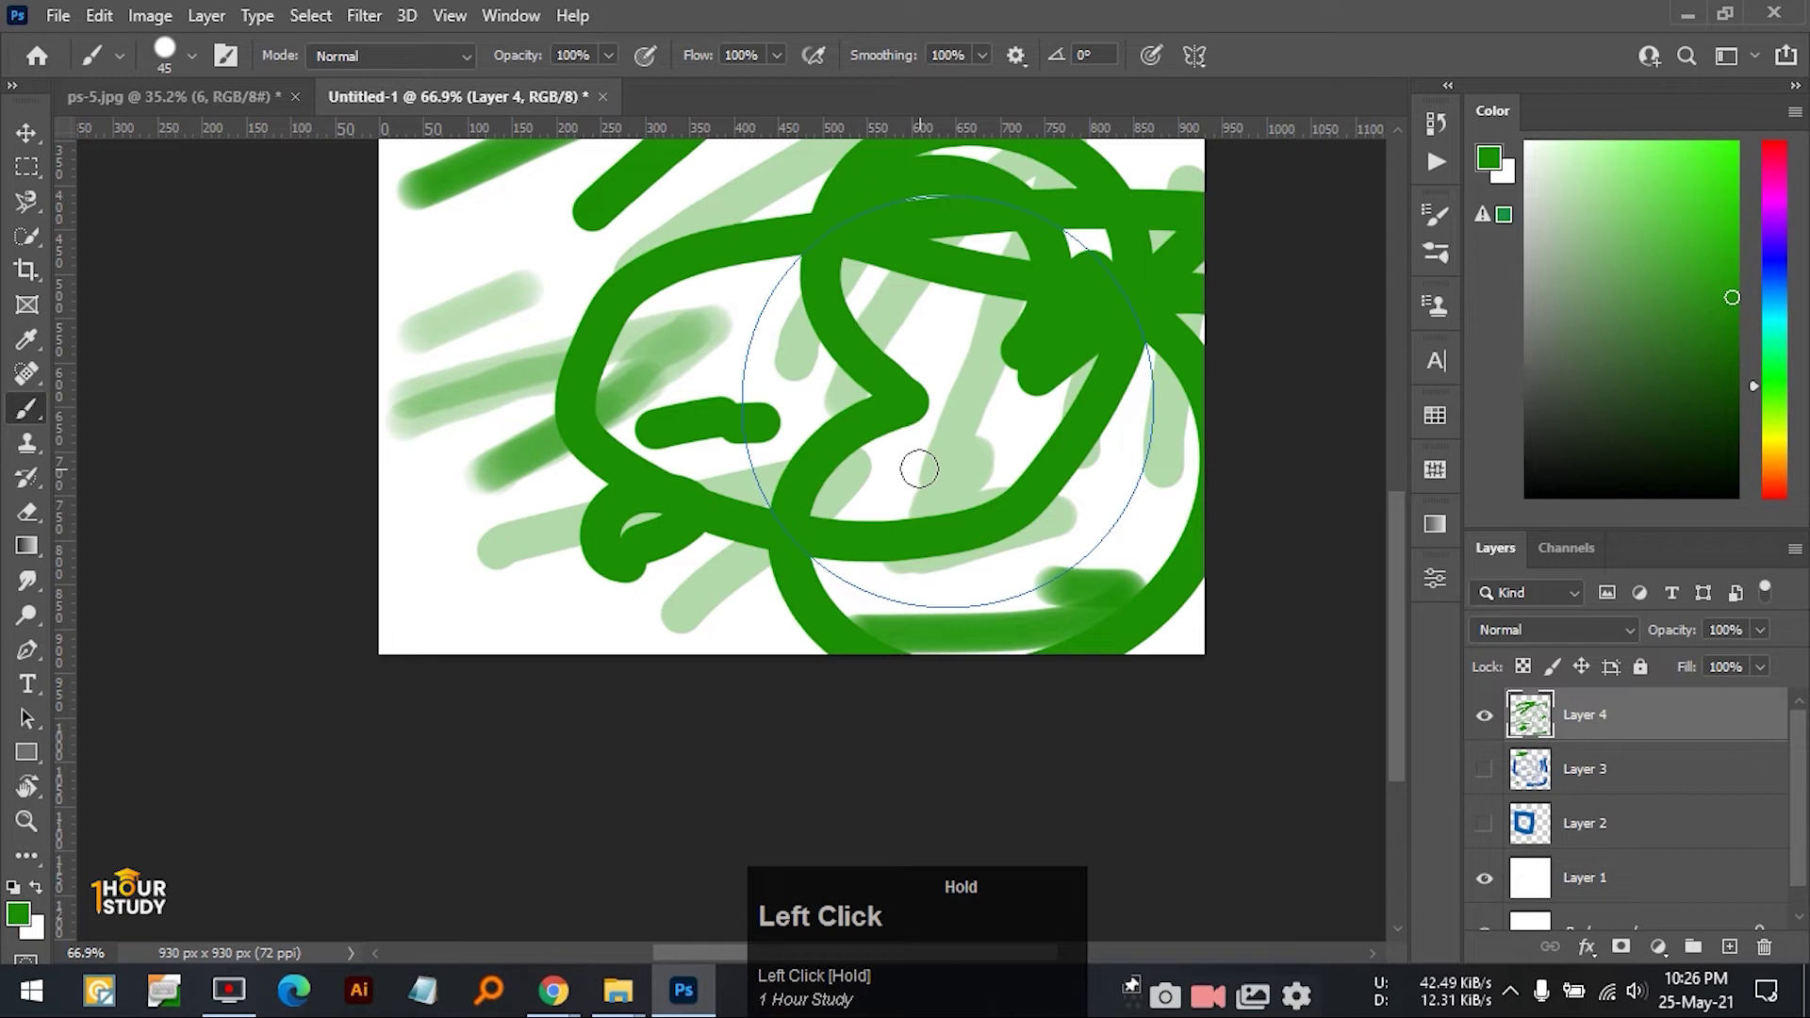
- Replace the circle symmetry path with a Dual Axis symmetry path at its default position in the canvas centre
left_click(1195, 56)
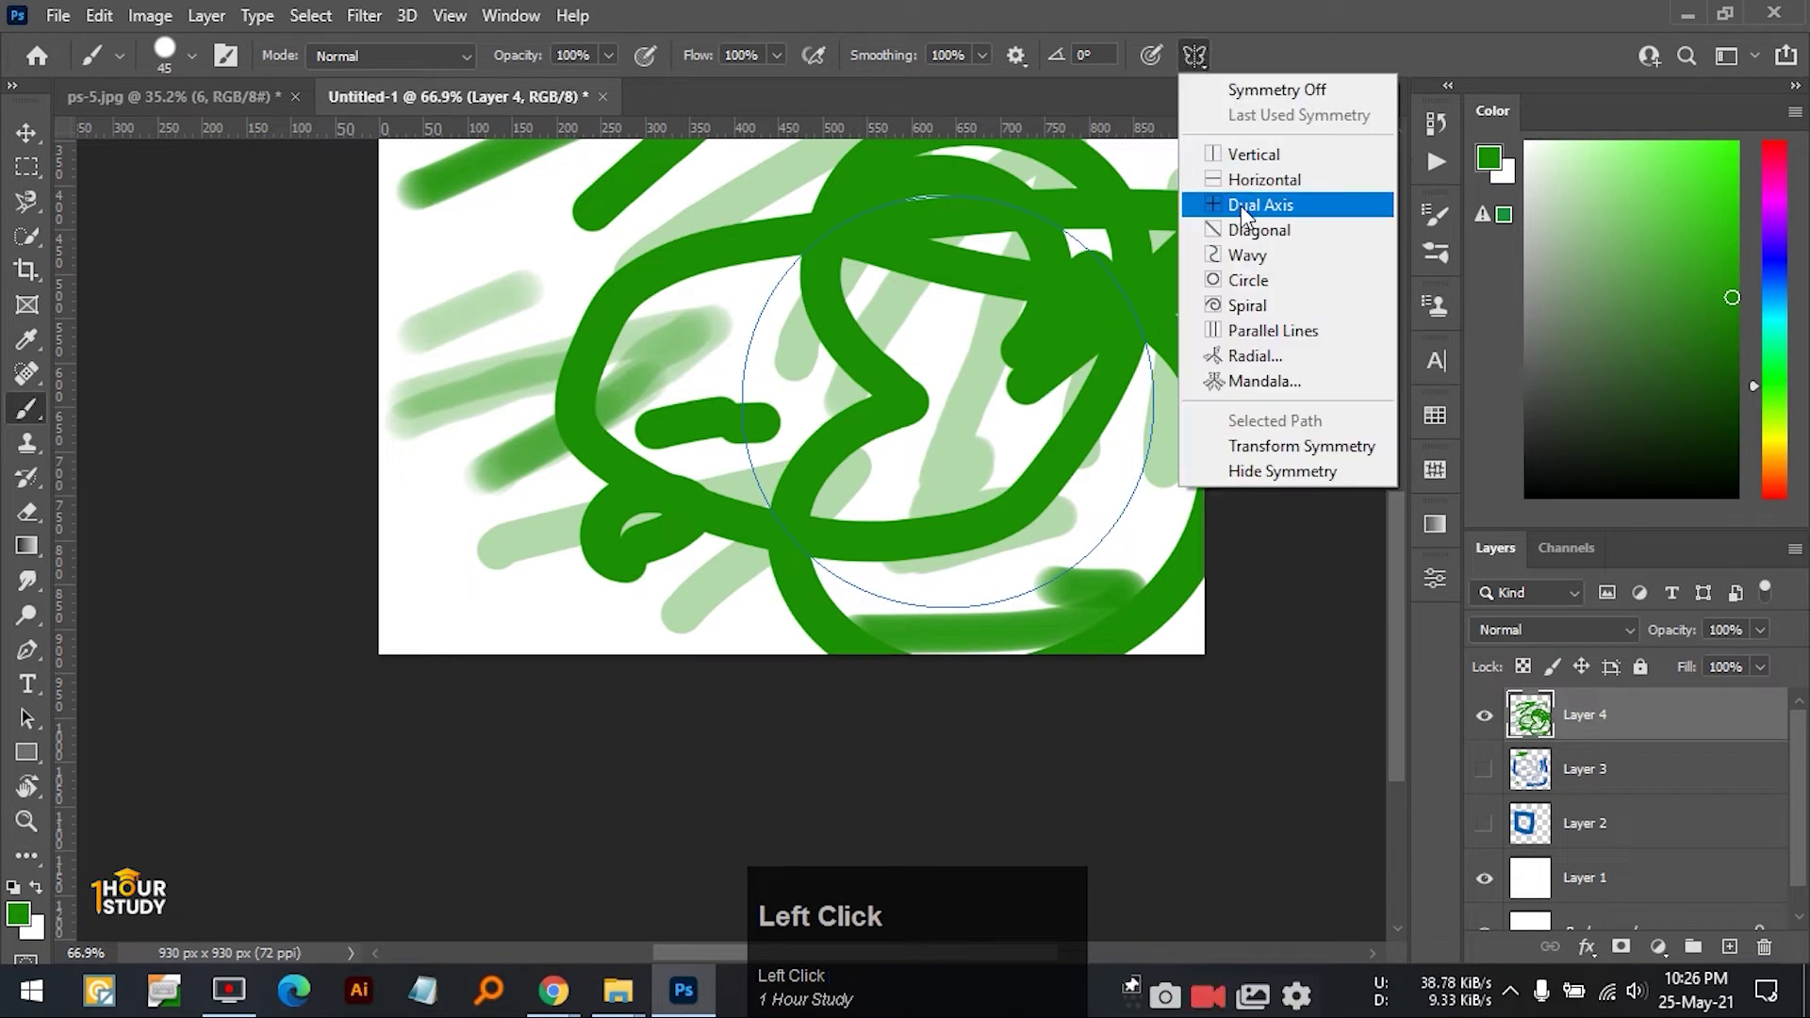
left_click(1241, 203)
key("Return")
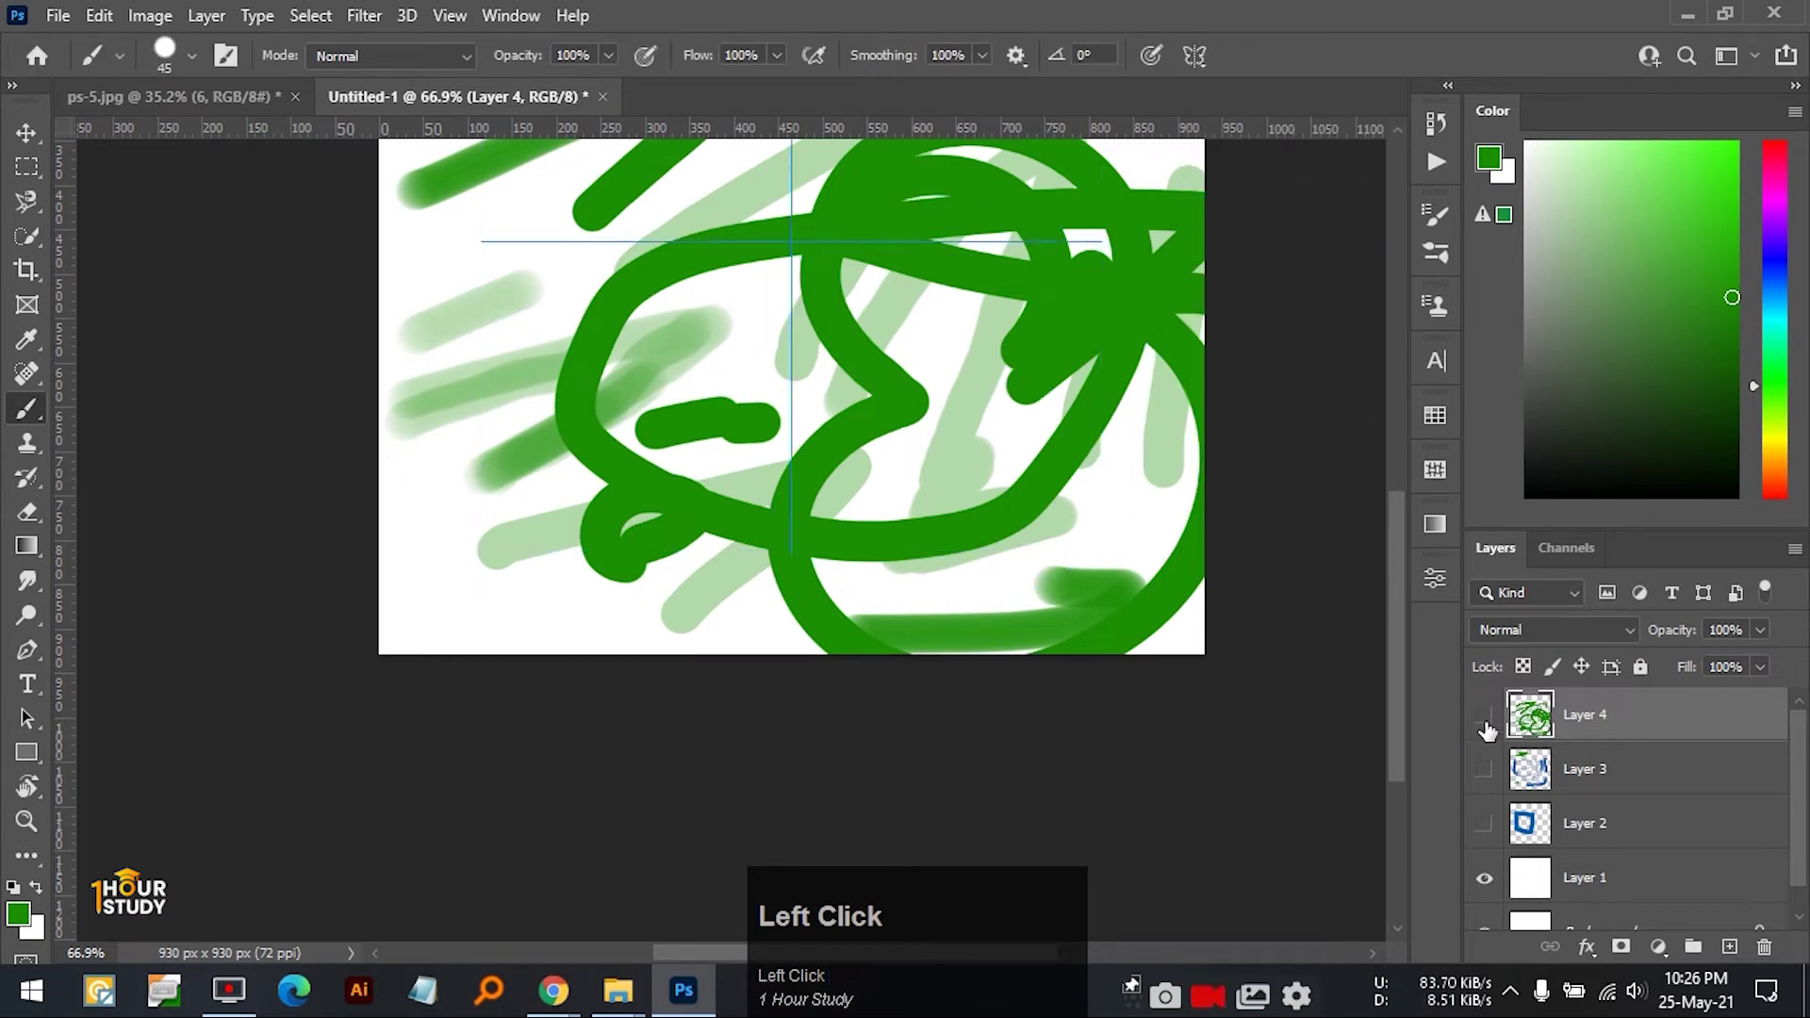
- Hide Layer 4 and, on a new layer, paint thick green strokes mirrored across both symmetry axes
left_click(1484, 714)
key("ctrl+shift+alt+n")
scroll(711, 450, "up", 3)
mouse_move(634, 251)
left_mouse_down()
mouse_move(993, 268)
mouse_move(903, 297)
mouse_move(654, 285)
mouse_move(745, 306)
left_mouse_up()
scroll(905, 307, "up", 3)
left_click_drag(976, 270, 865, 331)
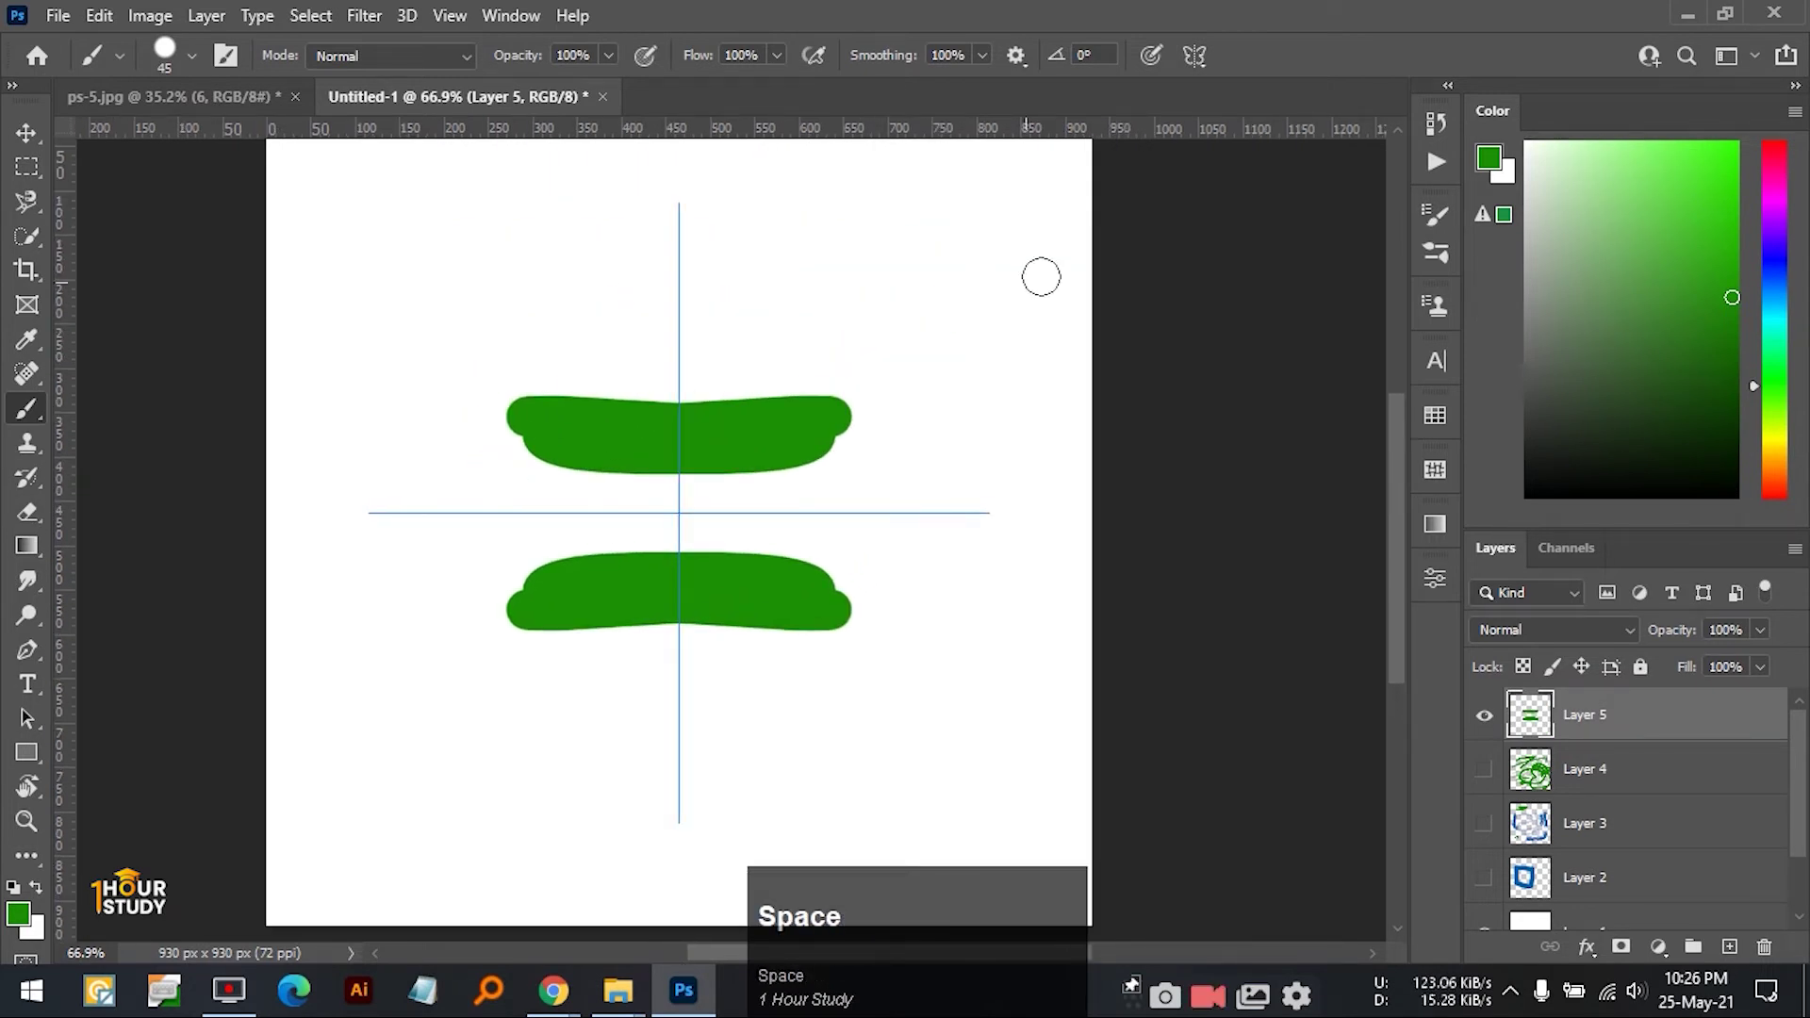
- Hide Layer 5 and, on a new layer, paint a mirrored heart outline around the dual axes with a 26 px brush
left_click(1485, 716)
left_click(1729, 946)
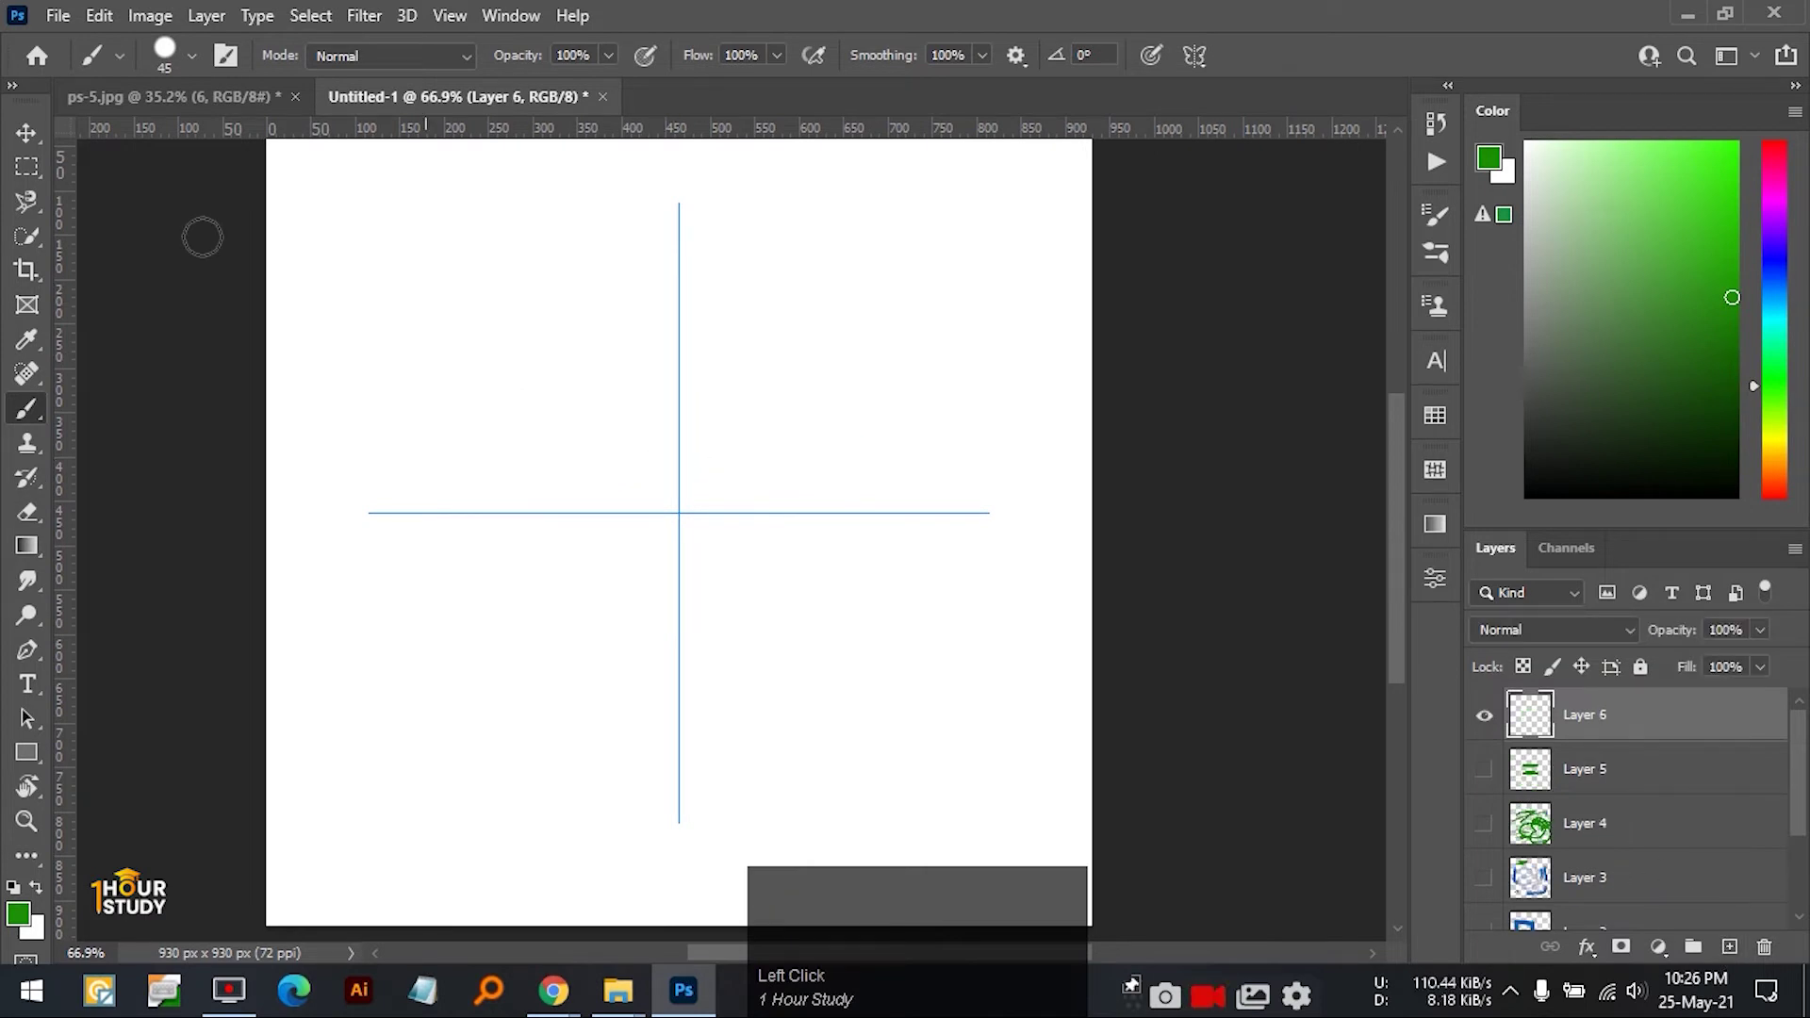
left_click(192, 58)
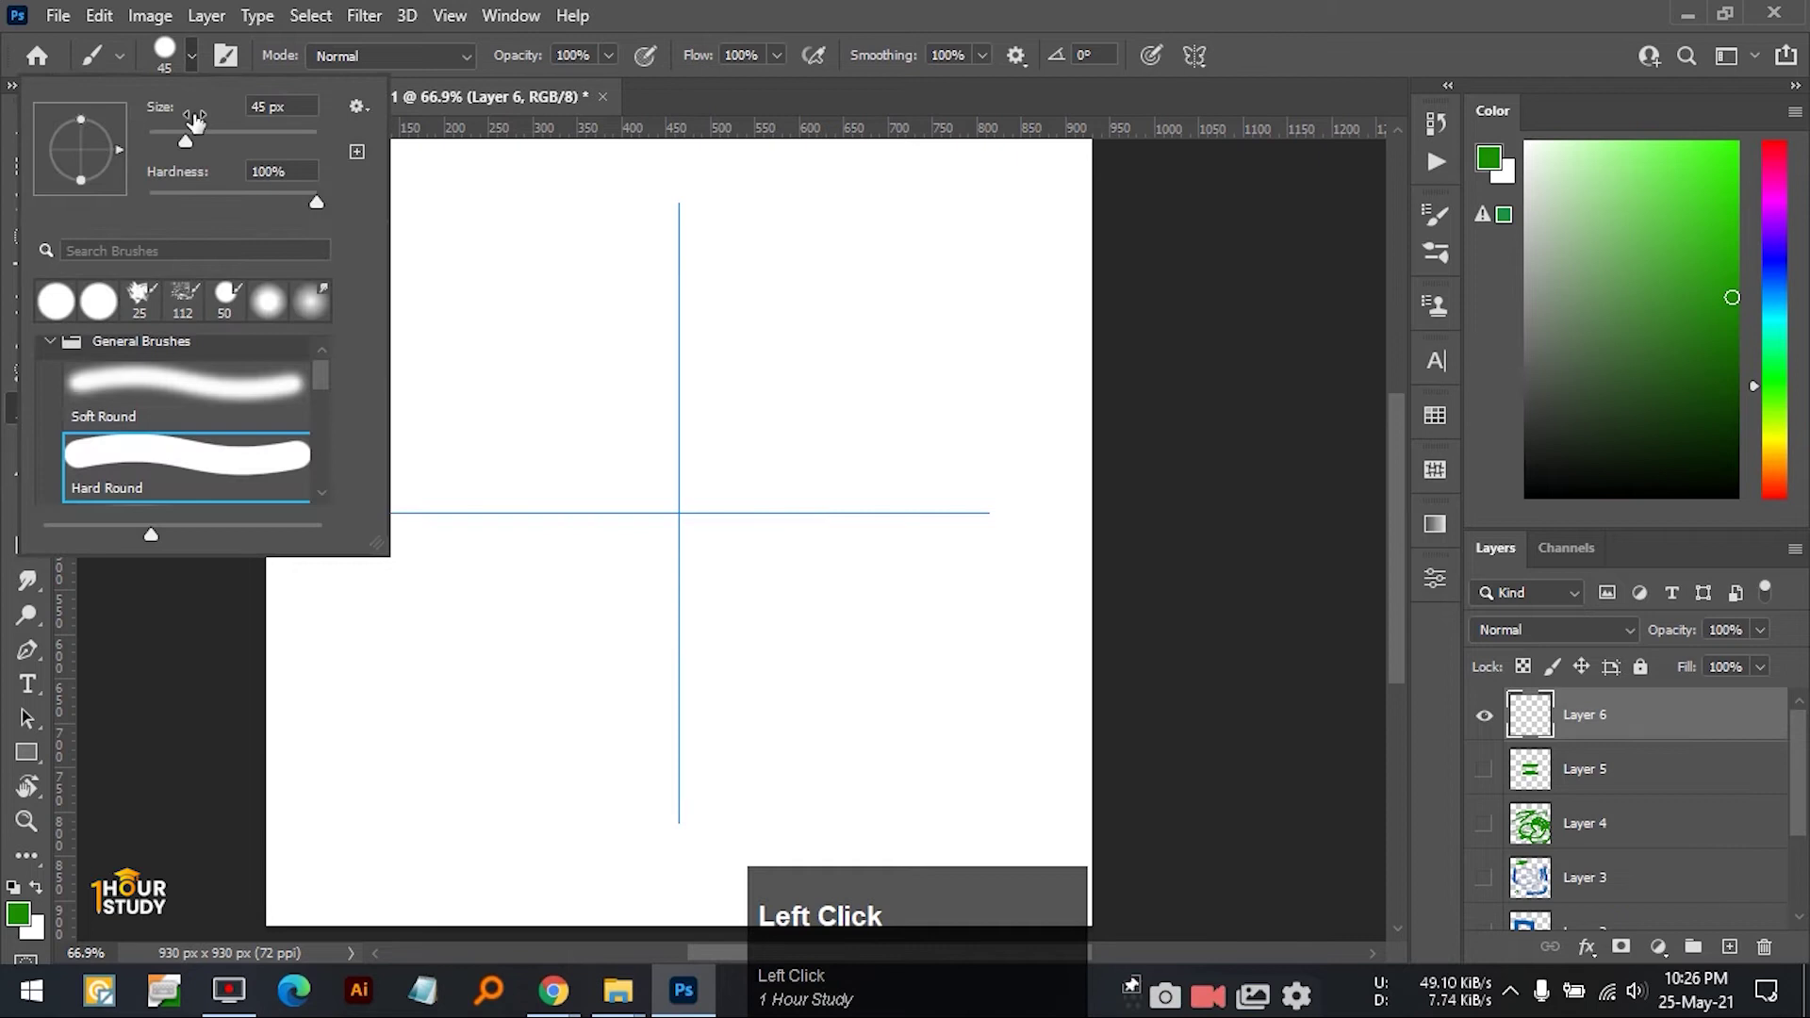
left_click_drag(183, 141, 169, 142)
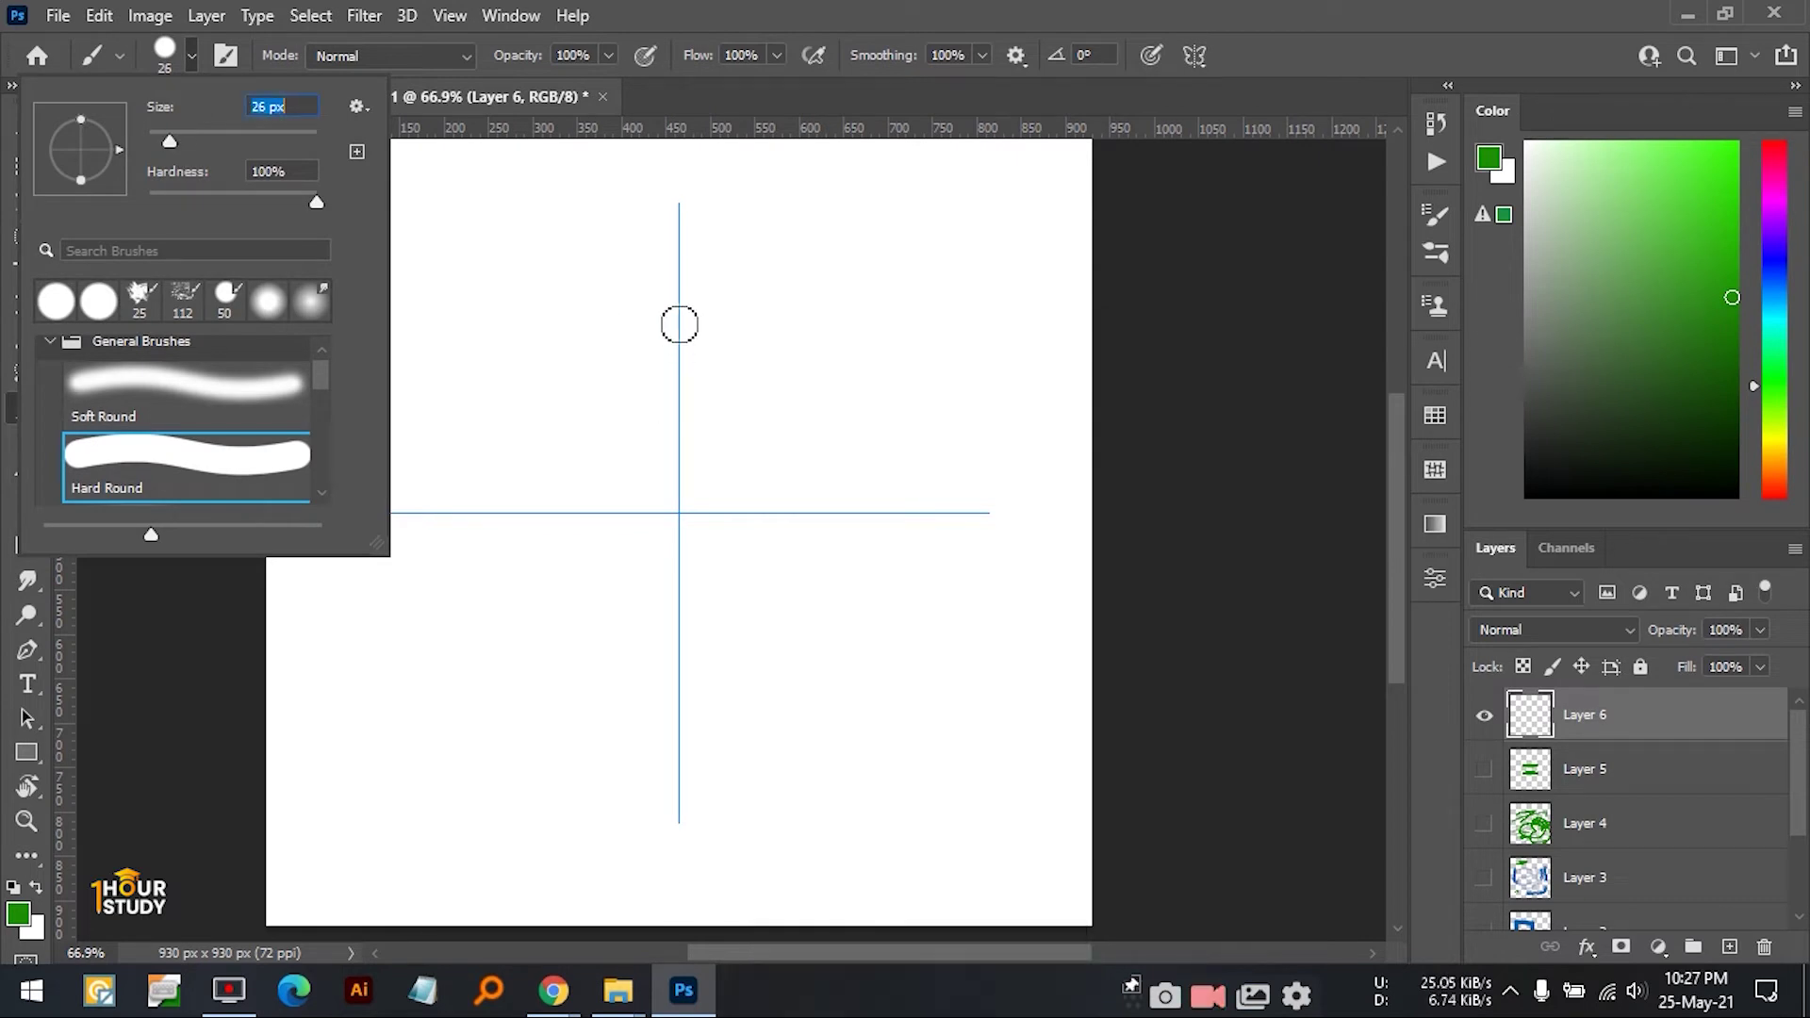
left_click(678, 320)
mouse_move(679, 320)
left_mouse_down()
mouse_move(584, 289)
mouse_move(526, 320)
mouse_move(520, 356)
mouse_move(549, 429)
mouse_move(698, 535)
left_mouse_up()
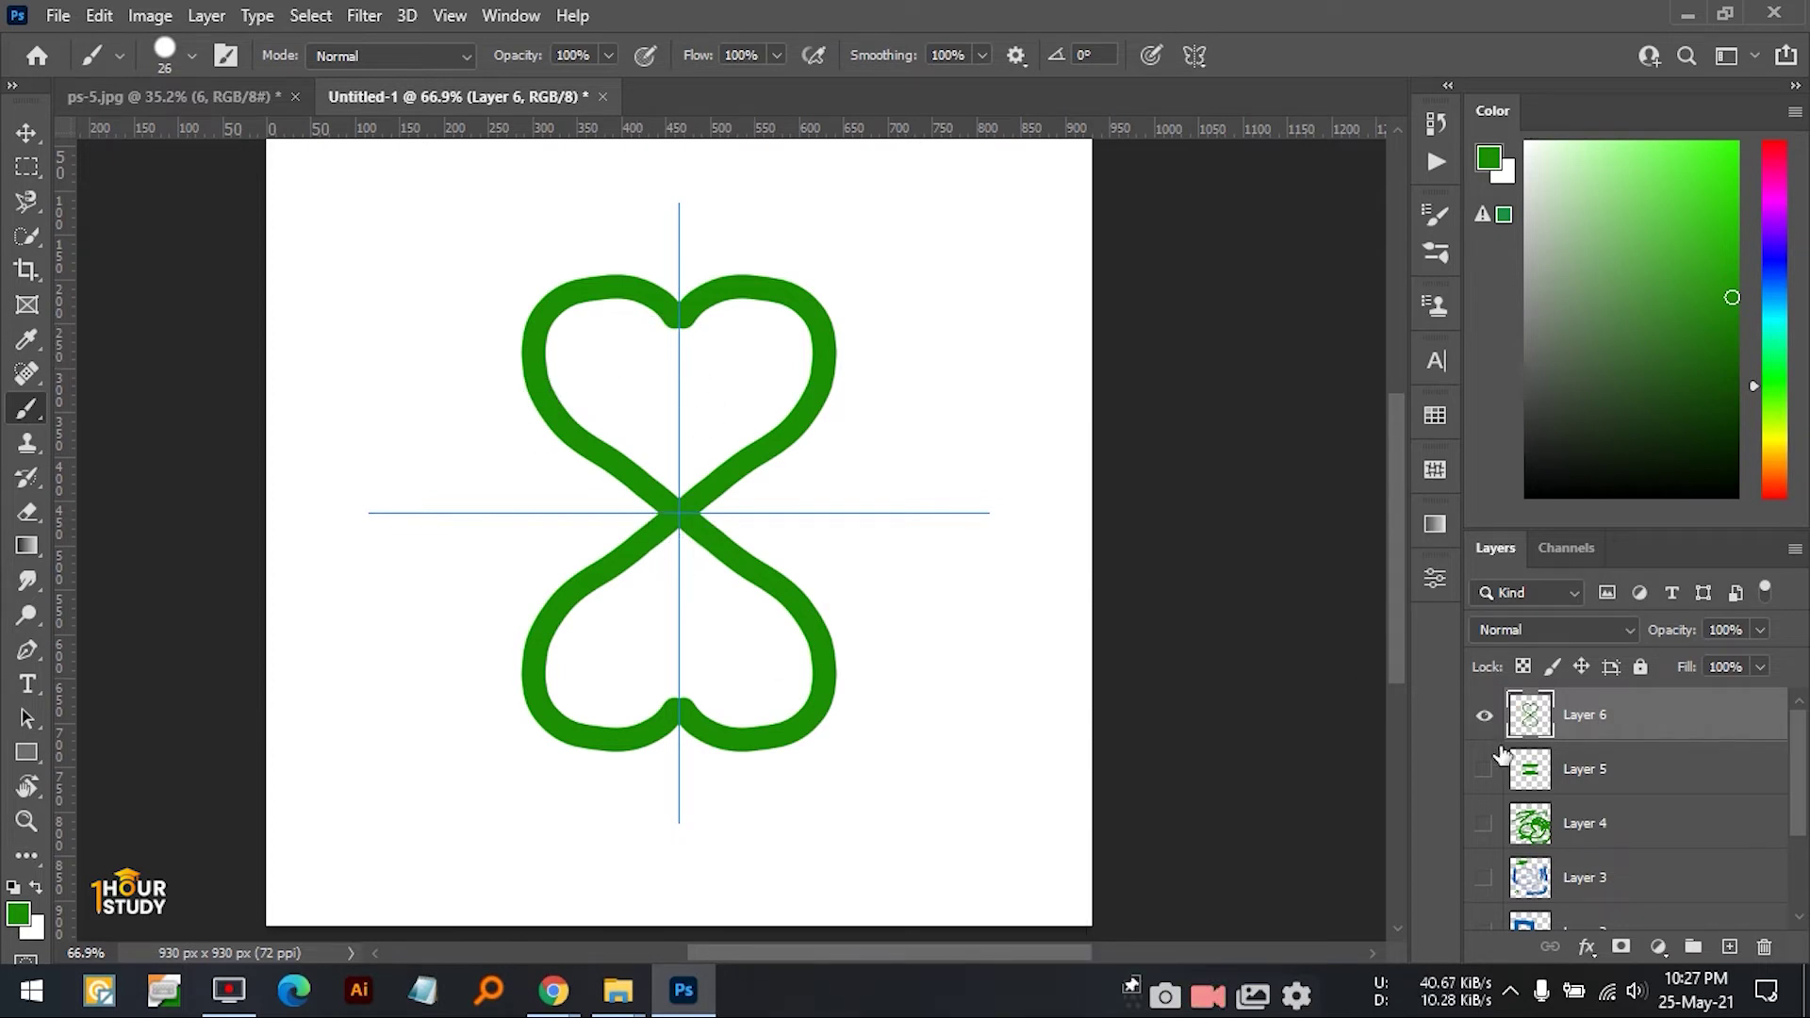
- Hide Layer 6 and, on a new layer with Vertical symmetry, paint a mirrored outline with a small loop above a larger pointed one
left_click(1484, 715)
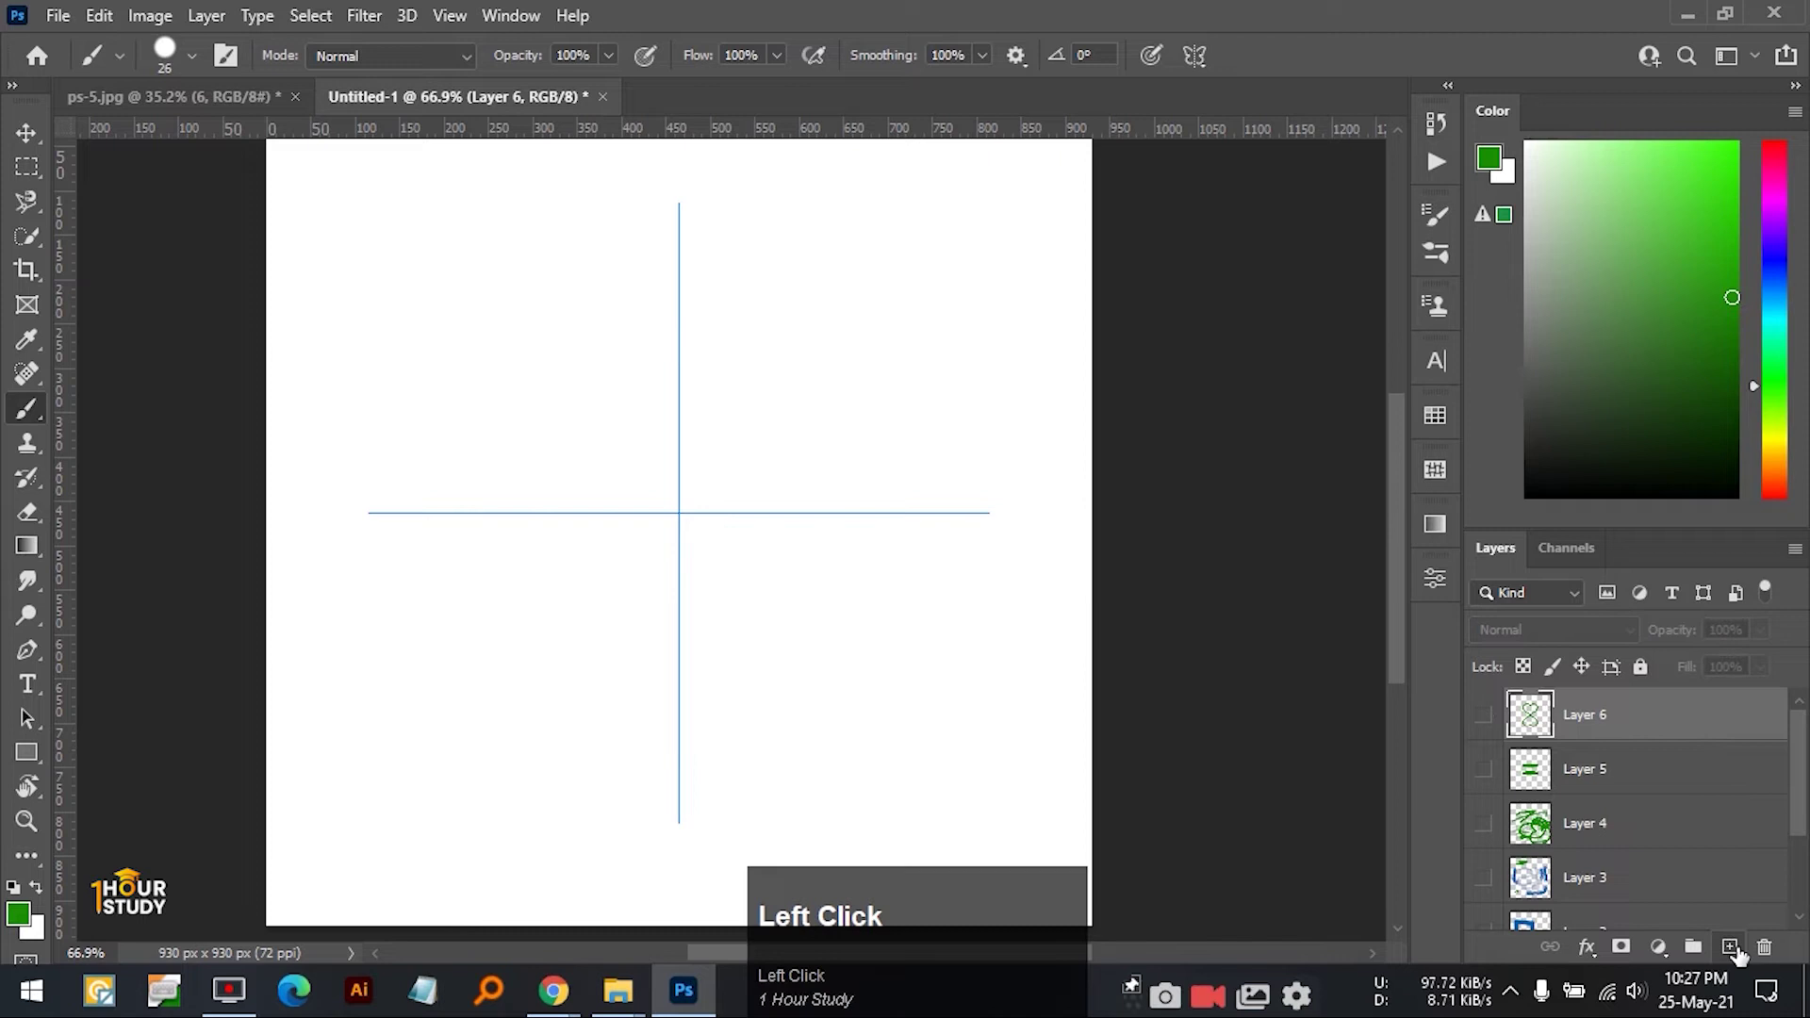
left_click(1729, 948)
left_click(1194, 54)
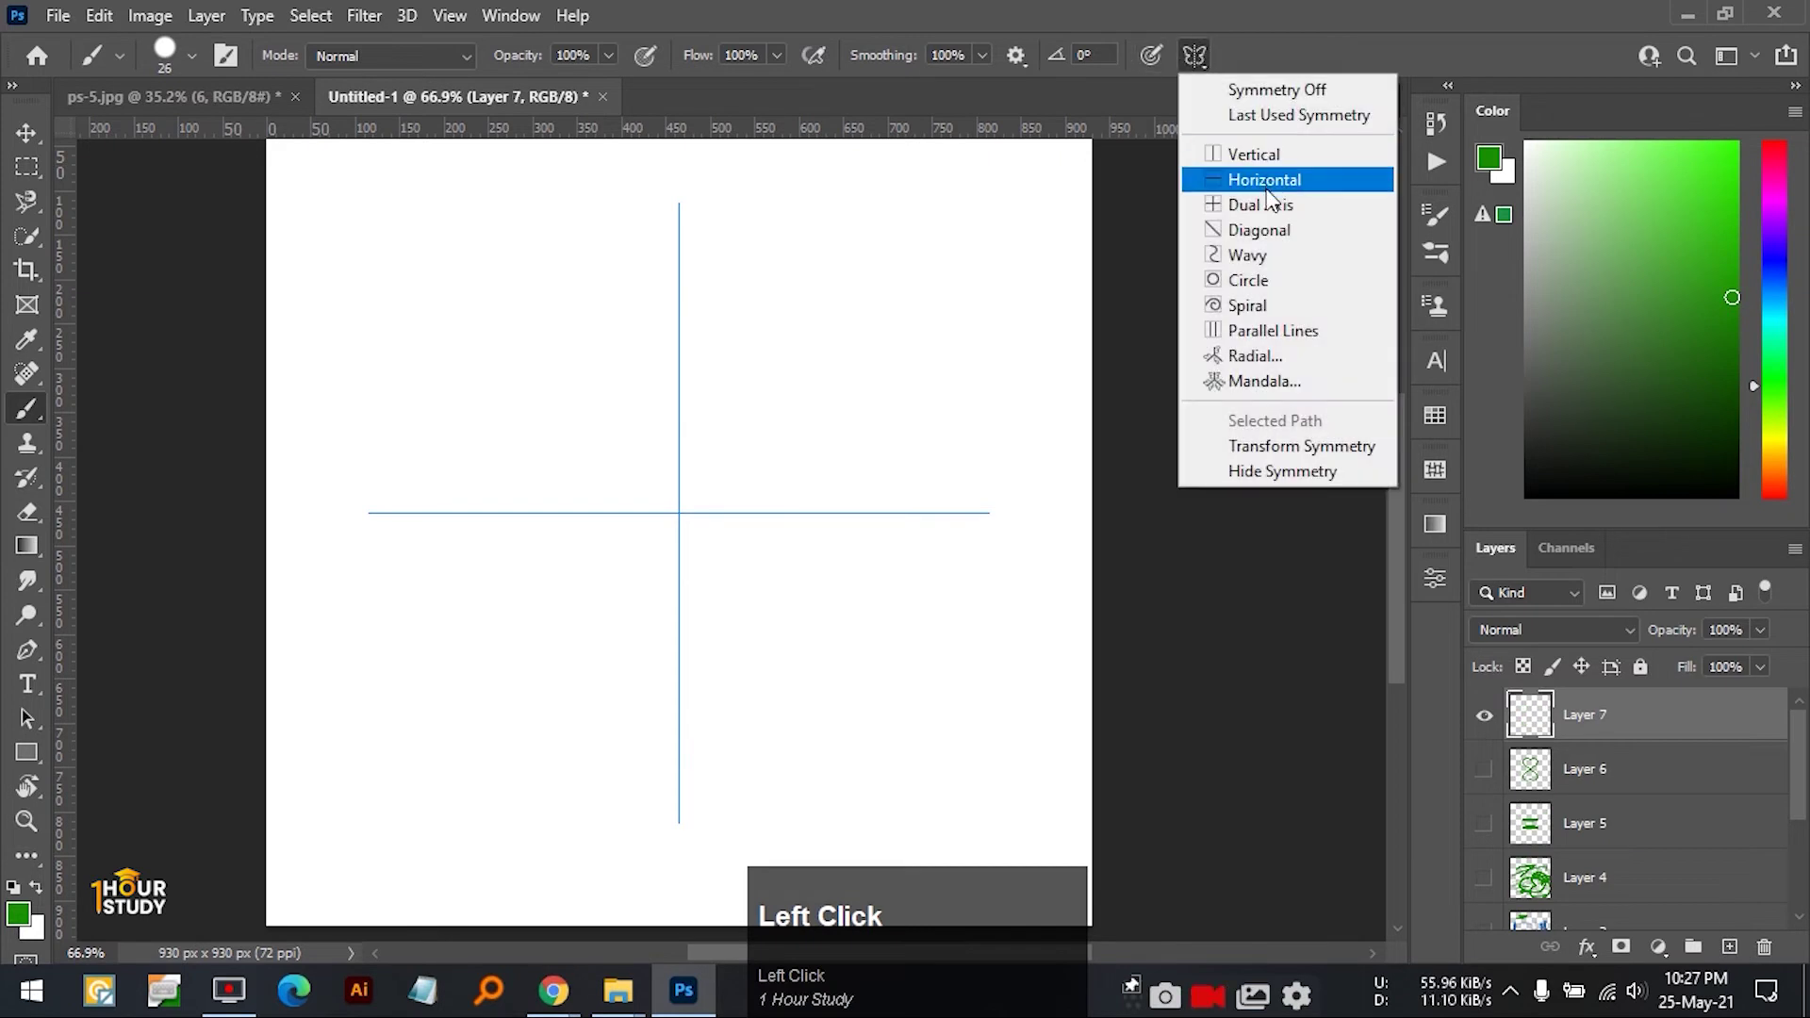
left_click(1276, 156)
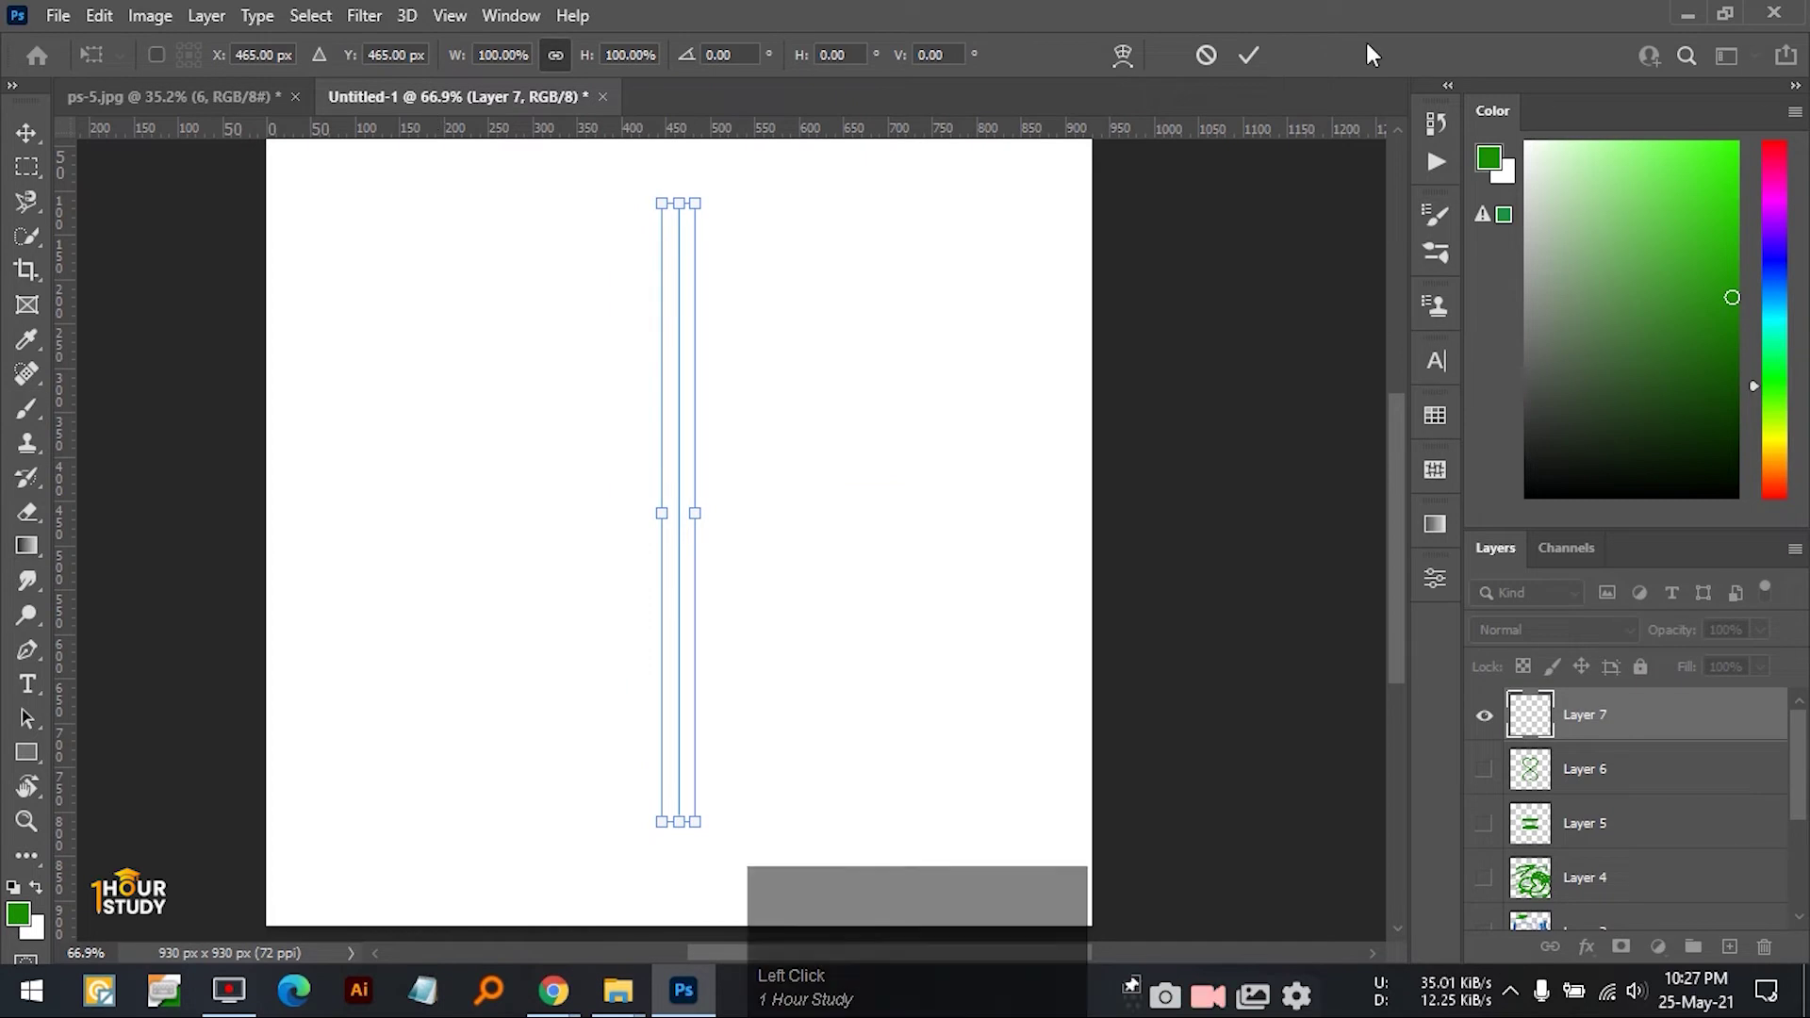
left_click(1250, 55)
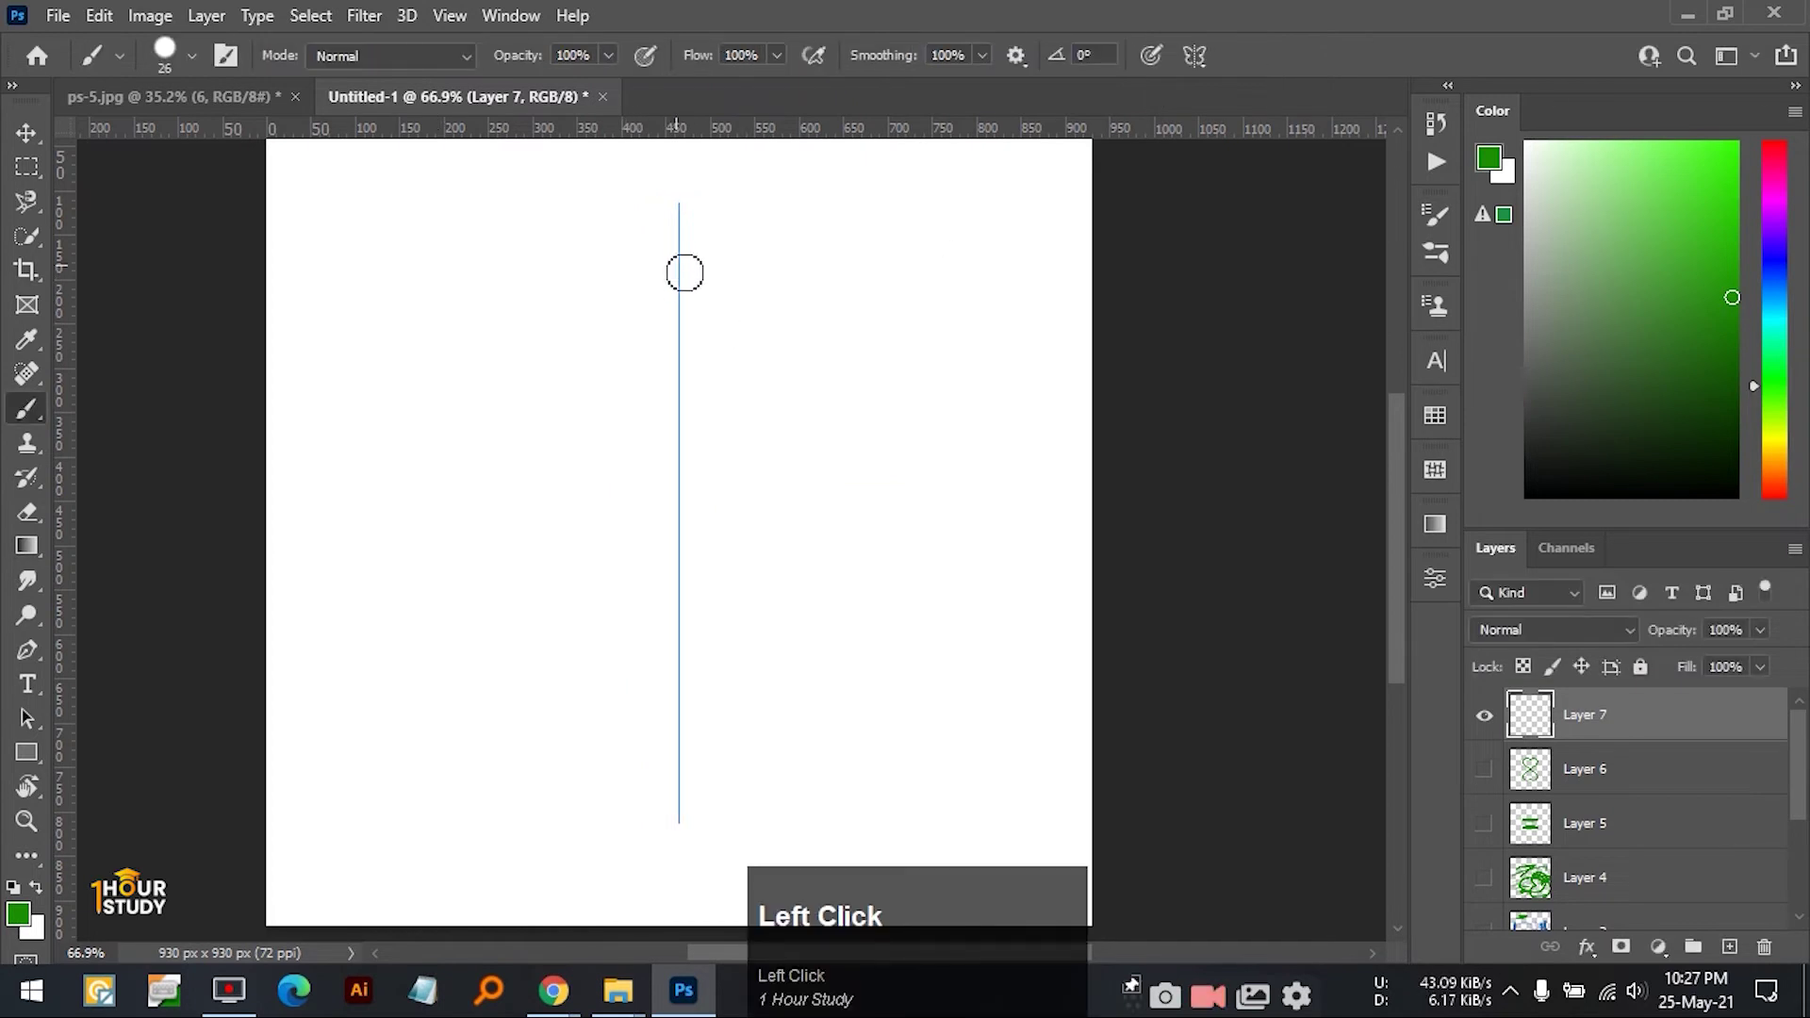
mouse_move(666, 261)
left_mouse_down()
mouse_move(604, 315)
mouse_move(628, 455)
mouse_move(860, 601)
mouse_move(891, 664)
mouse_move(866, 753)
mouse_move(641, 910)
left_mouse_up()
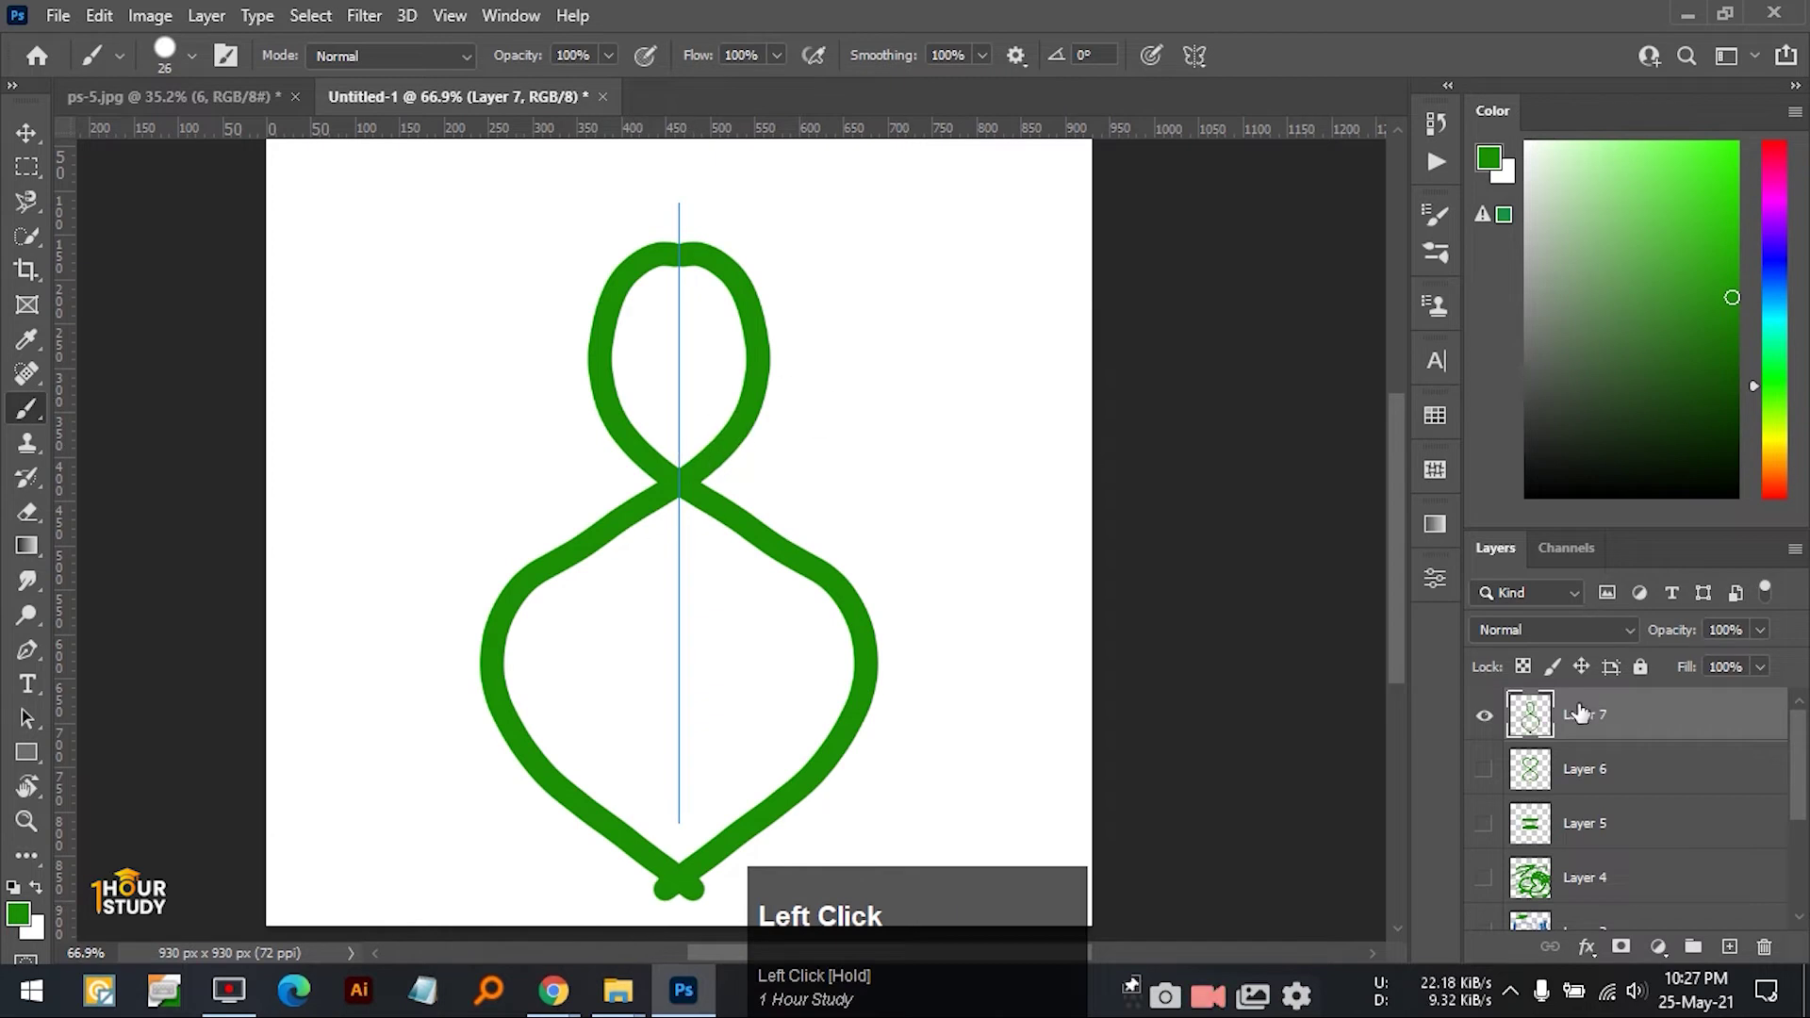
- Hide Layer 7 and paint a green heart outline mirrored across the vertical axis on a new layer
left_click(1483, 716)
left_click(1728, 947)
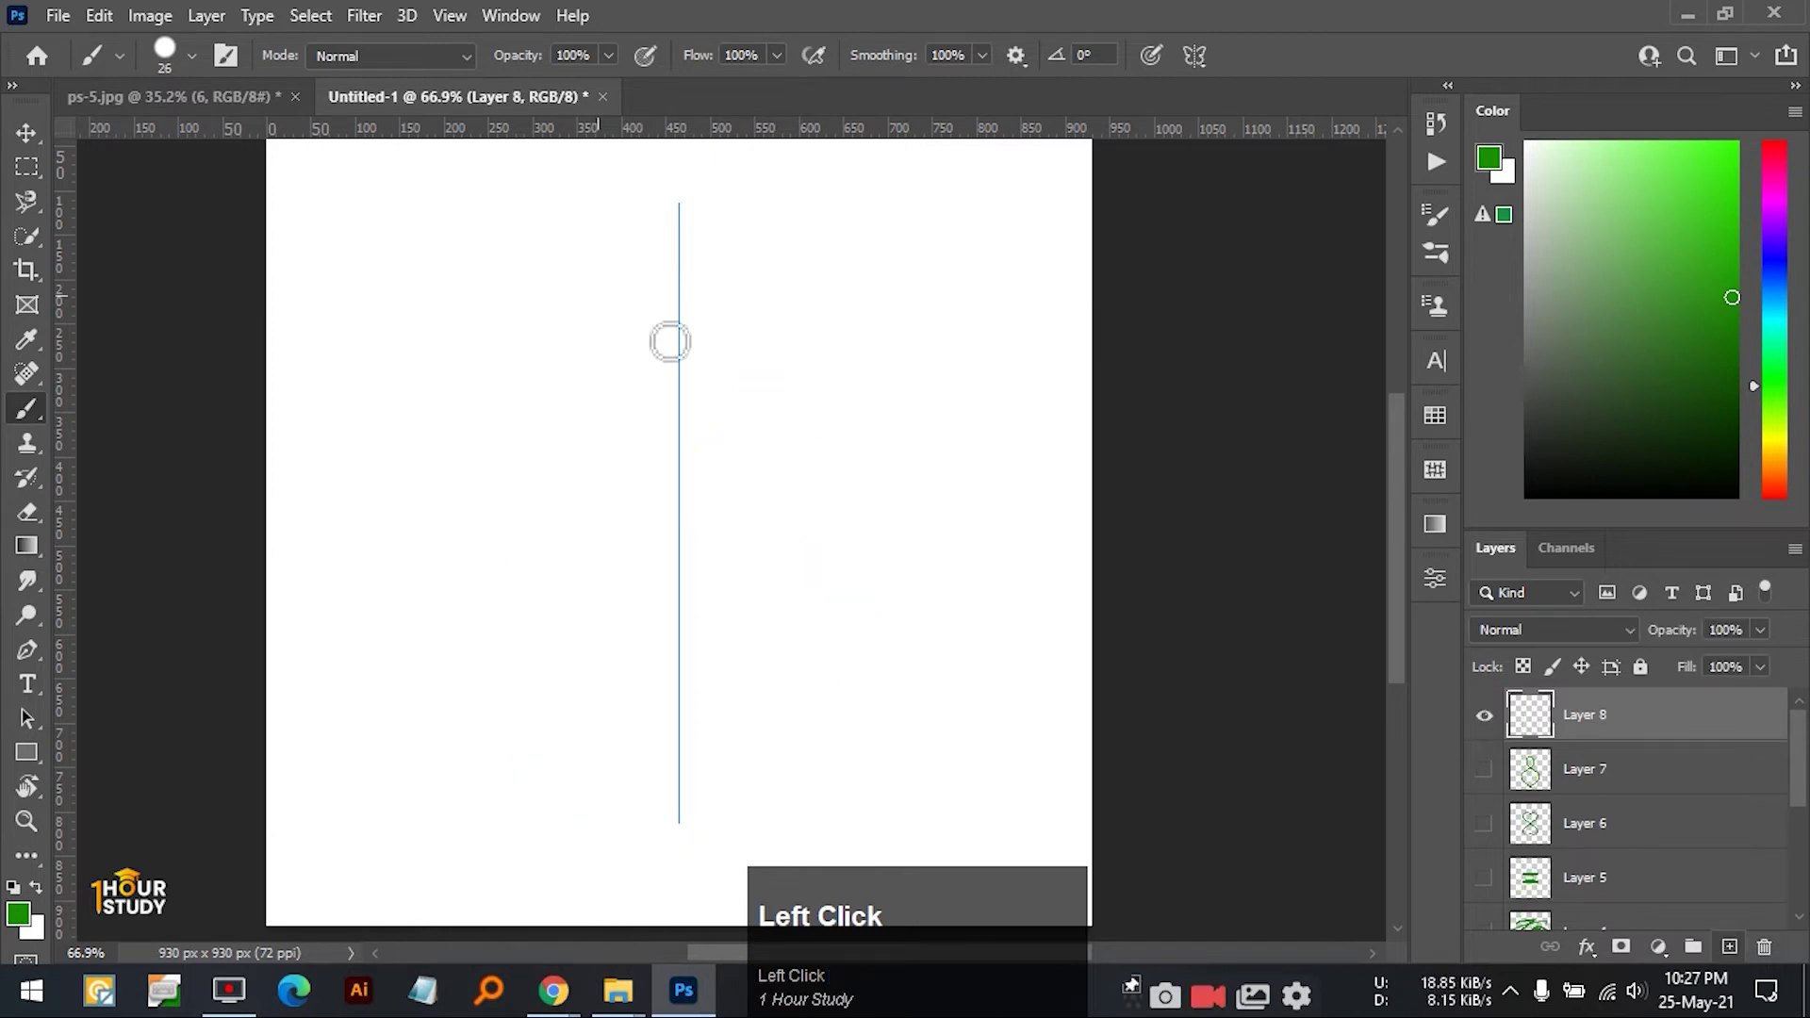
mouse_move(684, 370)
left_mouse_down()
mouse_move(614, 308)
mouse_move(569, 307)
mouse_move(524, 347)
mouse_move(501, 464)
mouse_move(541, 562)
mouse_move(655, 662)
mouse_move(690, 783)
left_mouse_up()
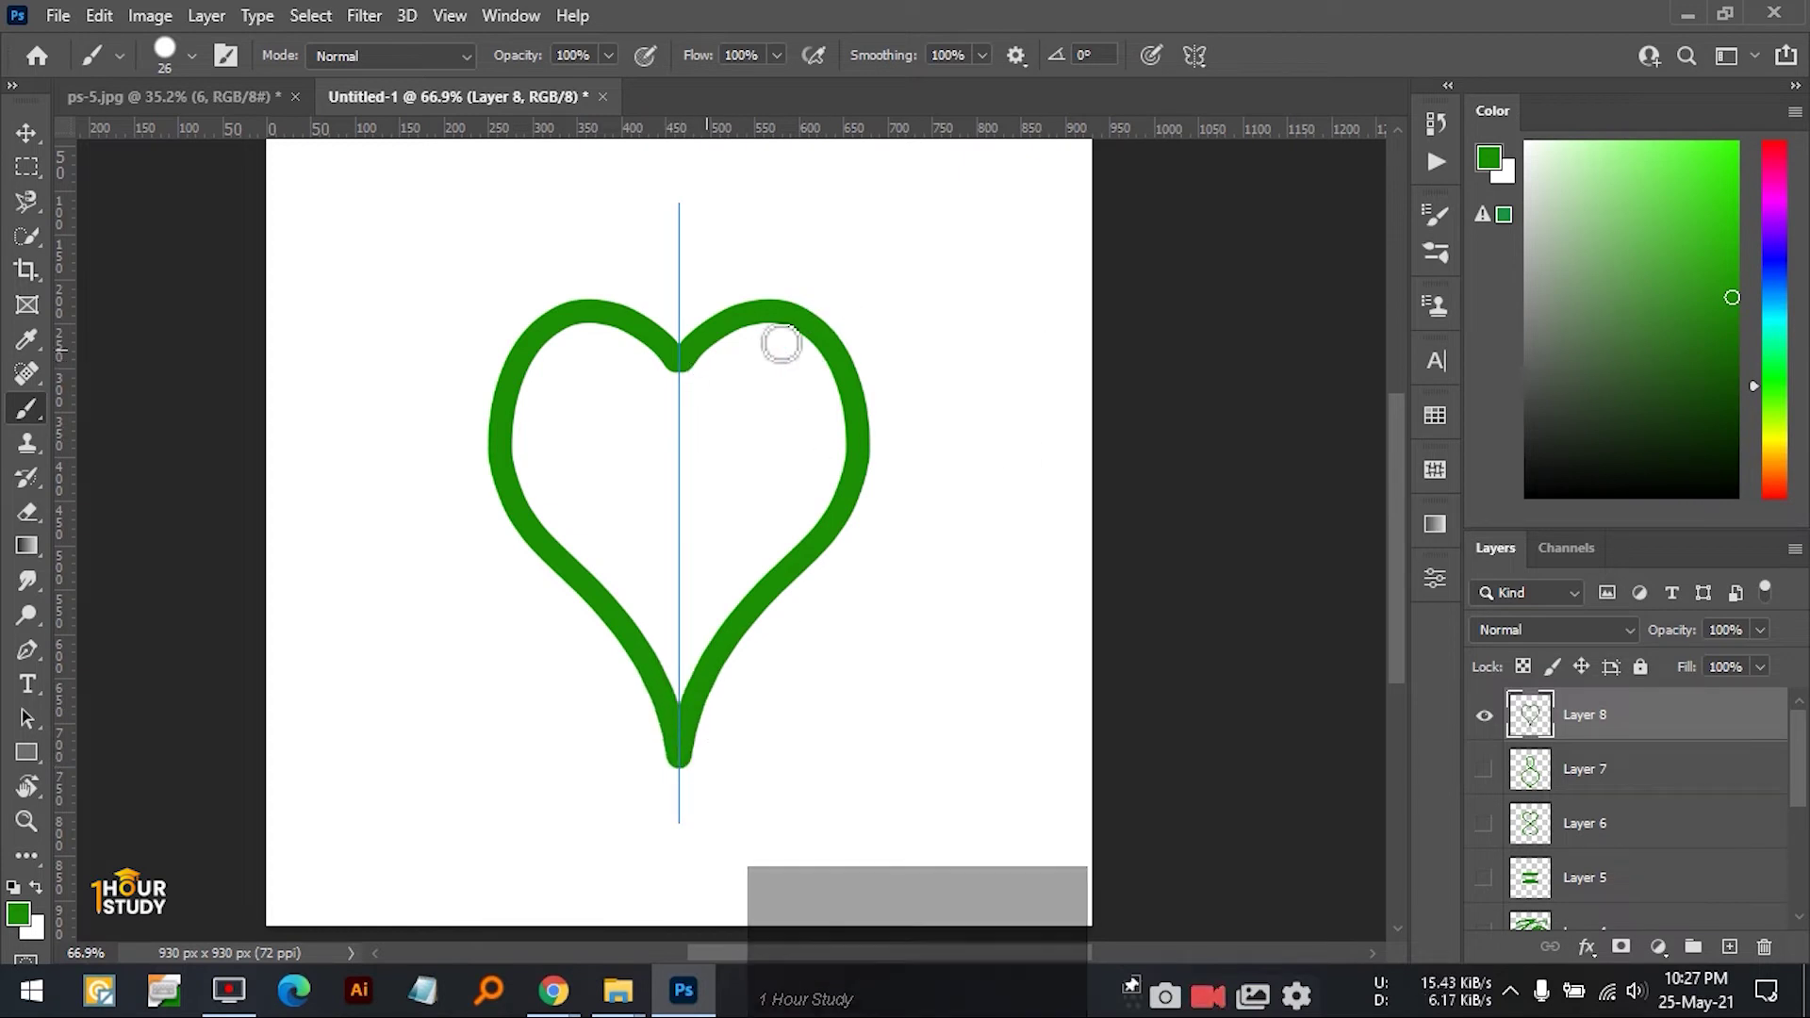
left_click_drag(927, 680, 980, 650)
- Hide Layer 8, add a new layer, and paint a short curved green stroke with symmetry turned off
left_click(1481, 721)
left_click(1728, 947)
left_click(1195, 55)
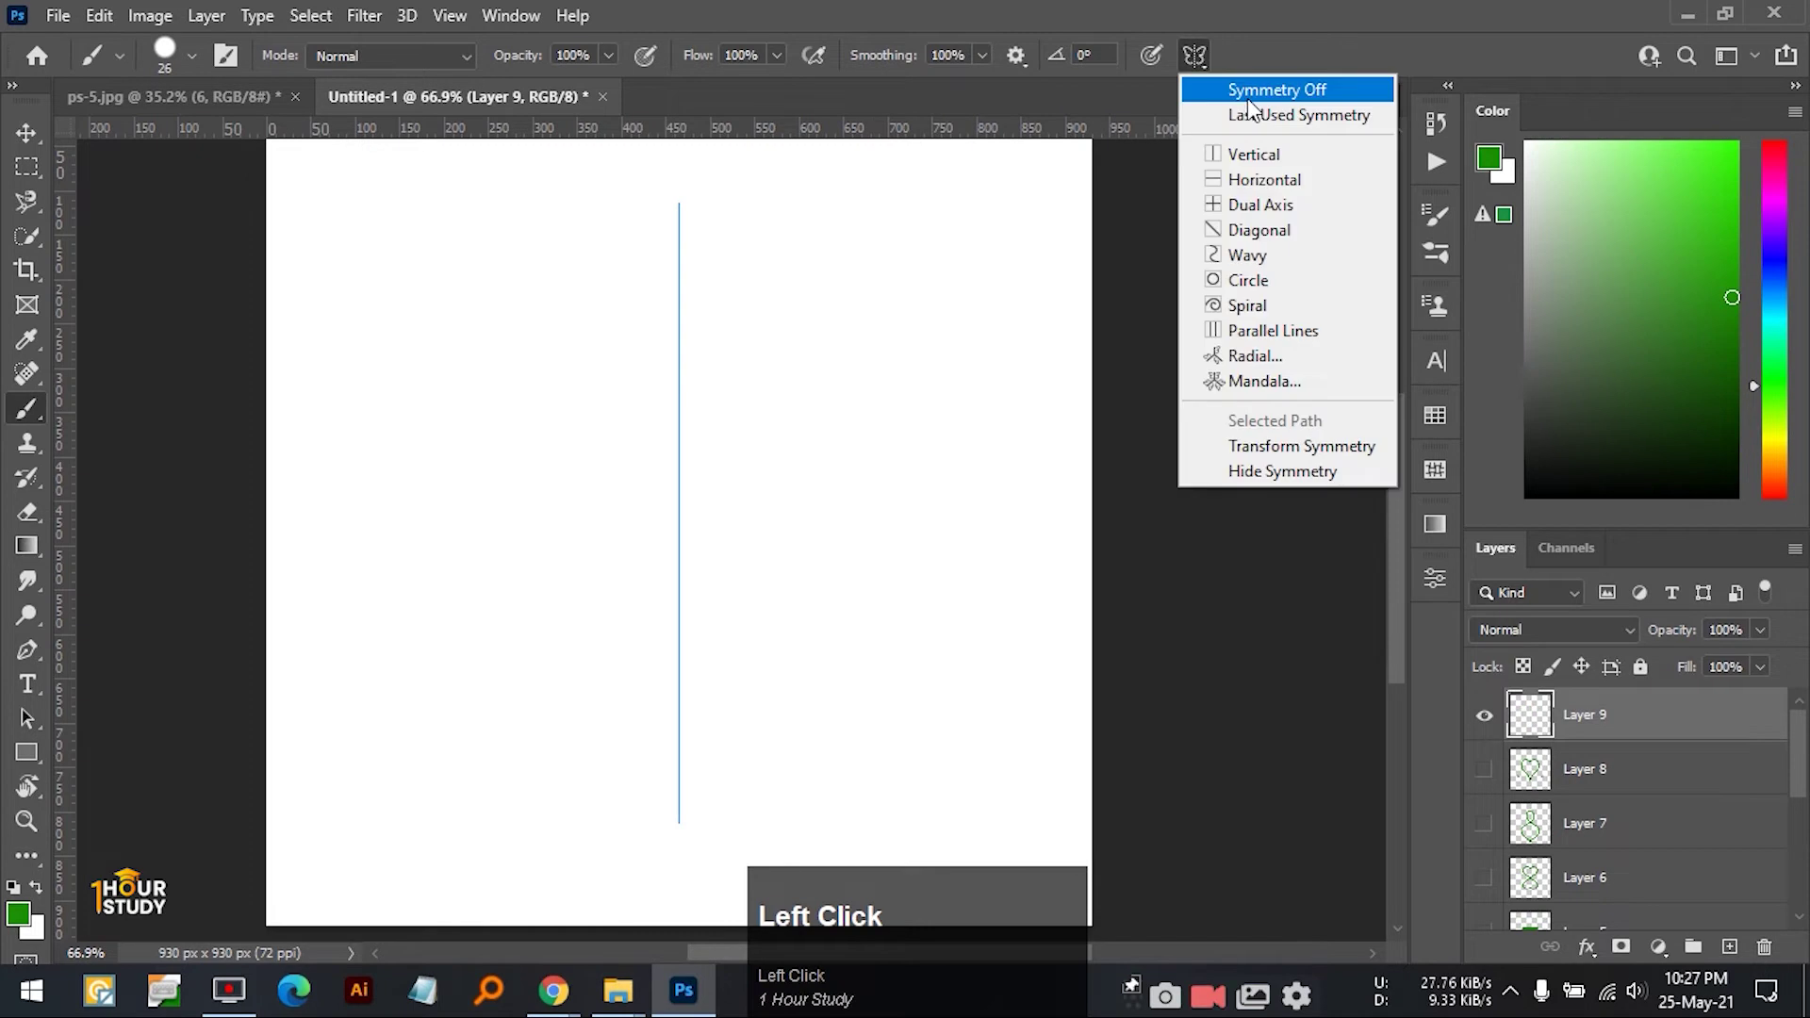
left_click(1254, 94)
mouse_move(675, 352)
left_mouse_down()
mouse_move(792, 347)
mouse_move(811, 408)
mouse_move(799, 476)
left_mouse_up()
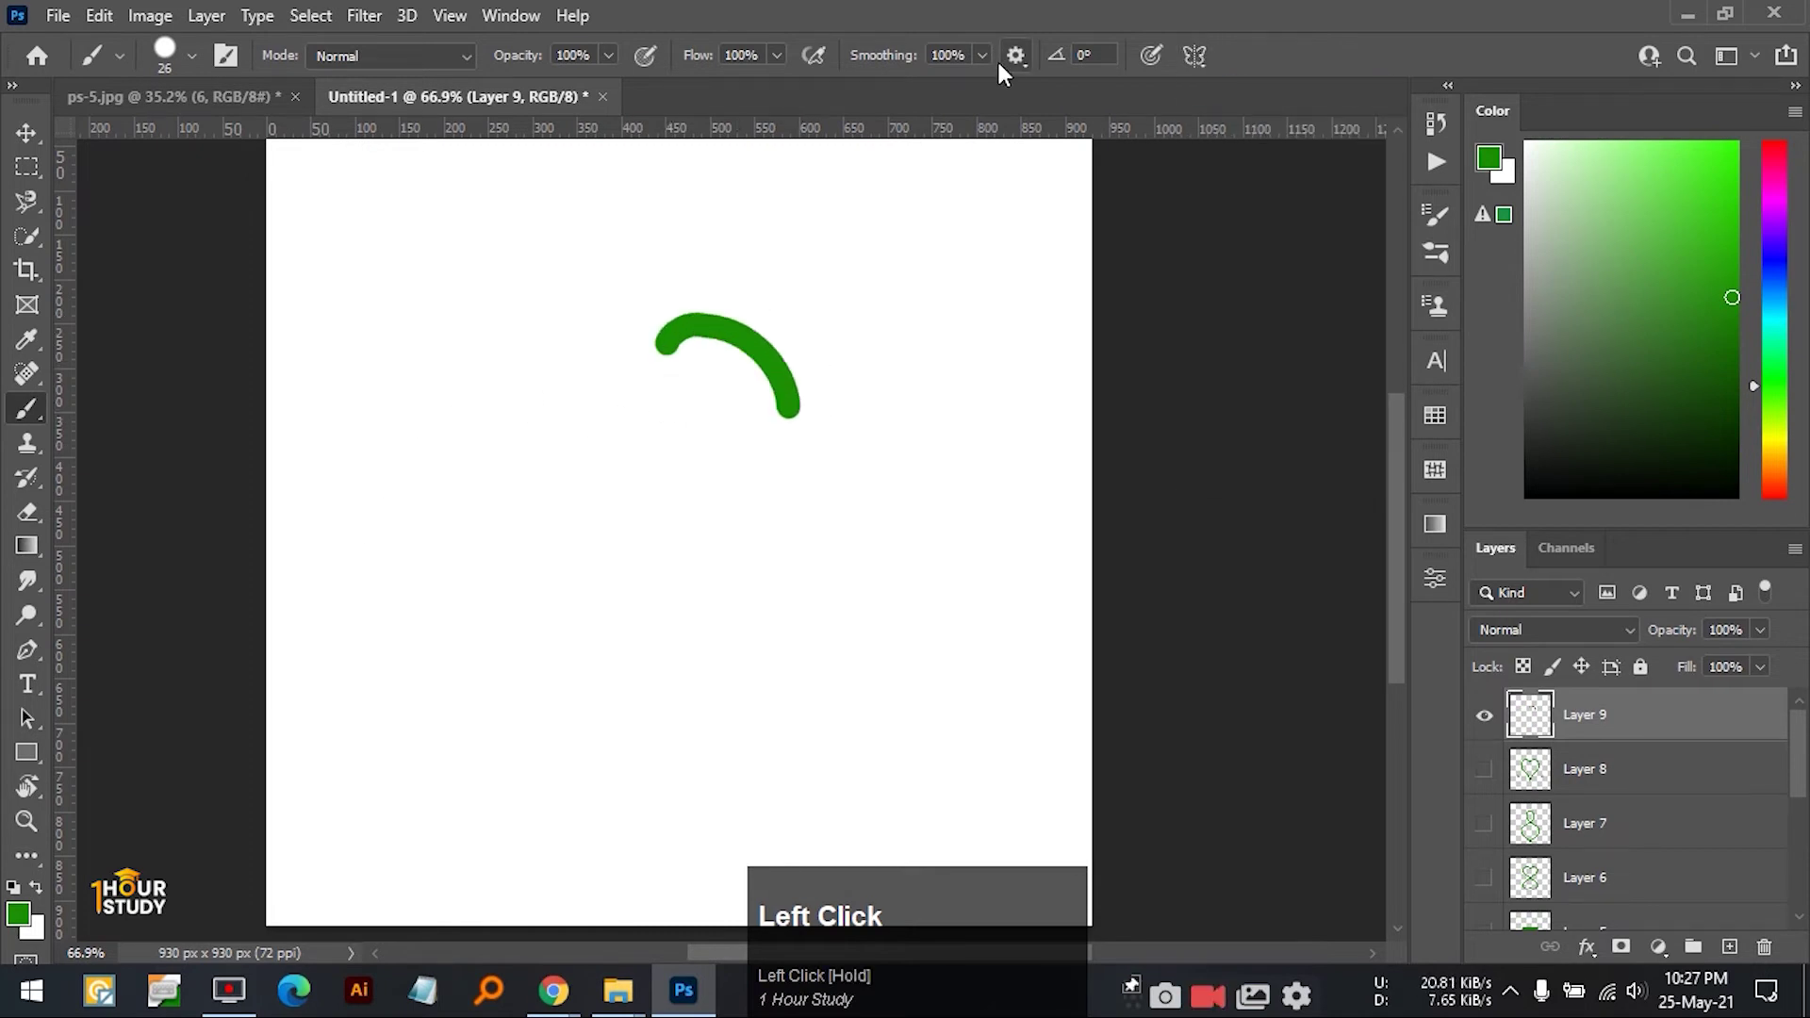
- Set the brush smoothing to 0%, hide Layer 9, and paint both halves of a freehand heart on a new layer
left_click_drag(903, 84, 650, 92)
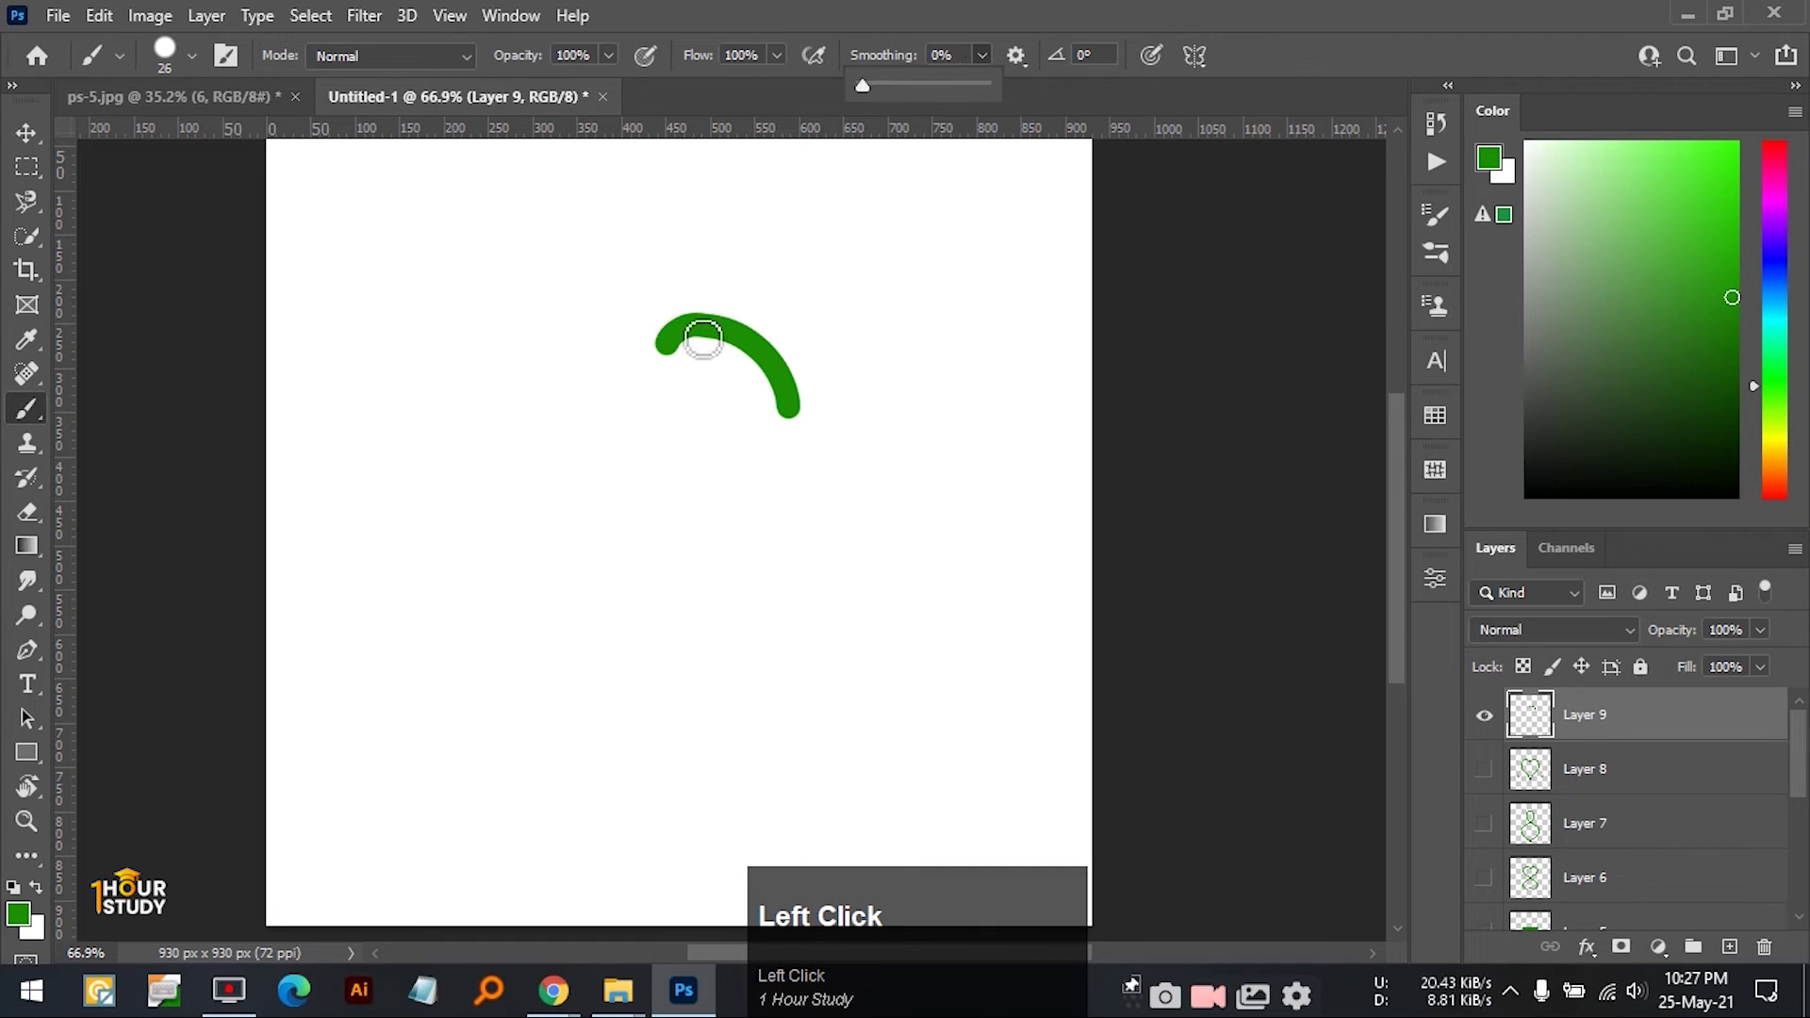
left_click(1486, 716)
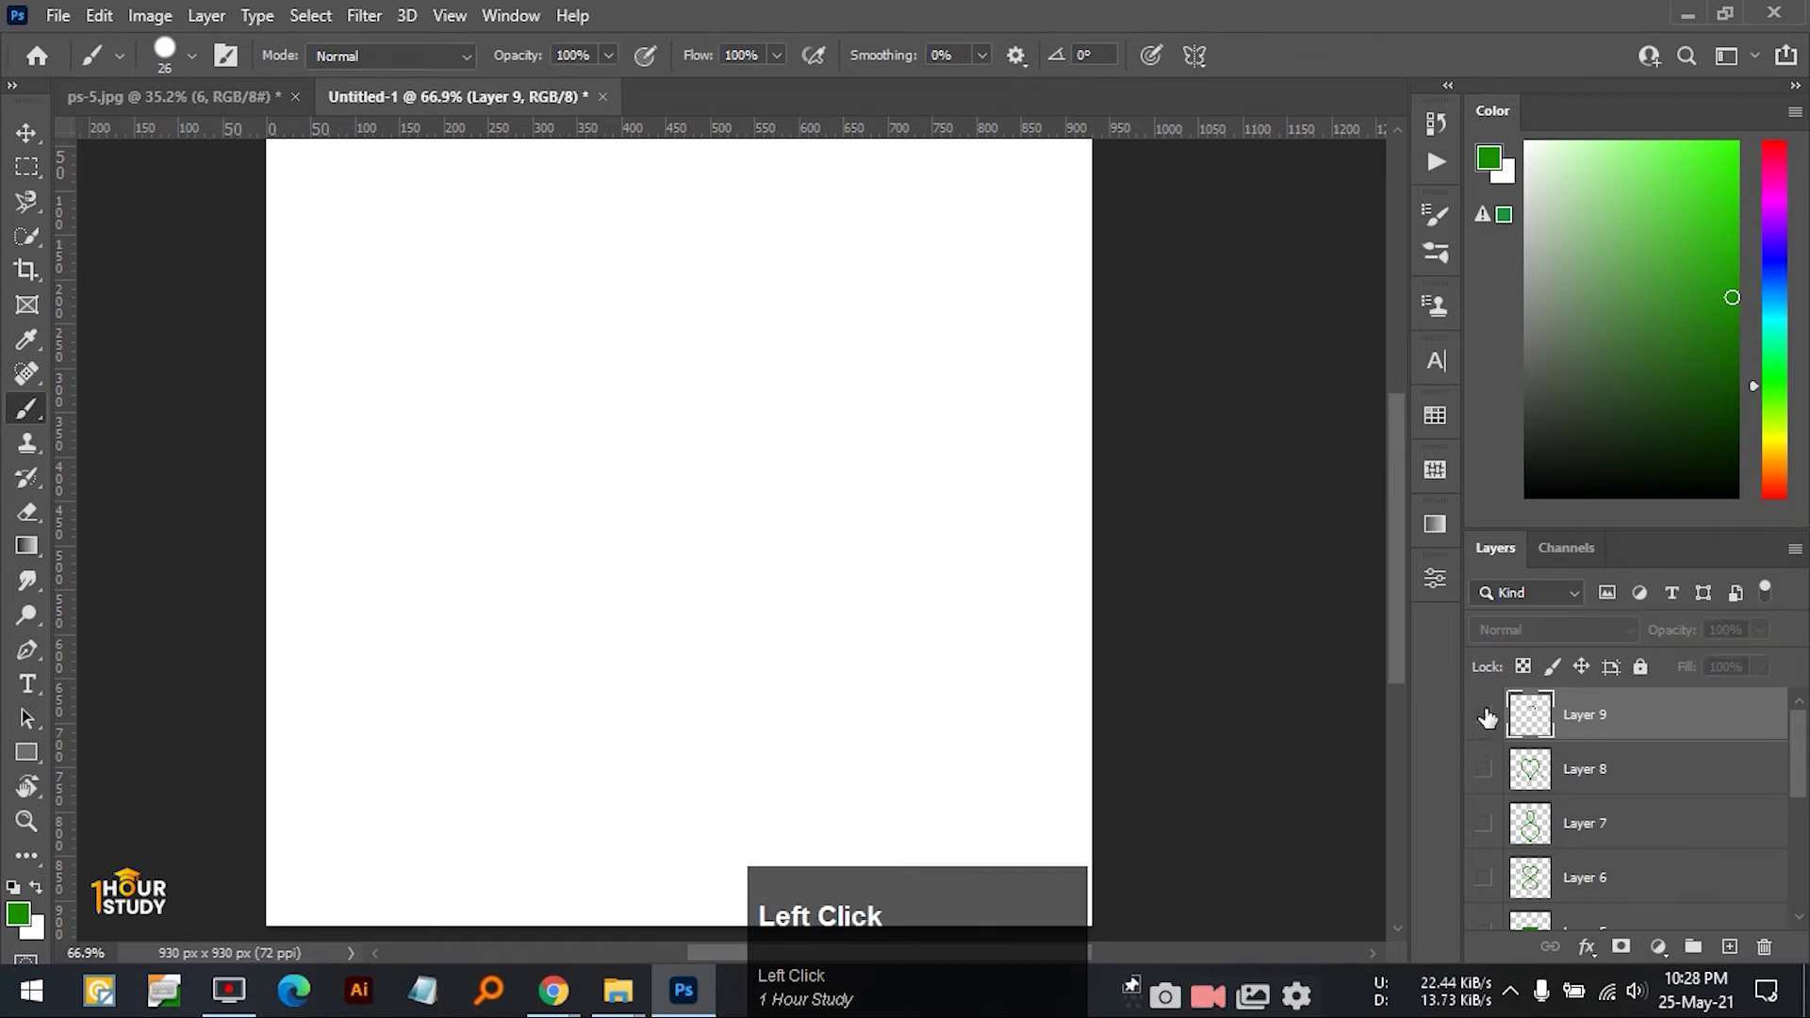
left_click(1730, 946)
mouse_move(699, 384)
left_mouse_down()
mouse_move(811, 319)
mouse_move(916, 404)
mouse_move(913, 486)
mouse_move(741, 696)
mouse_move(717, 746)
left_mouse_up()
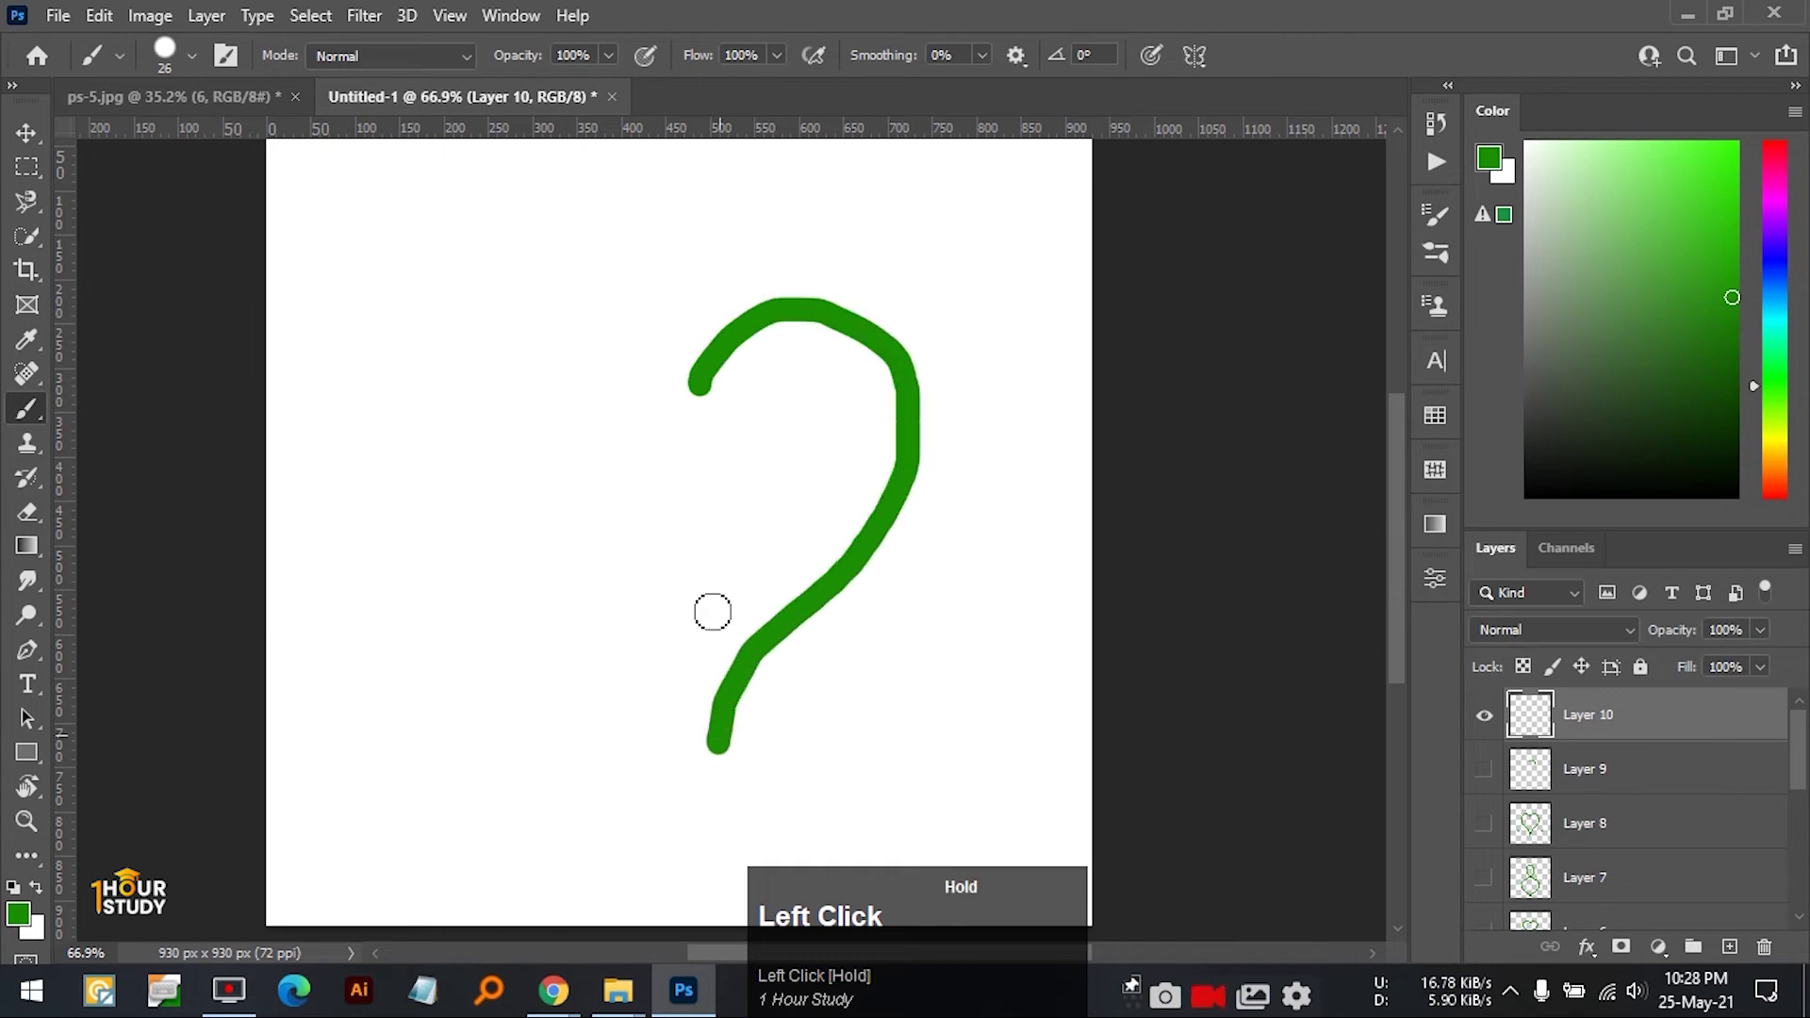
mouse_move(712, 401)
left_mouse_down()
mouse_move(500, 325)
mouse_move(503, 471)
mouse_move(723, 737)
left_mouse_up()
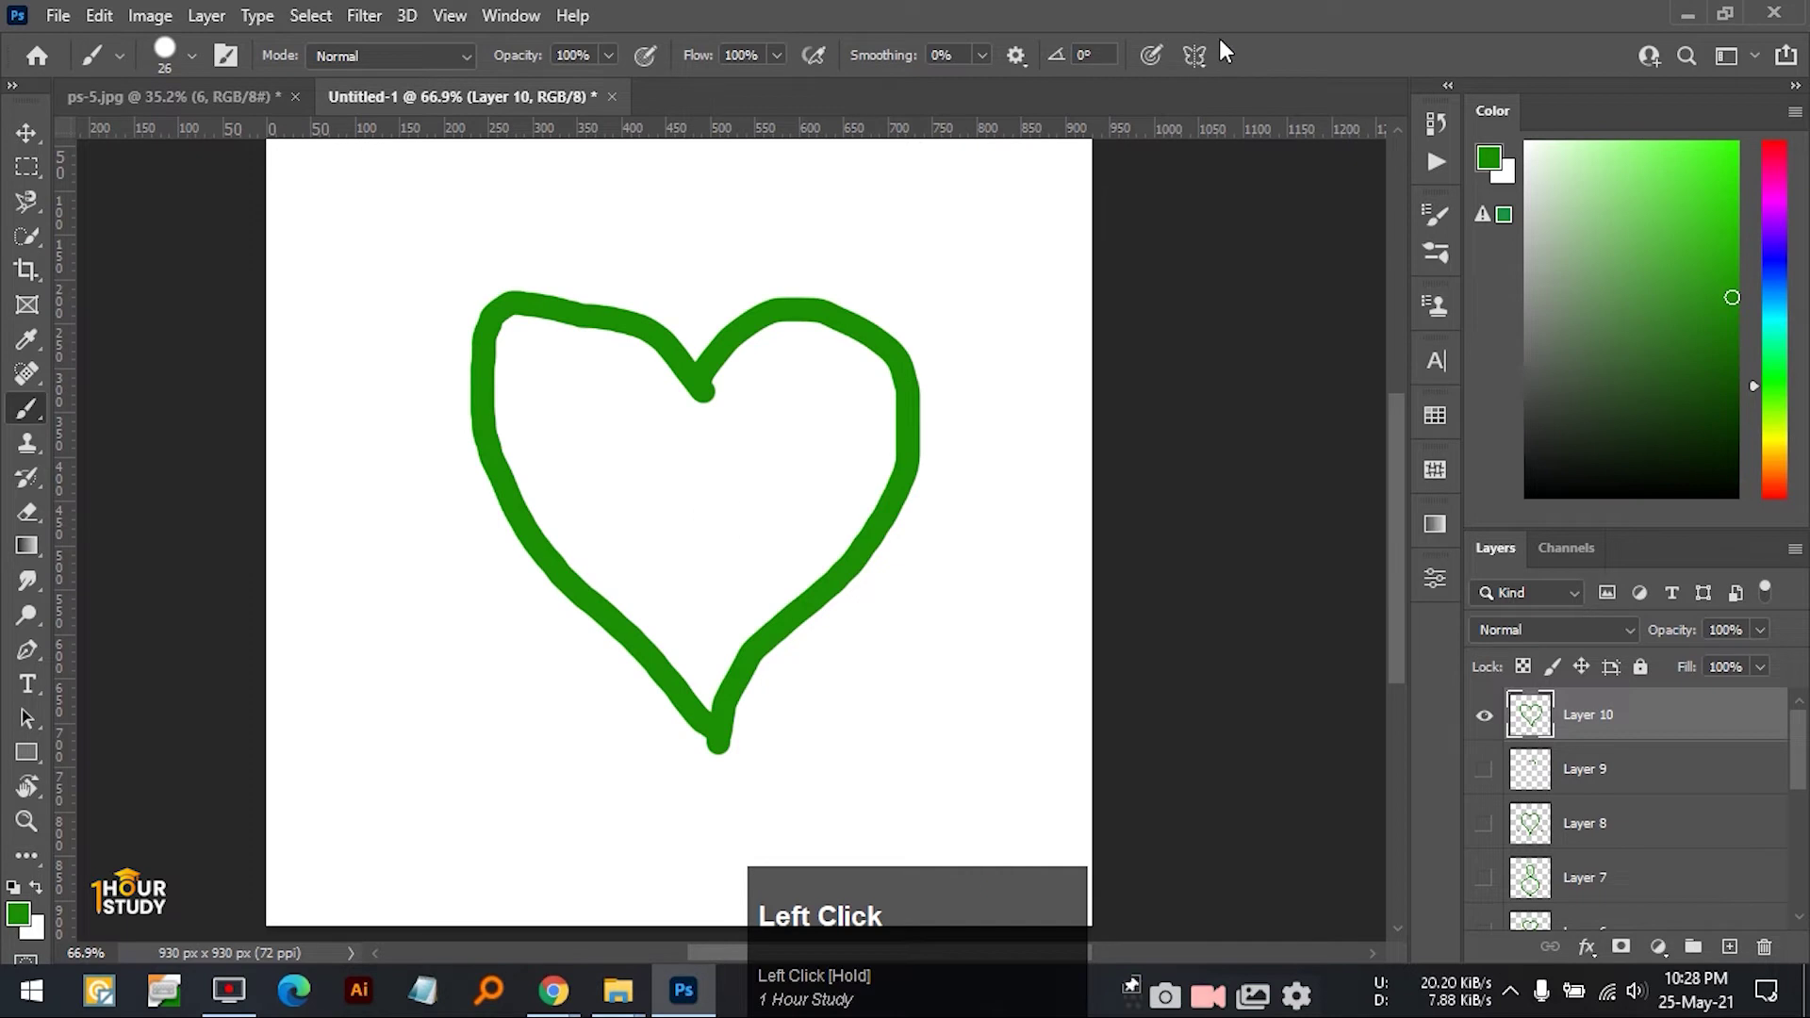
- Review the paint symmetry types and try pressure control for brush size, switching it back off
left_click(1195, 55)
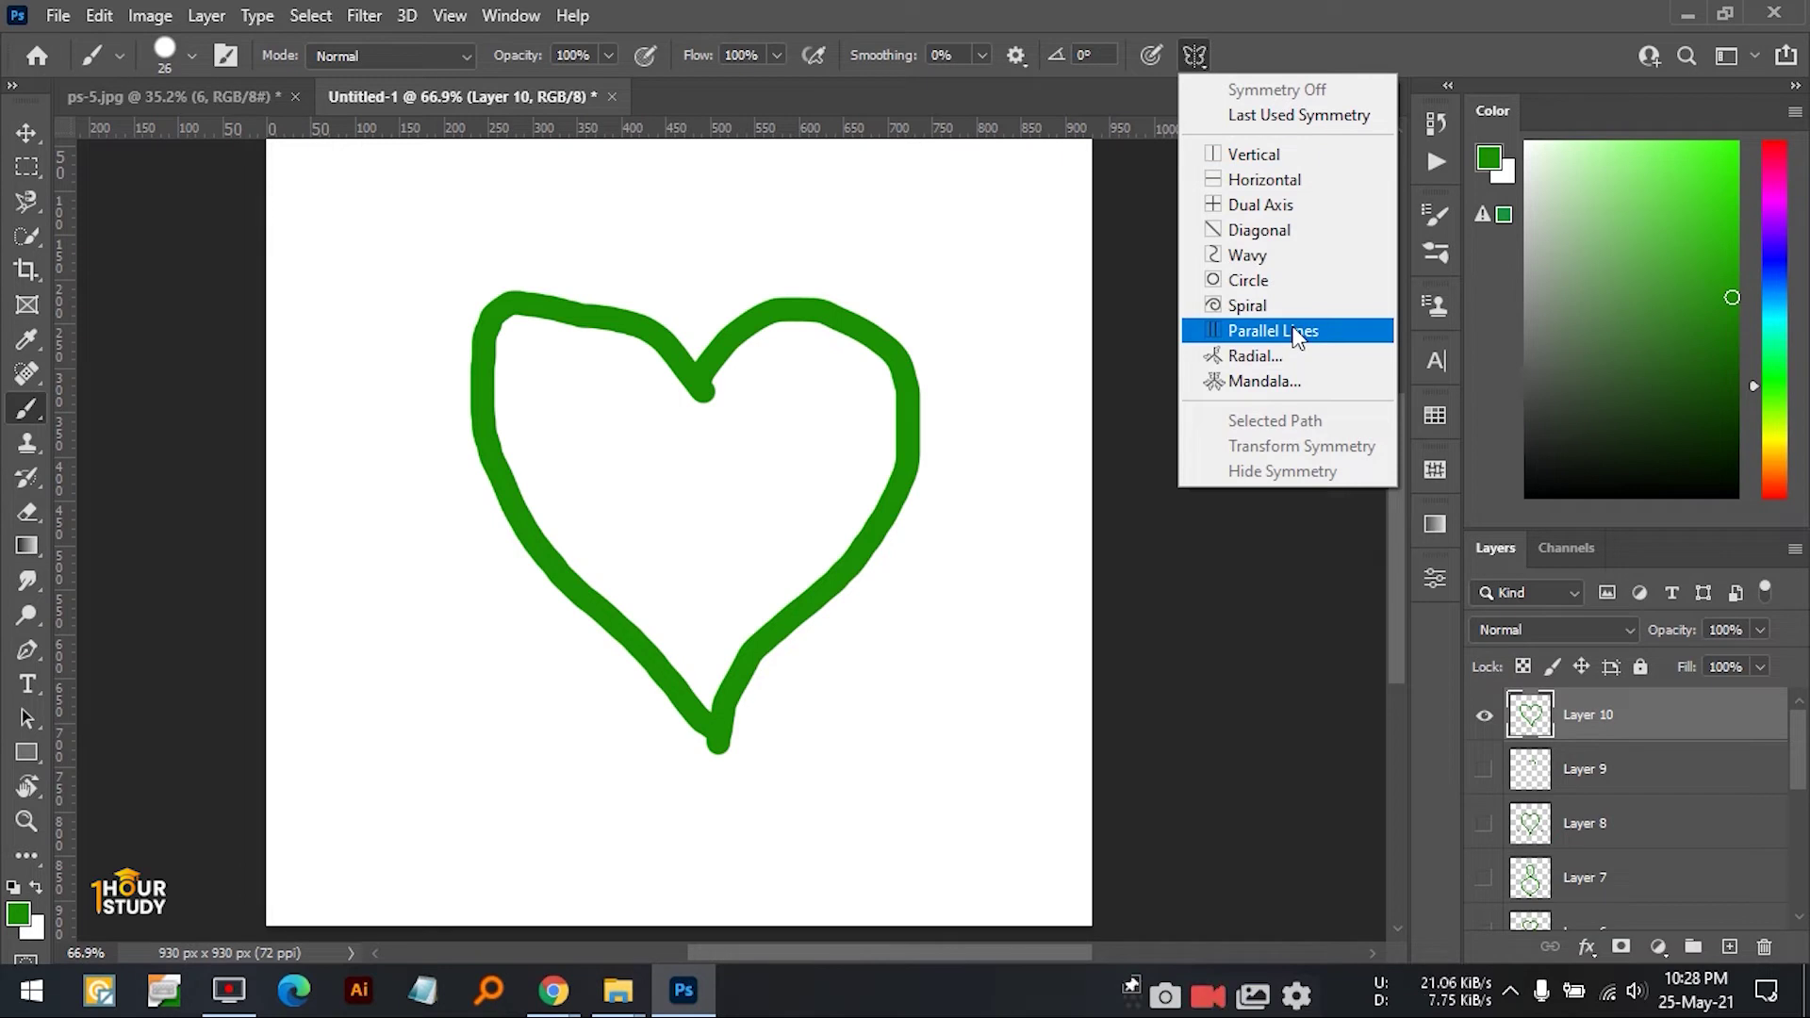
left_click(1160, 57)
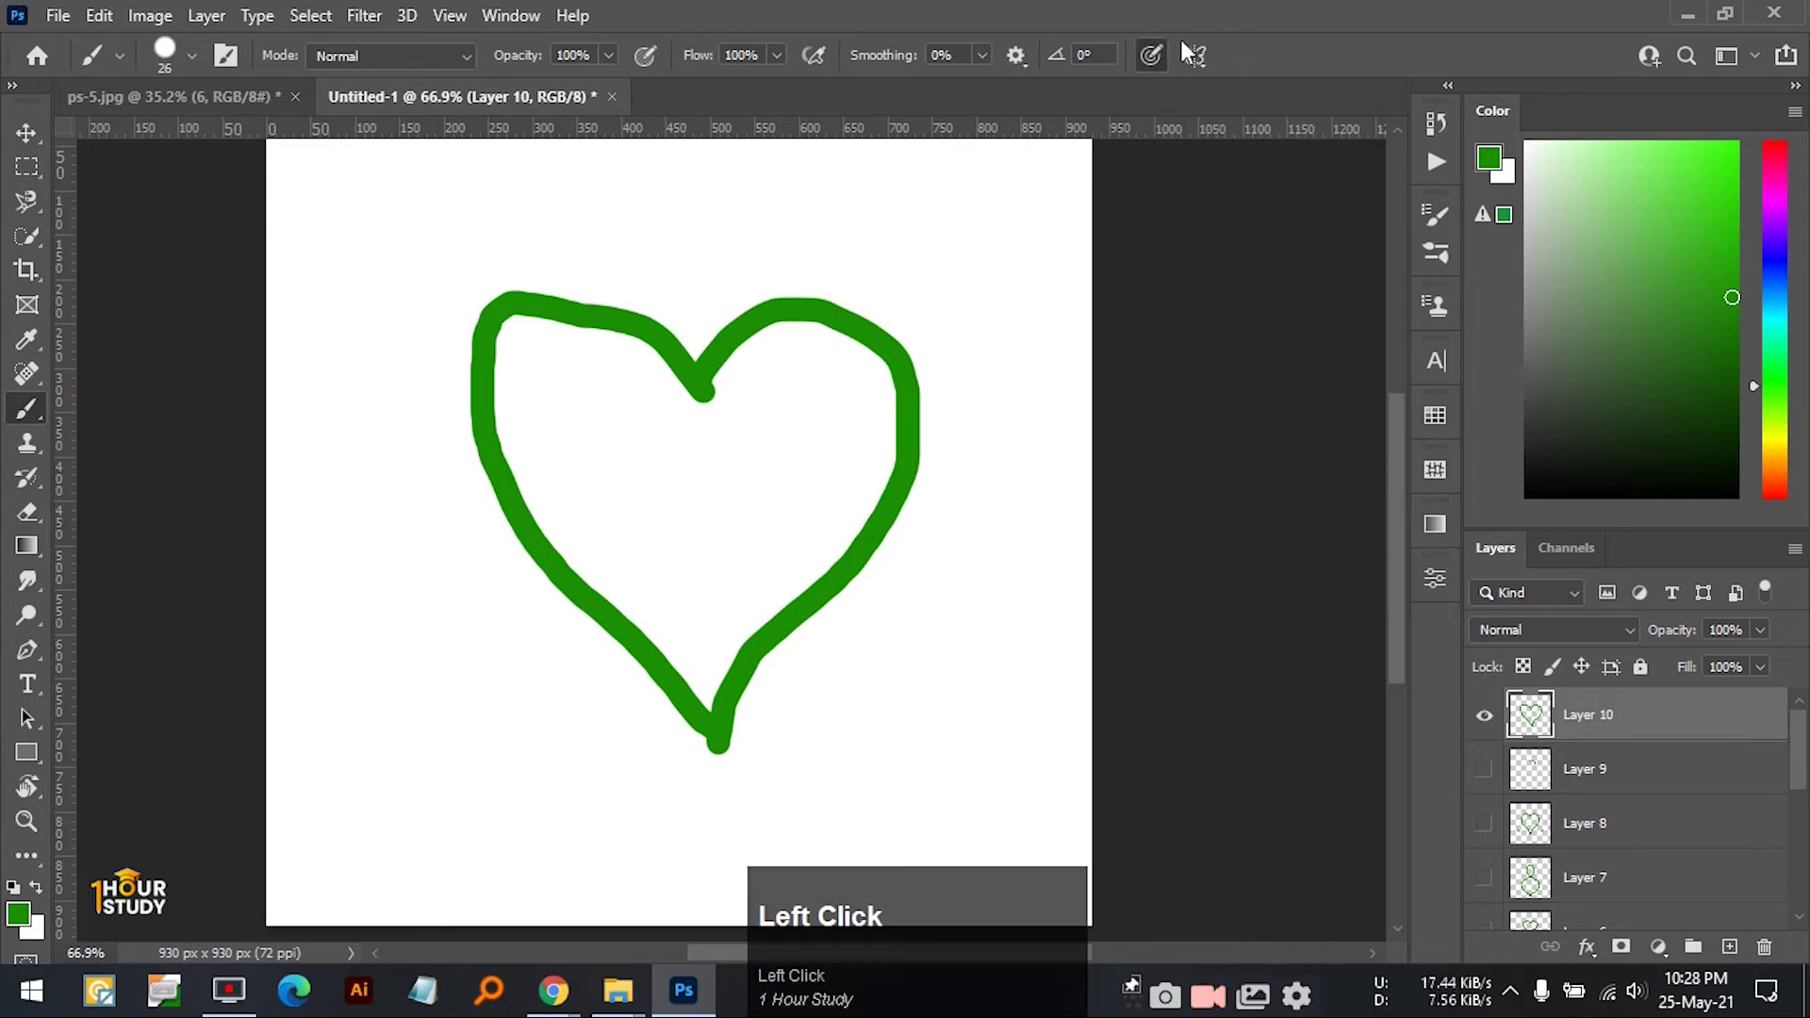
right_click(1153, 58)
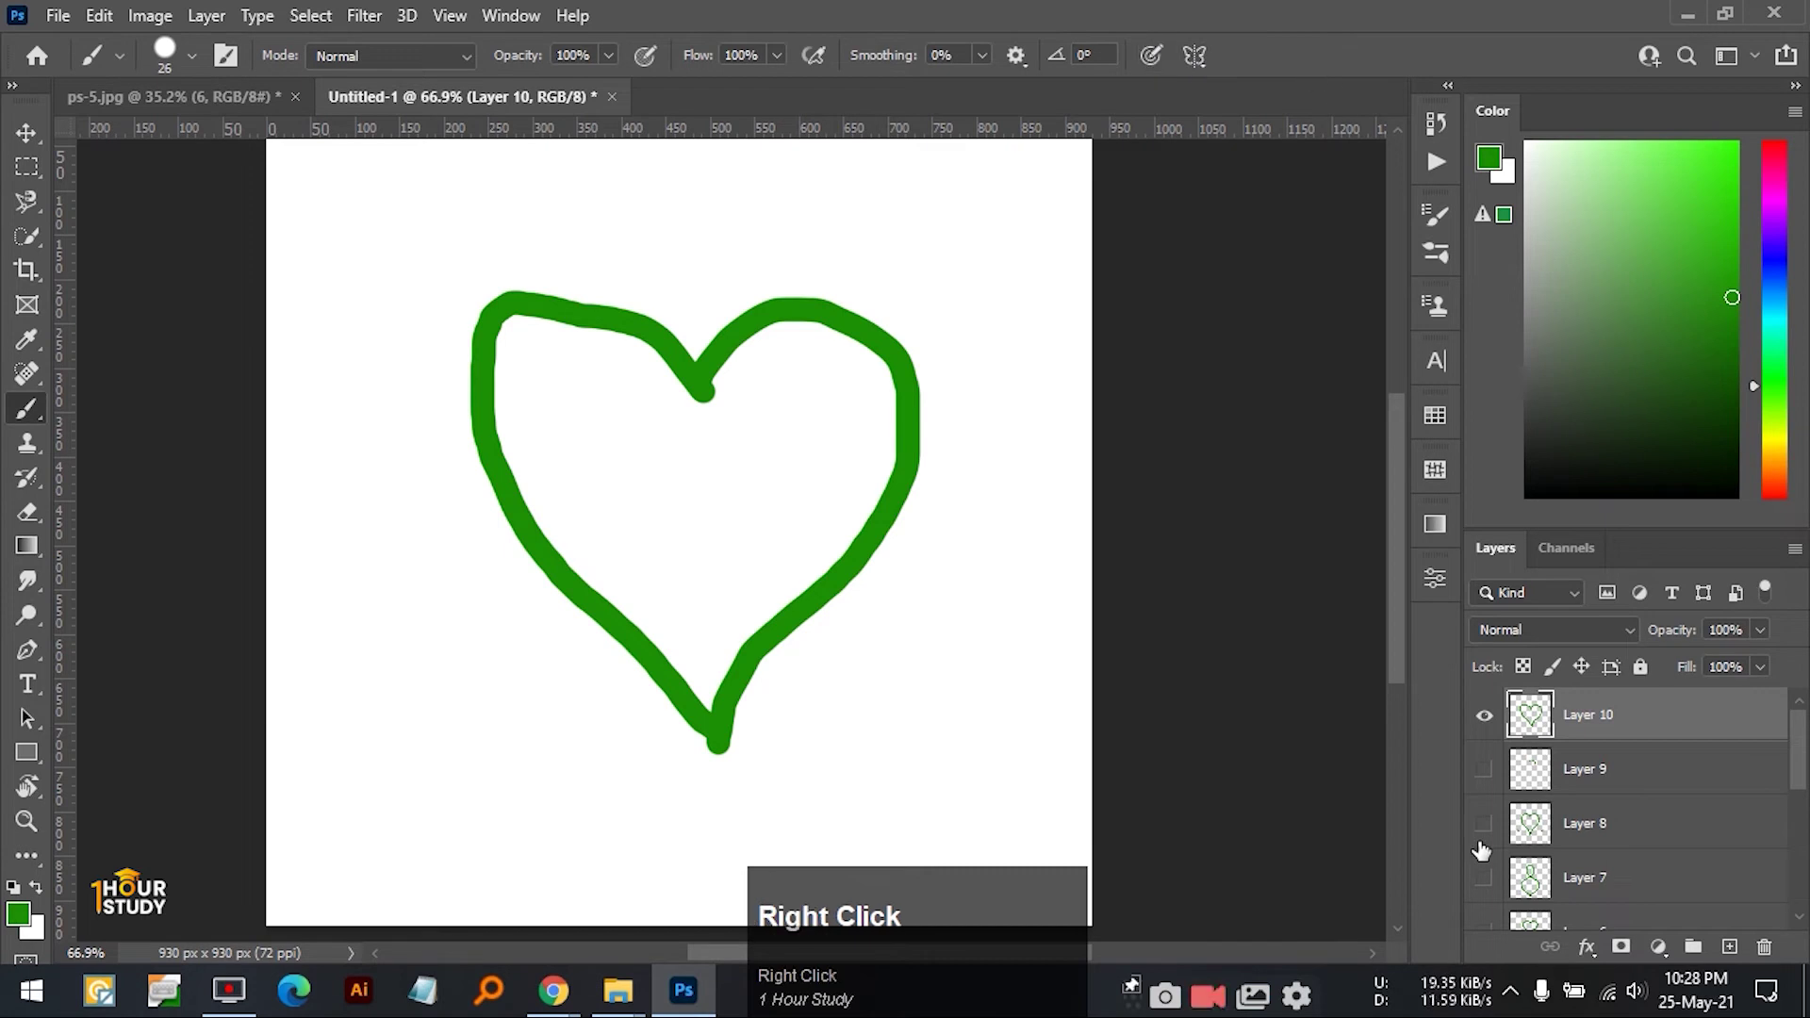
- Hide Layer 10 and, on a new layer, select a rectangle about 615 x 370 px and paint a green brush stroke along its upper part
left_click(1484, 717)
left_click(1729, 946)
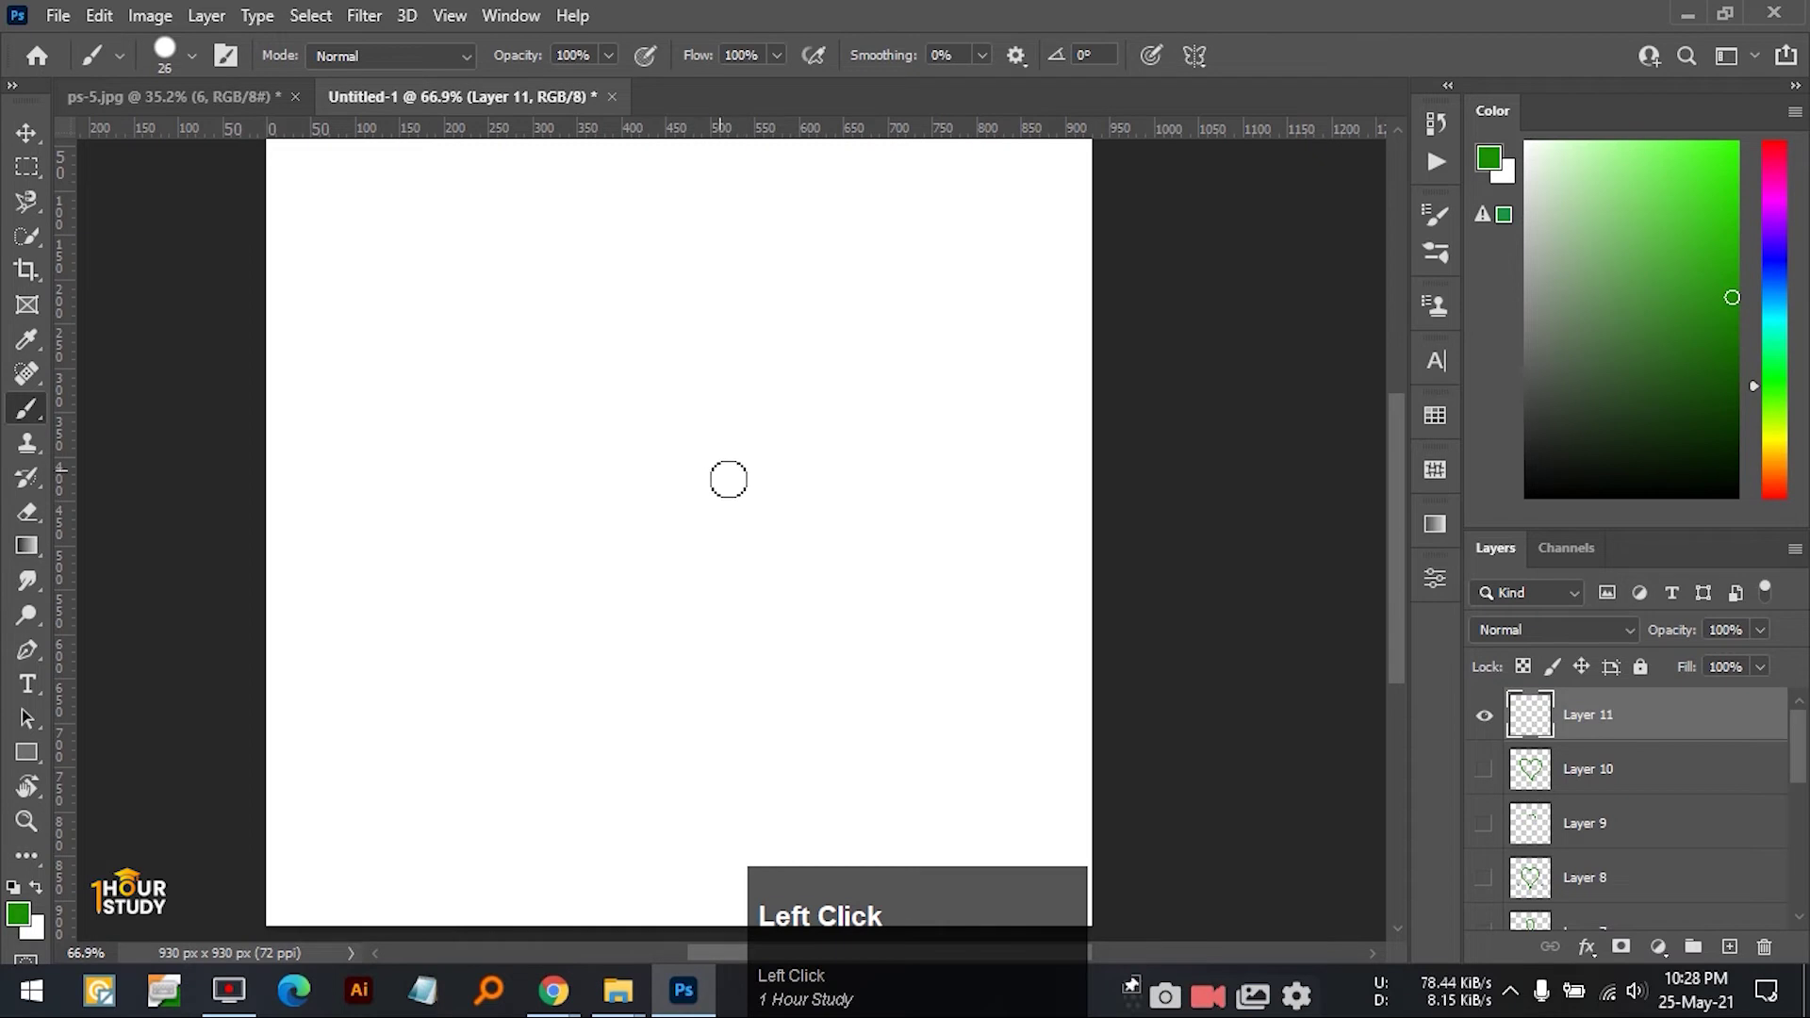
left_click(36, 173)
left_click_drag(375, 306, 921, 634)
left_click(526, 406)
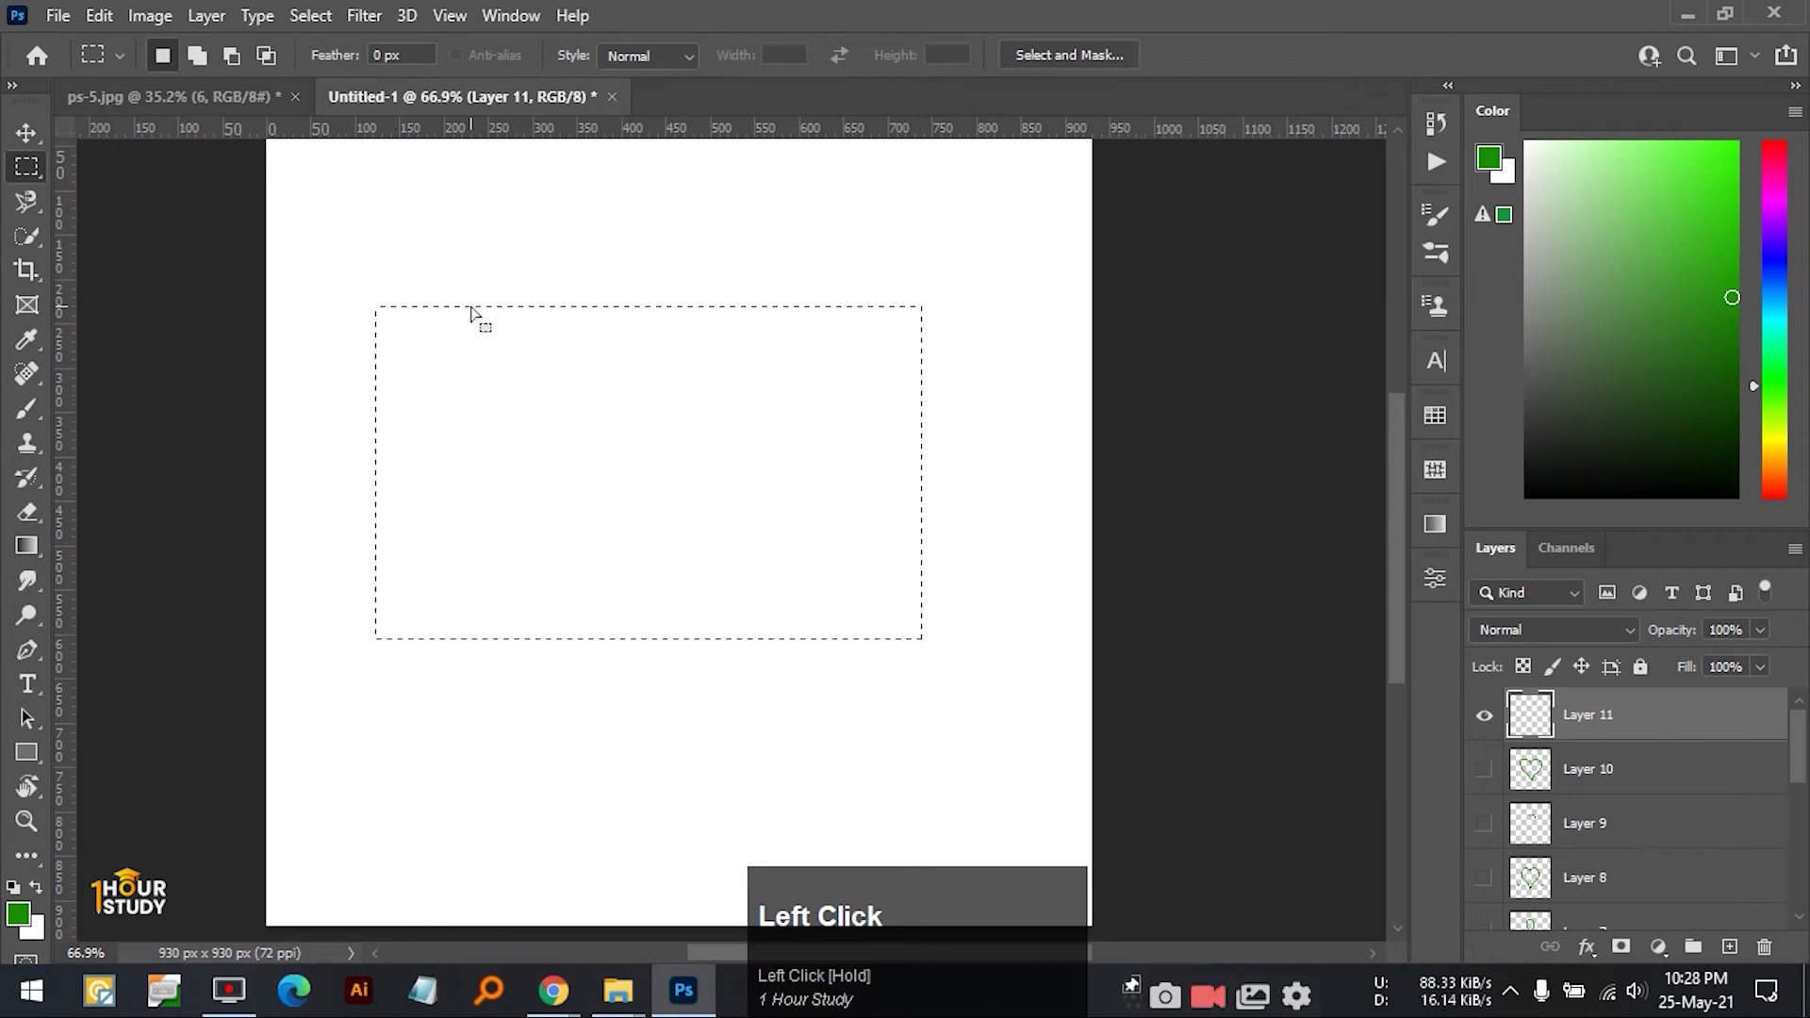
key("b")
mouse_move(432, 315)
left_mouse_down()
mouse_move(537, 283)
mouse_move(497, 332)
mouse_move(989, 288)
left_mouse_up()
- Hide Layer 11, add a new layer, and replace the rectangular selection with a circular one about 415 px in diameter
left_click(1485, 726)
left_click(1728, 946)
key("ctrl+d")
right_click(25, 234)
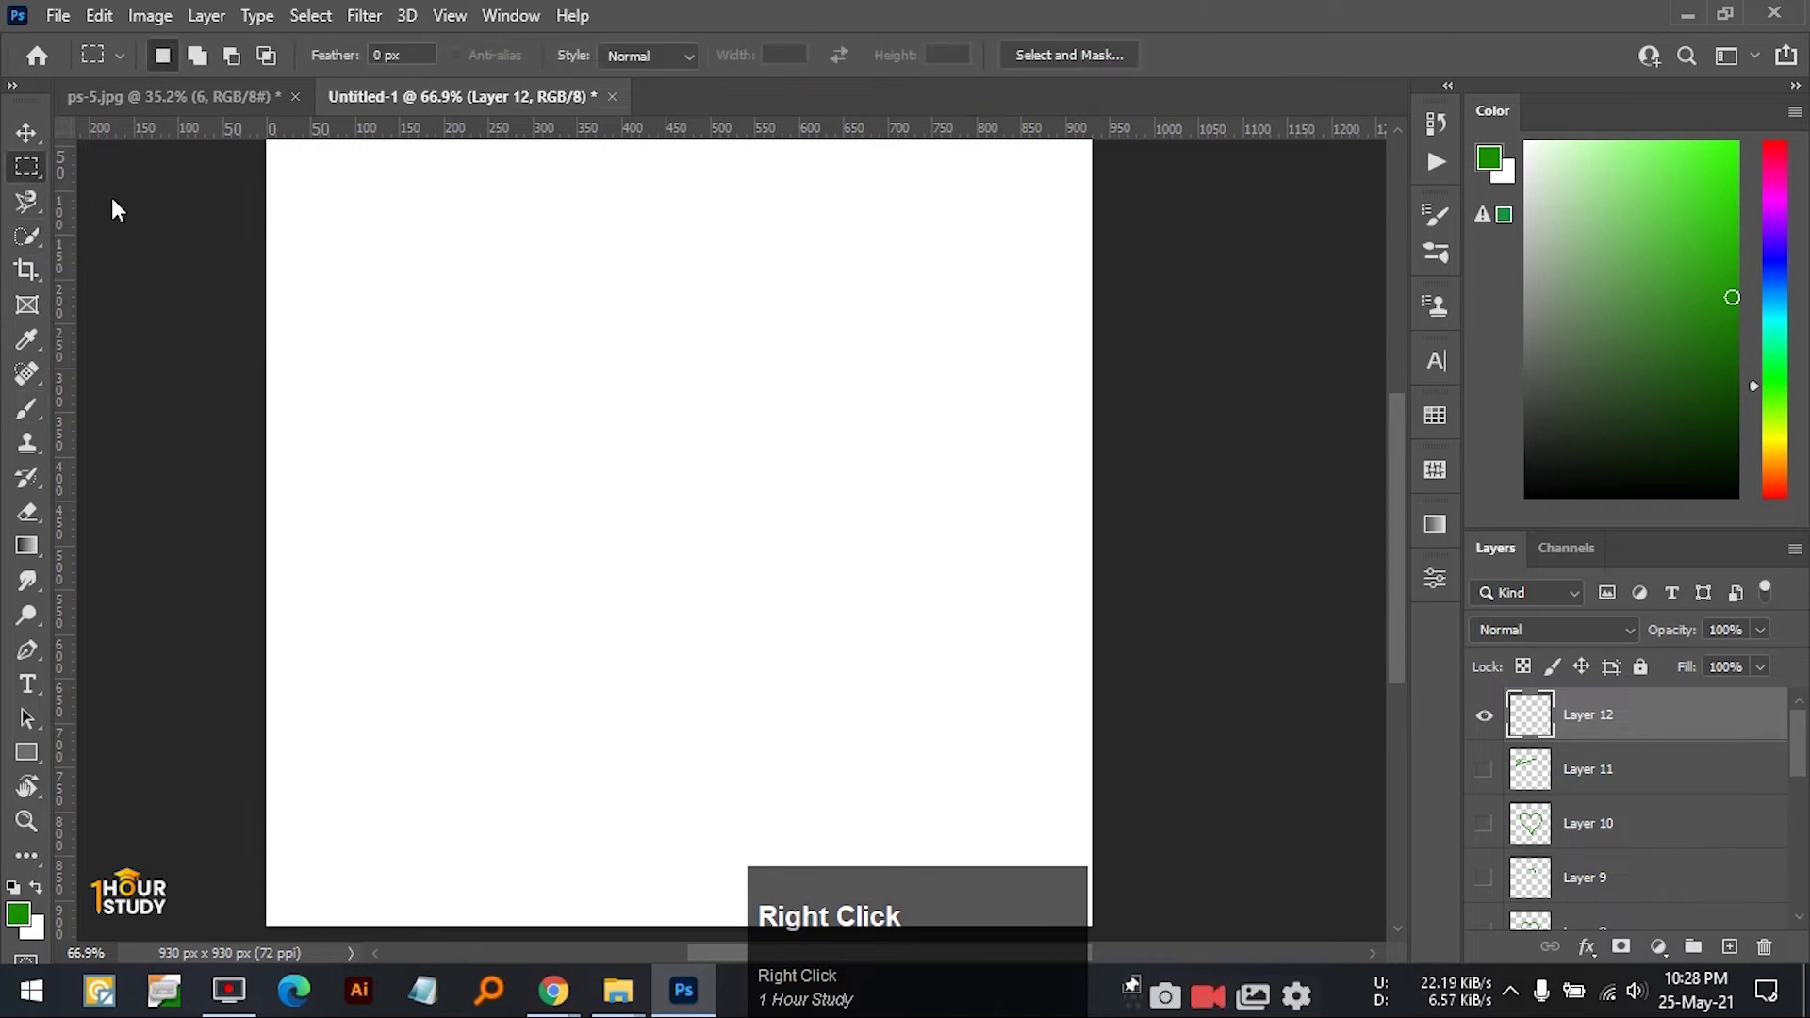
key("shift+m")
left_click_drag(476, 299, 842, 671)
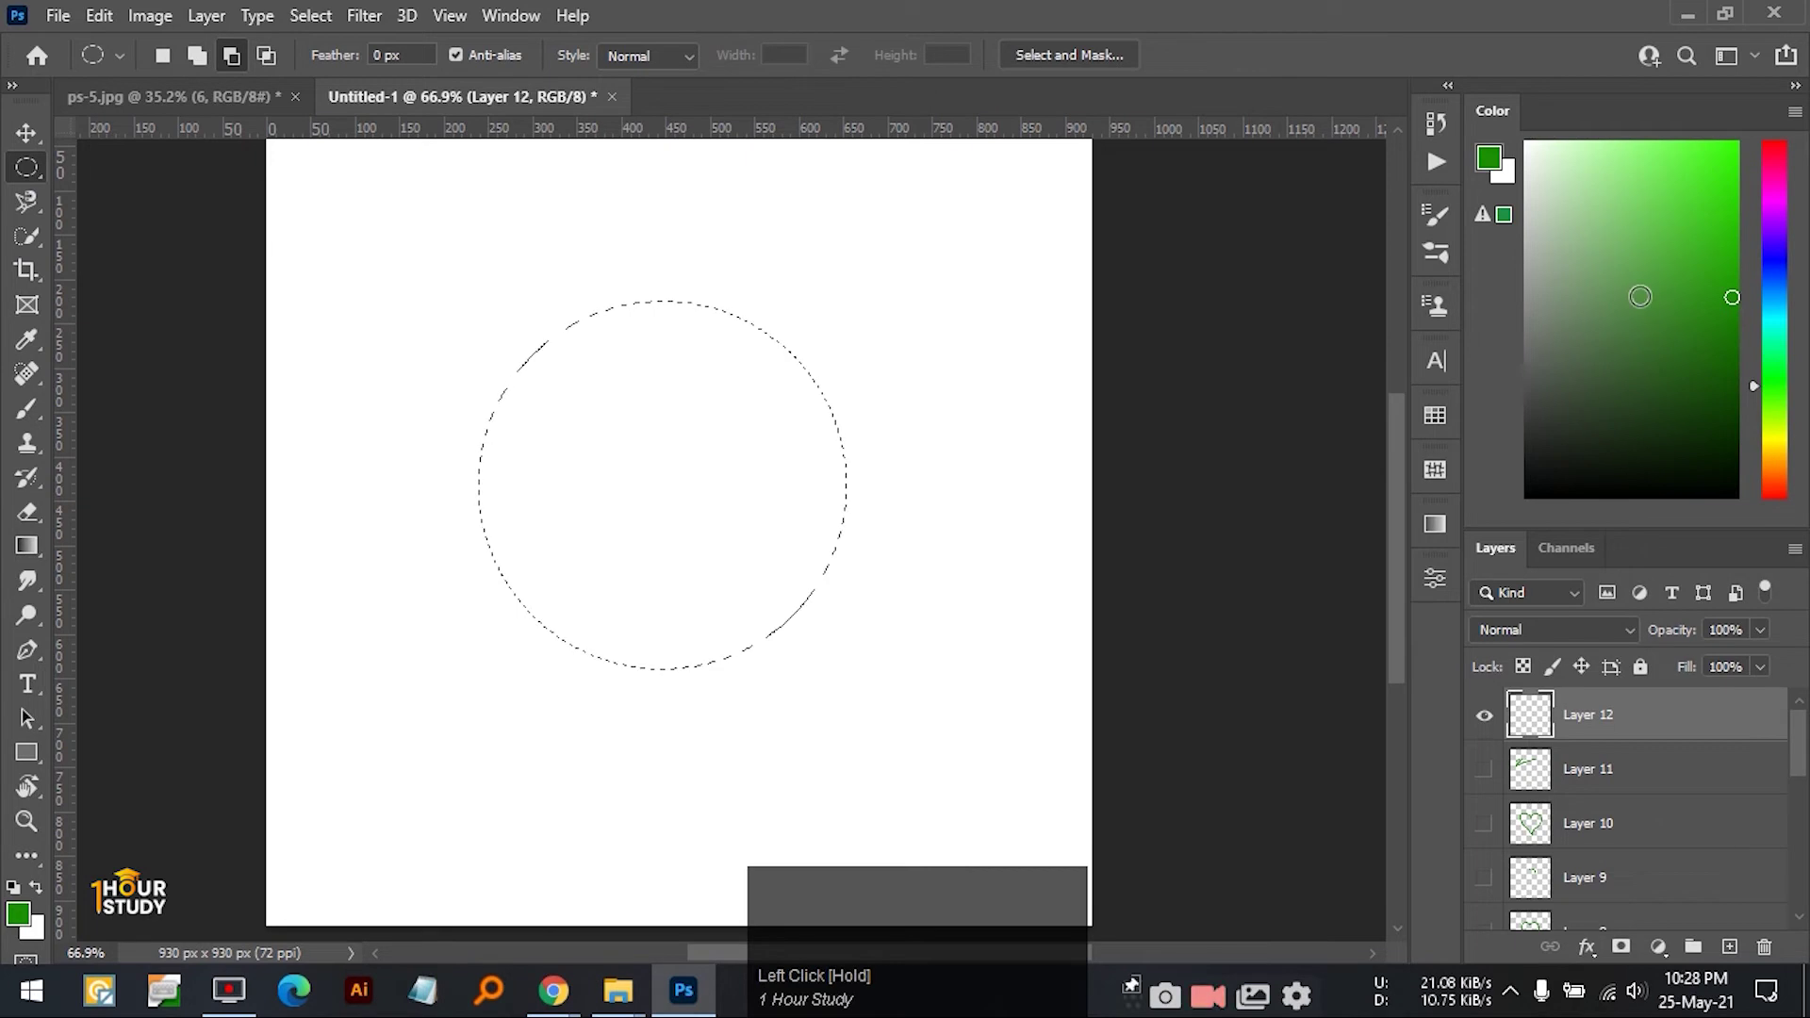
- Set the foreground color to near-black and enlarge the brush to 175 px
left_click(1527, 454)
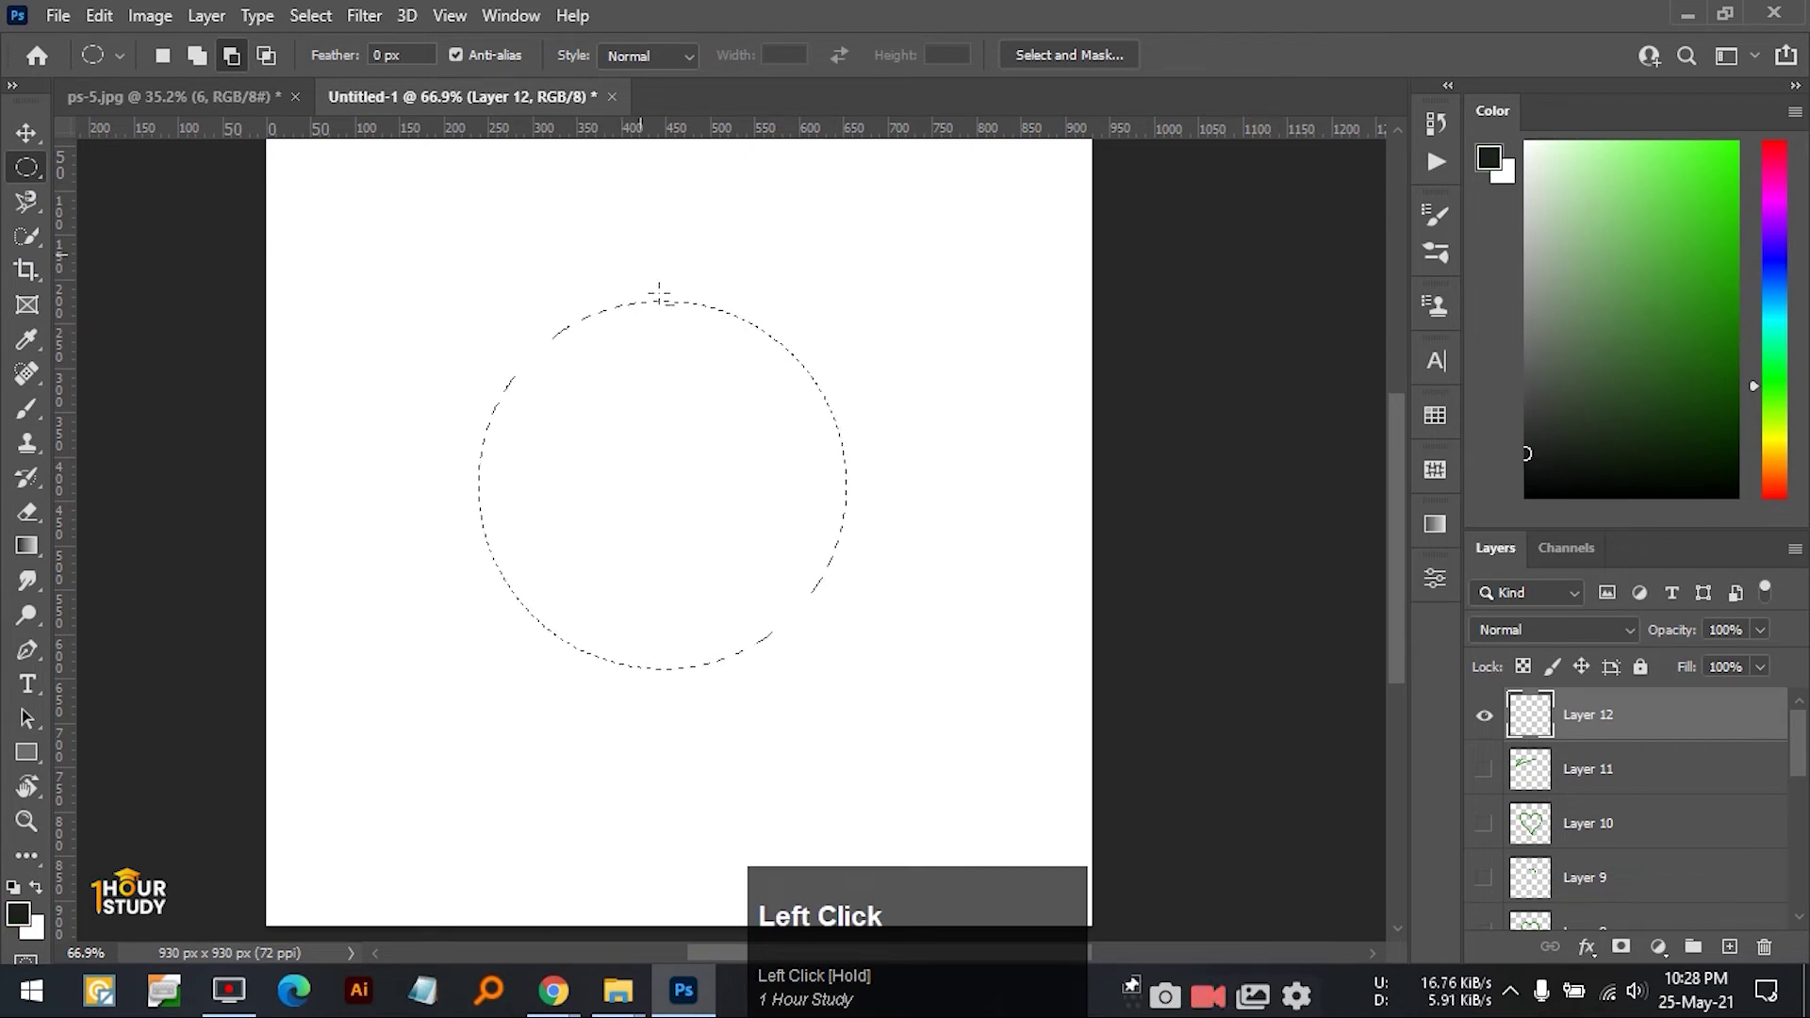
key("b")
key("bracketright")
key("bracketright")
key("bracketright")
key("bracketright")
key("bracketright")
key("bracketright")
key("bracketright")
key("bracketright")
key("bracketright")
key("bracketright")
key("bracketright")
key("bracketright")
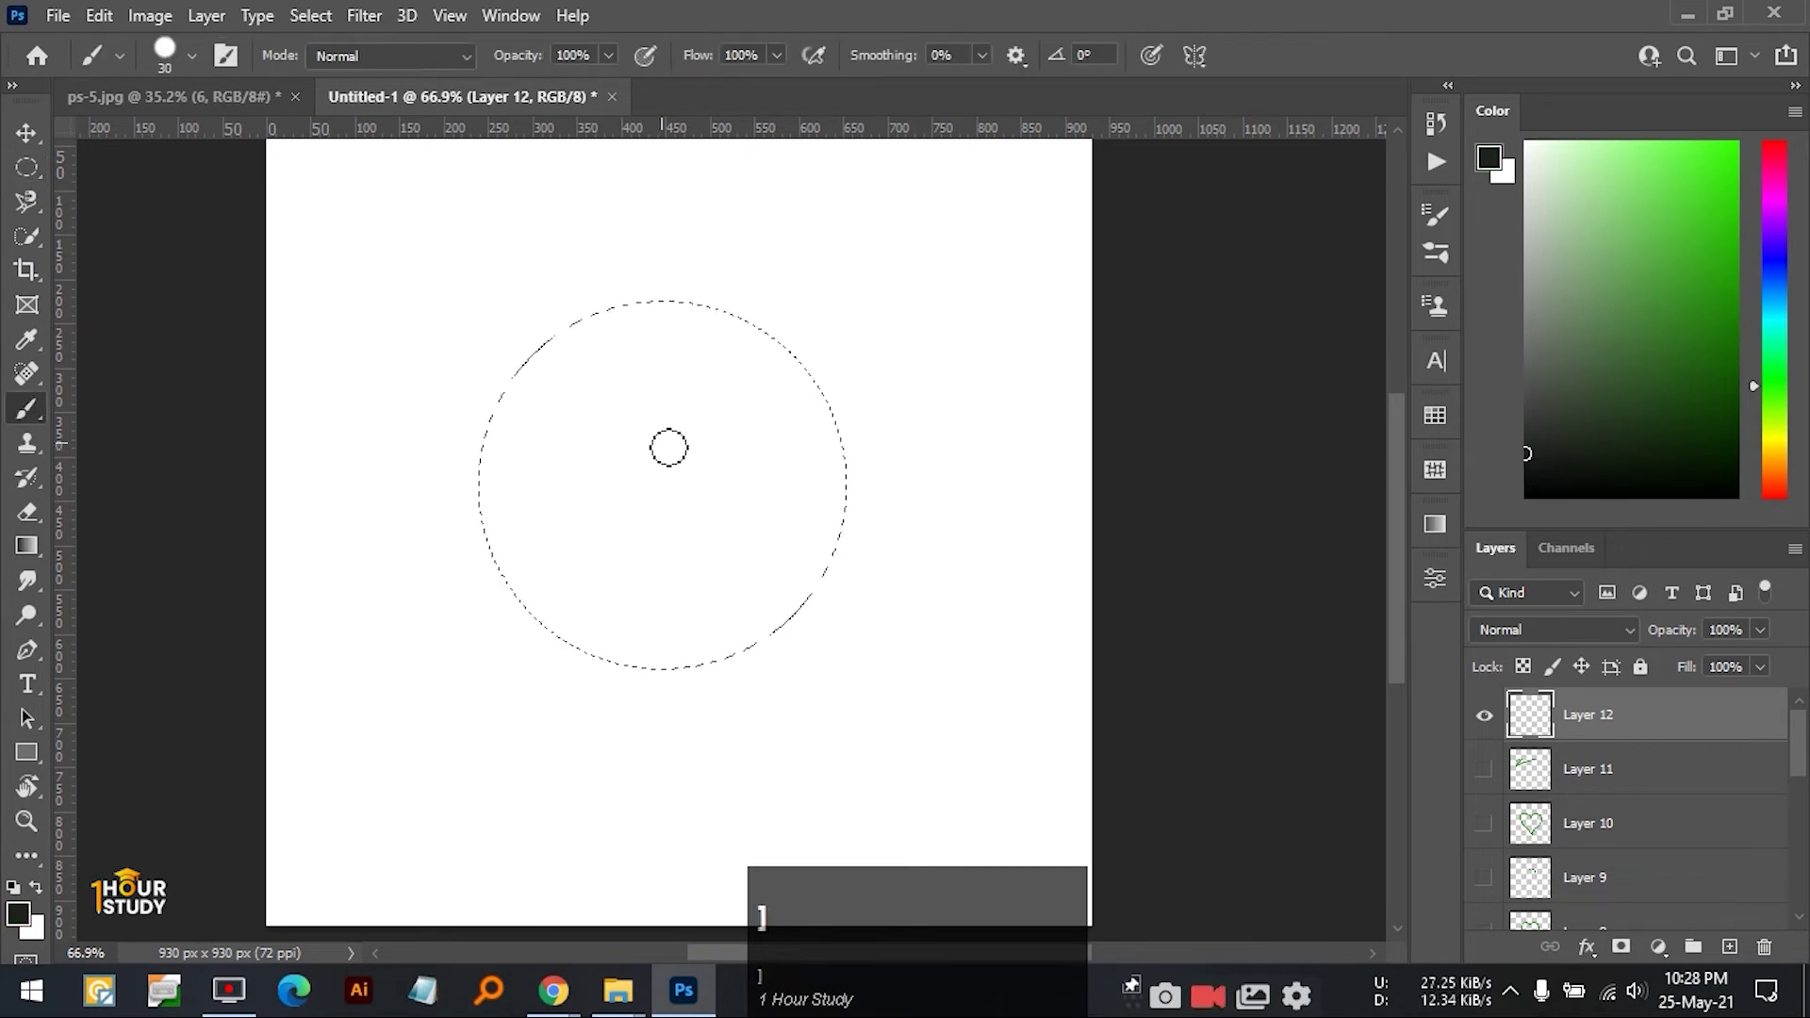
- Try a hard stroke along the circular selection's edge, undo it, and choose the Soft Round brush preset
mouse_move(569, 280)
left_mouse_down()
mouse_move(474, 295)
mouse_move(509, 405)
left_mouse_up()
key("ctrl+z")
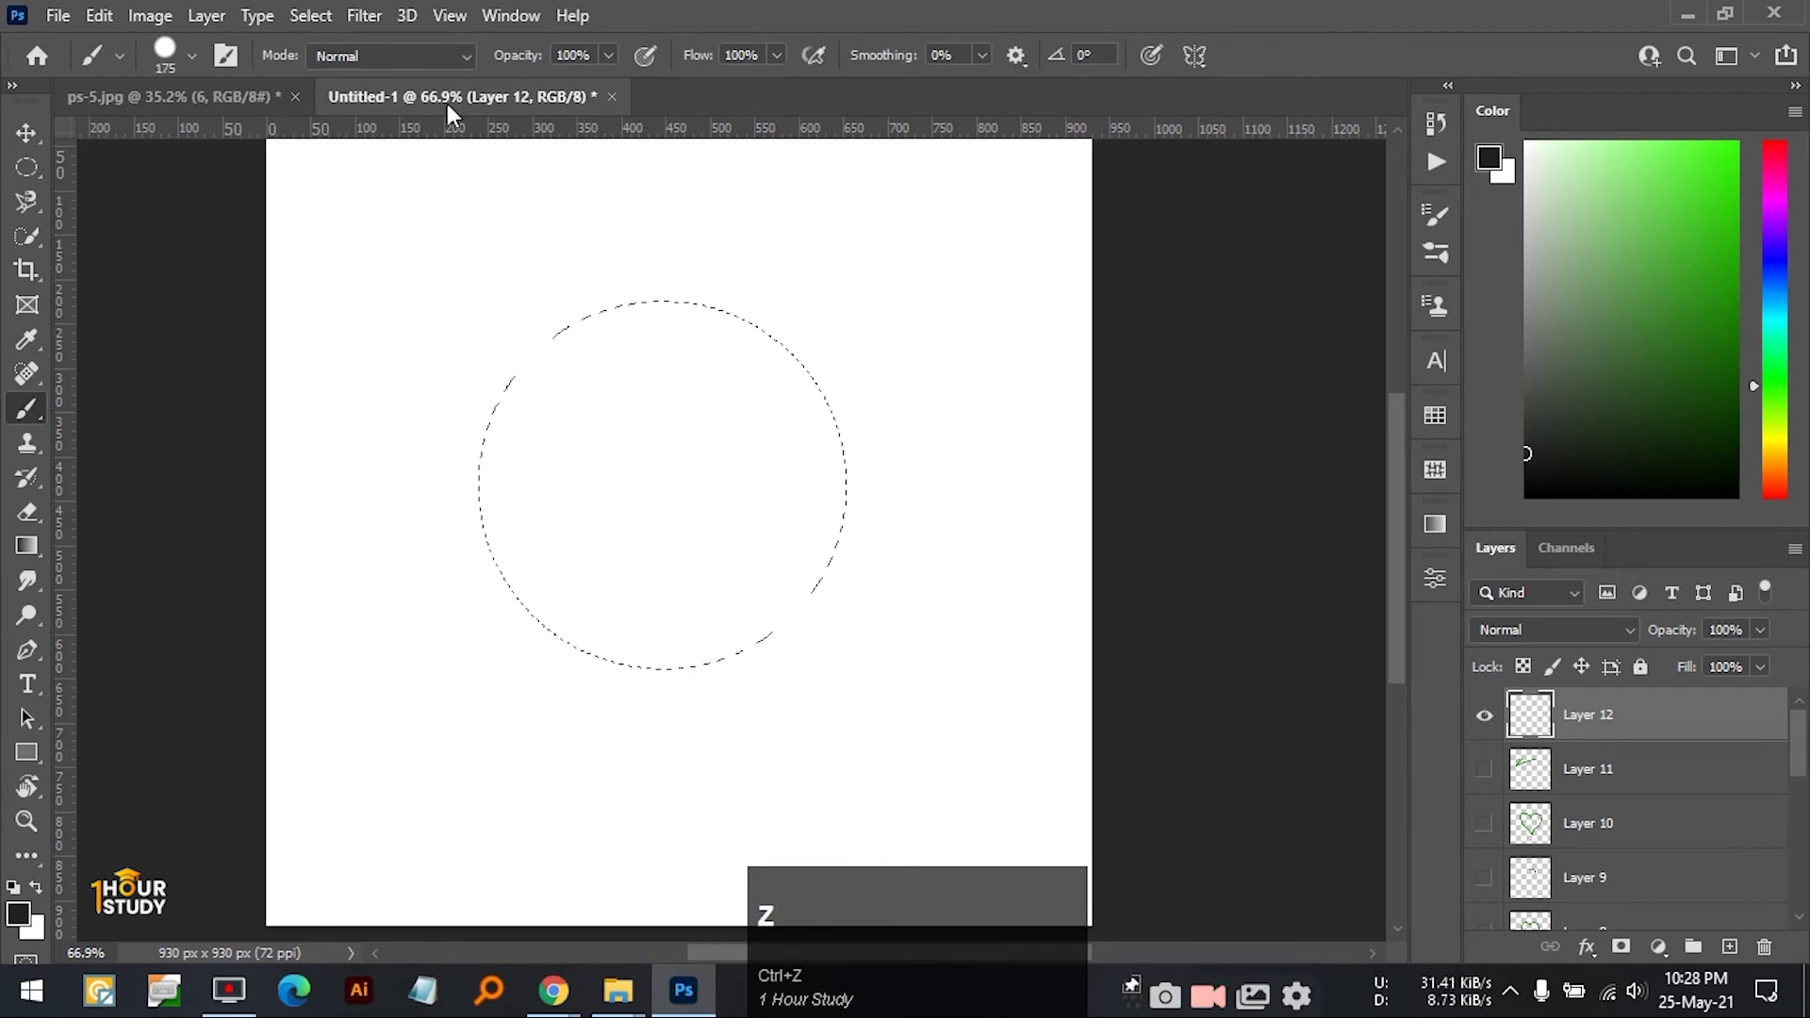
left_click(187, 59)
left_click(199, 377)
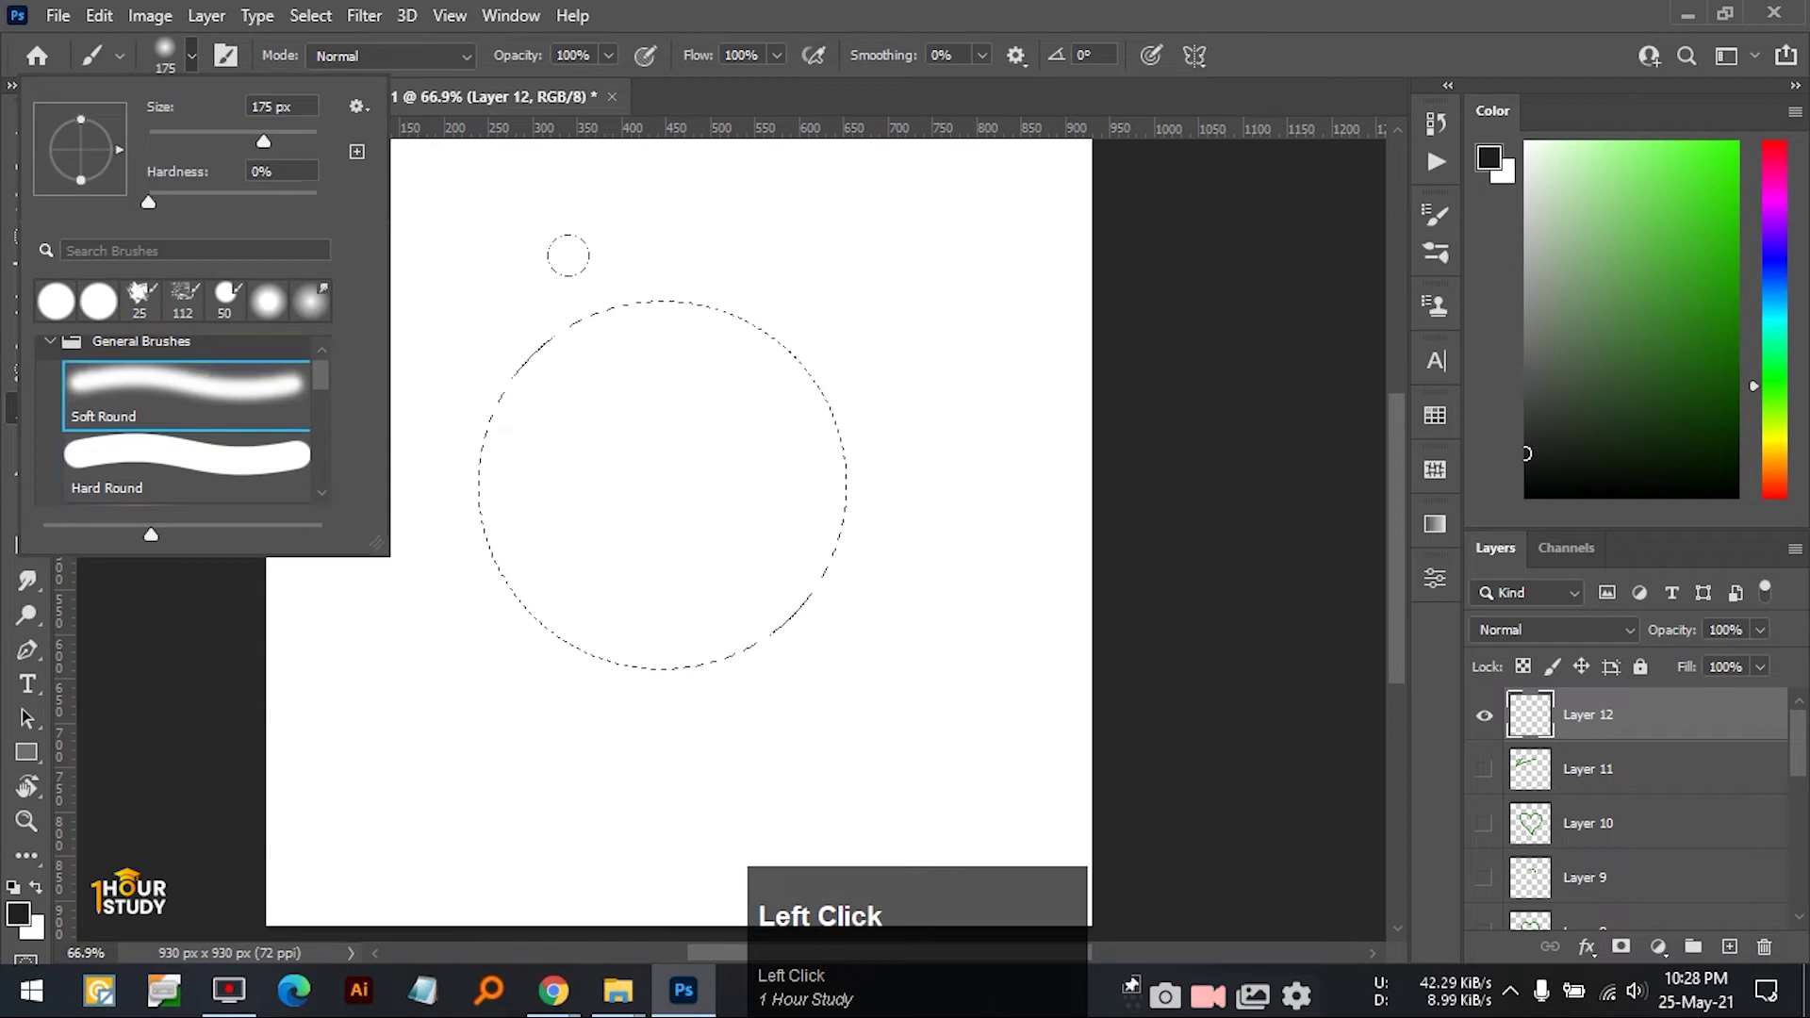
- Shade the circular selection with soft near-black strokes from its edge inward, and undo the last two strokes
left_click(534, 274)
left_click_drag(533, 274, 461, 401)
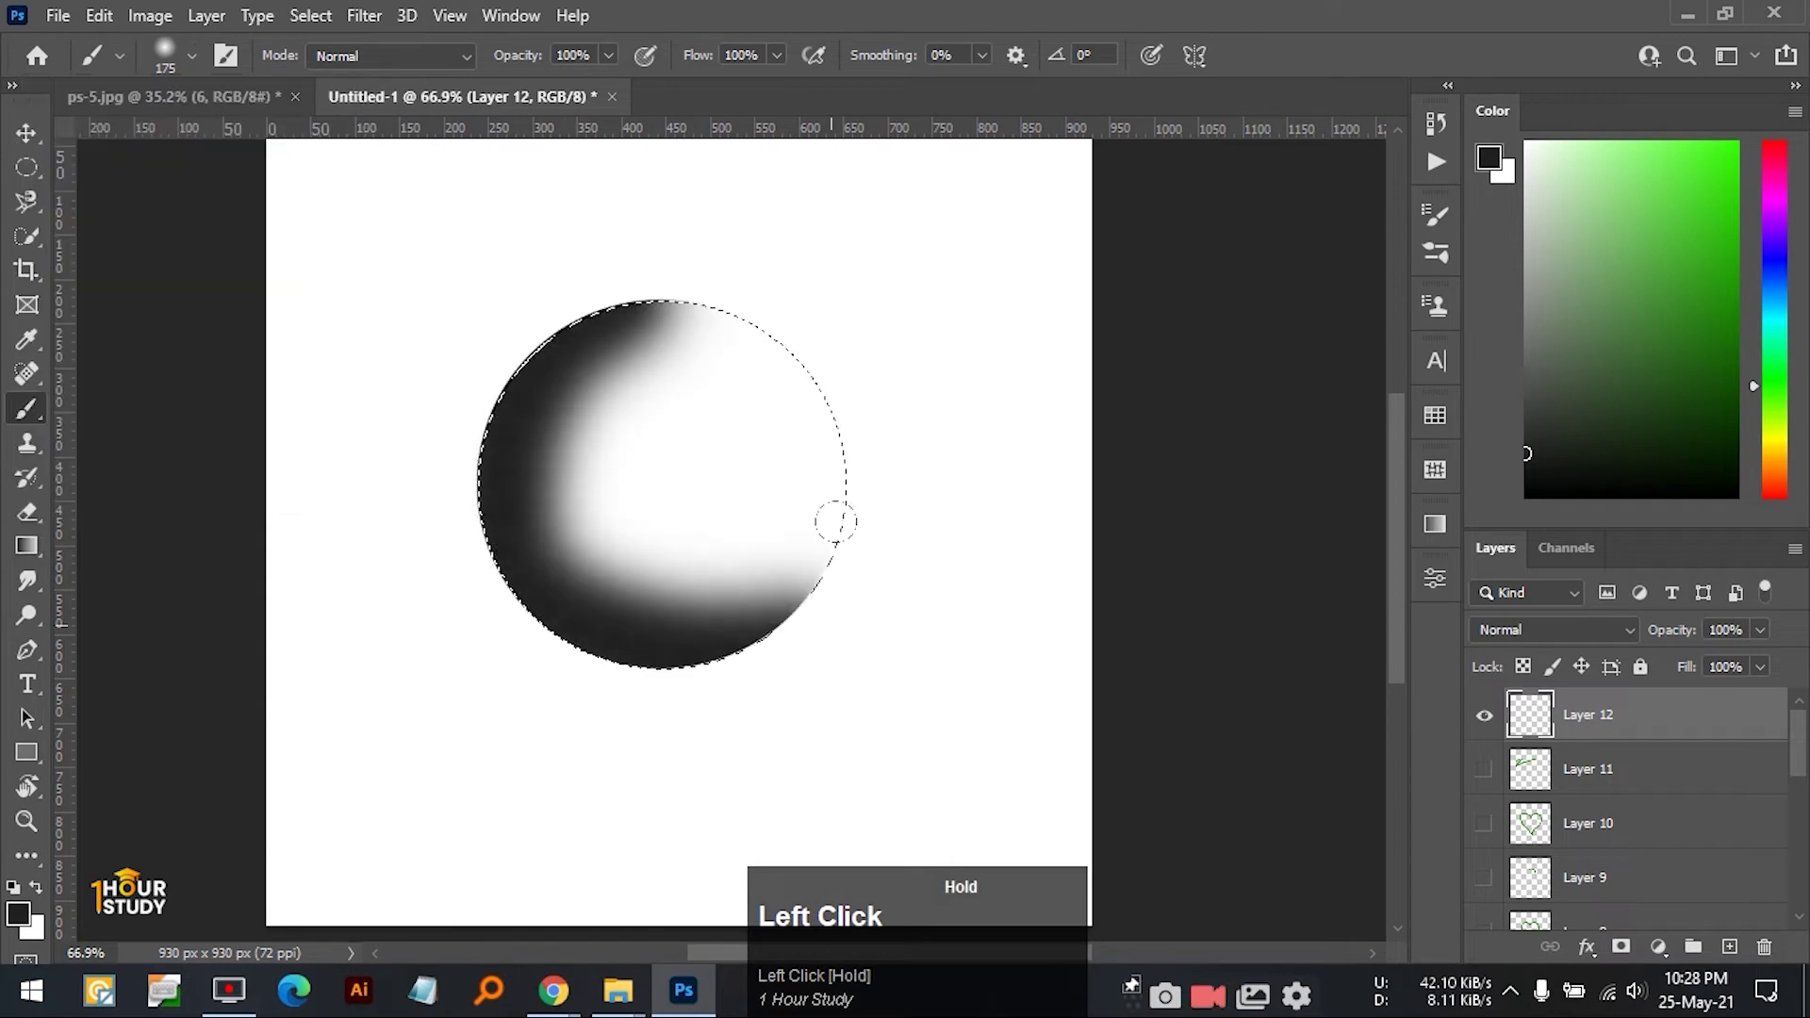
mouse_move(867, 418)
left_mouse_down()
mouse_move(857, 472)
mouse_move(647, 546)
mouse_move(732, 274)
mouse_move(849, 377)
left_mouse_up()
mouse_move(550, 448)
left_mouse_down()
mouse_move(710, 594)
mouse_move(821, 558)
mouse_move(736, 518)
mouse_move(589, 338)
mouse_move(544, 206)
mouse_move(682, 364)
mouse_move(792, 445)
left_mouse_up()
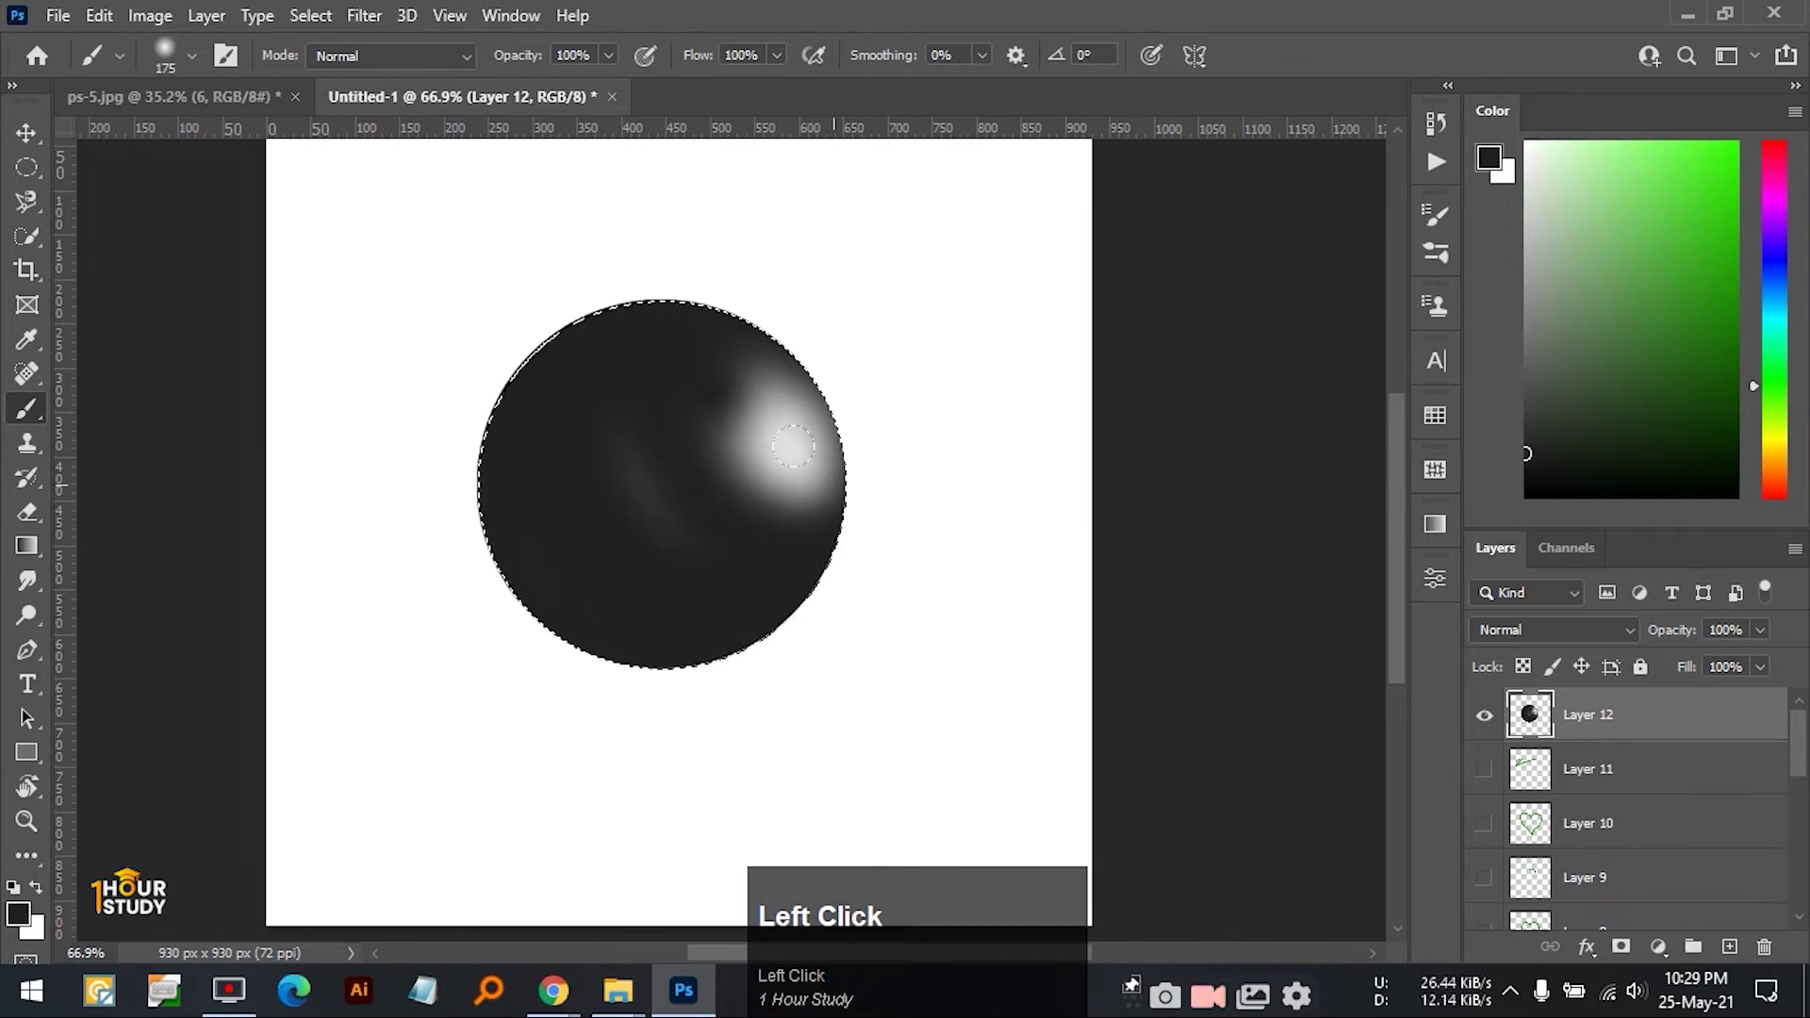
mouse_move(811, 375)
left_mouse_down()
mouse_move(783, 299)
mouse_move(913, 237)
left_mouse_up()
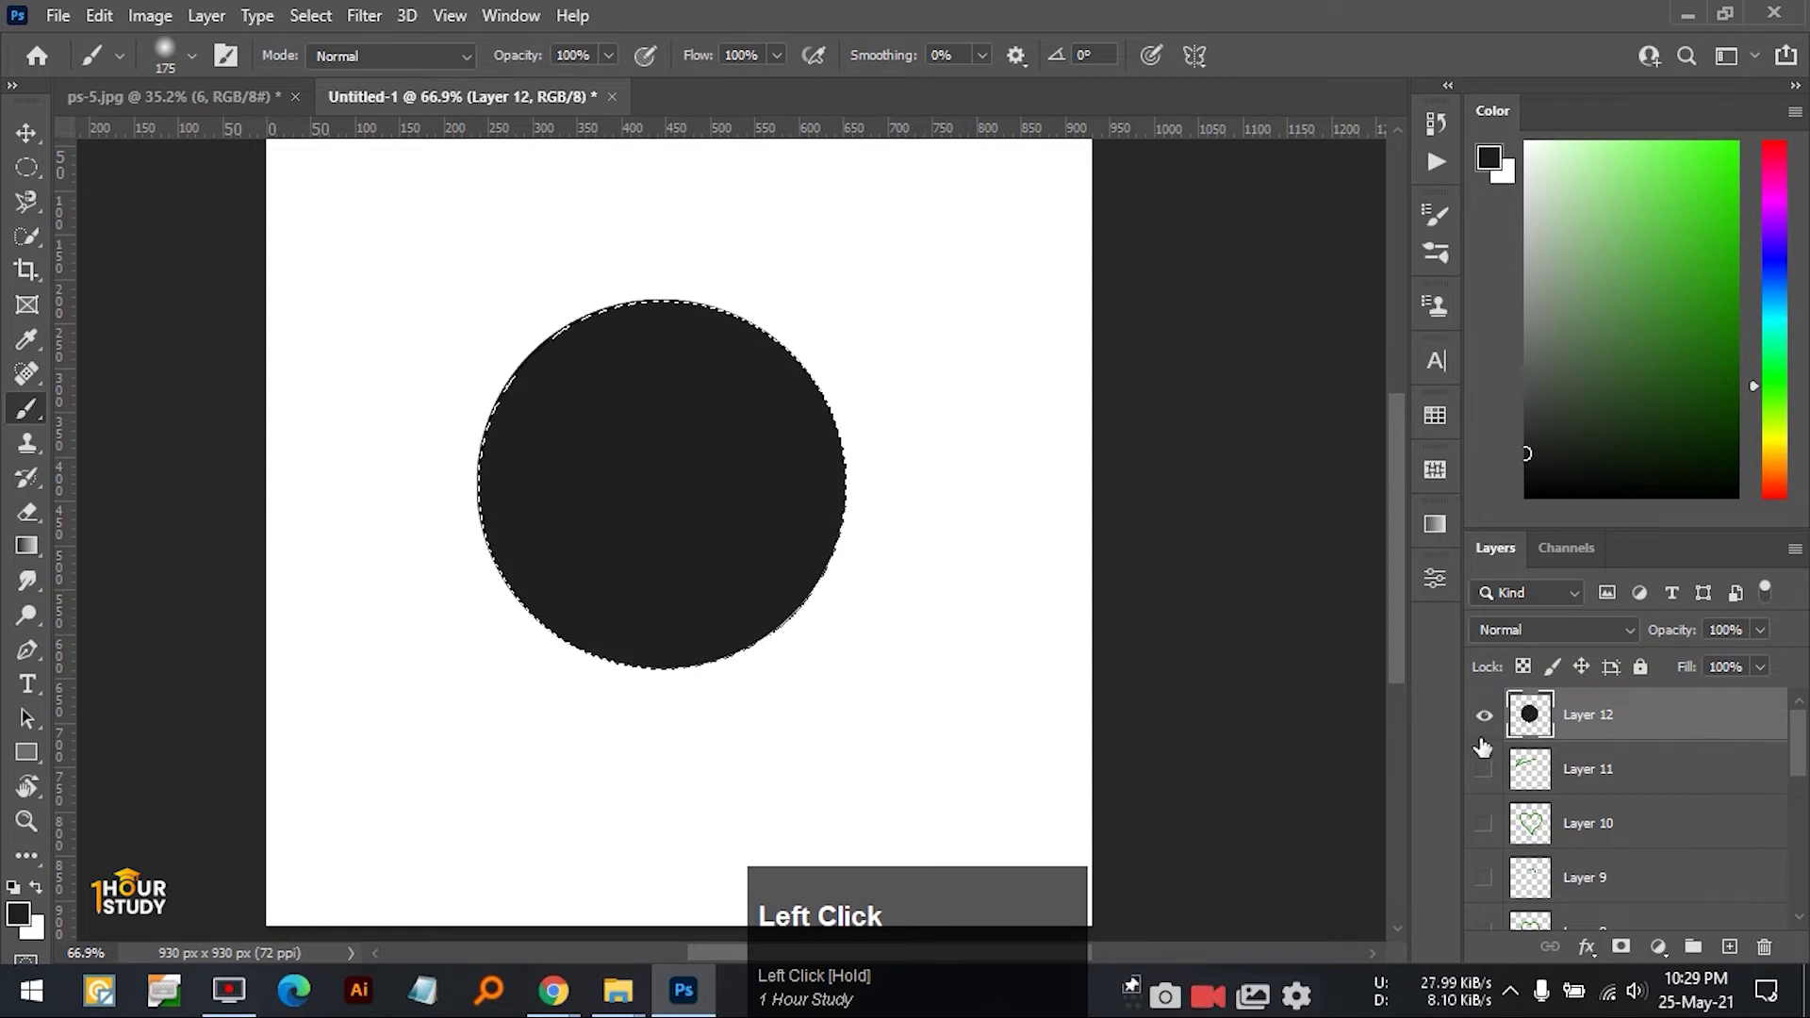
key("ctrl+z")
key("ctrl+z")
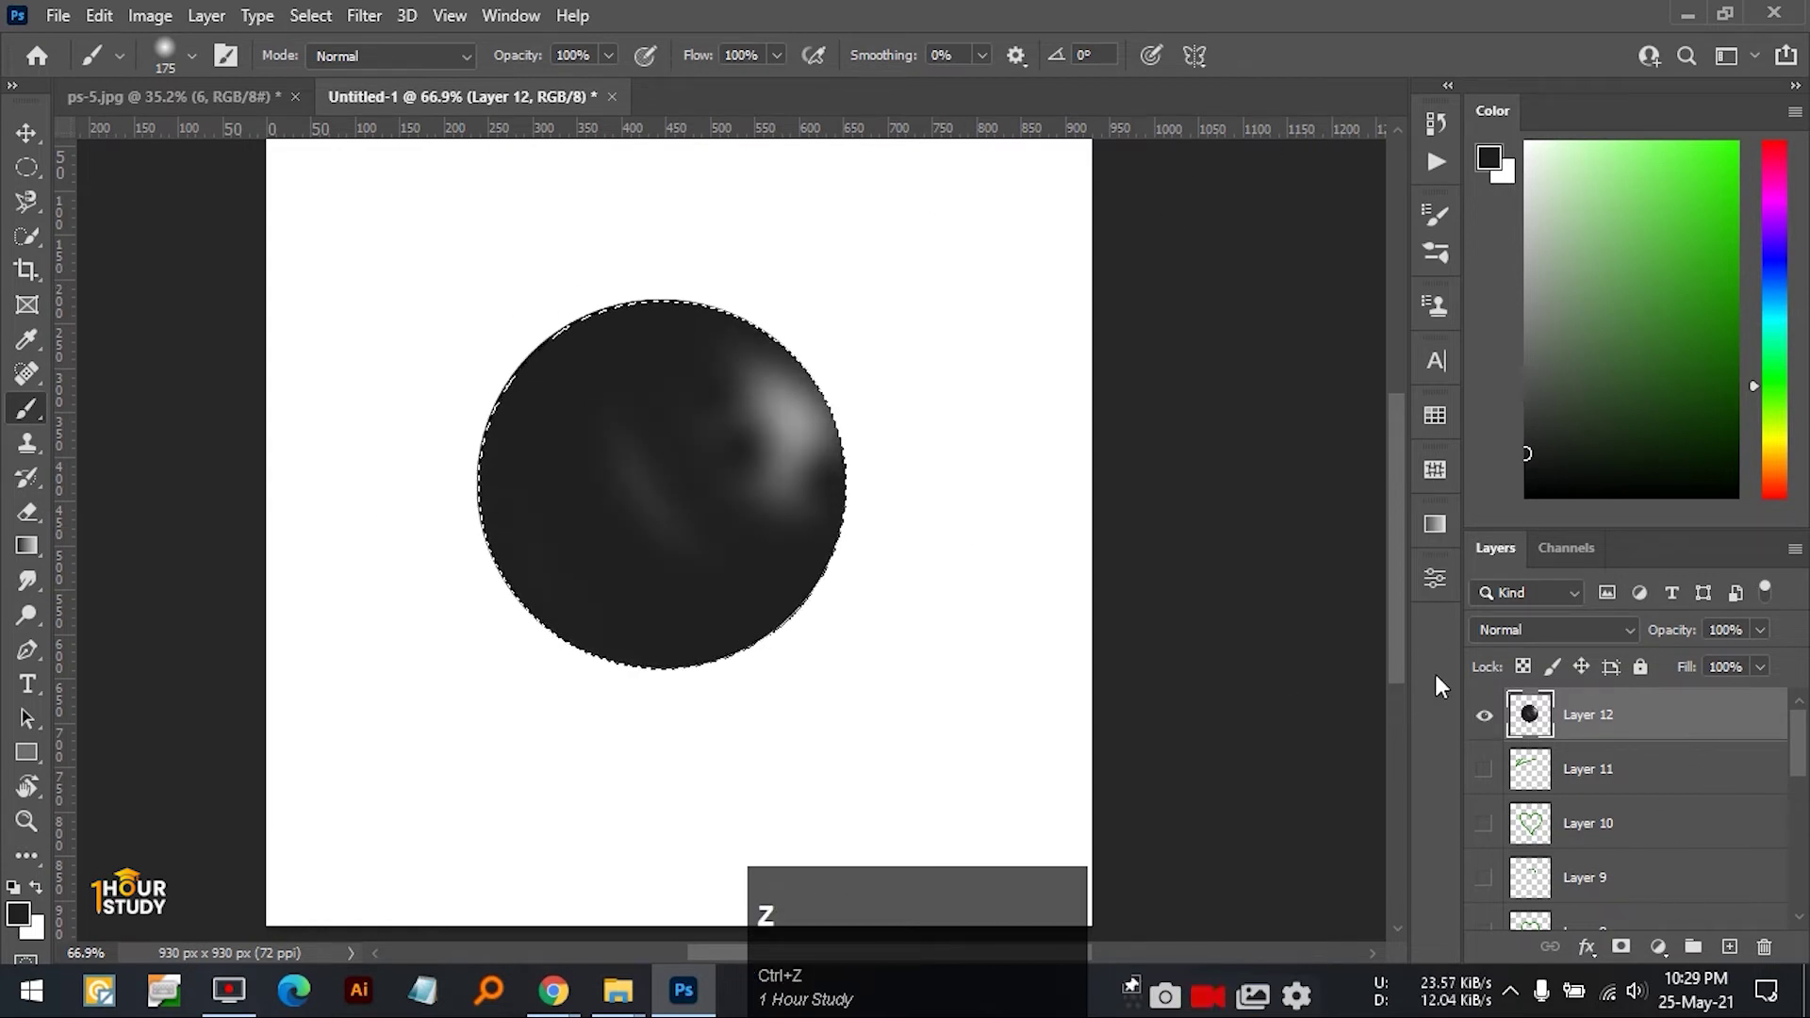
- Hide Layer 12, add a new layer, and lower the brush flow to 41%
left_click(1482, 716)
left_click(1729, 946)
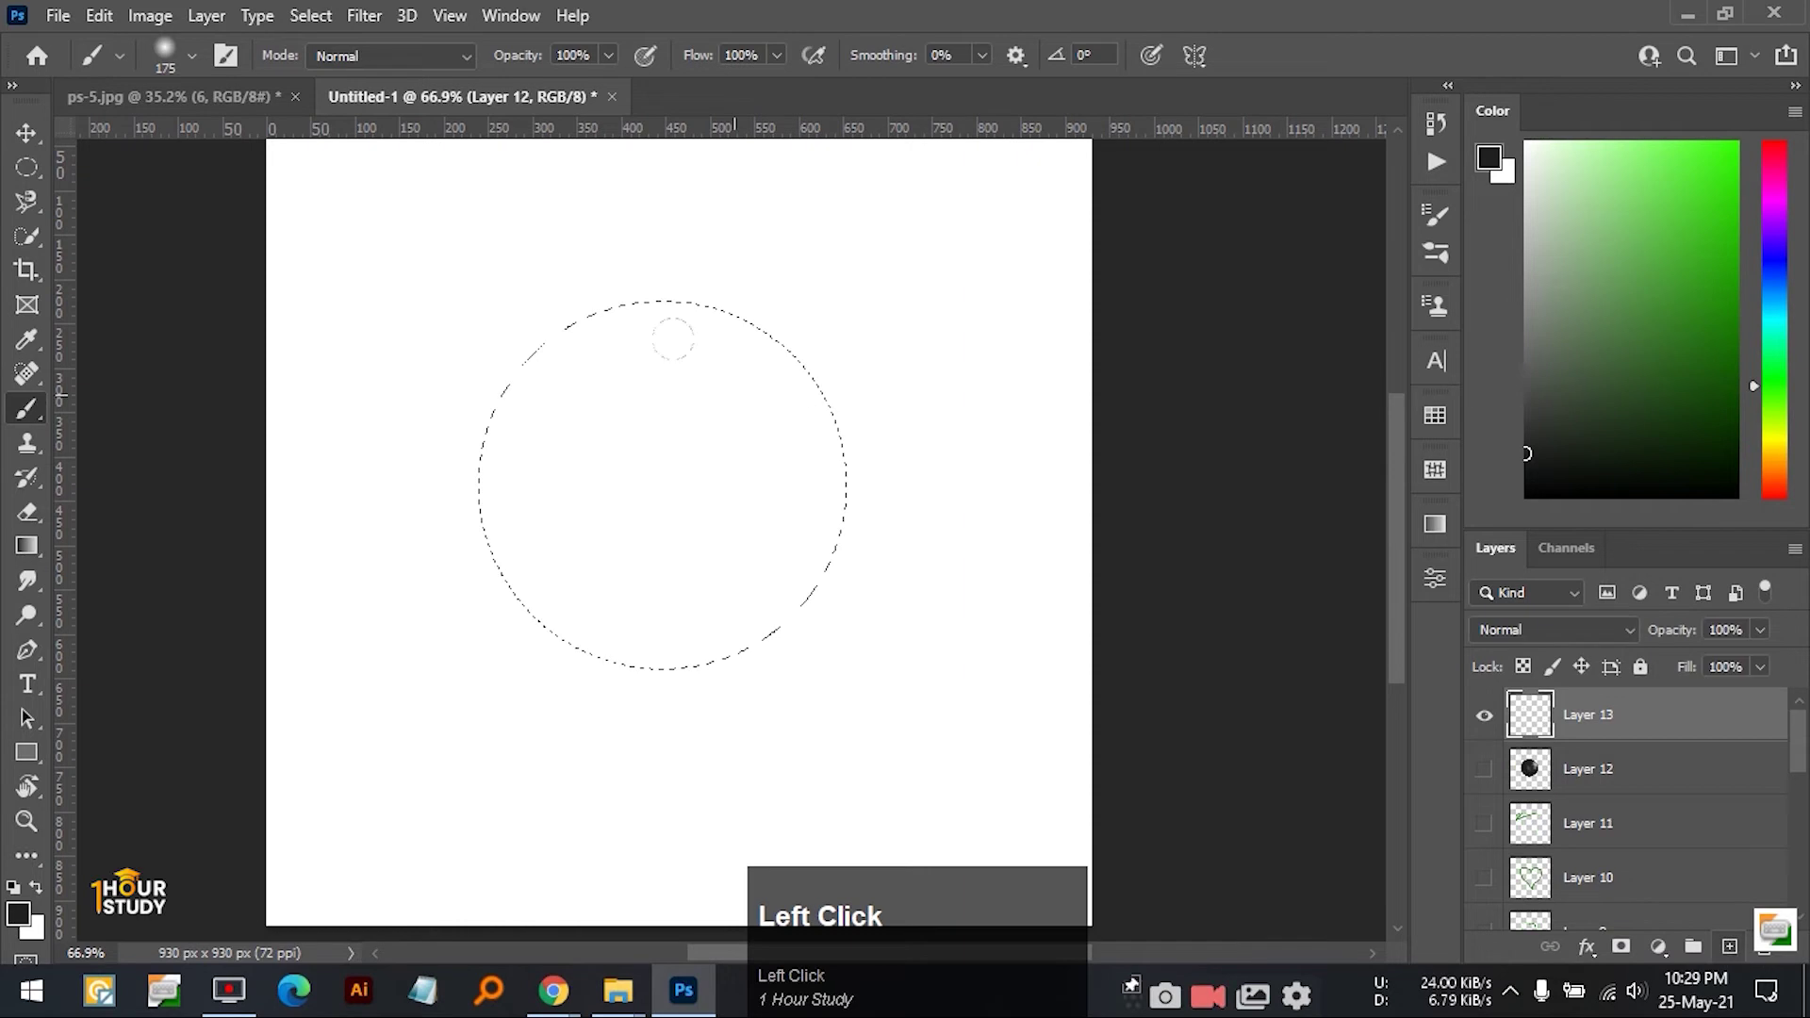
left_click(778, 55)
left_click(703, 86)
- Shade the circular selection with soft near-black strokes at 41% flow, leaving a lighter area at the upper right
mouse_move(556, 273)
left_mouse_down()
mouse_move(483, 323)
mouse_move(454, 435)
left_mouse_up()
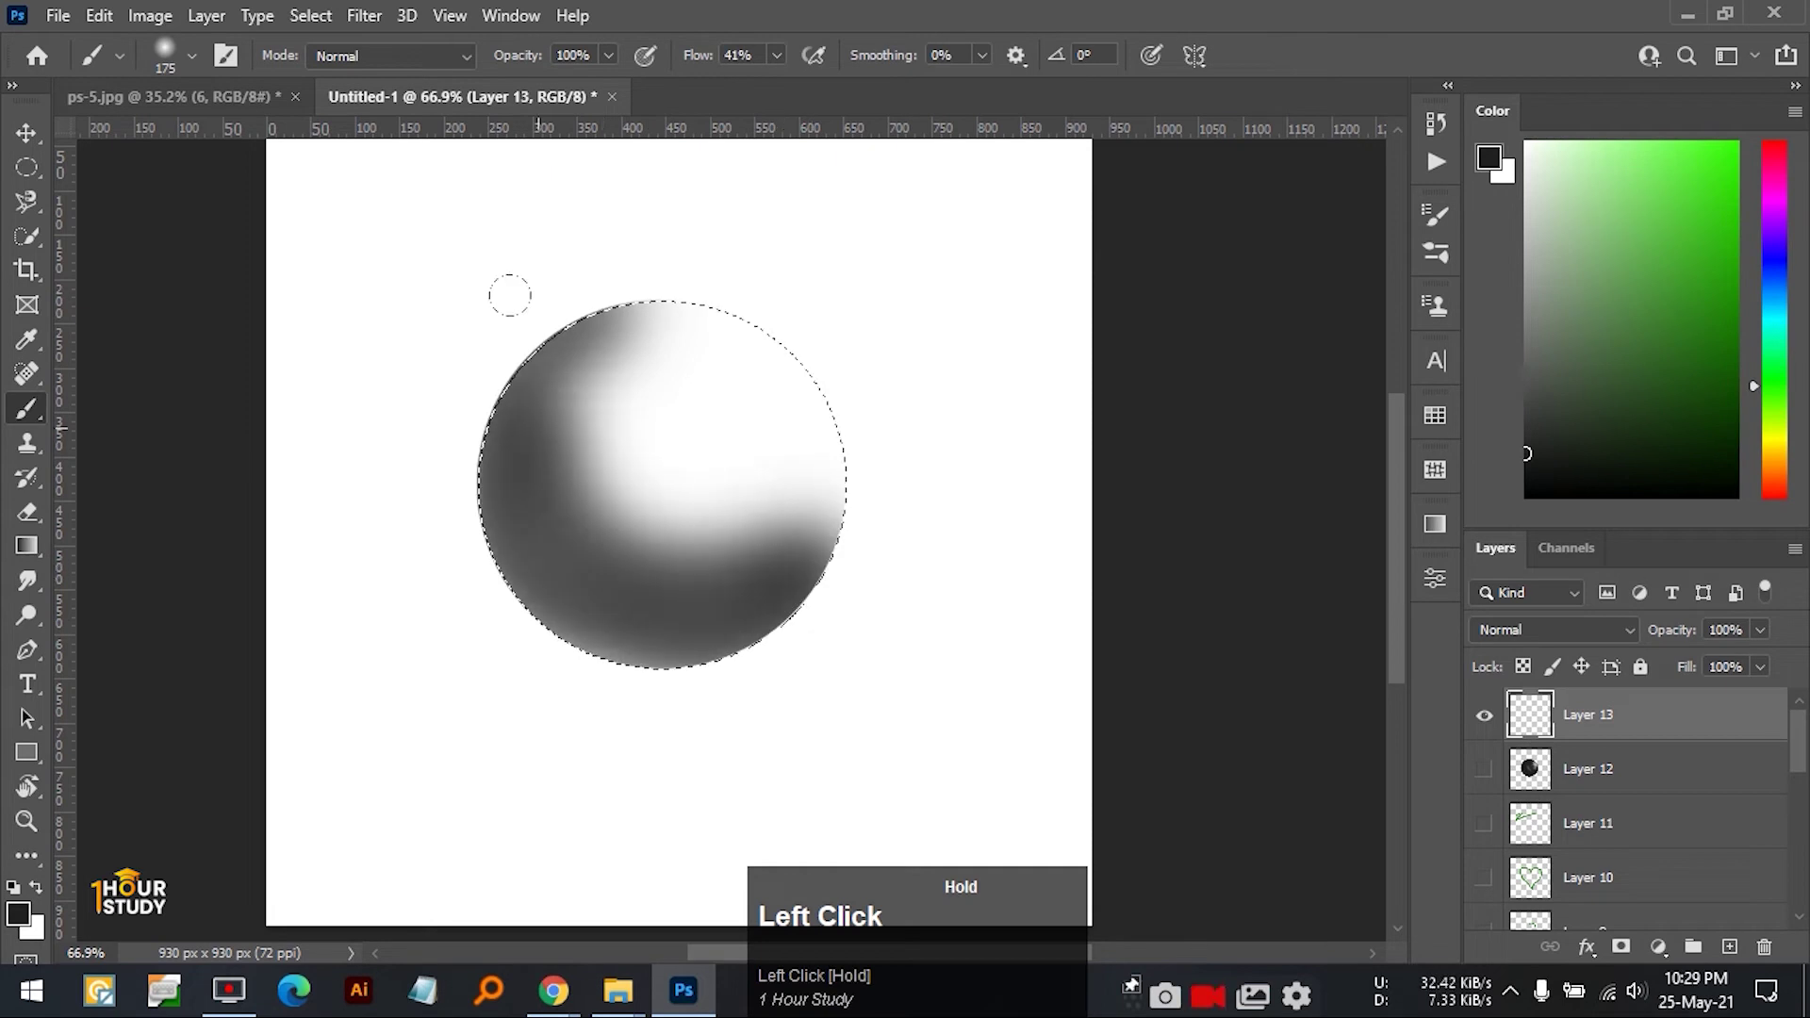
left_click_drag(608, 239, 570, 400)
mouse_move(756, 477)
left_mouse_down()
mouse_move(730, 471)
mouse_move(577, 246)
left_mouse_up()
mouse_move(753, 370)
left_mouse_down()
mouse_move(791, 409)
mouse_move(816, 492)
left_mouse_up()
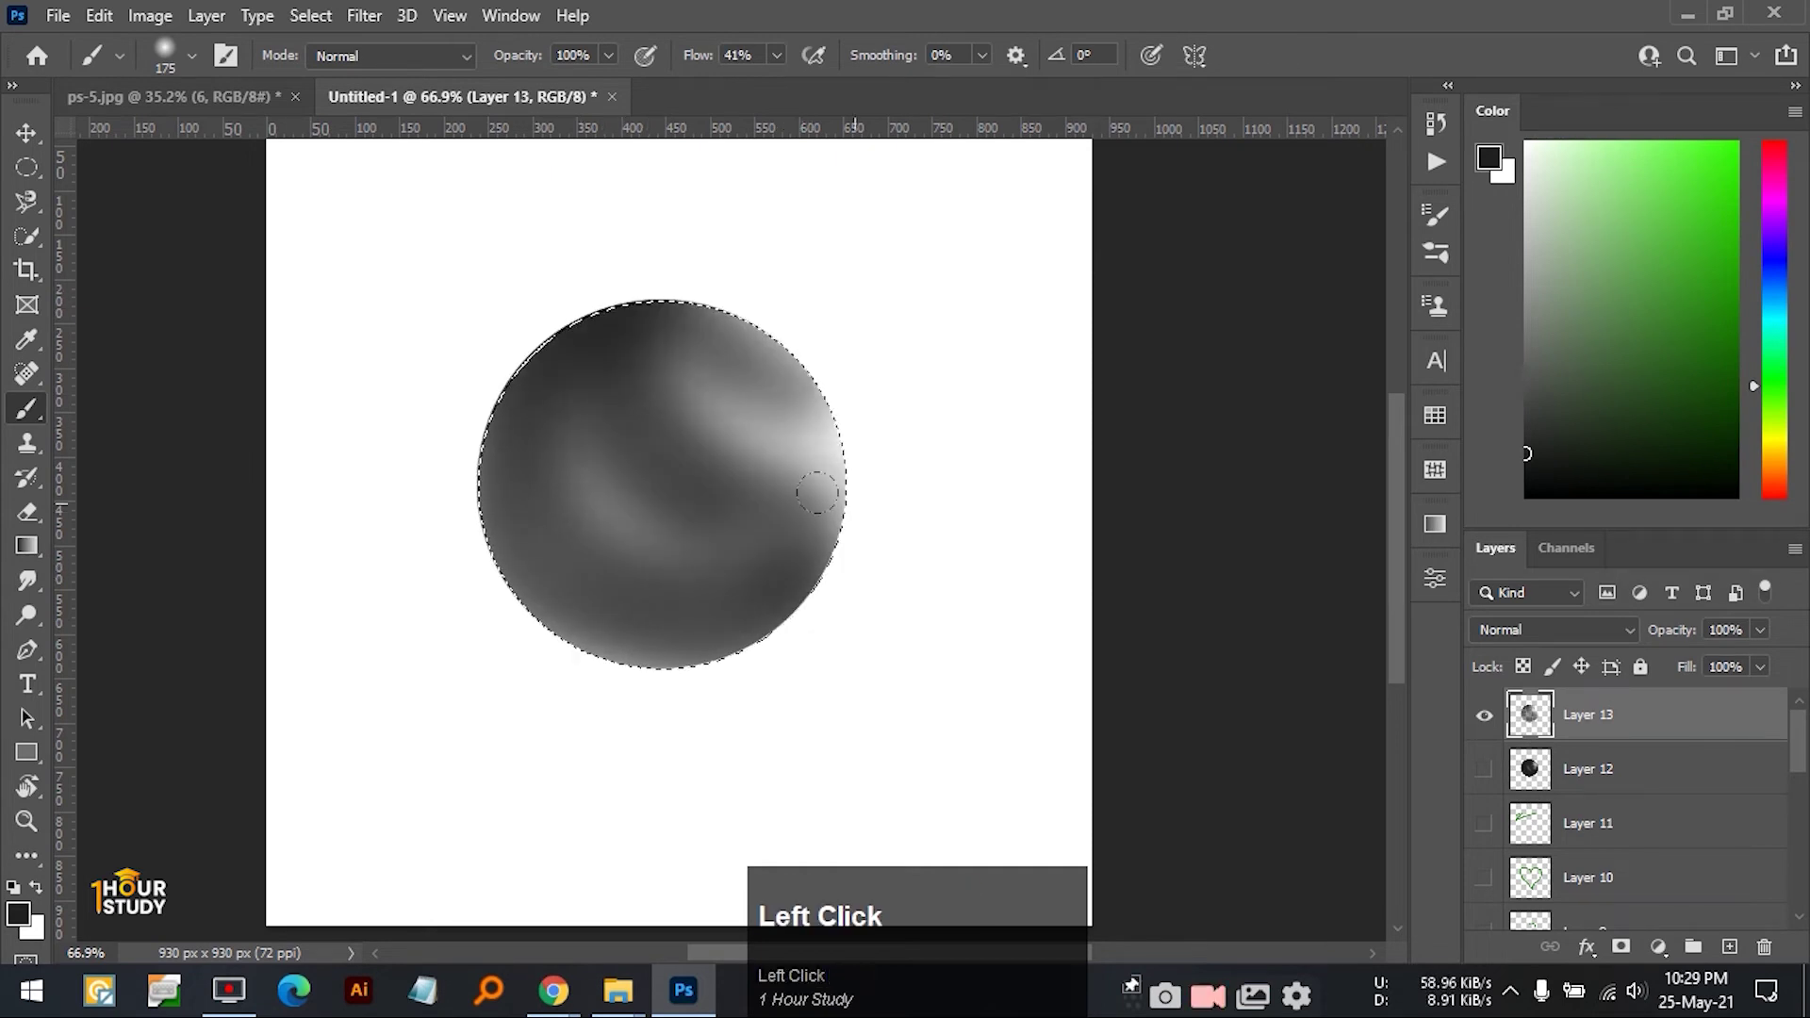
- Lower the brush flow to 5%, then hide Layer 13 and add a new layer
left_click(778, 60)
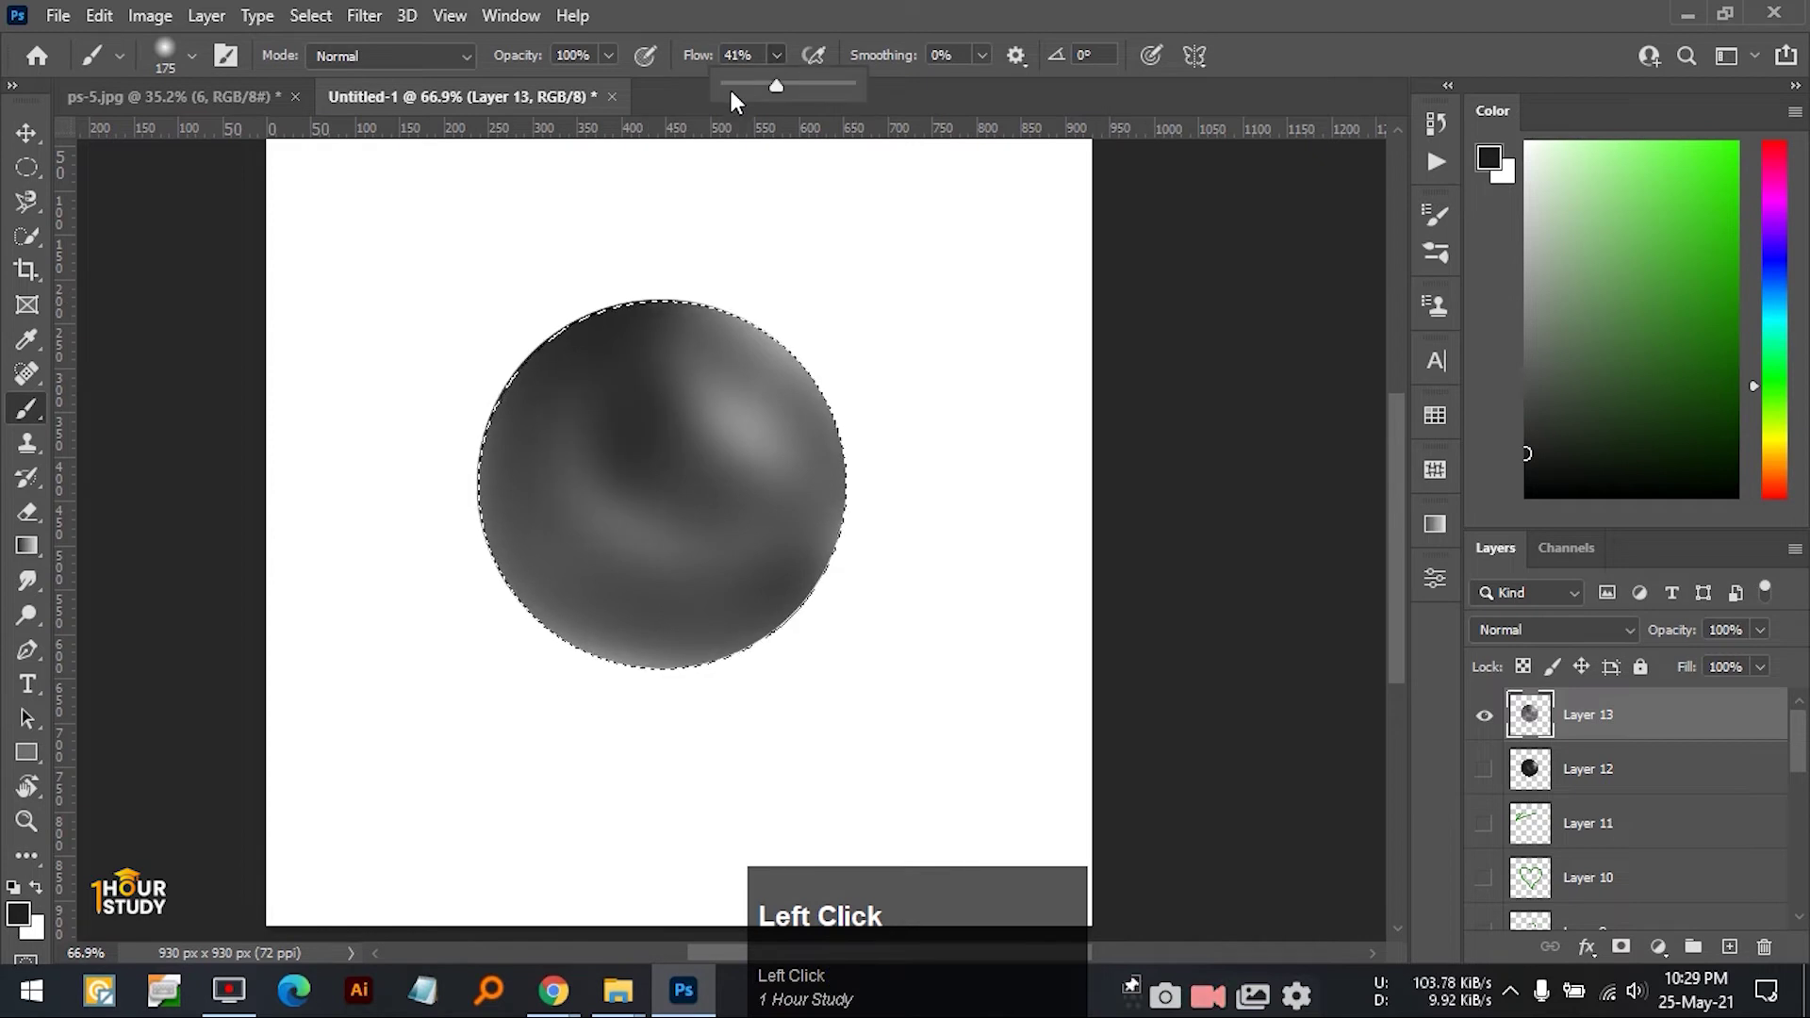
left_click(1484, 715)
left_click(1730, 946)
- Build up near-black shading across the circular selection with repeated soft strokes at 5% flow, keeping the lower right slightly lighter
mouse_move(493, 291)
left_mouse_down()
mouse_move(465, 594)
mouse_move(775, 585)
mouse_move(606, 634)
mouse_move(452, 497)
mouse_move(528, 584)
left_mouse_up()
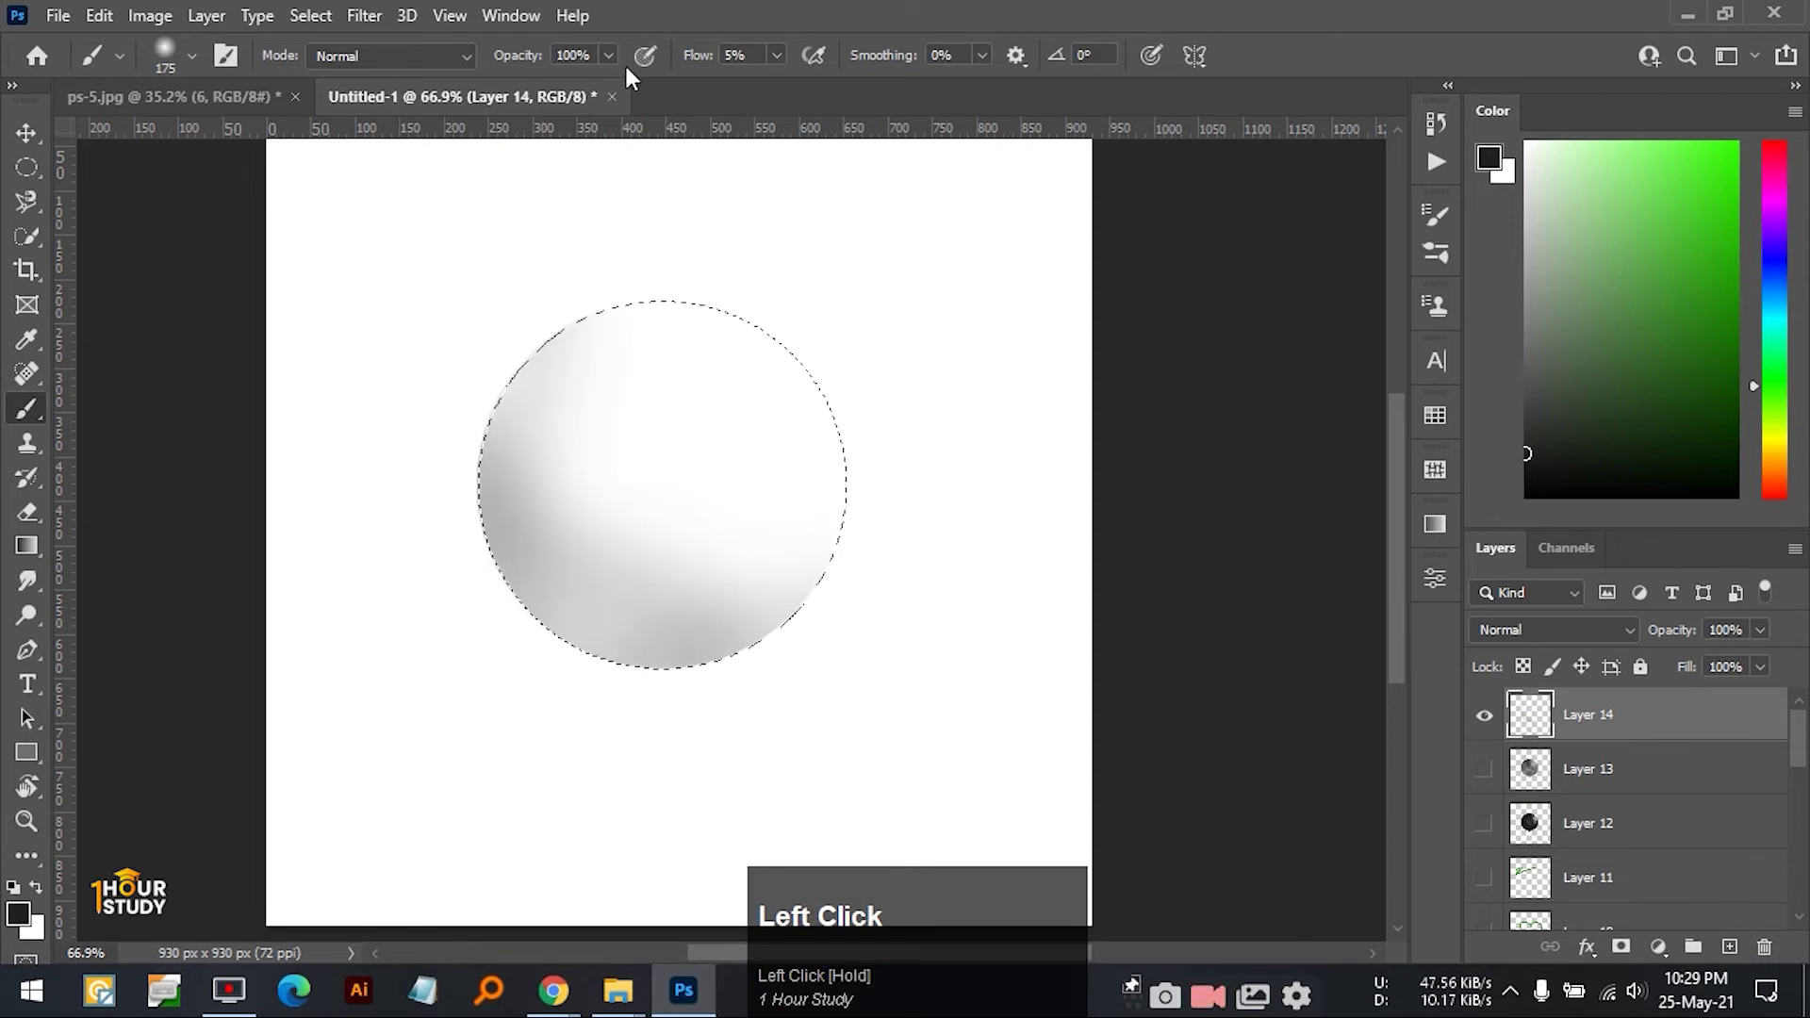
mouse_move(572, 403)
left_mouse_down()
mouse_move(587, 549)
mouse_move(887, 570)
mouse_move(566, 146)
mouse_move(698, 380)
mouse_move(587, 305)
mouse_move(849, 410)
mouse_move(600, 197)
mouse_move(417, 305)
mouse_move(576, 392)
mouse_move(770, 367)
mouse_move(586, 445)
mouse_move(700, 485)
mouse_move(764, 350)
mouse_move(582, 360)
mouse_move(578, 305)
mouse_move(687, 415)
mouse_move(586, 421)
mouse_move(600, 389)
mouse_move(415, 430)
mouse_move(623, 373)
mouse_move(571, 349)
mouse_move(505, 398)
mouse_move(229, 418)
mouse_move(701, 339)
mouse_move(779, 307)
mouse_move(515, 410)
mouse_move(567, 297)
mouse_move(360, 347)
mouse_move(927, 270)
mouse_move(387, 374)
mouse_move(198, 474)
left_mouse_up()
mouse_move(490, 499)
left_mouse_down()
mouse_move(547, 528)
mouse_move(471, 452)
left_mouse_up()
mouse_move(584, 320)
left_mouse_down()
mouse_move(697, 306)
mouse_move(443, 396)
mouse_move(780, 229)
left_mouse_up()
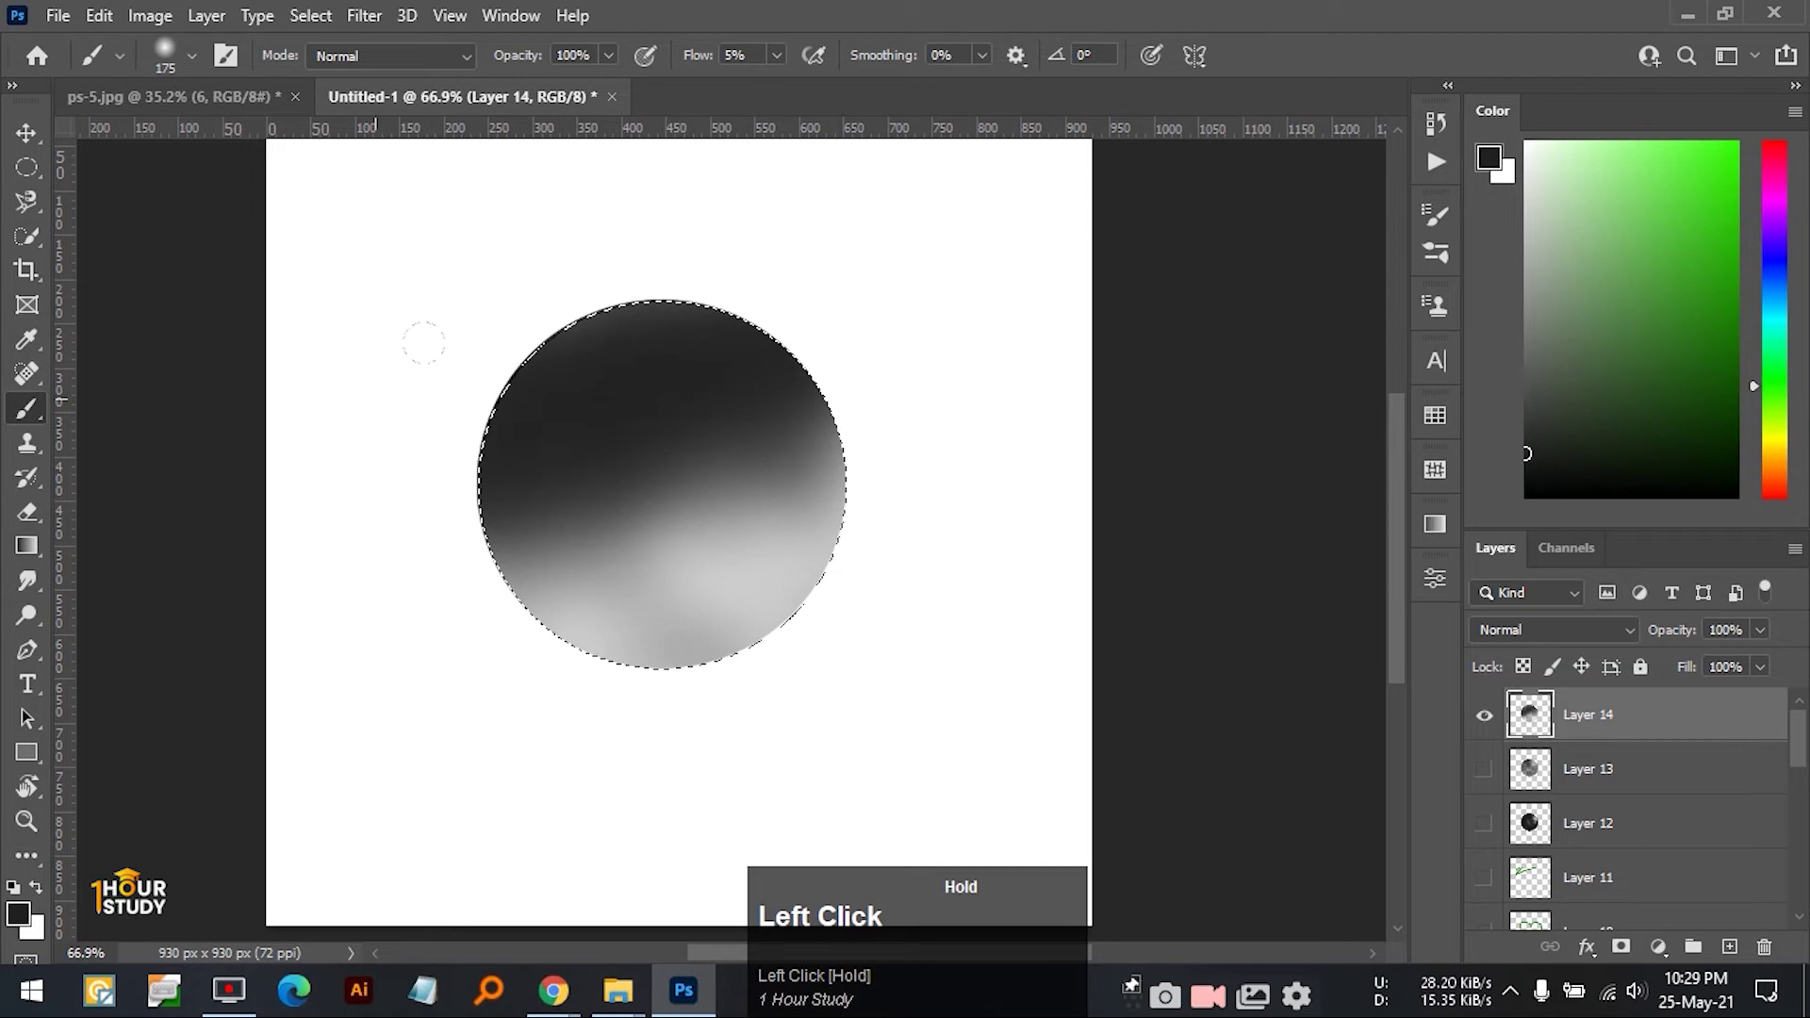
mouse_move(873, 345)
left_mouse_down()
mouse_move(1122, 444)
mouse_move(703, 443)
mouse_move(768, 557)
mouse_move(368, 691)
mouse_move(886, 433)
left_mouse_up()
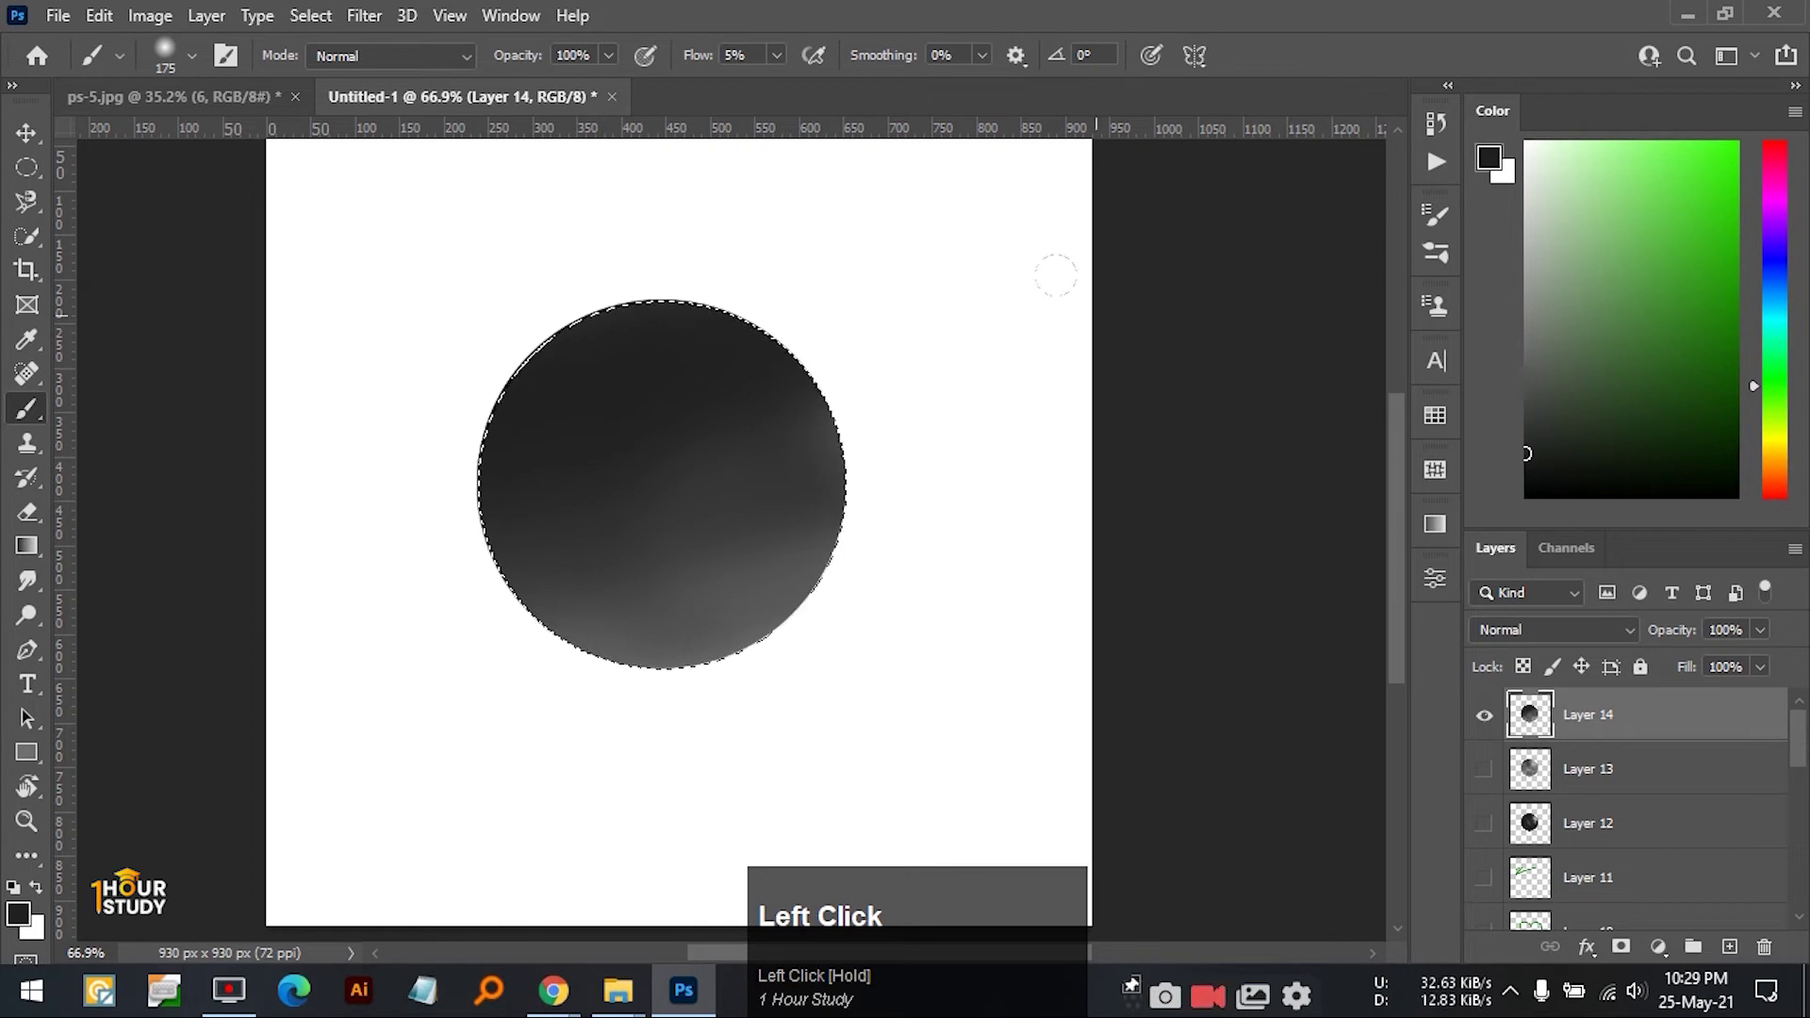
scroll(831, 396, "up", 2)
scroll(831, 396, "down", 2)
key("ctrl+space")
left_click_drag(881, 444, 791, 453)
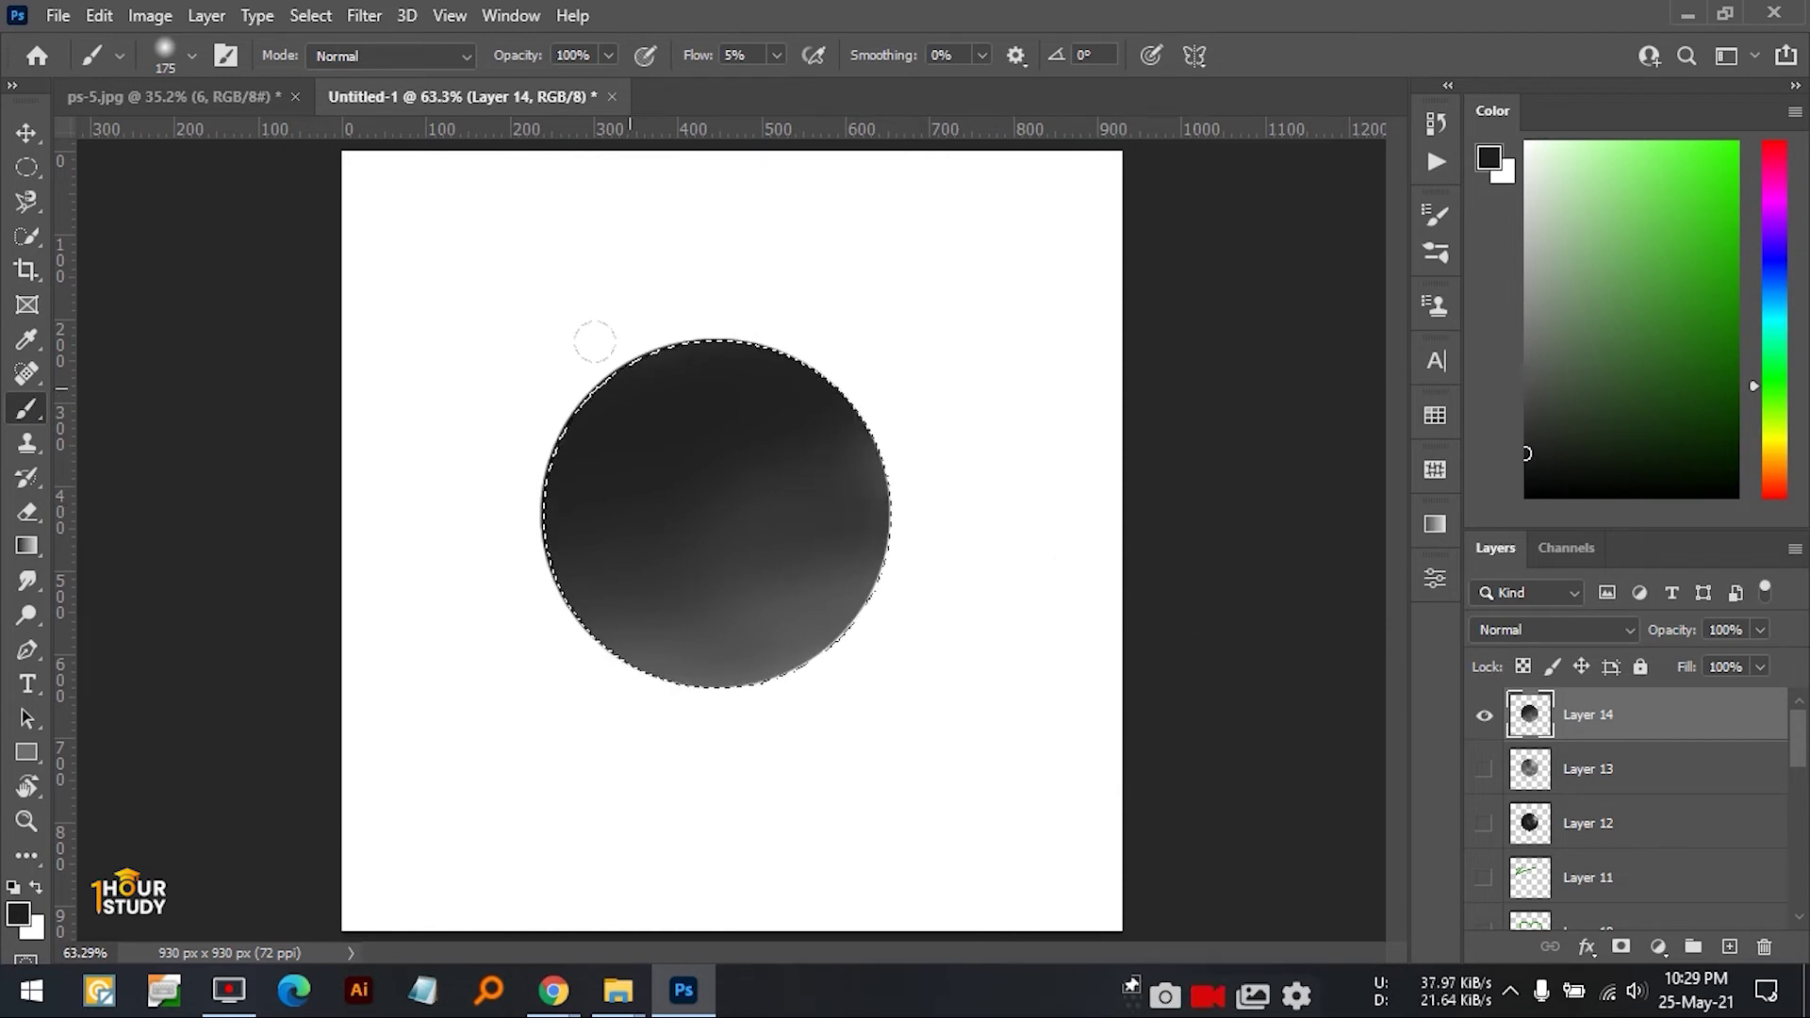
mouse_move(604, 377)
left_mouse_down()
mouse_move(586, 559)
mouse_move(700, 560)
mouse_move(732, 597)
mouse_move(808, 488)
mouse_move(574, 660)
mouse_move(900, 546)
mouse_move(999, 490)
left_mouse_up()
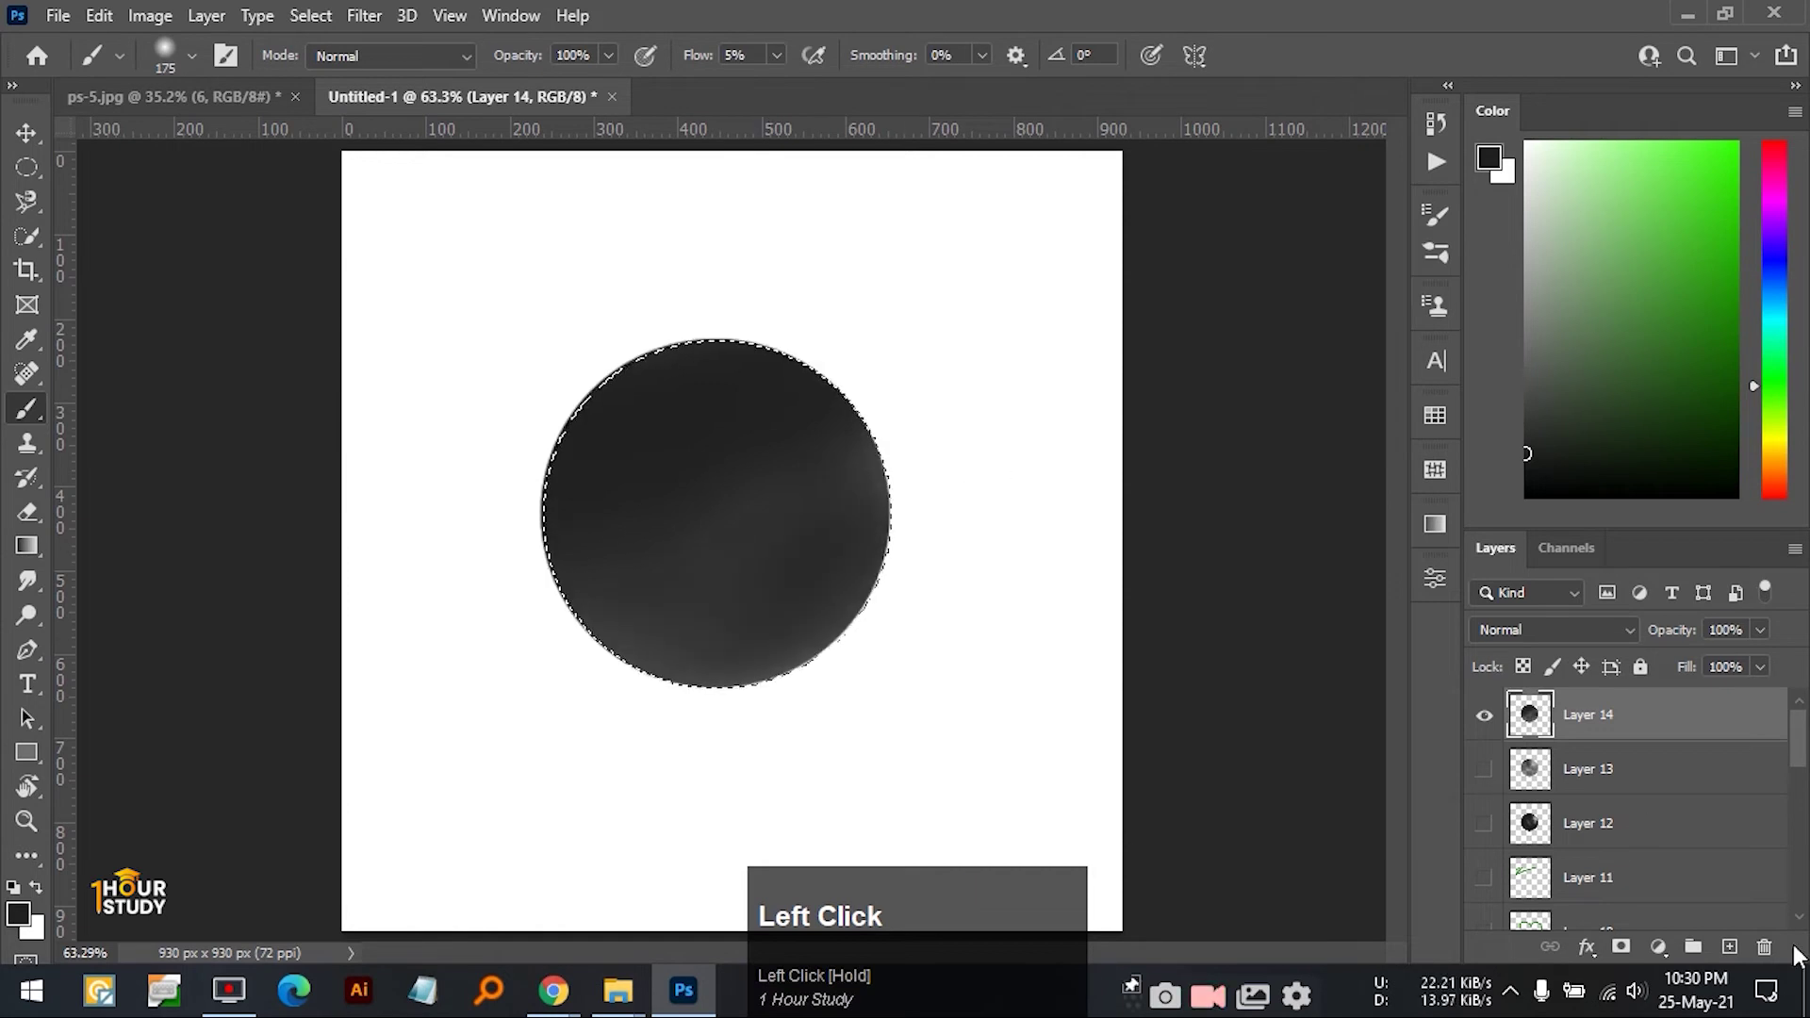
- Add a new layer, hide Layer 14, and clear the circular selection
left_click(1726, 948)
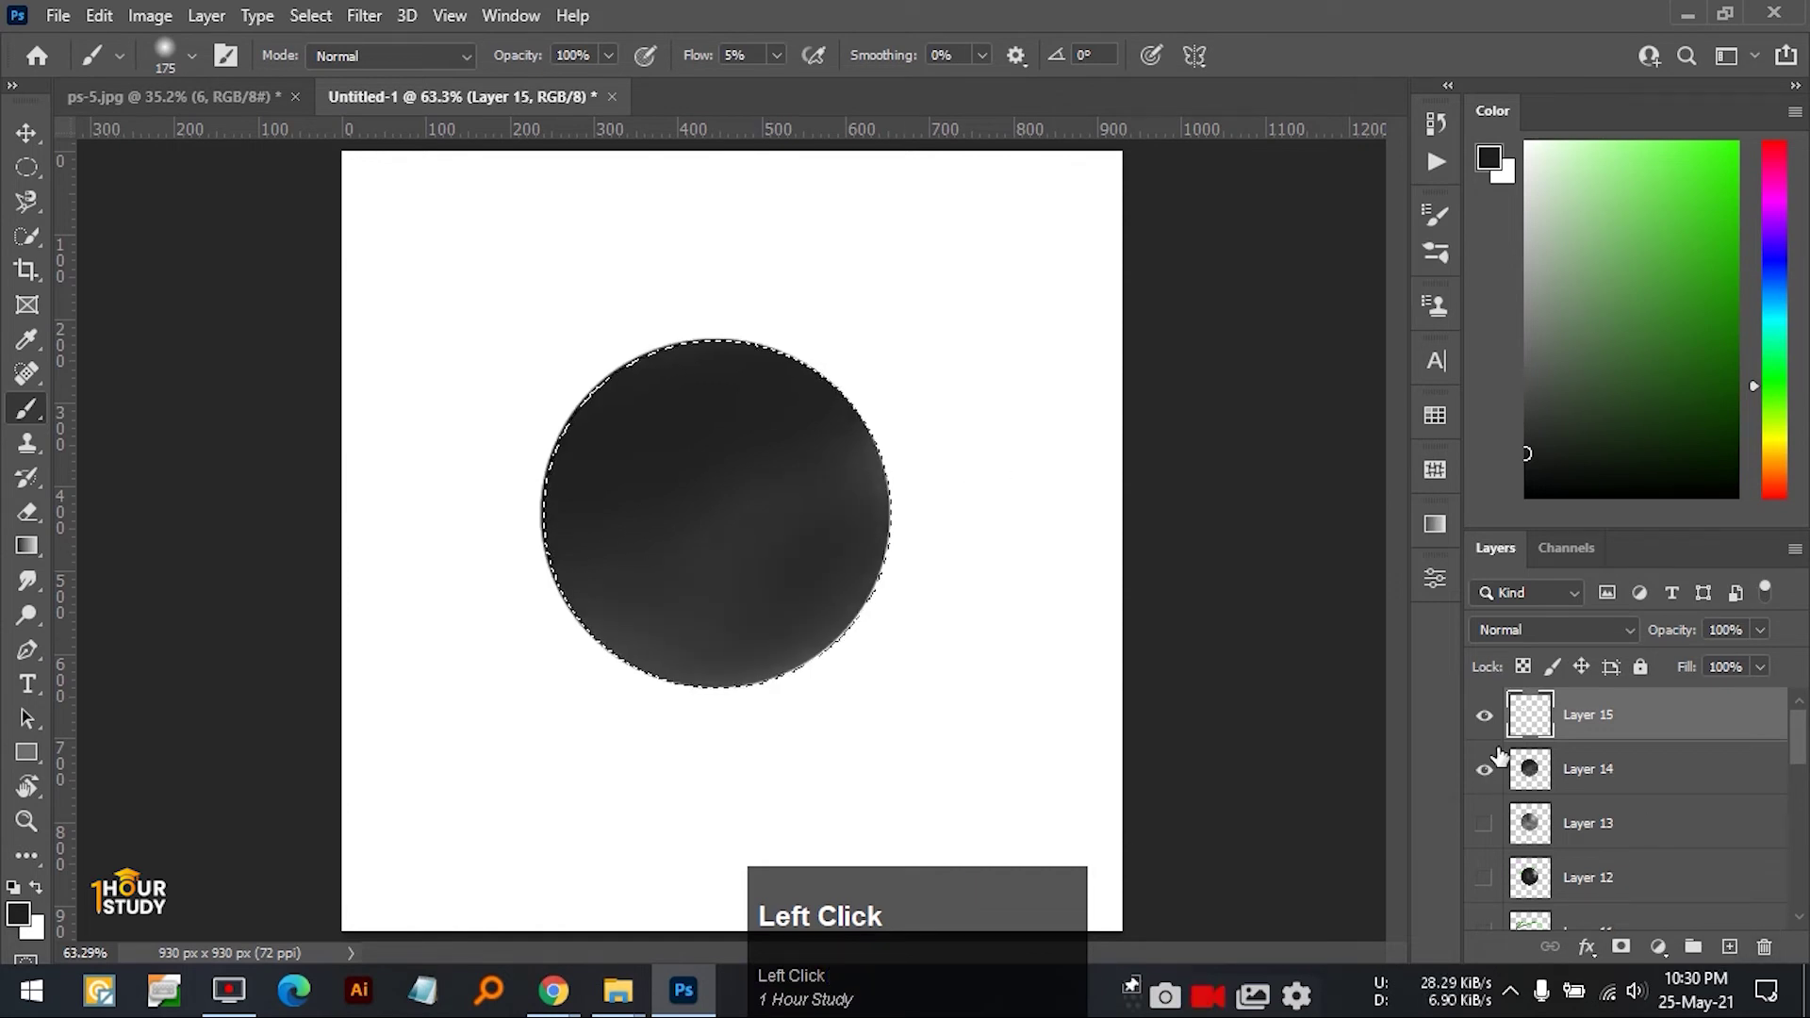
left_click(1485, 768)
key("ctrl+d")
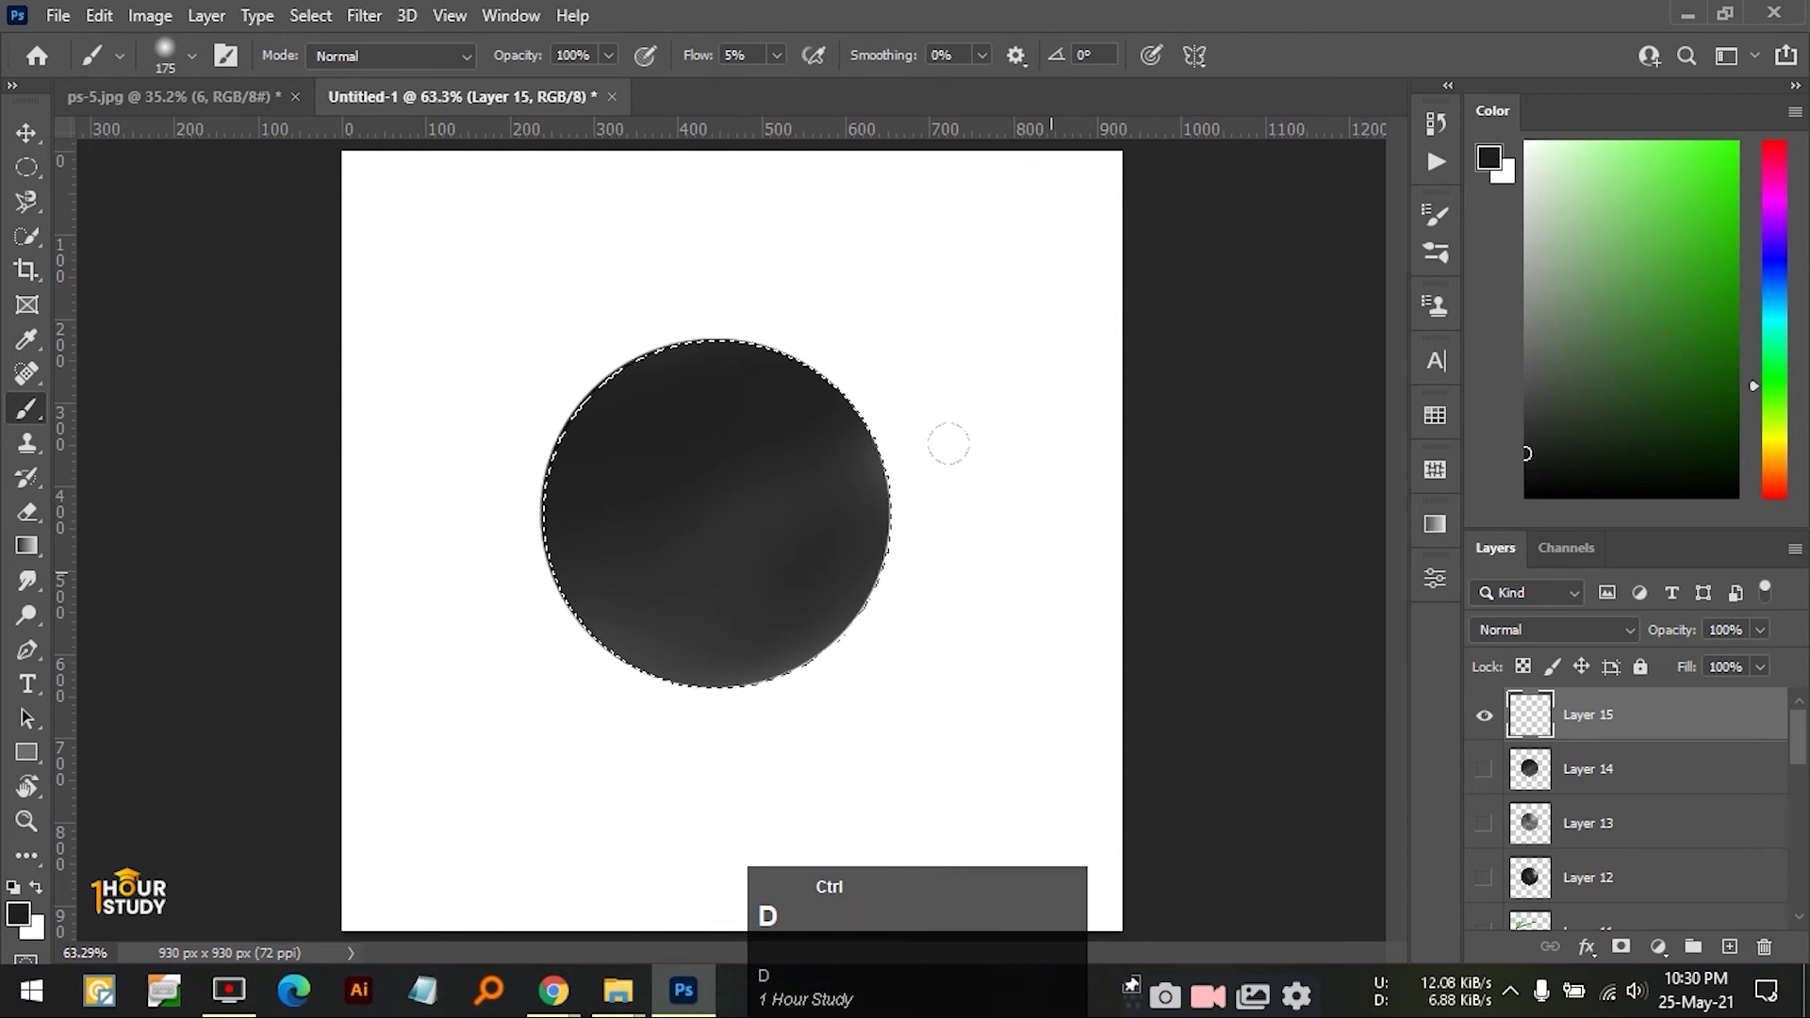
key("v")
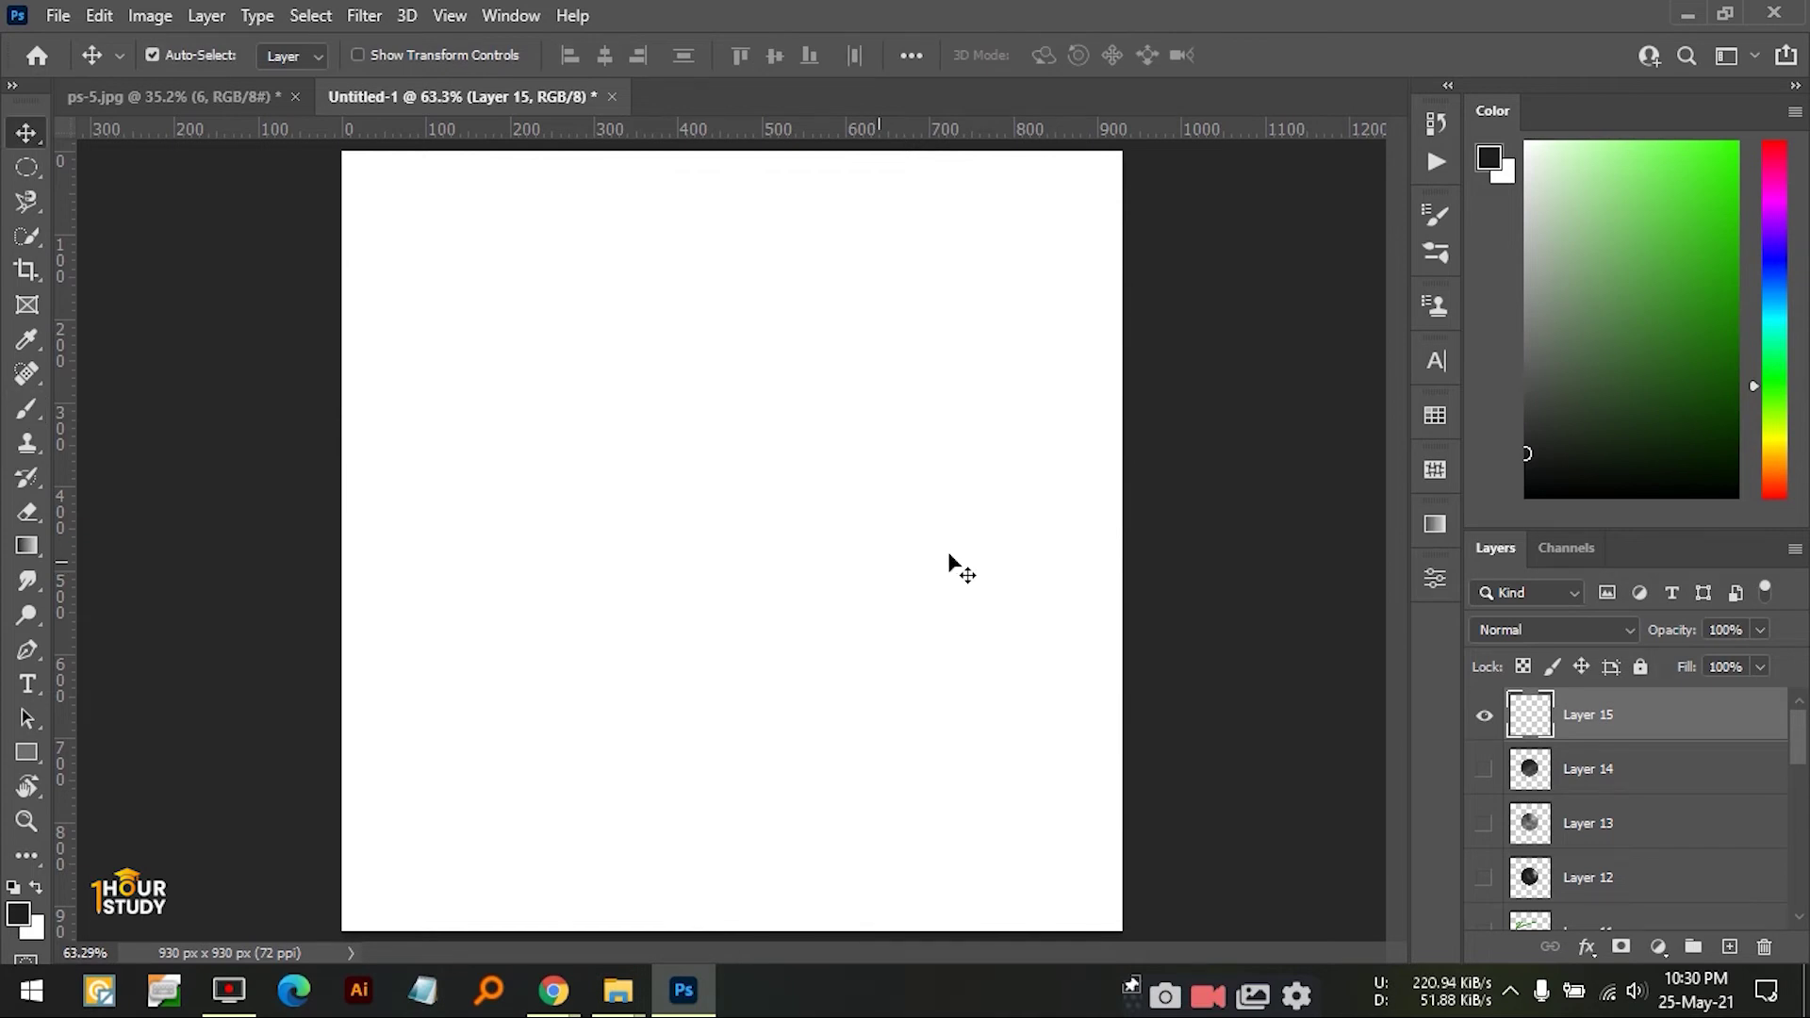
- Sketch a simple angular fish-like outline on the canvas's left half with the 1 px Pencil tool
left_click(27, 408)
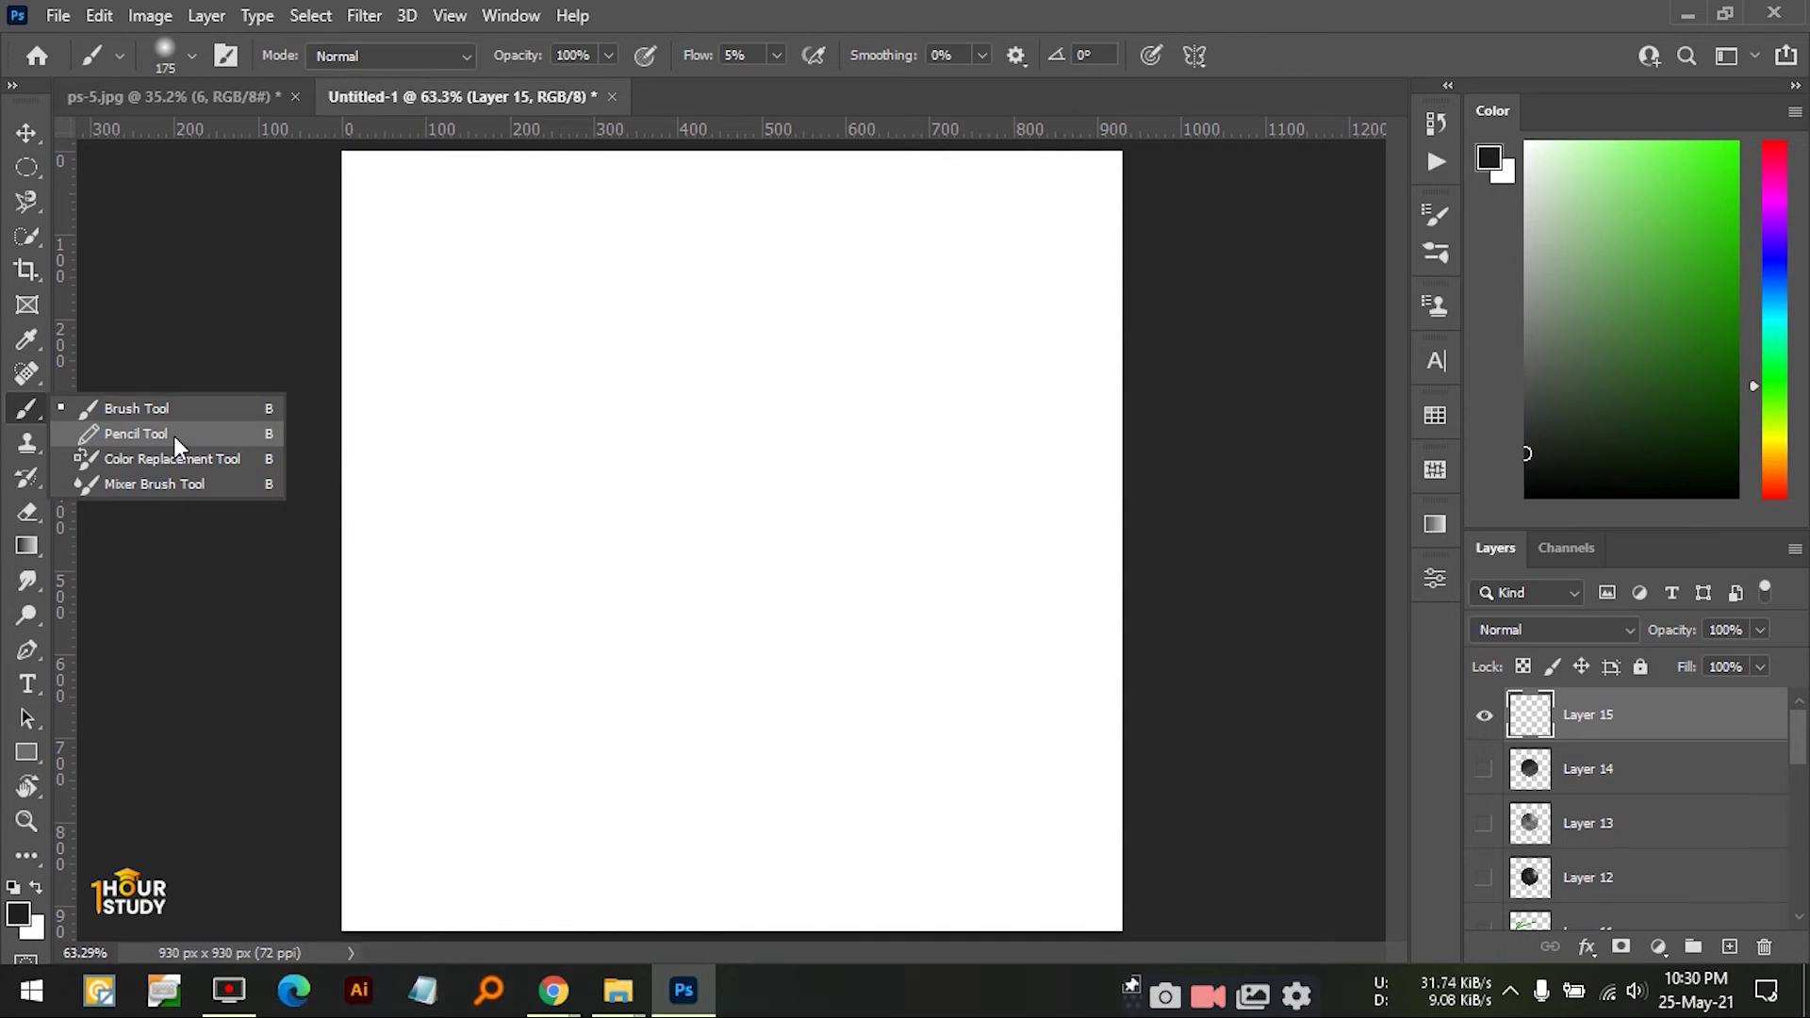
left_click(173, 435, "ctrl")
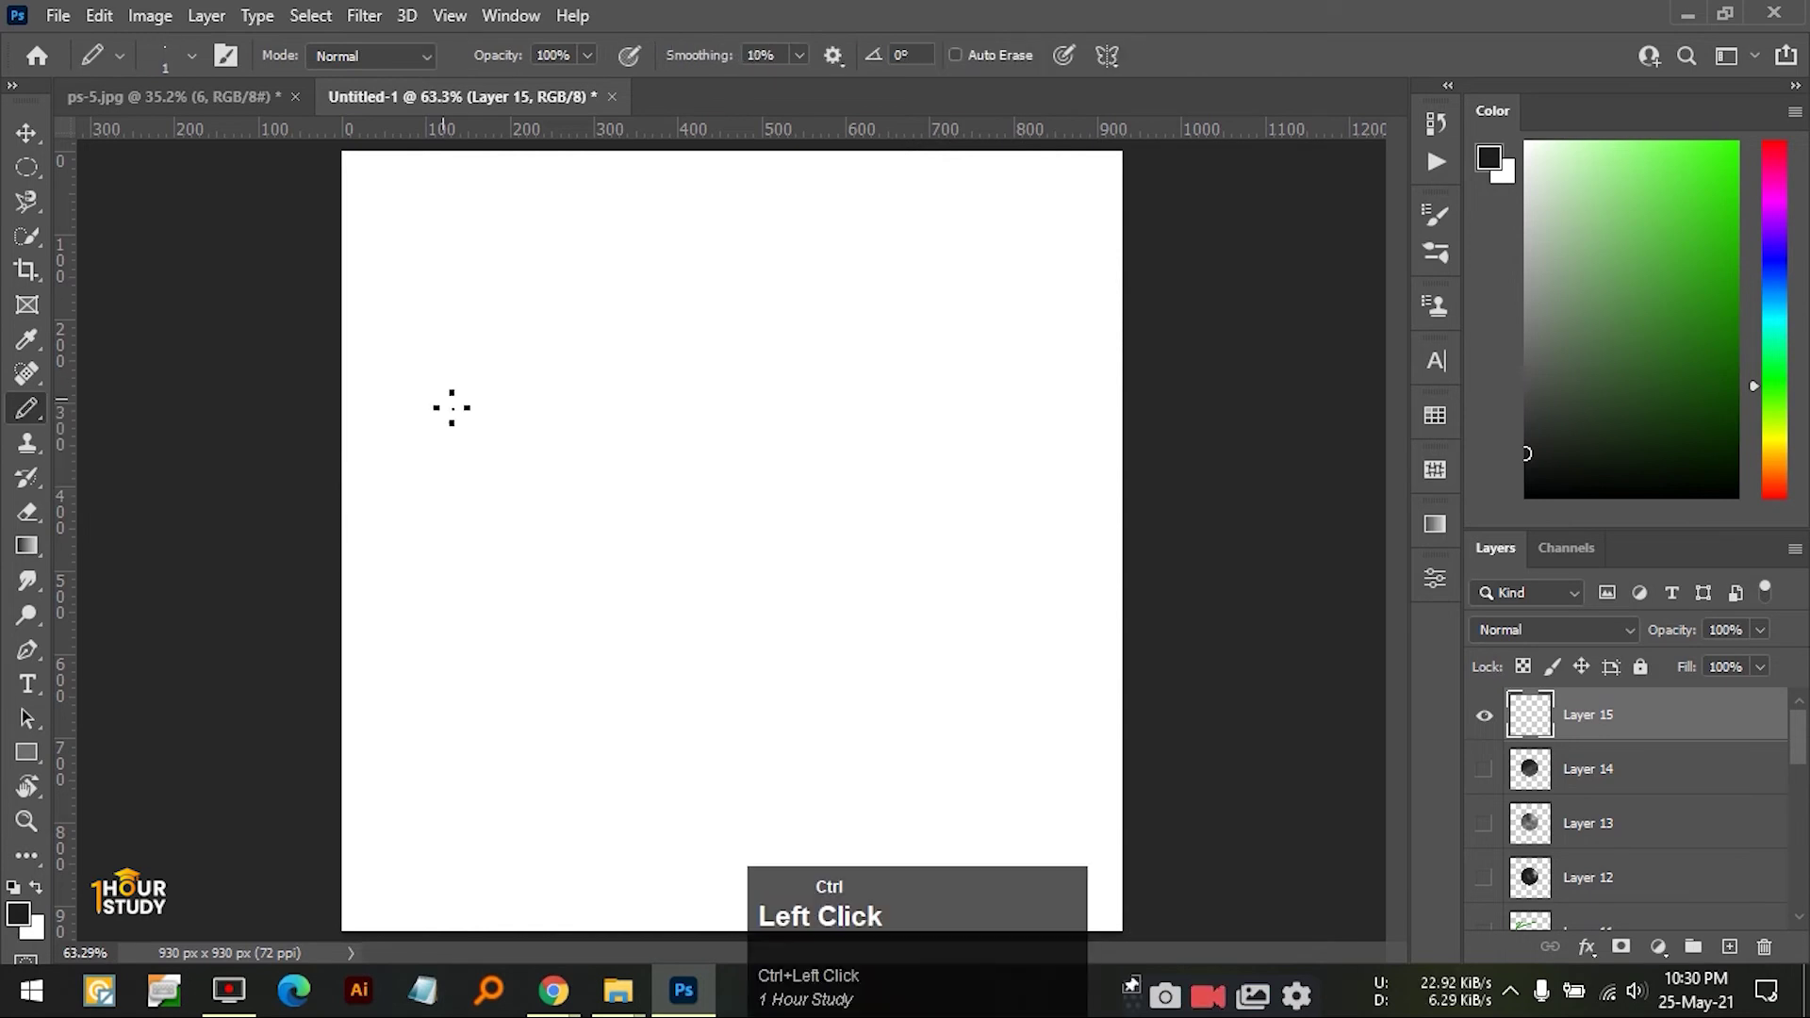
mouse_move(445, 400)
left_mouse_down()
mouse_move(552, 481)
mouse_move(477, 392)
mouse_move(679, 452)
mouse_move(724, 367)
mouse_move(537, 416)
mouse_move(687, 433)
mouse_move(808, 538)
mouse_move(781, 509)
mouse_move(635, 505)
left_mouse_up()
- Handwrite an underlined signature-style word in pencil near the canvas center, below and right of the fish-like outline
scroll(477, 392, "up", 5)
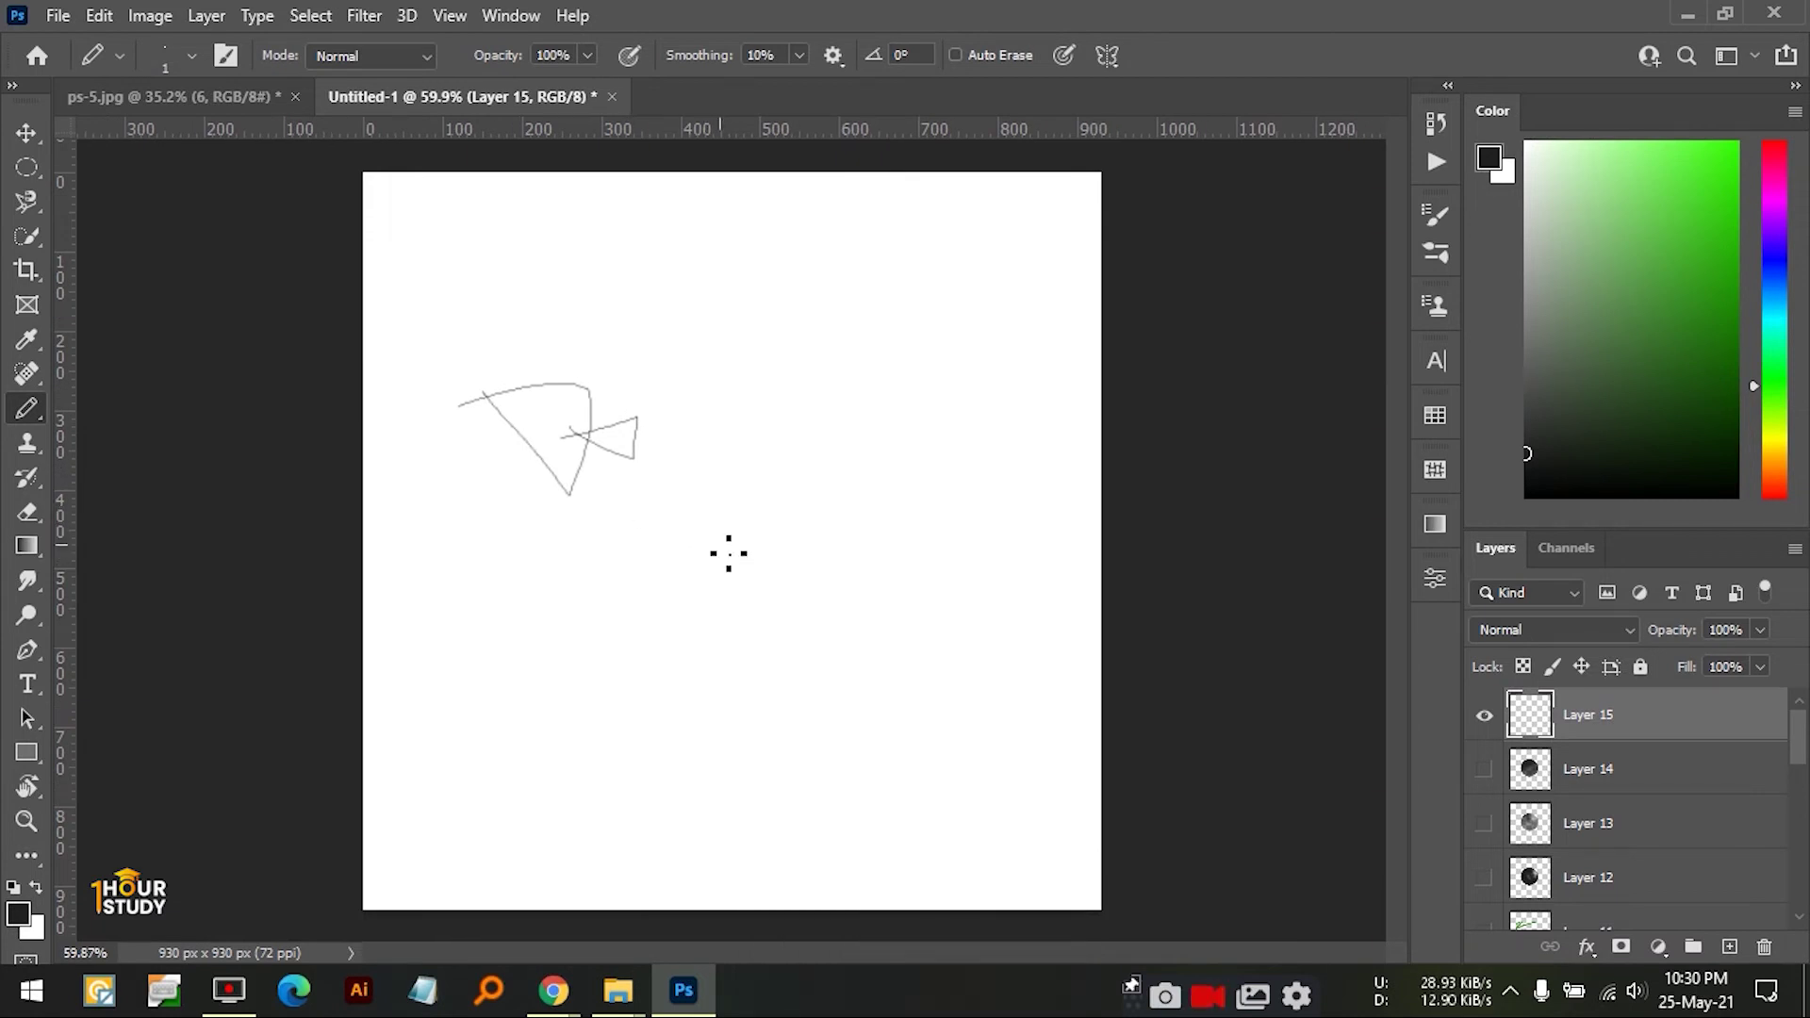
mouse_move(743, 524)
left_mouse_down()
mouse_move(664, 551)
mouse_move(675, 598)
mouse_move(751, 606)
left_mouse_up()
mouse_move(741, 694)
left_mouse_down()
mouse_move(691, 502)
mouse_move(703, 663)
mouse_move(730, 607)
mouse_move(741, 645)
mouse_move(766, 607)
mouse_move(742, 613)
mouse_move(764, 656)
mouse_move(764, 612)
mouse_move(817, 629)
mouse_move(826, 465)
mouse_move(837, 593)
mouse_move(806, 535)
mouse_move(863, 518)
mouse_move(882, 537)
mouse_move(806, 570)
mouse_move(710, 681)
mouse_move(922, 545)
left_mouse_up()
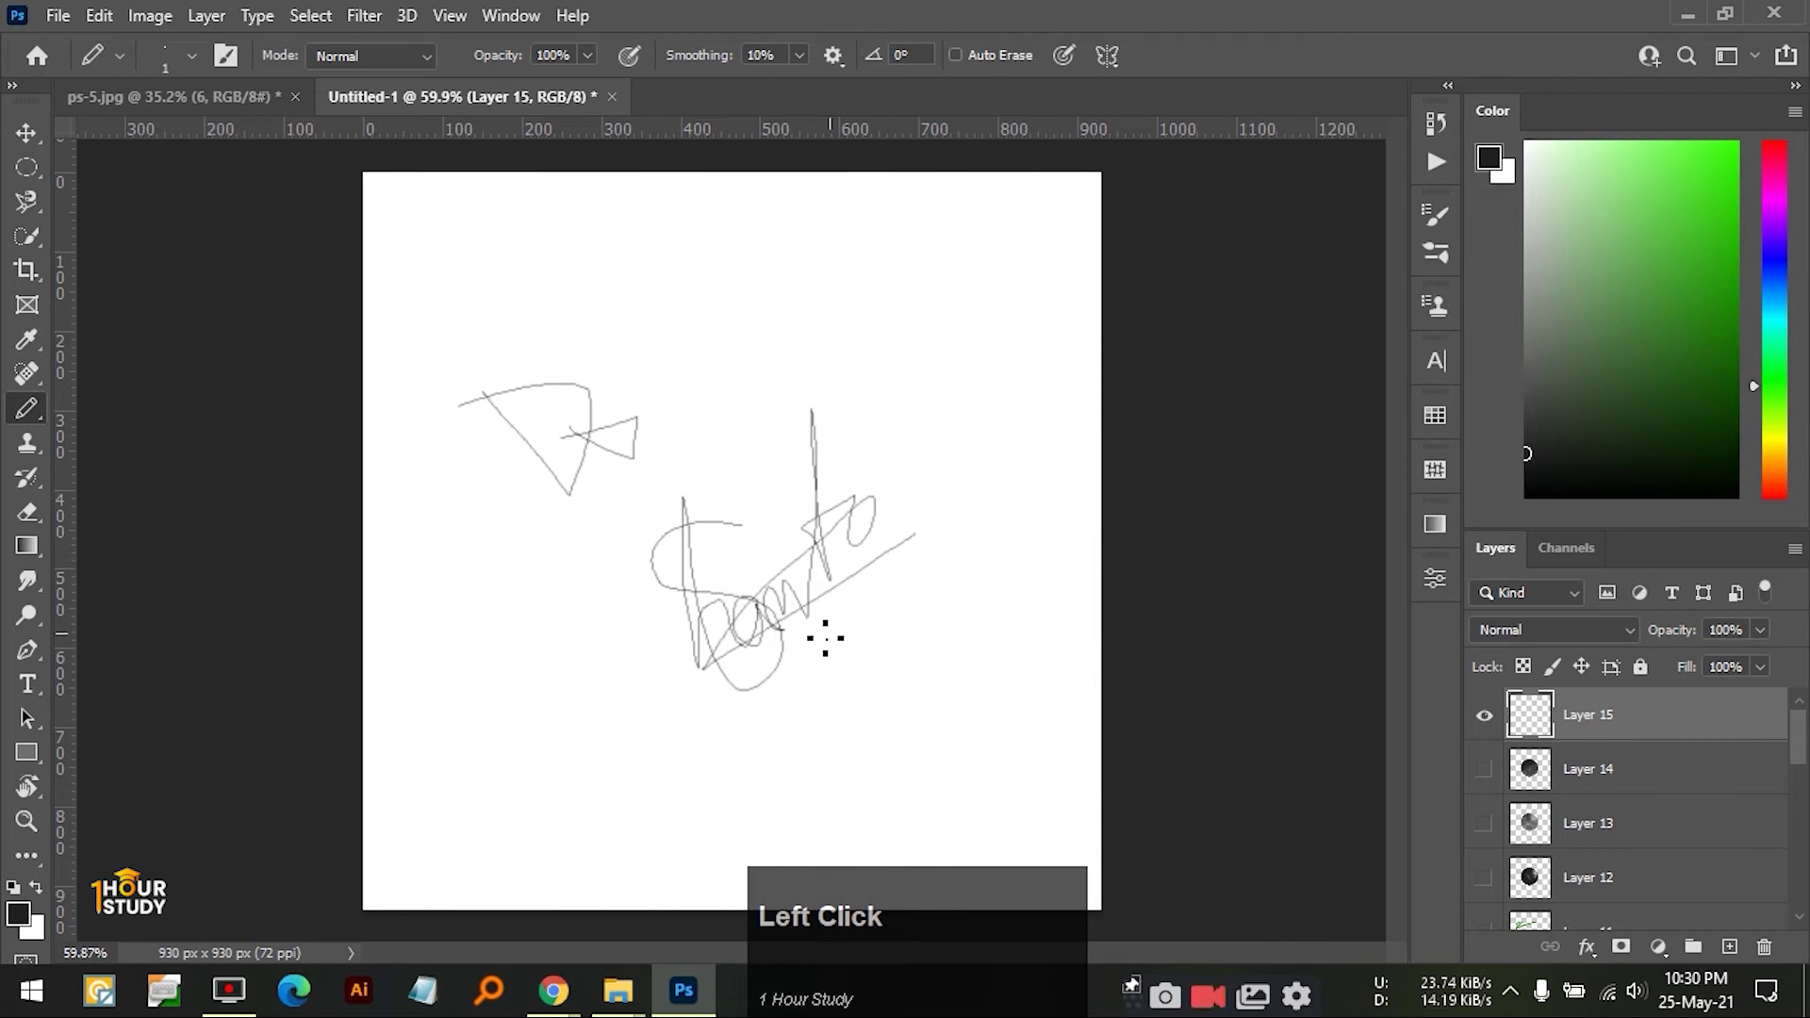
- Draw a small angular 1 px pencil line above the end of the handwritten word
left_click(868, 647, "ctrl")
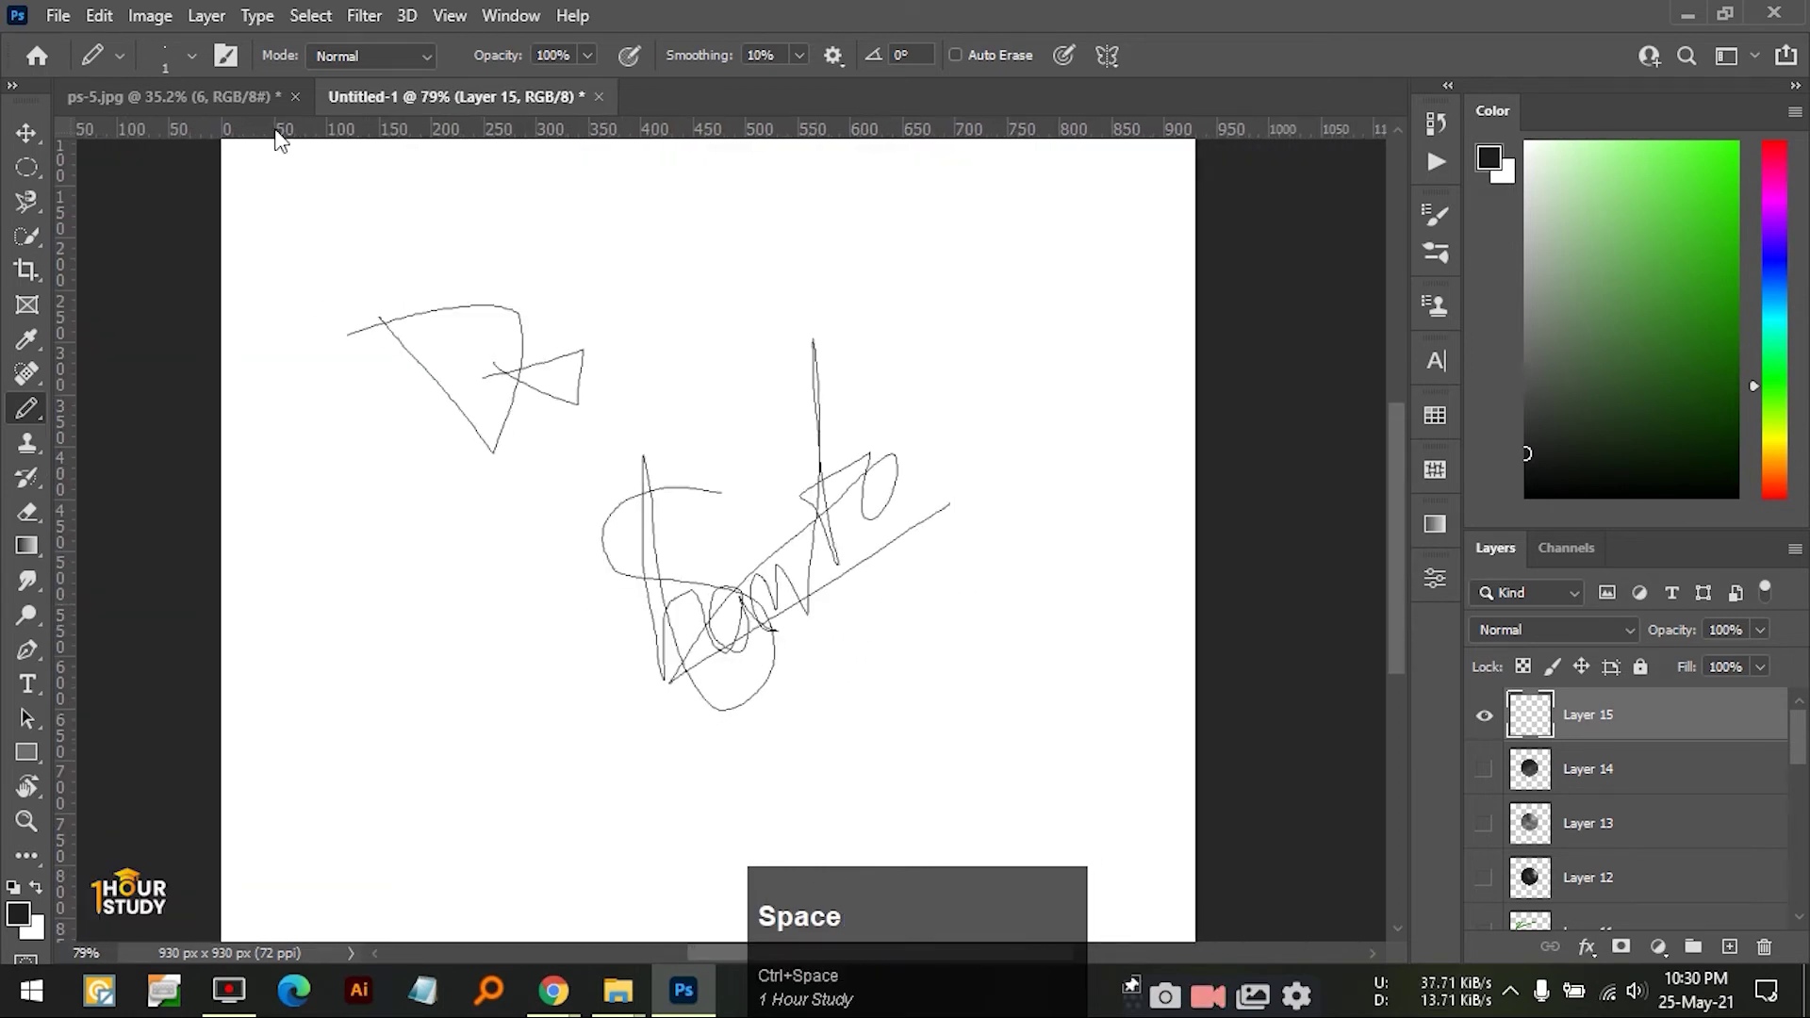
left_click(192, 56)
left_click(229, 455)
left_click(865, 280)
mouse_move(857, 271)
left_mouse_down()
mouse_move(910, 414)
mouse_move(1083, 408)
mouse_move(998, 413)
mouse_move(958, 477)
mouse_move(961, 339)
mouse_move(739, 460)
mouse_move(679, 459)
mouse_move(876, 444)
left_mouse_up()
key("ctrl+space")
mouse_move(815, 544)
left_mouse_down()
mouse_move(707, 546)
mouse_move(681, 525)
mouse_move(721, 557)
mouse_move(792, 556)
mouse_move(650, 557)
left_mouse_up()
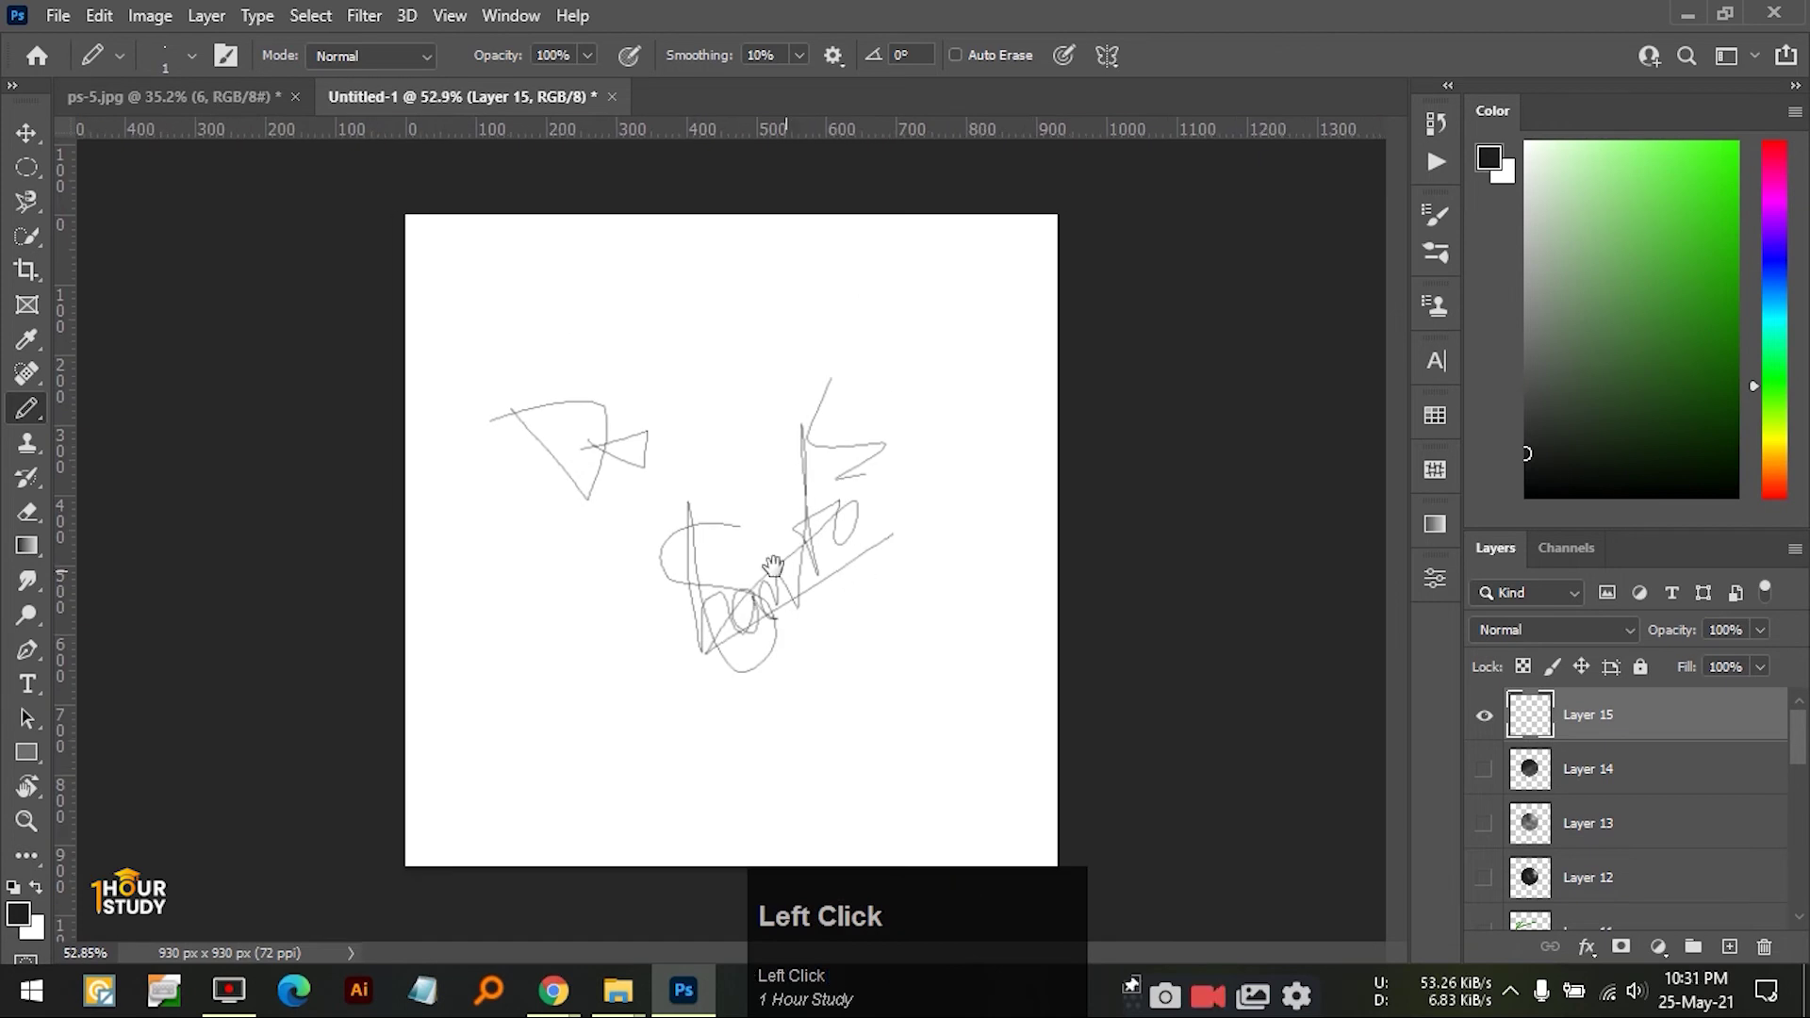
- Hide Layer 15 with the pencil drawing and add a new layer
left_click(26, 133)
left_click(1484, 714)
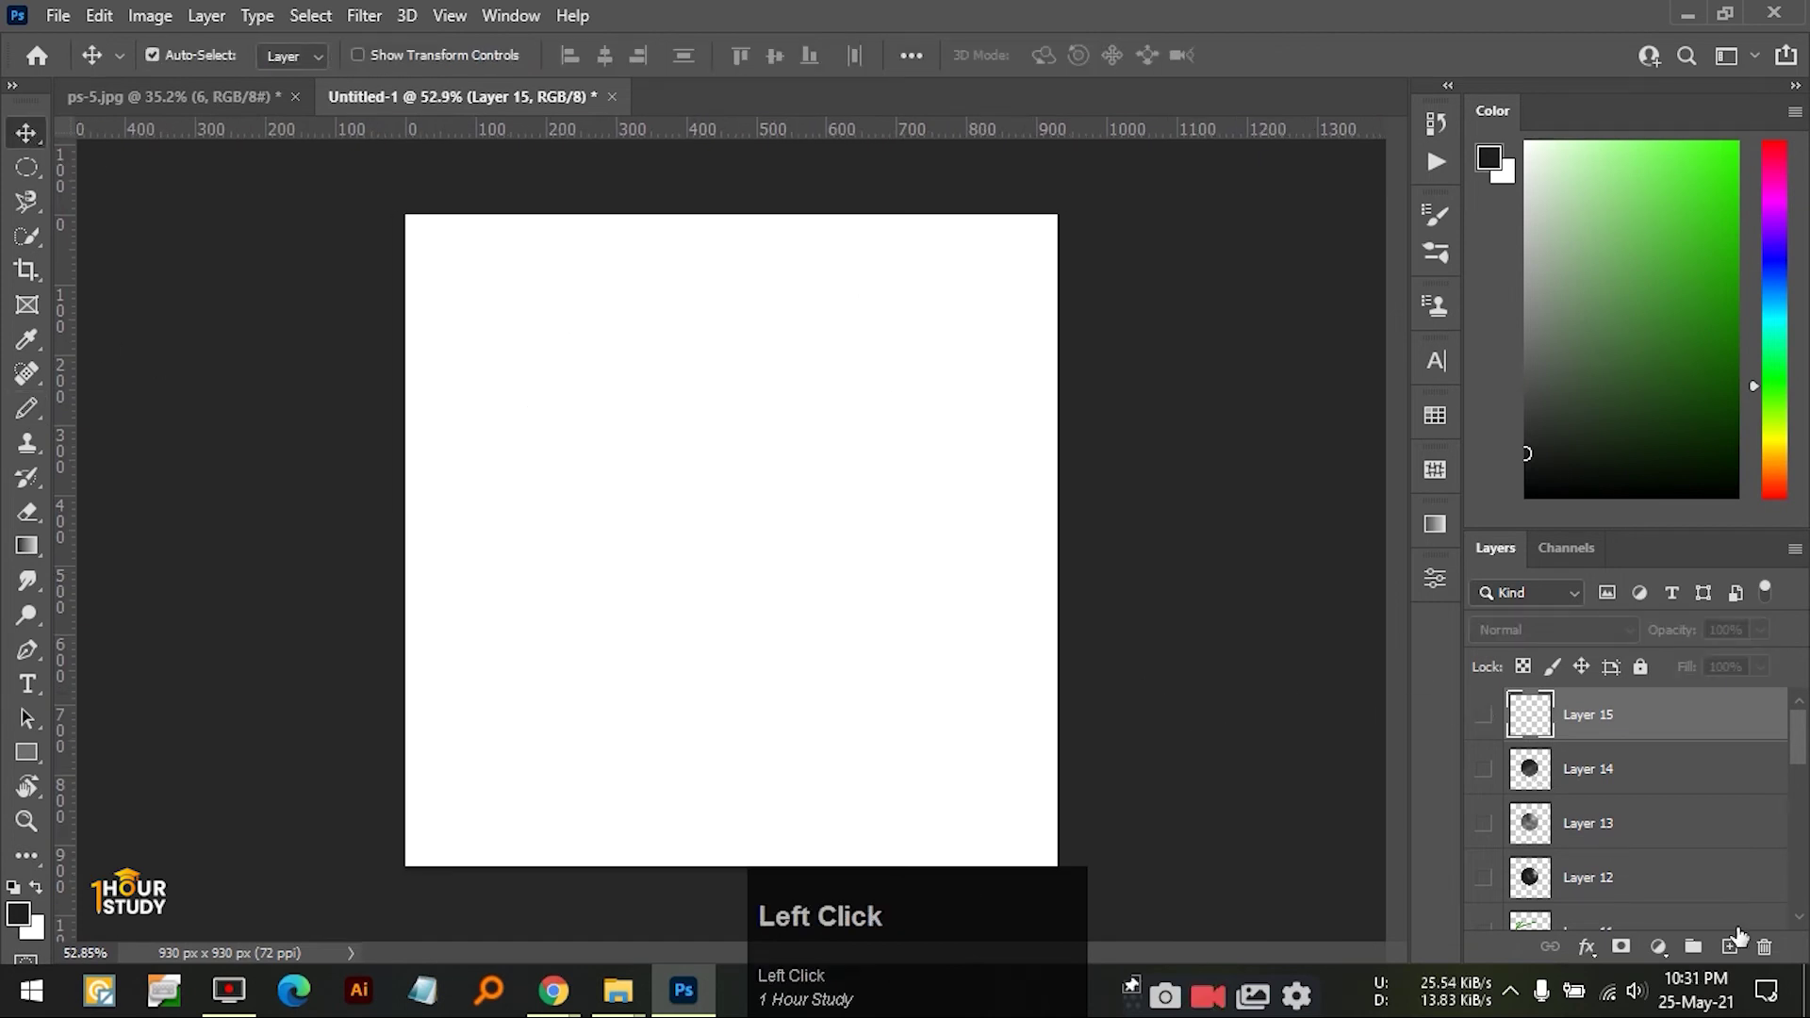
left_click(1728, 946)
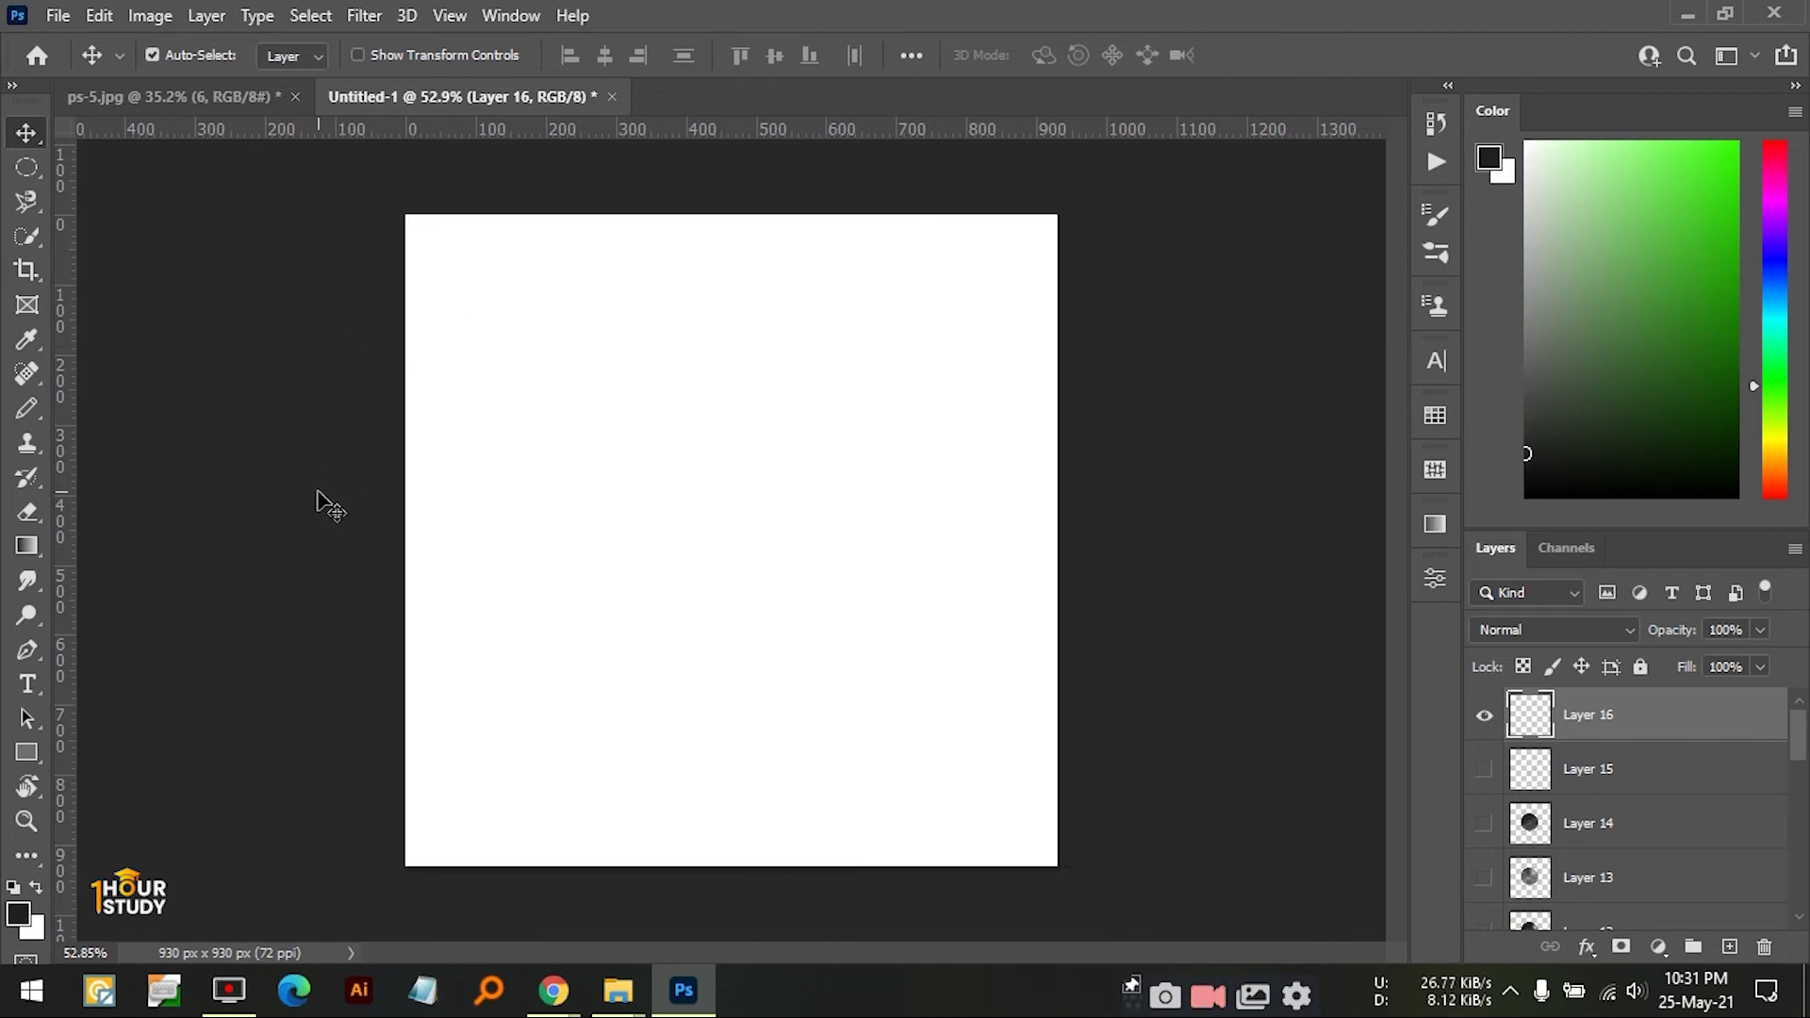
- With the Pen tool in Path mode, place an anchor near the canvas's upper-left area, try a curved segment, undo it, and end the path
right_click(25, 651)
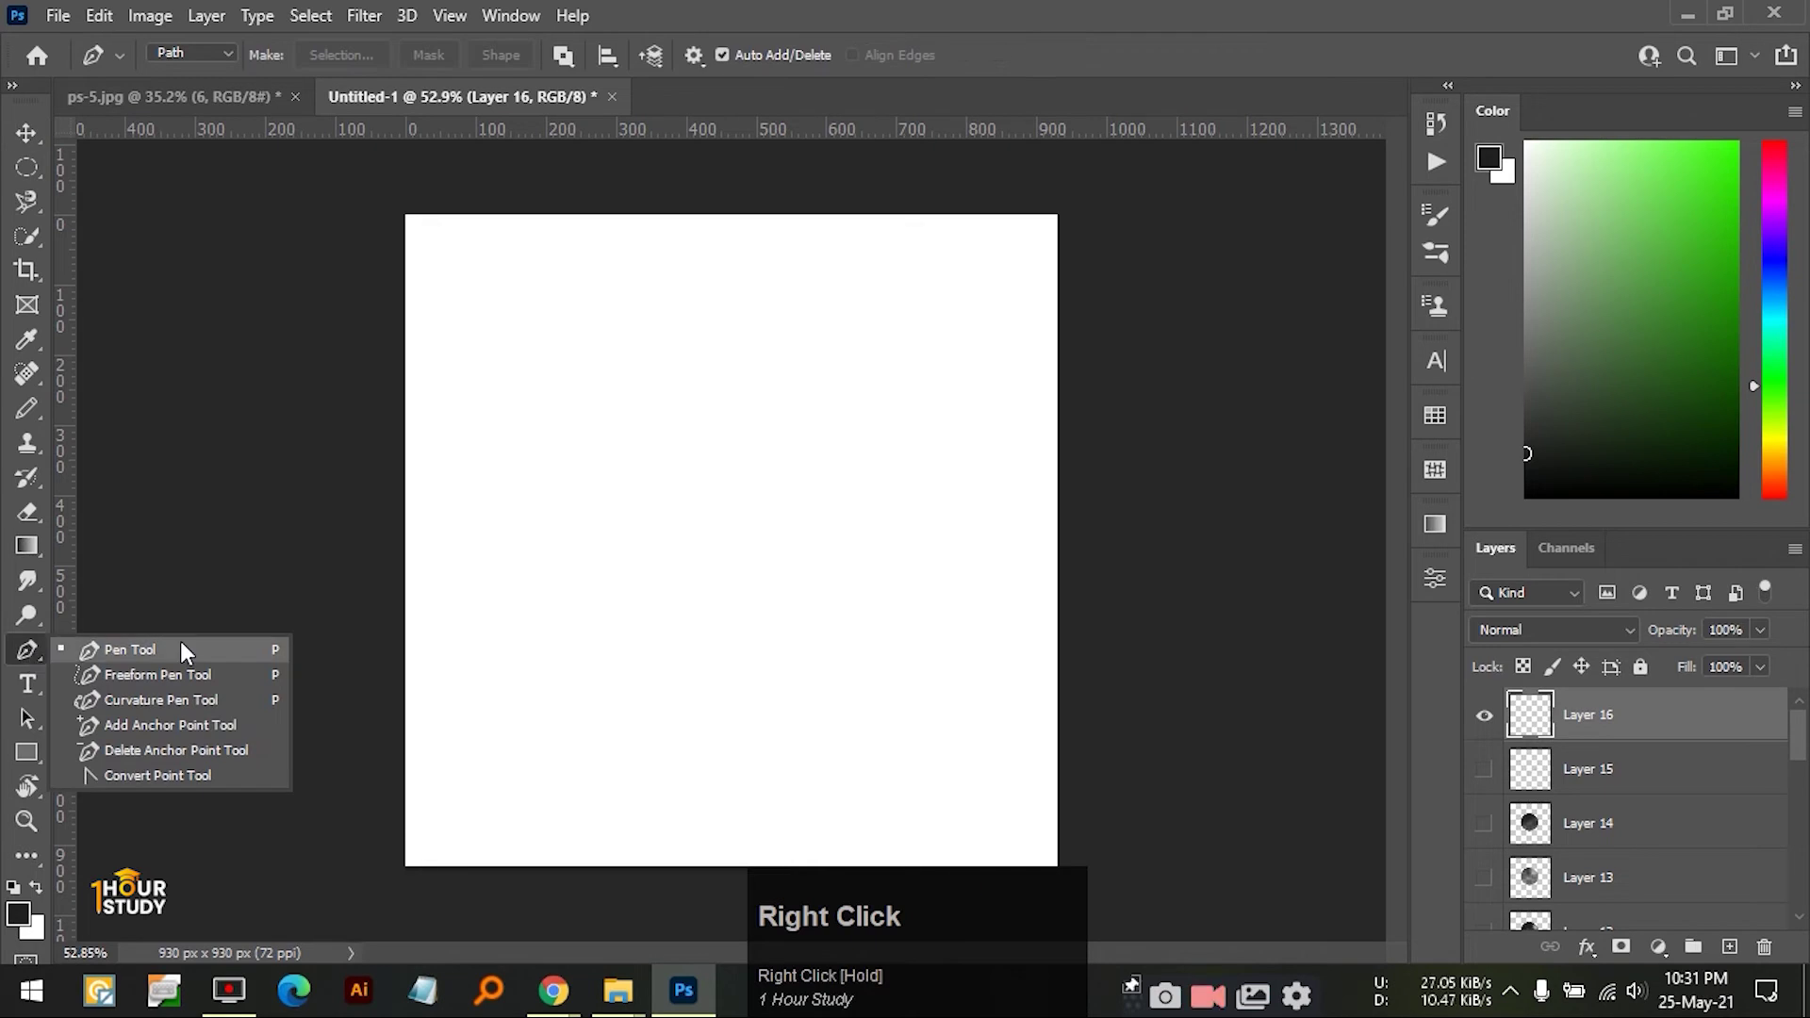
left_click(181, 651)
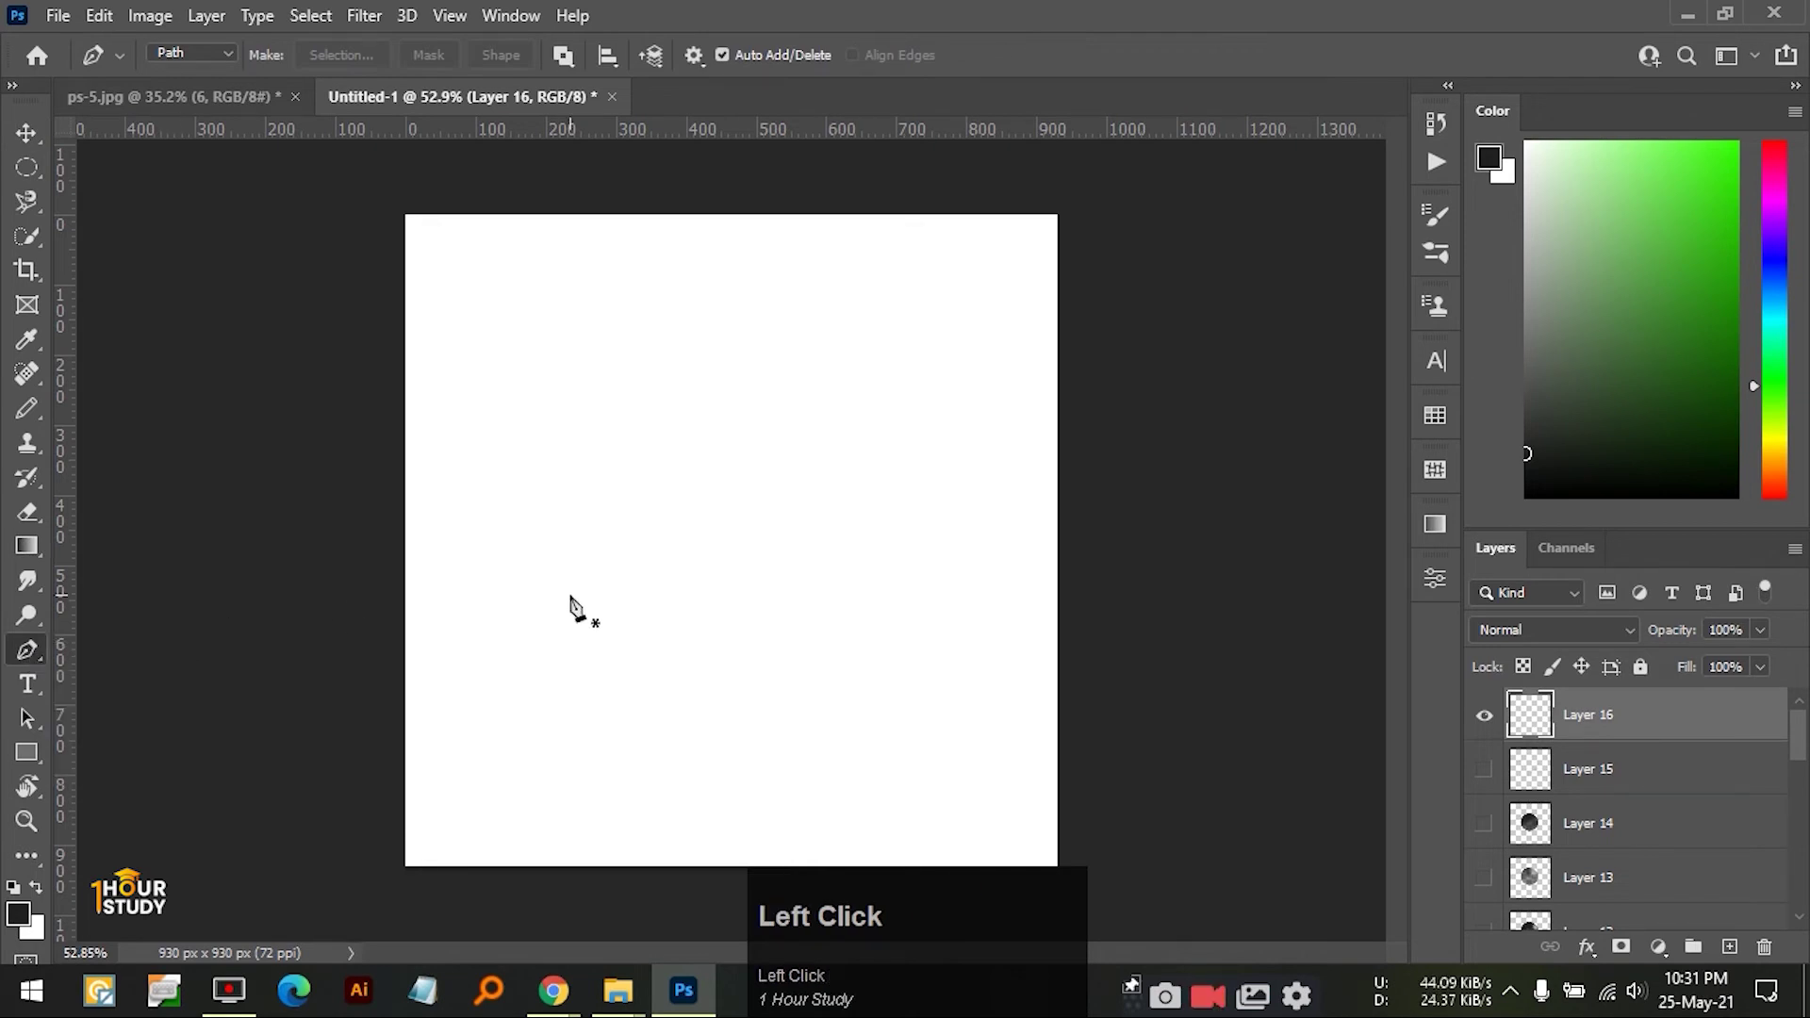
left_click(614, 433, "ctrl")
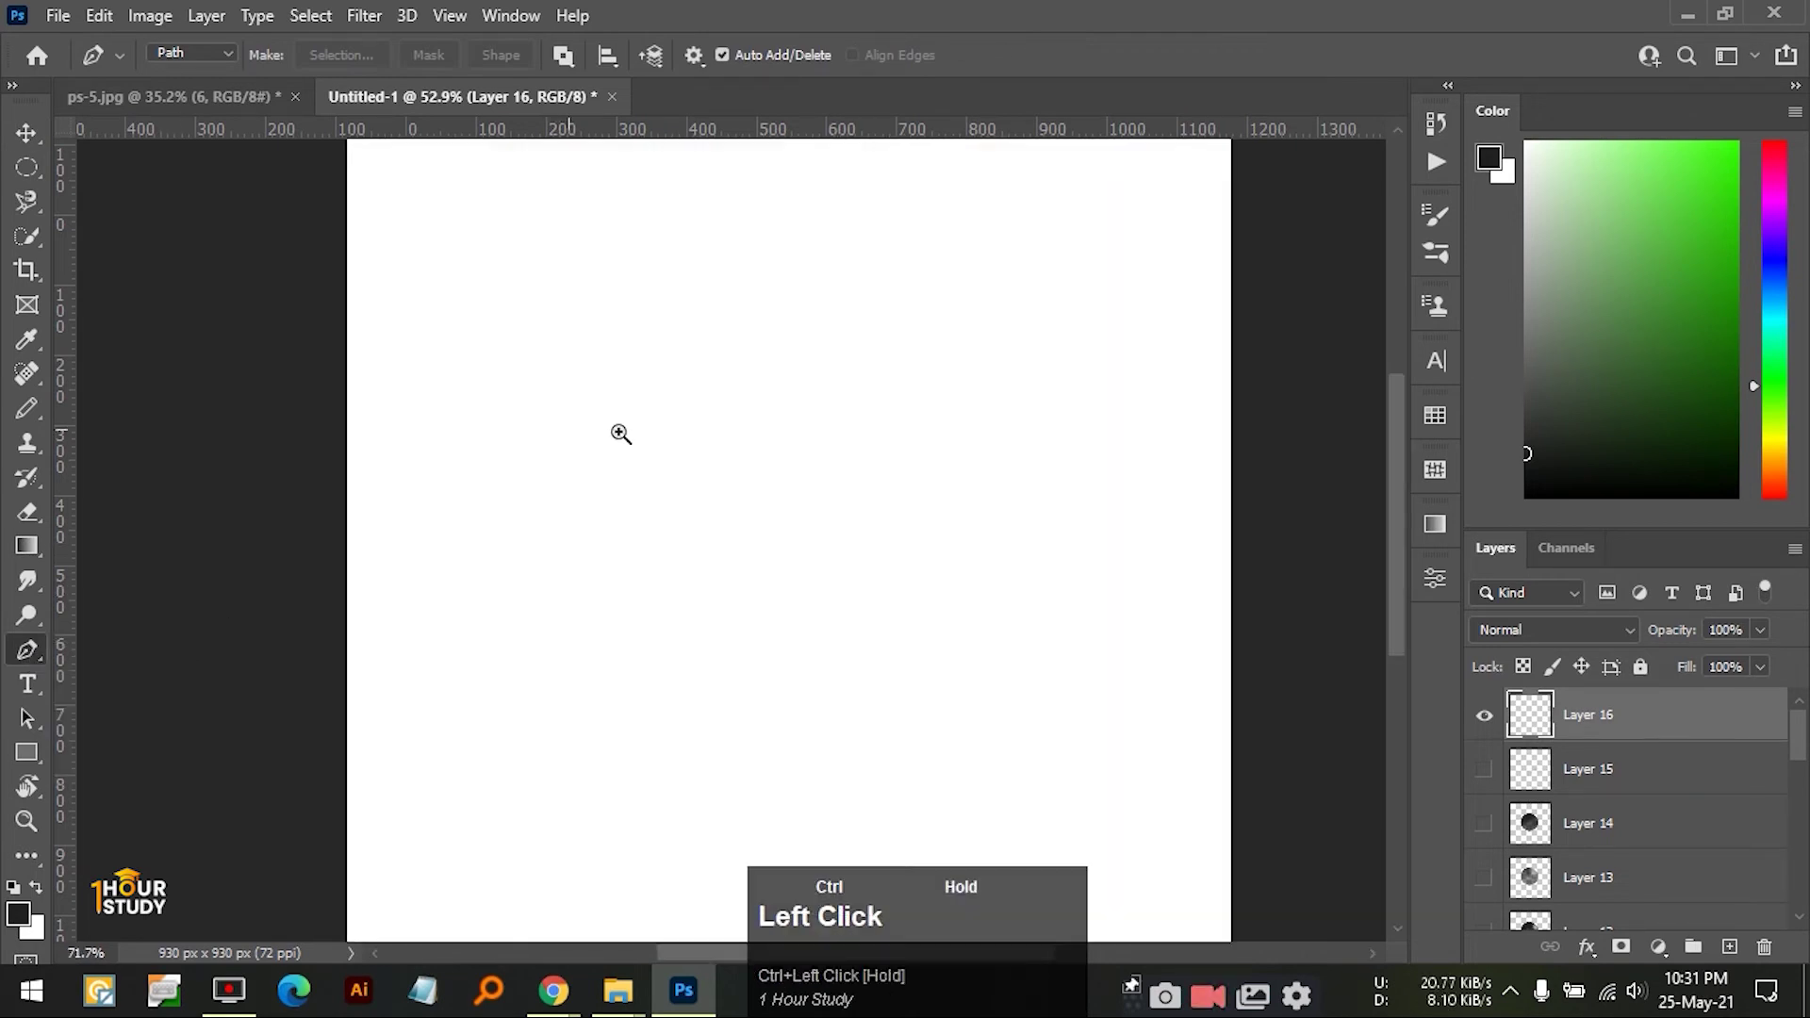
key("space")
left_click_drag(593, 489, 598, 415)
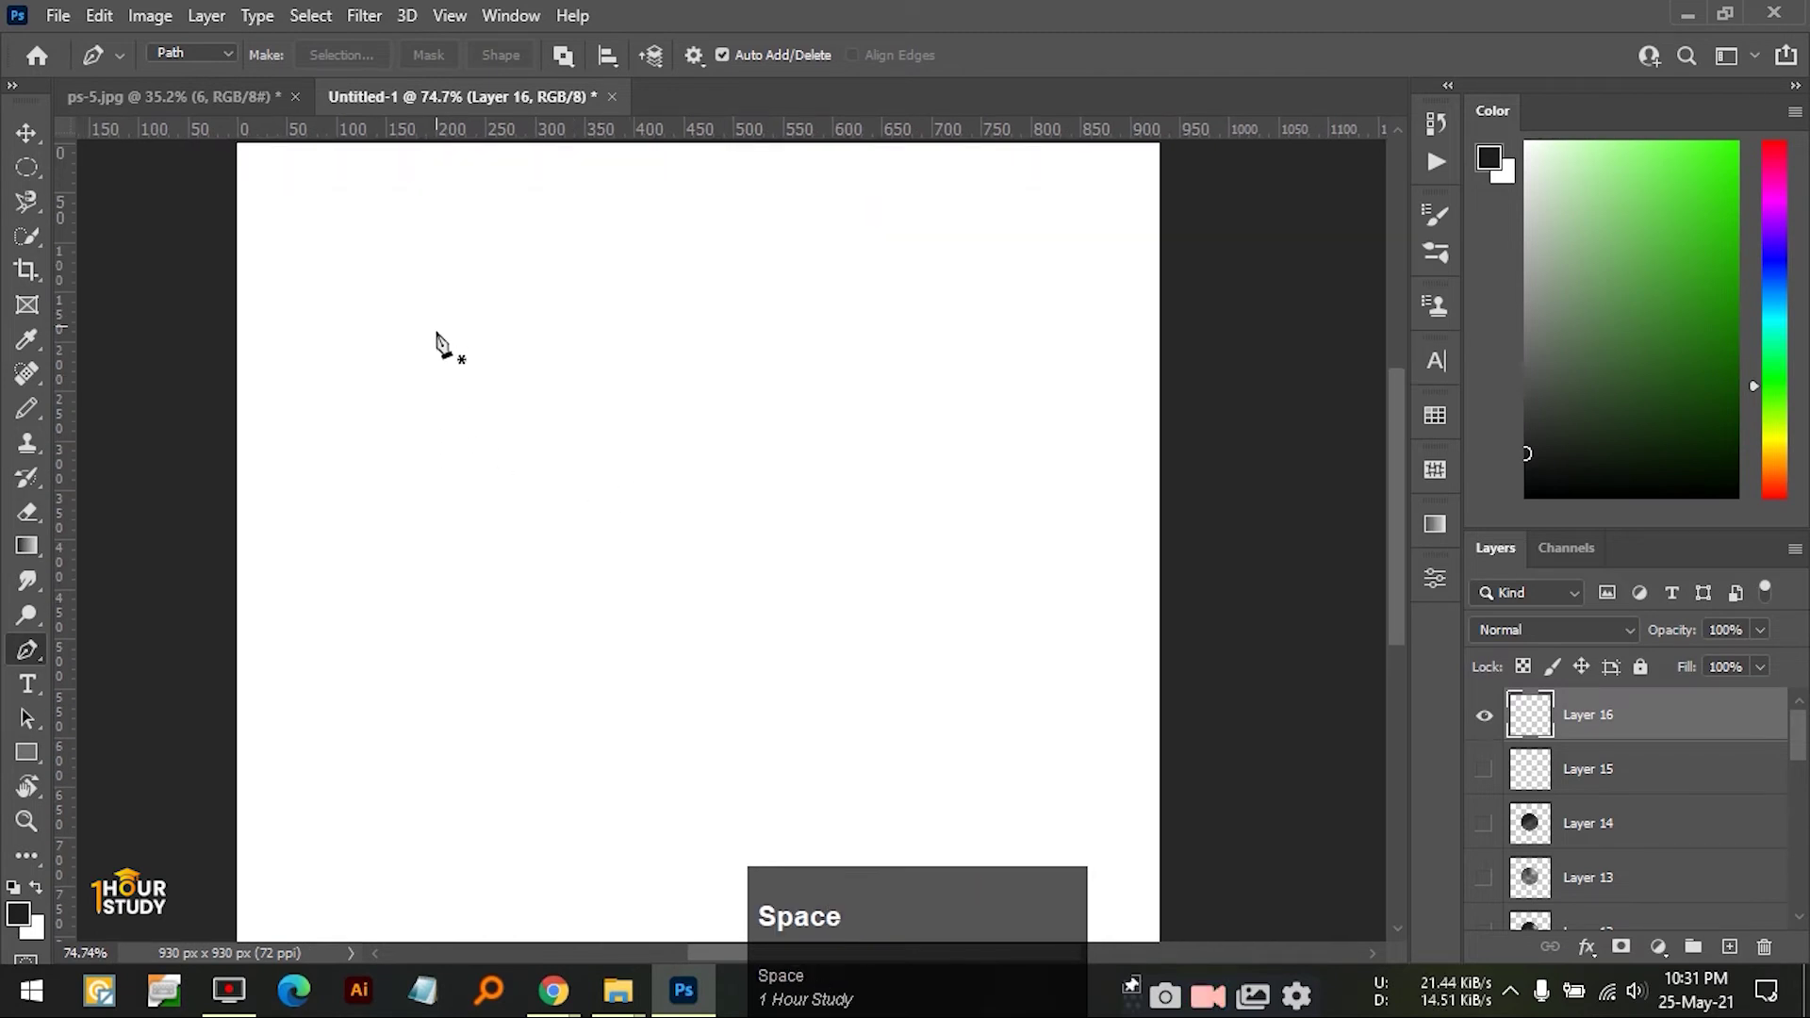
scroll(463, 376, "up", 1)
left_click_drag(462, 376, 477, 384)
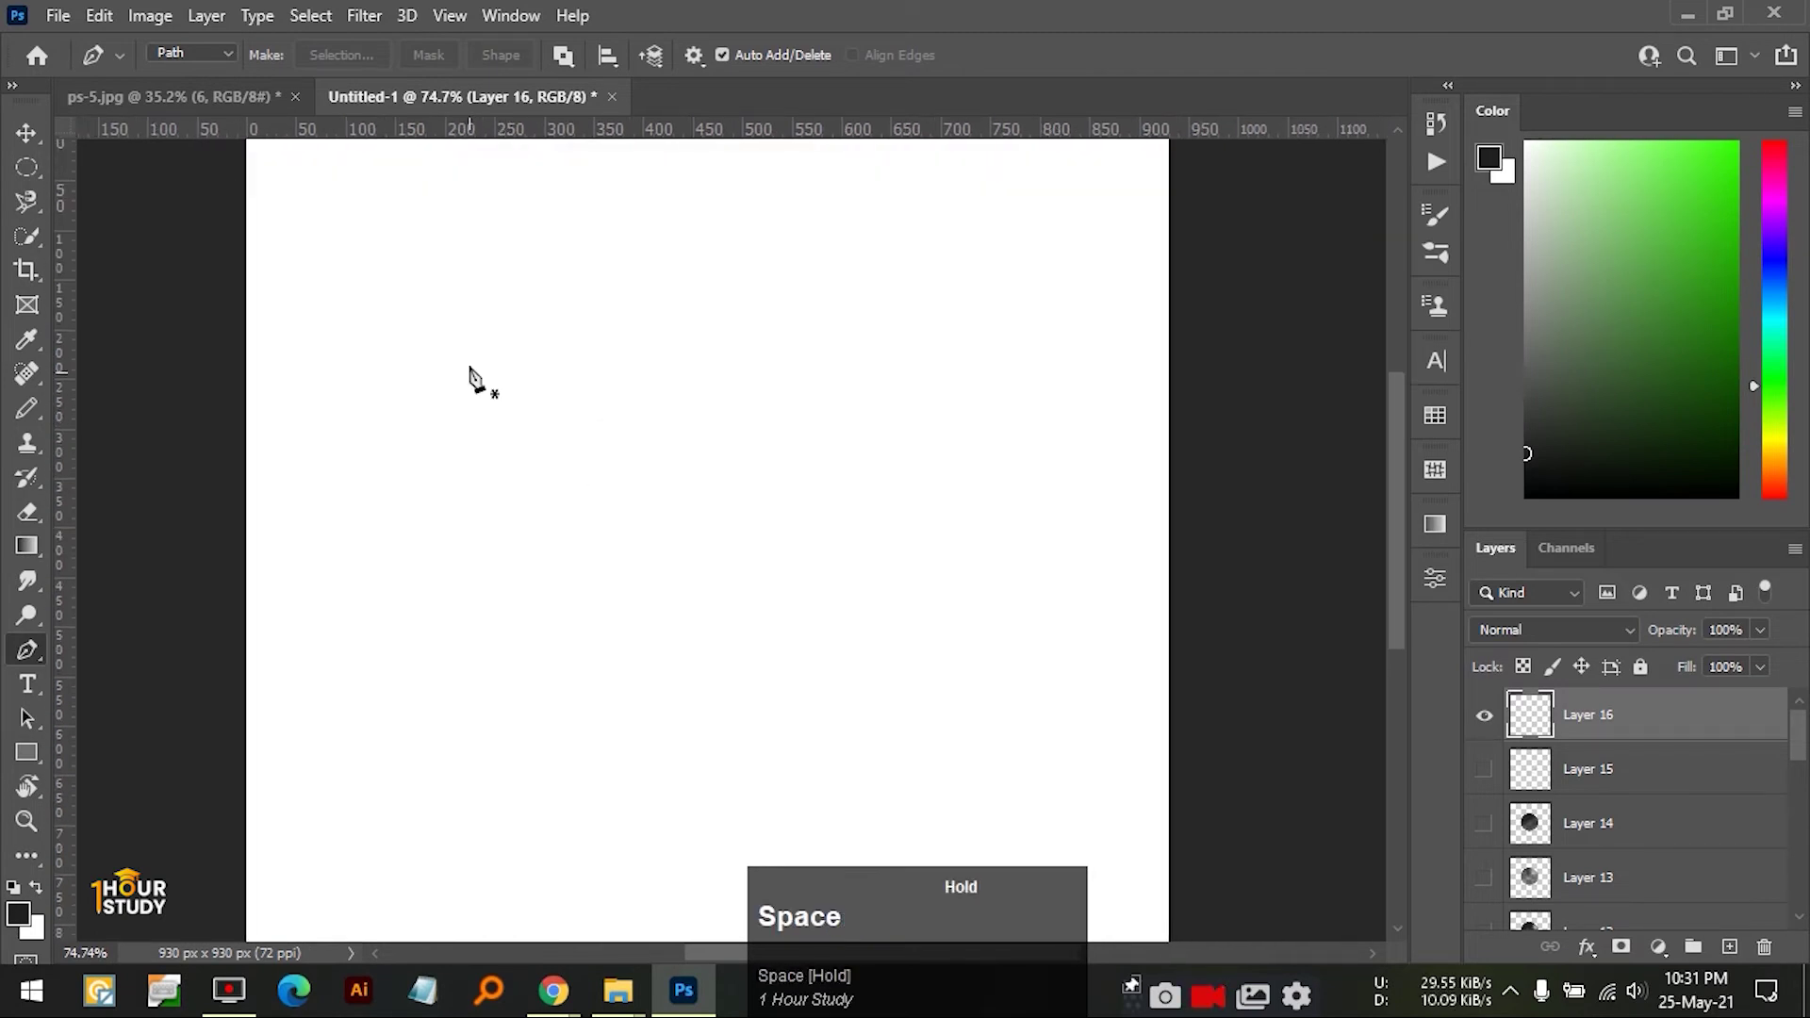
left_click(449, 286)
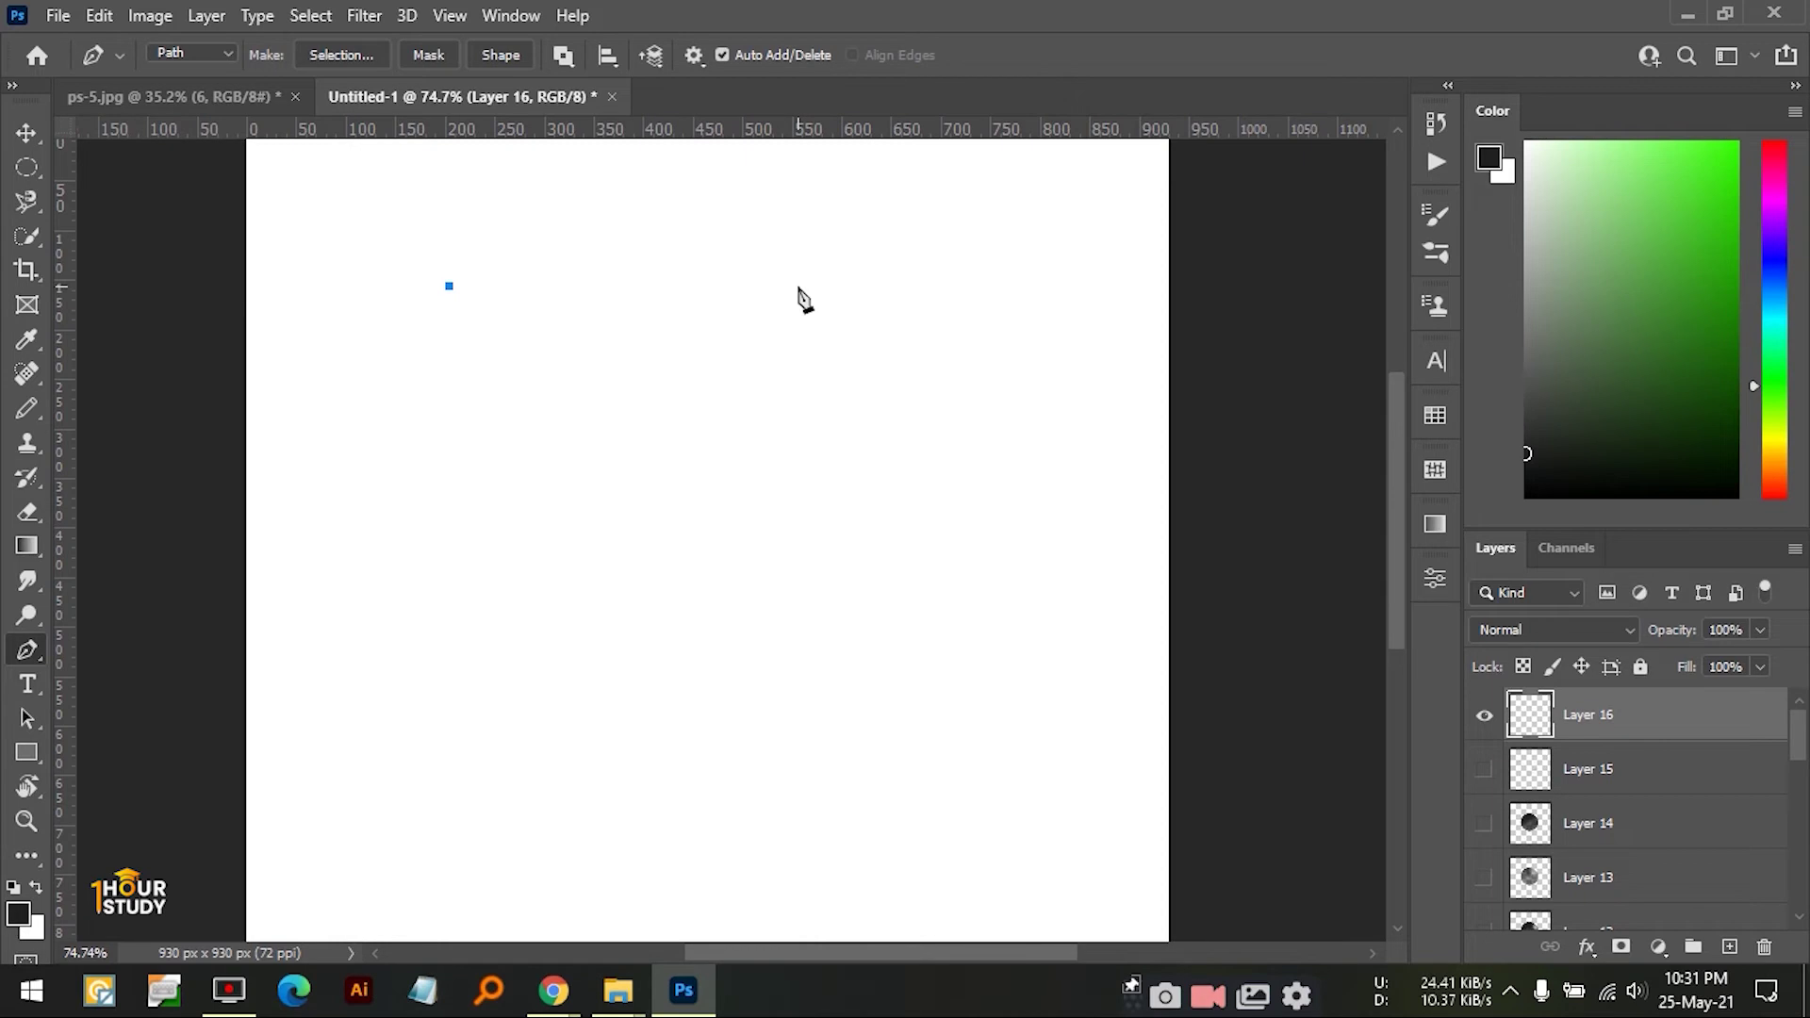
left_click_drag(797, 286, 1065, 366)
key("ctrl+z")
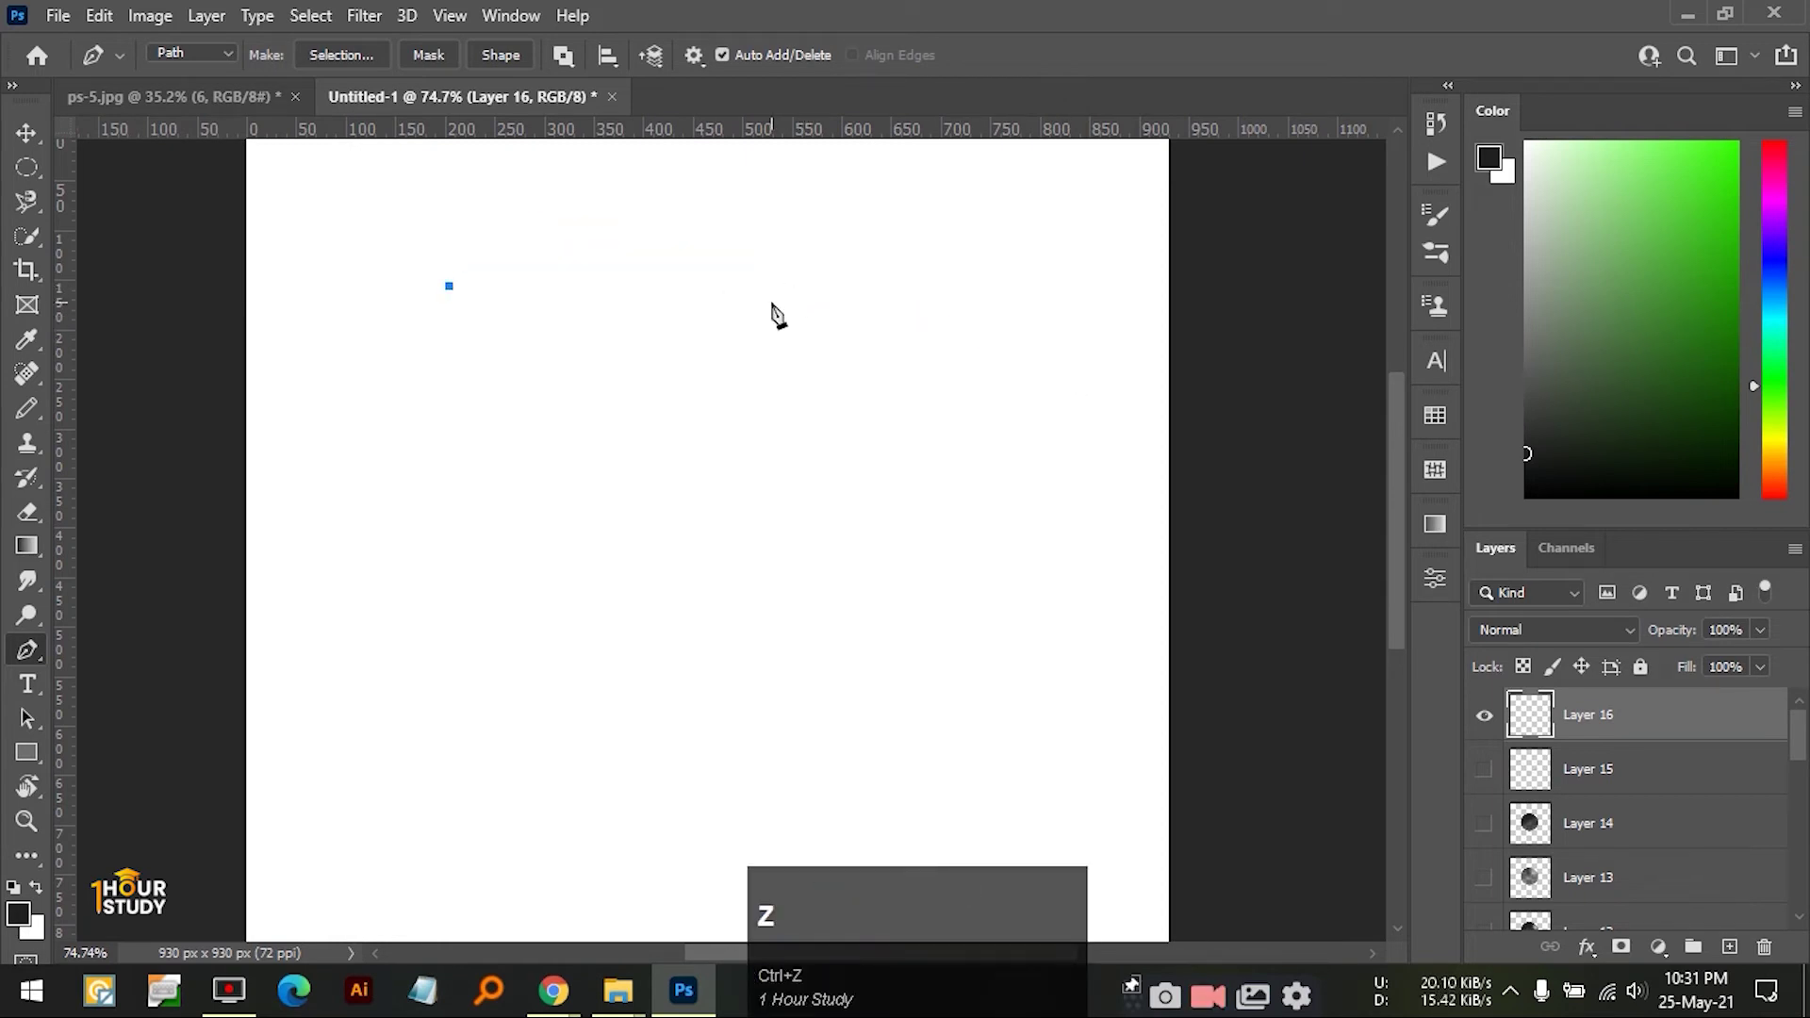
key("Escape")
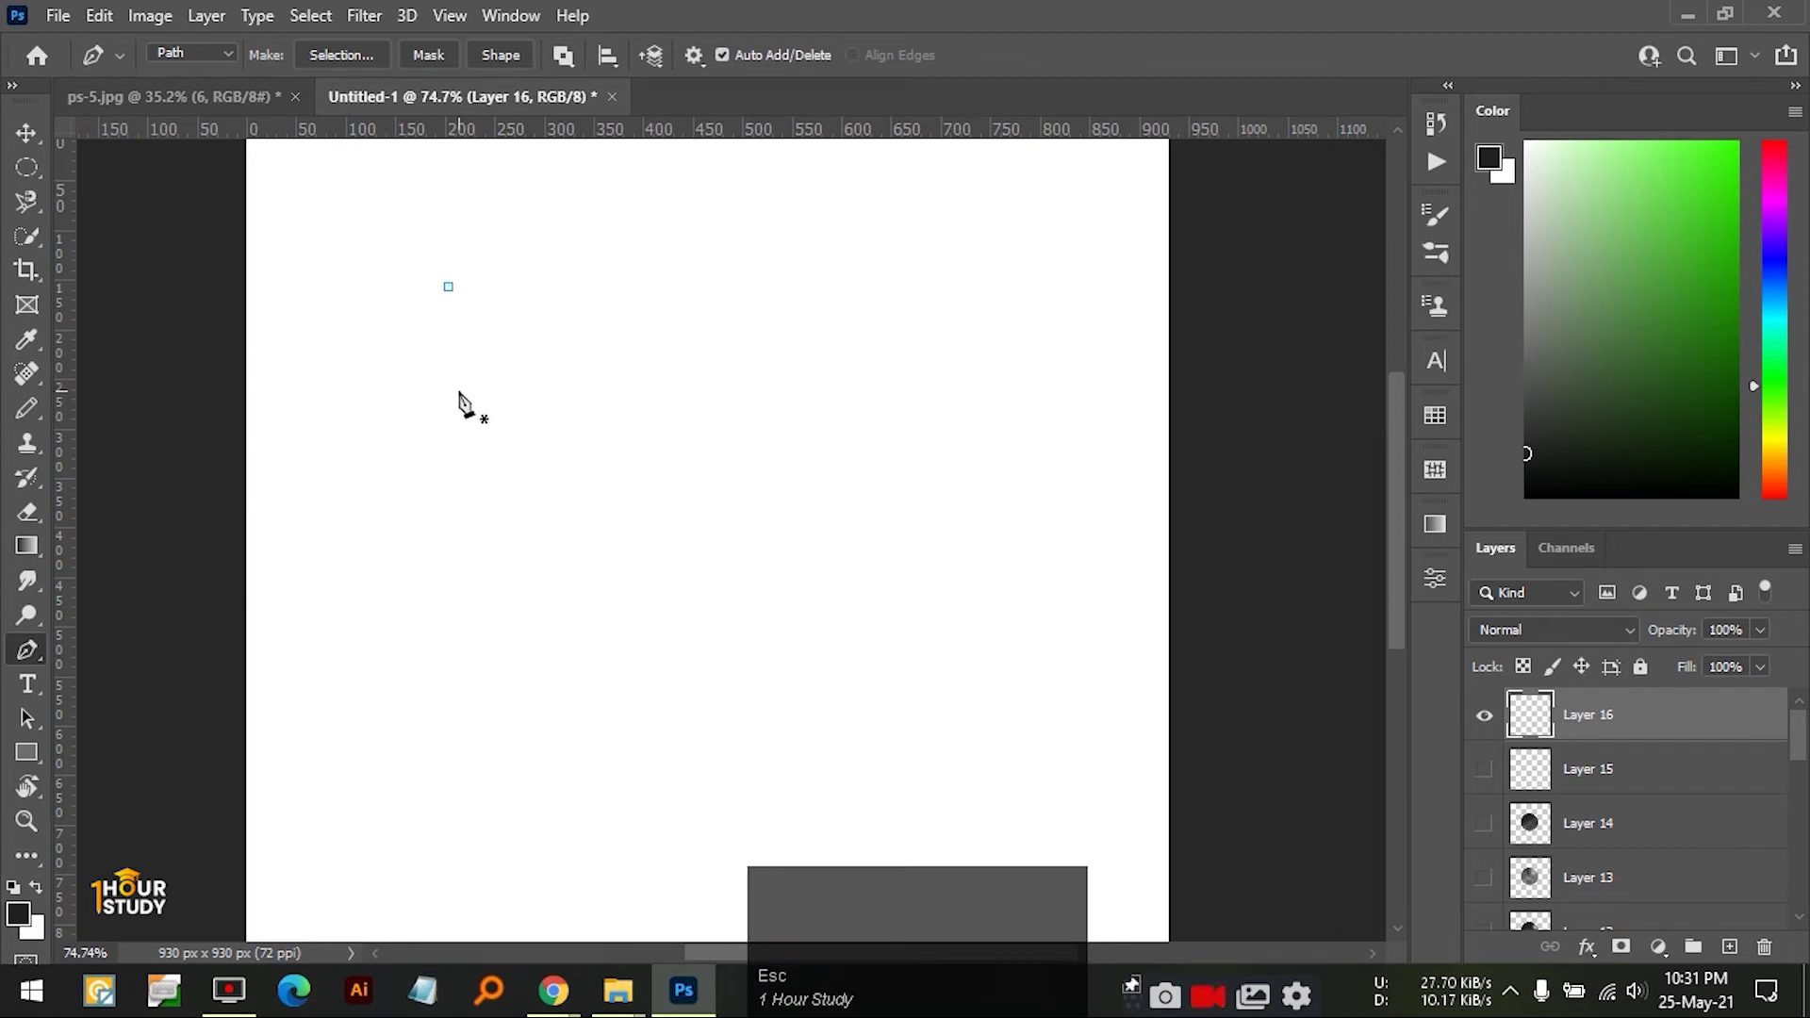
- Draw a closed four-point straight-sided path across the upper half of the canvas, starting below the single anchor
left_click(459, 384)
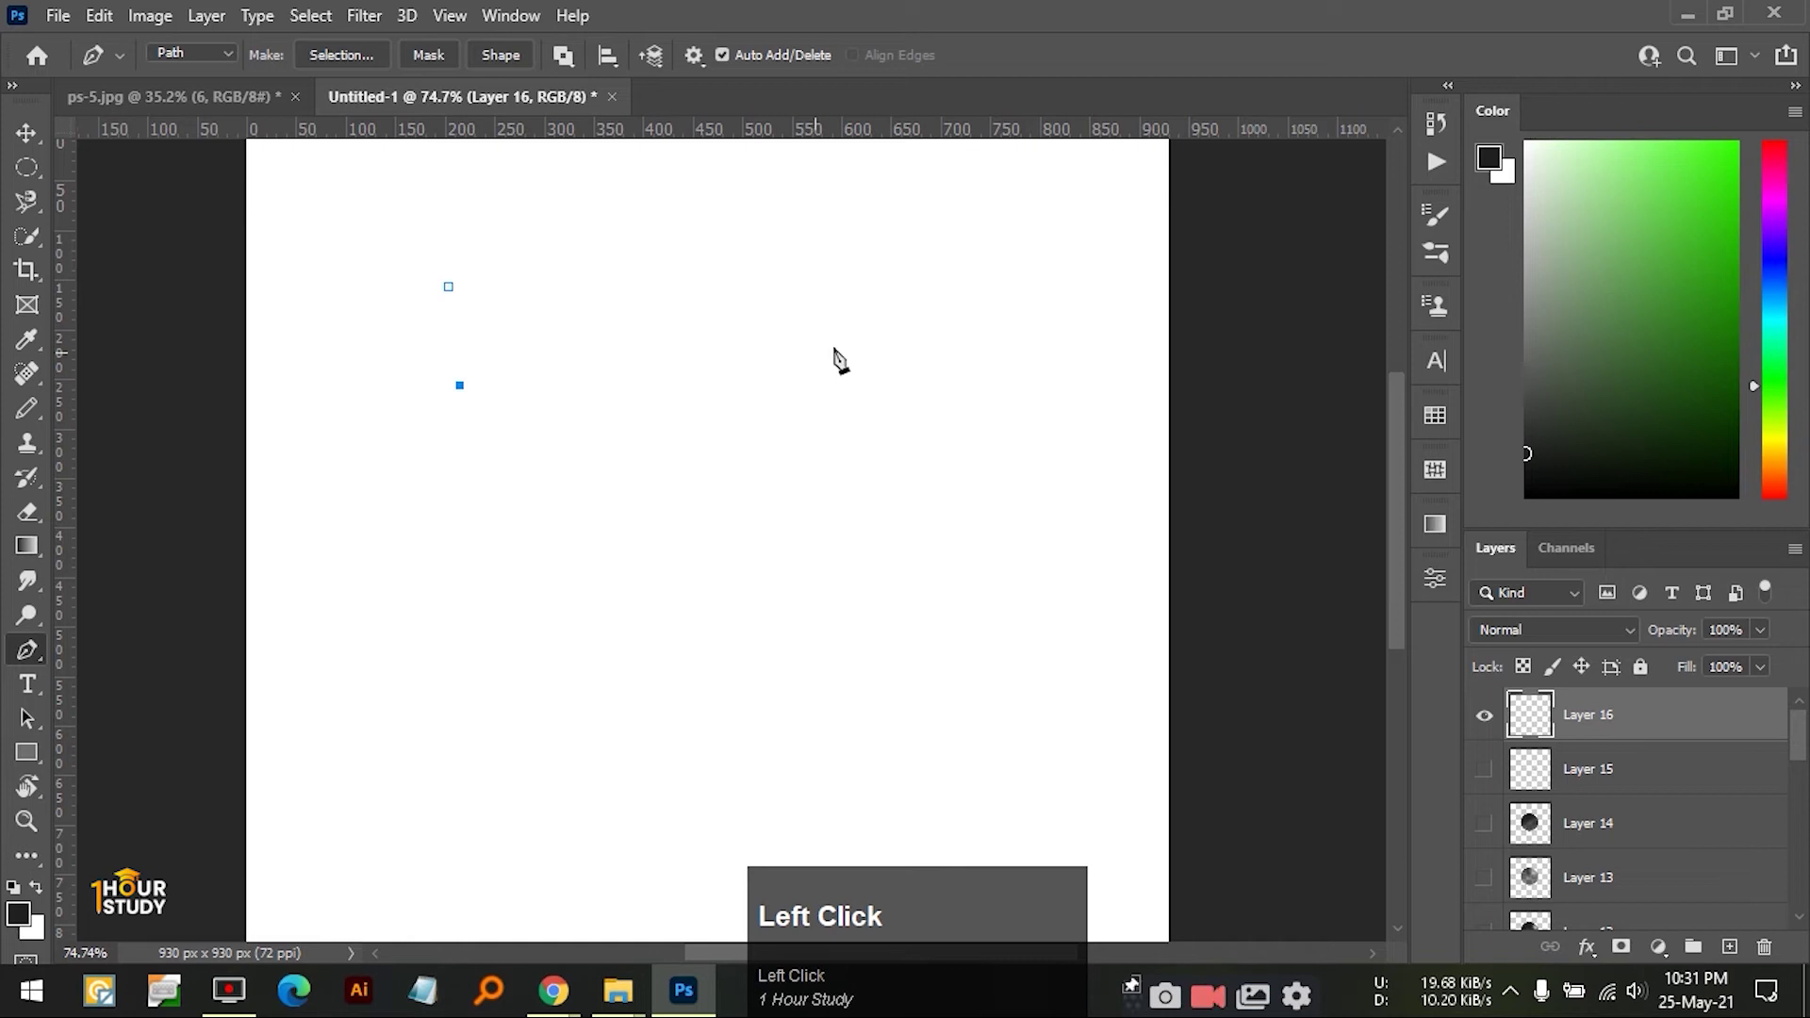
left_click(984, 203)
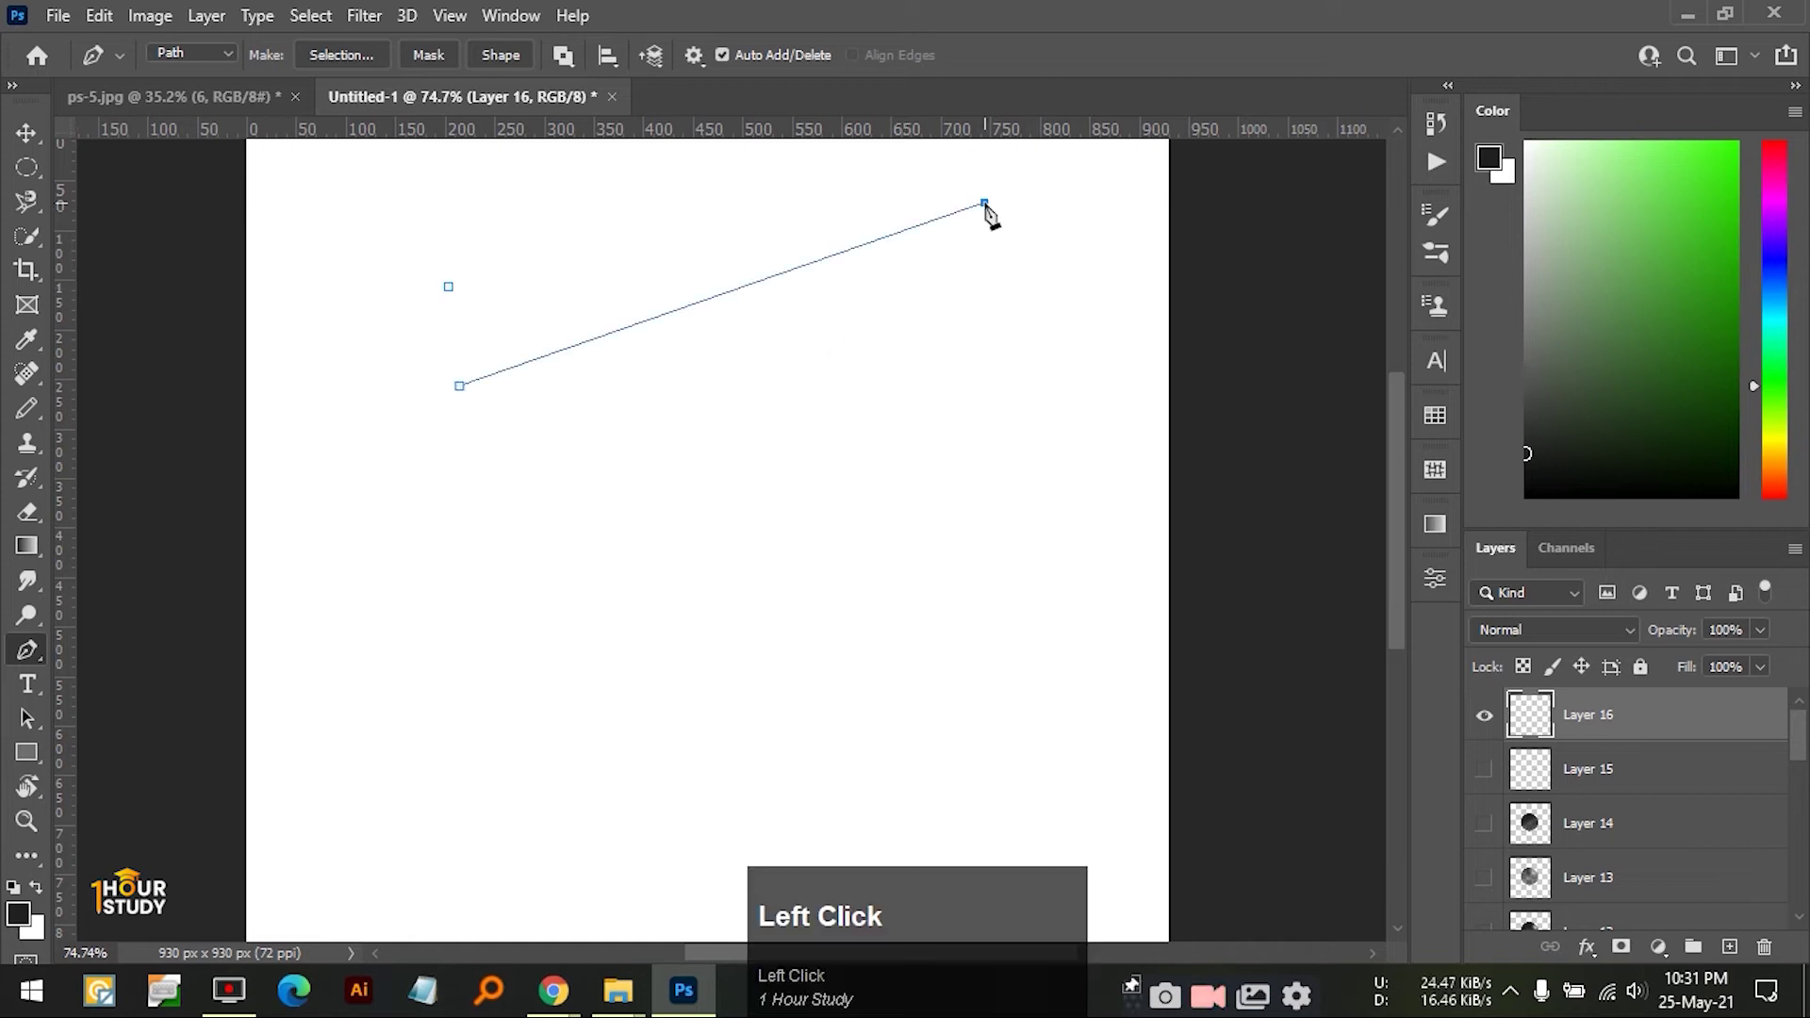
left_click(1003, 405)
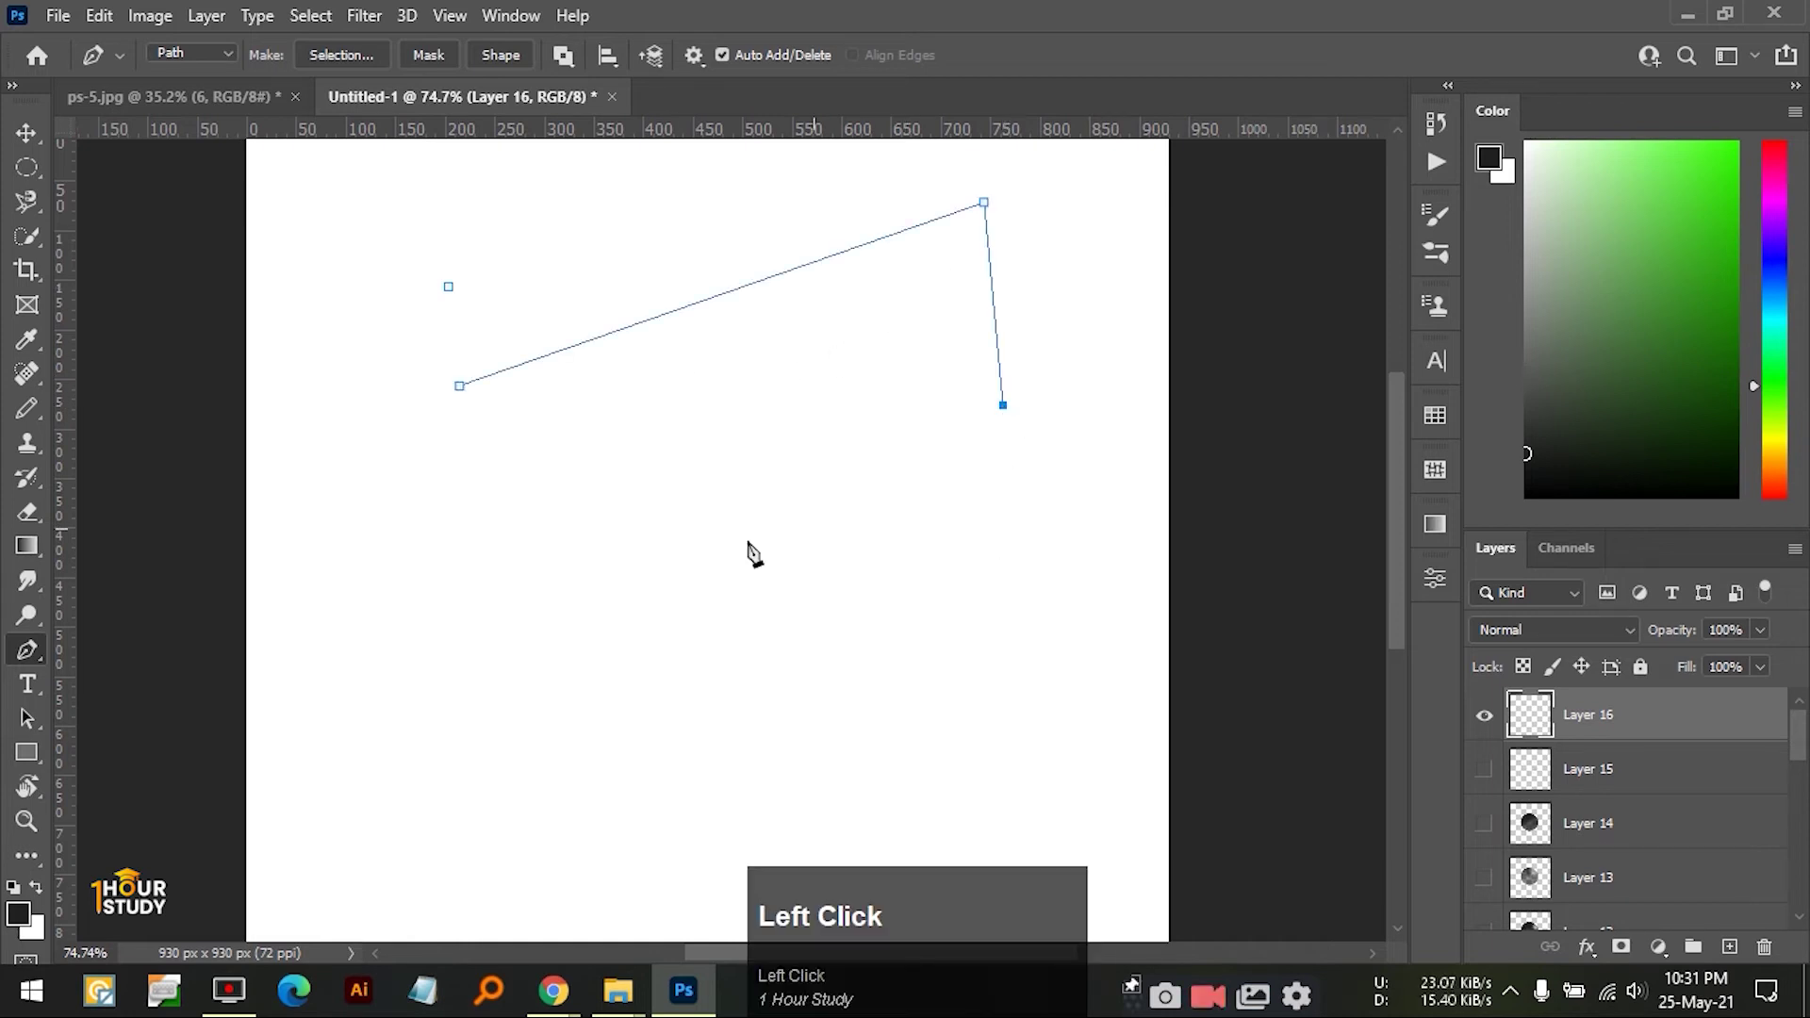
left_click(791, 556)
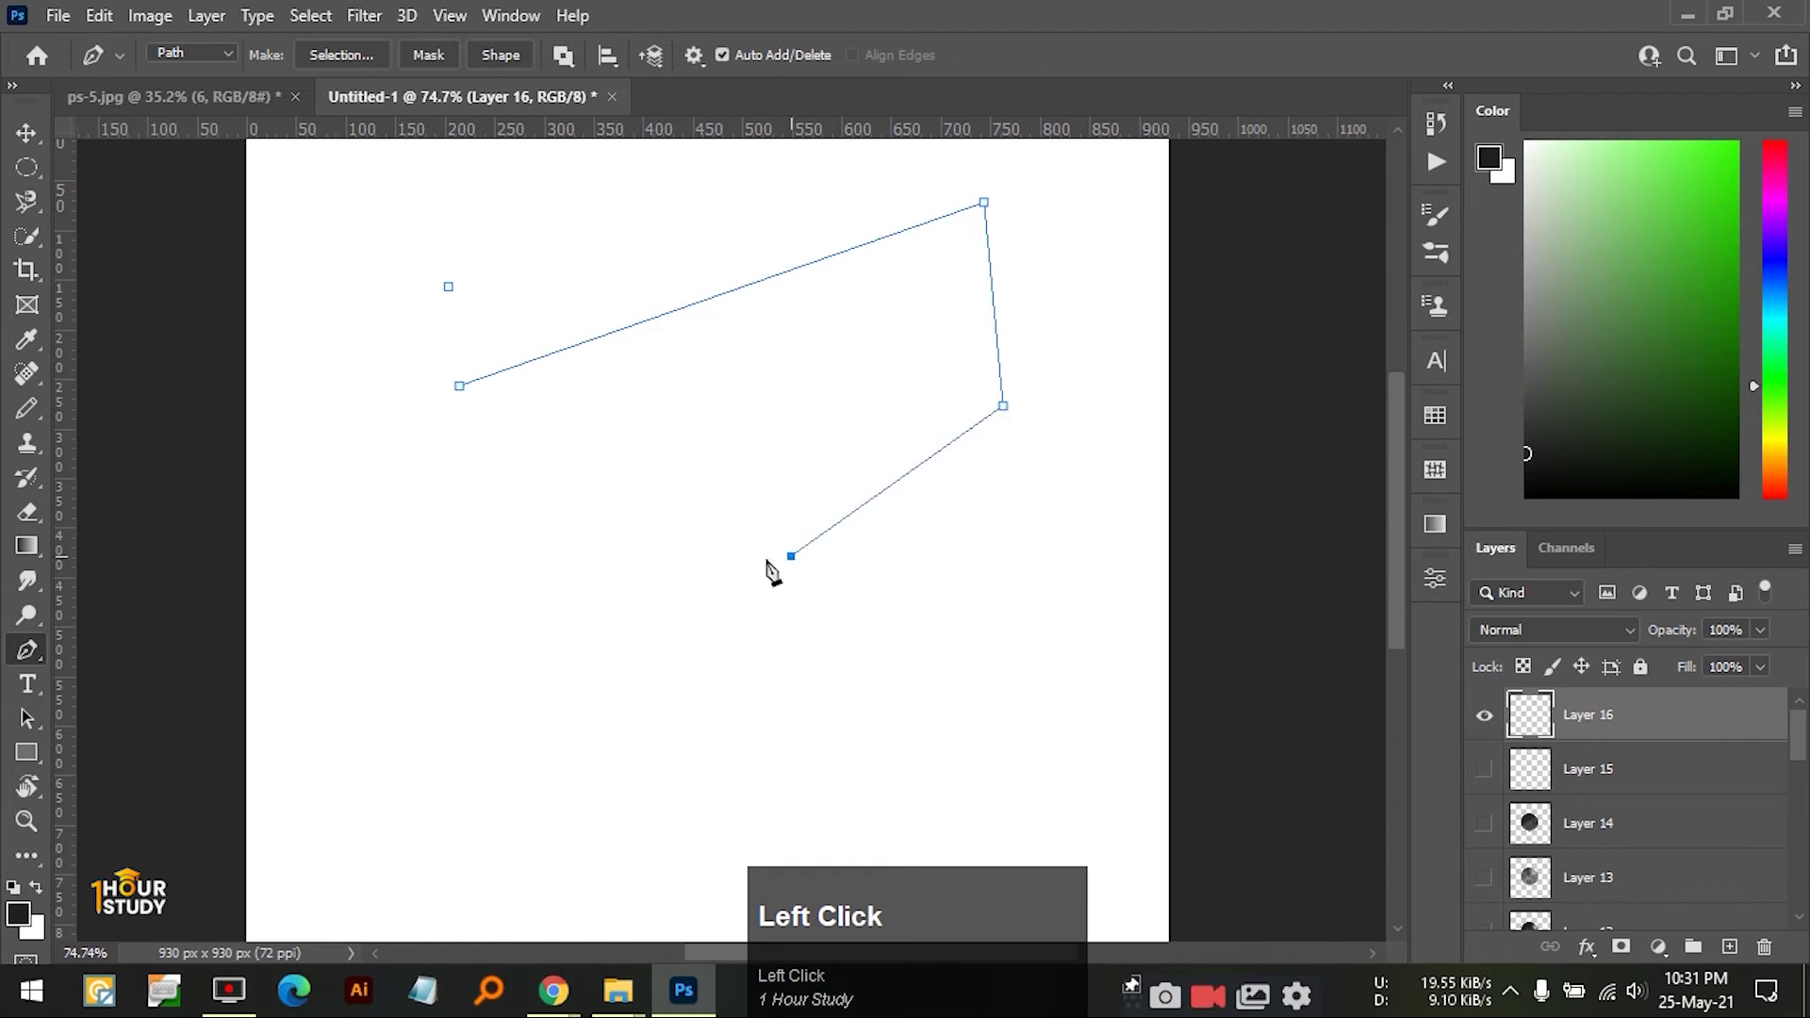
left_click(461, 386)
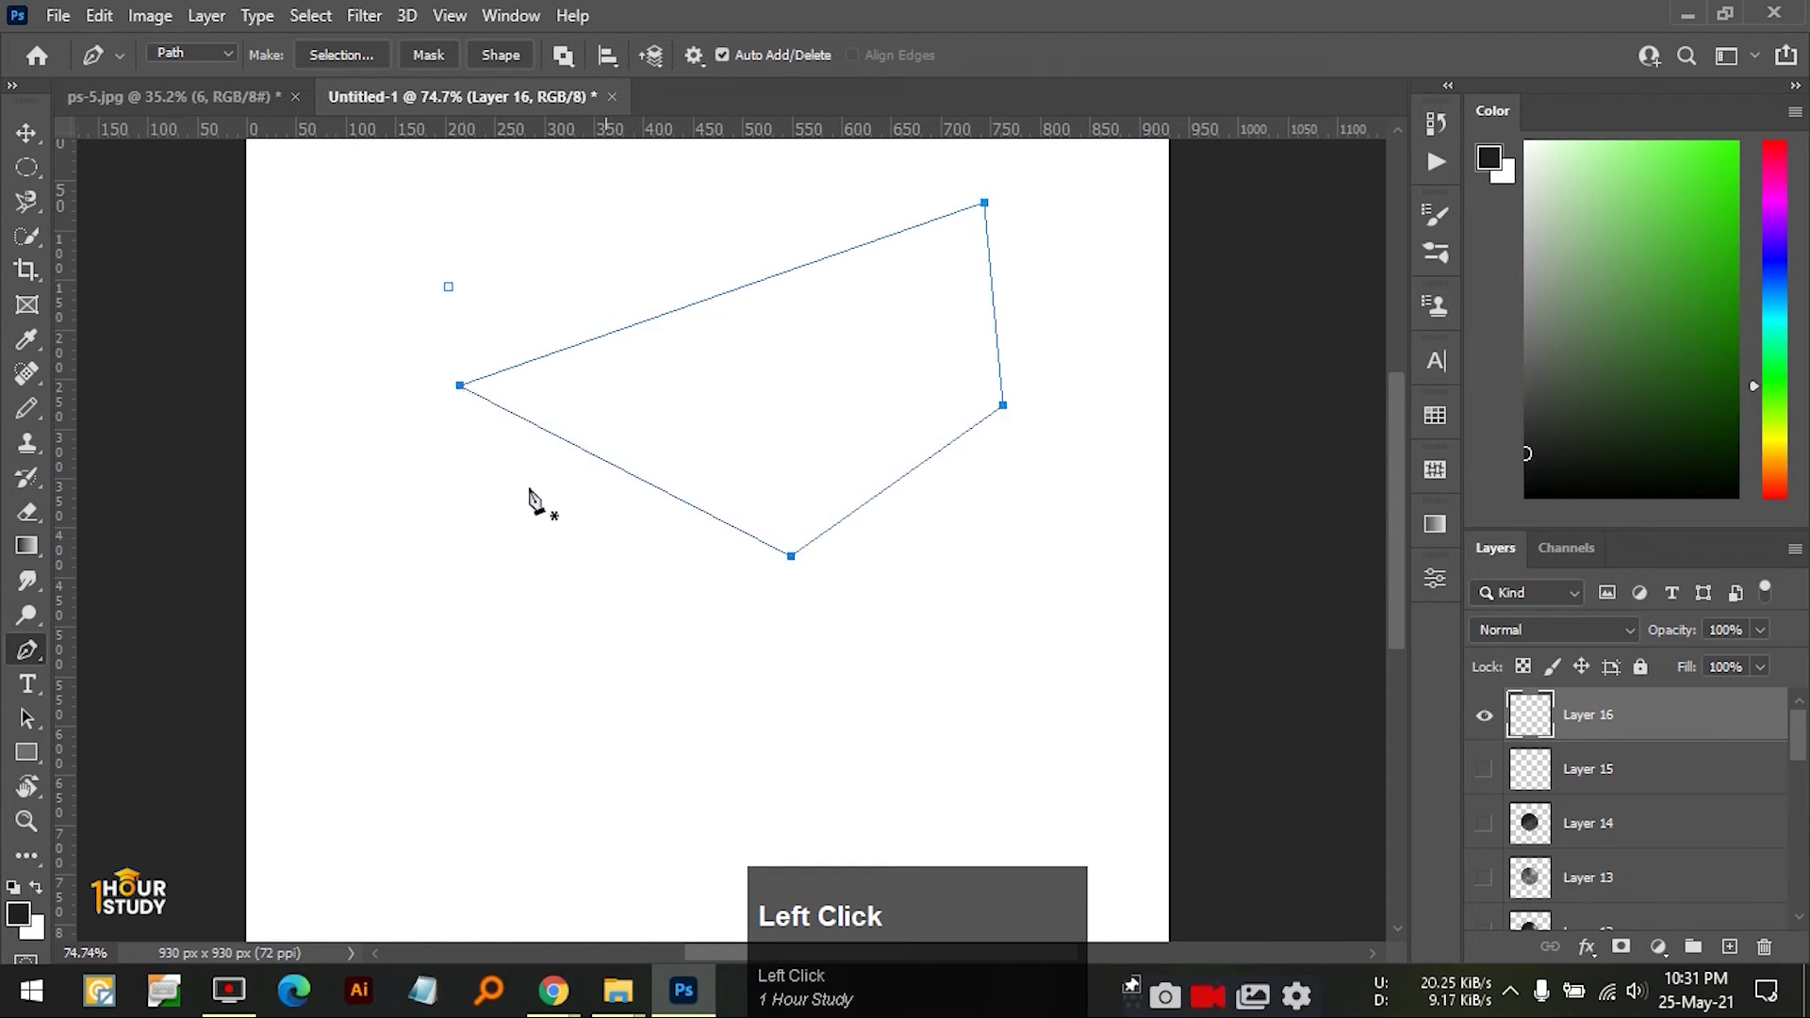
scroll(868, 436, "up", 2)
key("space")
left_click_drag(844, 464, 816, 343)
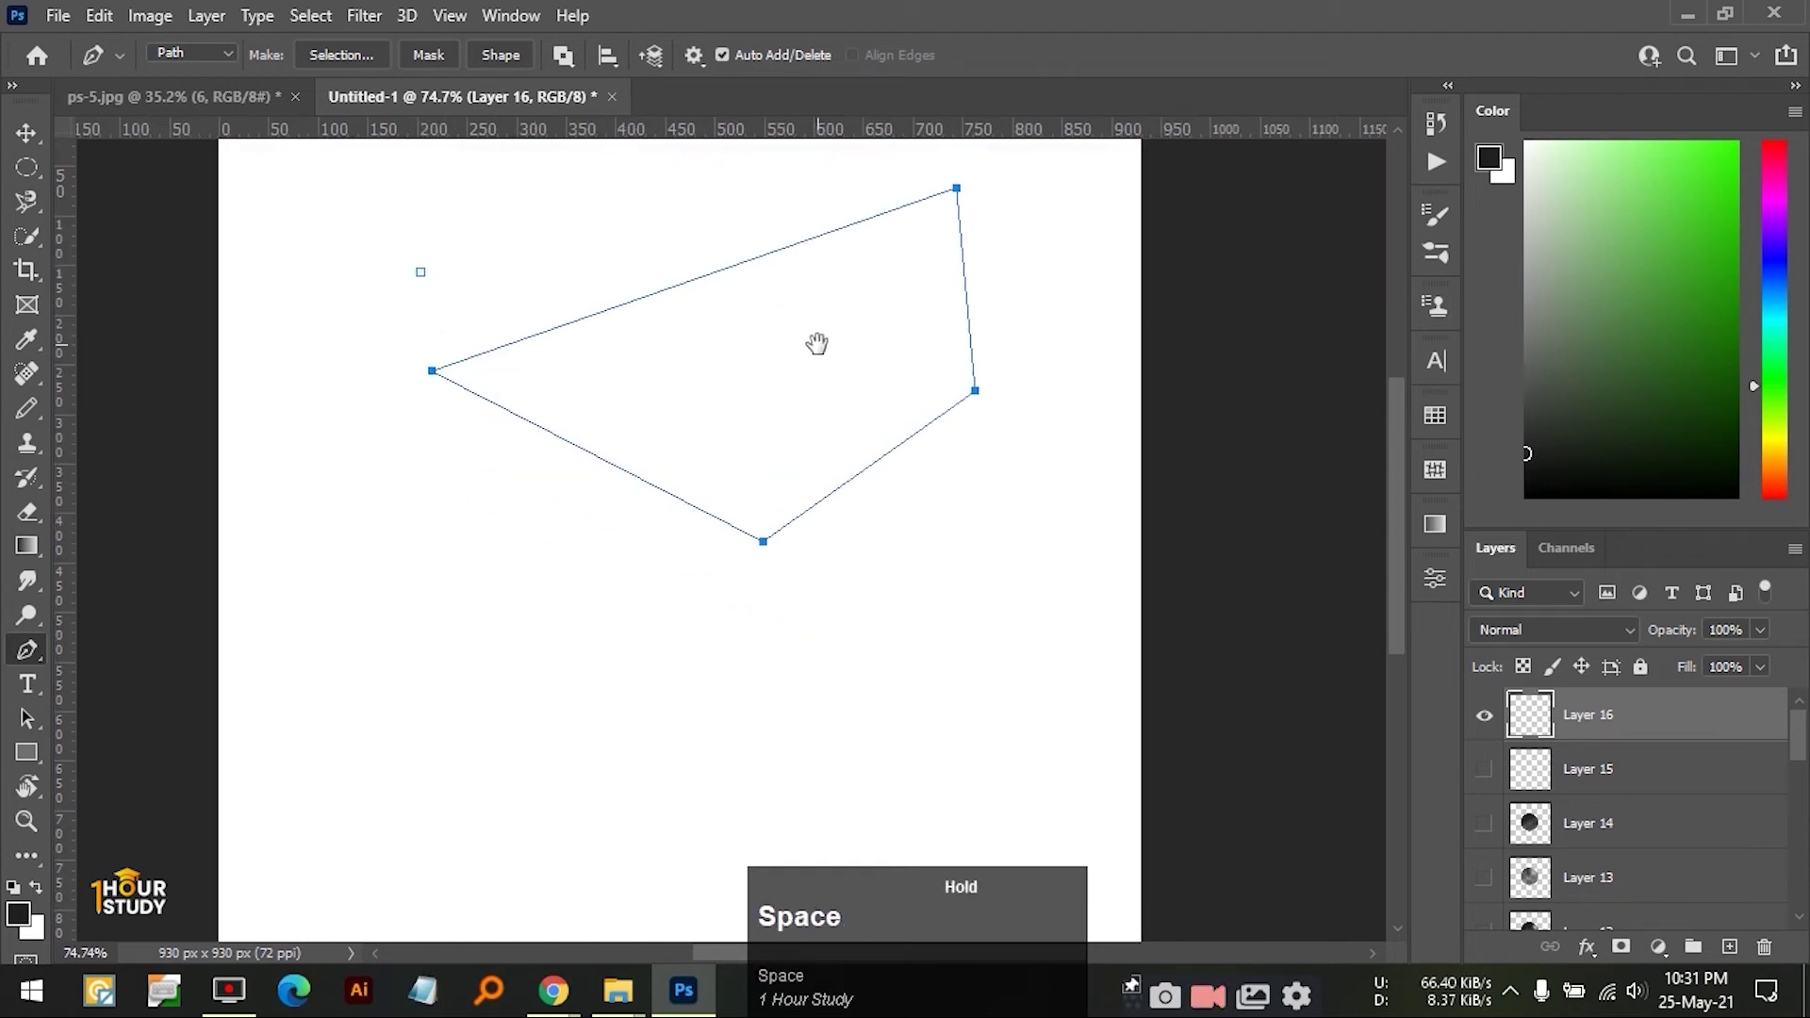
left_click_drag(606, 584, 626, 504)
key("space")
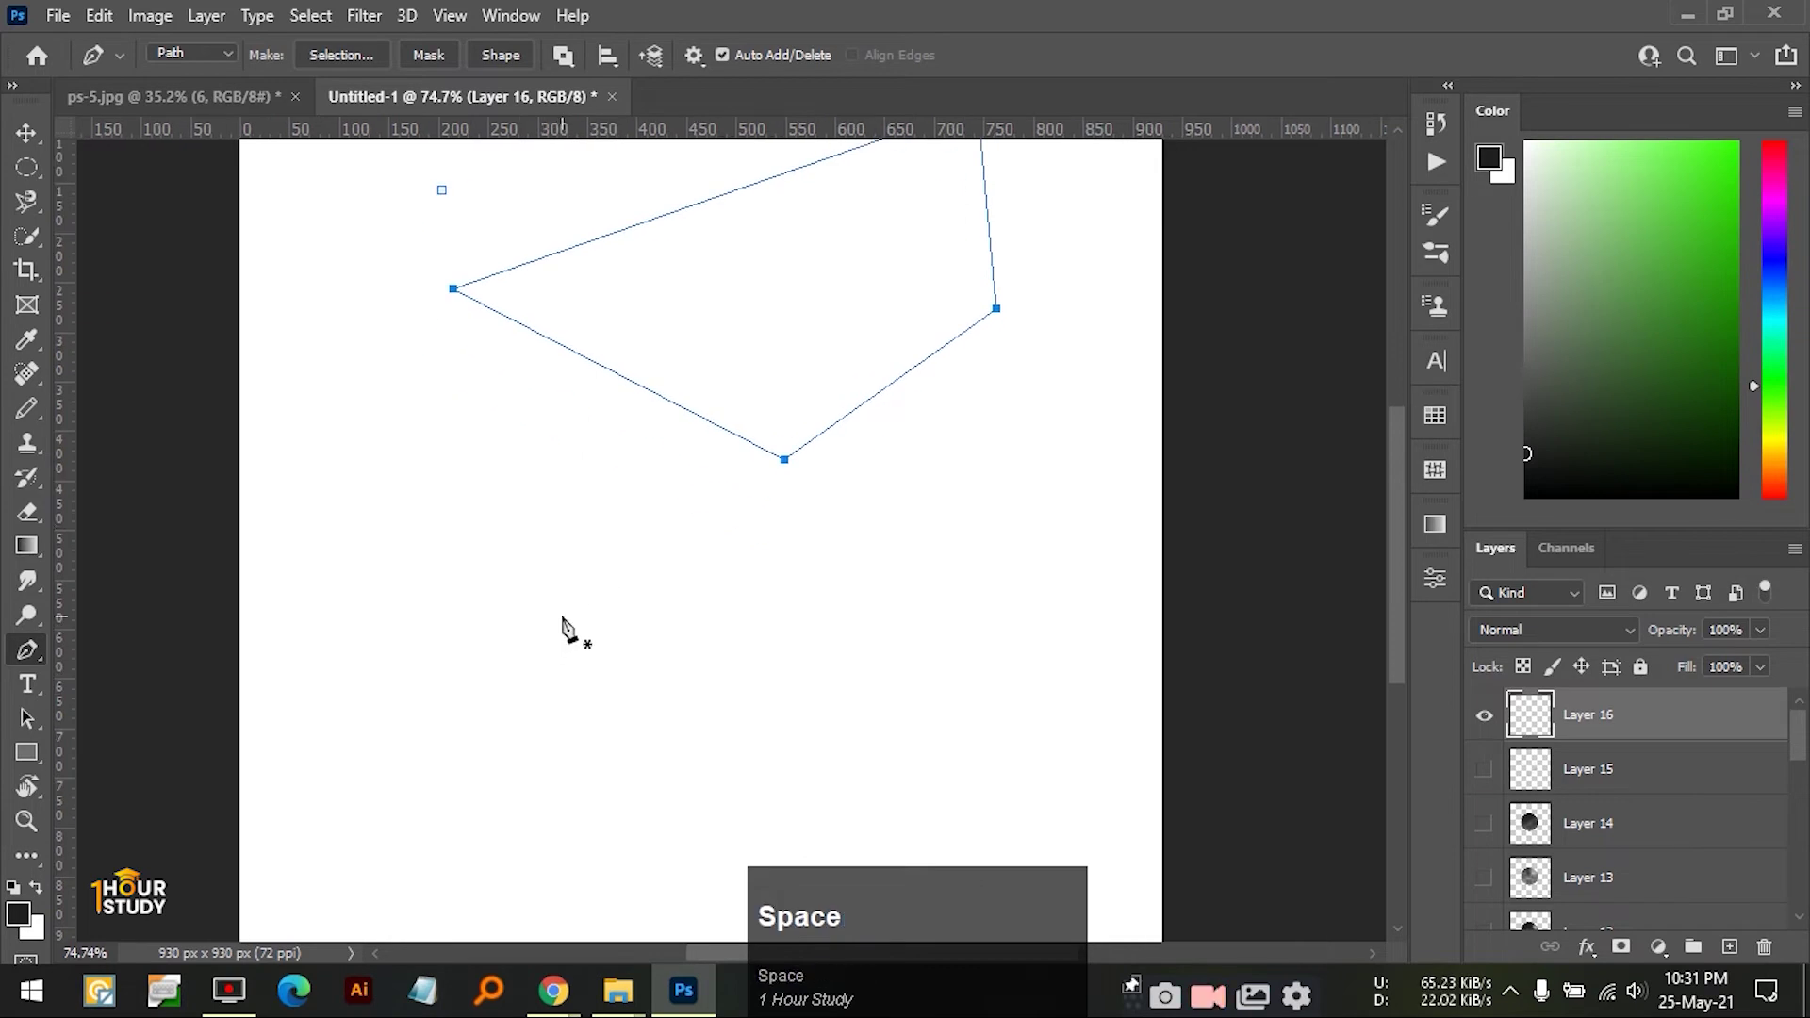
- Draw an open arched path segment between two anchors below the straight-sided polygon with the Pen tool
left_click_drag(551, 619, 581, 537)
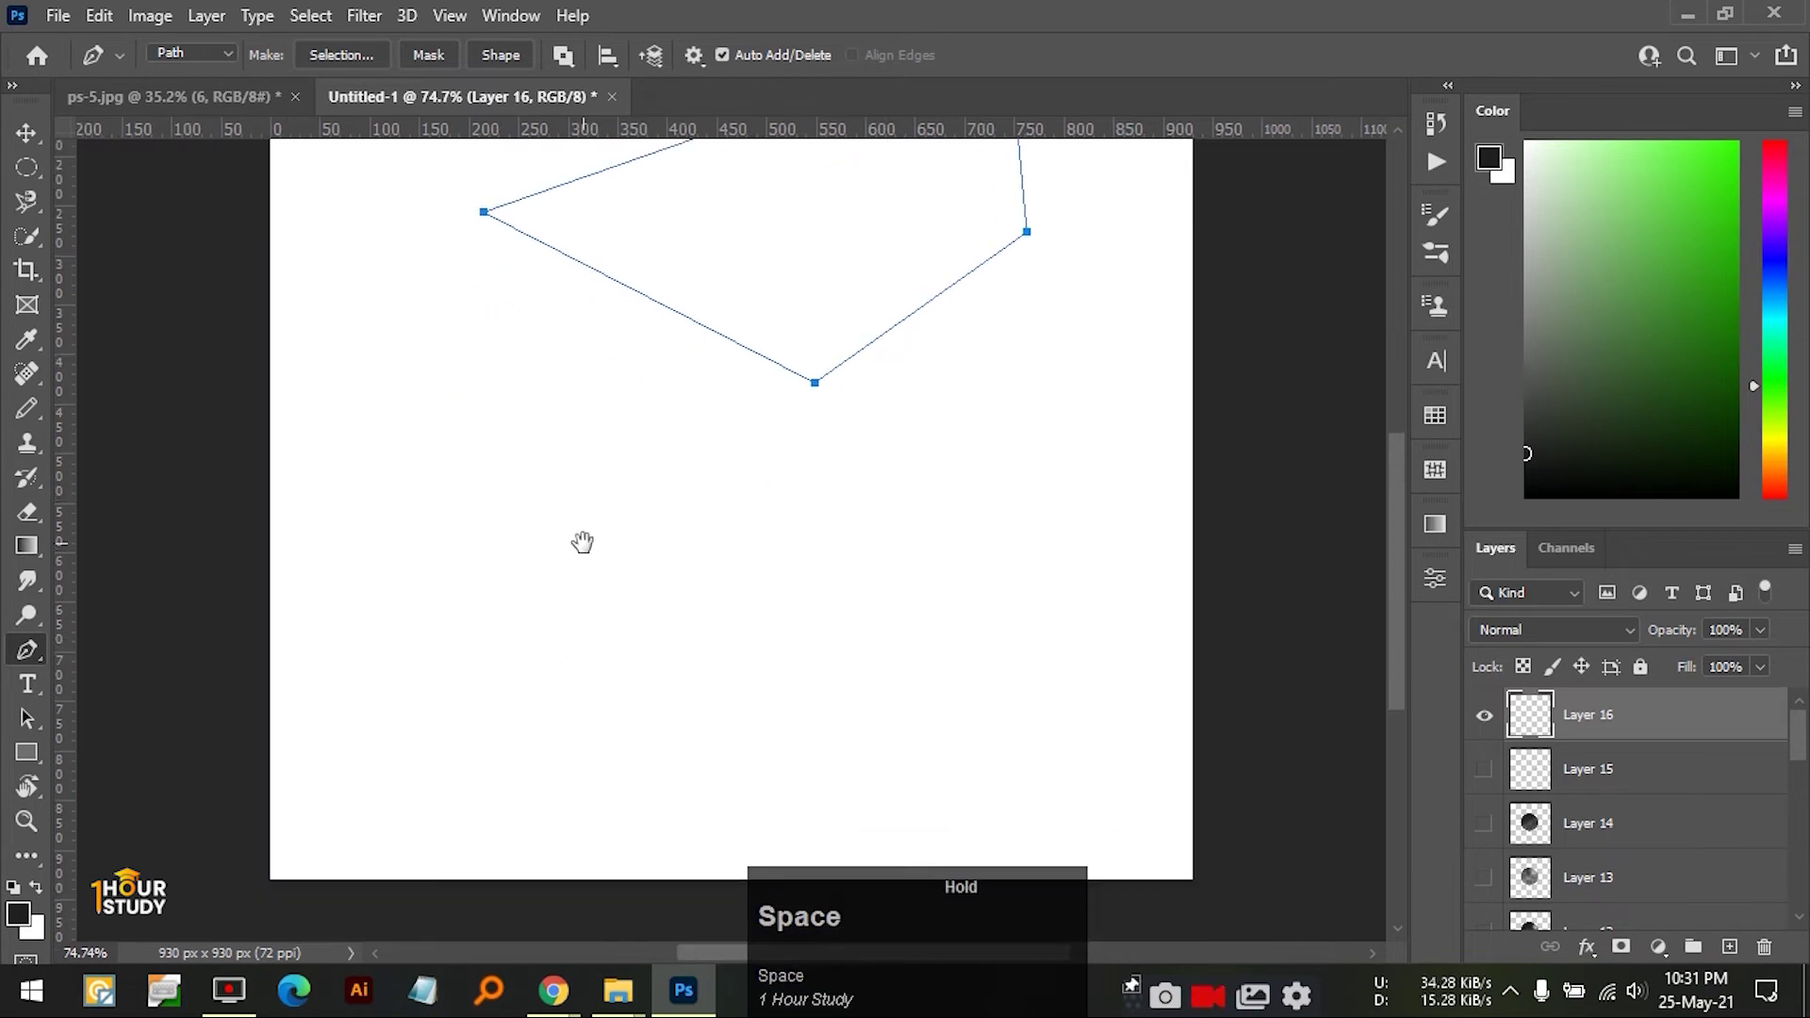
left_click(485, 566)
left_click_drag(885, 551, 1126, 726)
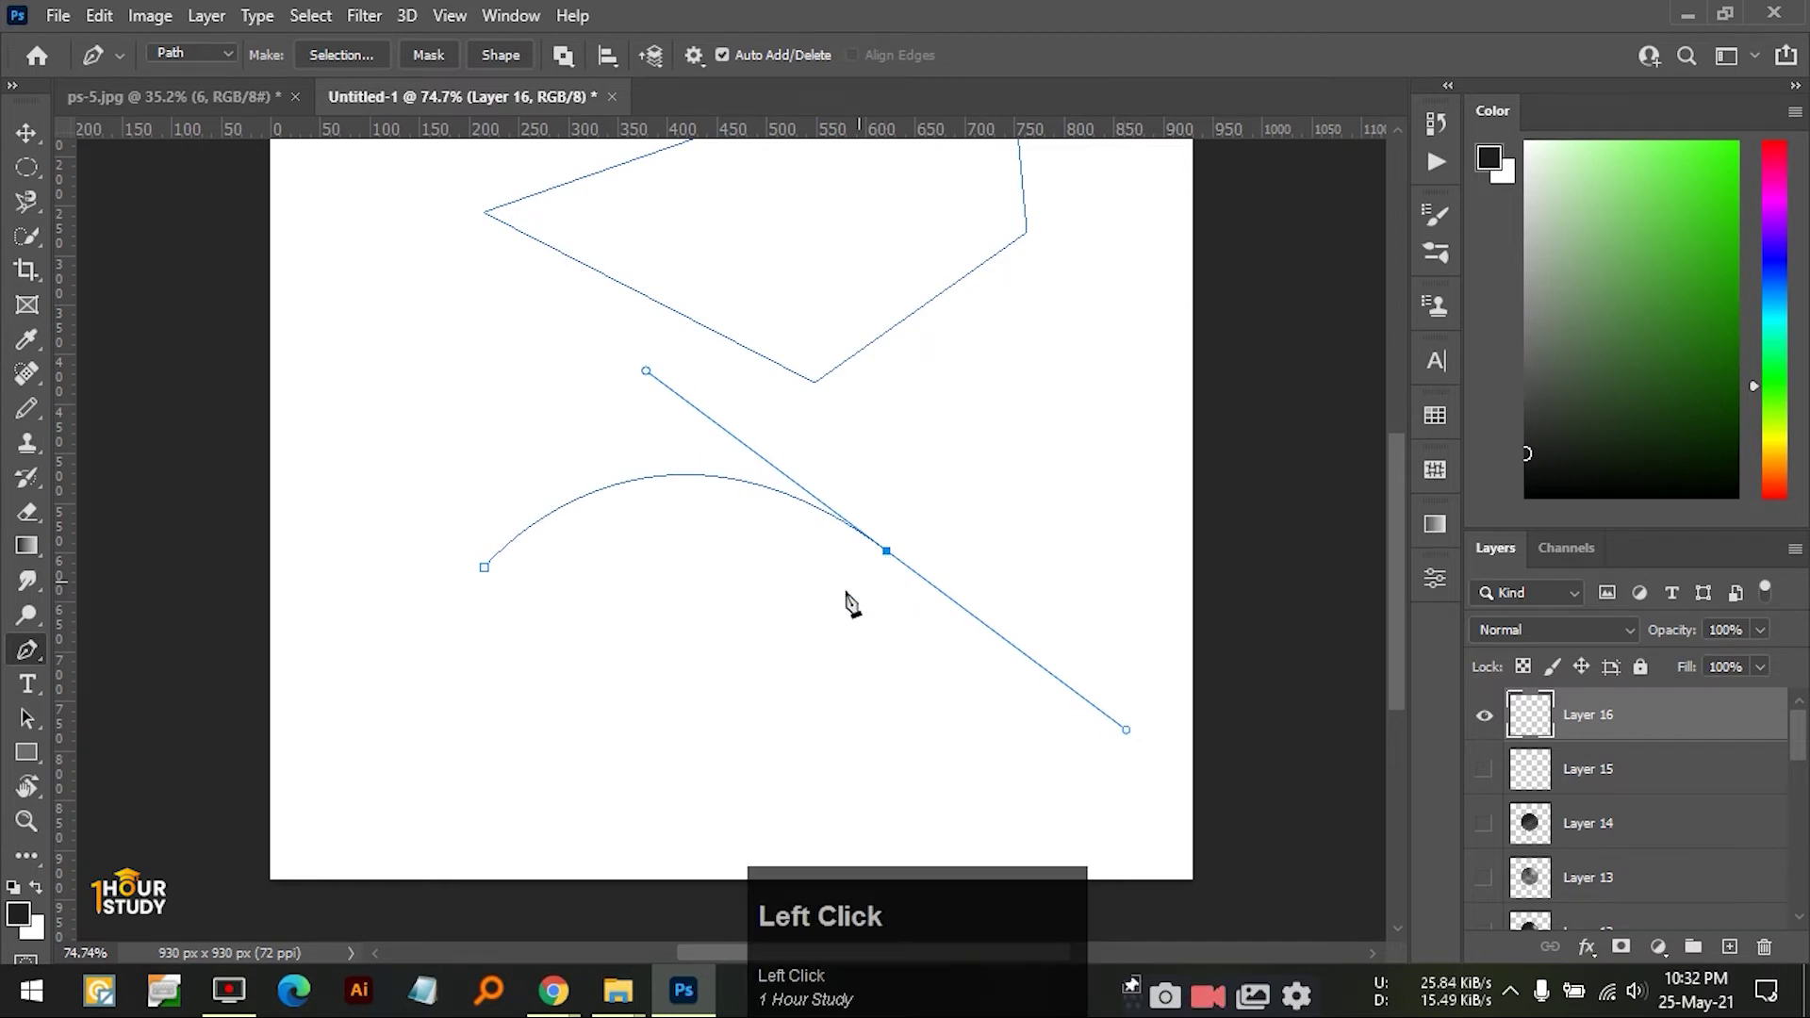
- Try closing the arched path directly at its starting anchor and undo the closure
left_click(485, 567)
key("ctrl+z")
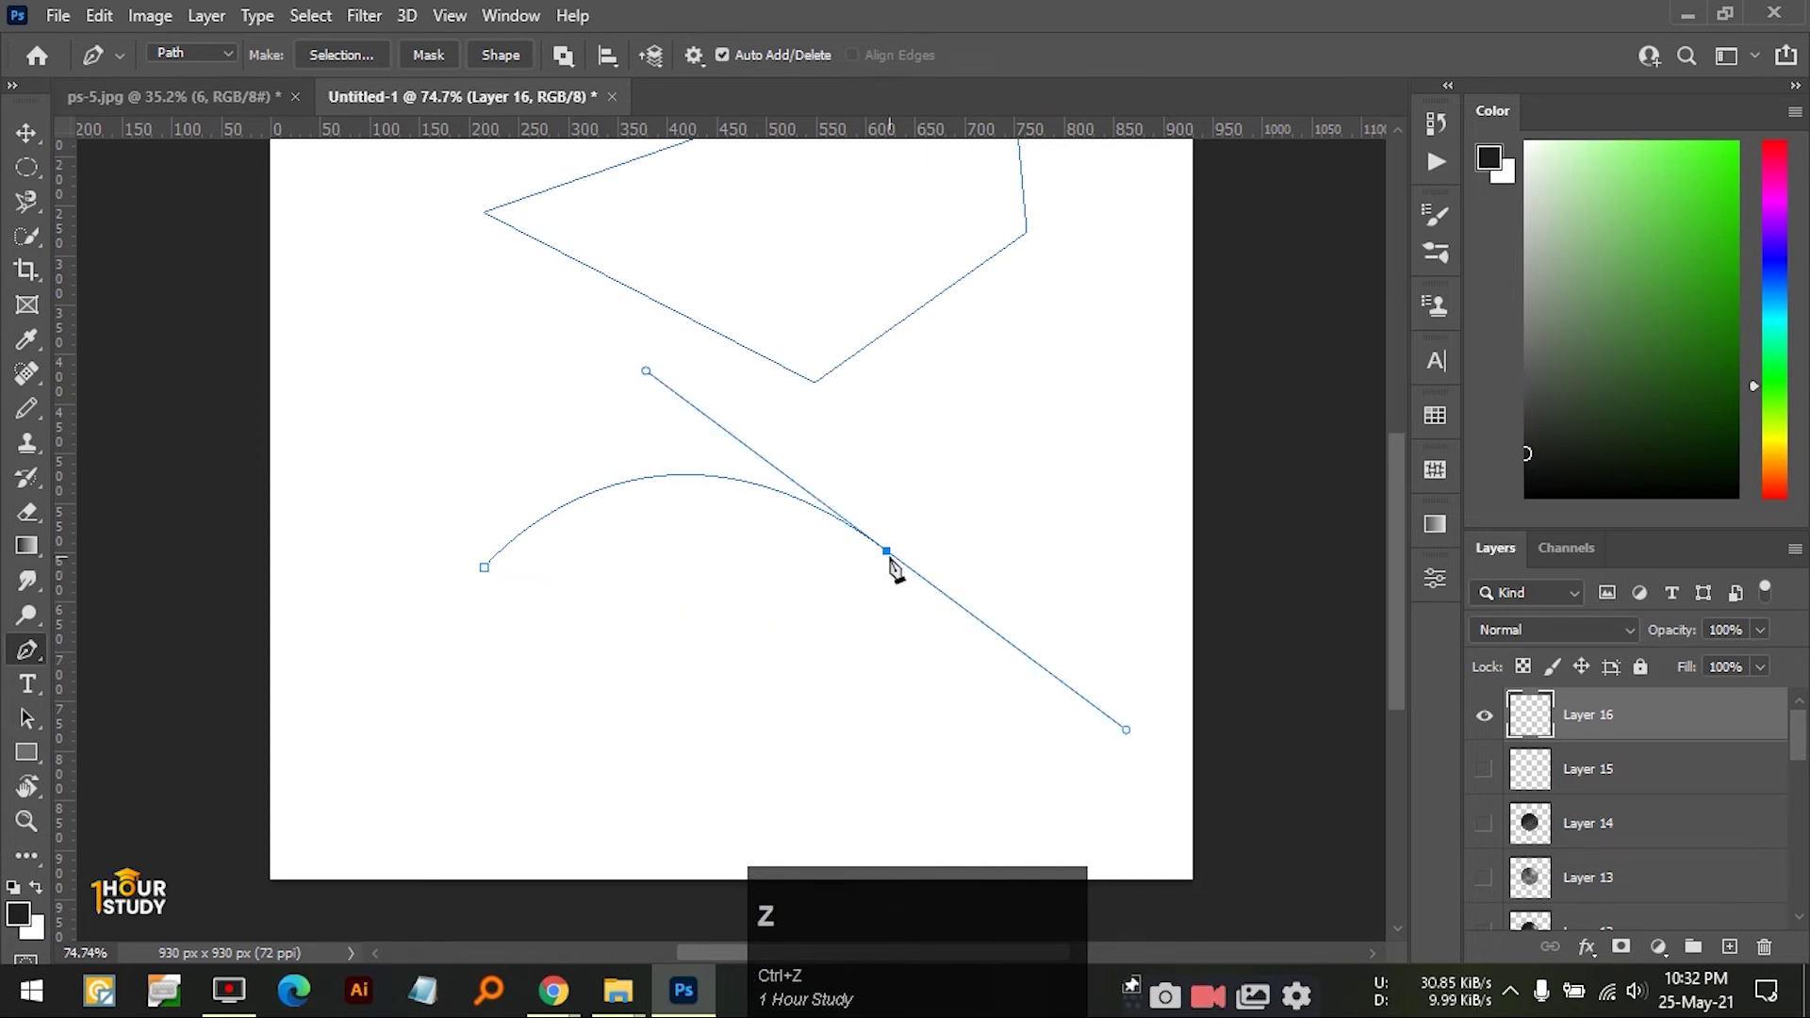
left_click(485, 567)
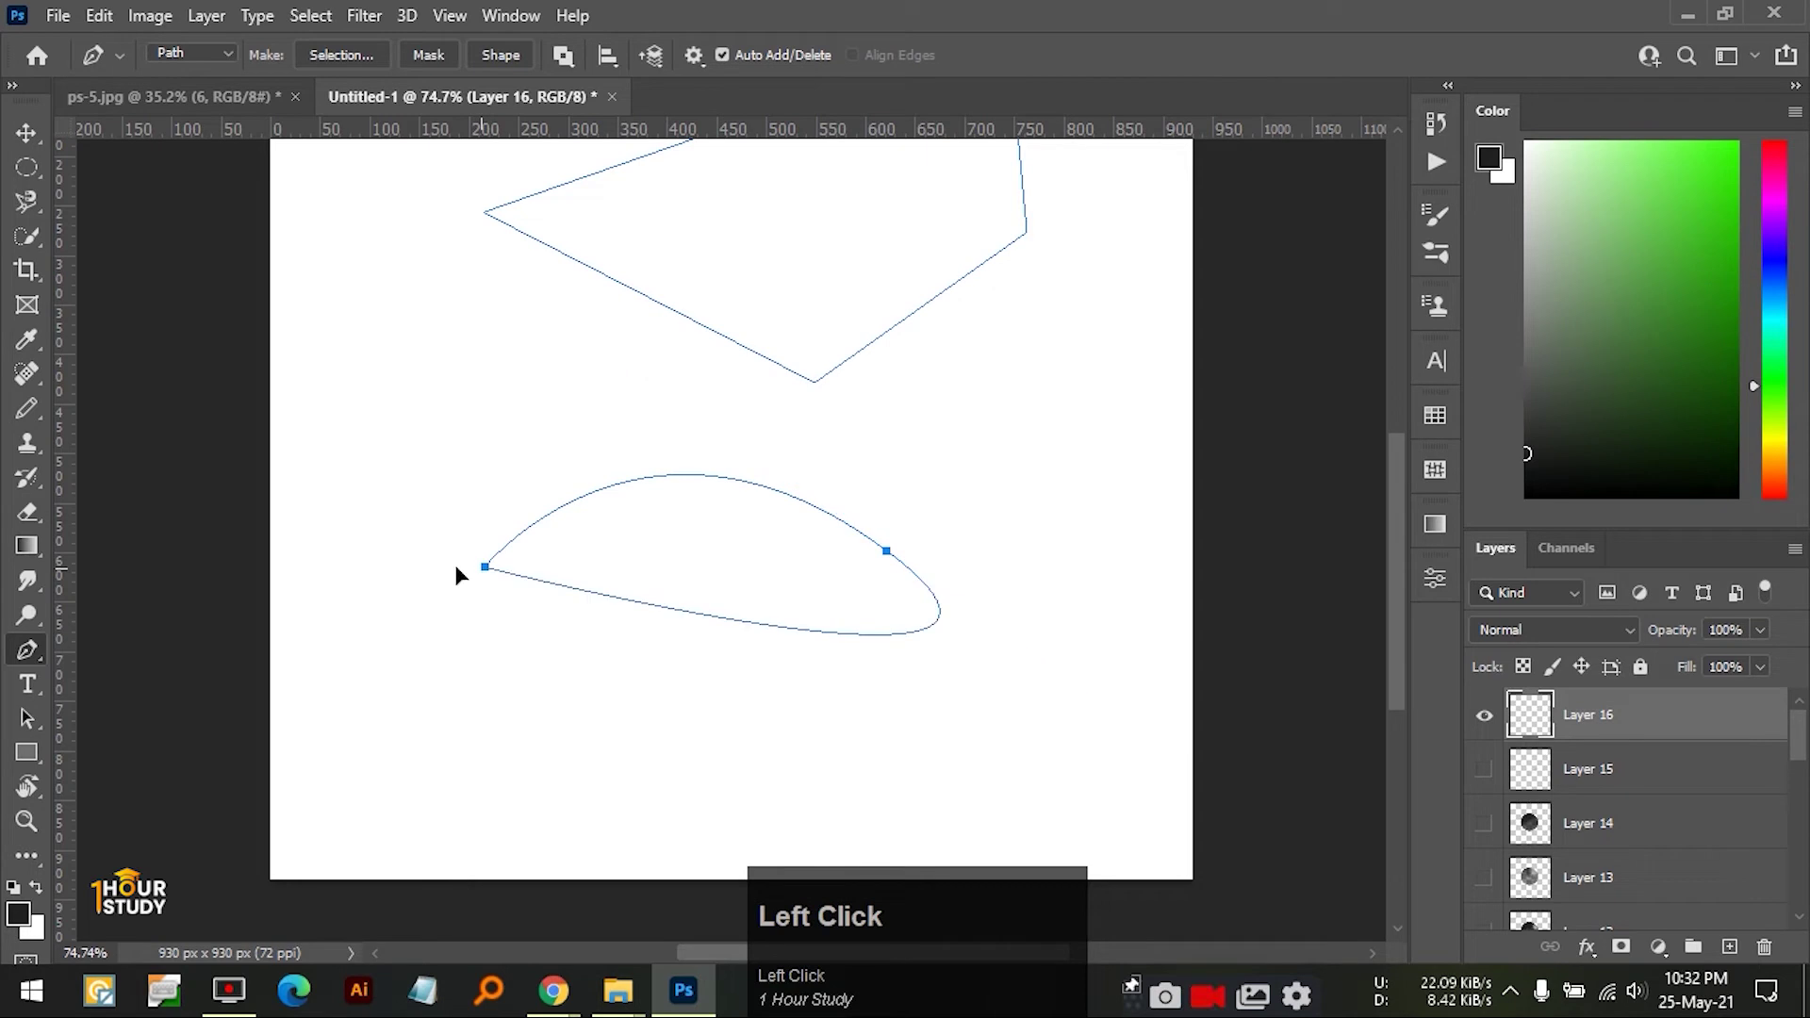
key("ctrl+z")
key("z")
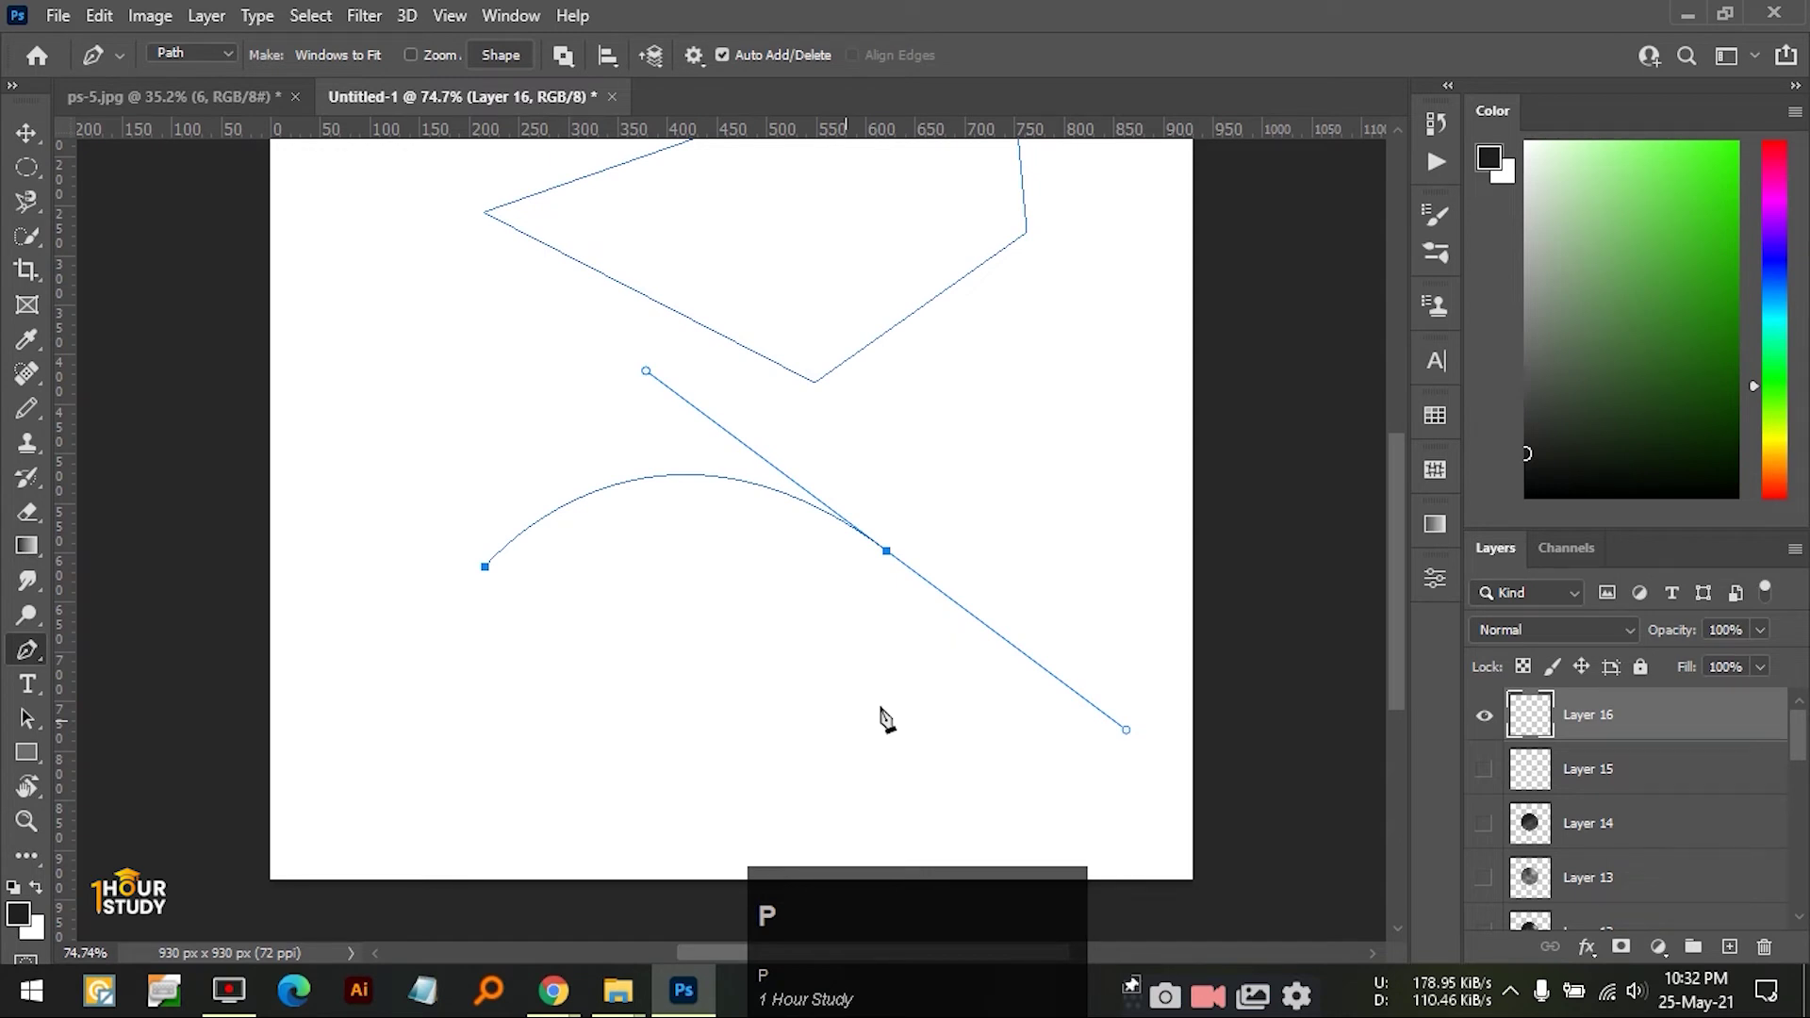
- Remove the arch's end-anchor outgoing handle and close the path with a curved lower edge to form an eye shape
key("alt")
left_click_drag(1128, 729, 1079, 681)
left_click_drag(941, 590, 960, 524)
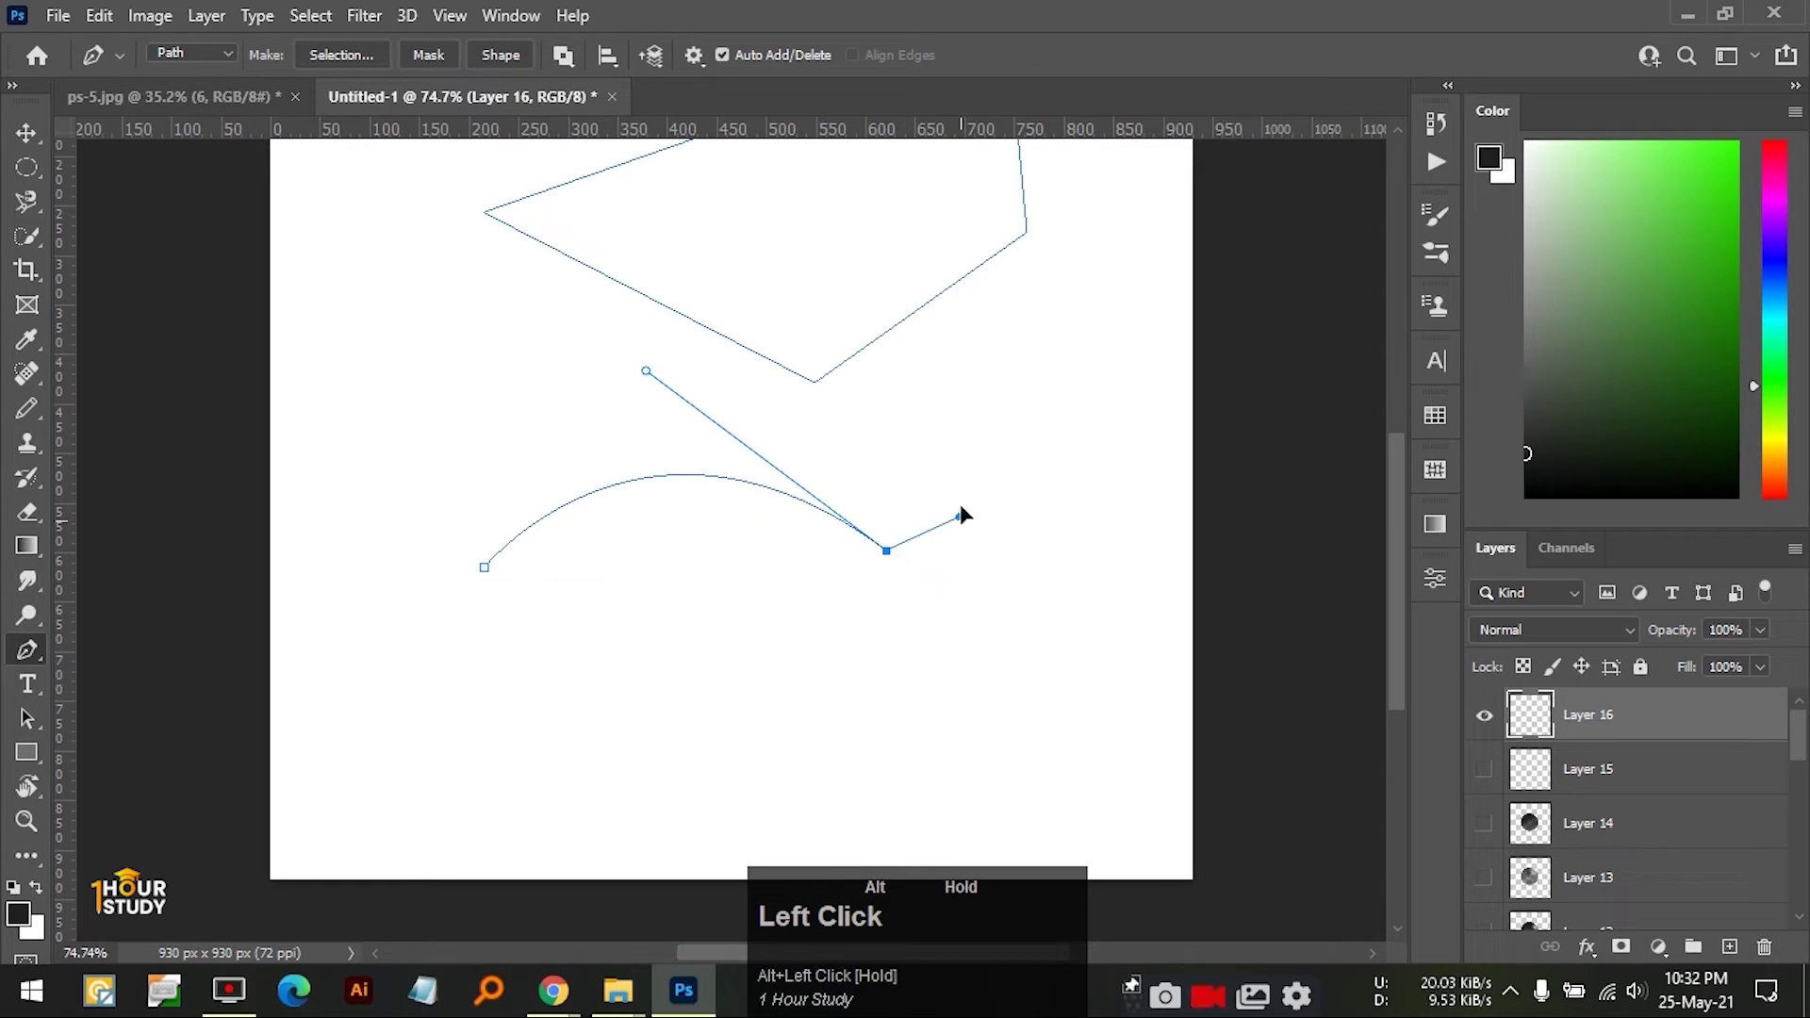
left_click_drag(960, 520, 991, 633)
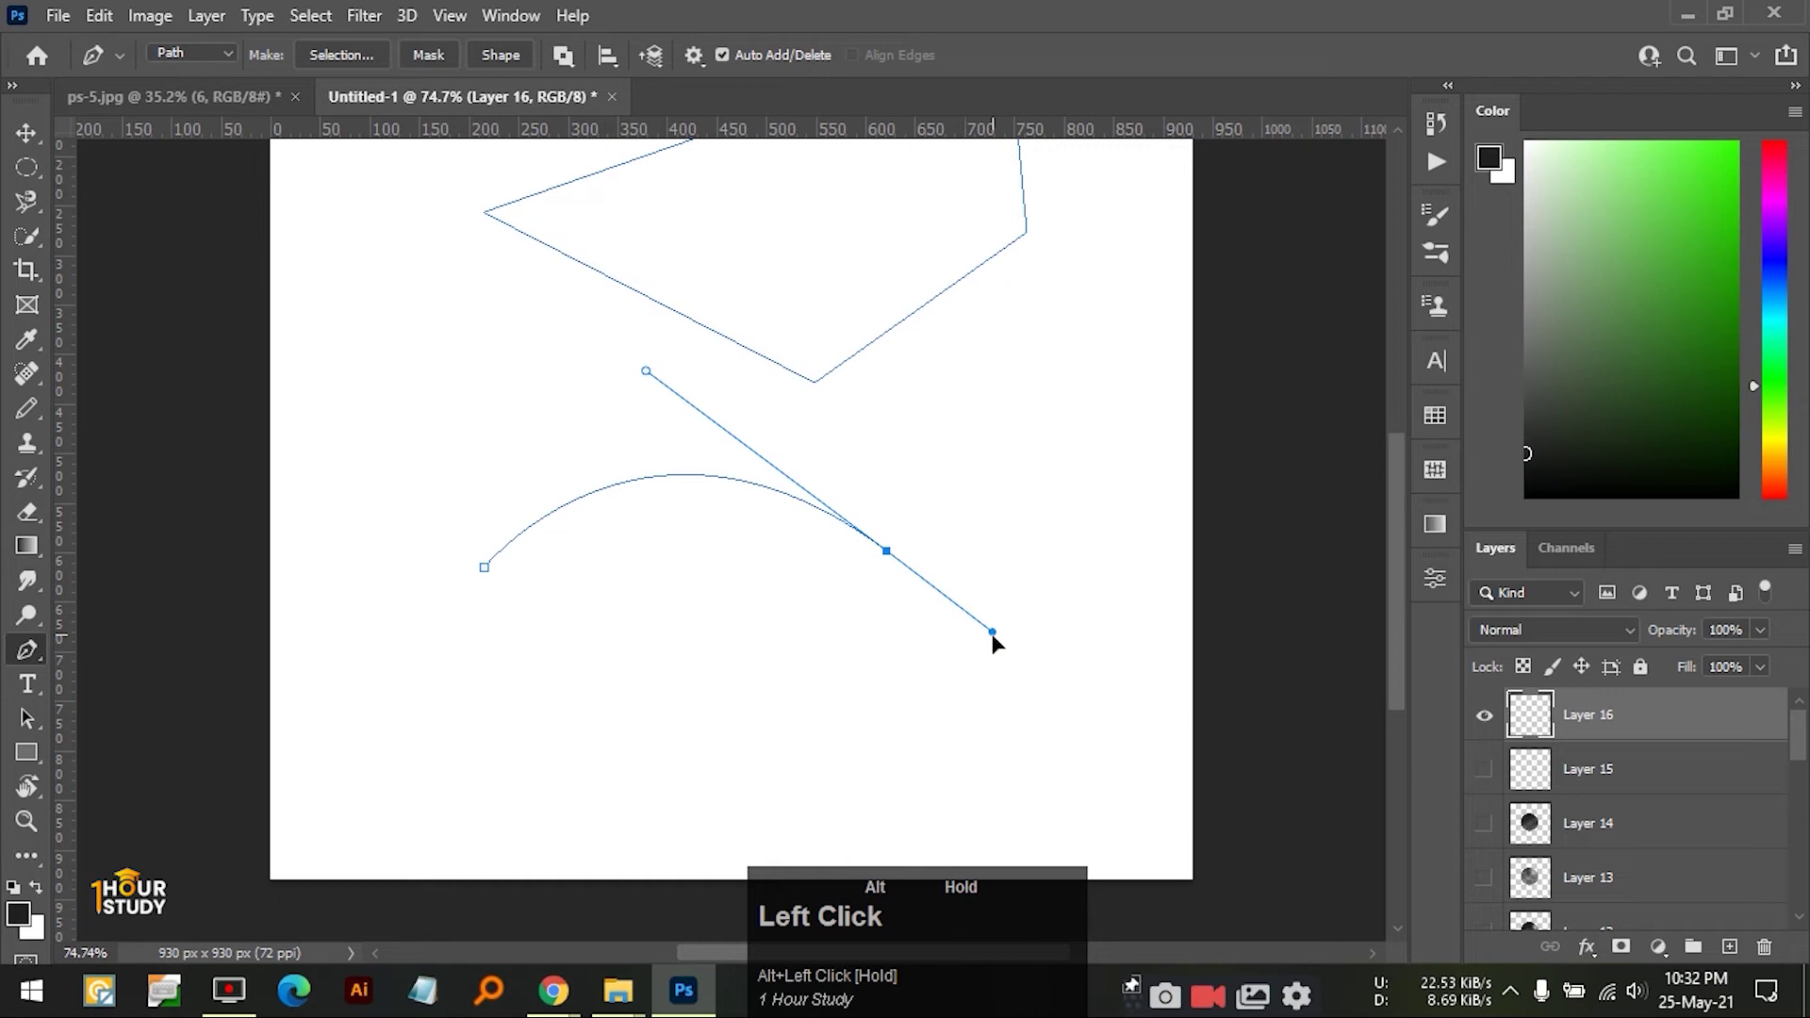
left_click(887, 553, "alt")
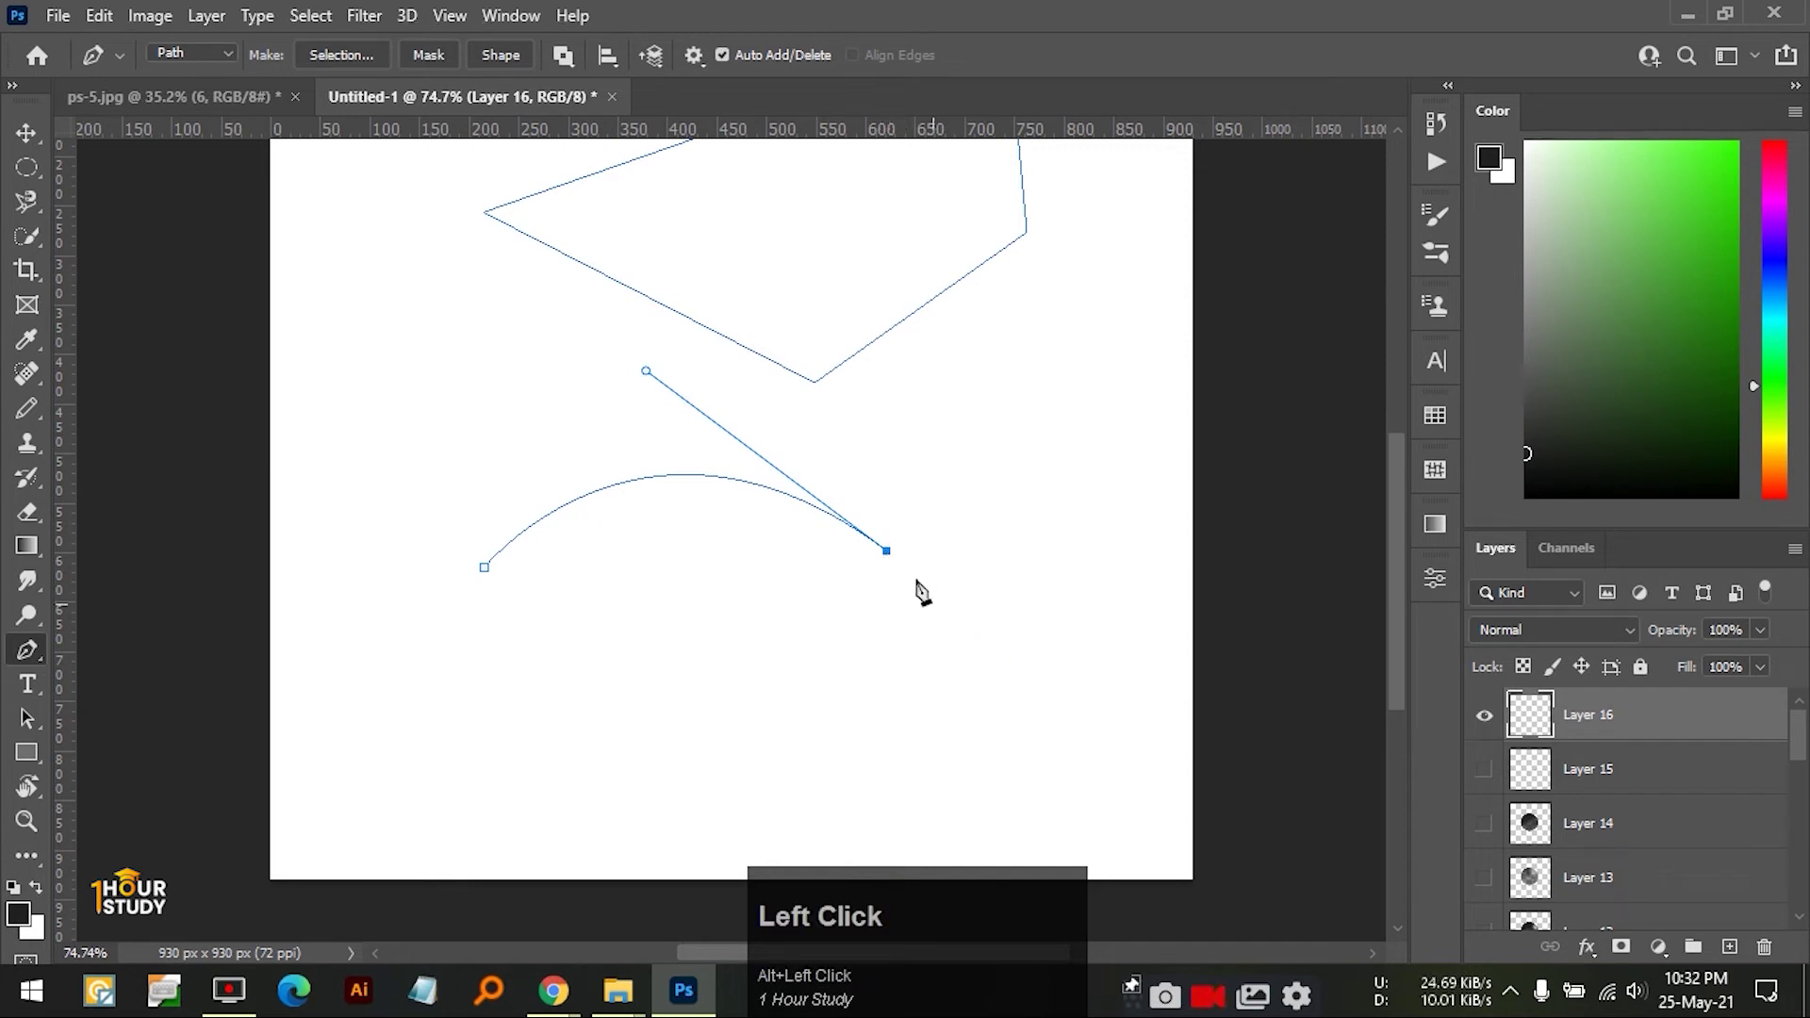
left_click(889, 556)
left_click_drag(487, 577, 250, 409)
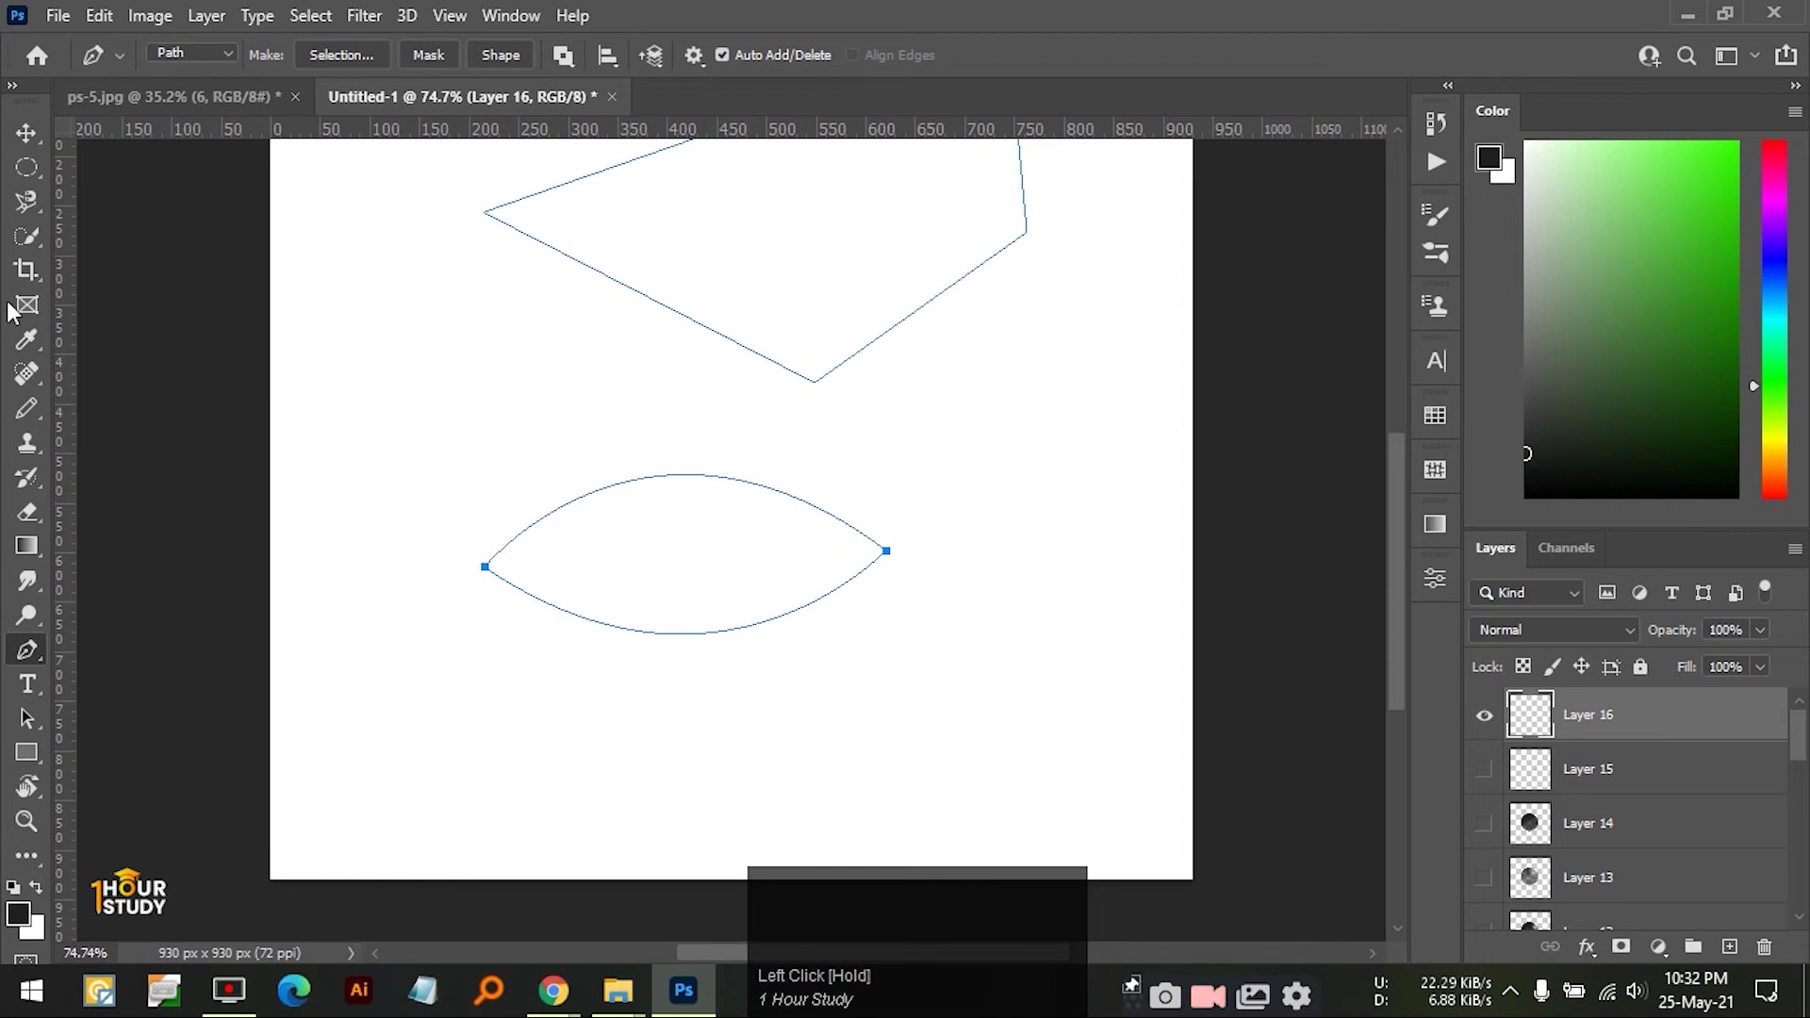
- Make a circular New selection in the middle of the eye-shaped path with the Elliptical Marquee tool
left_click(27, 169)
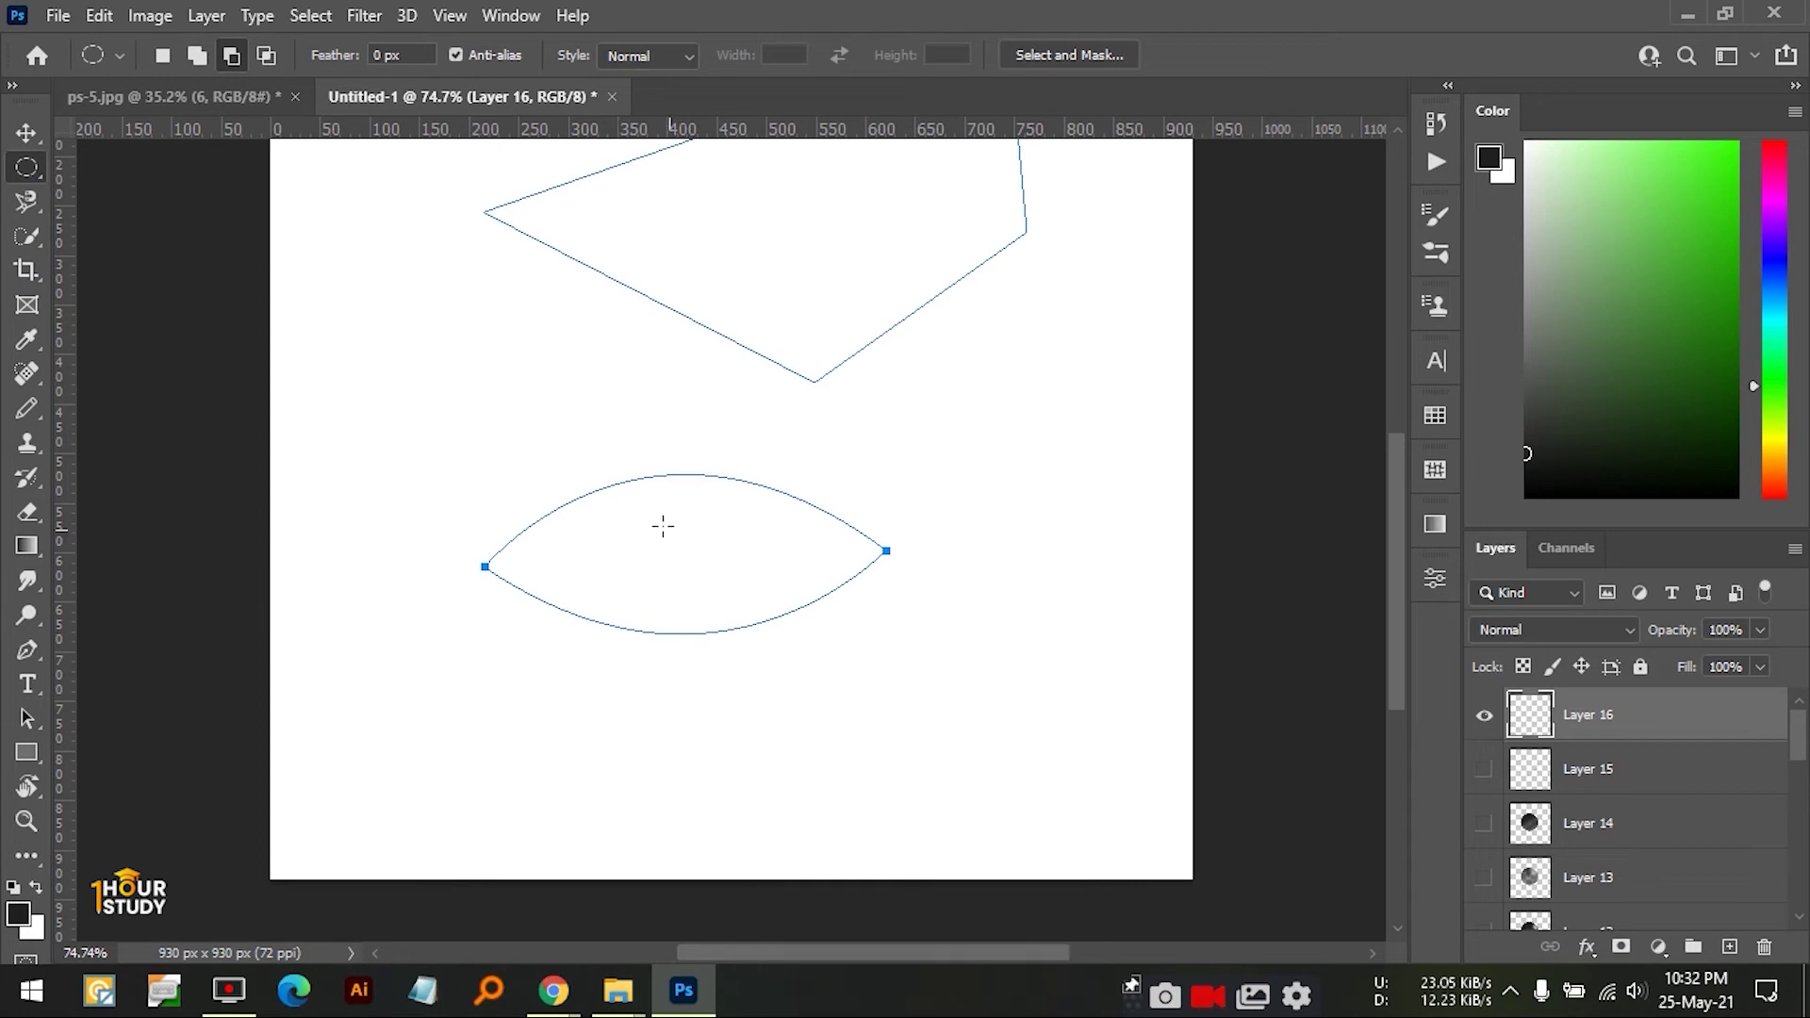
left_click_drag(640, 528, 737, 592)
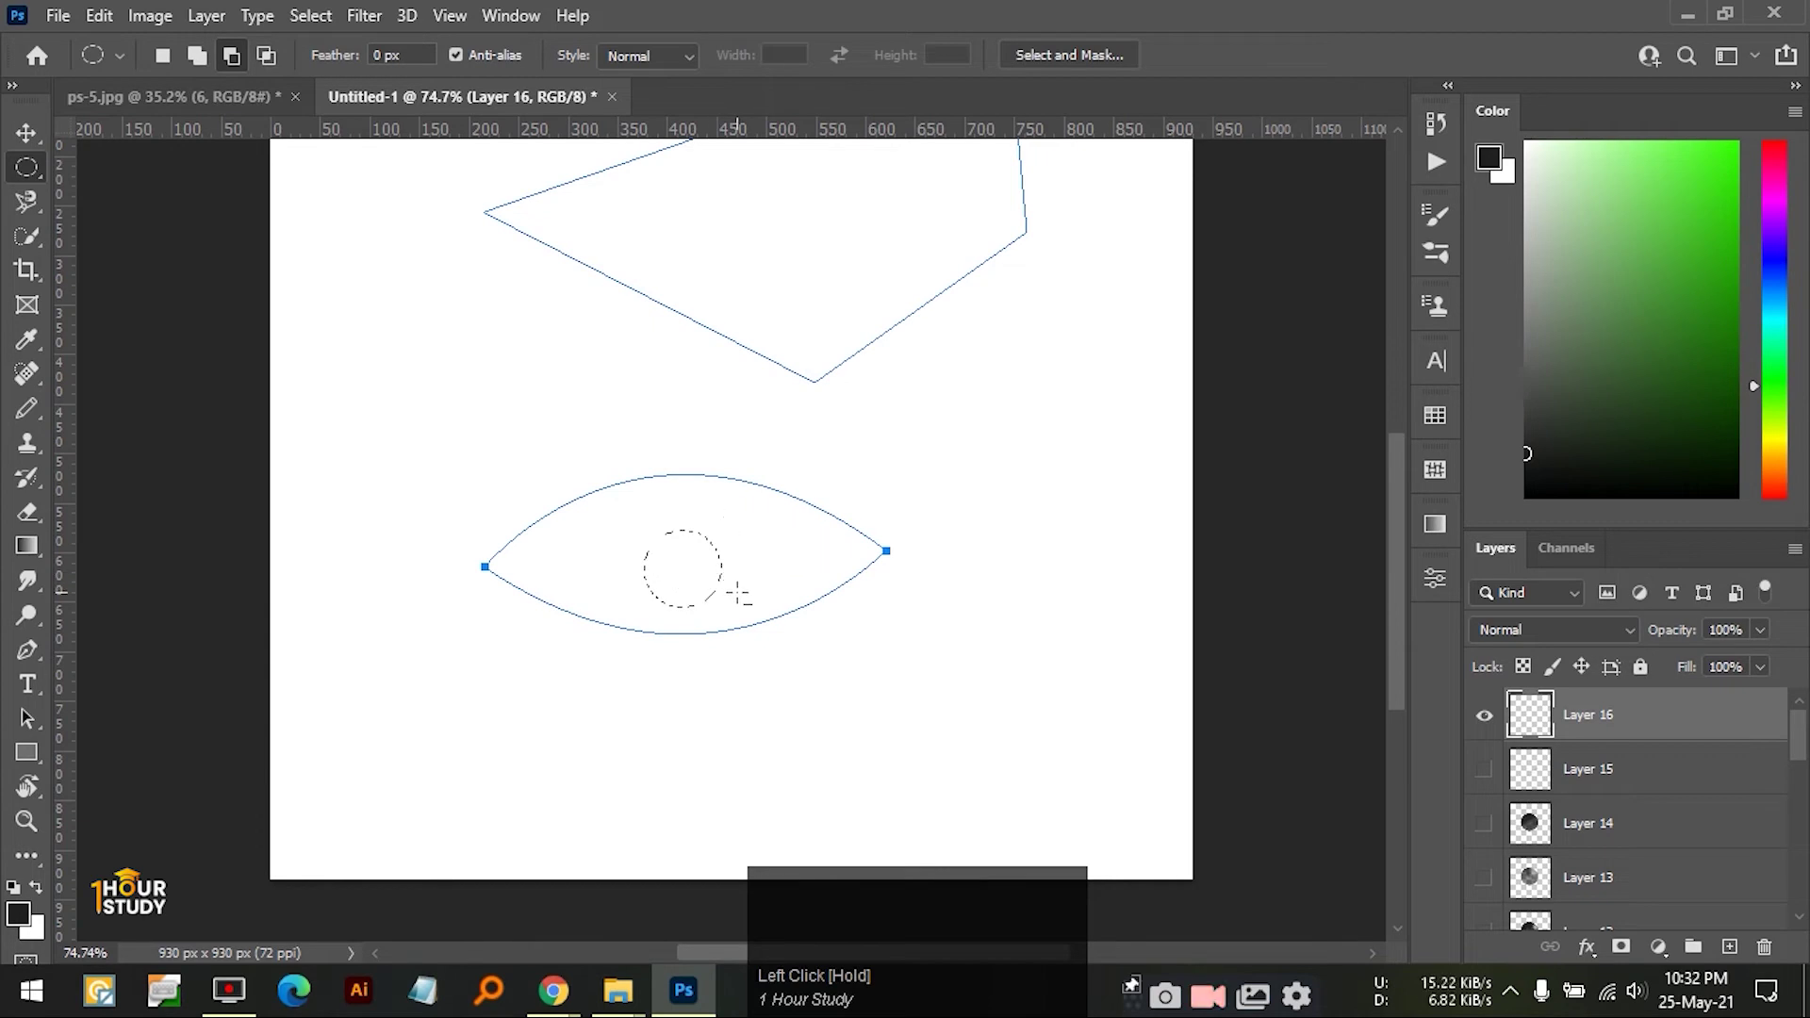
left_click(163, 56)
left_click_drag(643, 515, 737, 608)
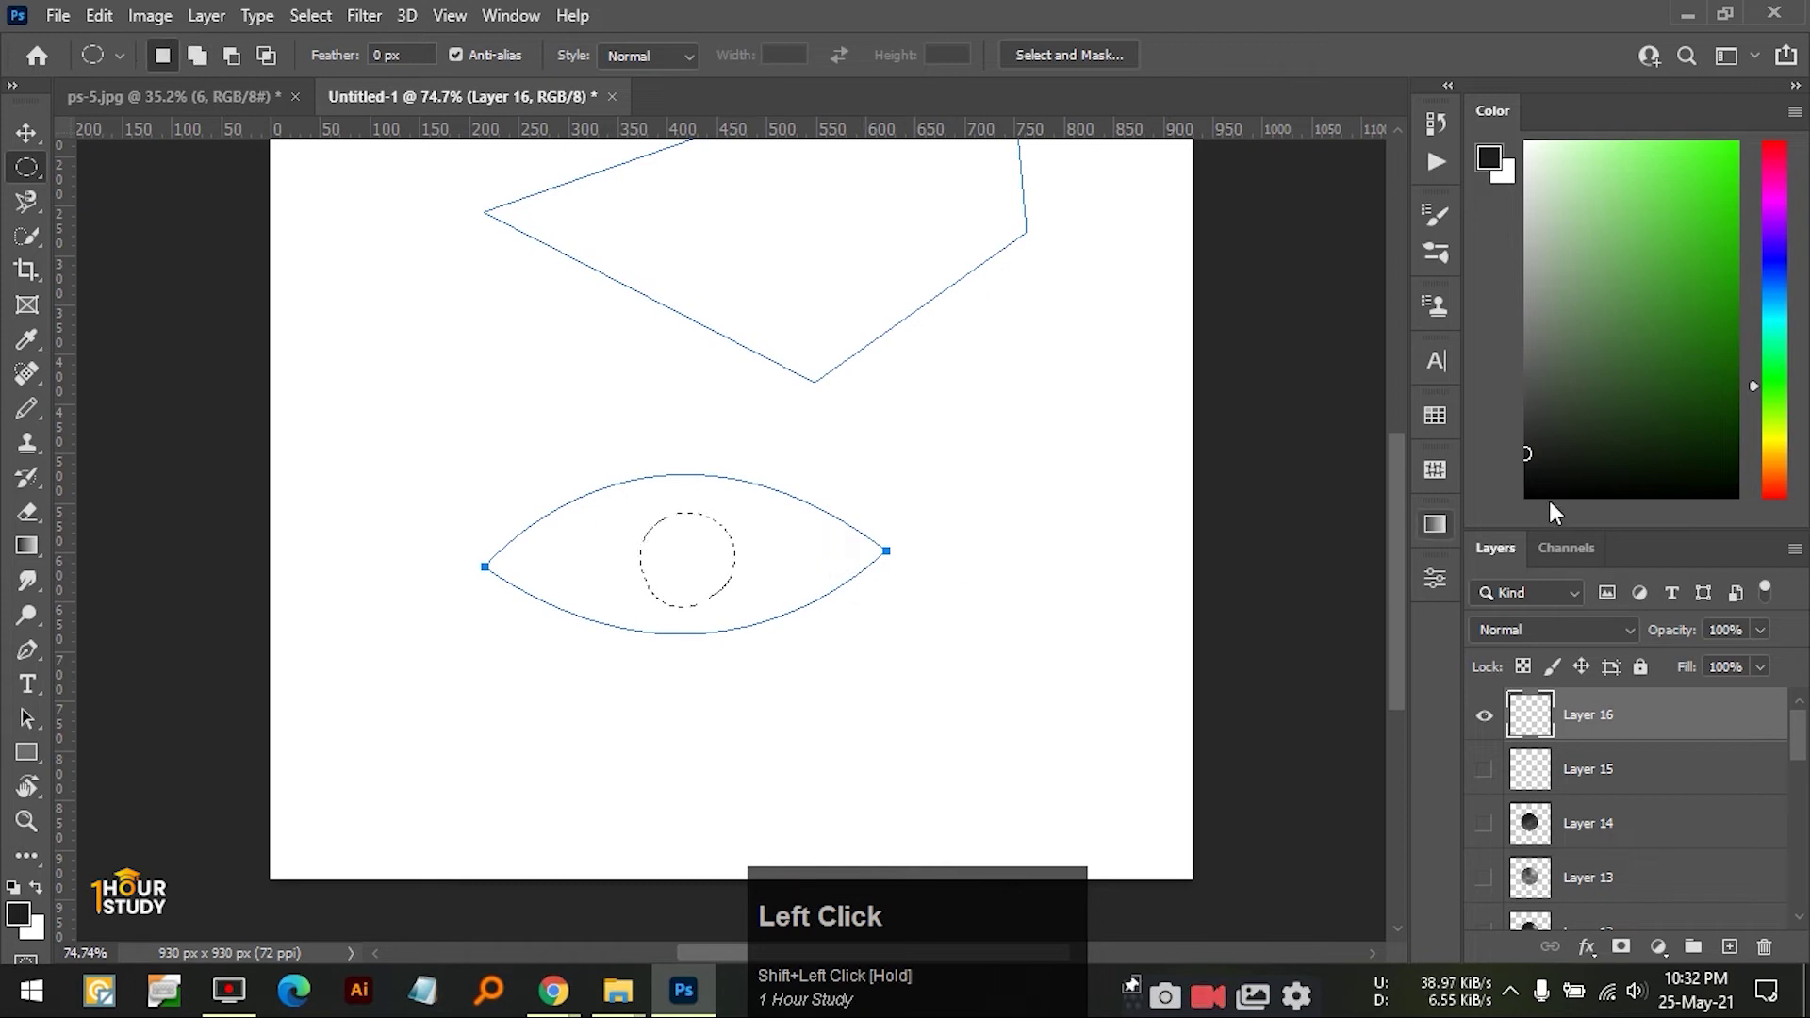
- Fill the circular selection with medium gray on Layer 16 and deselect it
key("alt")
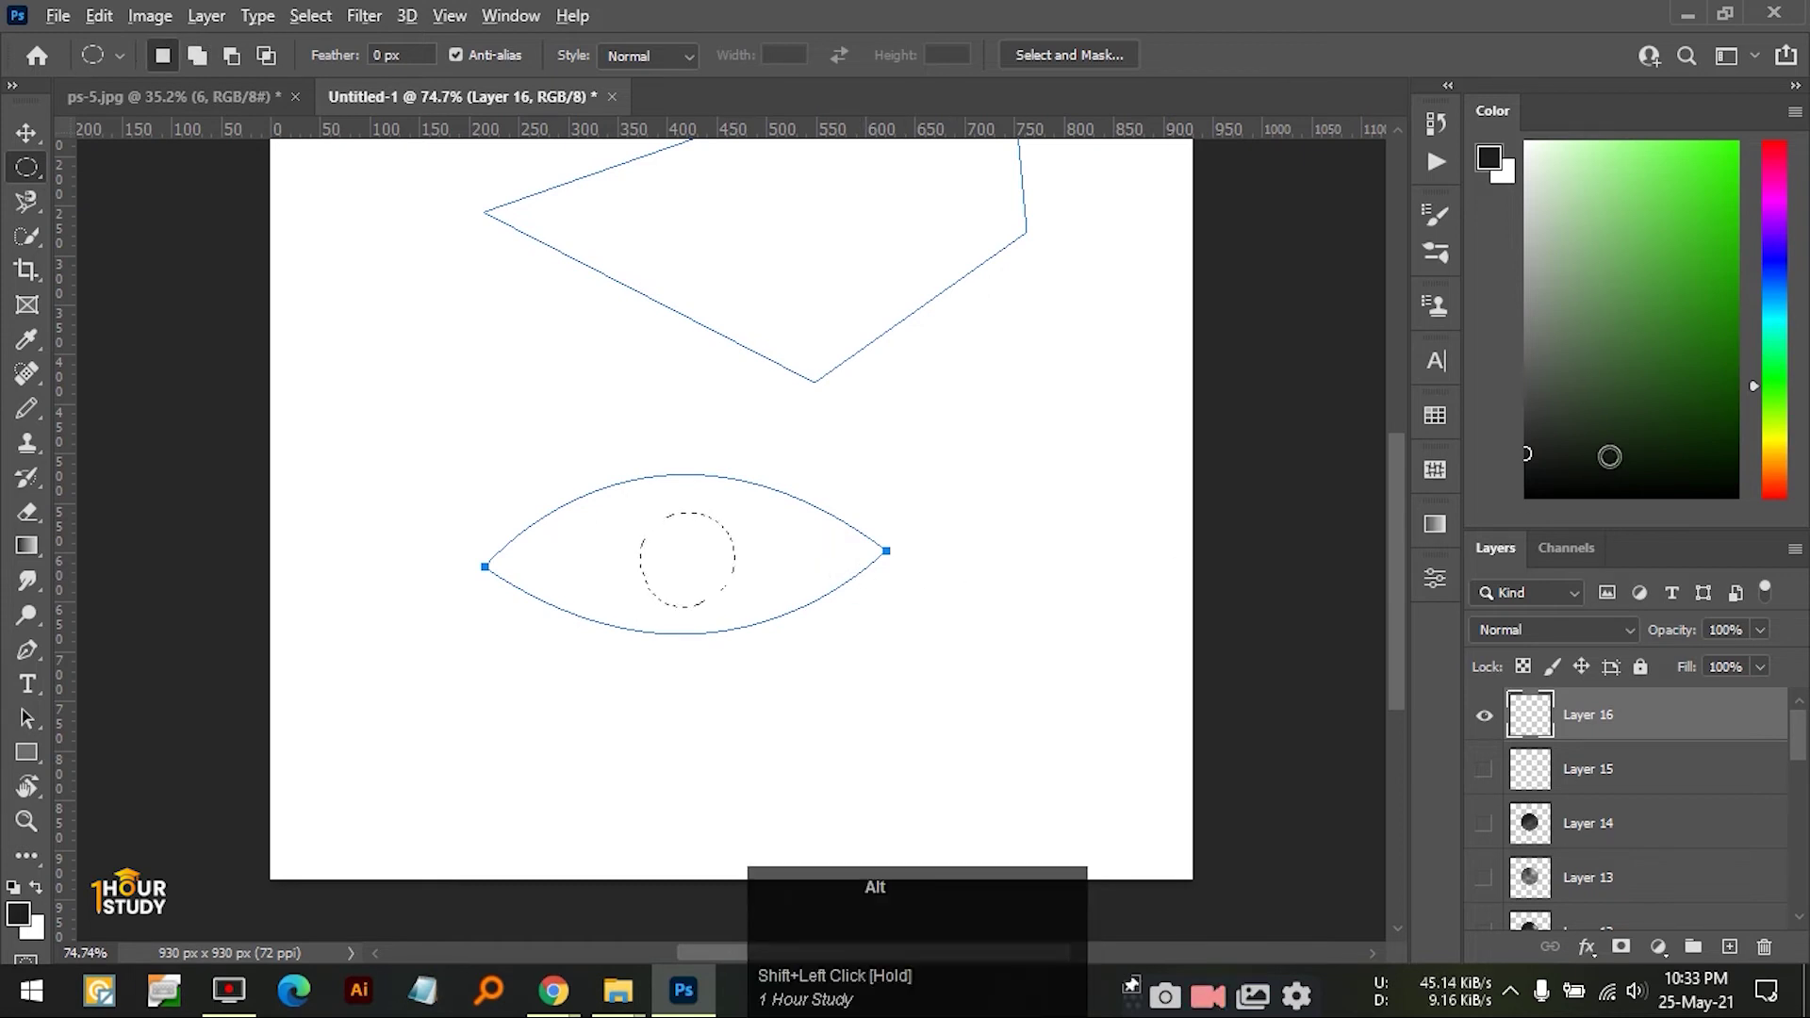
left_click(1525, 283)
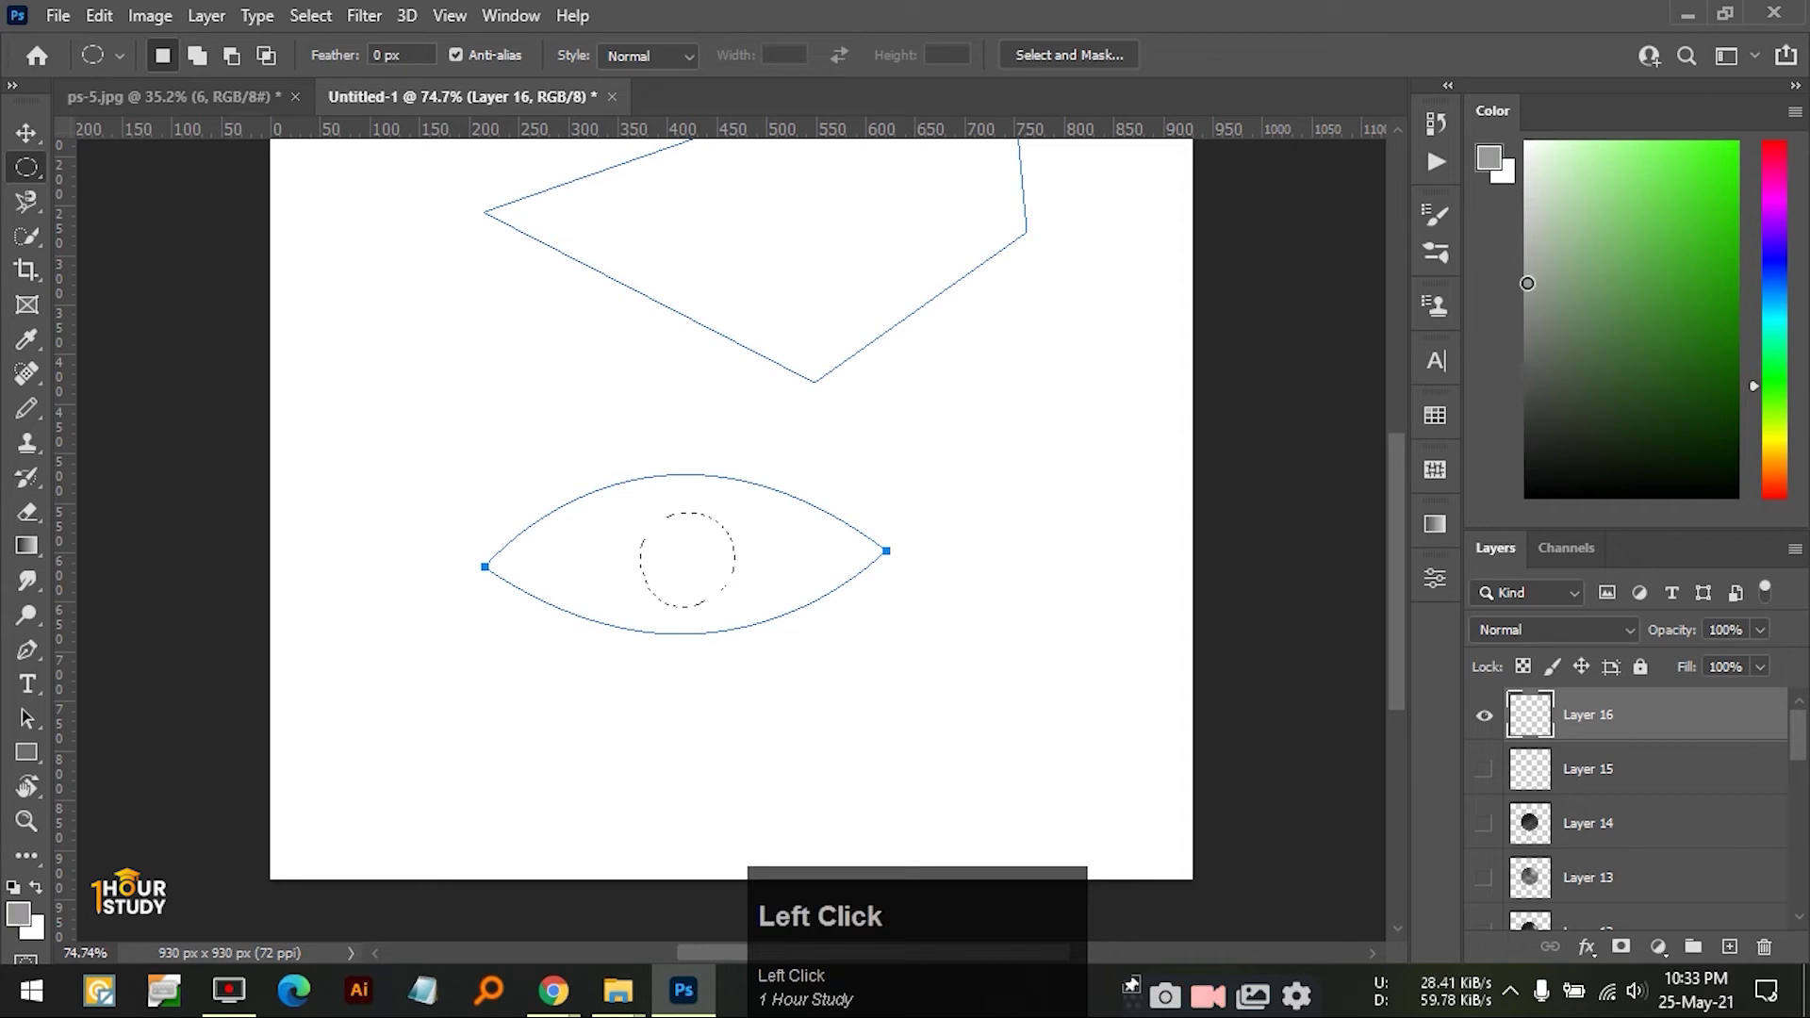
key("alt+Delete")
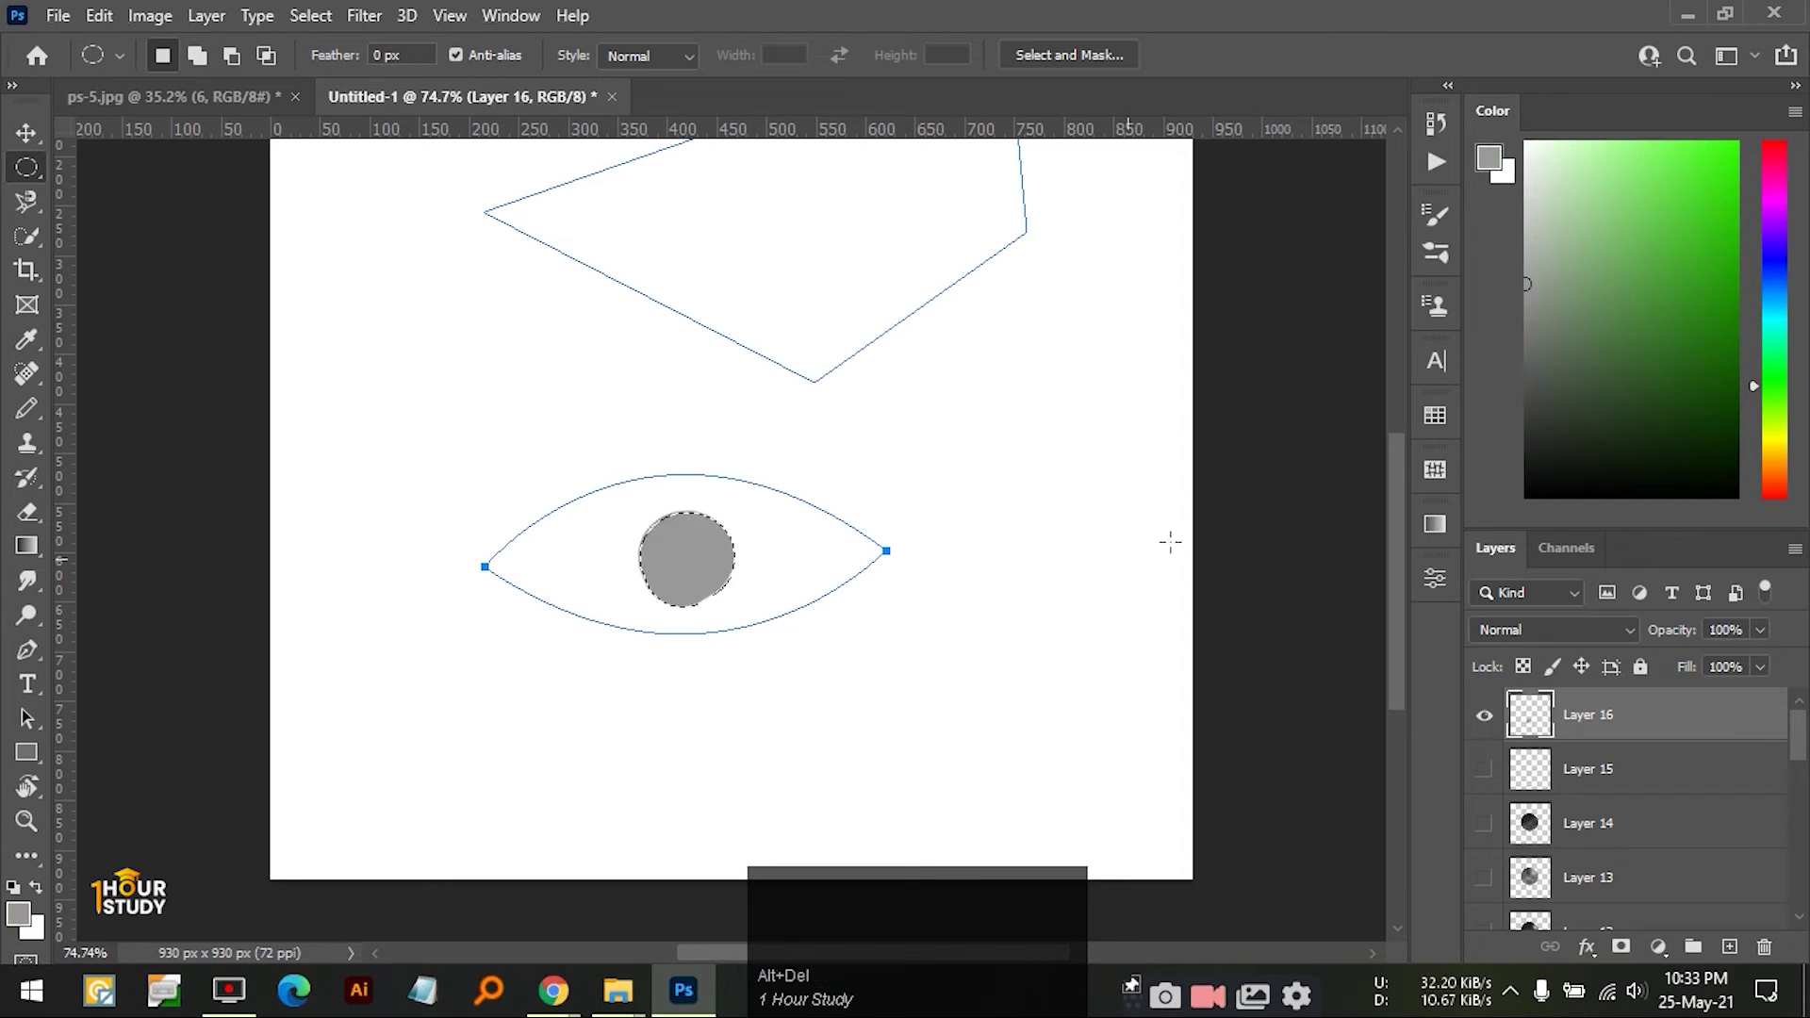
key("ctrl+d")
- Delete the hidden layers from Layer 15 through Layer 2, keeping Layer 16, Layer 1 and the Background
key("v")
left_click(836, 520)
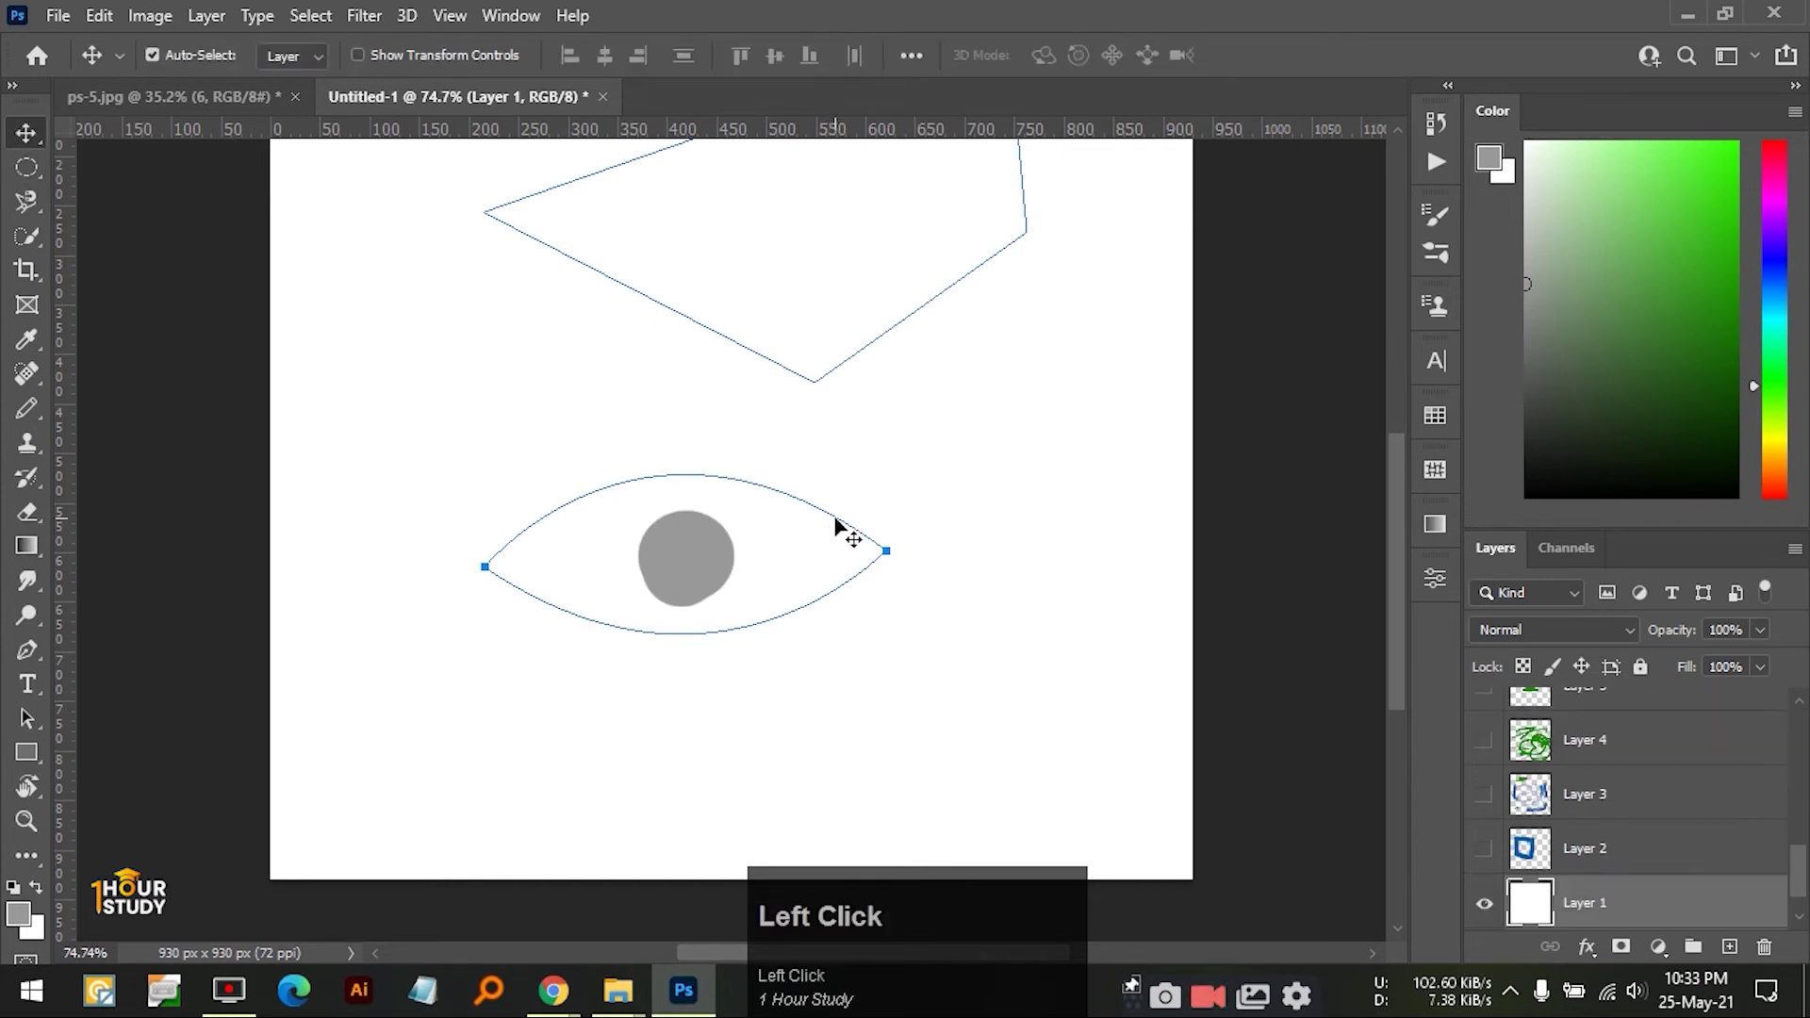
scroll(1622, 790, "up", 5)
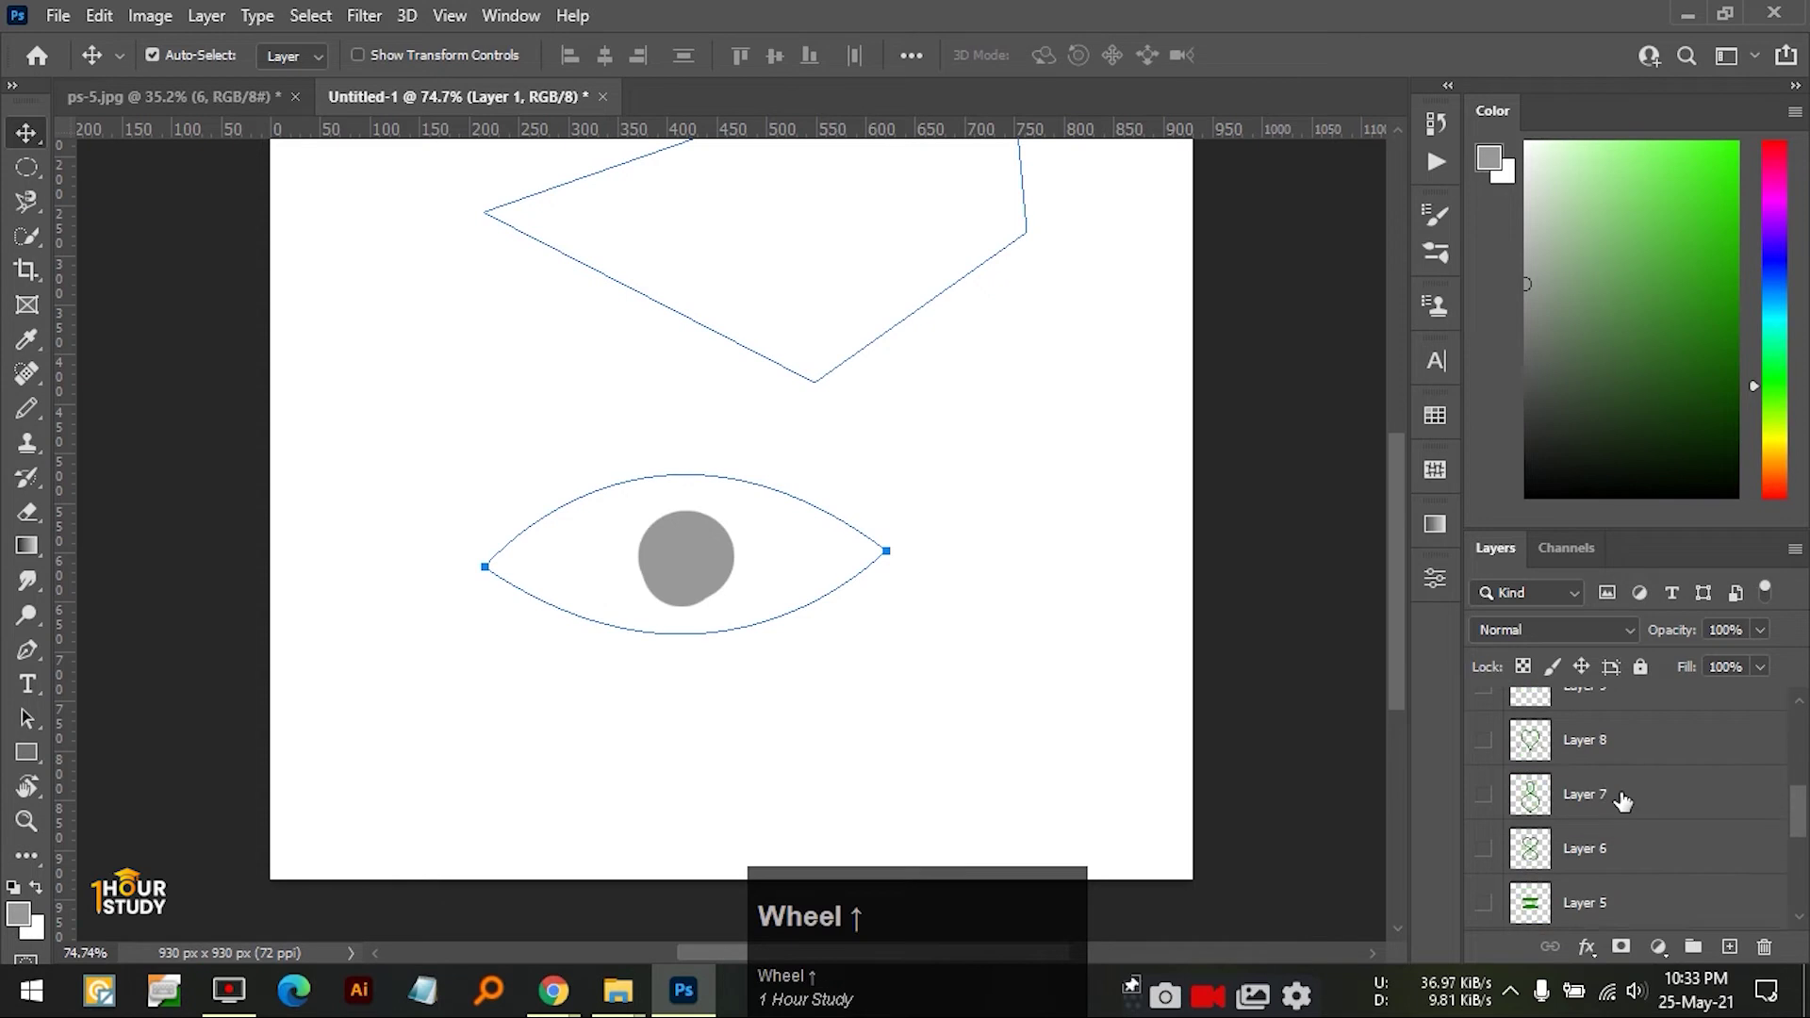
left_click(1645, 778)
scroll(1666, 813, "down", 3)
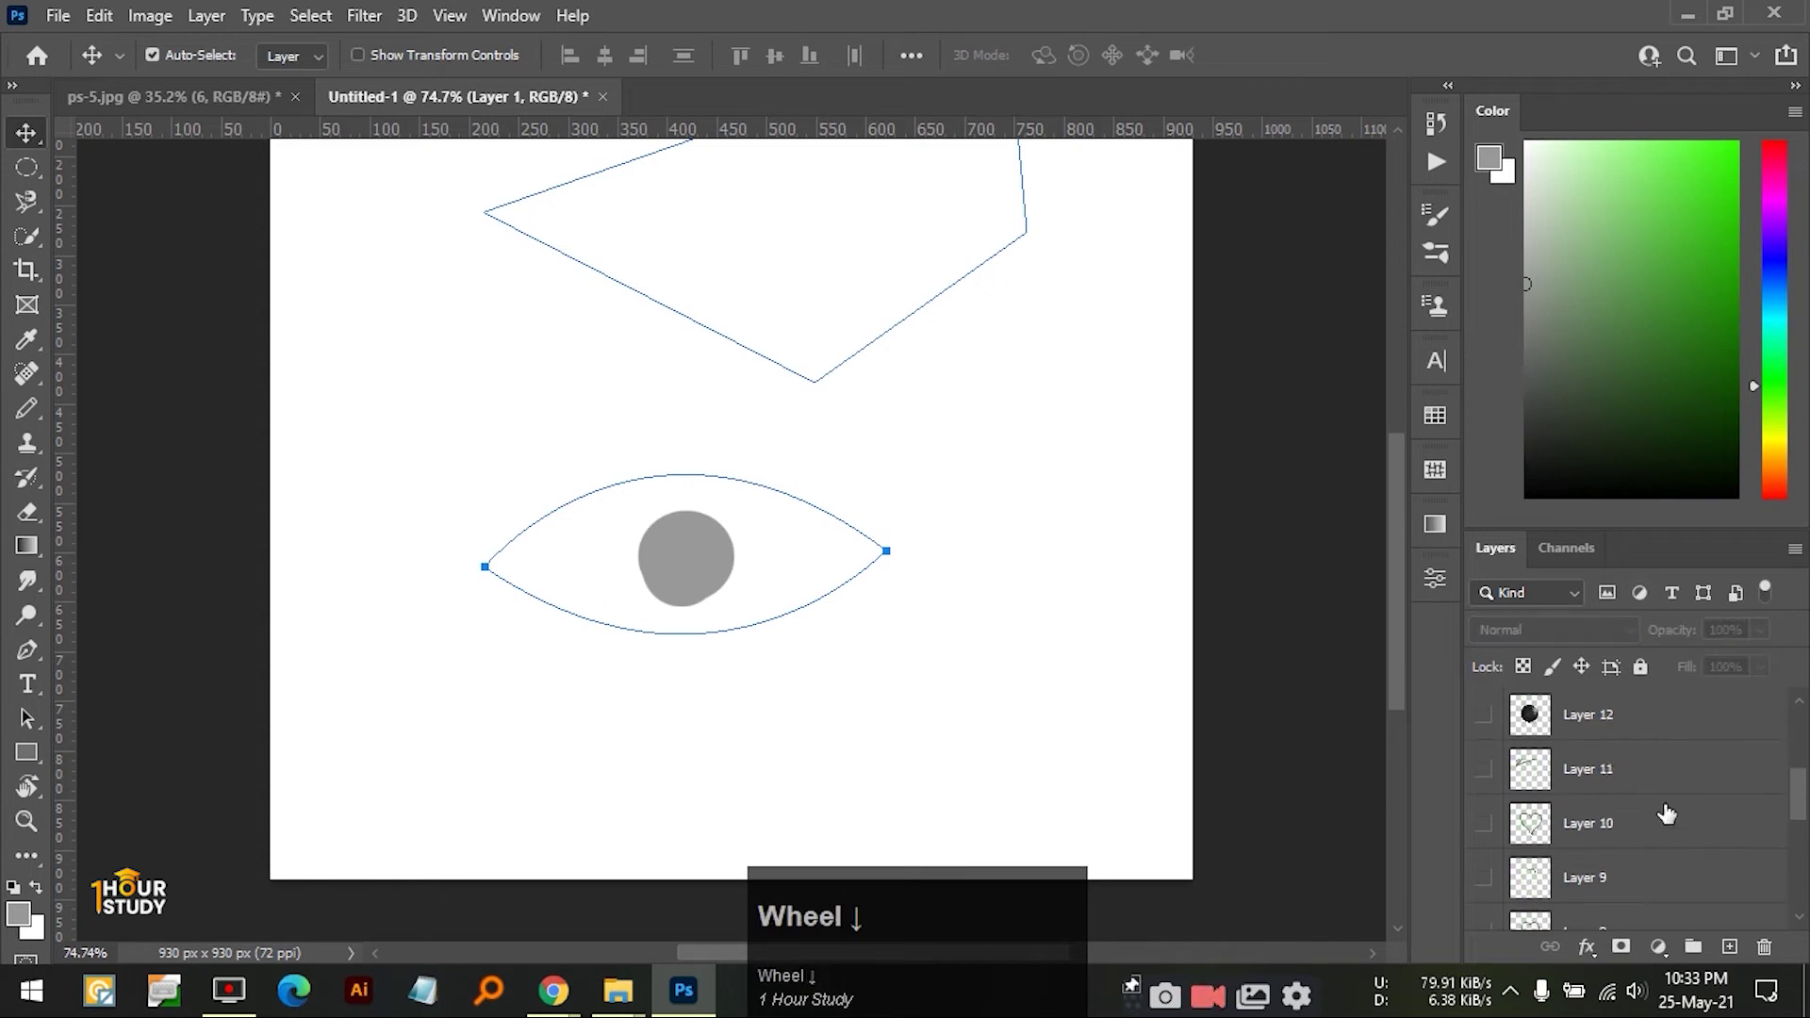
scroll(1666, 812, "down", 5)
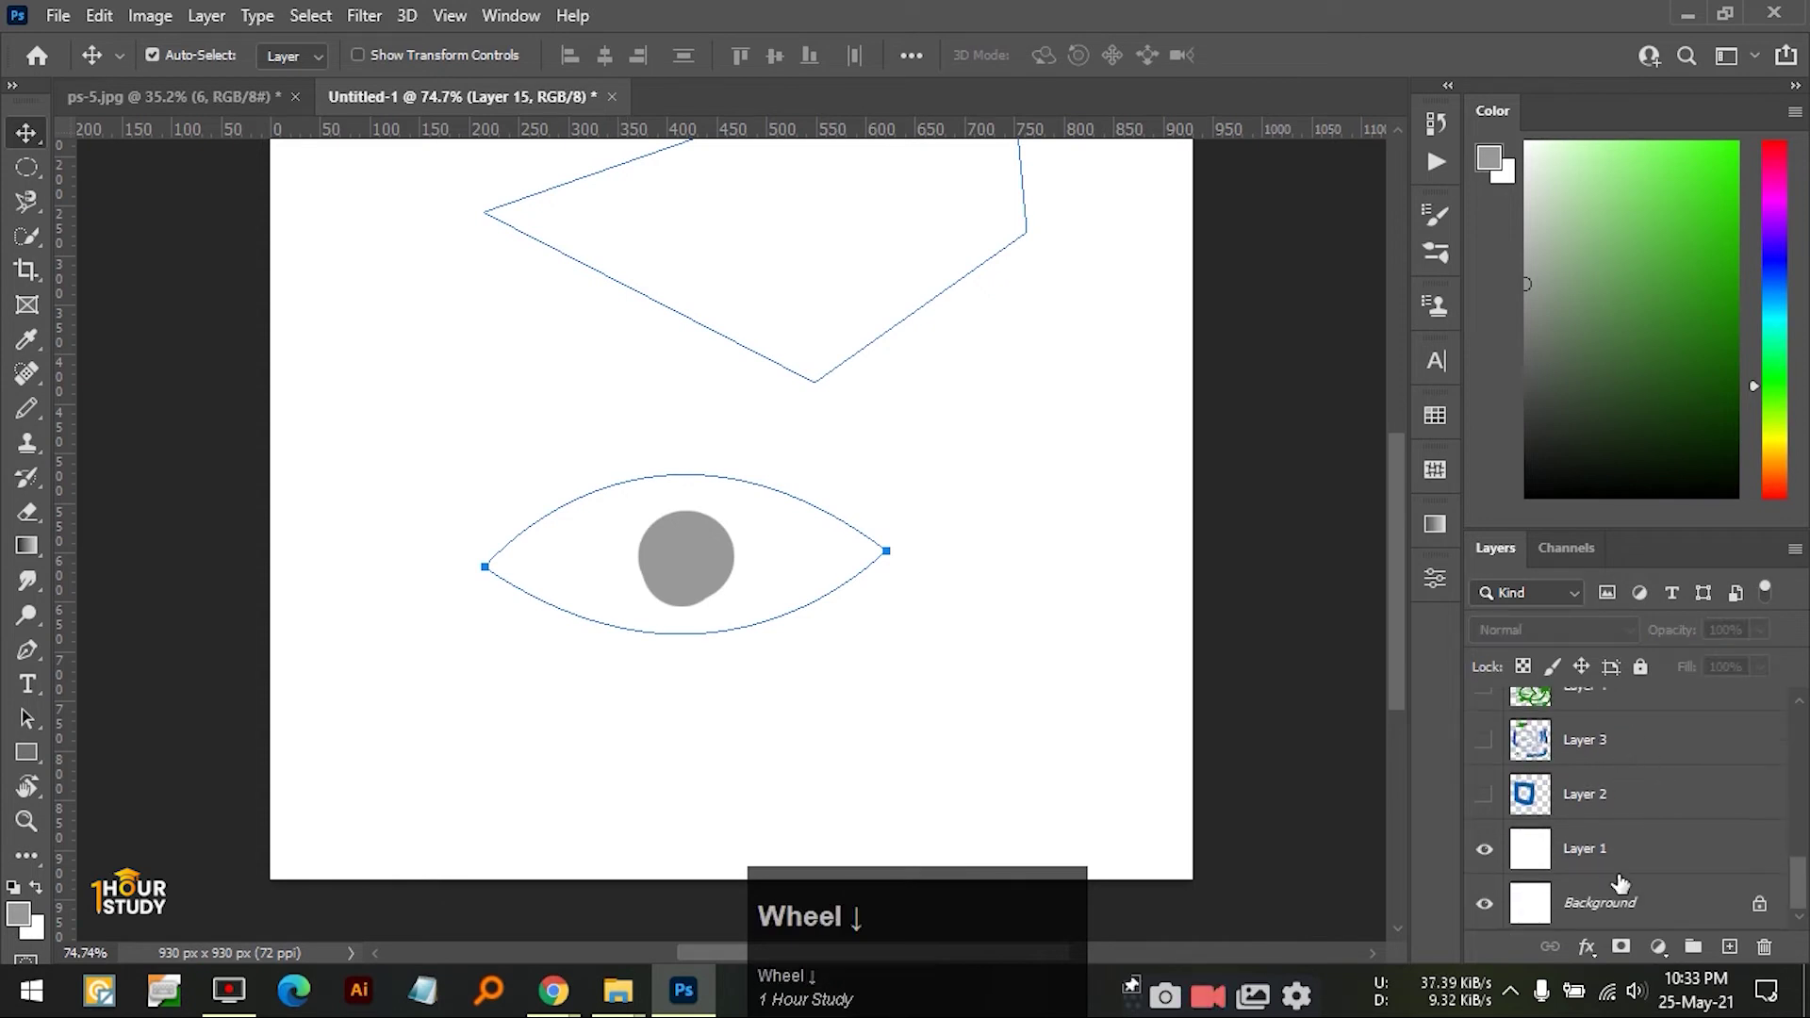
left_click(1642, 802, "shift")
left_click(1764, 946)
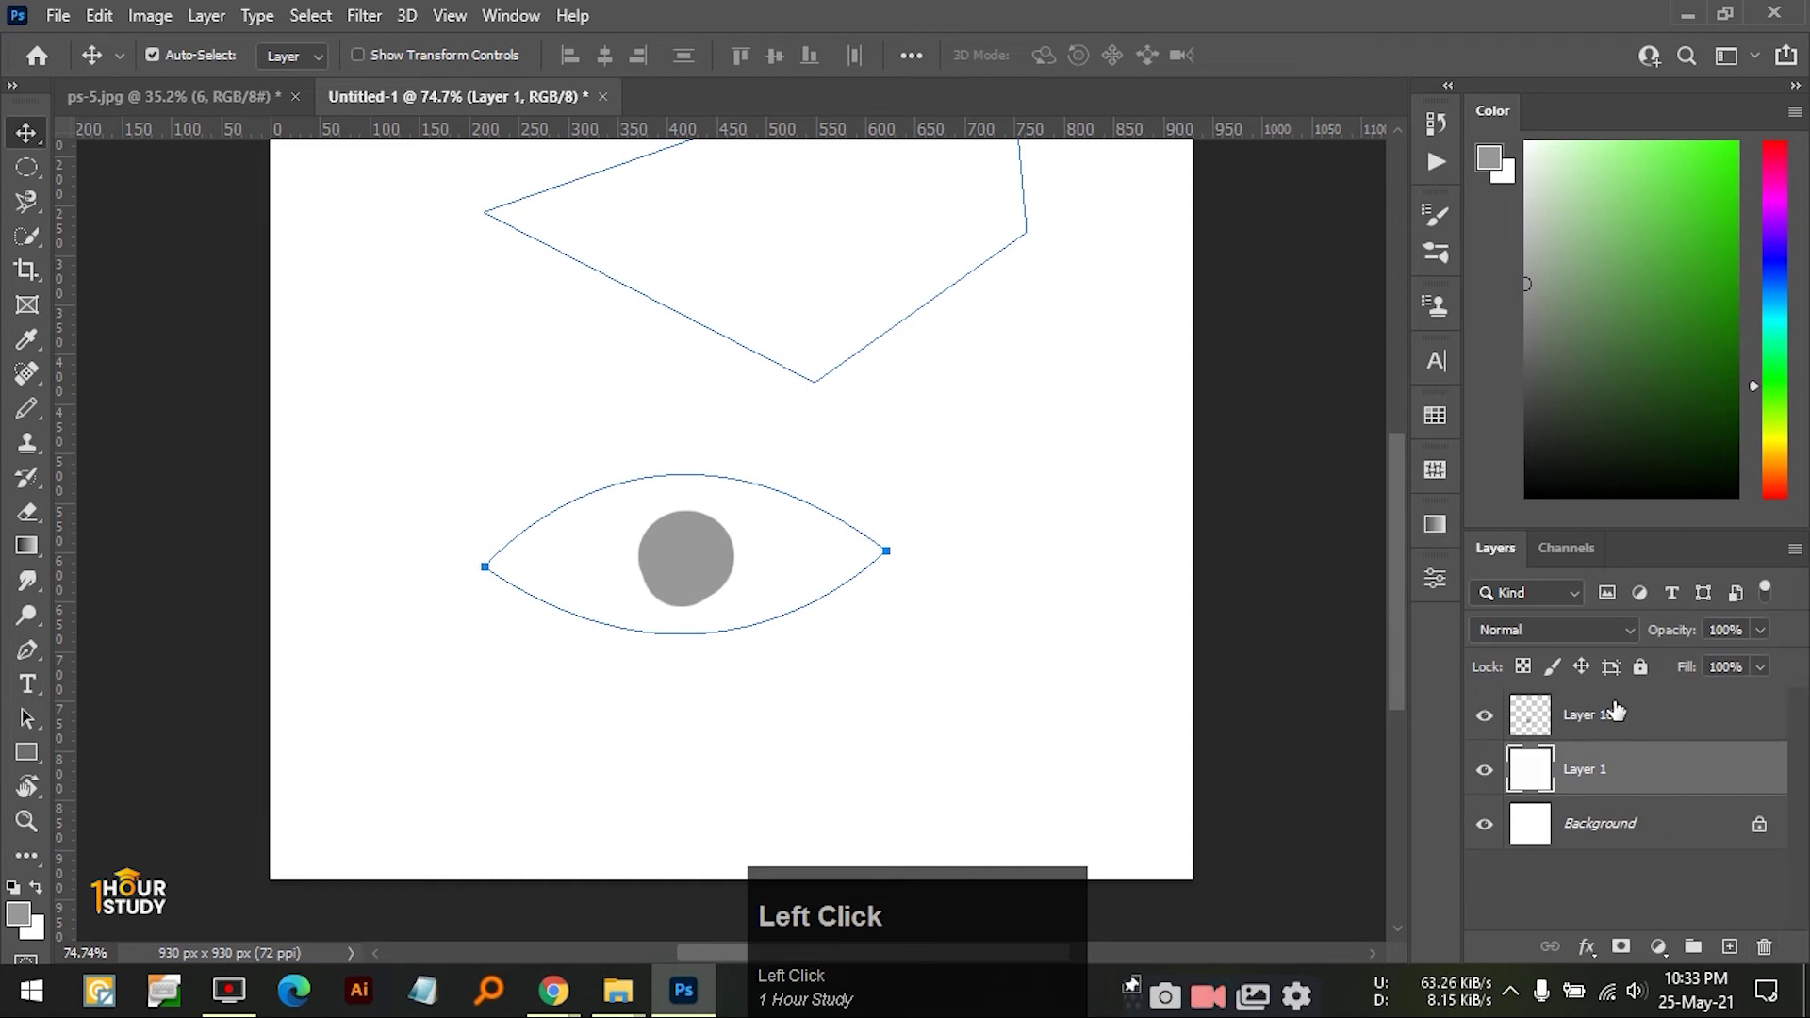
- Hide Layer 16 and load the polygon and eye-shaped paths as a selection
left_click(1485, 716)
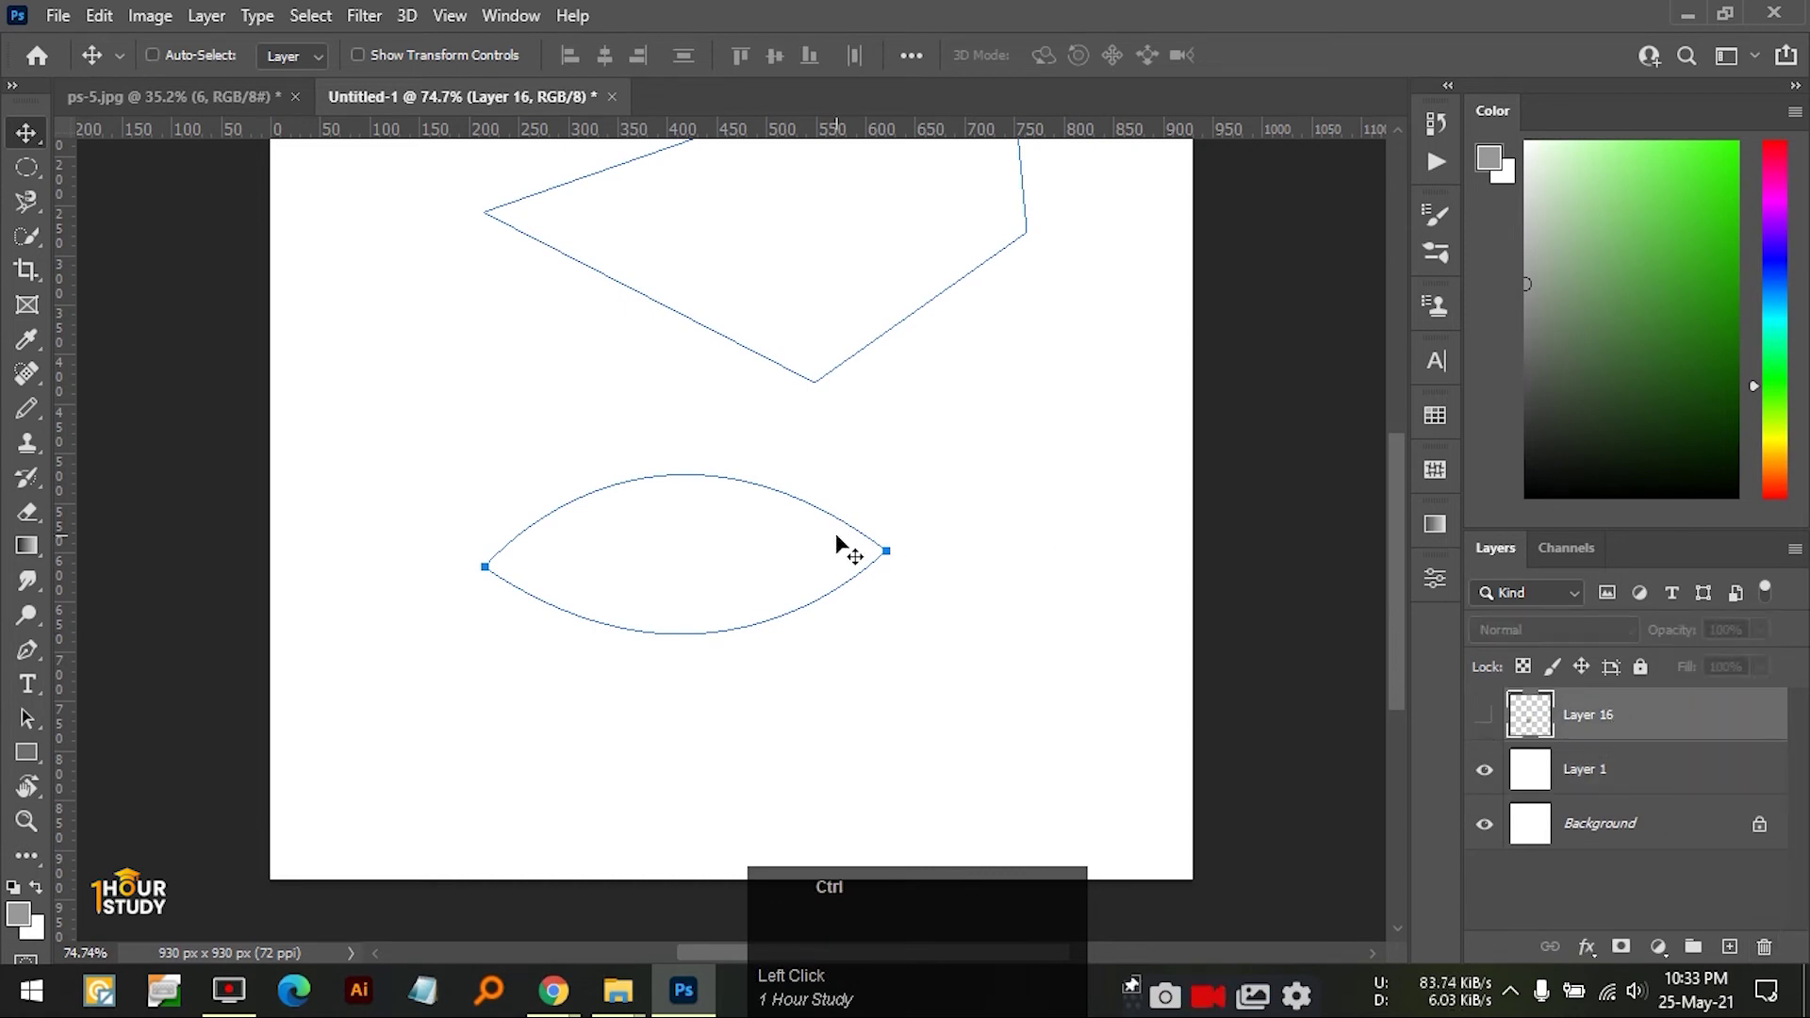
key("ctrl+alt+Return")
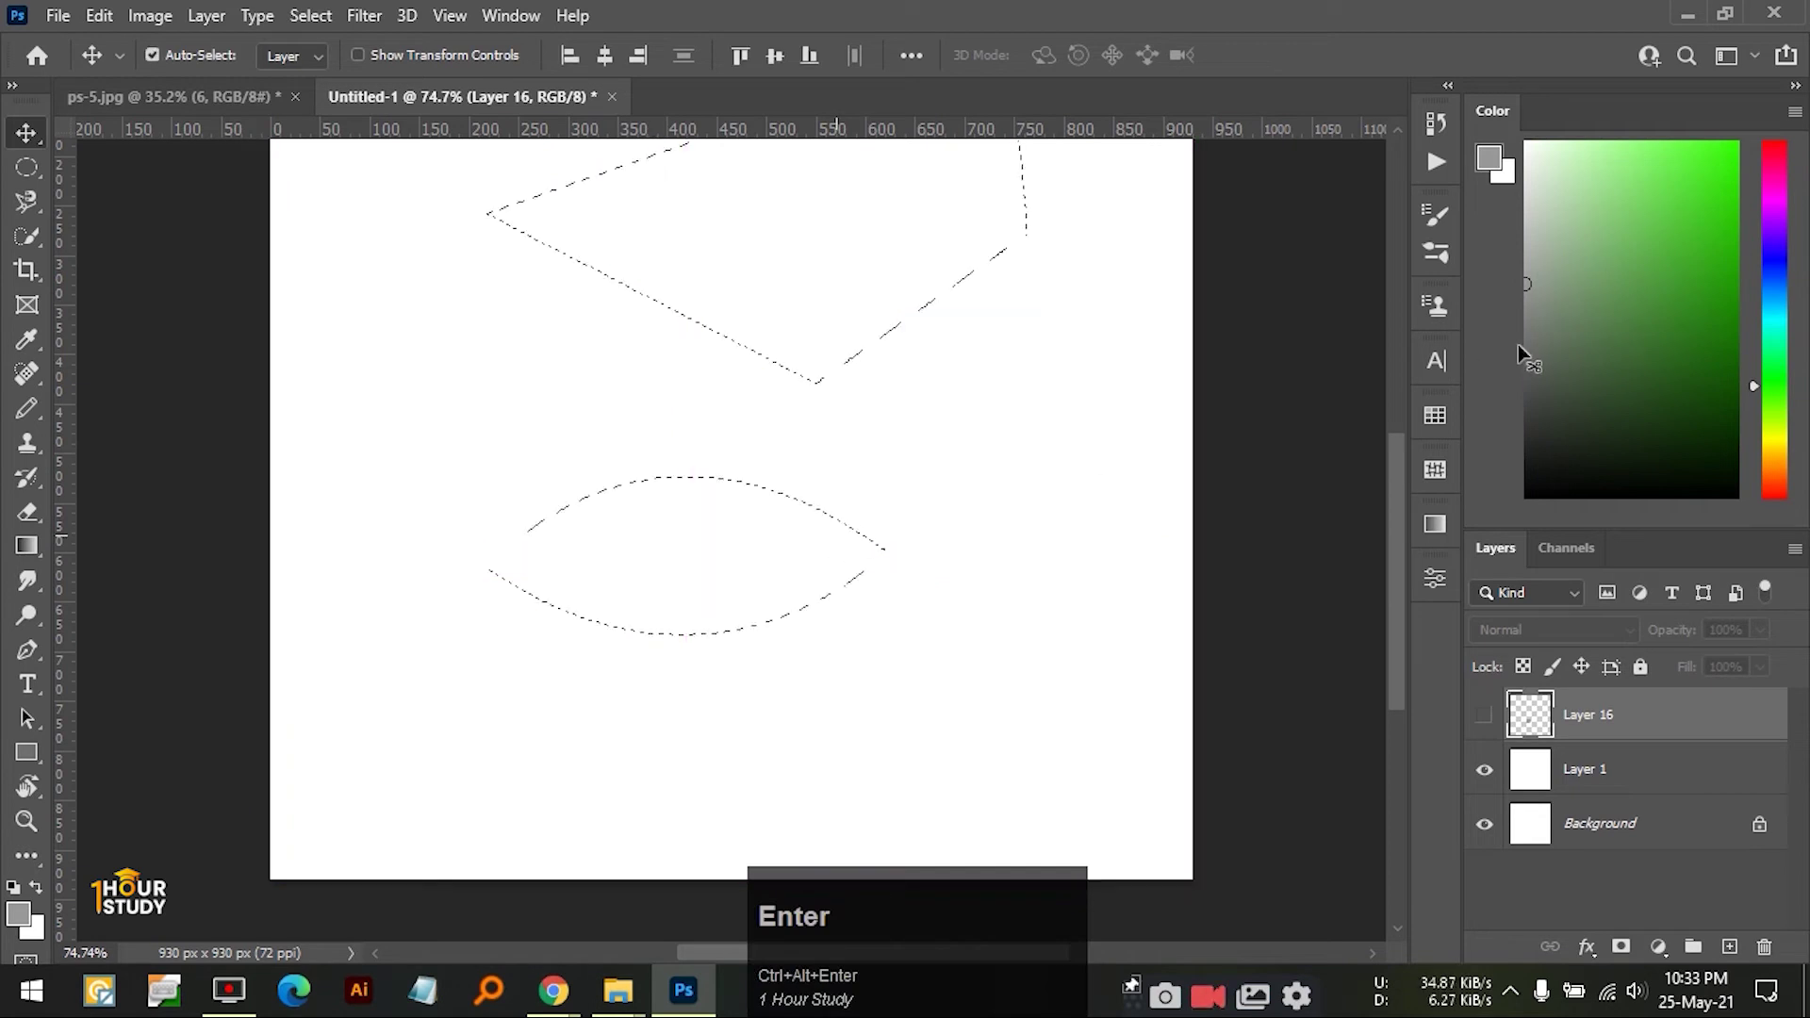
- Set the foreground colour to dark gray and fill the path selection with it on the unhidden Layer 16
left_click_drag(1635, 260, 1520, 415)
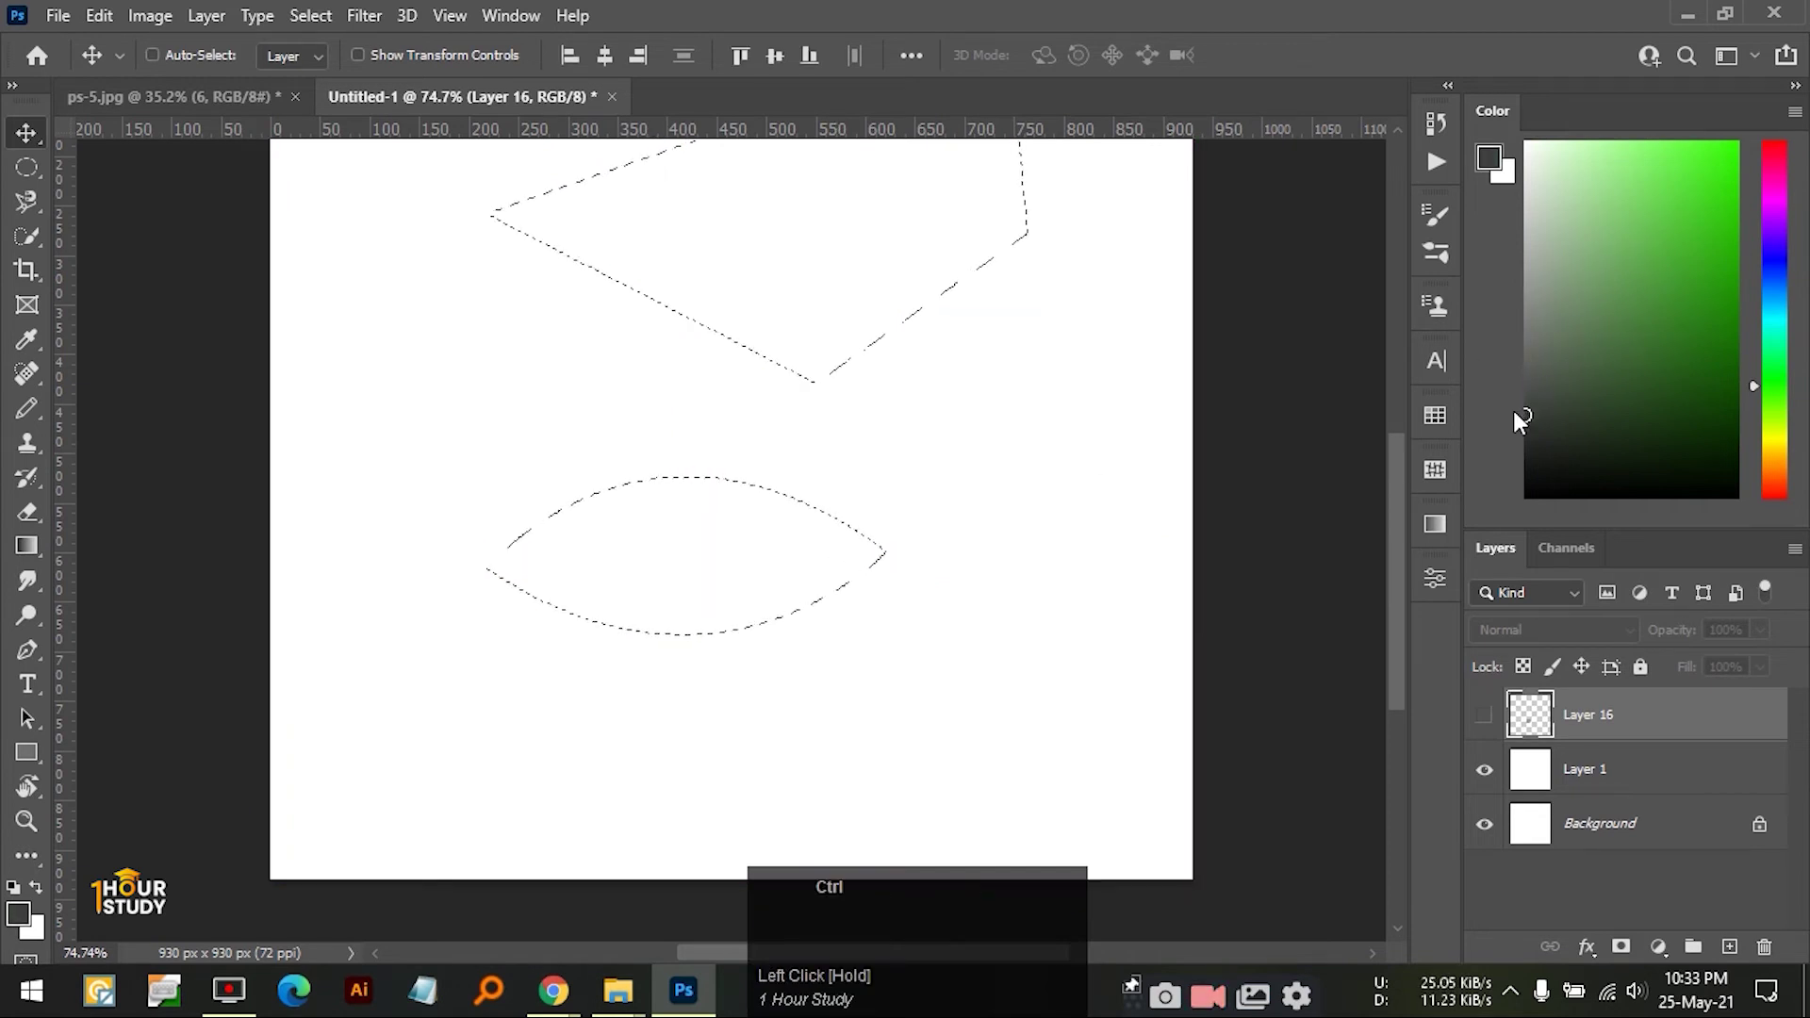
key("ctrl+Delete")
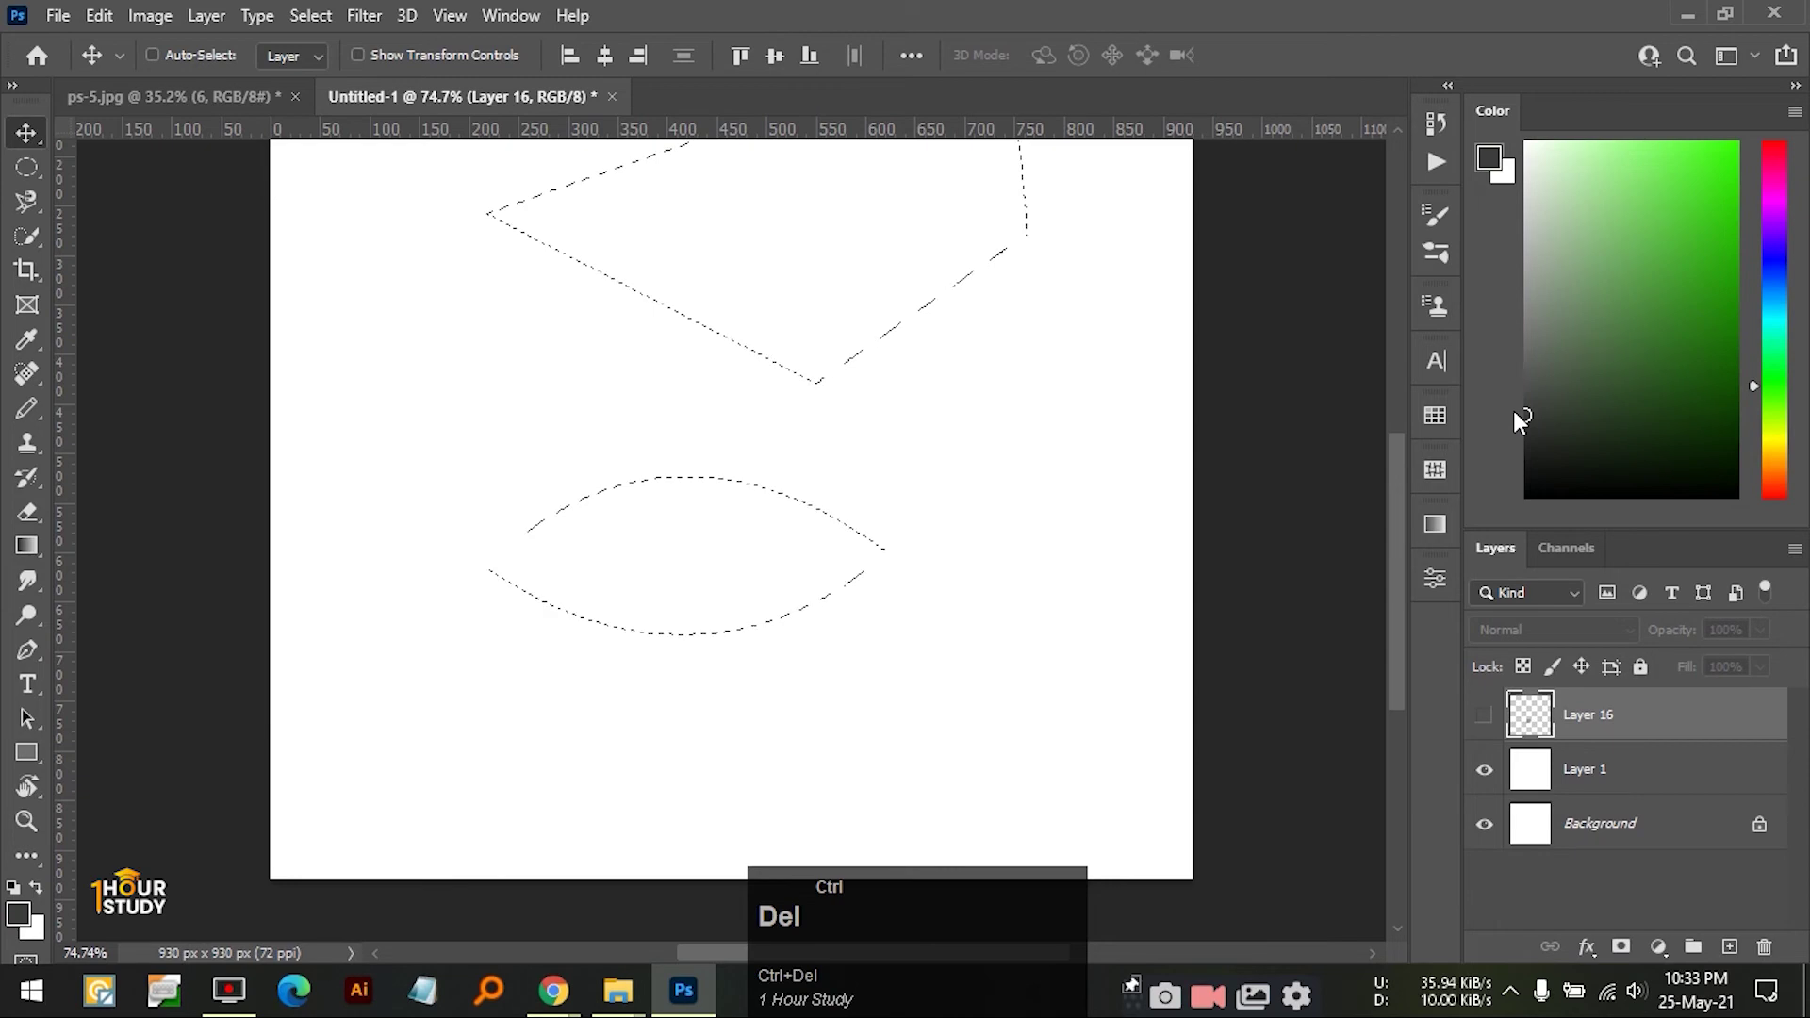
key("alt+Delete")
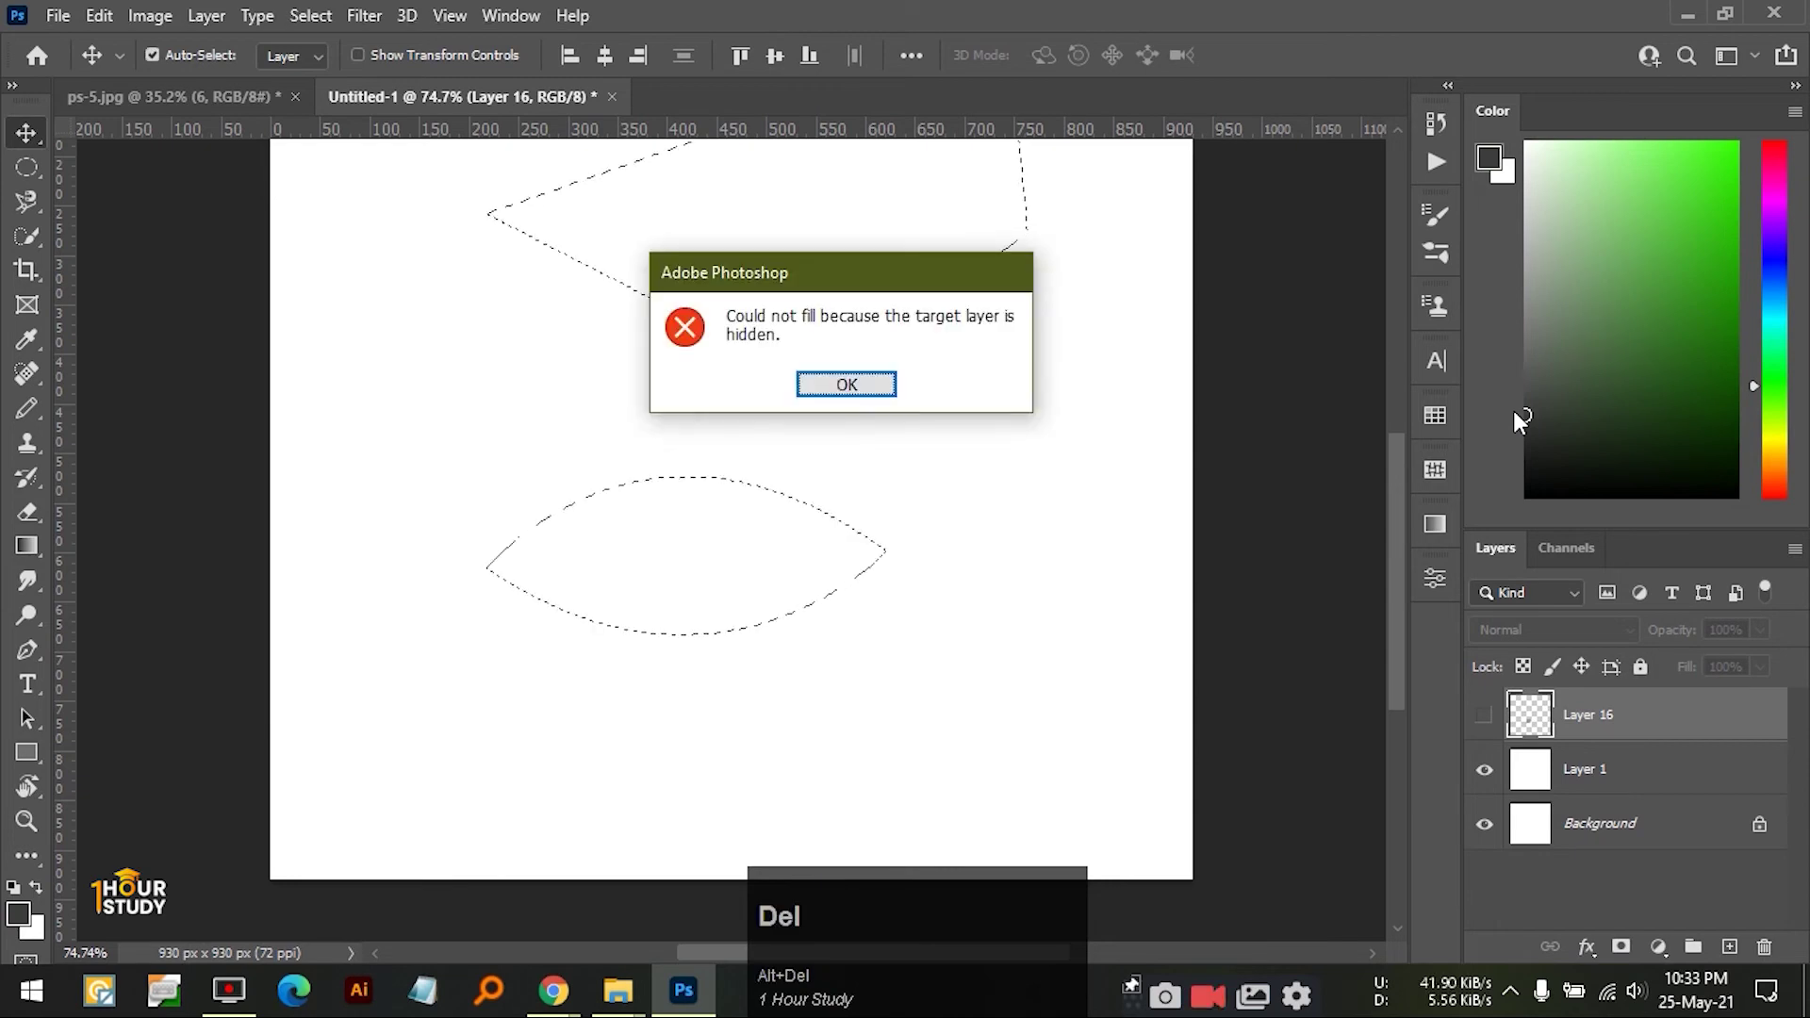
left_click(858, 388)
left_click(1486, 717)
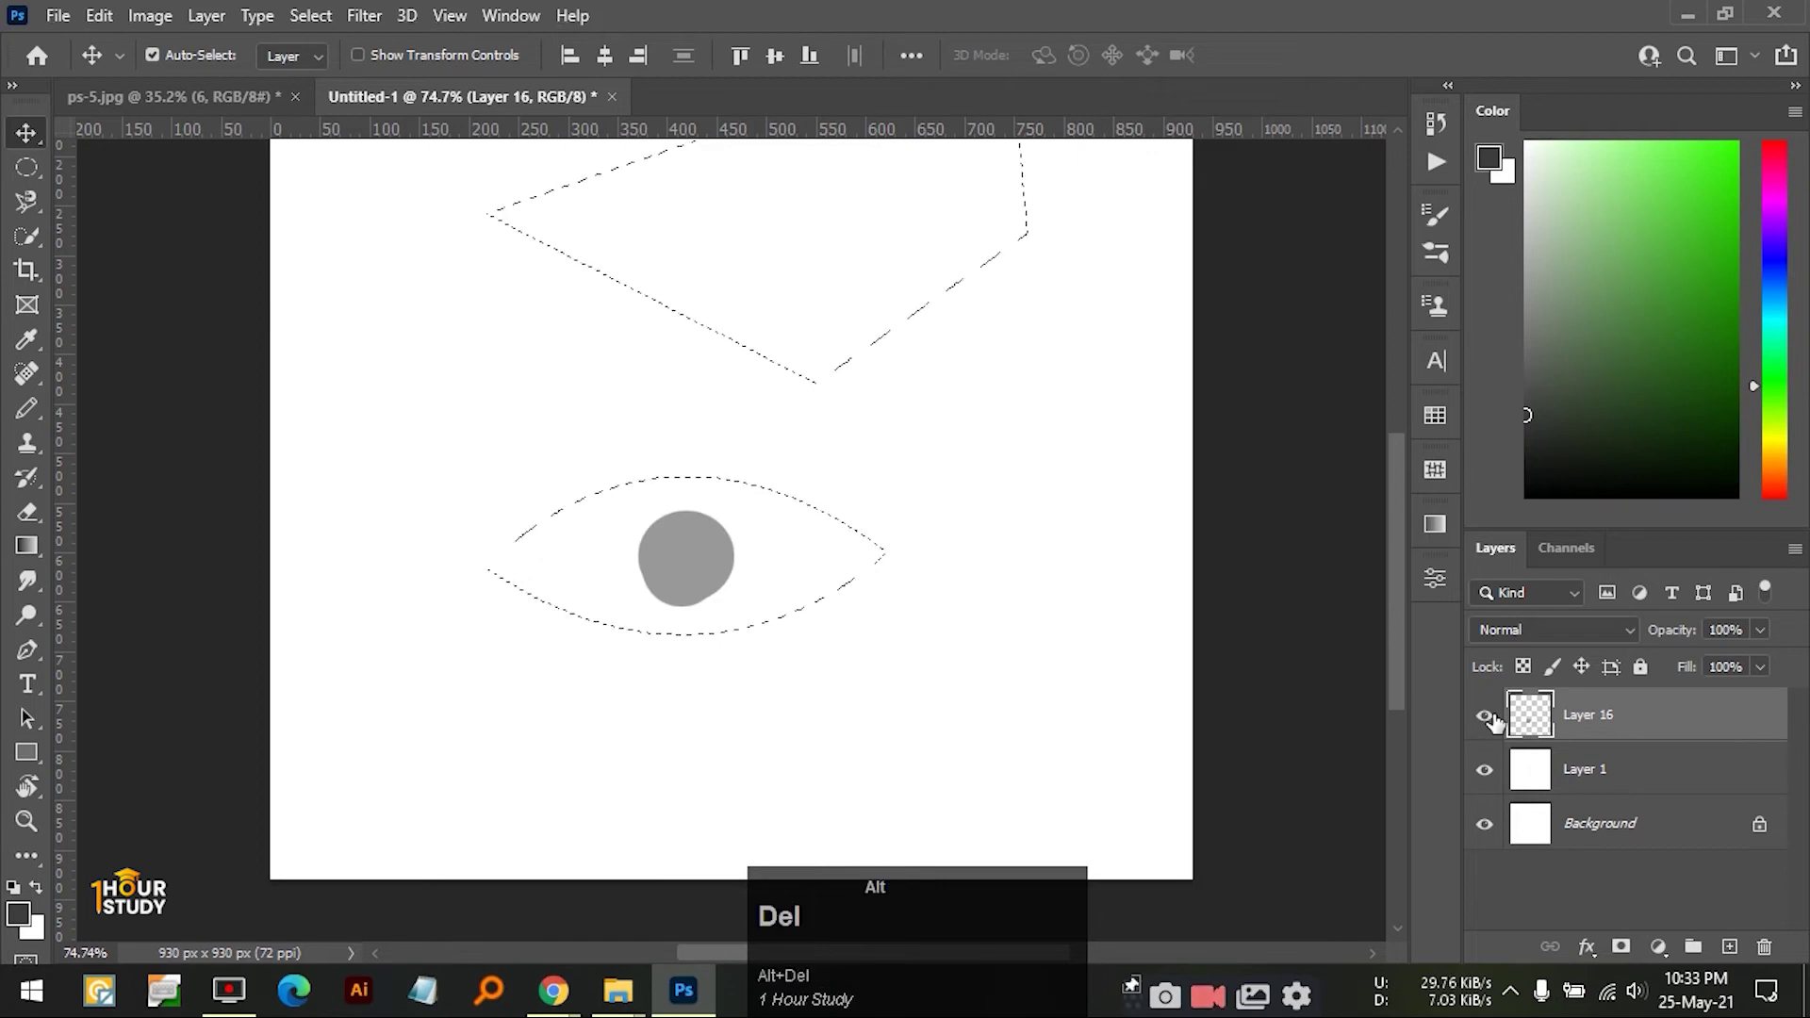
key("alt+Delete")
key("ctrl+d")
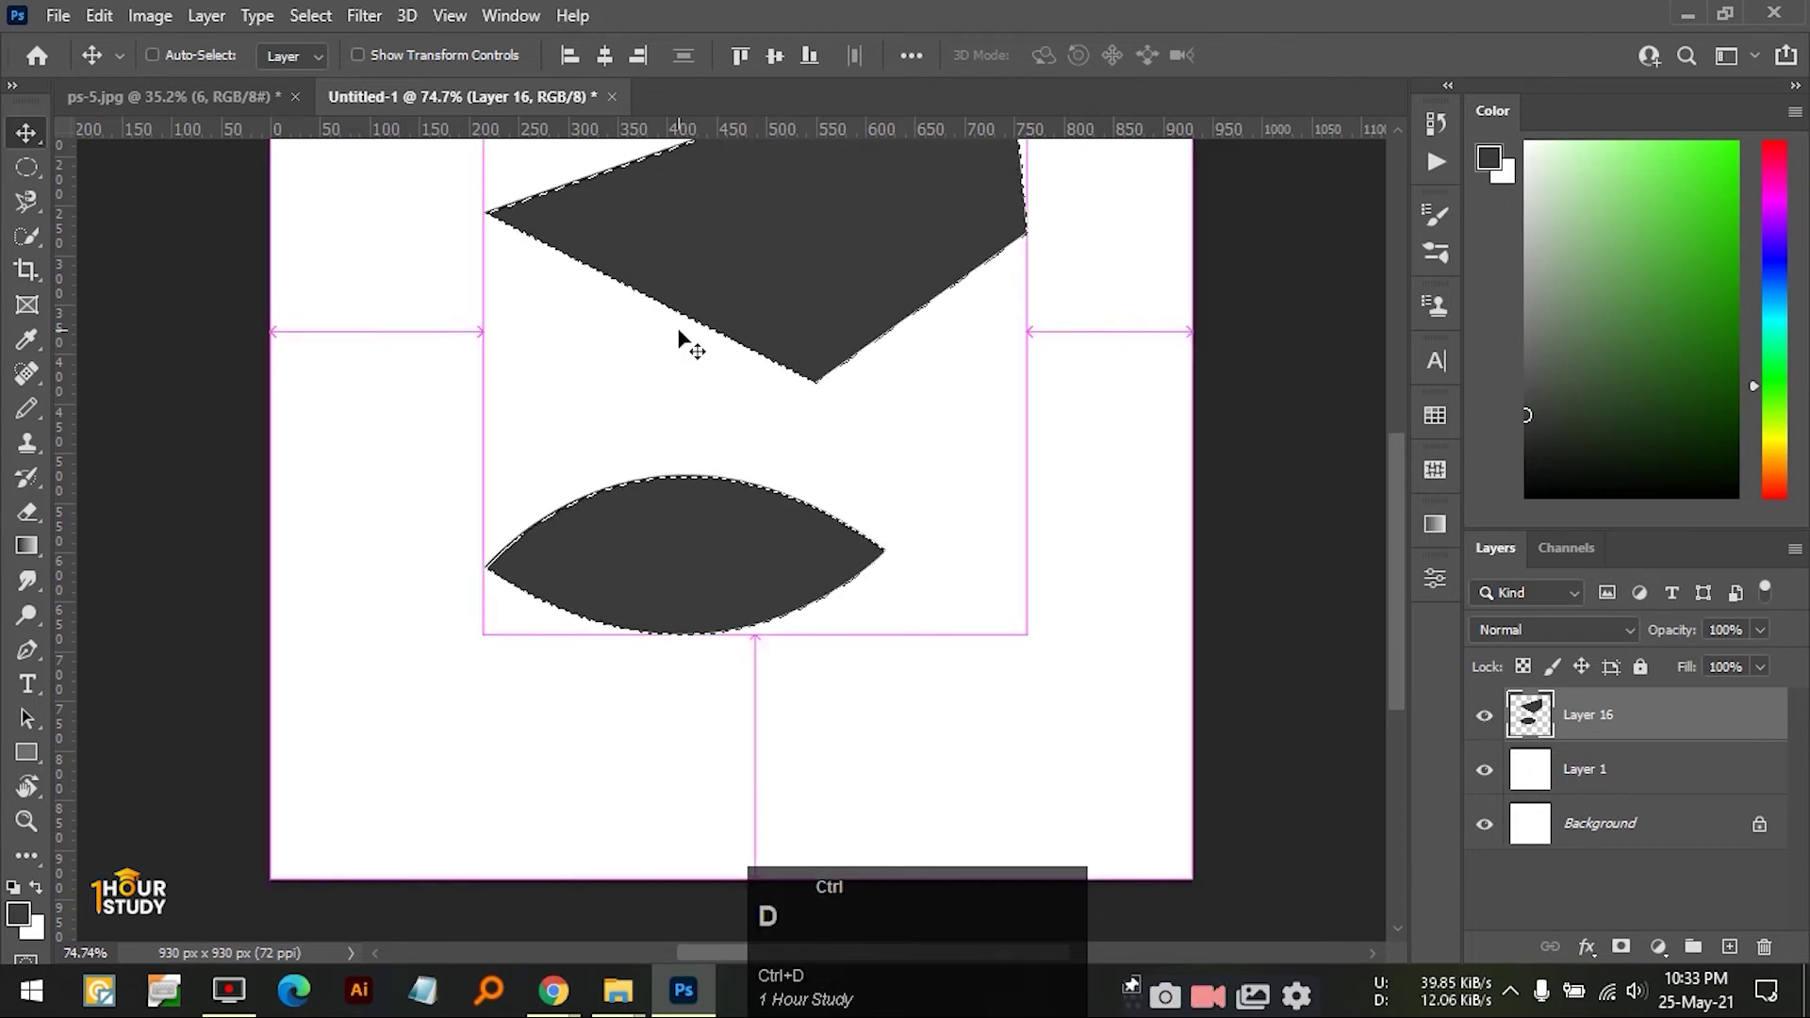
- Undo the dark gray fill, the showing of Layer 16 and the path selection to bring back the paths
key("ctrl")
key("ctrl+z")
key("ctrl+z")
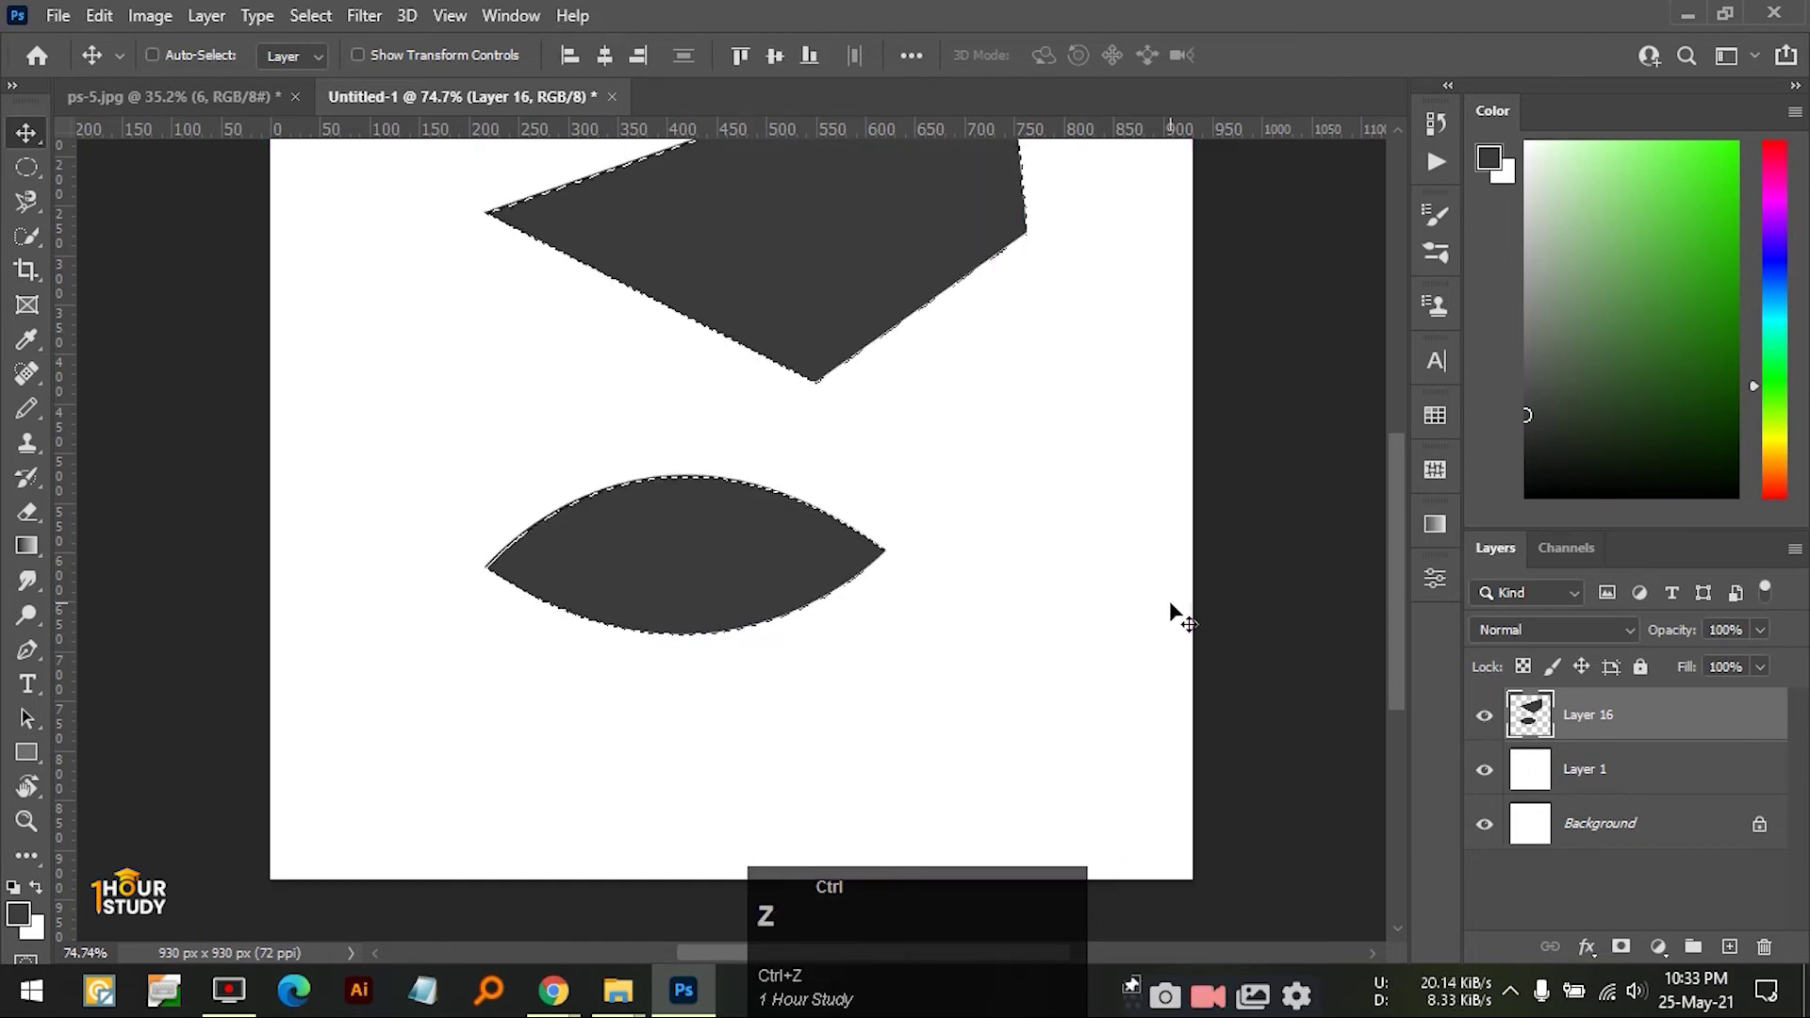
key("ctrl+z")
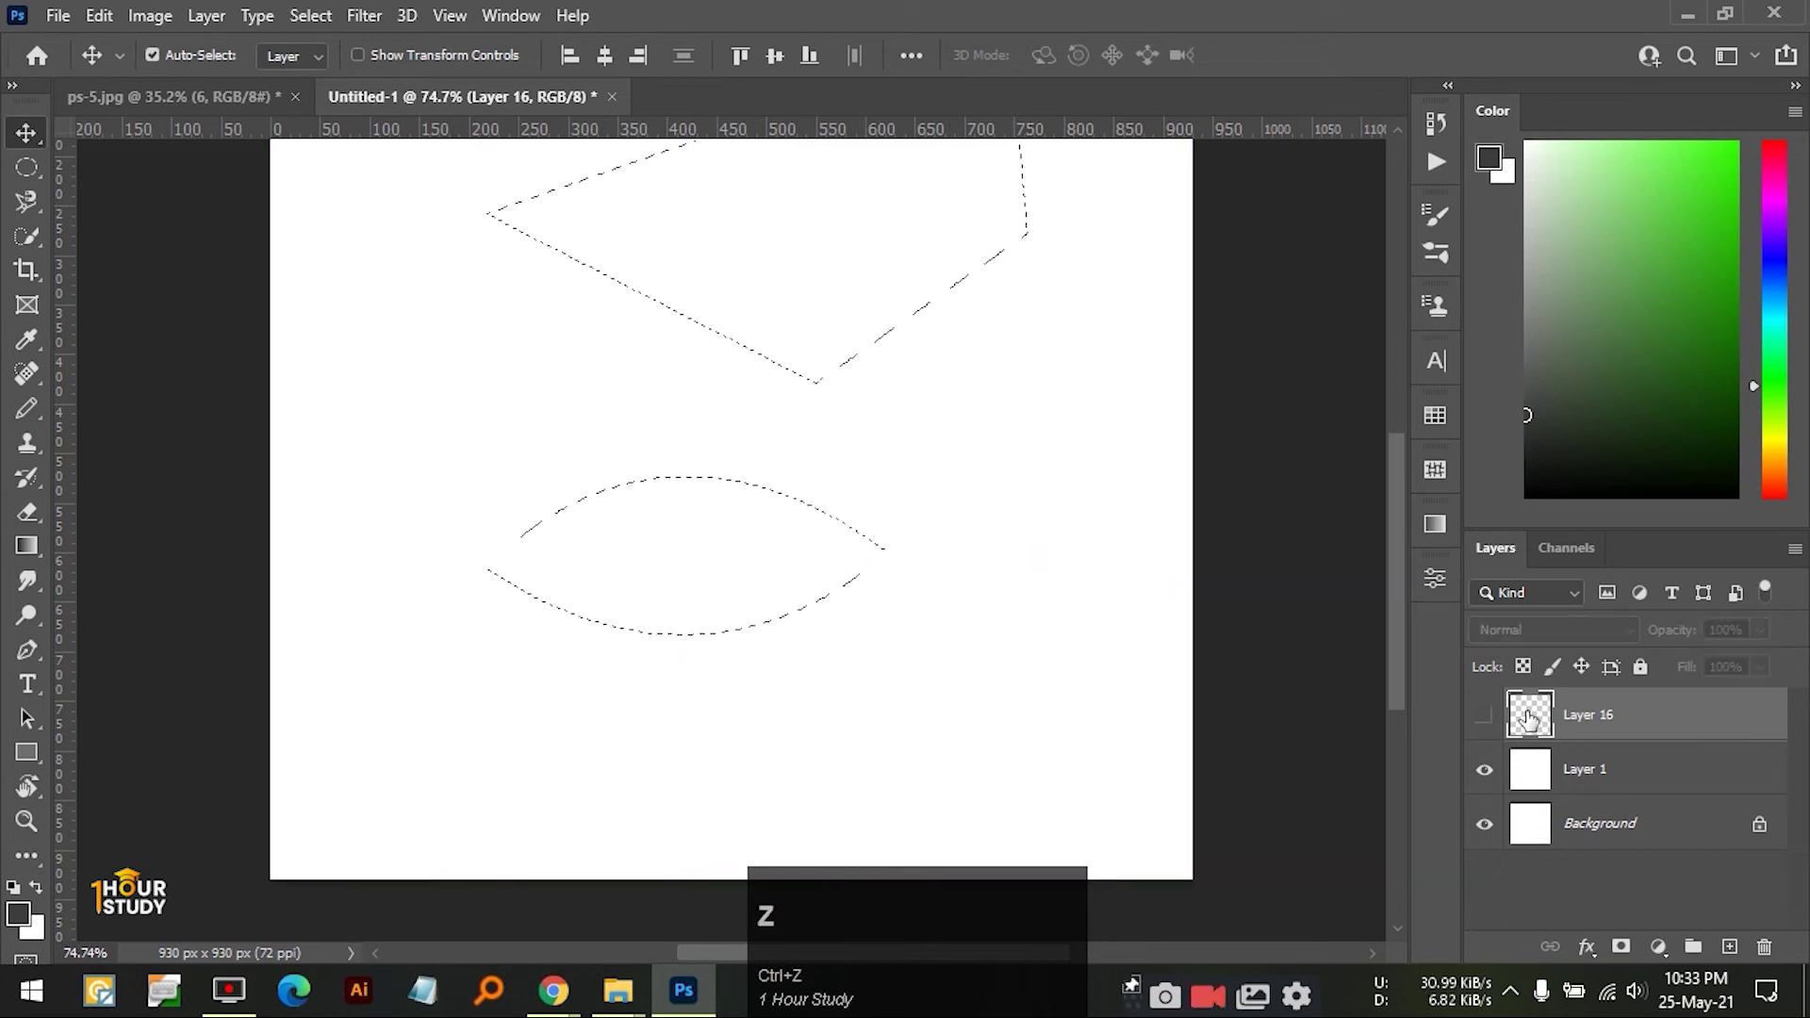
key("ctrl+z")
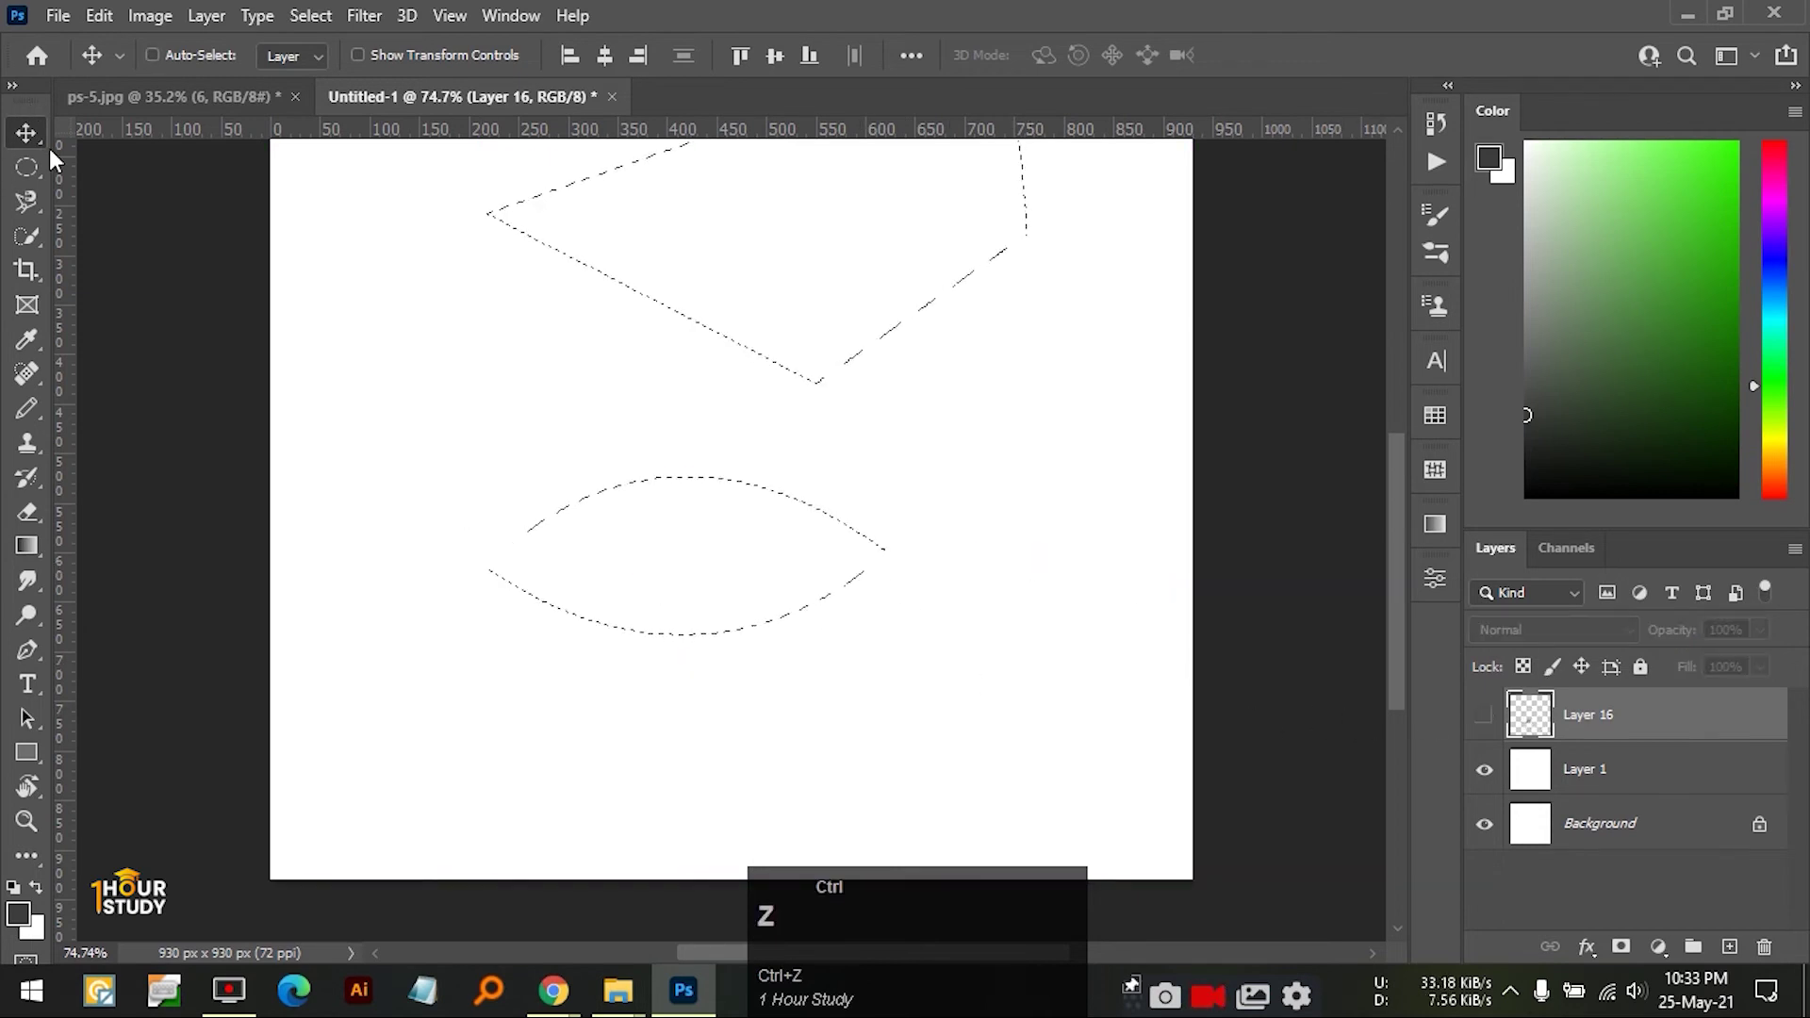
left_click(816, 484)
- Fill the whole of hidden Layer 16 with dark gray, show the layer, and undo showing it
left_click_drag(816, 483, 804, 550)
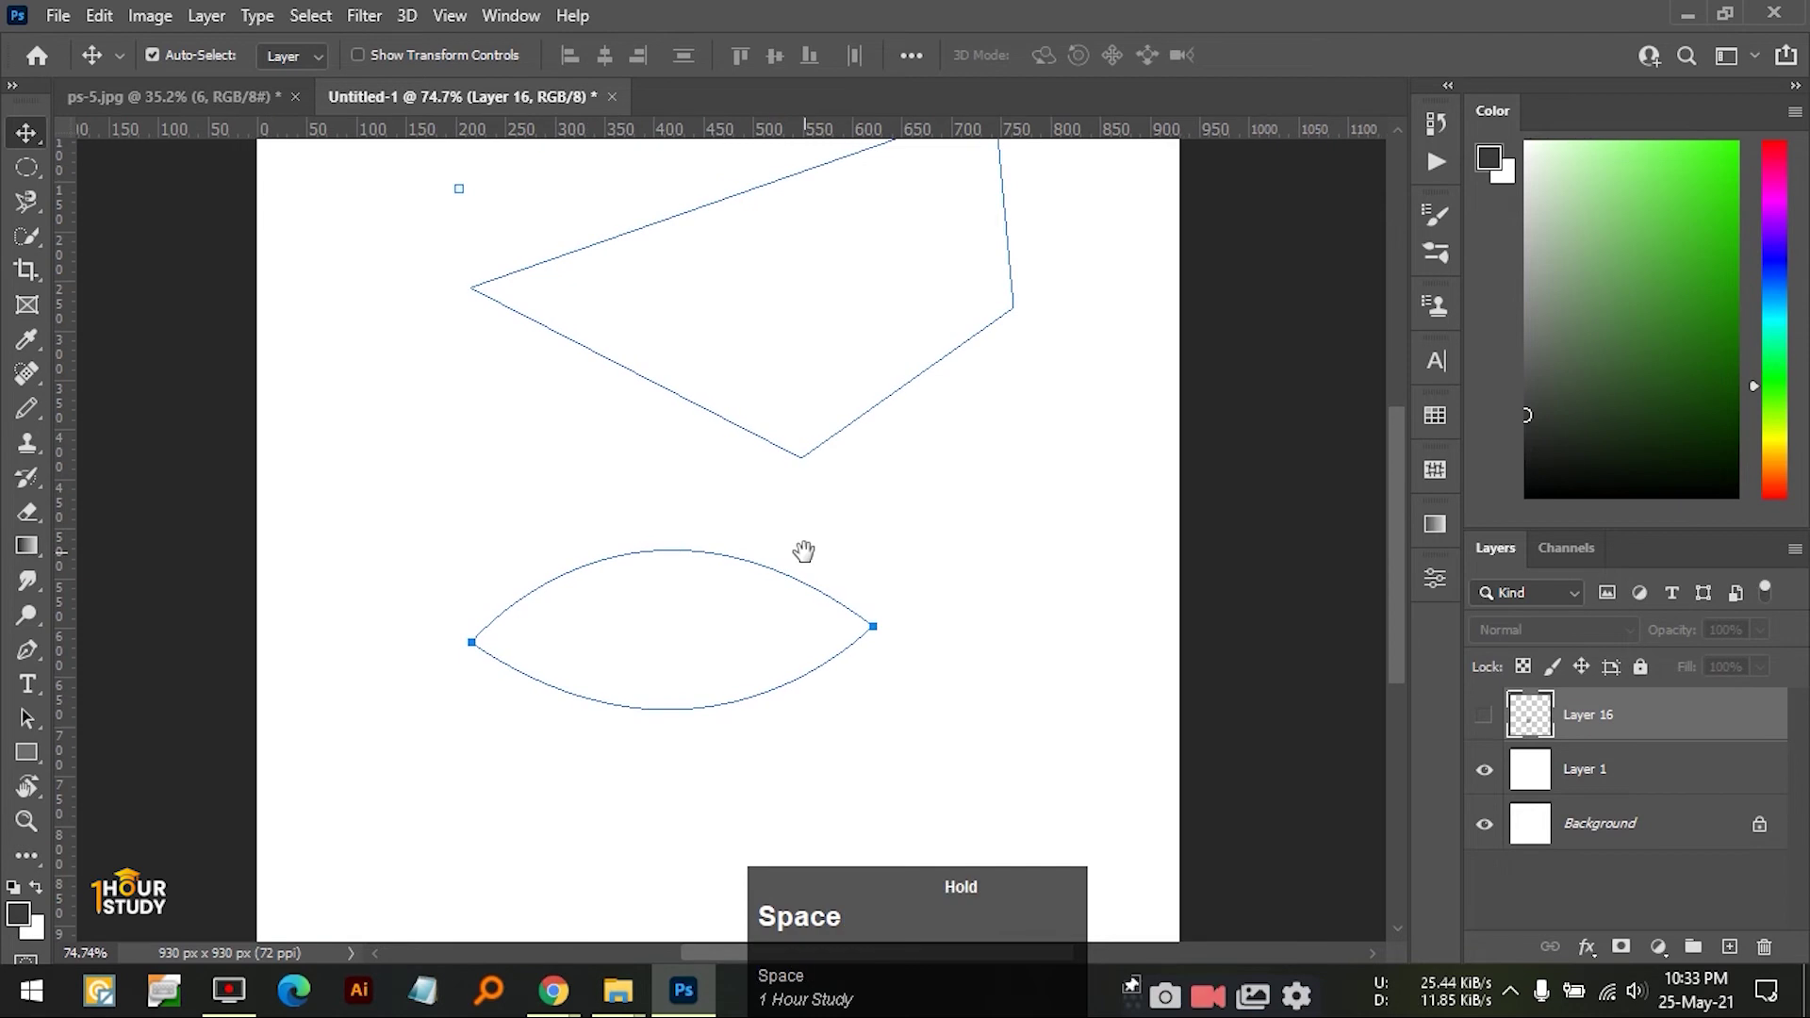
left_click_drag(876, 613, 813, 639)
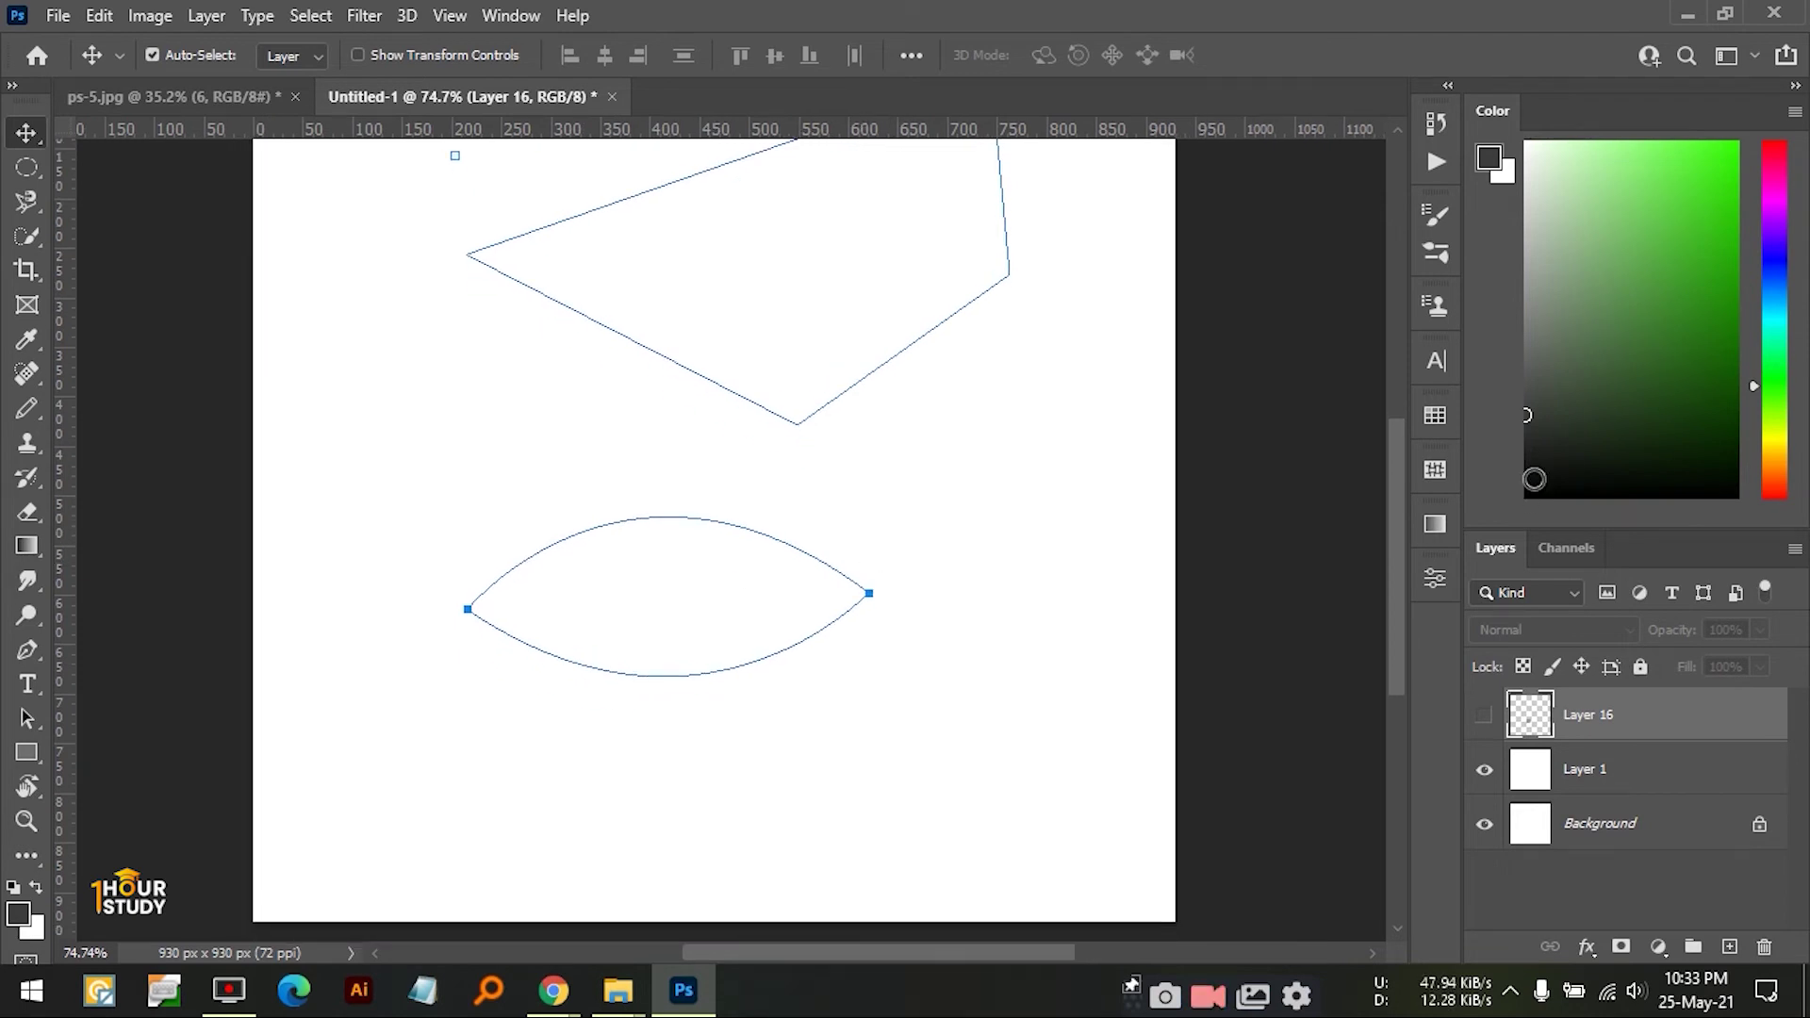
key("alt")
key("alt+Delete")
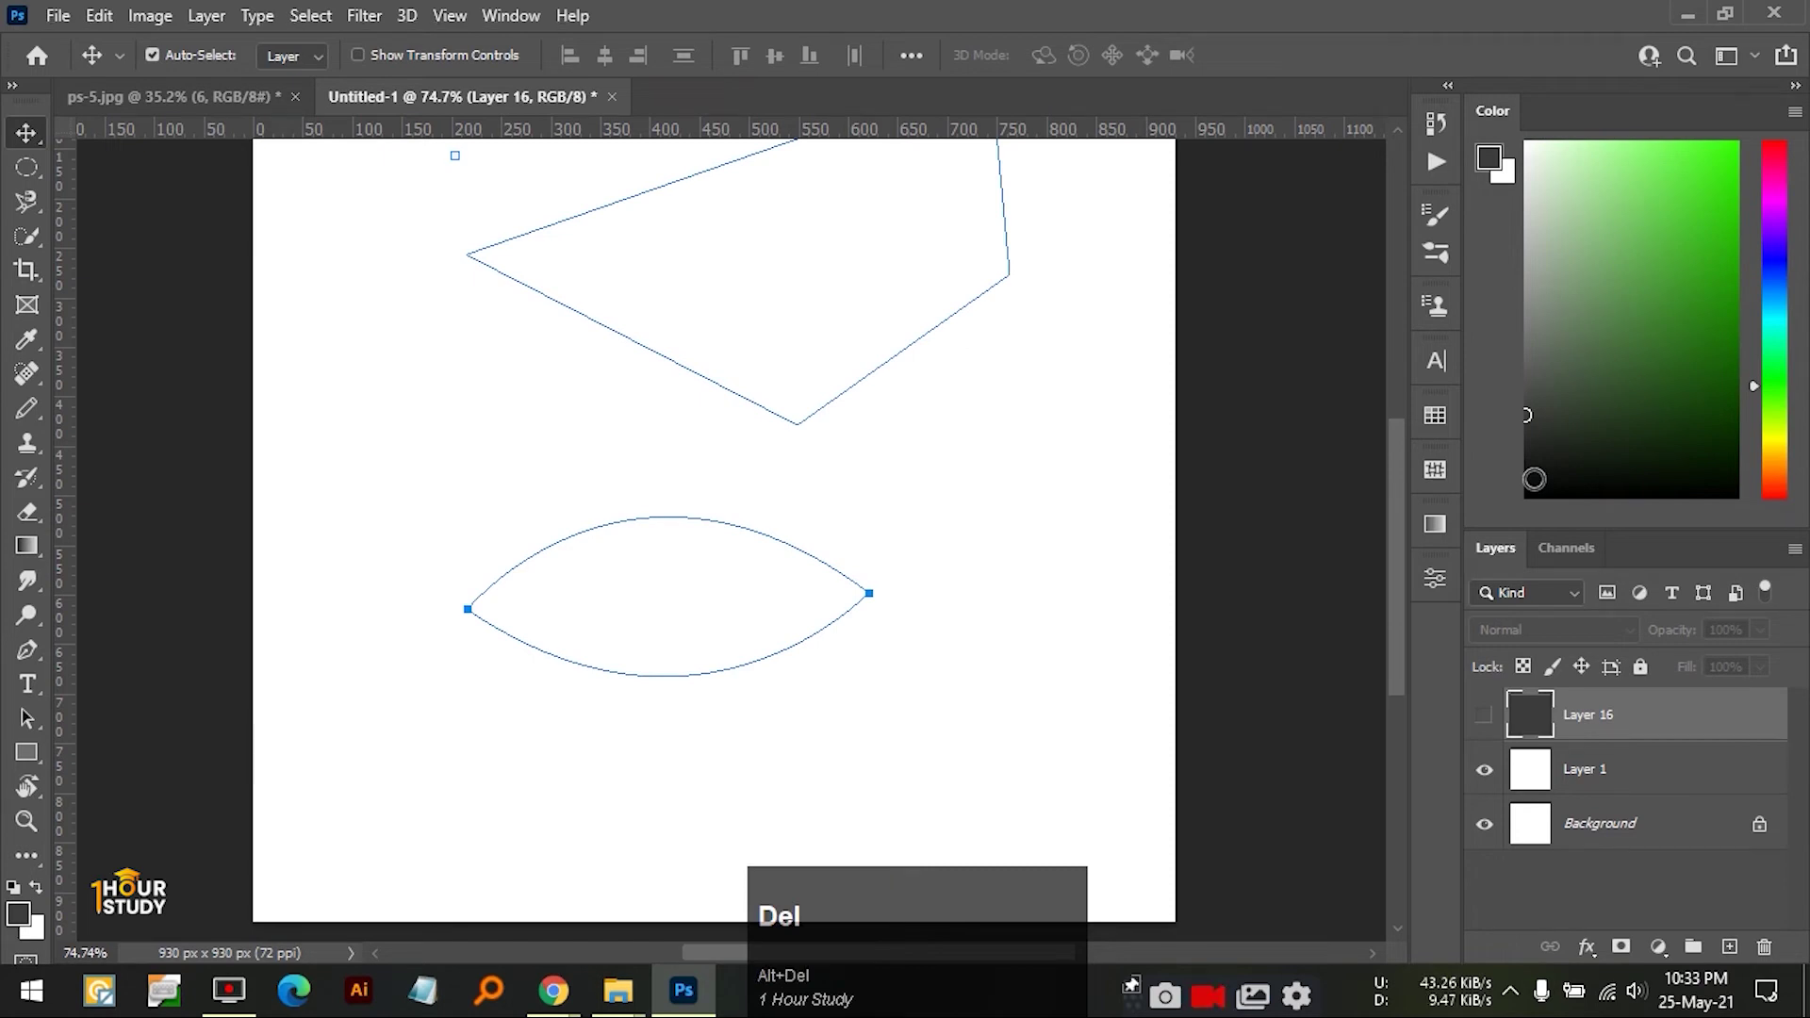
left_click(1482, 721)
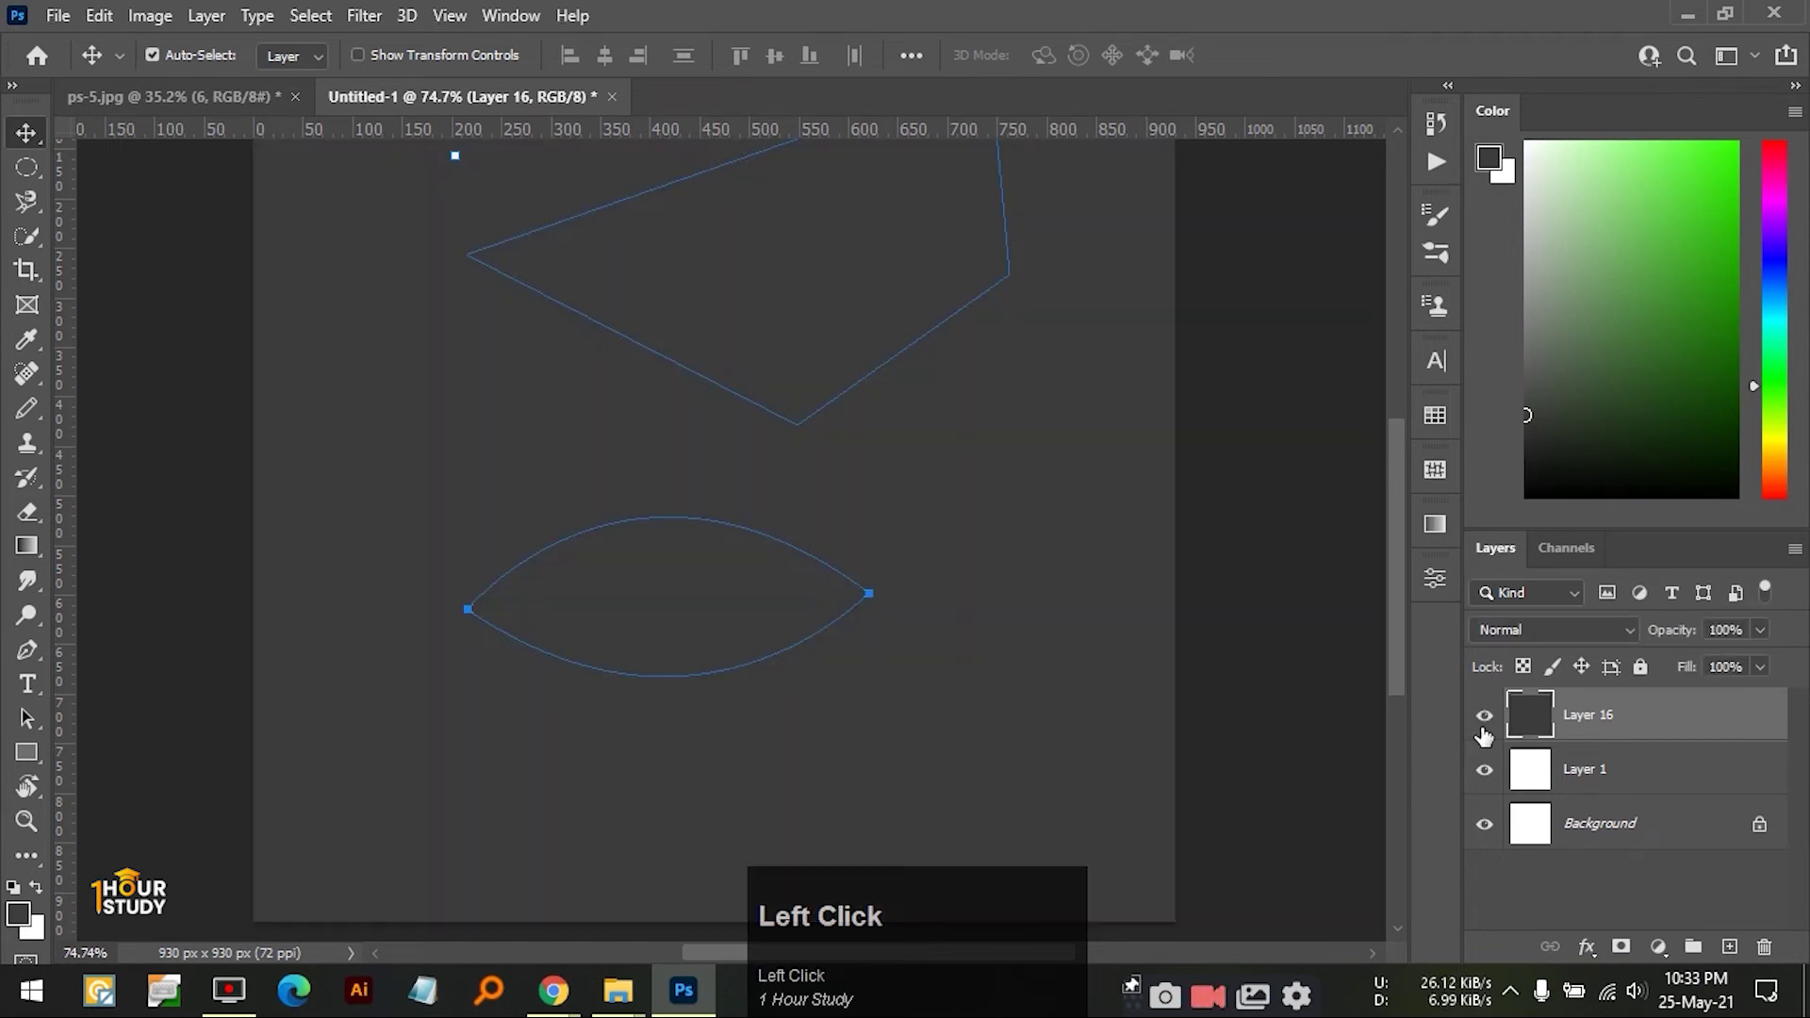
key("ctrl+z")
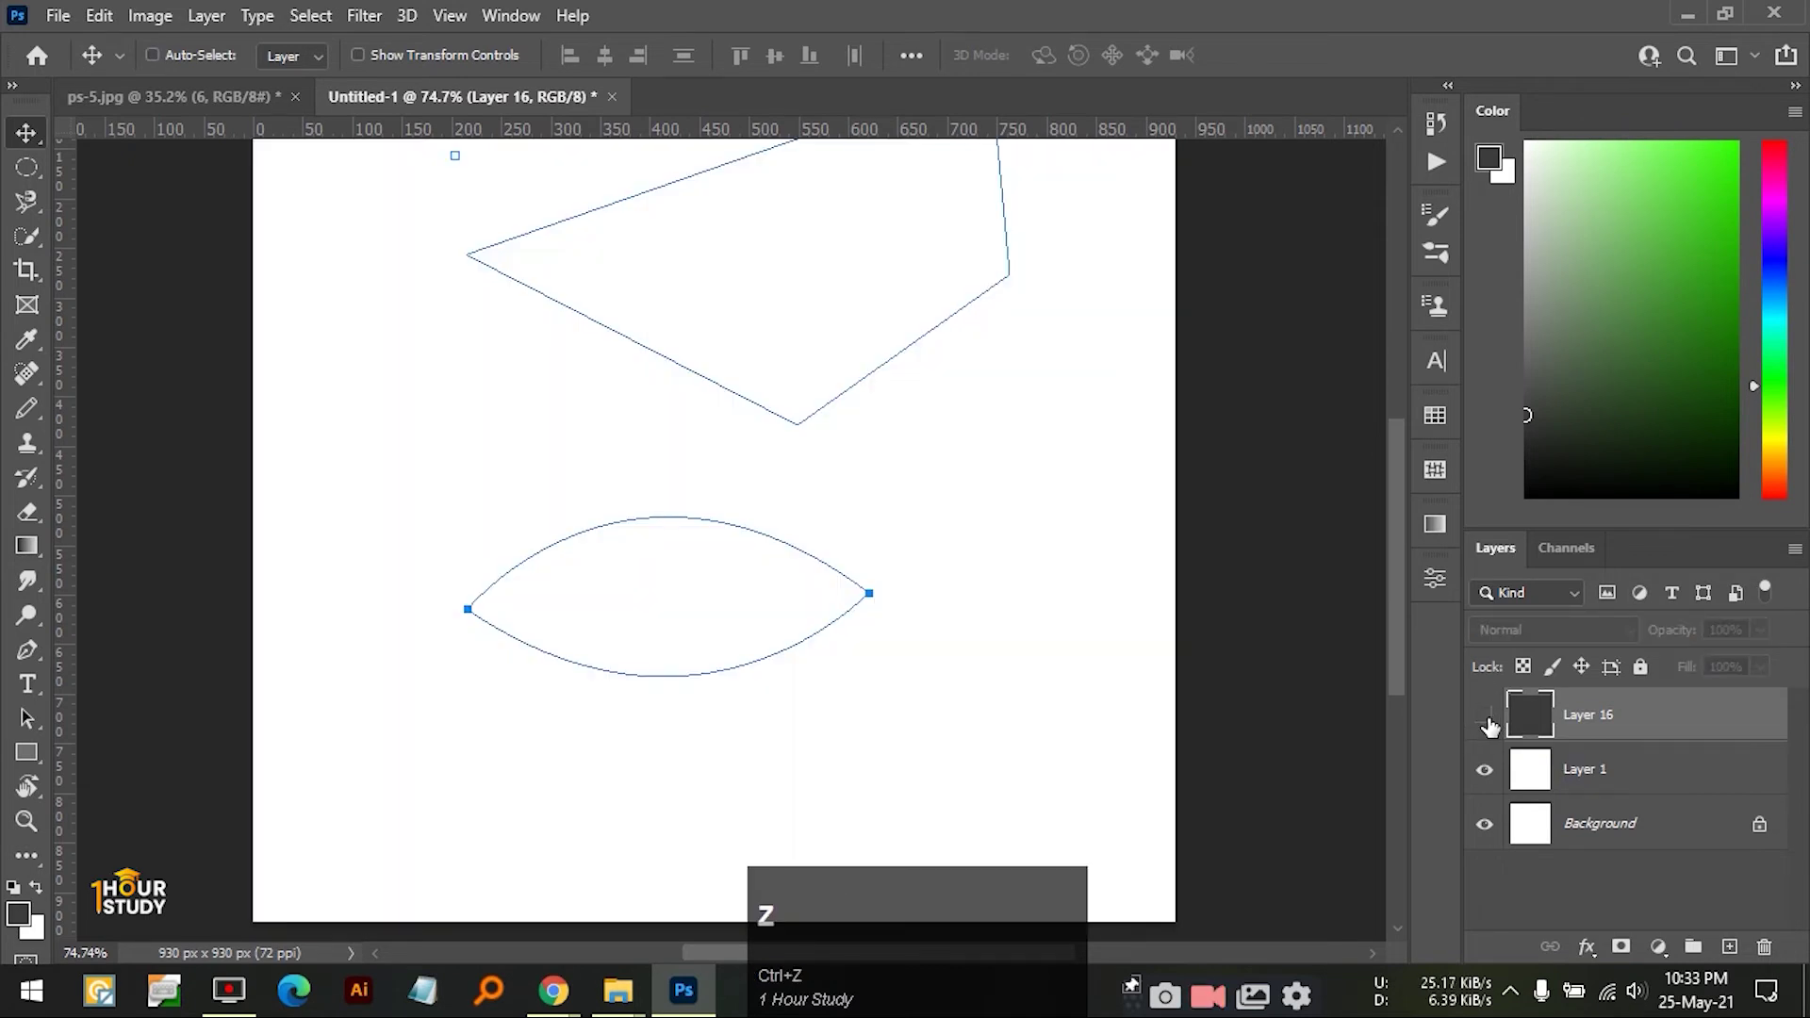
- Undo the dark gray fill on Layer 16, leaving the layer hidden
key("ctrl+z")
left_click(1485, 721)
key("ctrl+z")
key("ctrl+z")
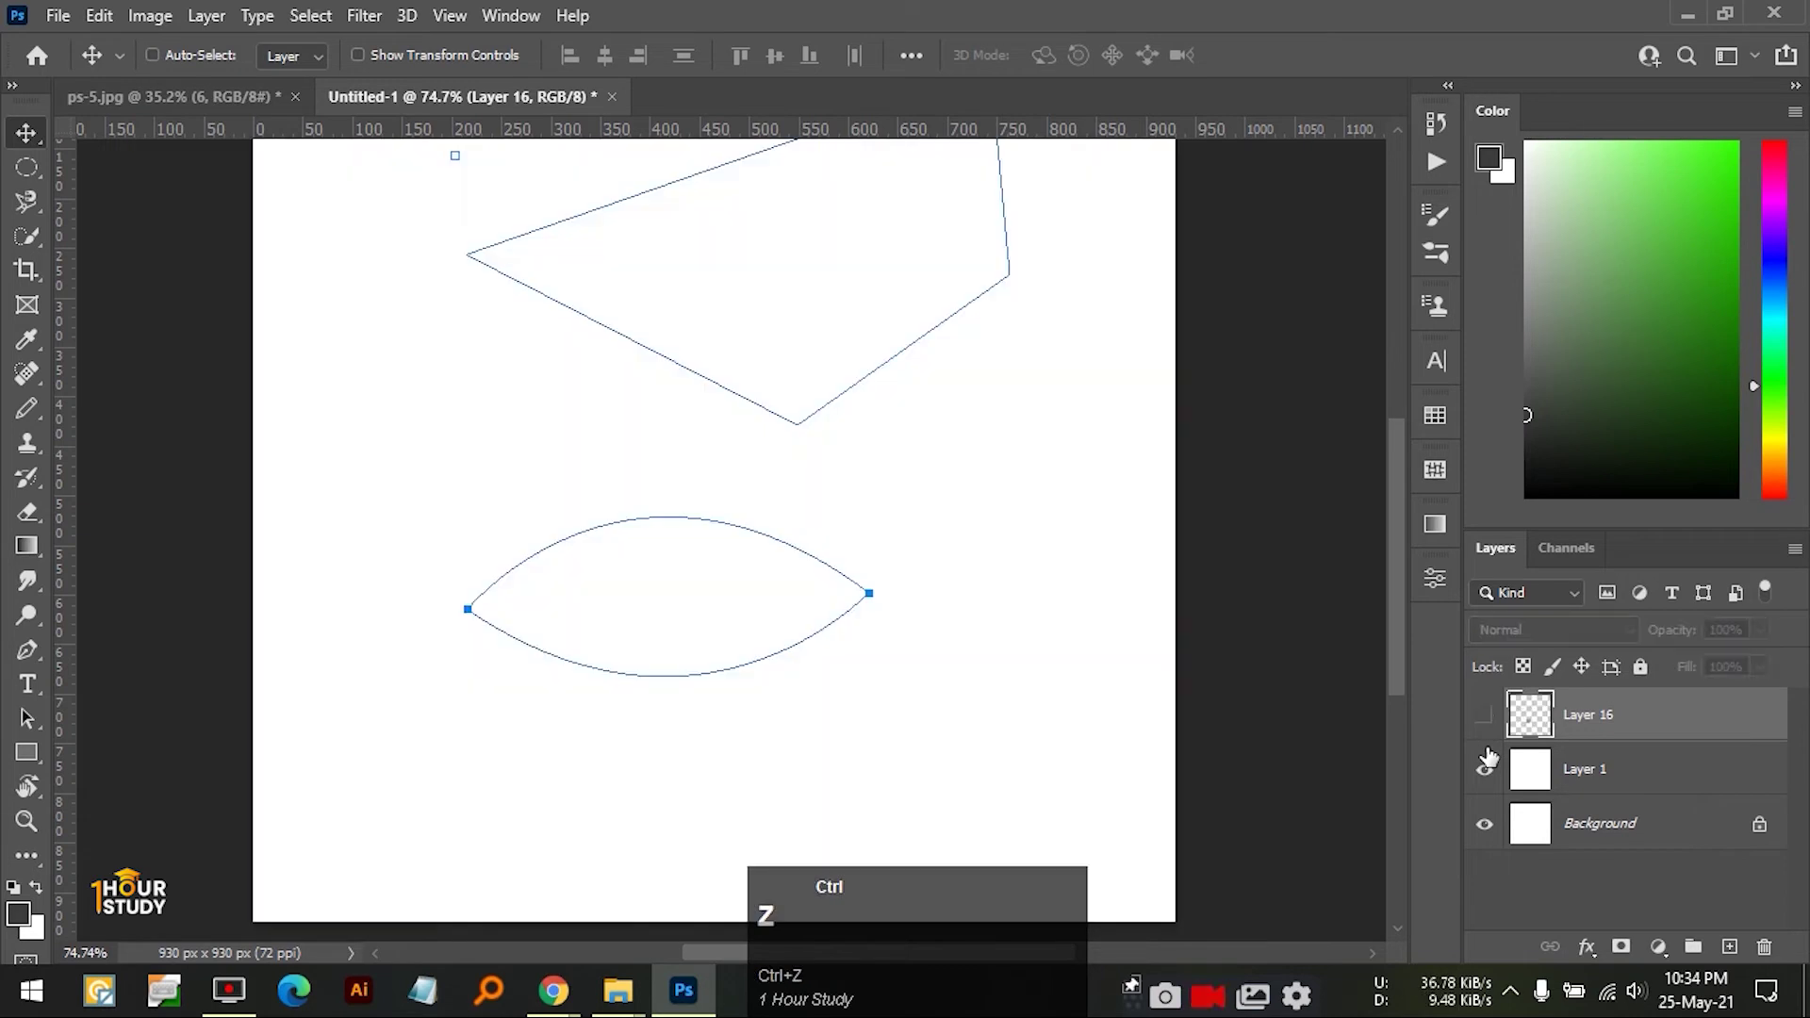
- Show the Paths list alongside the document's layers and bring it to the front
scroll(969, 575, "up", 2)
scroll(969, 577, "down", 1)
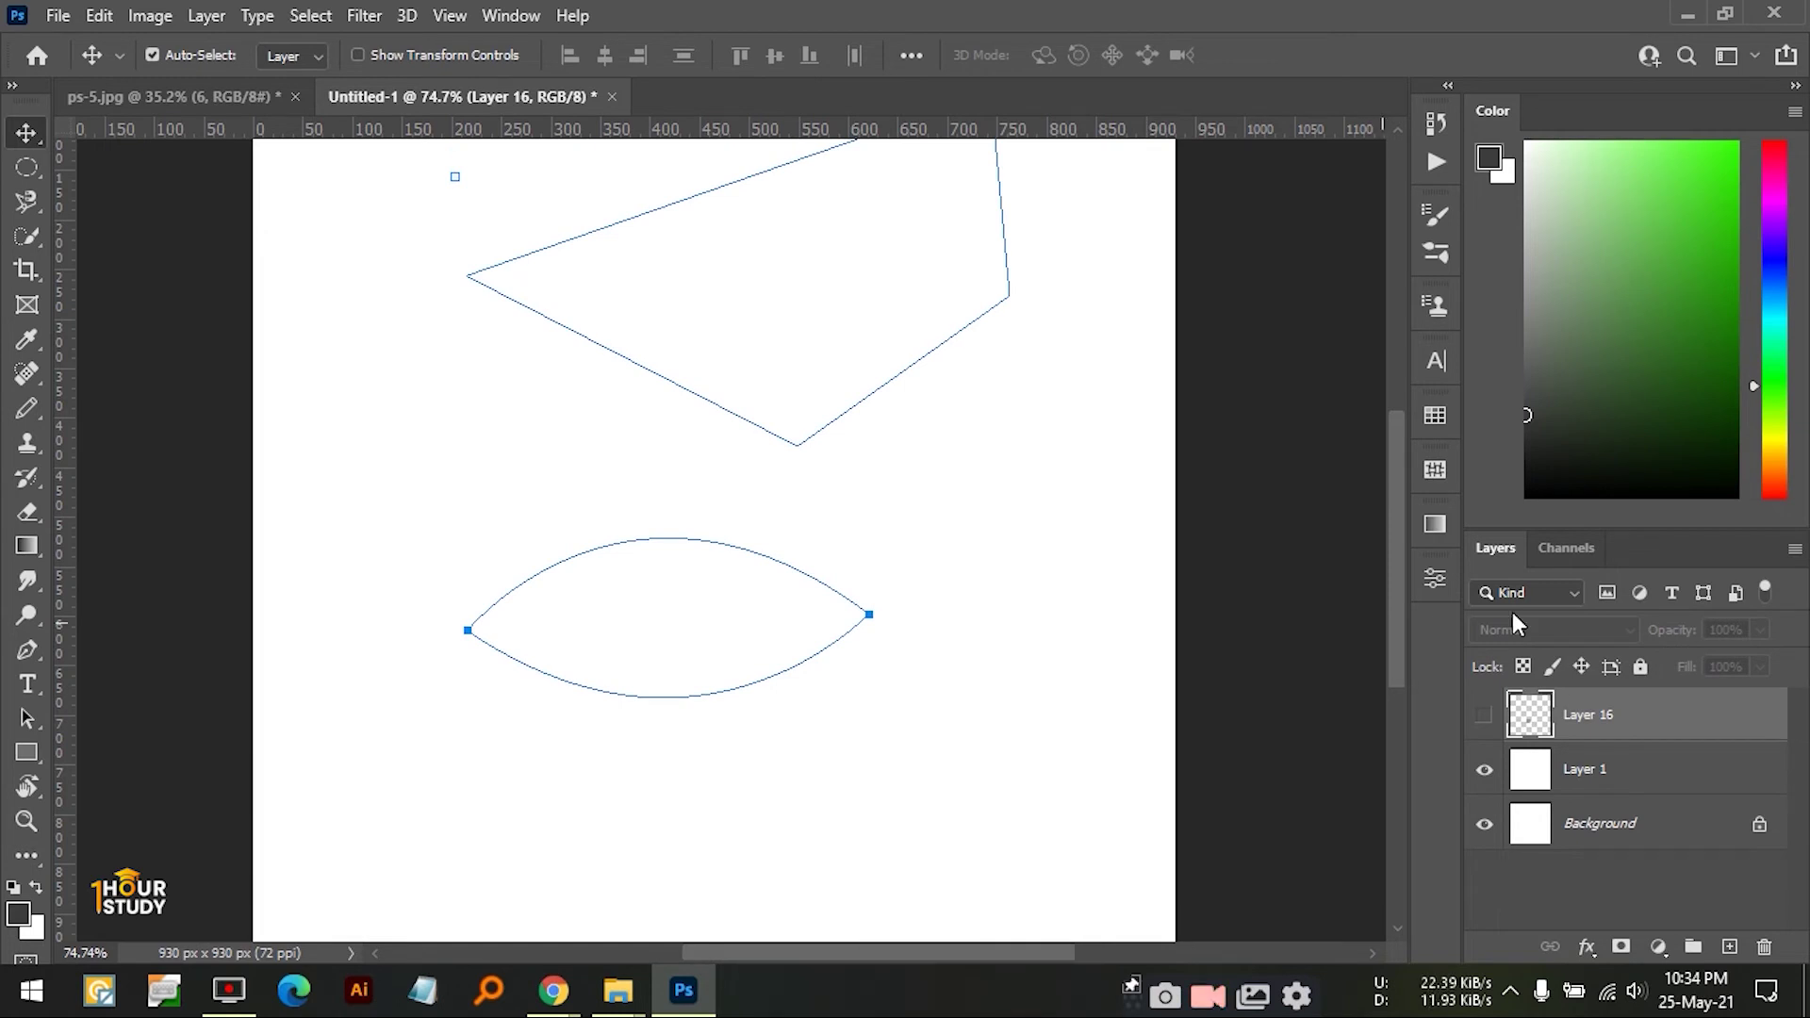
left_click(505, 16)
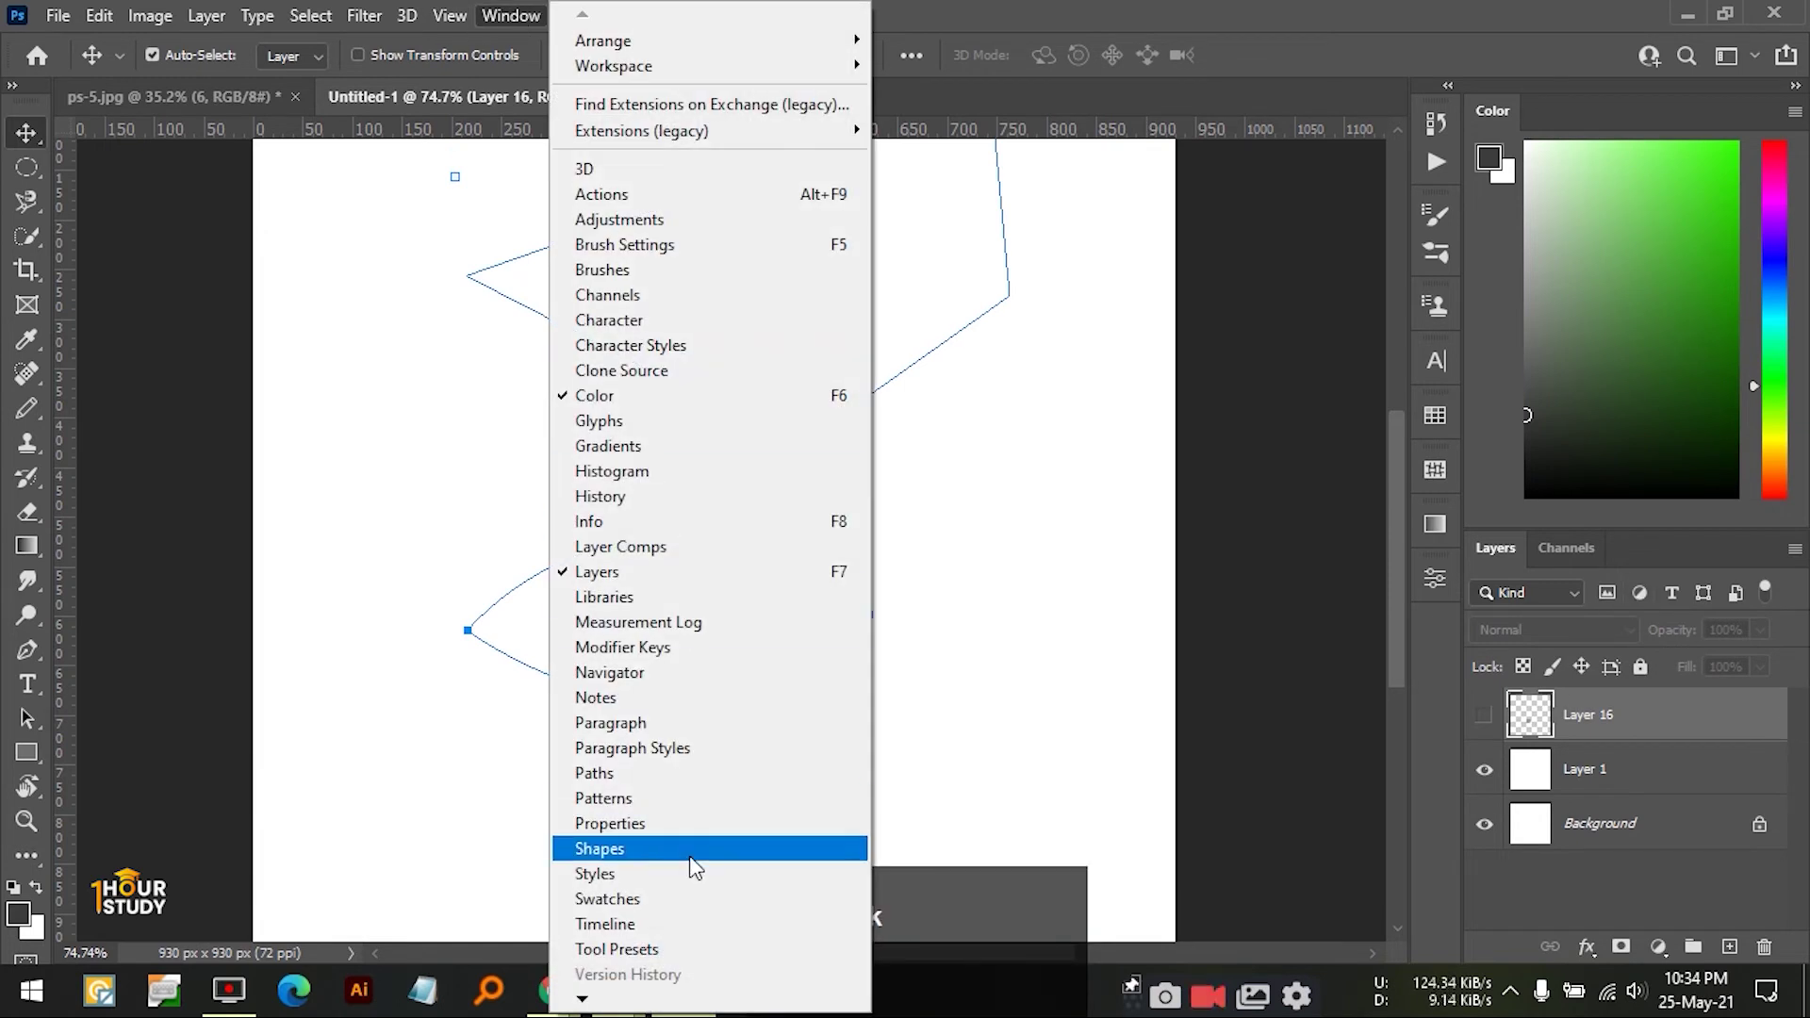
left_click(594, 773)
left_click(1495, 548)
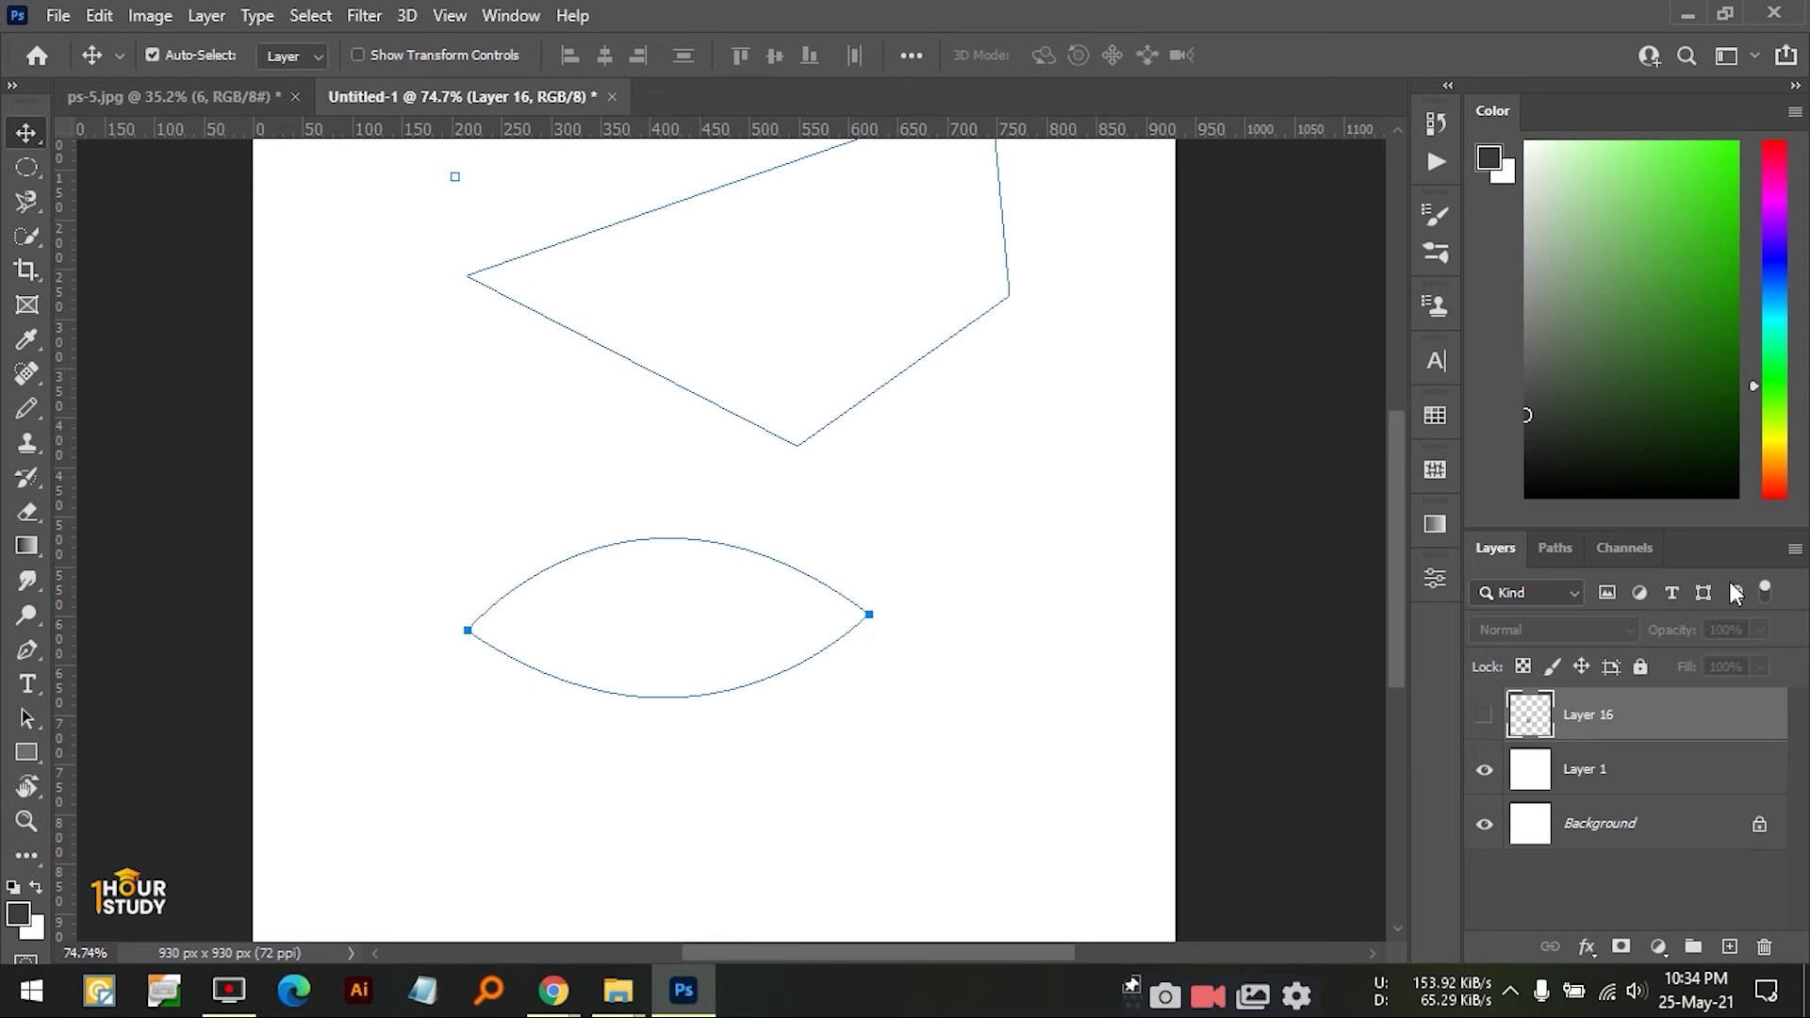
left_click(1555, 548)
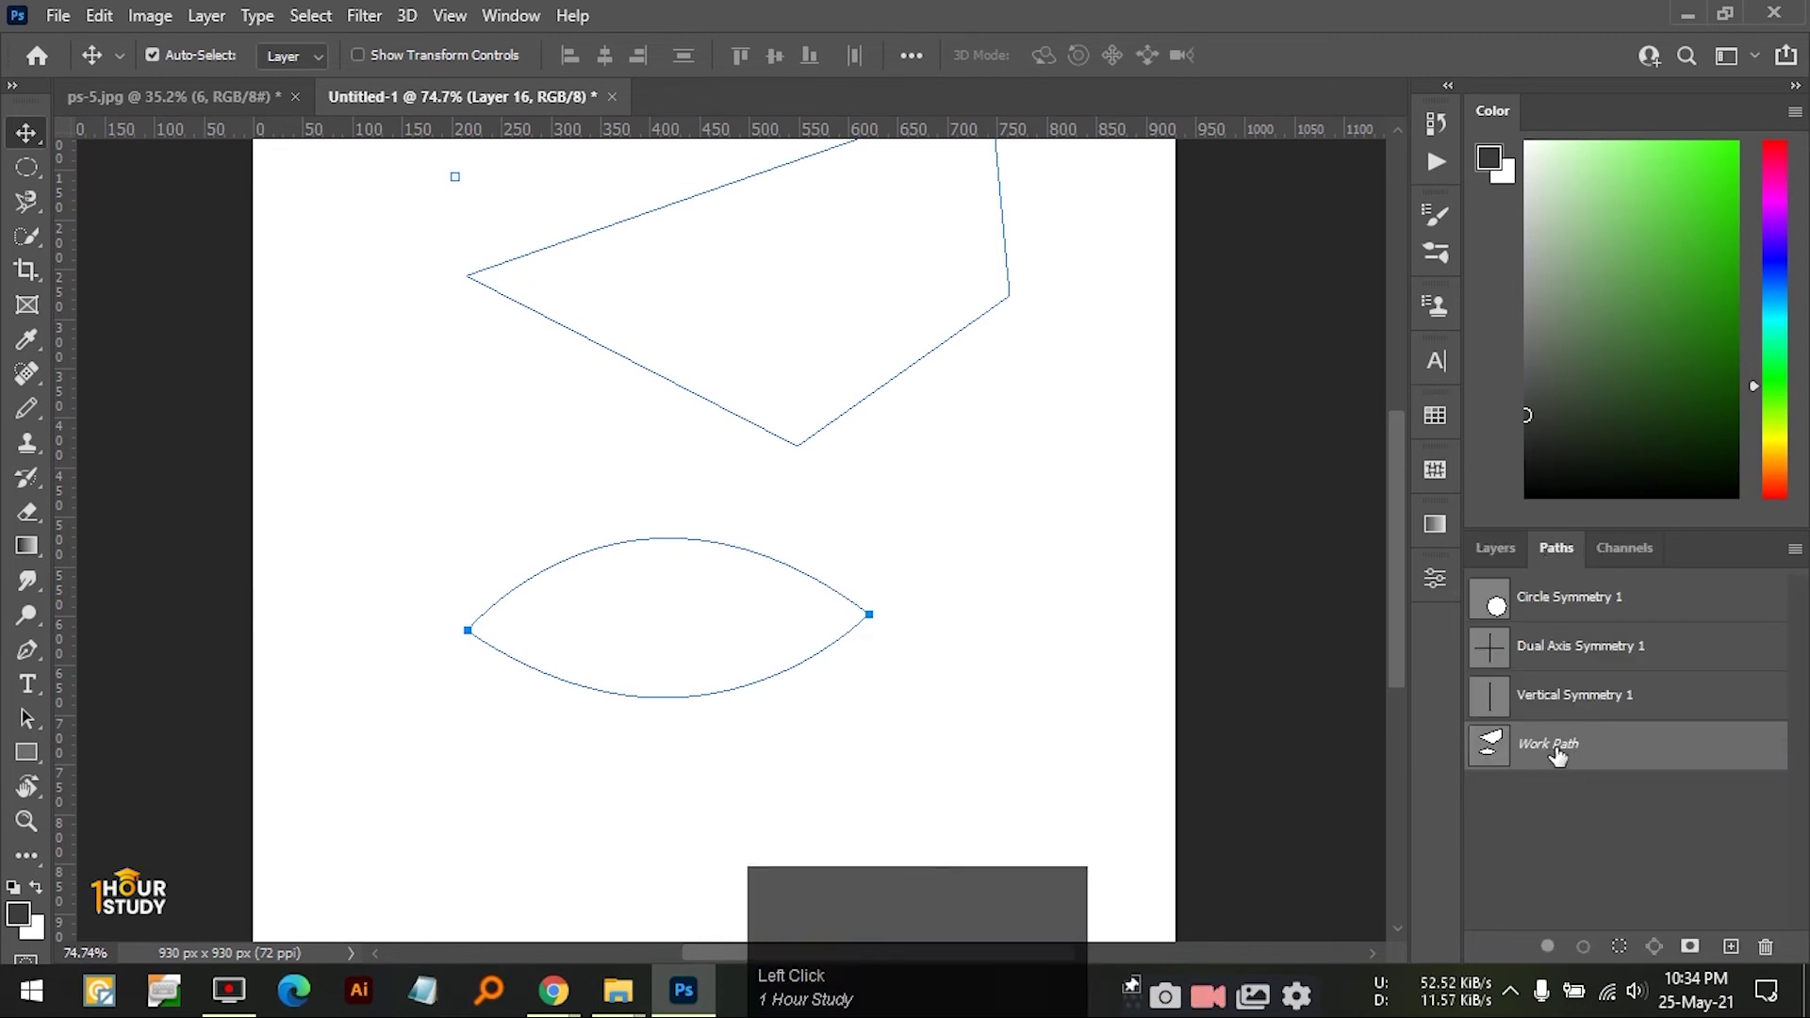
- Delete the Work Path that holds the polygon and eye-shaped outlines
left_click(1658, 591)
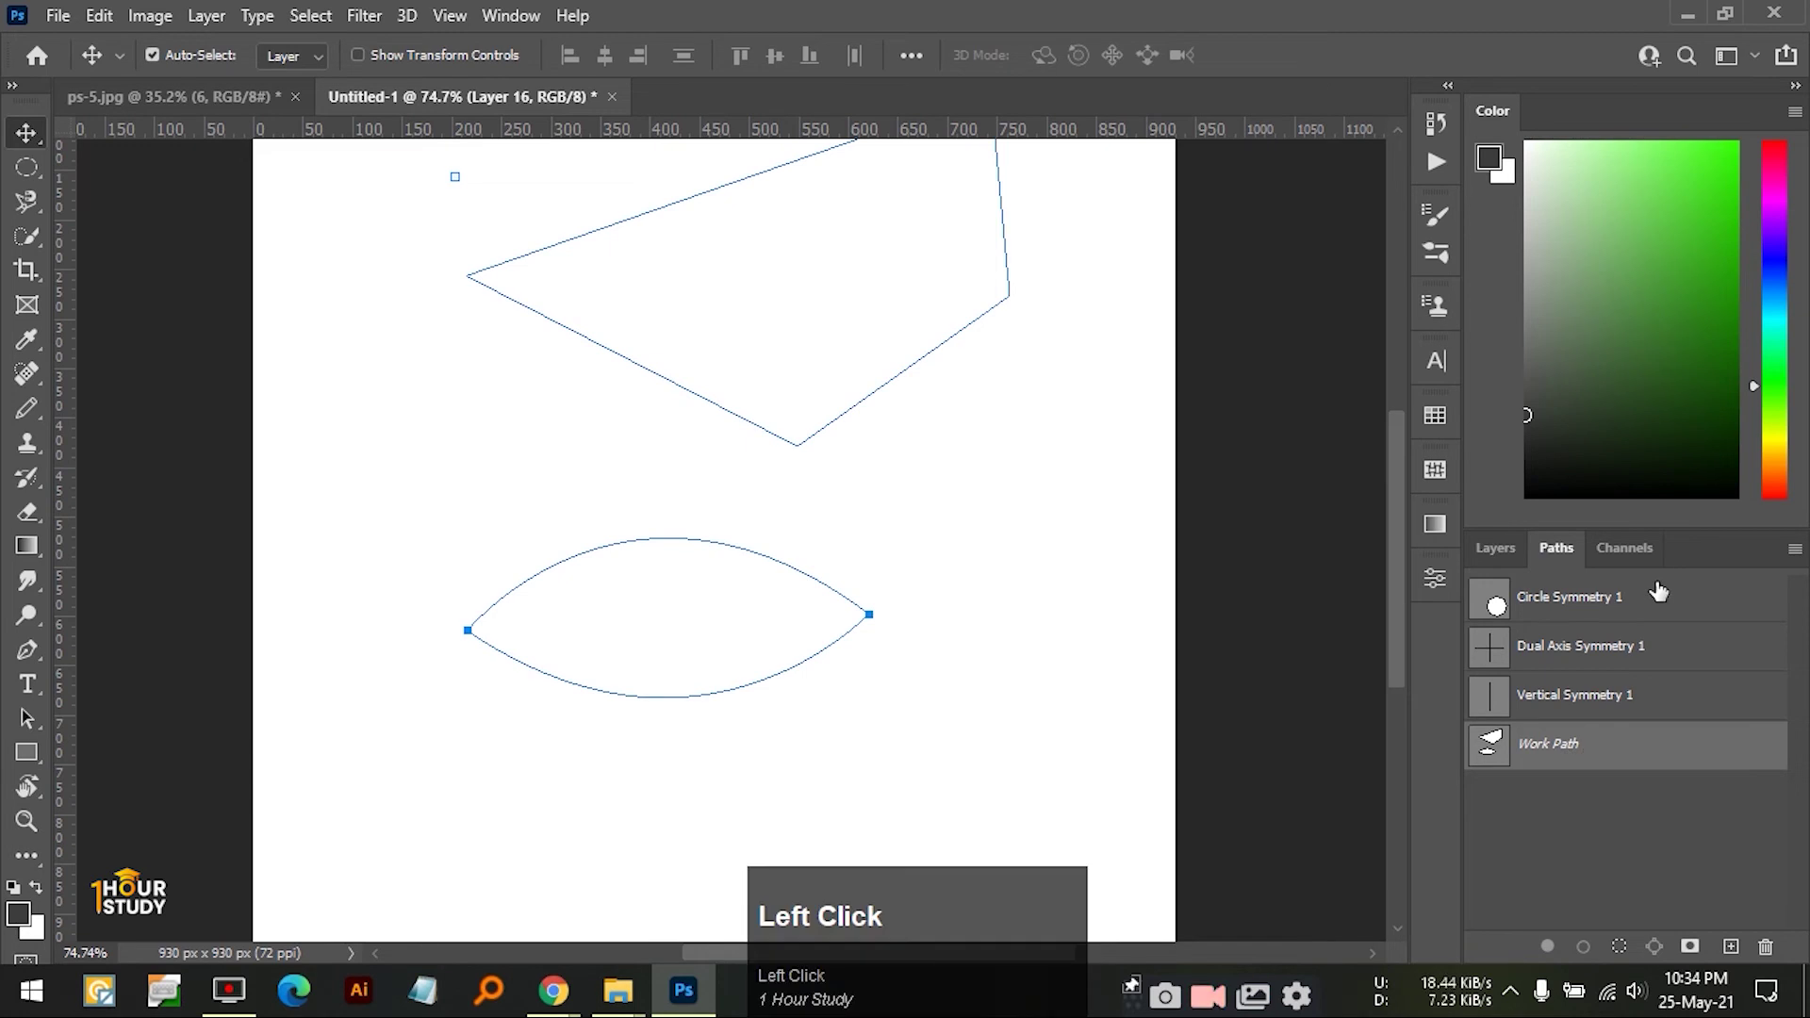
left_click(1581, 745)
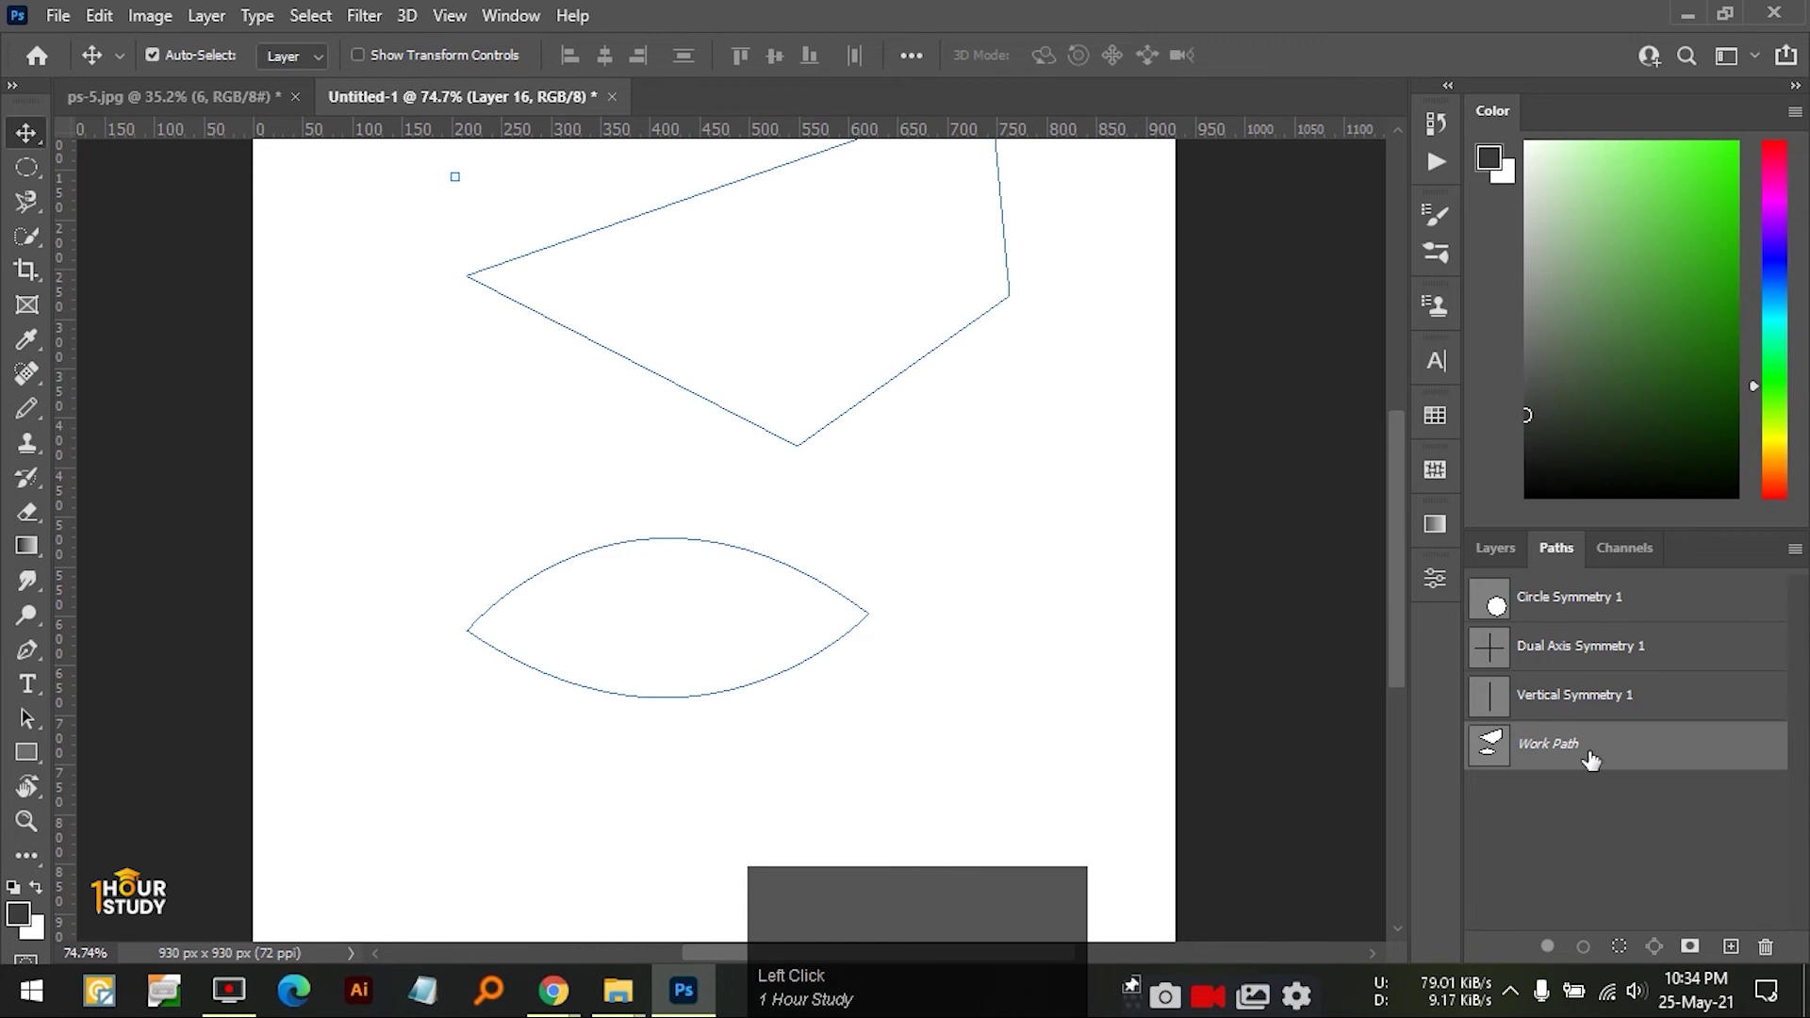
left_click(1768, 944)
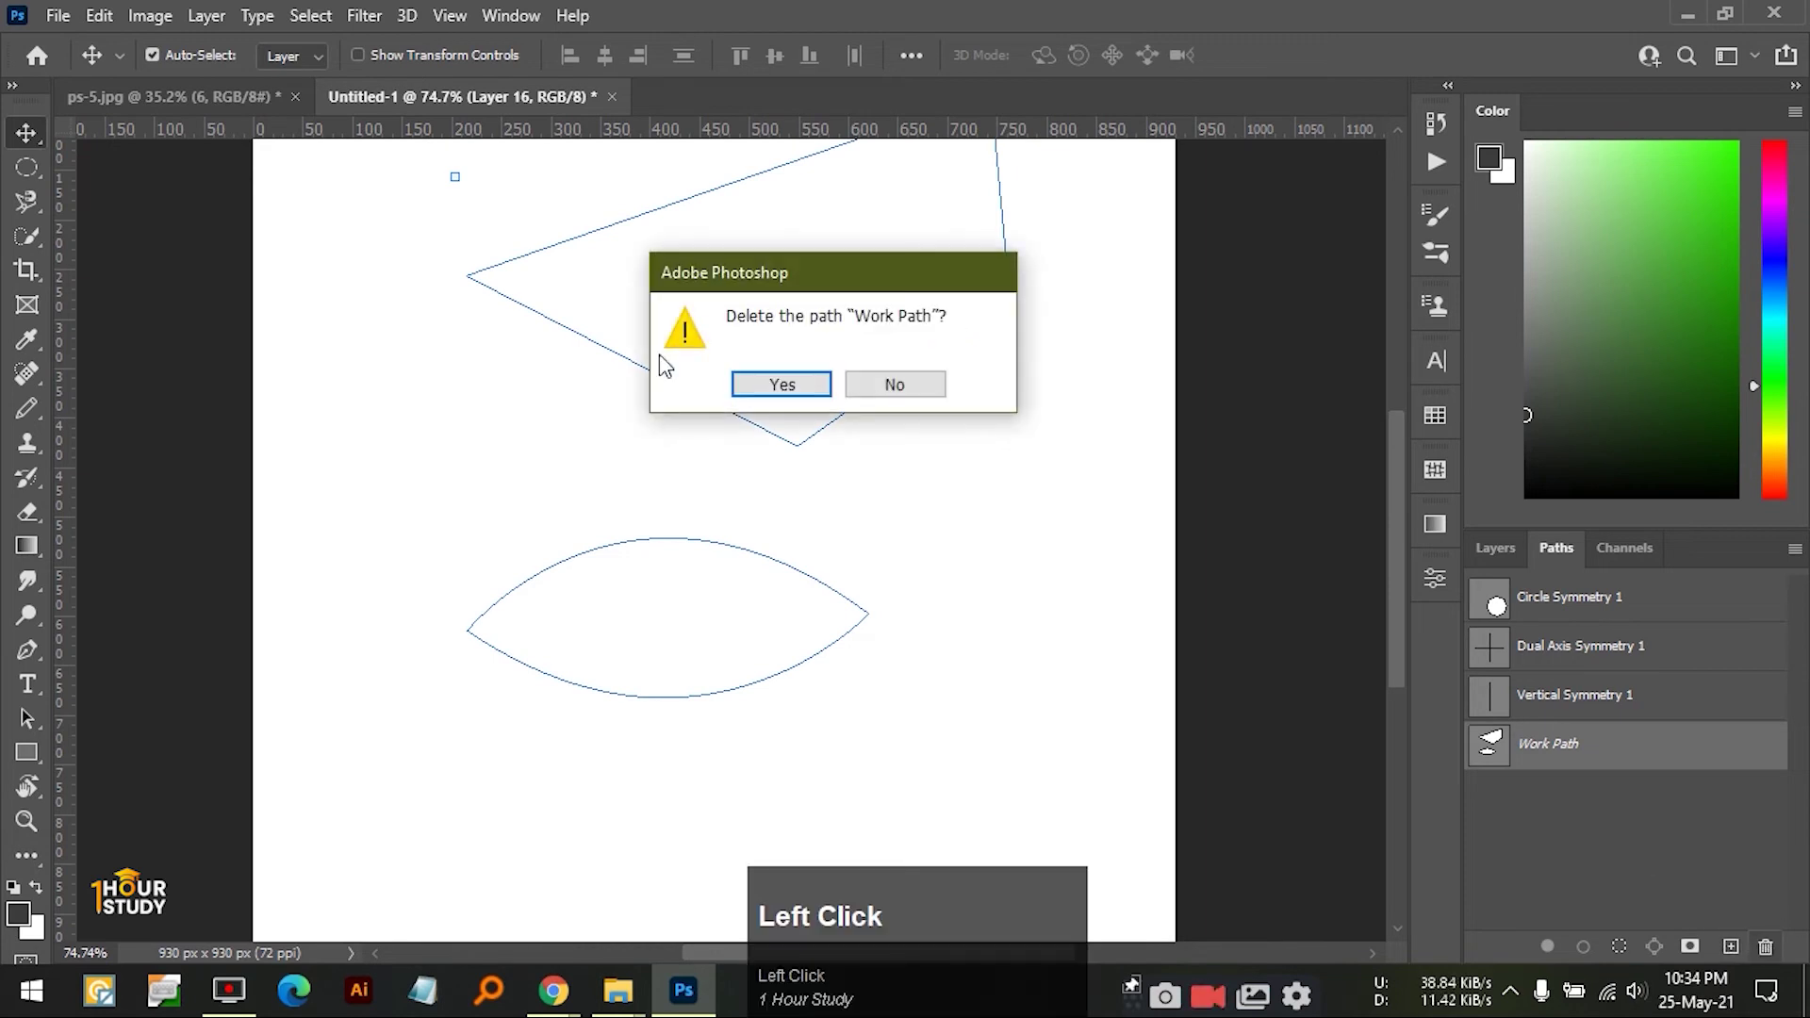
left_click(781, 383)
- Delete the Vertical Symmetry 1, Dual Axis Symmetry 1 and Circle Symmetry 1 paths together
left_click(1679, 705)
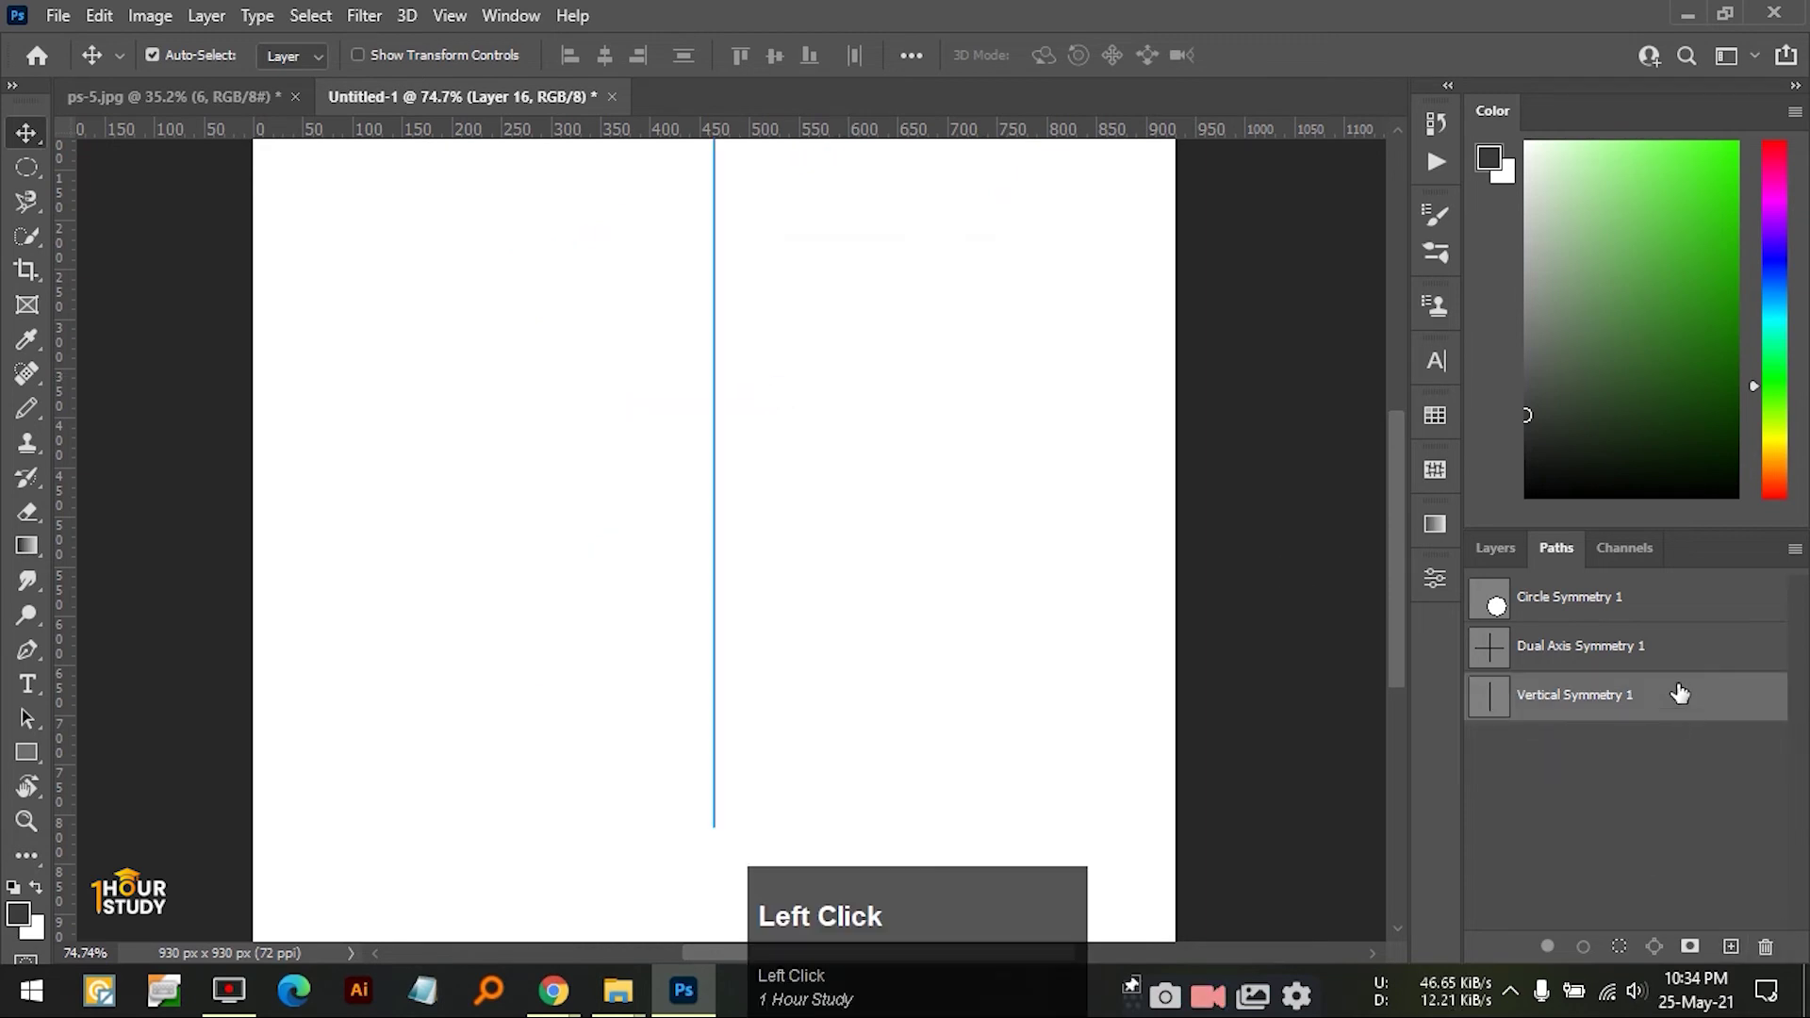
left_click(1696, 657, "shift")
left_click(1768, 948)
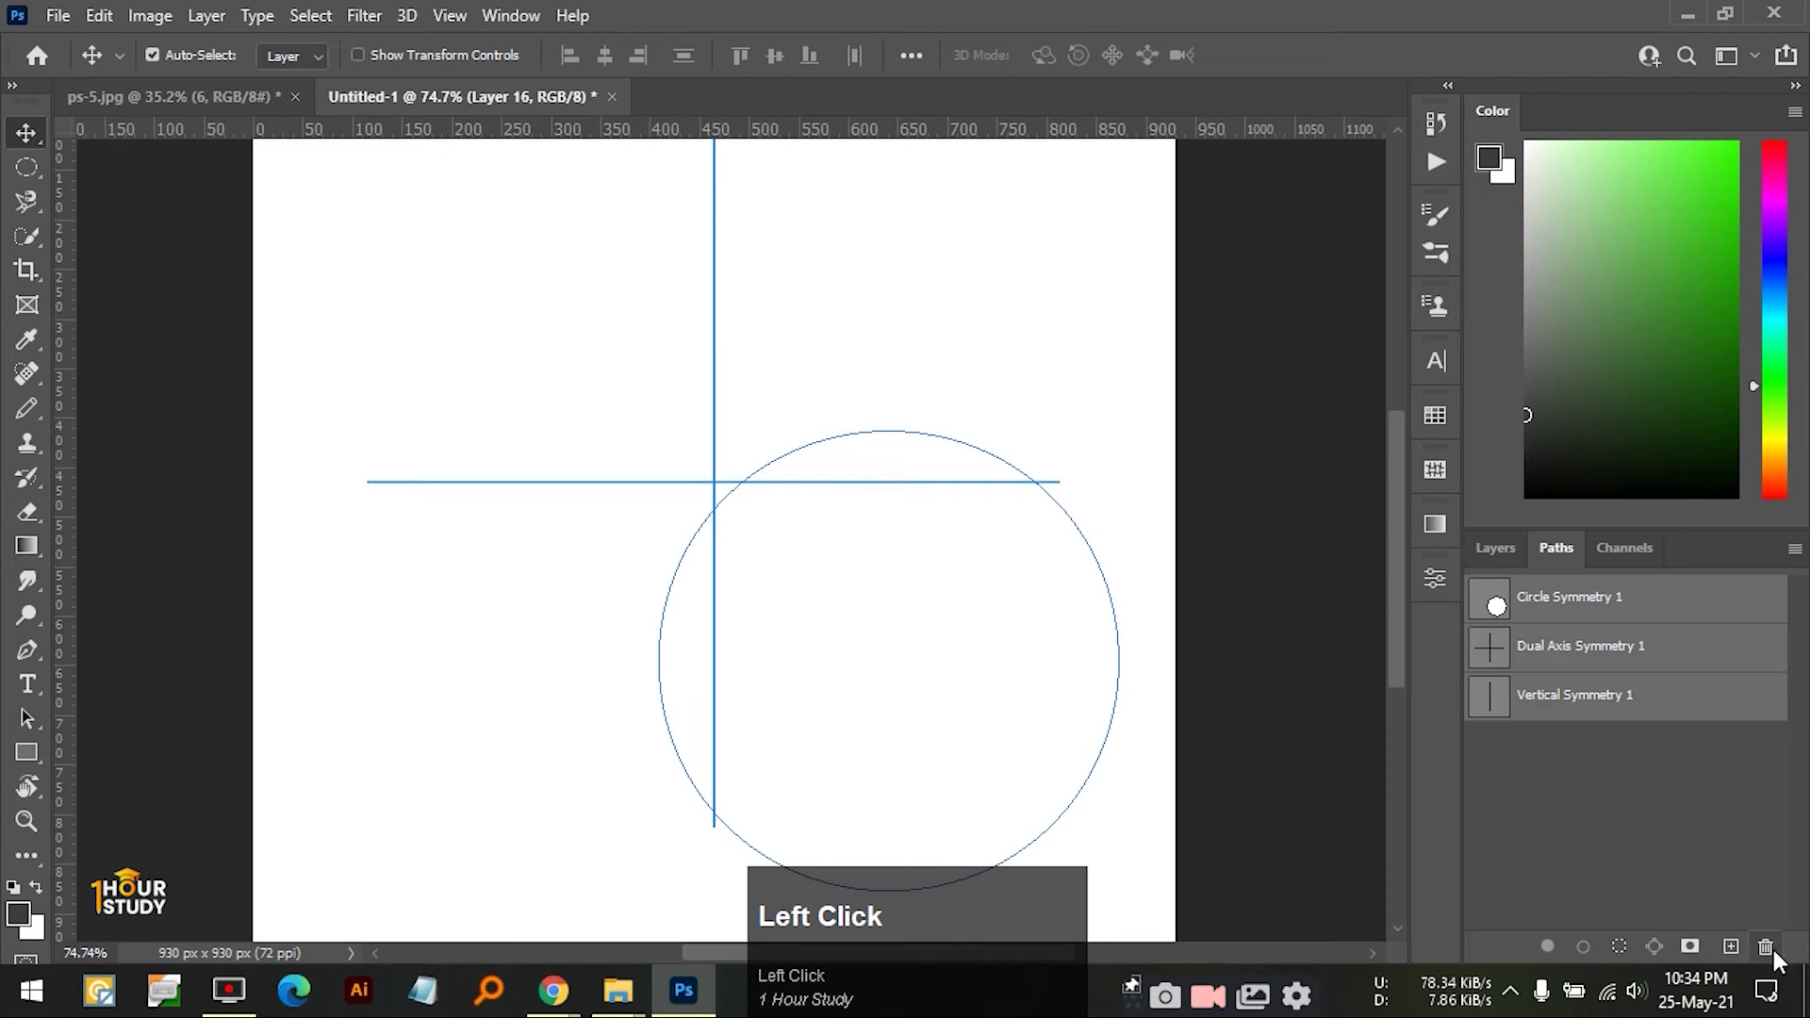
left_click(781, 384)
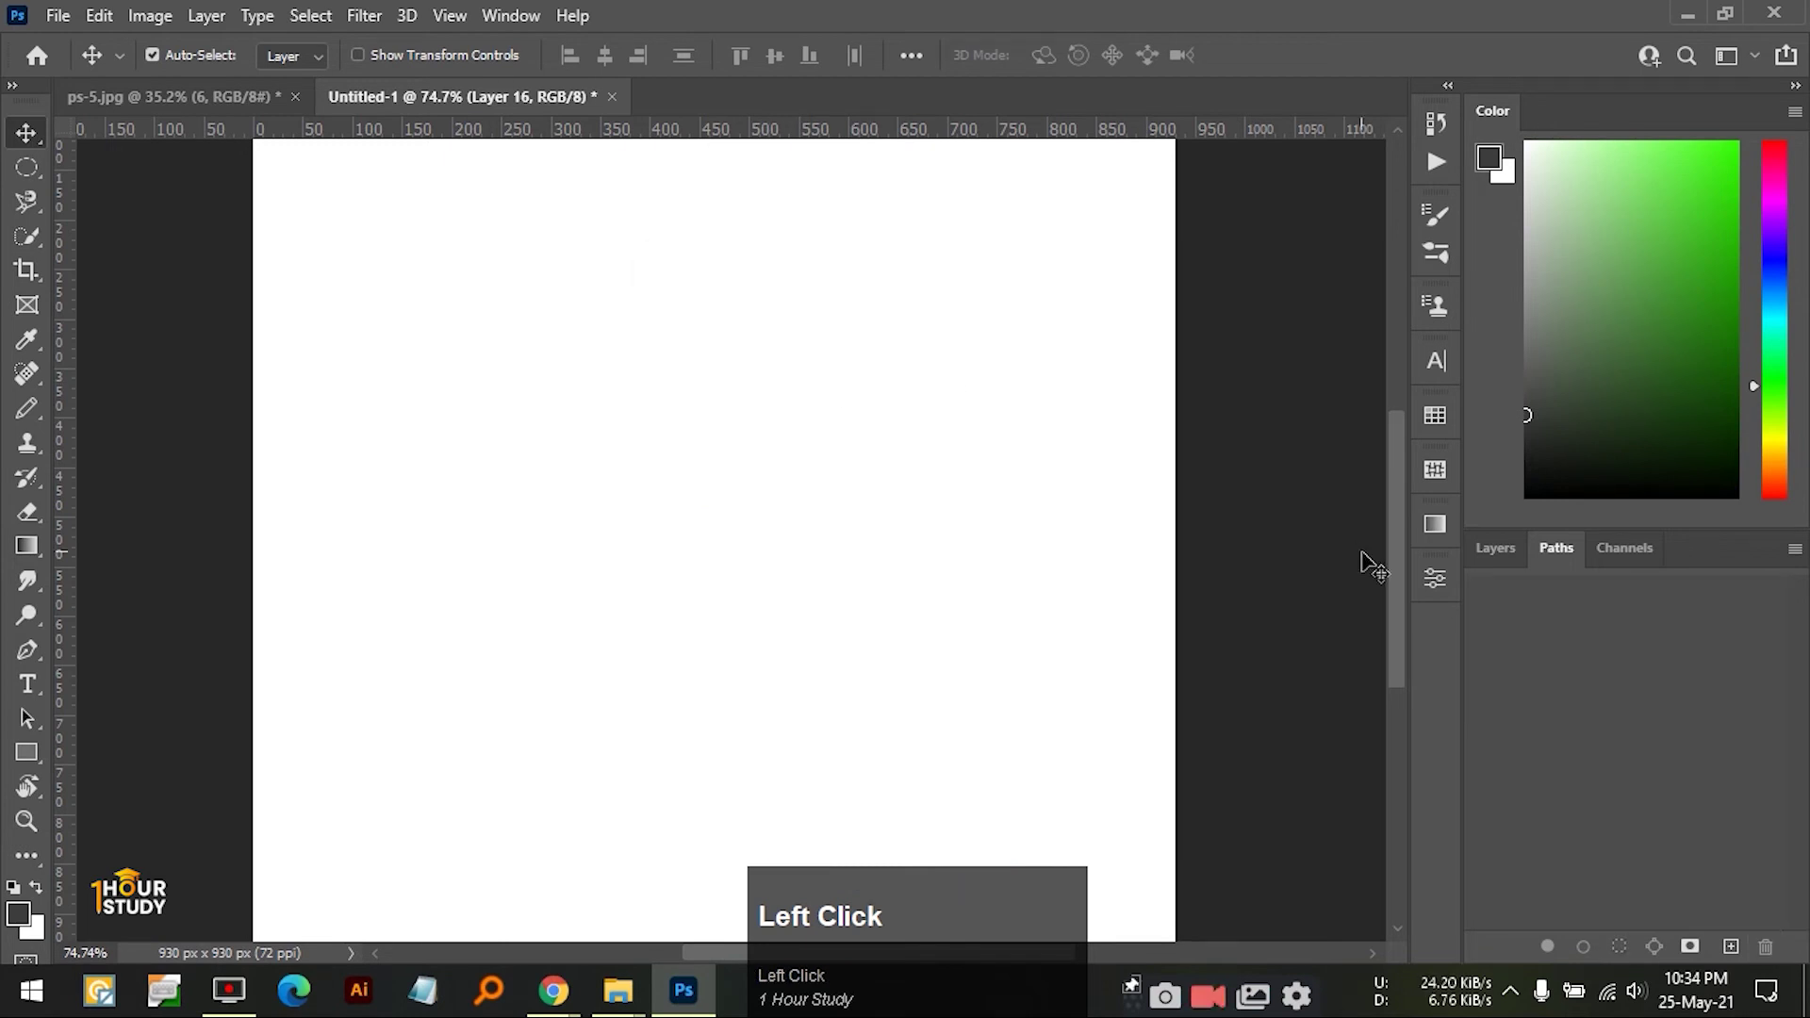
- Draw a closed triangular path about 410 px wide and 350 px high with the Pen tool, pointing toward the canvas's left side
key("p")
left_click(431, 389)
left_click(840, 282)
left_click(817, 627)
left_click(431, 389)
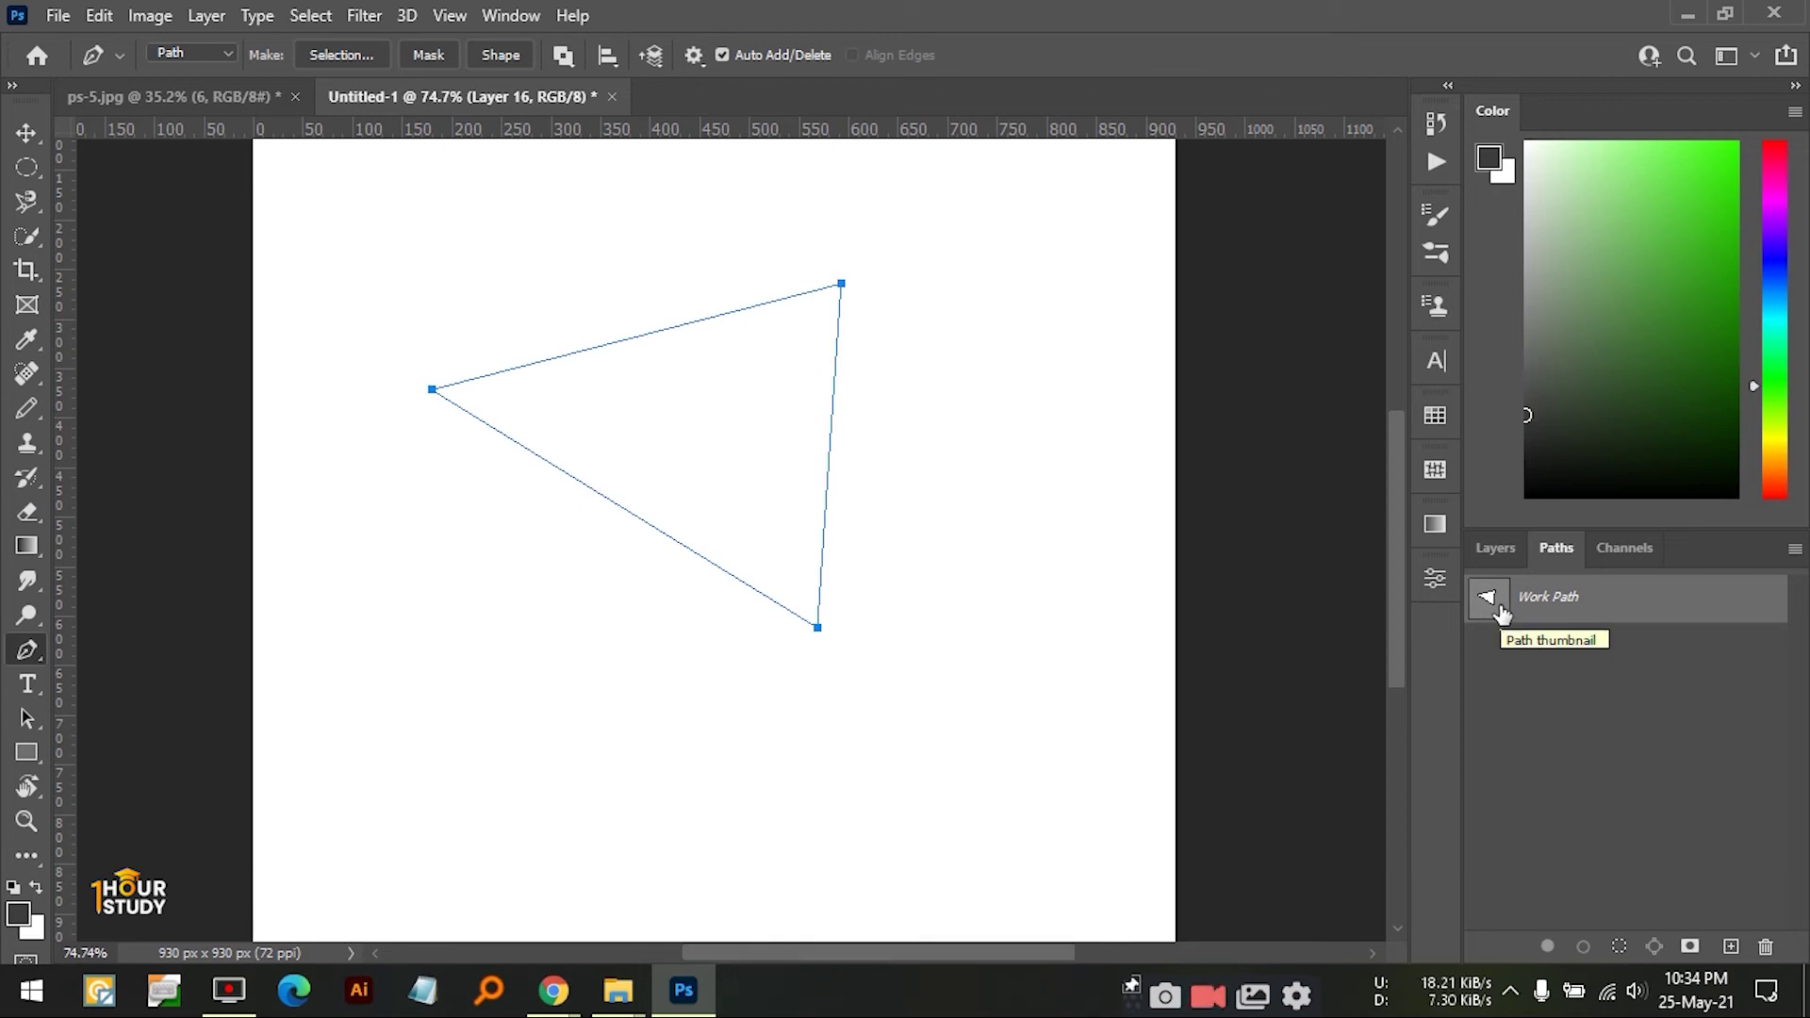
- Save the triangle's work path as a permanent path named Path 1
left_click(1501, 613)
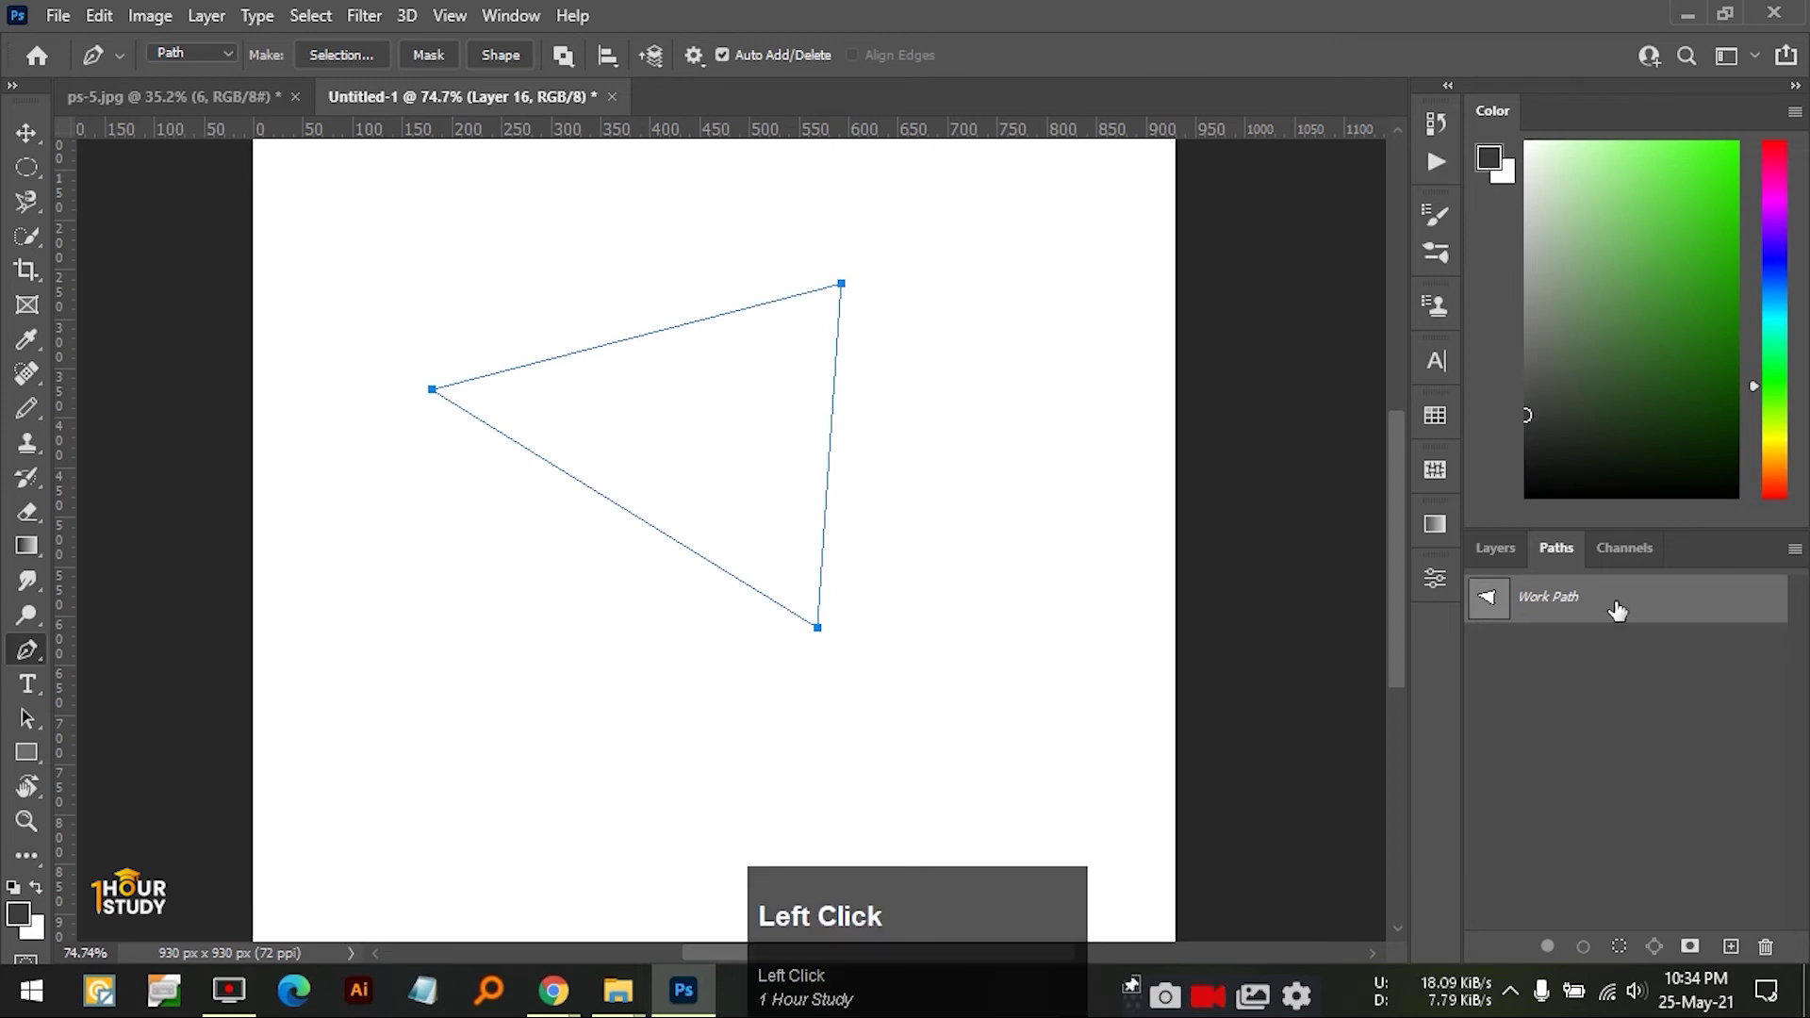
left_click(1499, 608, "alt")
double_click(1503, 611)
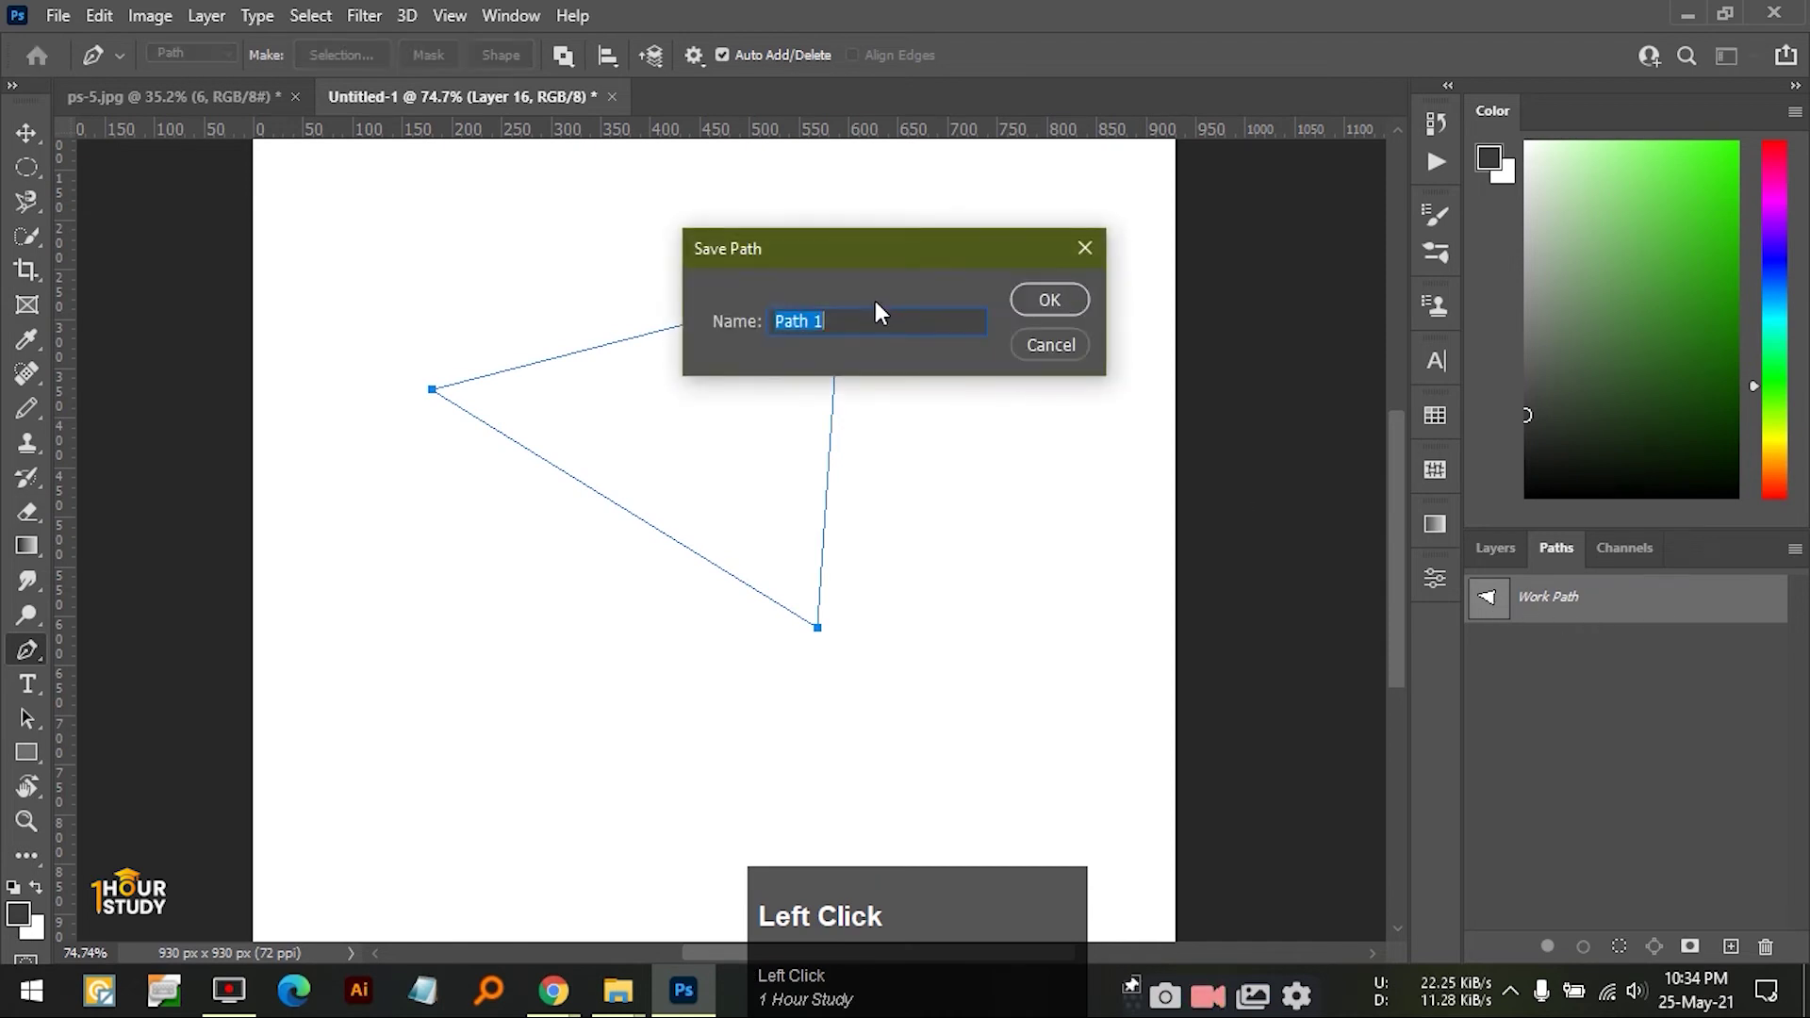
left_click(1052, 299)
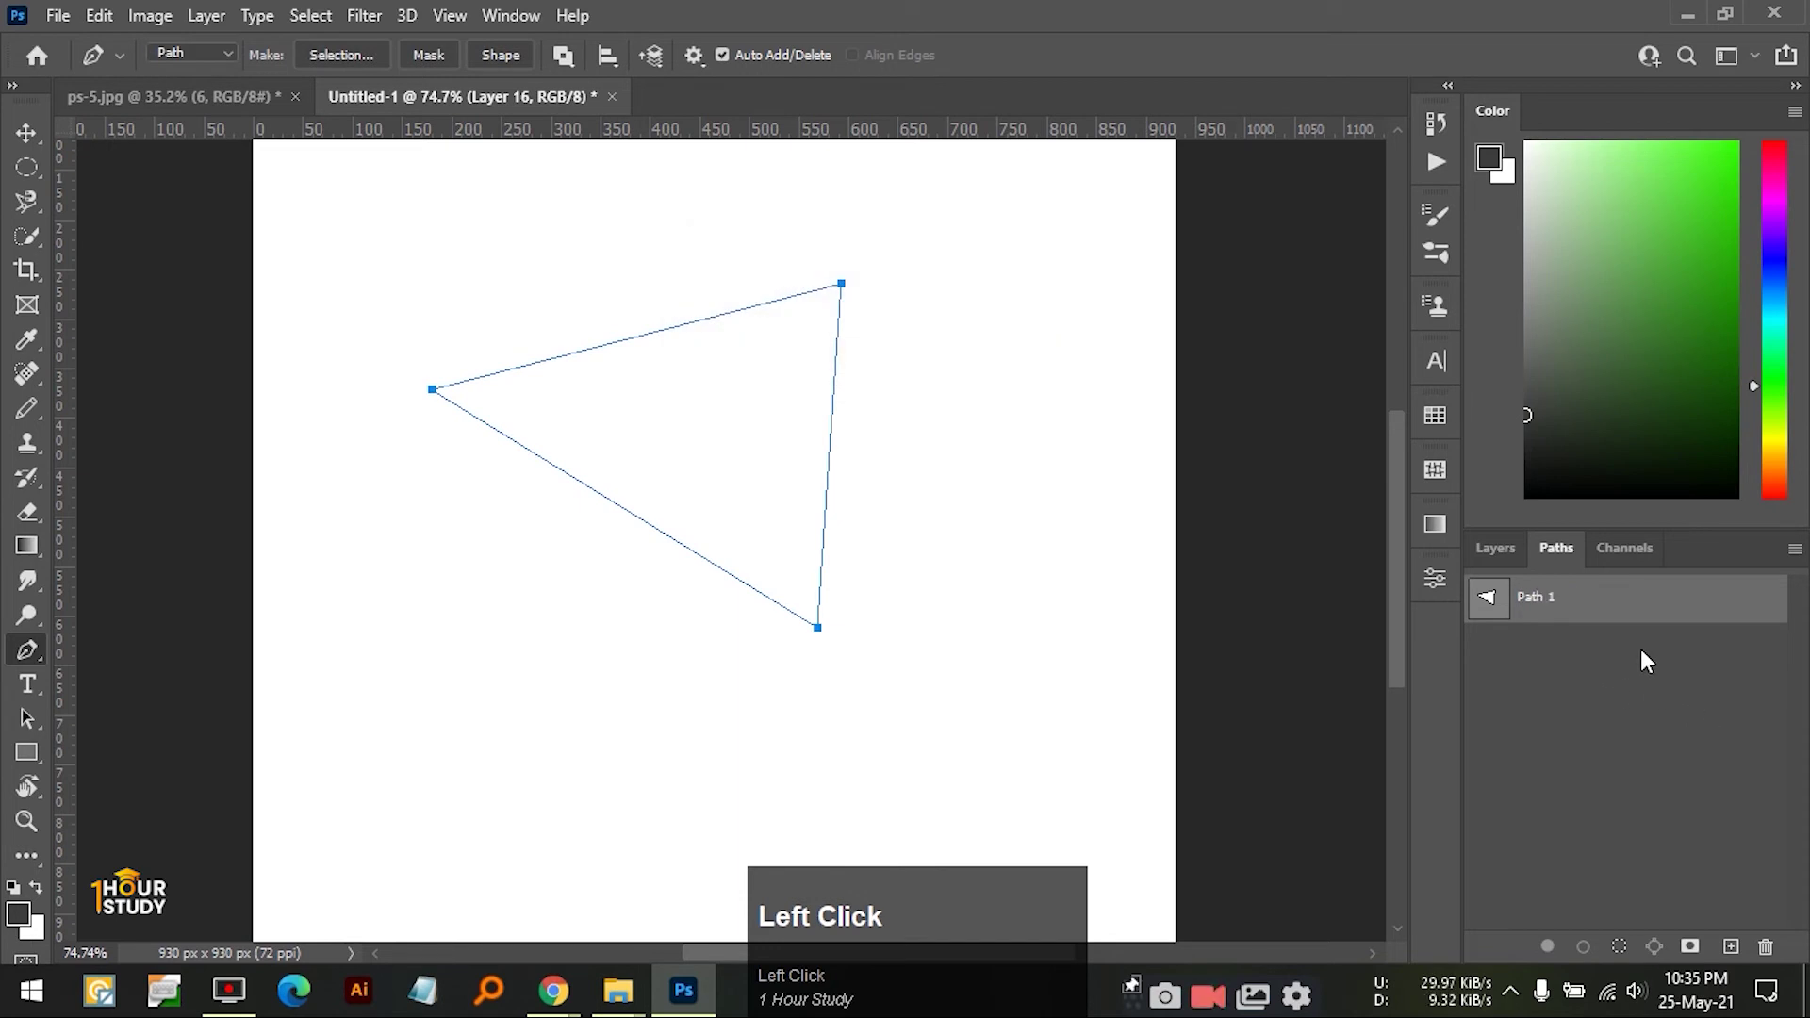
- Undo saving the path, and draw a second closed triangle about 210 px wide beside the large one with the Pen tool
key("ctrl+z")
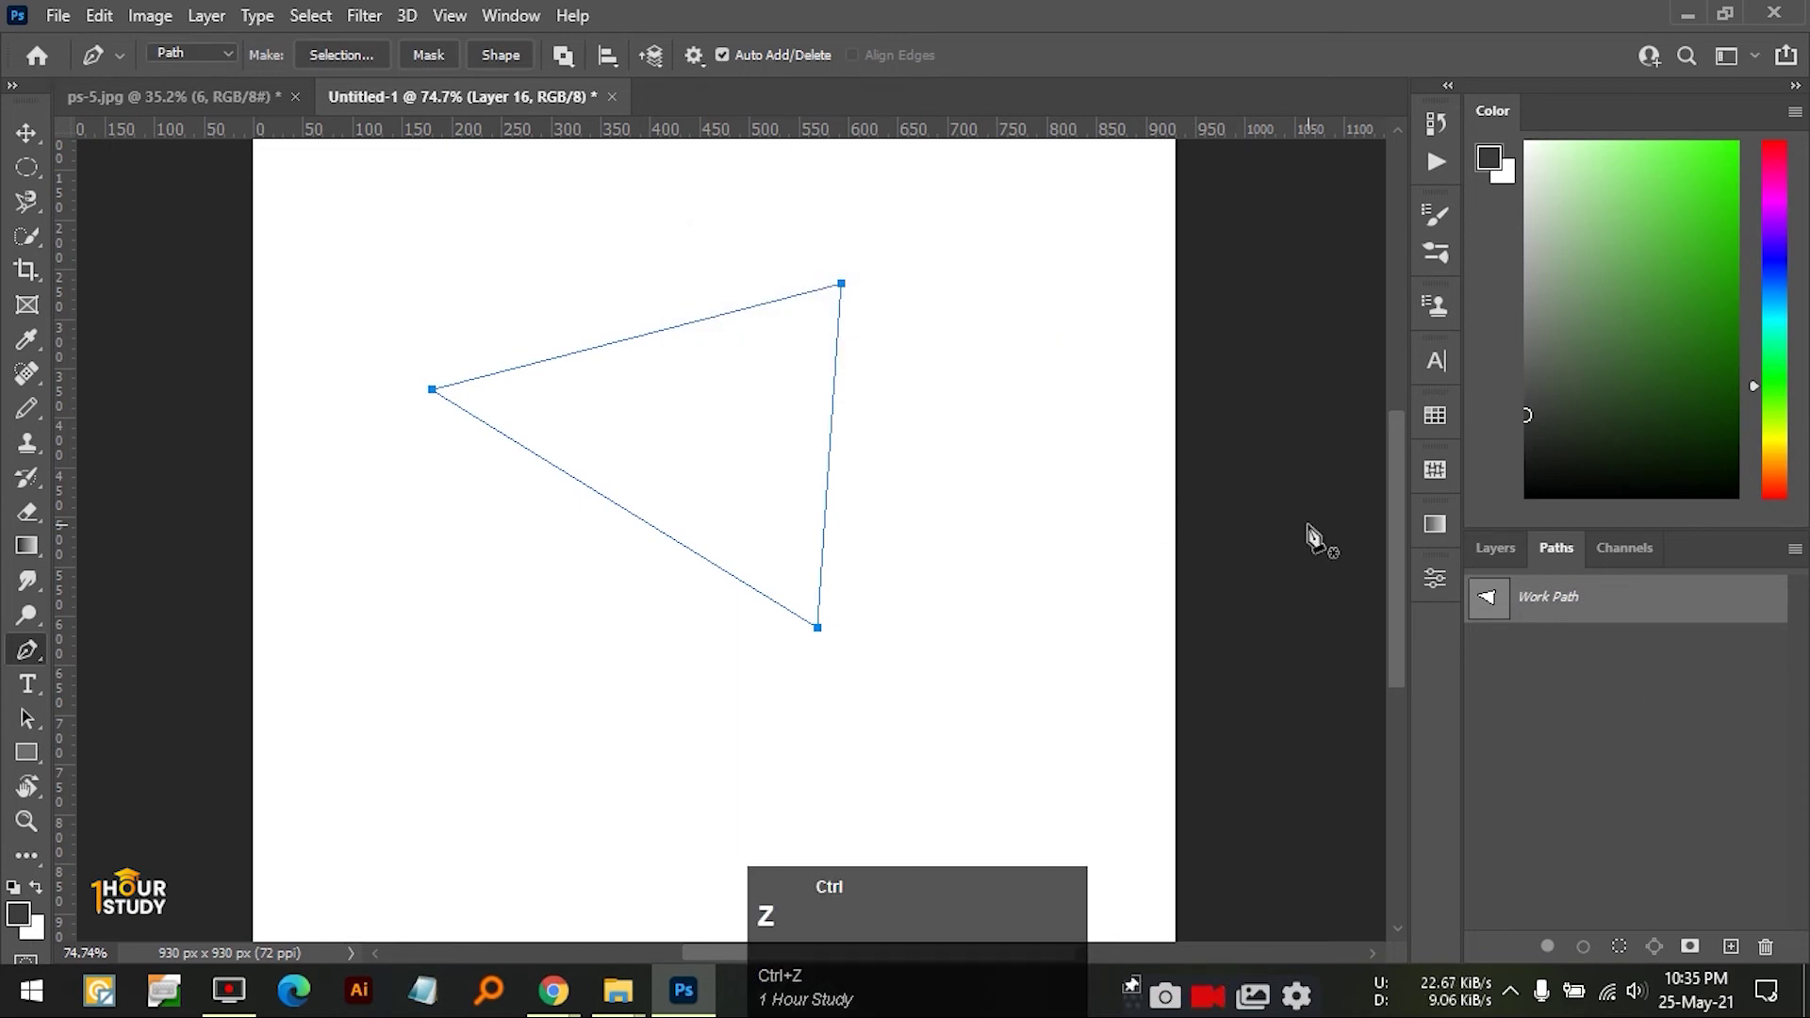
left_click(1100, 364)
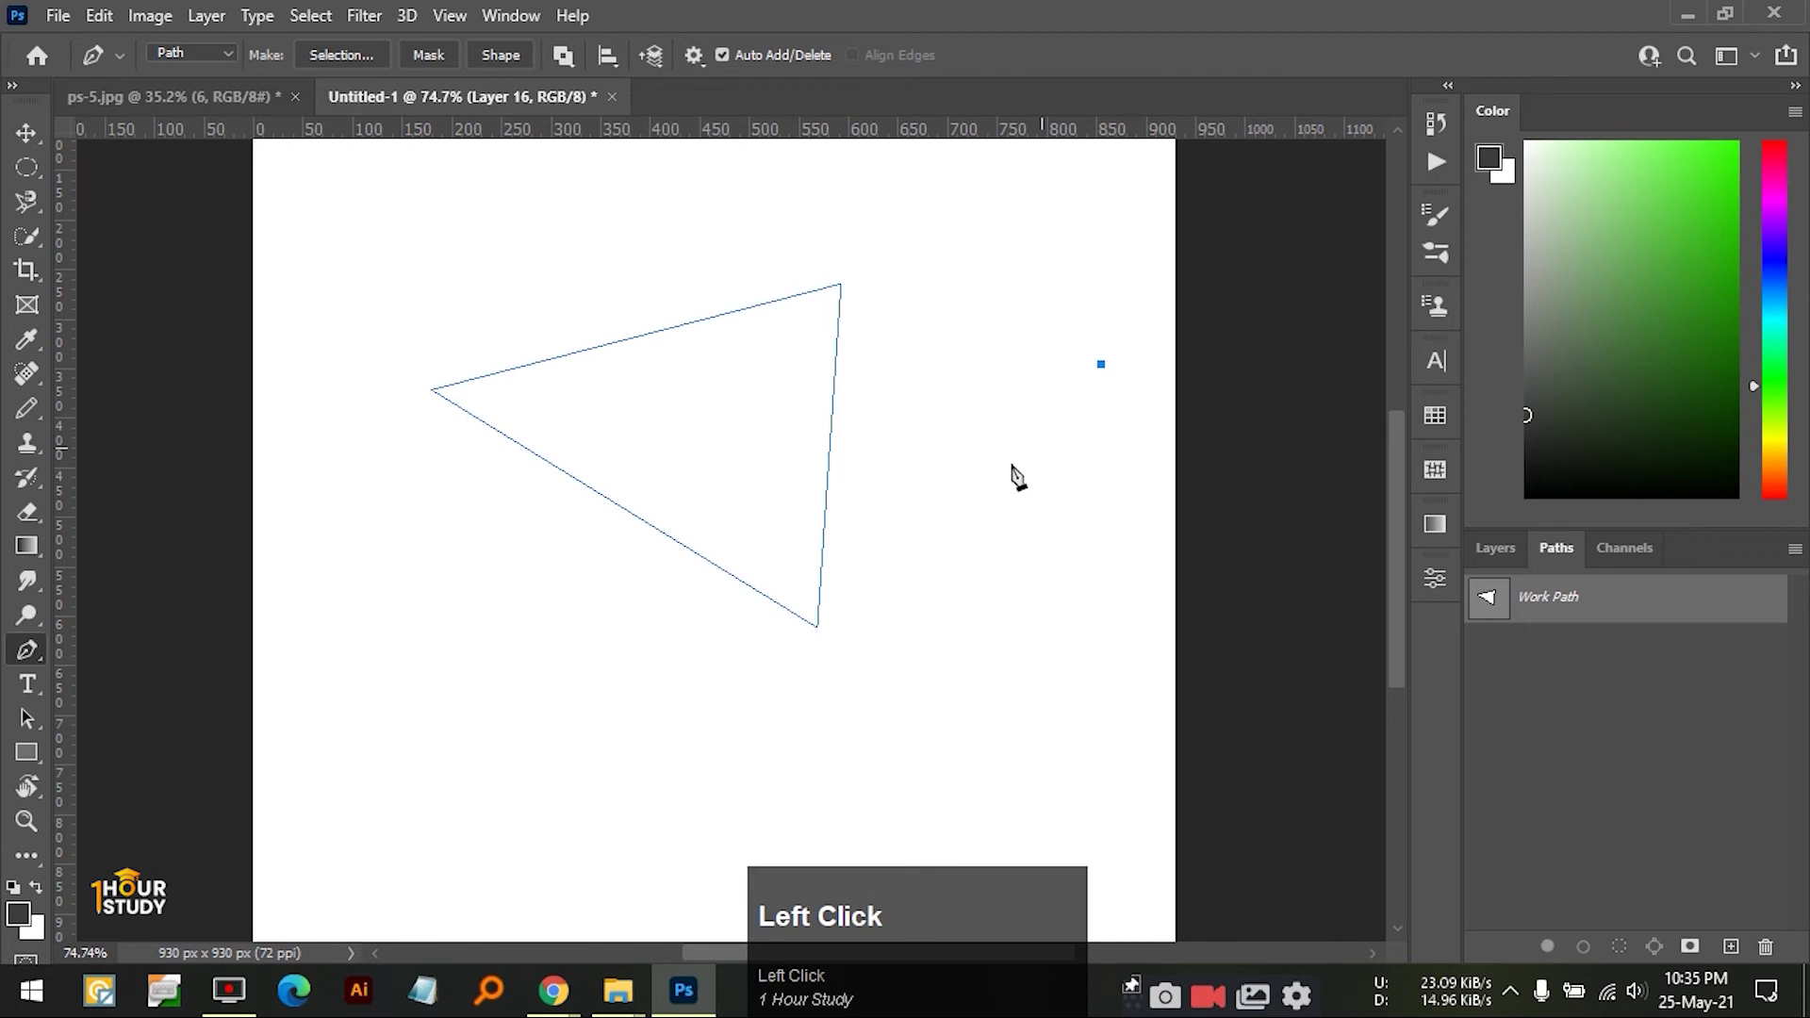
left_click(890, 473)
left_click(942, 288)
left_click(1100, 364)
- Deselect the Work Path, check the layer list, and reselect the Work Path to show both triangles
left_click(1689, 671)
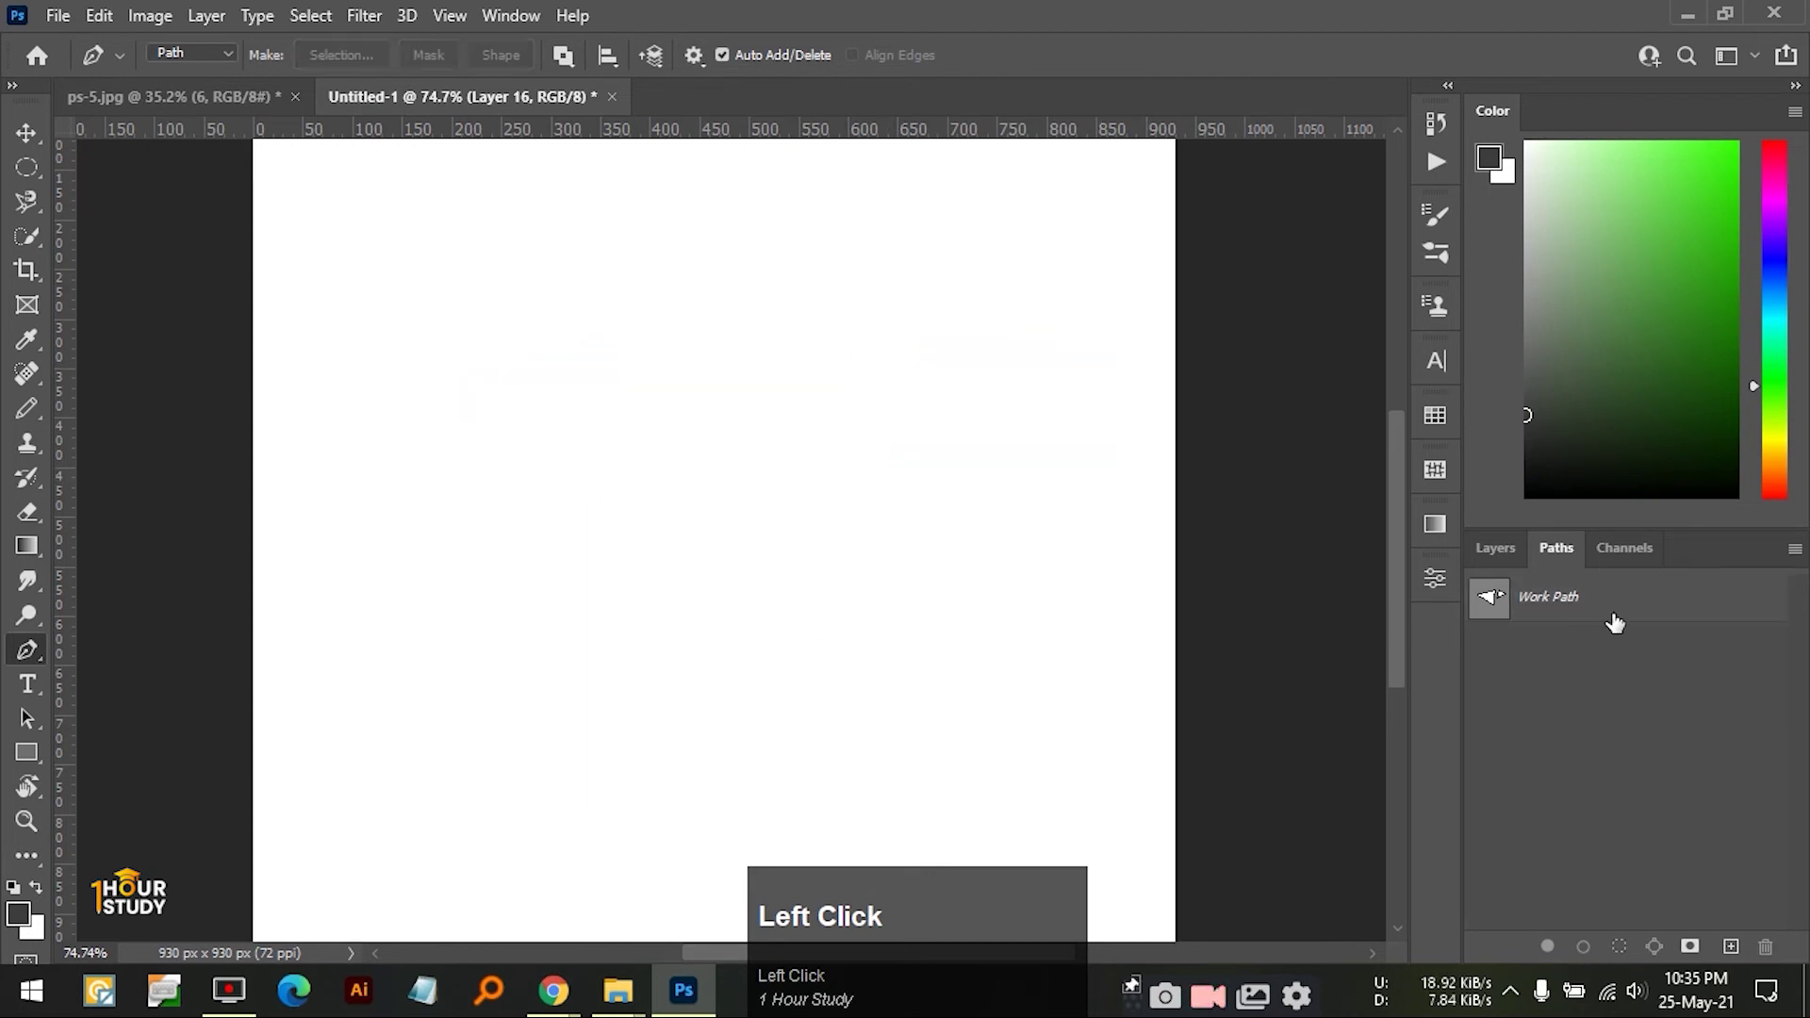
left_click(1498, 549)
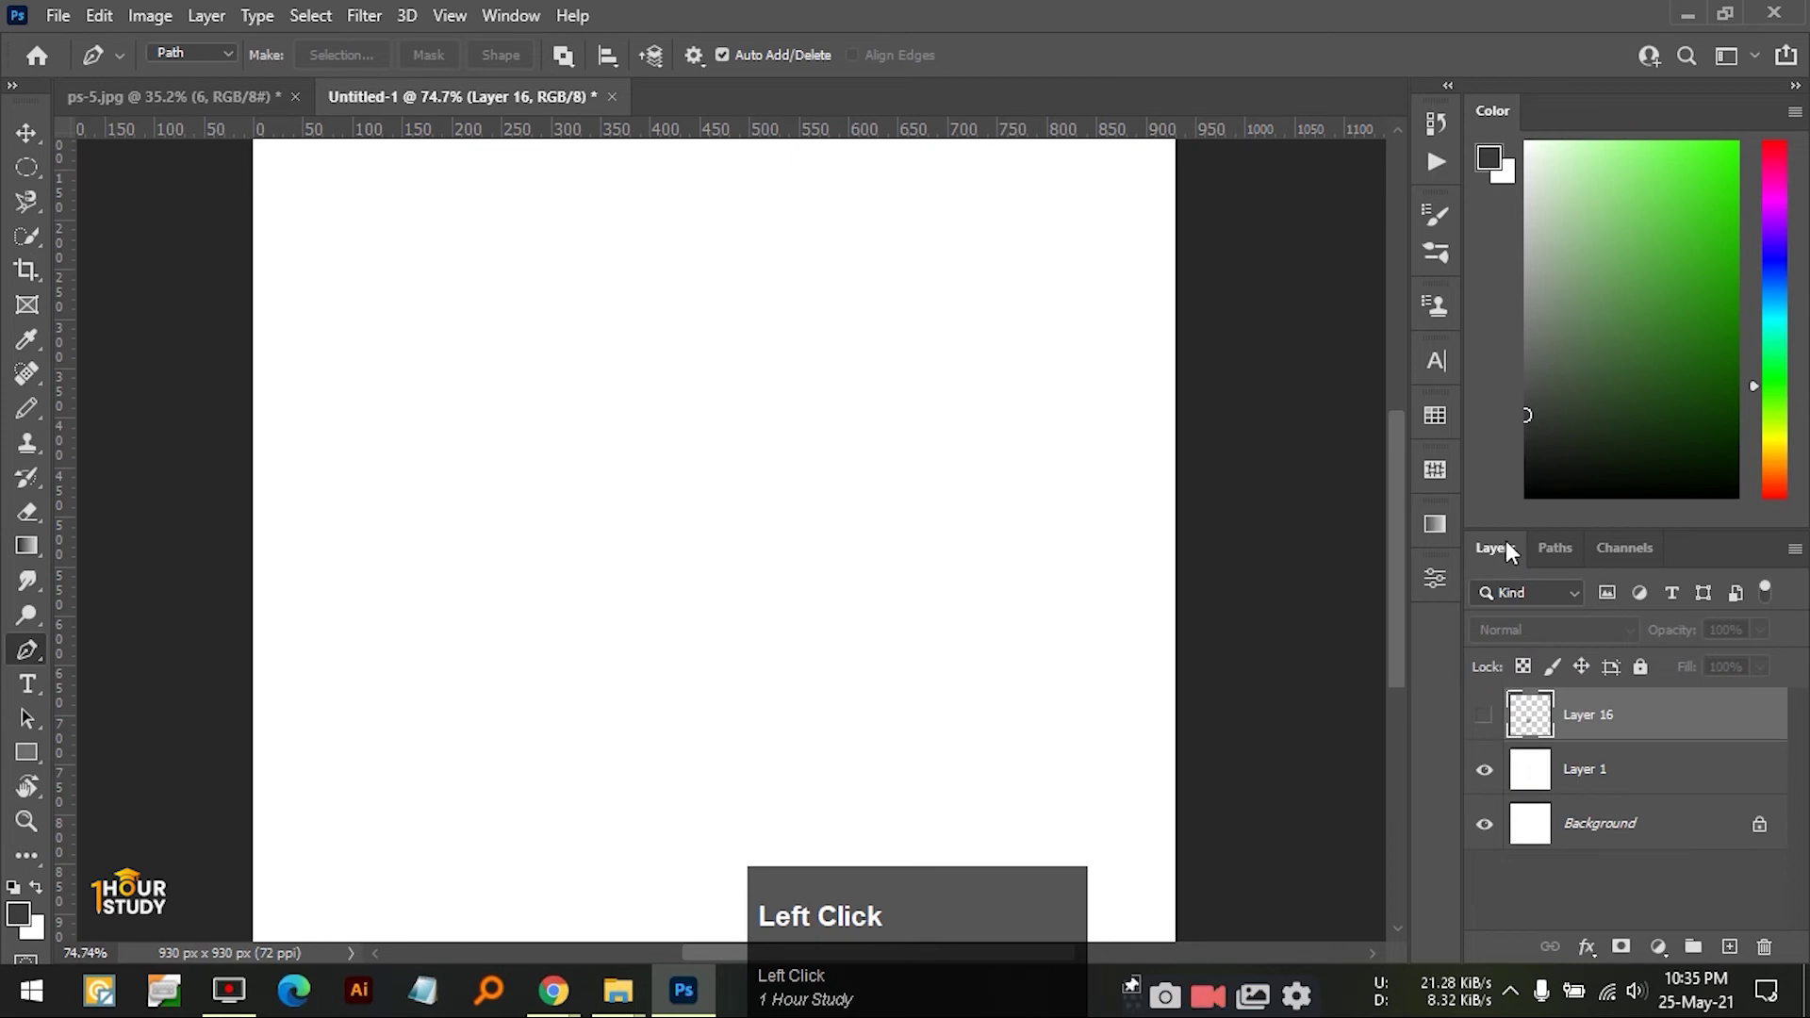
left_click(1553, 550)
left_click(1579, 600)
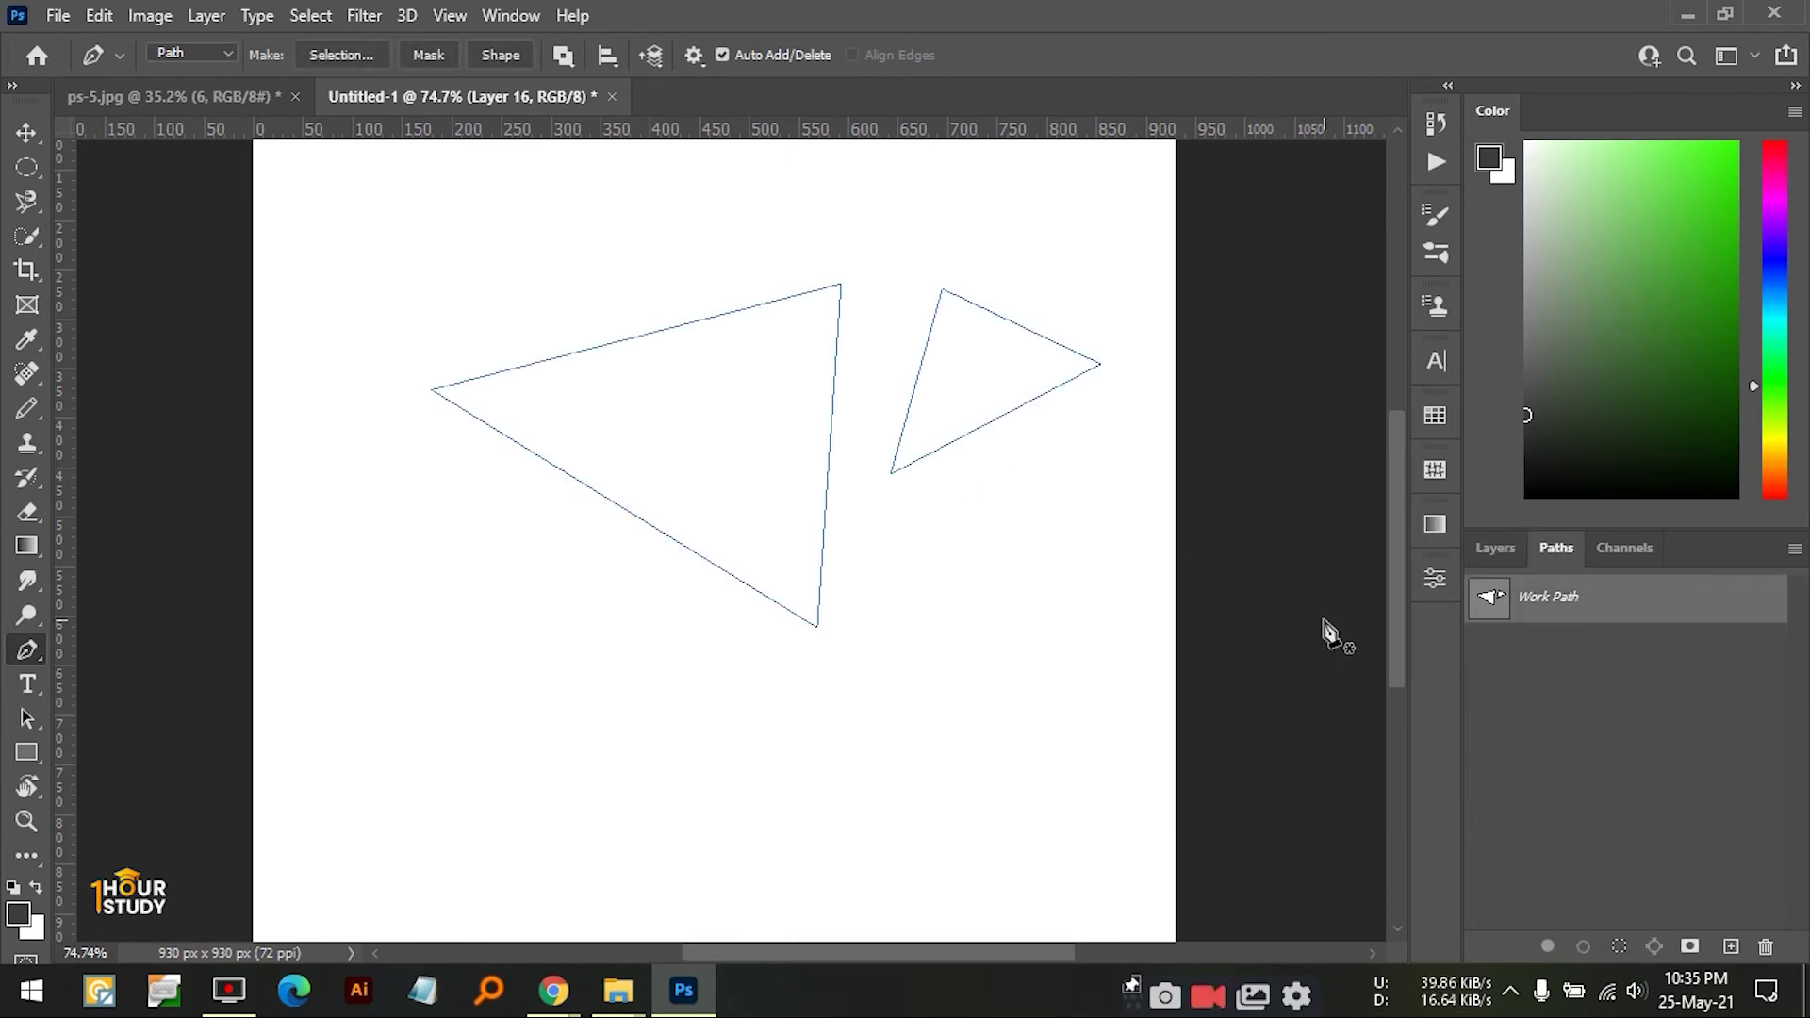
- Create a new path and draw a closed triangle about 360 px wide and 270 px tall in it
left_click(1731, 946)
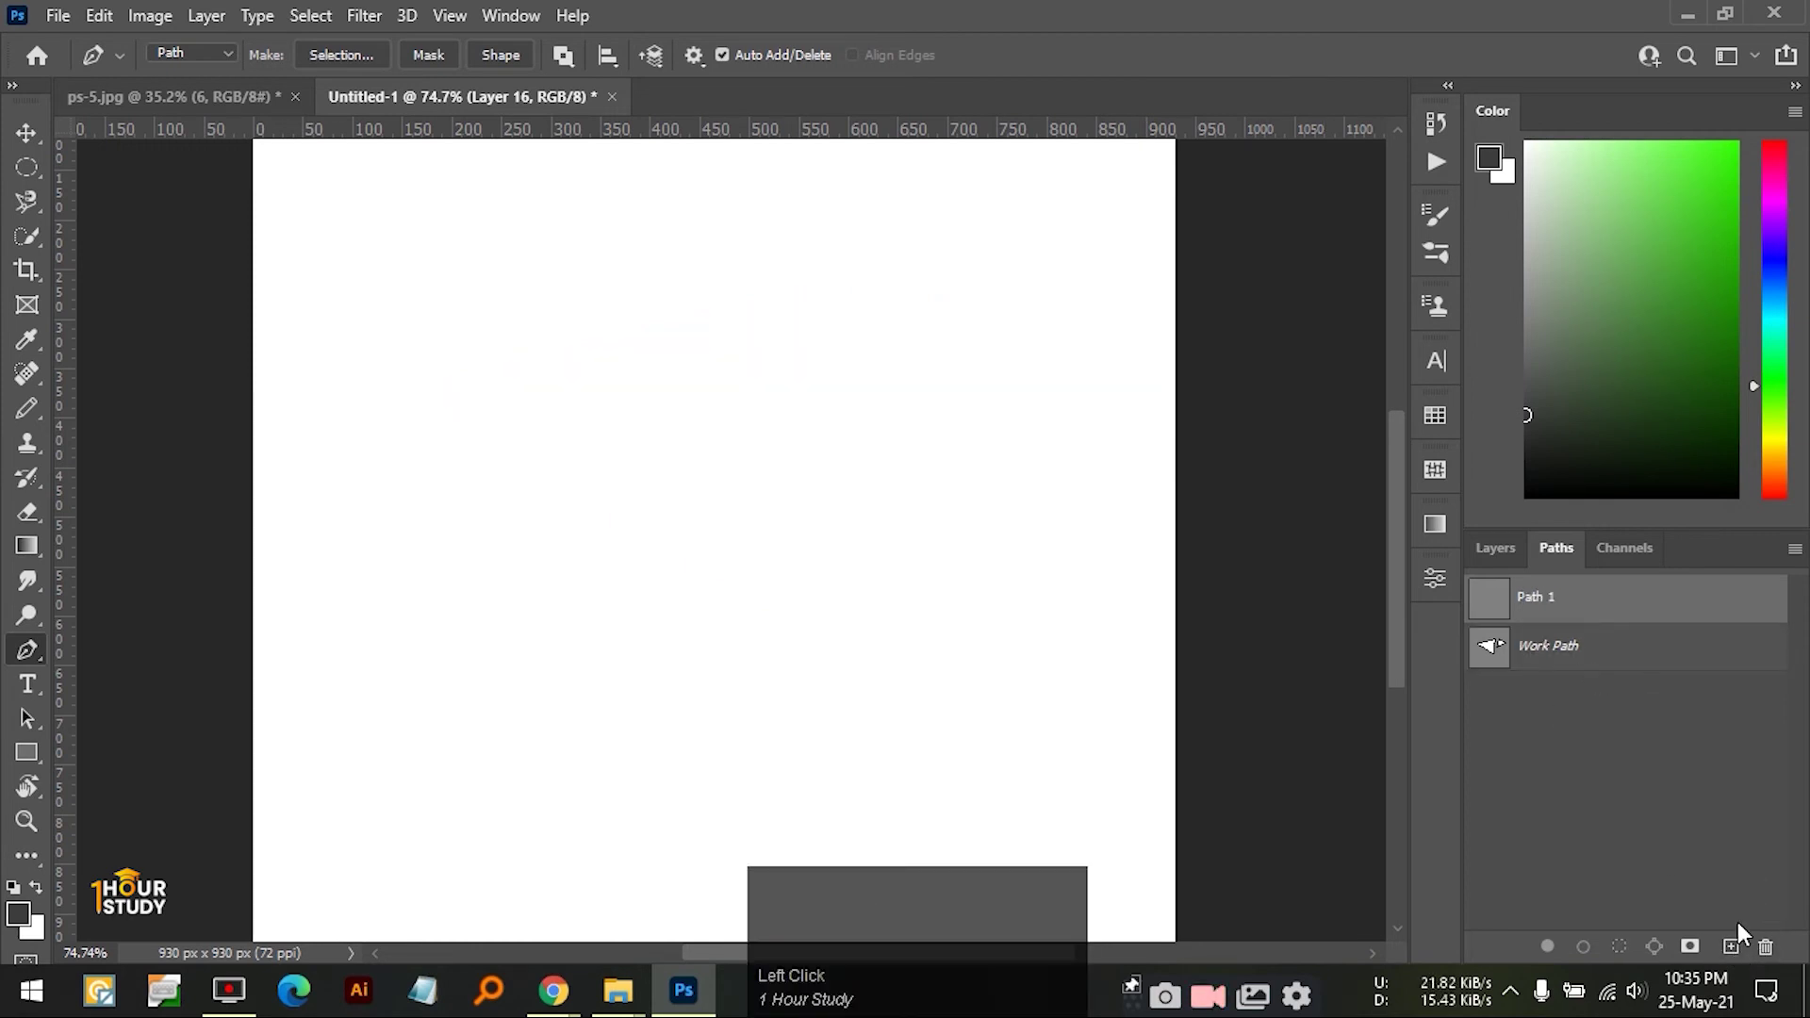
left_click(751, 268)
left_click(595, 536)
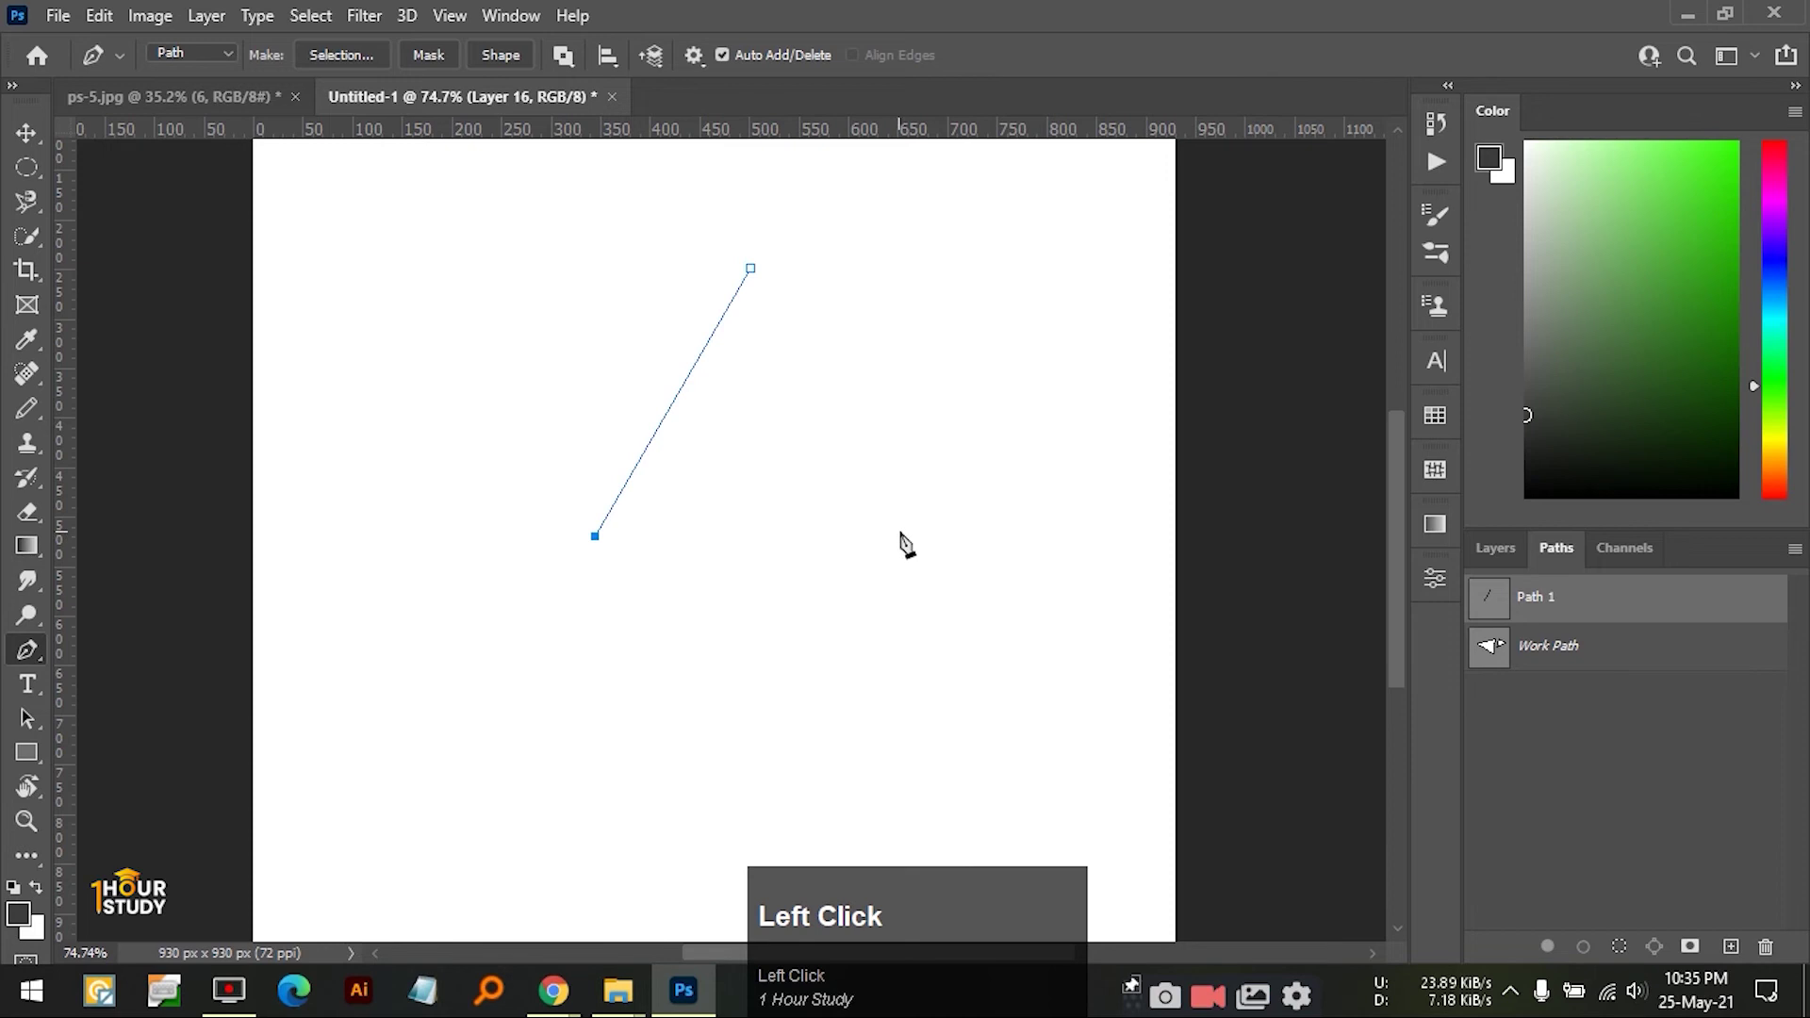
left_click(951, 525)
left_click(751, 268)
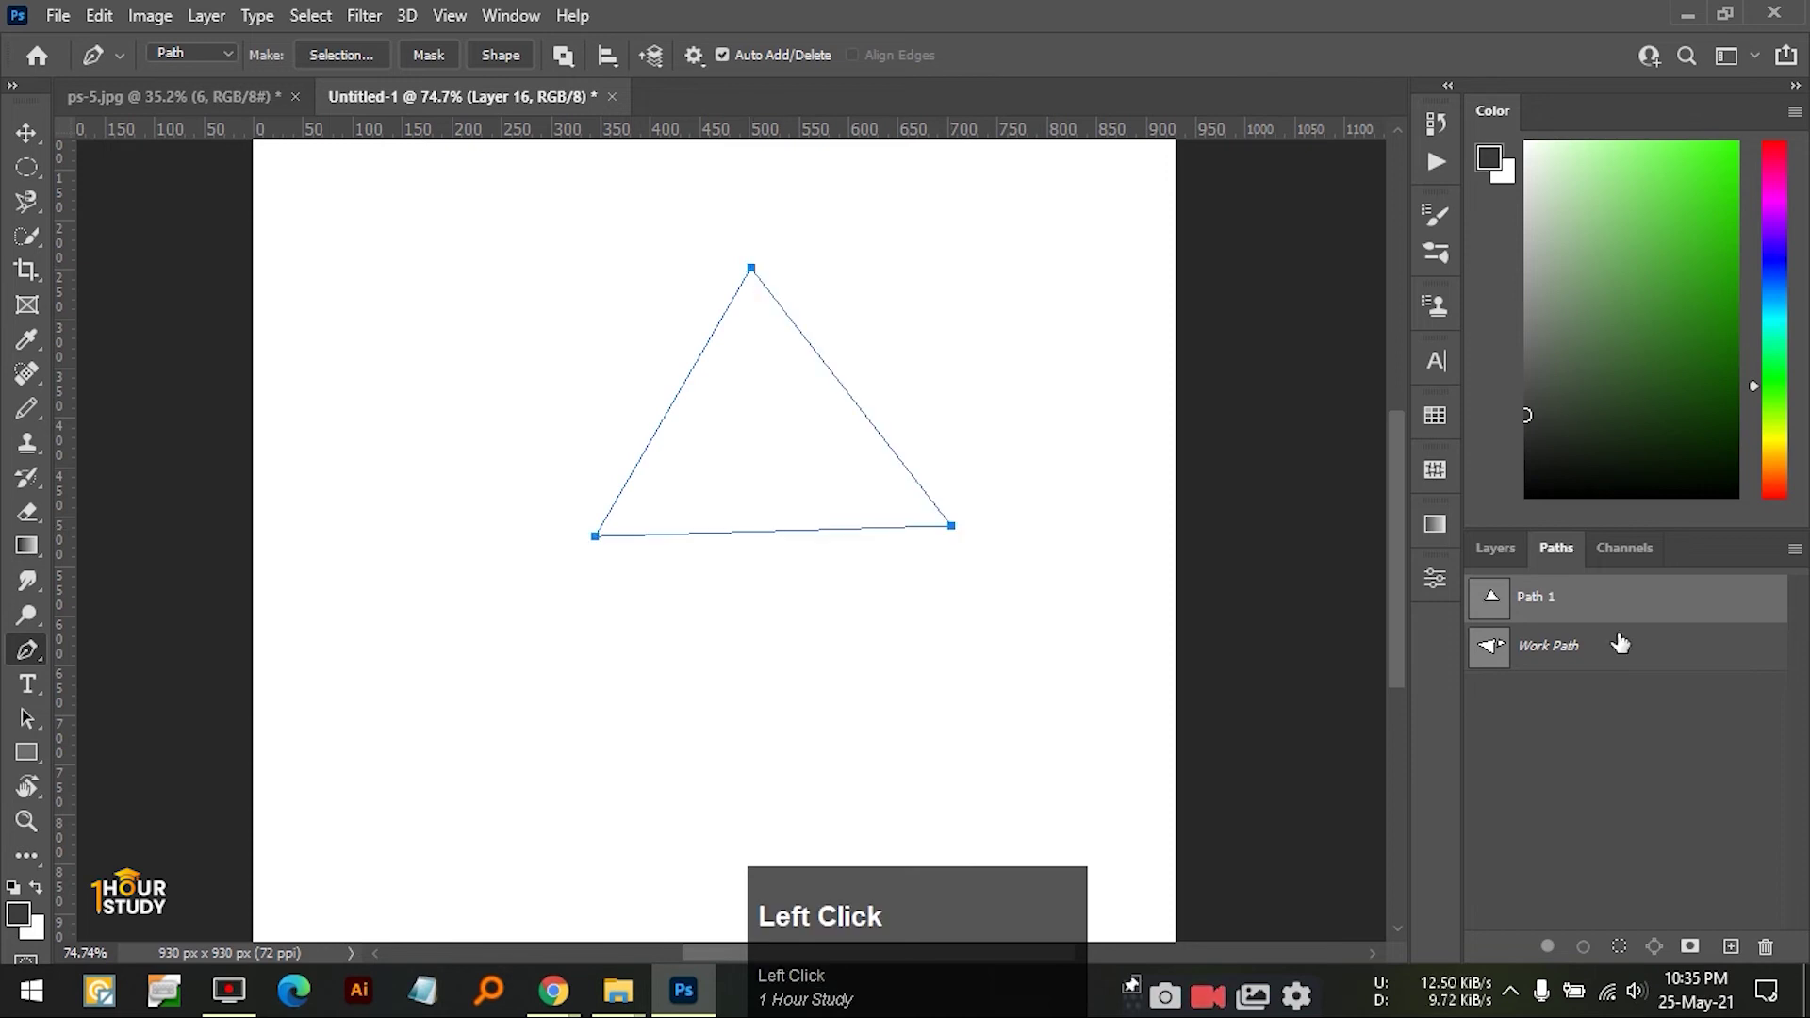
- Load Path 1 as a selection
left_click(1491, 599, "ctrl")
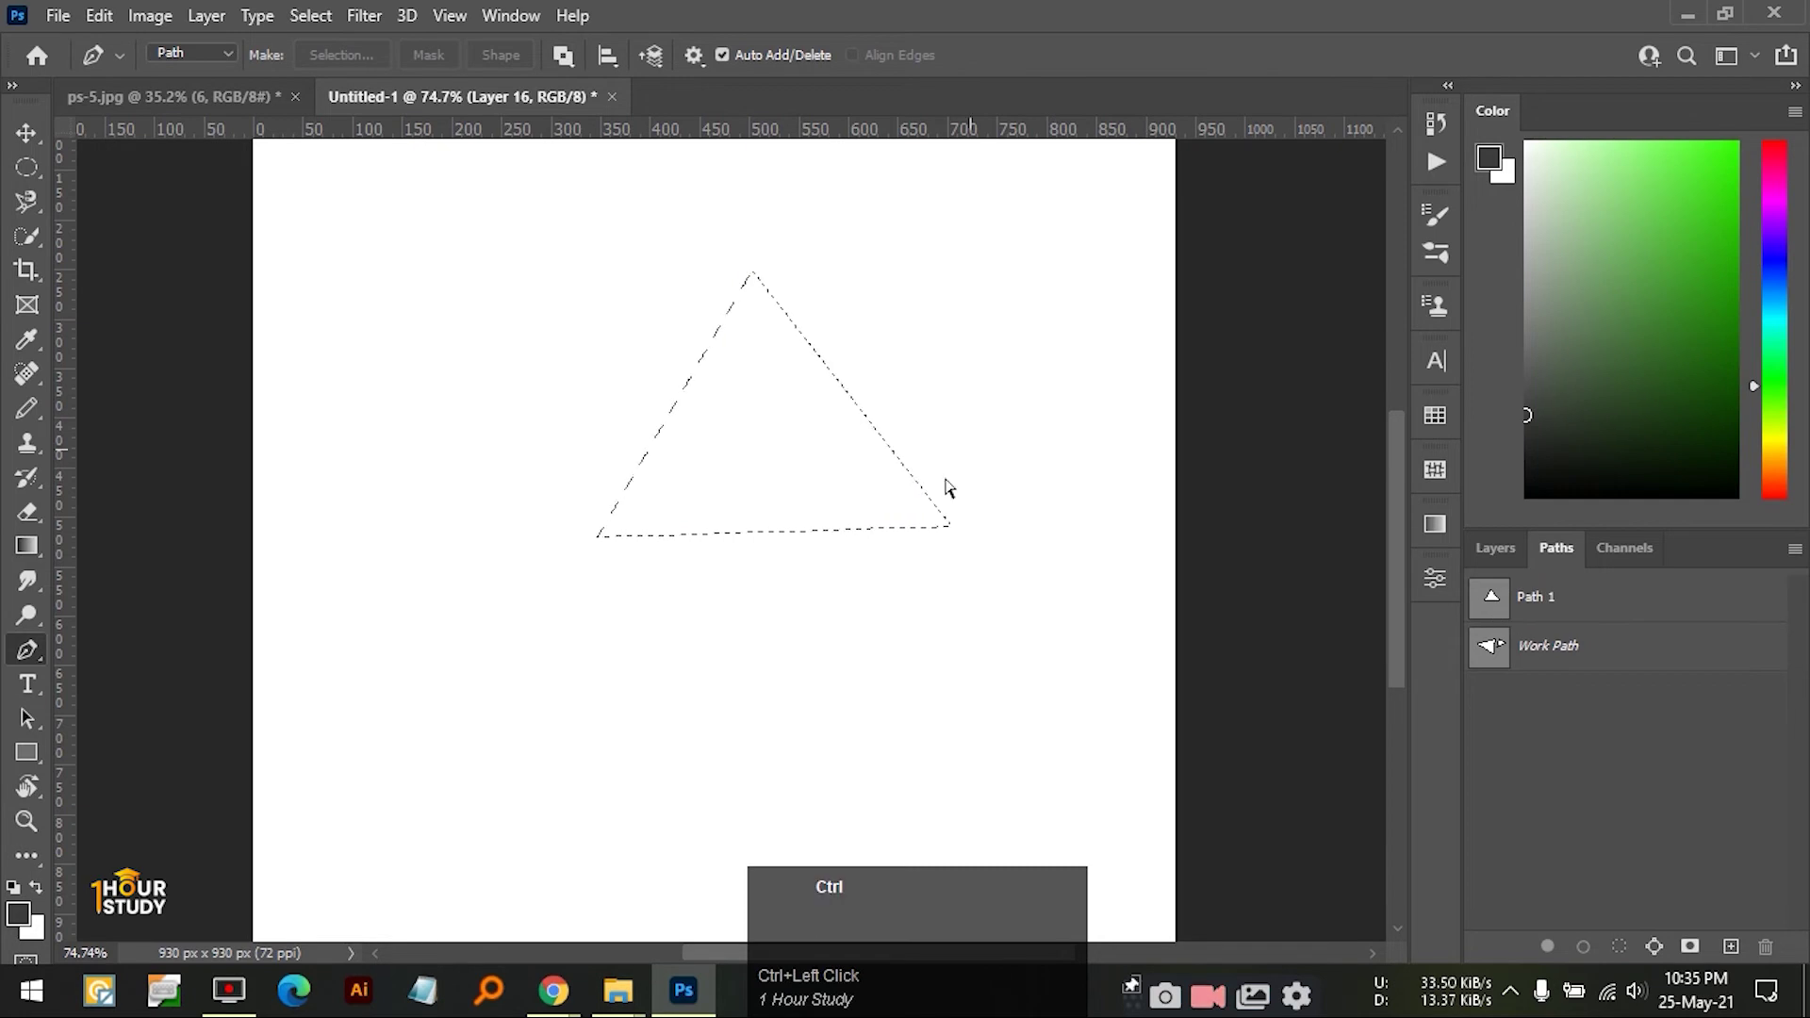
key("ctrl+z")
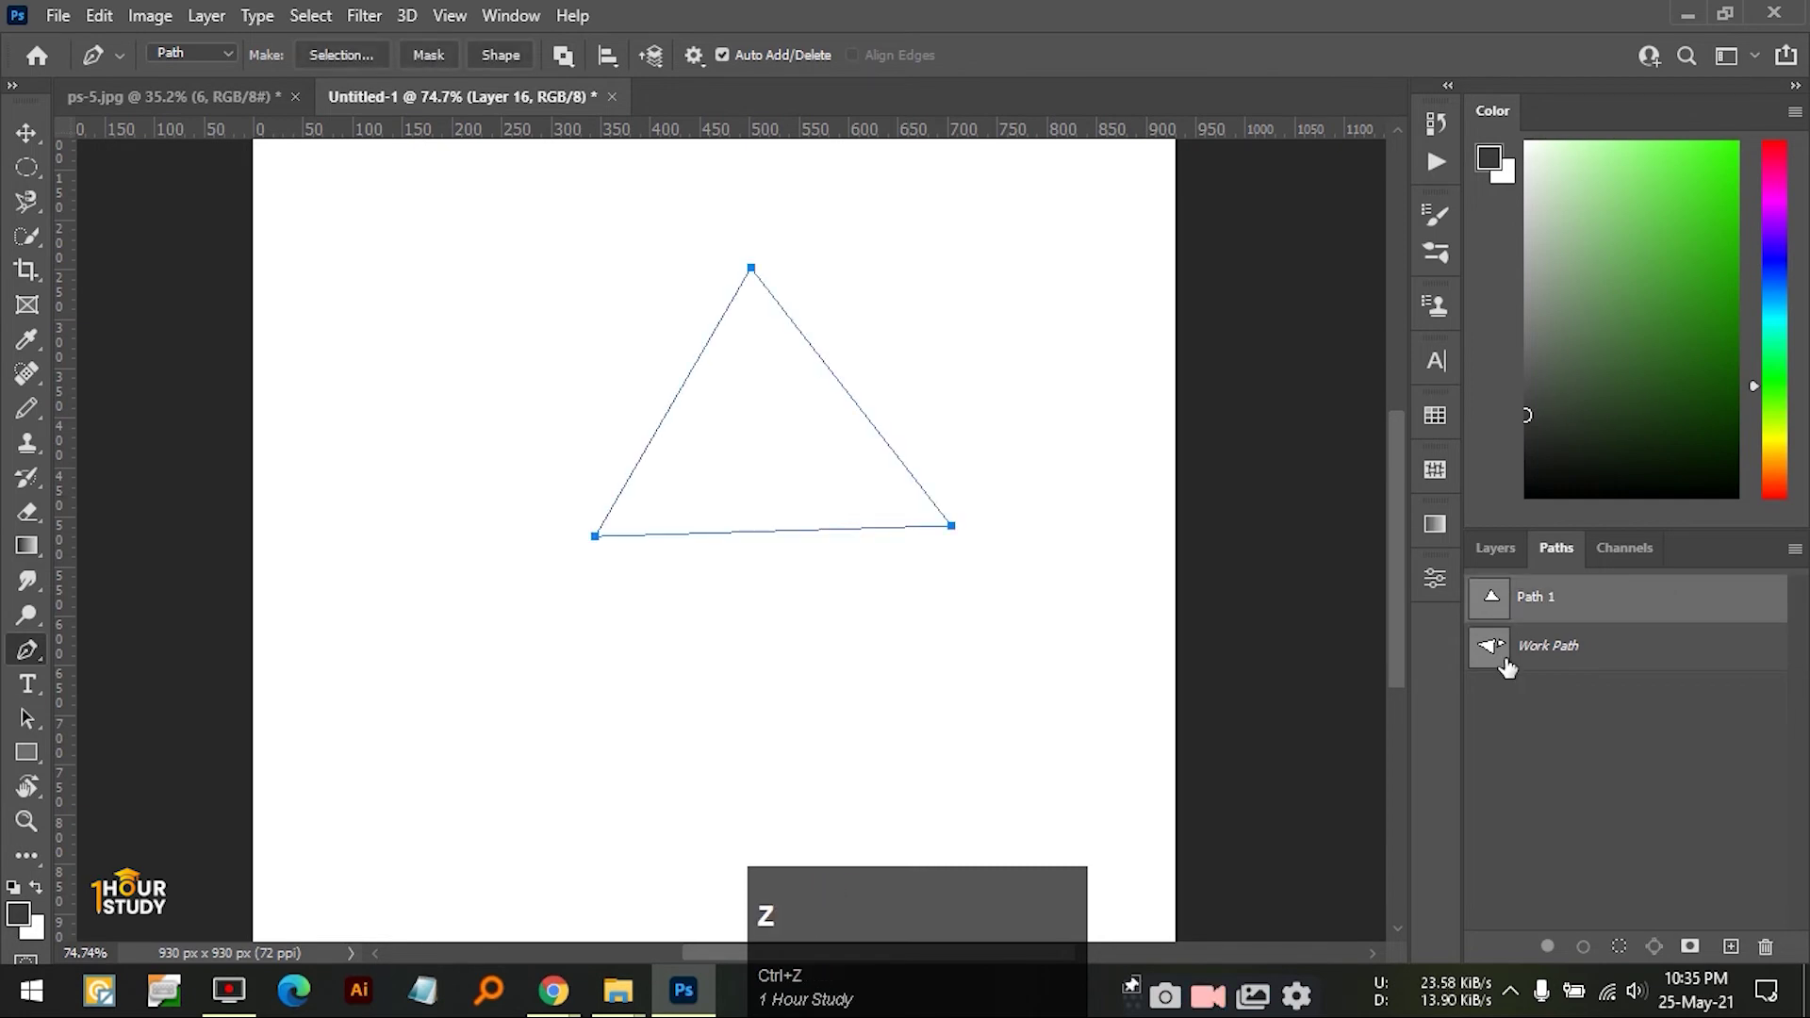
left_click(1500, 611, "ctrl")
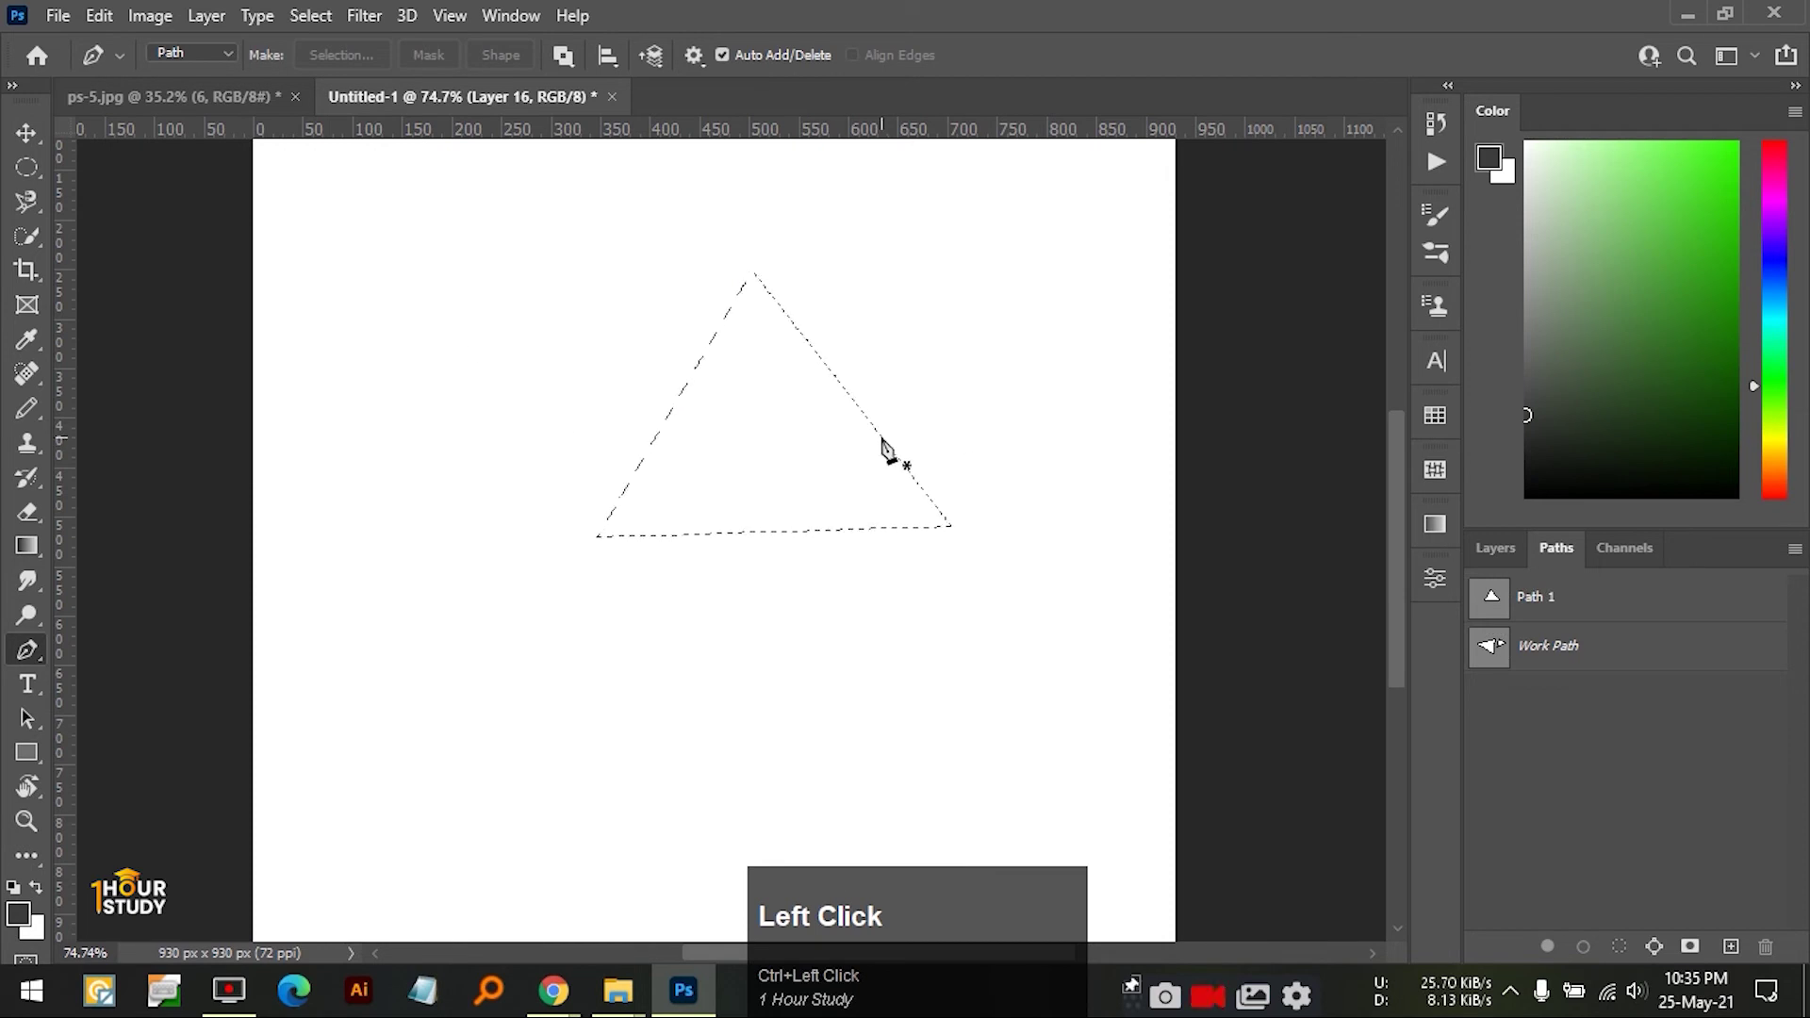
- Try to fill the triangular selection with the foreground color on the hidden Layer 16
key("alt")
key("alt+Delete")
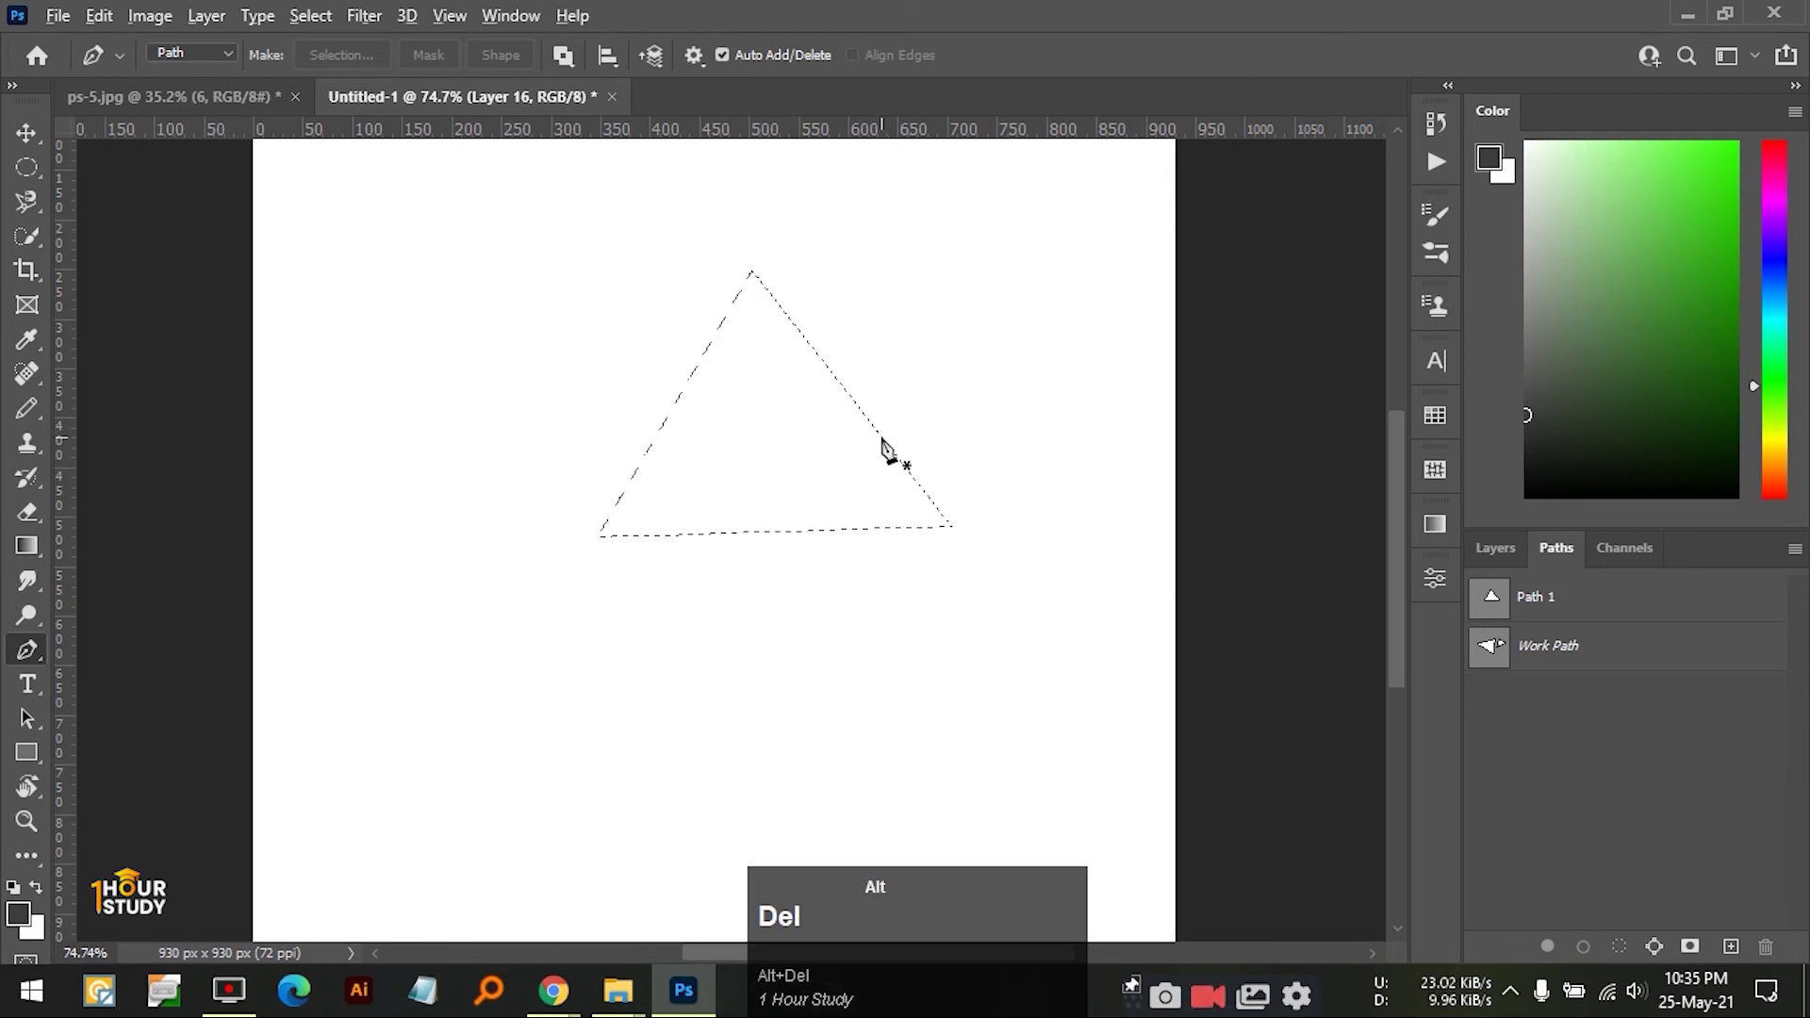
left_click(875, 380)
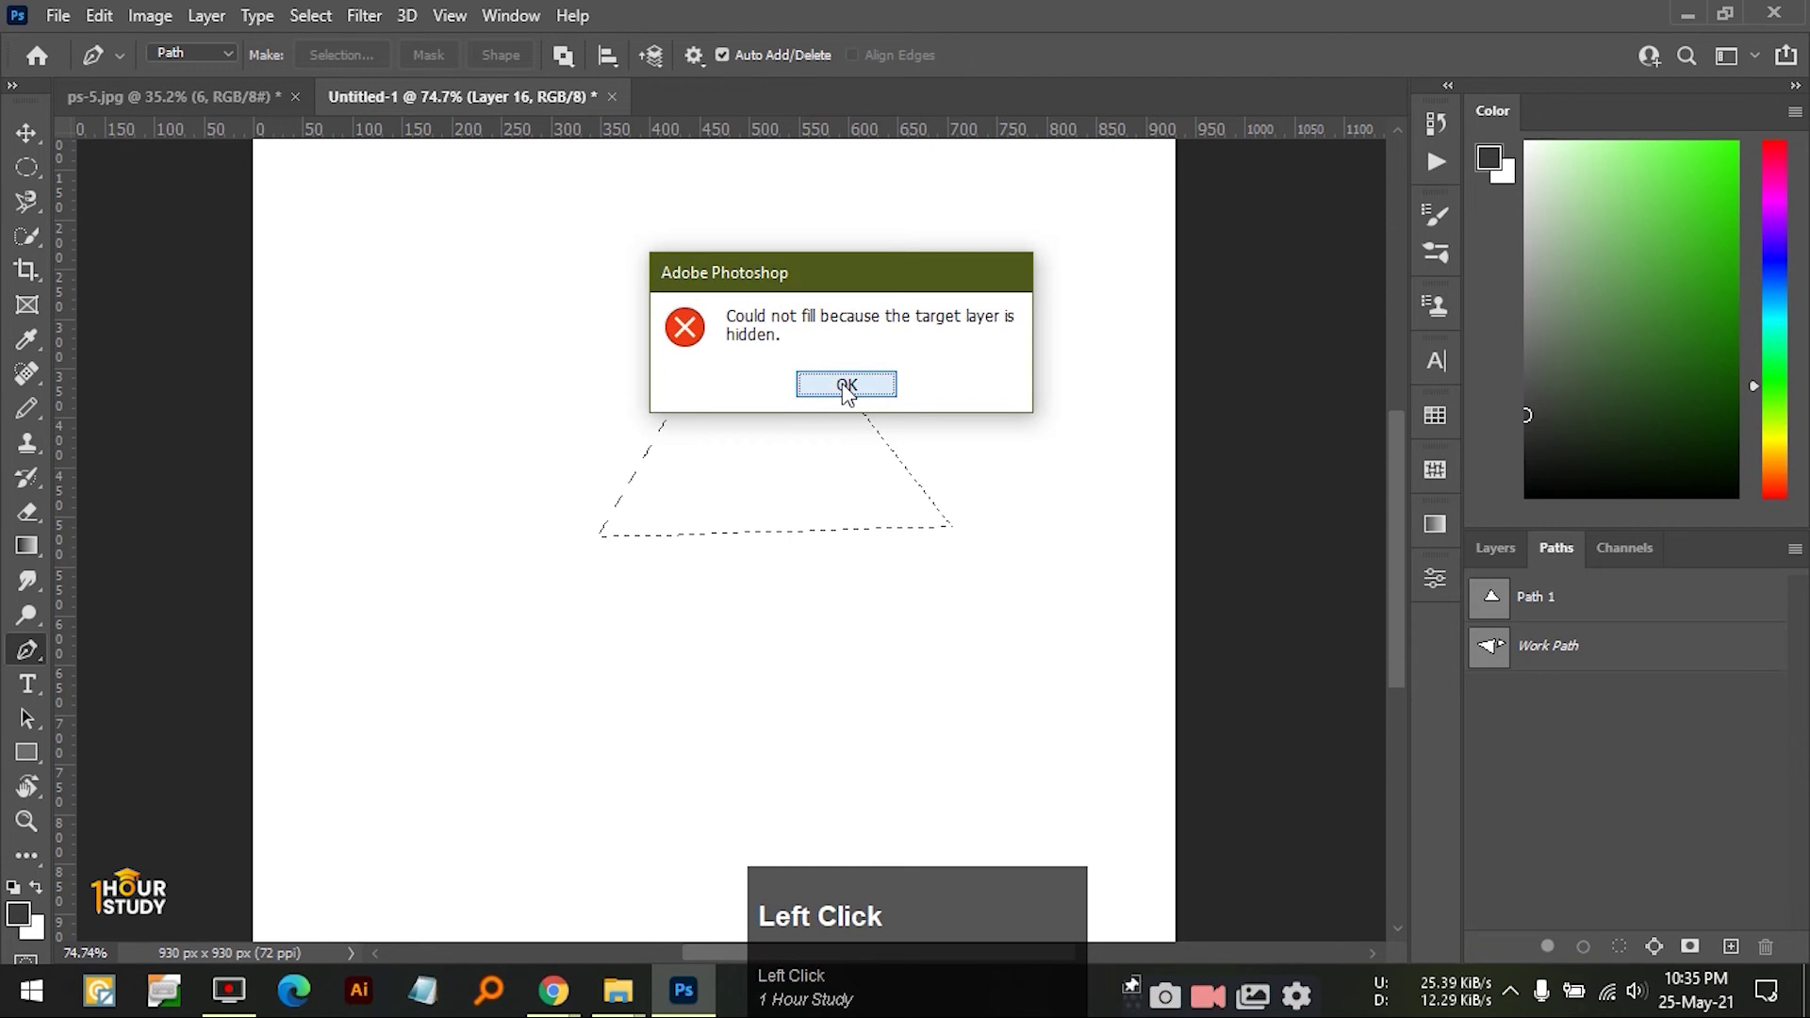
- Make Layer 16 visible and fill the triangular selection with the dark gray foreground color
left_click(1492, 547)
left_click(1485, 718)
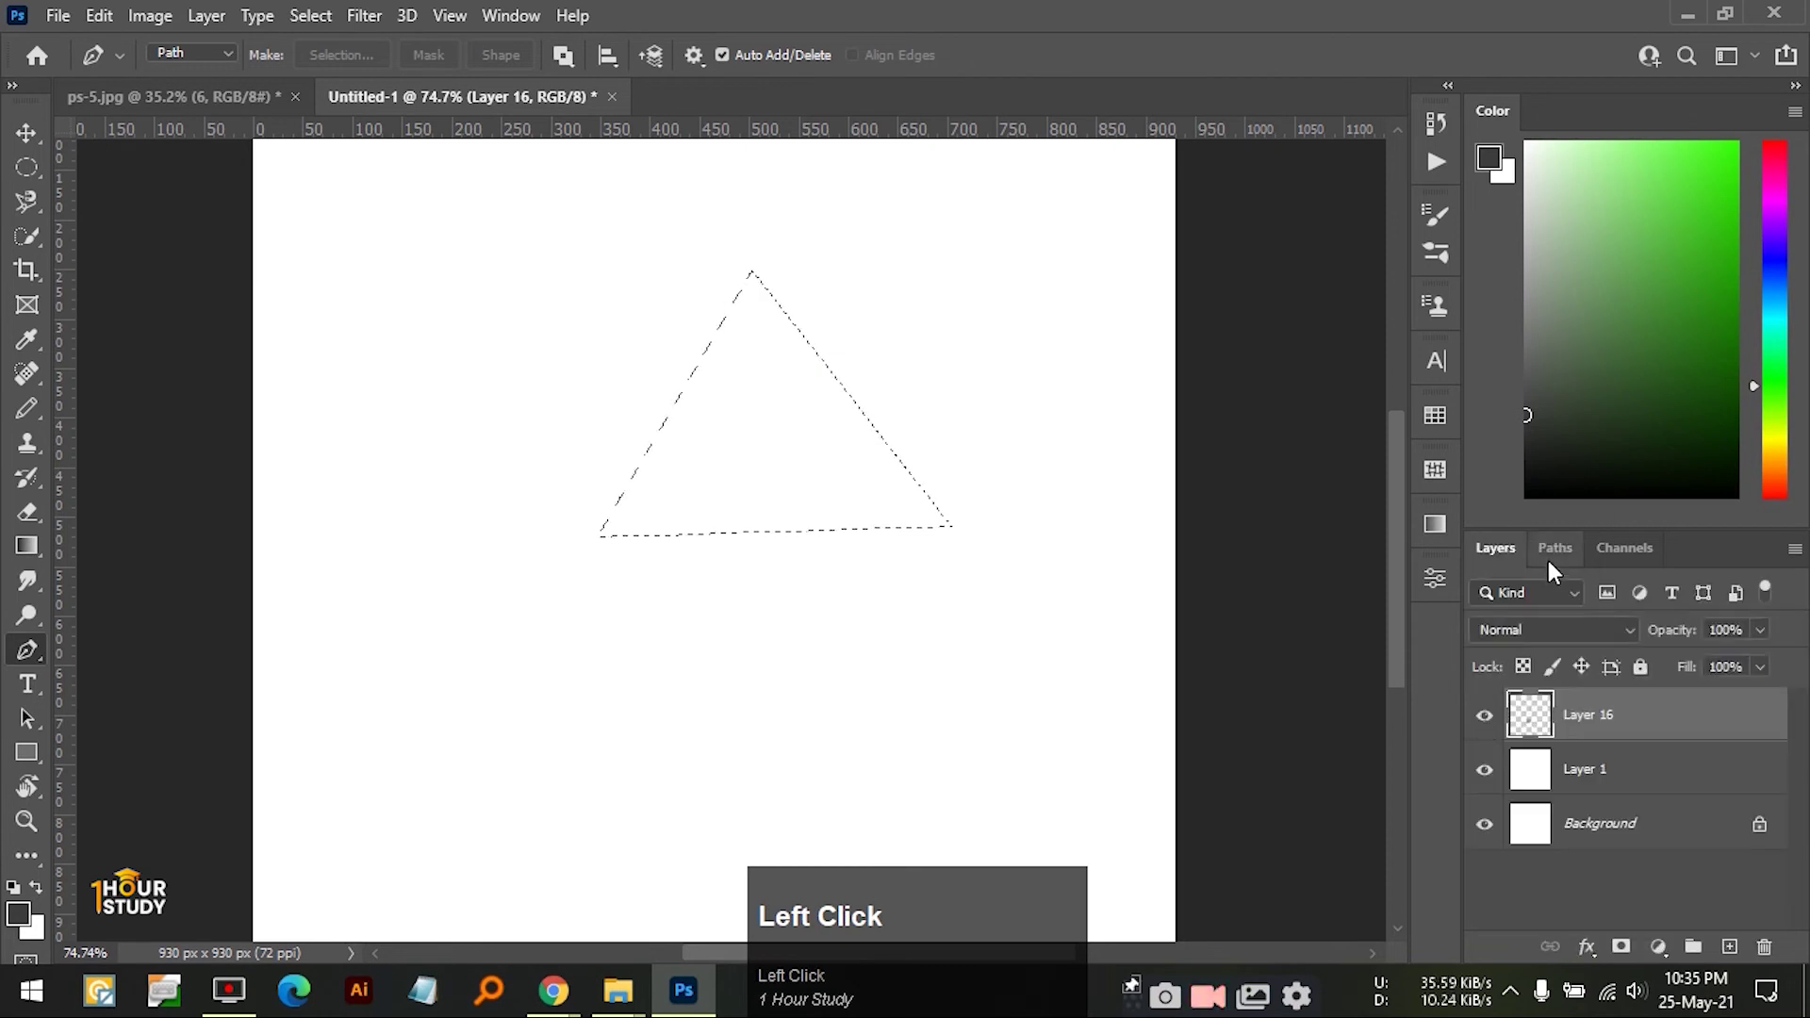
left_click(1553, 549)
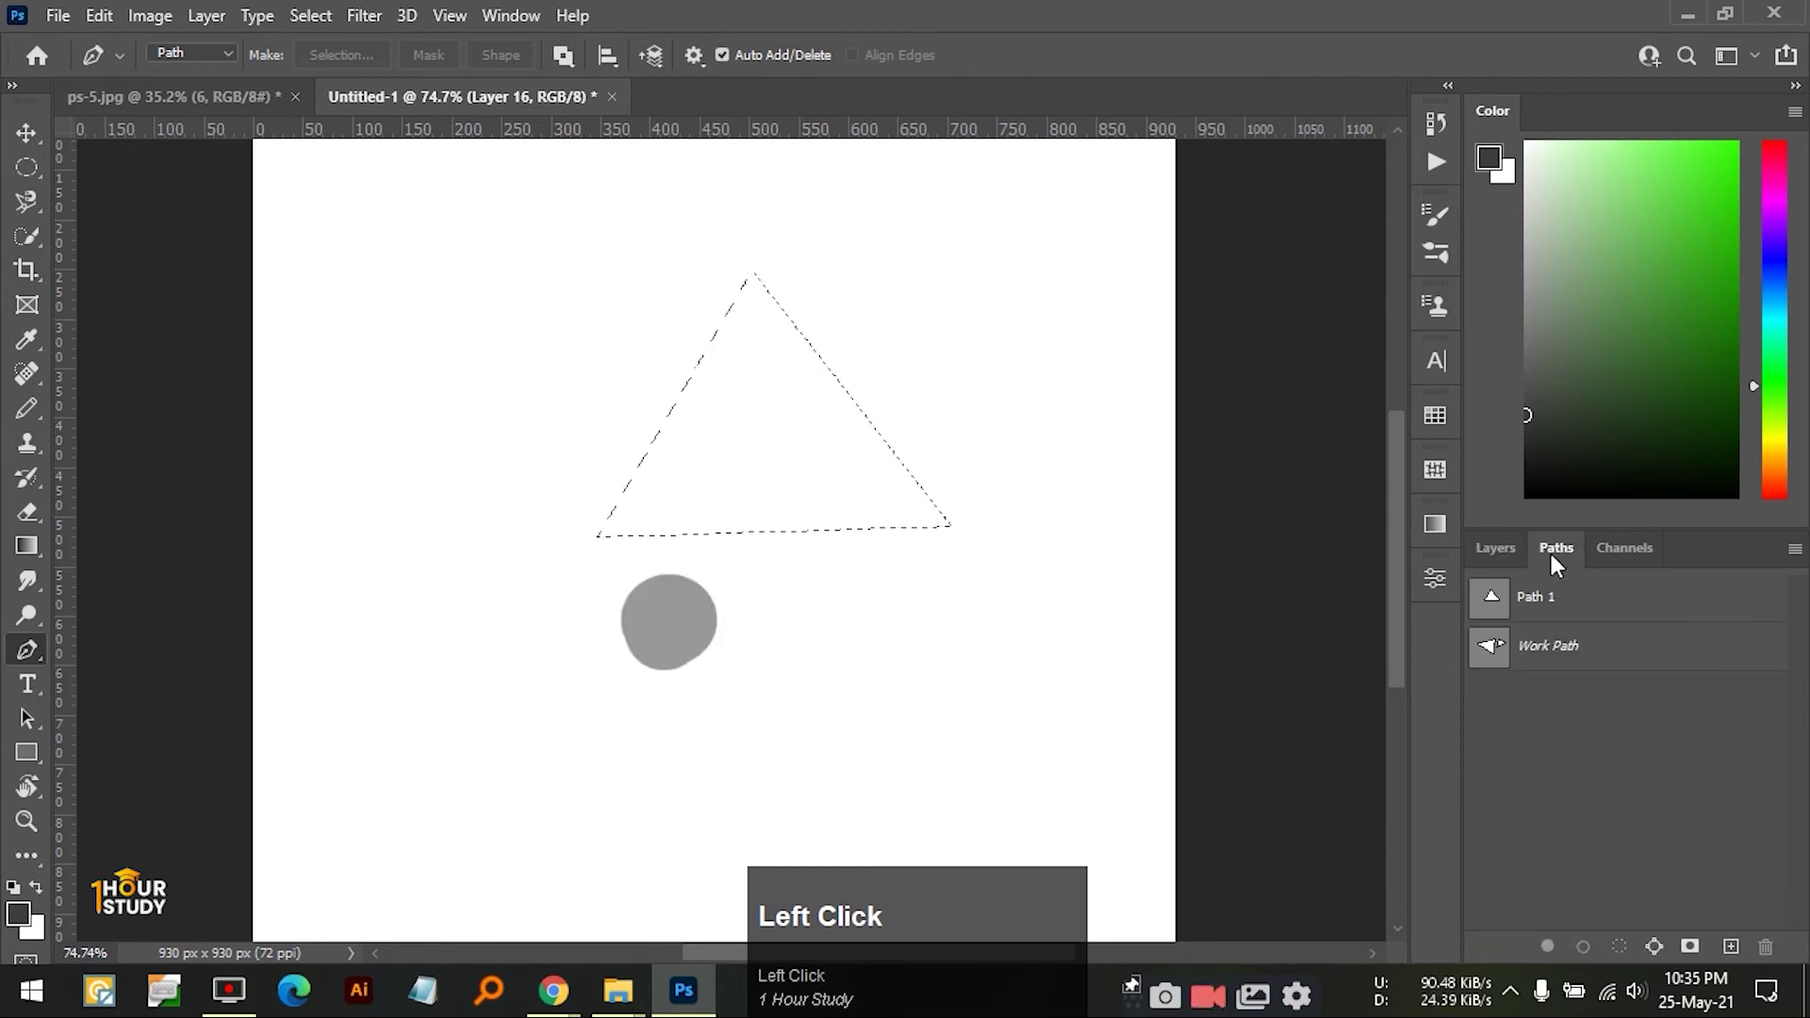
key("alt+Delete")
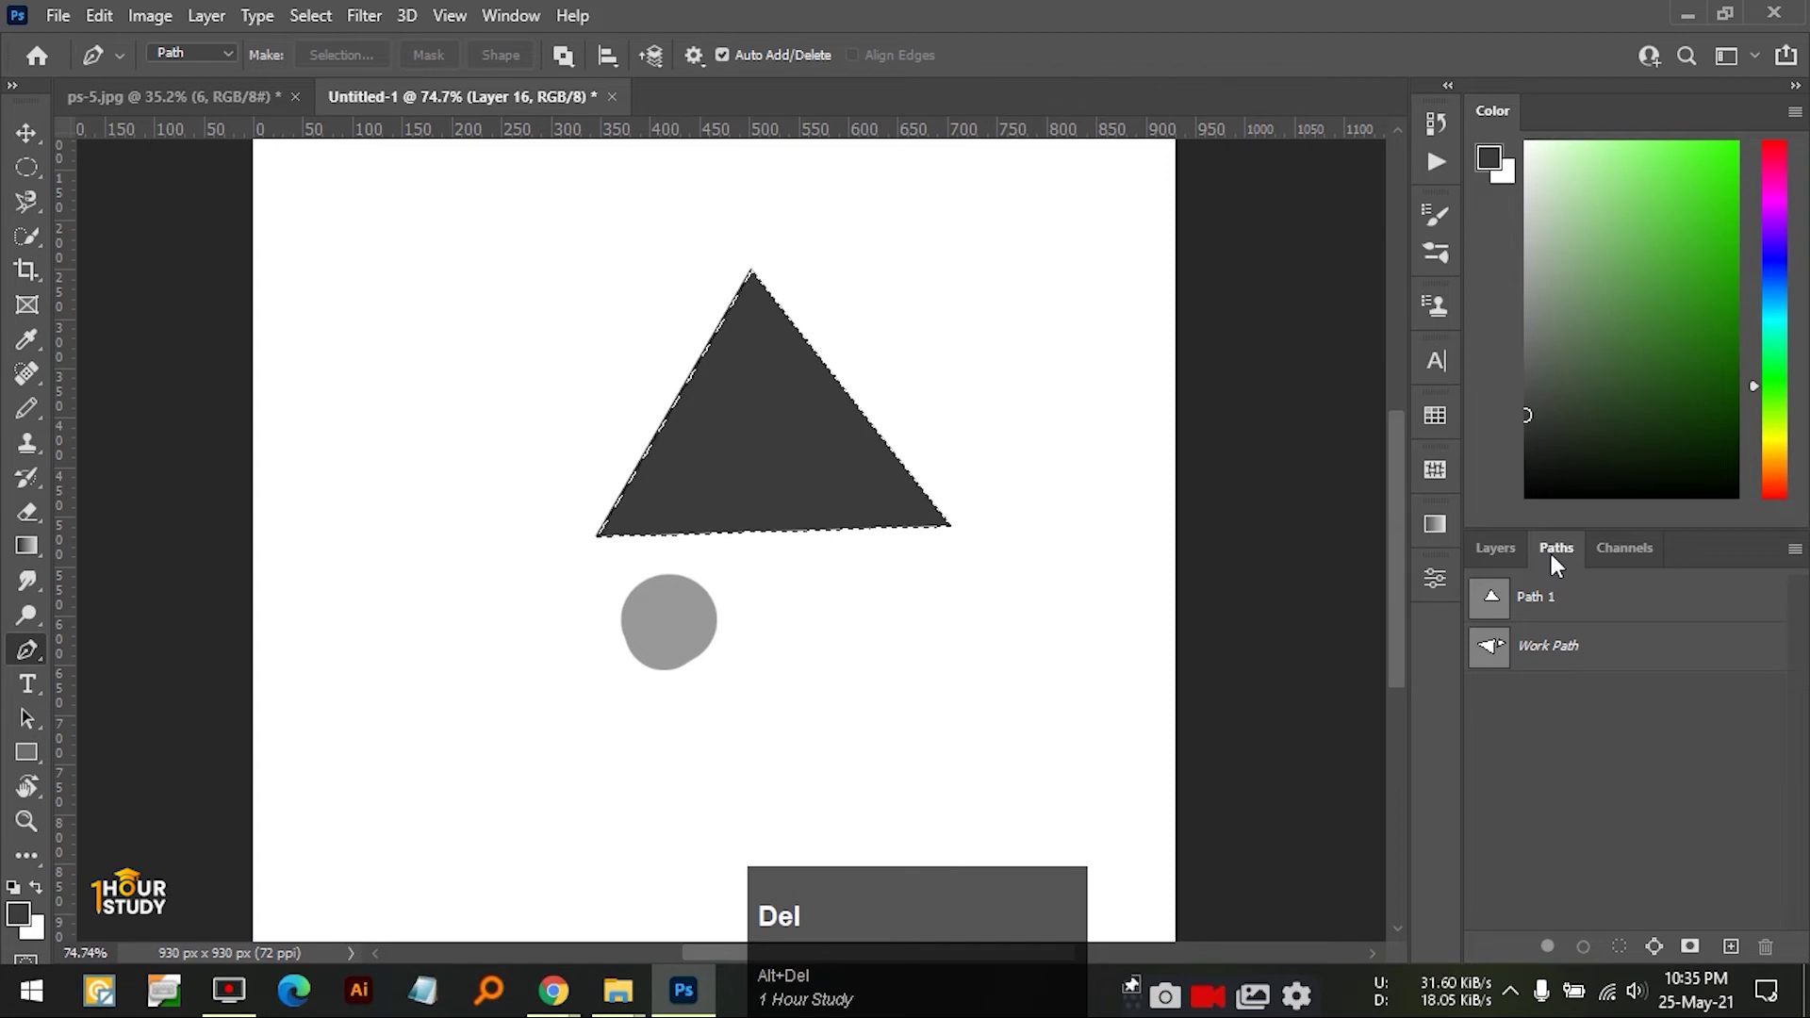
- Set the foreground color to bright turquoise and refill the triangular selection with it
left_click(1732, 342)
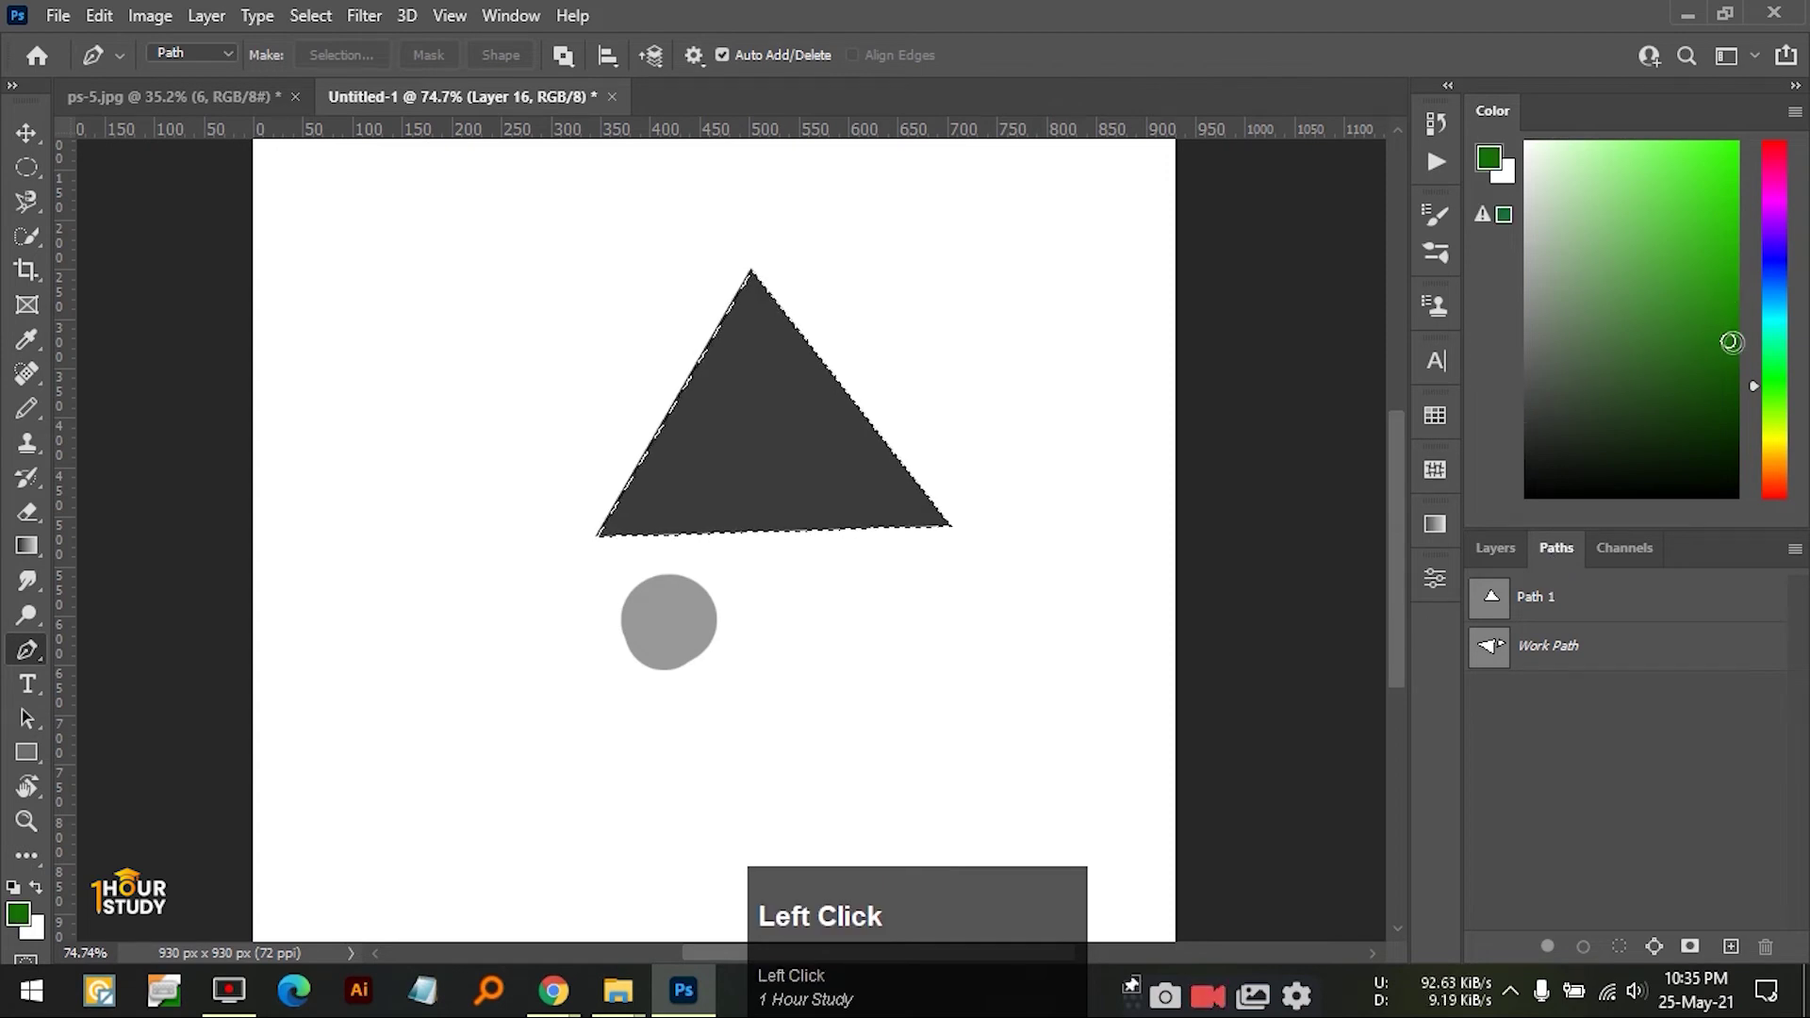
left_click(1784, 330)
left_click_drag(1742, 280, 1766, 184)
key("alt+Delete")
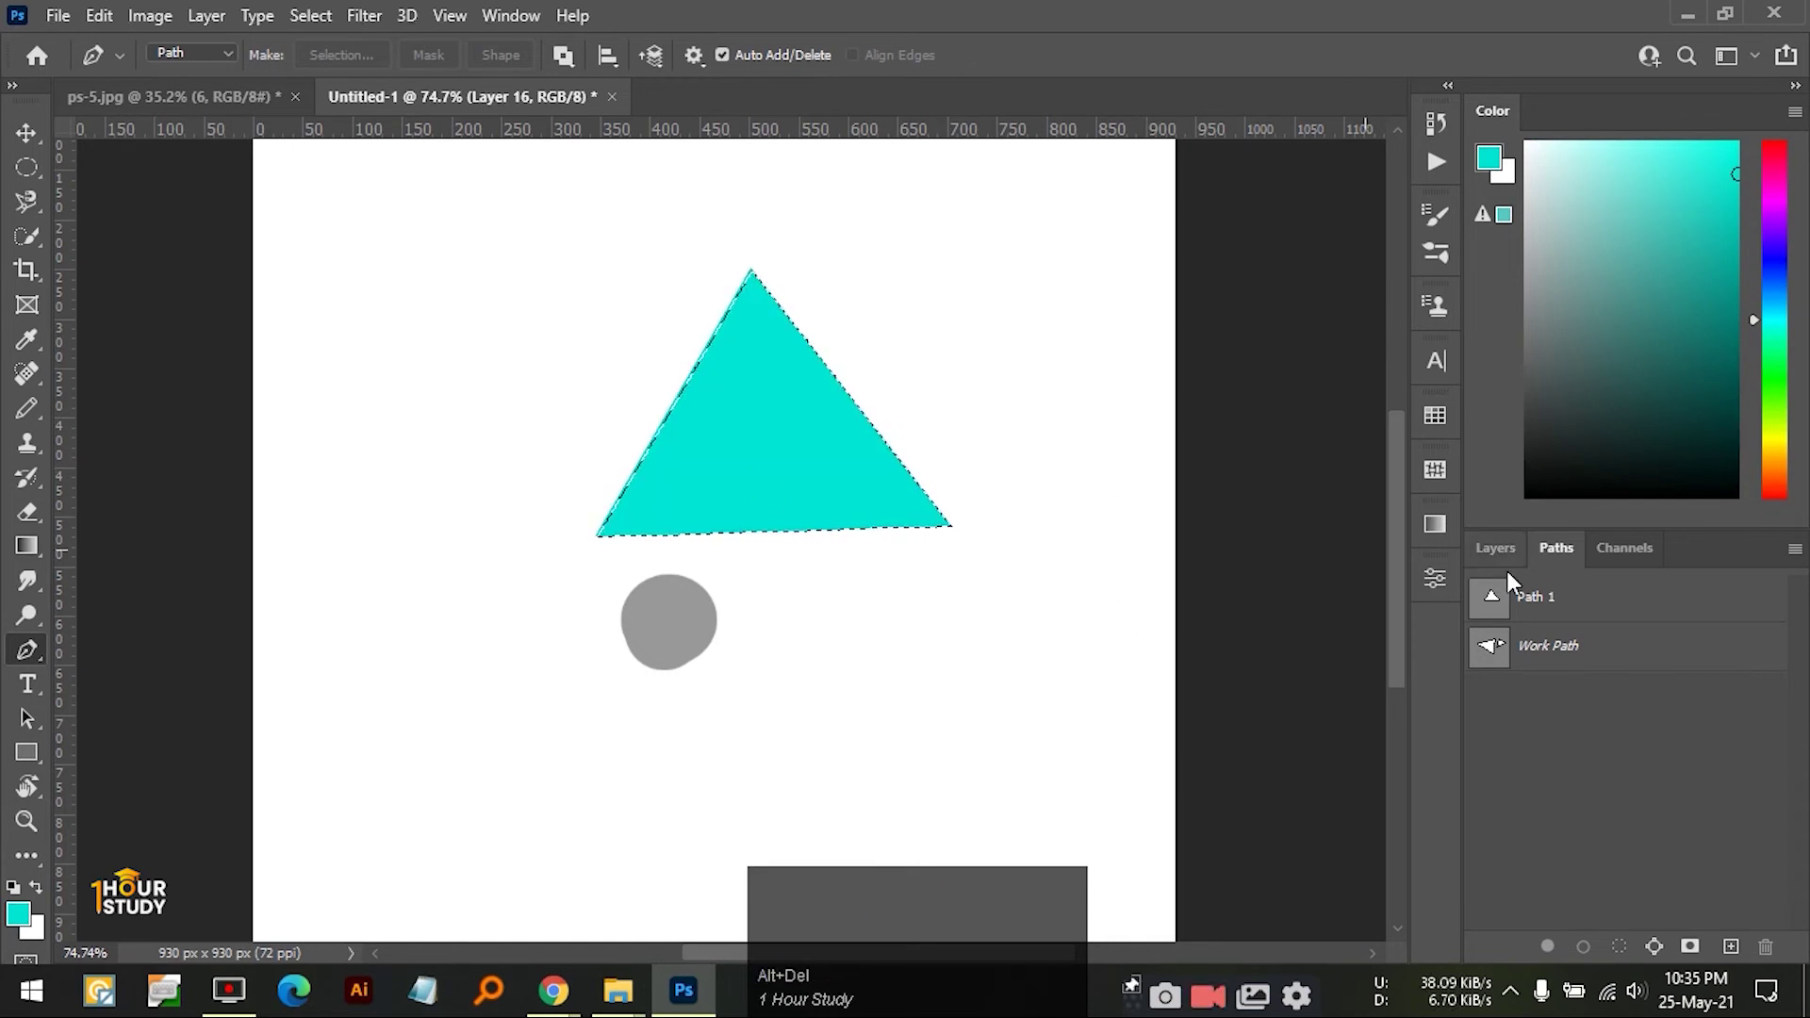
- Draw a small closed triangular path about 100 px wide beside the turquoise triangle with the Pen tool
left_click(1052, 403)
left_click(1016, 529)
left_click(1113, 519)
left_click(1052, 404)
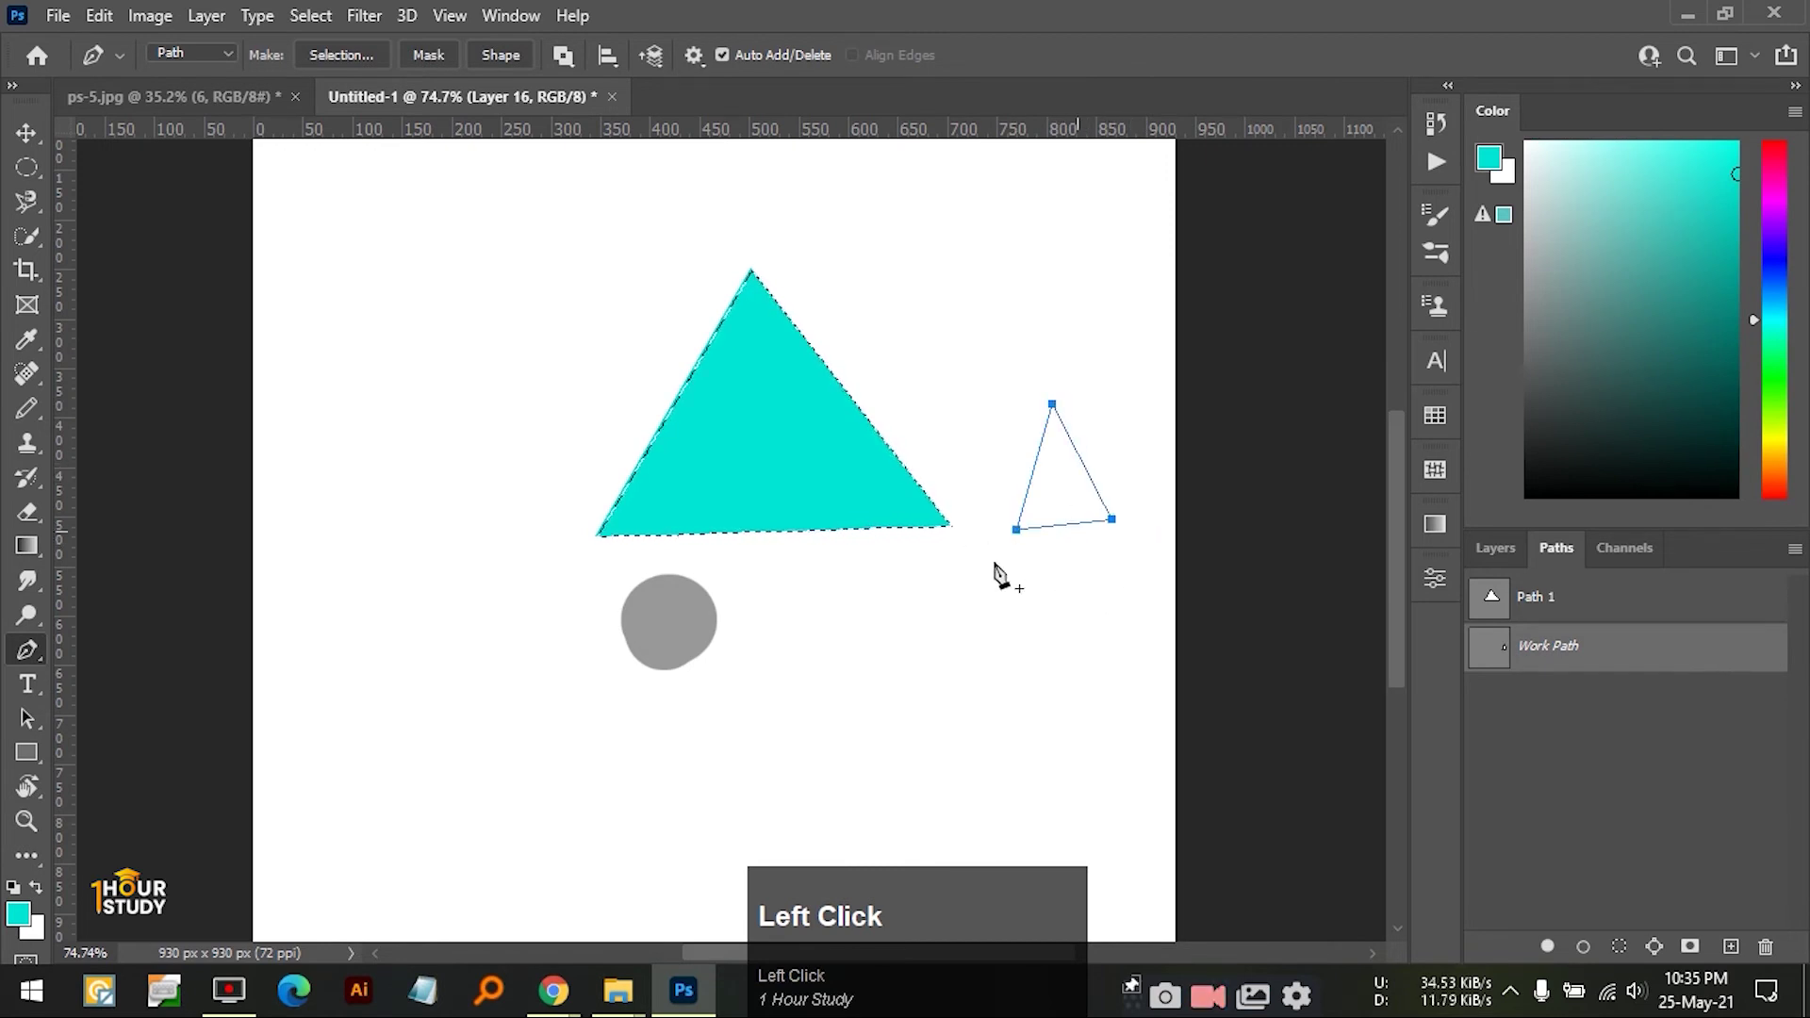
- Convert the small triangular path into a selection using Make Selection
left_click(1496, 549)
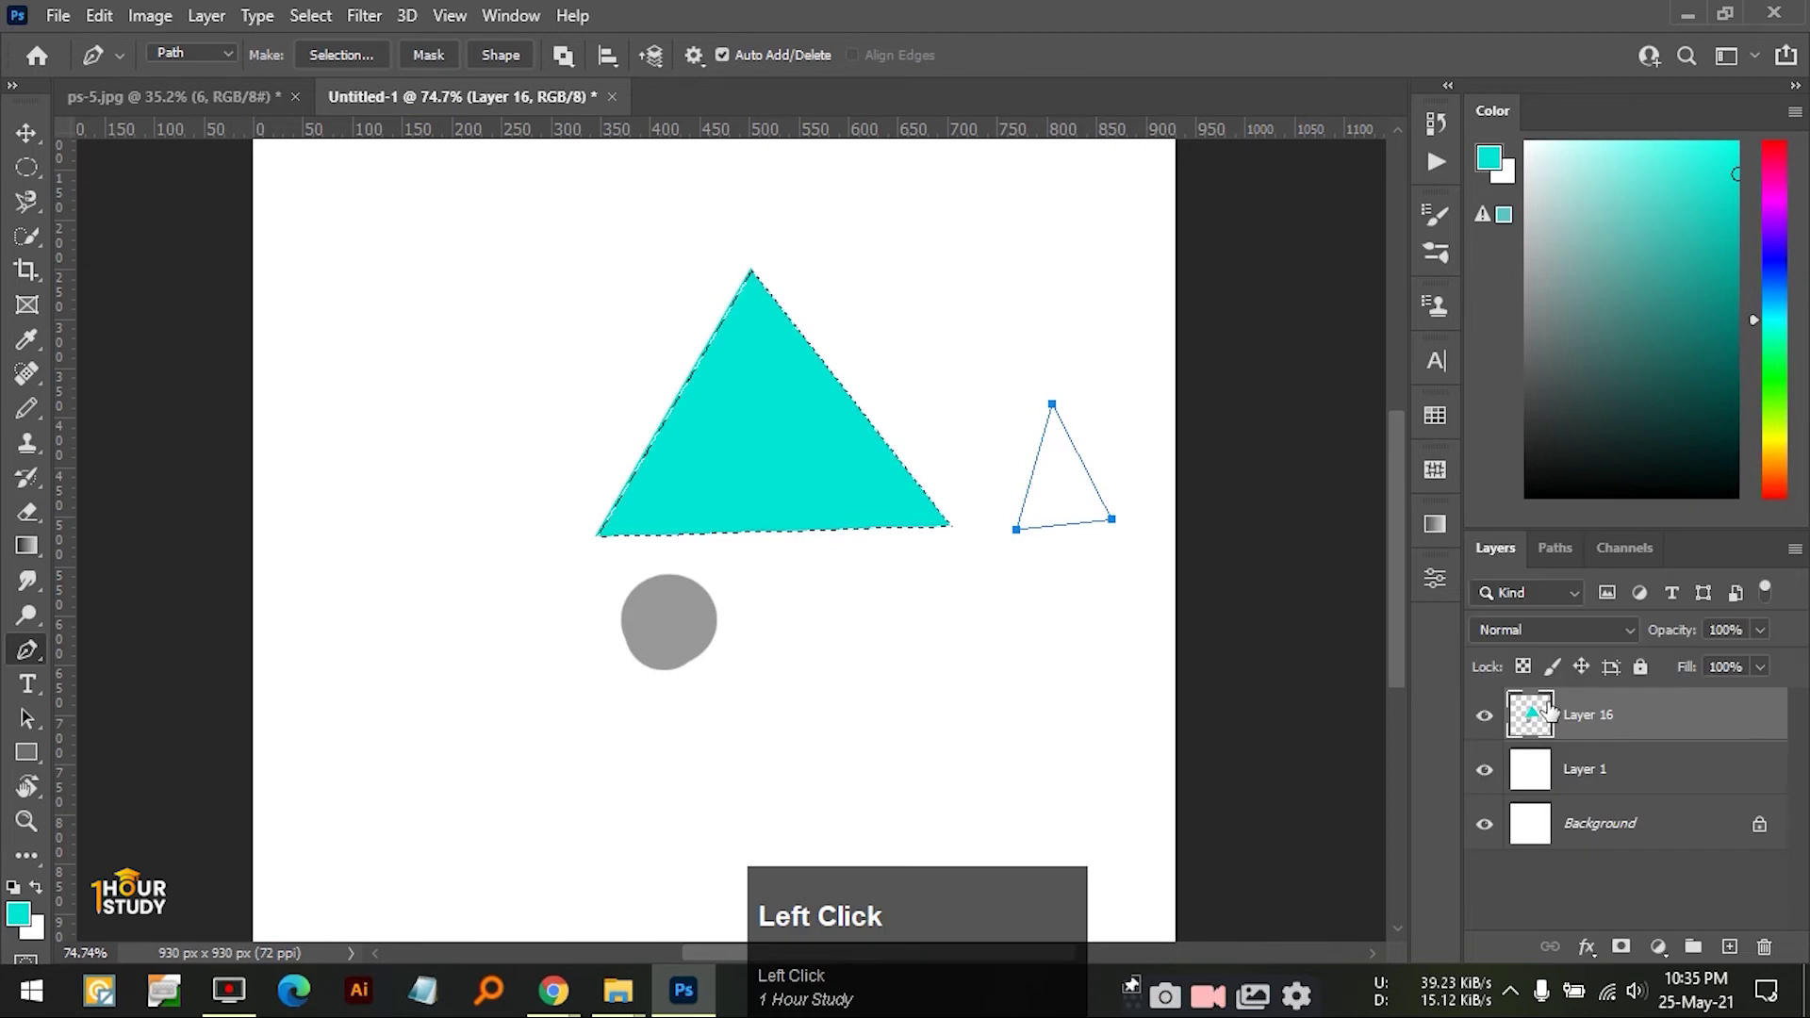
right_click(1058, 454)
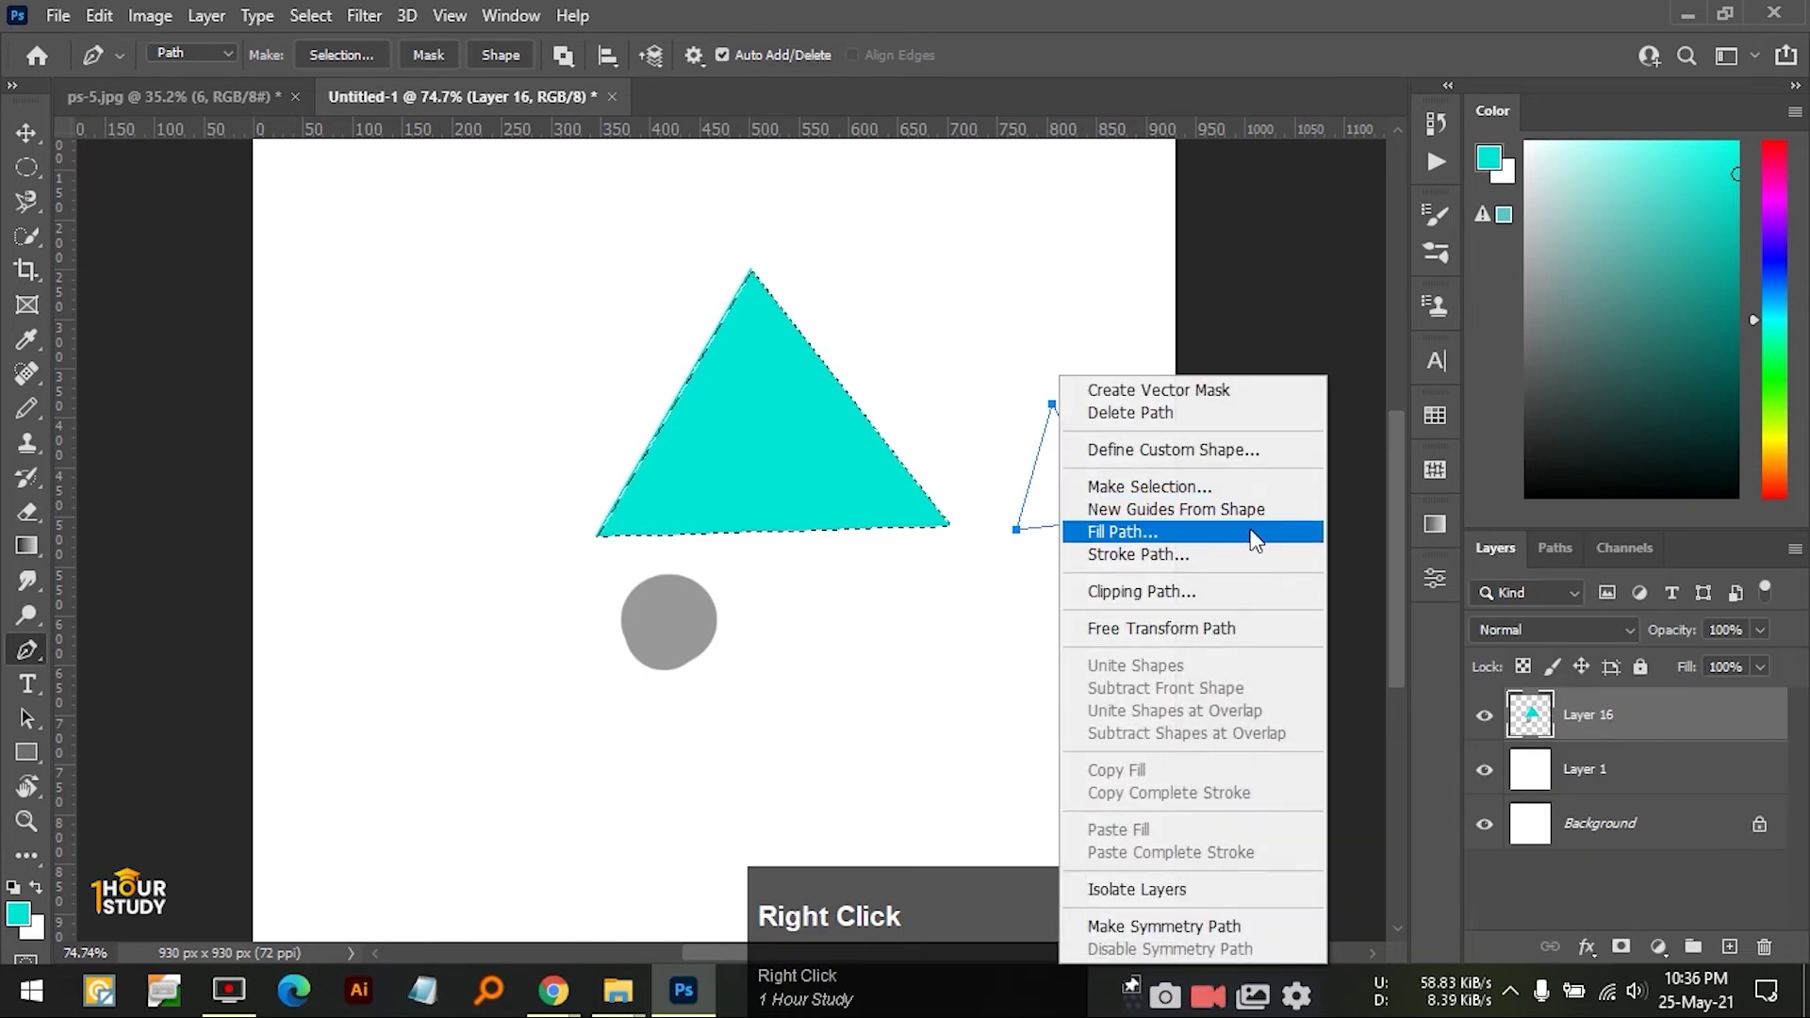
left_click(1234, 492)
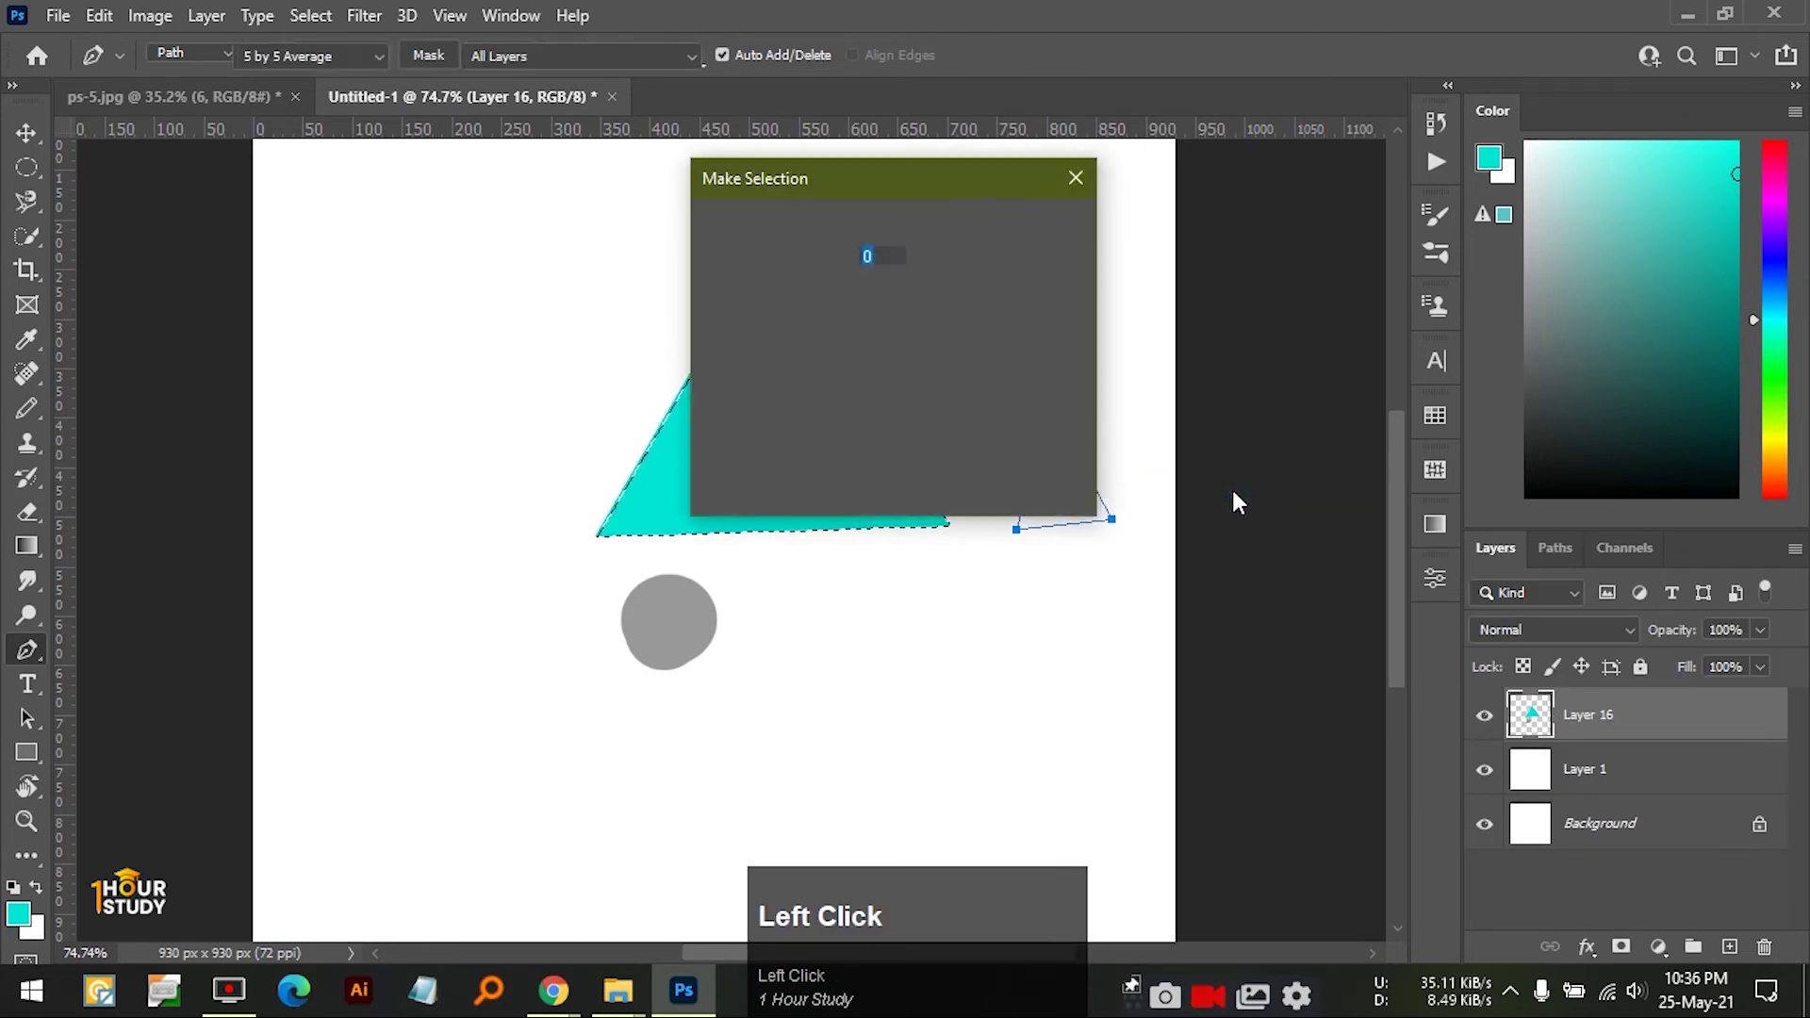
left_click(1042, 238)
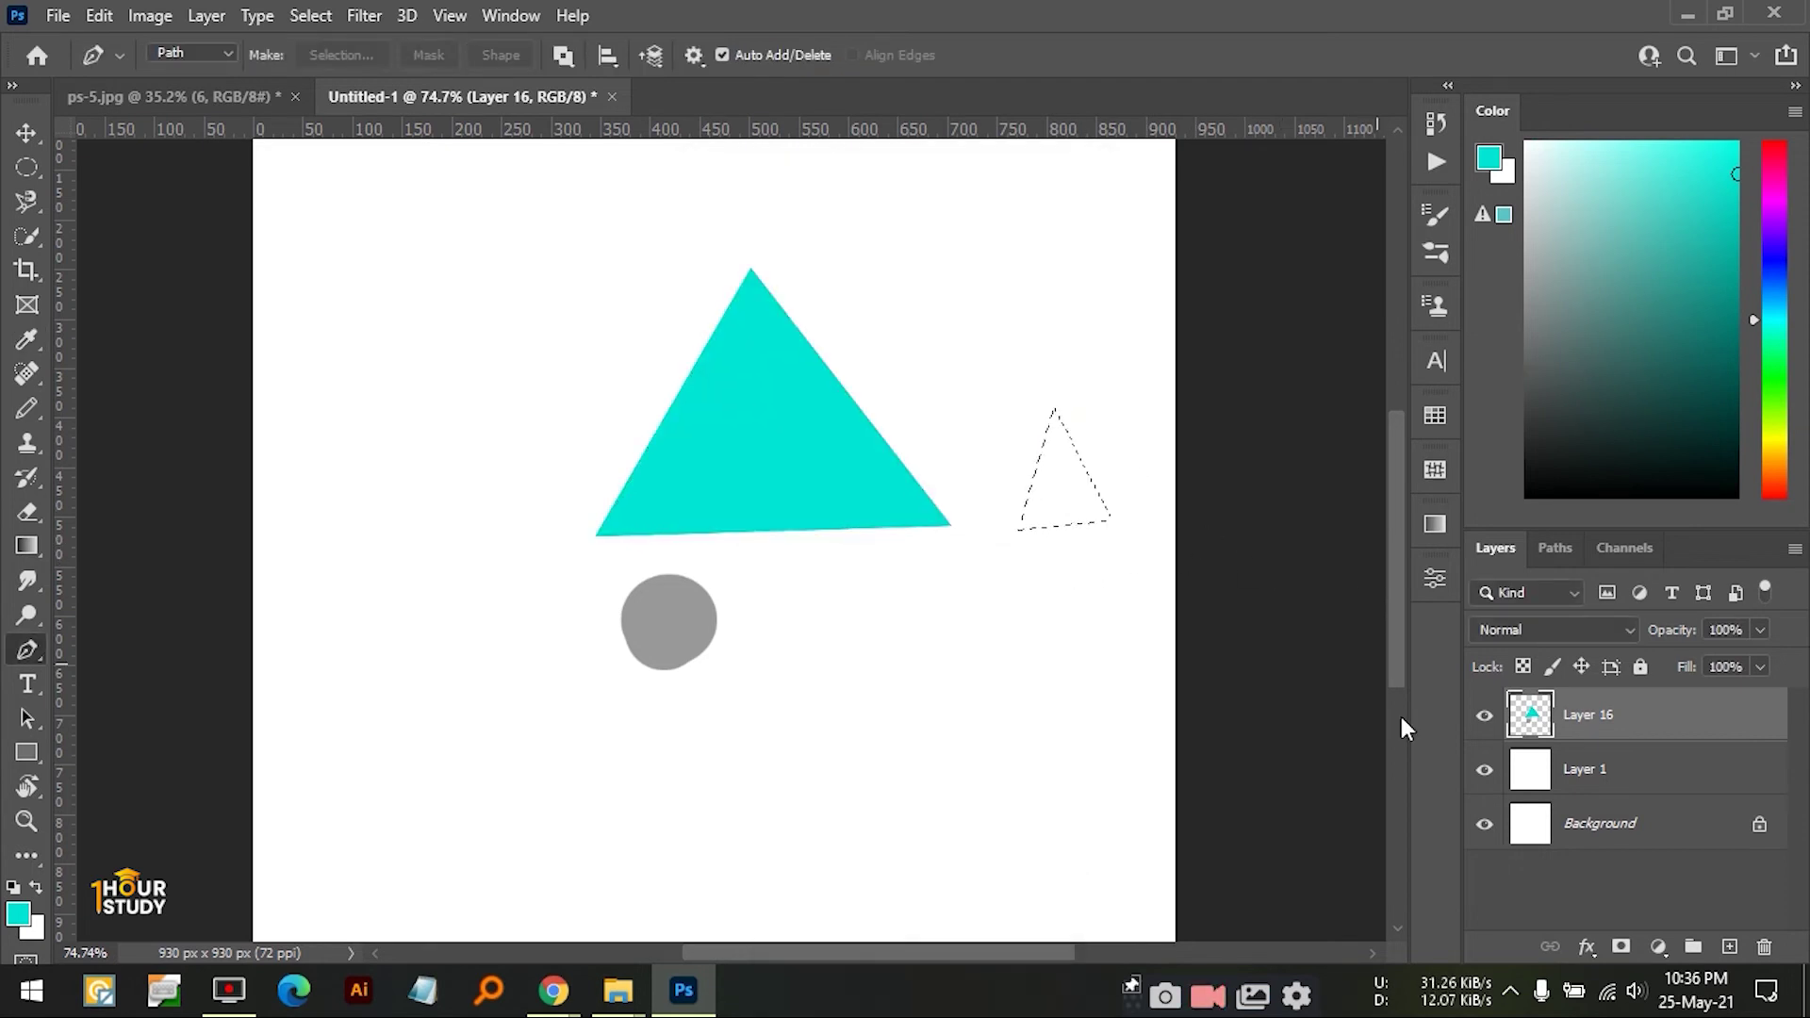
- Add a new layer above Layer 16, hide Layer 16, and clear the selection
left_click(1729, 946)
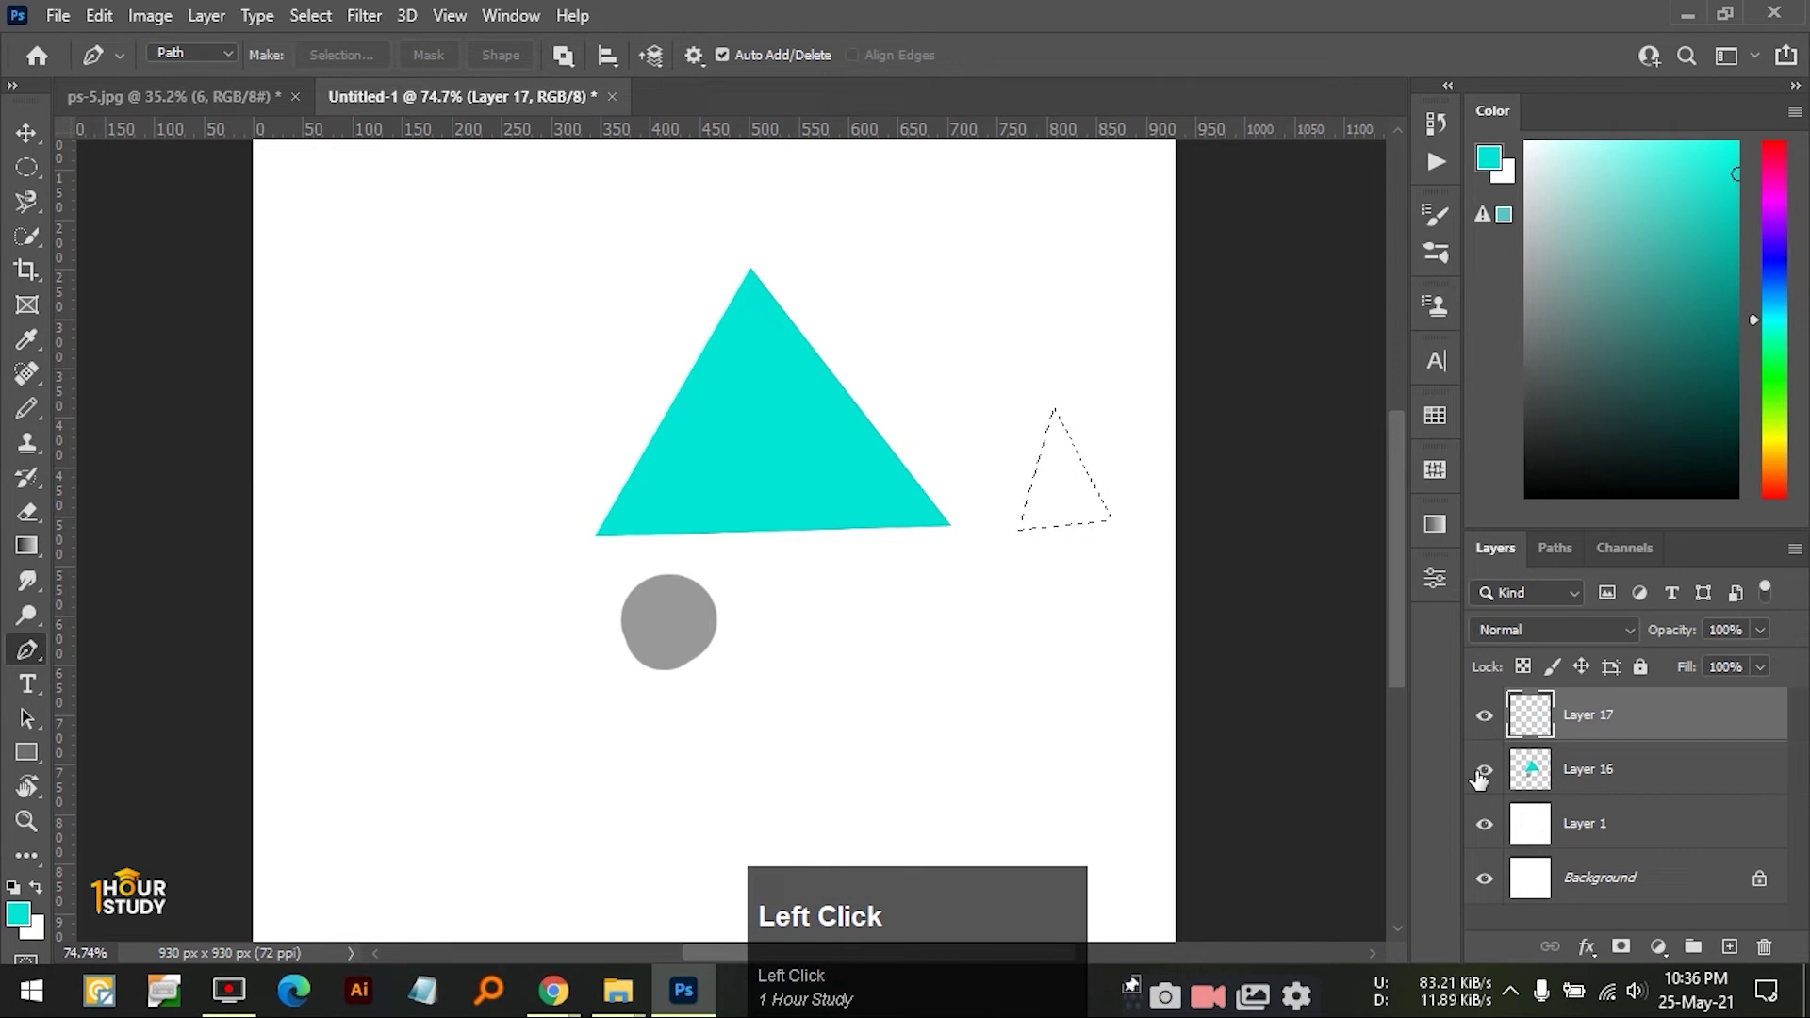
left_click(1481, 771)
key("ctrl+d")
- Draw a closed four-sided path about 200 px wide and 210 px tall with the Pen tool and convert it into a selection
left_click(843, 411)
left_click(857, 606)
left_click(1040, 606, "shift")
left_click(1041, 398, "shift")
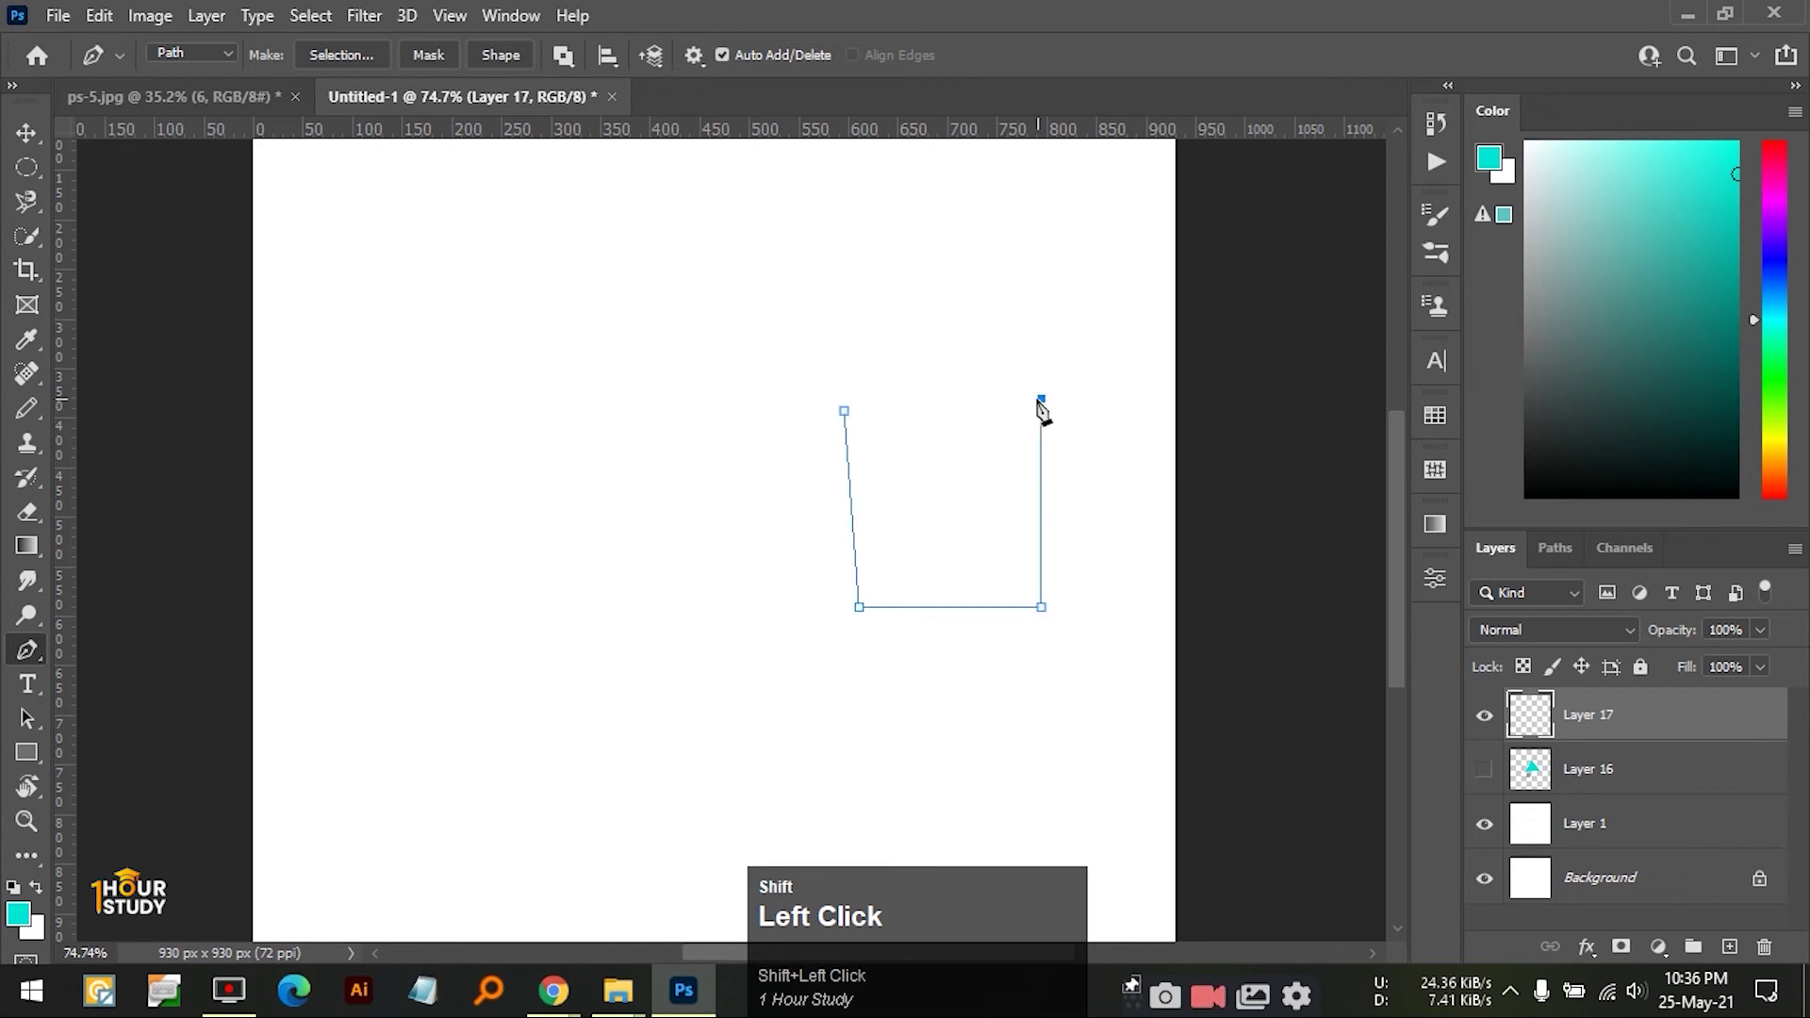
left_click(844, 411)
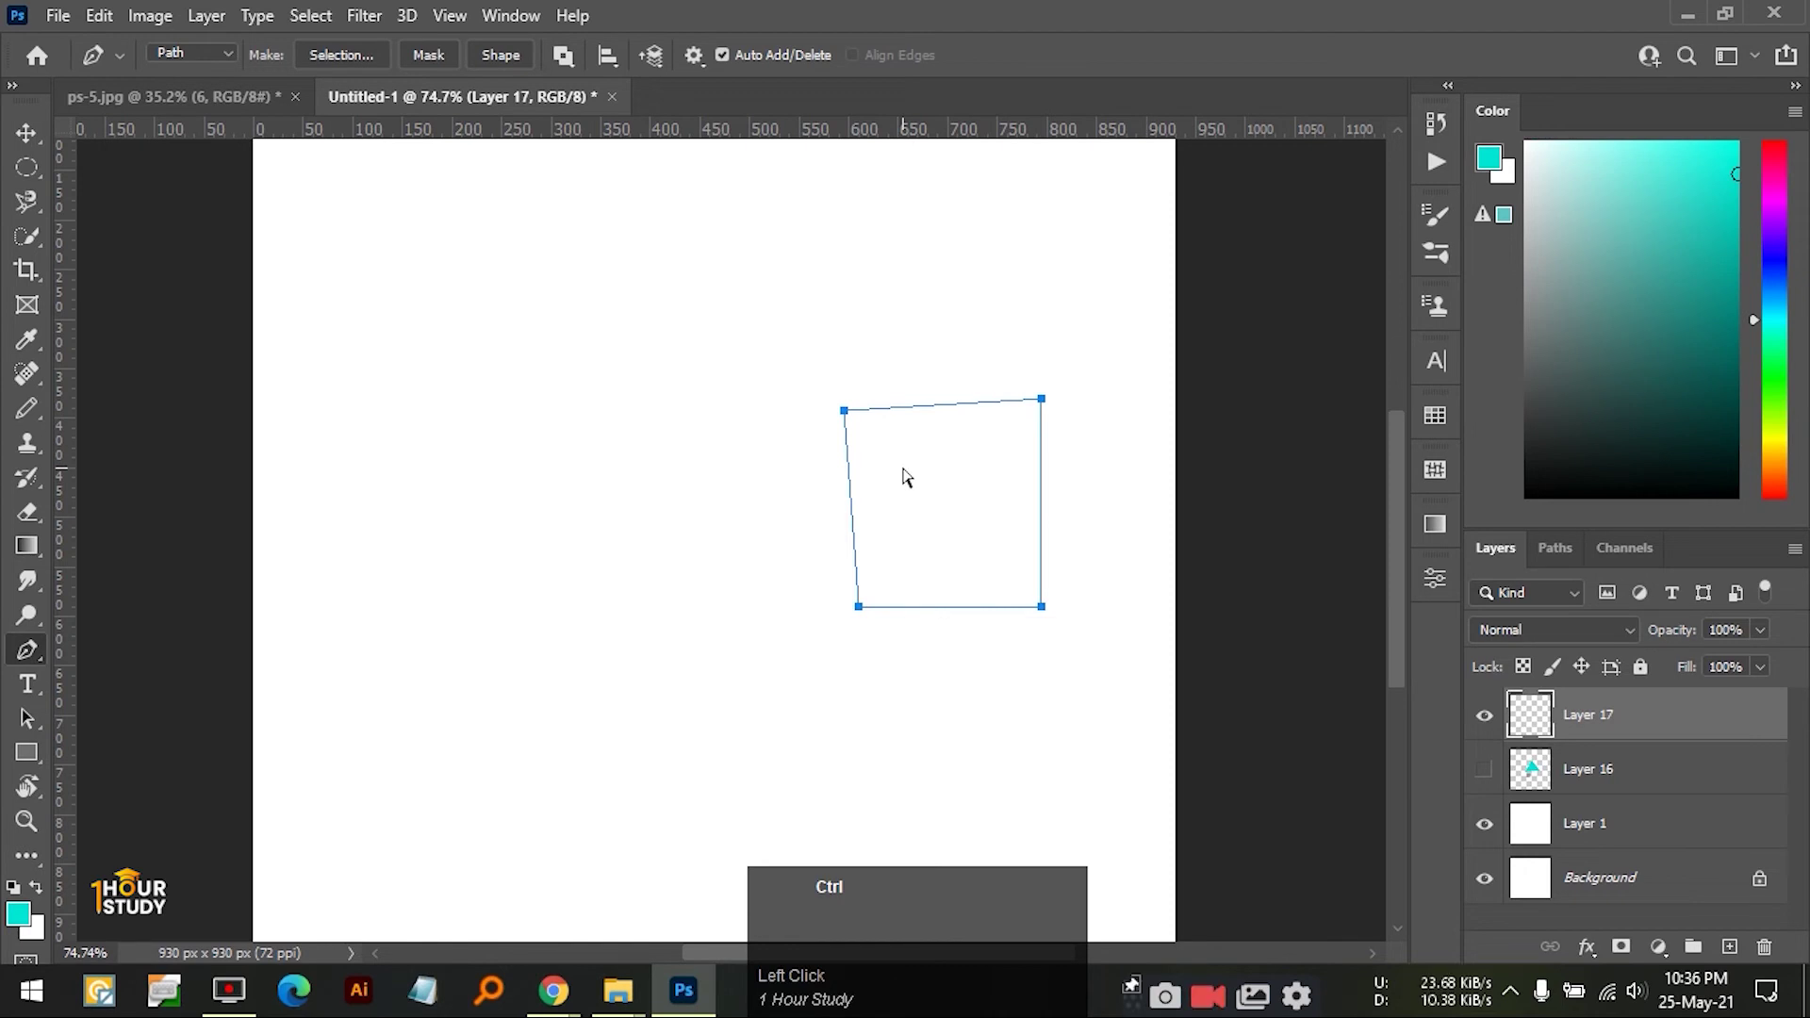
key("ctrl+shift+Return")
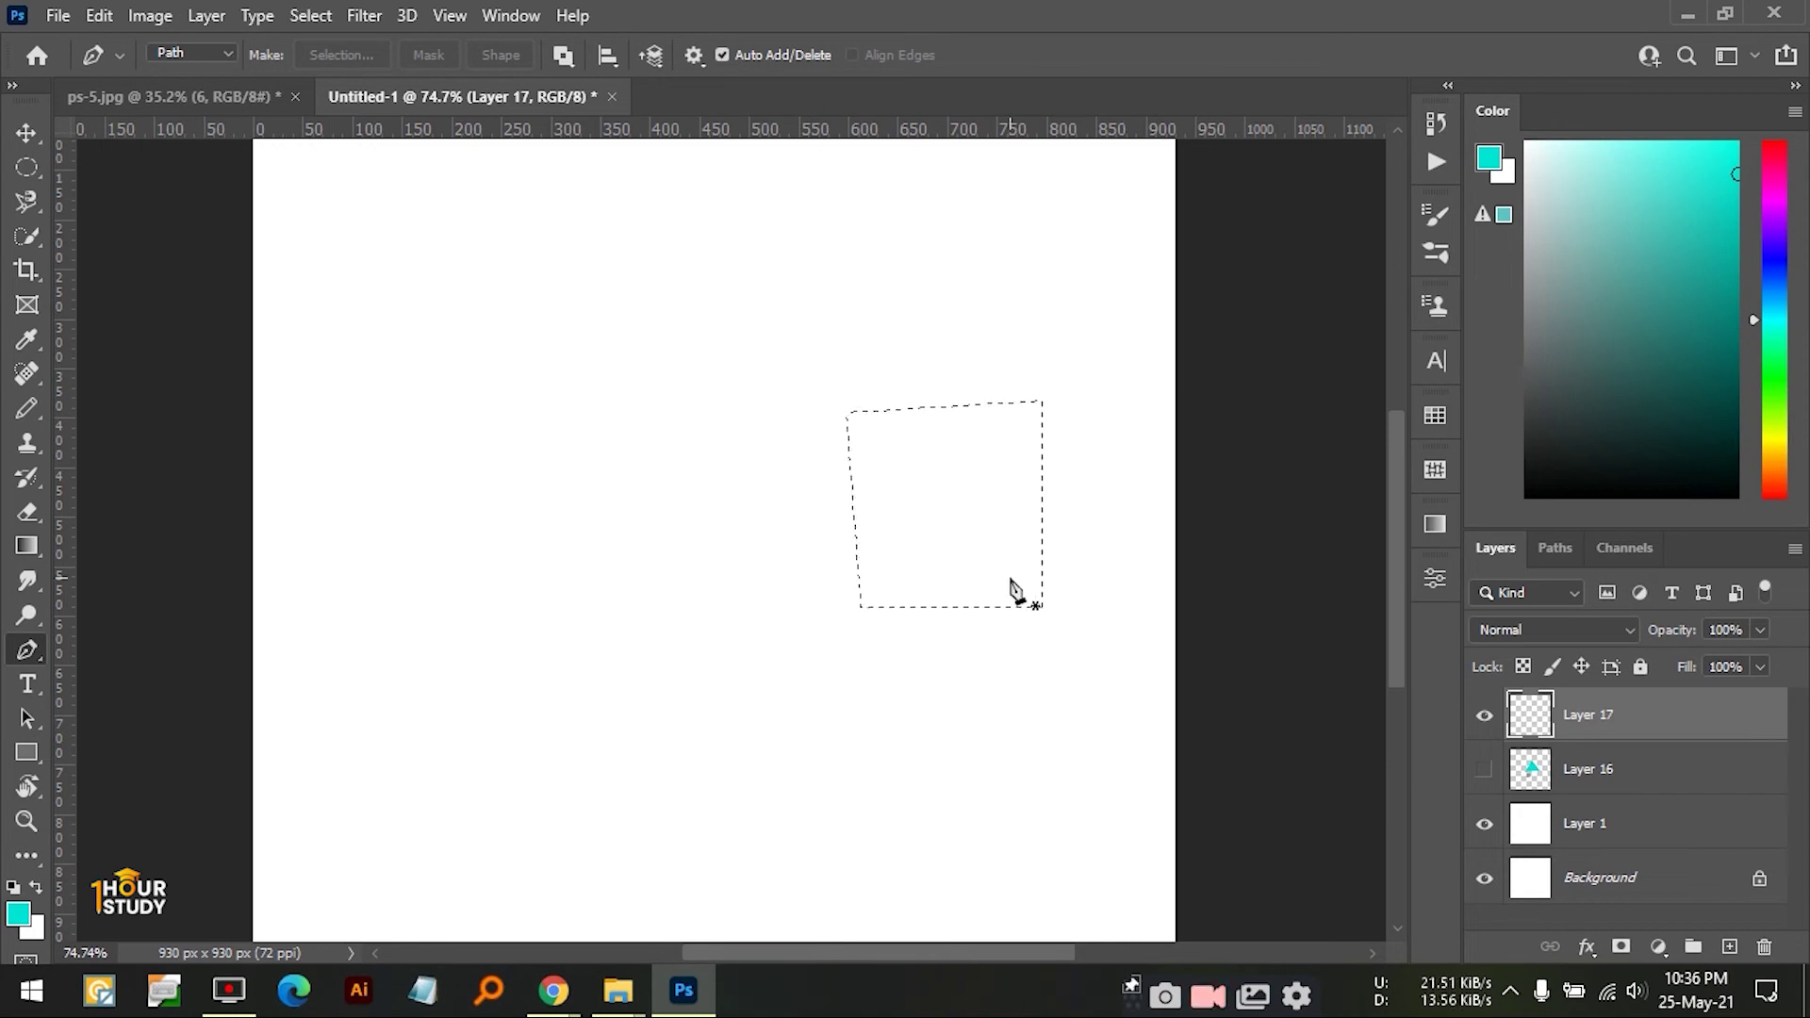
left_click(1550, 544)
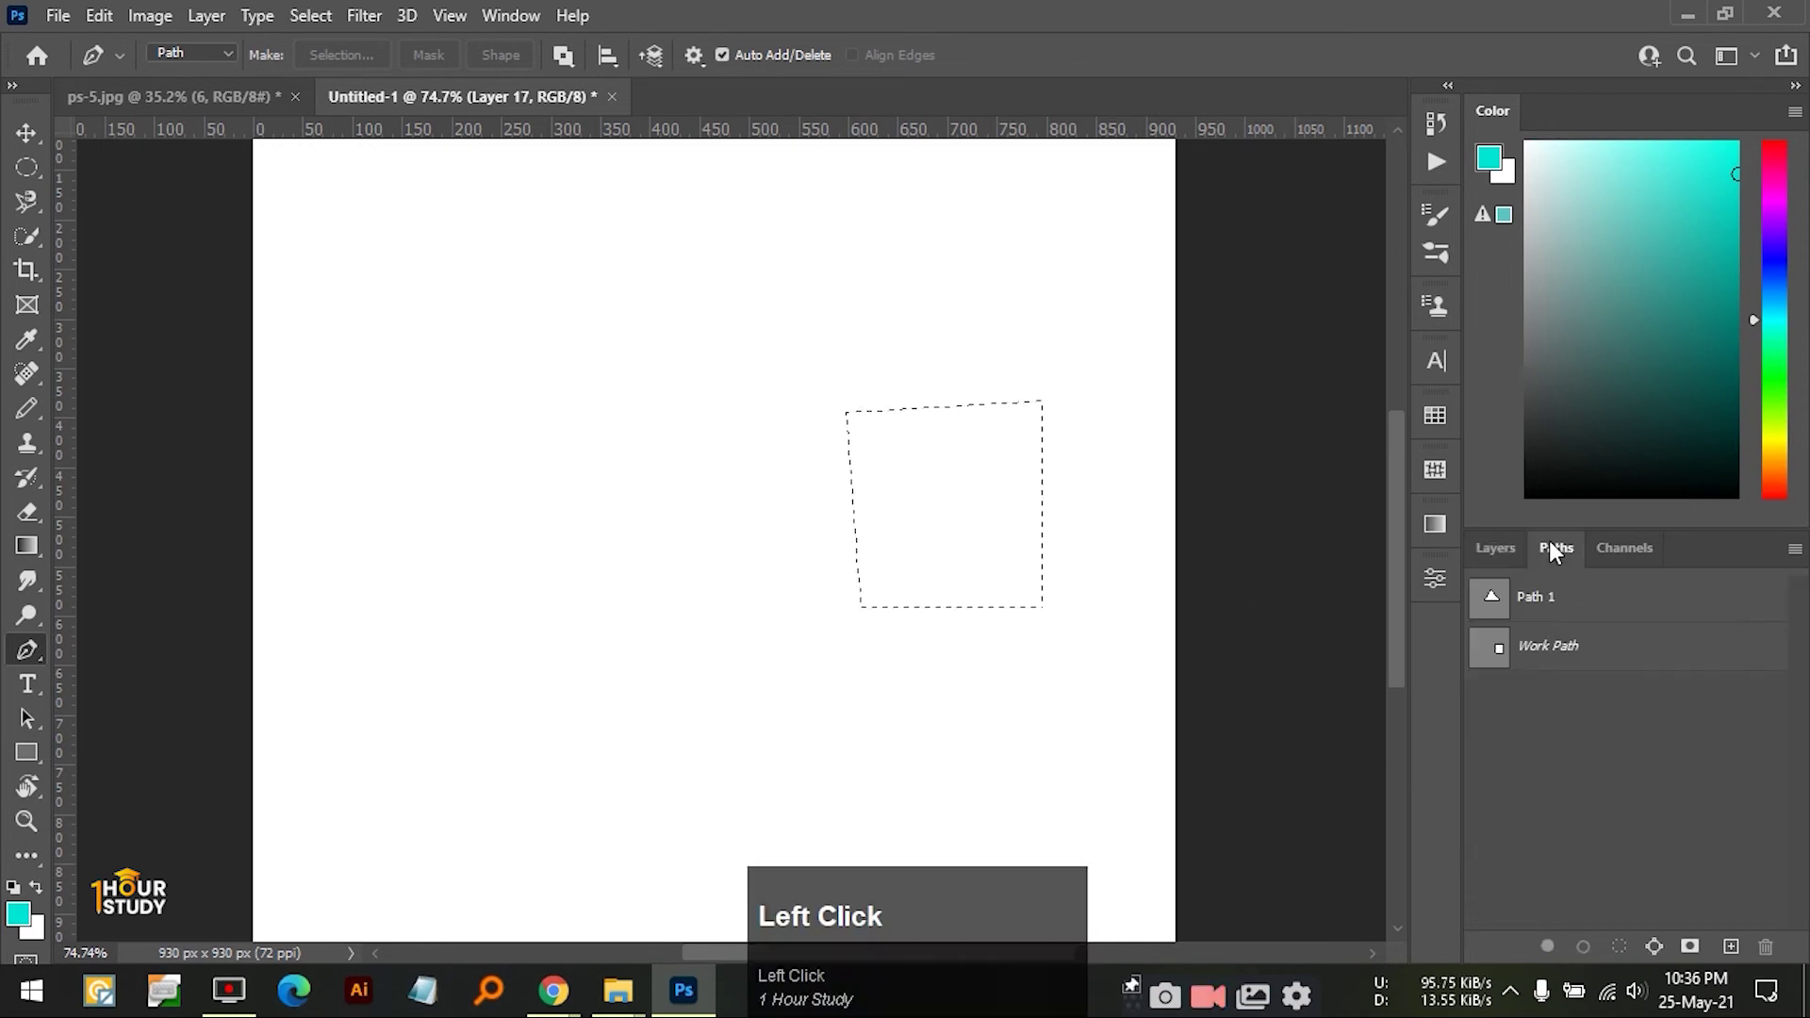
left_click(1511, 548)
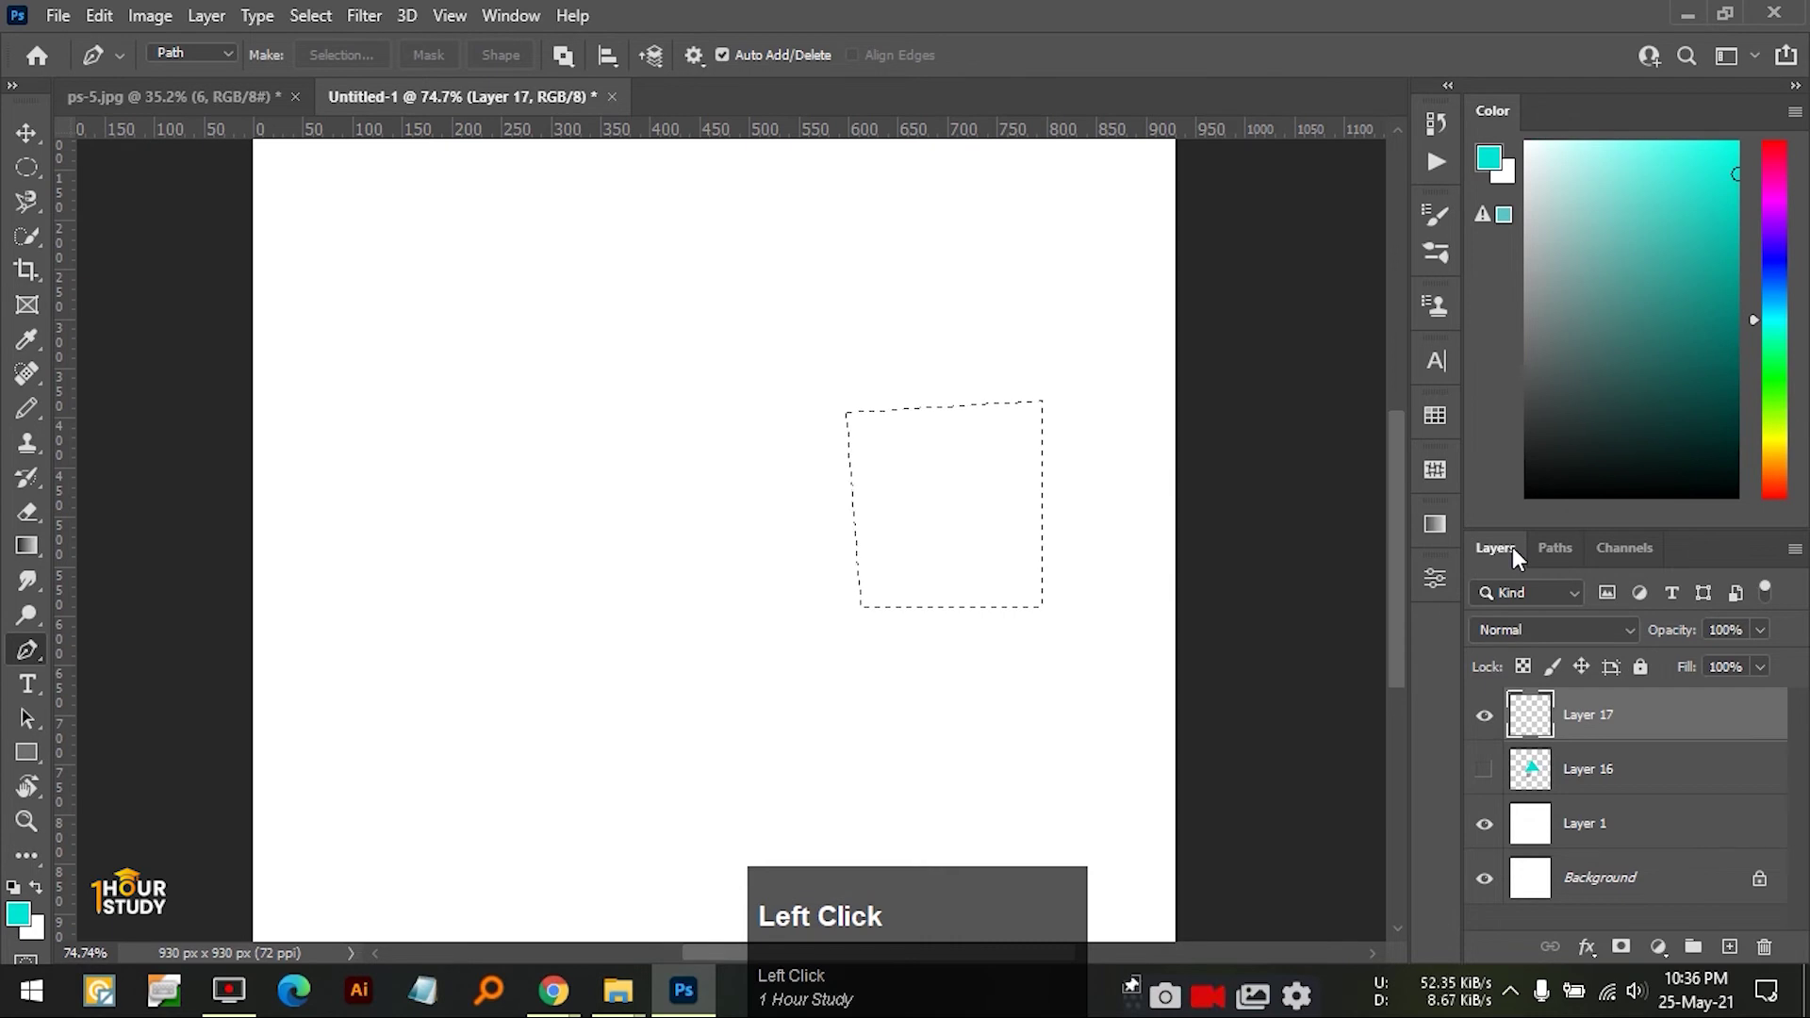
- Draw a closed triangular path about 300 px wide overlapping the four-sided selection's upper-left corner and add it to the selection
left_click(772, 245)
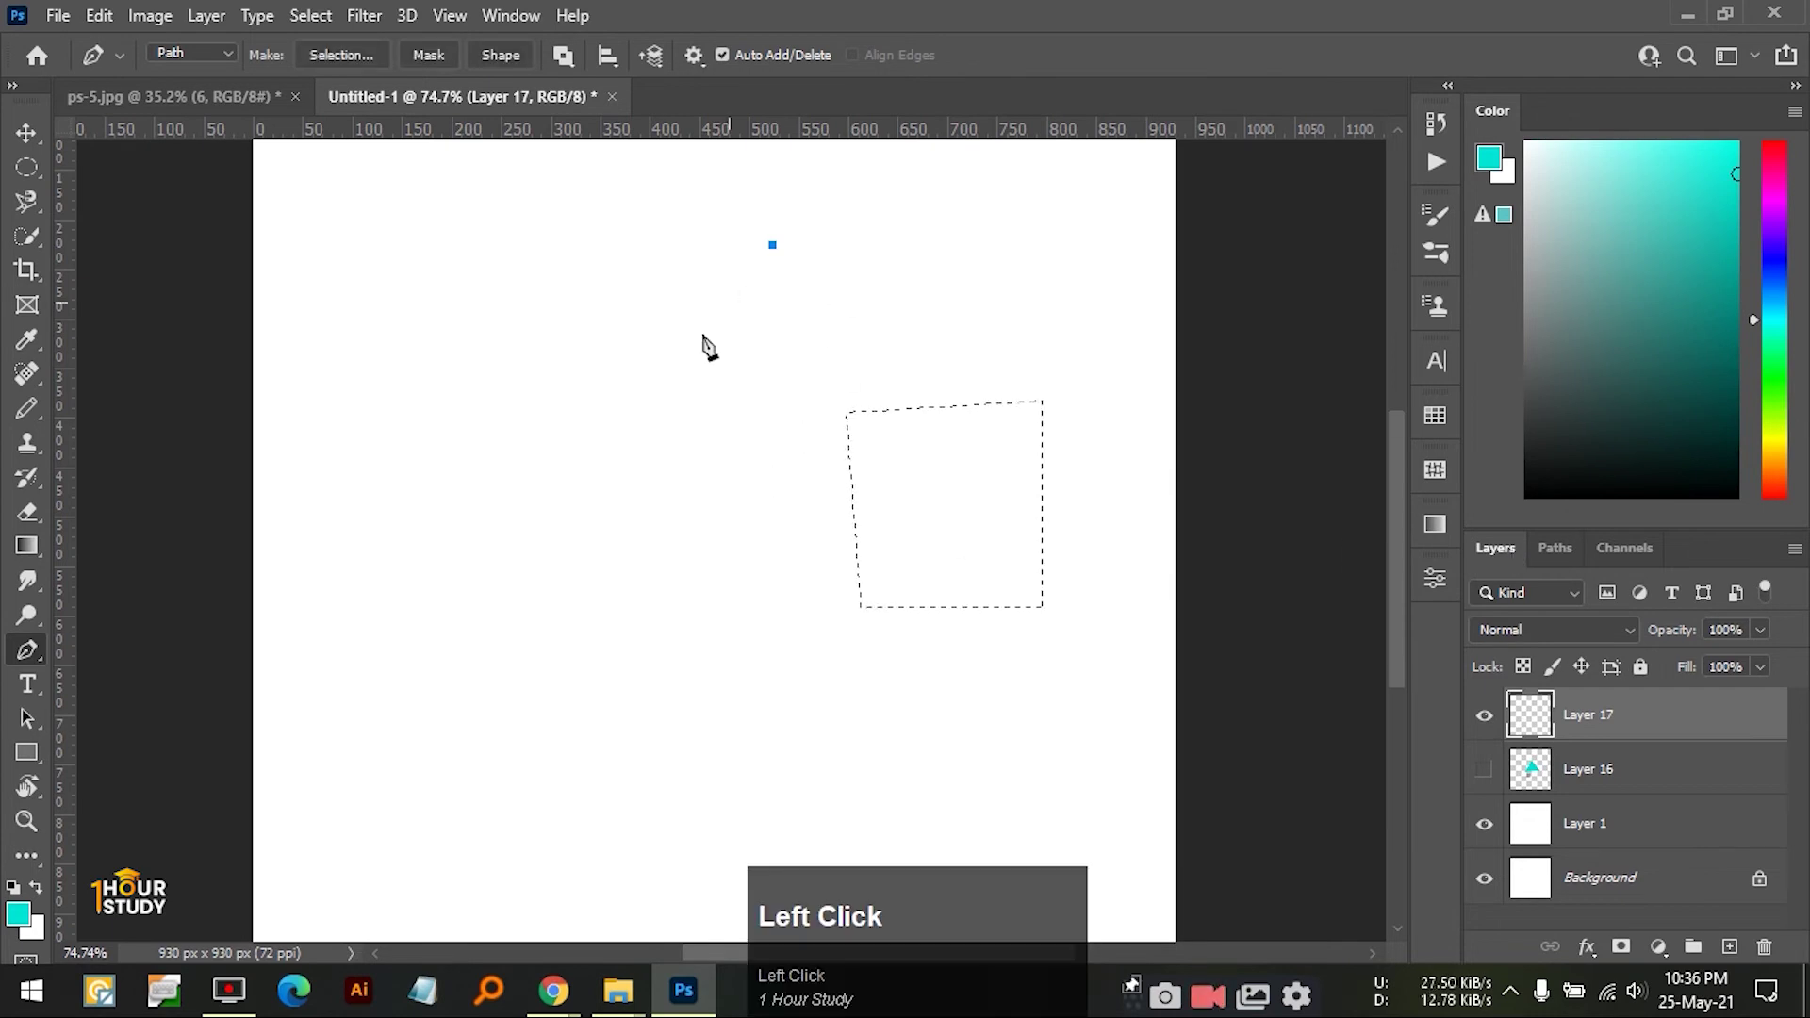
left_click(629, 454)
left_click(930, 439)
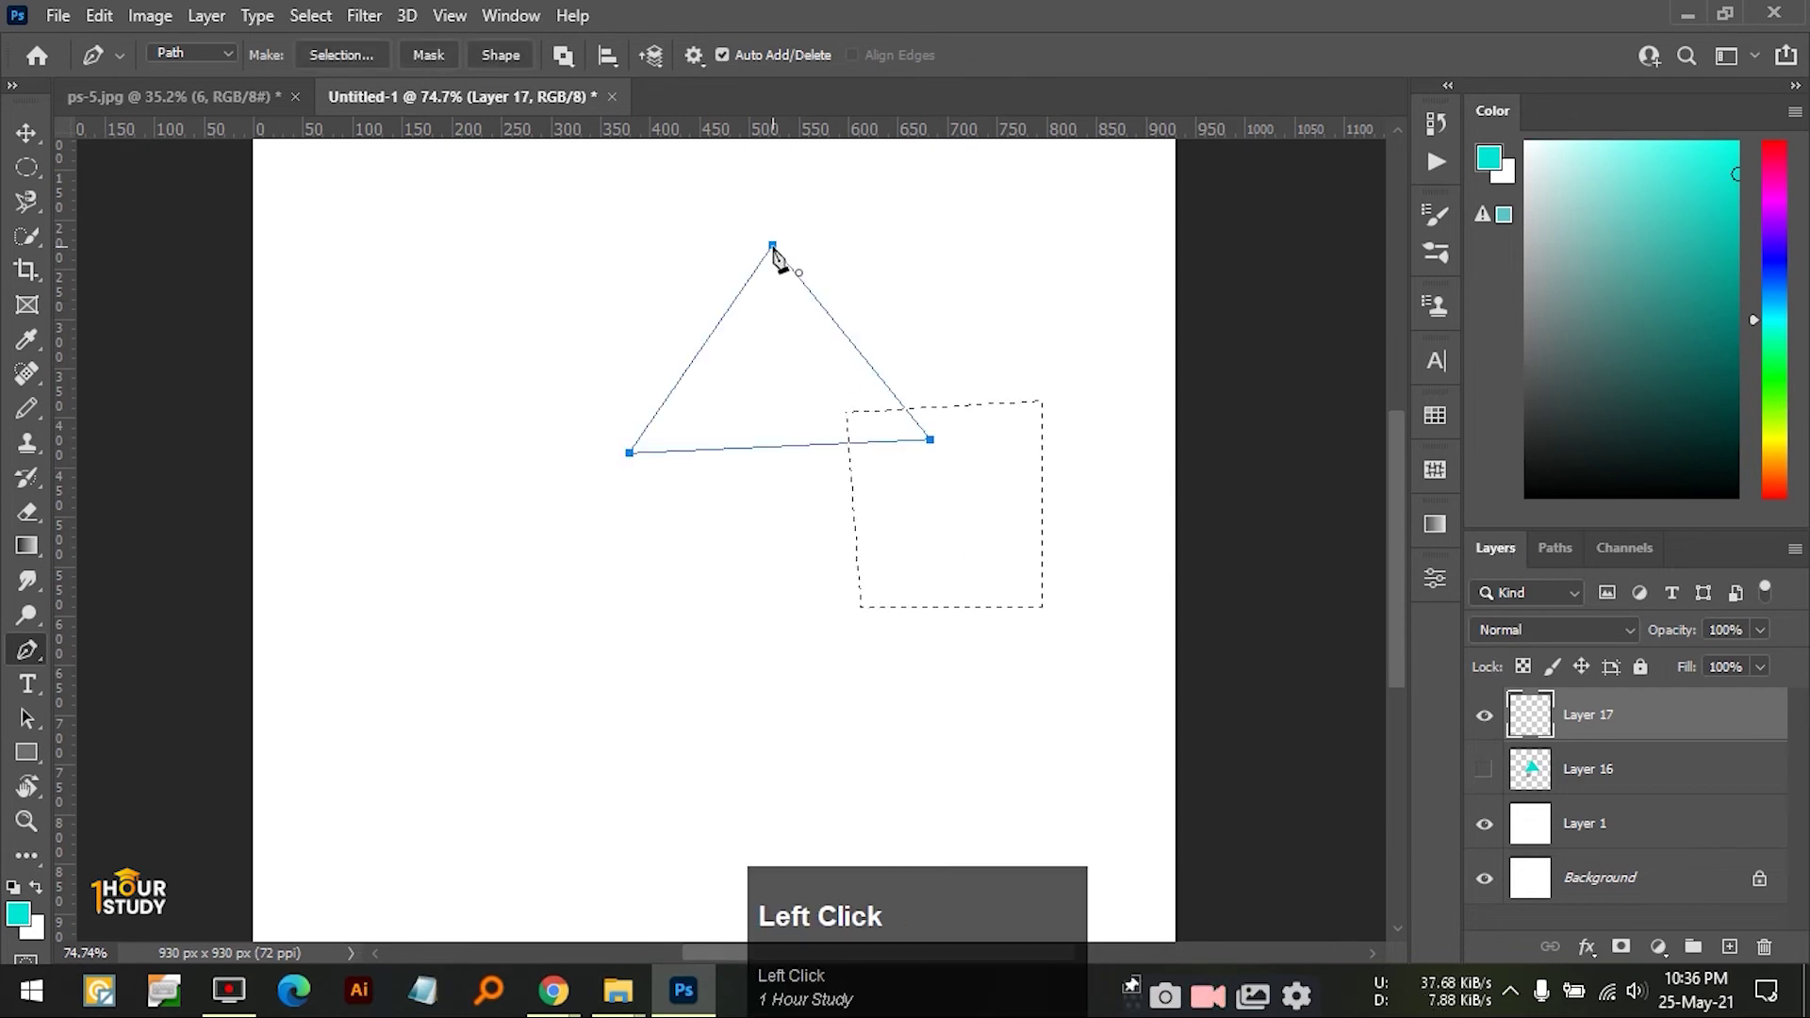
key("ctrl")
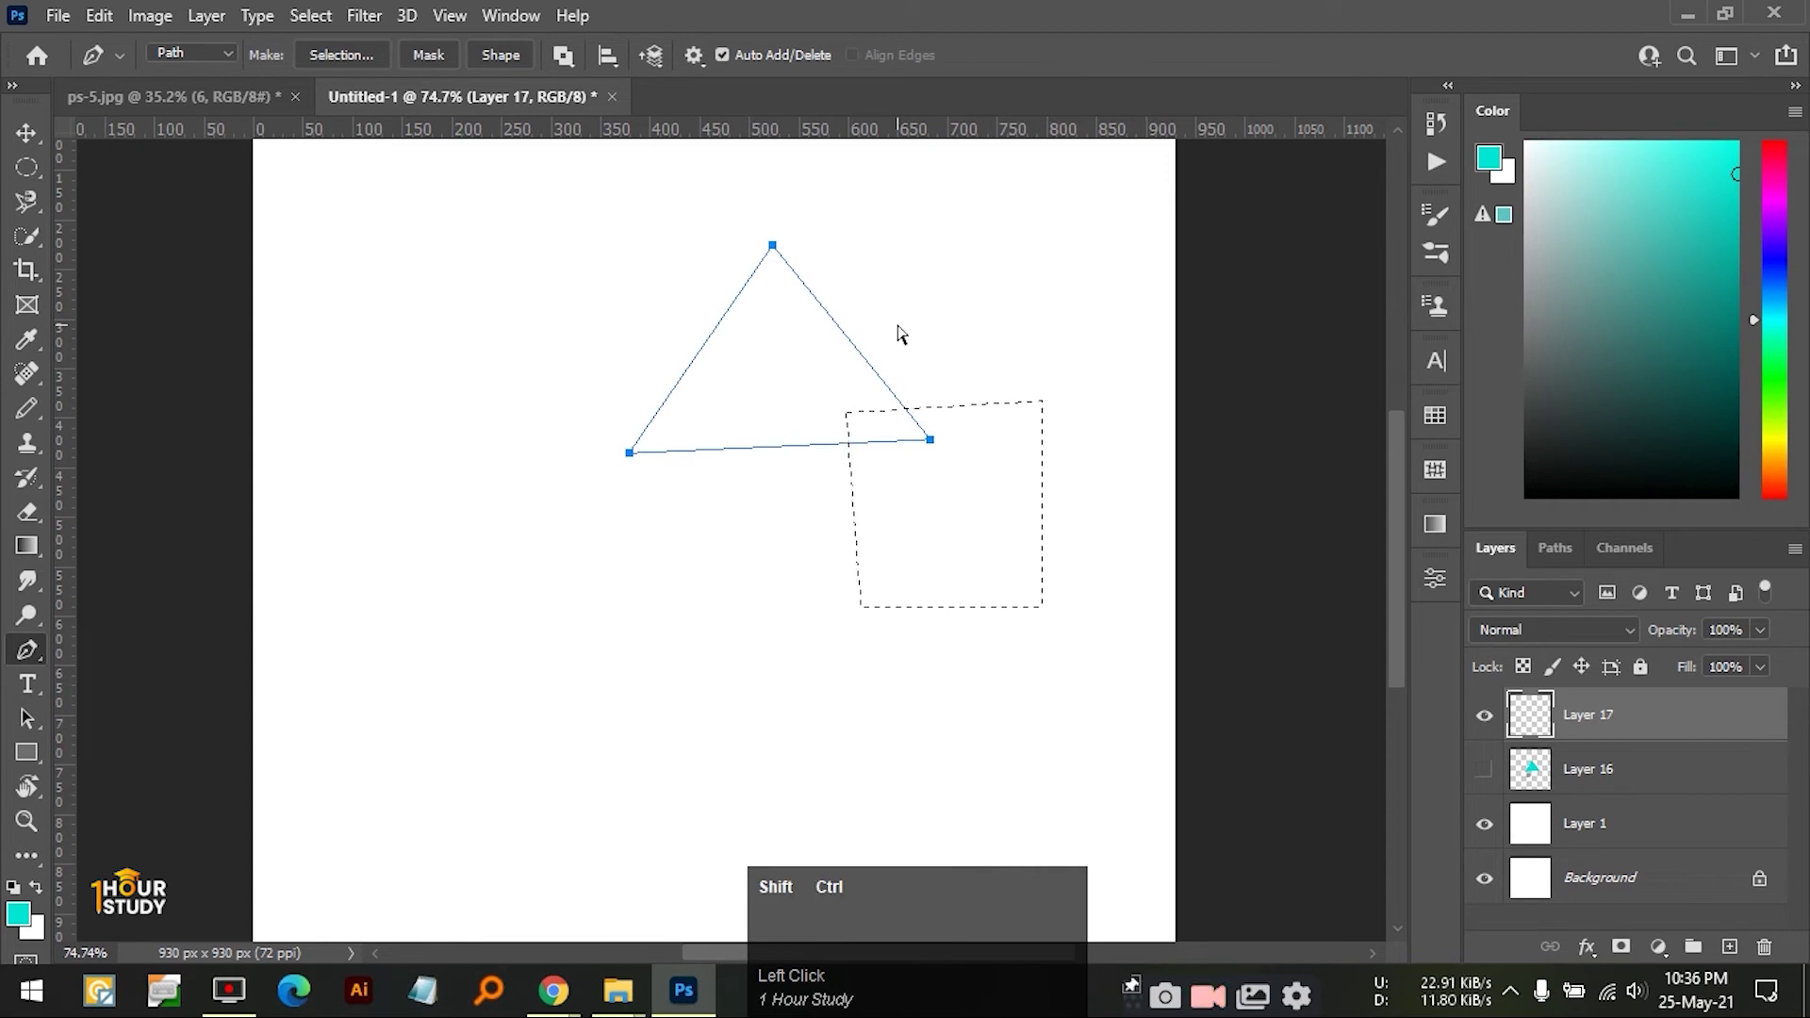
key("ctrl+shift+Return")
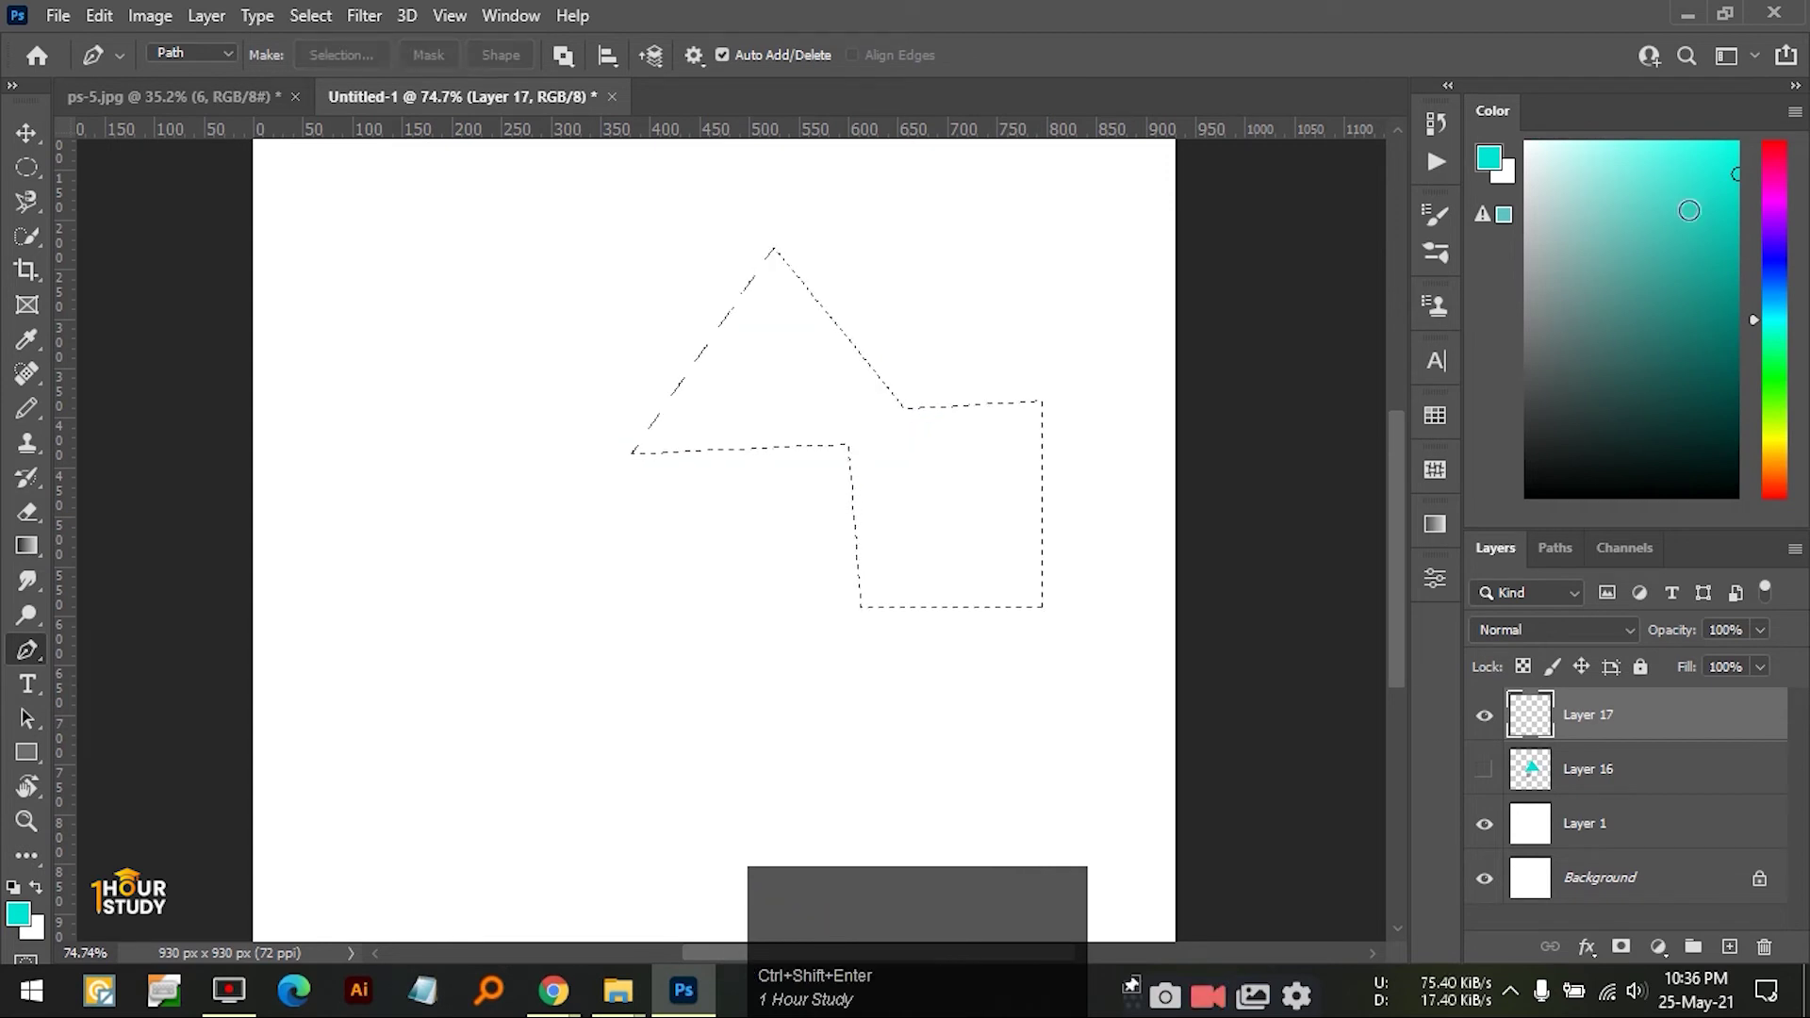
- Set the foreground color to dark teal and fill the combined selection on Layer 17
left_click(1660, 393)
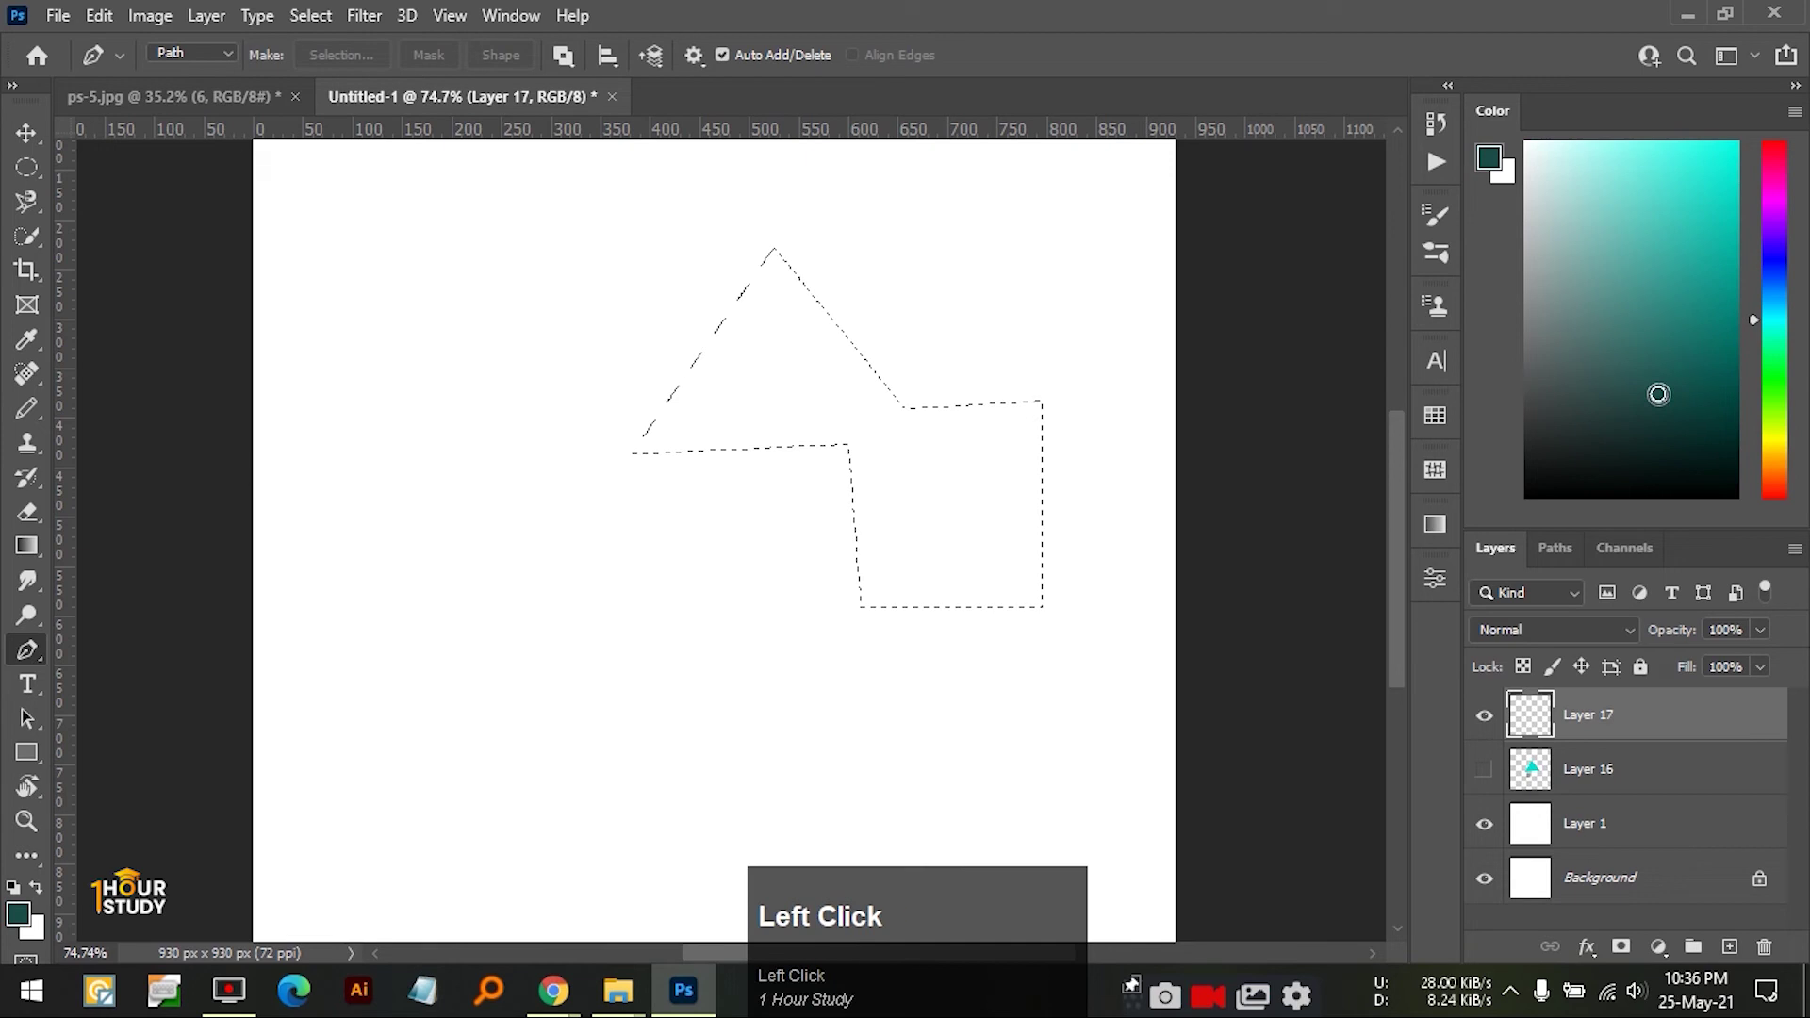
key("alt+Delete")
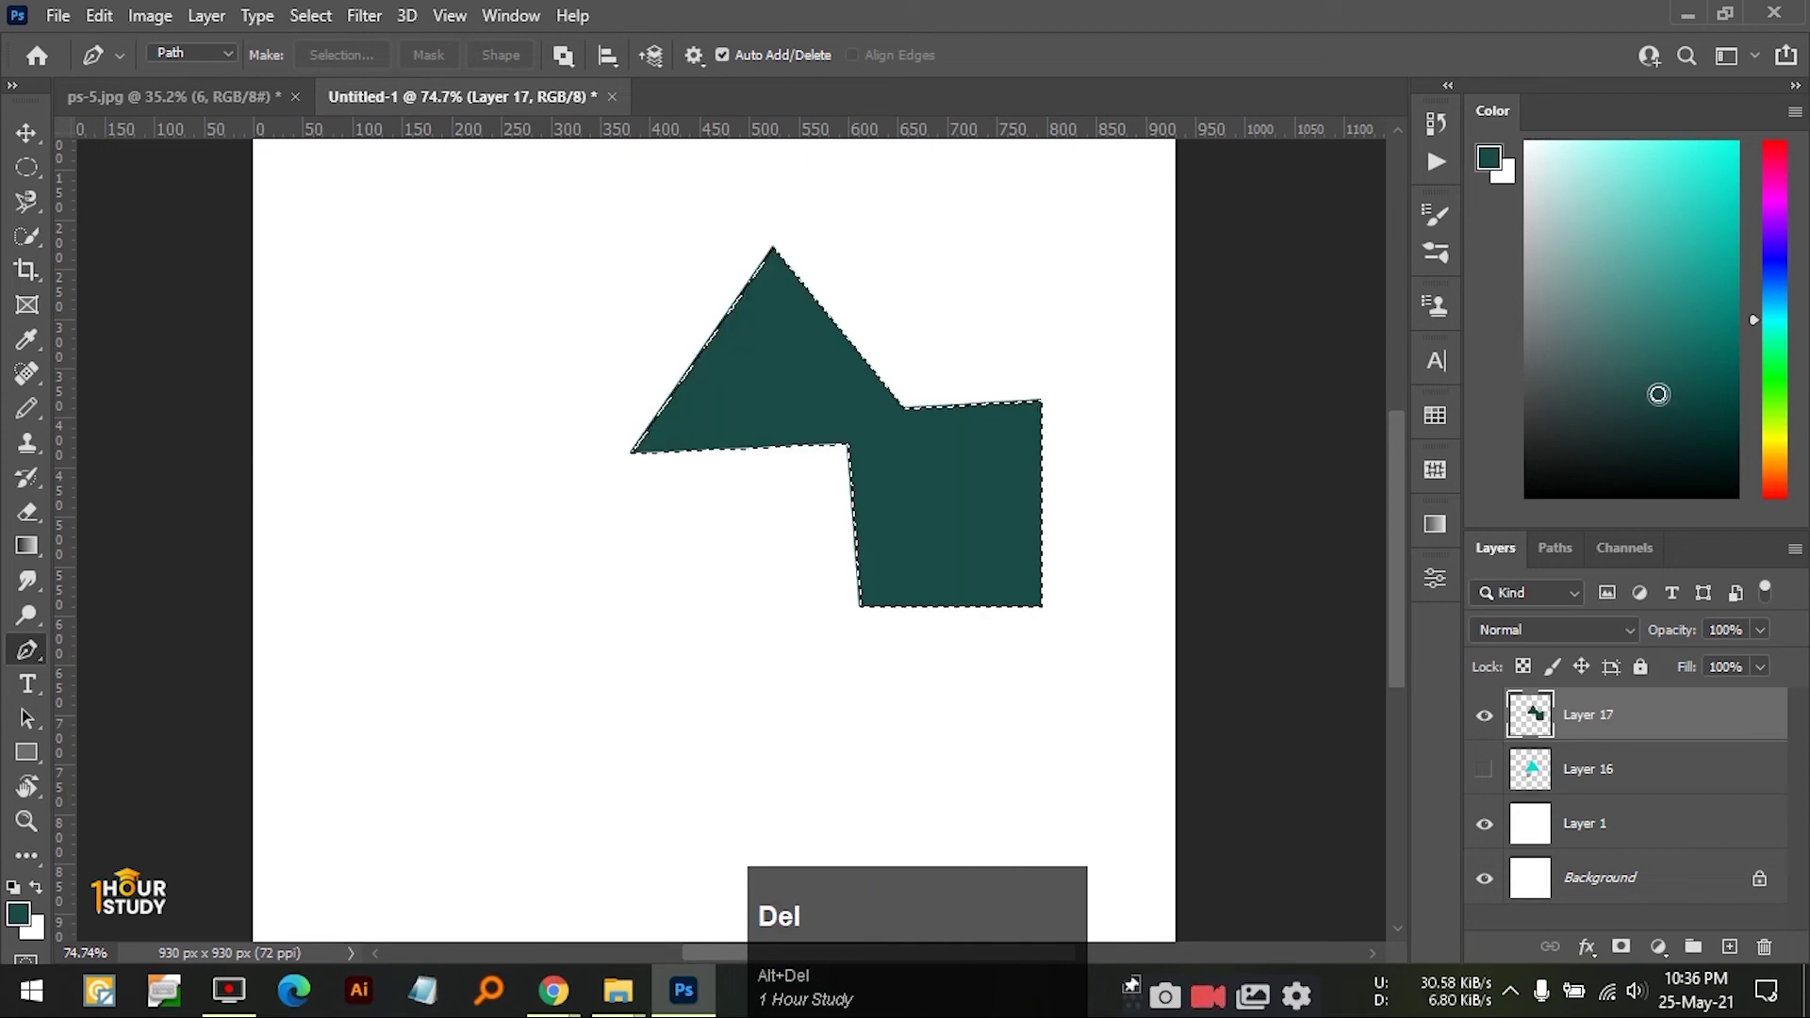
- Clear the selection and set the foreground color to a lighter teal
key("ctrl+d")
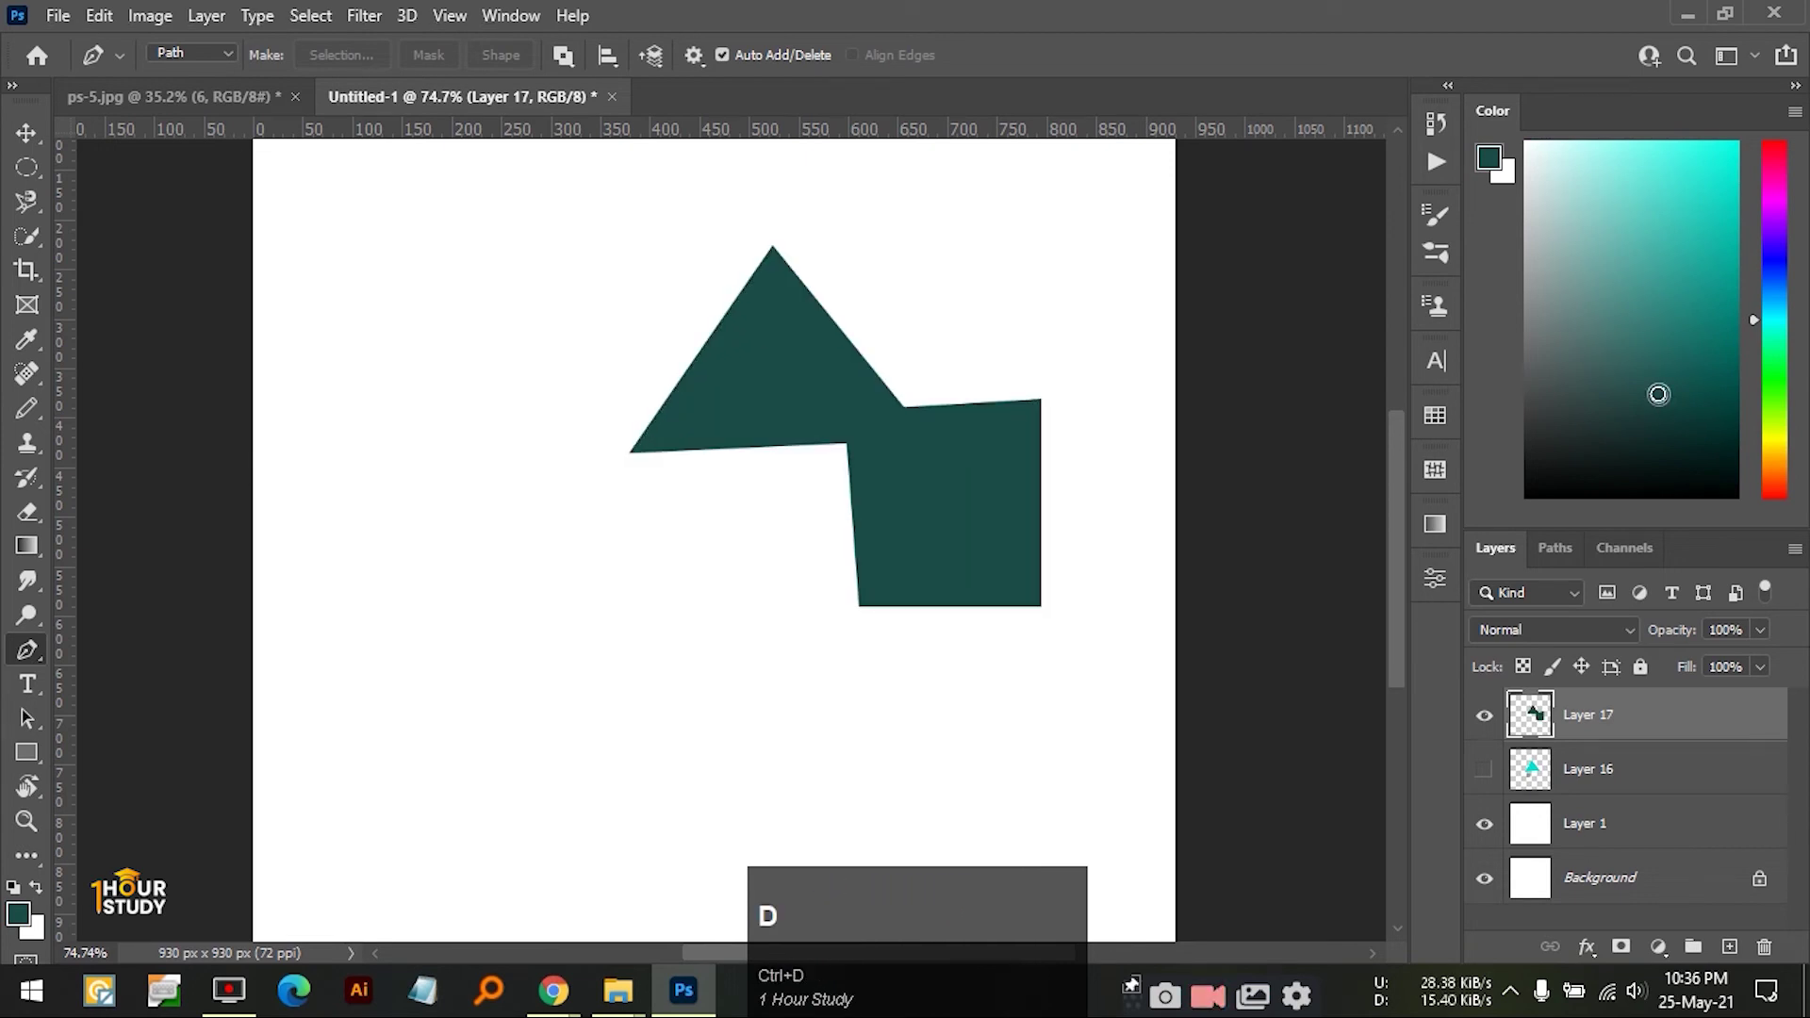
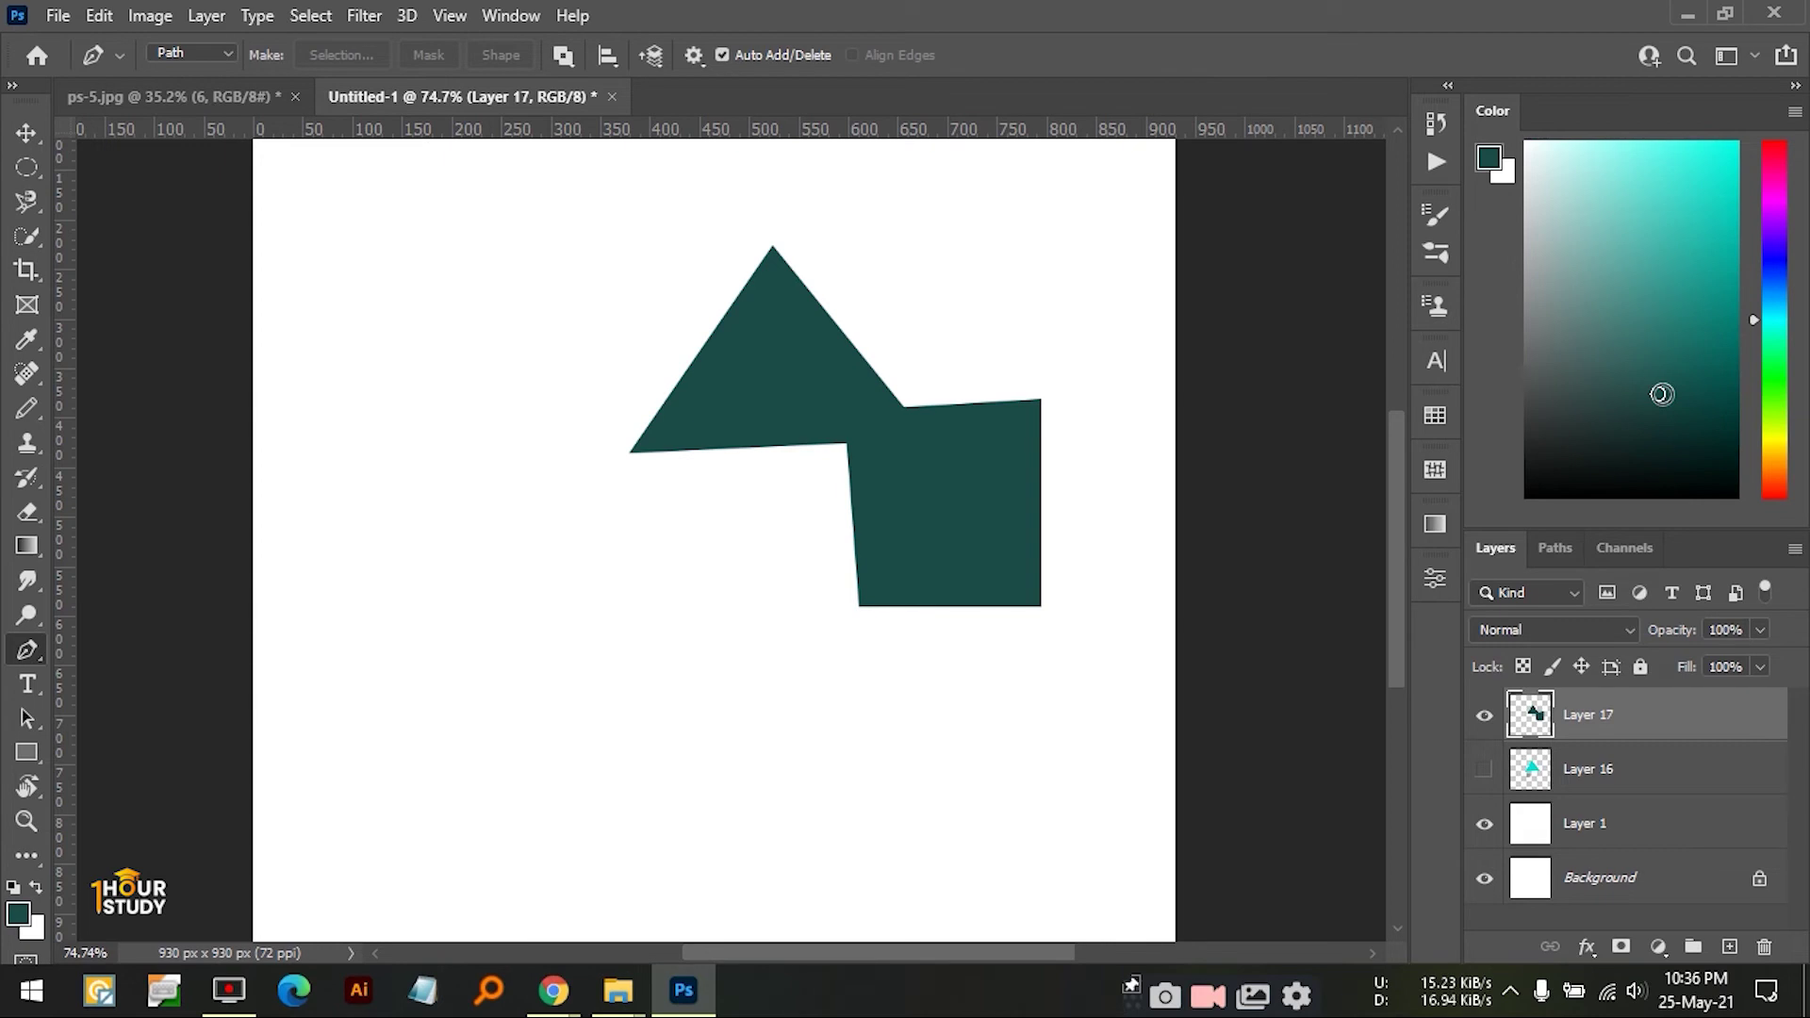
left_click(1671, 239)
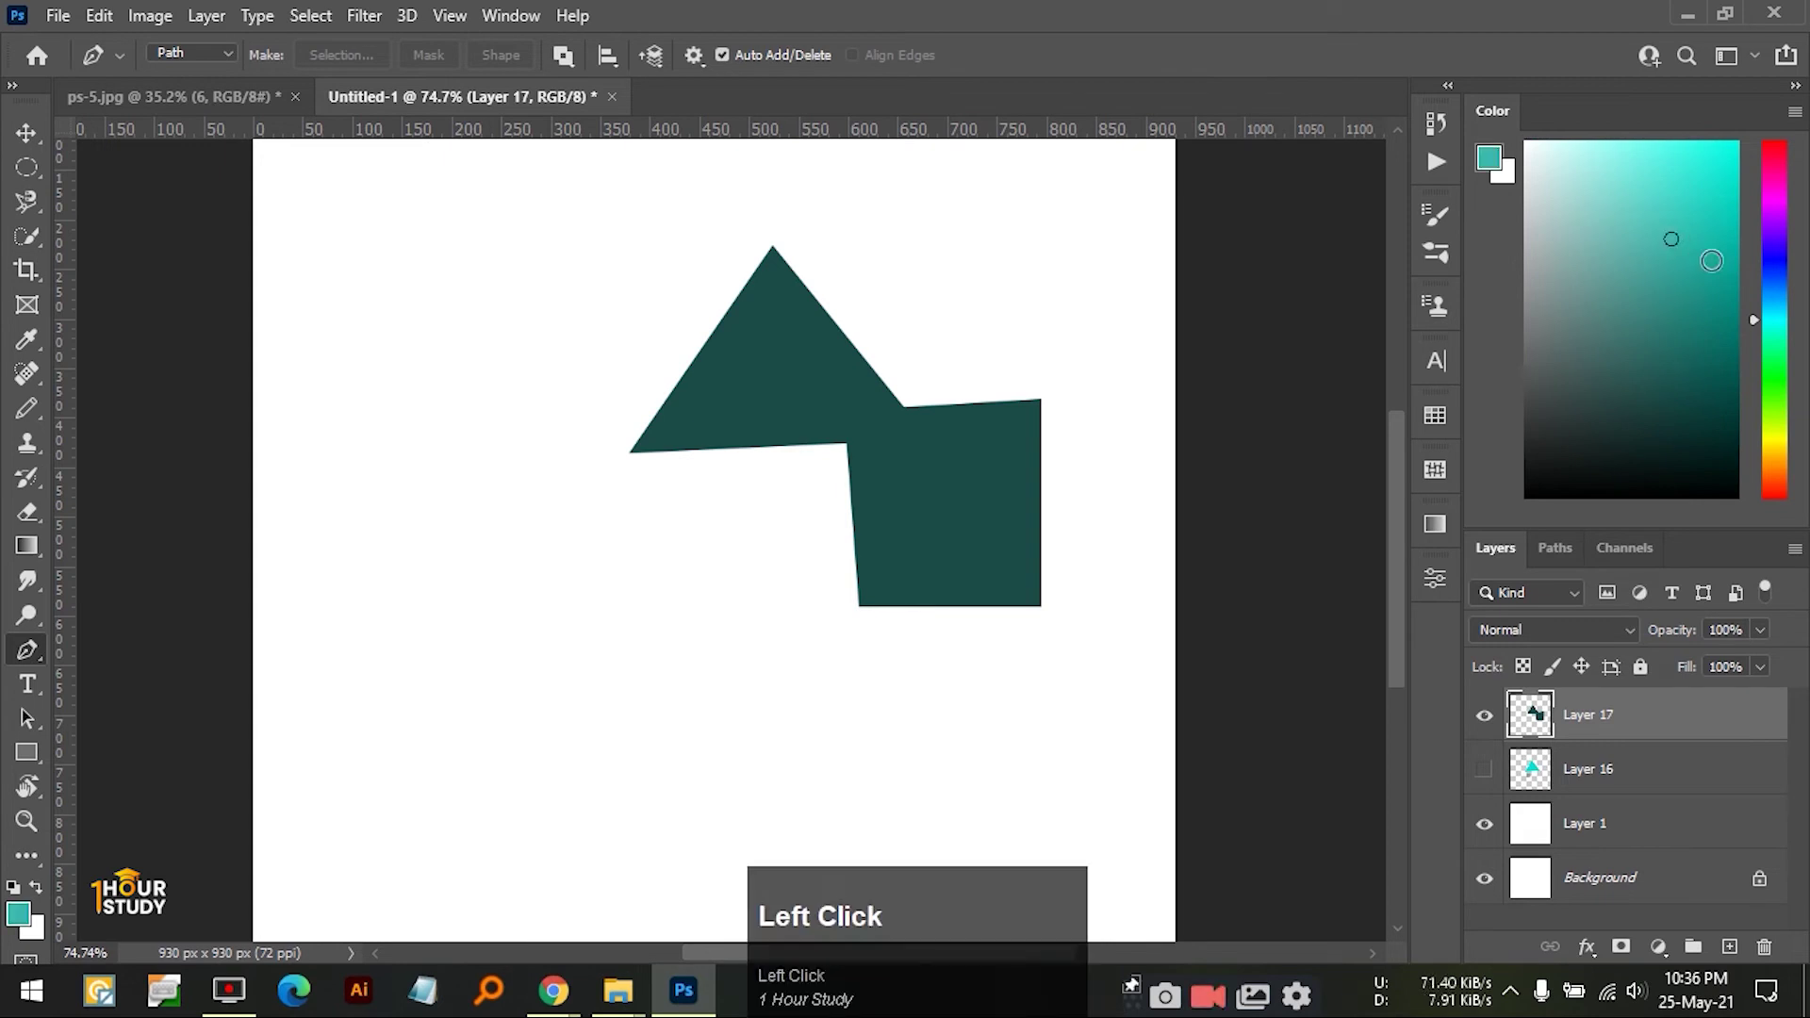
- Hide Layer 17 to leave the white canvas empty
key("v")
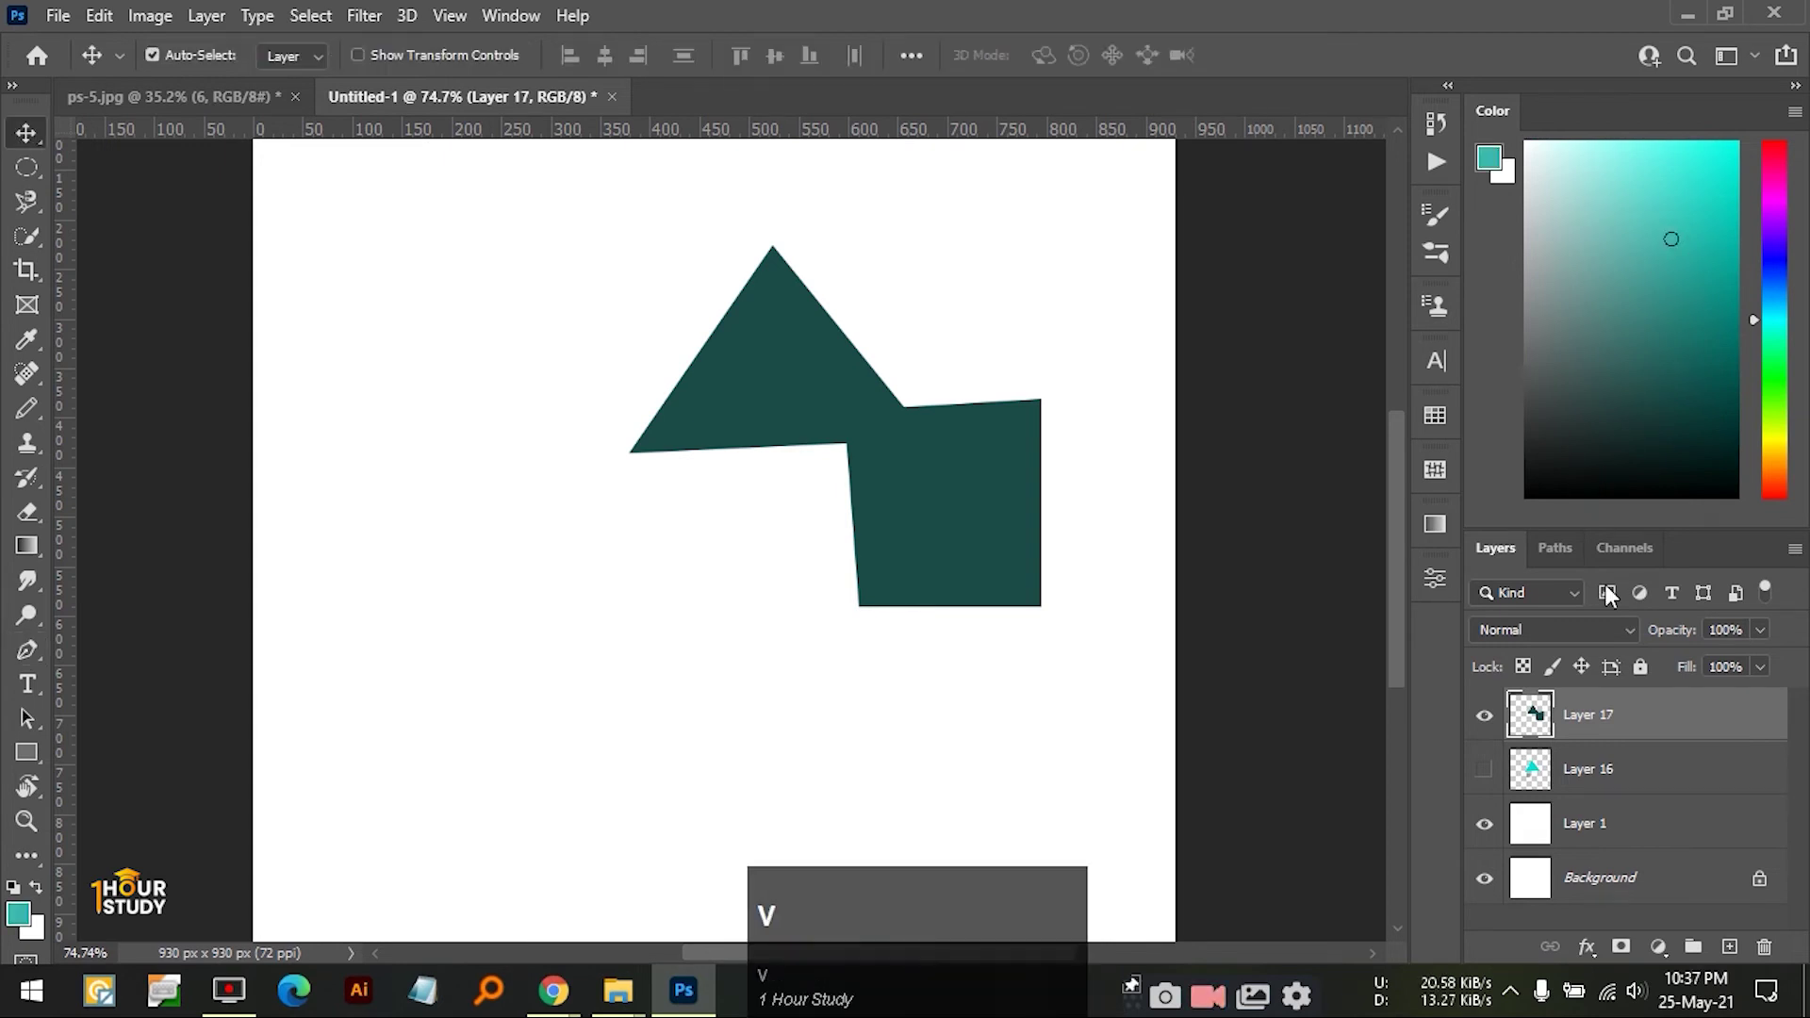
left_click(1487, 719)
key("ctrl+space")
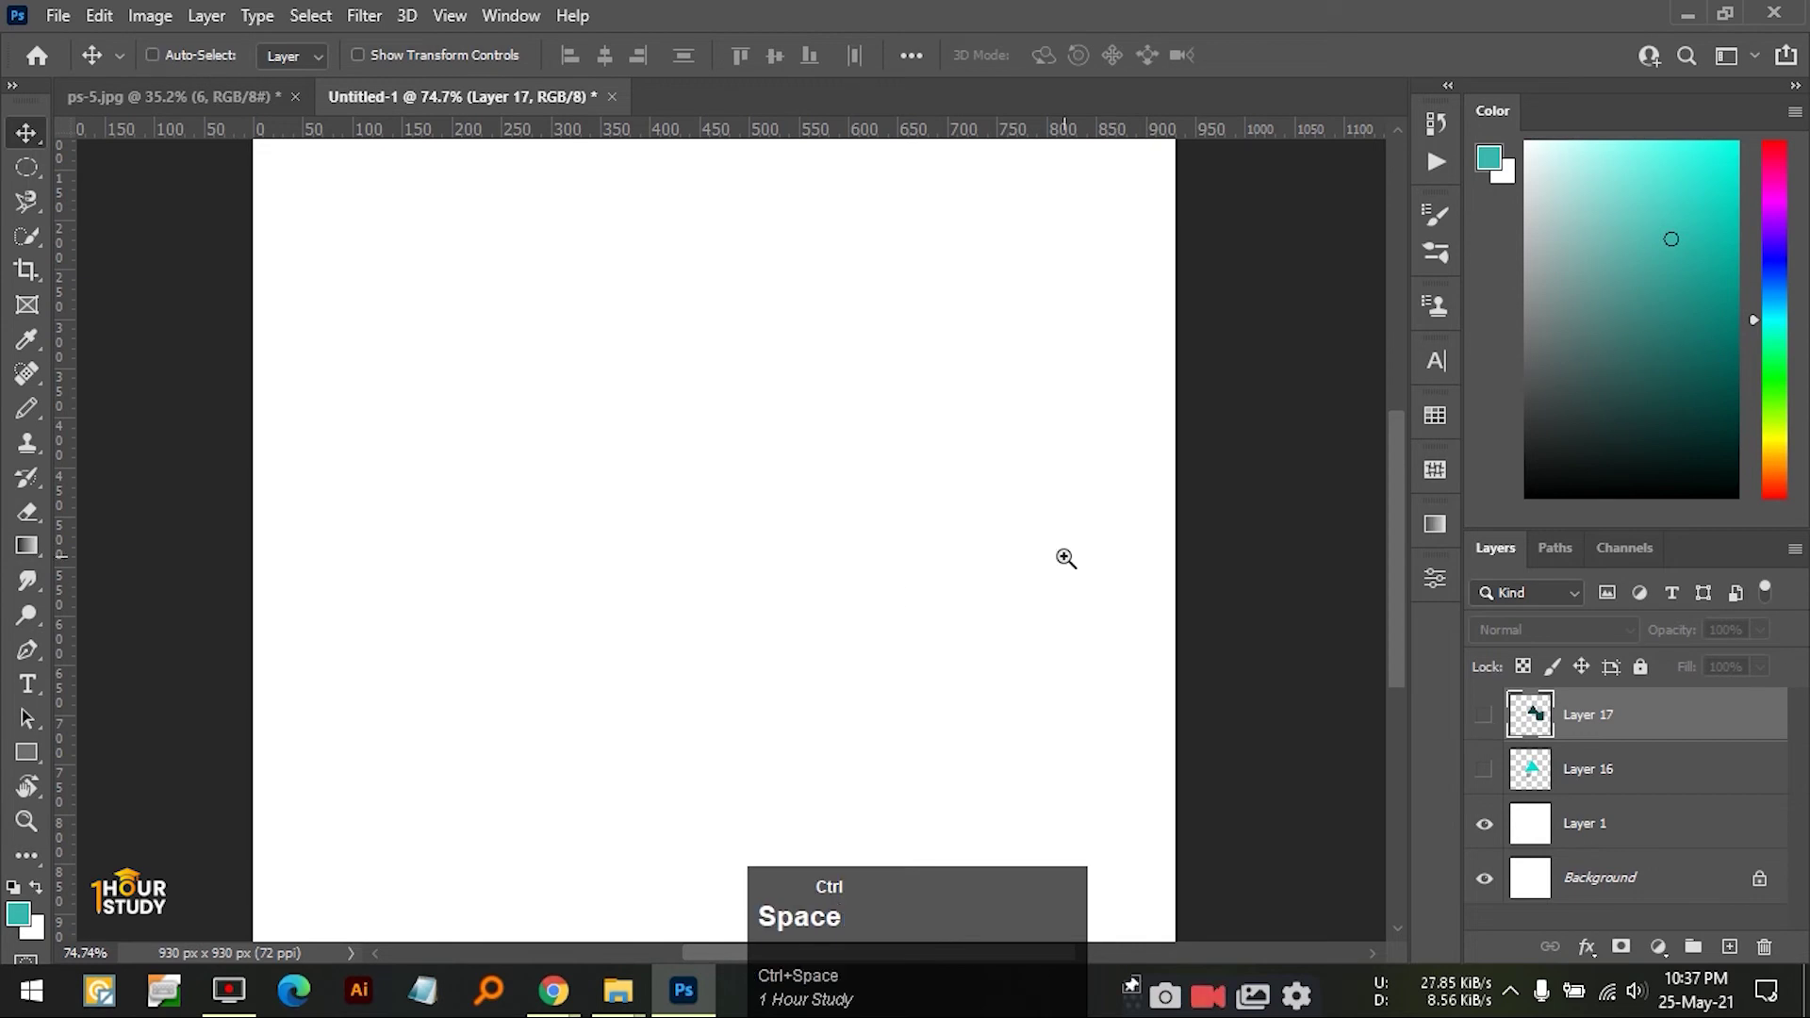
left_click_drag(1067, 558, 970, 553)
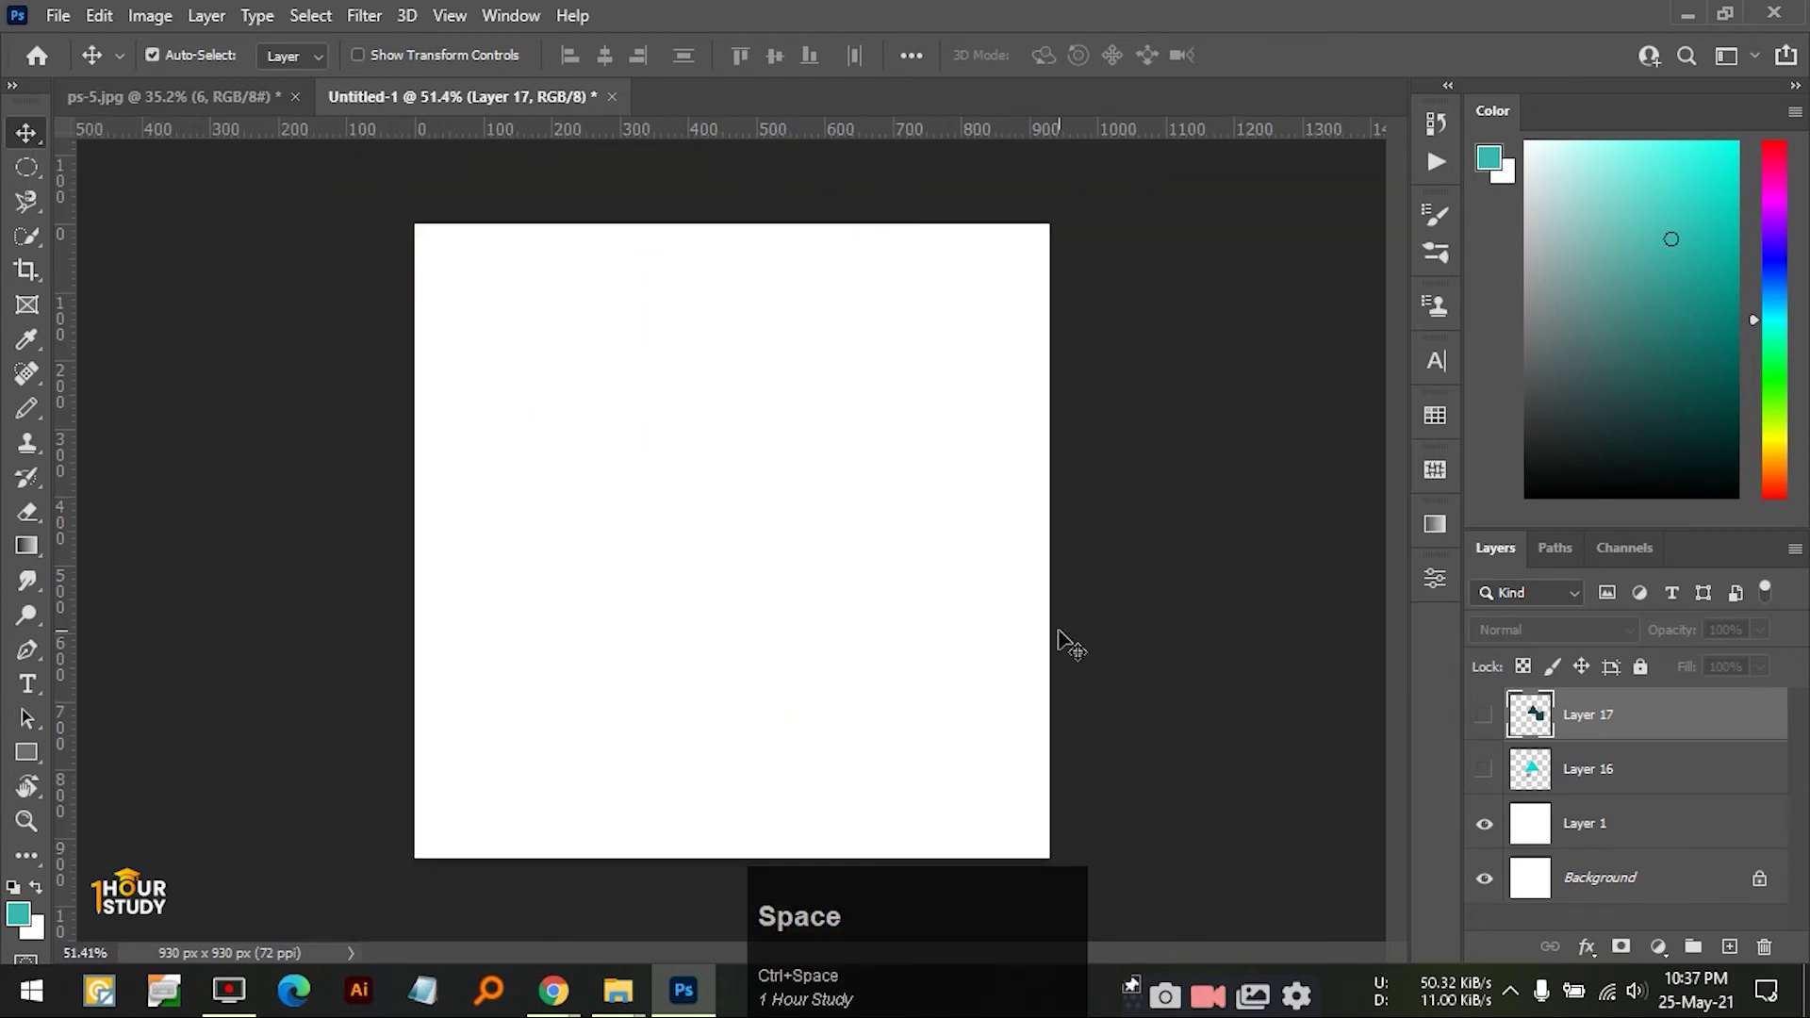
- Browse the Epsilon-4 (G:) drive and its Wallpapers folder in File Explorer for a picture to work on
left_click(243, 98)
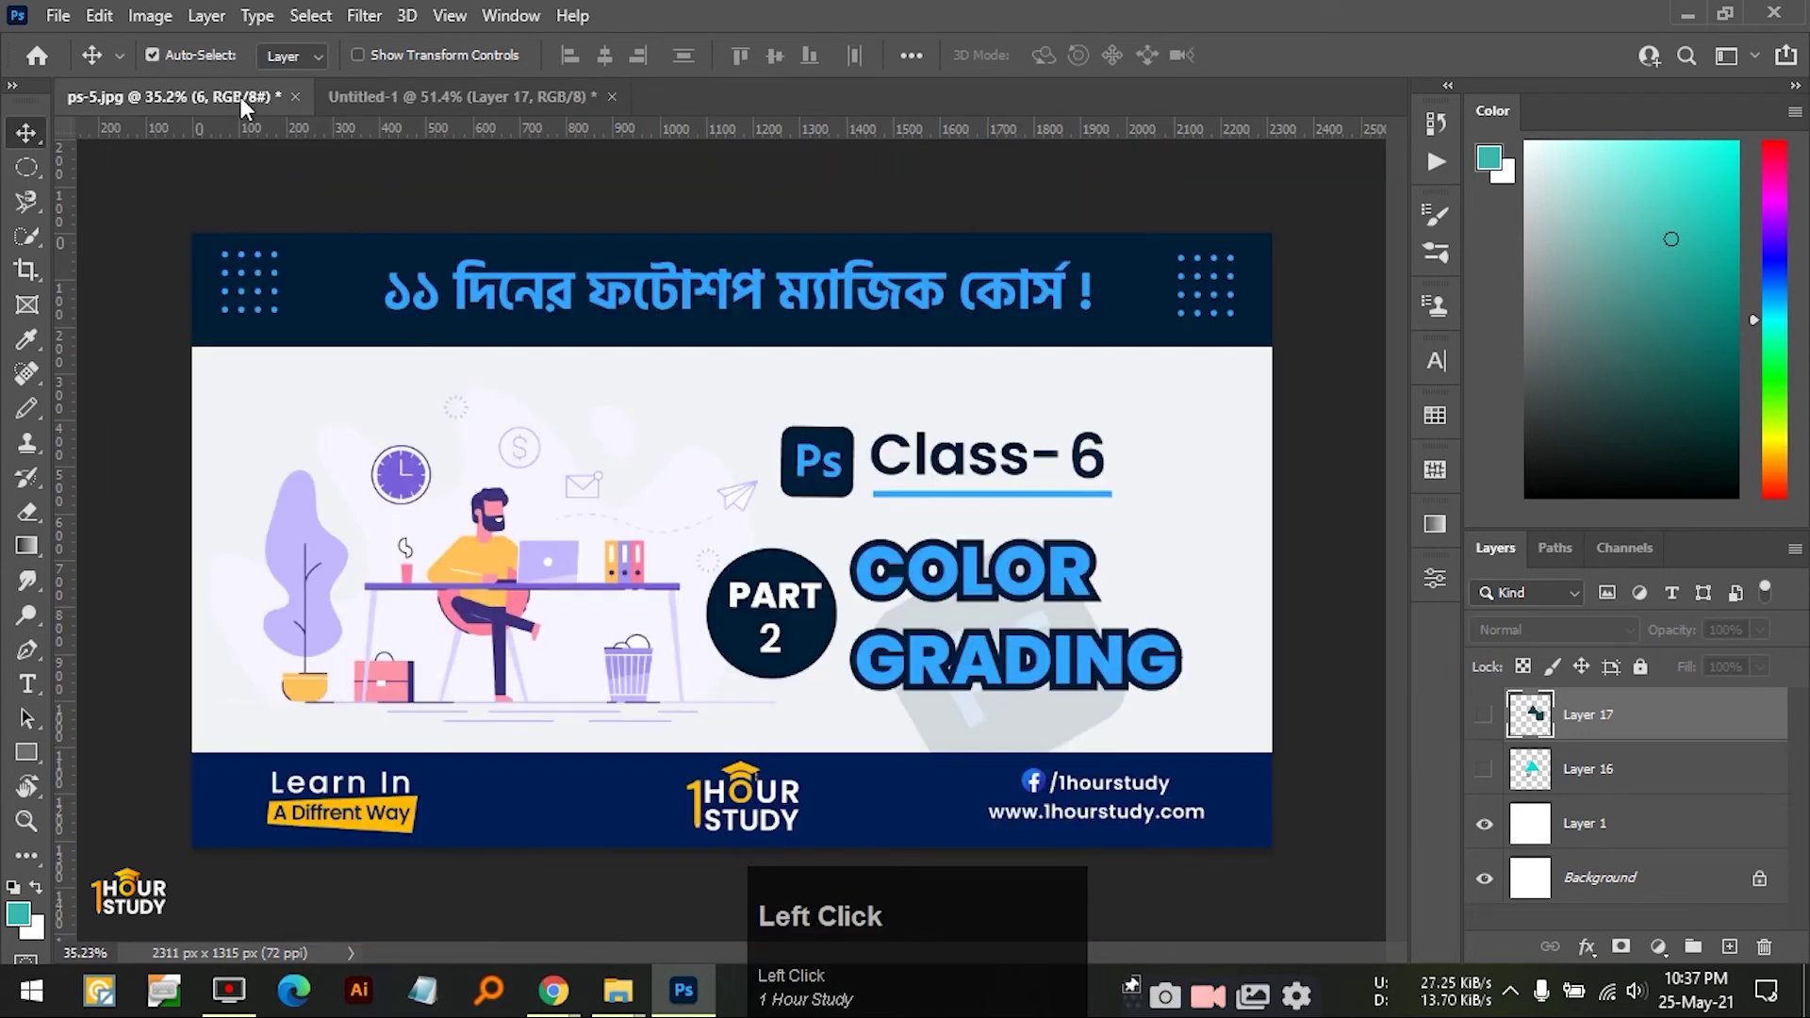
left_click(441, 97)
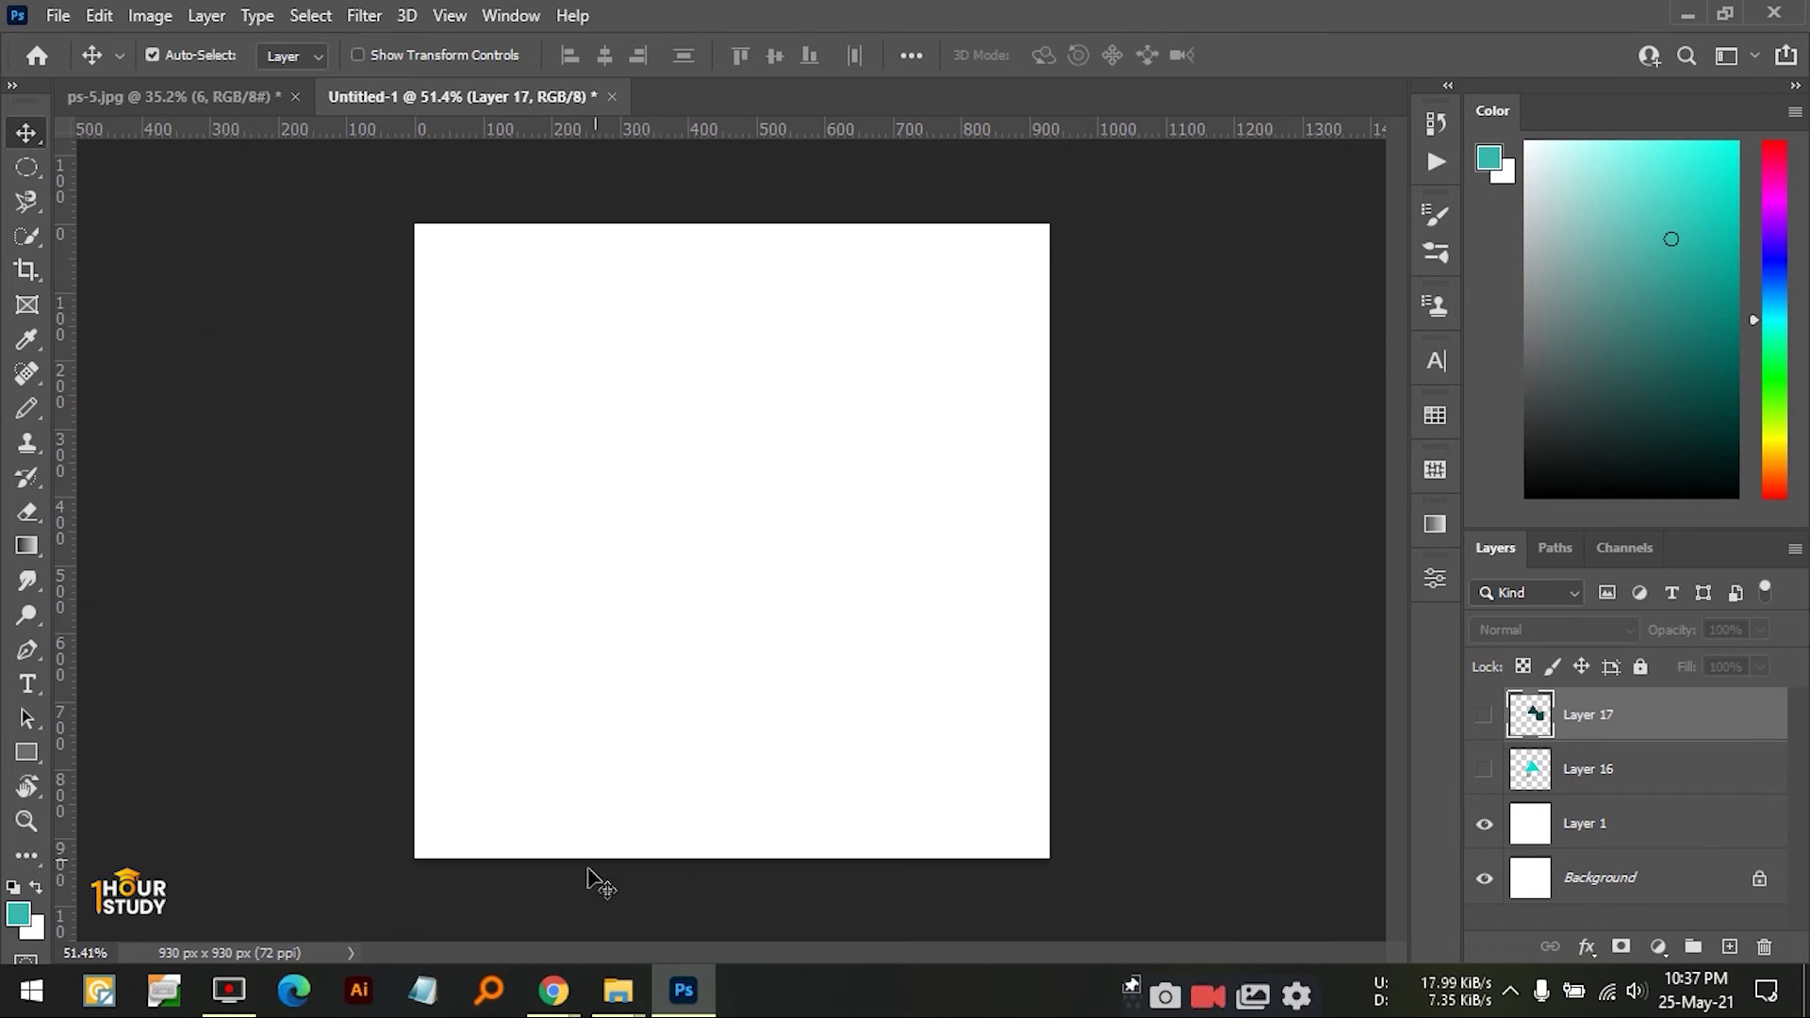
left_click(618, 990)
left_click(748, 889)
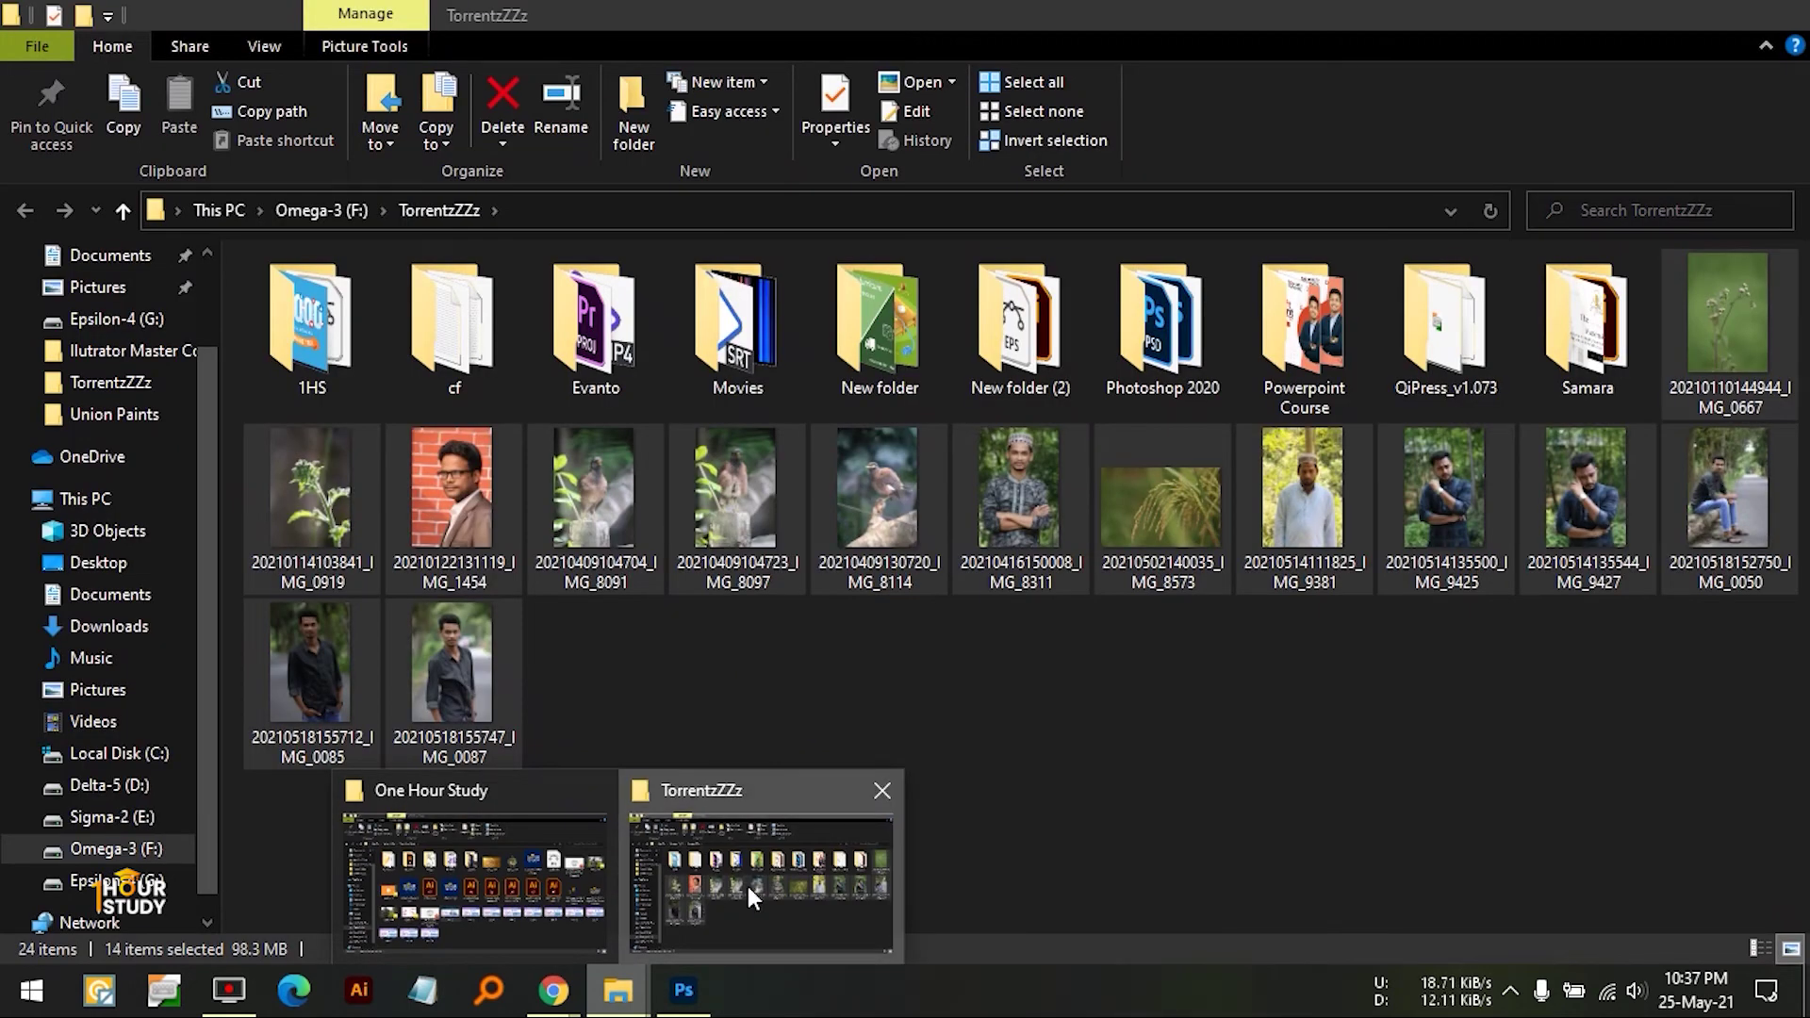
left_click(194, 882)
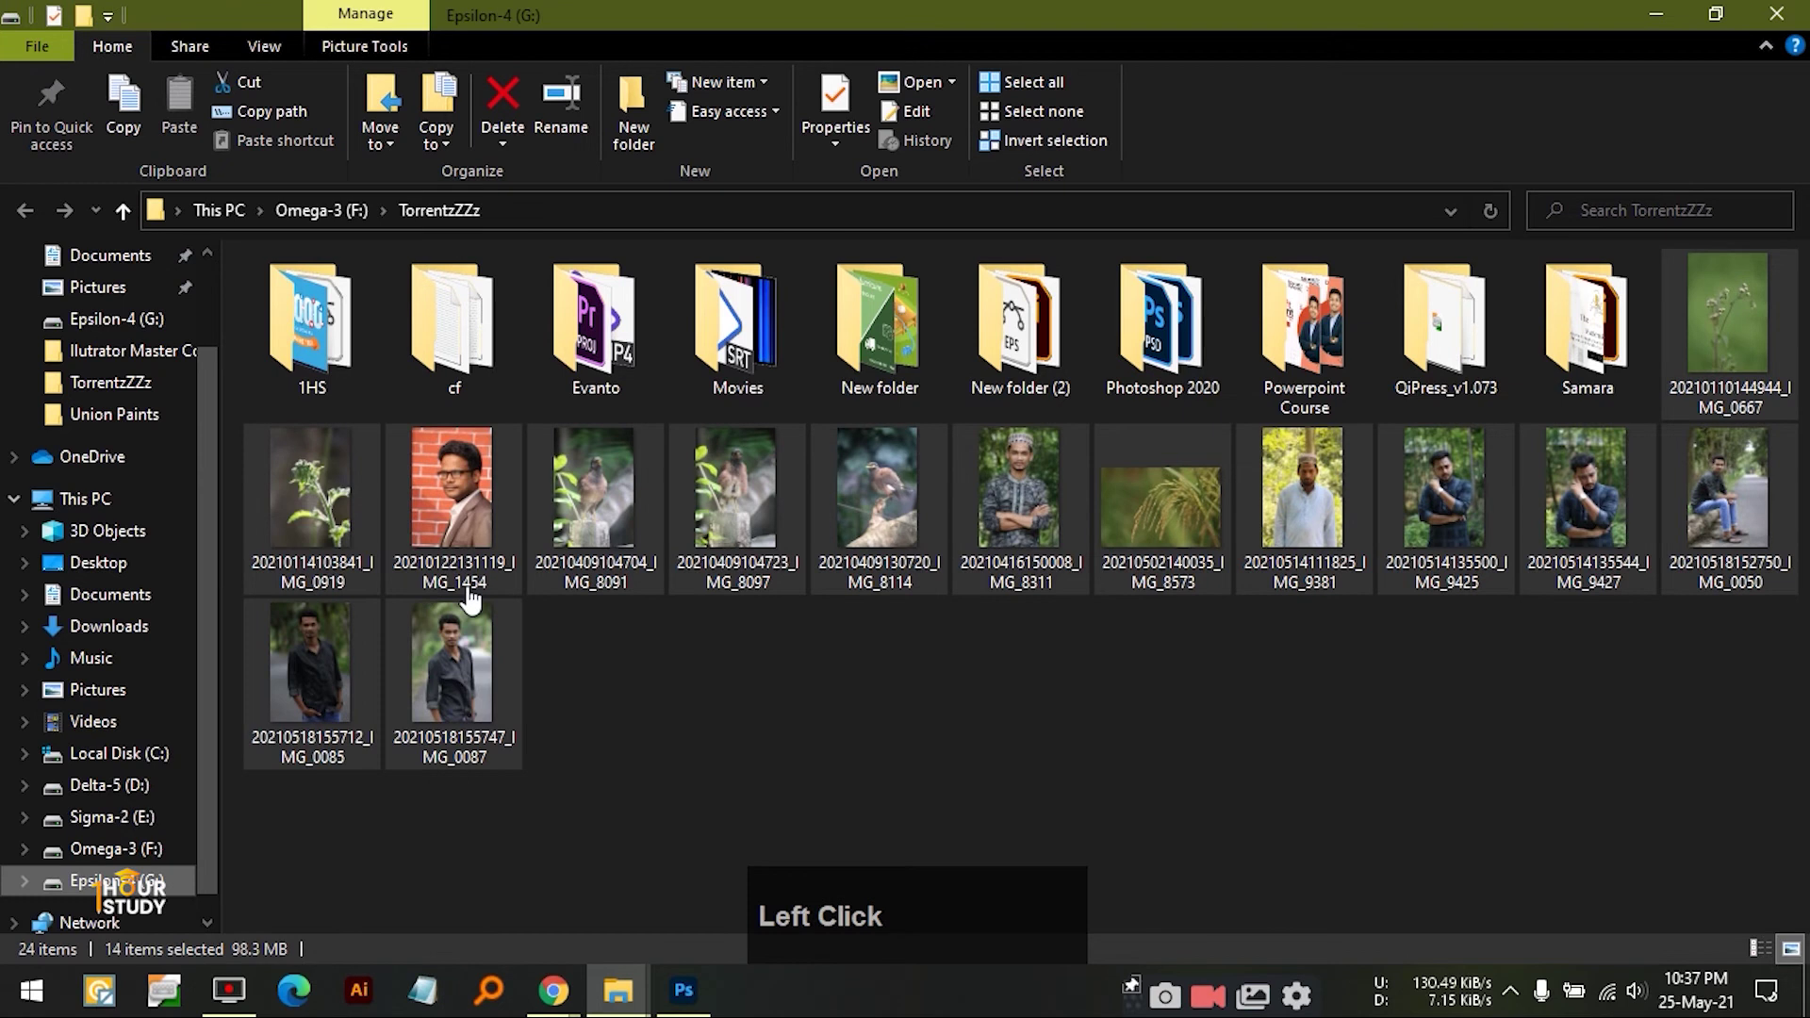
double_click(1434, 349)
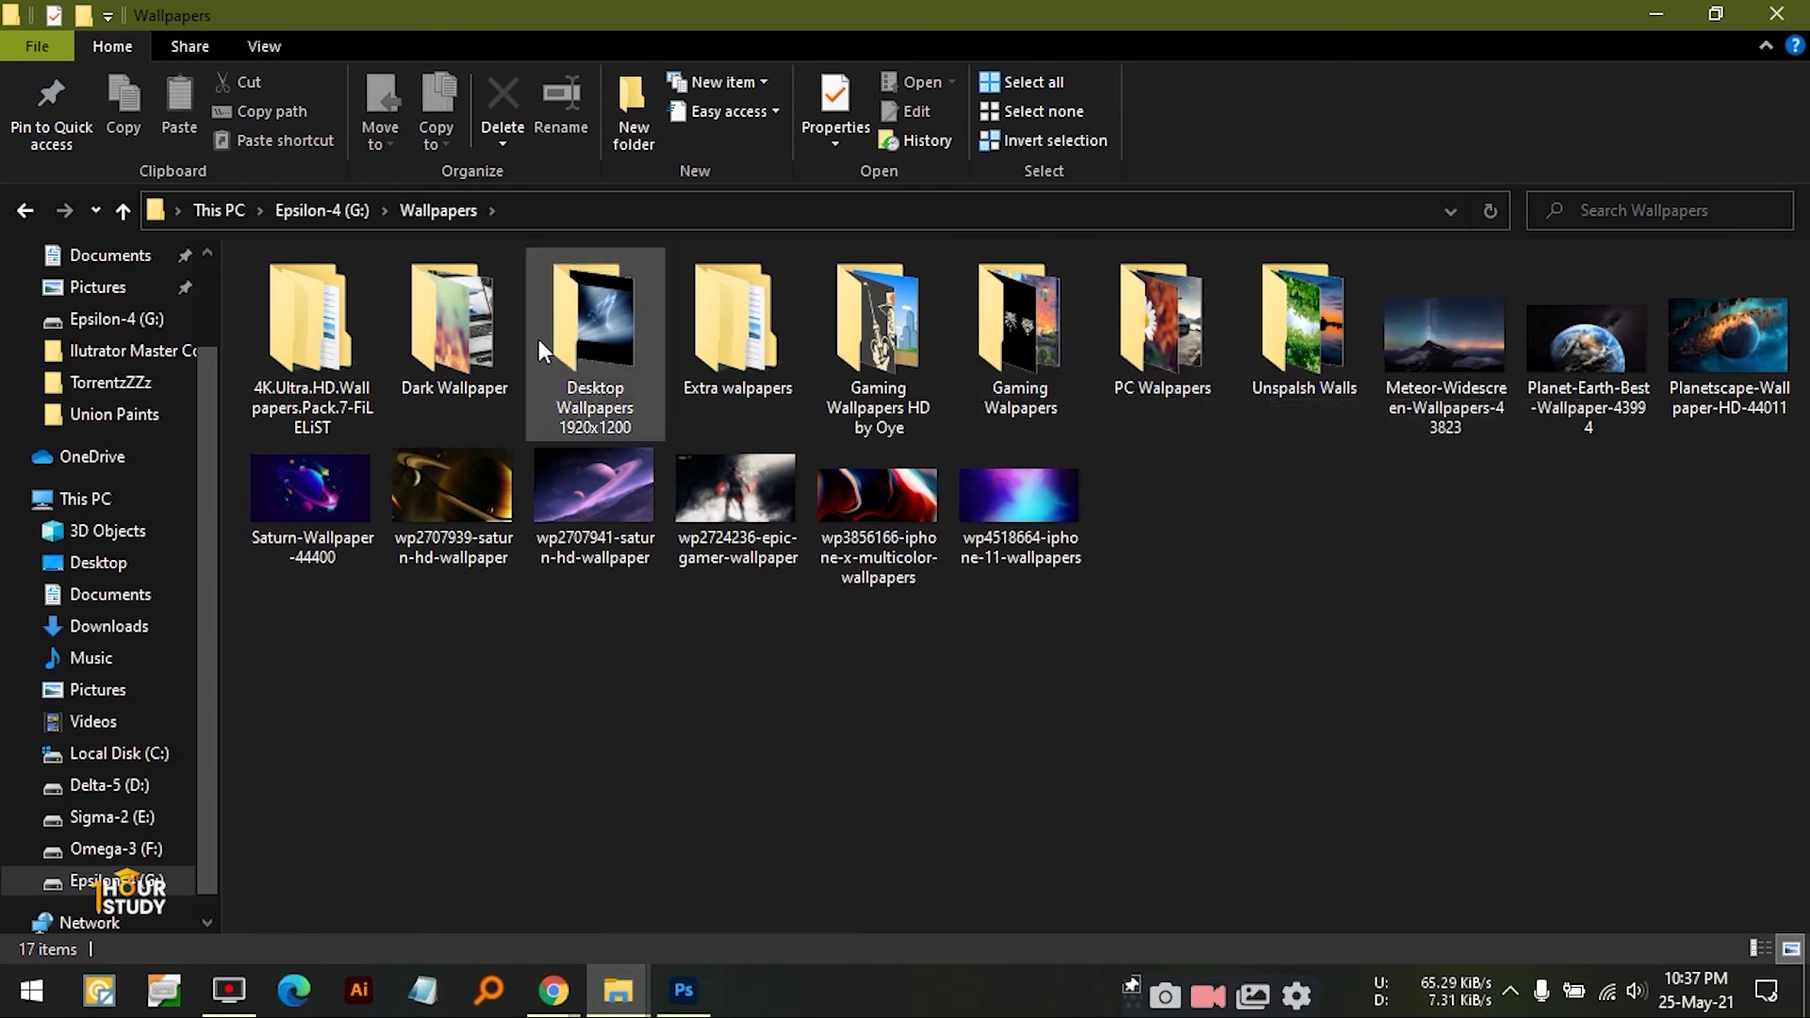
left_click(123, 213)
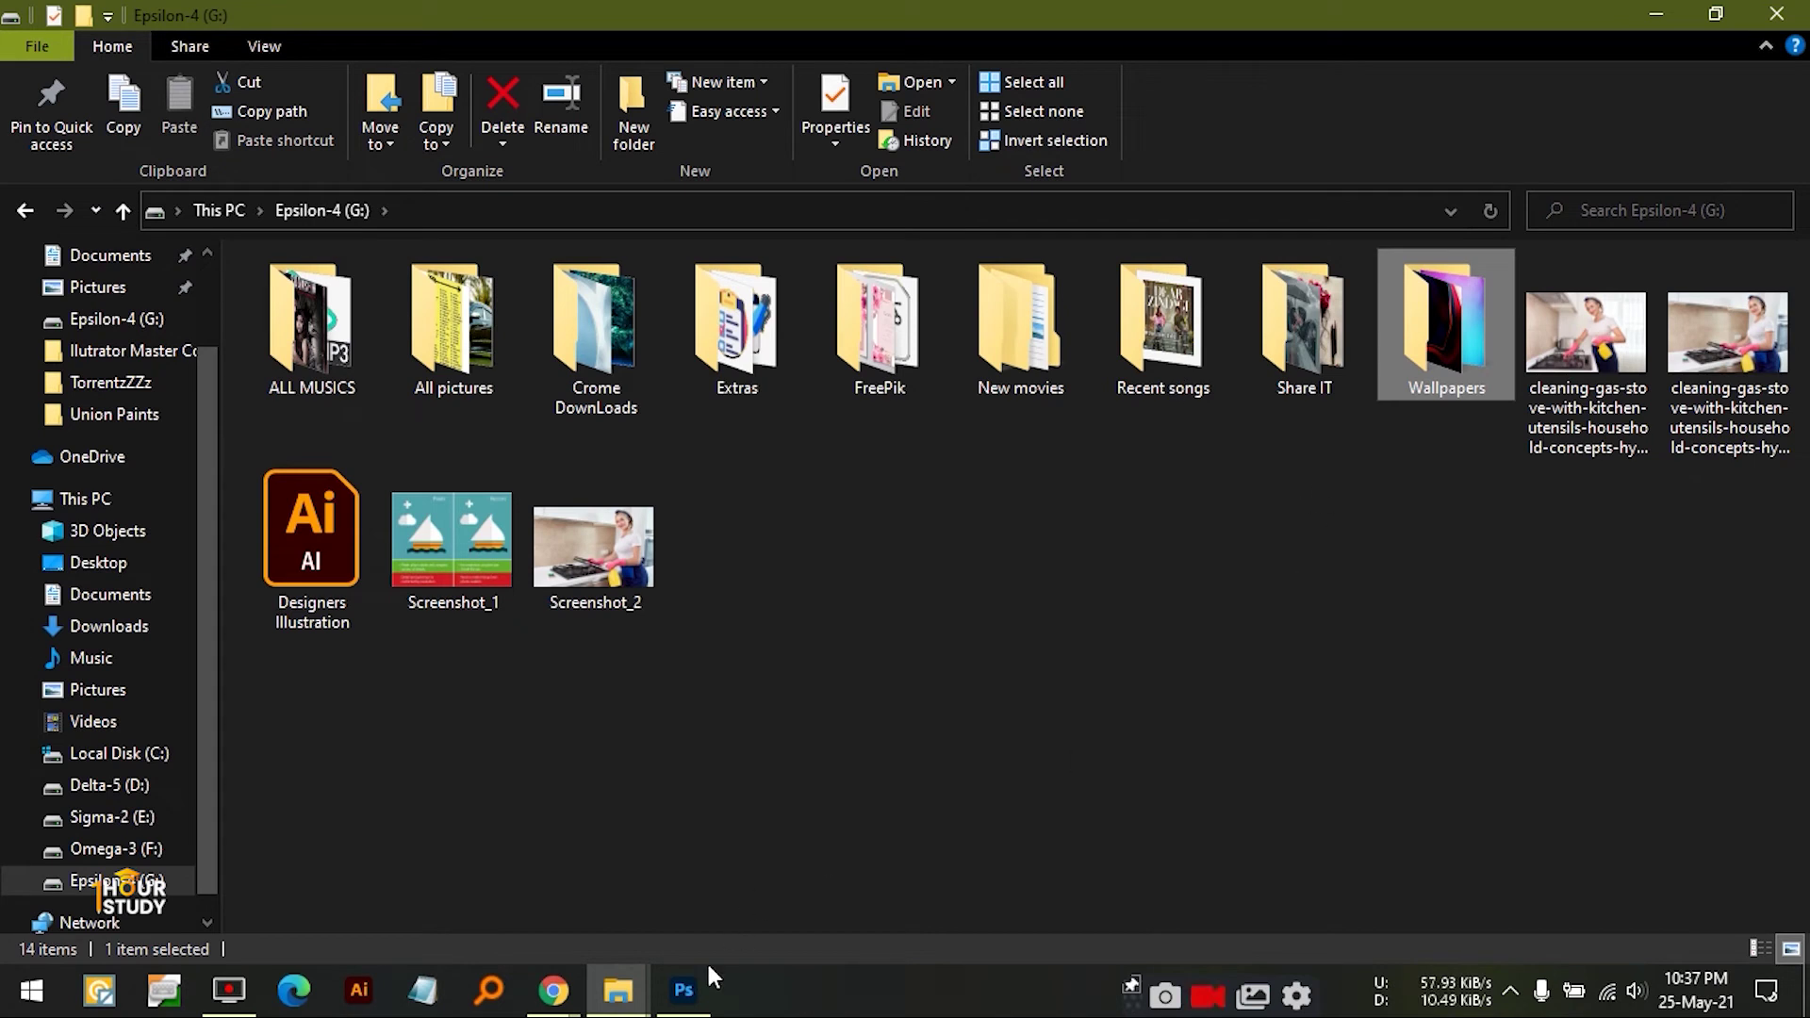
left_click(684, 990)
mouse_move(630, 1006)
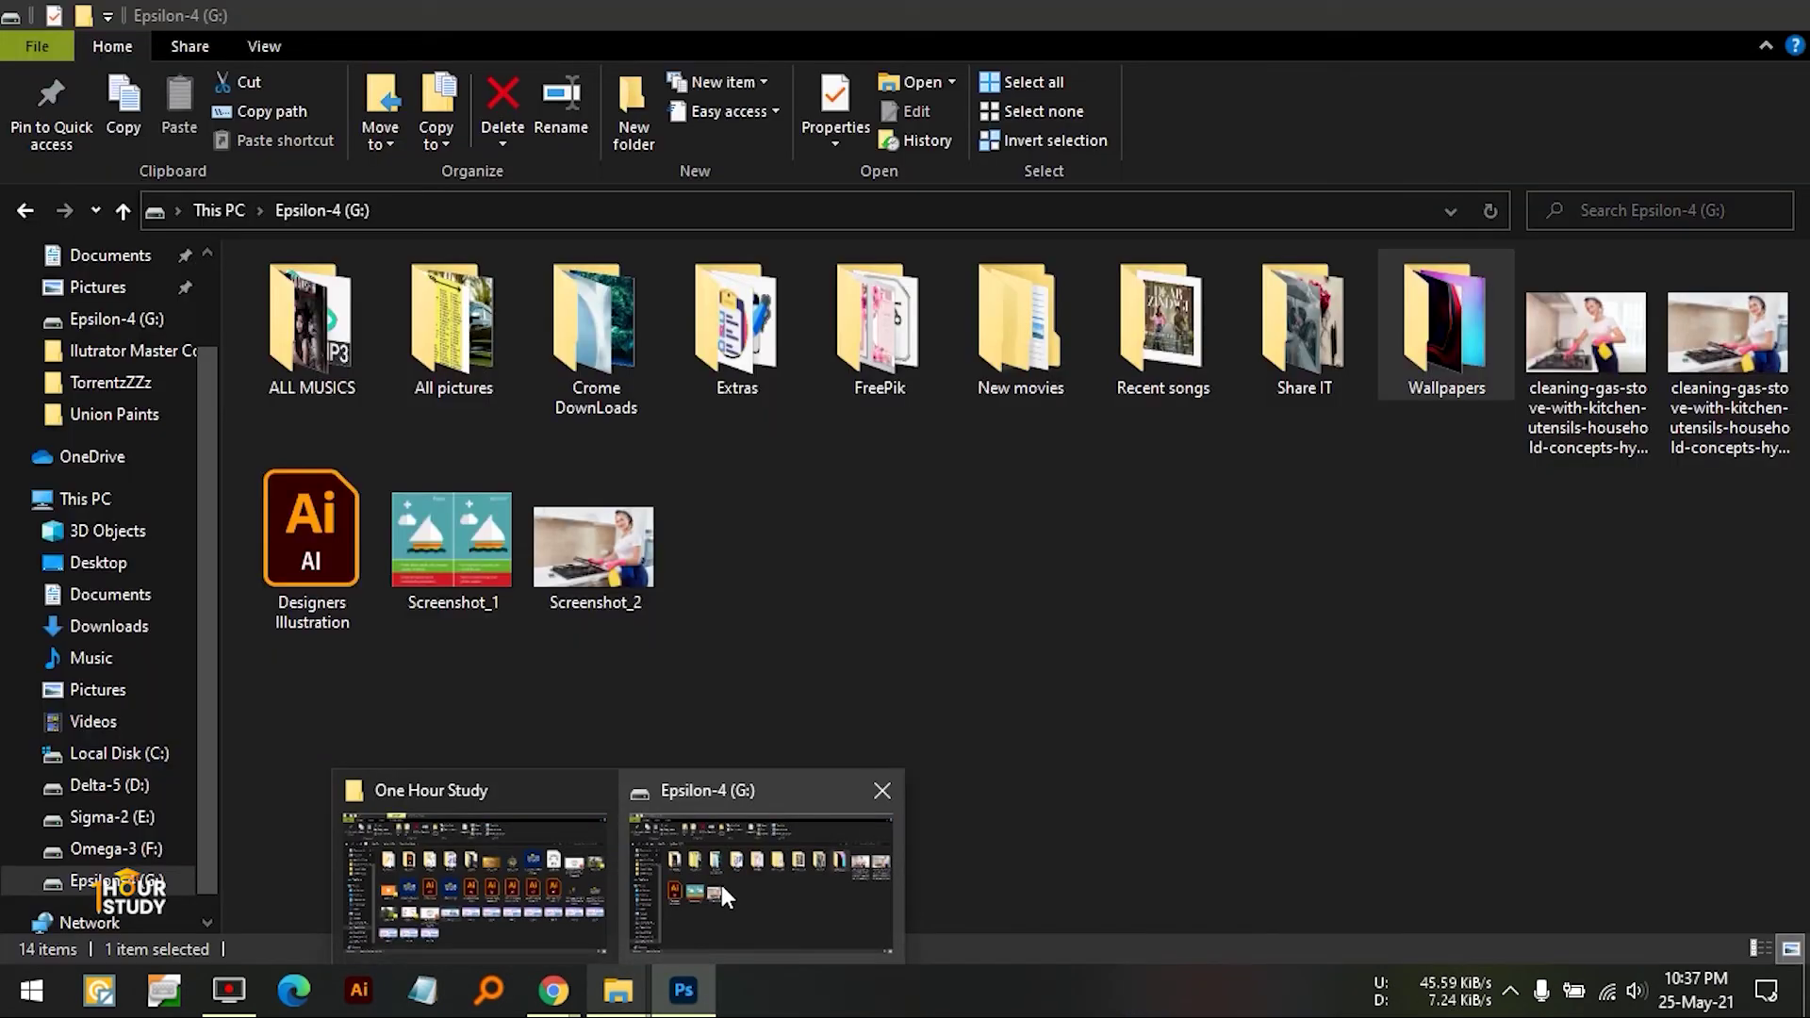
- Locate the photo _MG_1065ss in the All pictures folder on drive G: and open _MG_1065ss.jpg in Photoshop
left_click(721, 885)
left_click(456, 365)
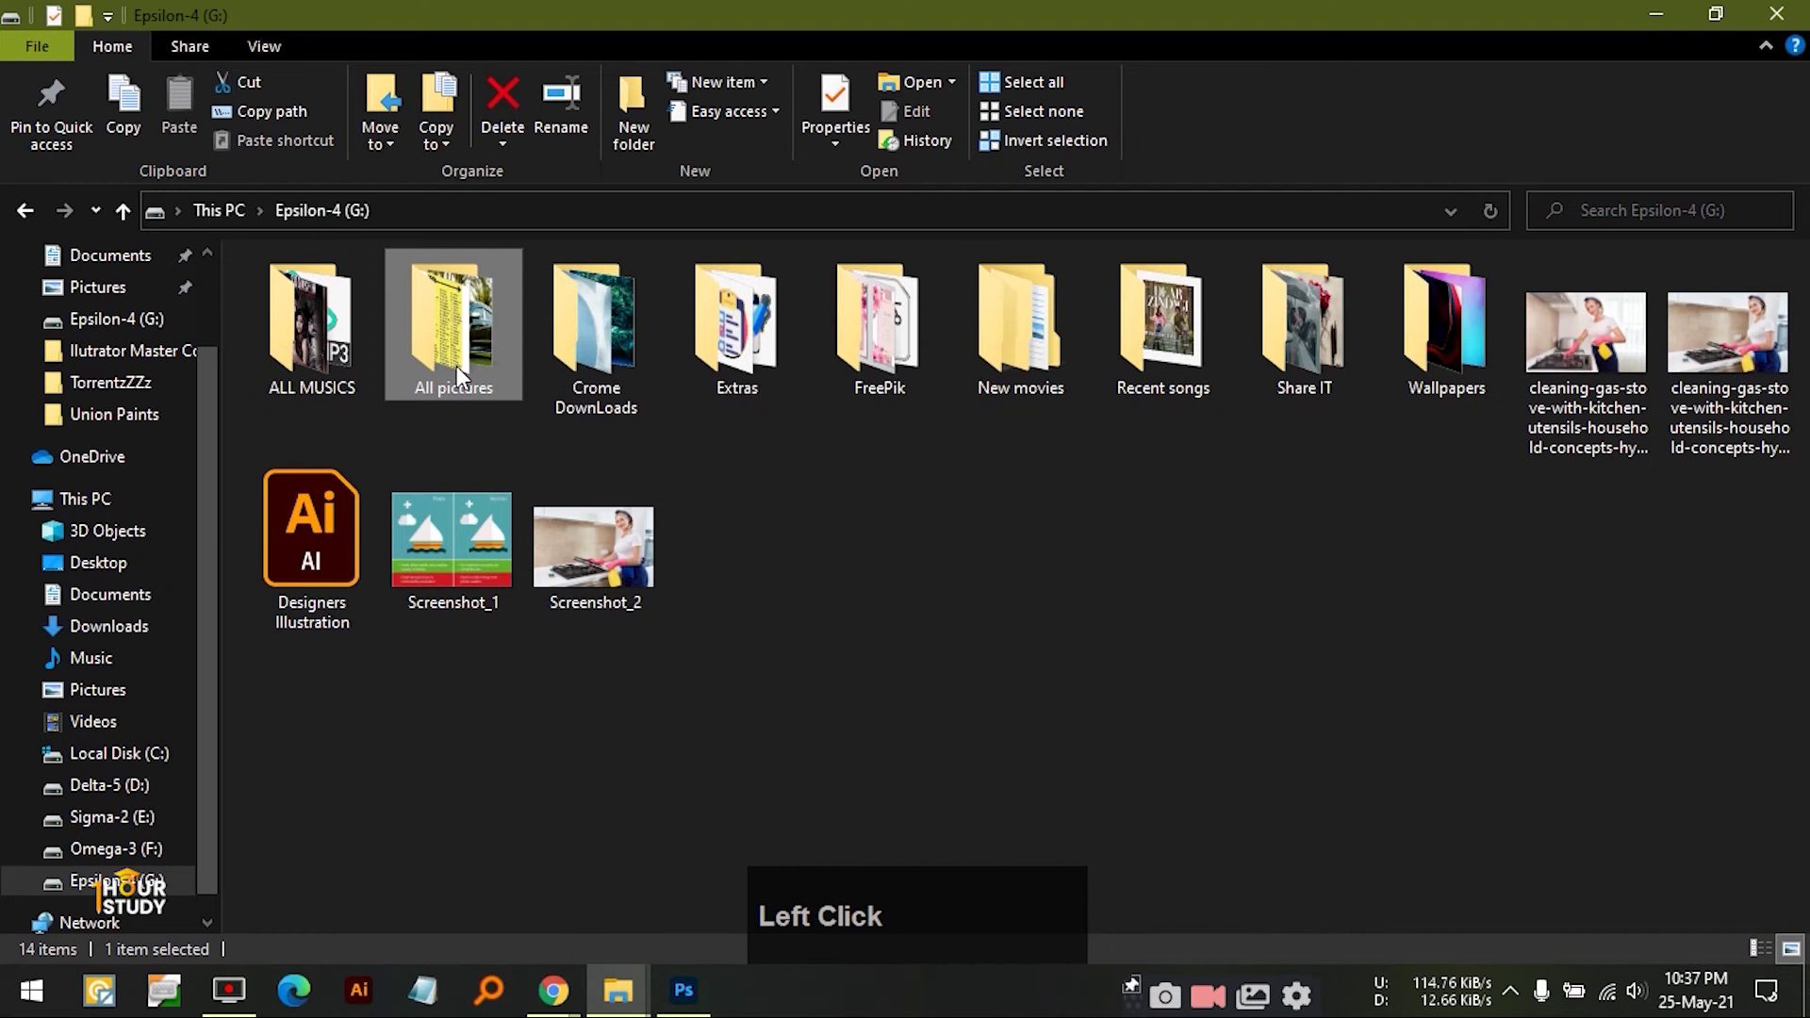
double_click(456, 366)
left_click(359, 743)
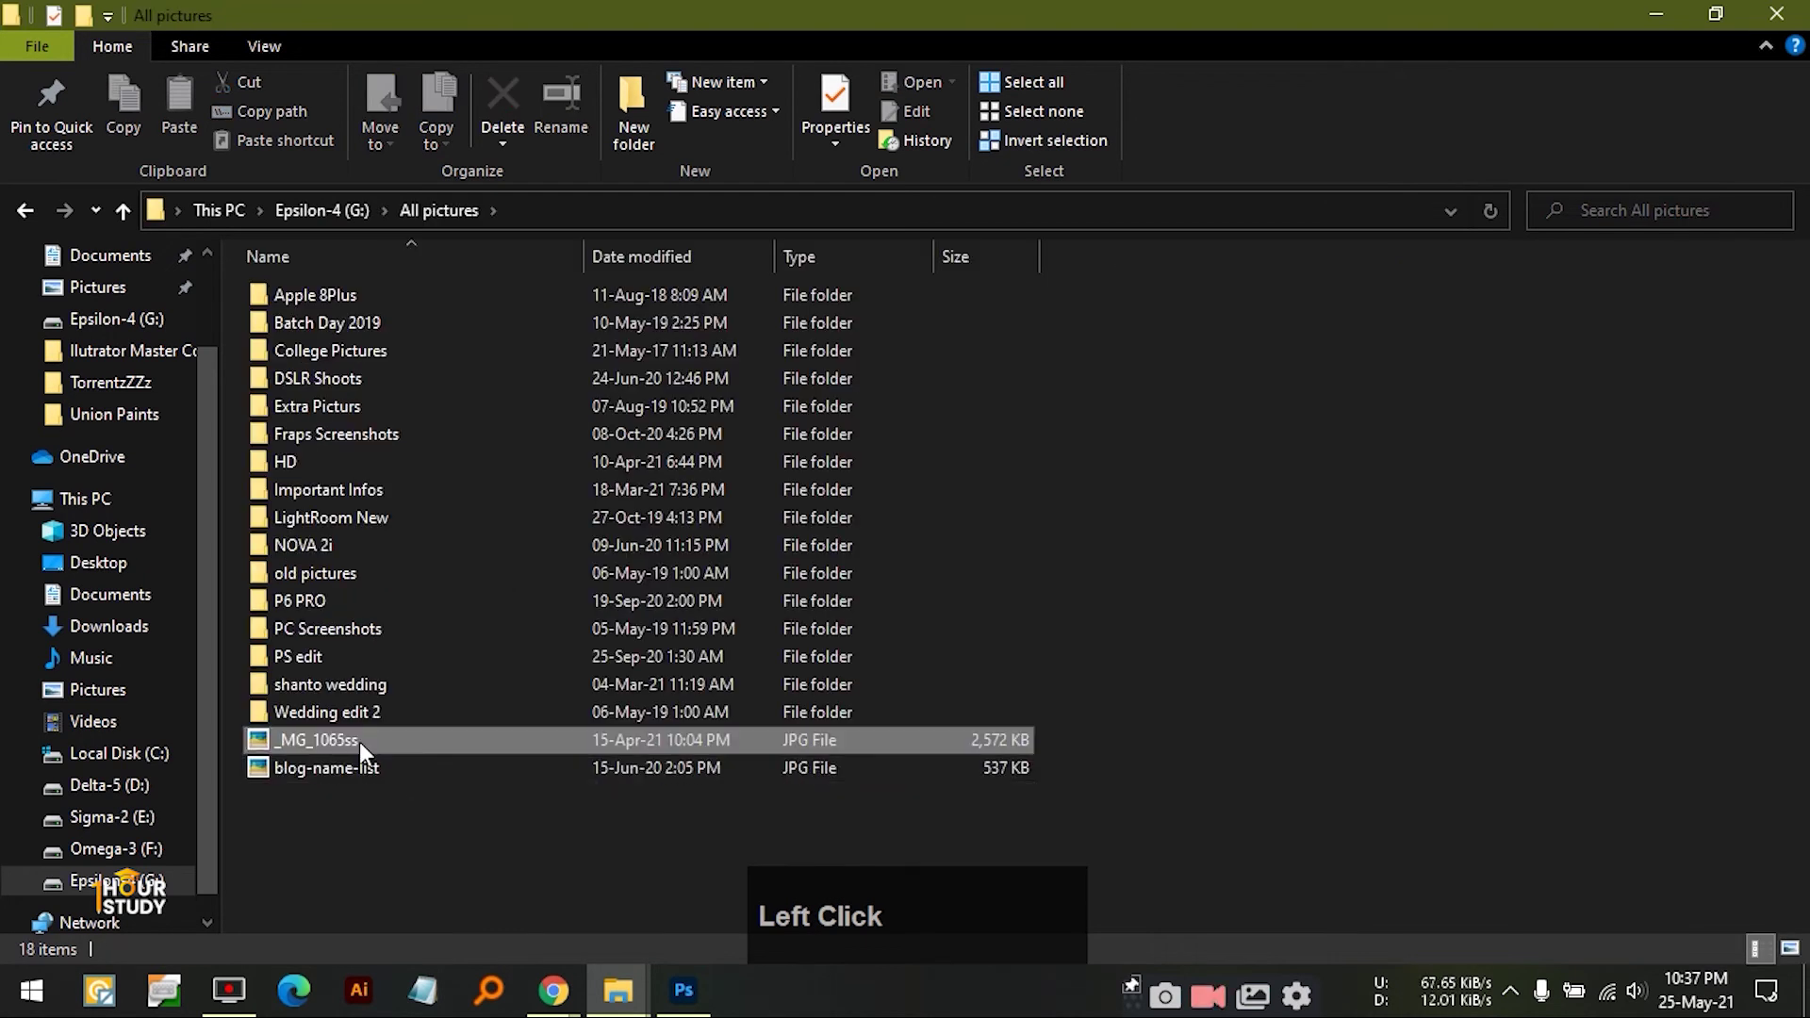
left_click_drag(460, 794, 925, 569)
scroll(969, 477, "down", 5)
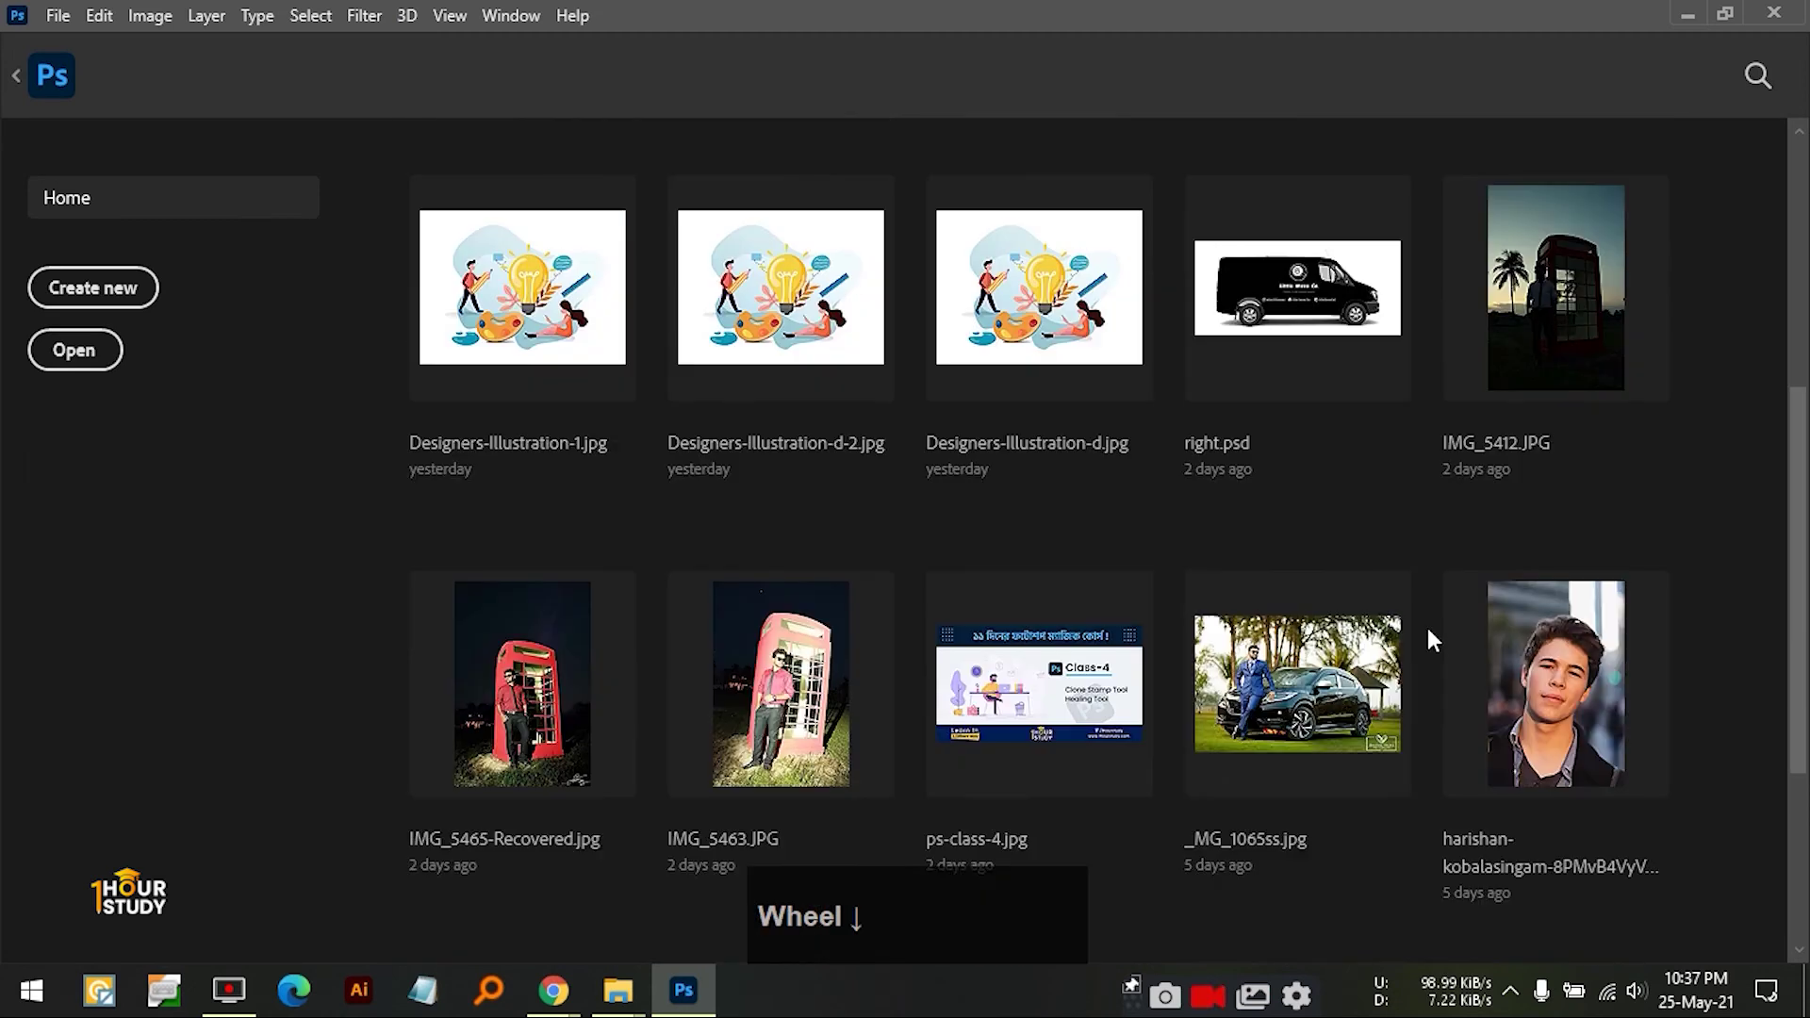
left_click(1331, 705)
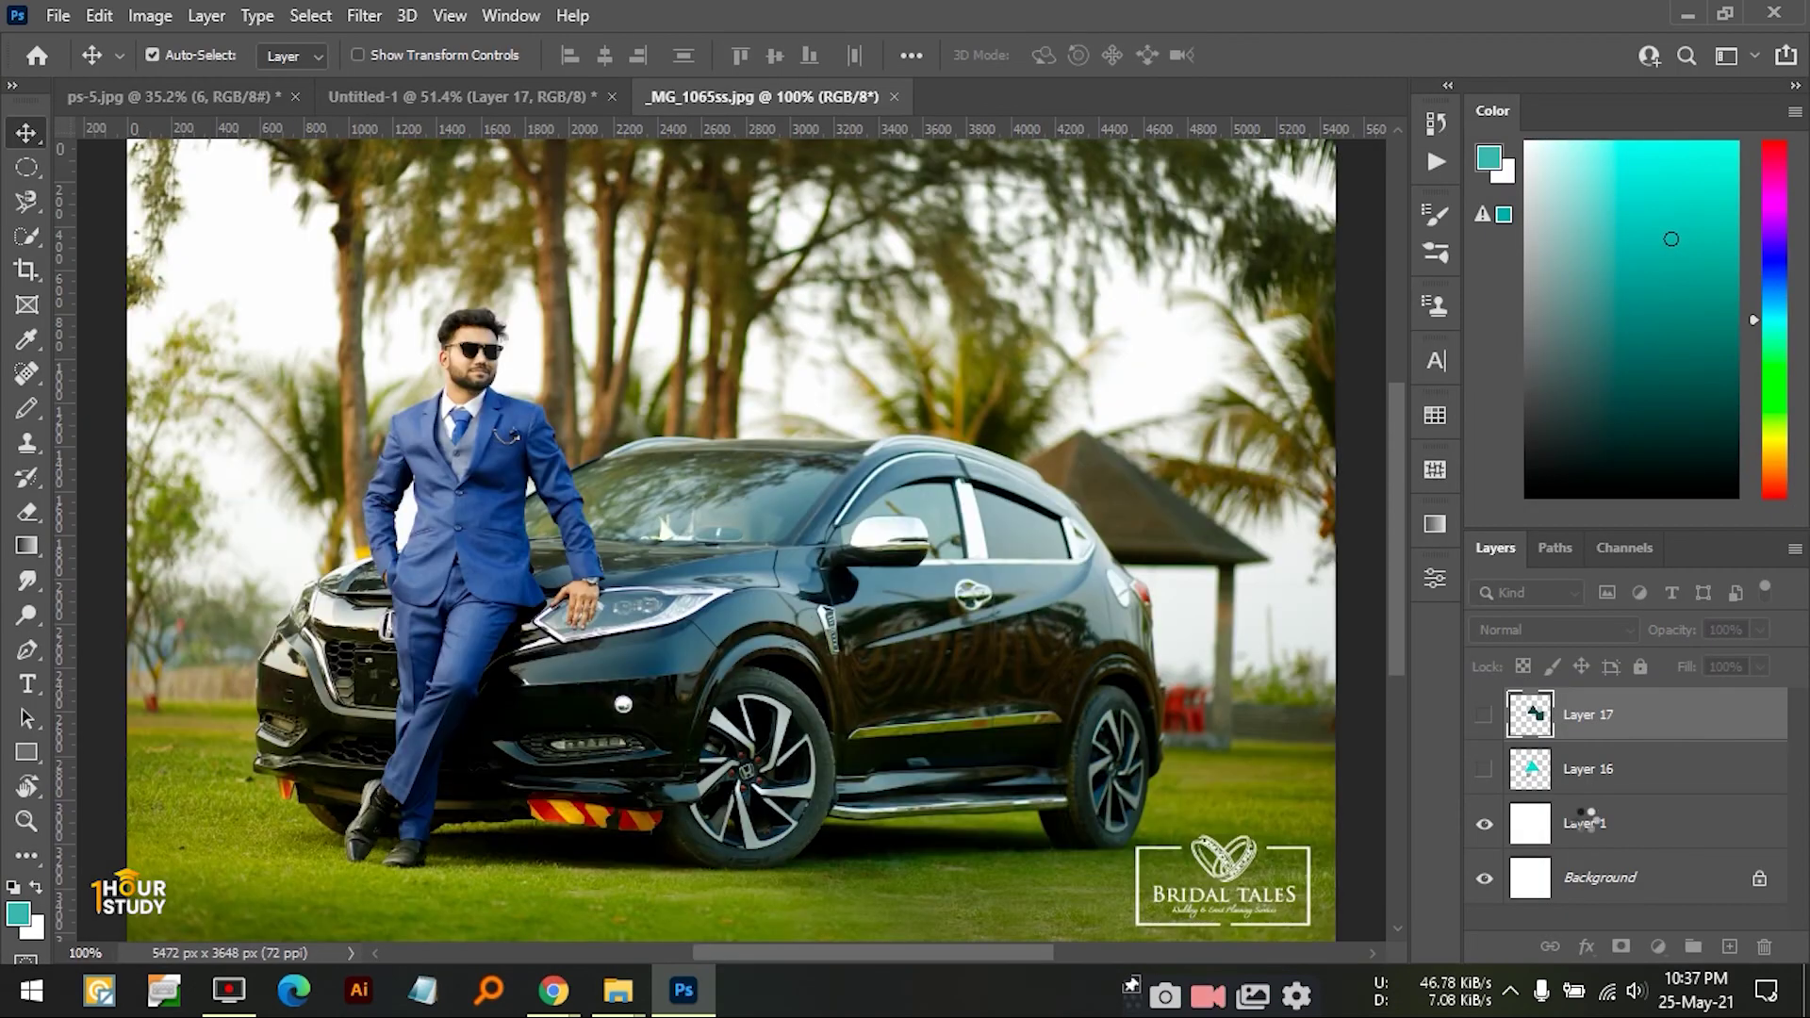
- Duplicate the Background layer of the car photo and add an empty layer above the copy
left_click(1613, 790)
key("ctrl+j")
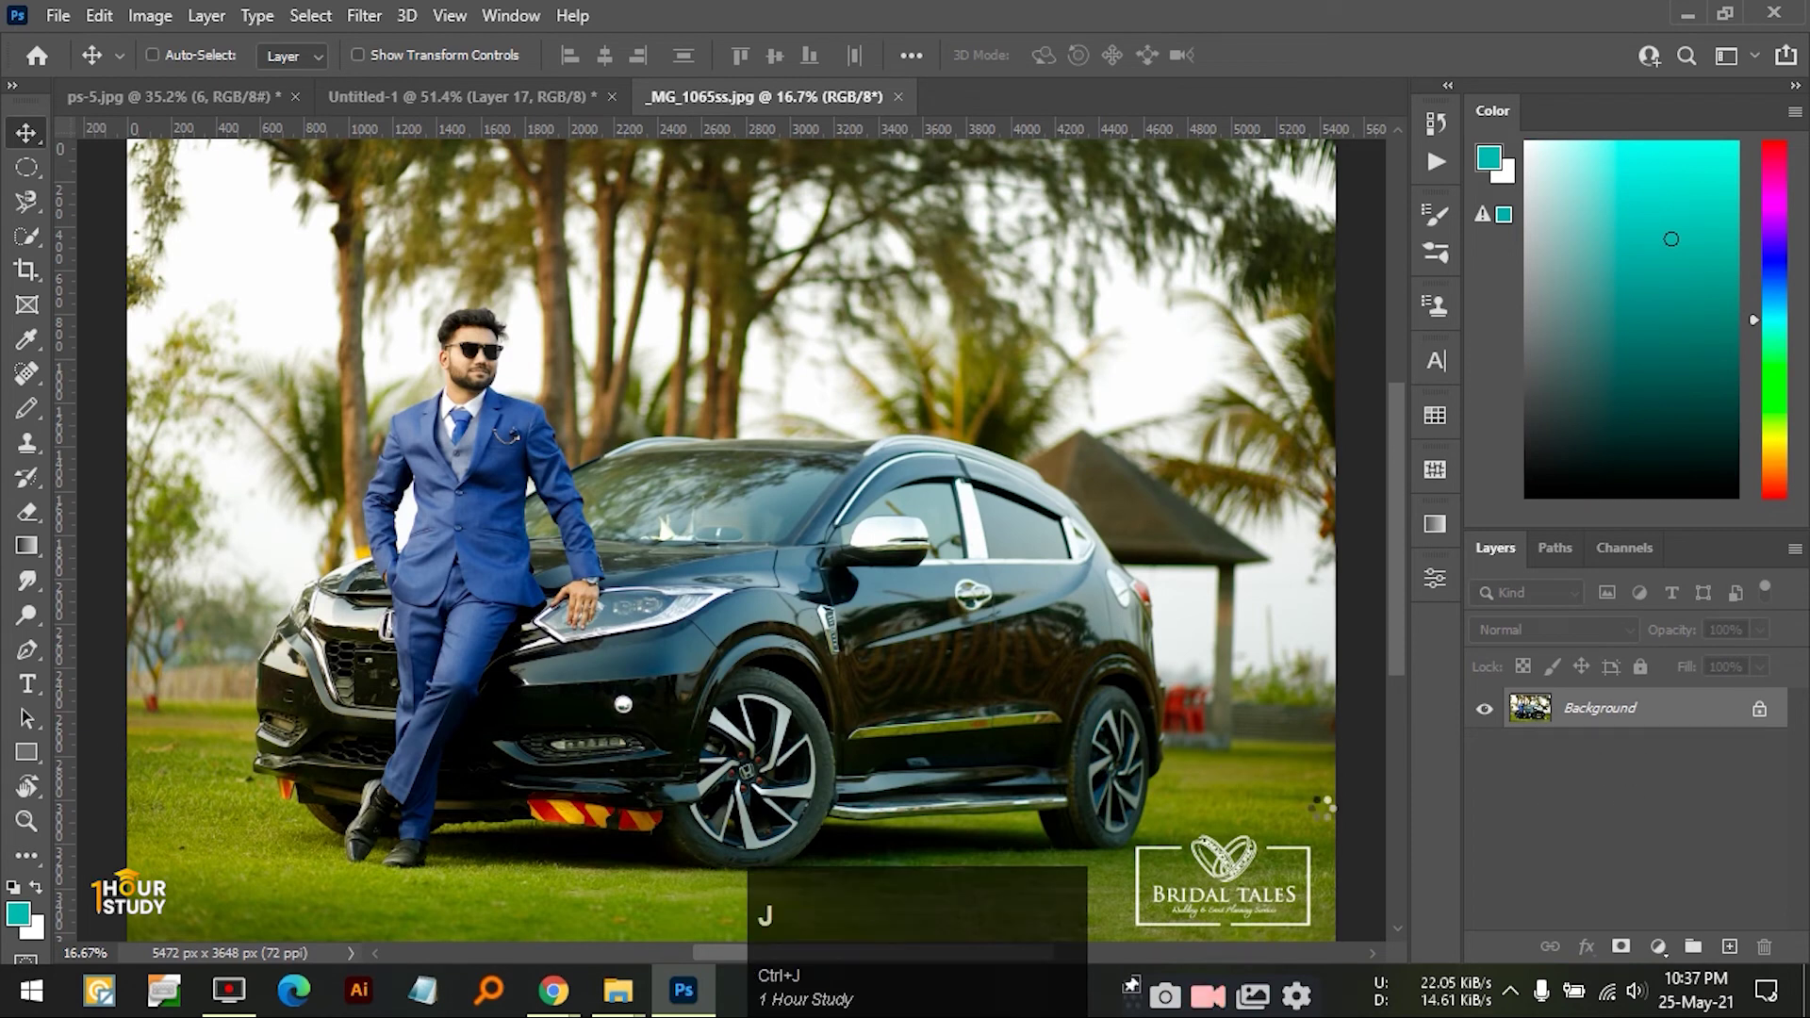
key("ctrl+space")
left_click_drag(615, 832, 671, 808)
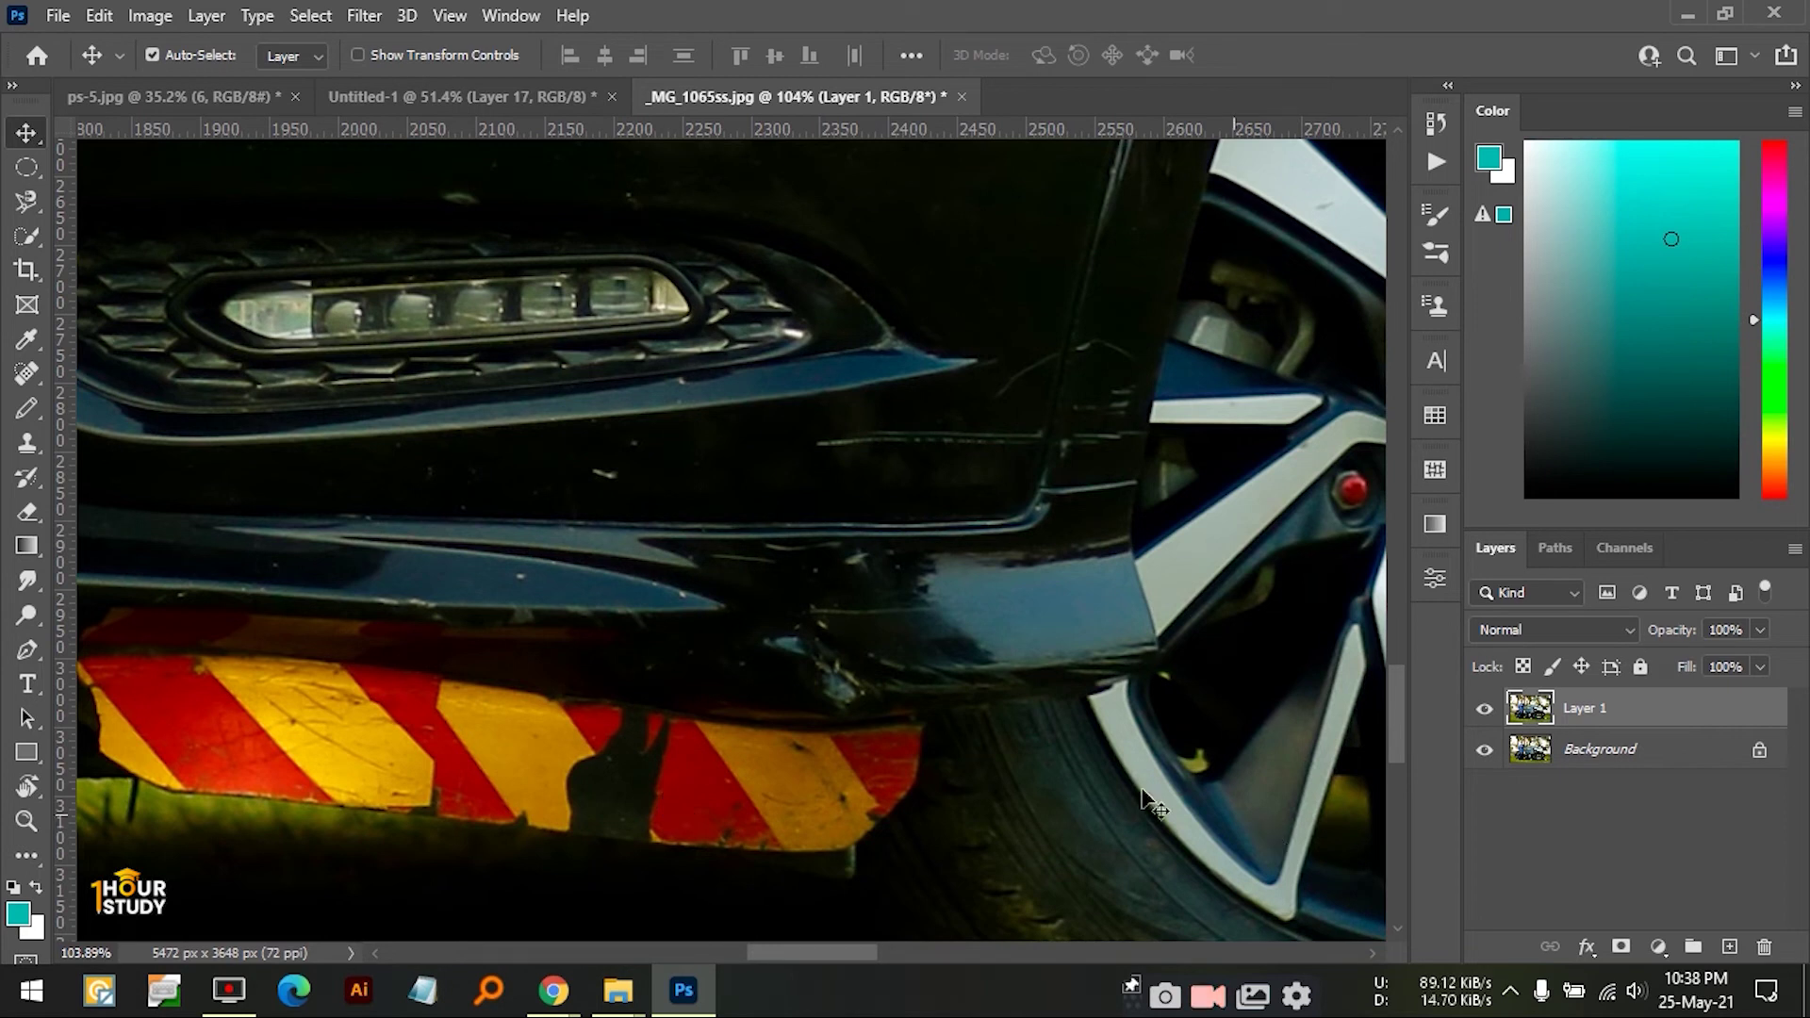
left_click(1729, 946)
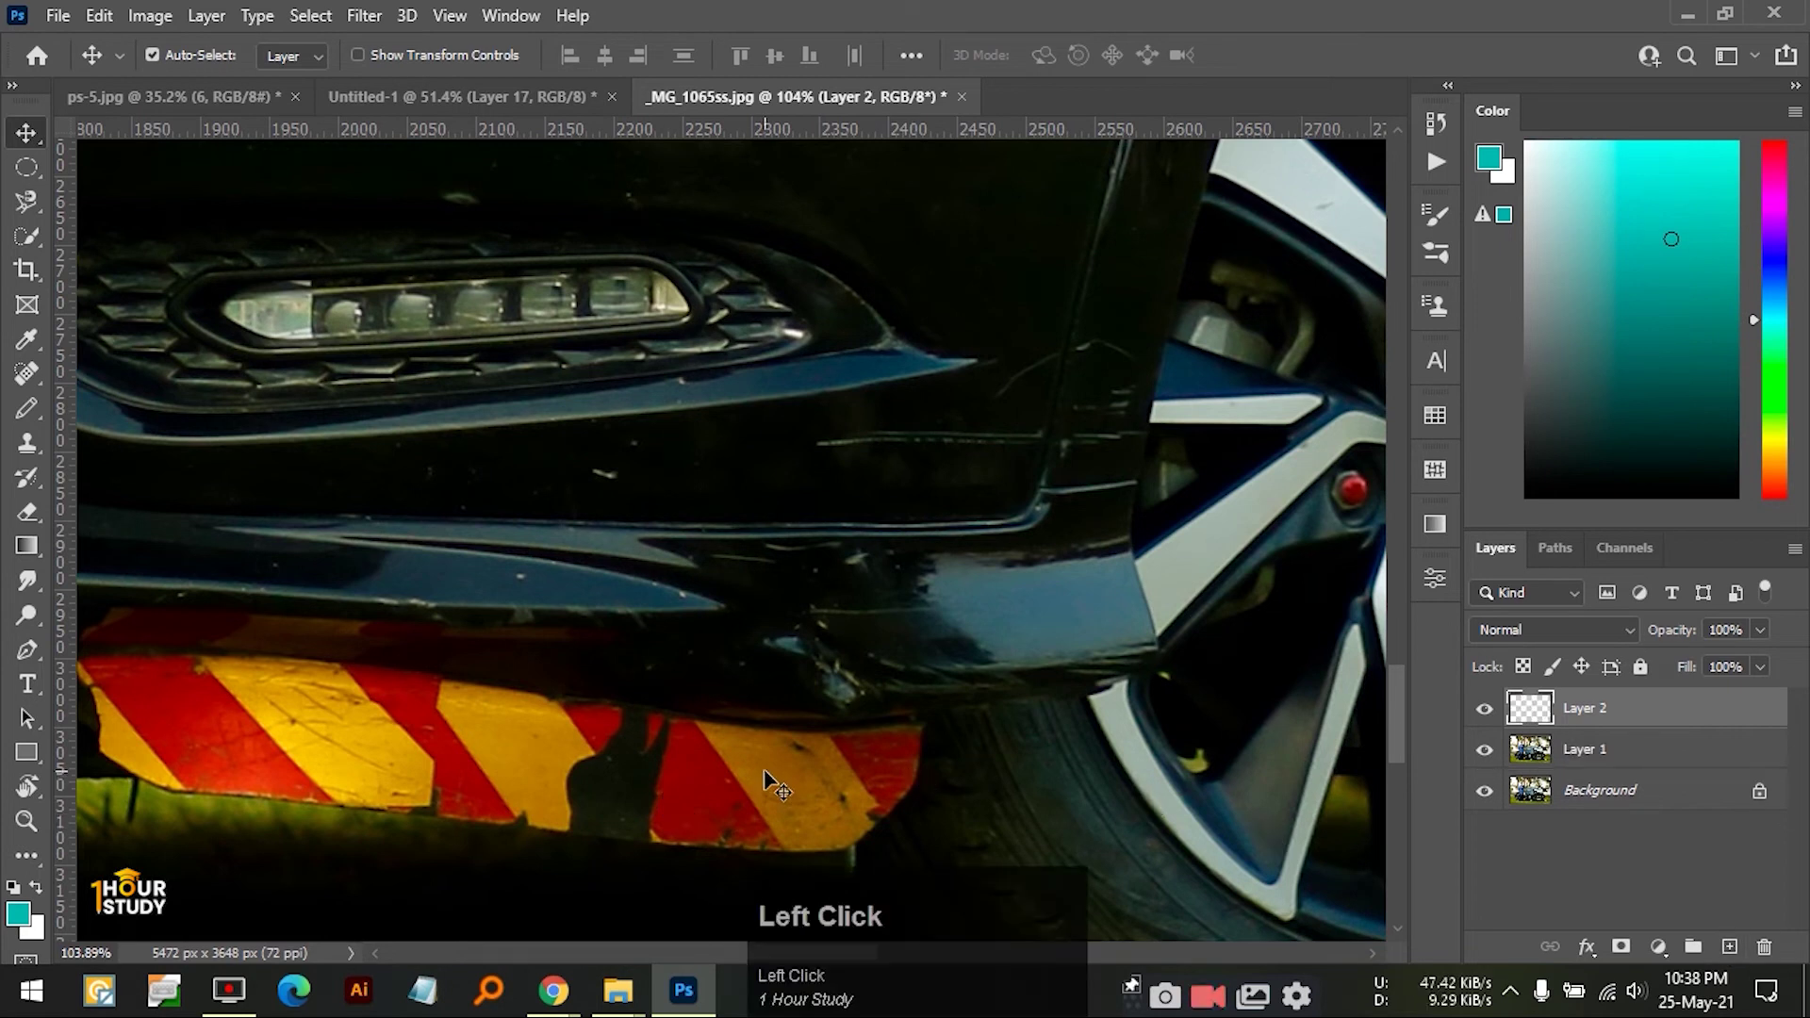
- Sample the red of the striped strip under the bumper and paint over its damaged red stripe with a 30 px Pencil
key("i")
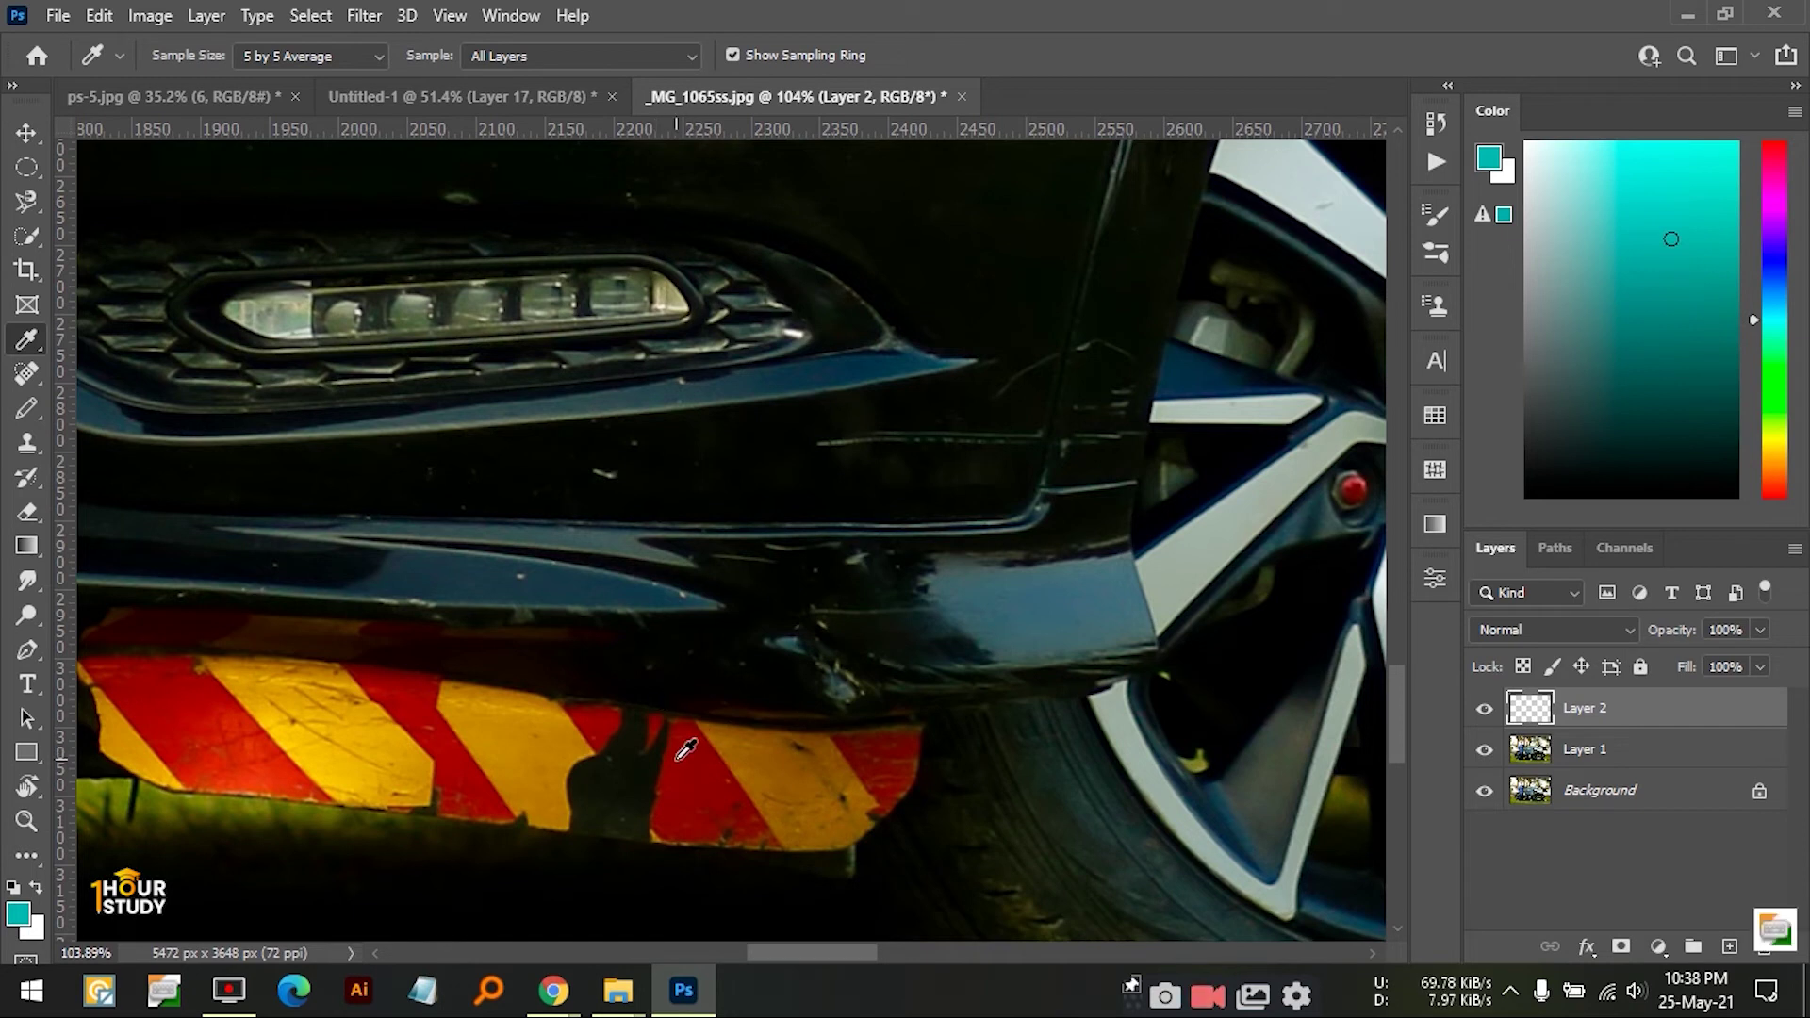
left_click(693, 744)
key("b")
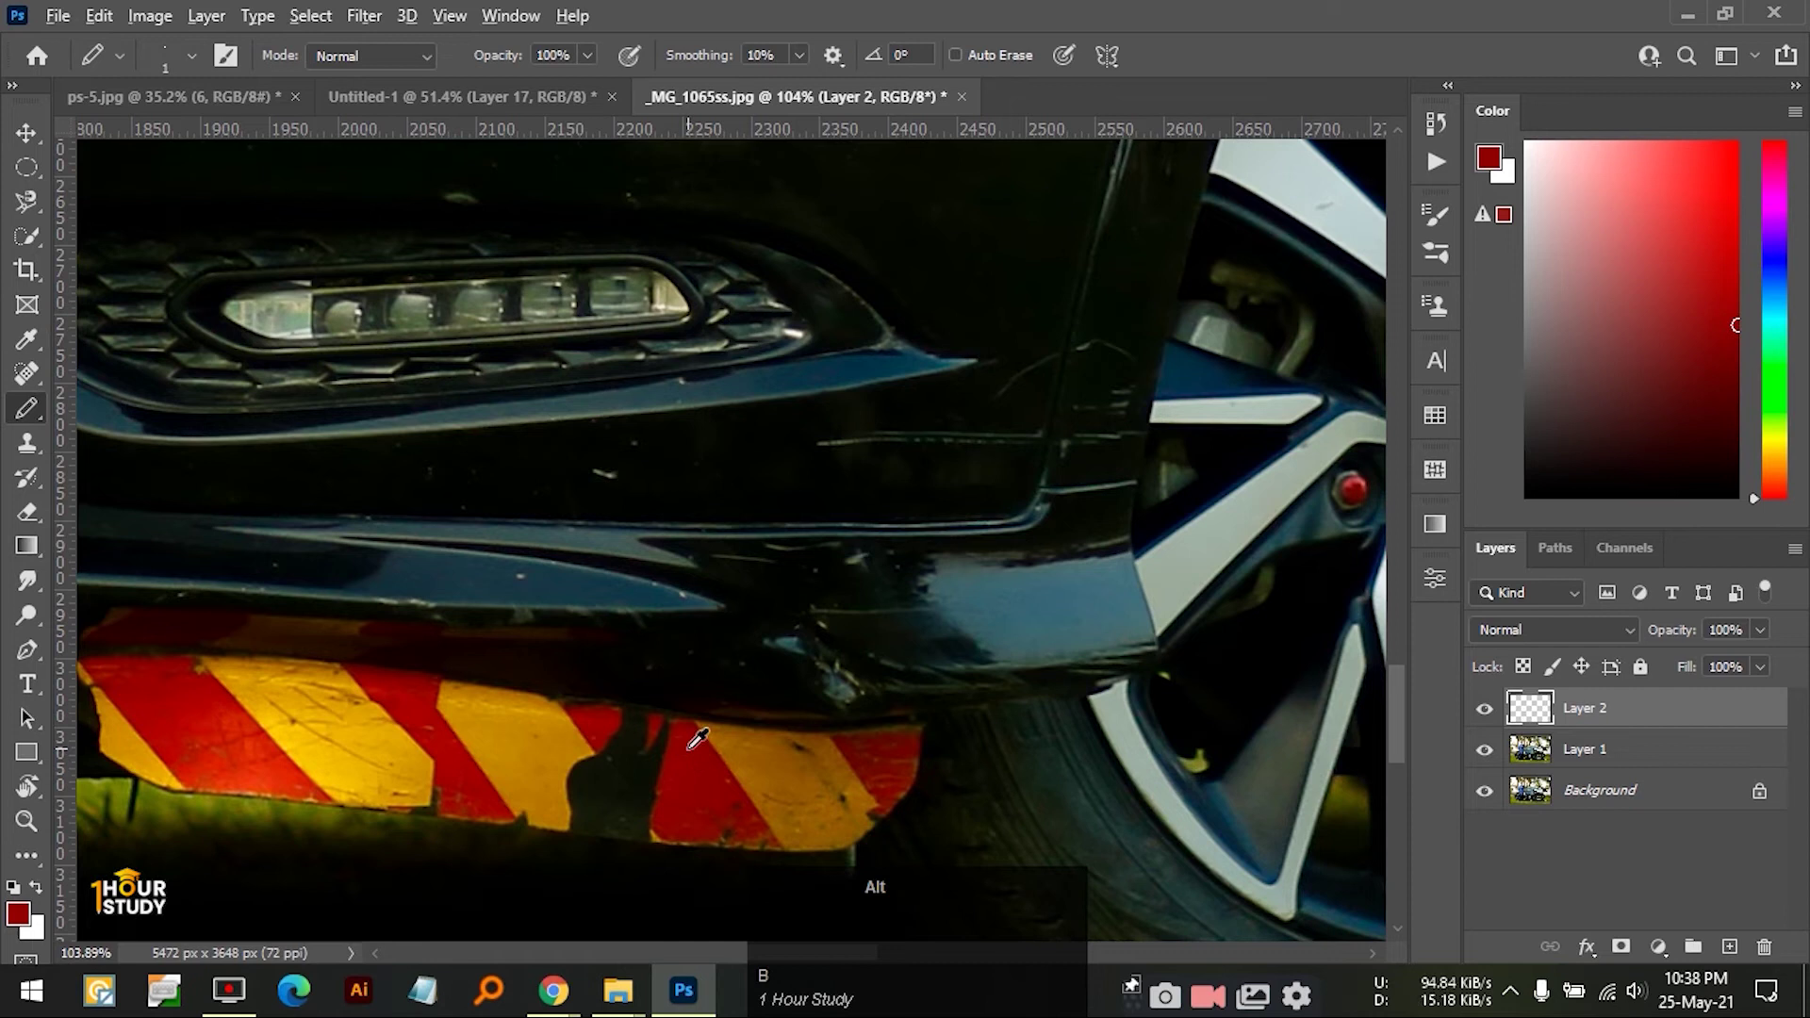
right_click(695, 754, "alt")
mouse_move(742, 748)
left_mouse_down()
mouse_move(676, 760)
mouse_move(670, 825)
mouse_move(612, 737)
mouse_move(644, 756)
mouse_move(620, 734)
mouse_move(671, 738)
mouse_move(621, 729)
mouse_move(734, 817)
mouse_move(718, 815)
mouse_move(711, 751)
left_mouse_up()
- Sample the strip's orange-yellow and paint over the upper part of the dark gap beside the red stripe
left_click(619, 726, "alt")
key("b")
left_click(627, 790)
- Reduce the Pencil to 9 px and paint orange-yellow along the lower edge of the dark gap in the strip
left_click(676, 824, "ctrl")
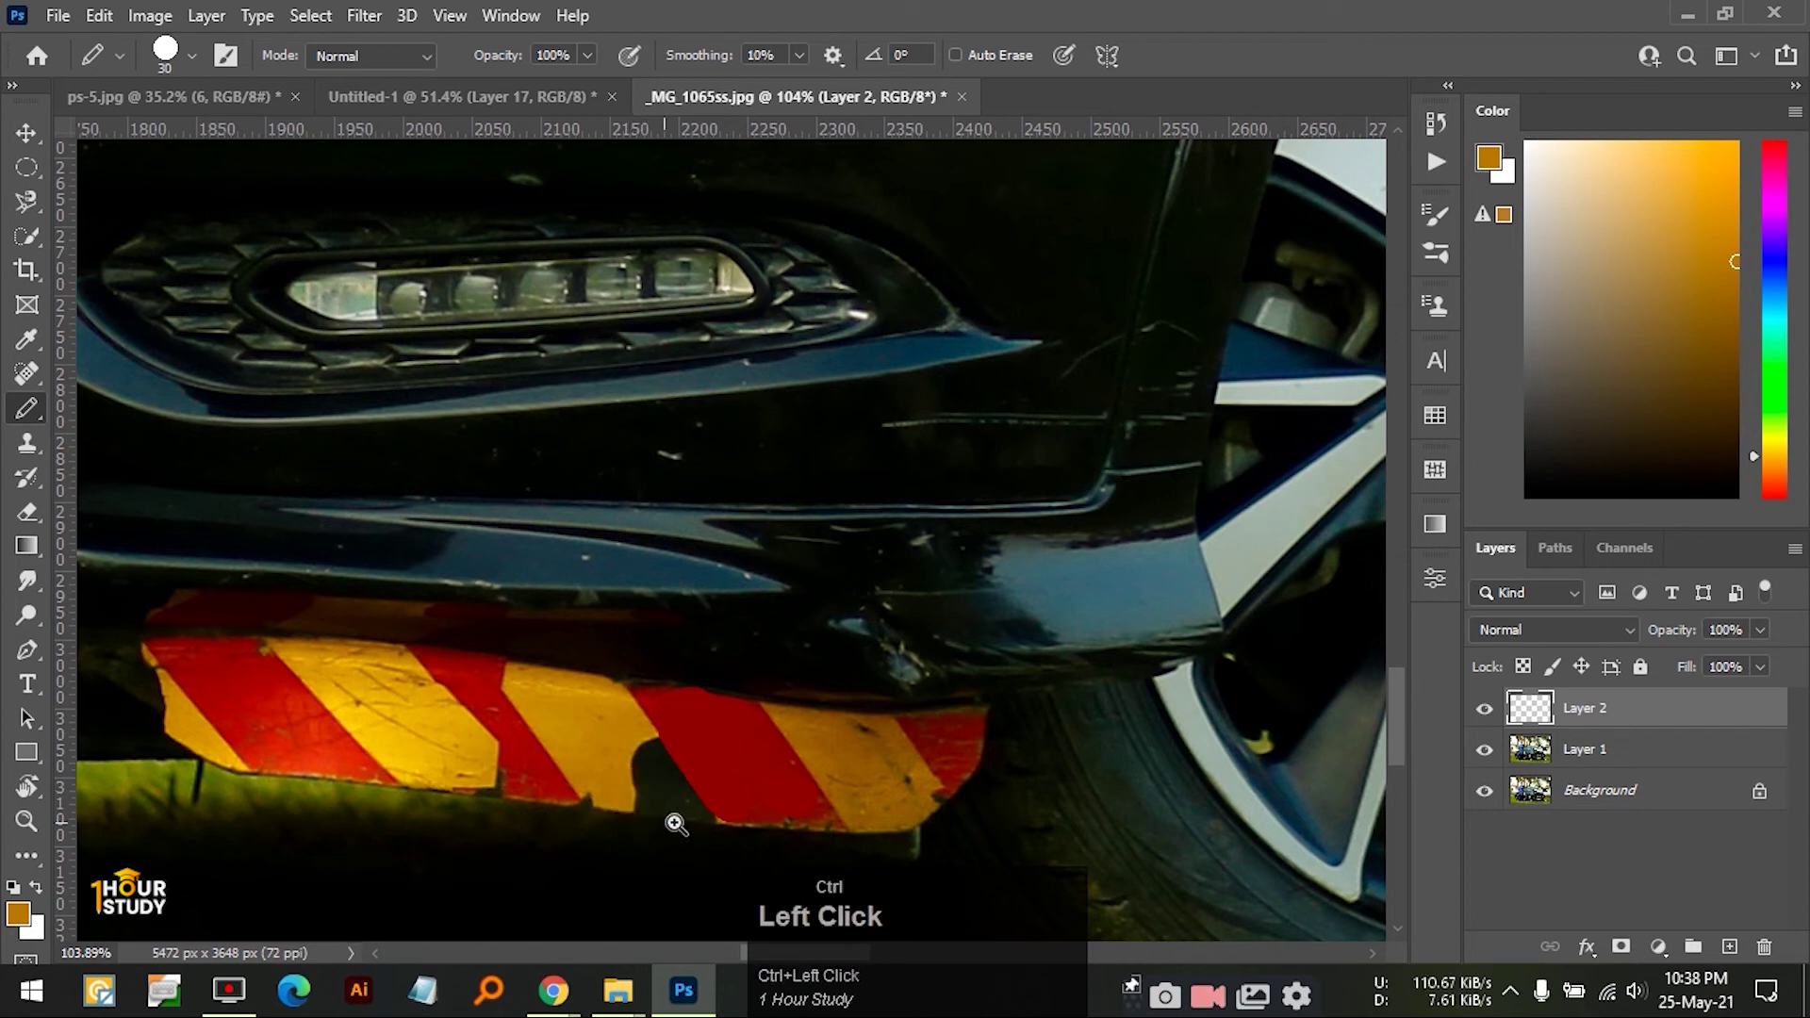
mouse_move(689, 825)
left_mouse_down()
mouse_move(727, 829)
mouse_move(671, 800)
left_mouse_up()
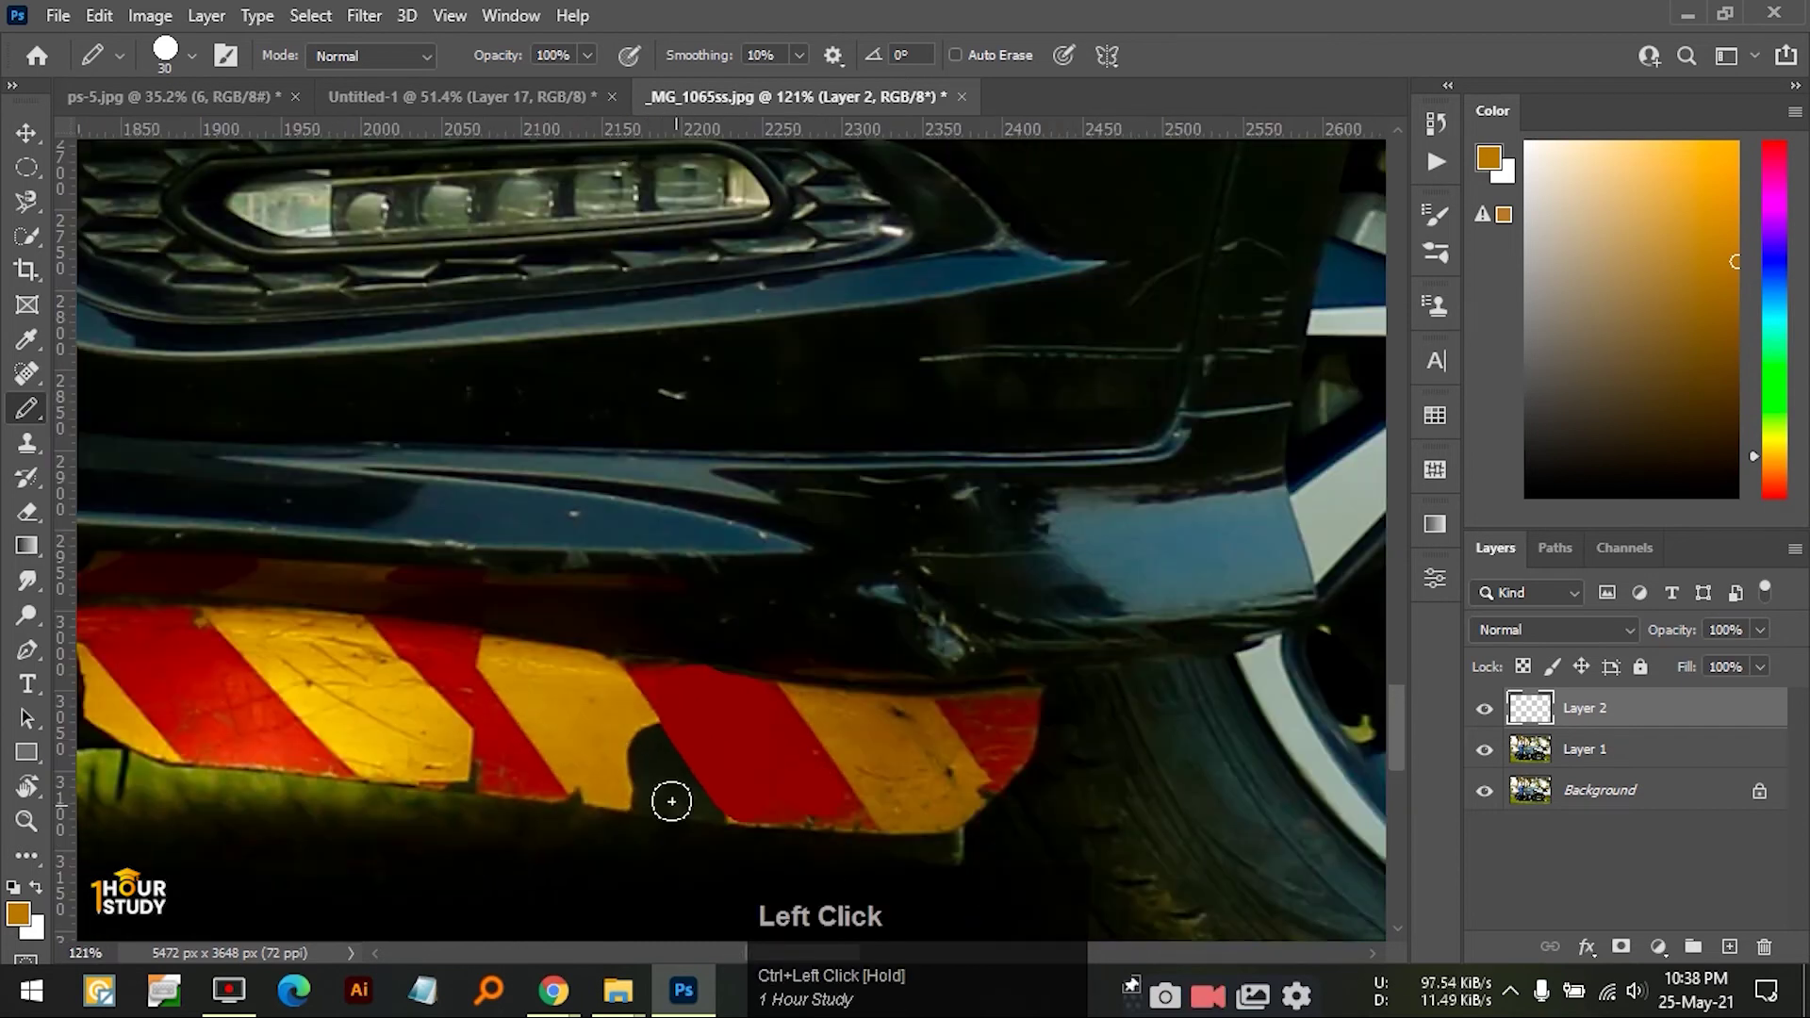
key("bracketleft")
key("bracketleft")
key("bracketleft")
key("bracketleft")
key("bracketleft")
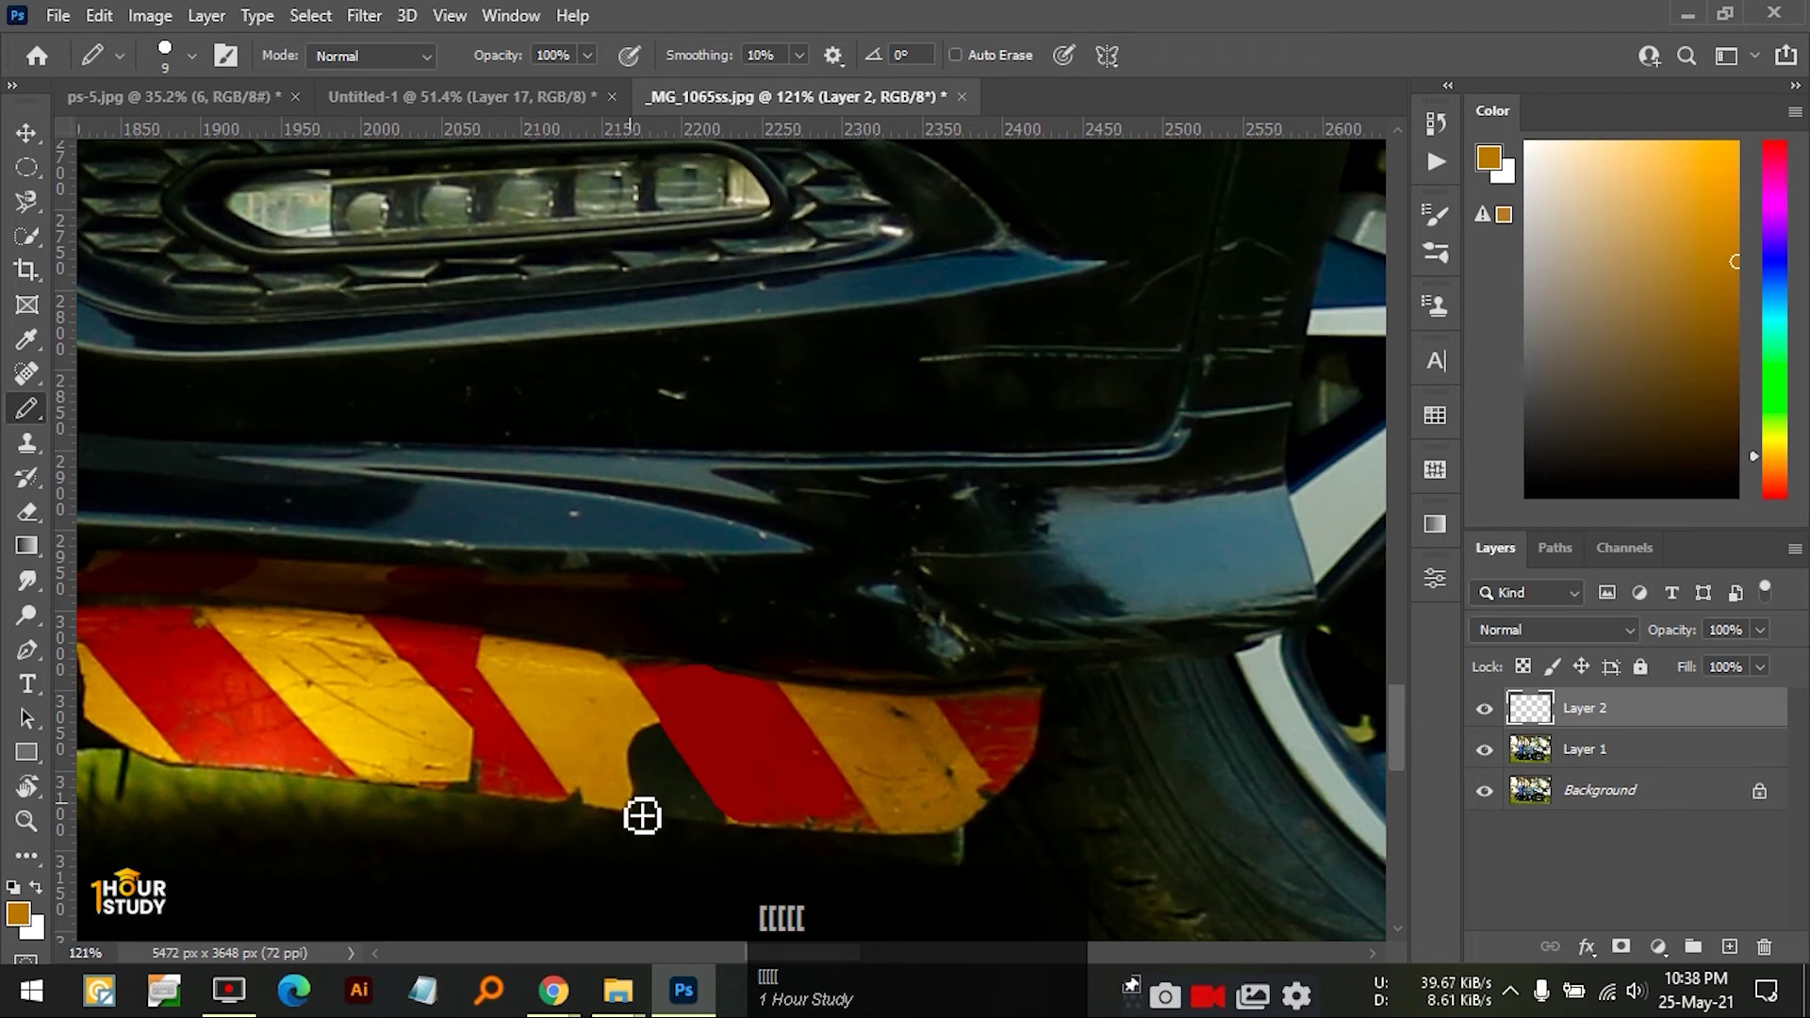
left_click(634, 819)
left_click_drag(634, 818, 650, 823)
mouse_move(689, 827)
left_mouse_down()
mouse_move(732, 831)
mouse_move(661, 735)
mouse_move(716, 814)
mouse_move(672, 782)
mouse_move(667, 745)
mouse_move(709, 802)
mouse_move(647, 764)
mouse_move(659, 786)
mouse_move(634, 785)
mouse_move(673, 797)
left_mouse_up()
- Enlarge the Pencil to 25 px and fill the rest of the dark gap with orange-yellow
key("bracketright")
key("bracketright")
key("bracketright")
key("bracketright")
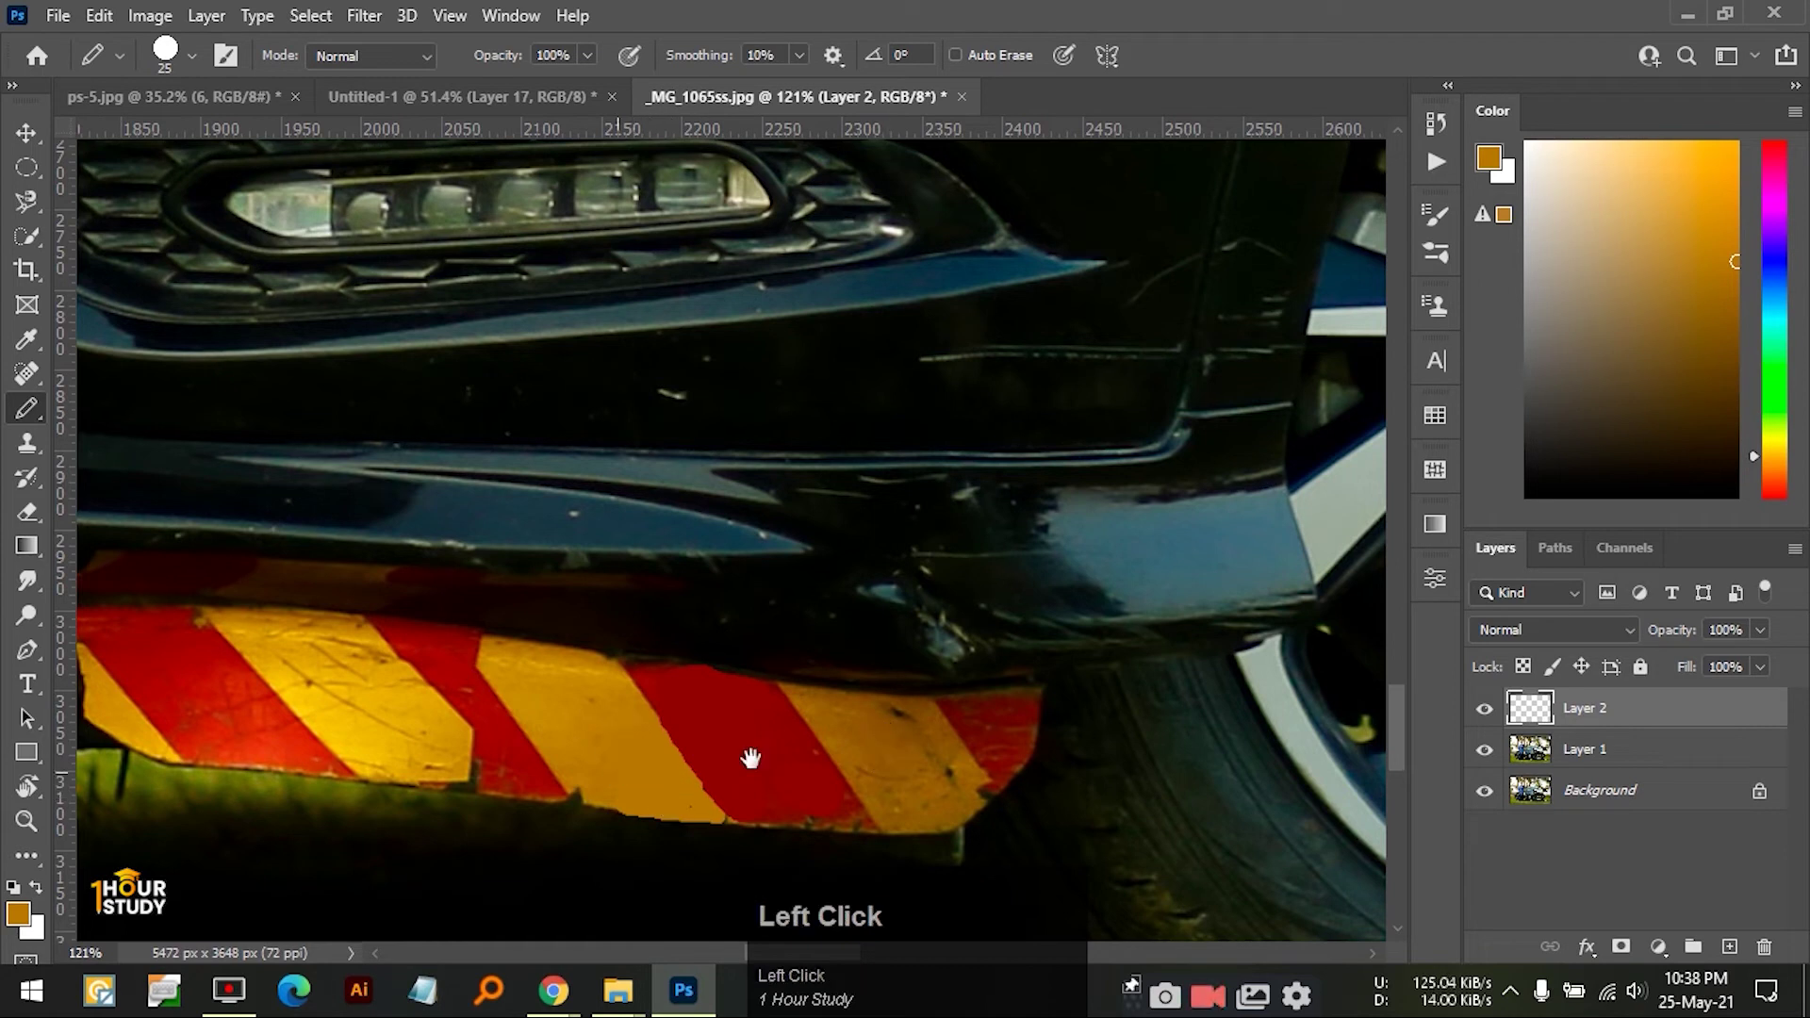
- Examine the repainted red-and-yellow strip up close and against the rest of the car
key("space")
left_click_drag(617, 777, 886, 759)
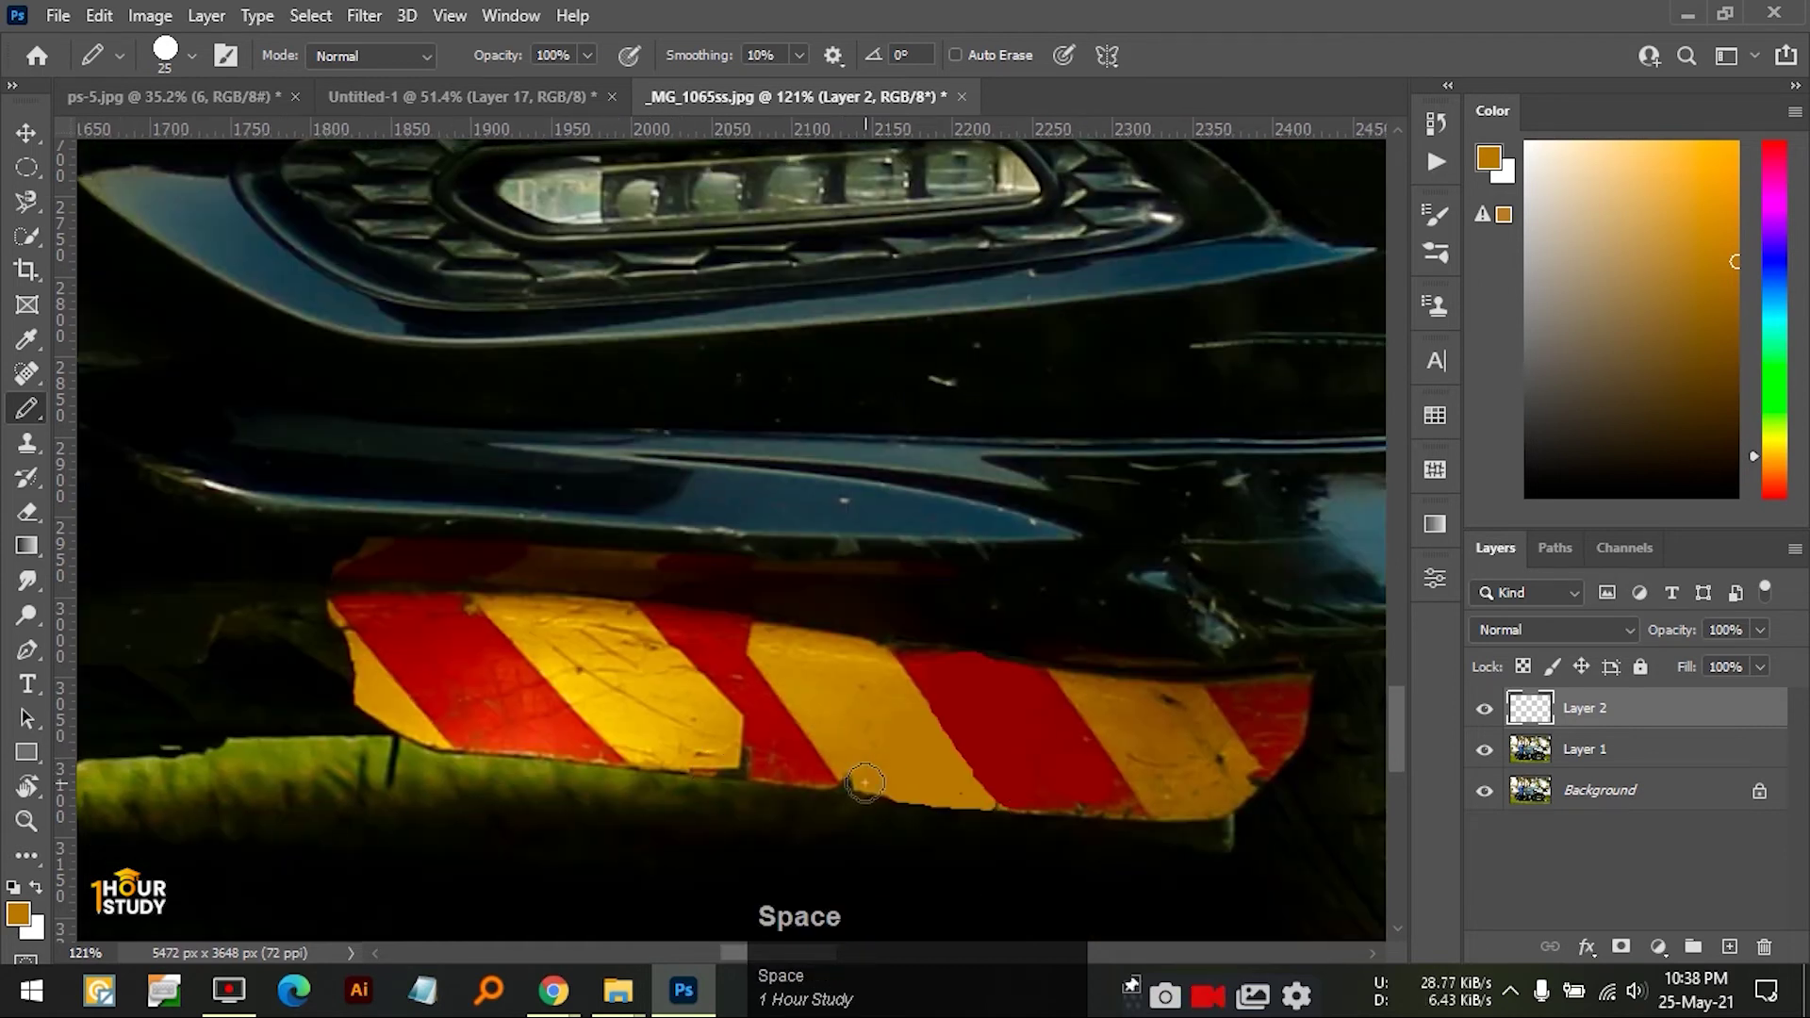
mouse_move(852, 768)
left_mouse_down()
mouse_move(769, 712)
mouse_move(745, 723)
left_mouse_up()
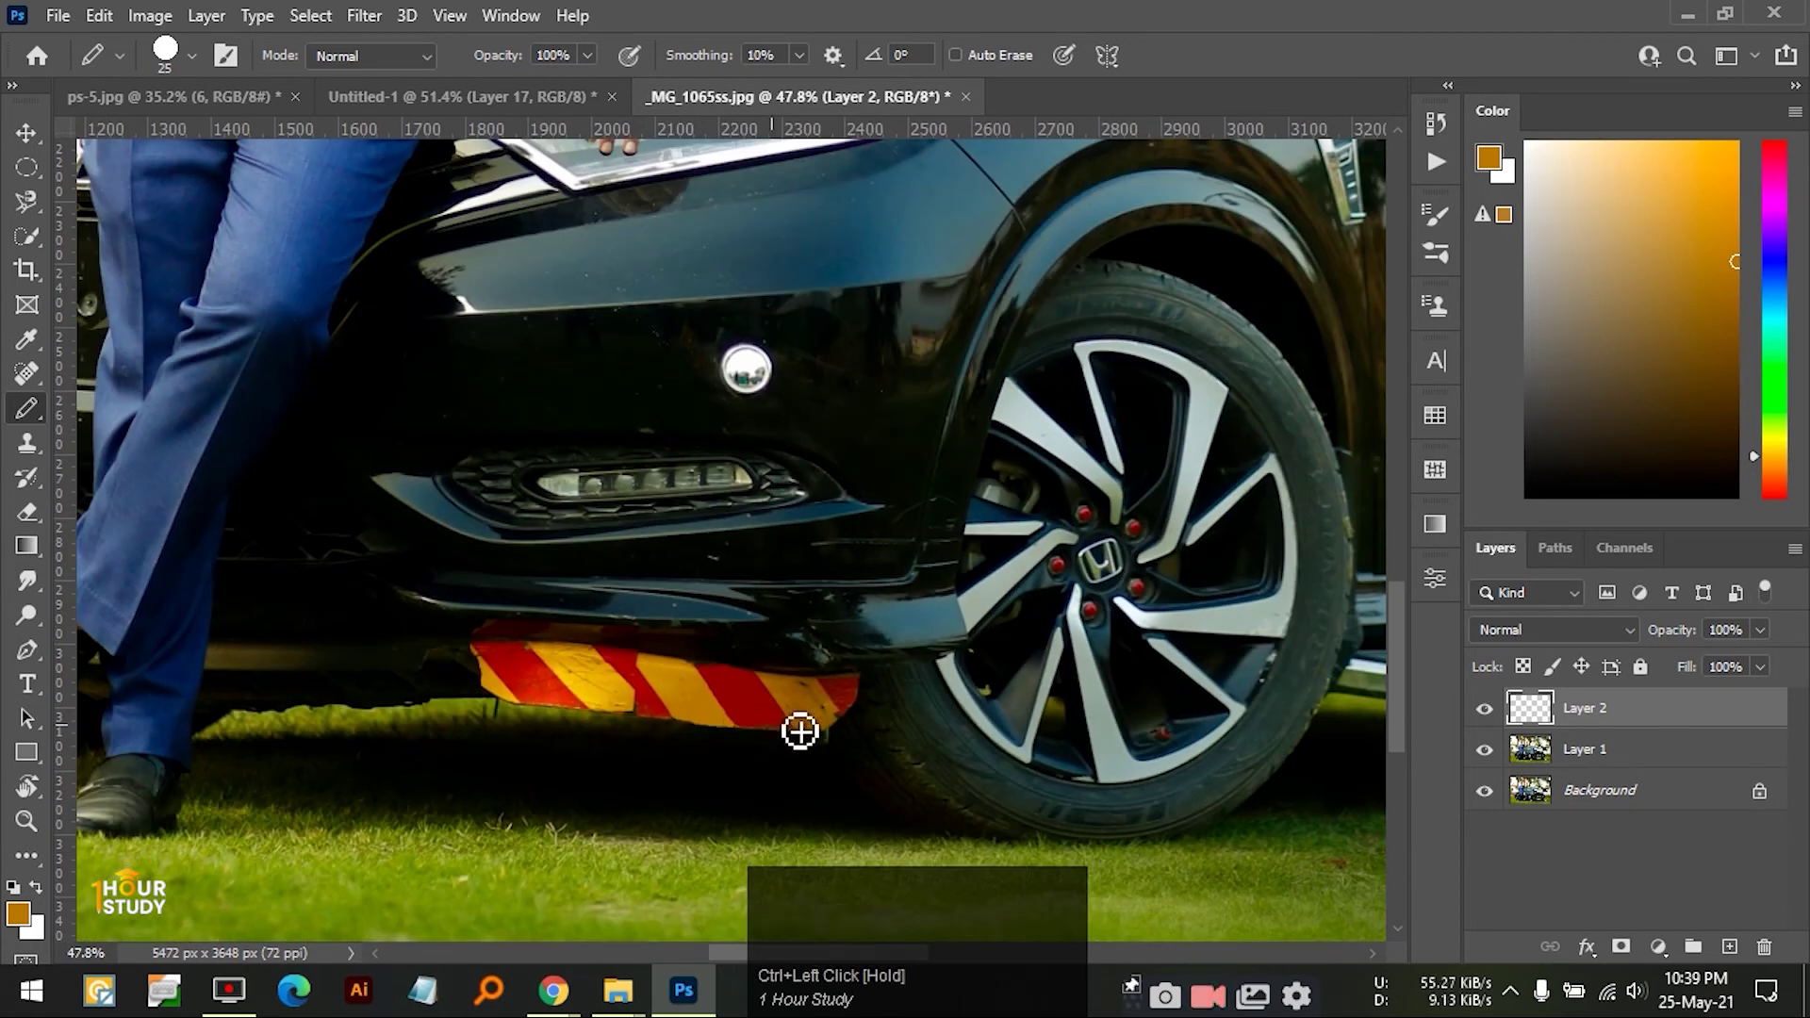
left_click_drag(751, 759, 838, 710)
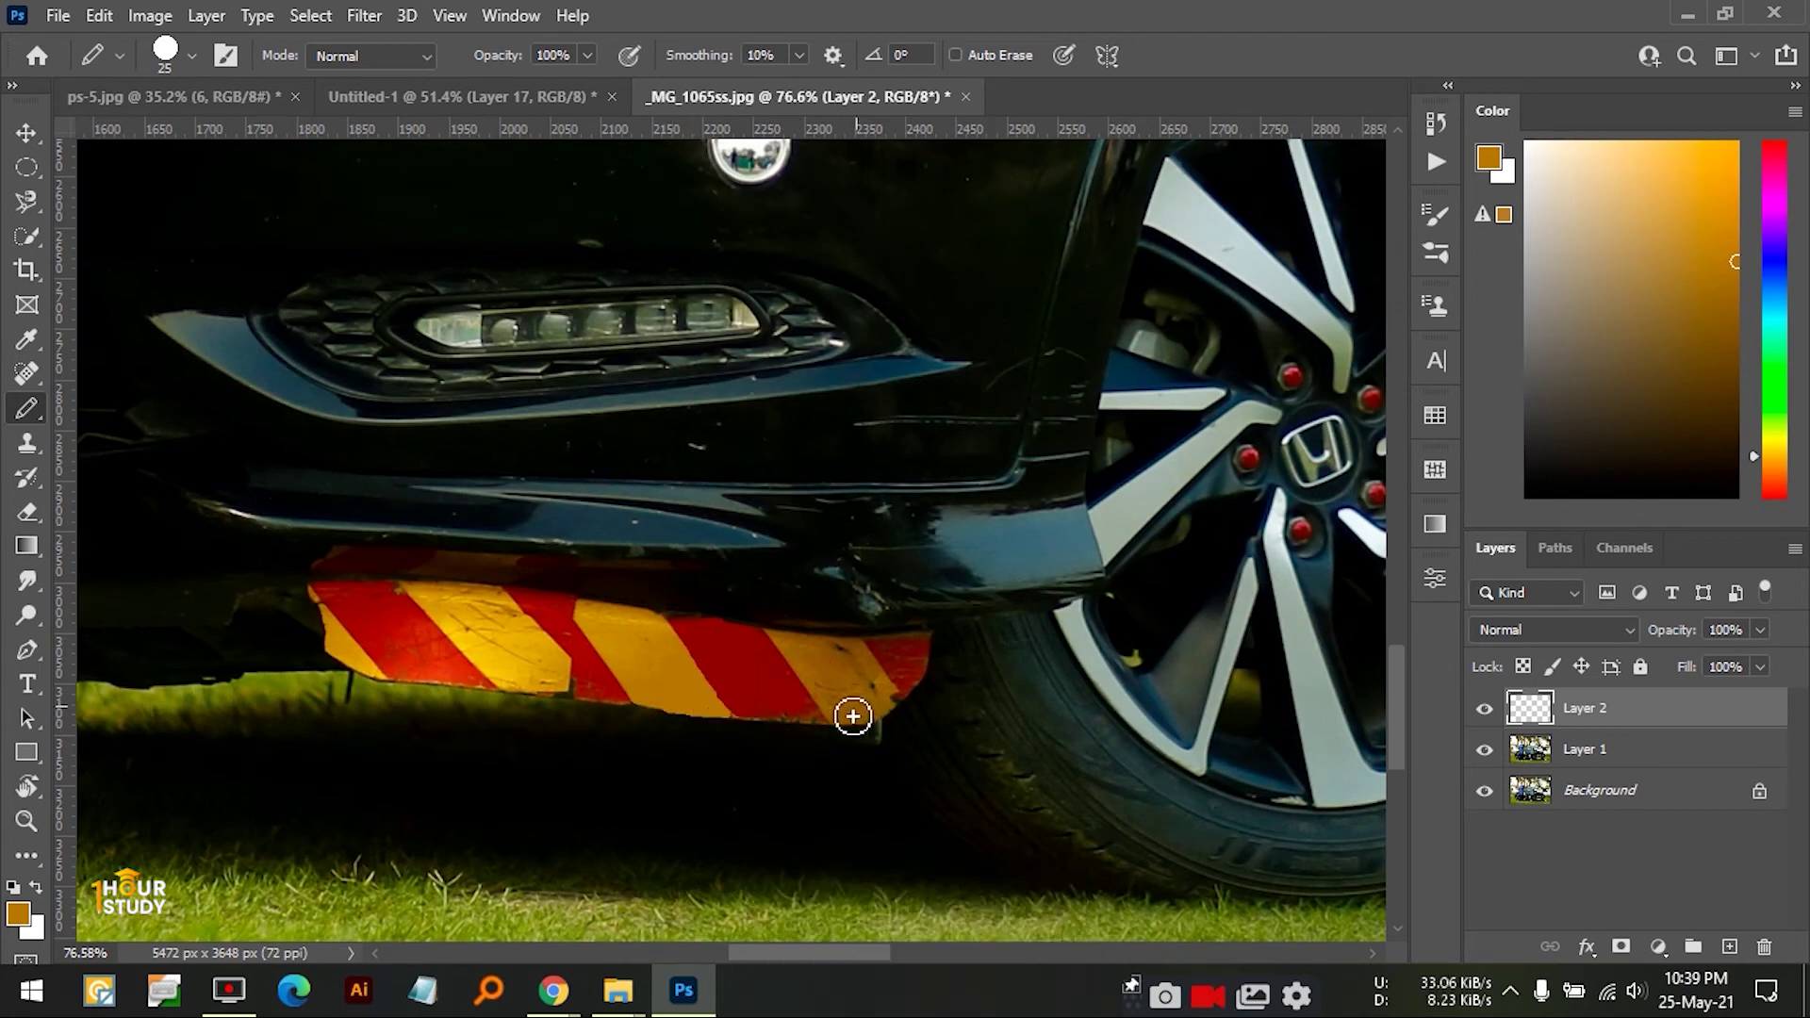
left_click_drag(925, 691, 892, 646)
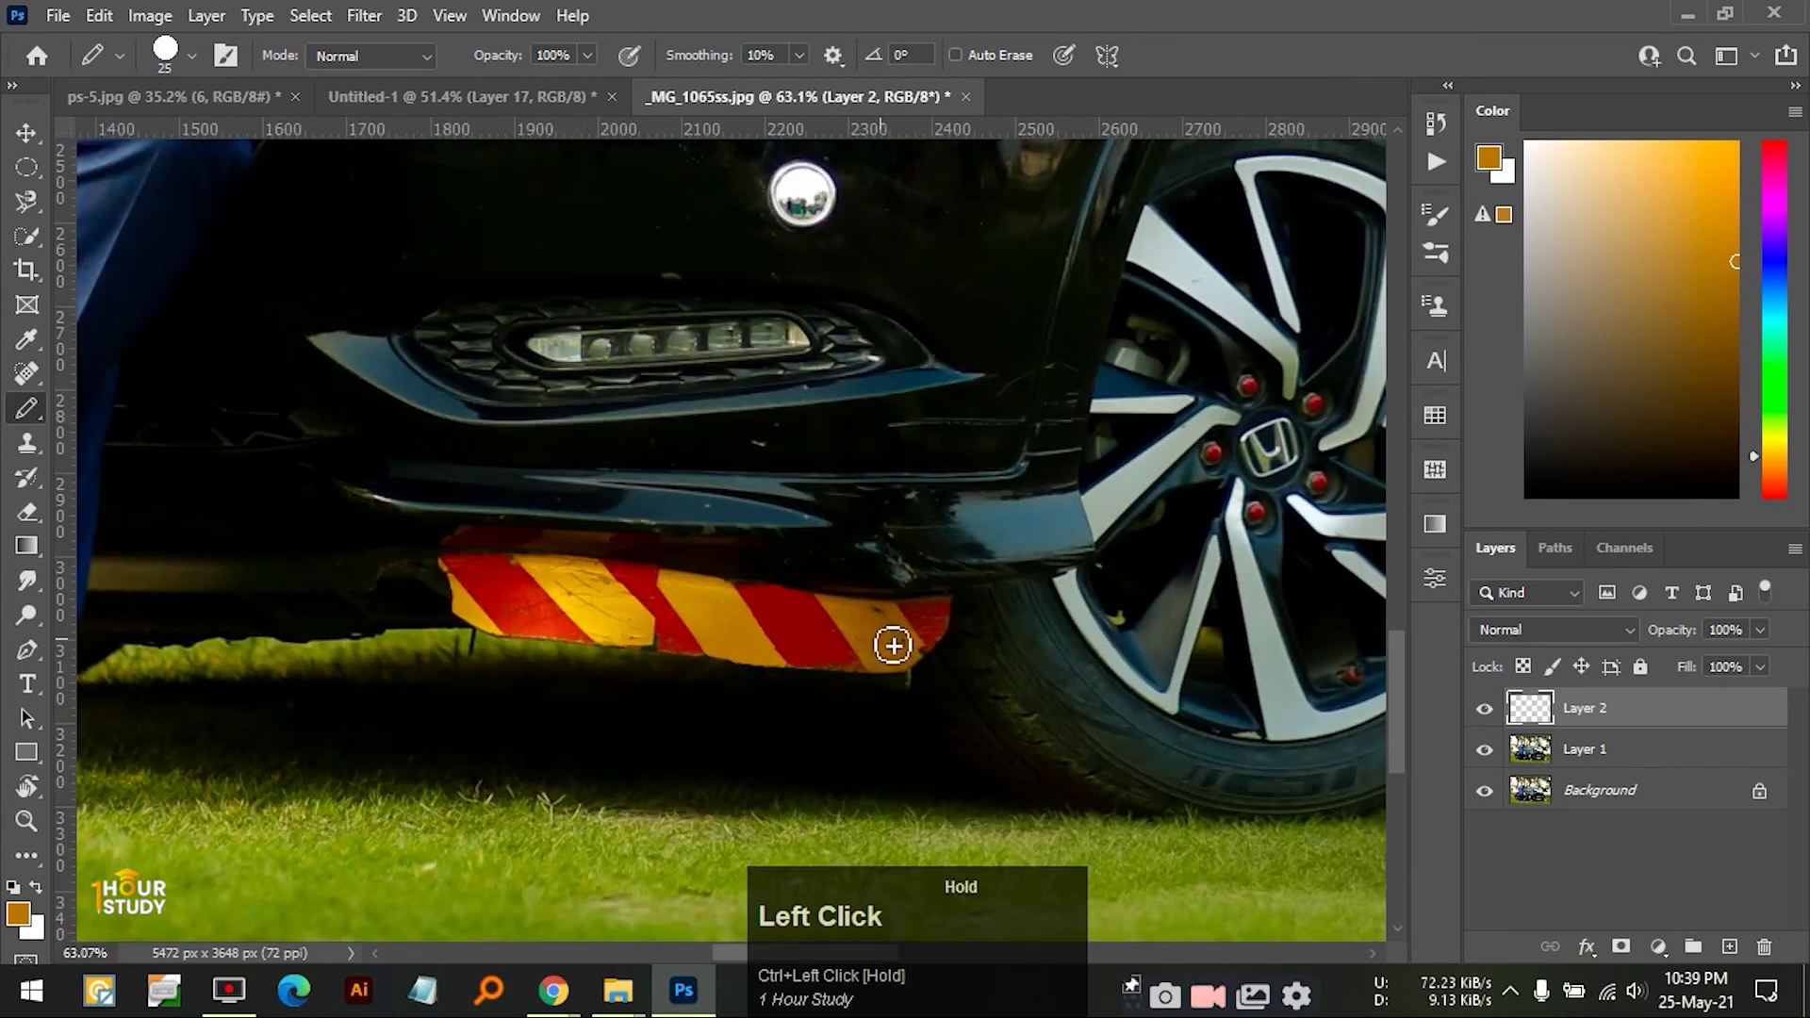
scroll(891, 646, "up", 3)
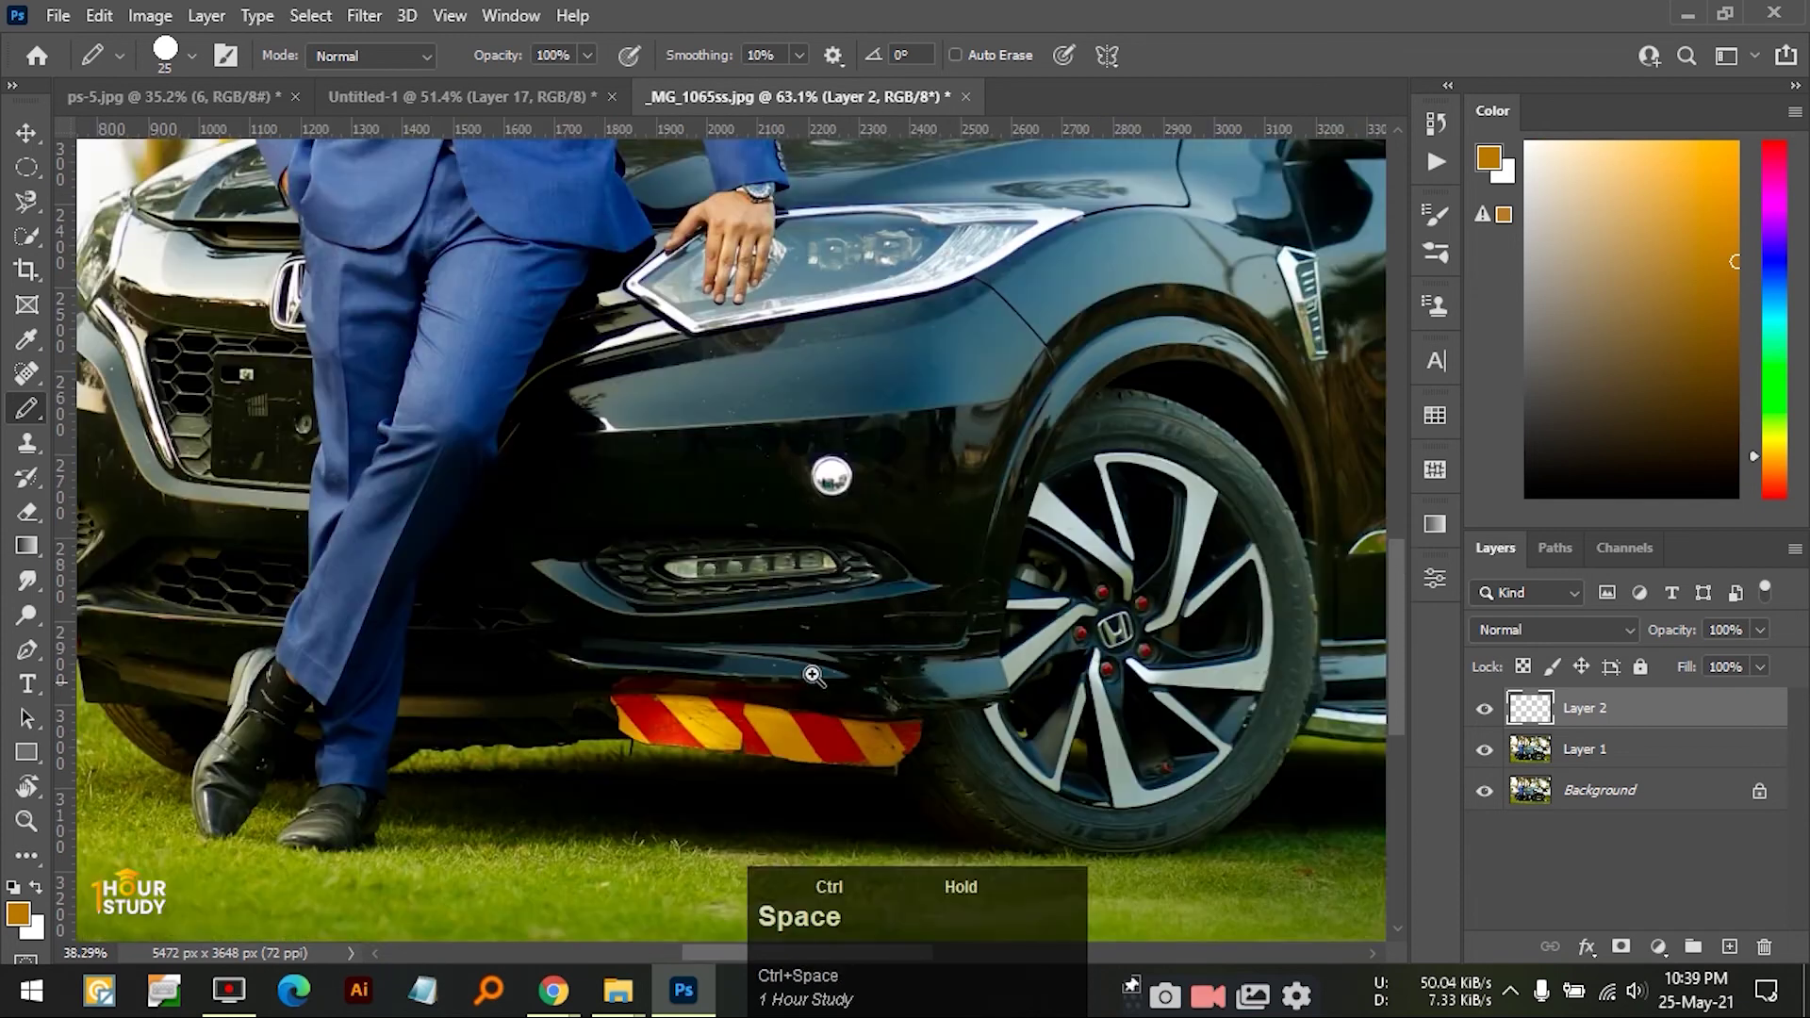
left_click_drag(829, 712, 822, 657)
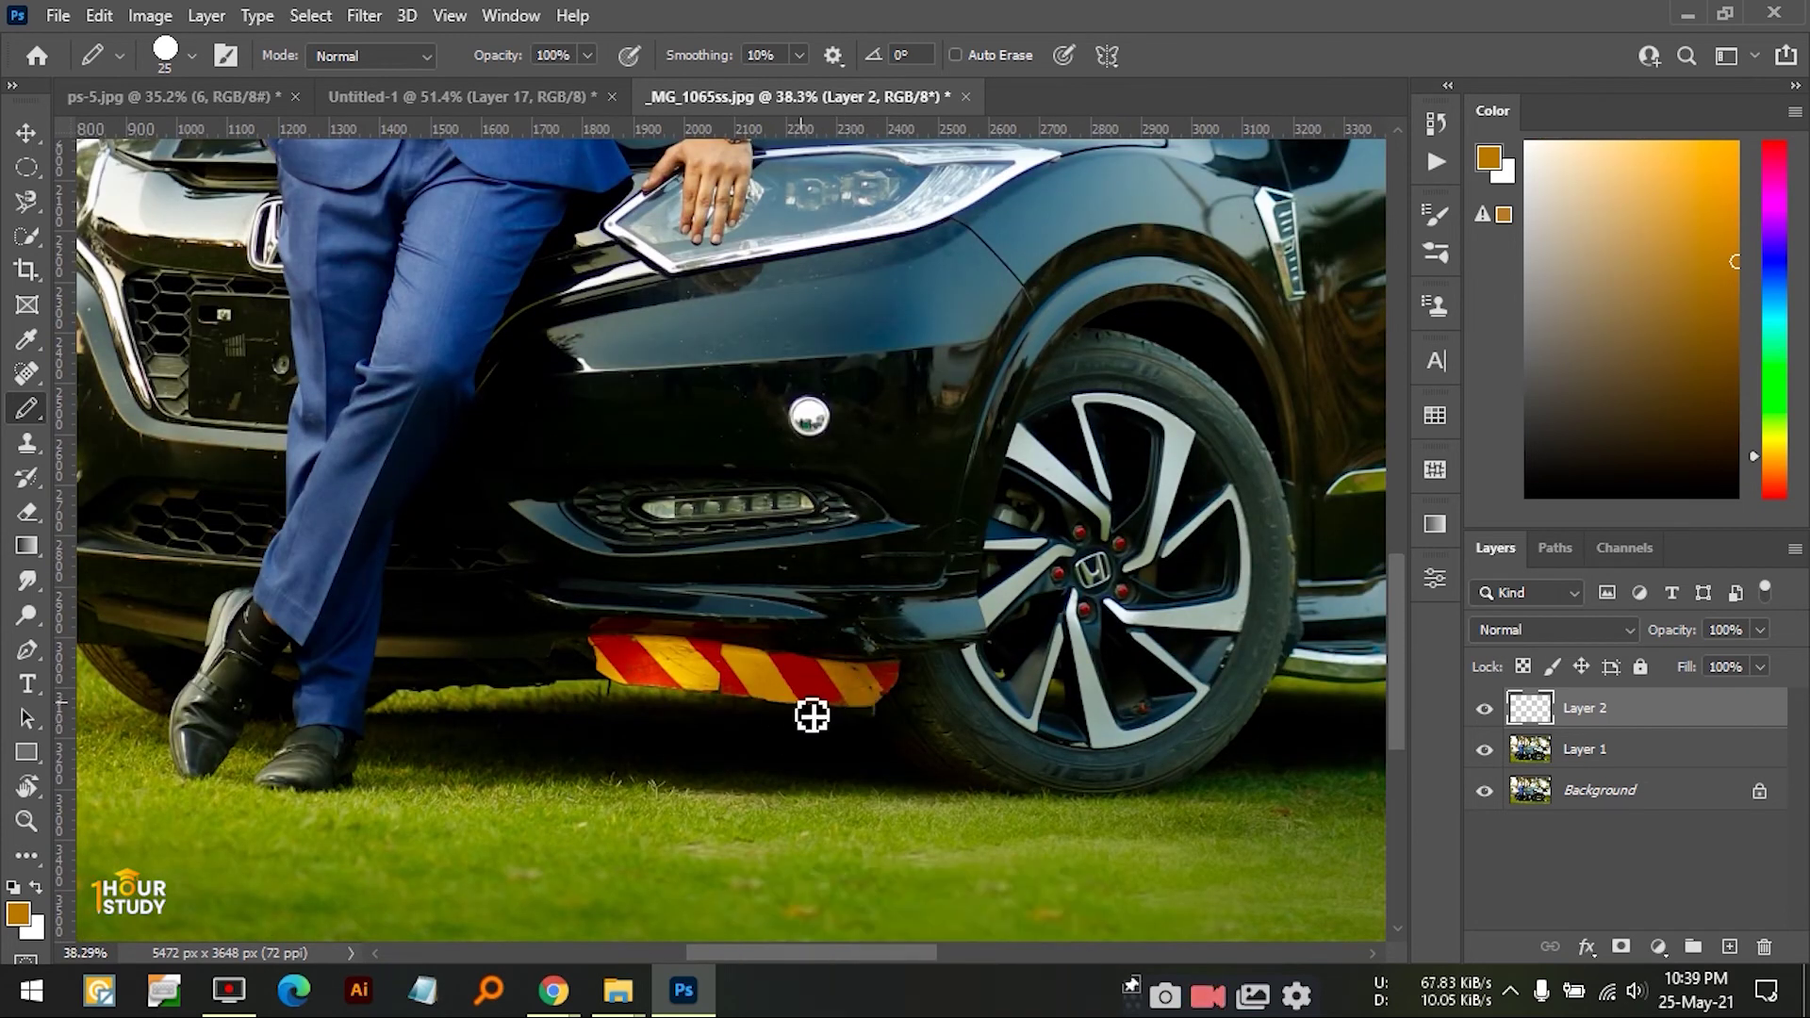
scroll(890, 712, "up", 2)
left_click_drag(889, 711, 868, 630)
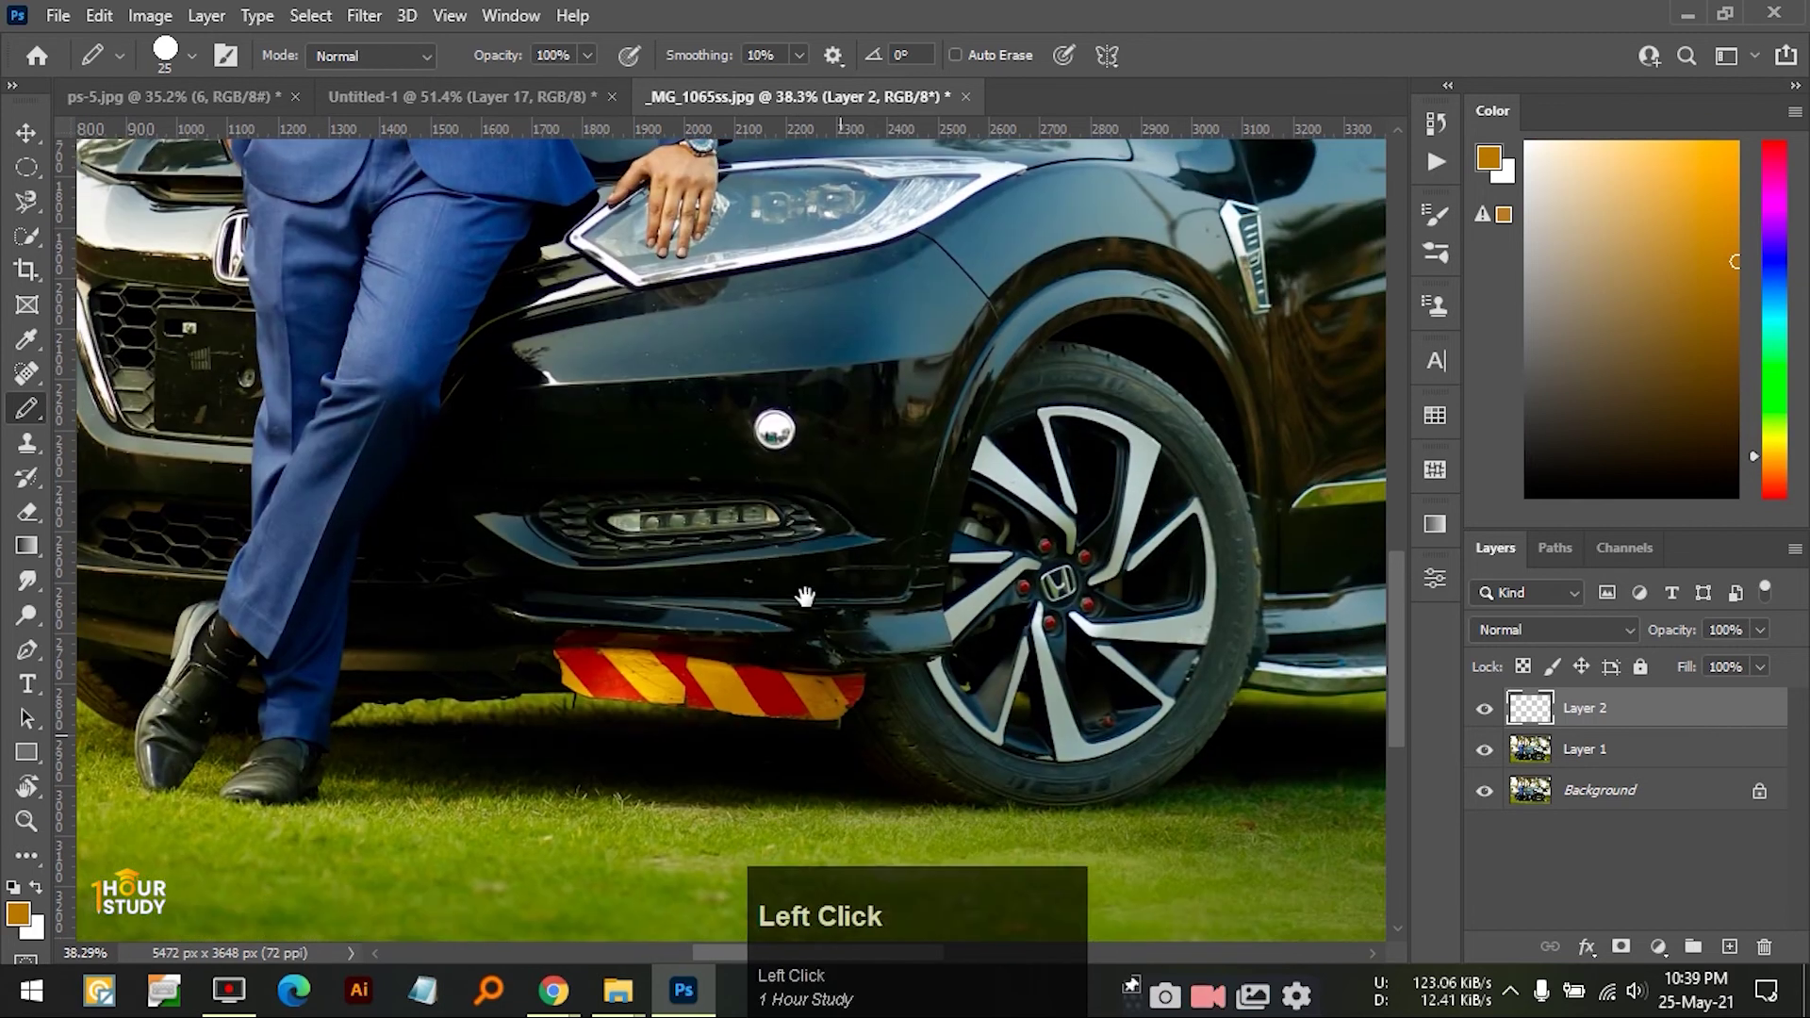
scroll(823, 731, "up", 6)
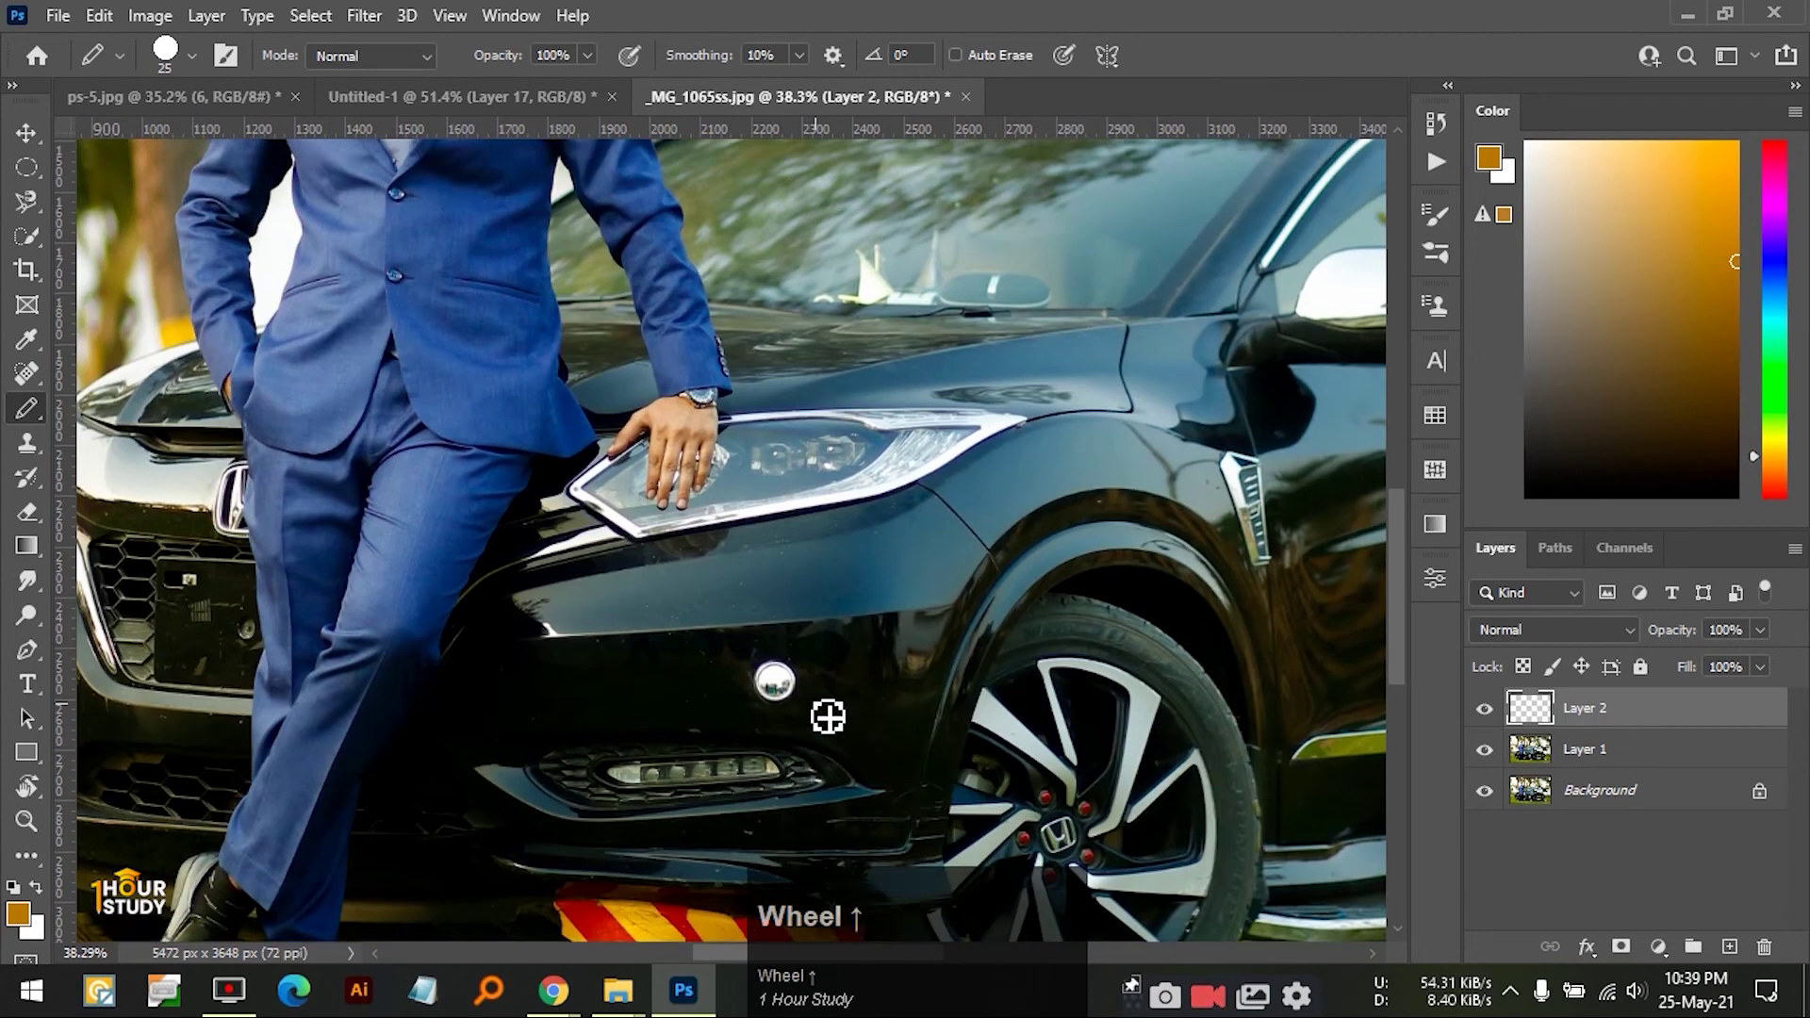
scroll(827, 716, "down", 4)
left_click(792, 675, "ctrl")
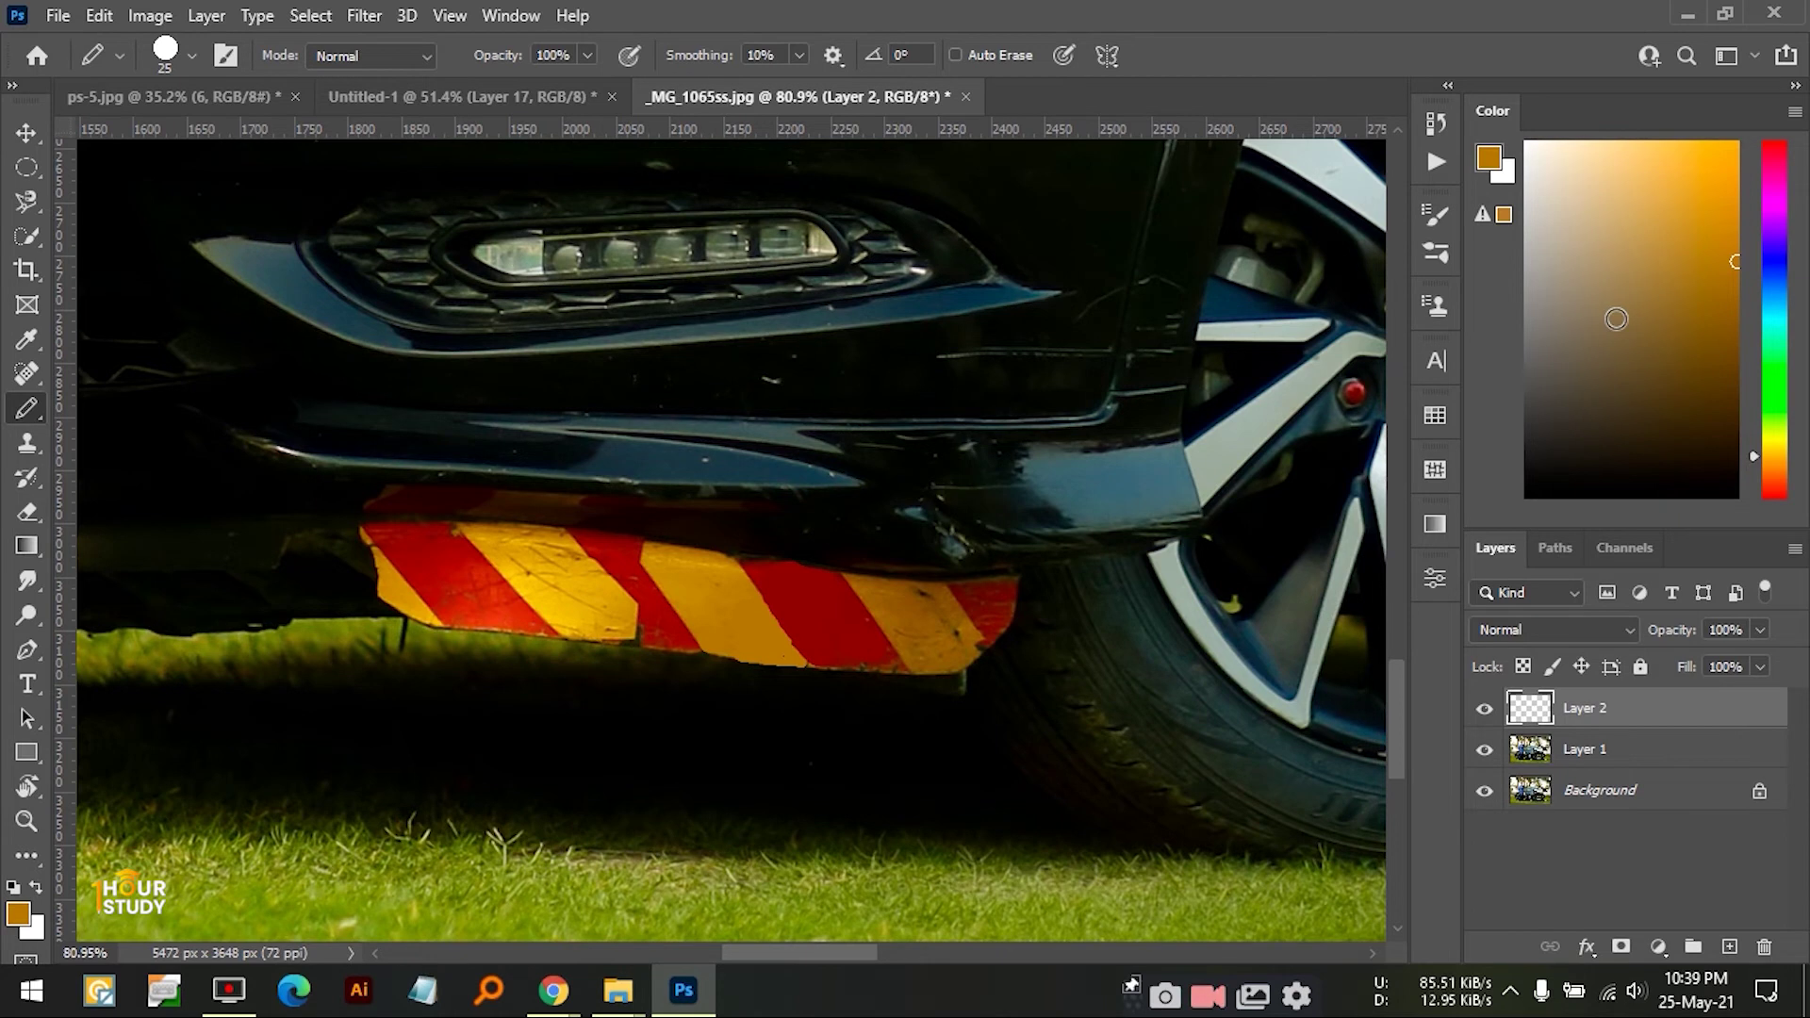
- Sample the blue of the man's trouser leg as the foreground color, keeping the Pencil tool active
scroll(783, 606, "up", 2)
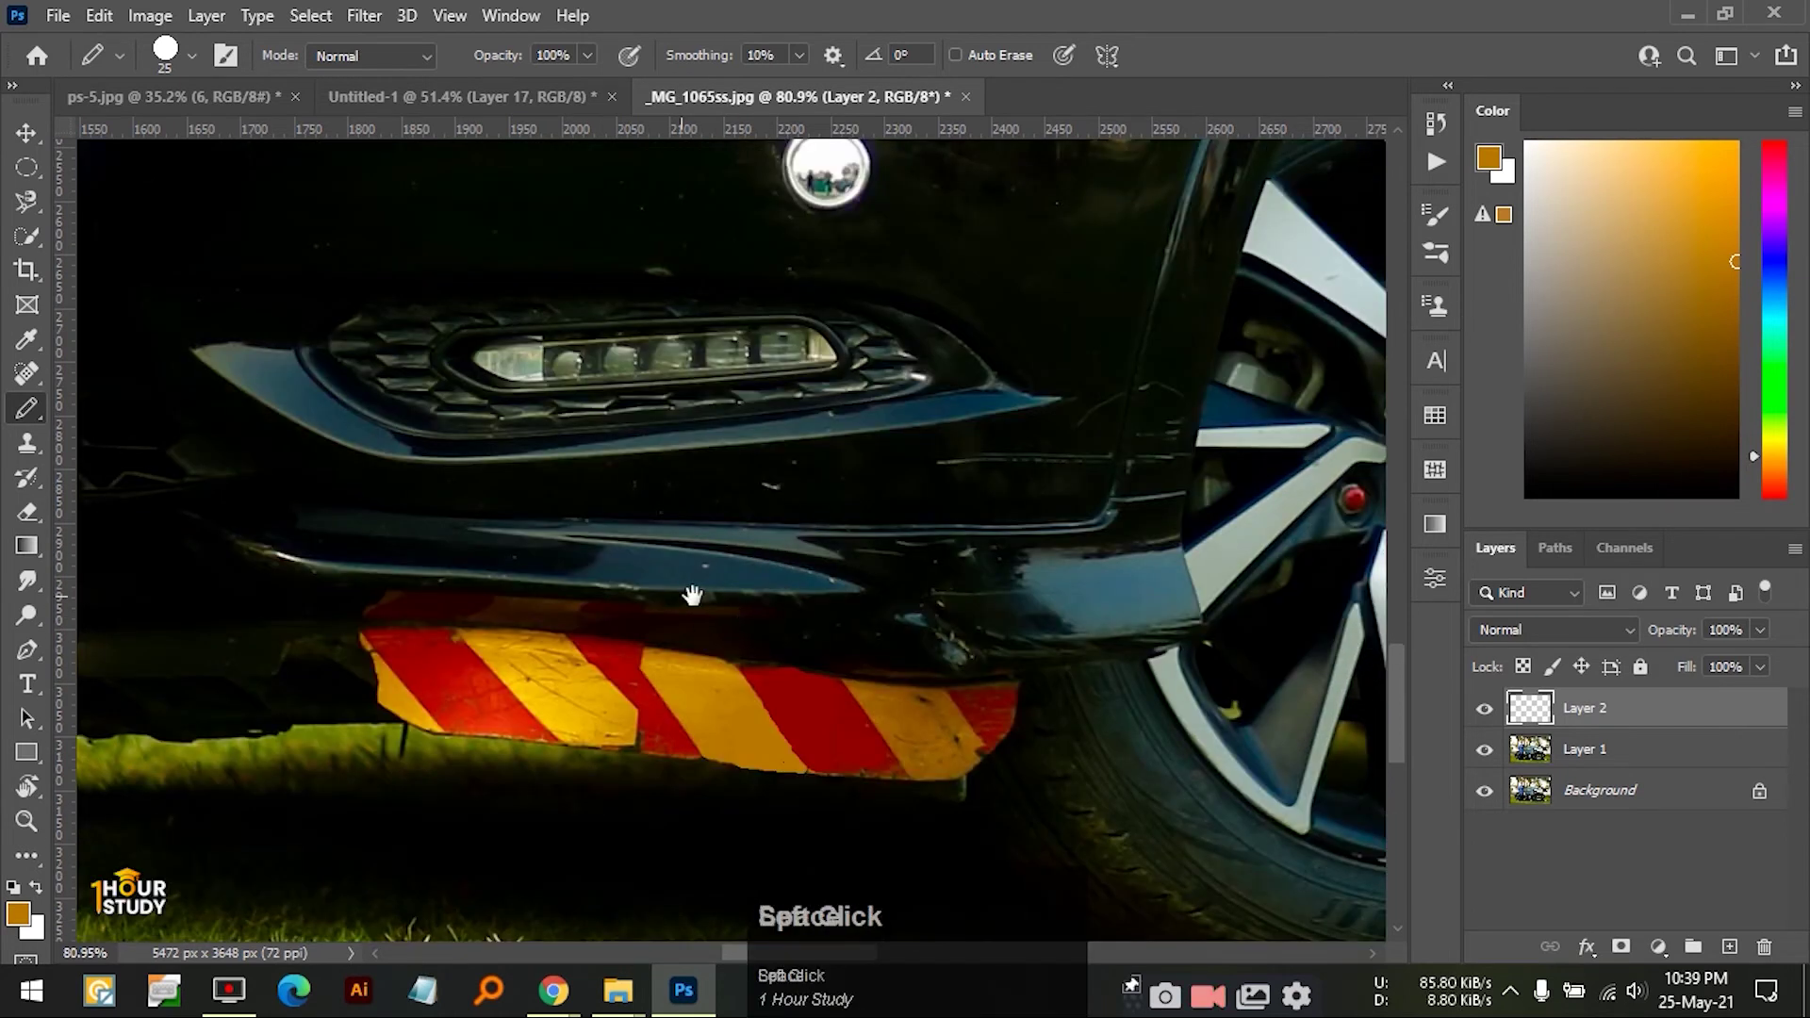
left_click_drag(694, 594, 659, 604)
left_click(556, 557, "ctrl")
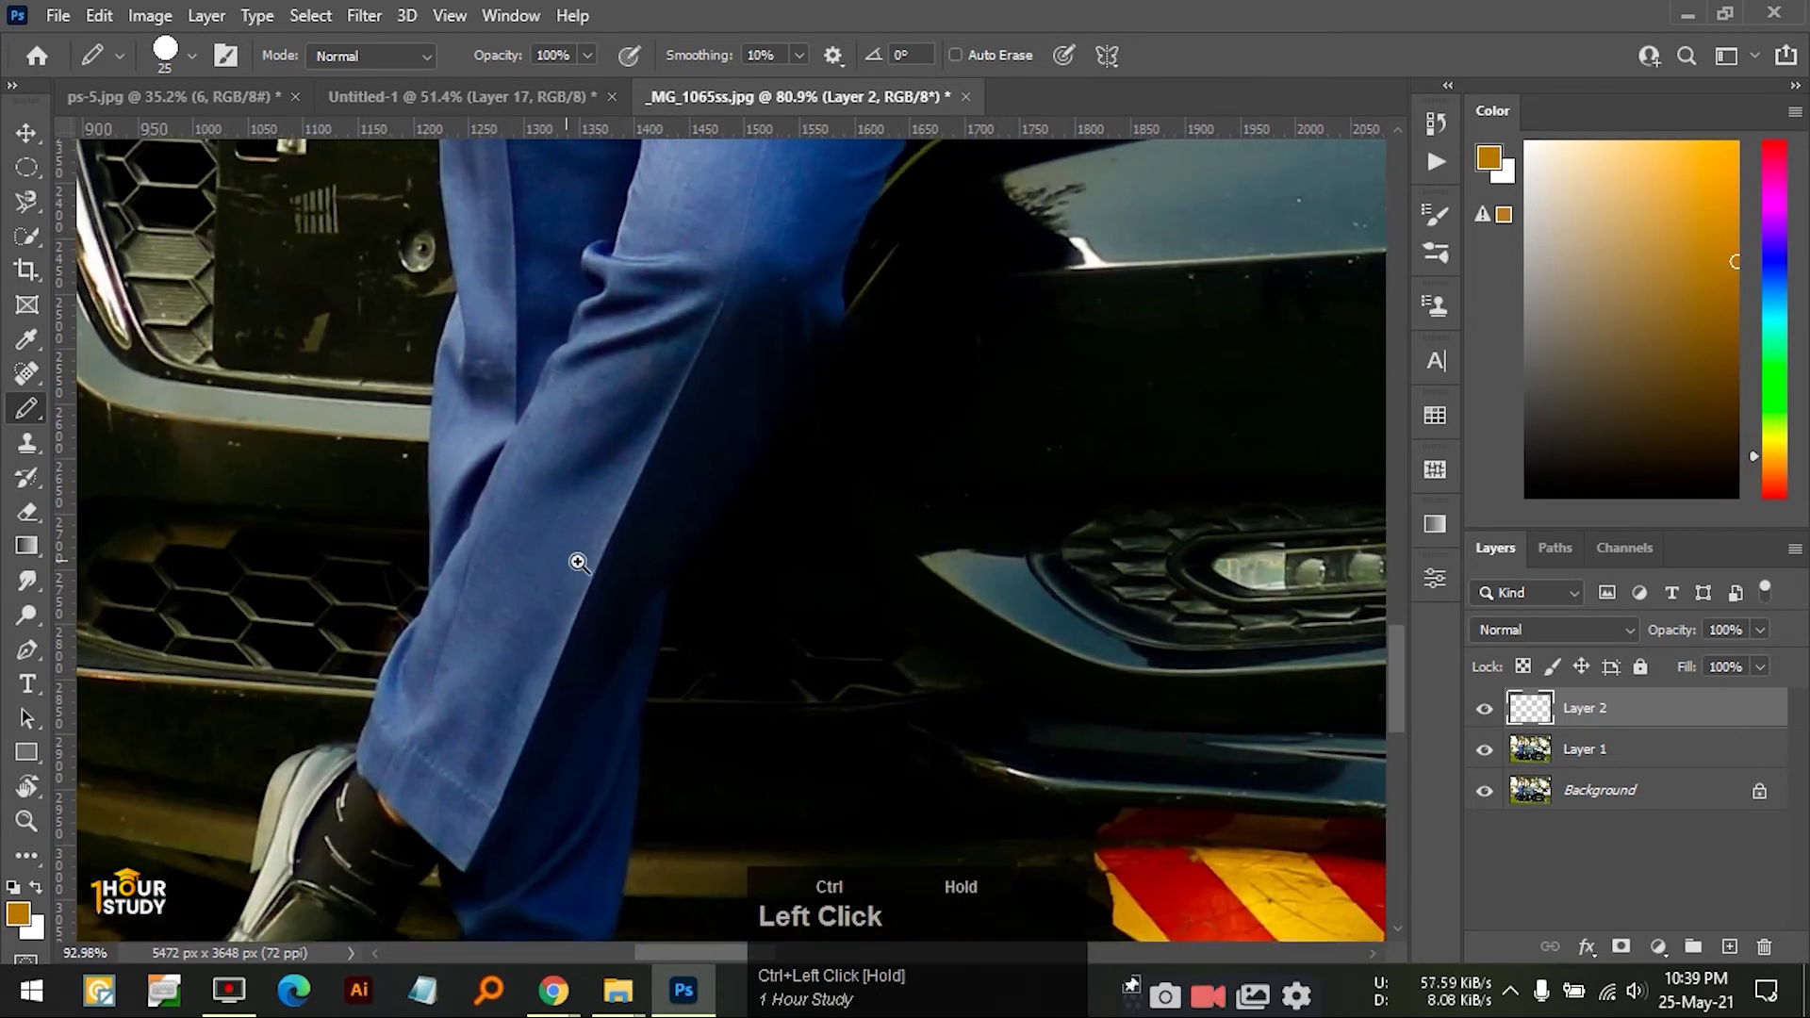
mouse_move(537, 545)
left_mouse_down()
mouse_move(549, 569)
mouse_move(537, 517)
left_mouse_up()
key("space")
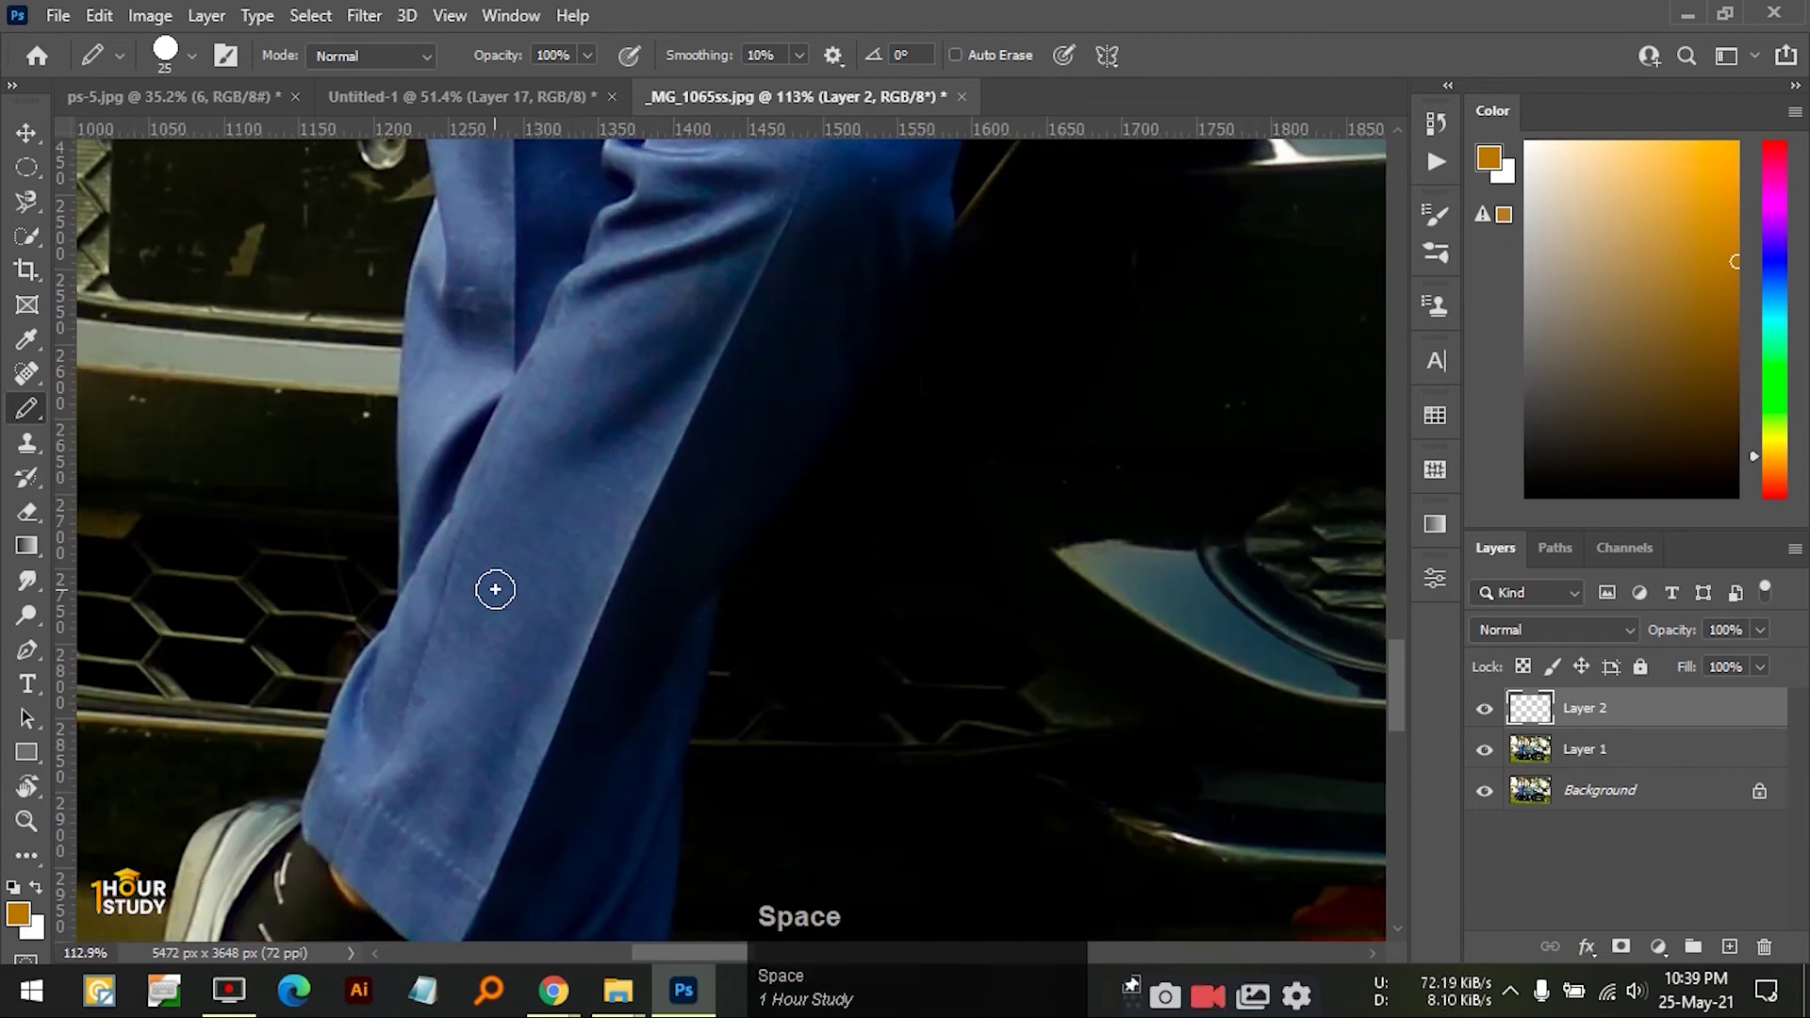
key("i")
left_click(565, 484)
key("b")
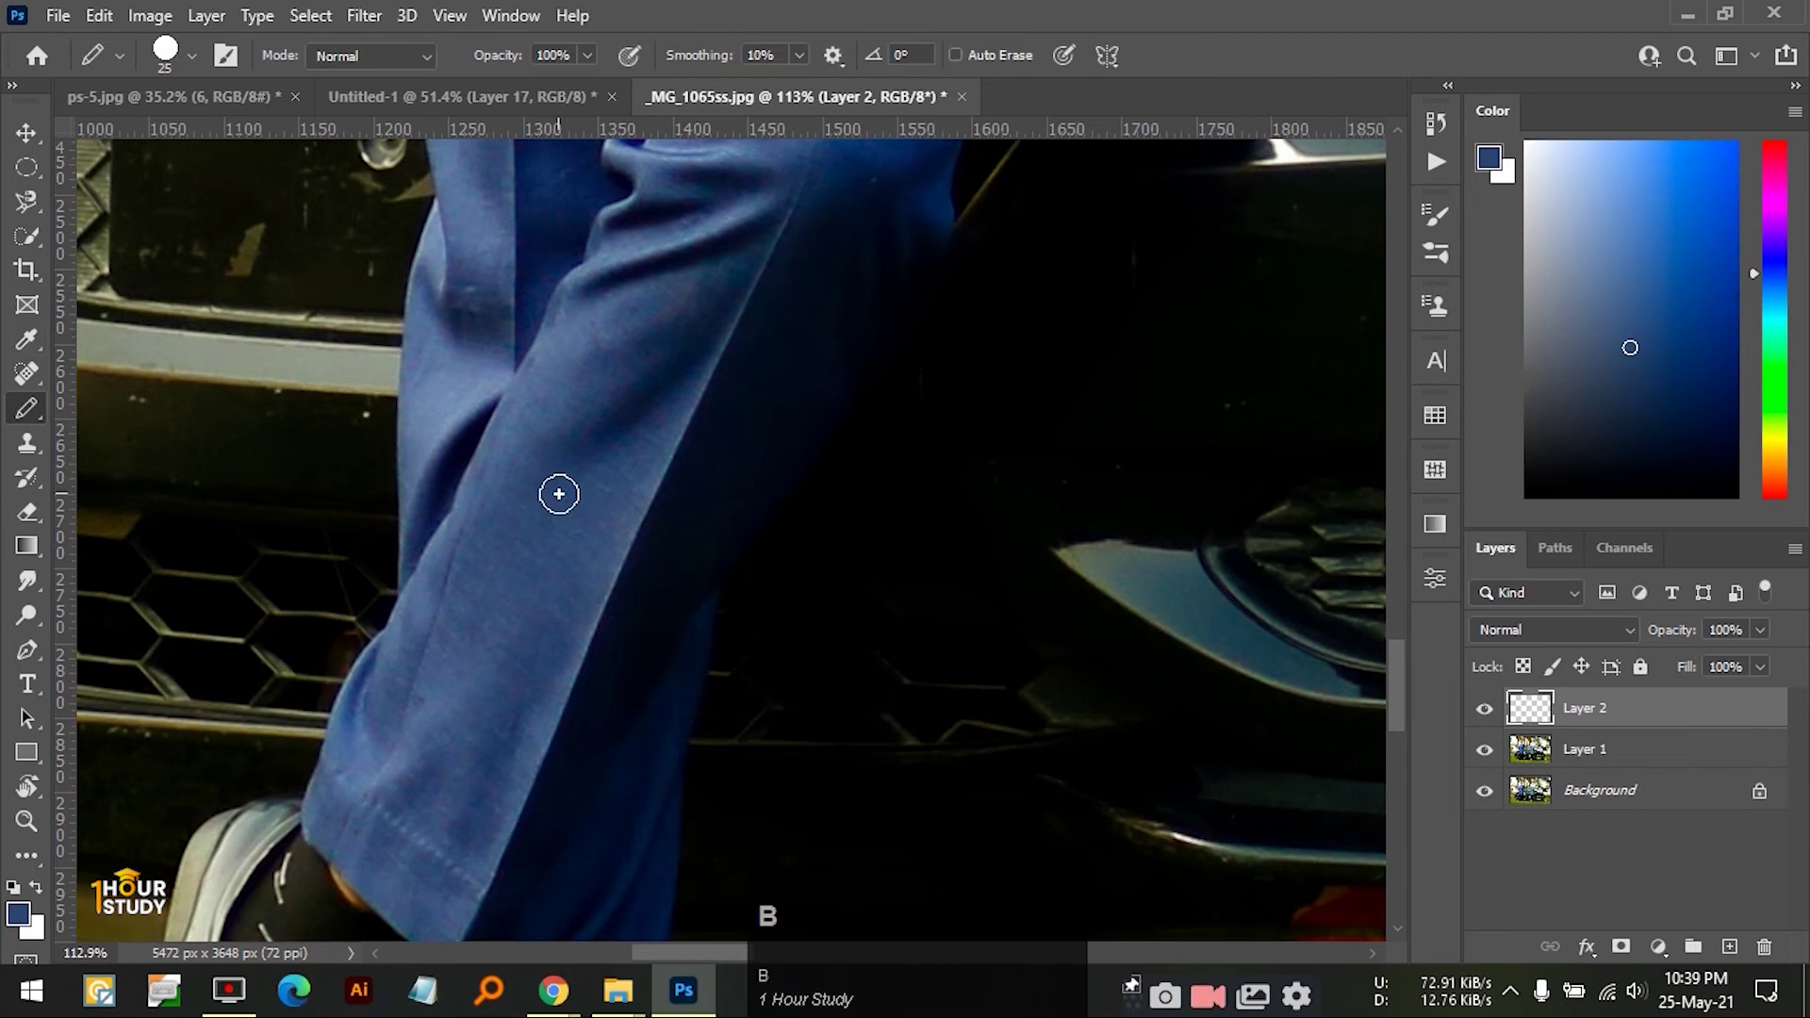
- Examine the trousers, bumper and repainted strip up close and against the whole photo
mouse_move(513, 597)
left_mouse_down()
mouse_move(582, 489)
mouse_move(521, 590)
mouse_move(493, 691)
mouse_move(509, 594)
mouse_move(553, 575)
left_mouse_up()
scroll(553, 575, "up", 1)
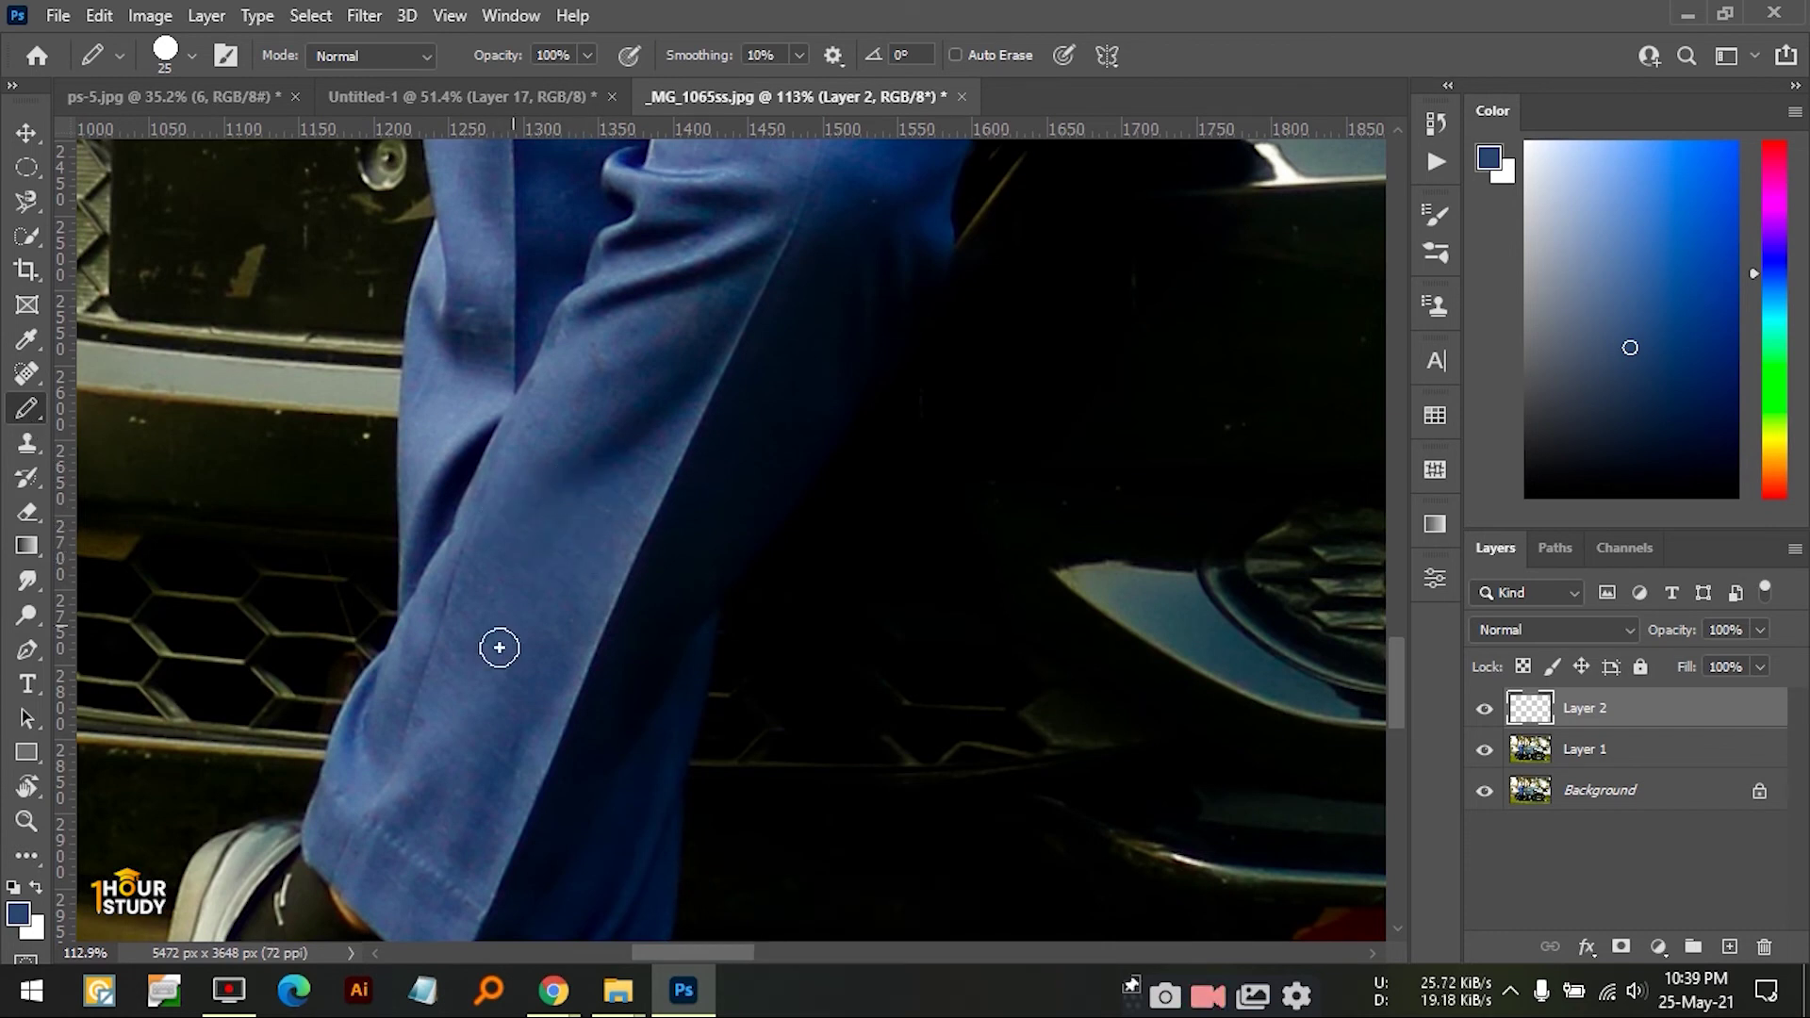
scroll(836, 594, "down", 3)
left_click_drag(836, 594, 660, 659)
left_click_drag(852, 421, 865, 590)
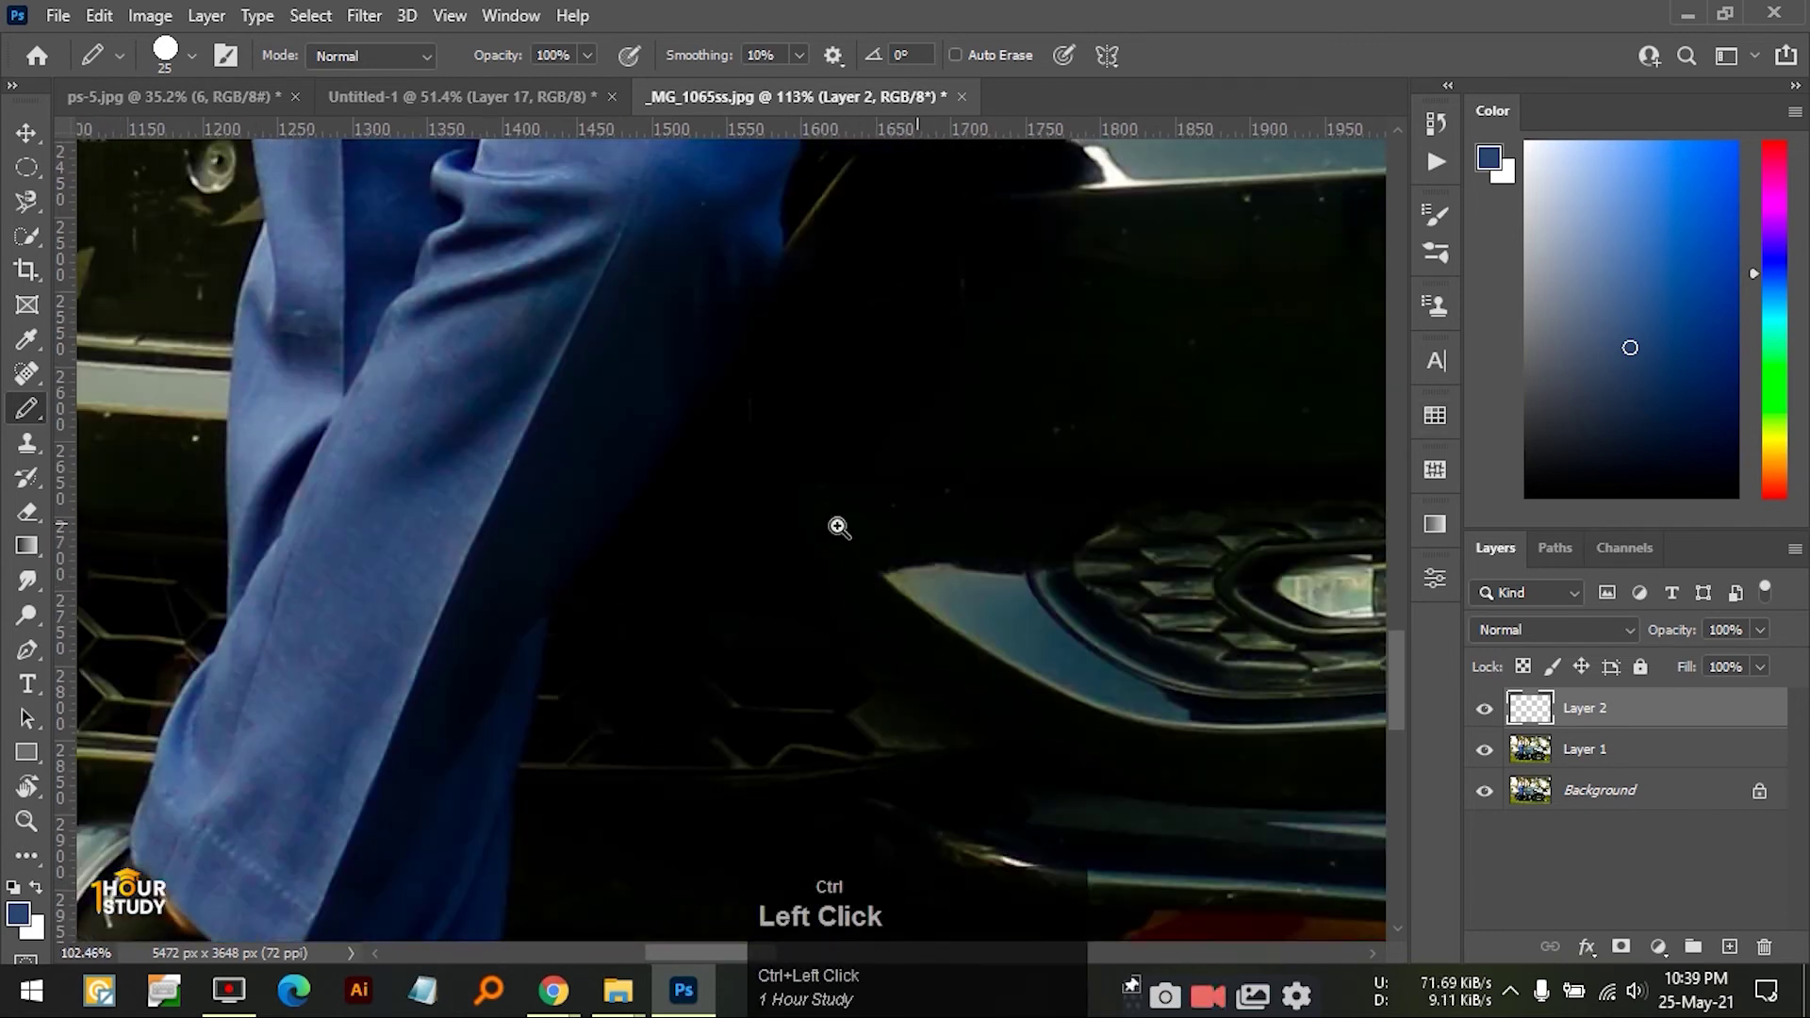
left_click_drag(836, 525, 817, 528)
left_click_drag(1115, 646, 944, 603)
left_click(951, 621)
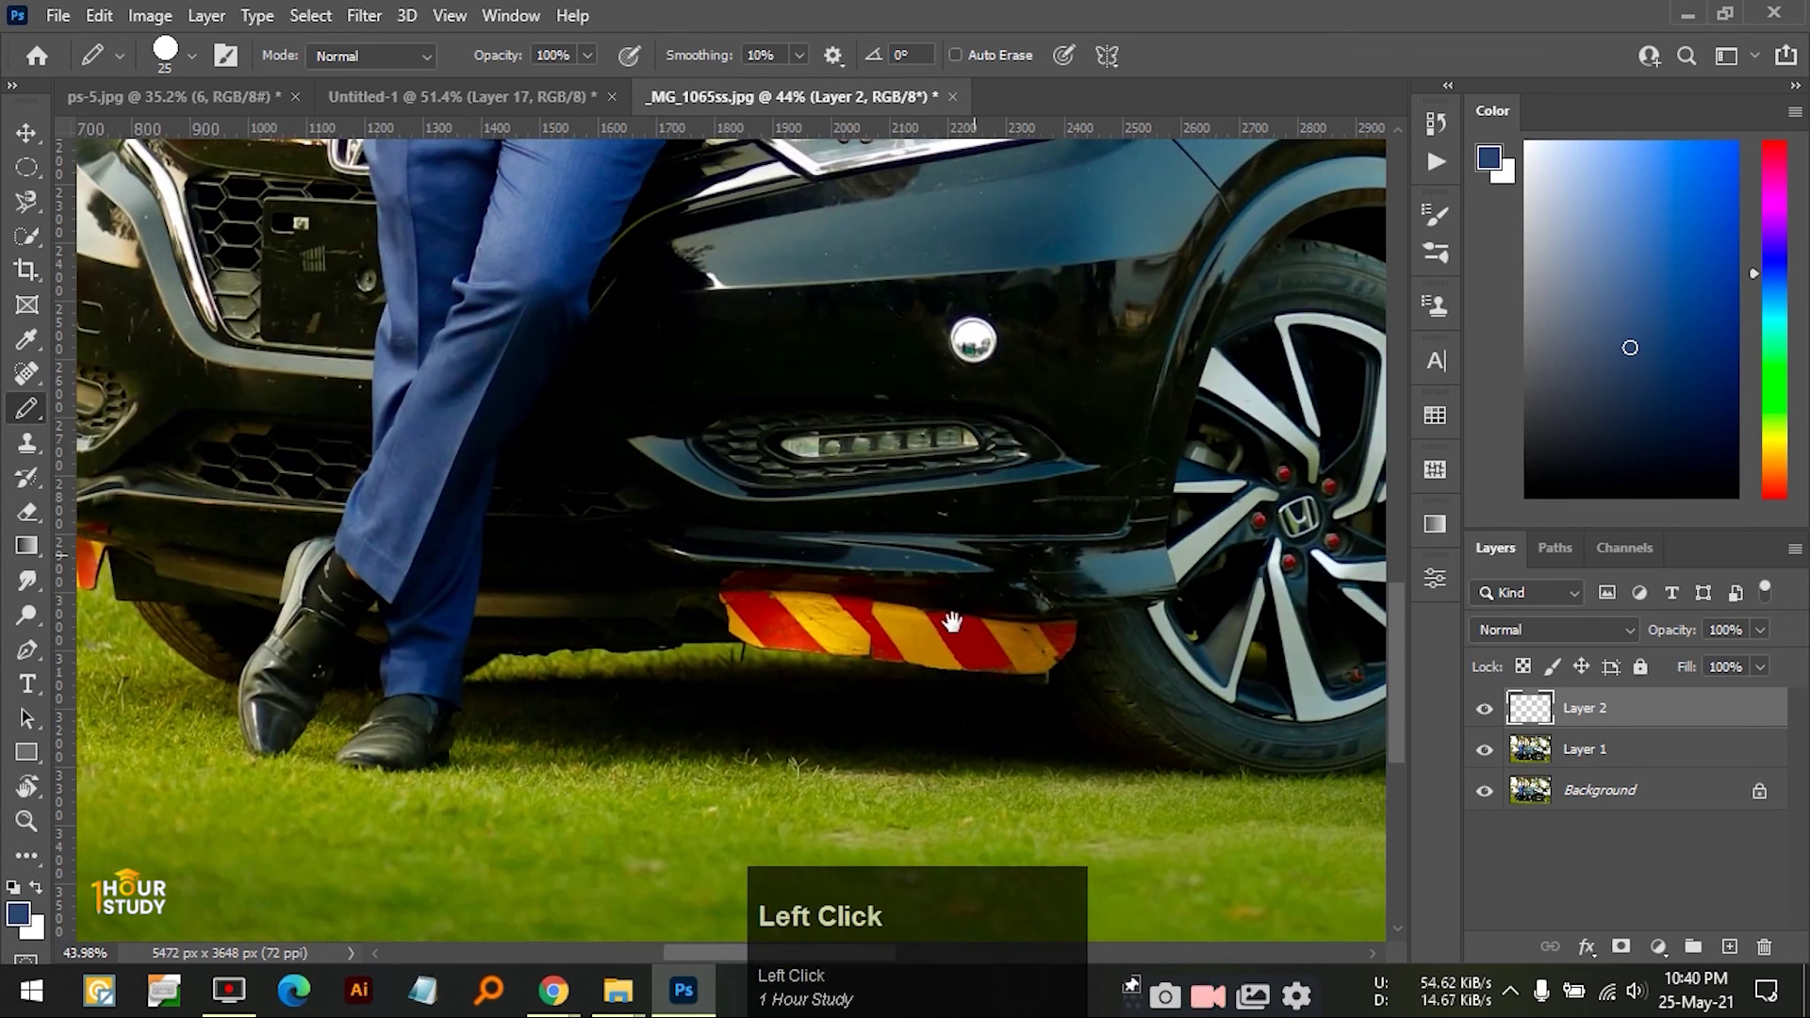
left_click_drag(951, 621, 756, 632)
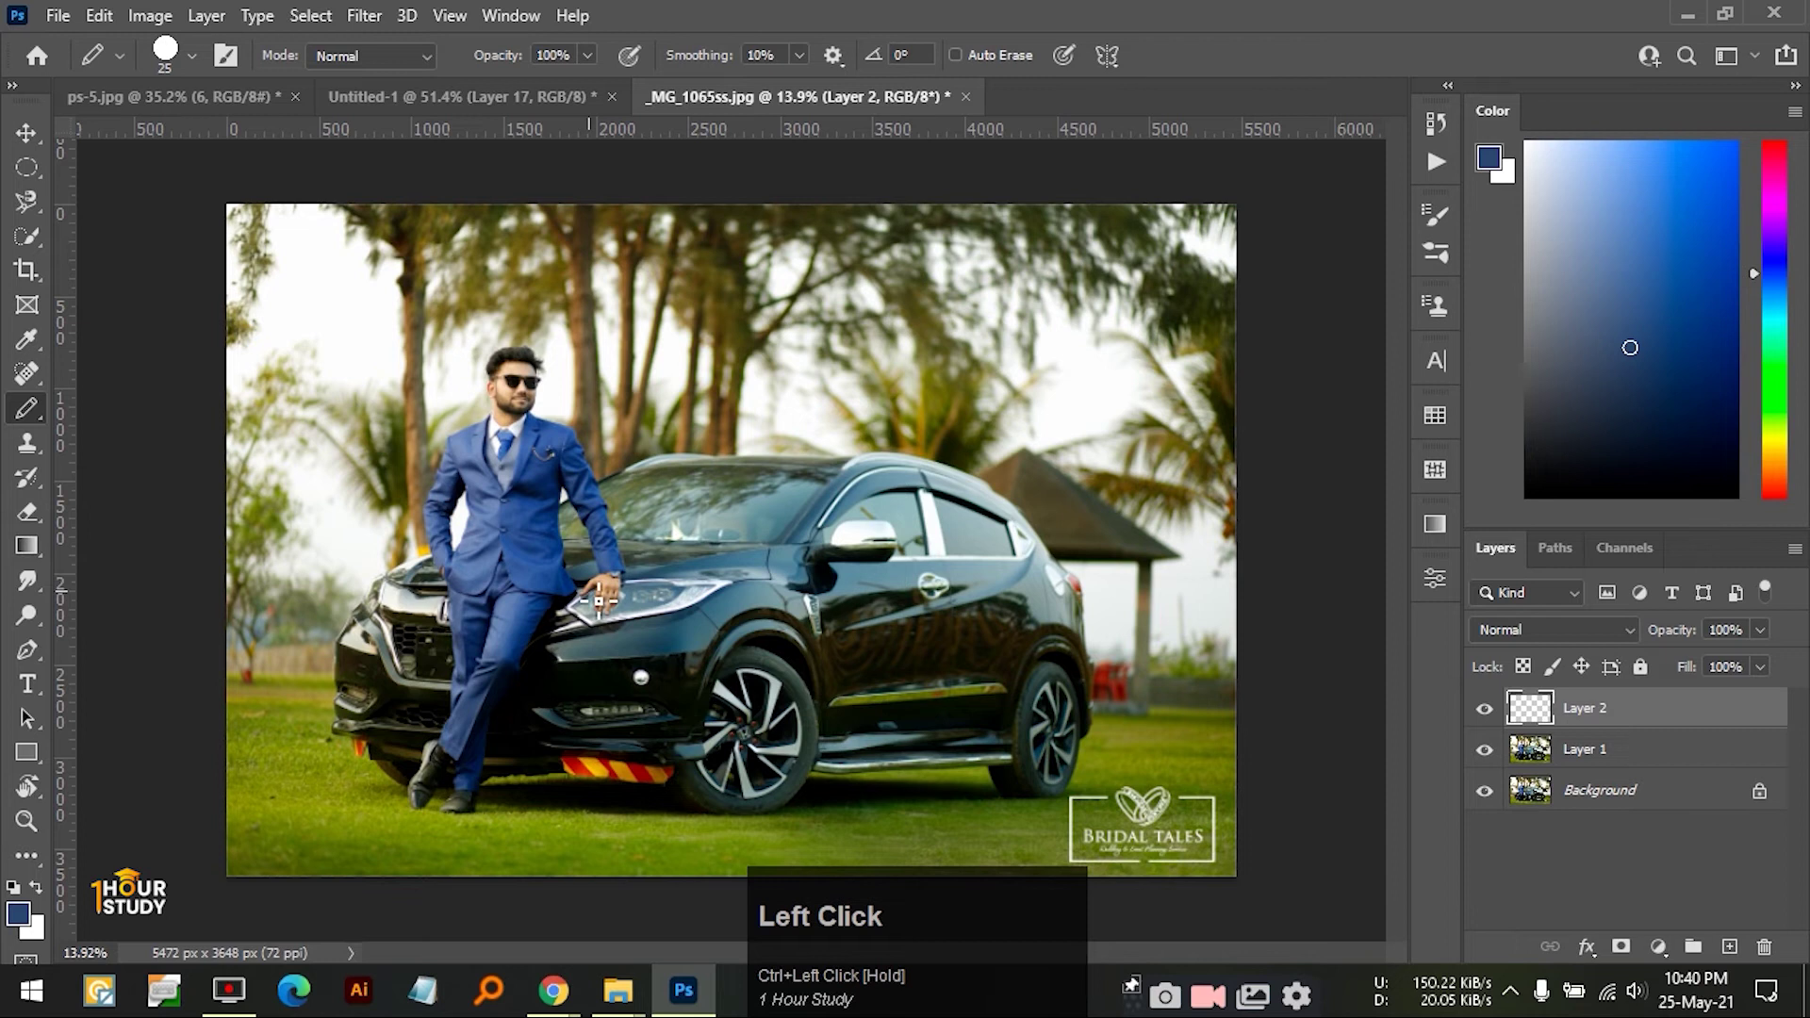
- Switch to File Explorer and open the TorrentzZZz folder on the Omega-3 (F:) drive
left_click(617, 989)
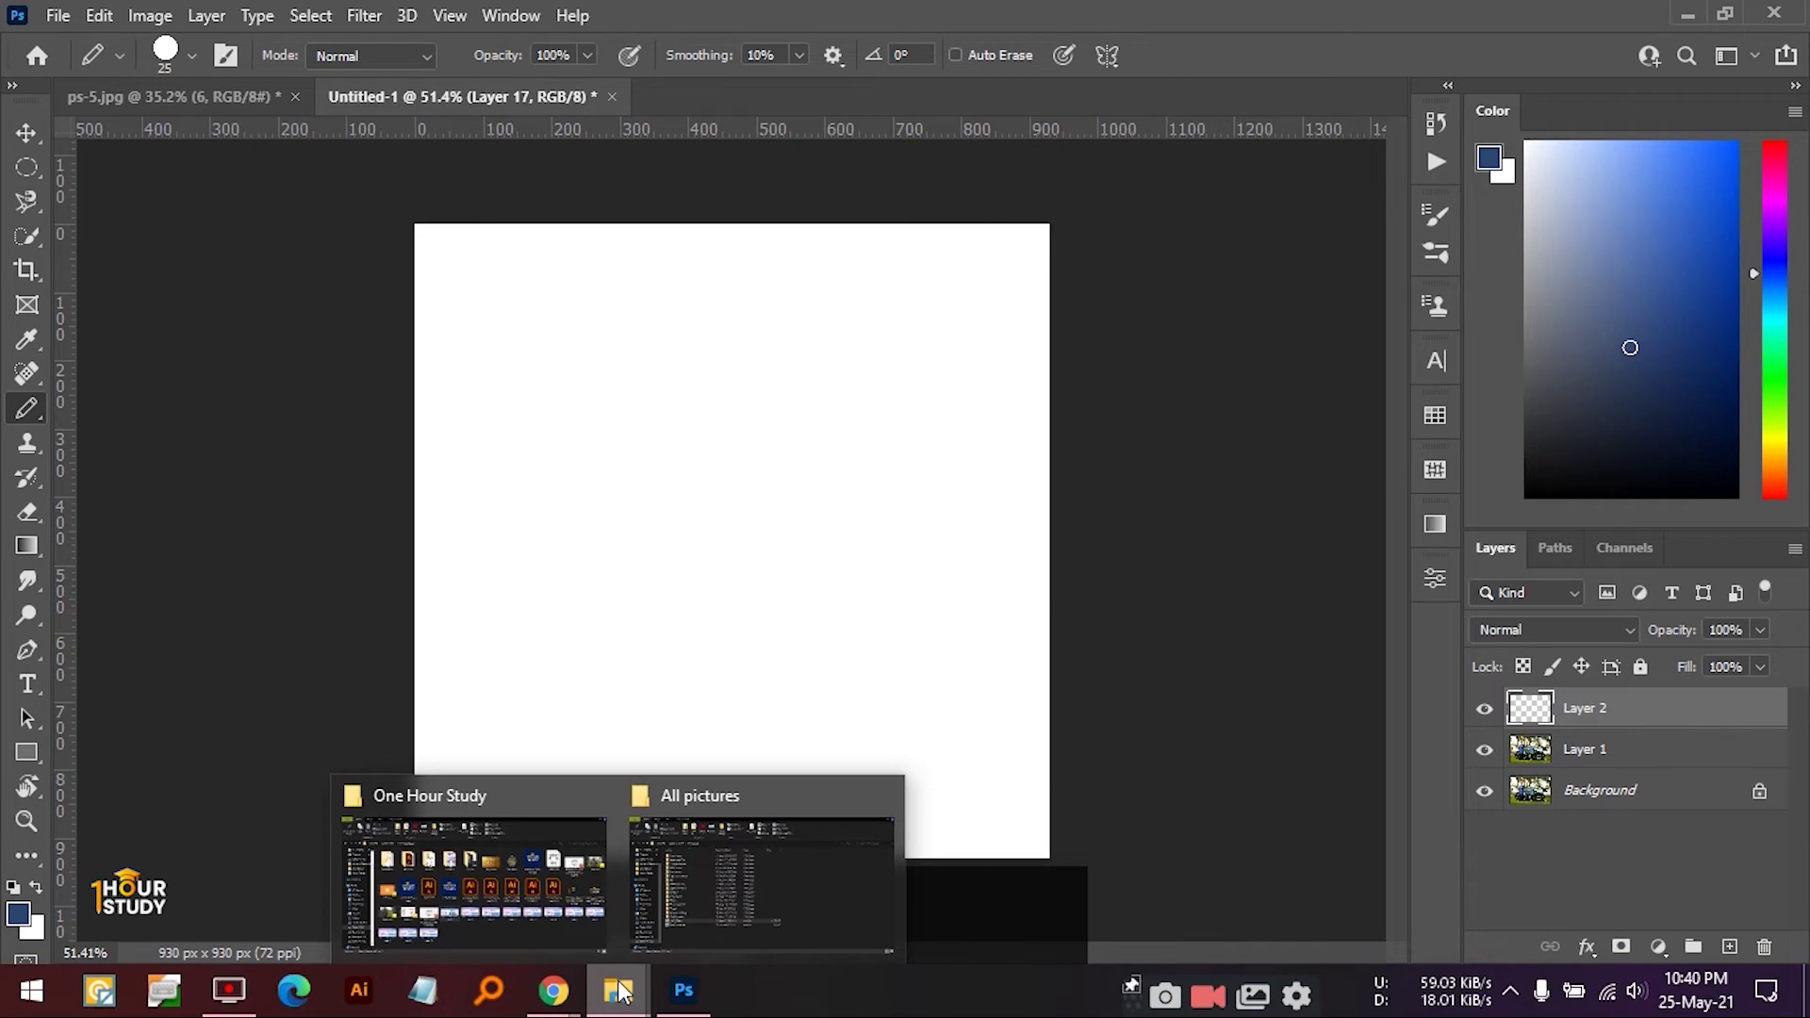
left_click(761, 885)
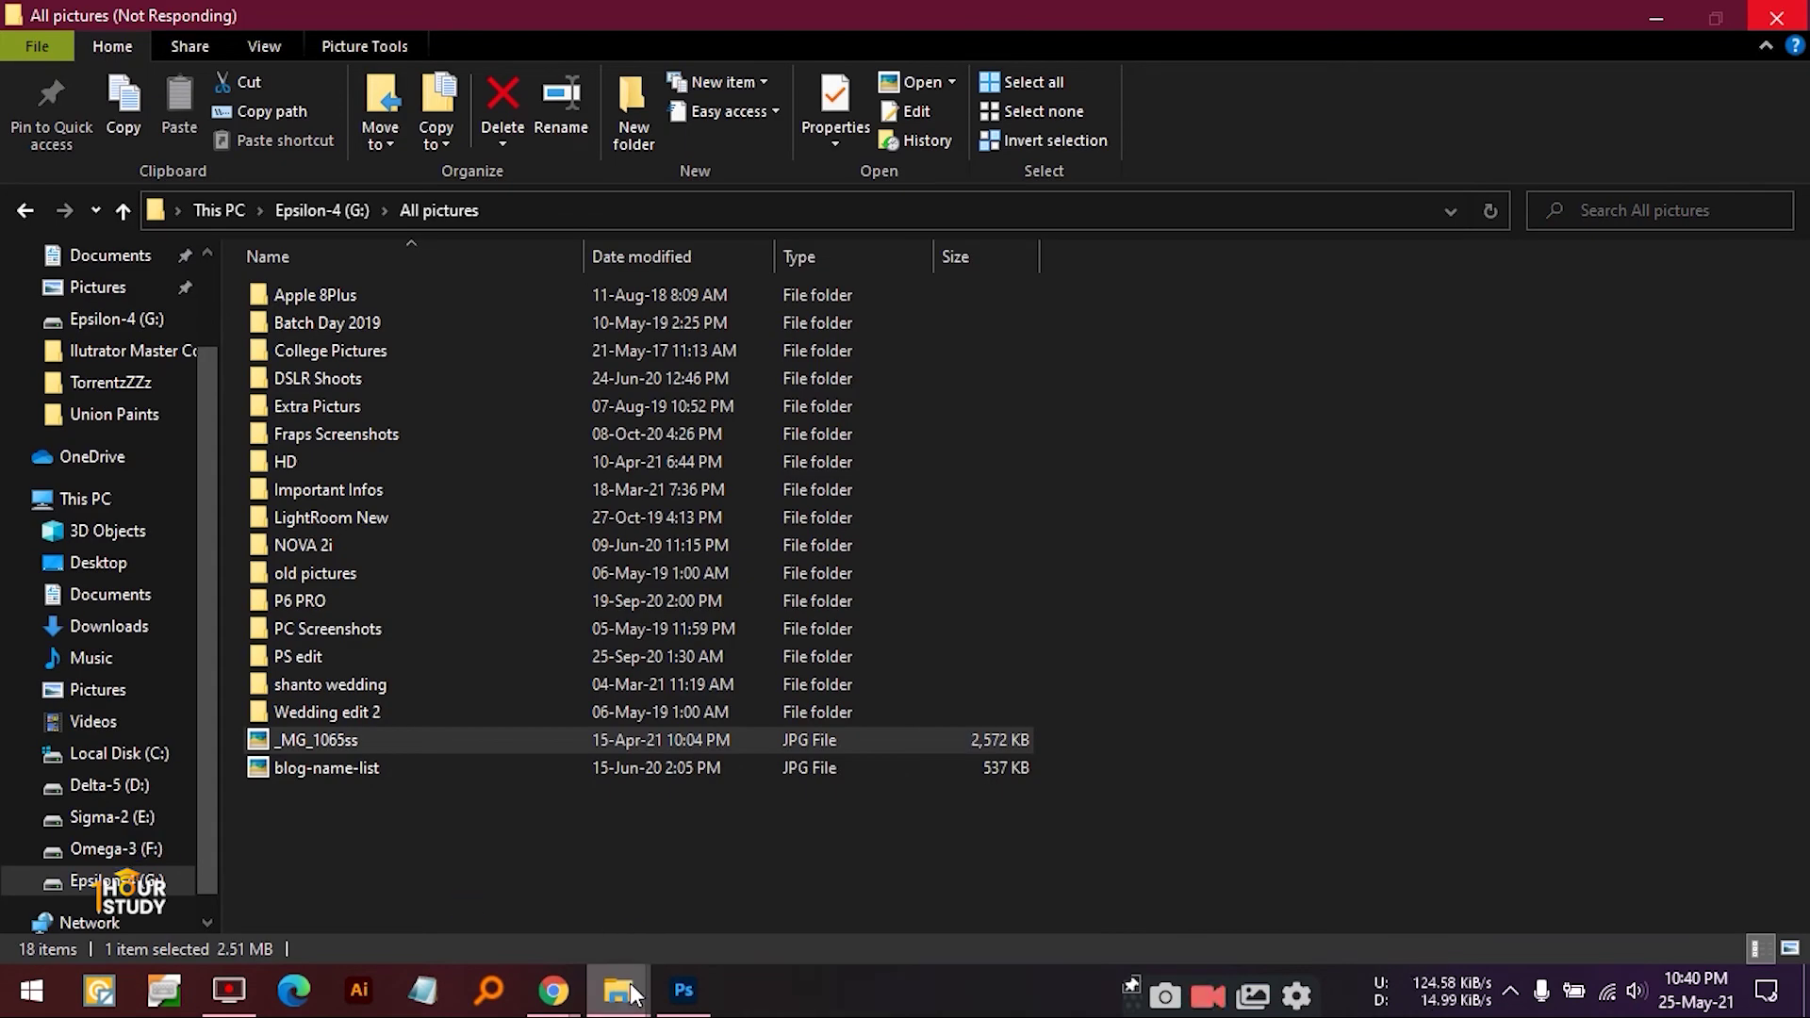
left_click(139, 853)
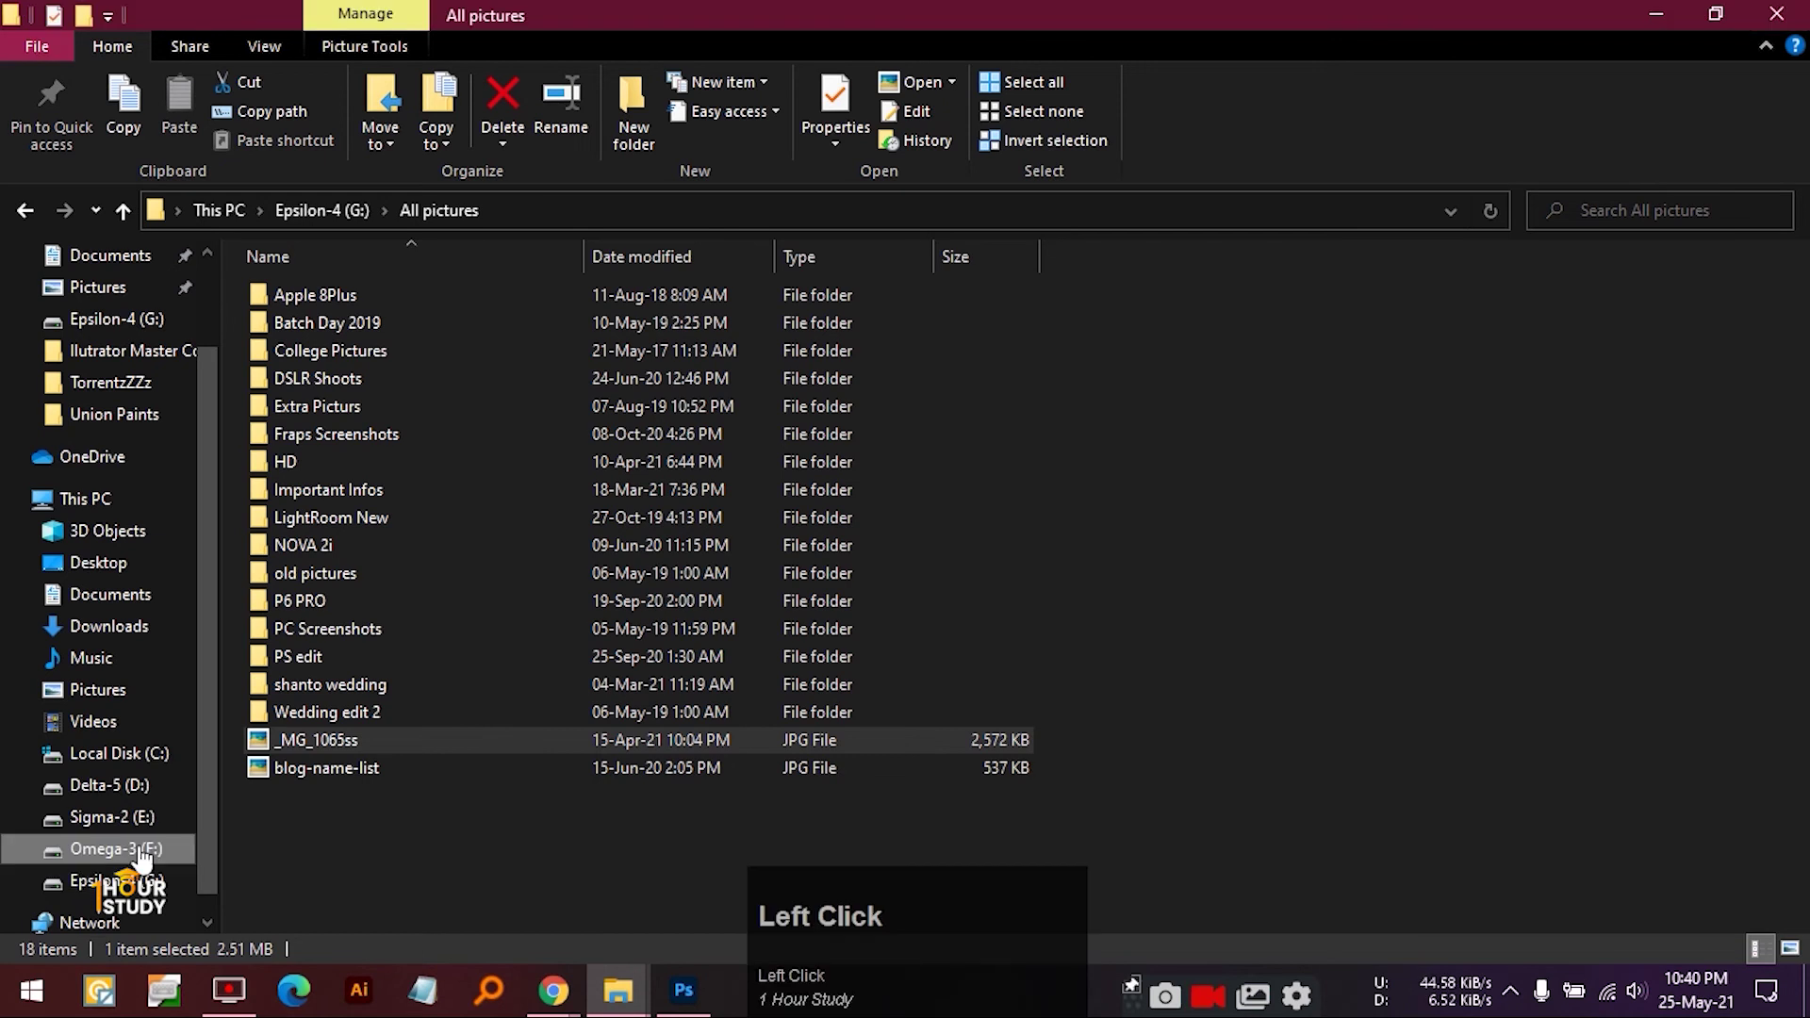
left_click(1181, 362)
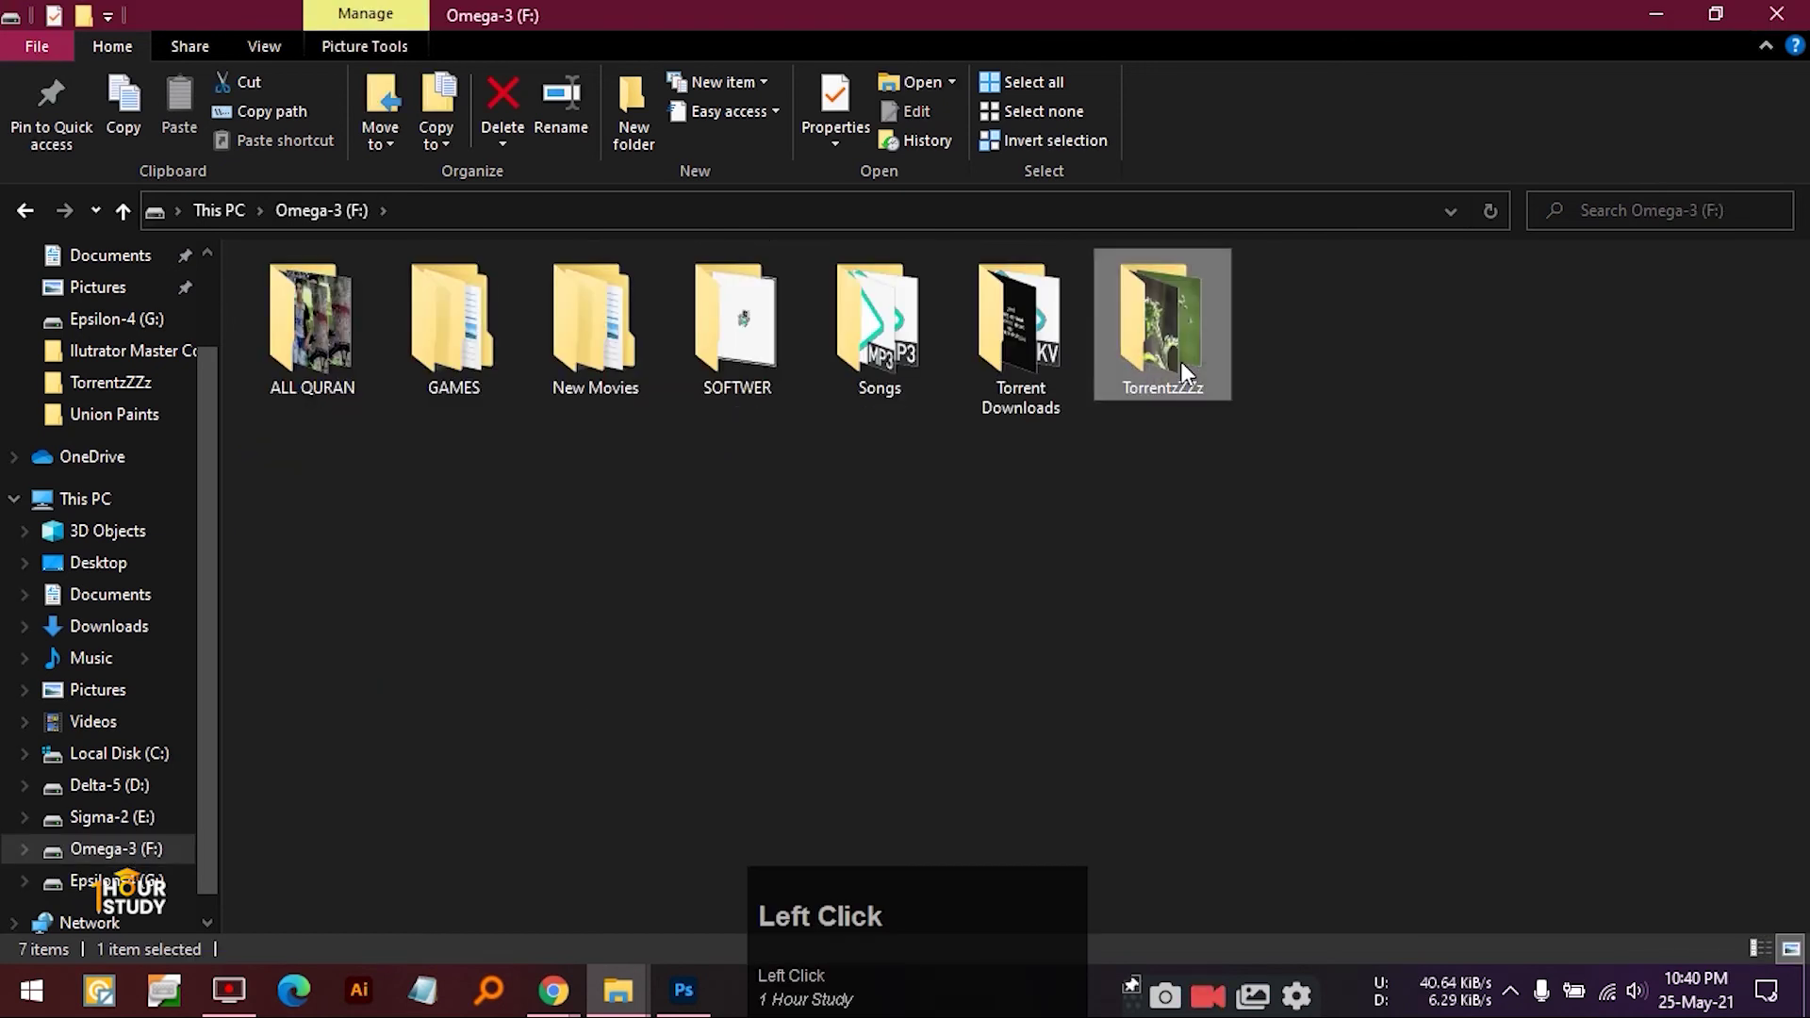
double_click(1180, 362)
- Browse the folder's photos in Picasa Photo Viewer to choose a portrait, and close the viewer
left_click(316, 690)
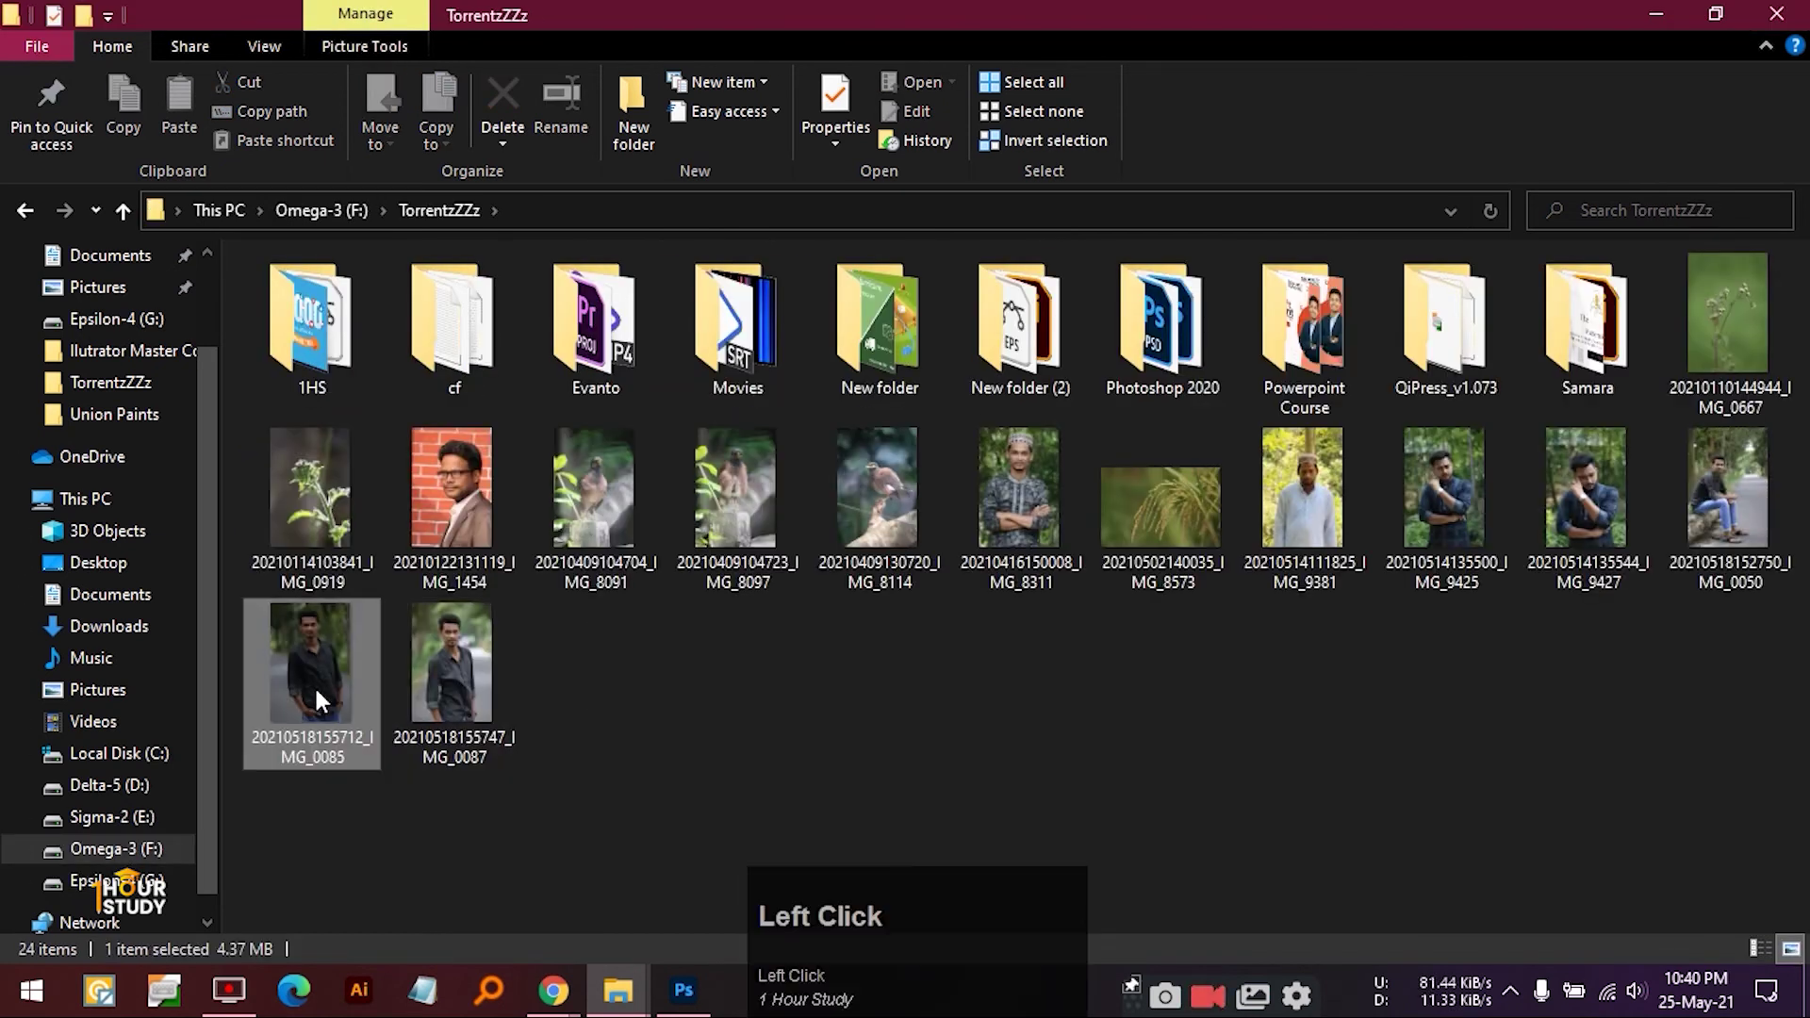
left_click(477, 676)
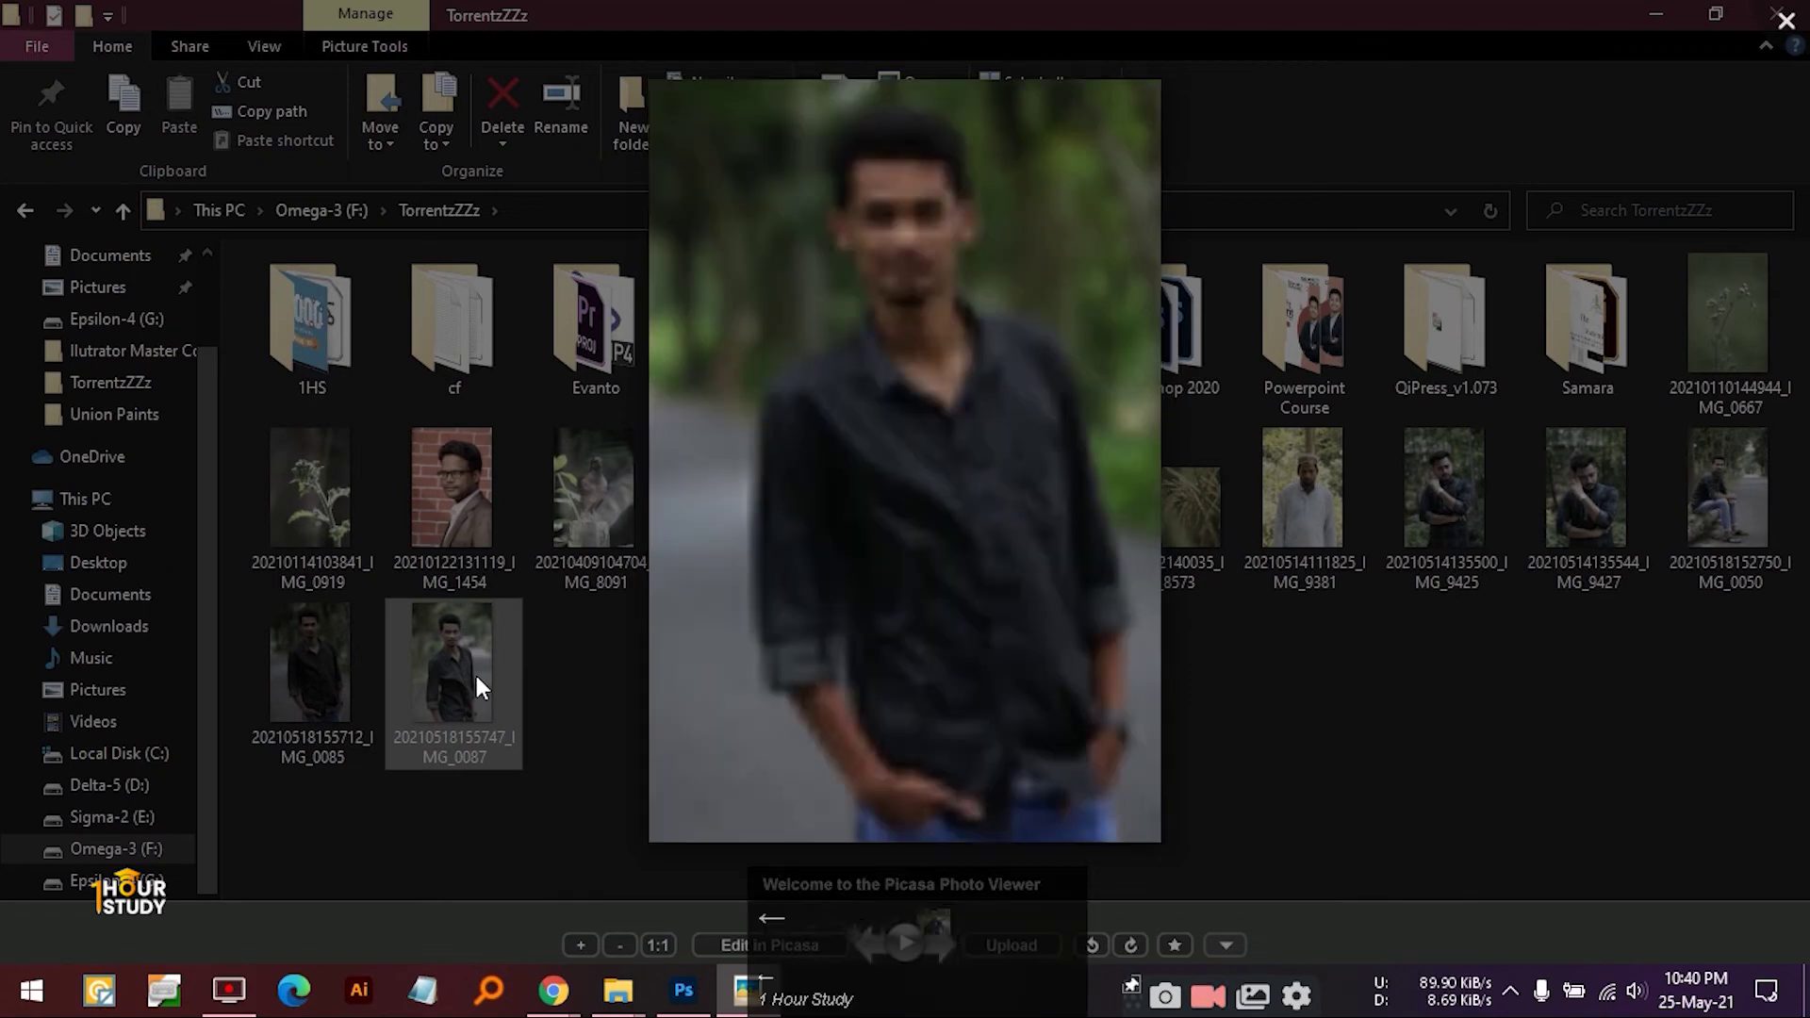
key("Left")
key("Left")
key("Left")
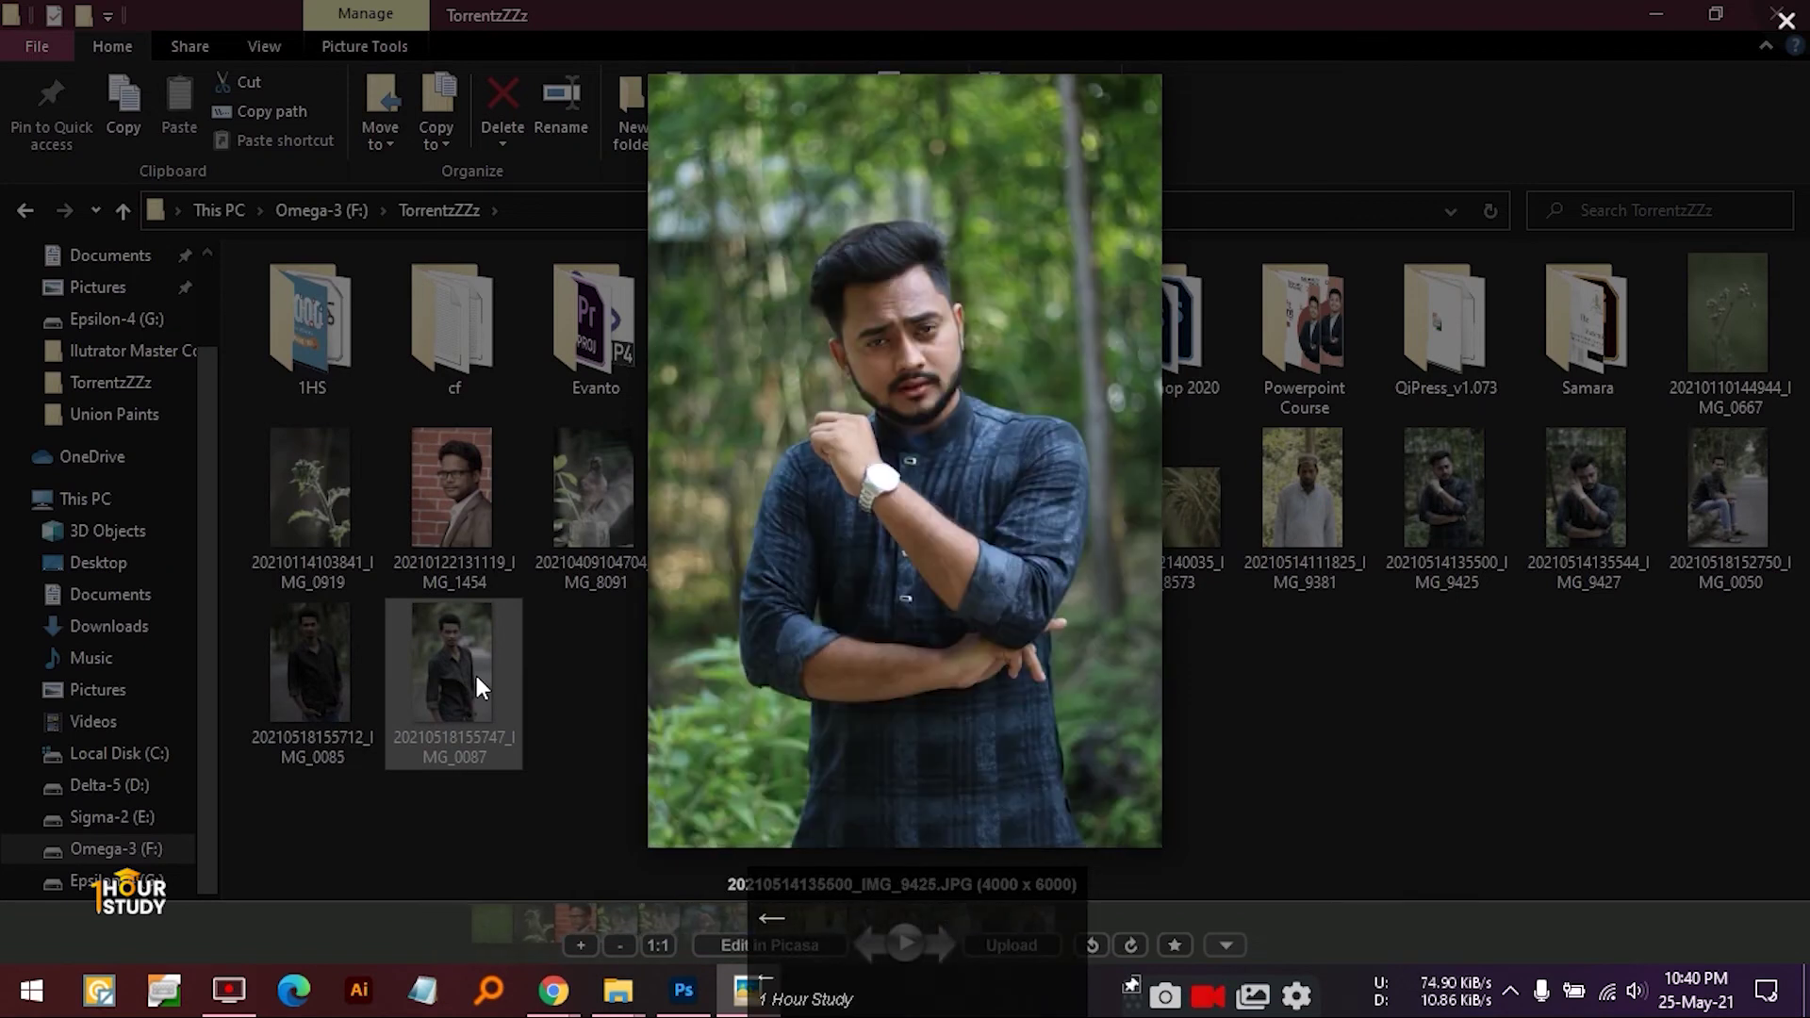
key("Left")
key("Left")
key("Left")
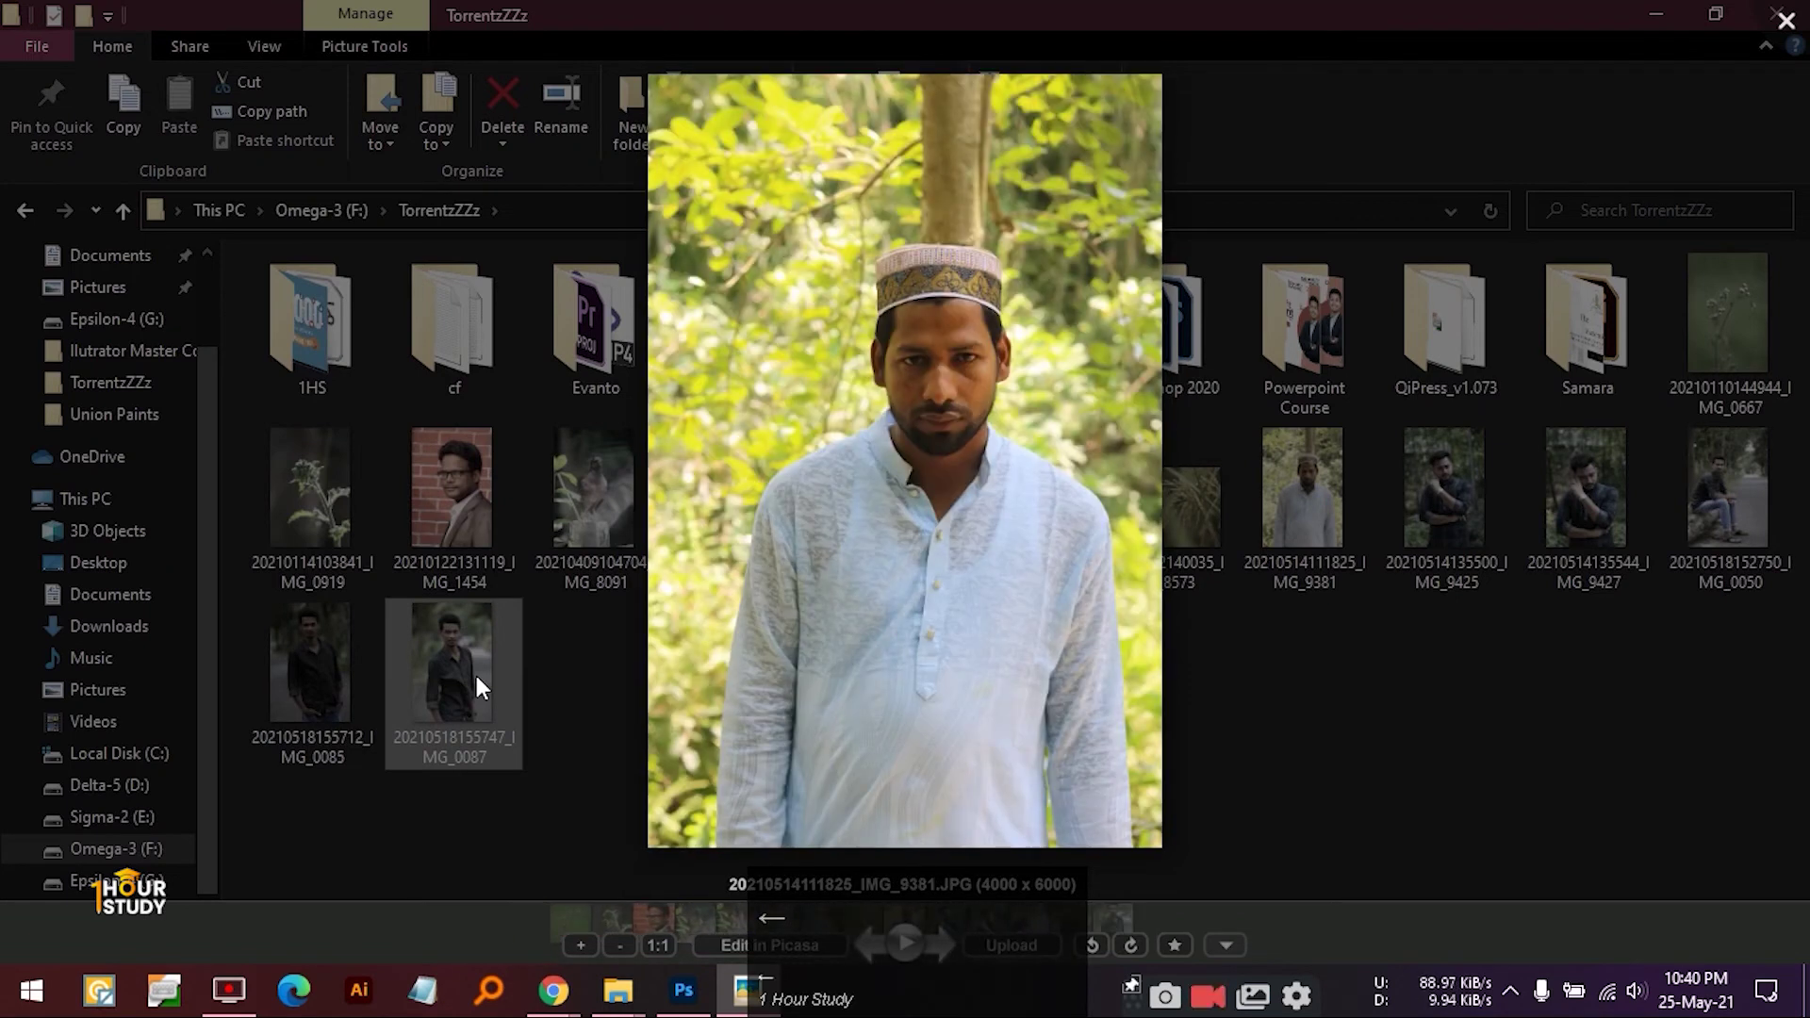
key("Left")
key("Left")
key("Left")
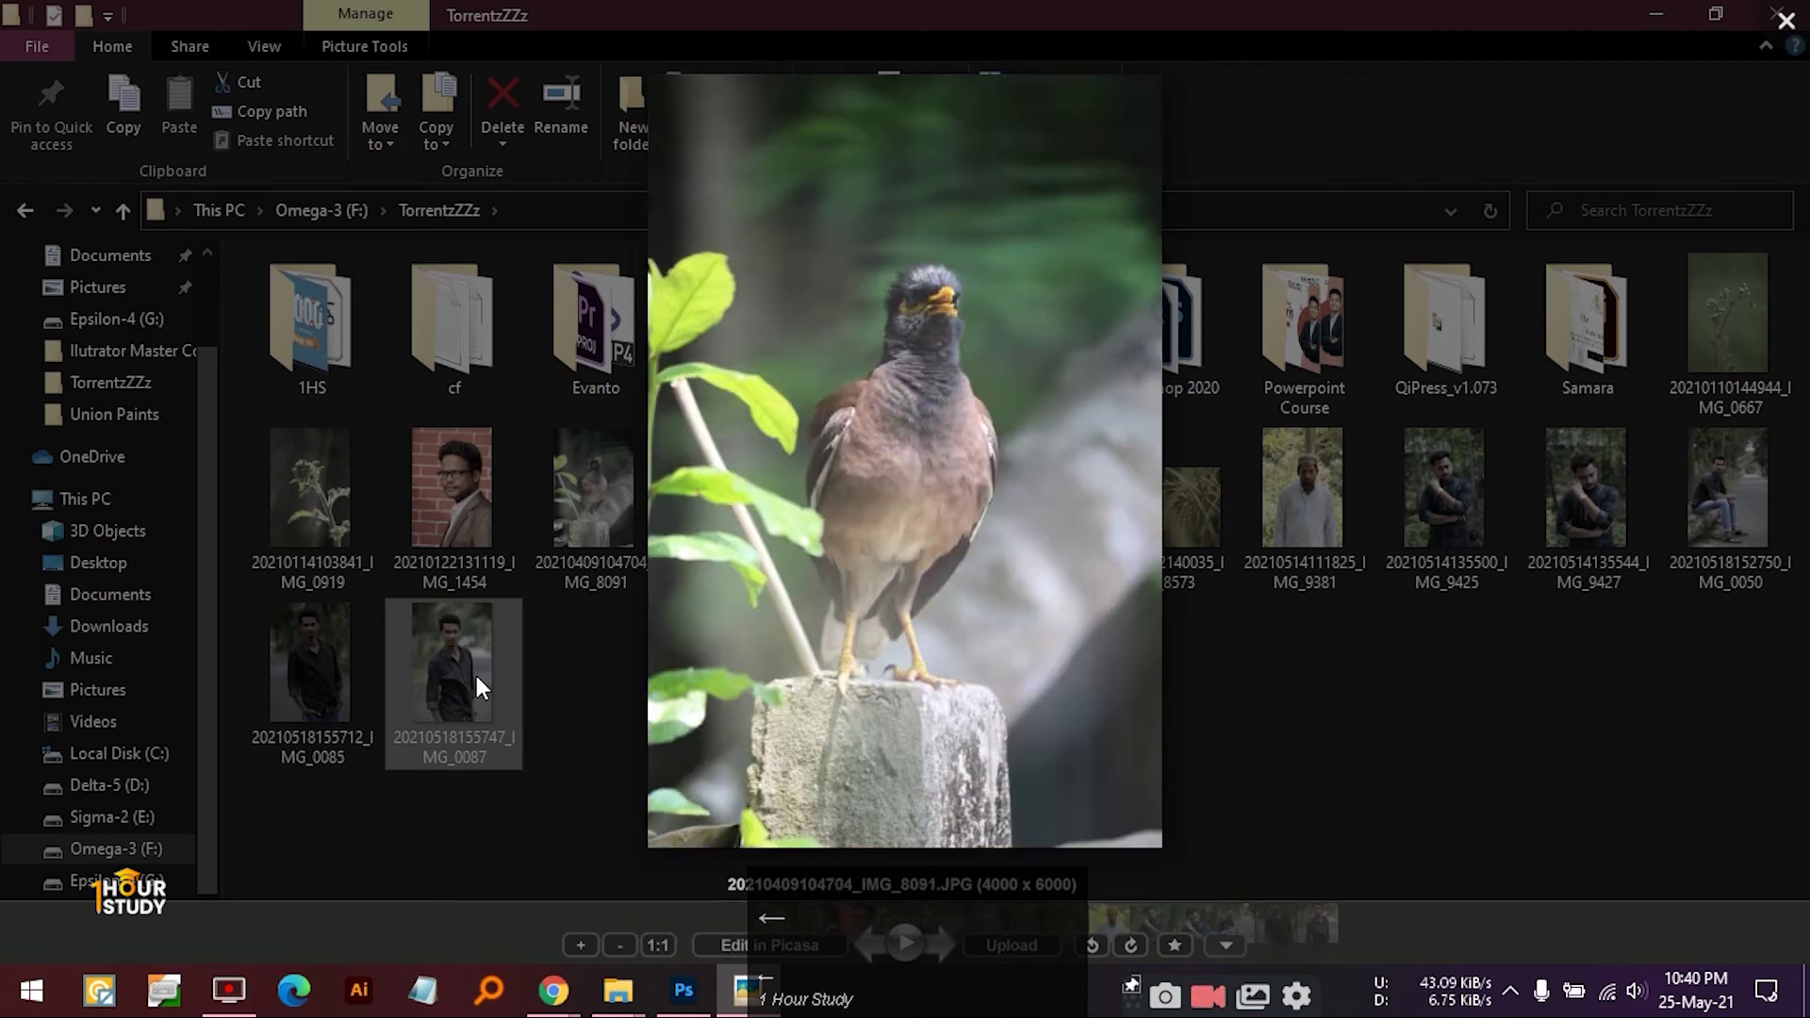
key("Left")
key("Right")
key("Right")
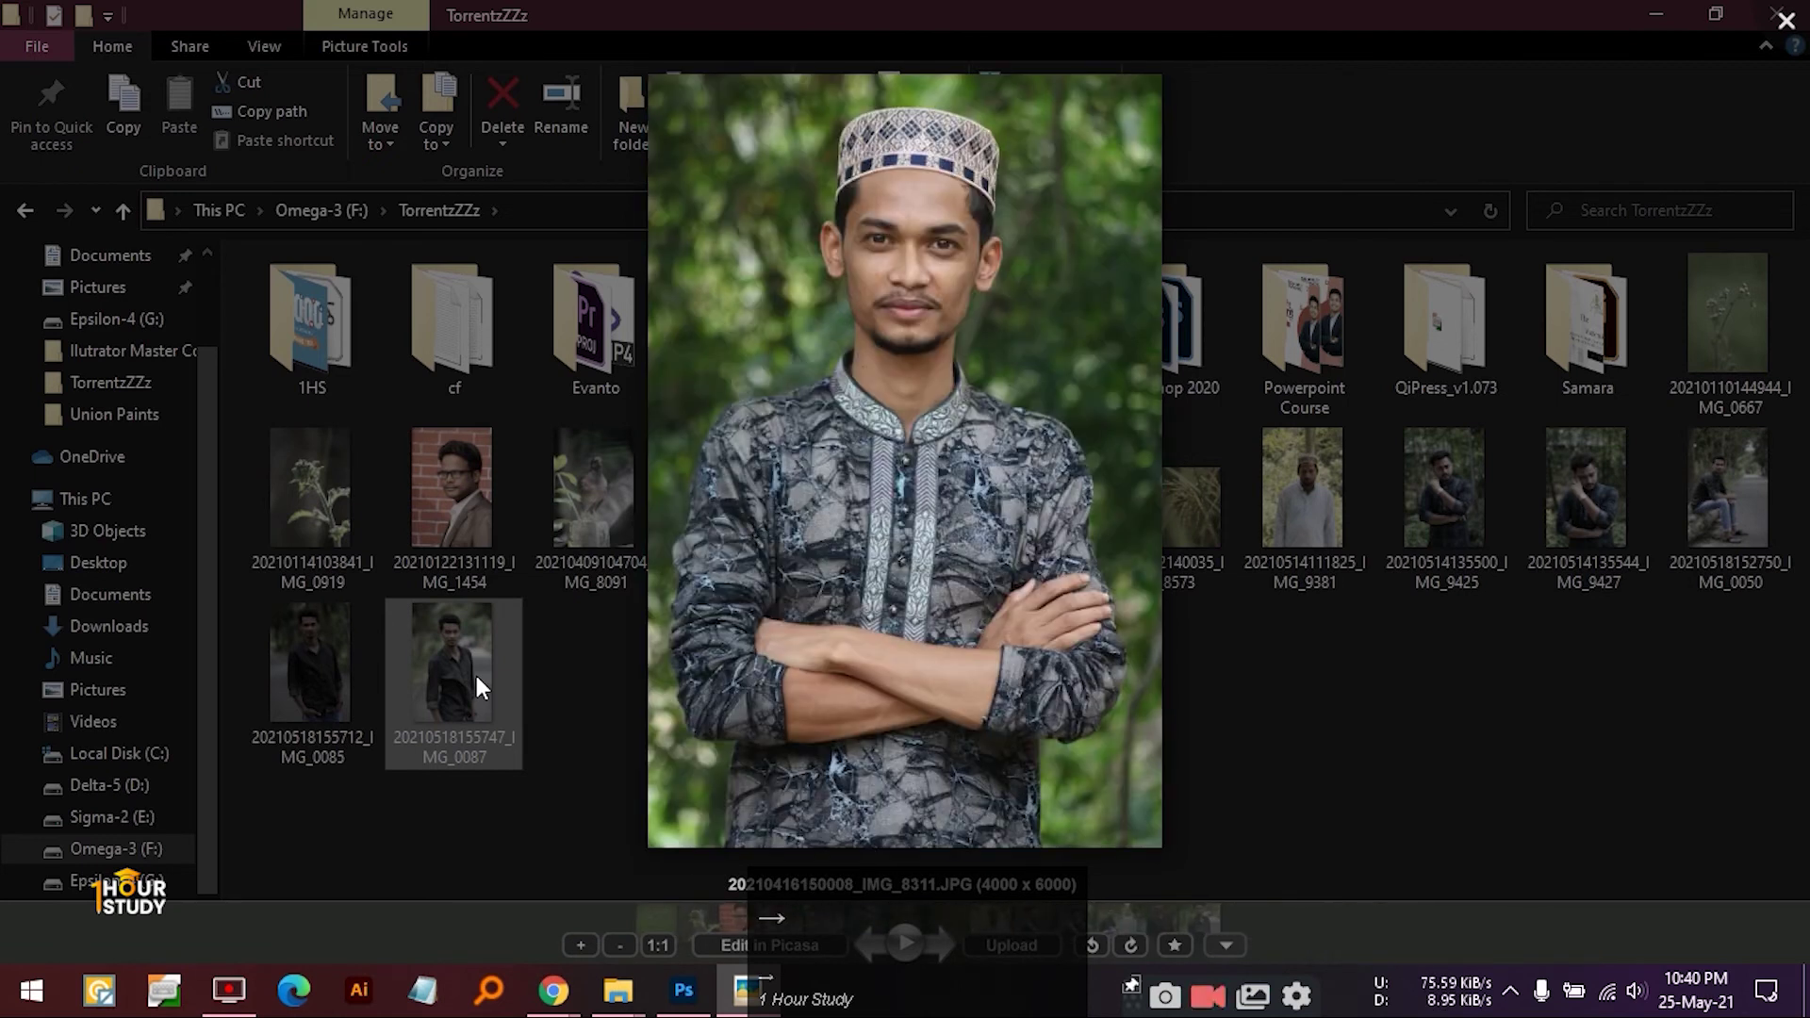
key("Right")
key("Right")
key("Right")
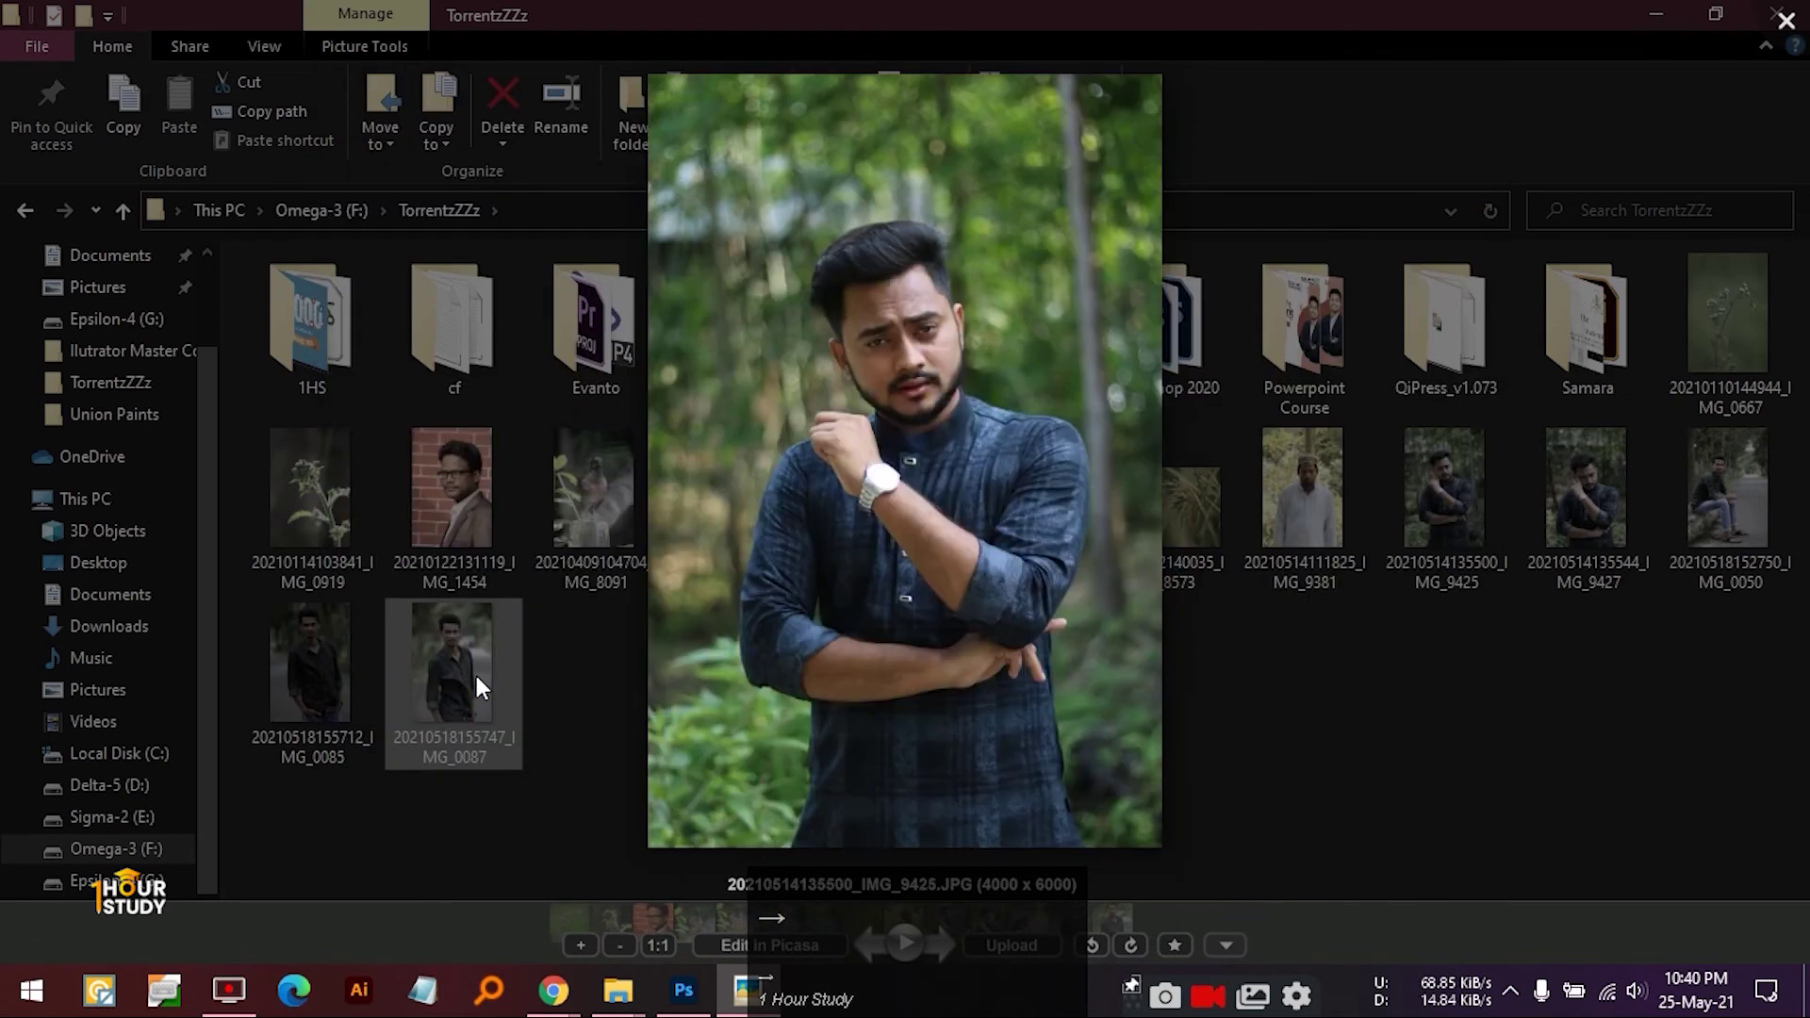
key("Right")
key("Right")
key("Right")
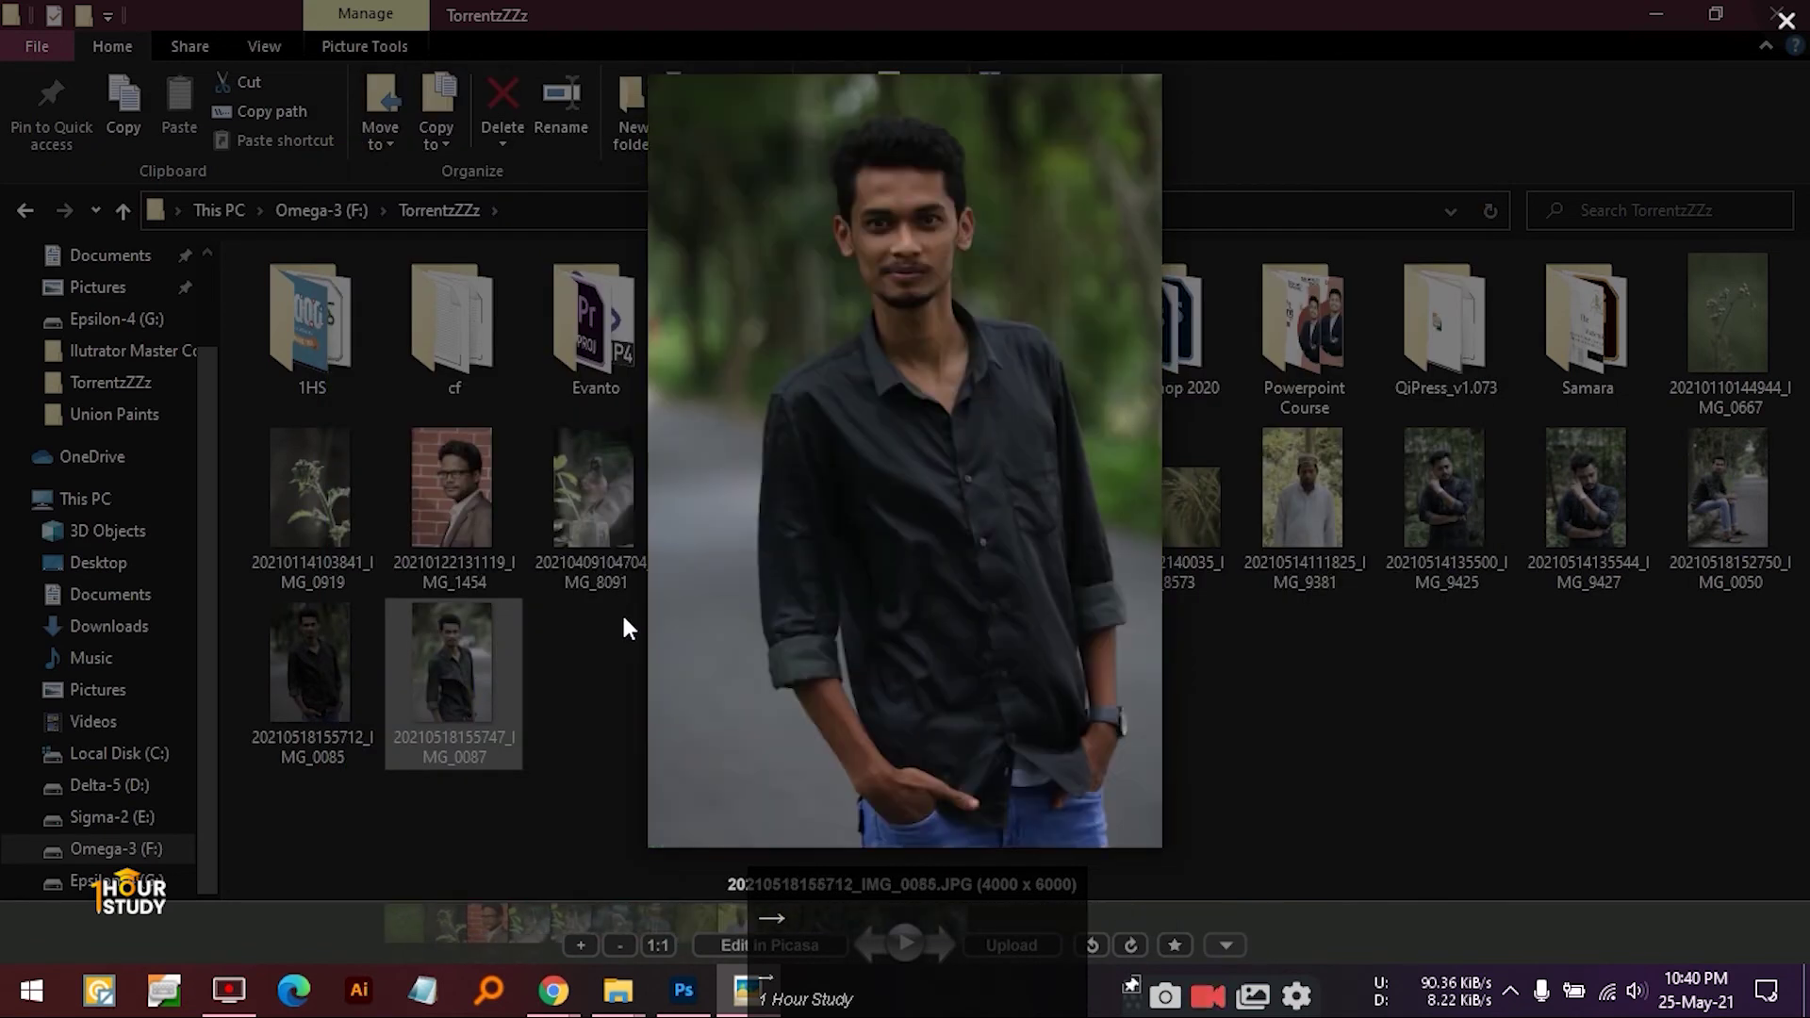
left_click(1784, 20)
left_click_drag(320, 659, 633, 518)
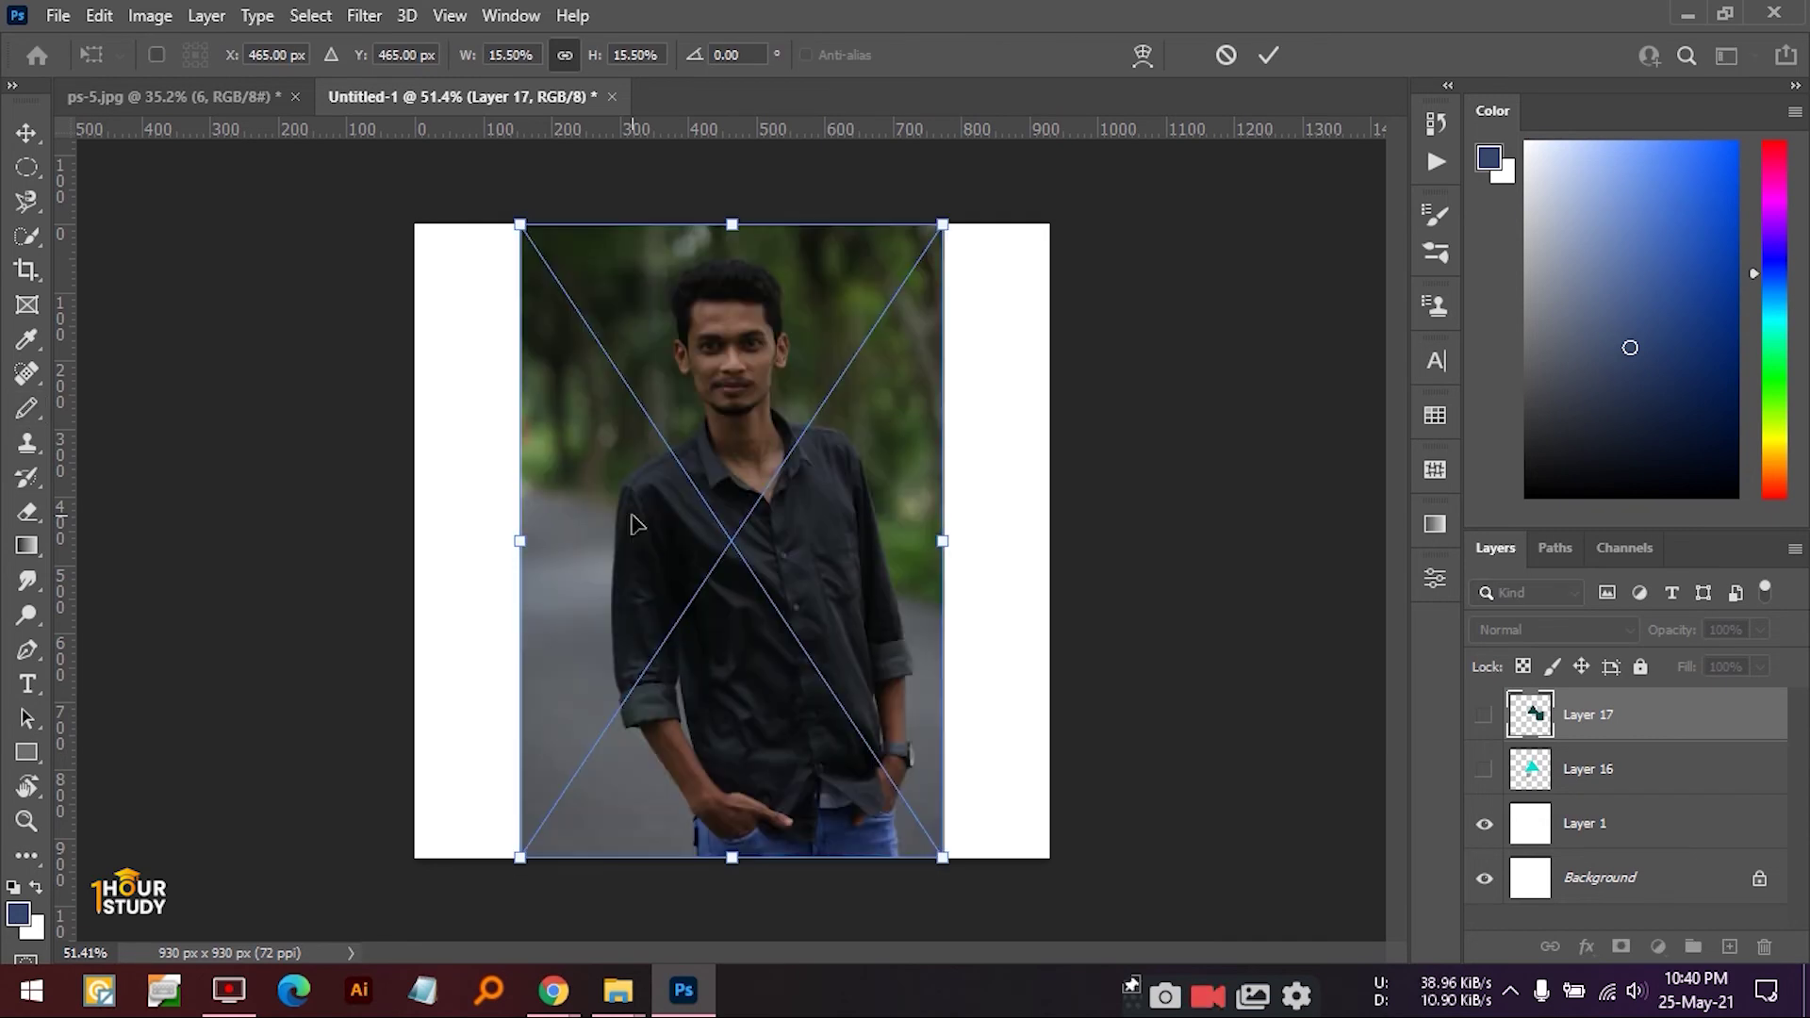
left_click(1225, 55)
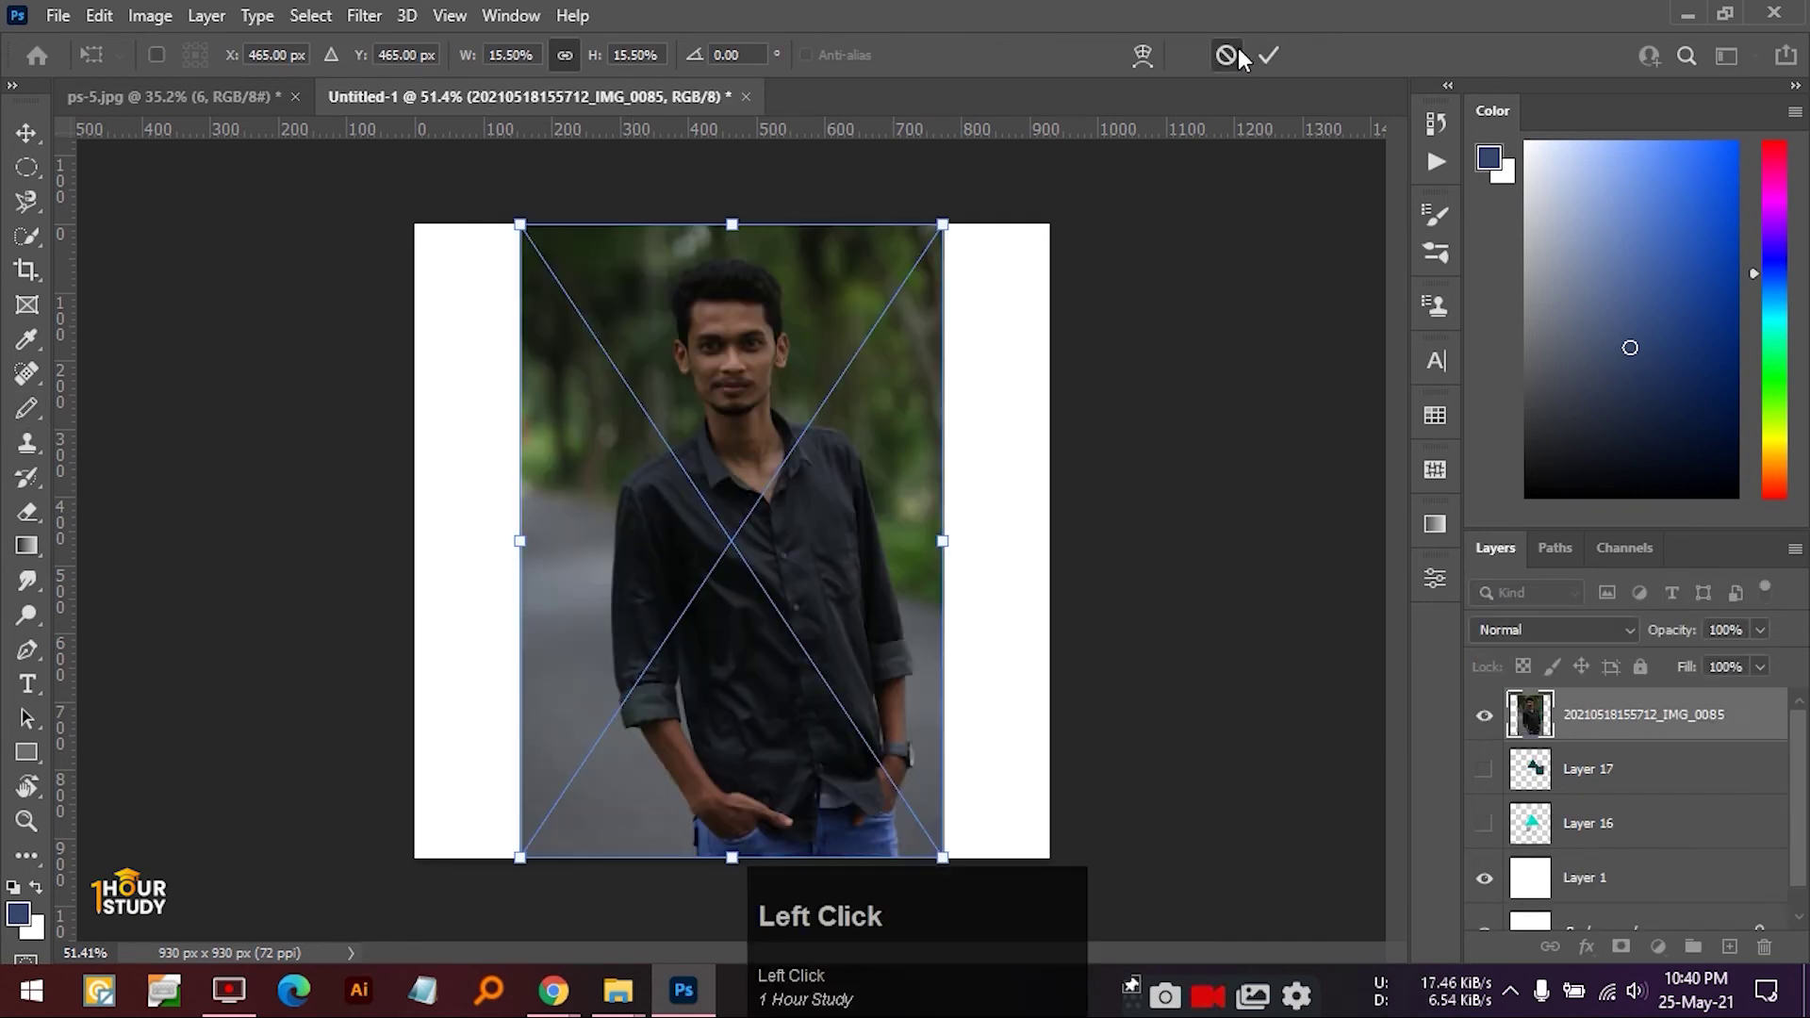
left_click(618, 995)
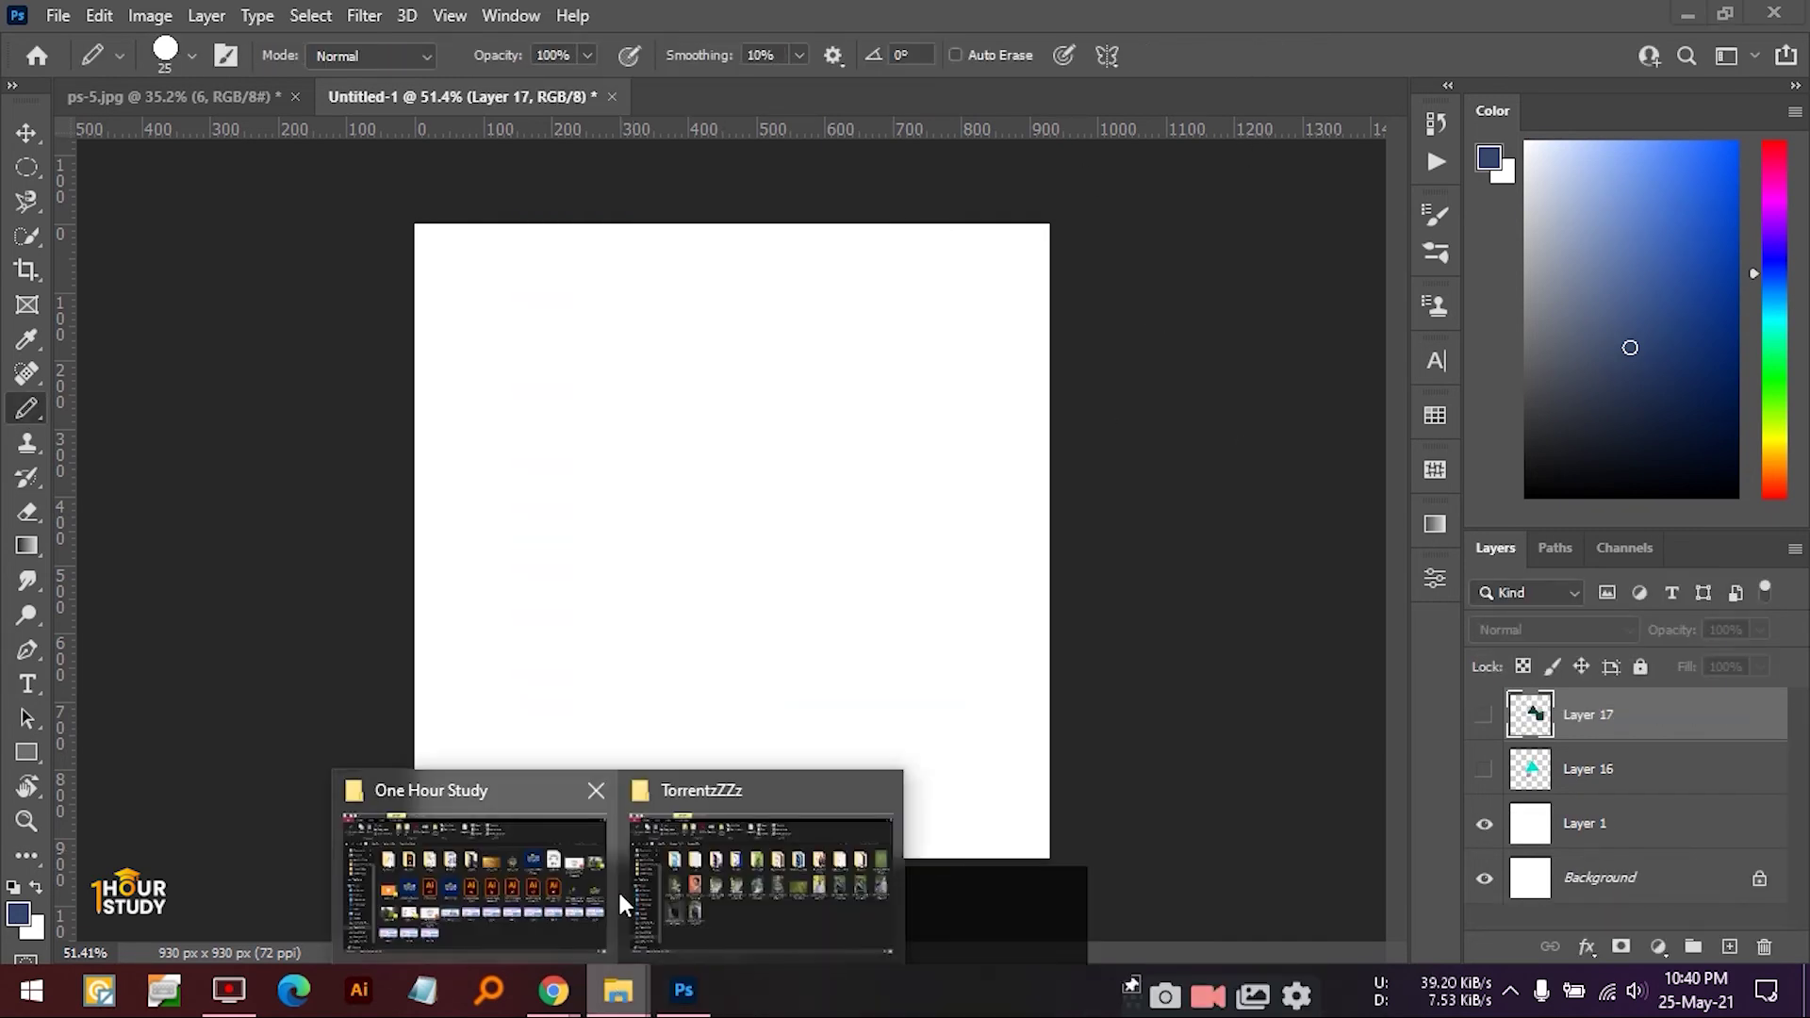
left_click(751, 861)
left_click(446, 673)
left_click_drag(311, 678, 701, 94)
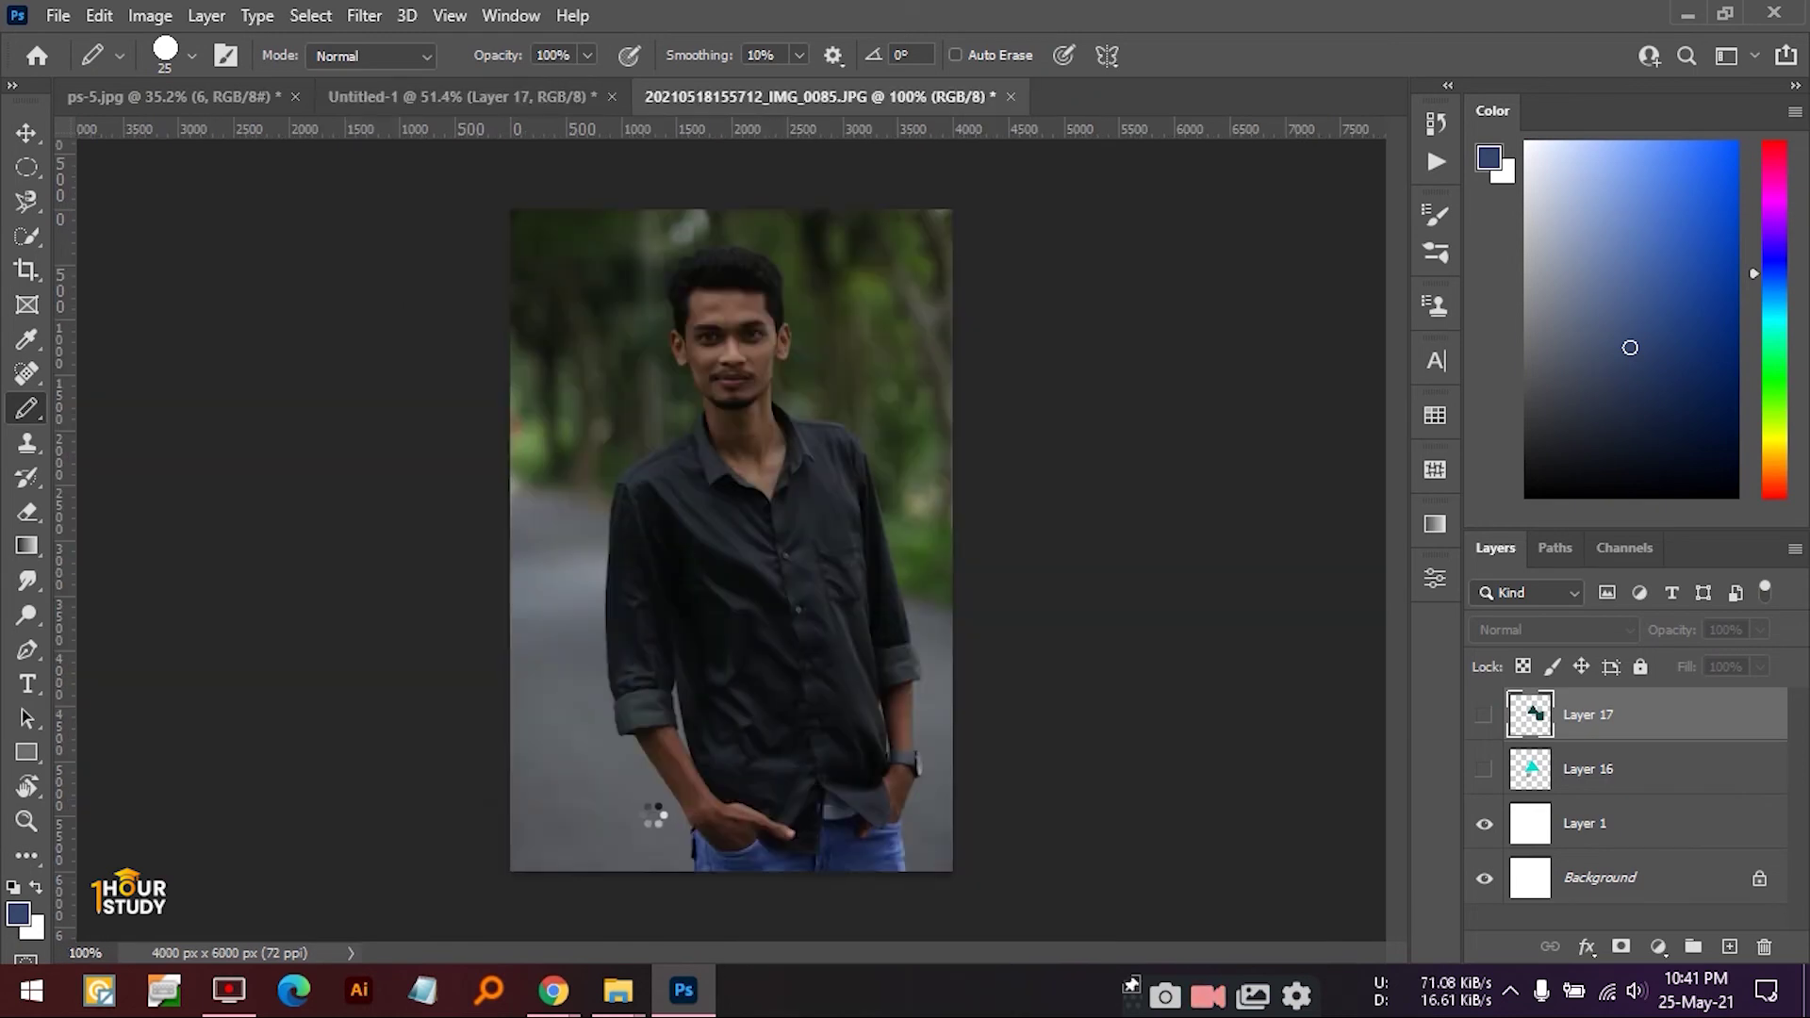
left_click(618, 990)
left_click(698, 867)
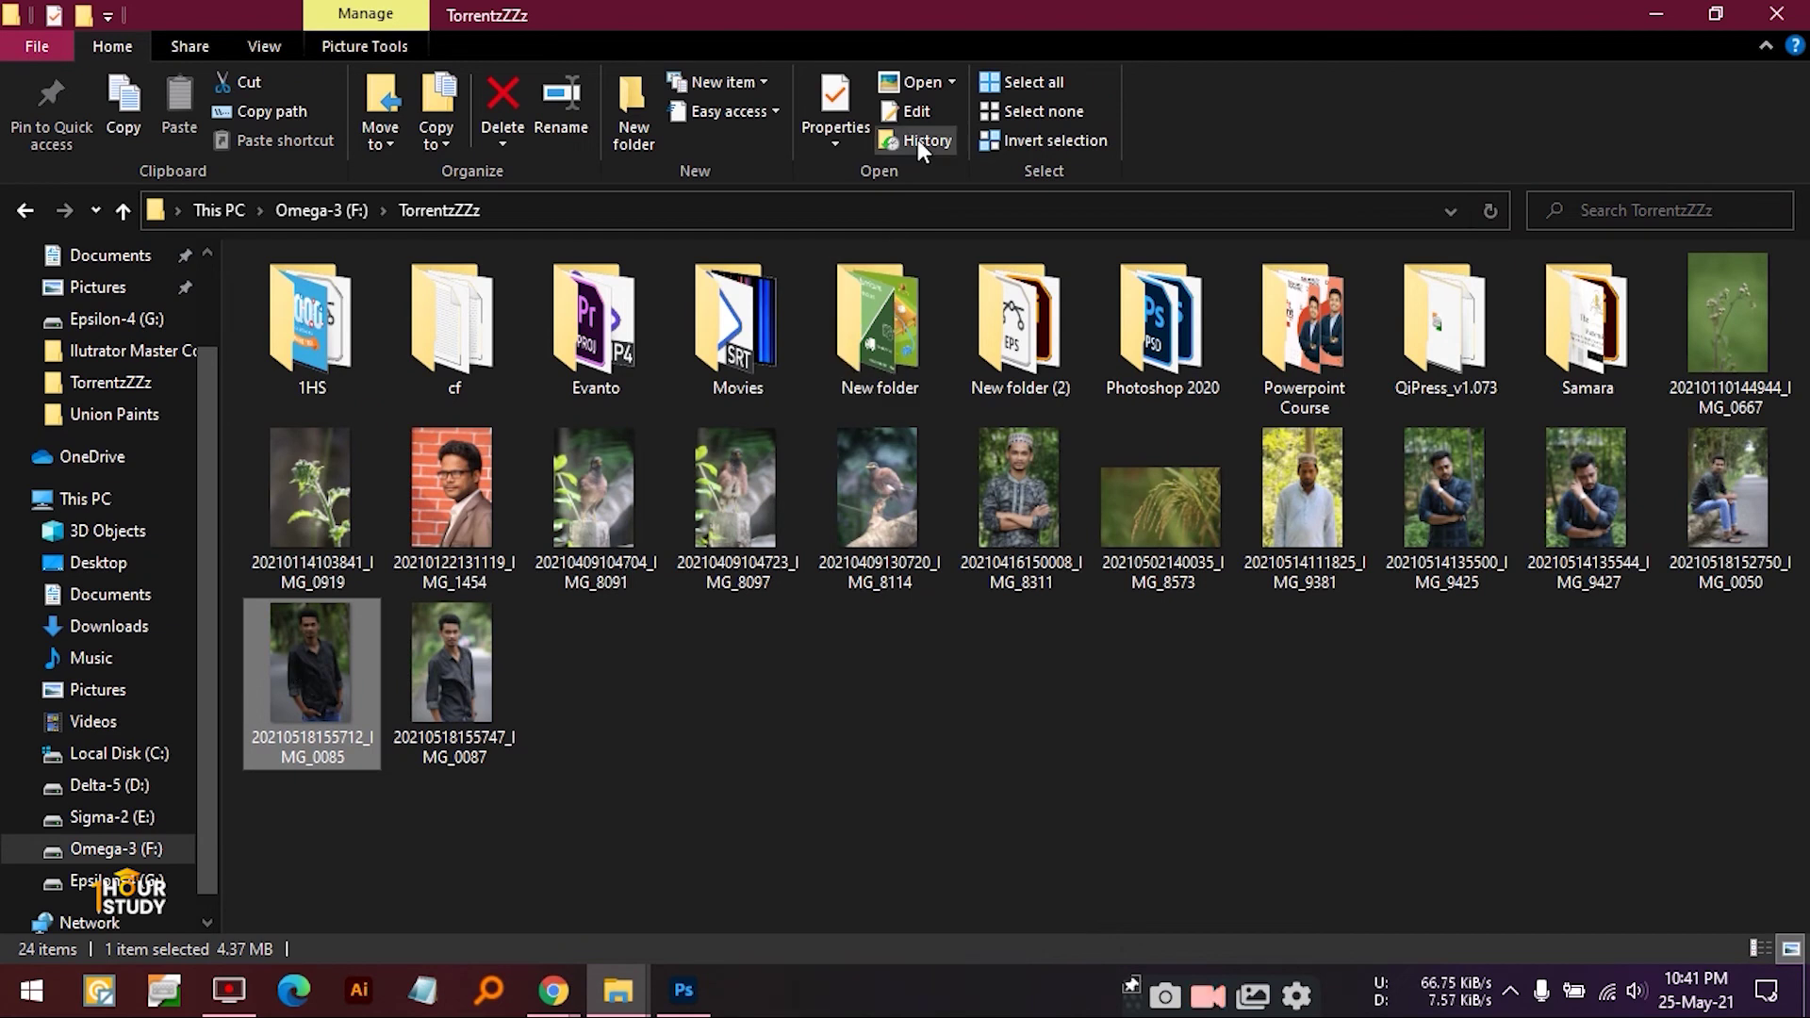
left_click(952, 83)
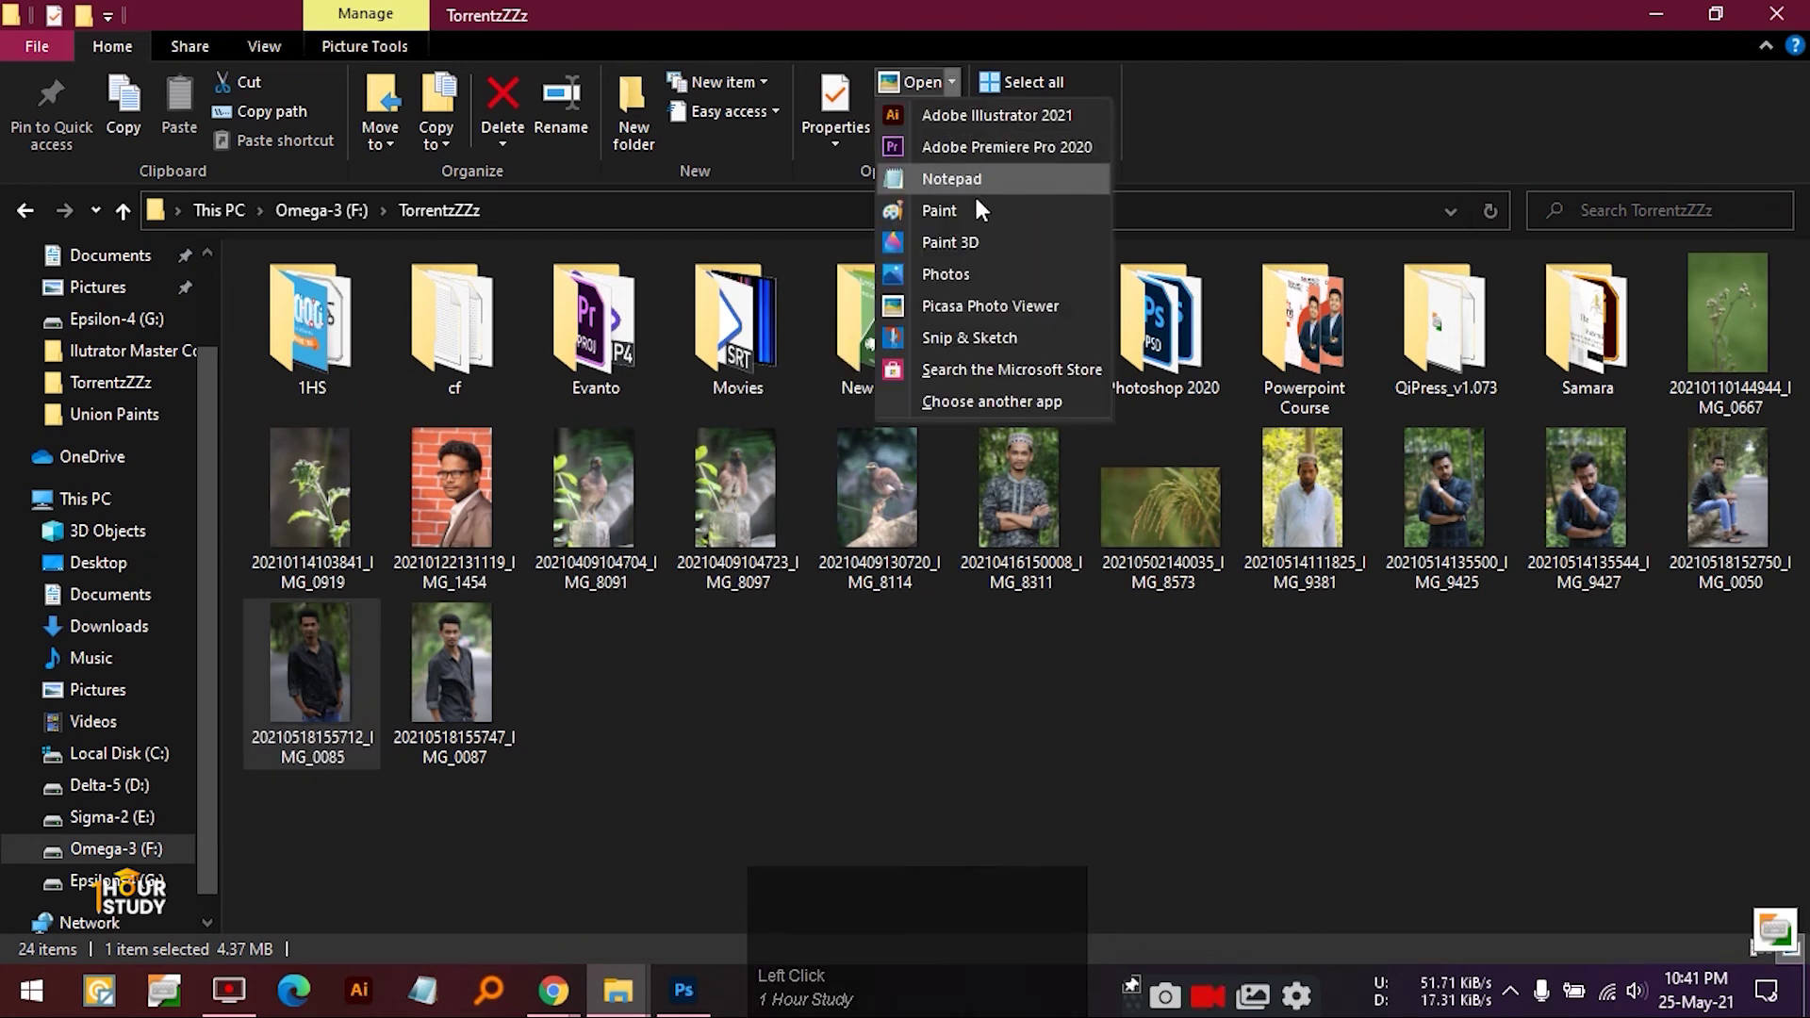
left_click(946, 273)
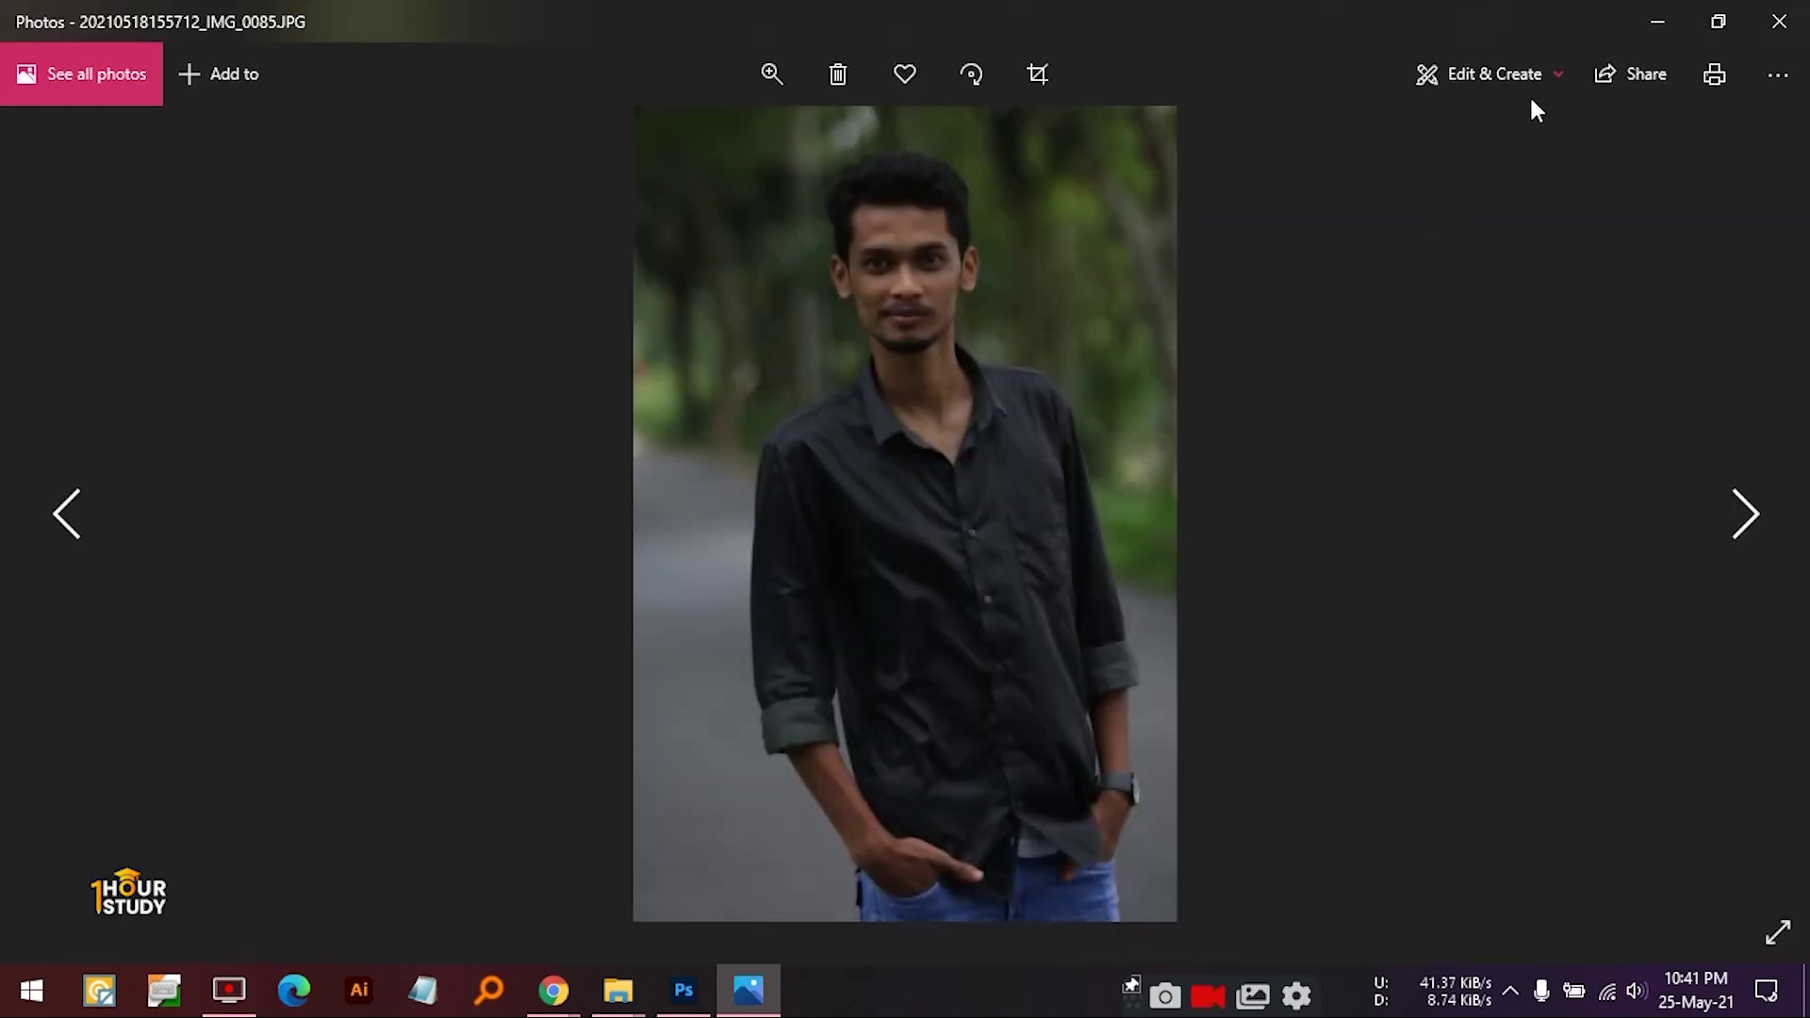
left_click(1543, 73)
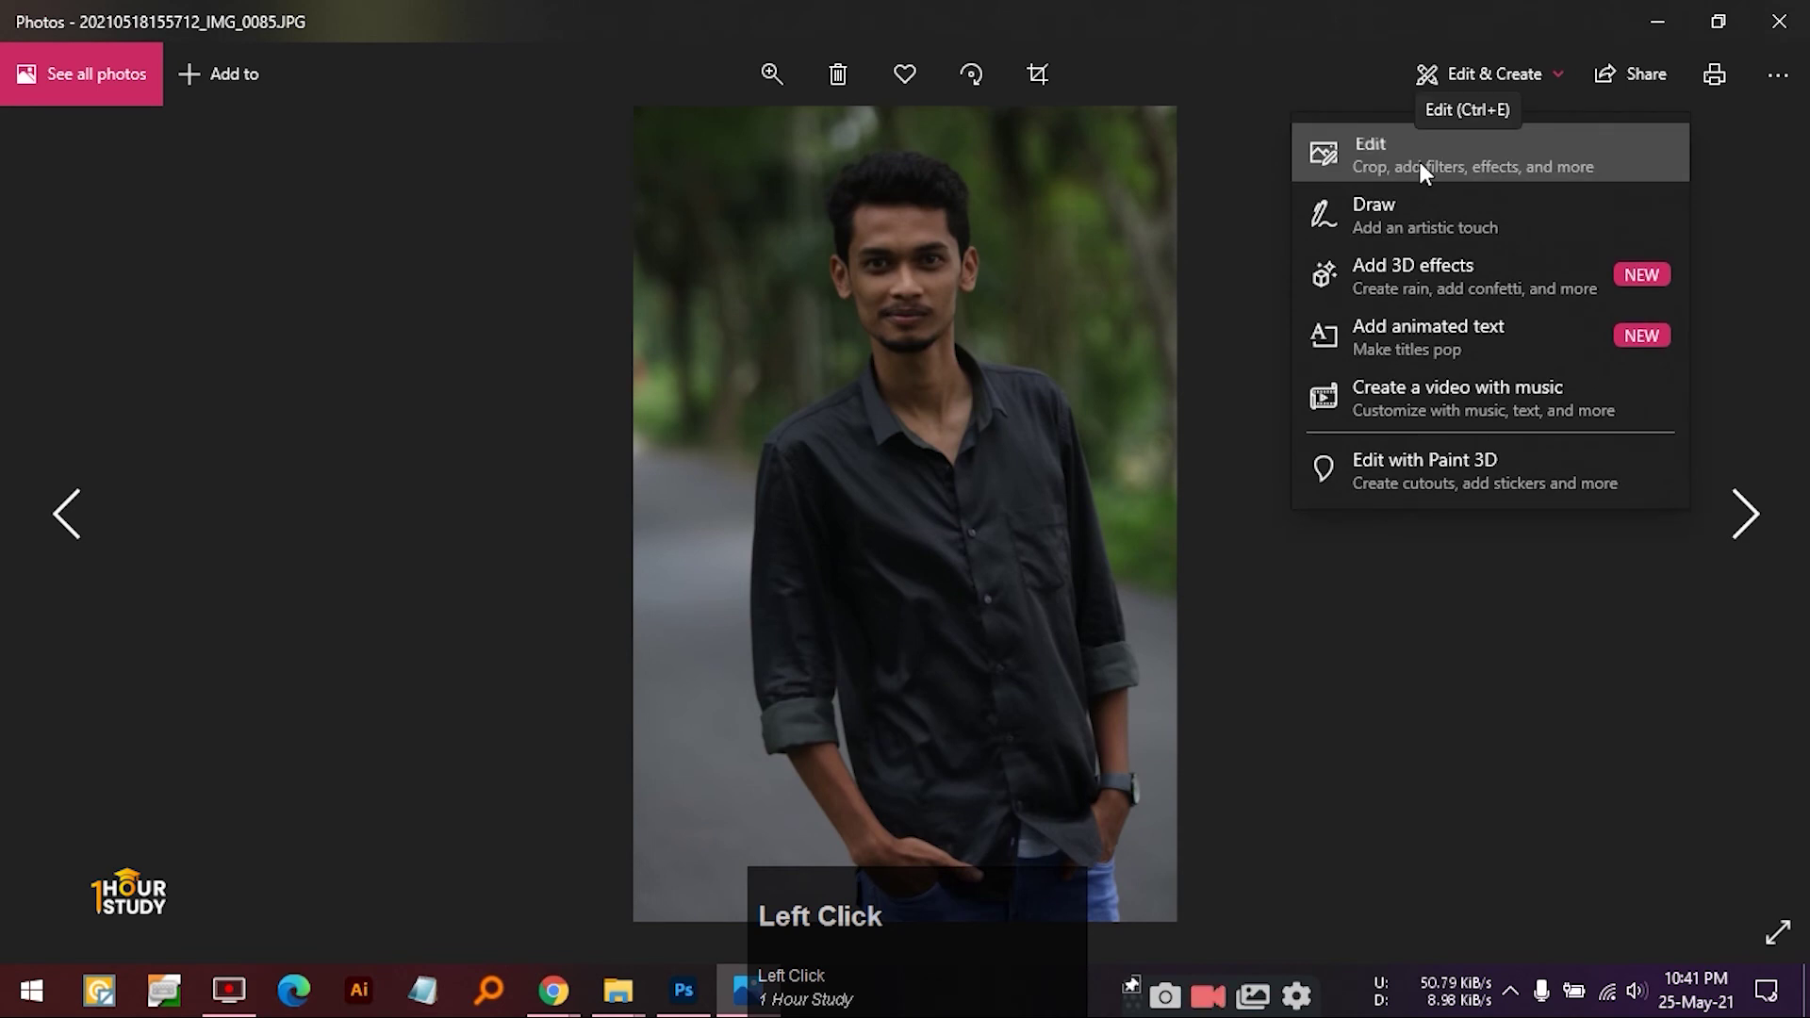
left_click(1419, 162)
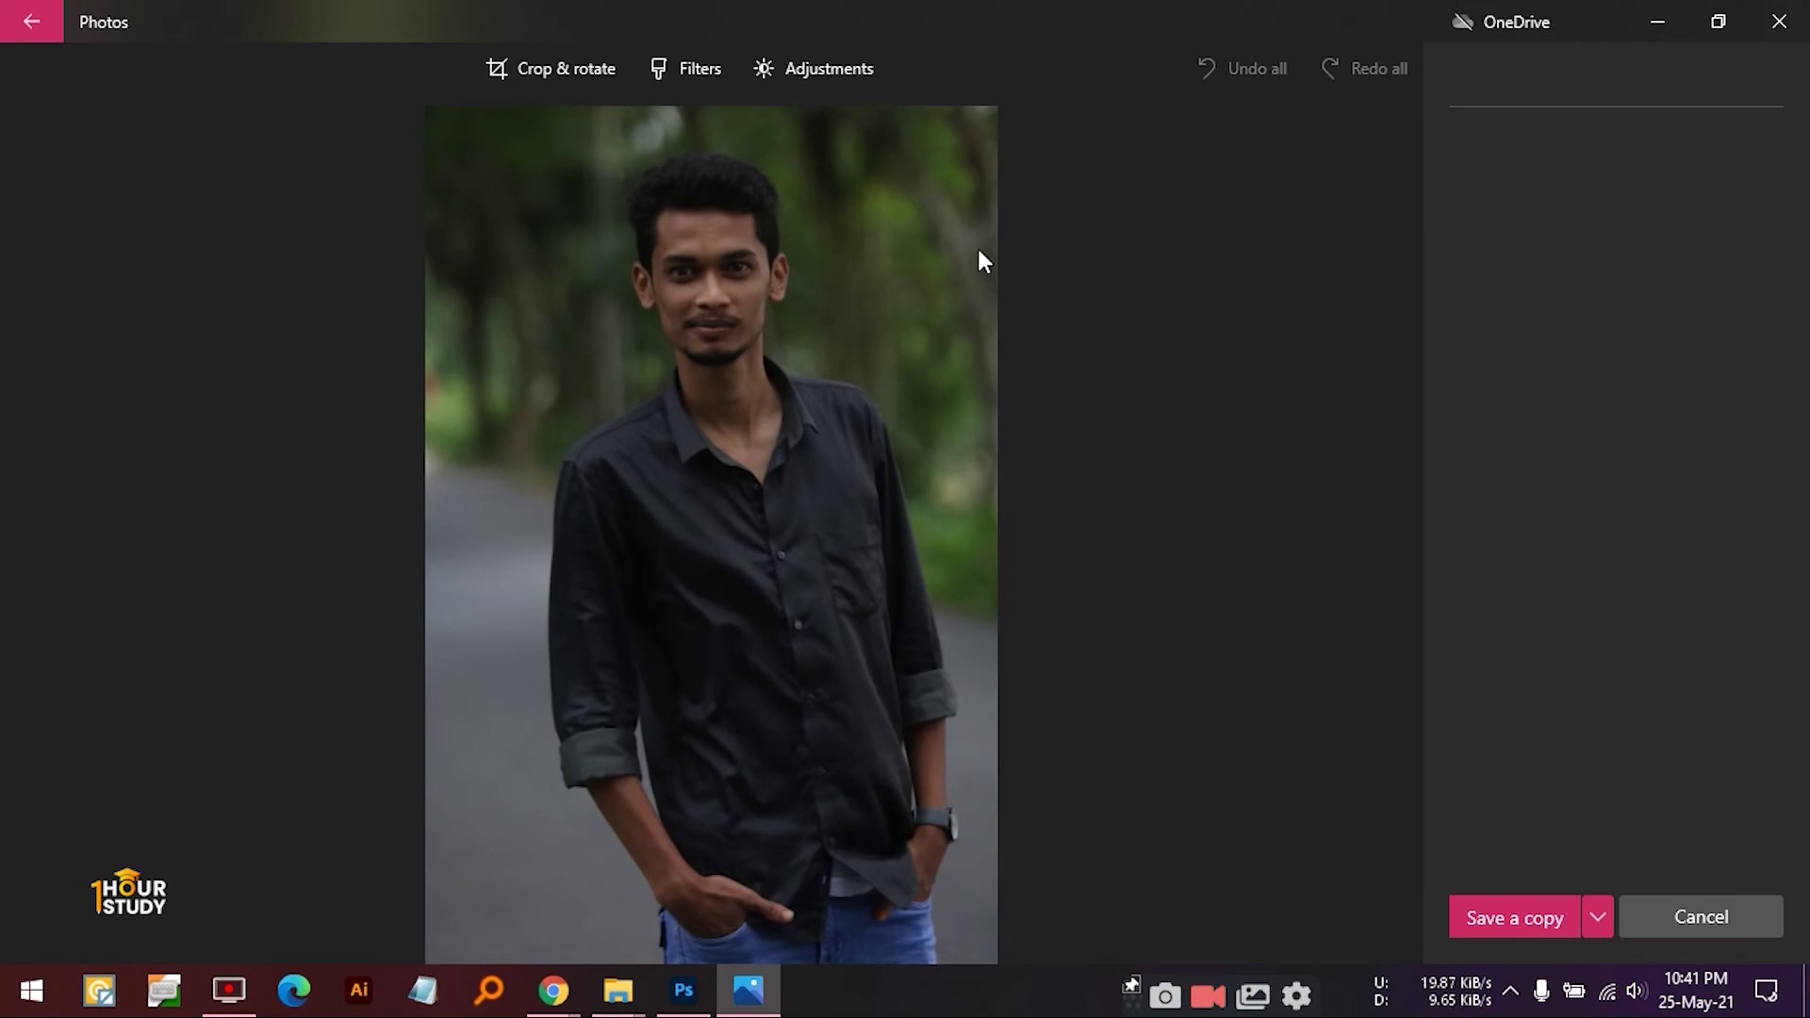
- Try a slight color increase on the portrait with the Photos app's adjustments
left_click(828, 72)
left_click(828, 70)
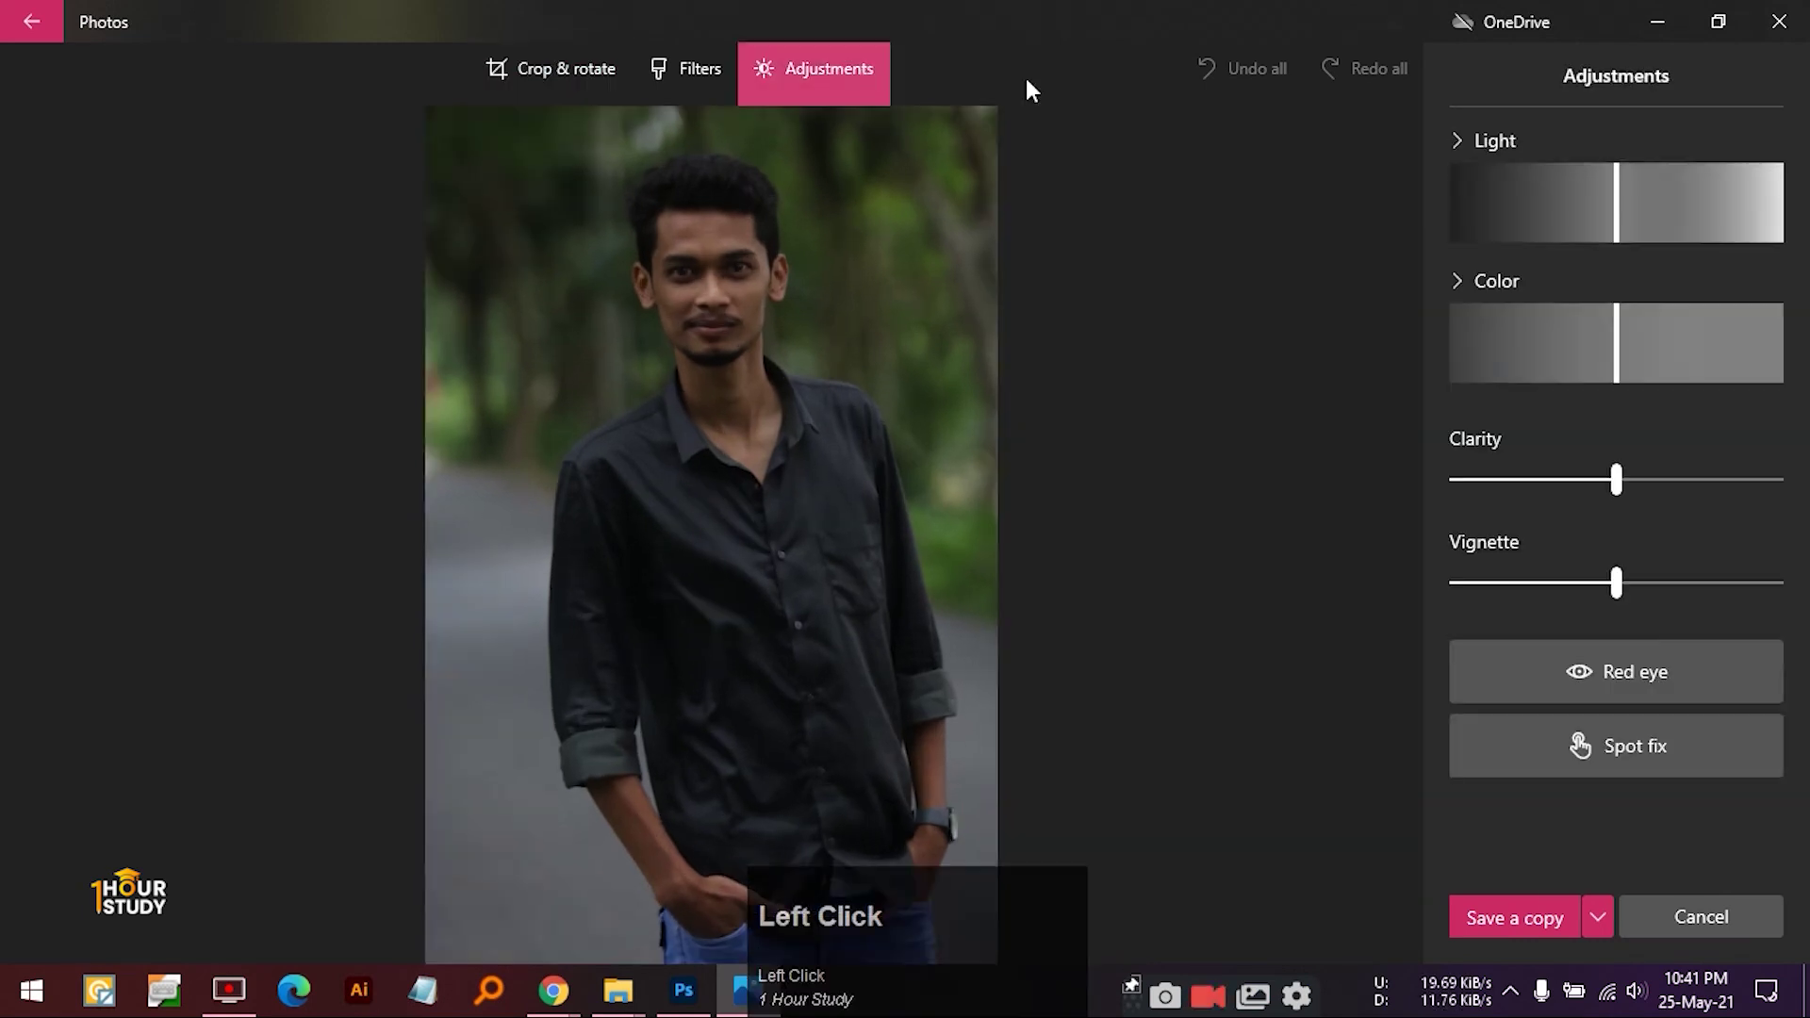
left_click_drag(1619, 370, 1623, 376)
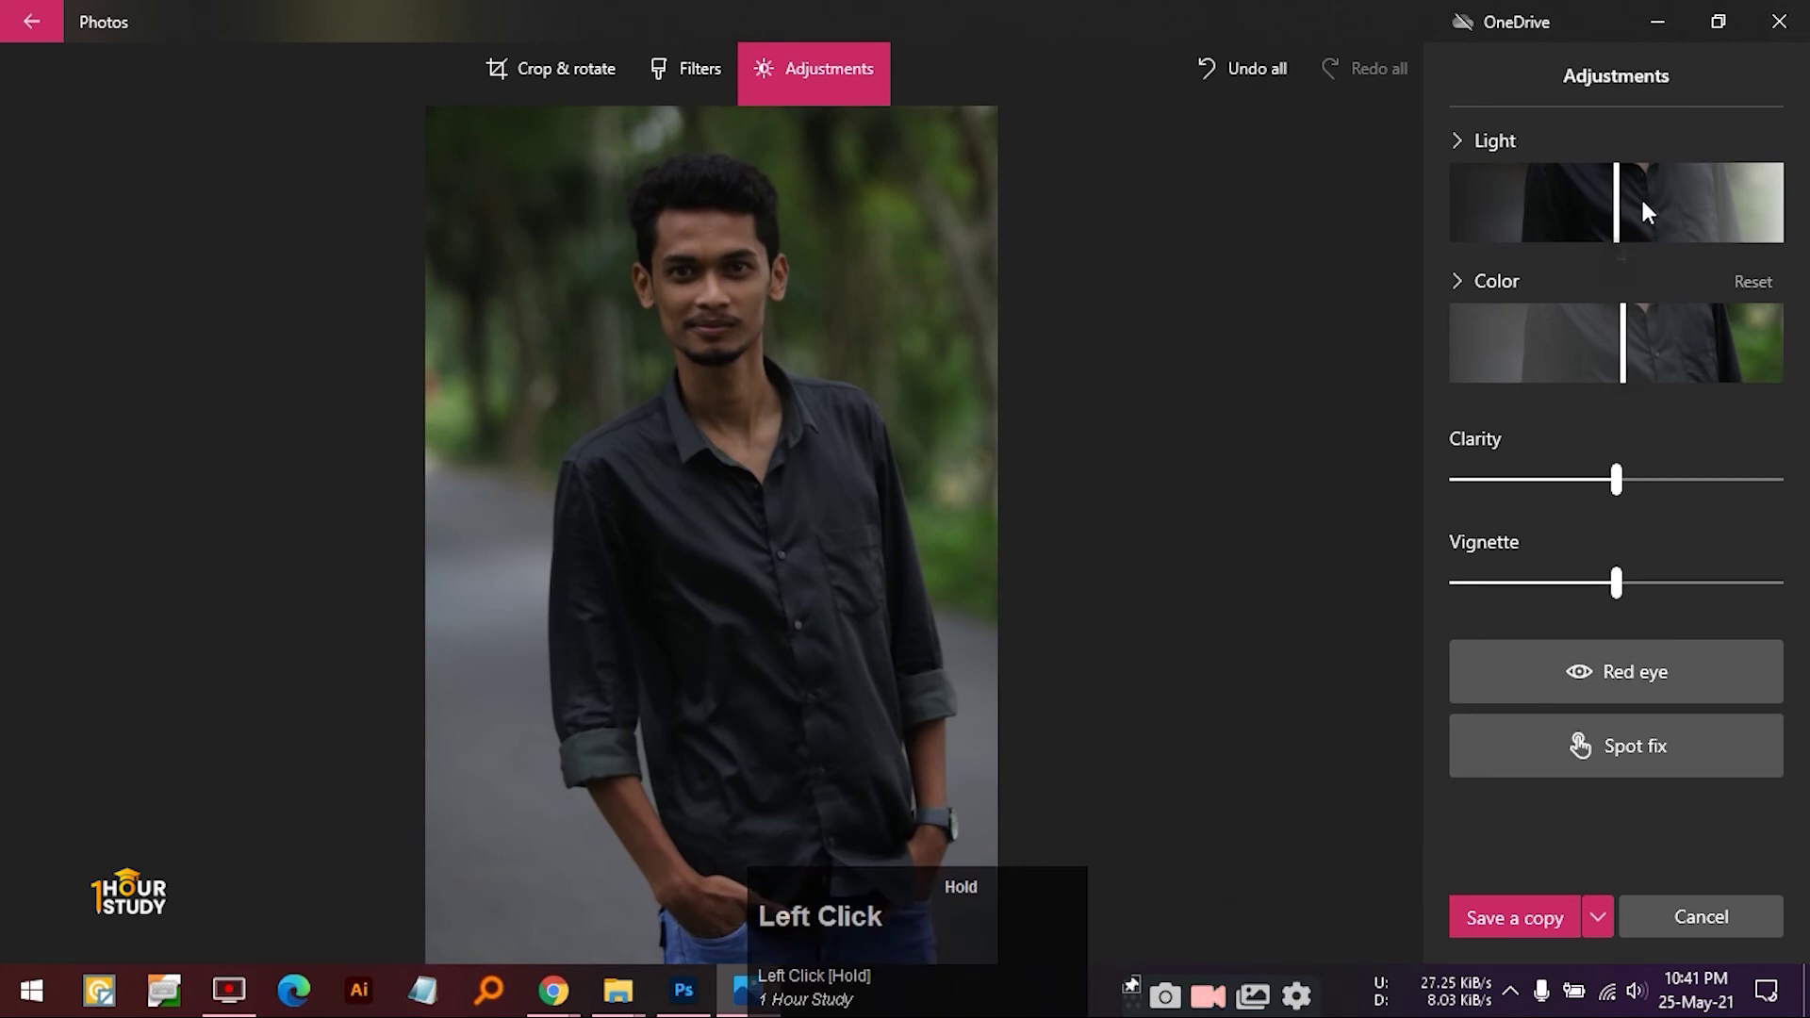
left_click(1603, 927)
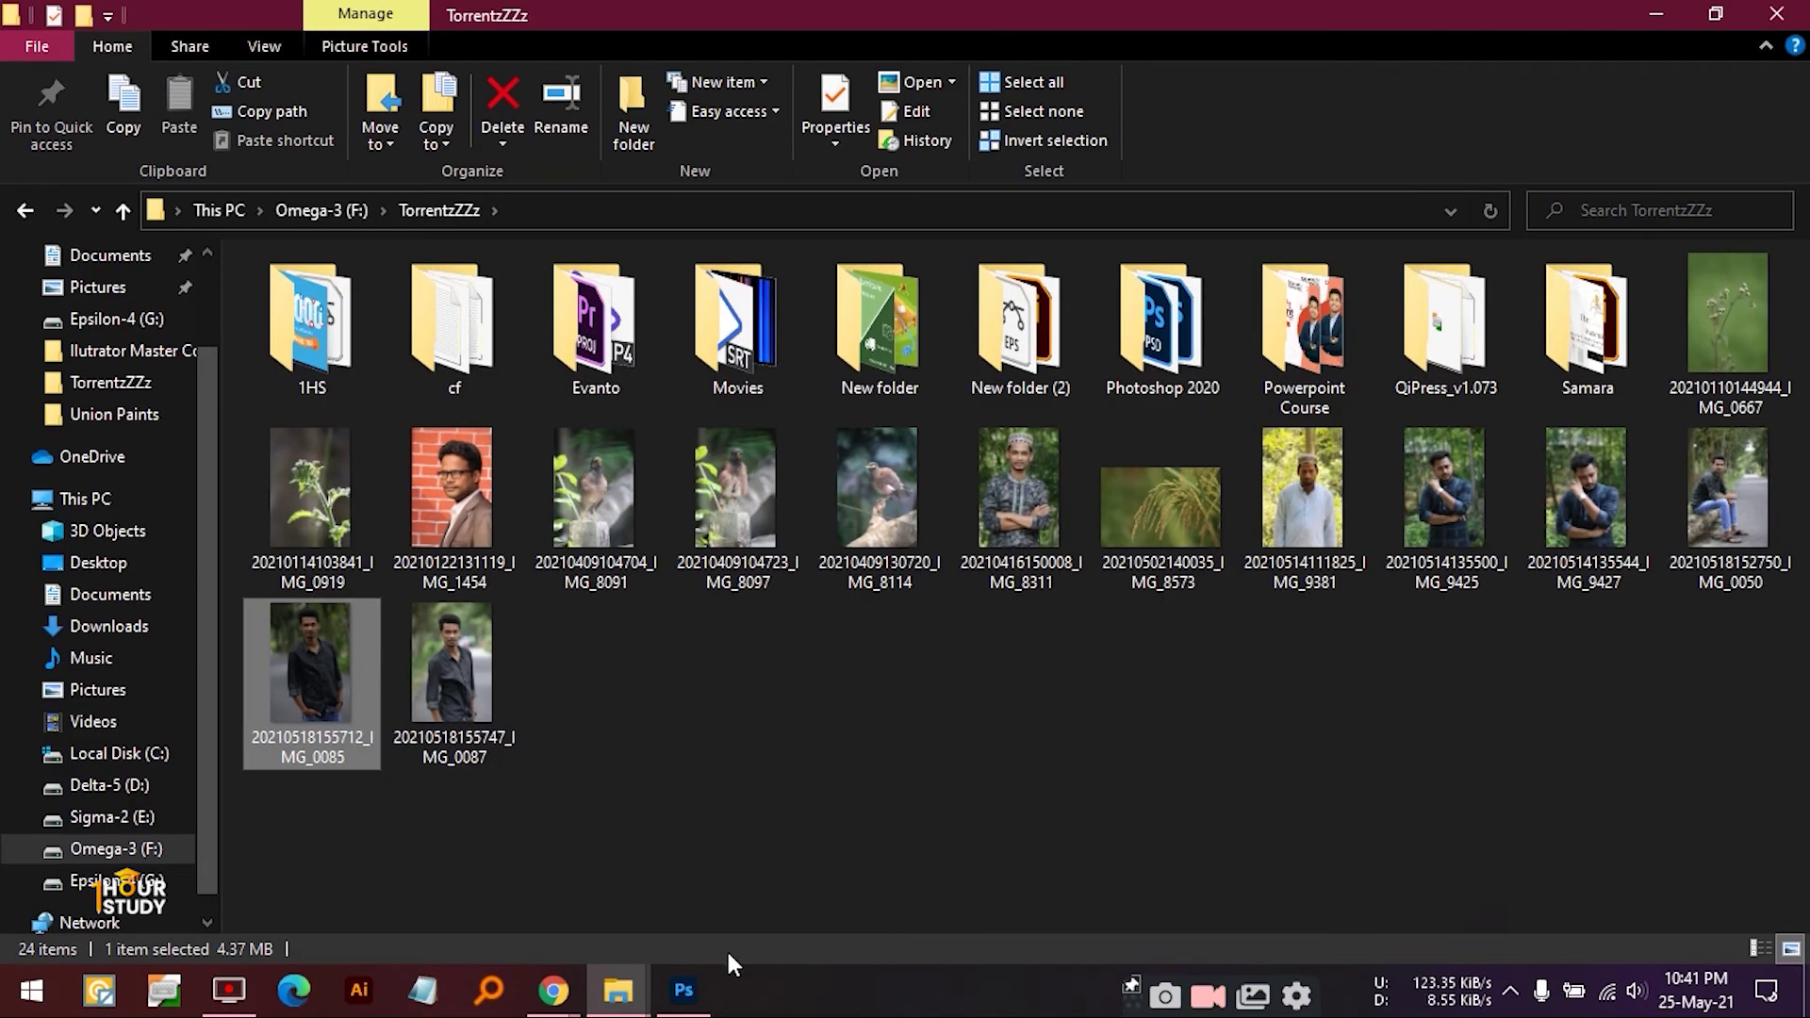
- Switch to Photoshop, duplicate the portrait's Background layer and activate the Move tool
left_click(685, 988)
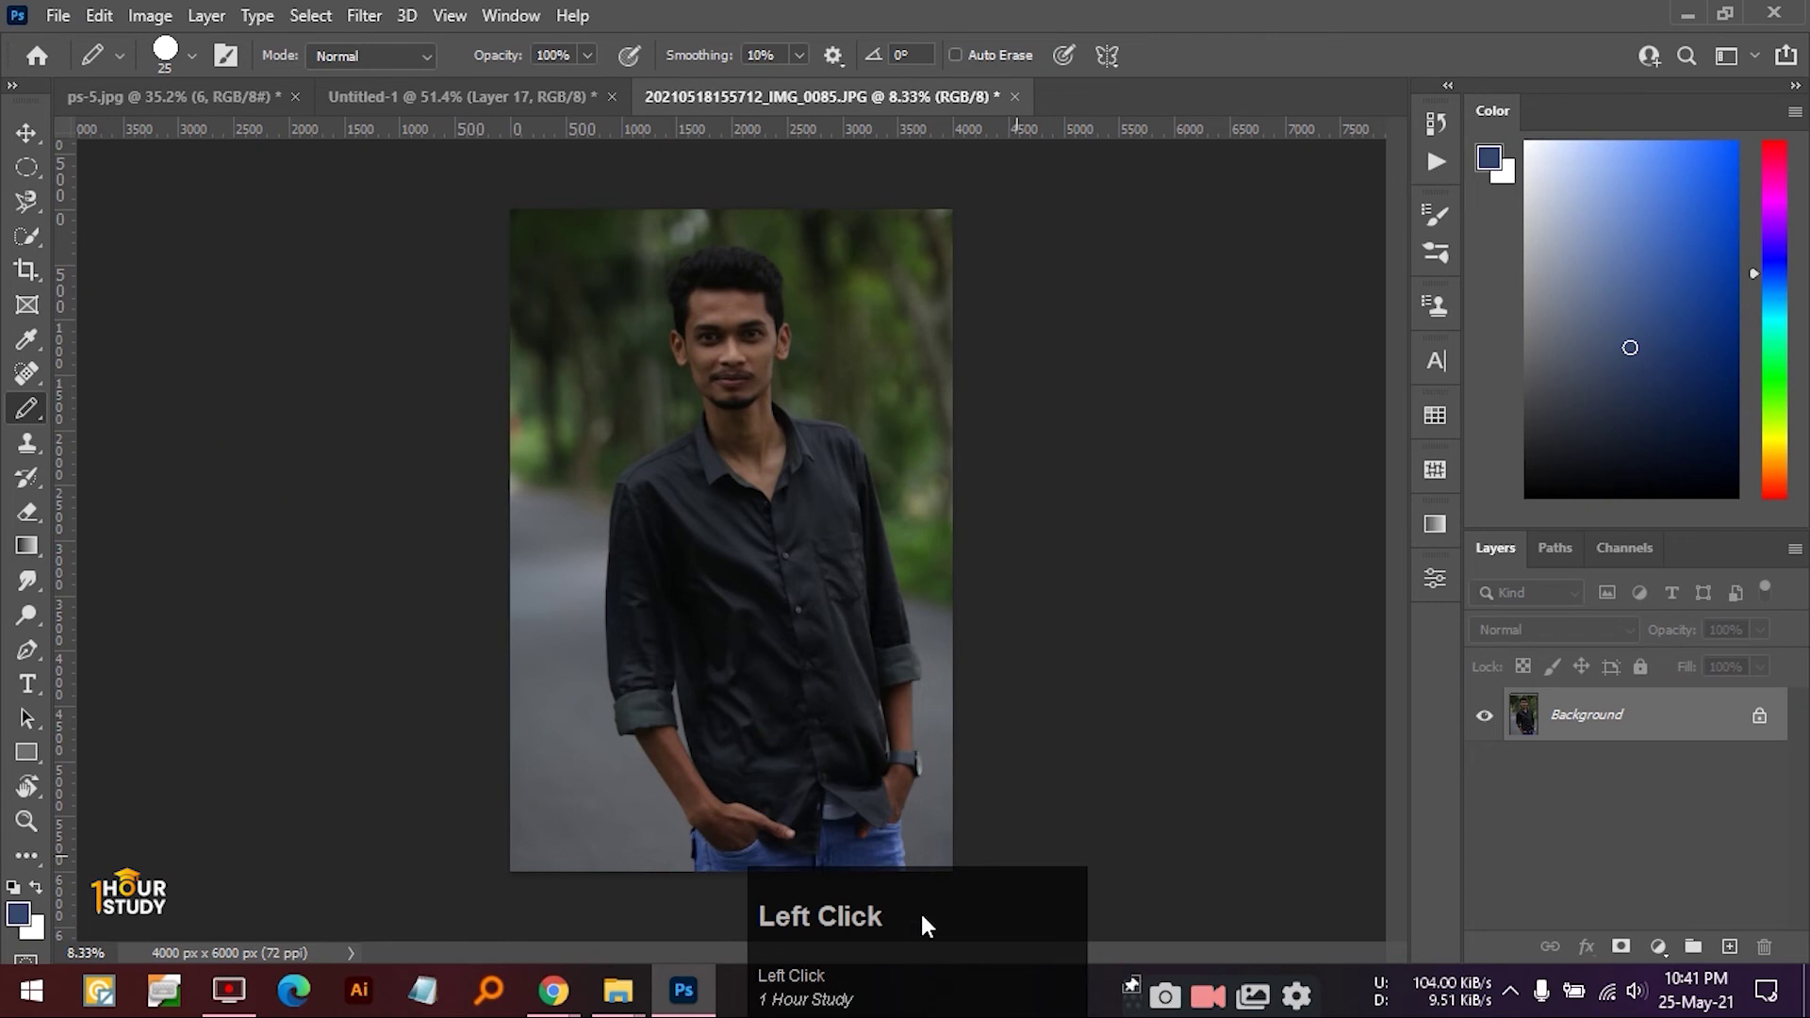
left_click(447, 824)
mouse_move(447, 826)
left_mouse_down()
mouse_move(371, 838)
mouse_move(1593, 869)
mouse_move(1750, 820)
mouse_move(1766, 873)
mouse_move(1625, 722)
mouse_move(1596, 720)
left_mouse_up()
key("ctrl+j")
left_click(818, 351)
key("ctrl+j")
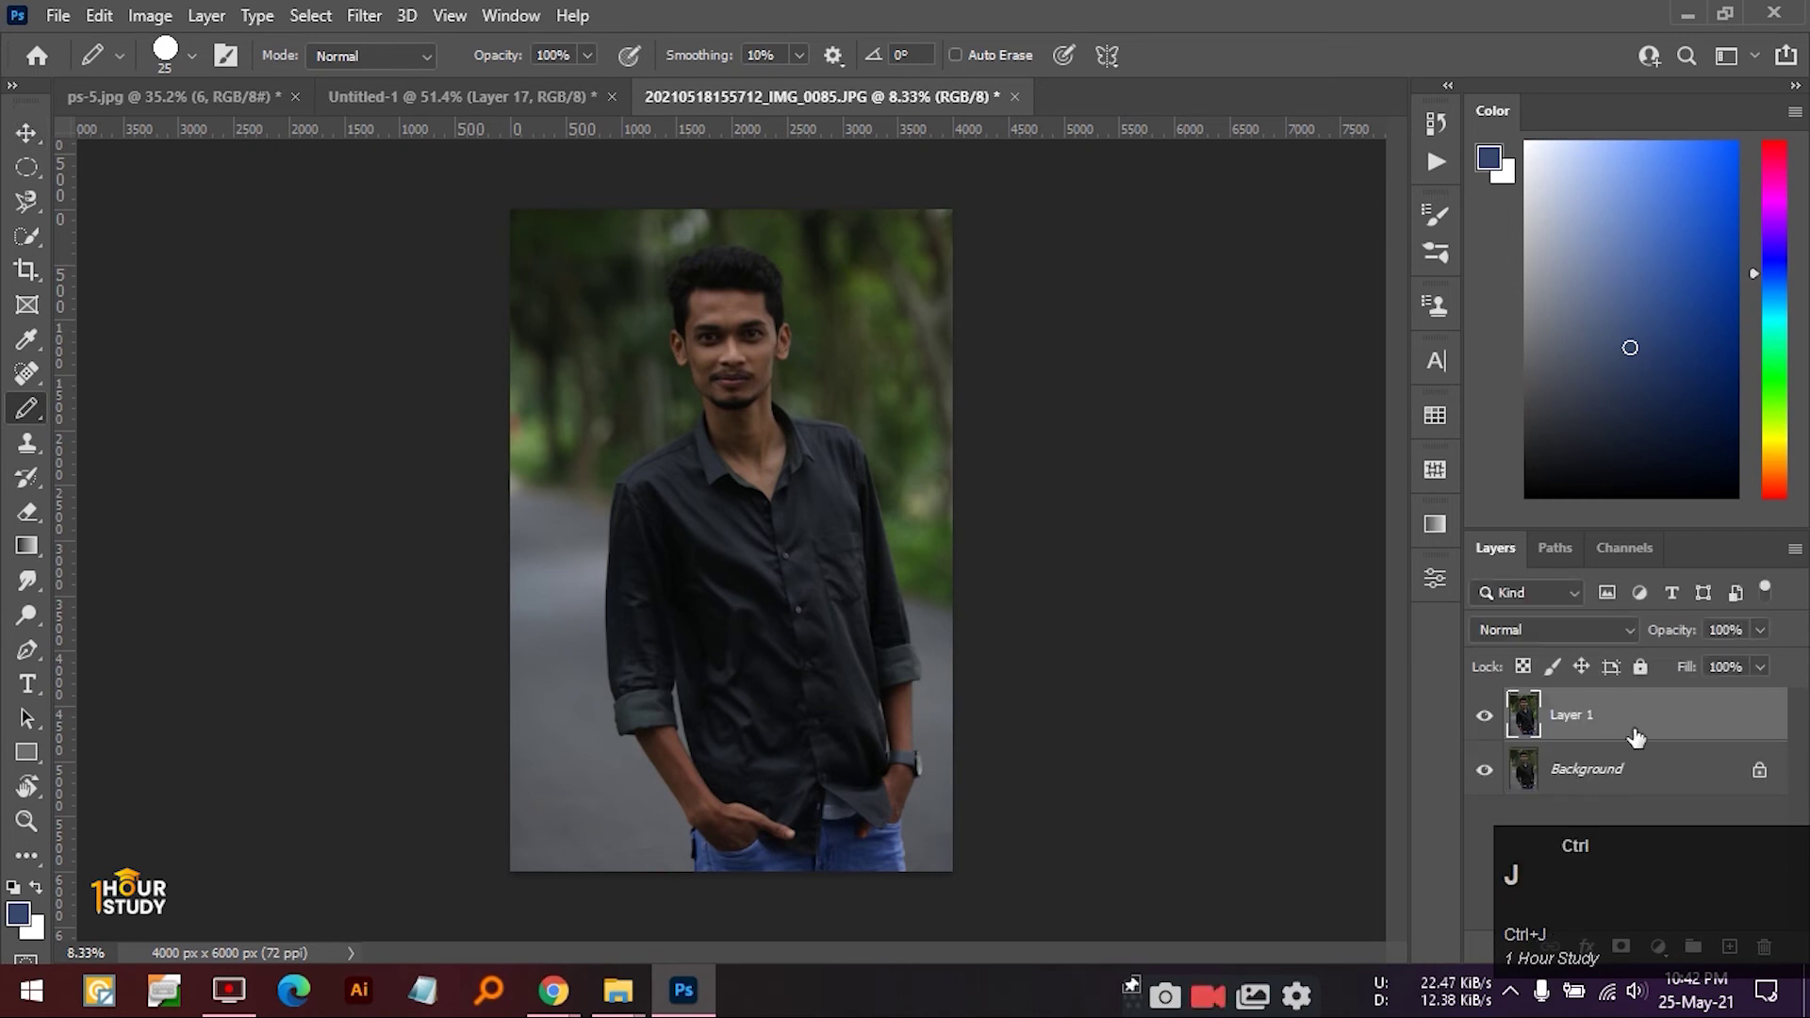
key("v")
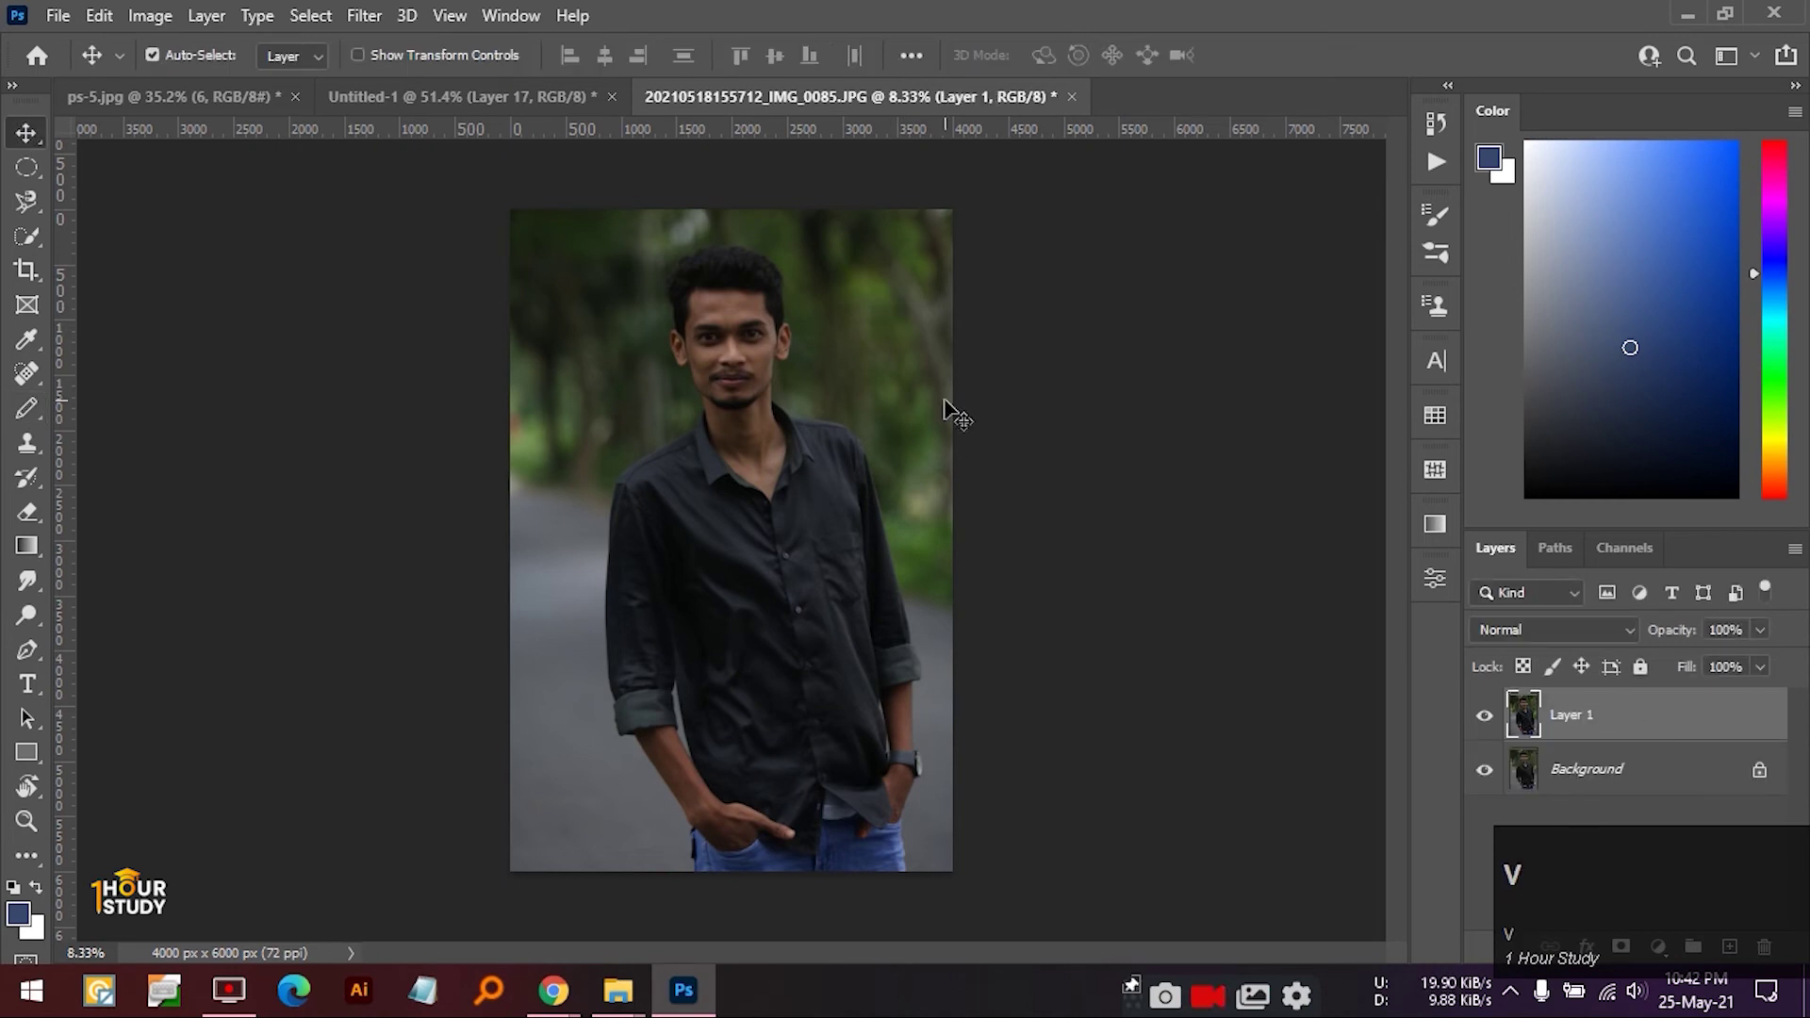
- Open the Camera Raw Filter on the portrait's Layer 1
left_click(800, 341, "ctrl")
key("ctrl+space")
left_click_drag(800, 340, 854, 368)
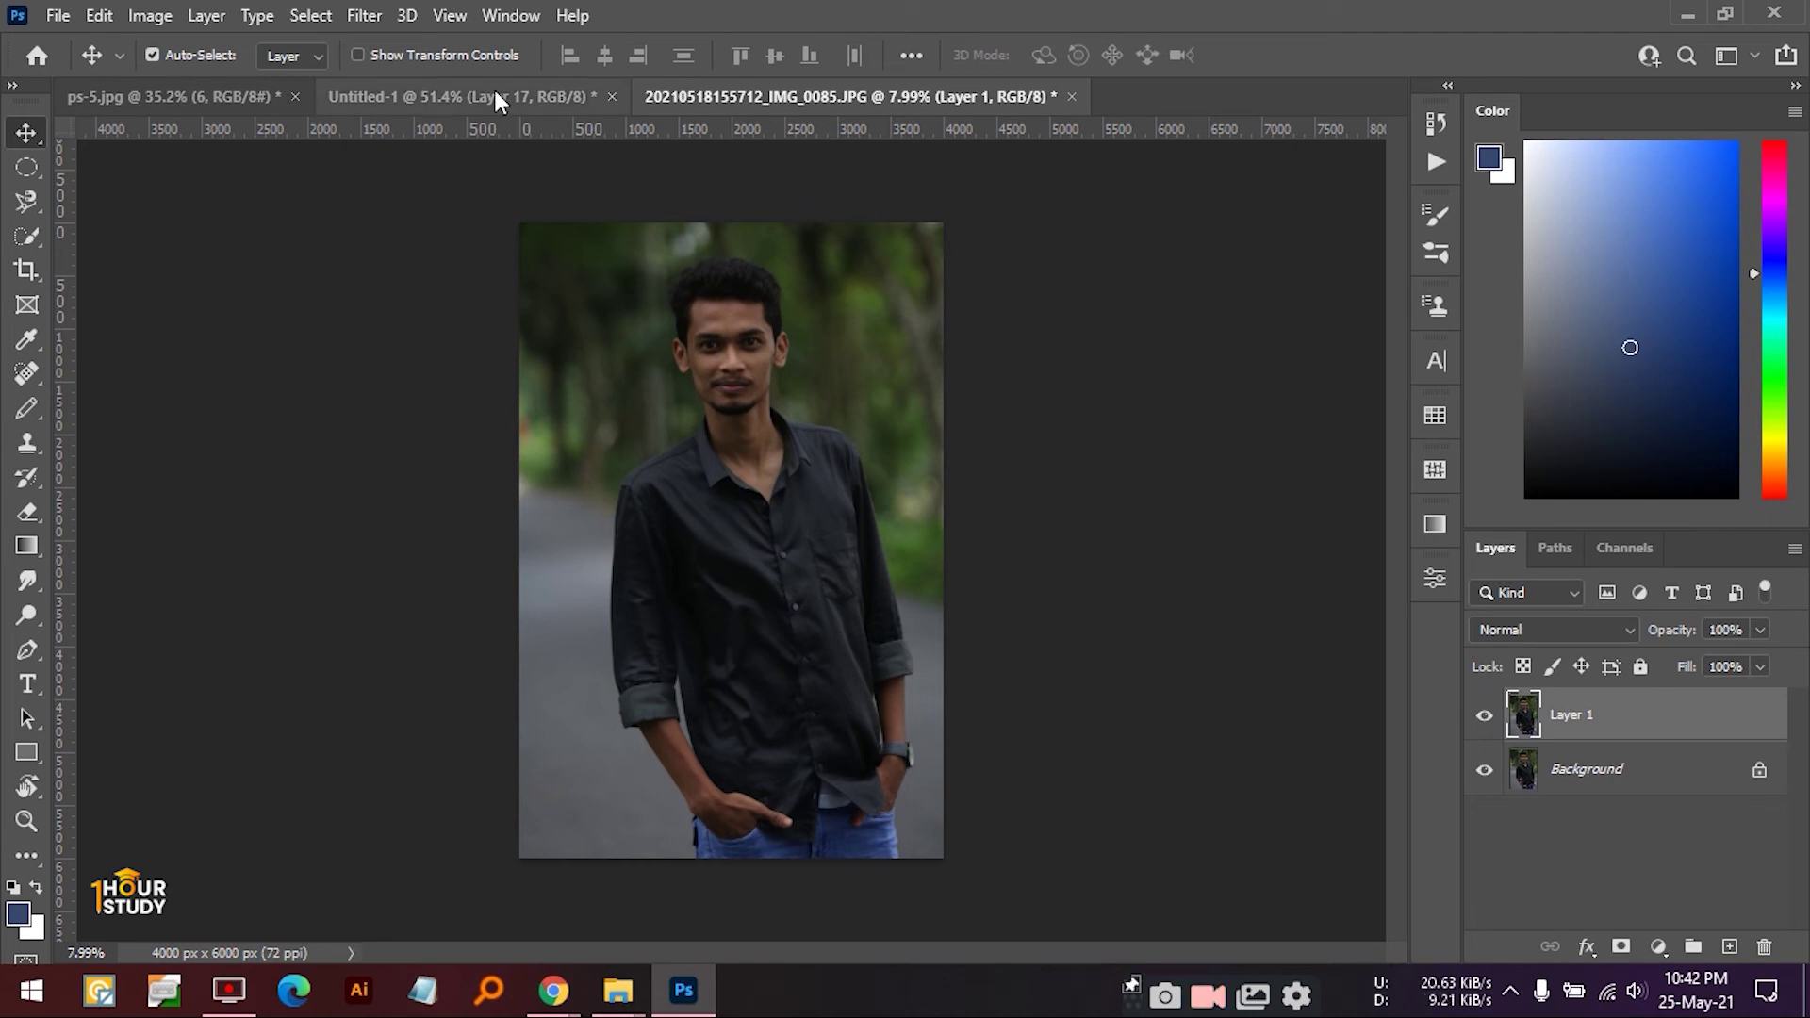
left_click(365, 16)
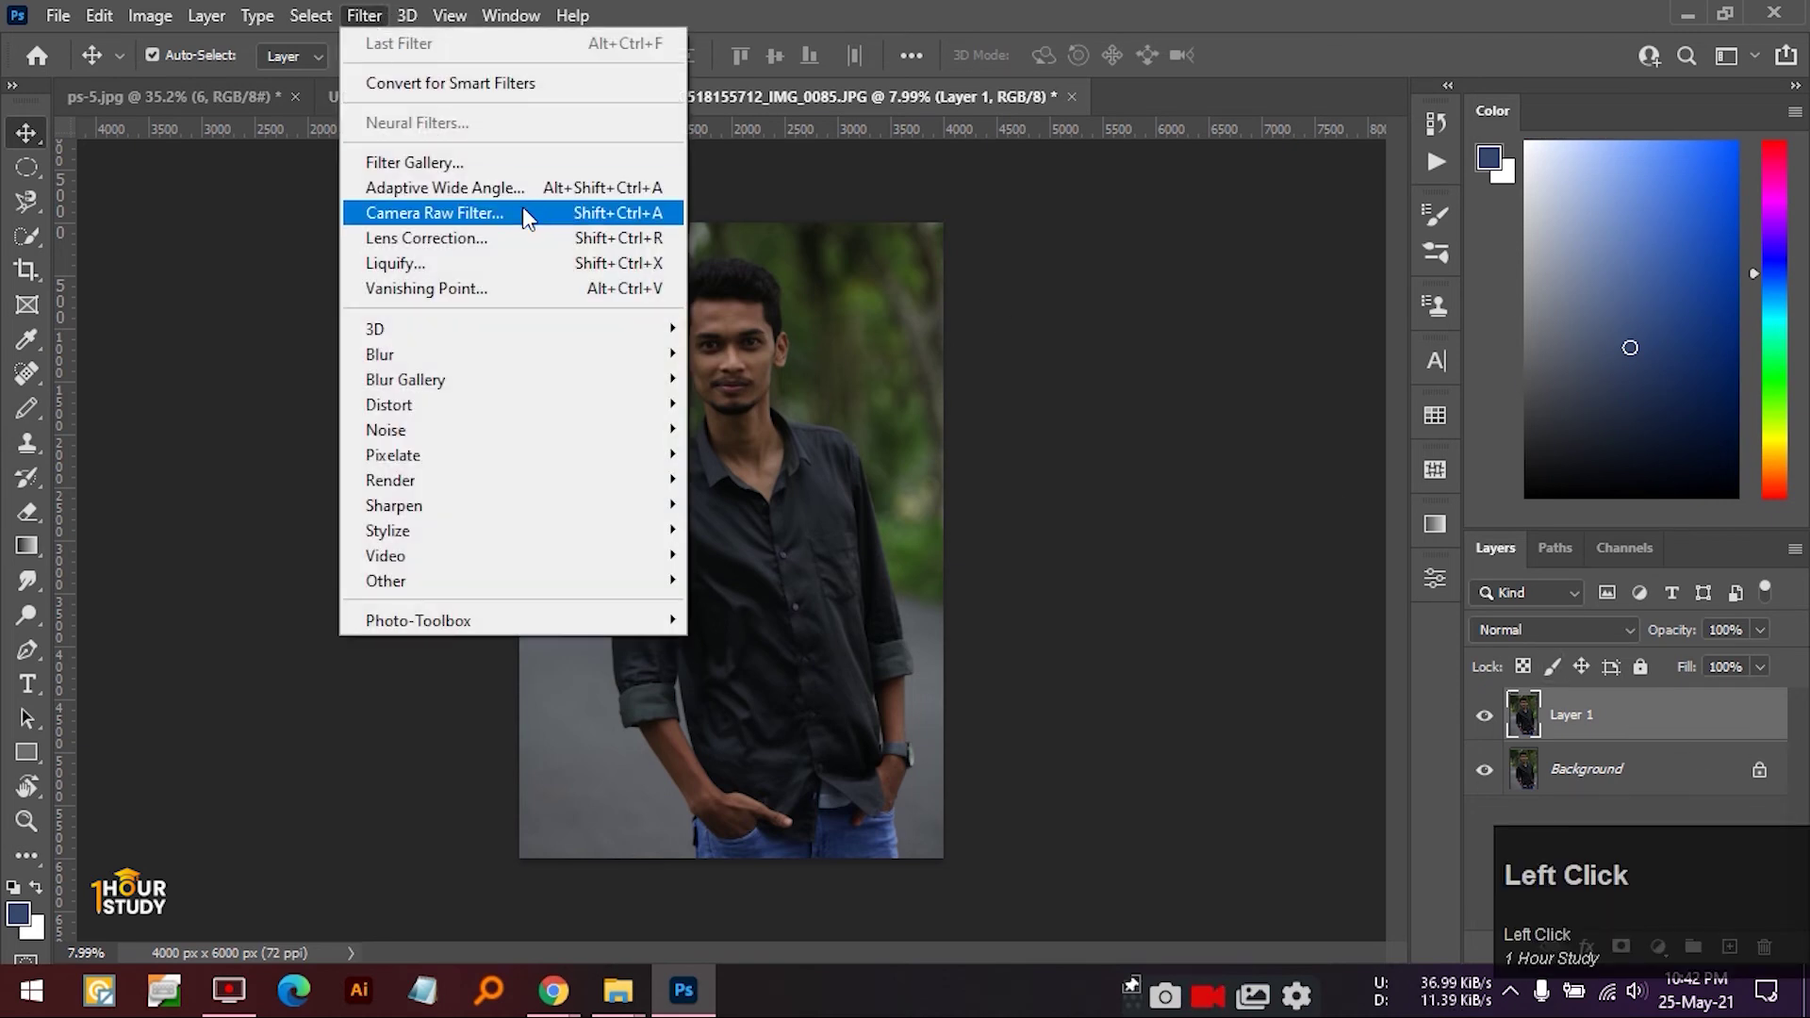
left_click(522, 206)
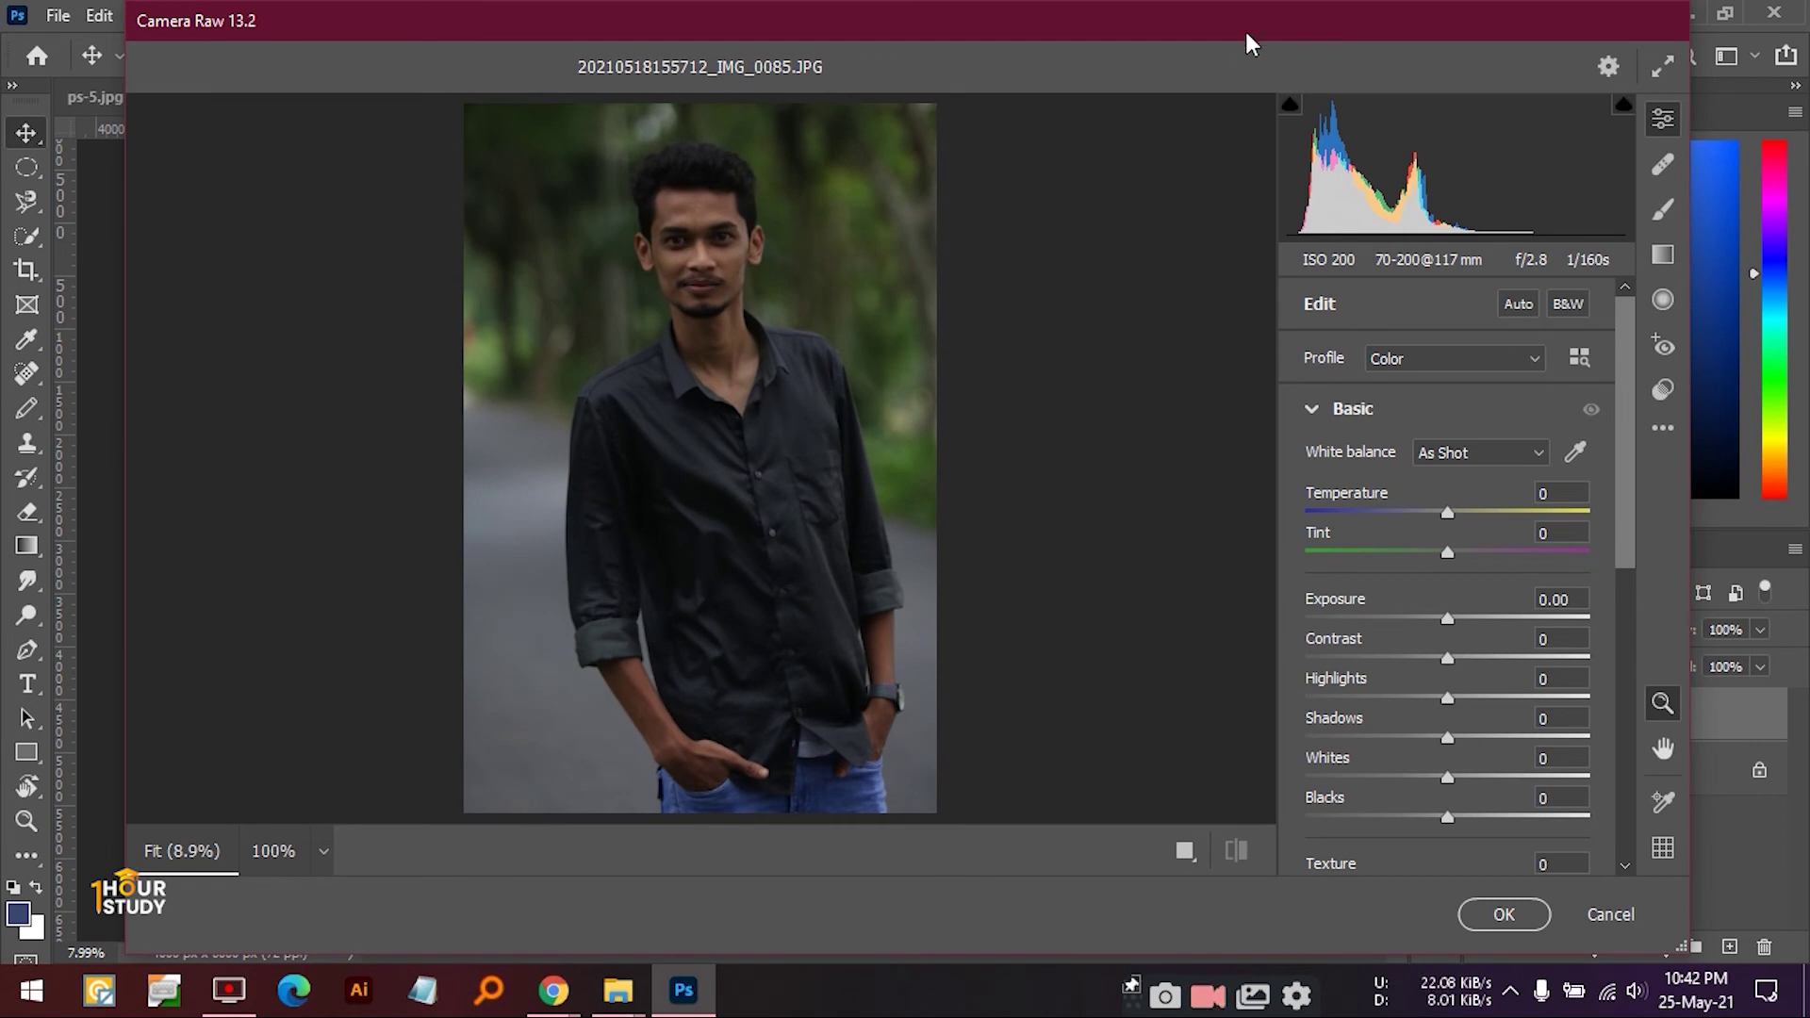
mouse_move(1255, 36)
left_mouse_down()
mouse_move(1212, 183)
mouse_move(1277, 13)
mouse_move(1277, 36)
left_mouse_up()
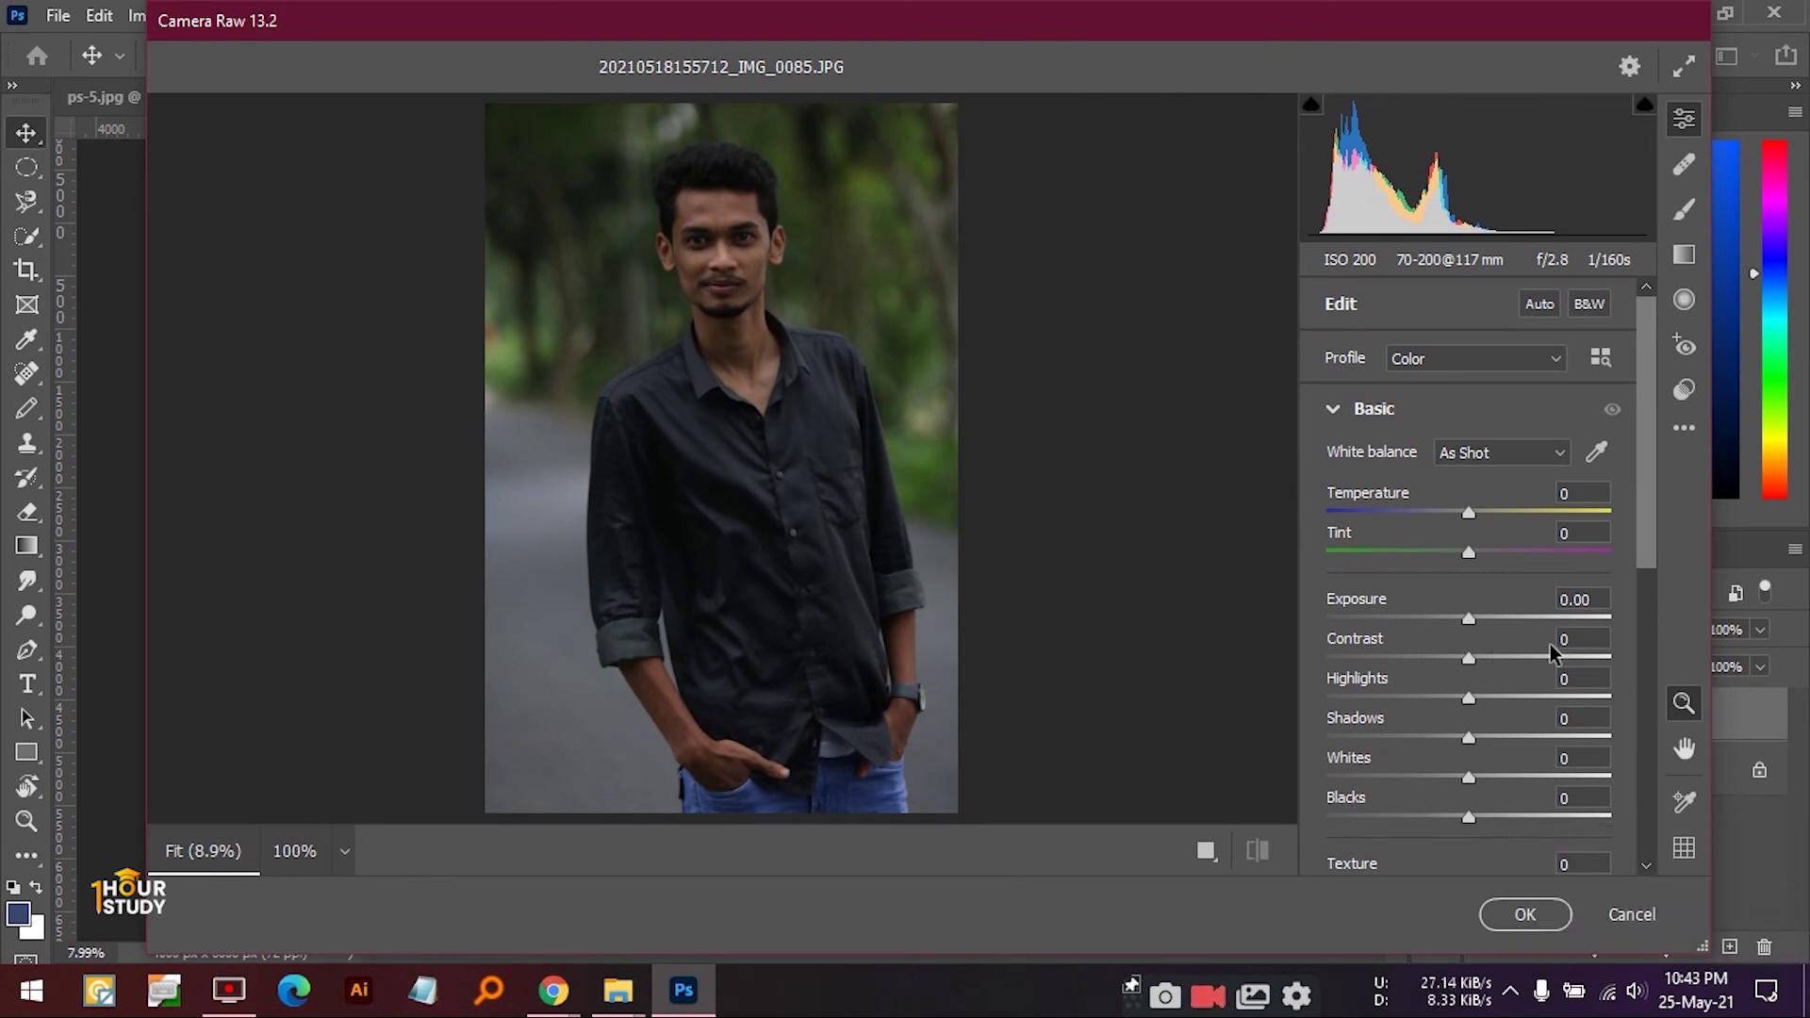
- Try an exposure of +0.55 on the portrait and toggle the preview between current and default settings
left_click(1474, 620)
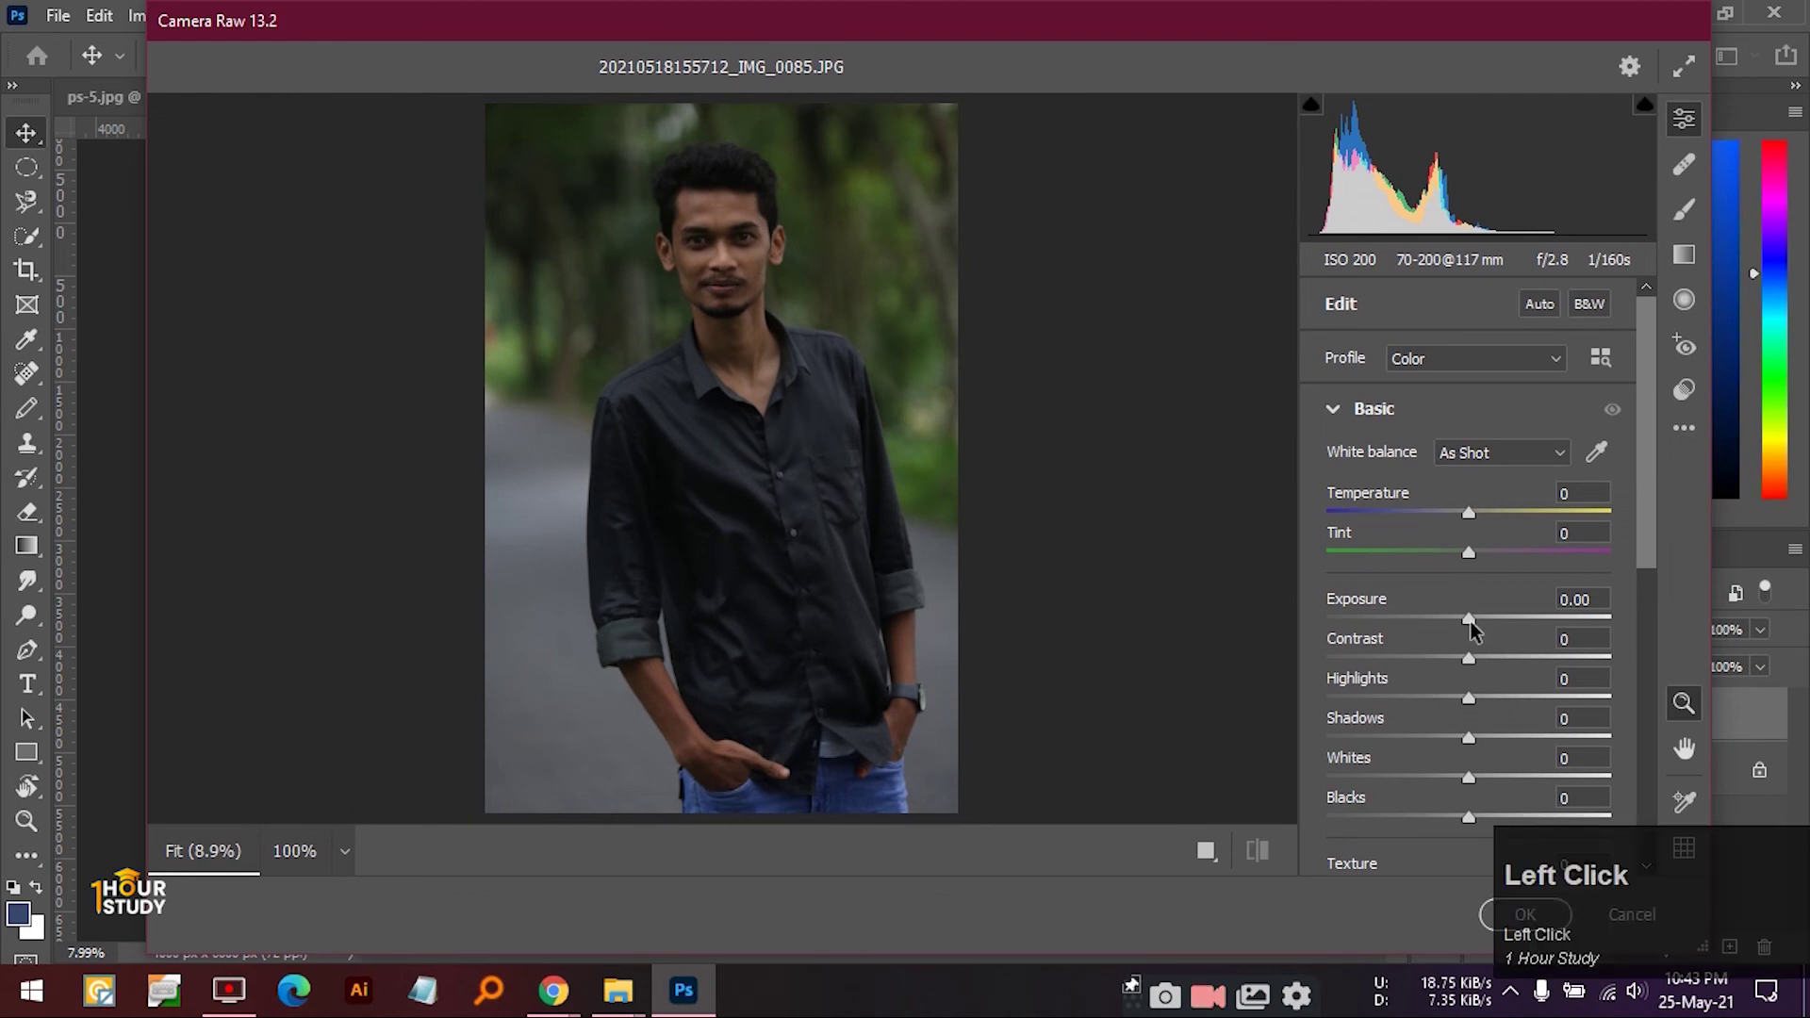
left_click(1257, 855)
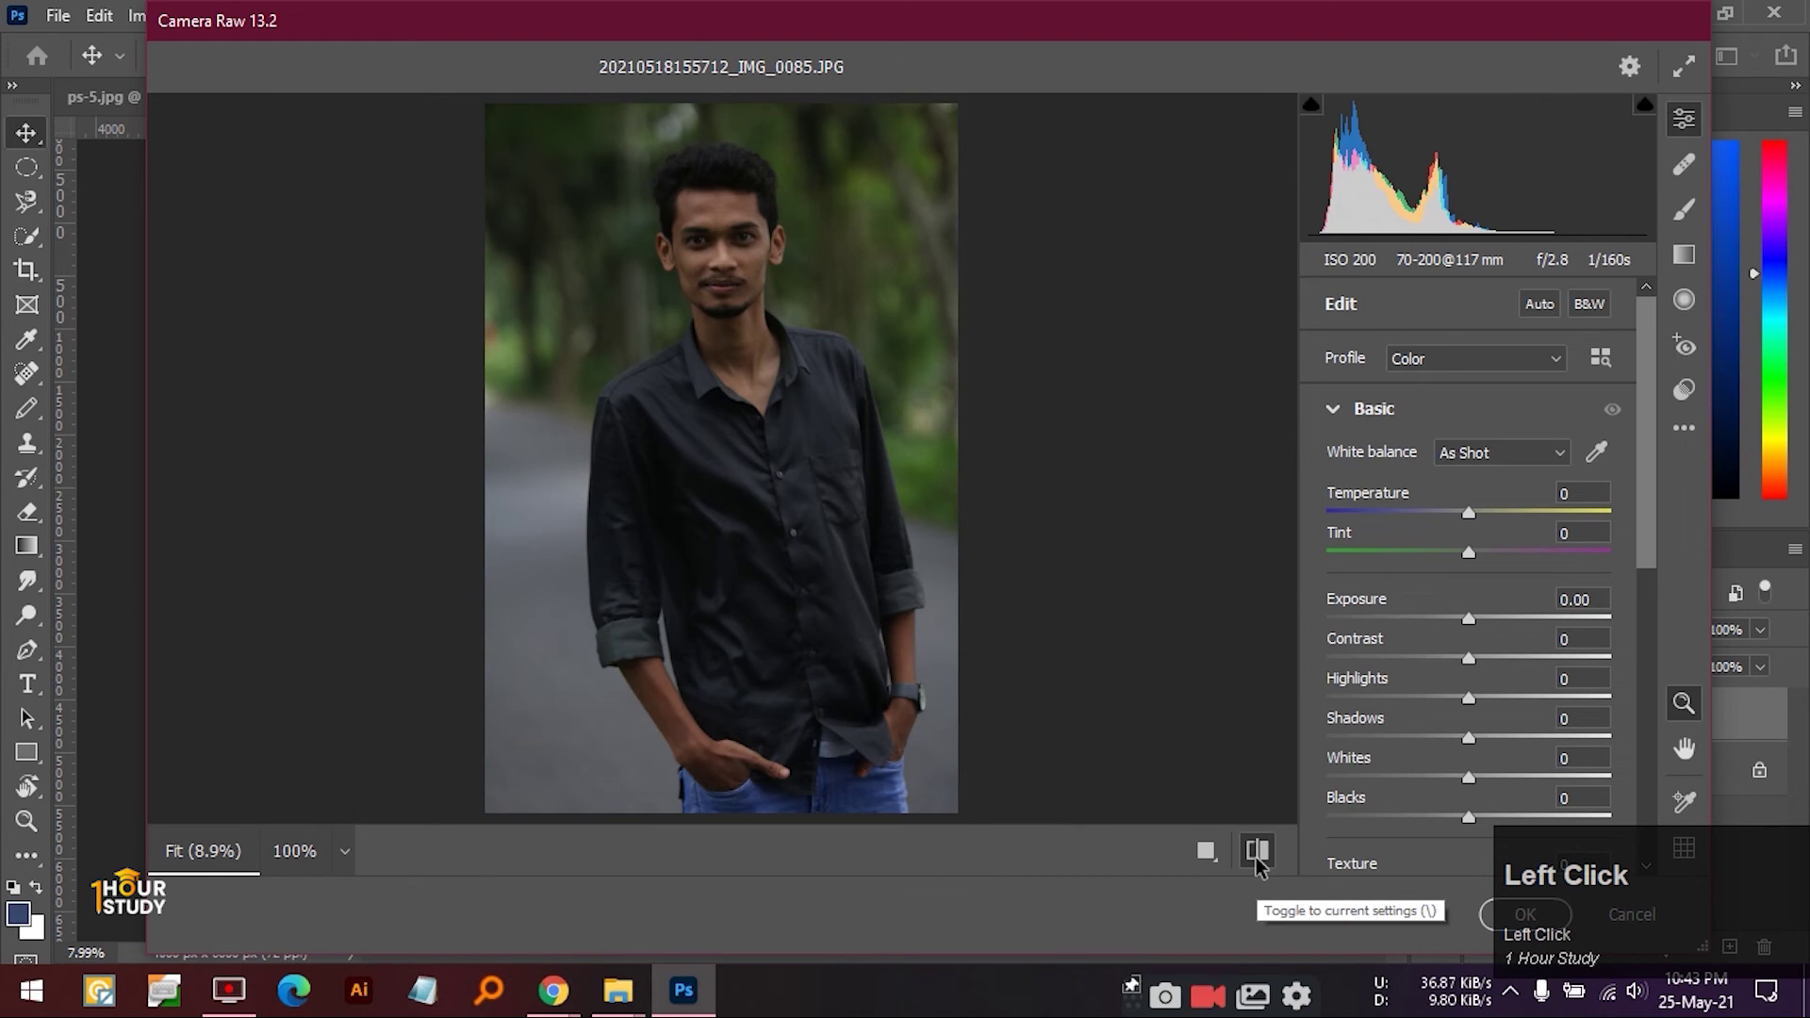
left_click(1257, 855)
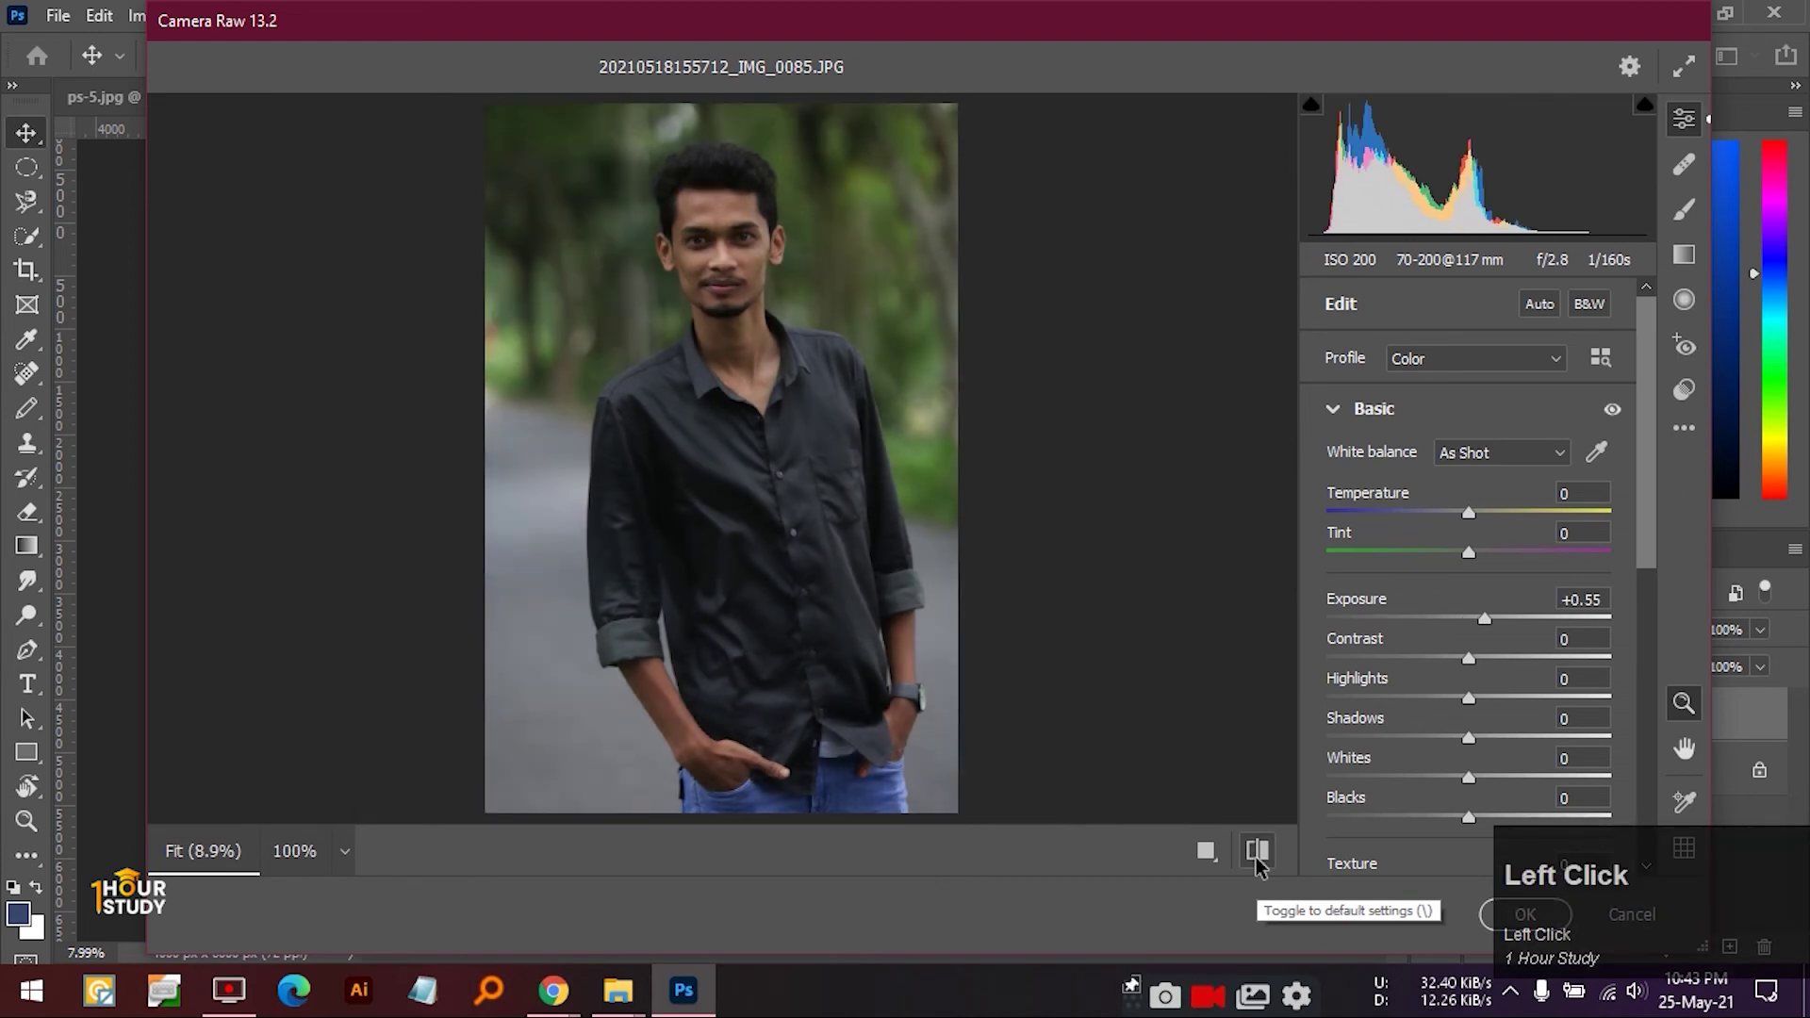
left_click(1257, 856)
- Show the portrait's before and after views side by side and raise the exposure to +1.40
left_click(1207, 853)
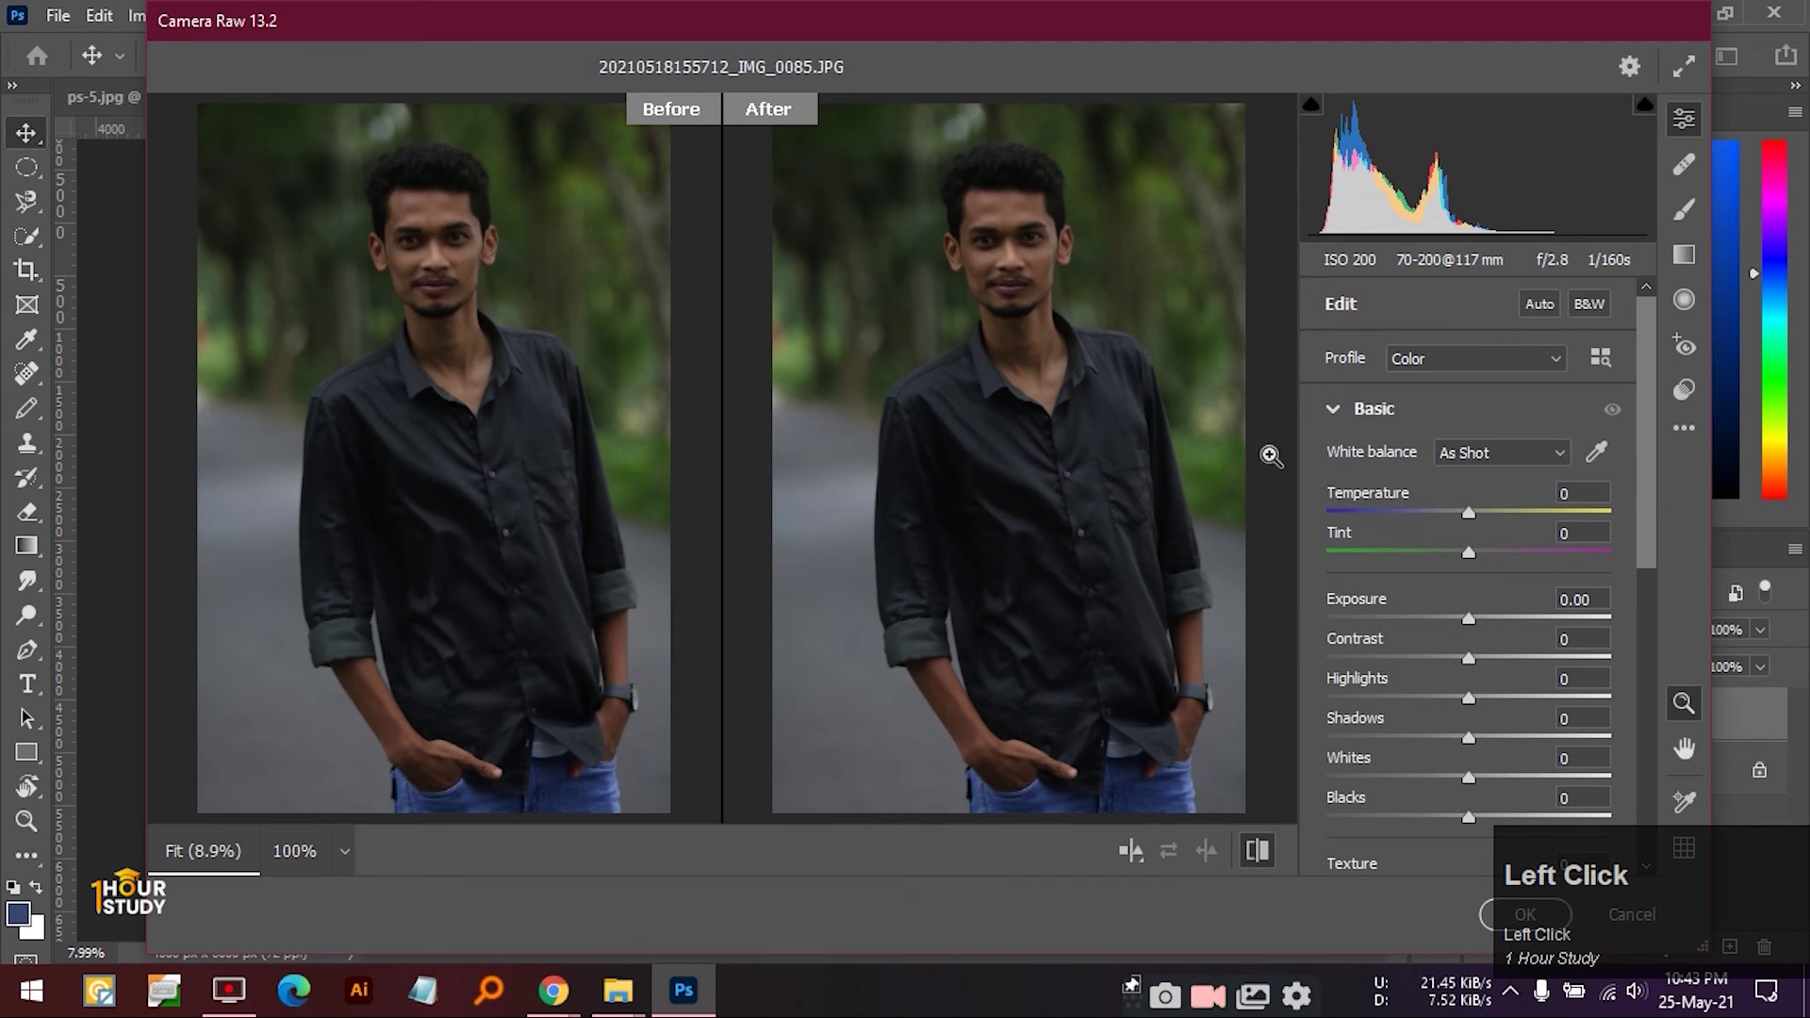
left_click_drag(1469, 622, 1499, 633)
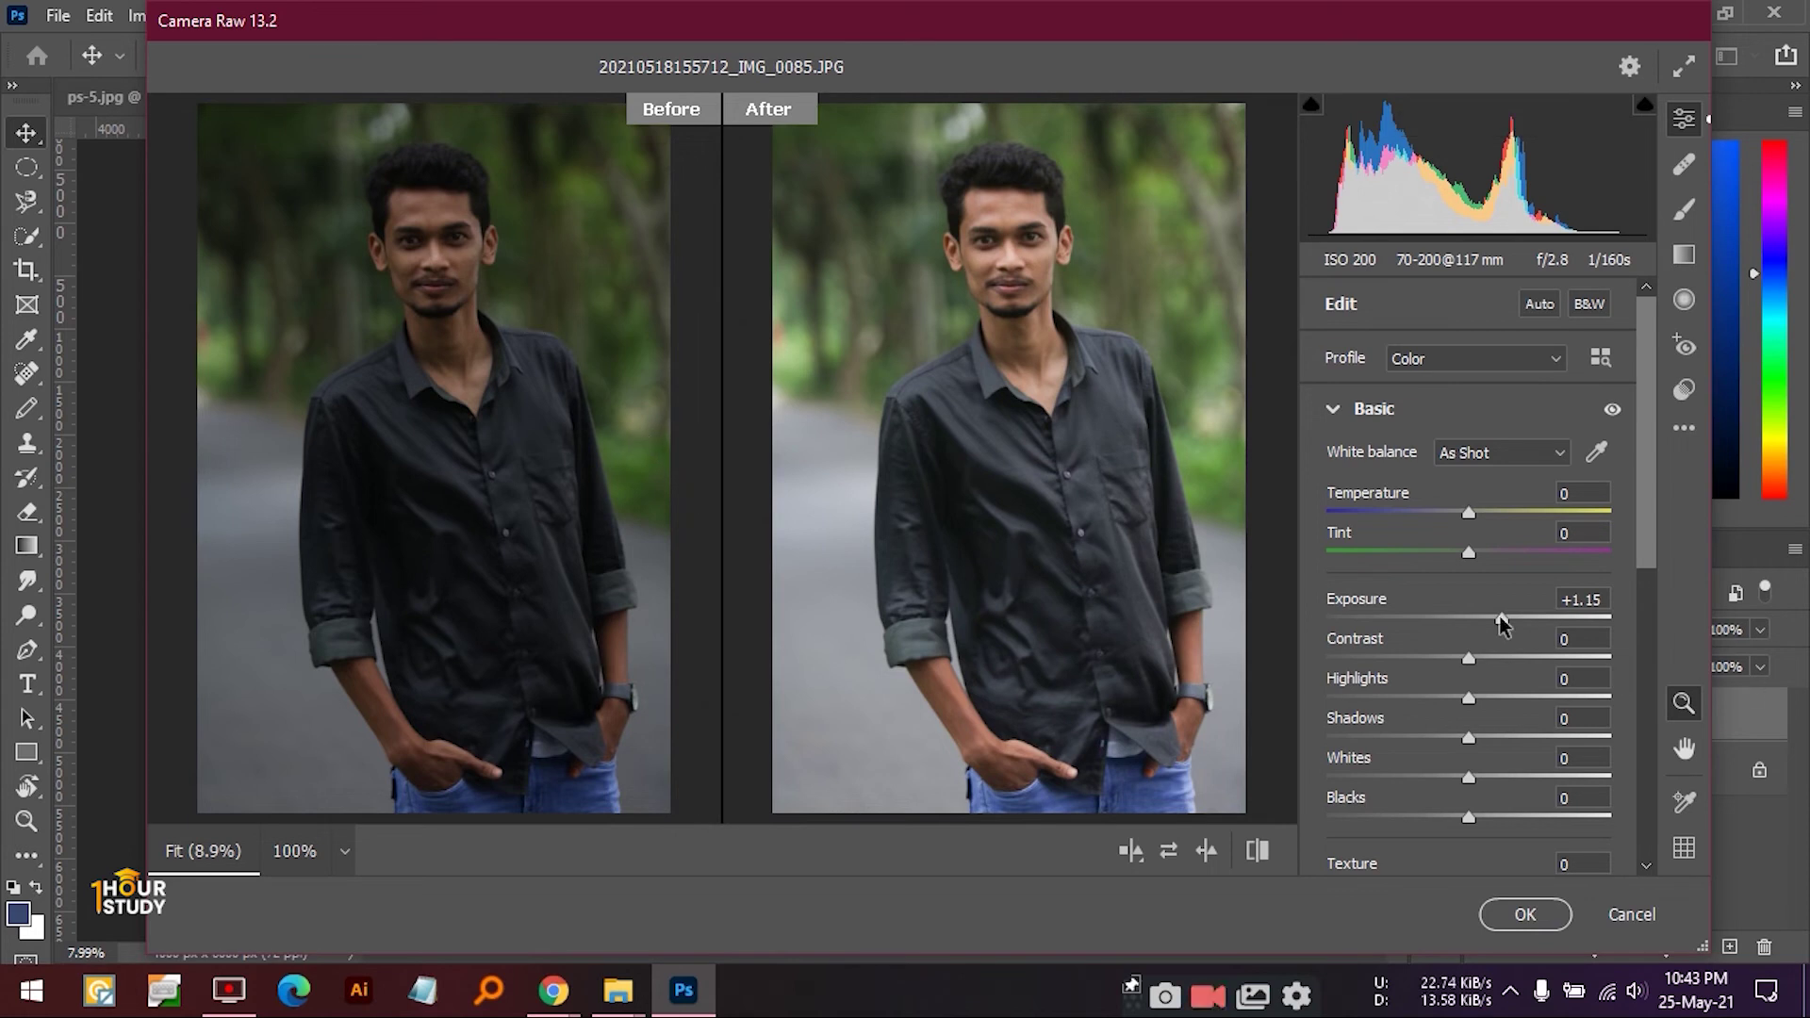
left_click_drag(1499, 616, 1507, 618)
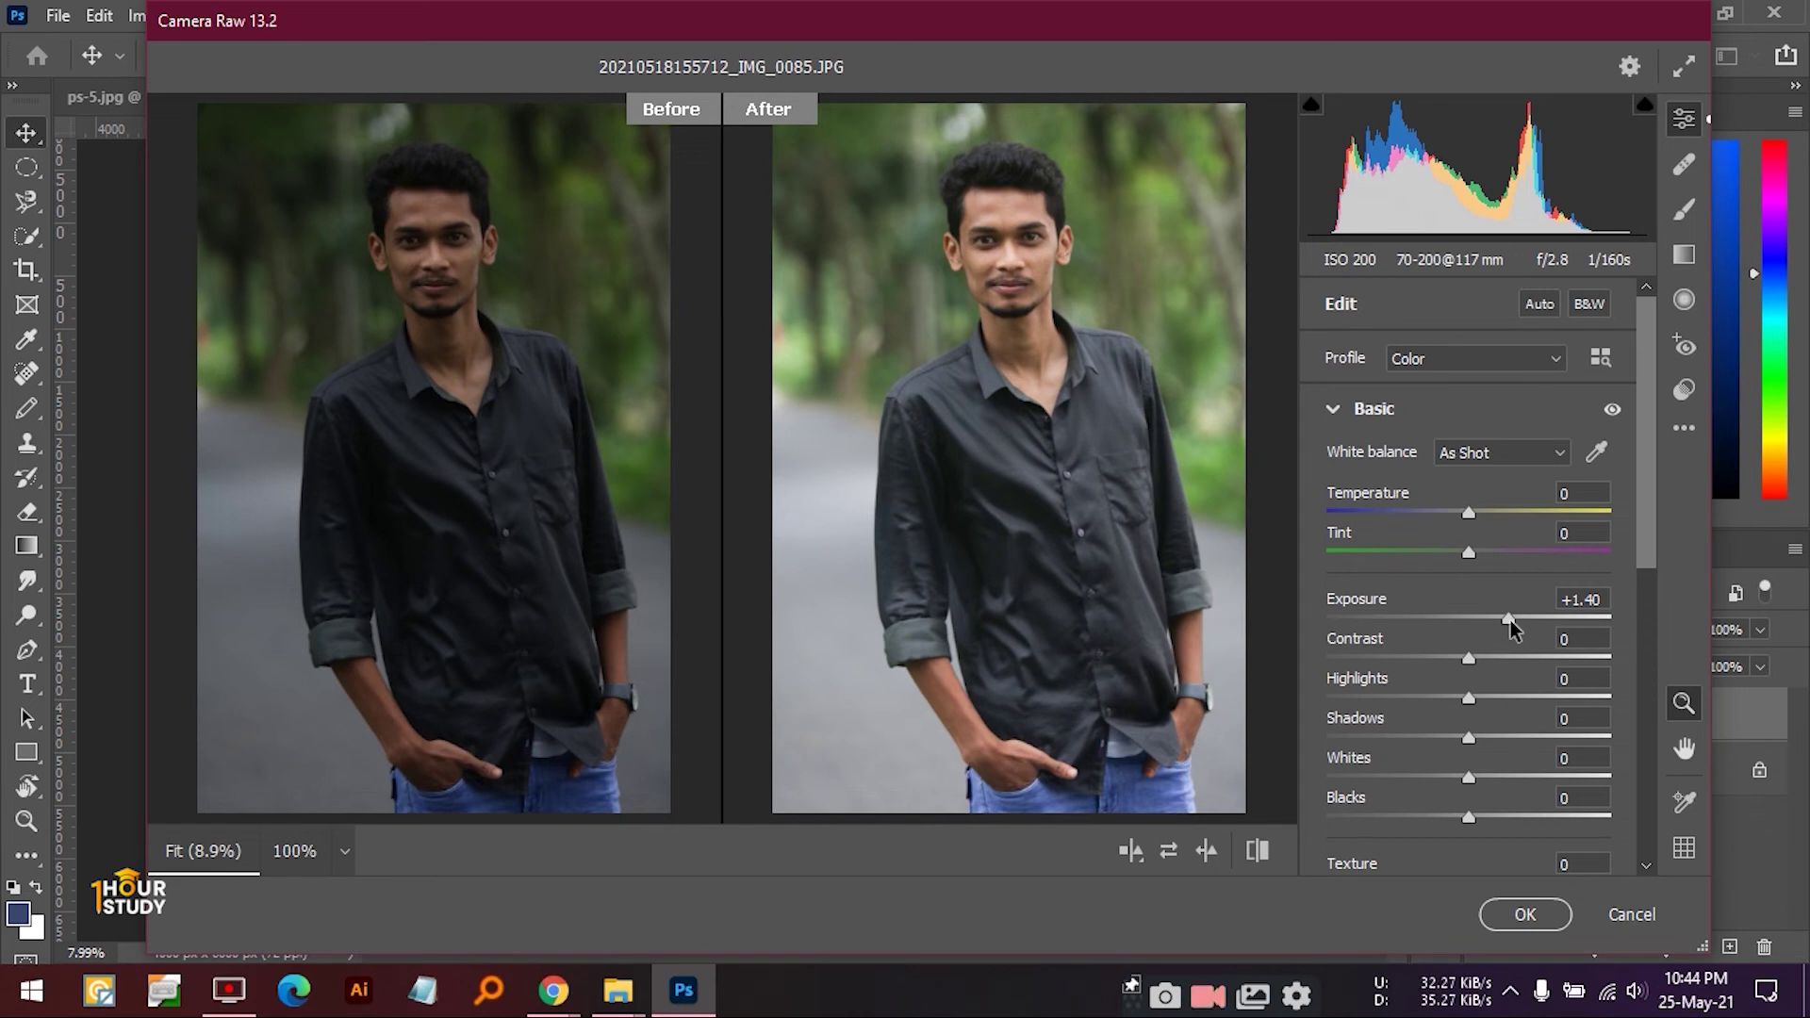
- Switch to File Explorer and open the Wedding edit 2 folder inside All pictures on Epsilon-4 (G:)
left_click(617, 992)
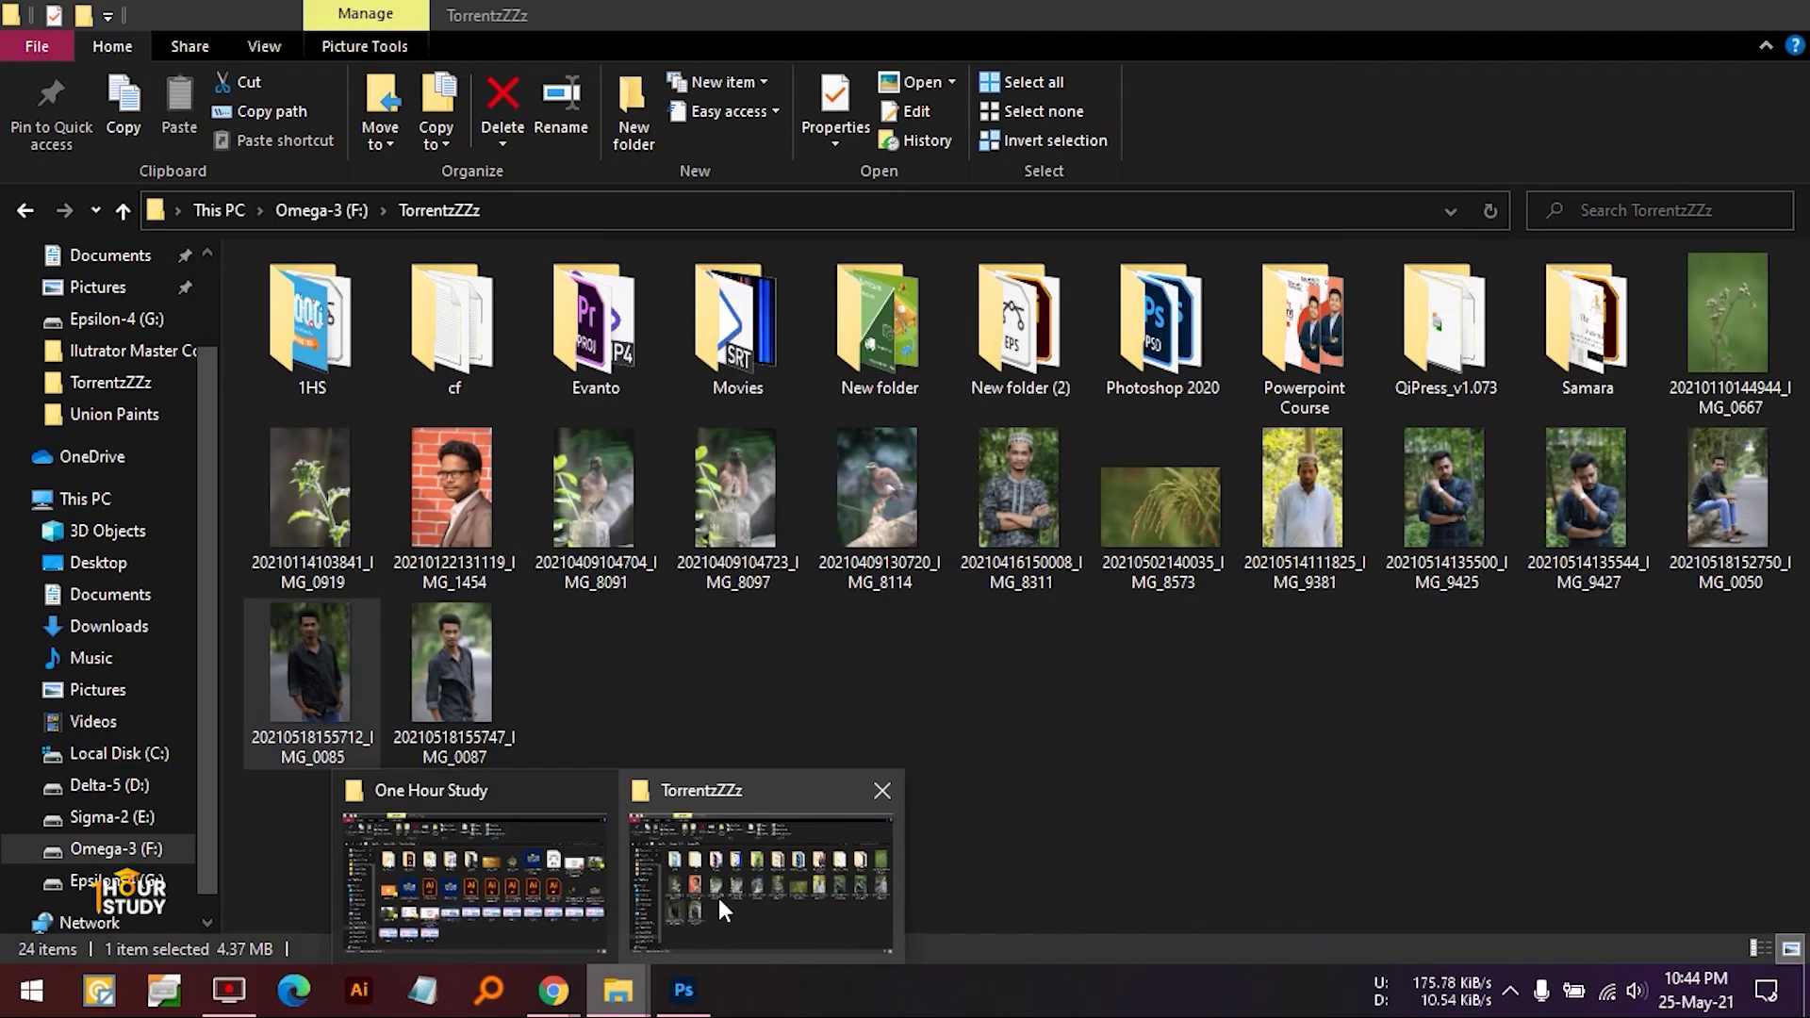
left_click(717, 895)
left_click(146, 851)
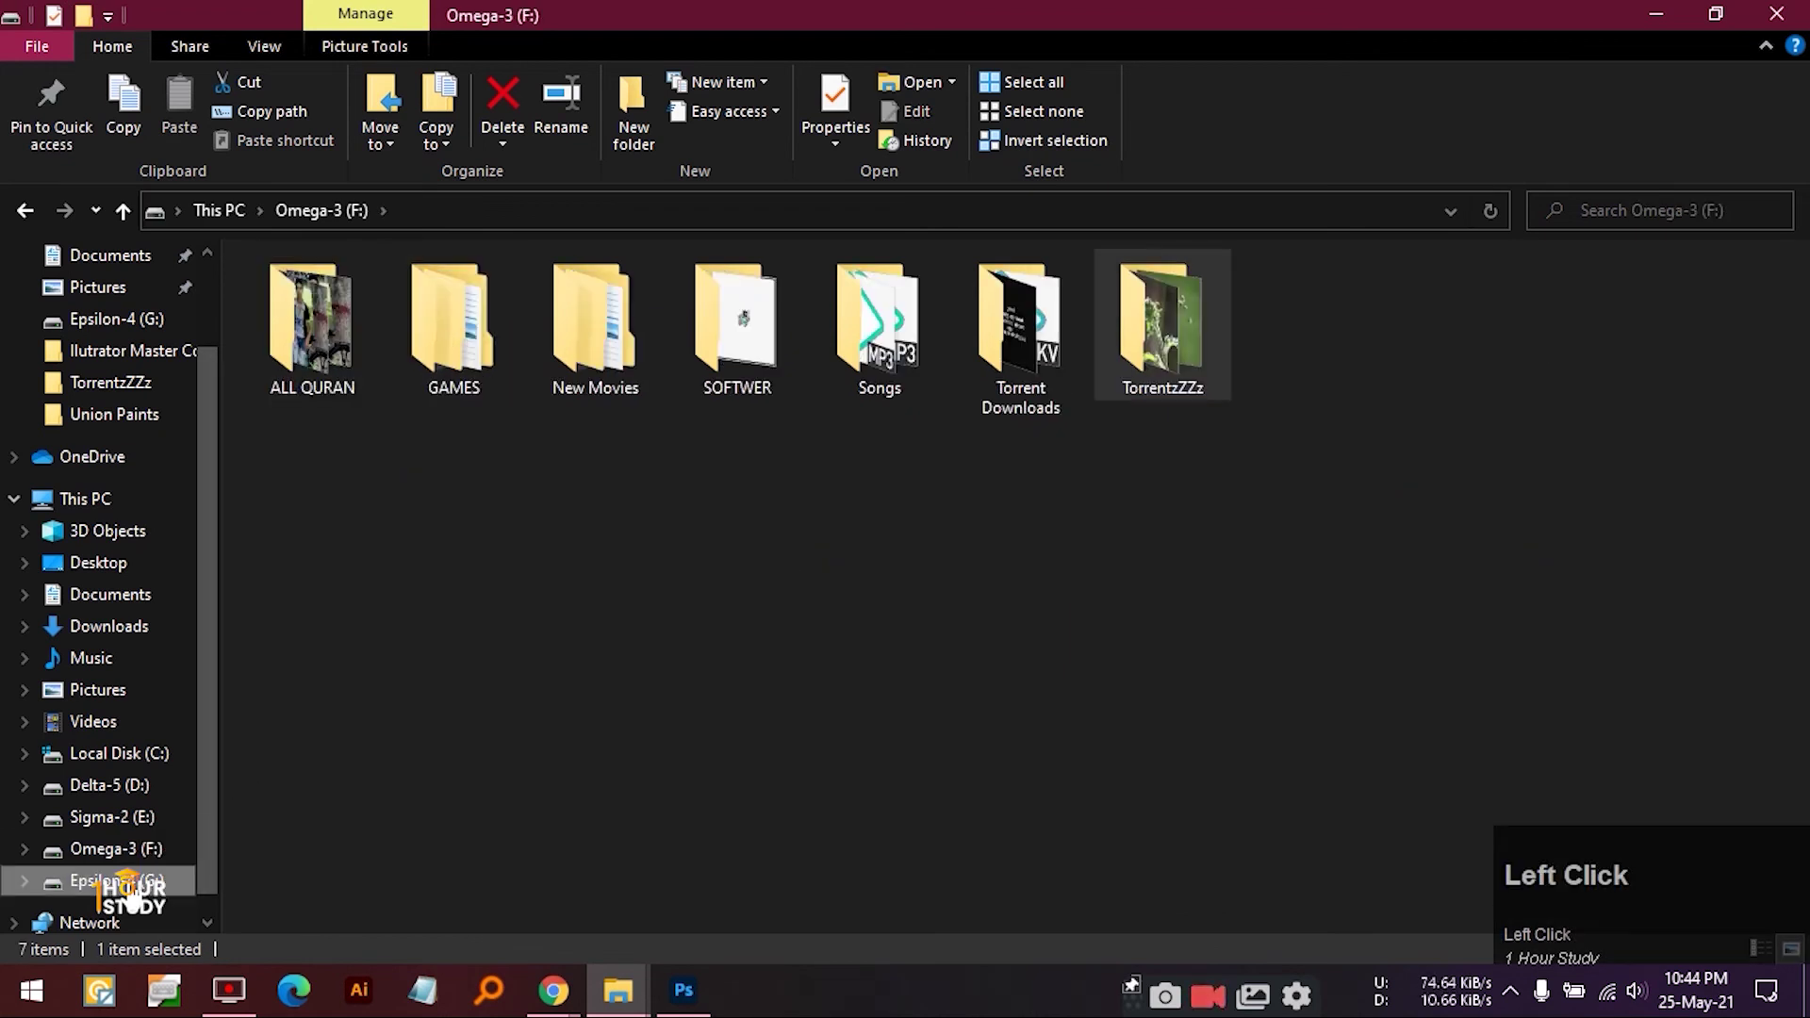
left_click(127, 882)
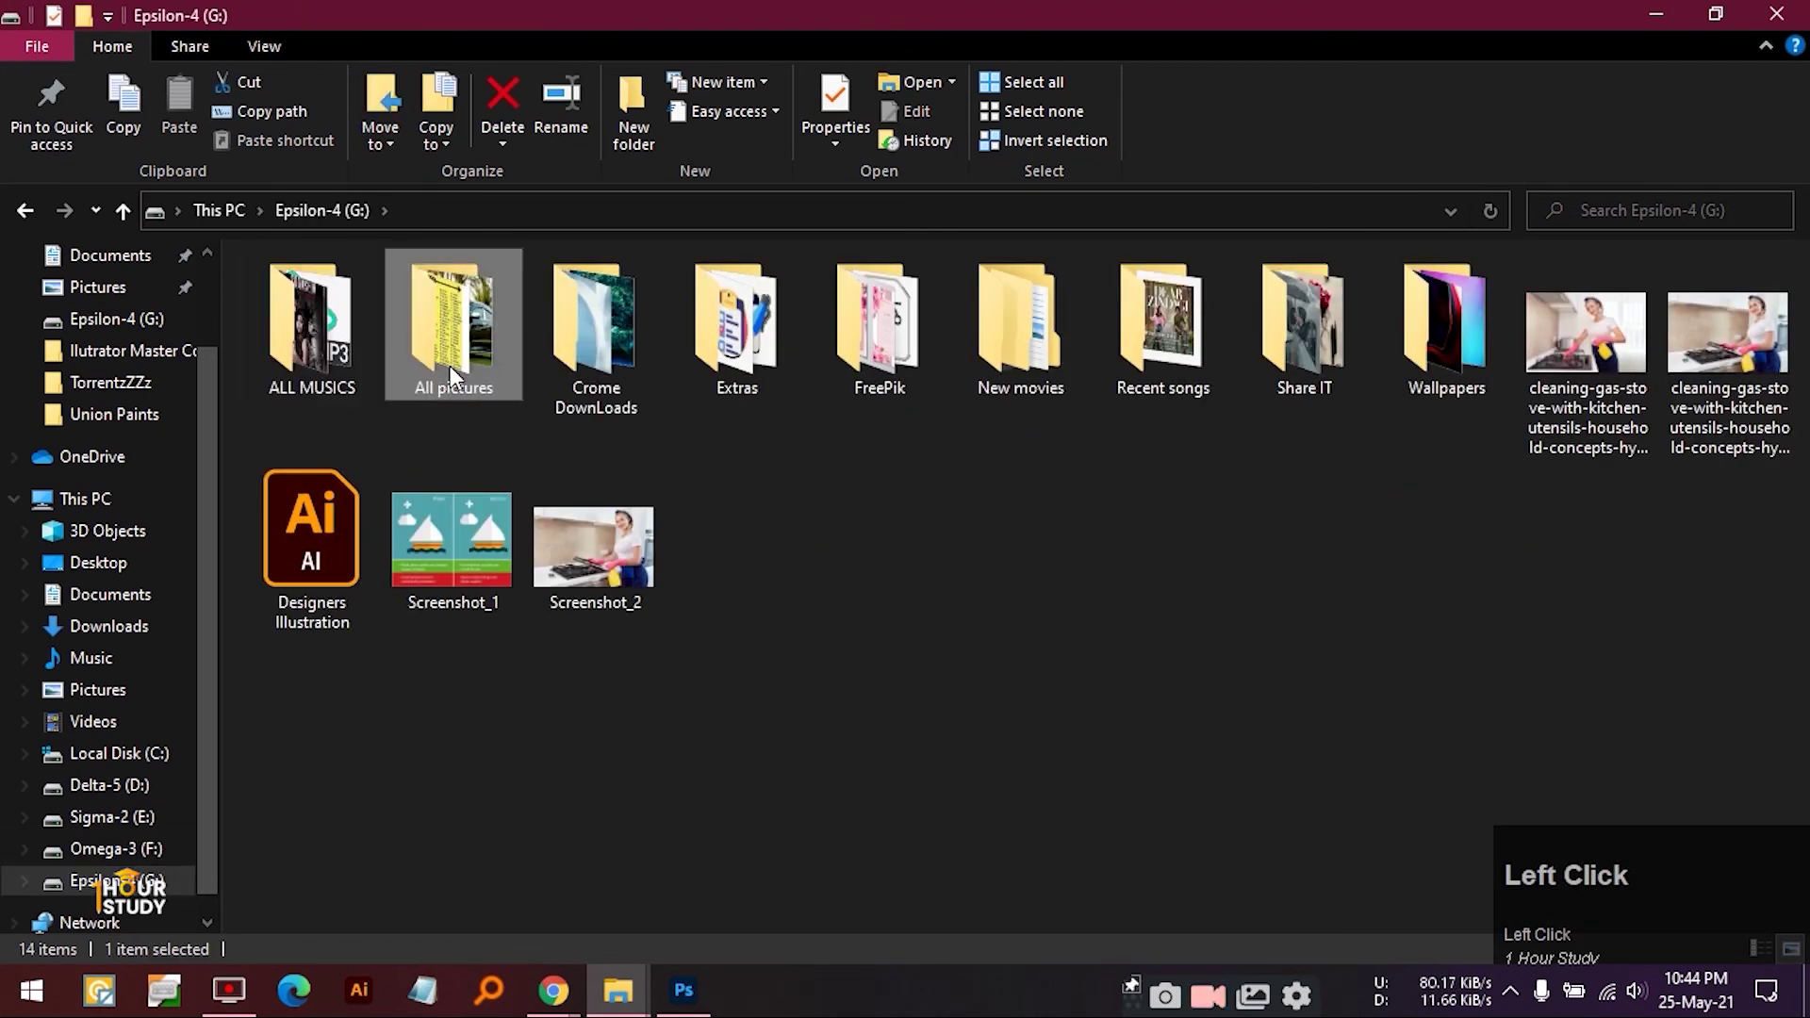
double_click(452, 330)
double_click(443, 699)
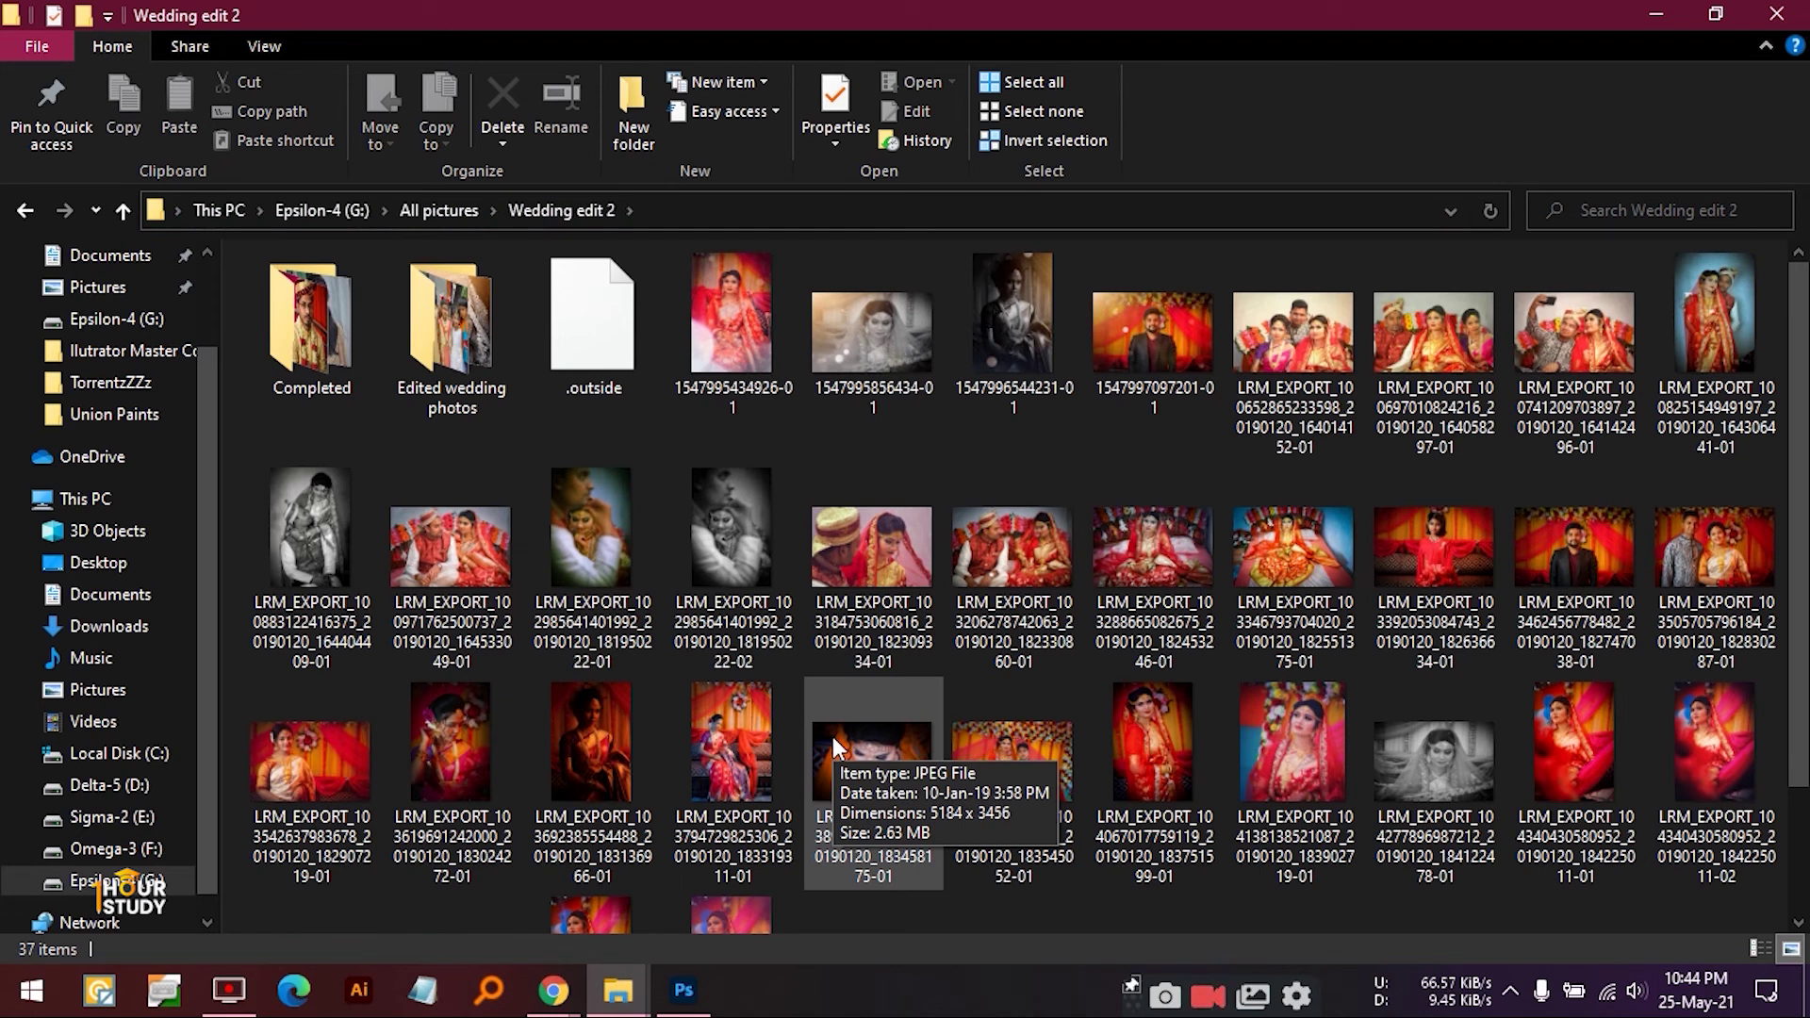
left_click(748, 321)
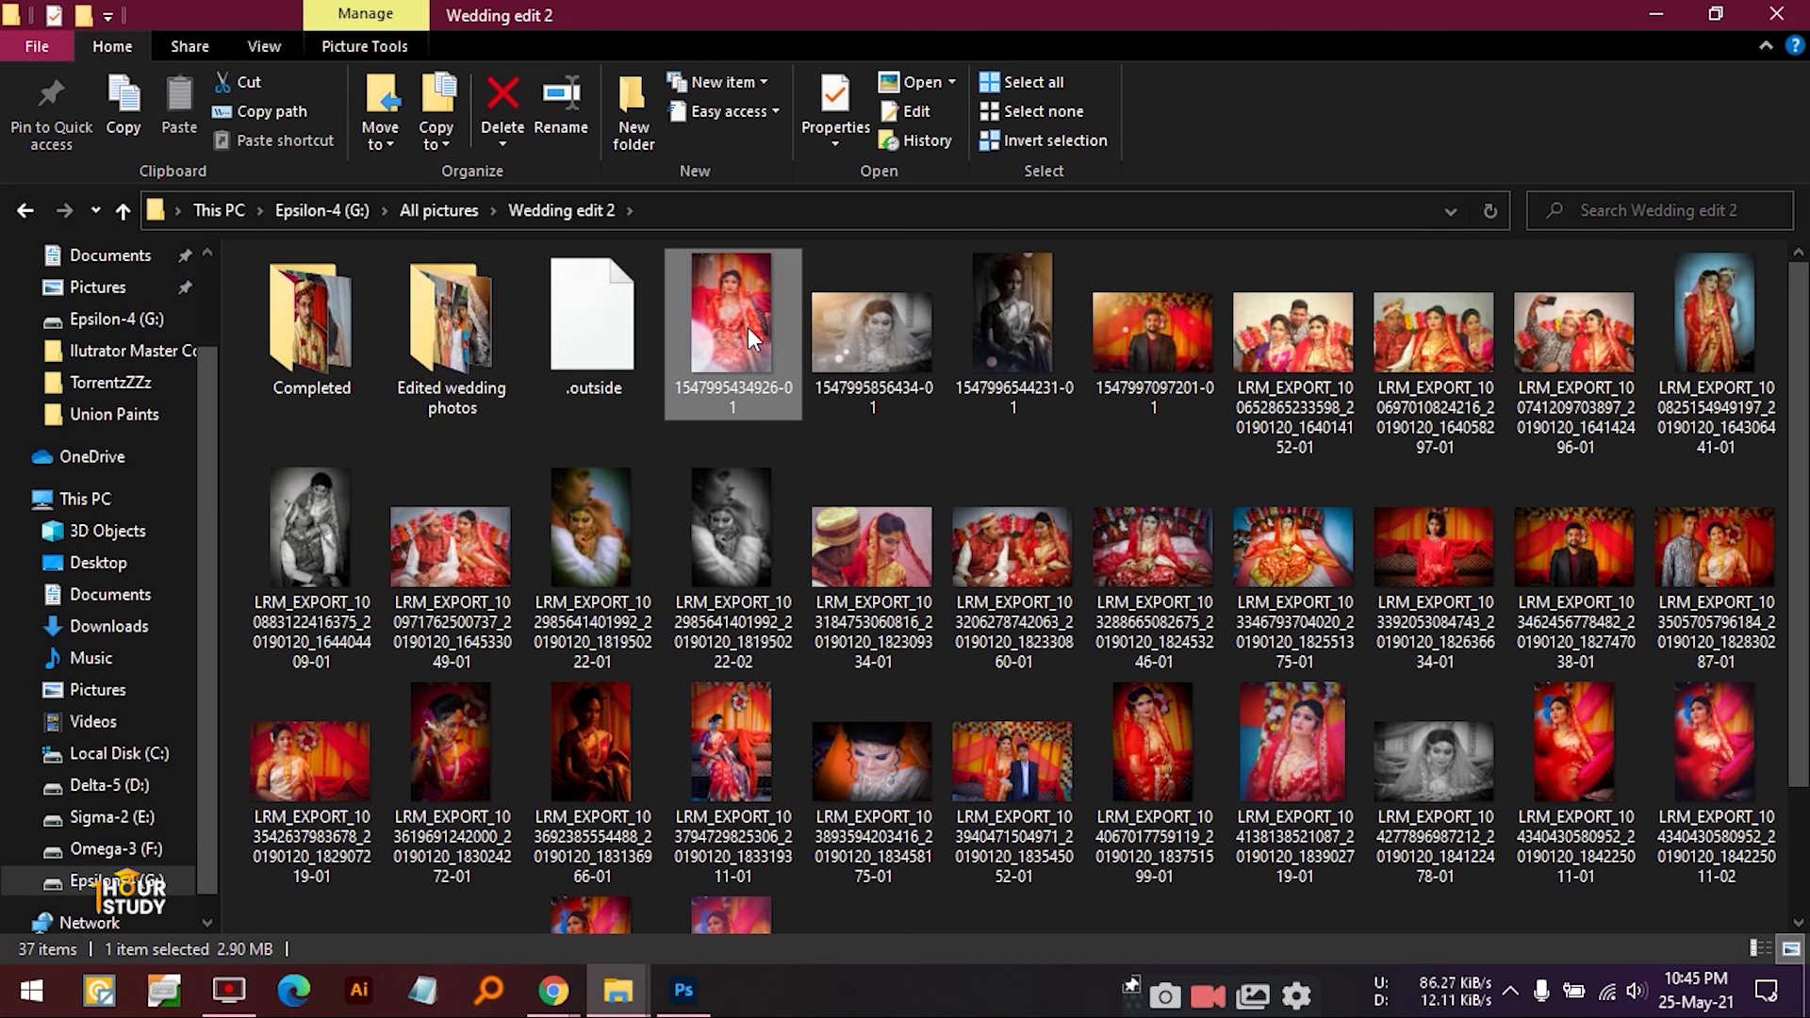
left_click(748, 326)
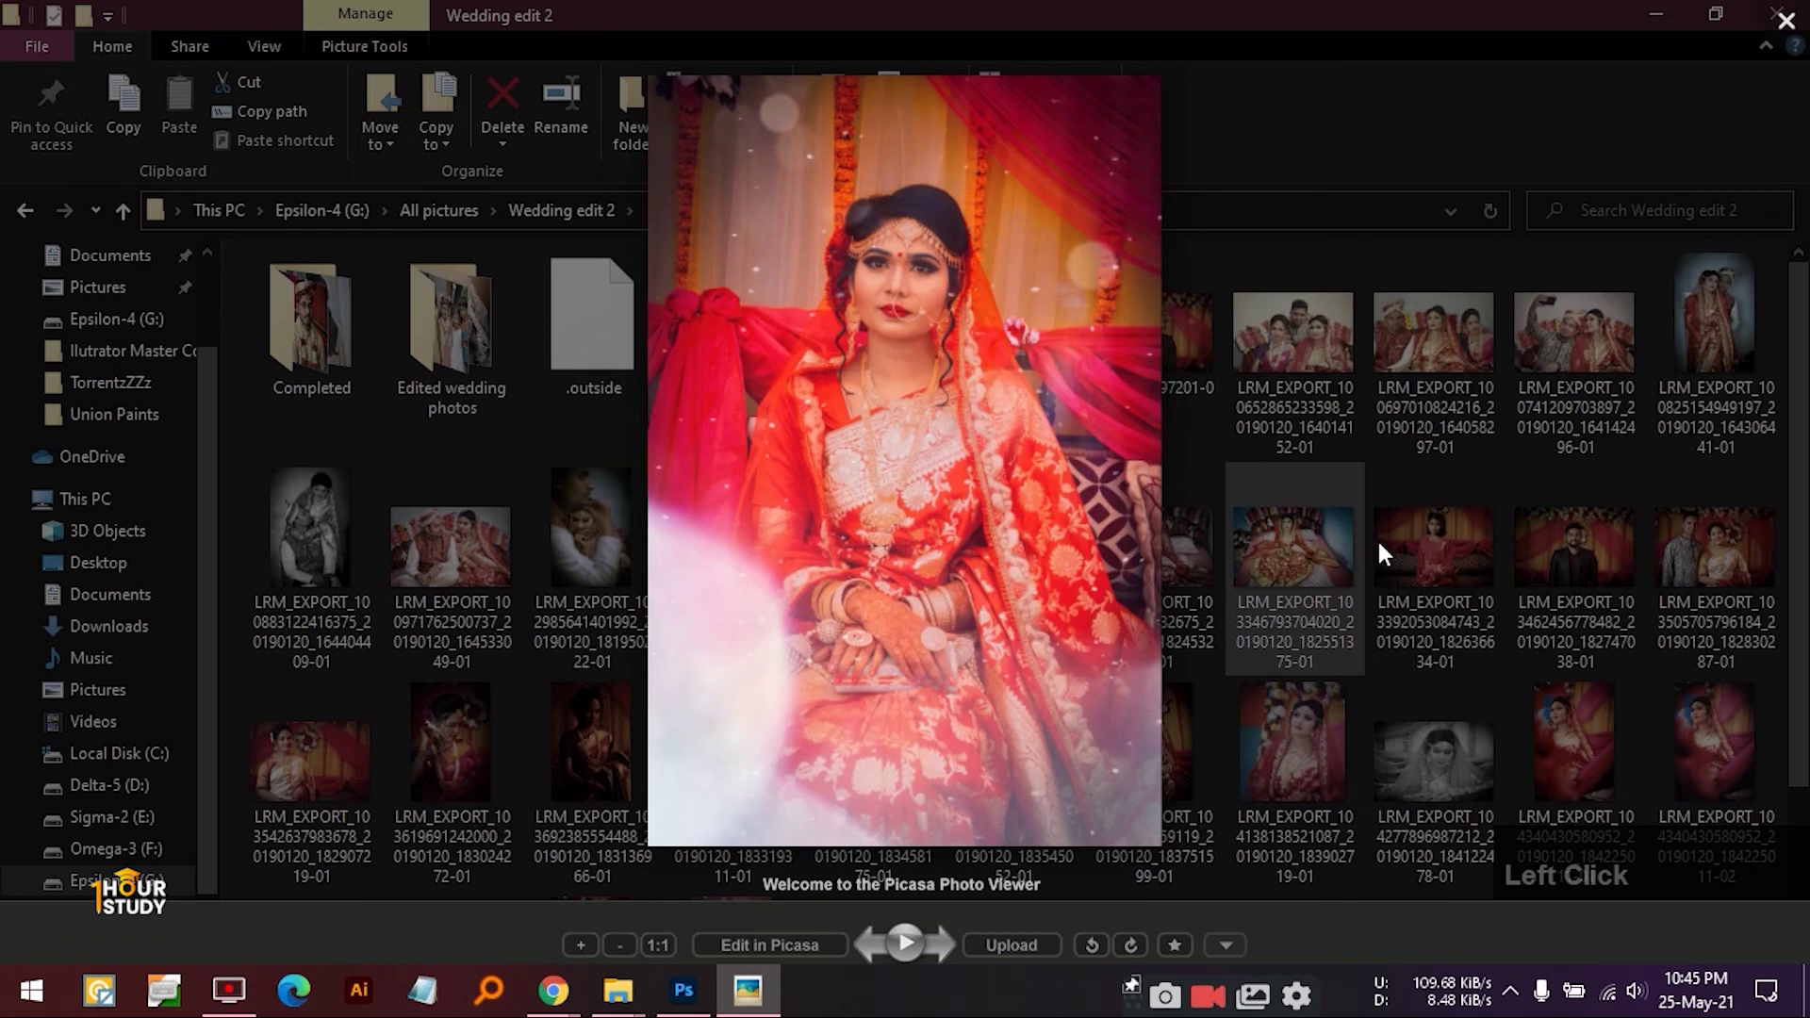
scroll(1114, 523, "up", 1)
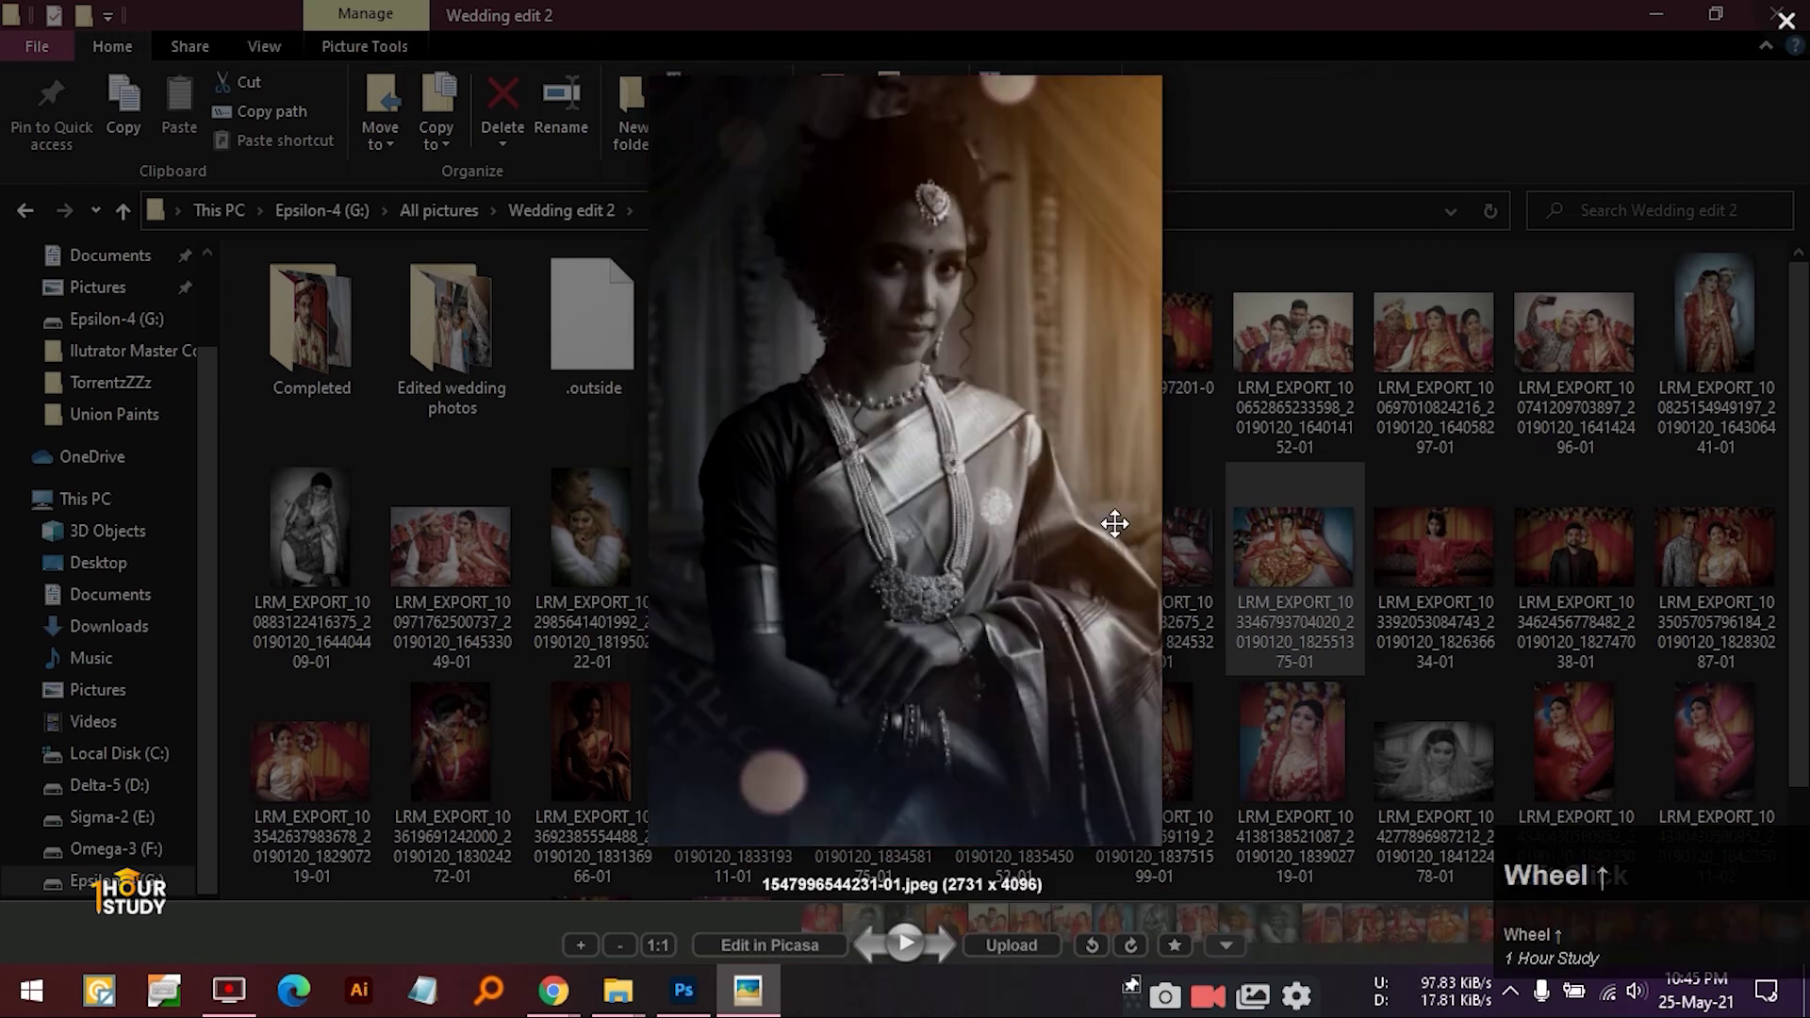
key("Right")
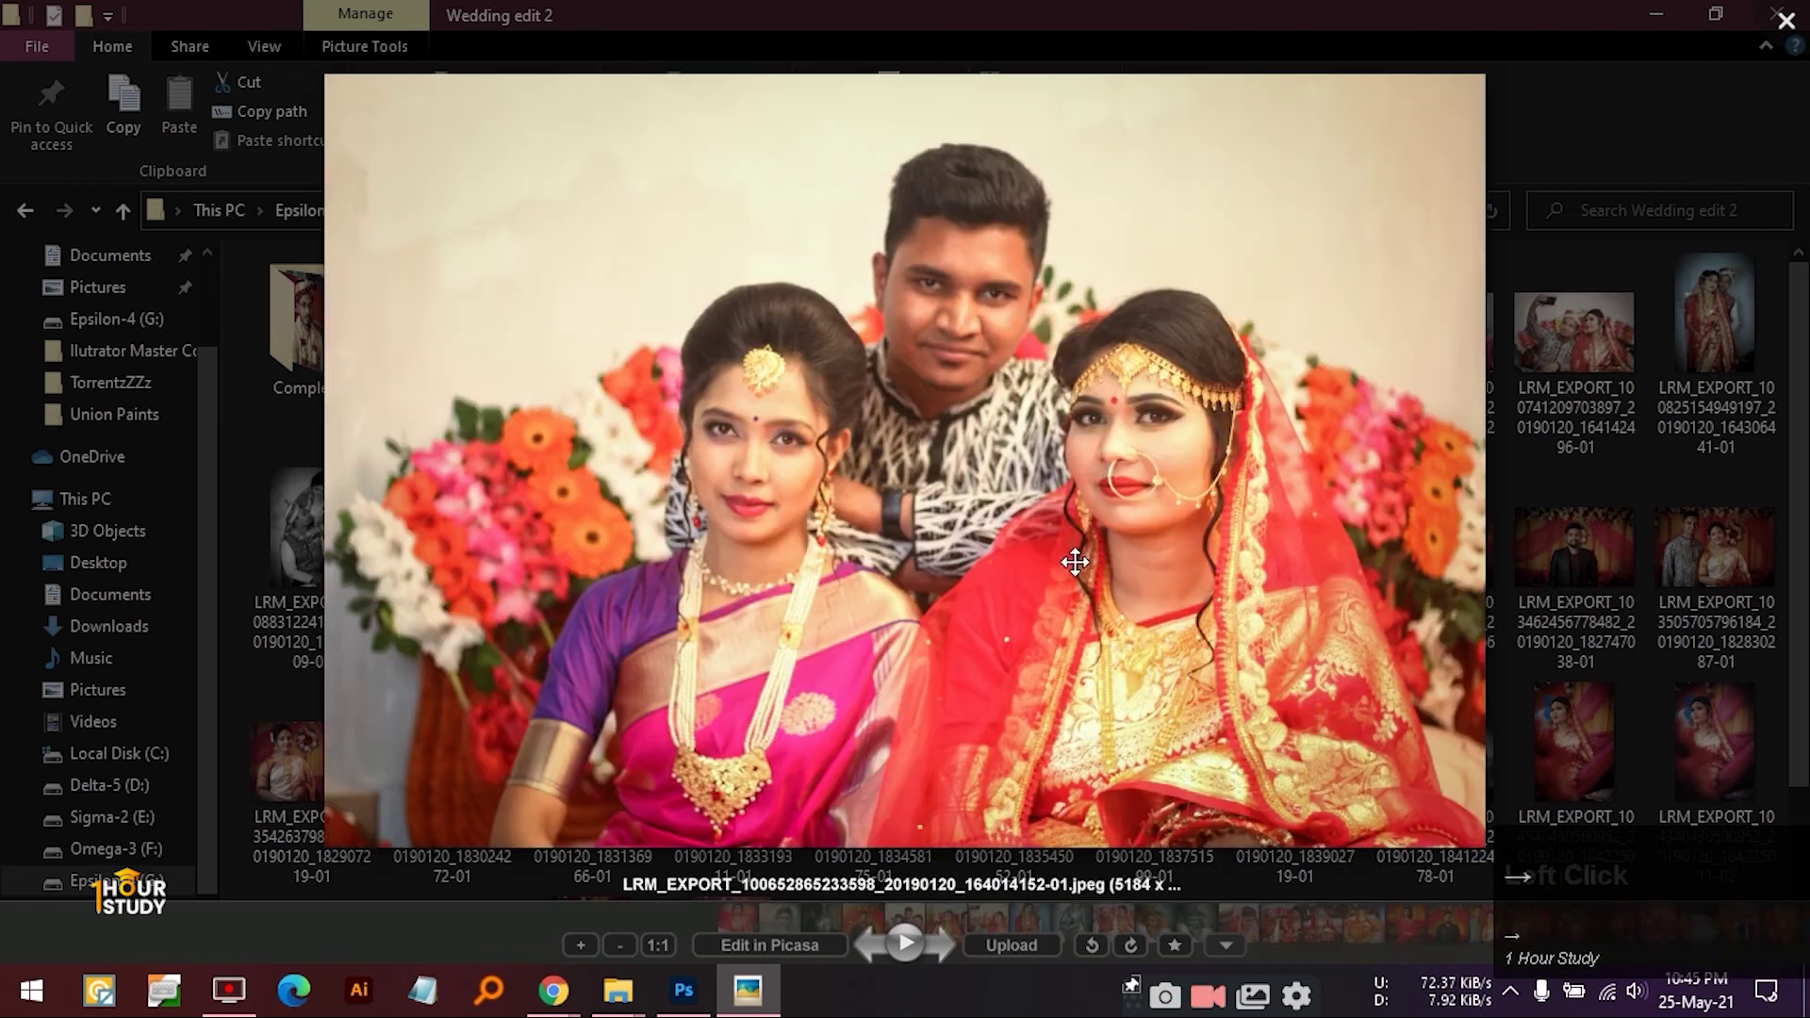
key("Right")
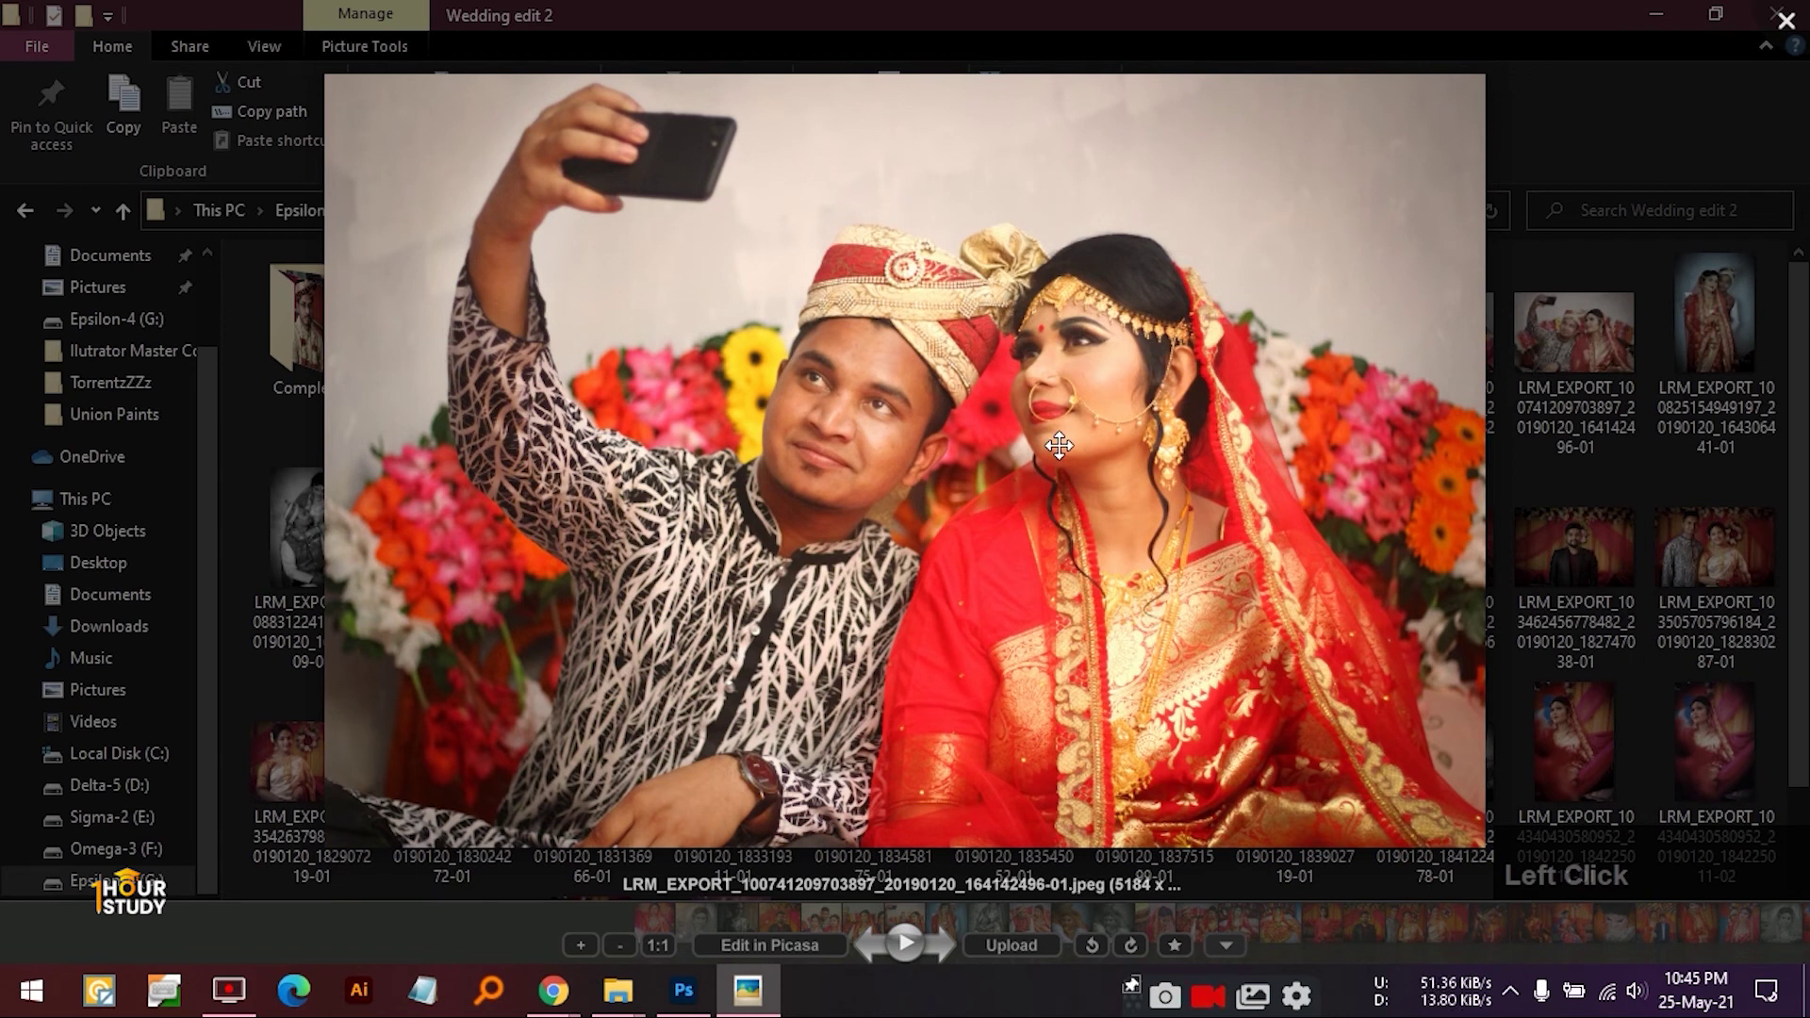
key("Right")
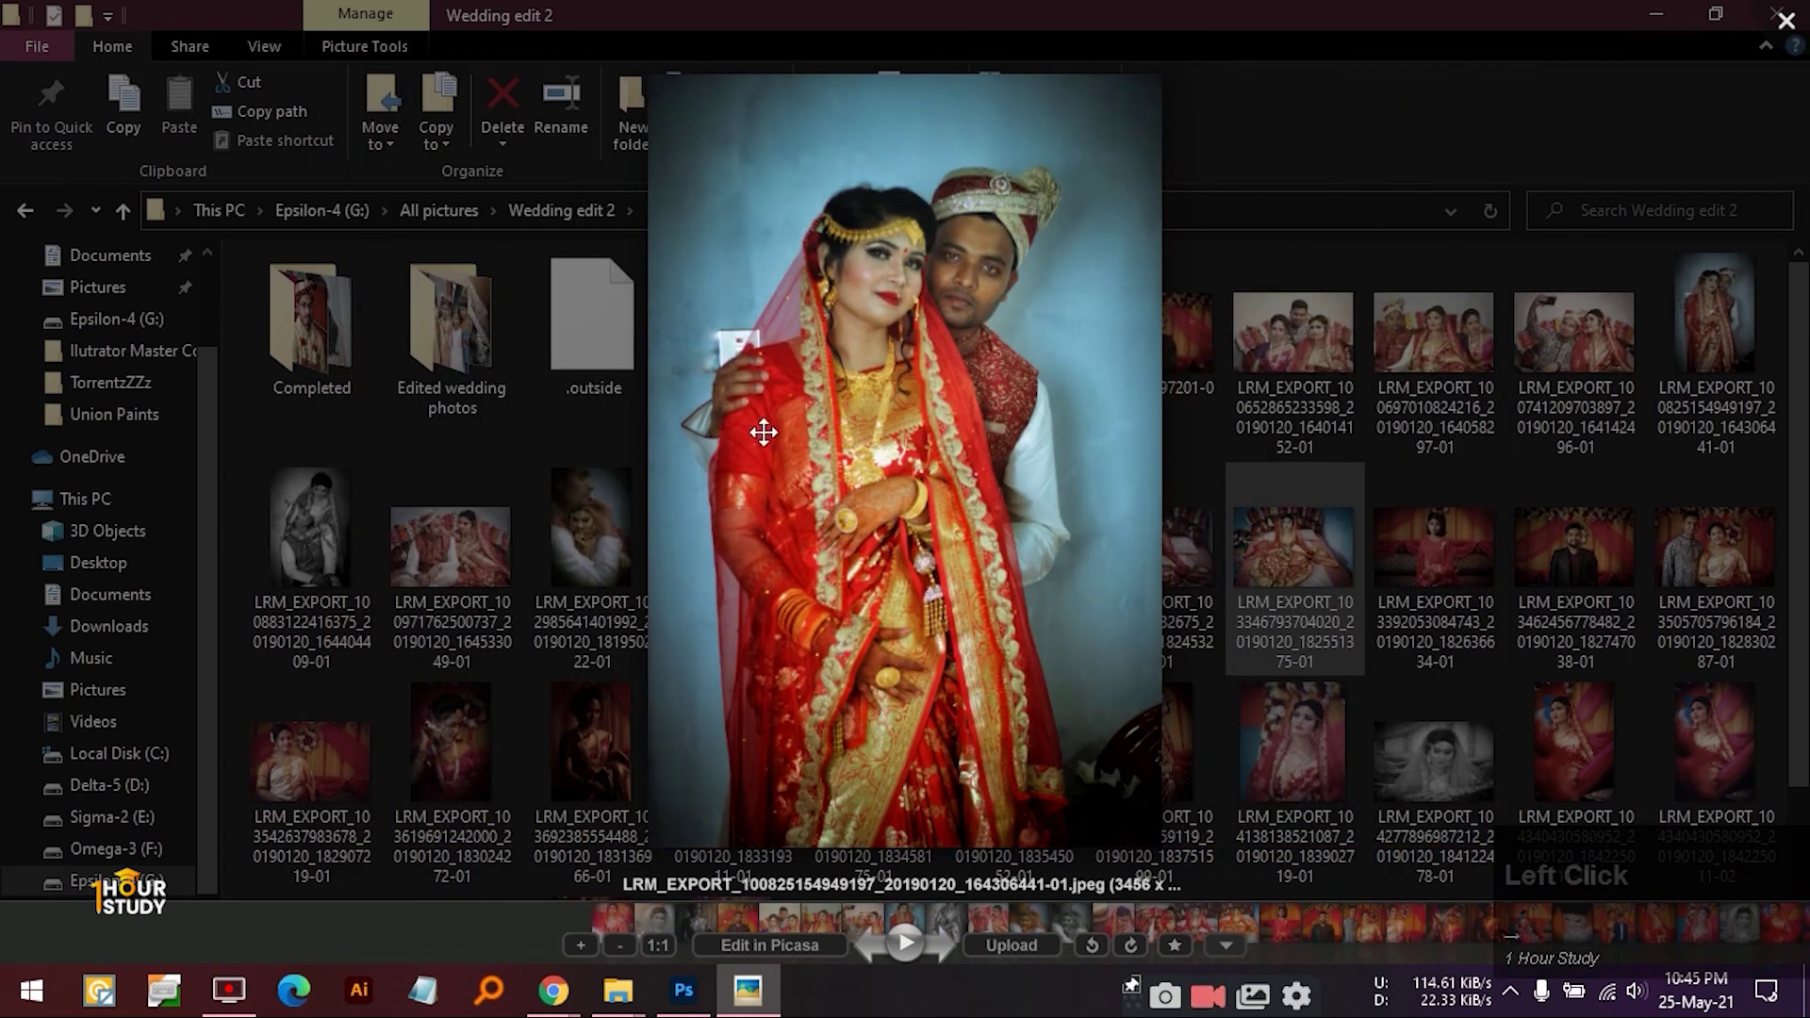
- Examine the wall switch beside the hand on the bride's shoulder at different zoom levels, and close the photo viewer
scroll(1082, 424, "up", 1)
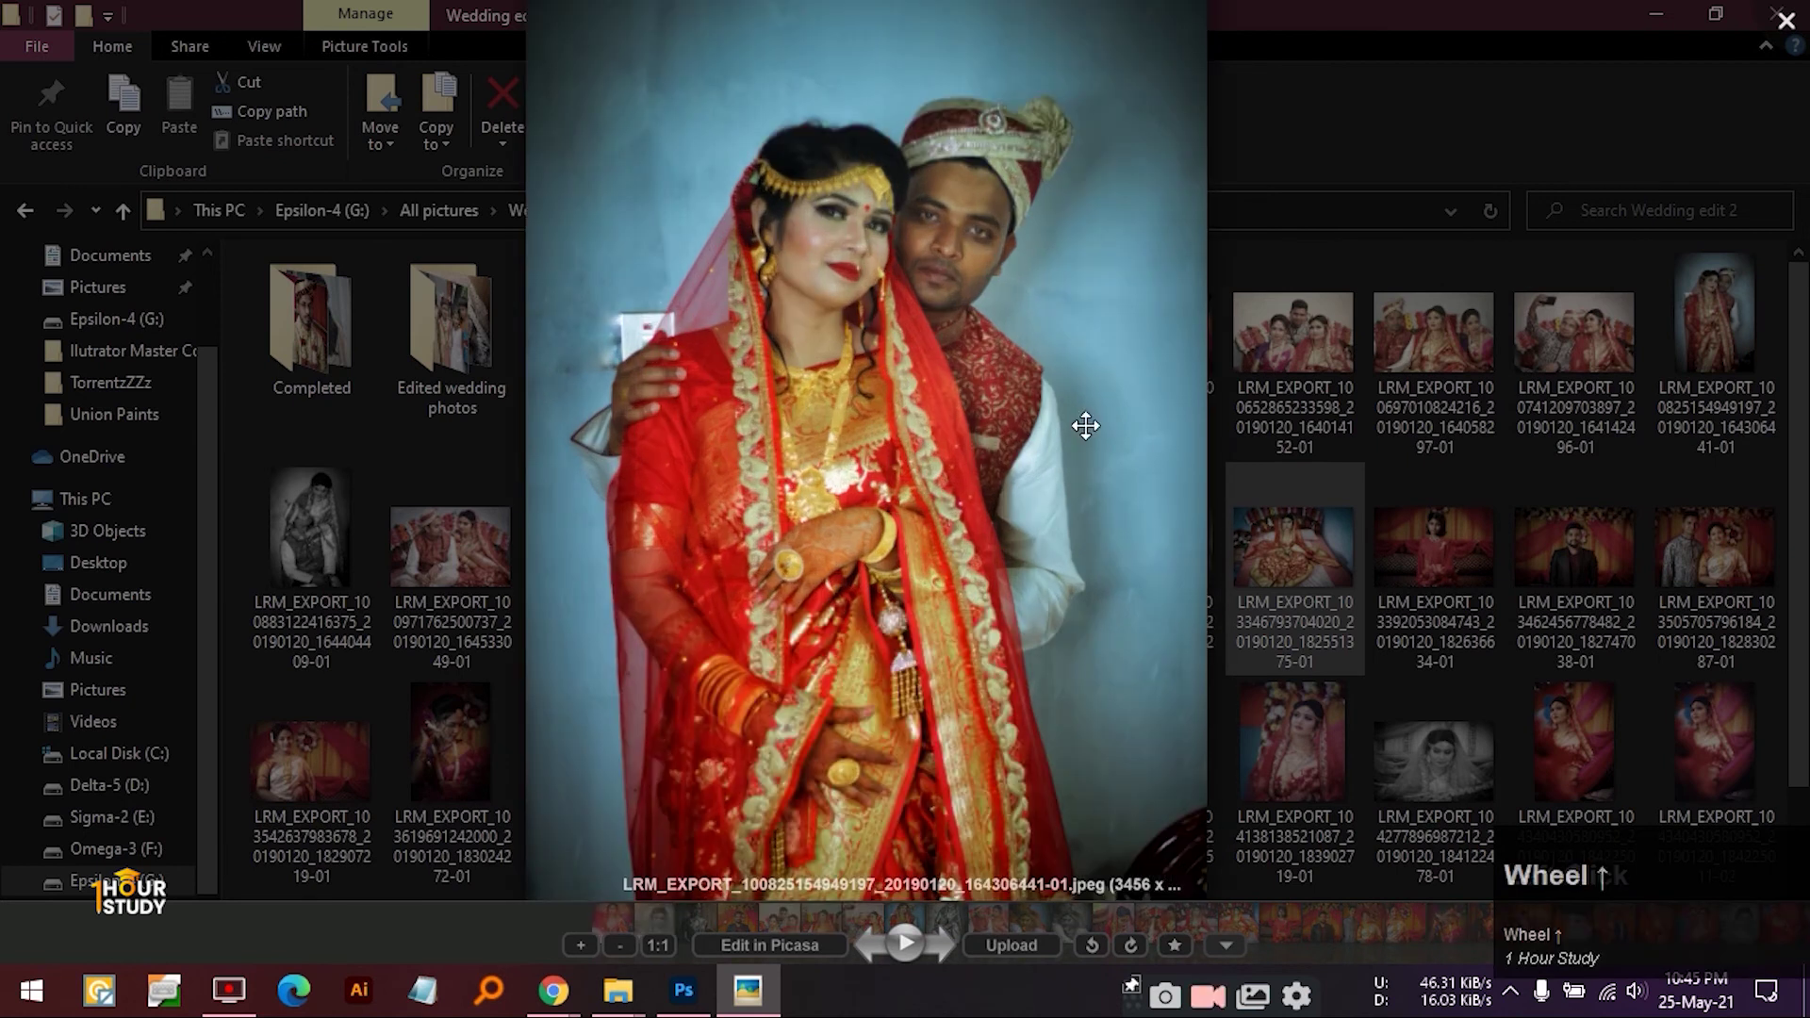
scroll(1082, 434, "down", 1)
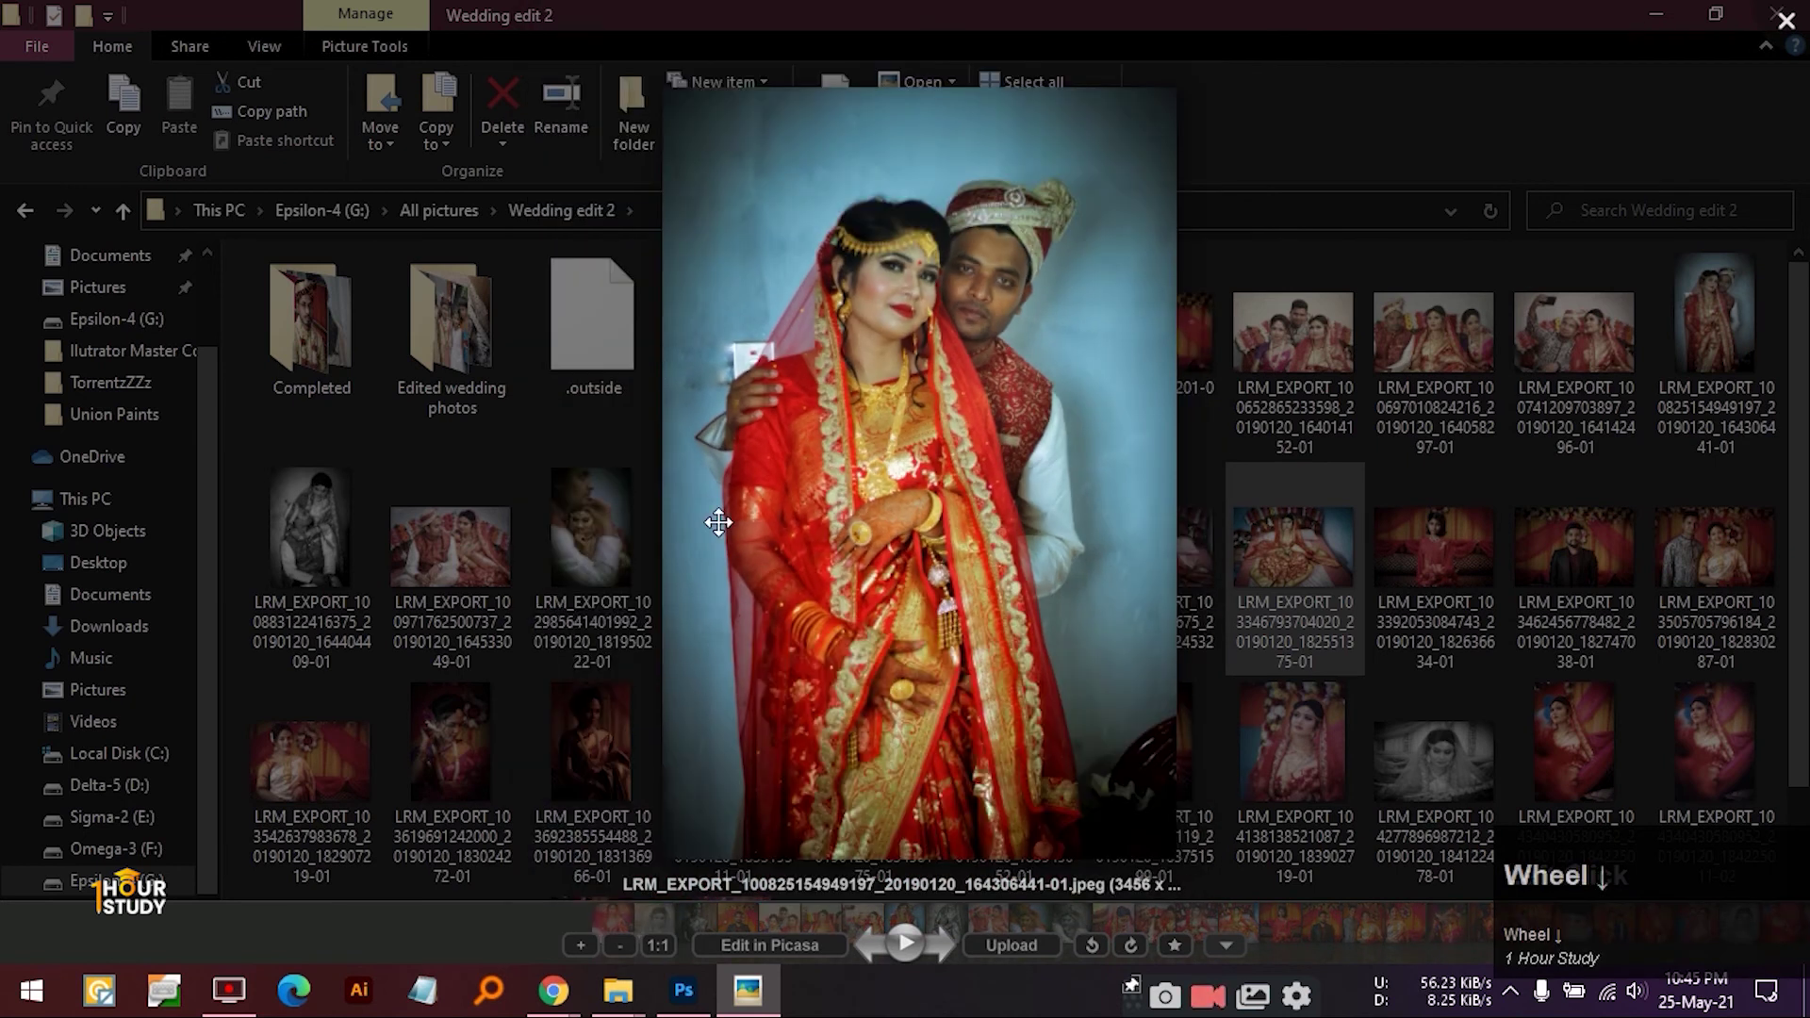
left_click(750, 351)
scroll(750, 354, "up", 2)
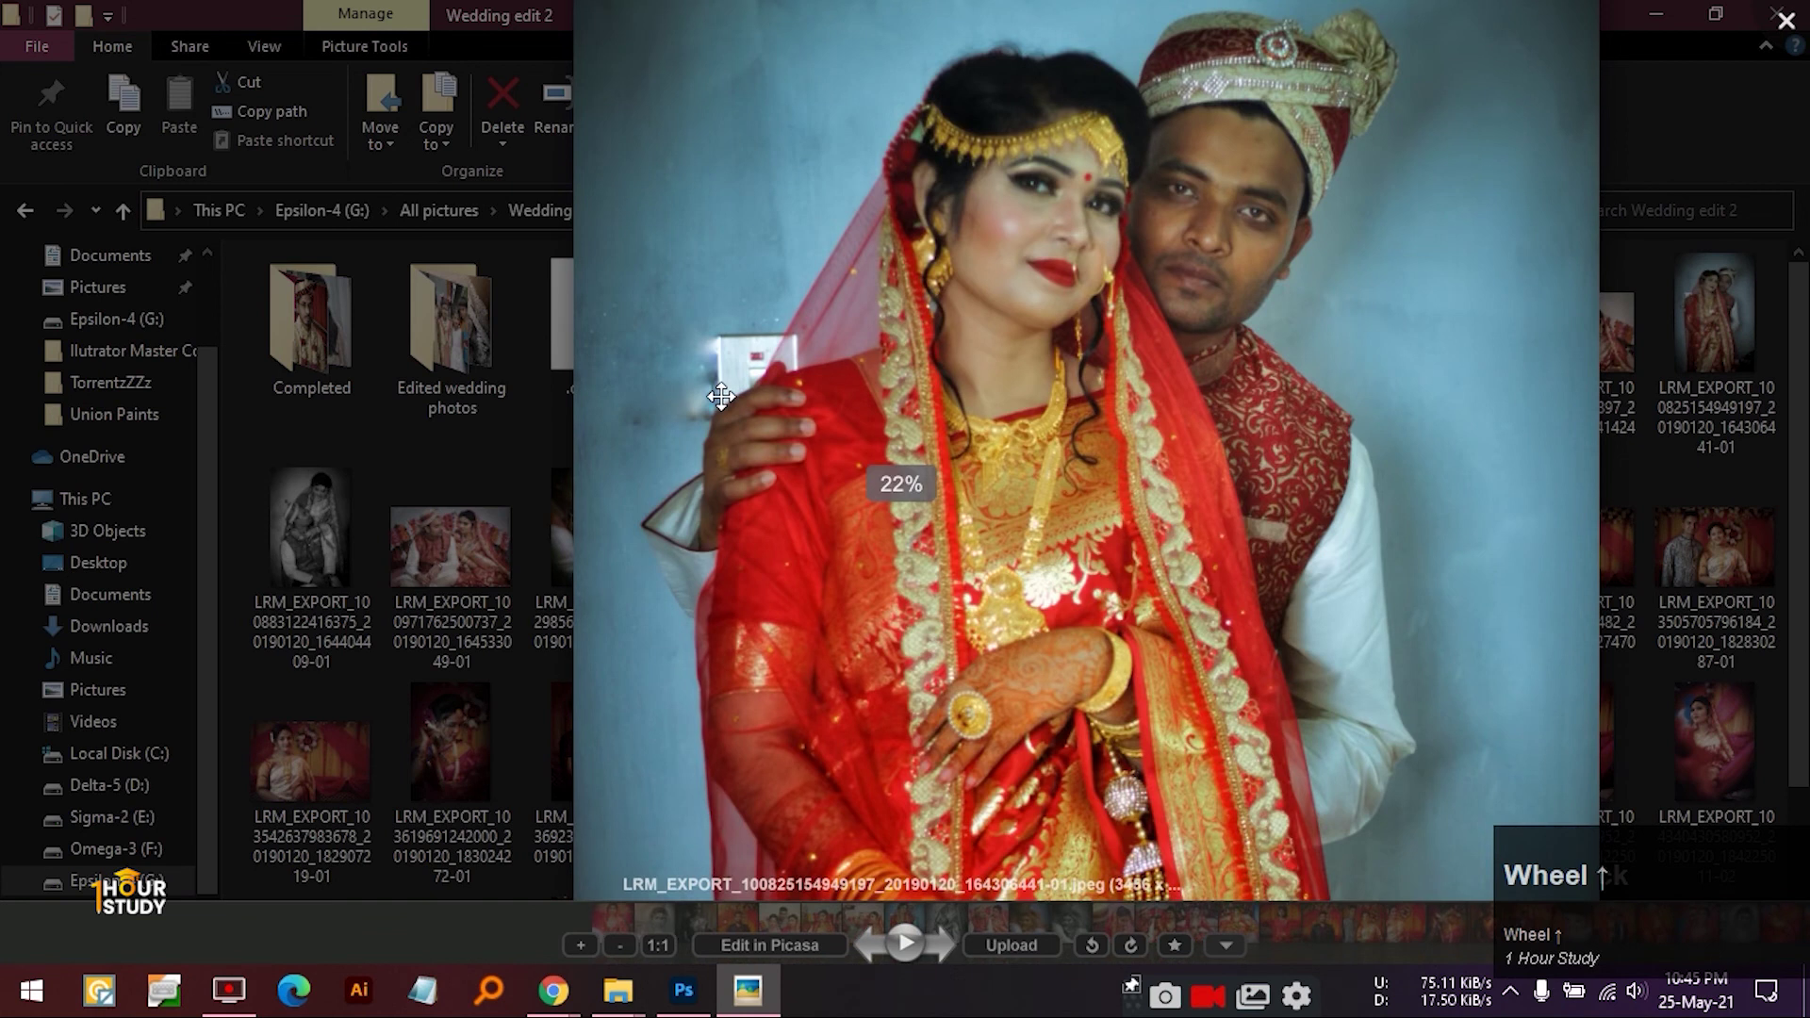
scroll(747, 355, "down", 2)
scroll(740, 382, "up", 2)
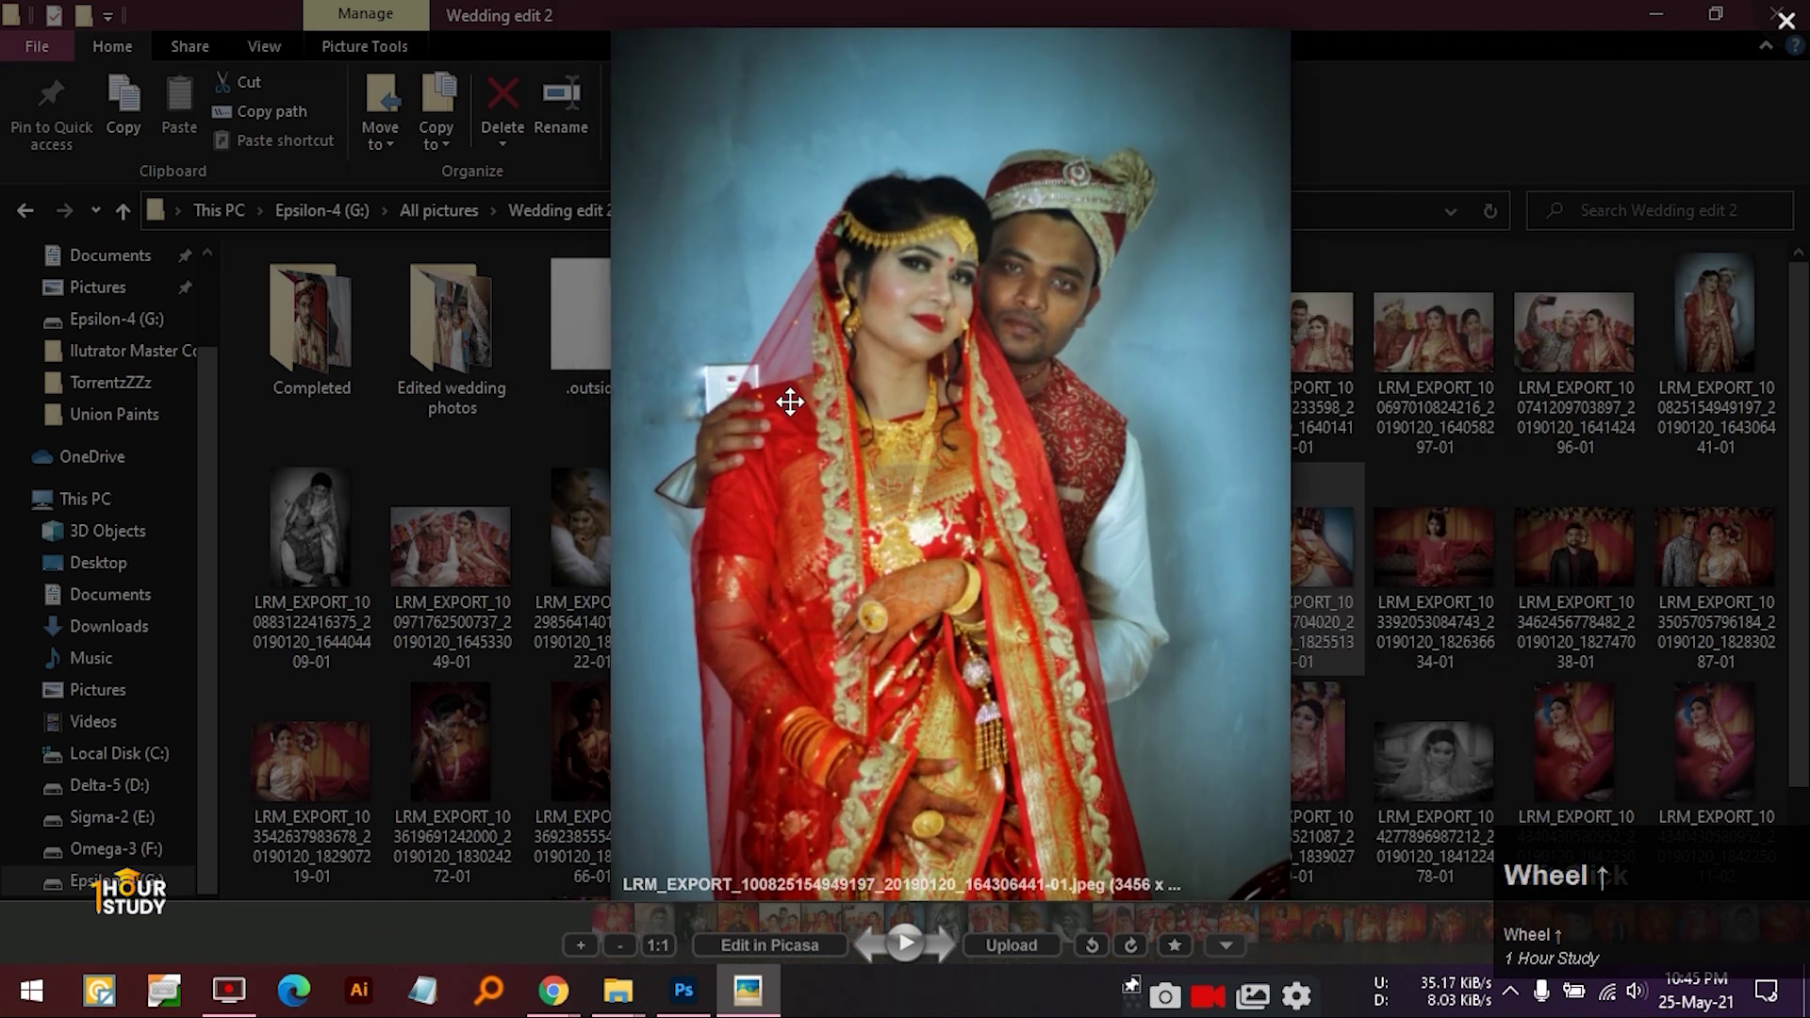
scroll(790, 402, "down", 1)
scroll(971, 449, "down", 1)
scroll(970, 449, "up", 1)
left_click(744, 368)
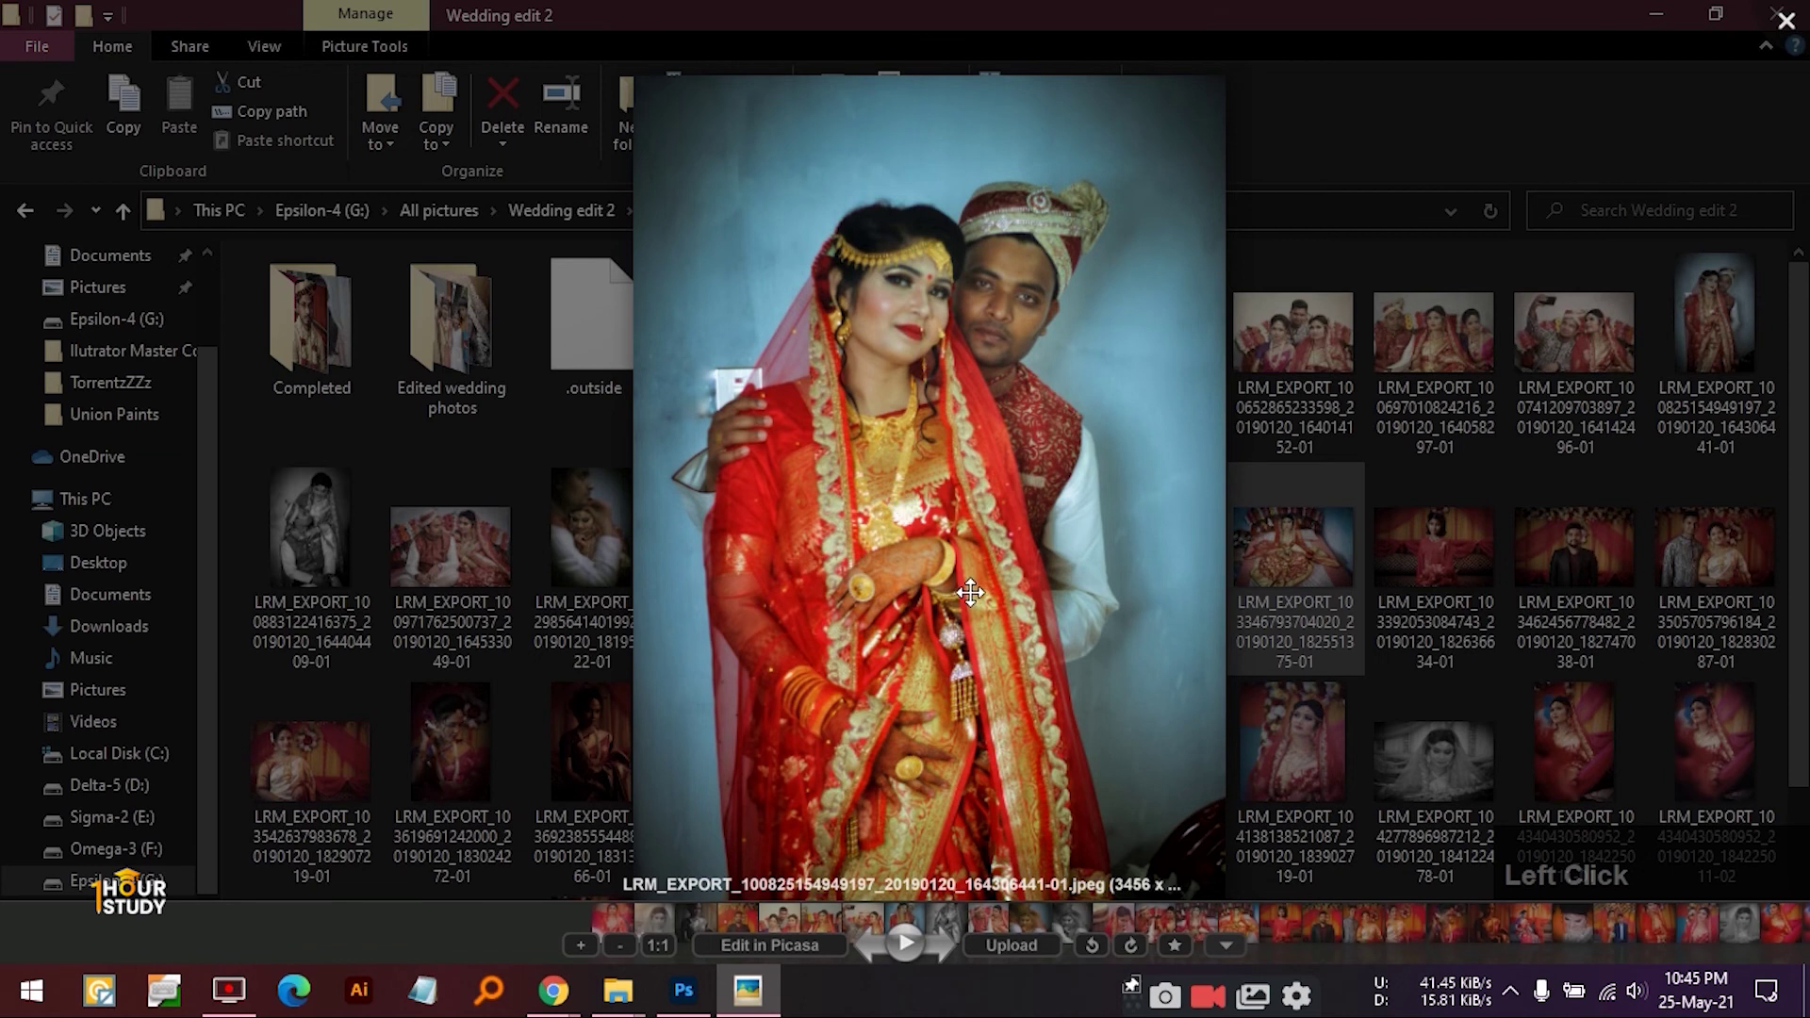
left_click(1631, 89)
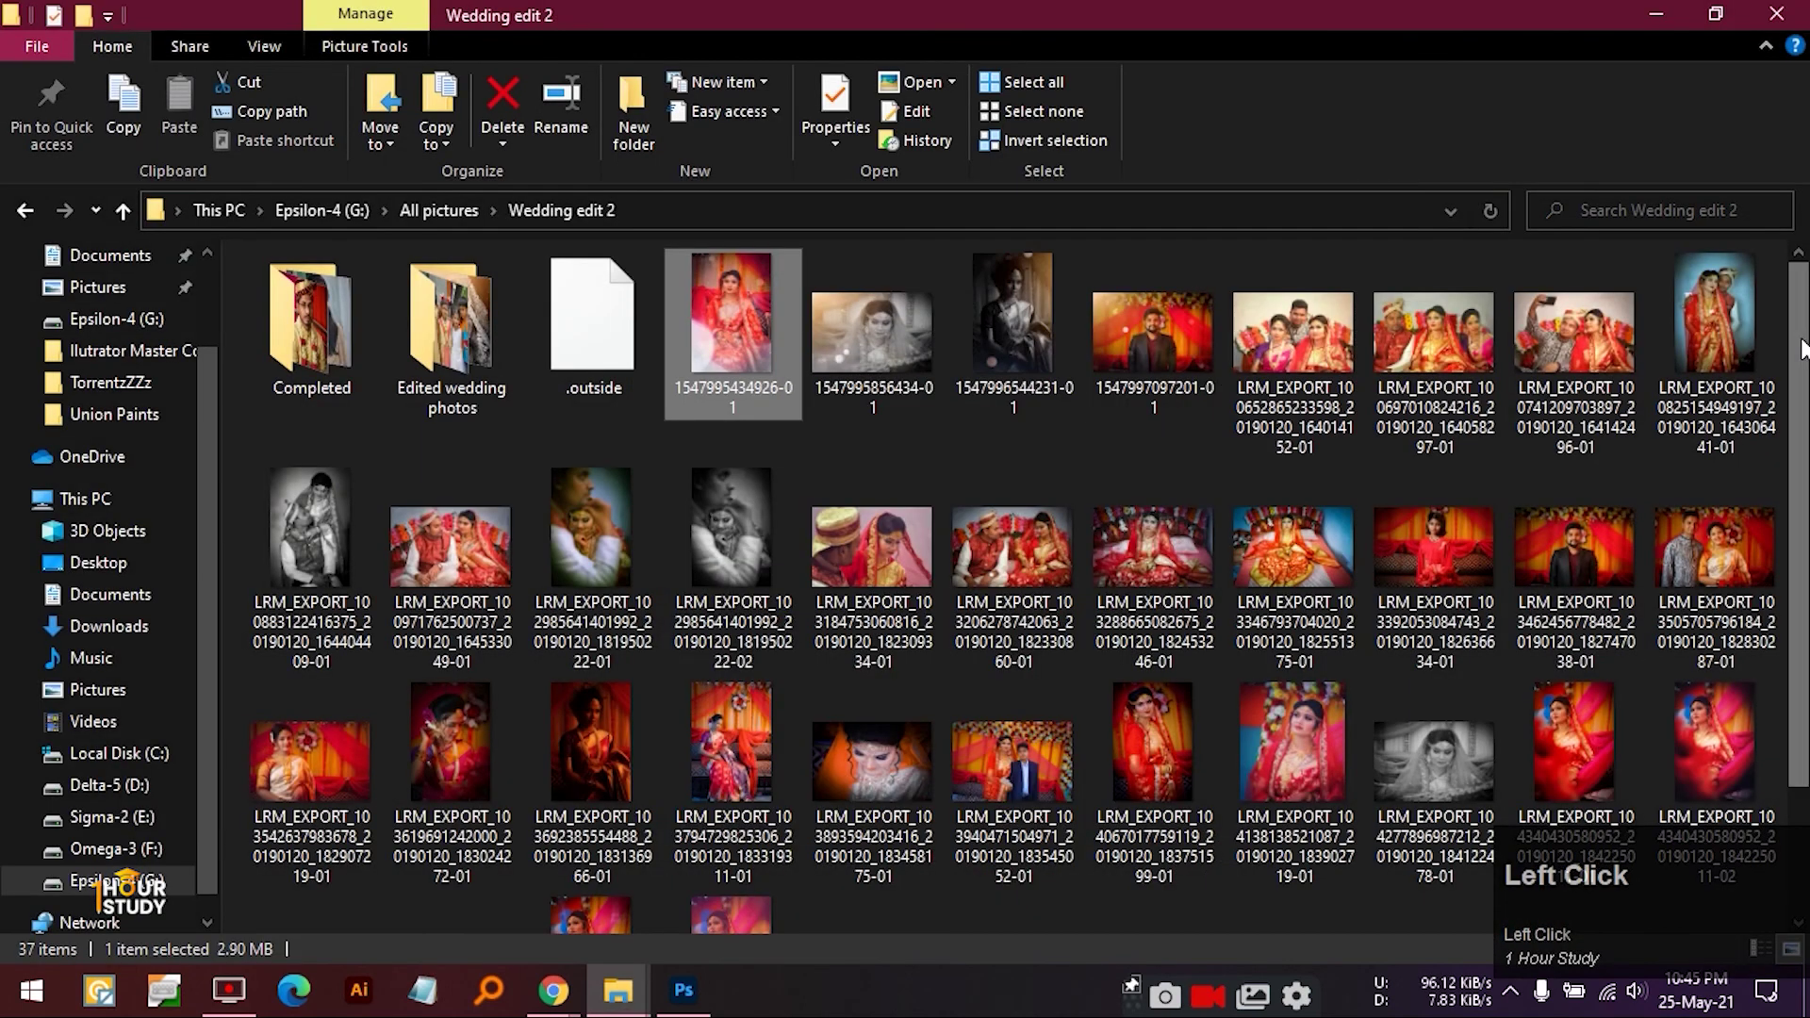
left_click(685, 991)
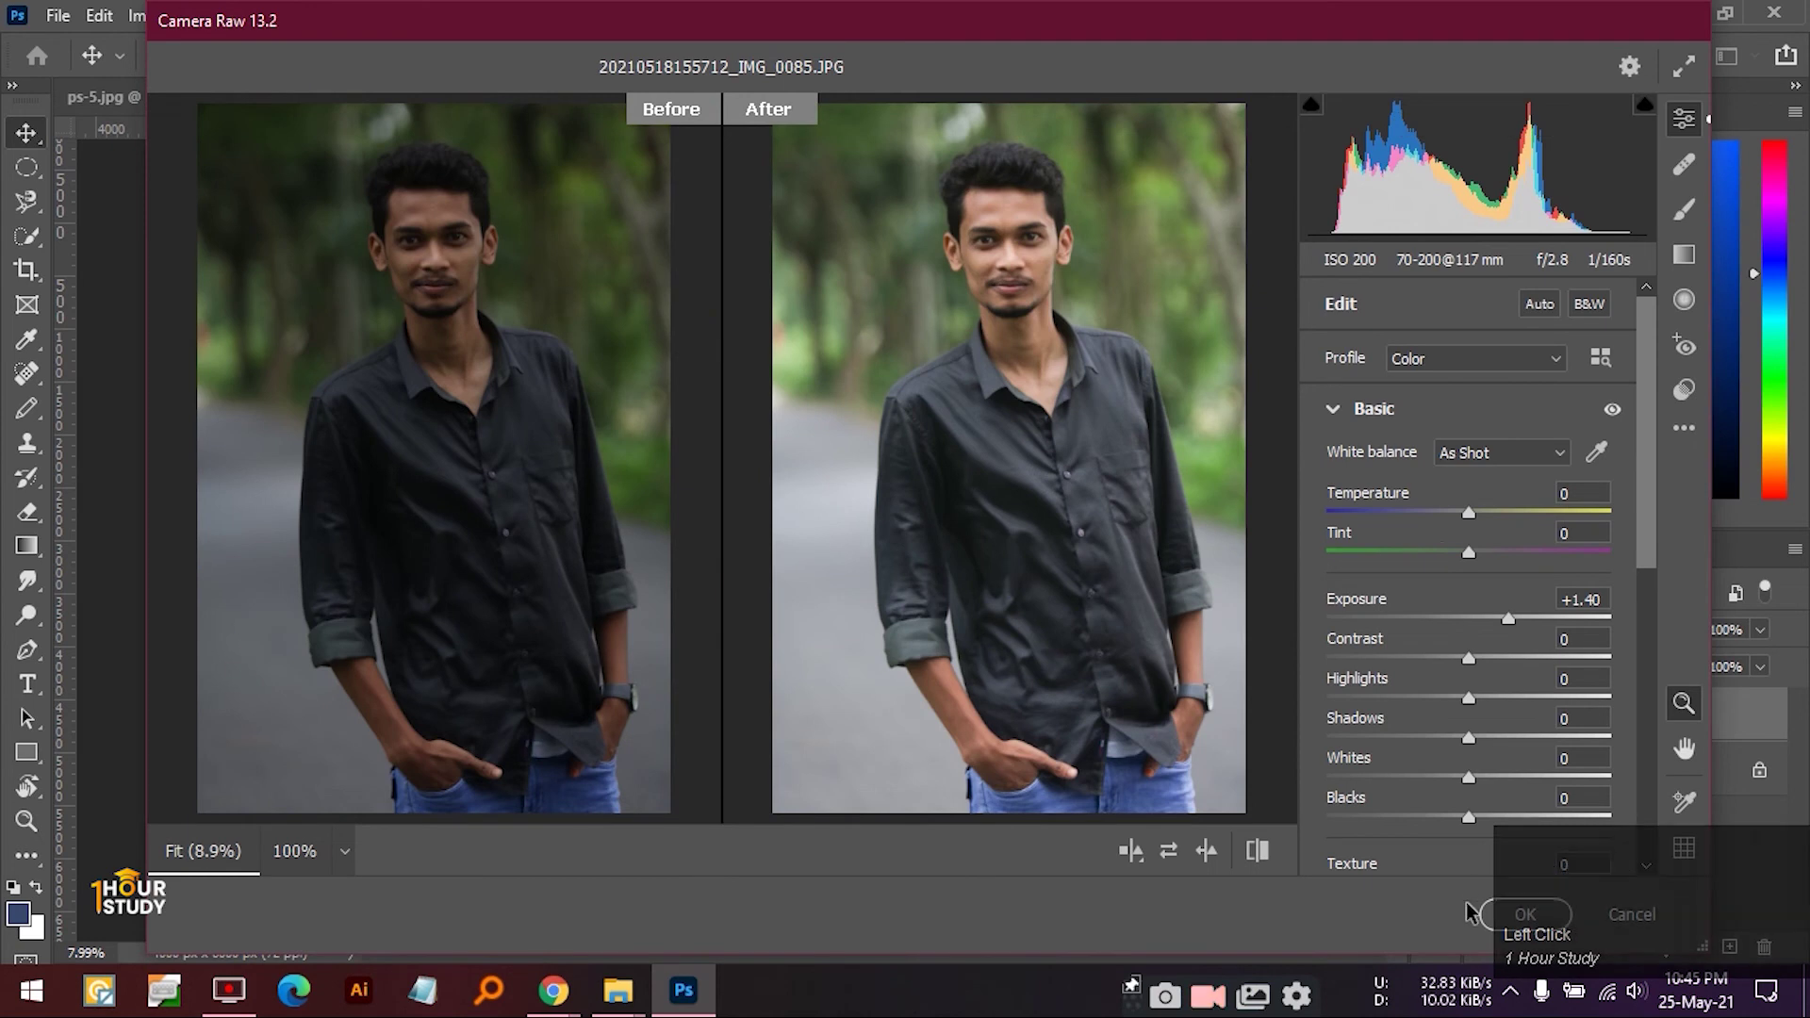
left_click(1631, 914)
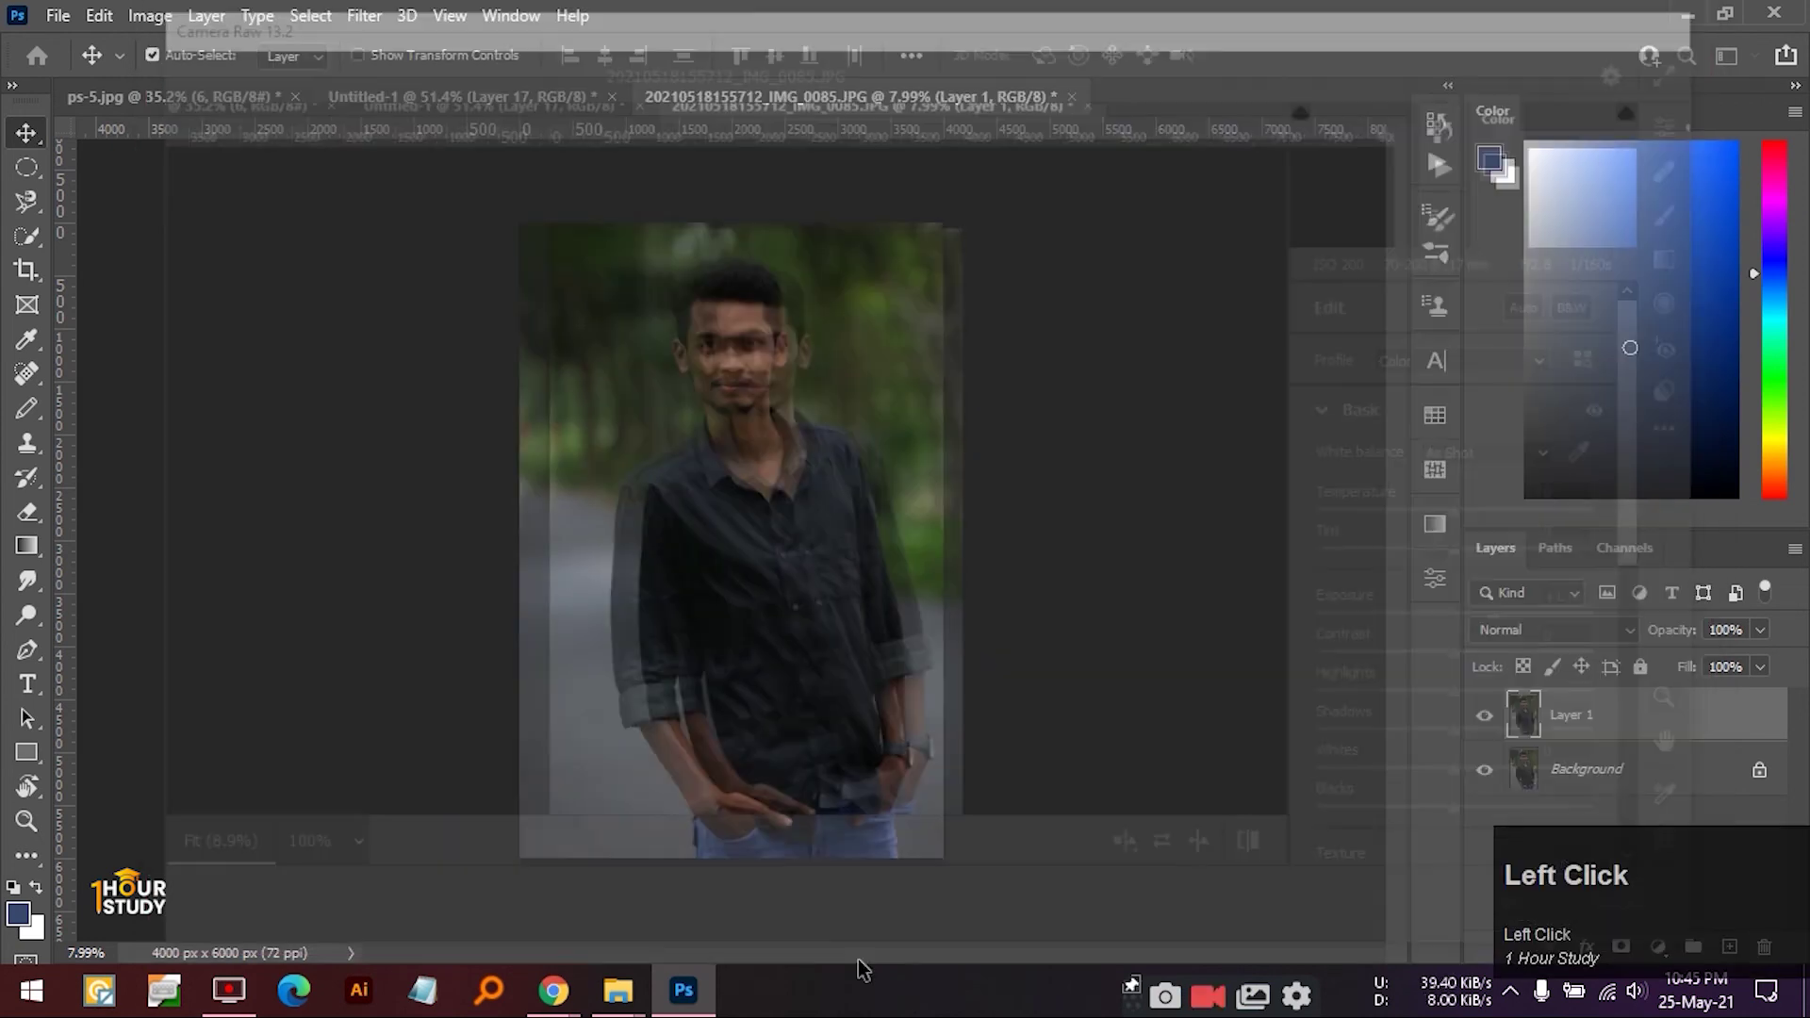
left_click(618, 990)
left_click(733, 869)
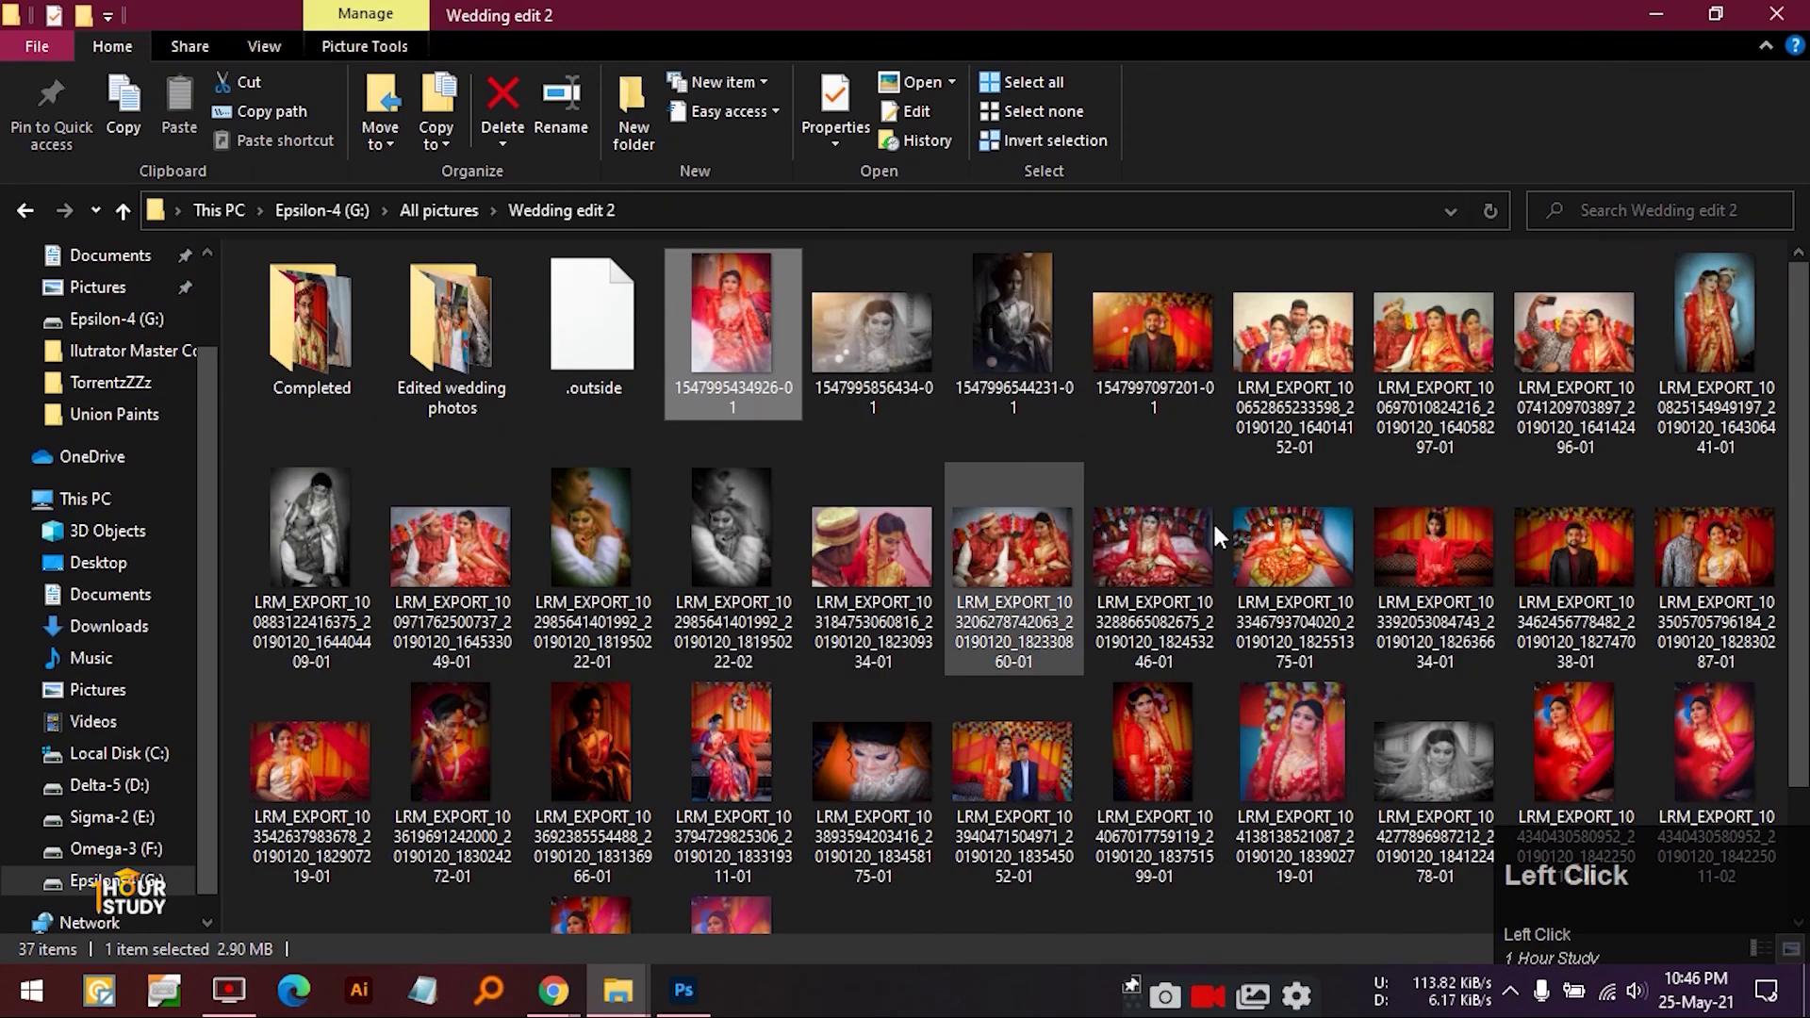
left_click_drag(1694, 326, 880, 173)
left_click_drag(1179, 71, 1165, 101)
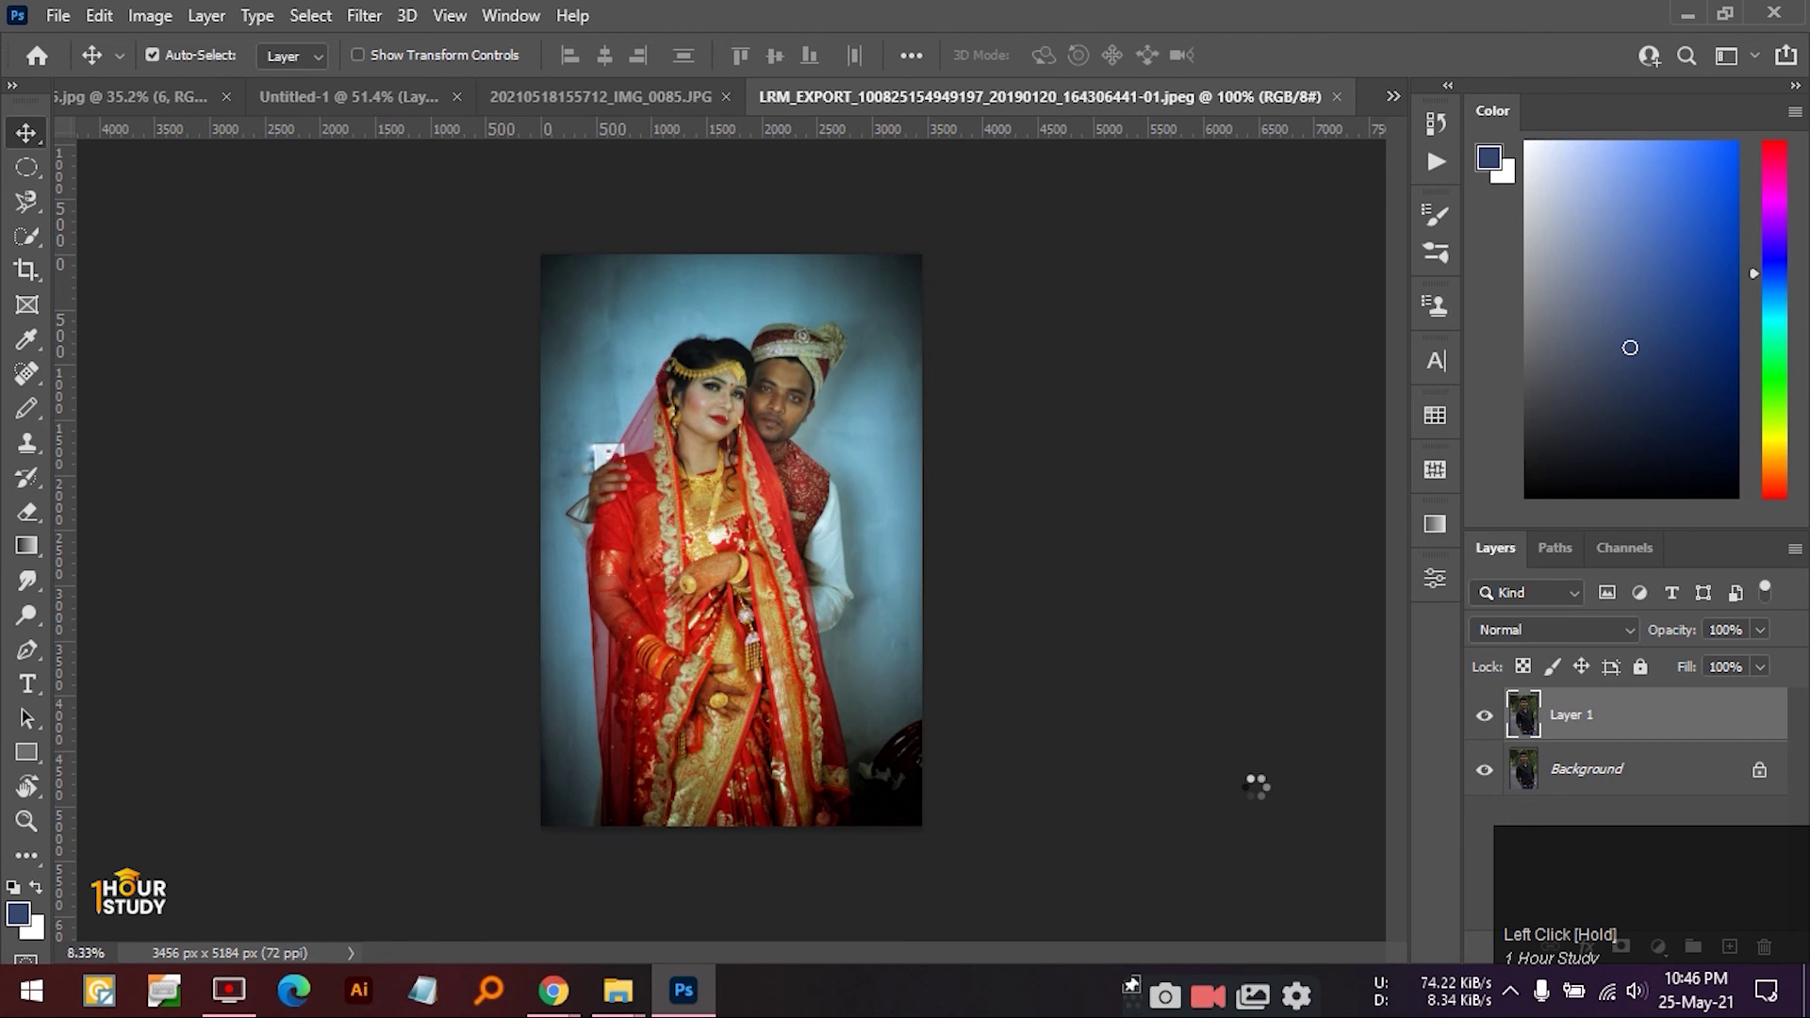
- Duplicate the wedding photo's Background layer and activate the Clone Stamp Tool with a brush size of 50
left_click(595, 438, "ctrl")
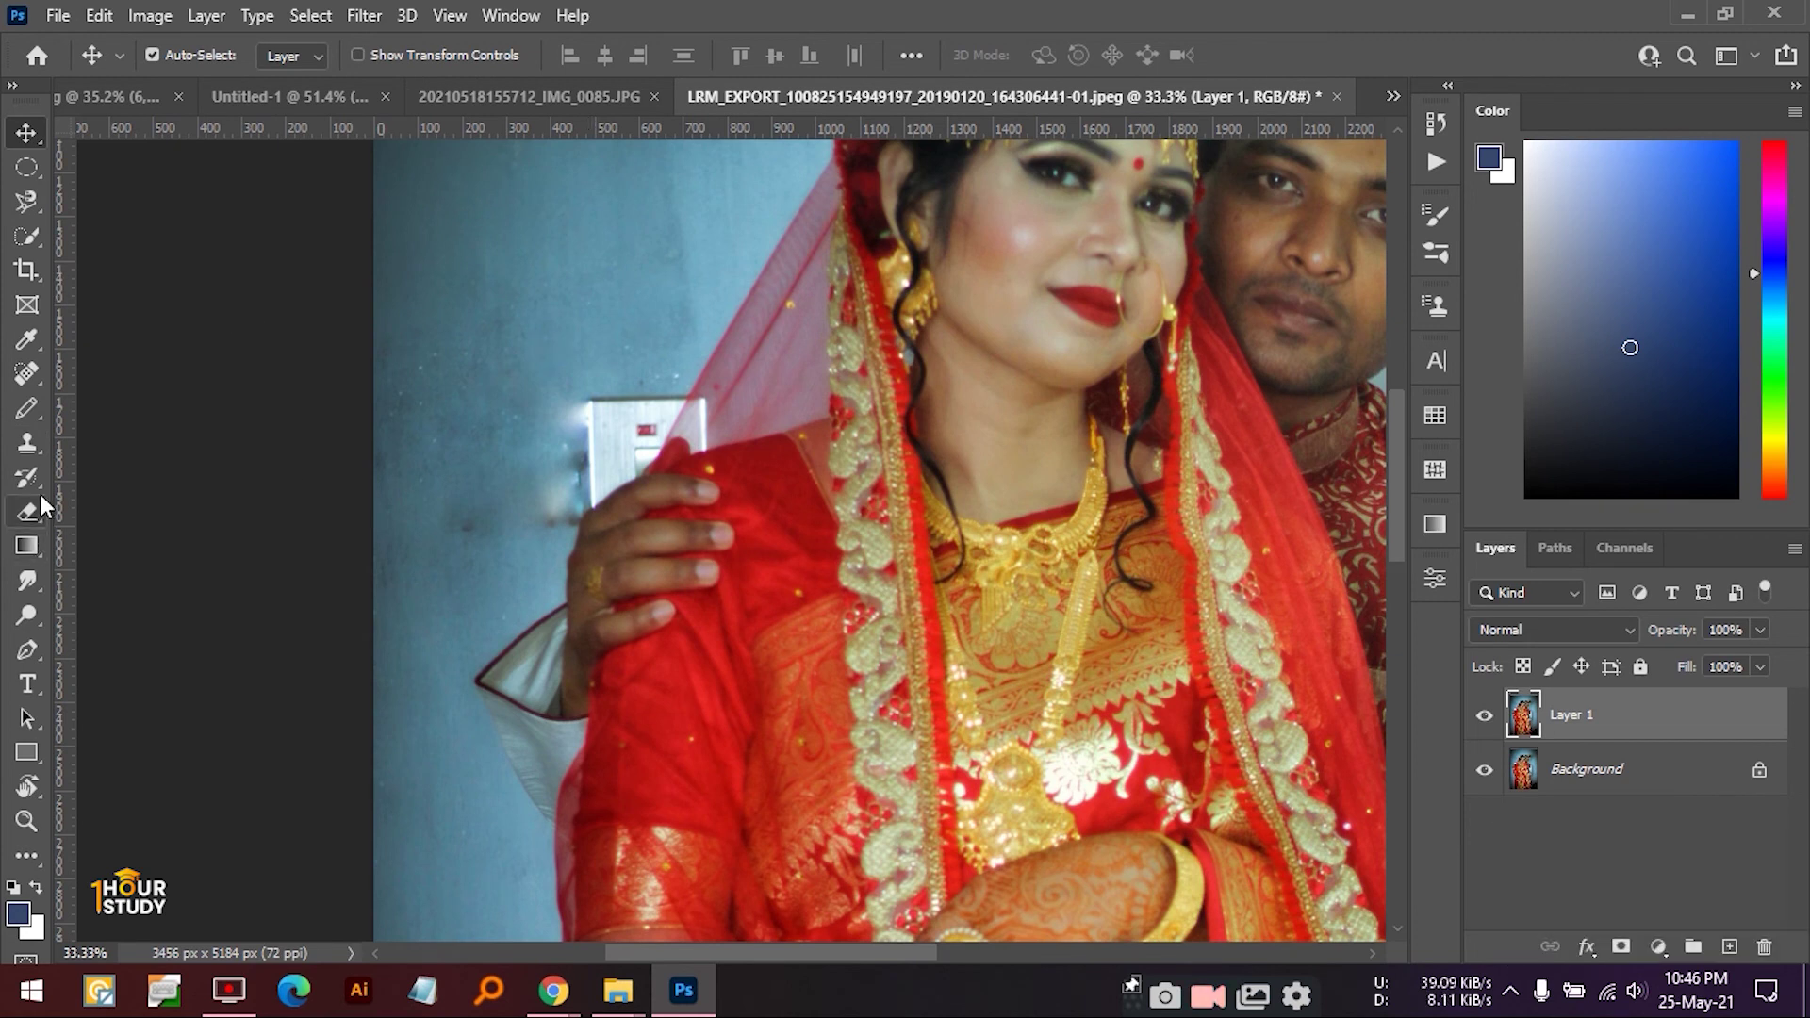
right_click(32, 441)
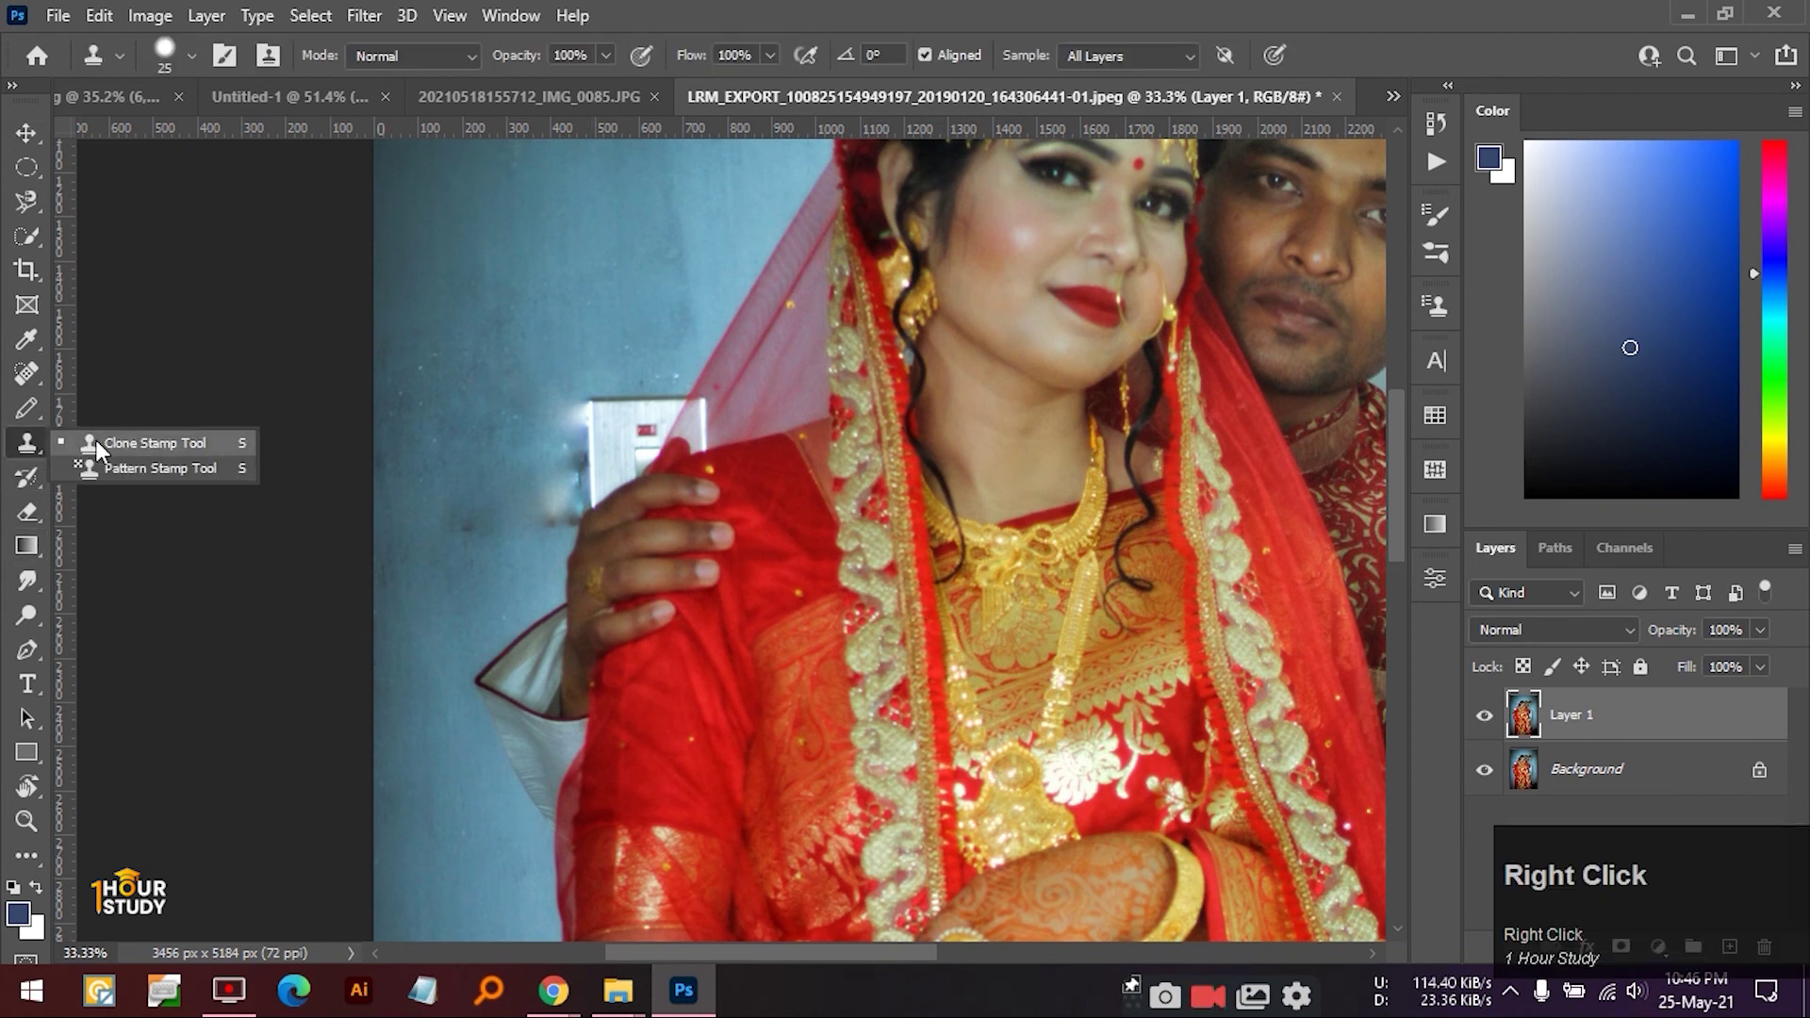
left_click(142, 443)
key("bracketright")
key("bracketright")
key("bracketright")
key("bracketright")
key("bracketright")
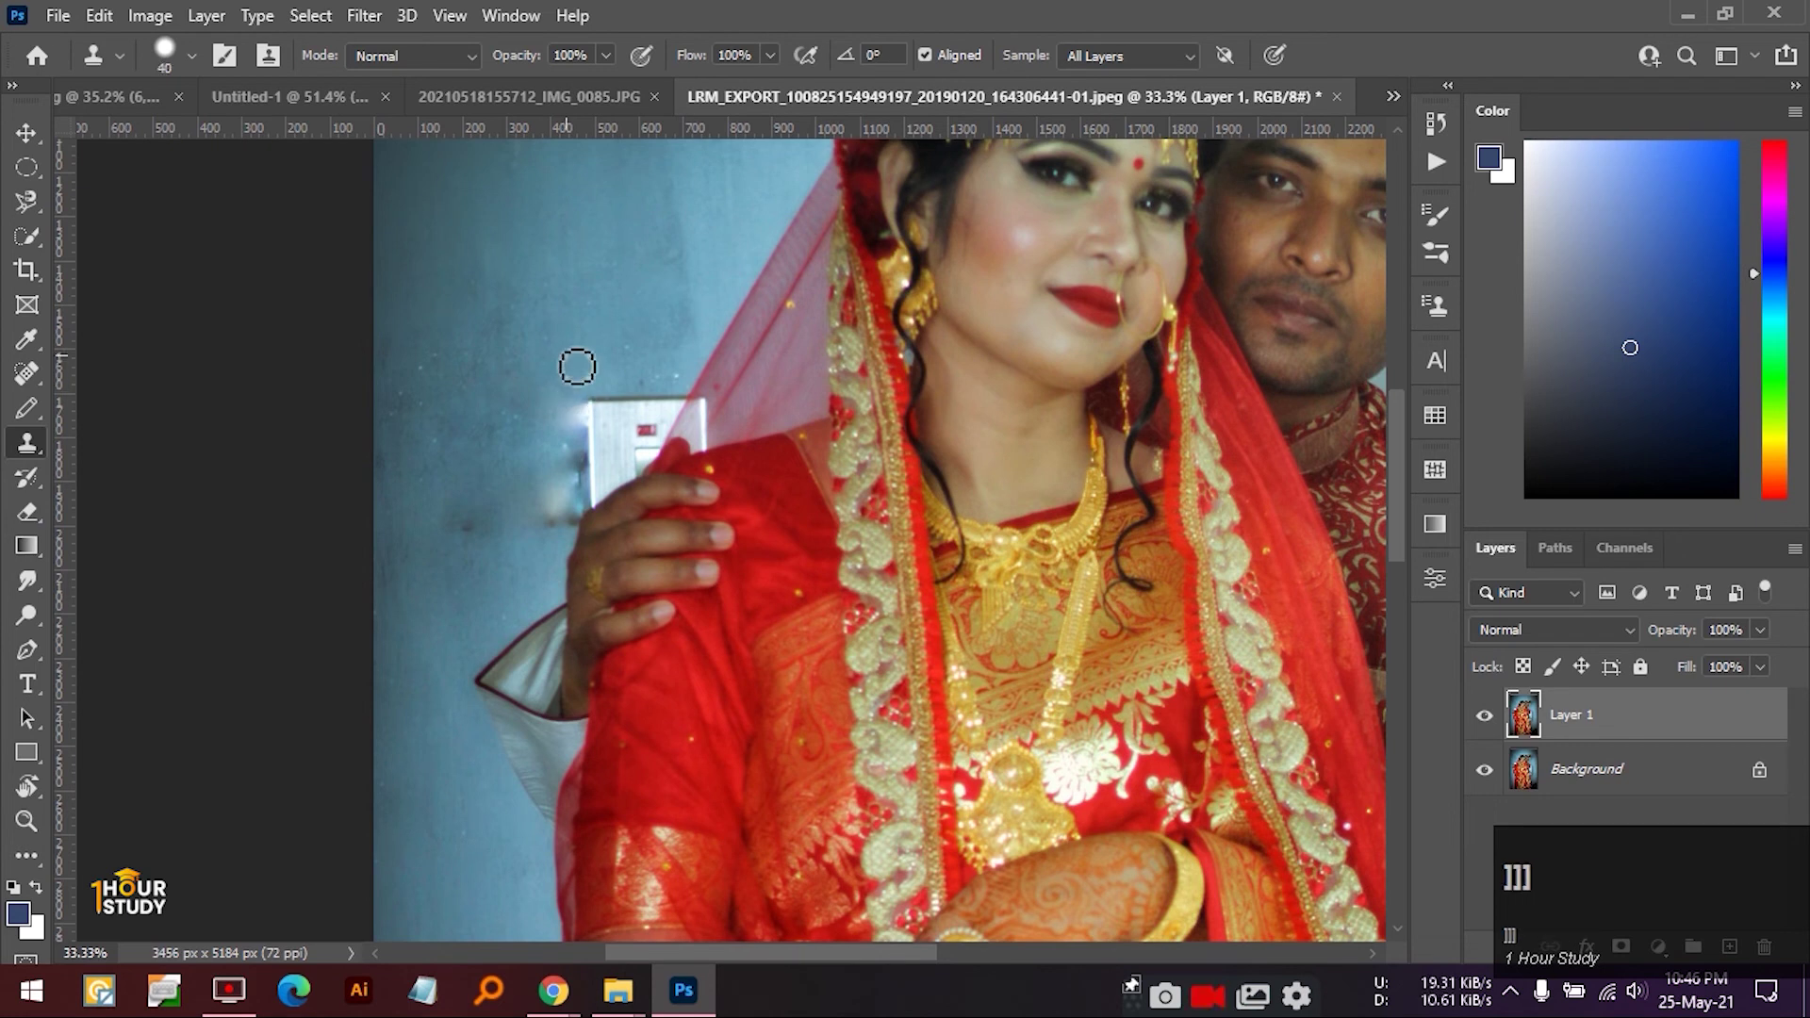
- Sample the blue wall beside the wall switch and clone it over the upper corner and edge of the switch plate
left_click(505, 376, "alt")
mouse_move(566, 388)
left_mouse_down()
mouse_move(577, 437)
mouse_move(618, 393)
mouse_move(597, 401)
mouse_move(617, 417)
mouse_move(639, 353)
left_mouse_up()
key("space")
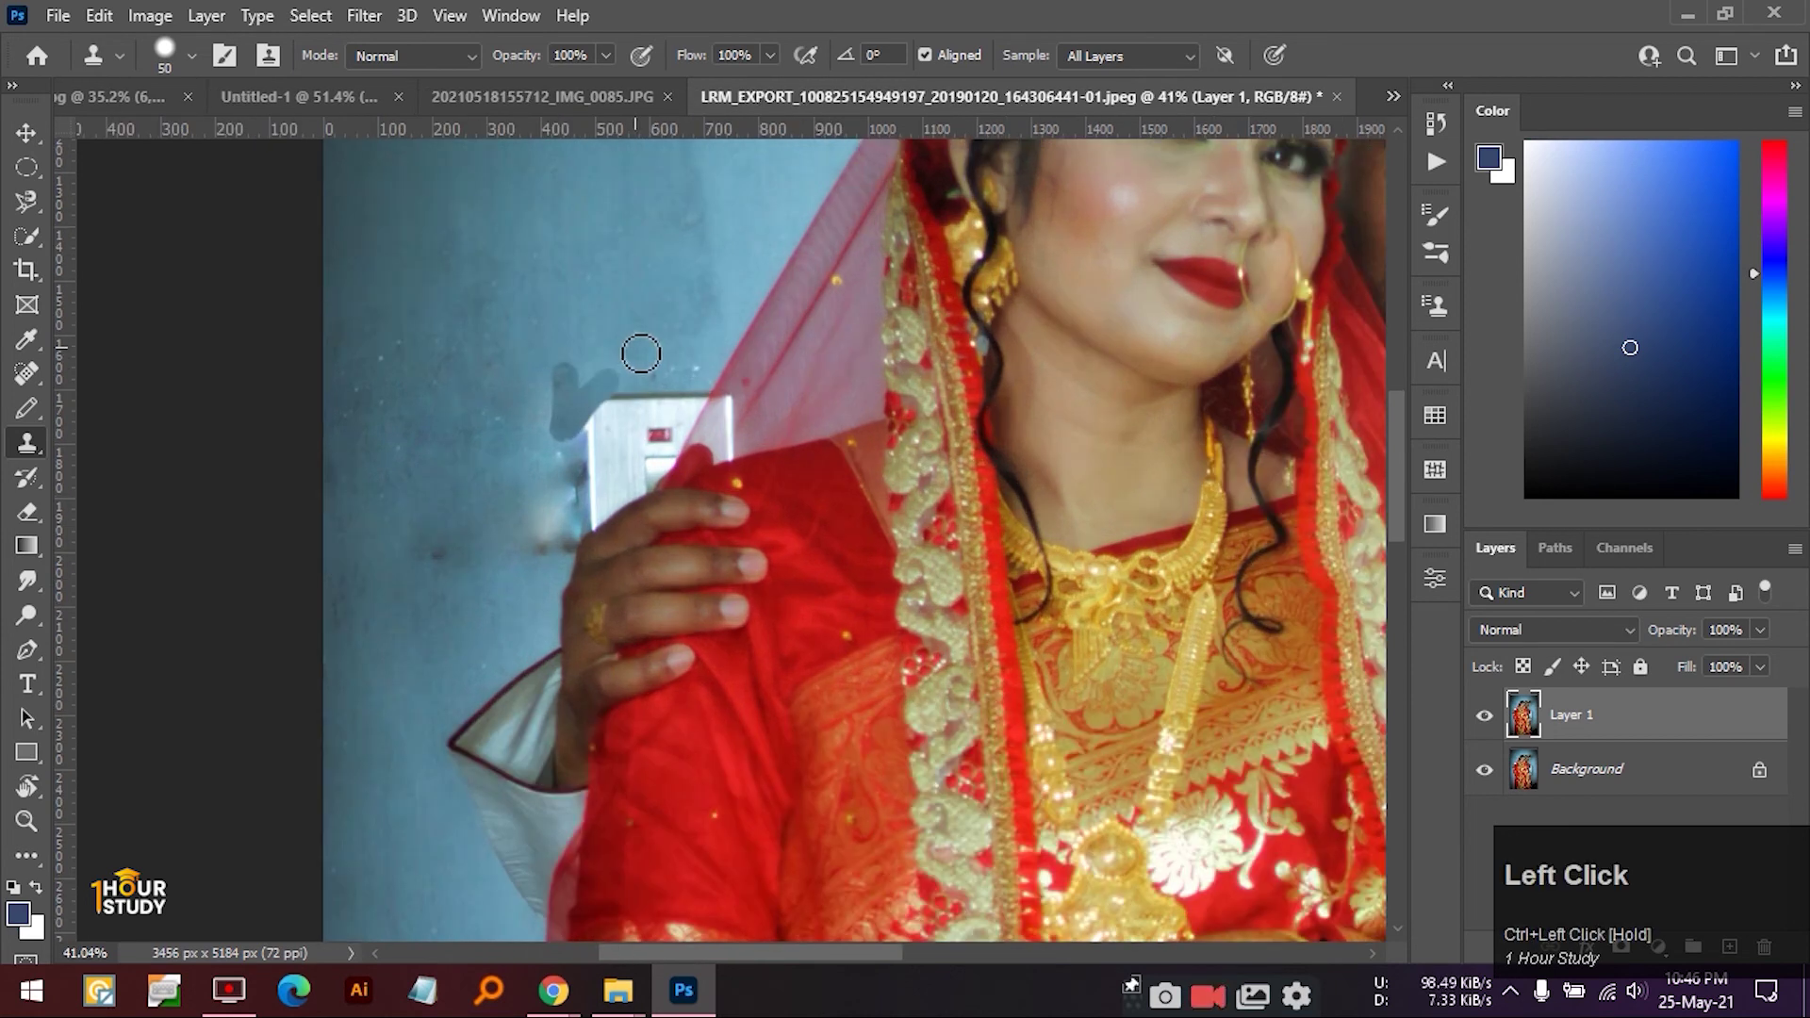
- Resample the blue wall and clone it over the switch plate's outer part down to the hand on the shoulder
left_click(635, 335, "alt")
left_click(597, 393)
mouse_move(597, 393)
left_mouse_down()
mouse_move(570, 415)
mouse_move(569, 378)
mouse_move(608, 400)
mouse_move(568, 443)
mouse_move(625, 406)
mouse_move(597, 424)
mouse_move(562, 371)
mouse_move(574, 424)
mouse_move(606, 444)
mouse_move(667, 394)
mouse_move(635, 405)
mouse_move(698, 394)
mouse_move(595, 478)
mouse_move(566, 476)
mouse_move(553, 392)
mouse_move(539, 493)
mouse_move(565, 467)
mouse_move(575, 499)
mouse_move(551, 545)
mouse_move(574, 545)
mouse_move(618, 476)
left_mouse_up()
left_click(576, 495, "alt")
key("ctrl+space")
left_click_drag(567, 546, 630, 512)
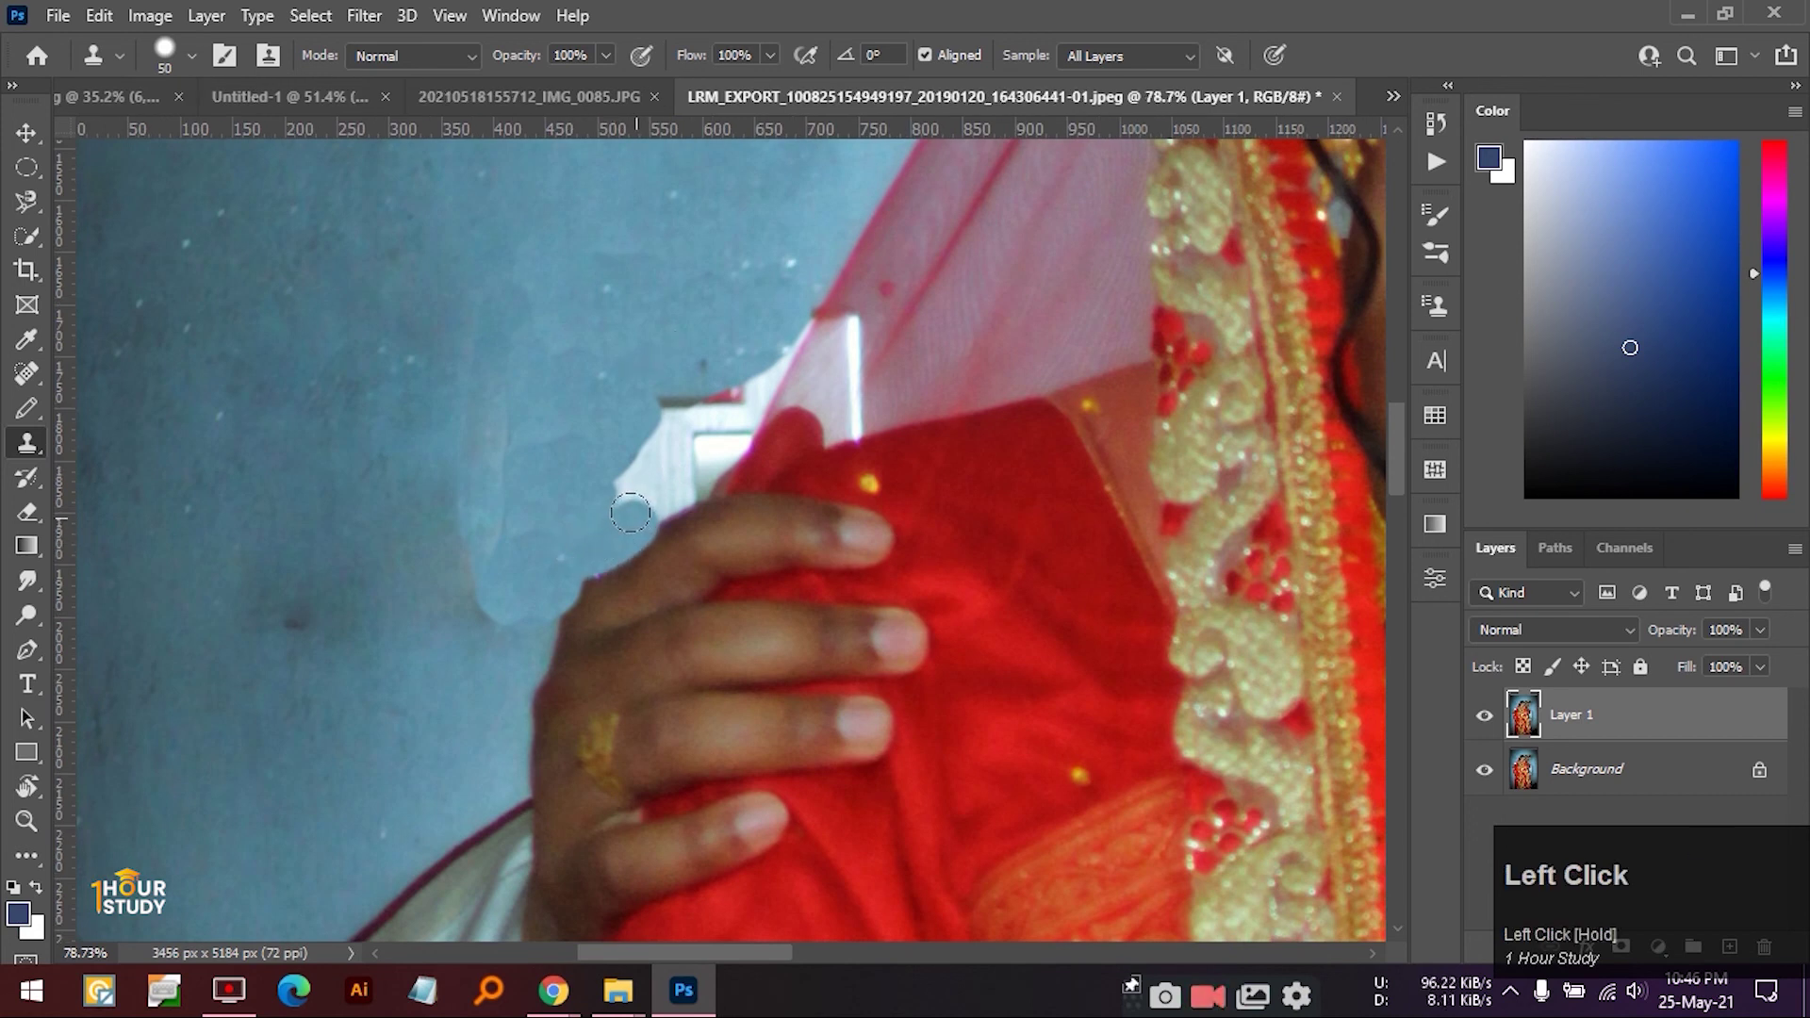
- Undo the last clone stroke and clone the wall over the remaining switch plate between the fingers and the veil edge
key("ctrl+z")
mouse_move(586, 555)
left_mouse_down()
mouse_move(625, 501)
mouse_move(705, 457)
mouse_move(778, 326)
mouse_move(752, 332)
mouse_move(641, 462)
left_mouse_up()
left_click_drag(668, 380, 624, 463)
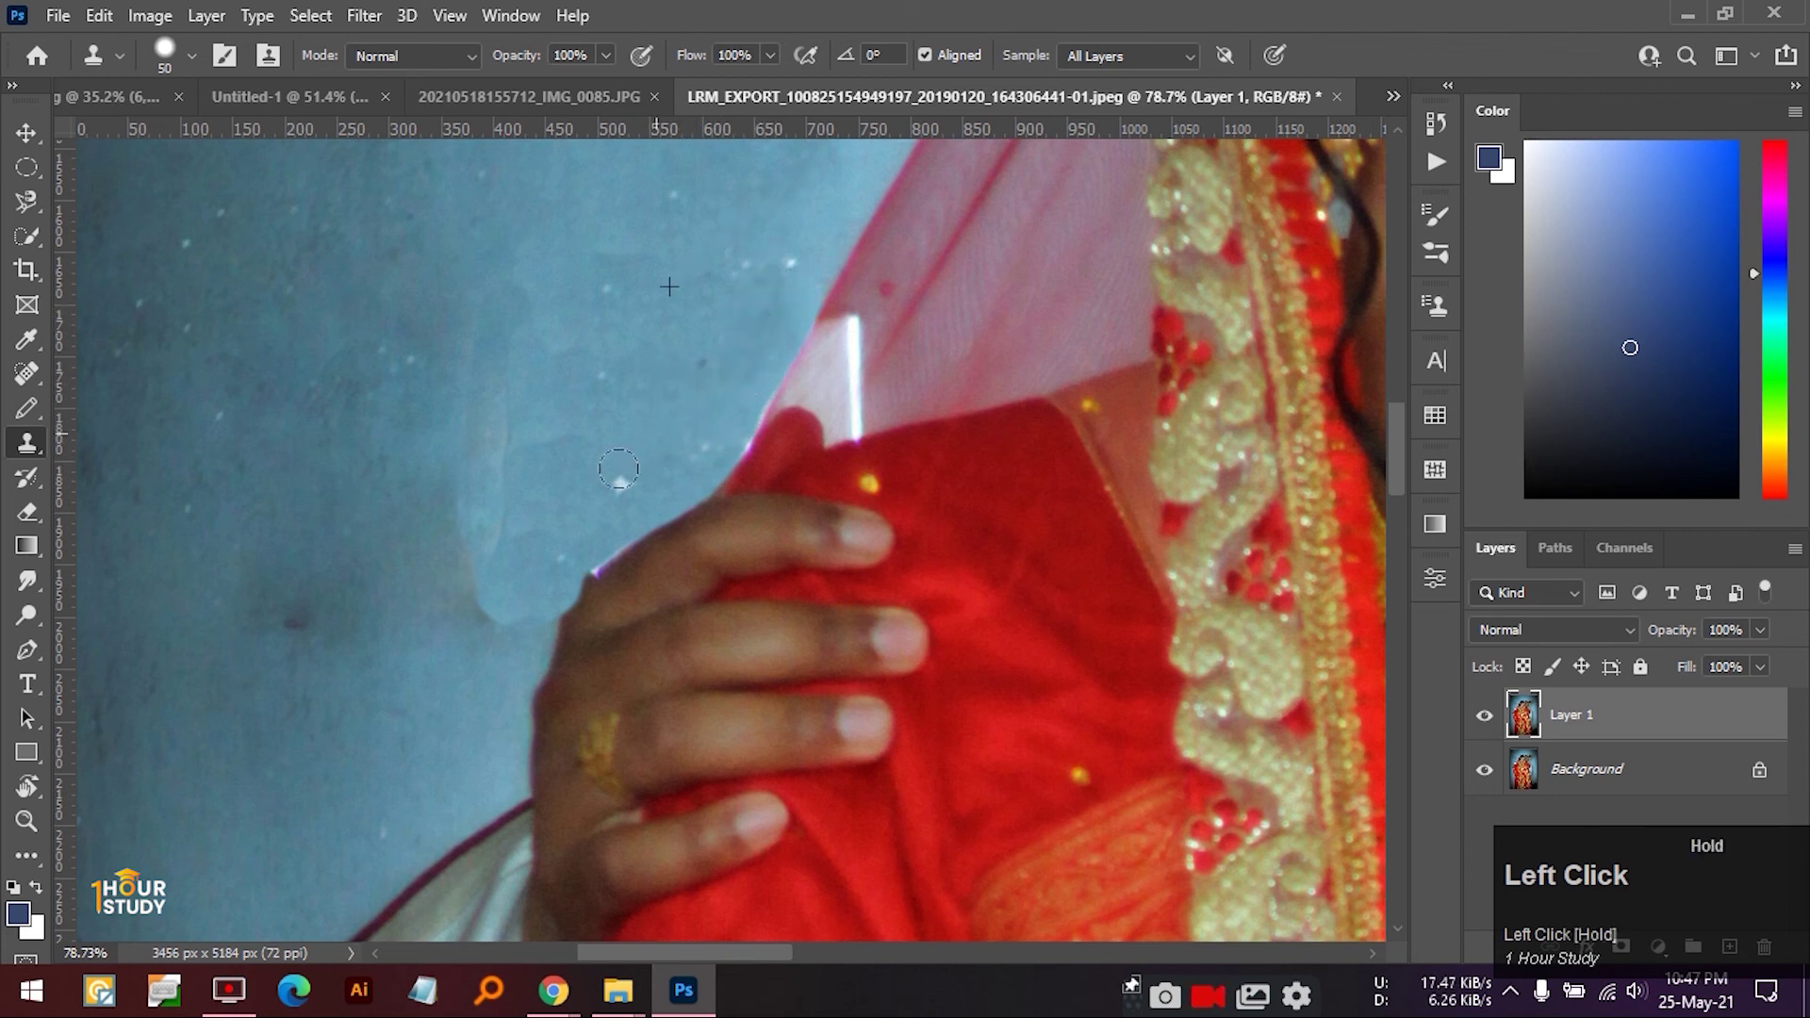
- Sample the pink veil fabric and clone it over the part of the switch plate showing through the veil
left_click_drag(962, 371, 840, 470)
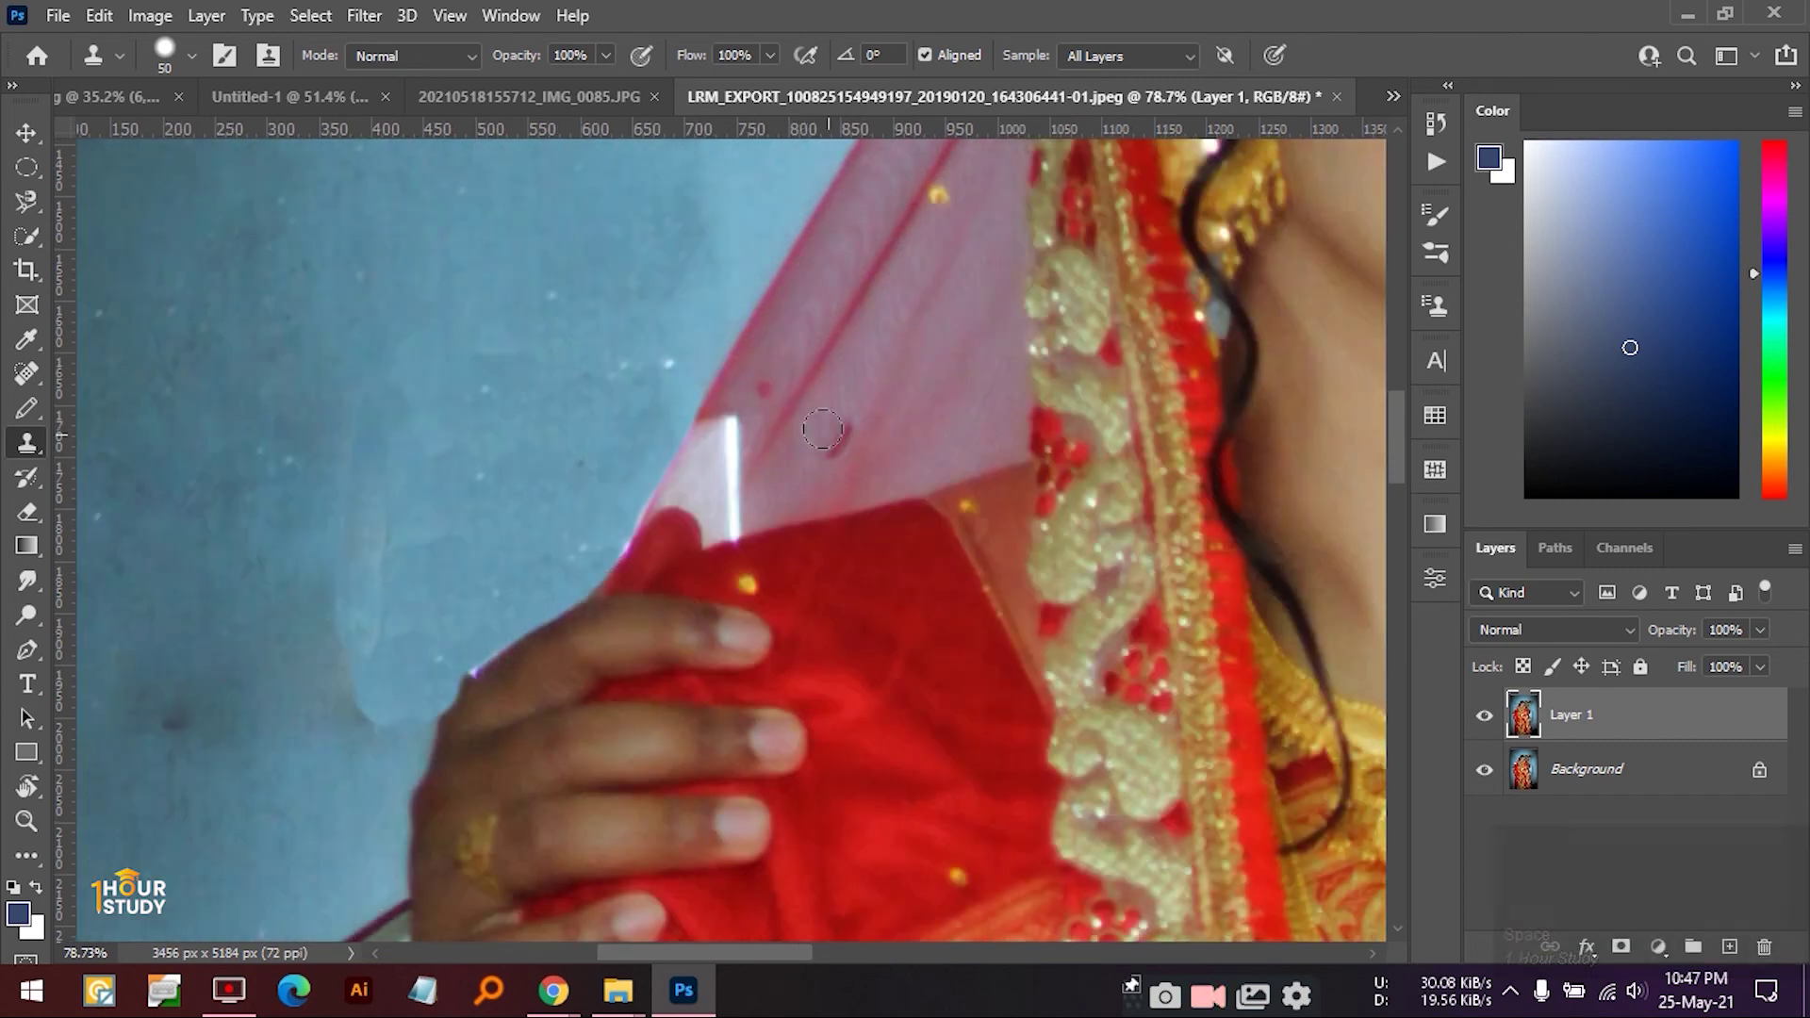
key("alt")
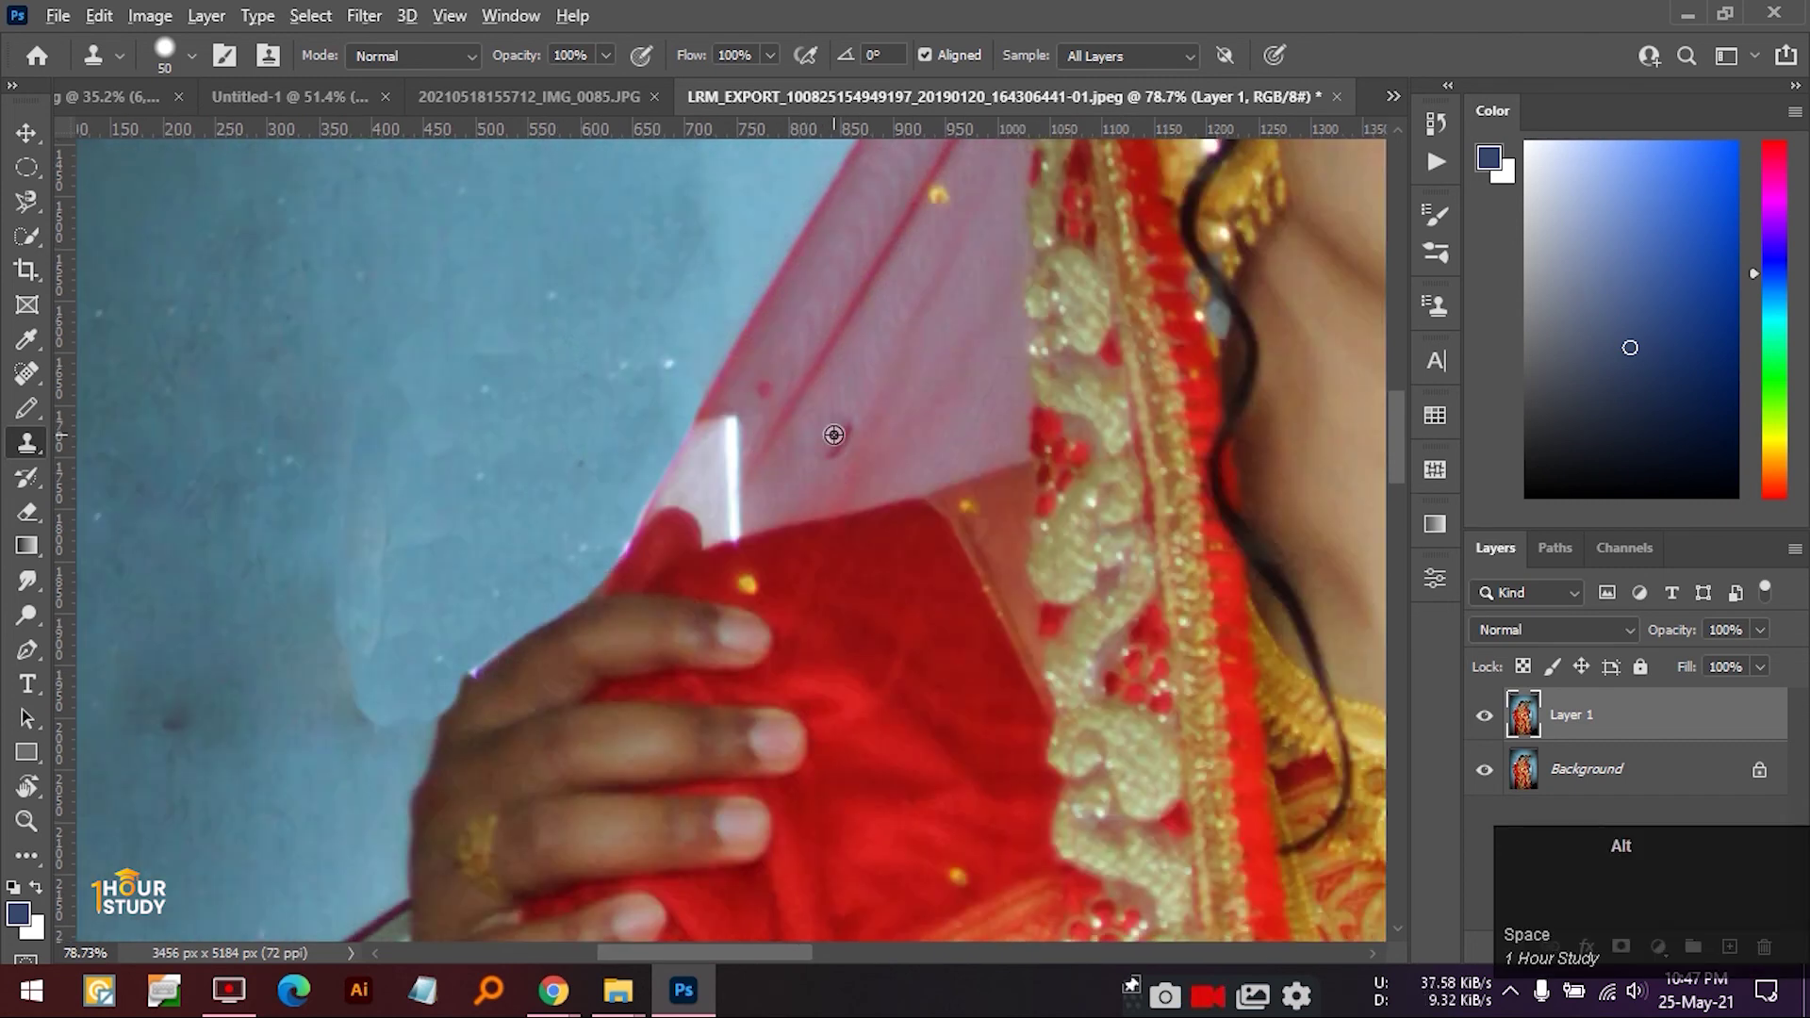
left_click(794, 465, "alt")
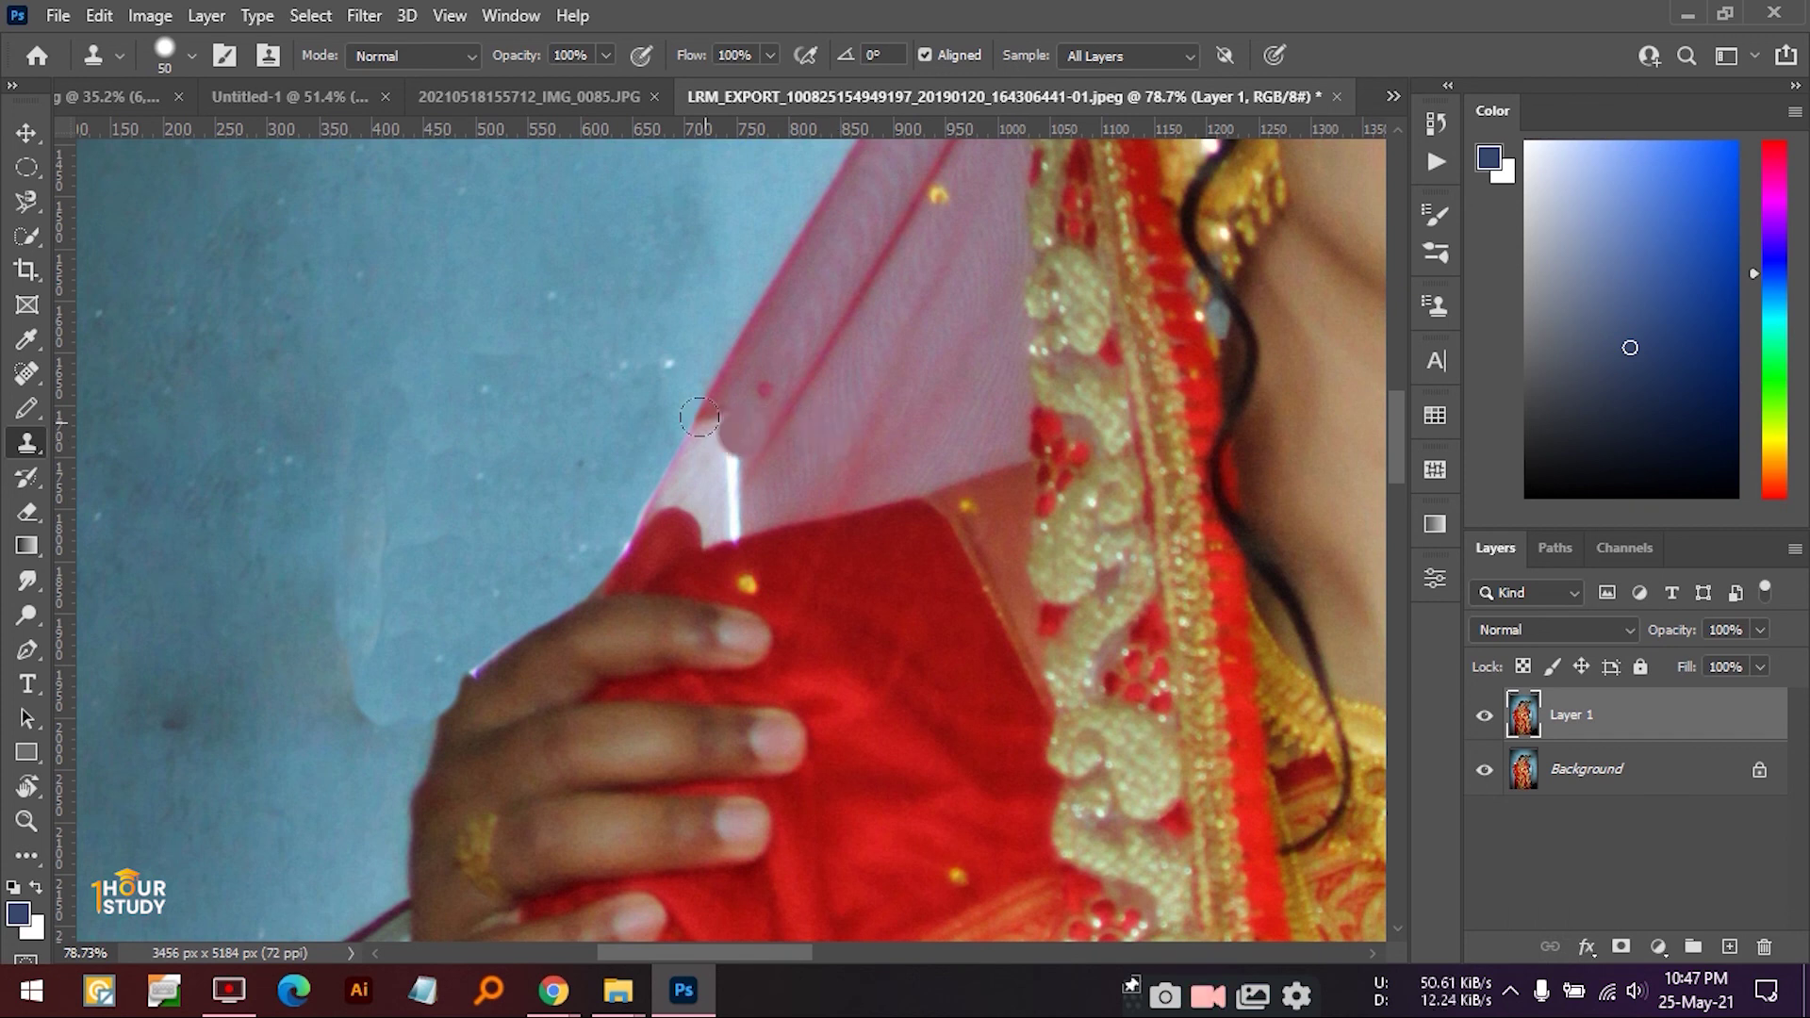
mouse_move(772, 434)
left_mouse_down()
mouse_move(699, 417)
mouse_move(703, 466)
left_mouse_up()
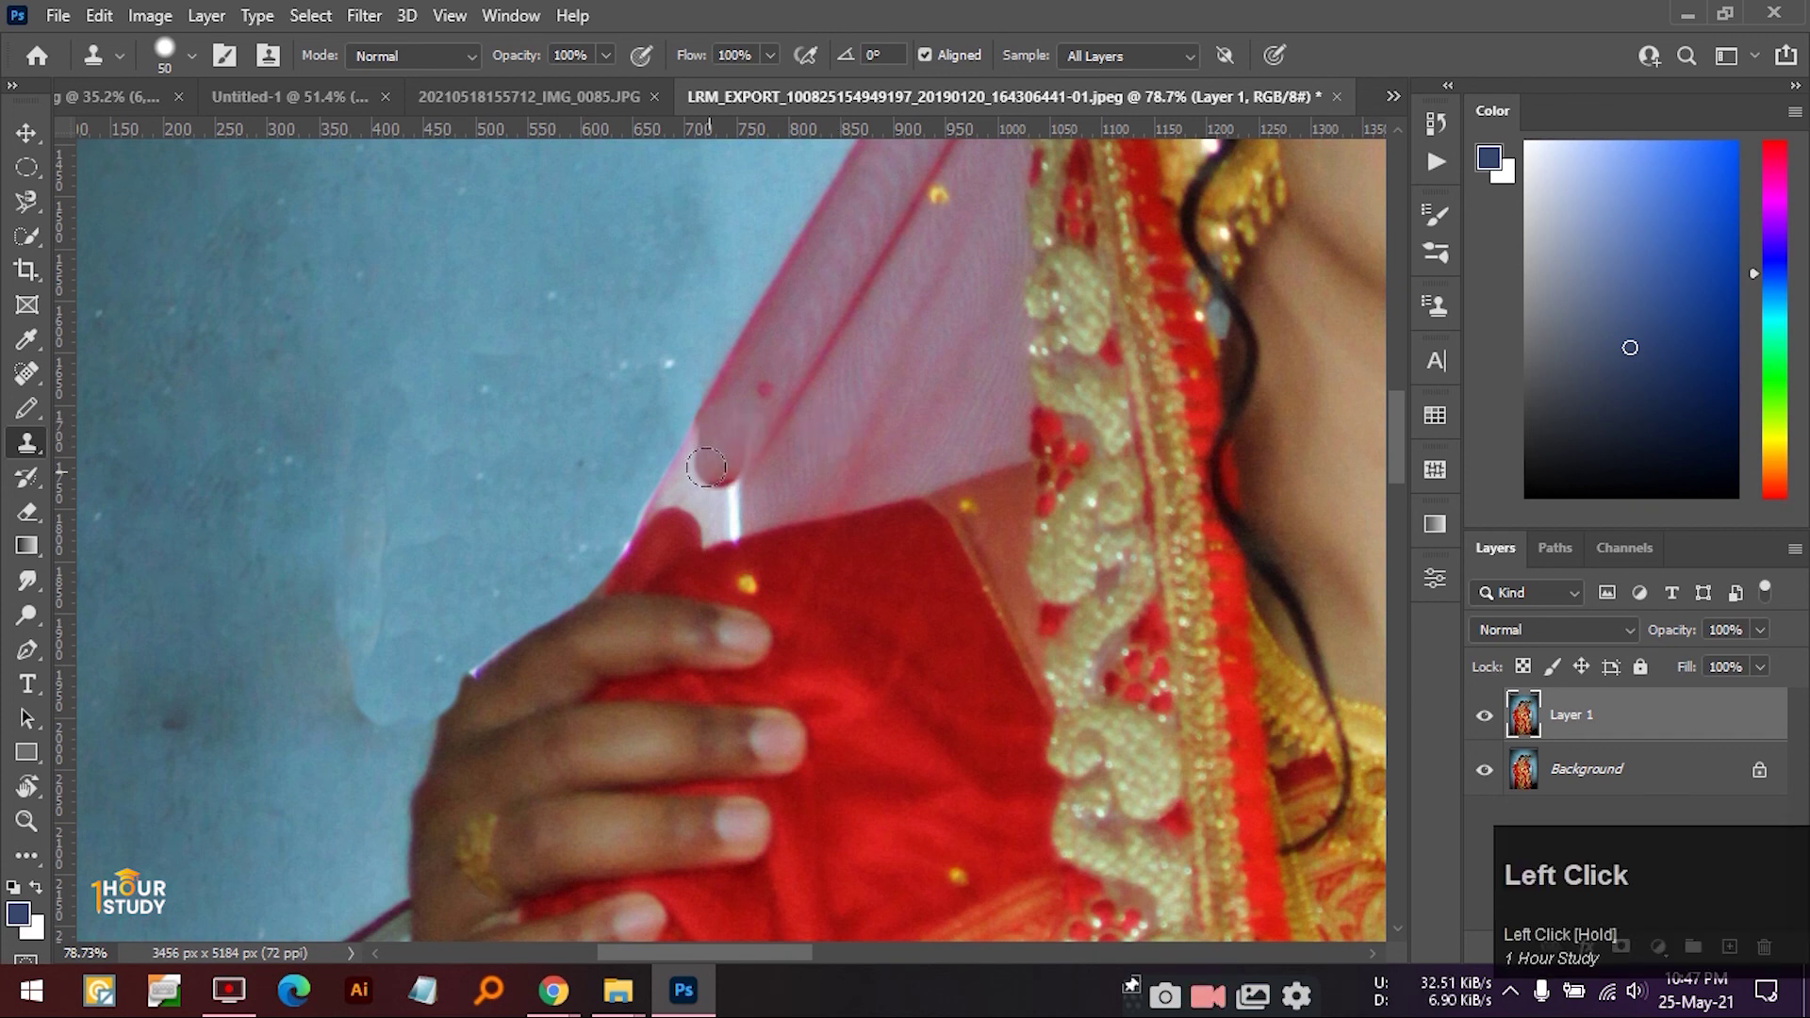
left_click(774, 388, "alt")
mouse_move(732, 450)
left_mouse_down()
mouse_move(709, 520)
mouse_move(702, 449)
mouse_move(671, 496)
mouse_move(703, 451)
left_mouse_up()
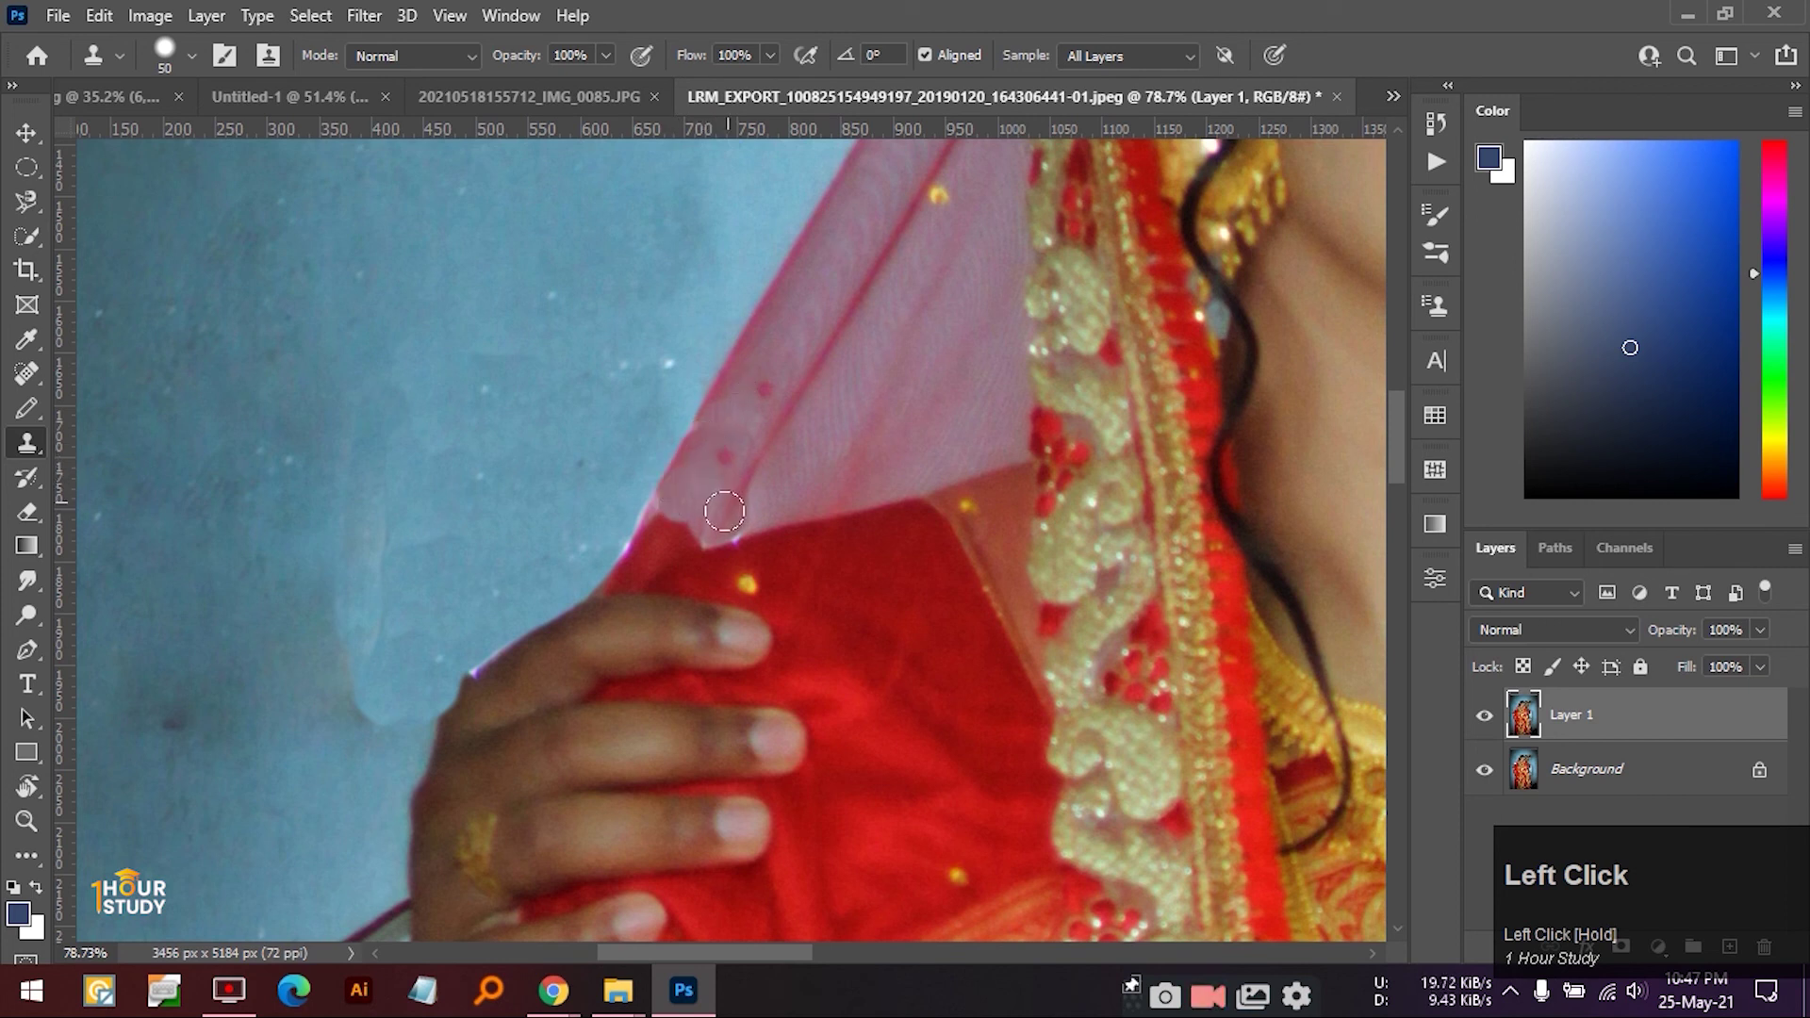
- Heal the faint clone edge and dark spot on the wall beside the hand using the Spot Healing Brush Tool at size 50
mouse_move(820, 460)
left_mouse_down()
mouse_move(726, 447)
mouse_move(664, 489)
mouse_move(590, 456)
left_mouse_up()
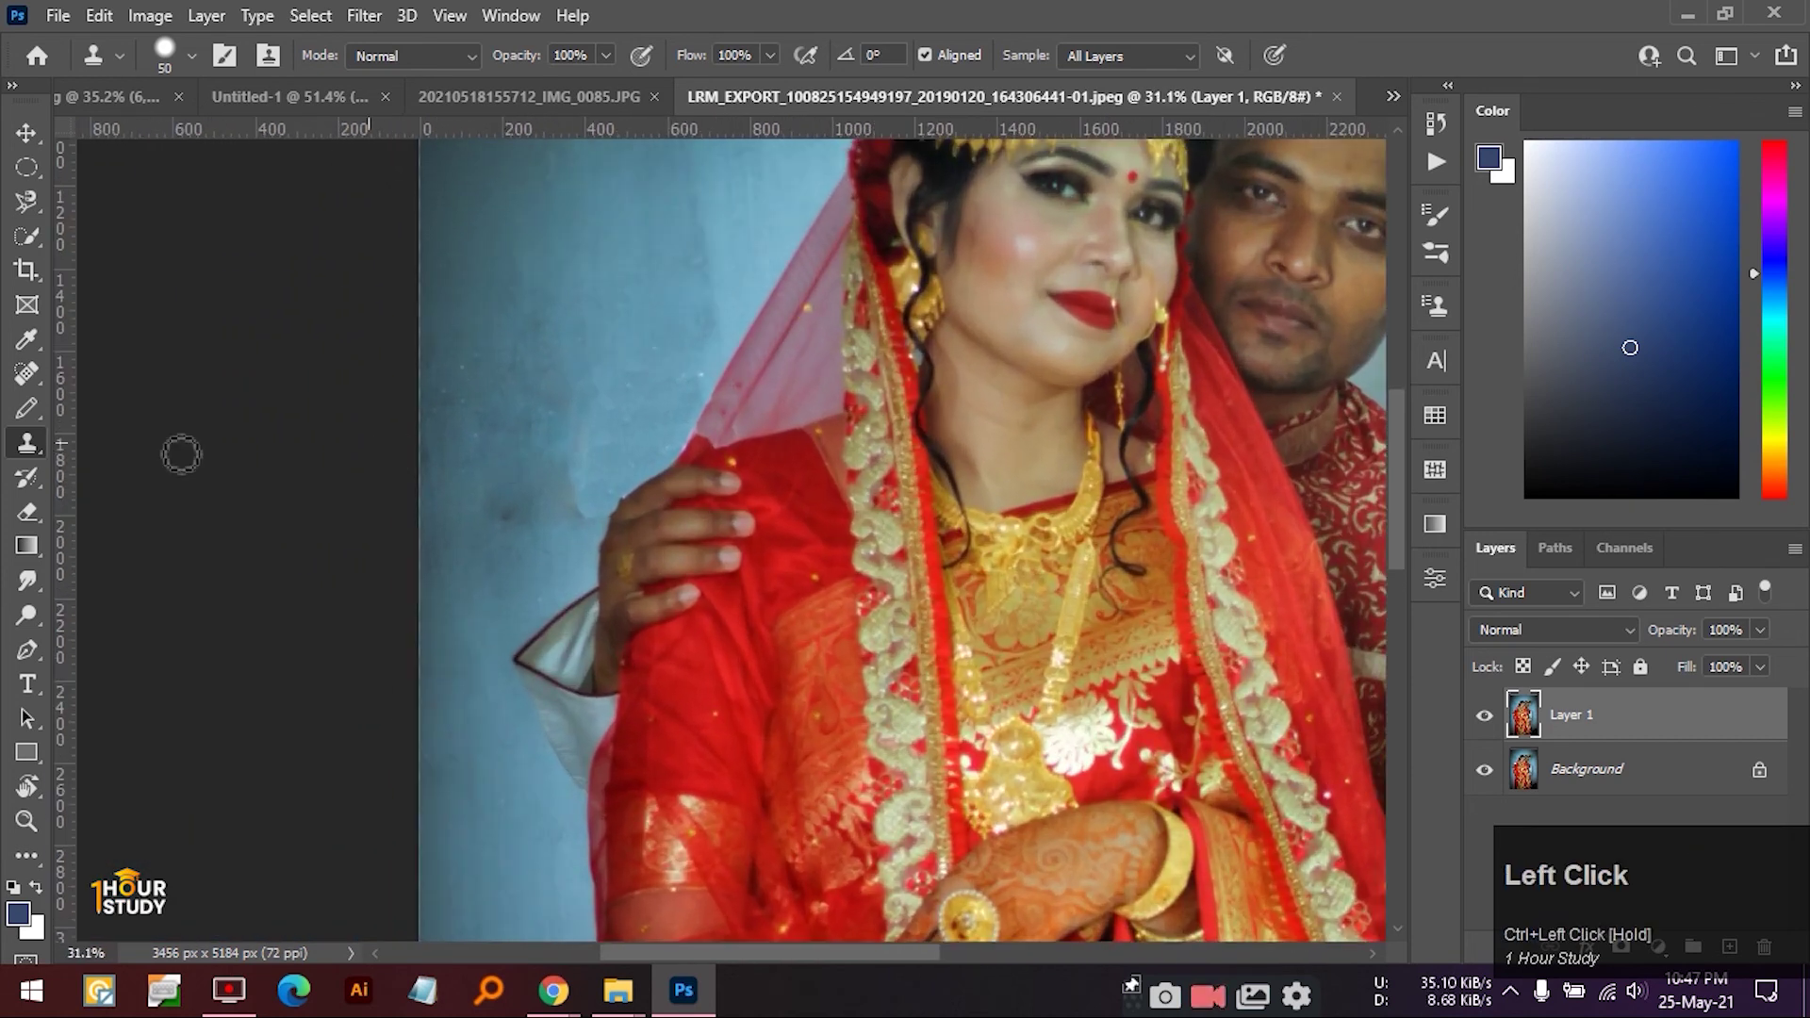
right_click(32, 490)
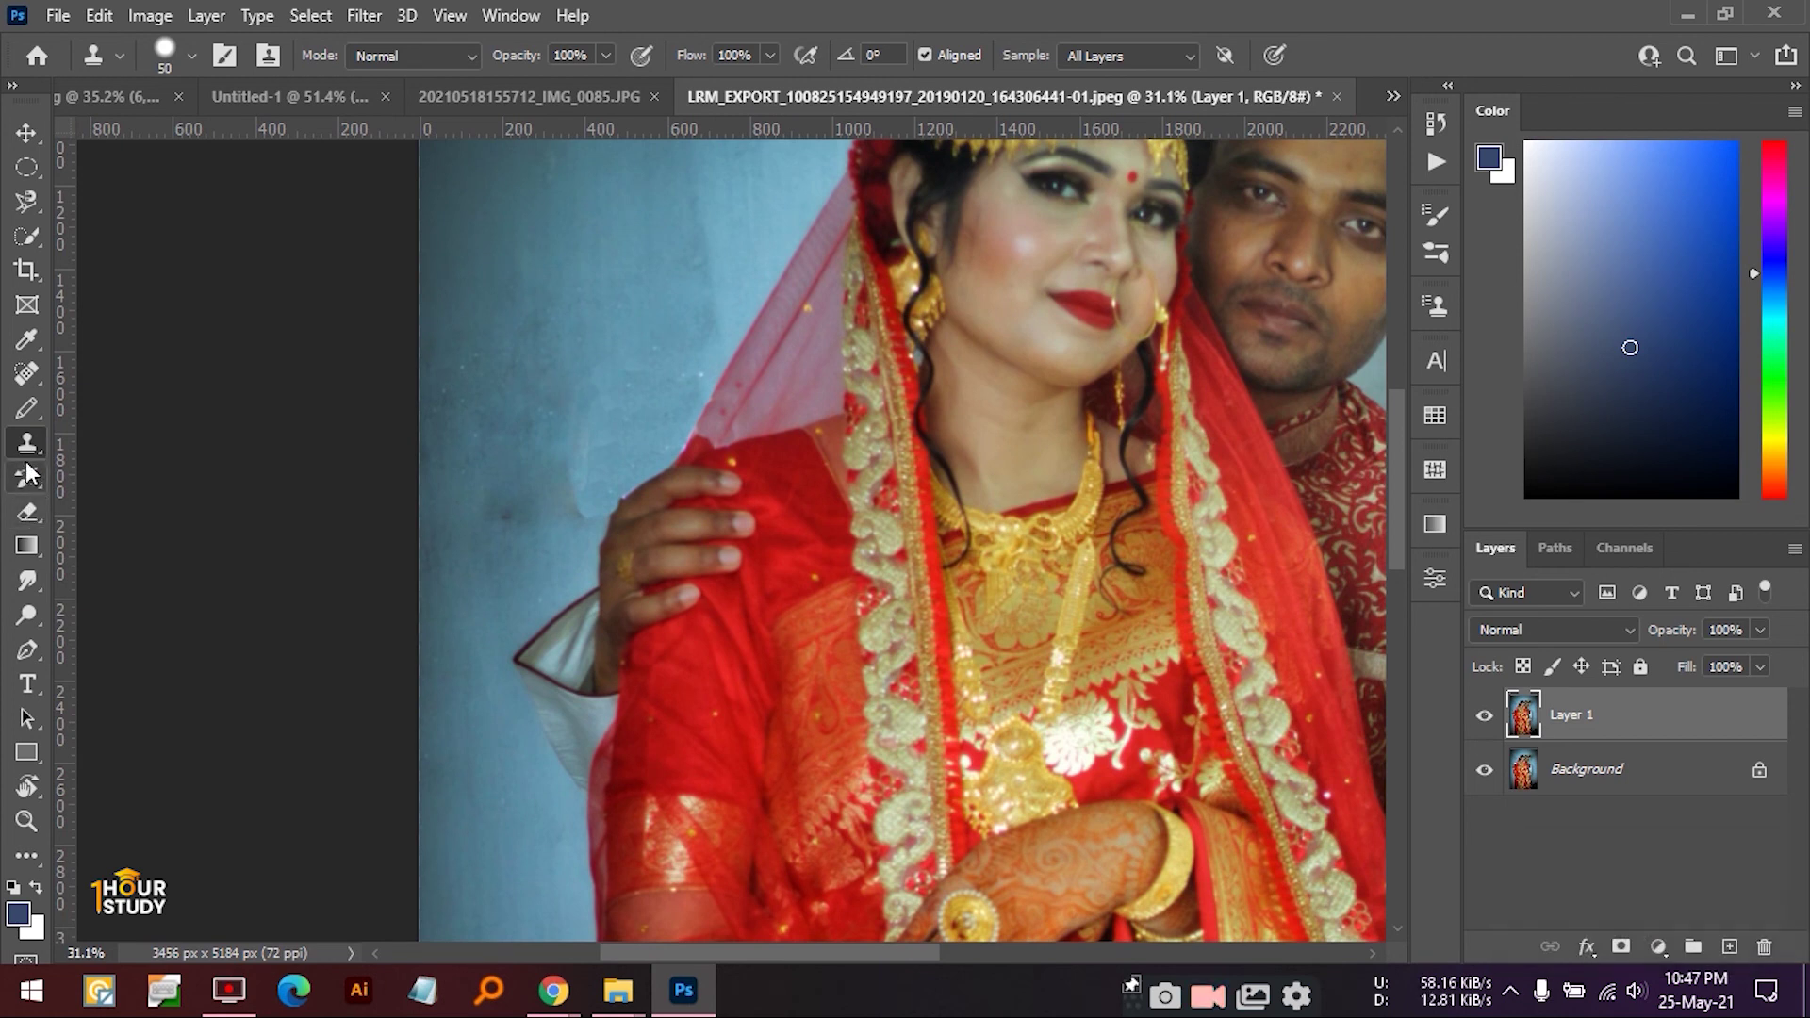
right_click(29, 410)
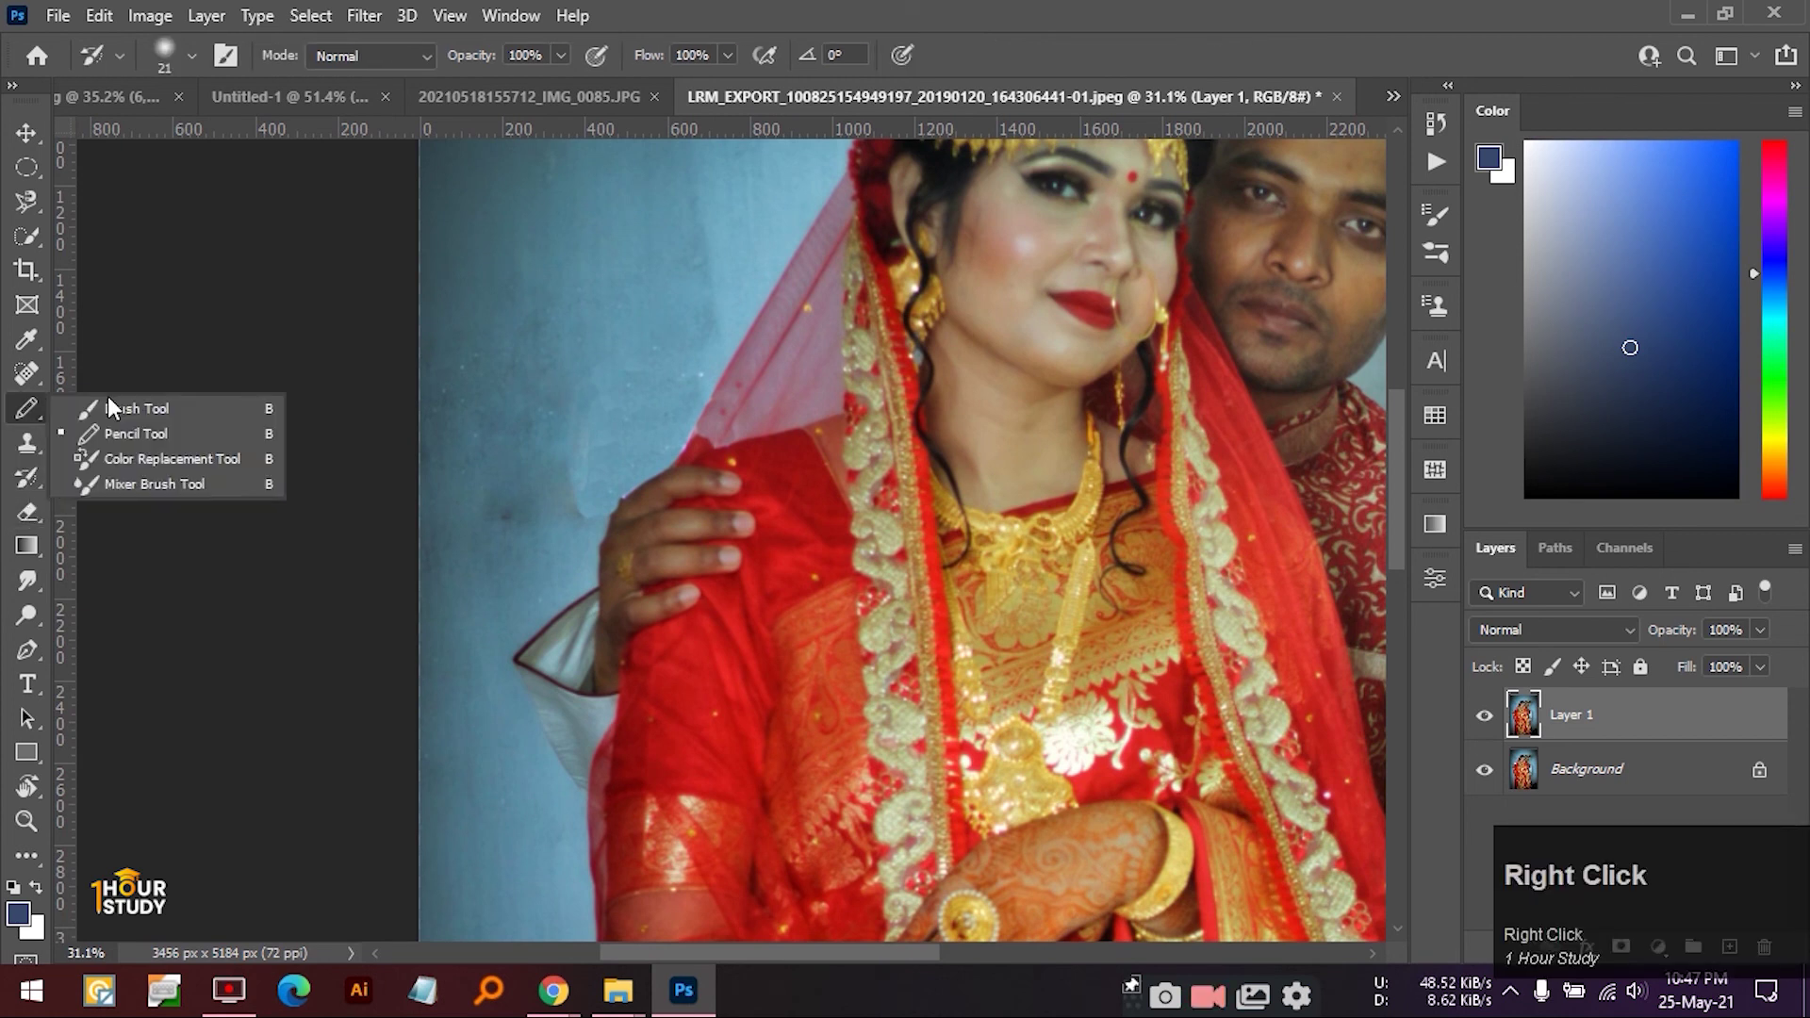
left_click(103, 408)
key("j")
right_click(26, 374)
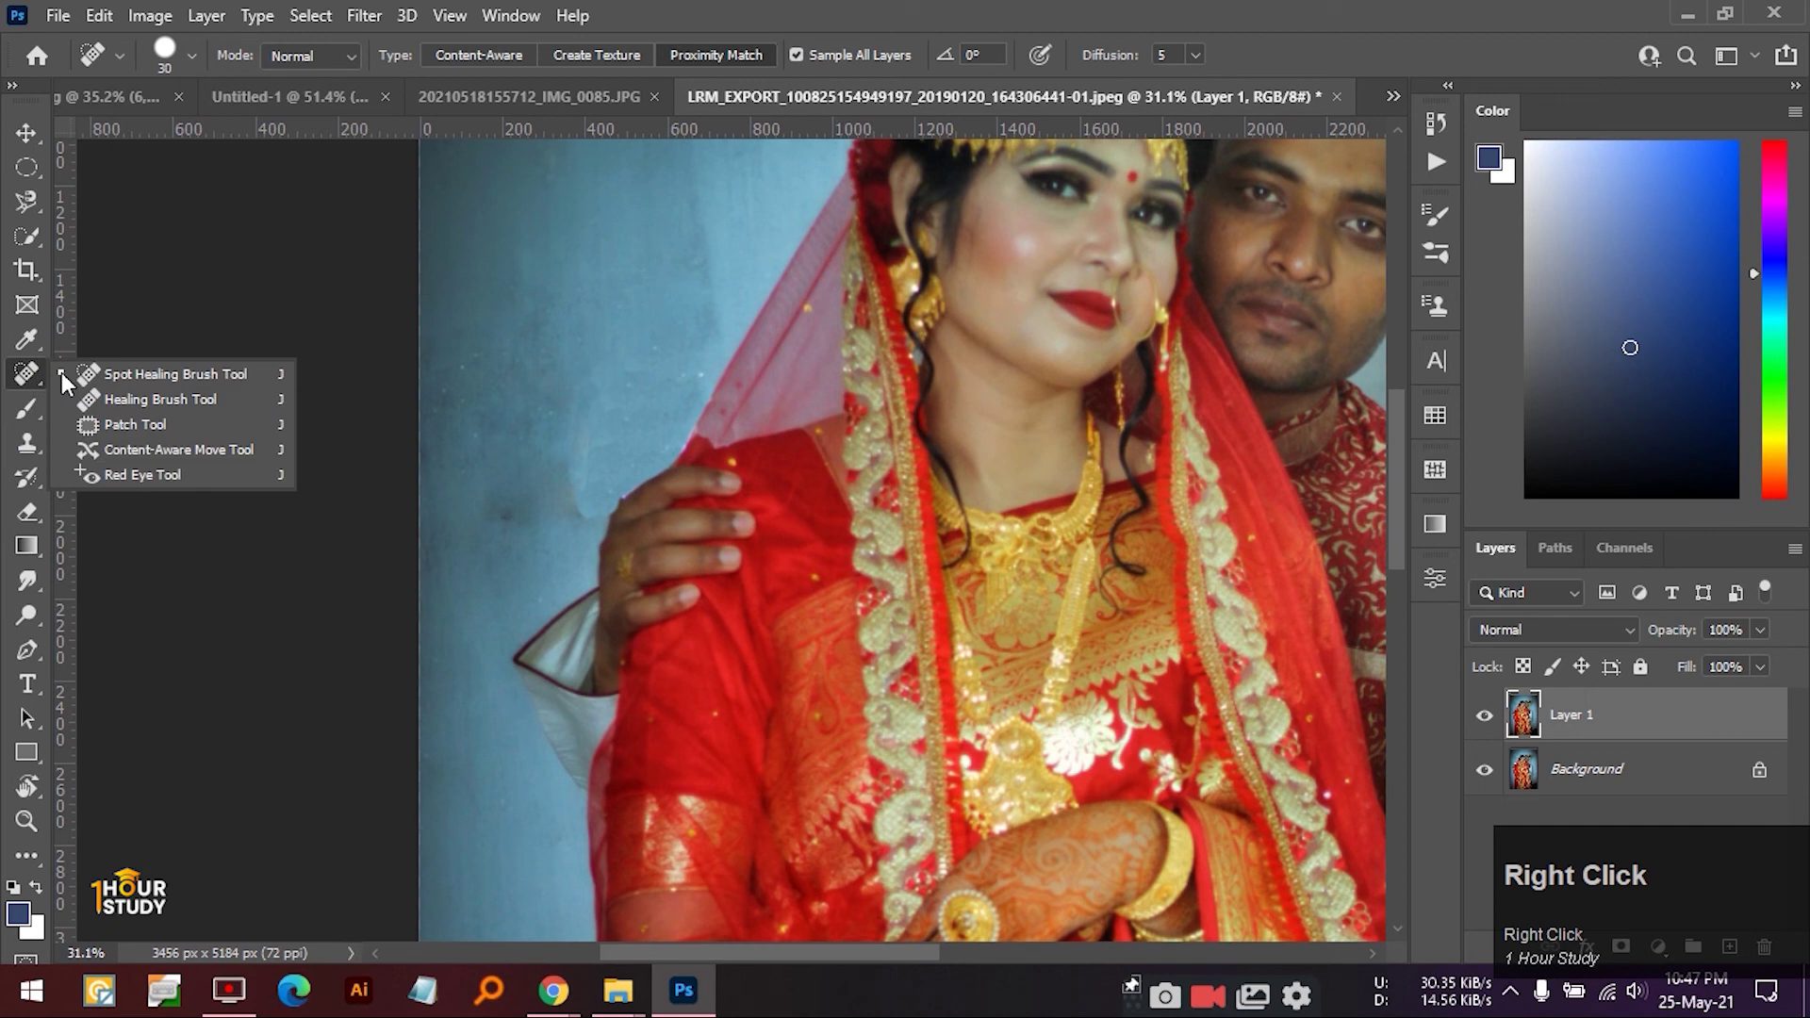
left_click(102, 371)
left_click(594, 514, "ctrl")
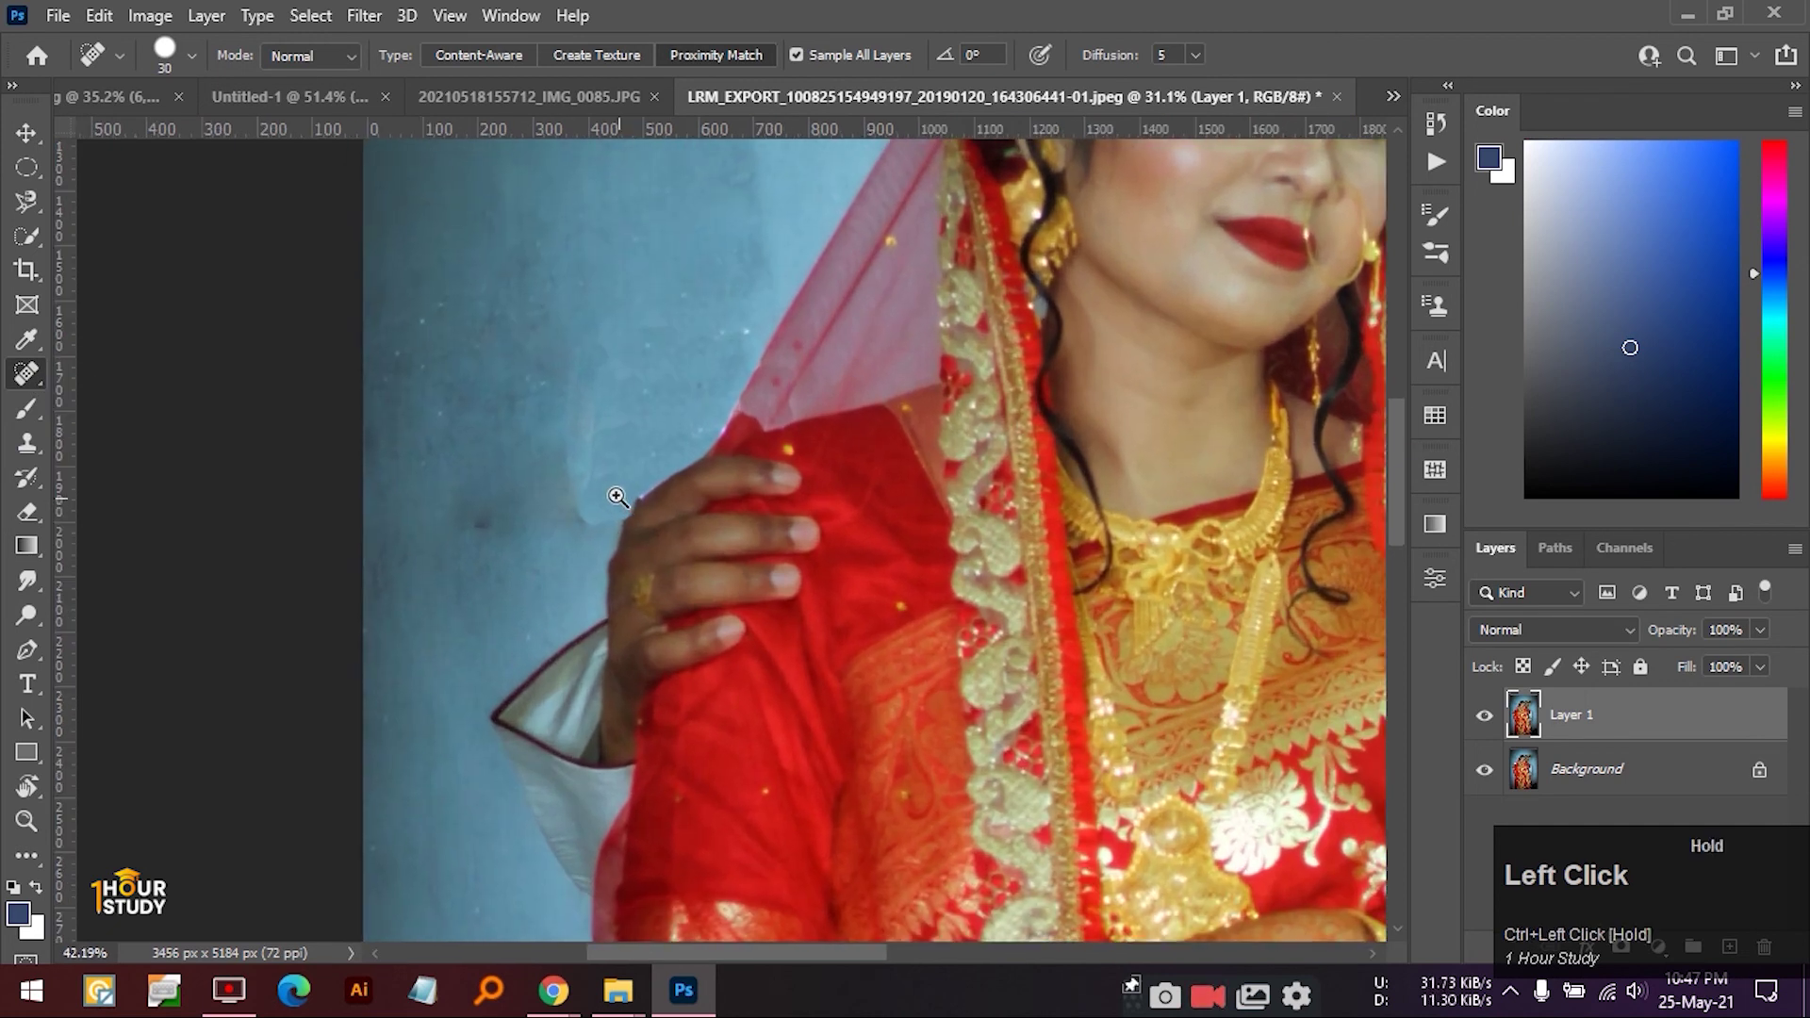
key("bracketright")
left_click_drag(578, 468, 578, 519)
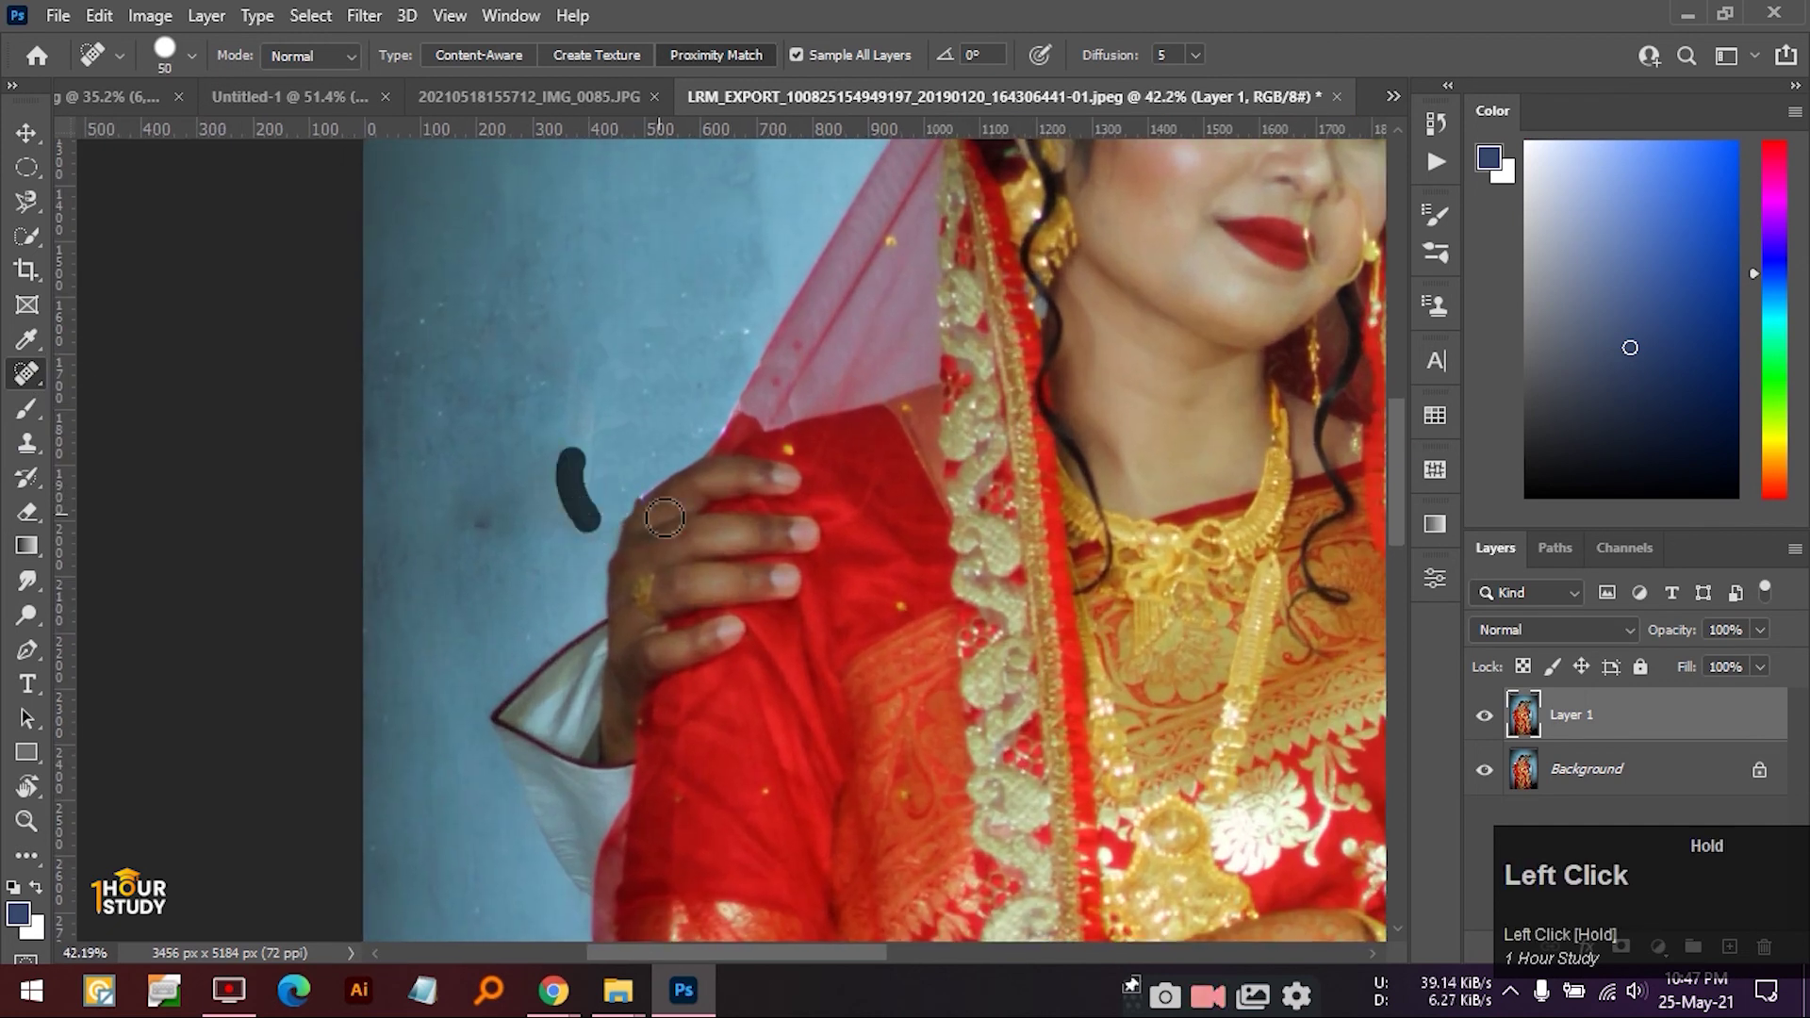
left_click(505, 515)
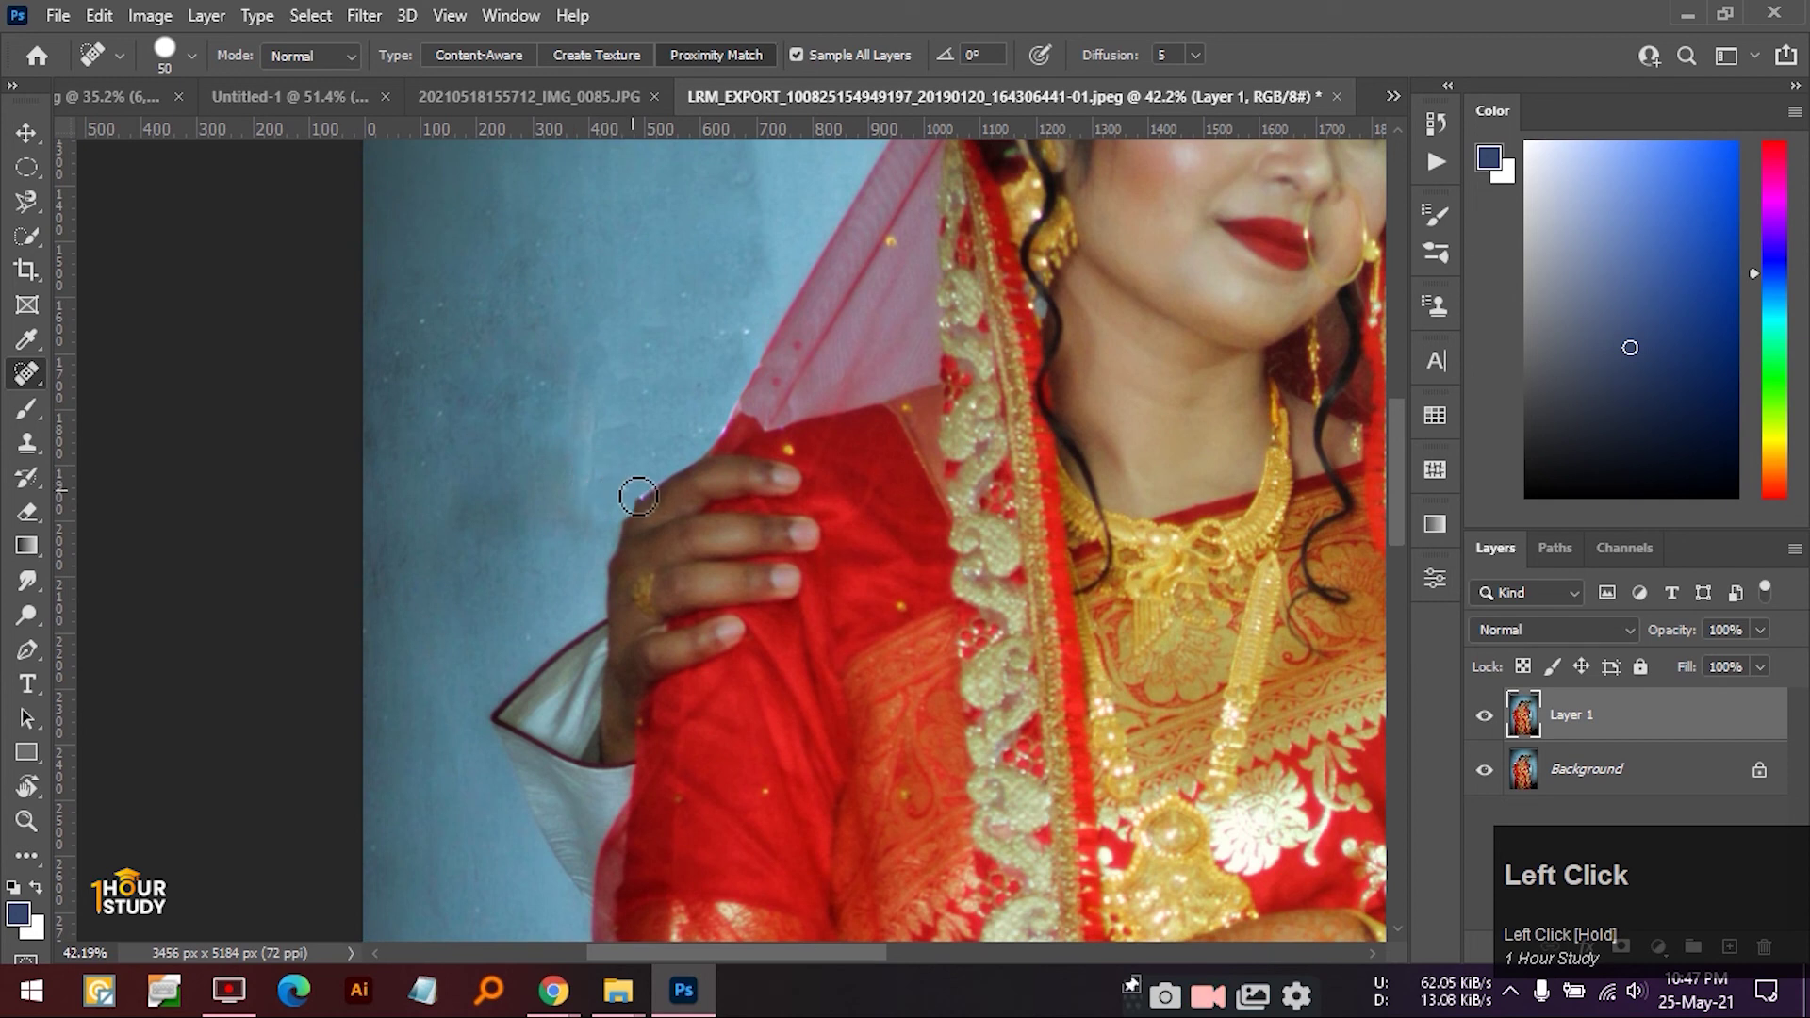
- Undo the last healing stroke and heal the remaining blemishes on the wall above the hand and near the veil
key("ctrl+z")
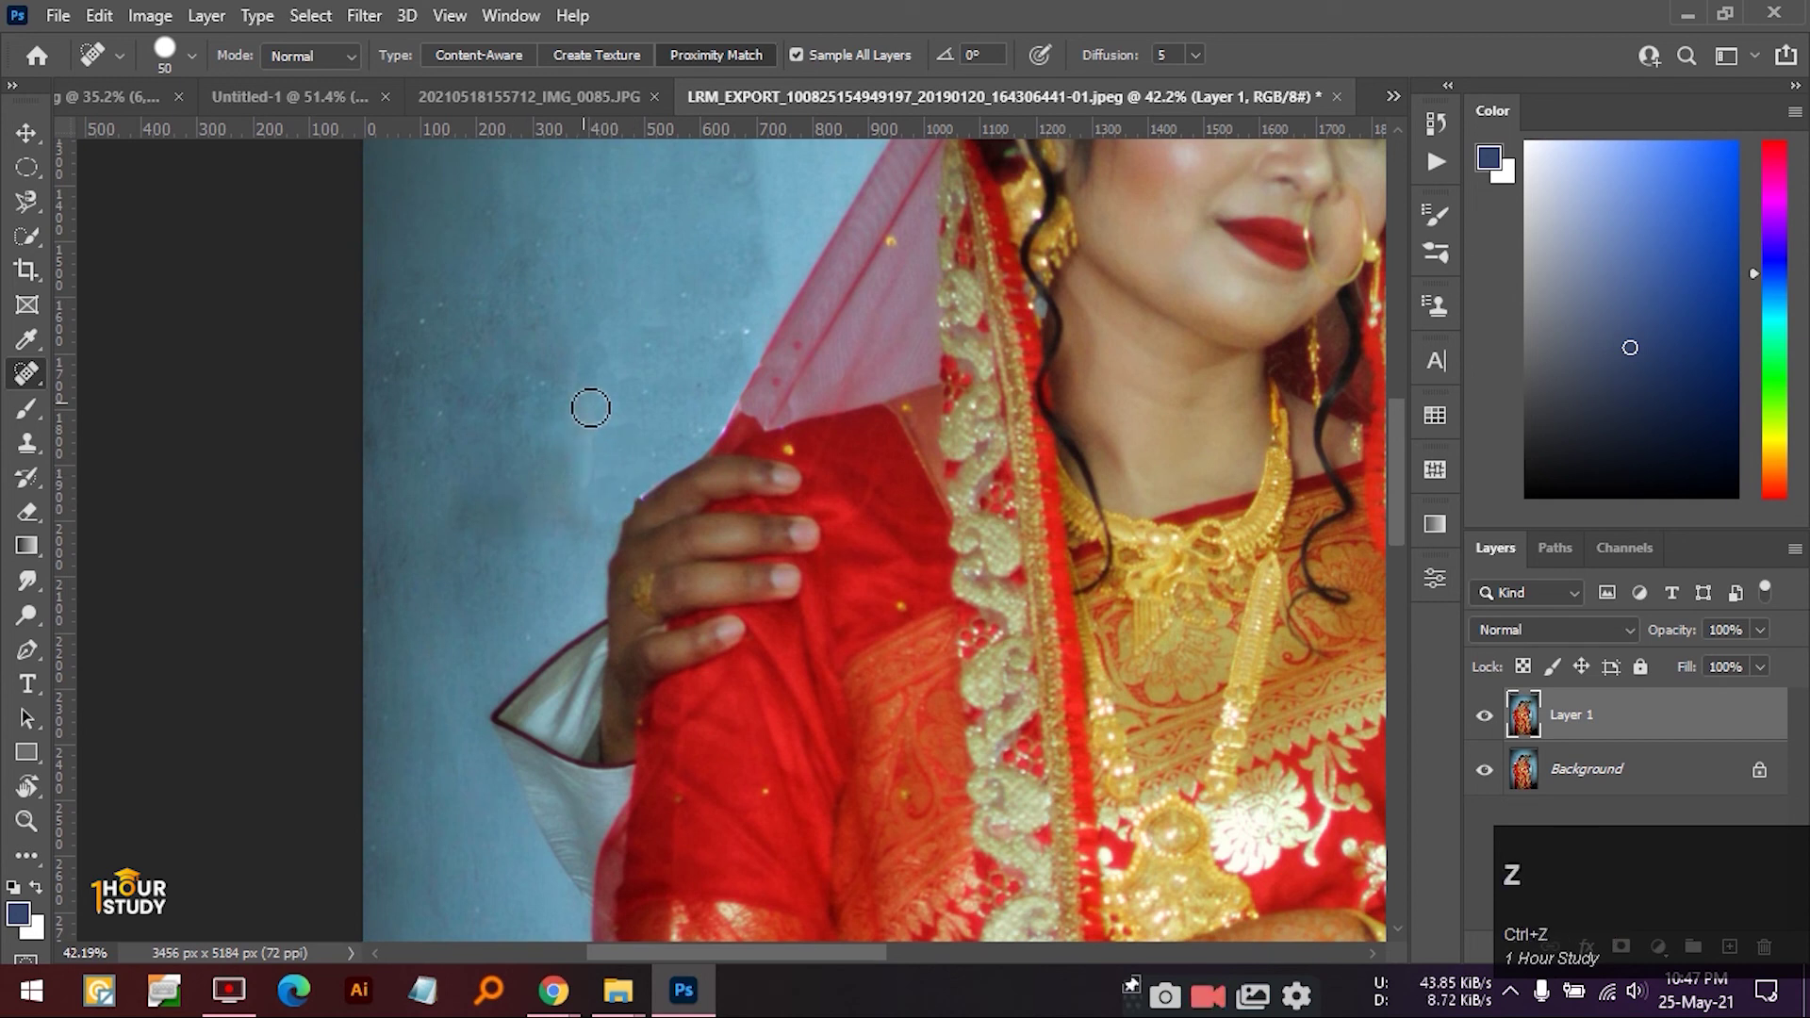
left_click_drag(582, 392, 582, 494)
left_click(752, 334)
scroll(716, 405, "down", 3)
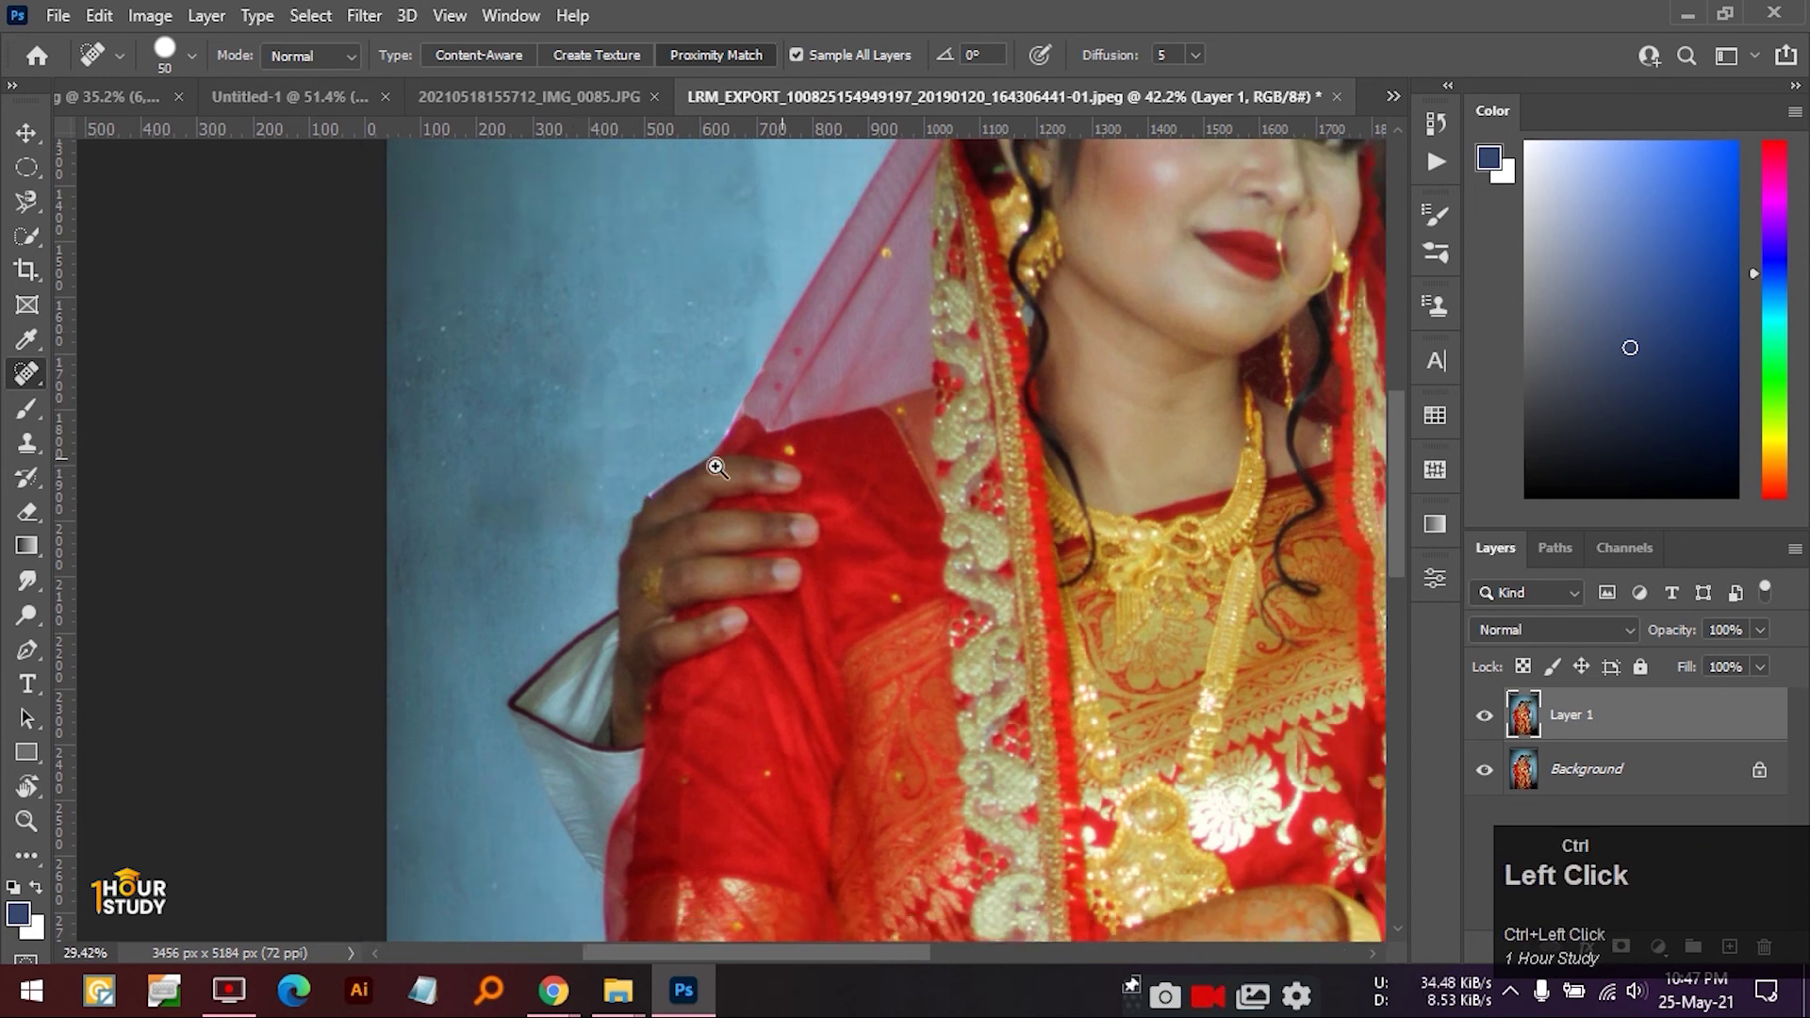
- Hide and show Layer 1 to compare the retouched wall with the original, and examine the whole wedding photo
left_click(1484, 718)
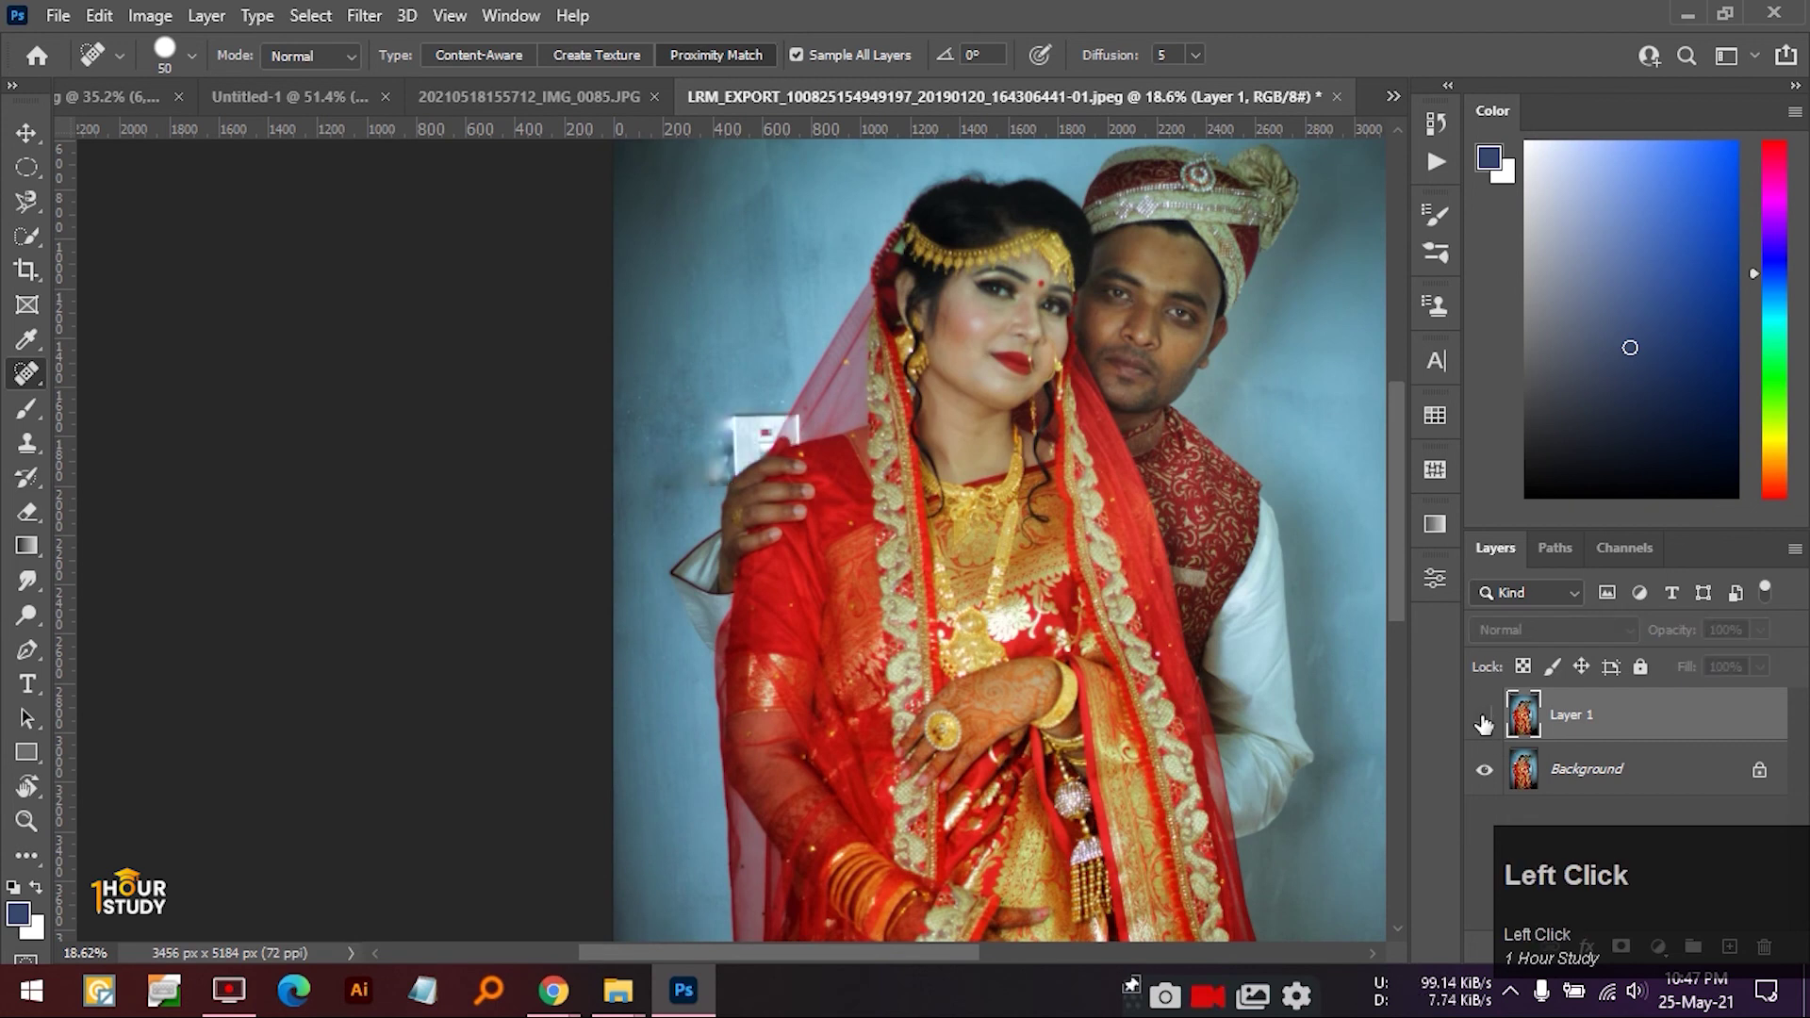
left_click(1483, 718)
key("space")
left_click_drag(1078, 610, 674, 535)
key("ctrl+space")
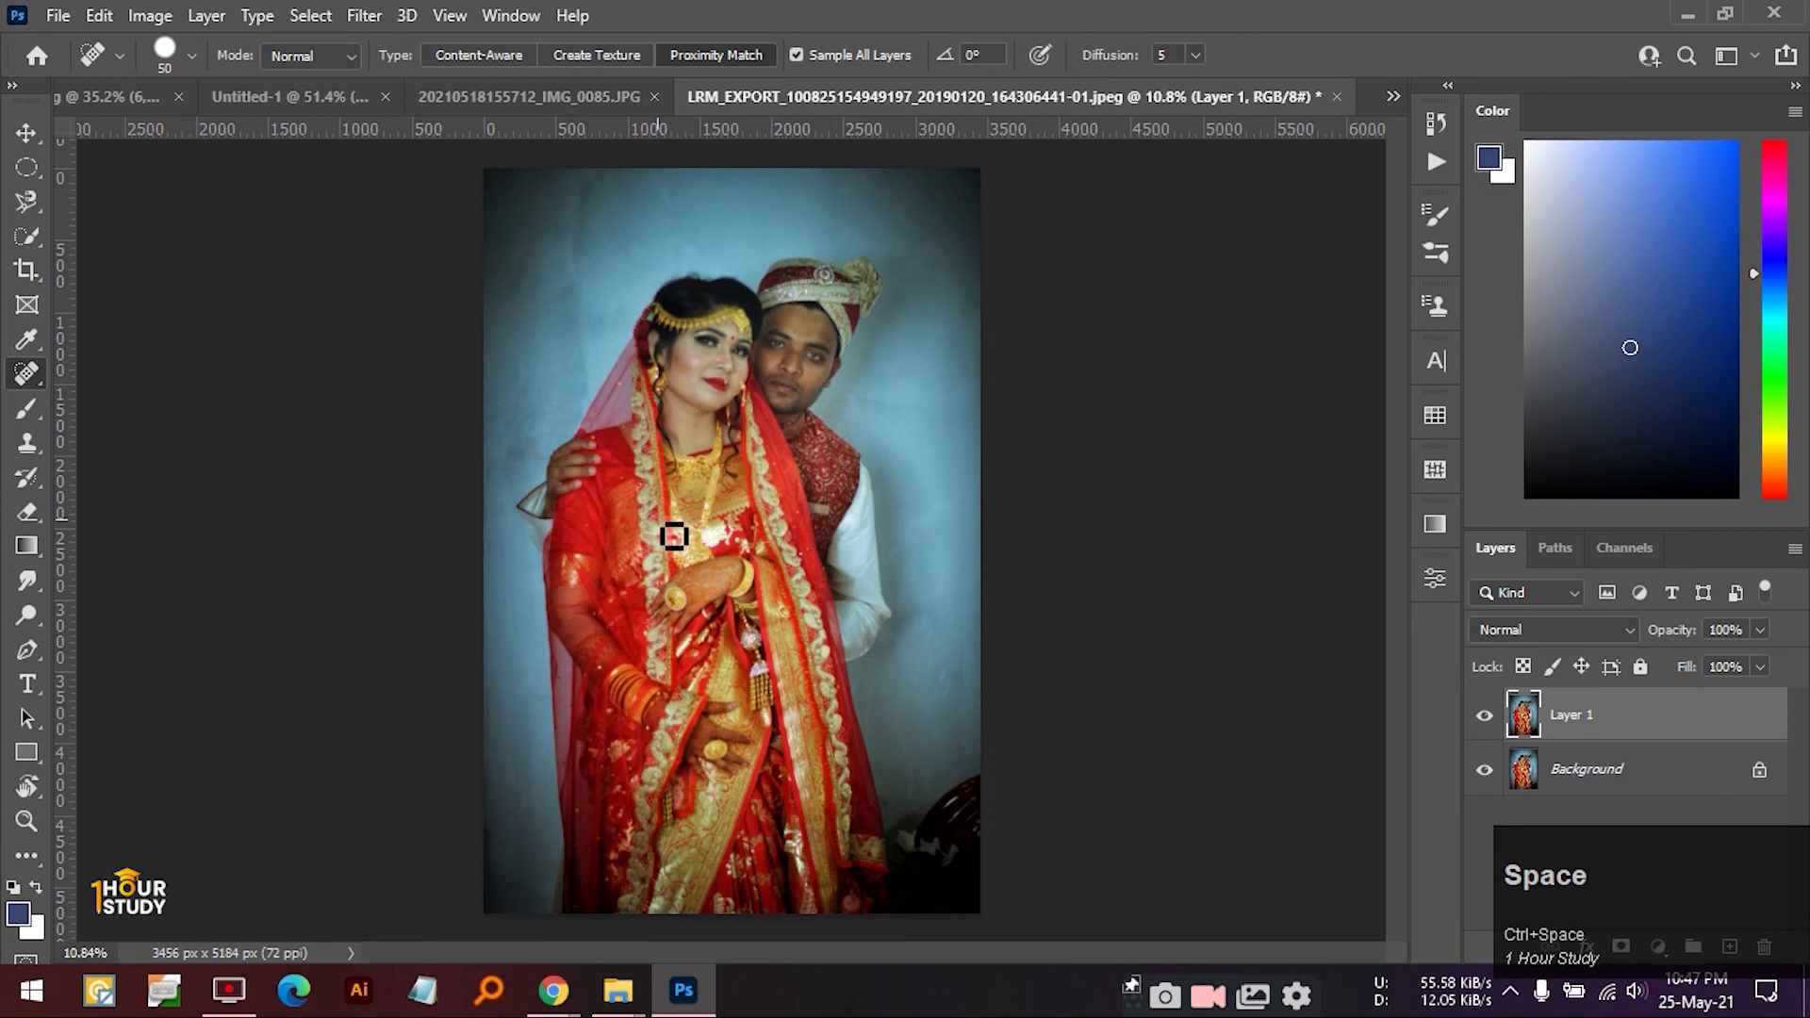
left_click_drag(630, 477, 696, 498)
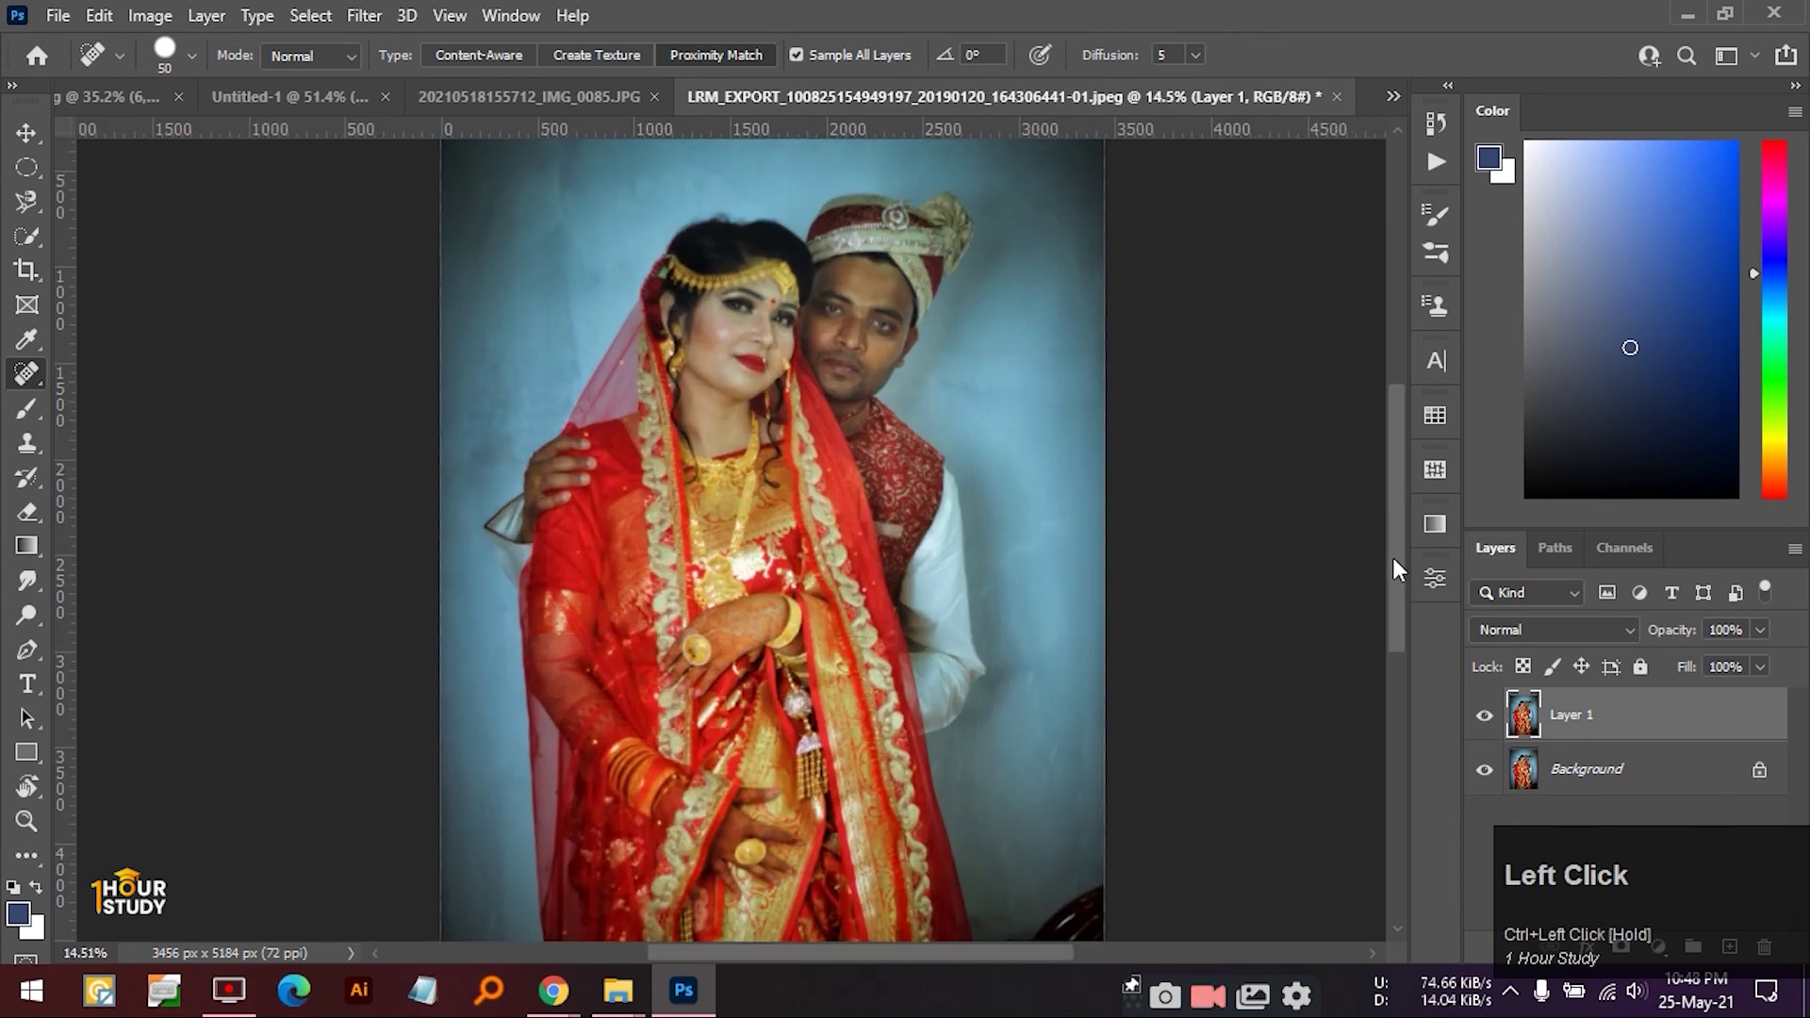
left_click_drag(929, 596, 885, 585)
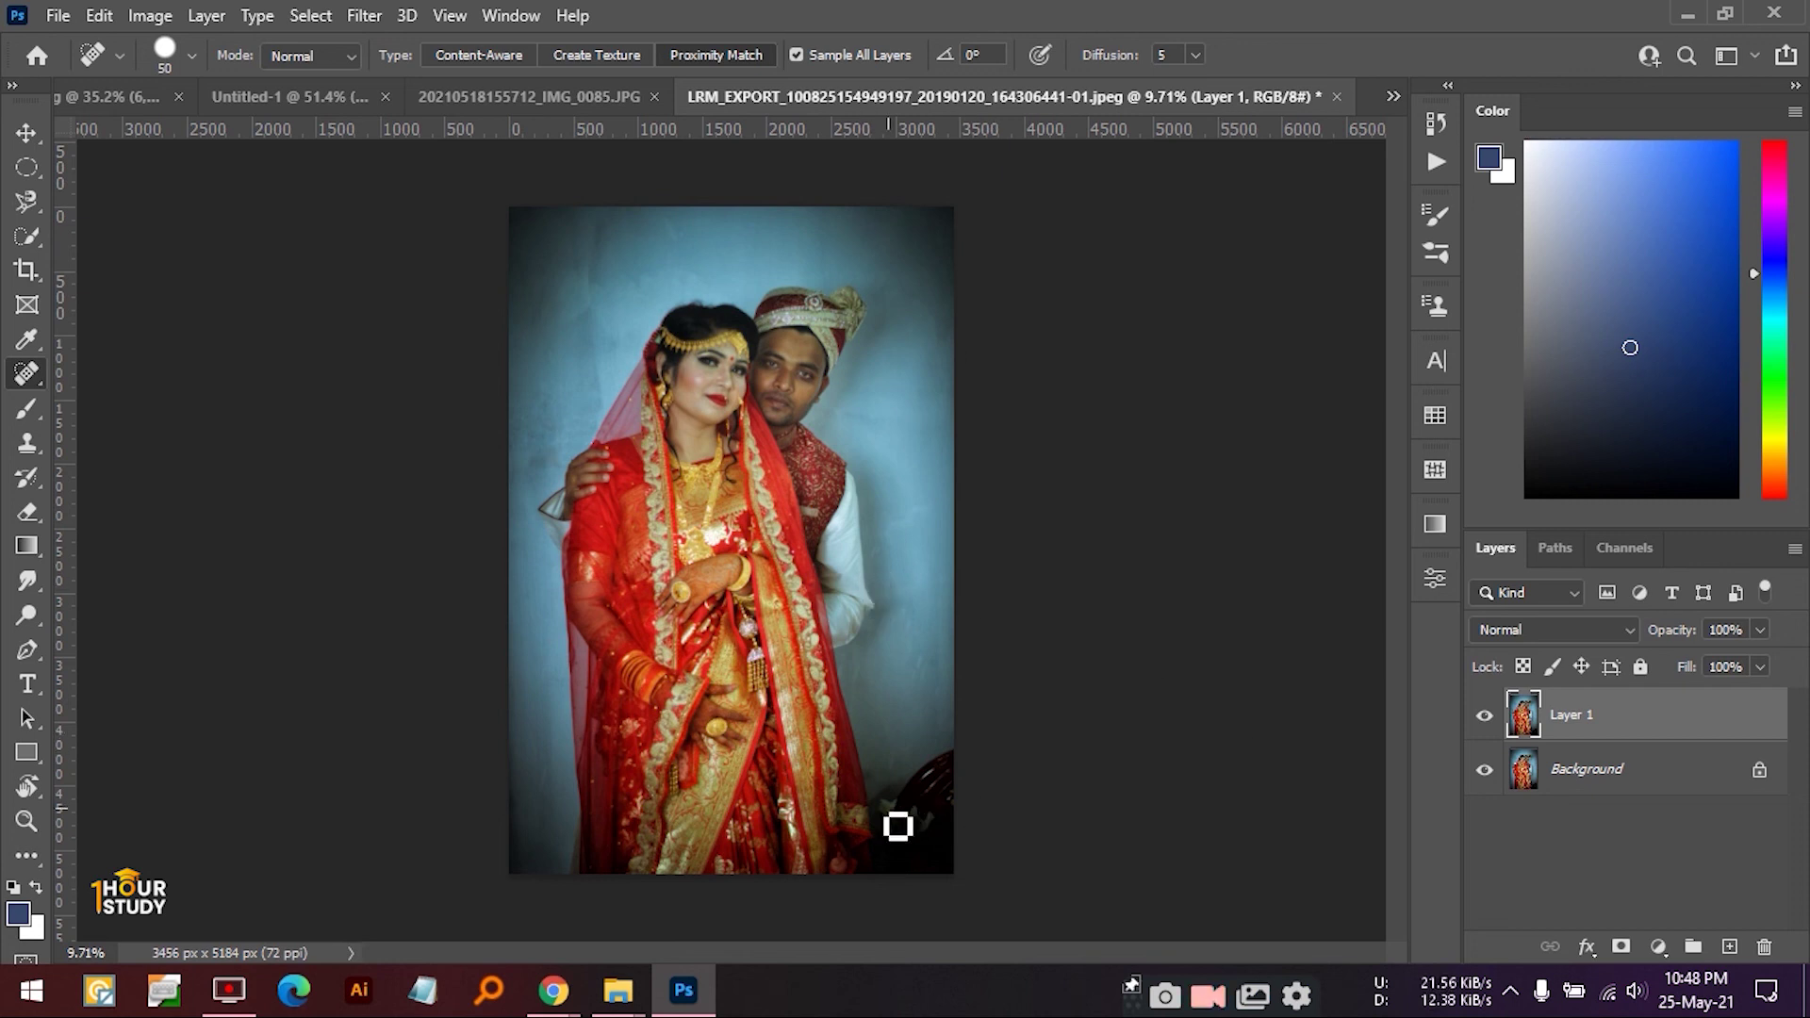
left_click(563, 91)
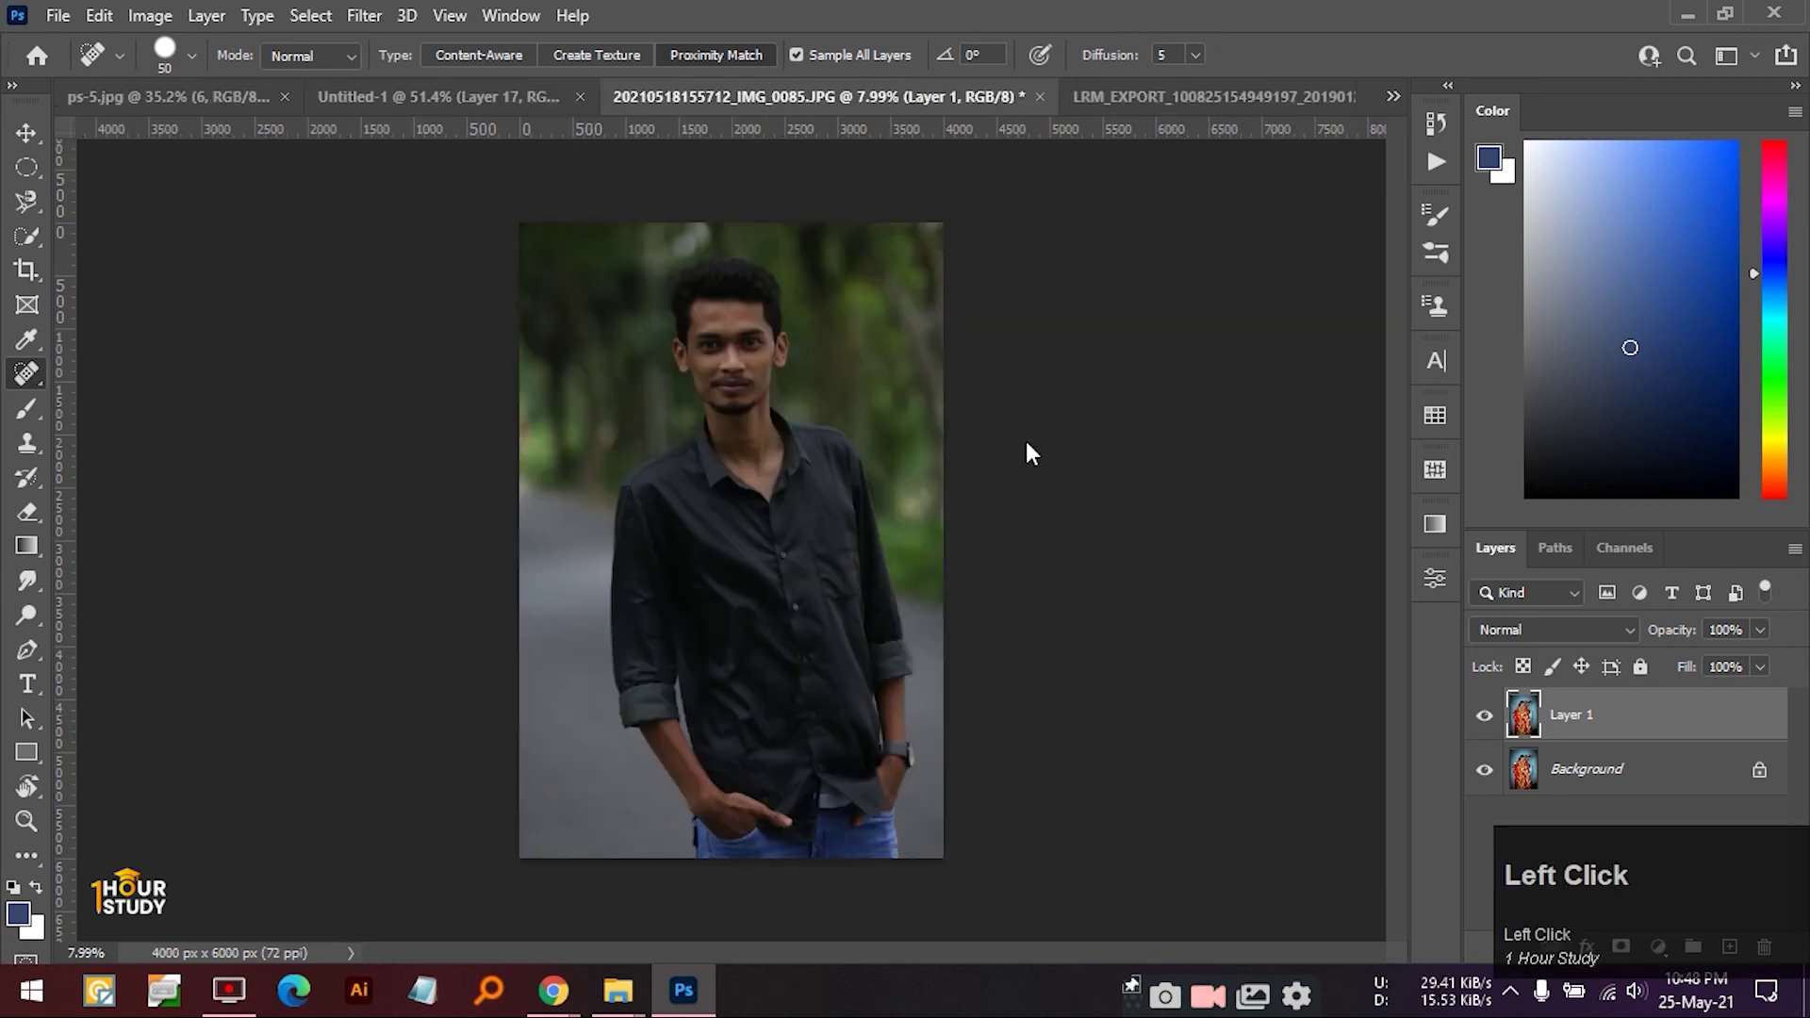
mouse_move(618, 989)
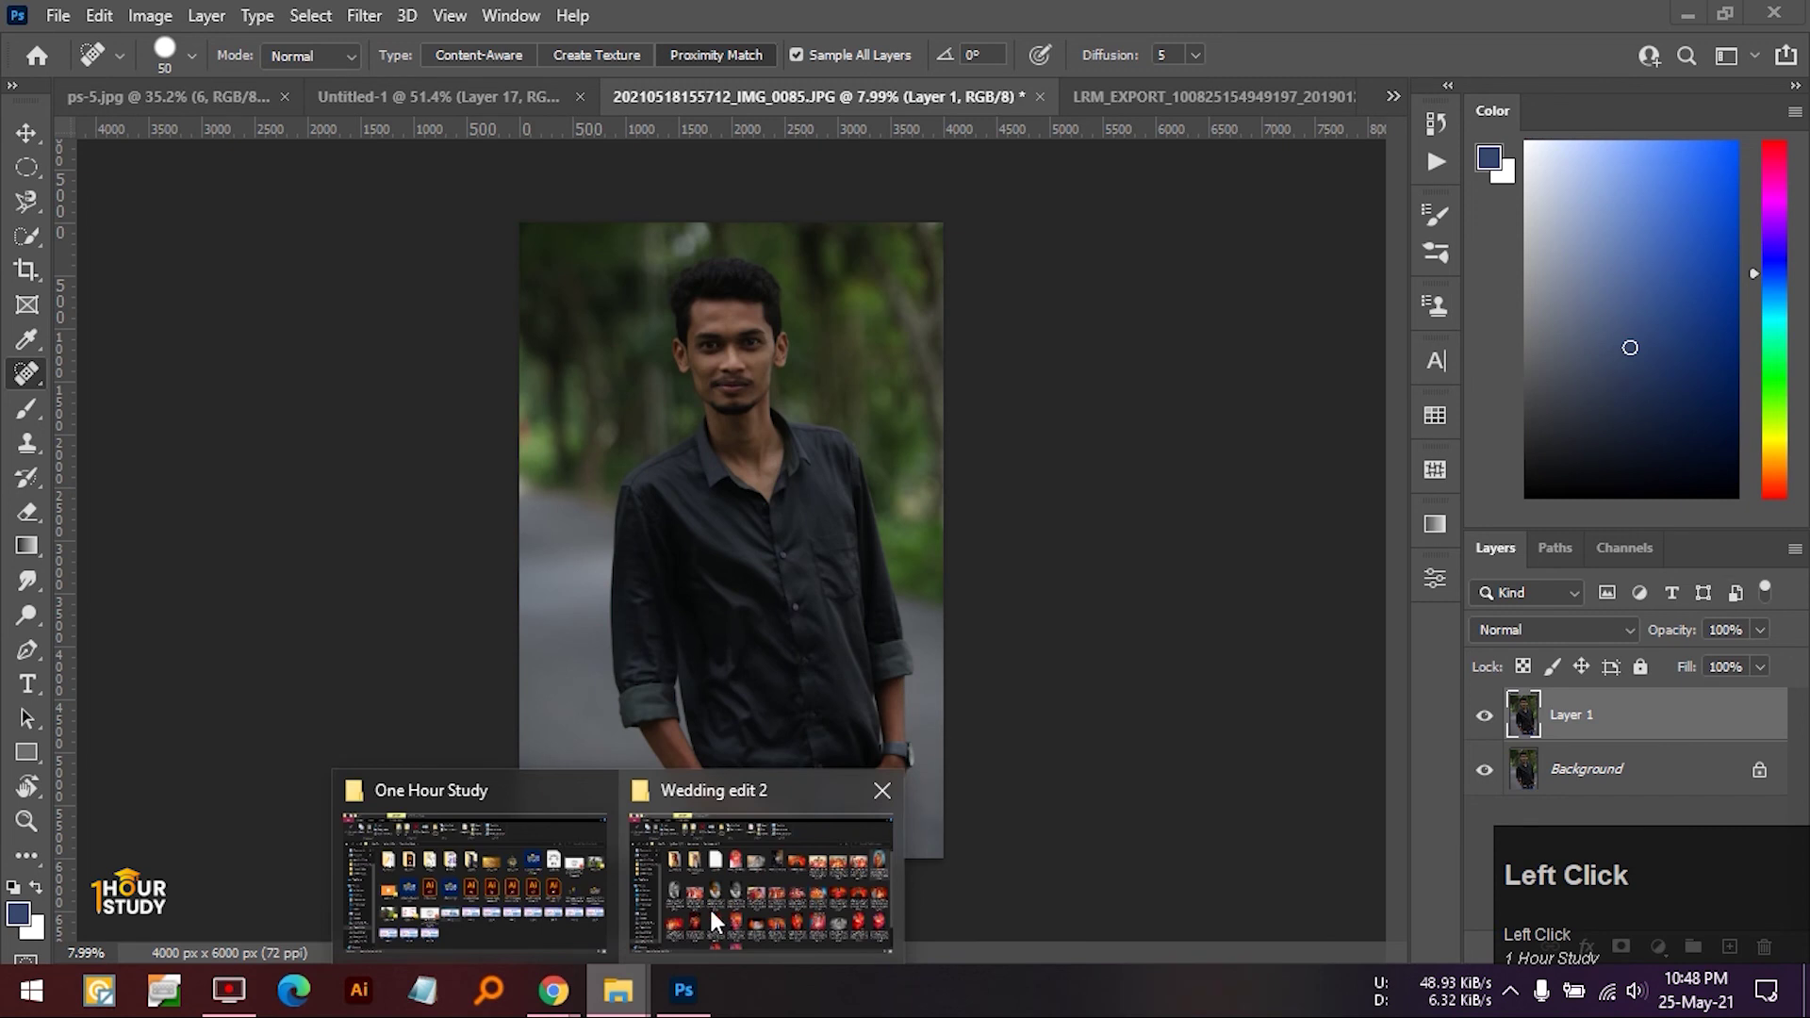
left_click(708, 906)
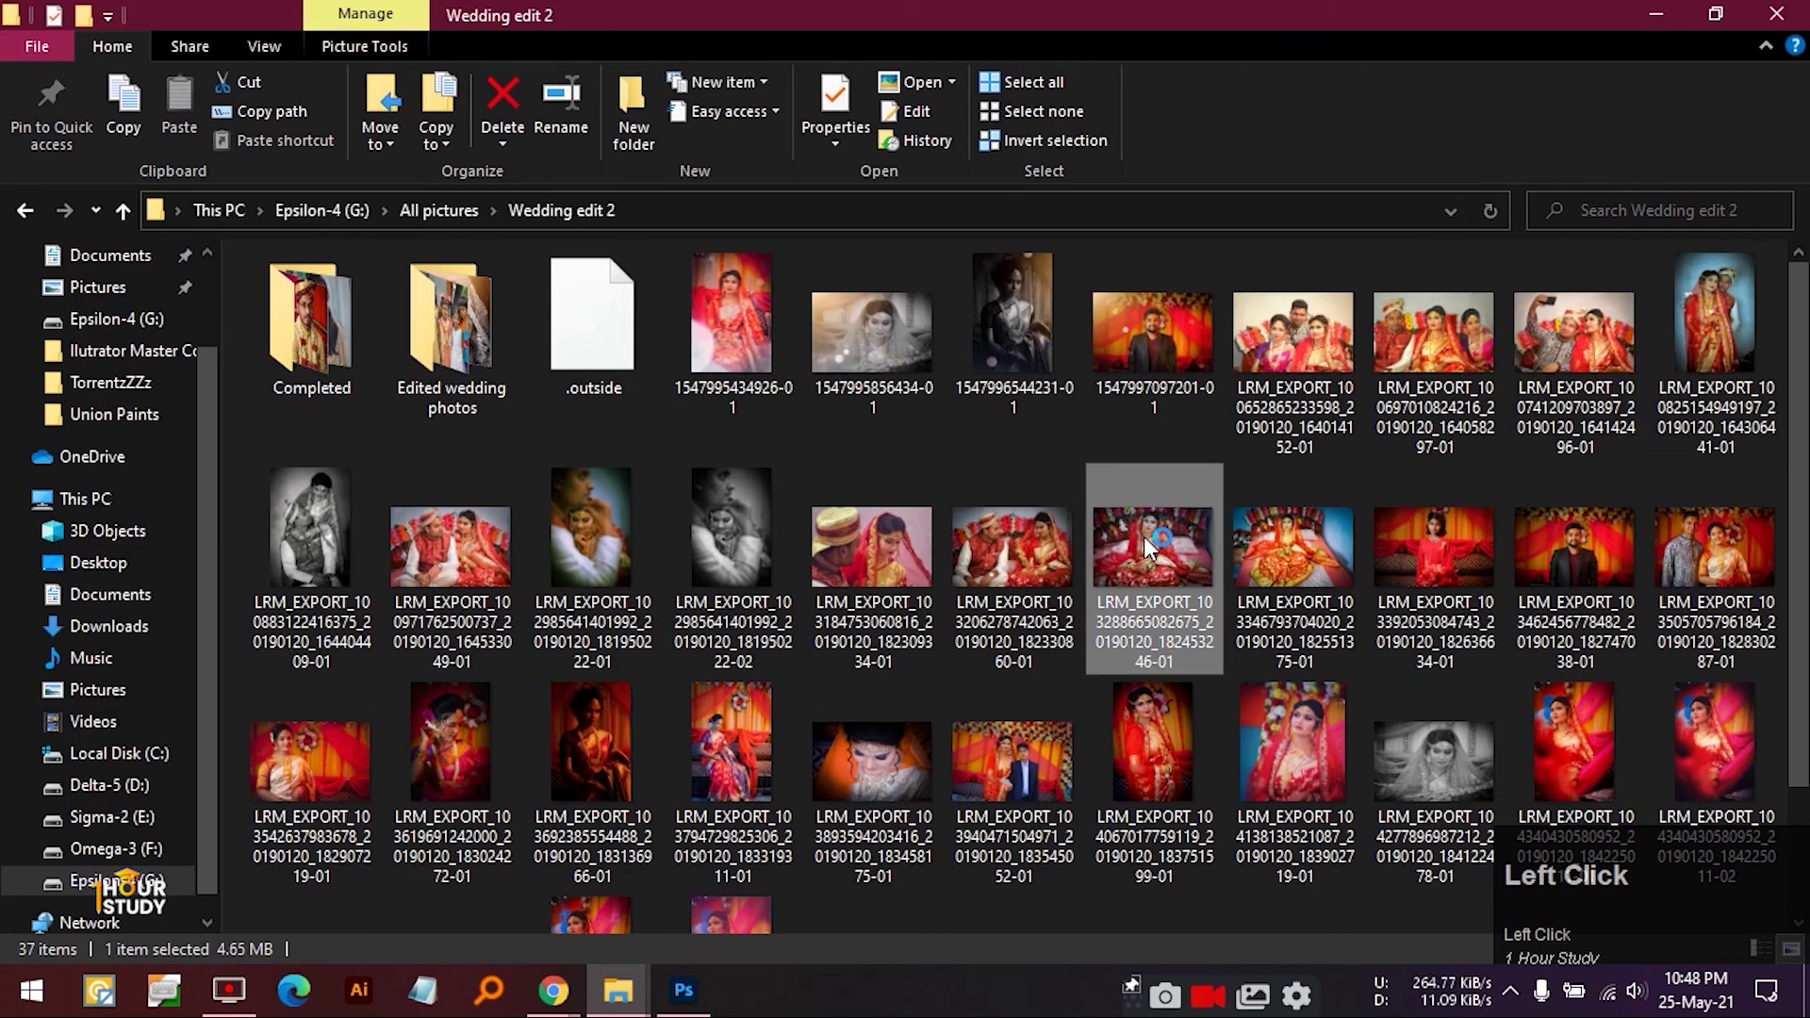
double_click(1144, 536)
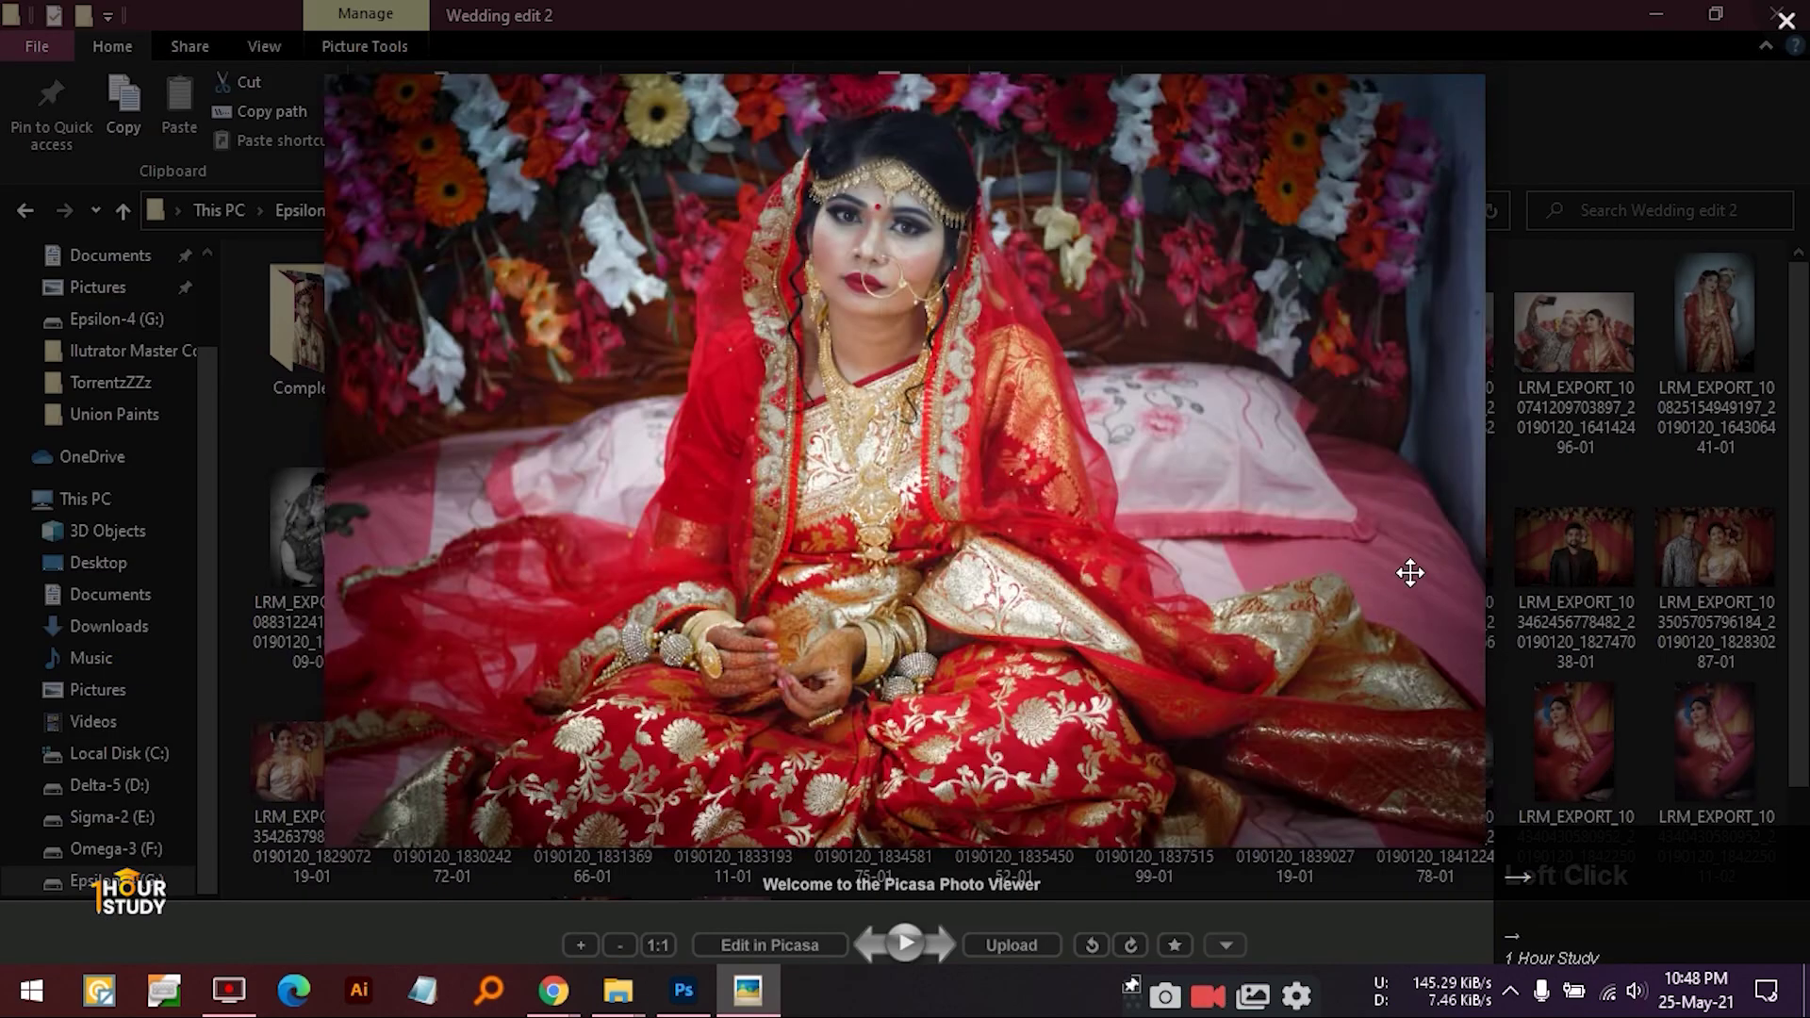
- Browse the following wedding photos in the viewer, compare the edited versions of the bride's portrait, and close the viewer
key("Right")
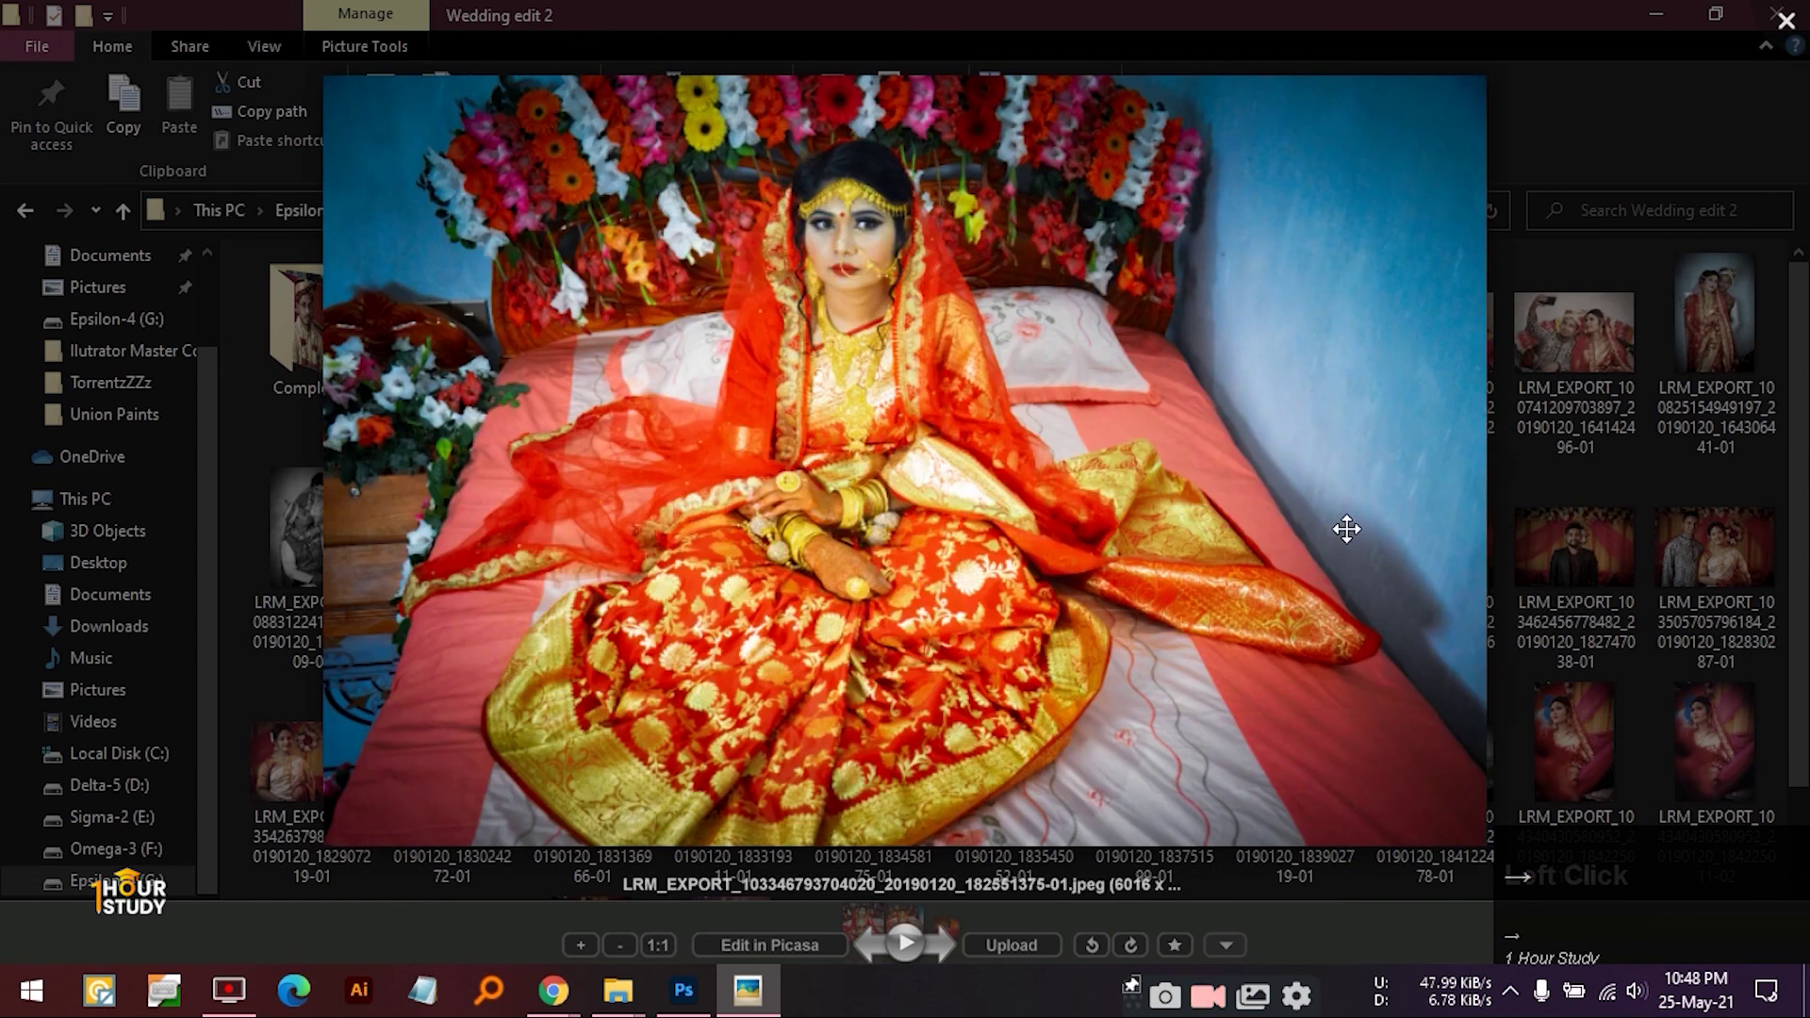
key("Right")
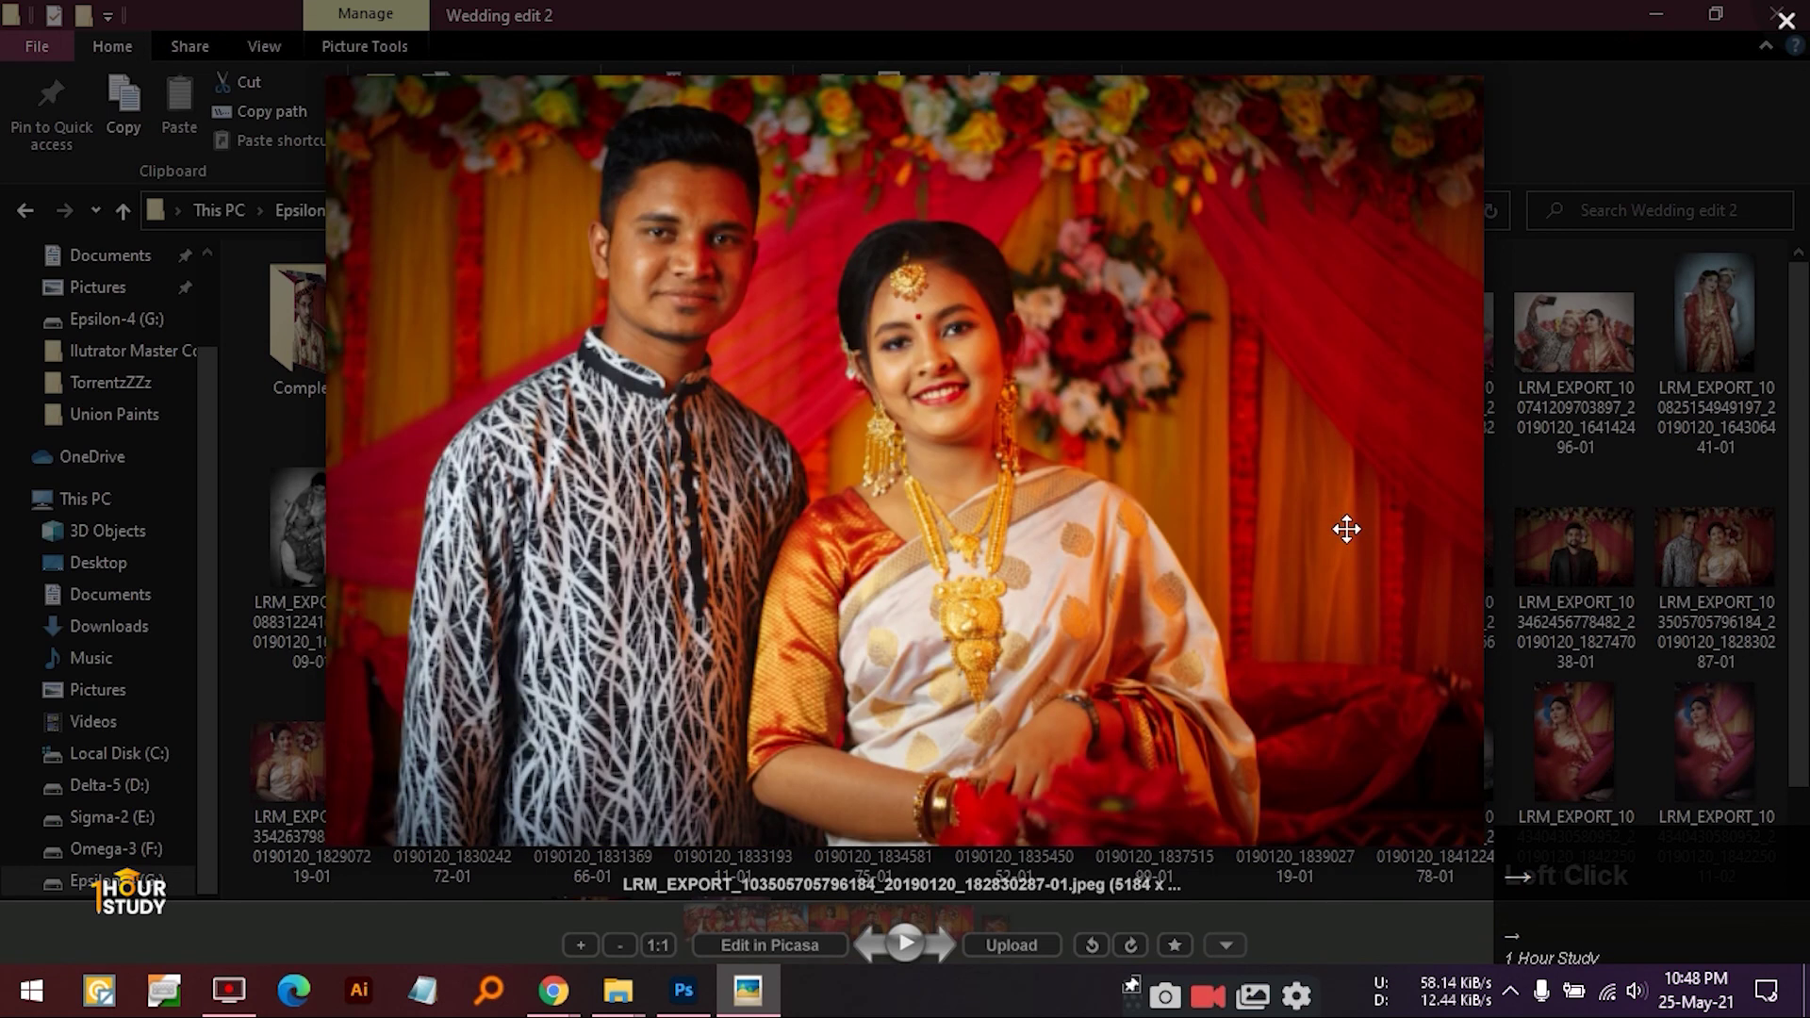
key("Right")
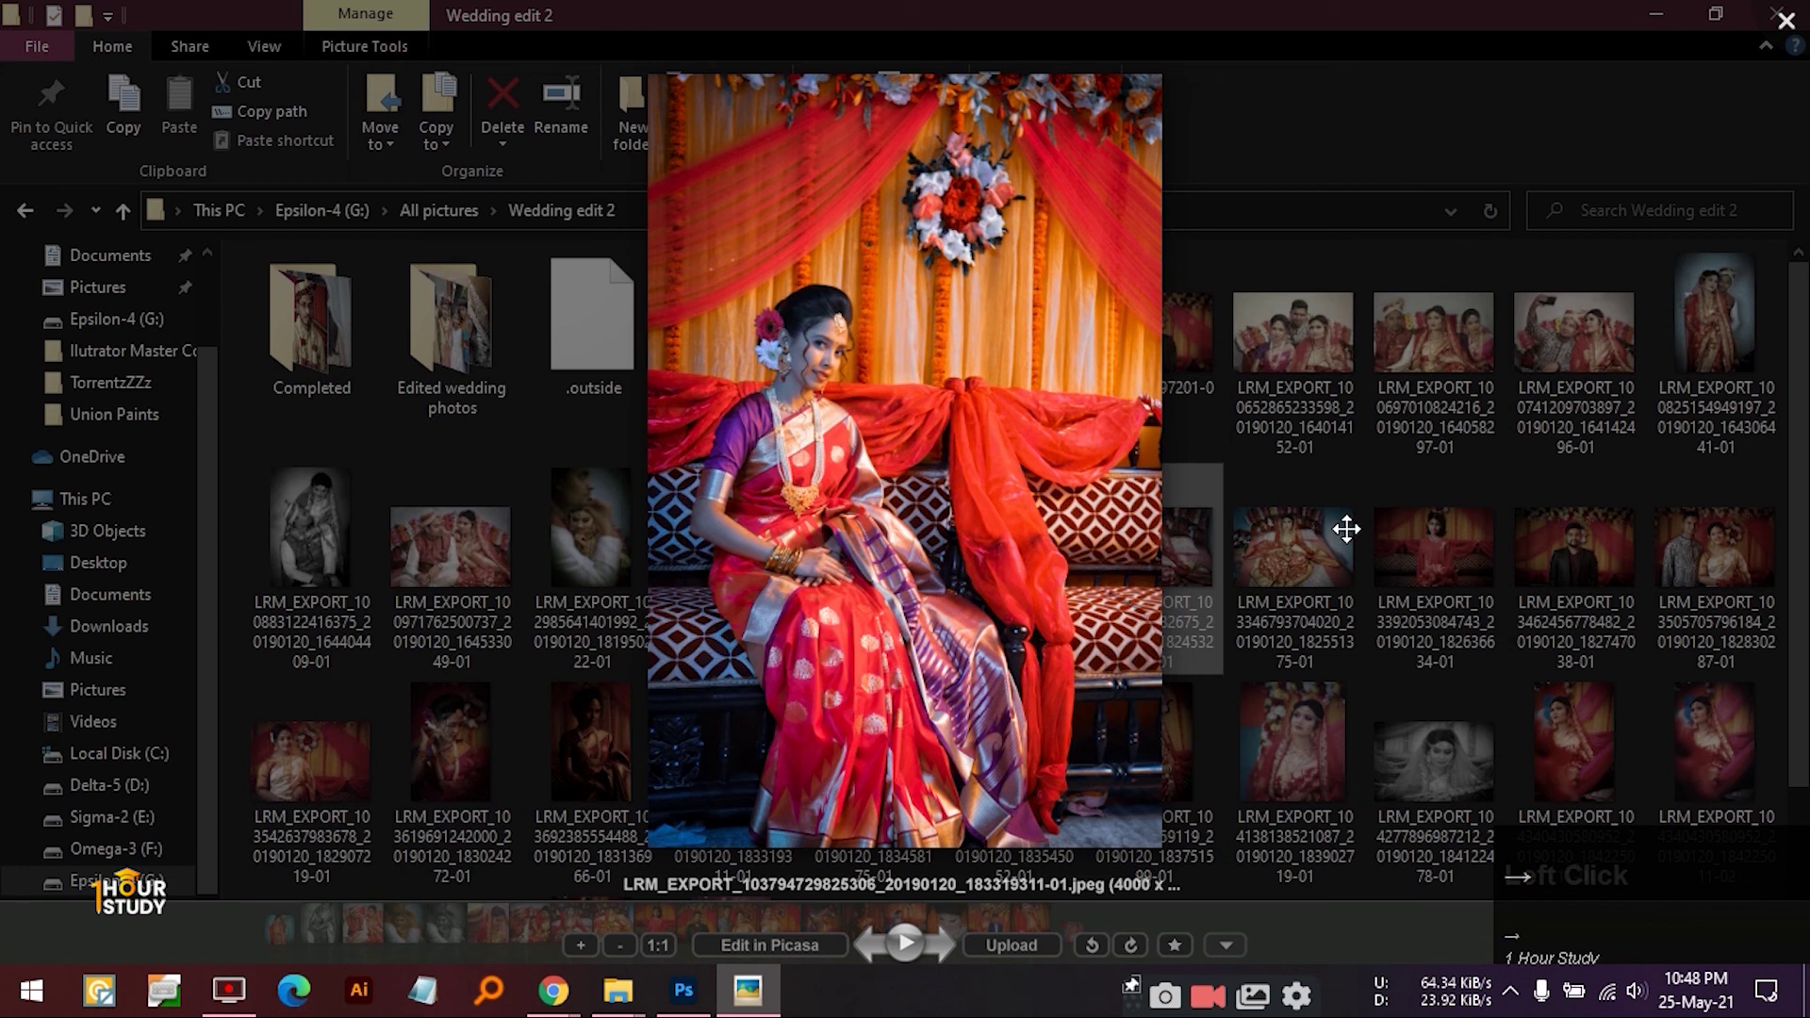
key("Right")
key("Right")
key("Right")
key("Right")
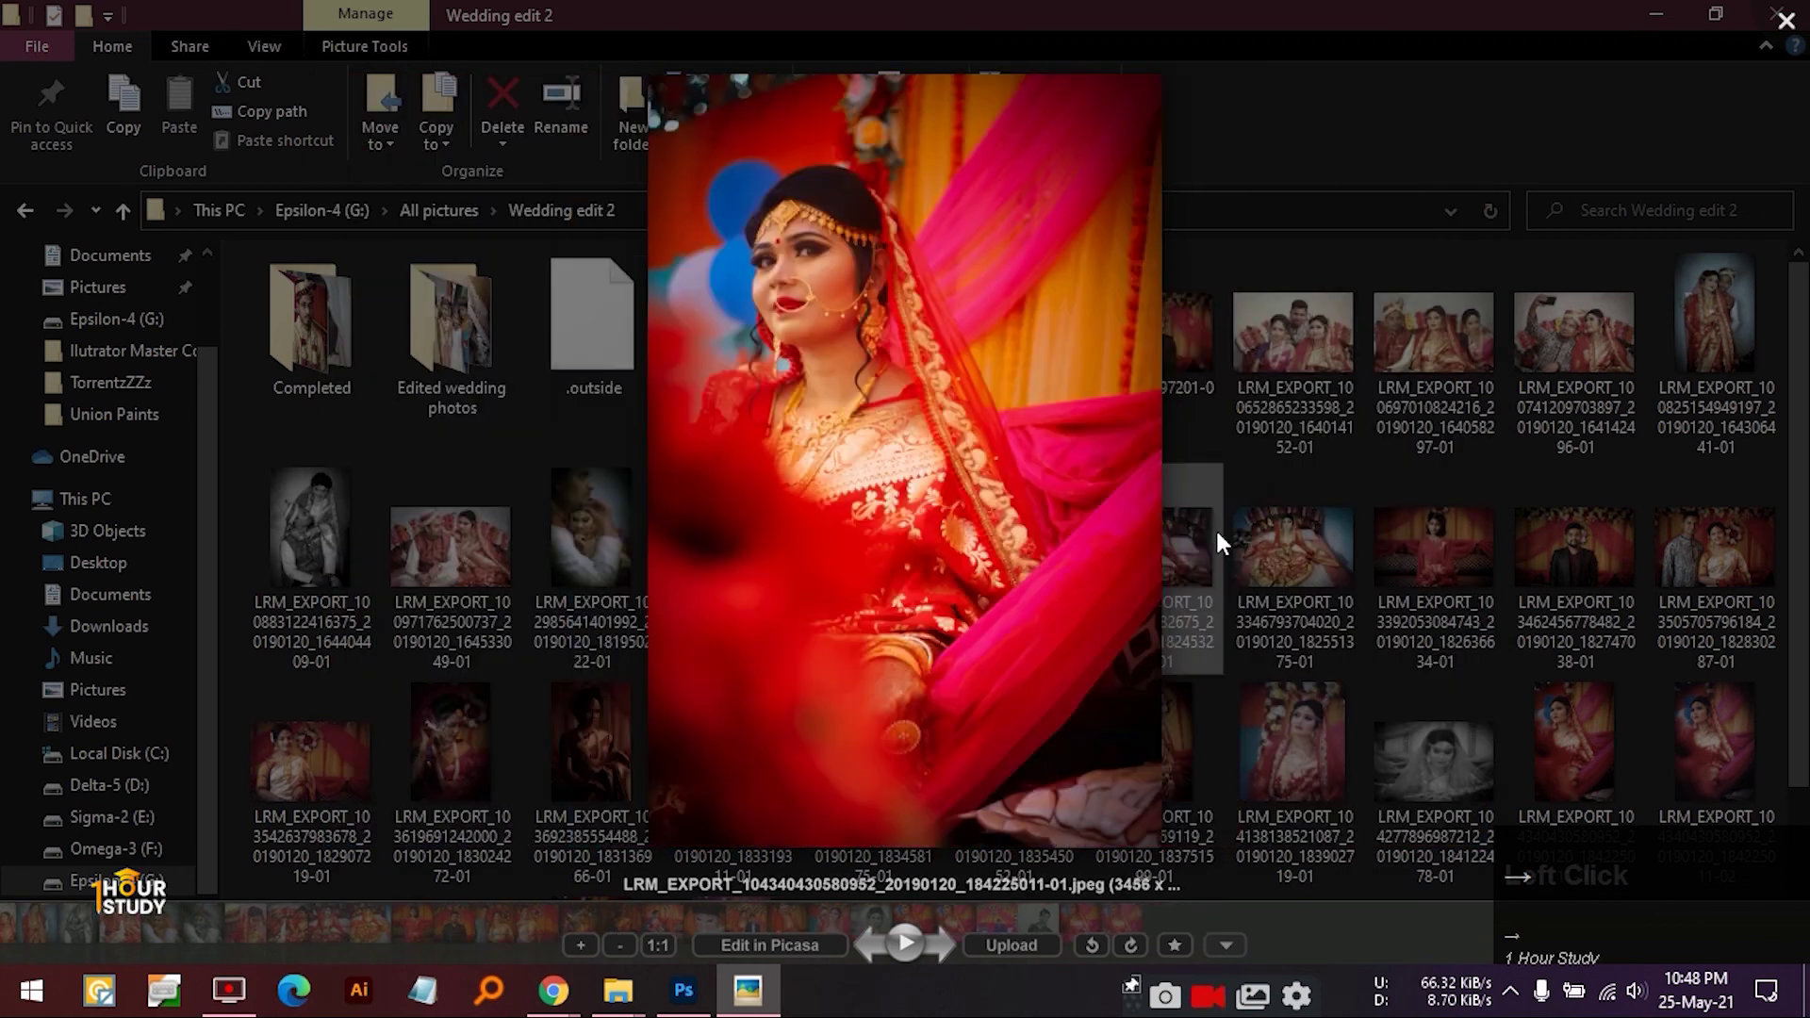
key("Right")
key("Left")
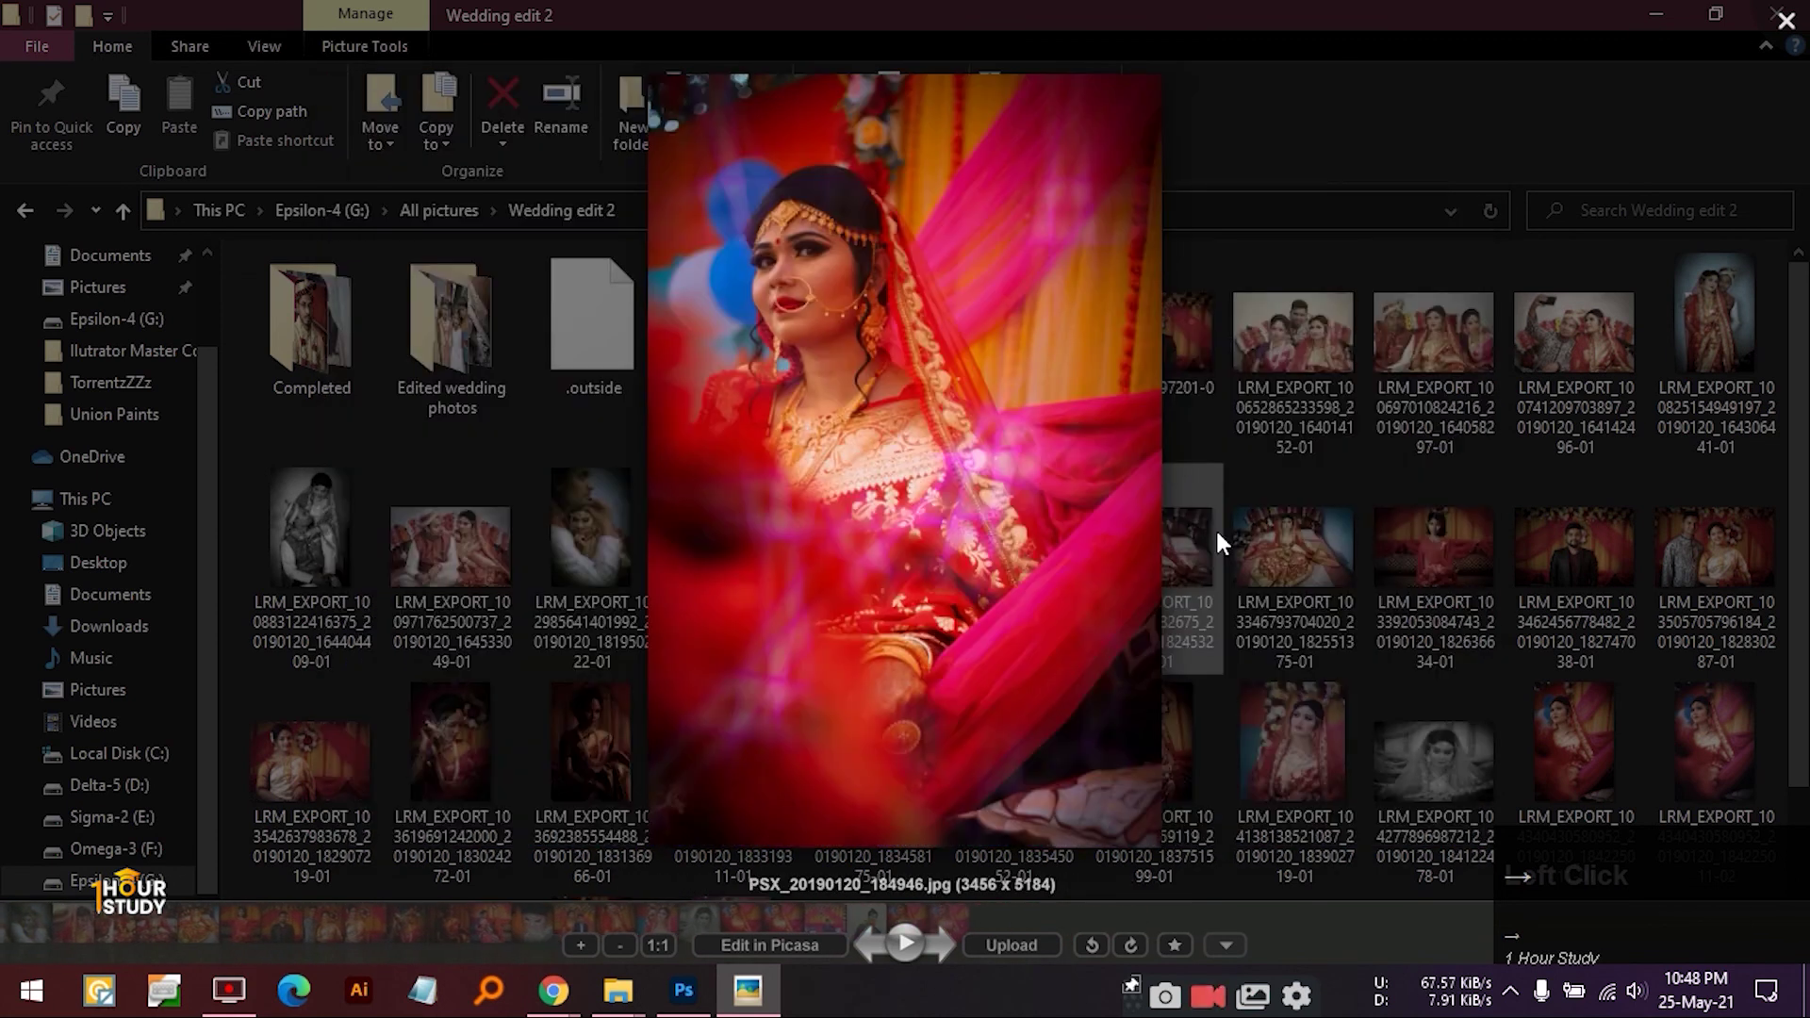
key("Right")
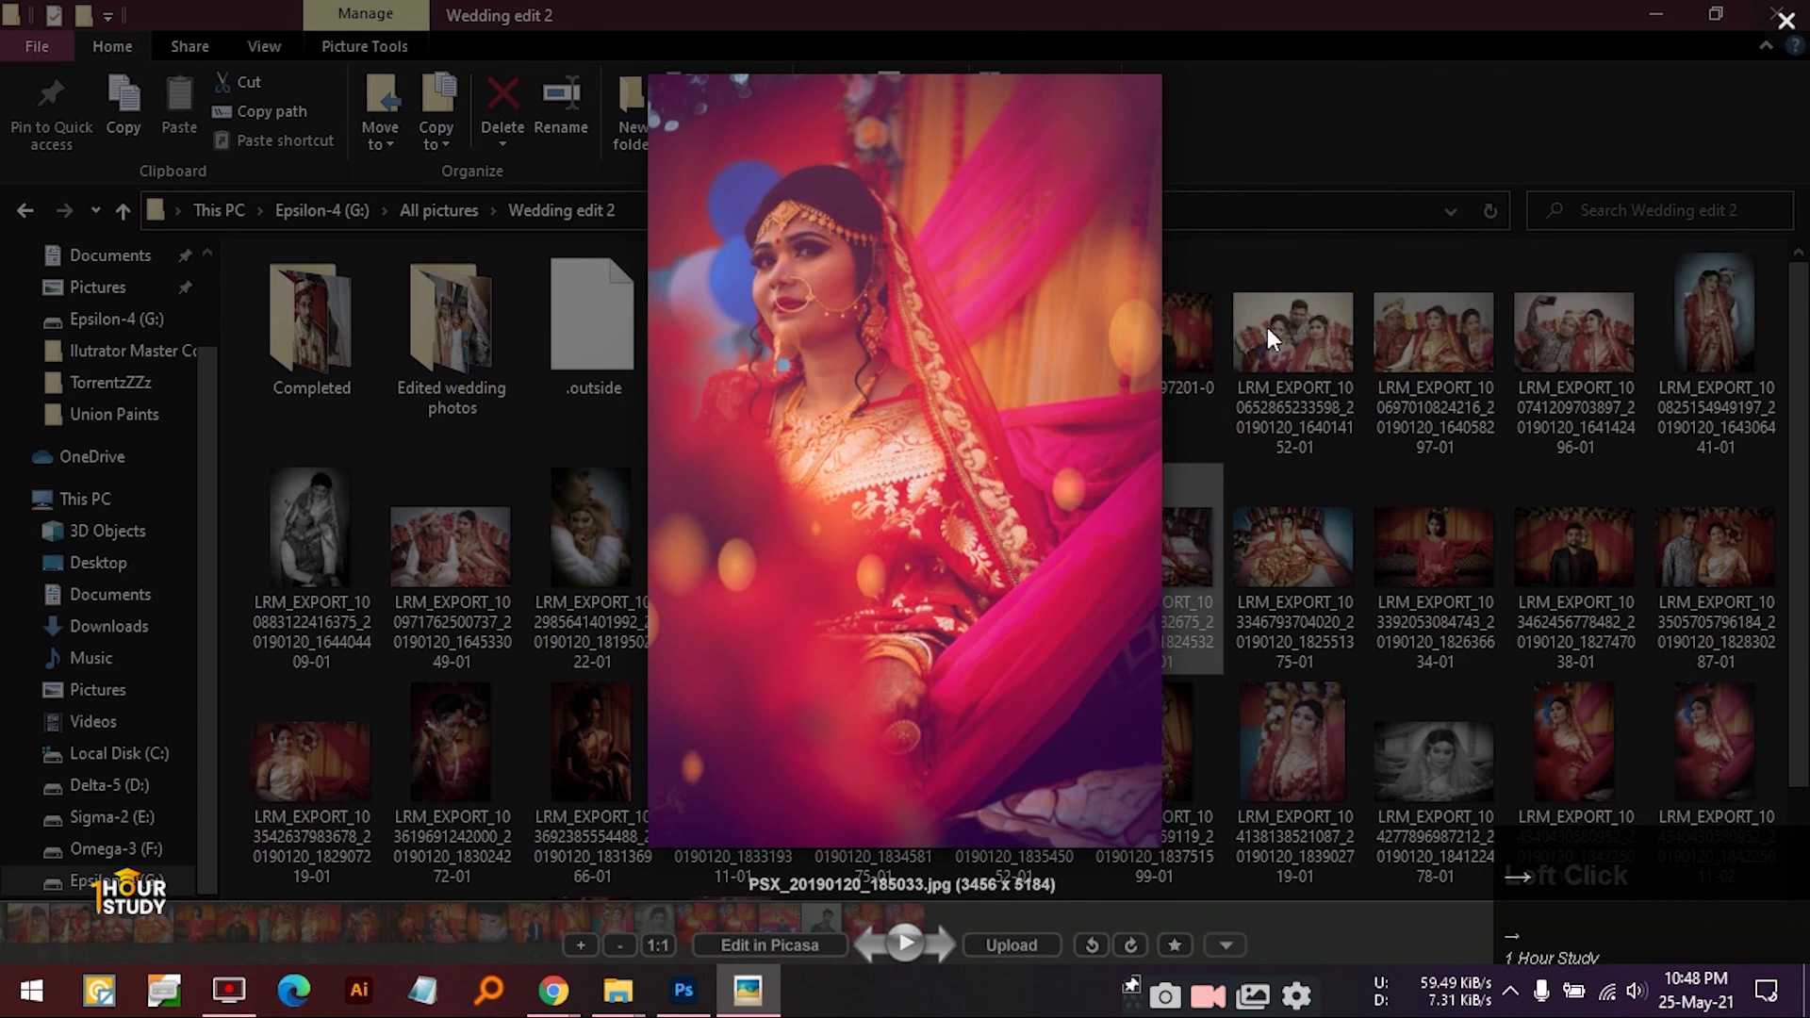
left_click(464, 372)
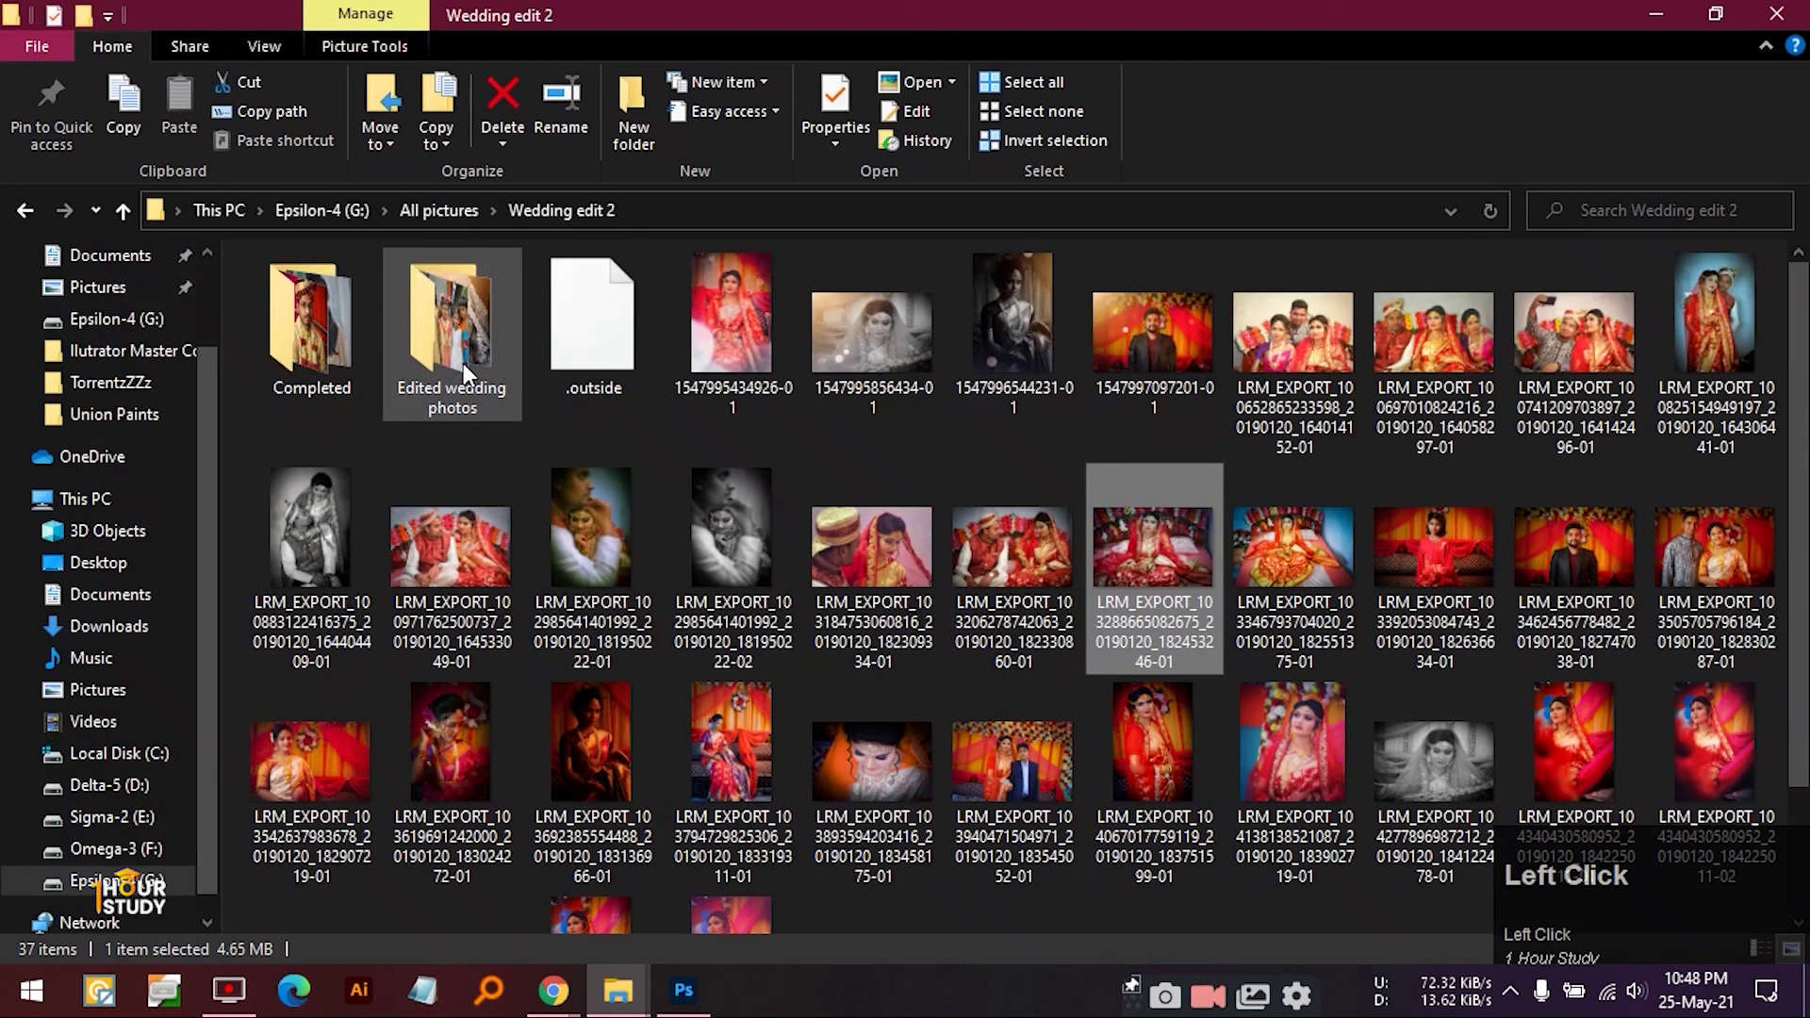
left_click(277, 383)
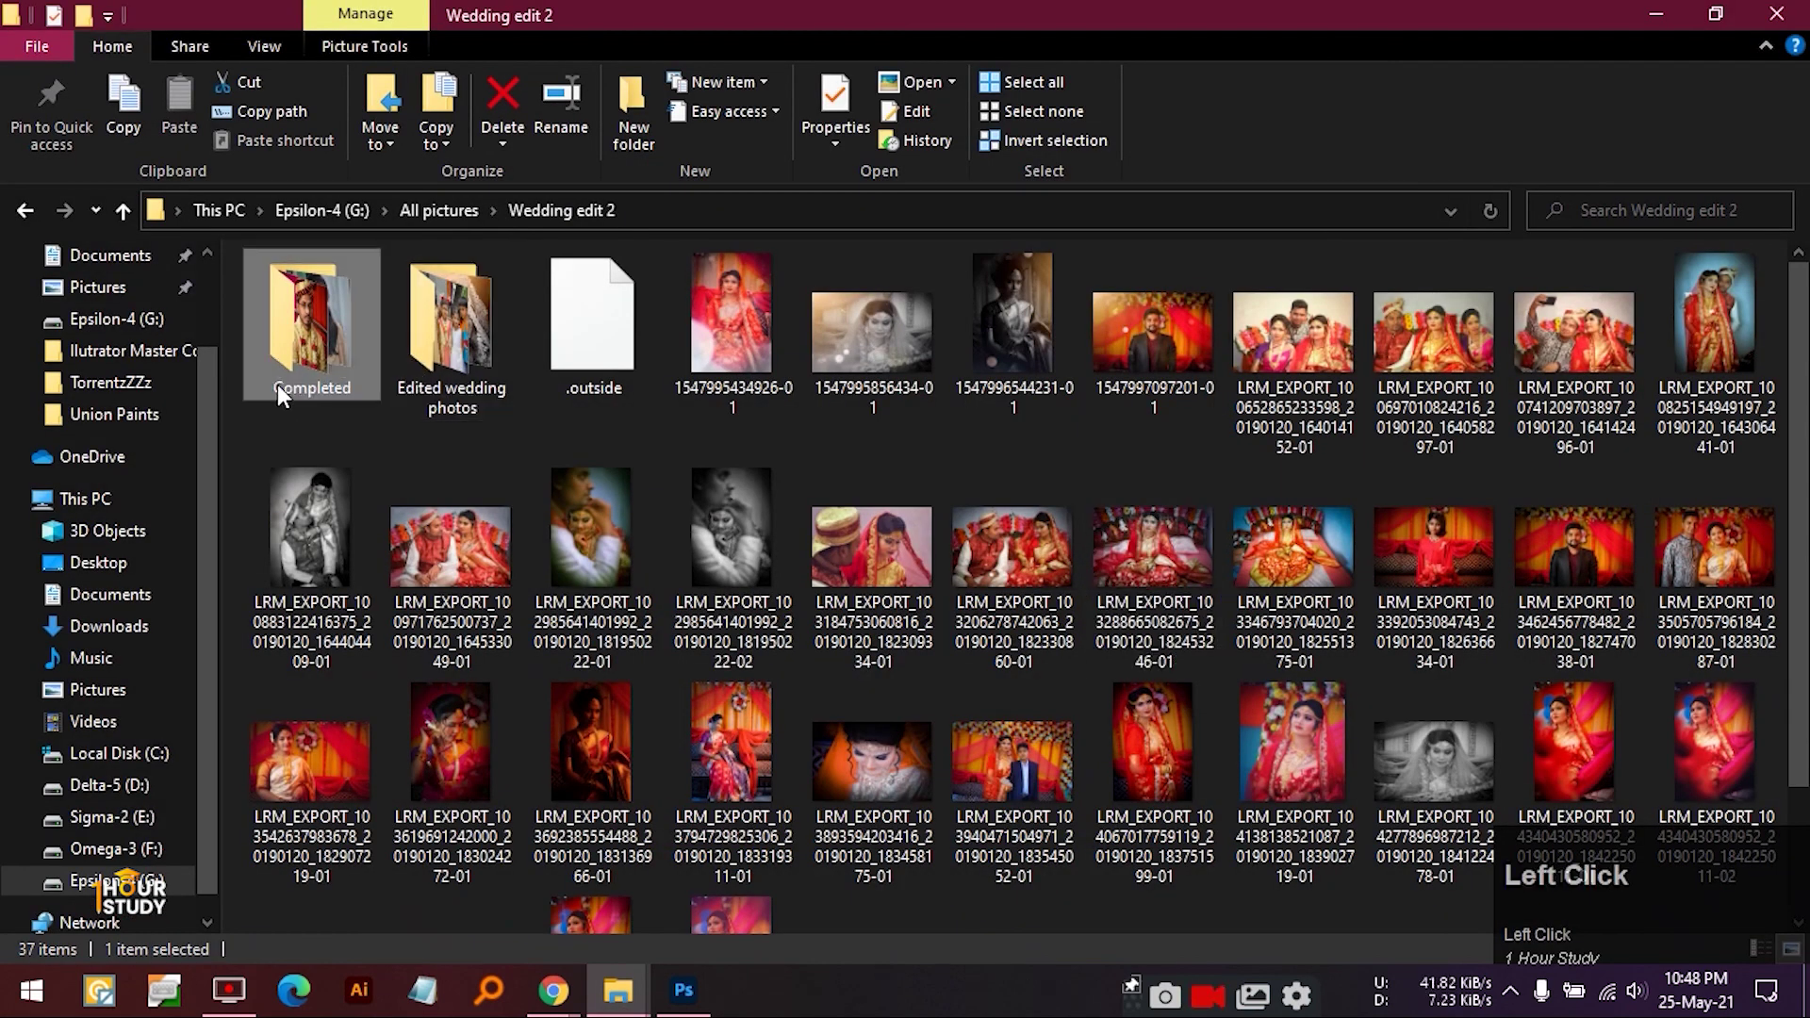
double_click(277, 383)
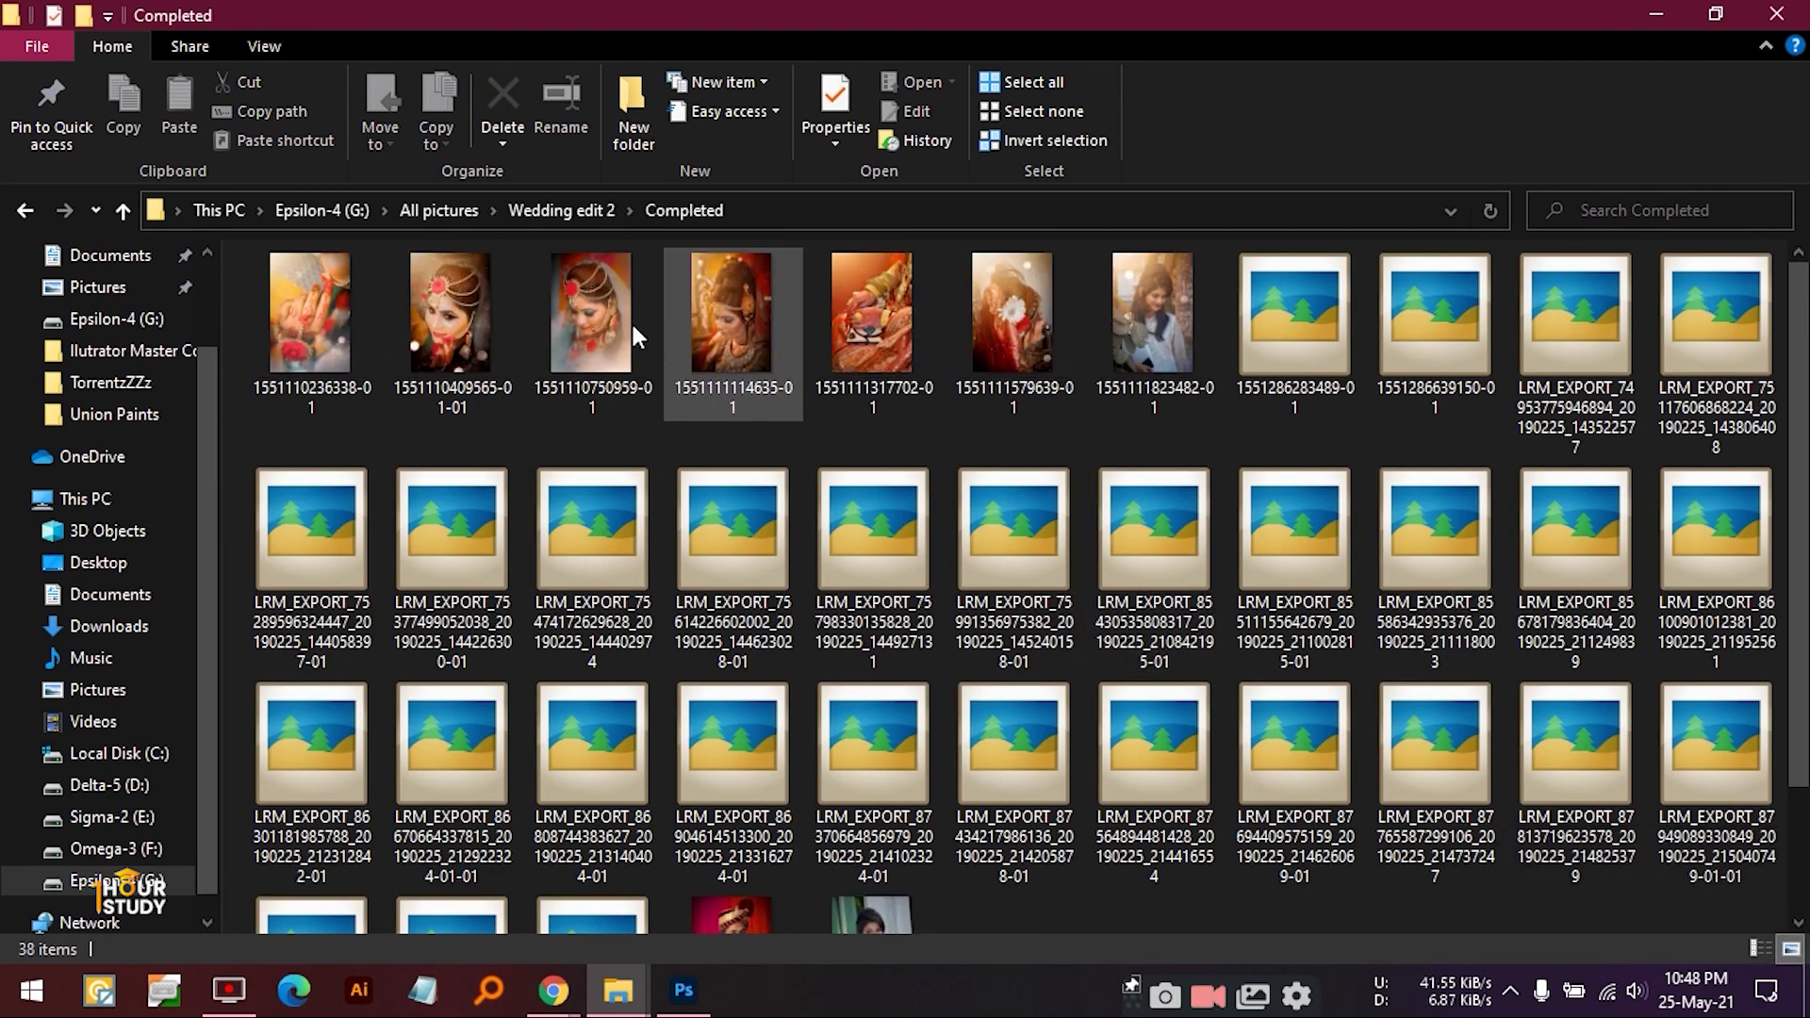
left_click(337, 320)
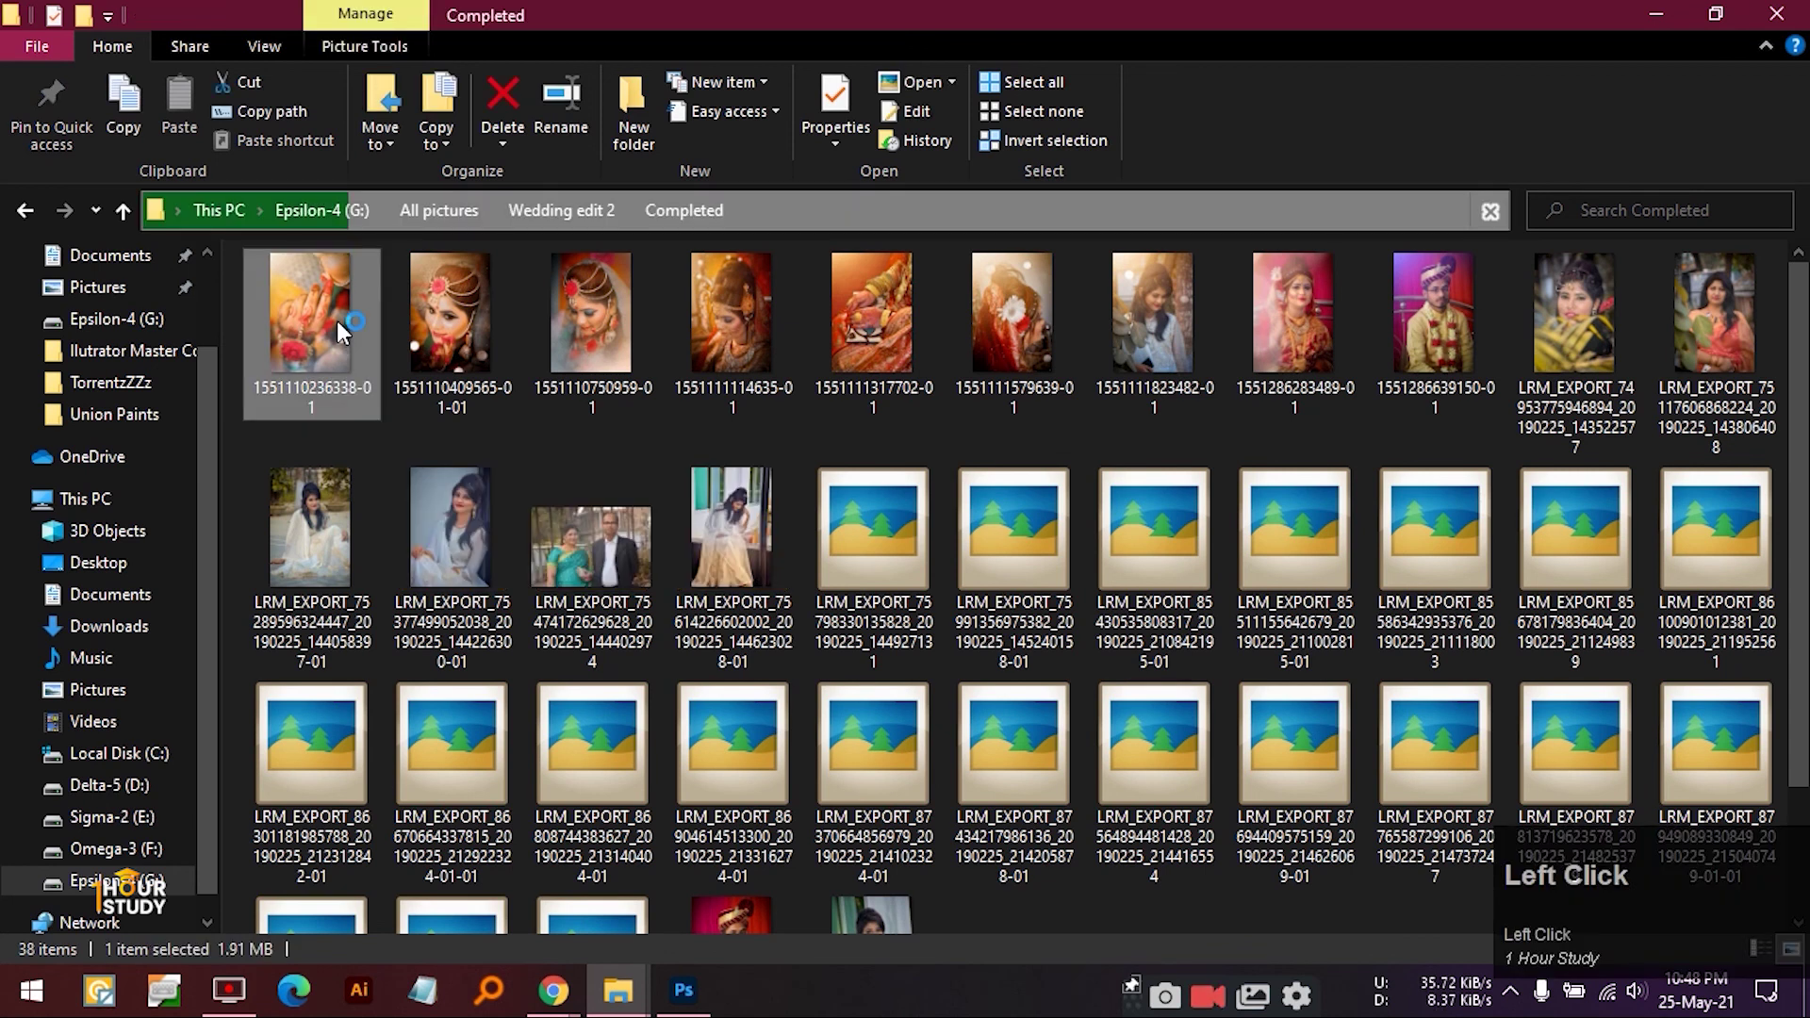
key("Return")
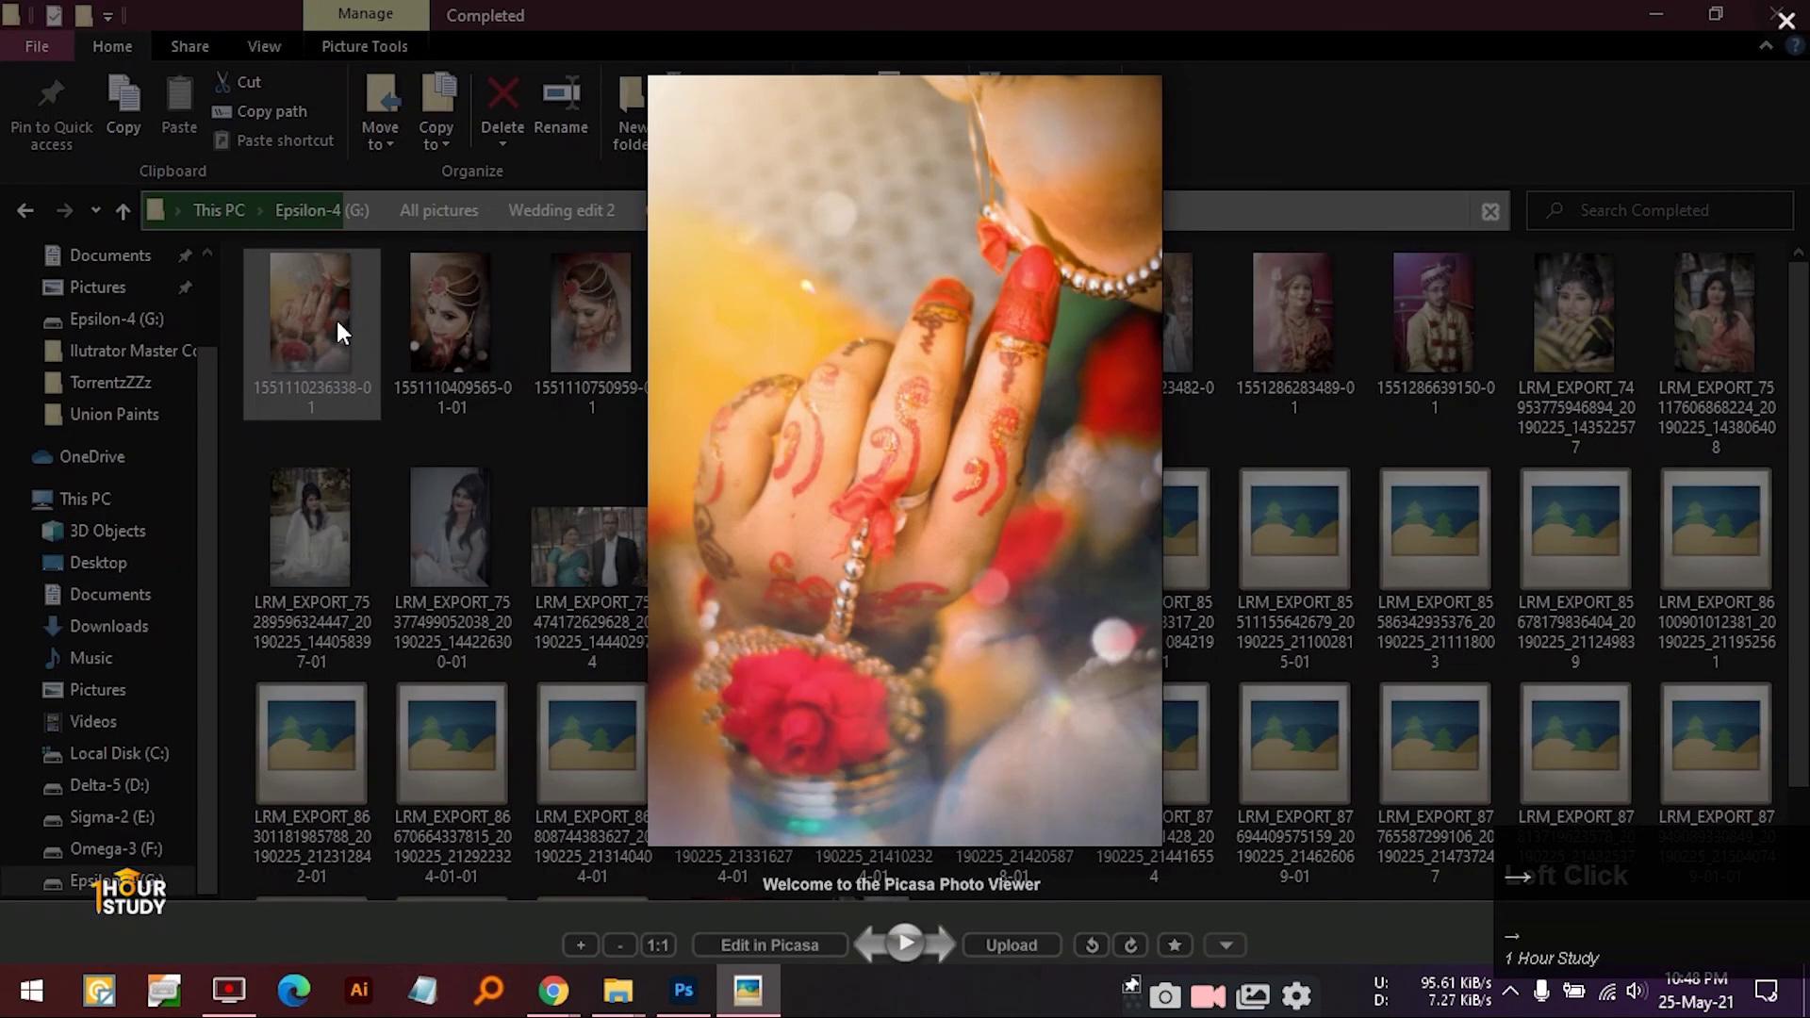
- Browse the following photos in the Completed folder, from the bride's portraits to the outdoor and mirror shots
key("Right")
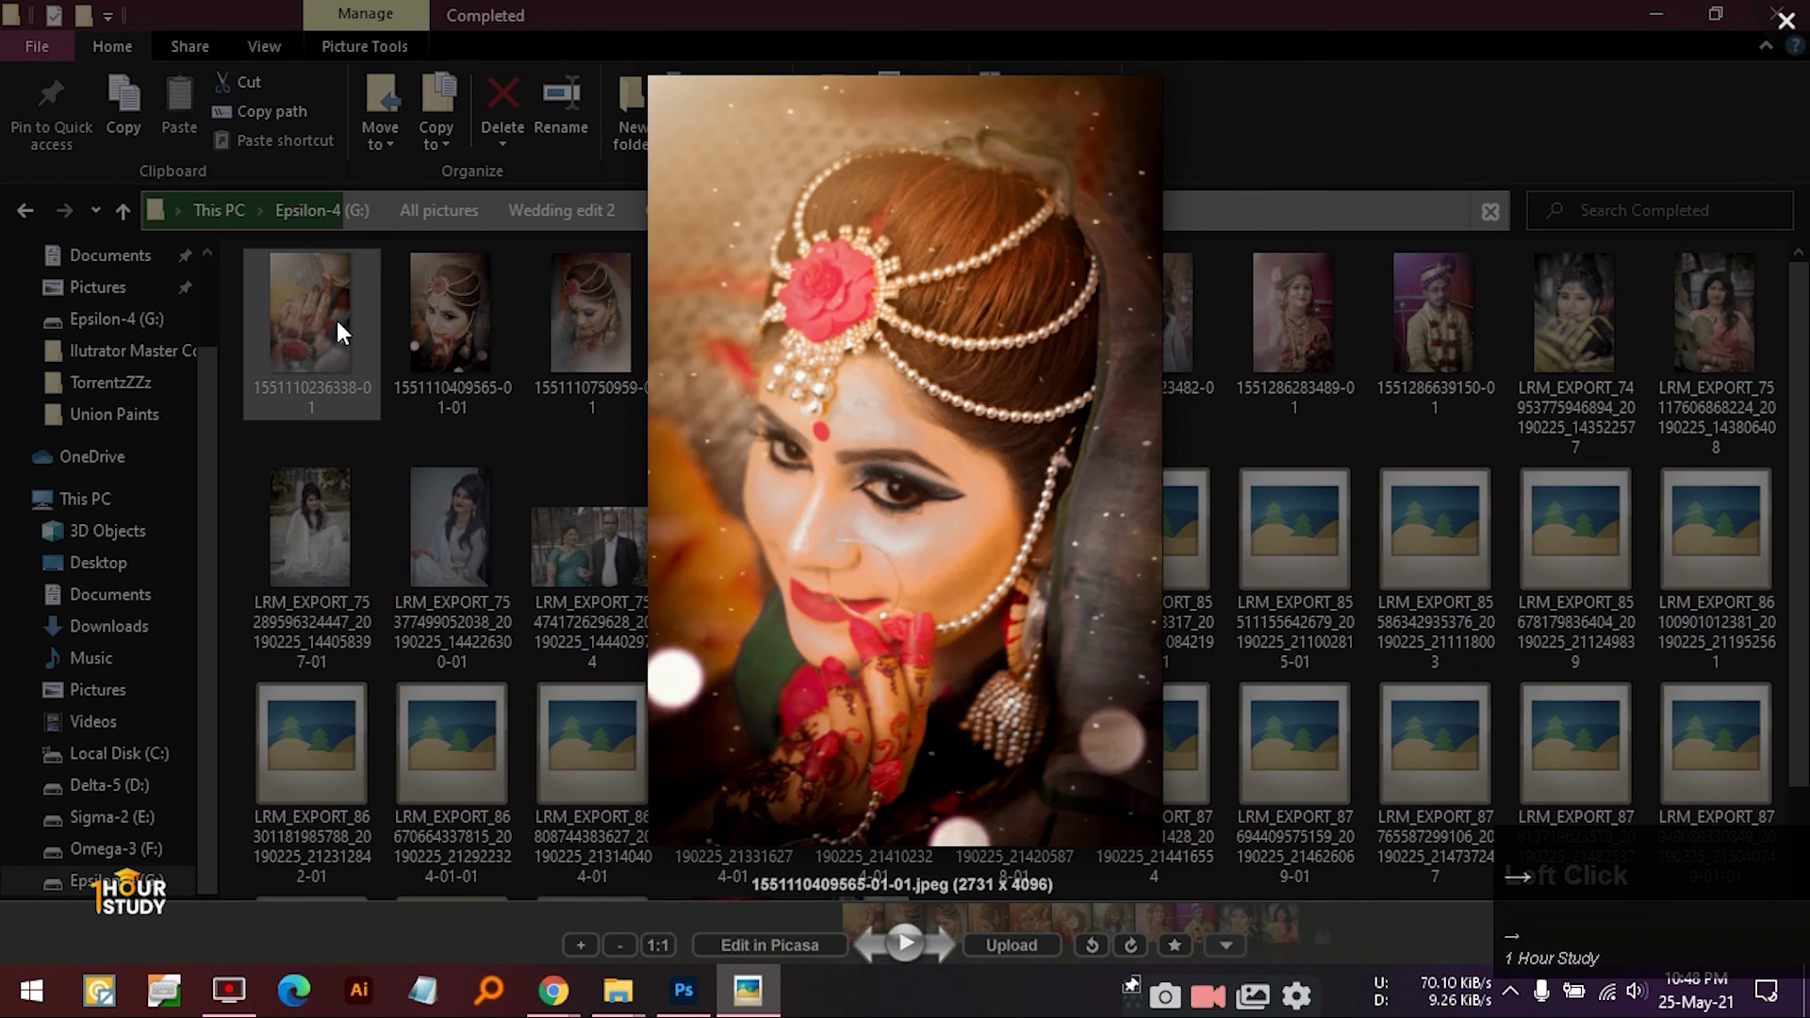
key("Right")
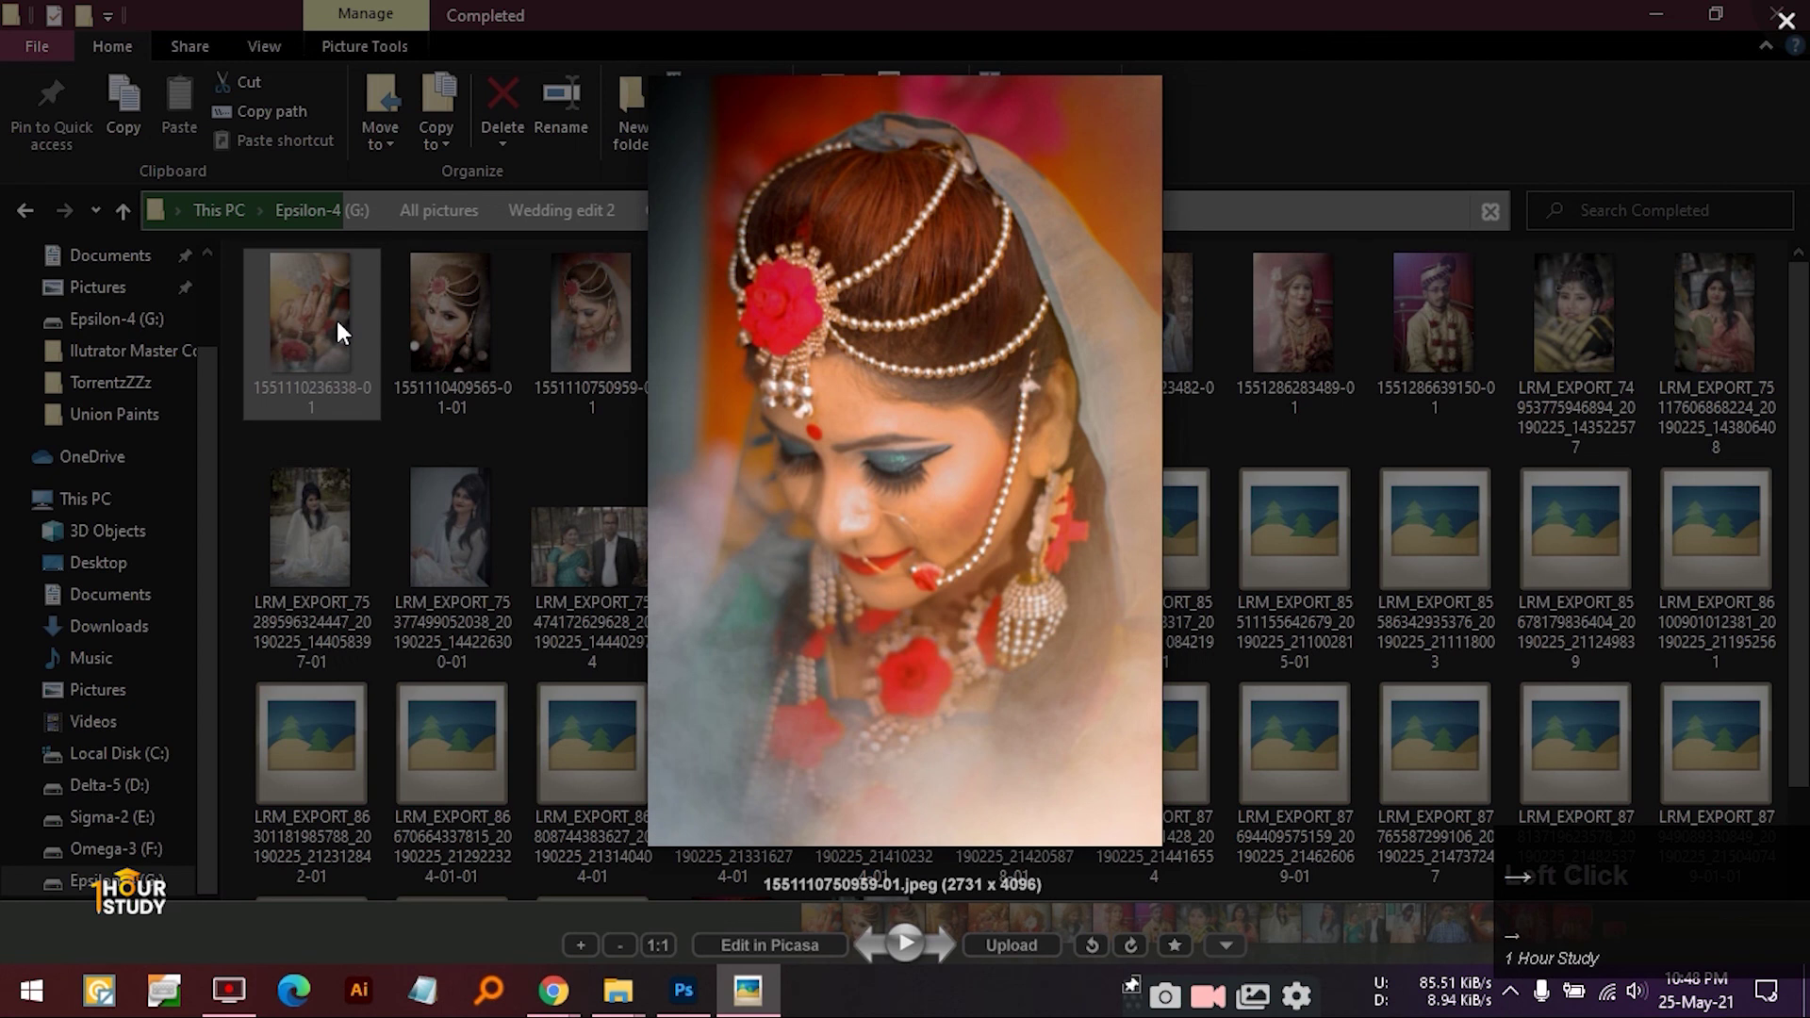
key("Right")
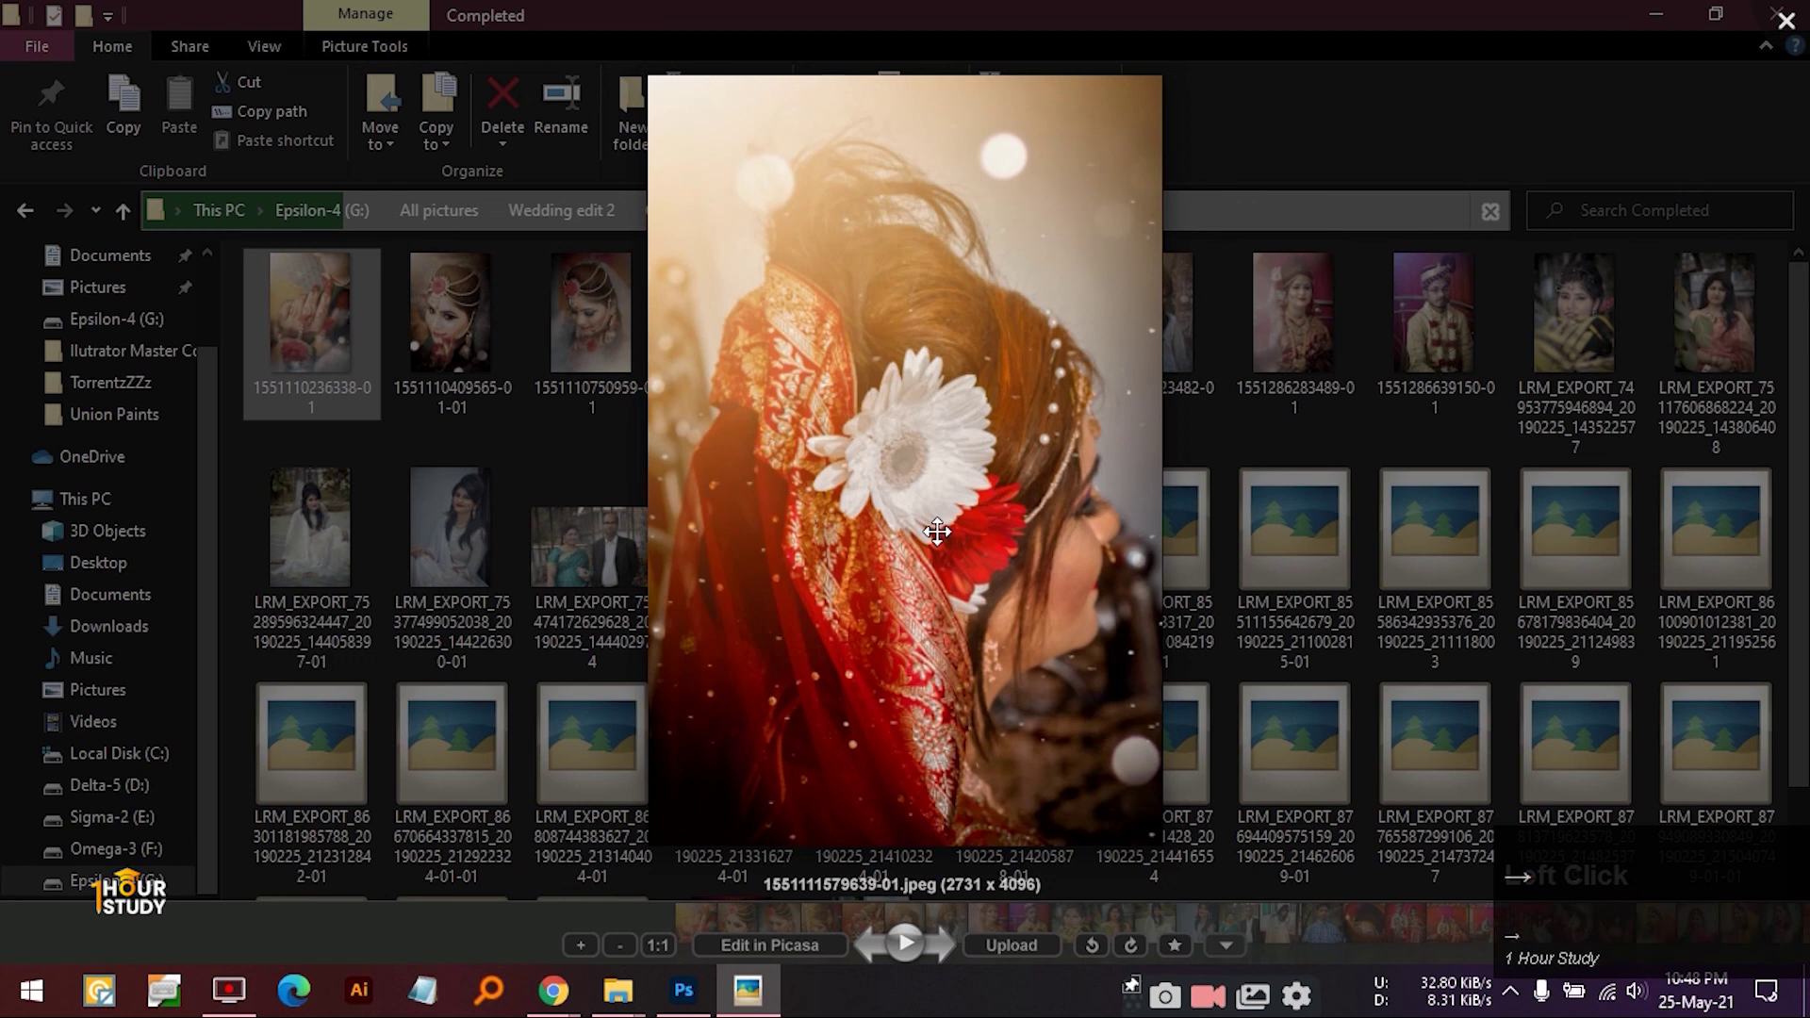
key("Right")
key("Right")
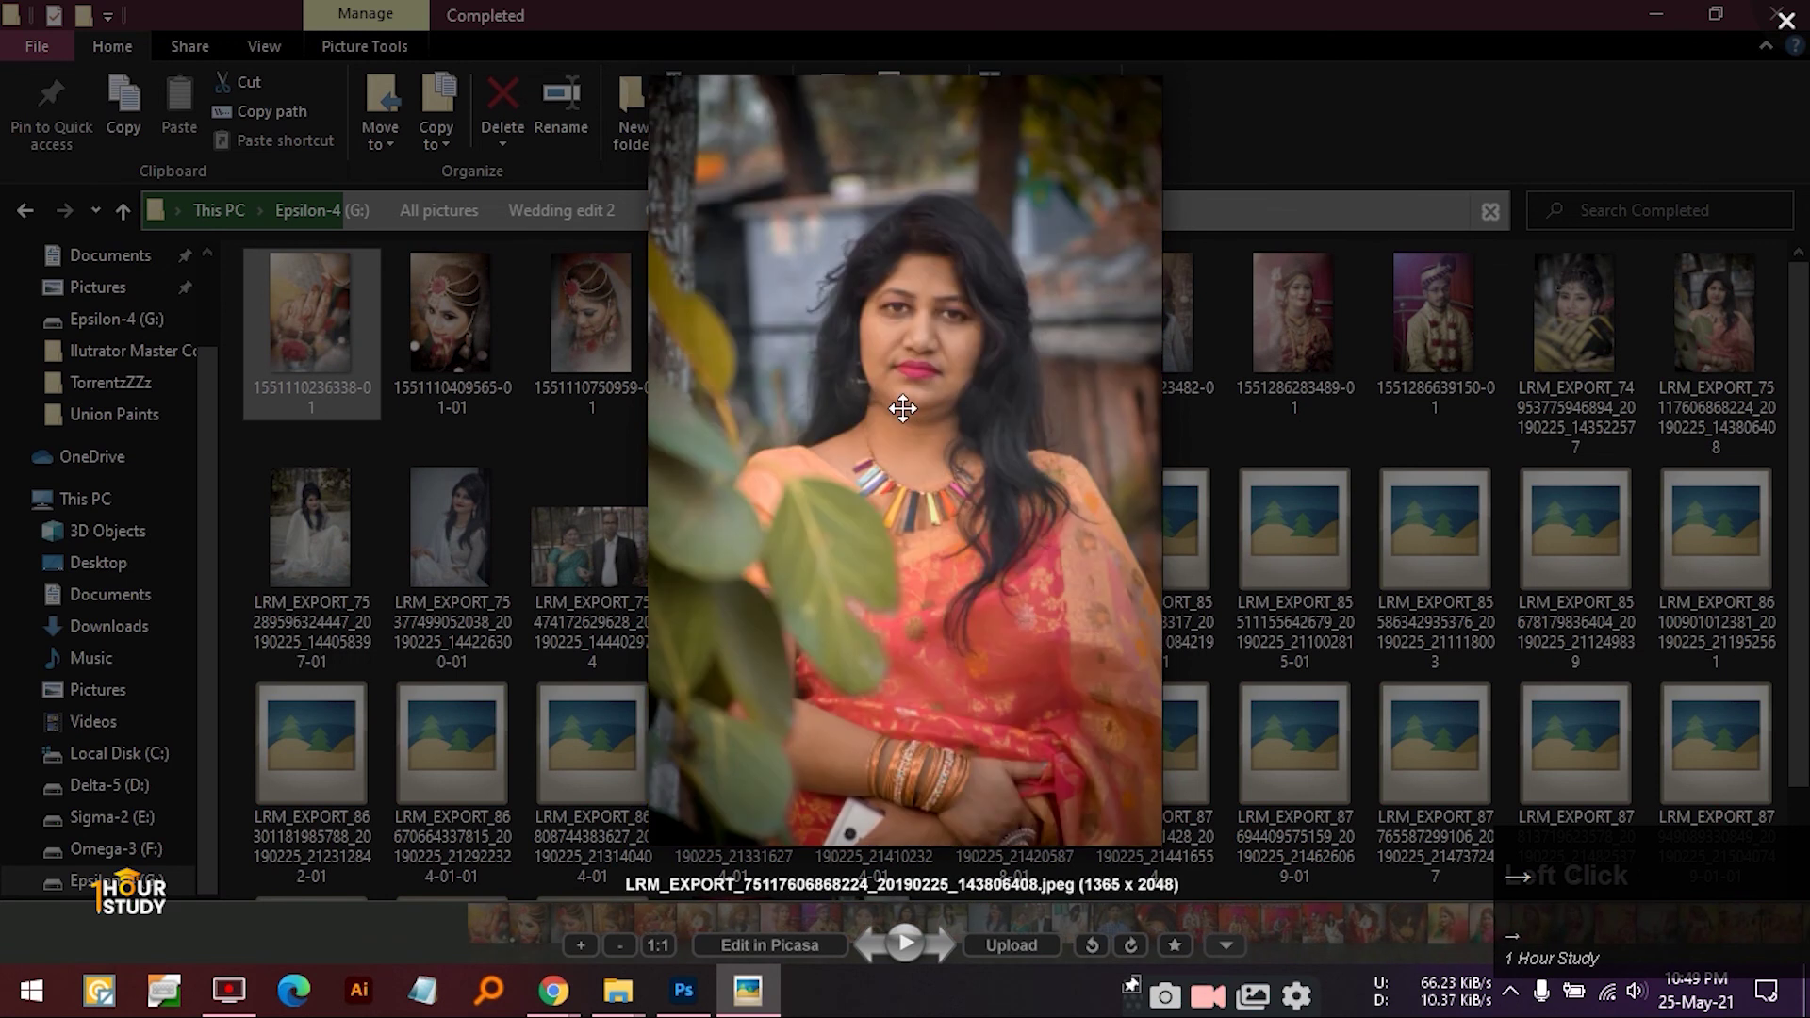
key("Right")
key("Right")
key("Right")
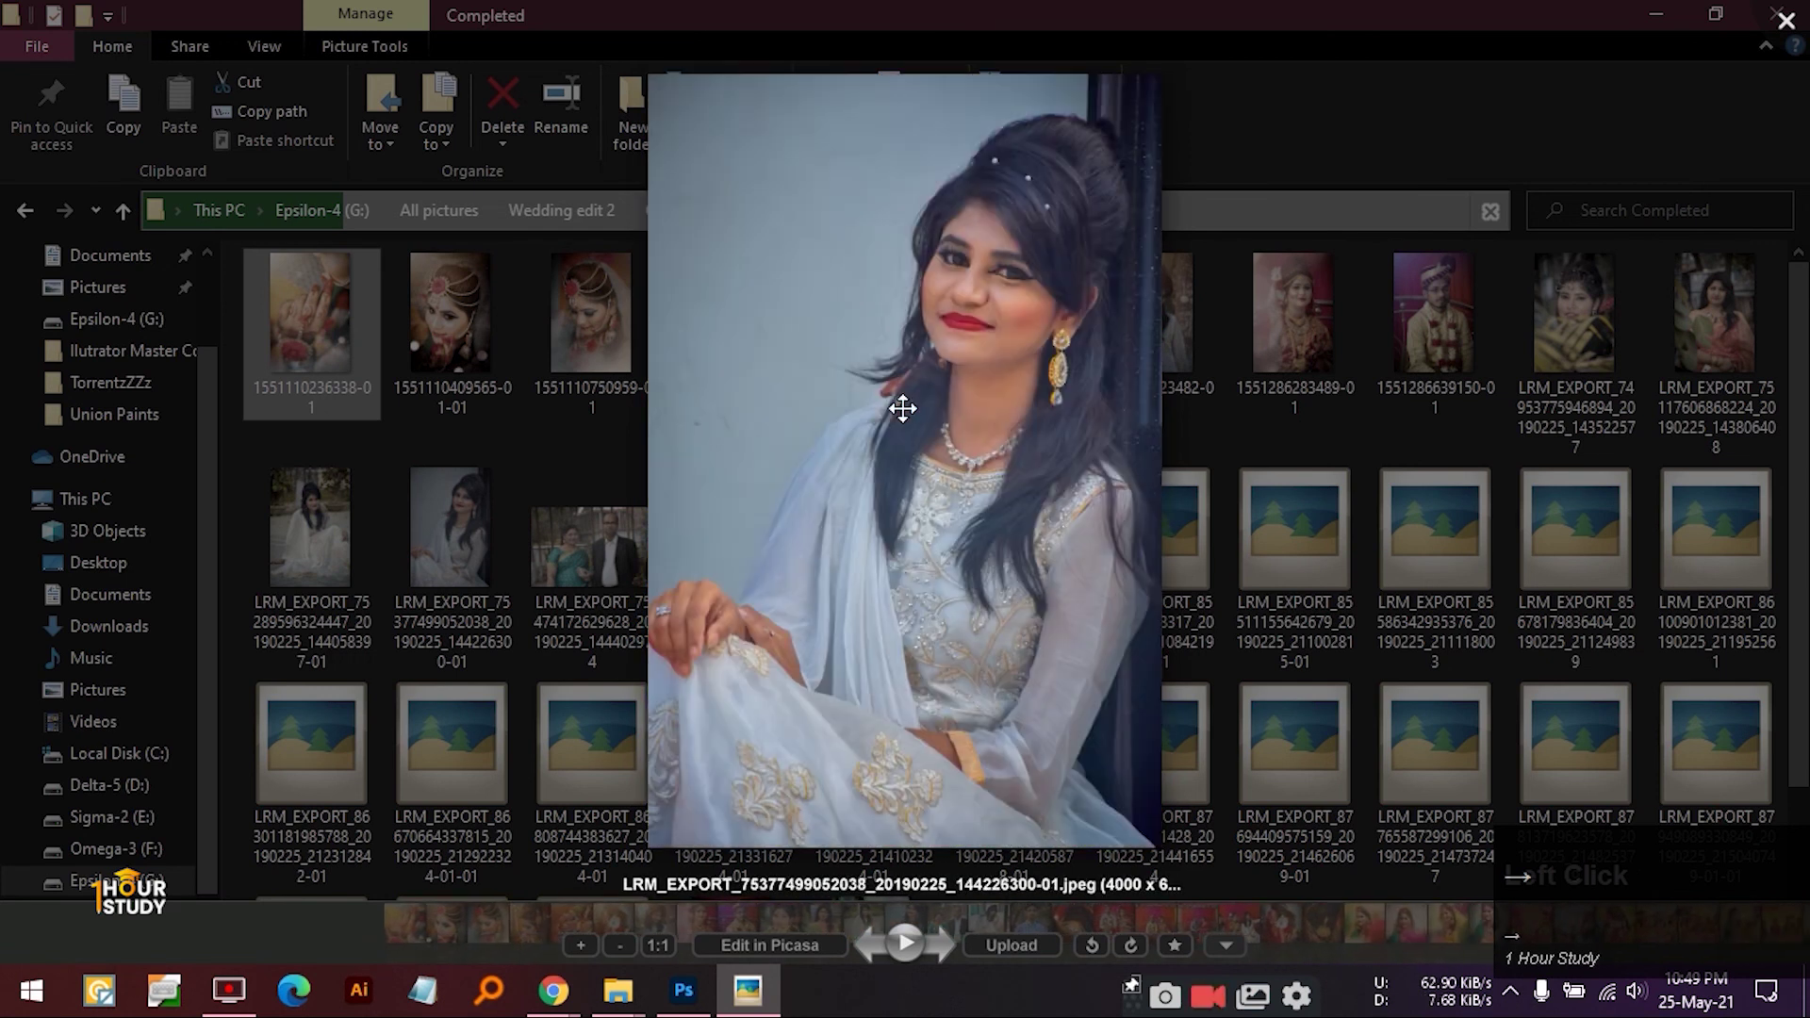
key("Right")
key("Right")
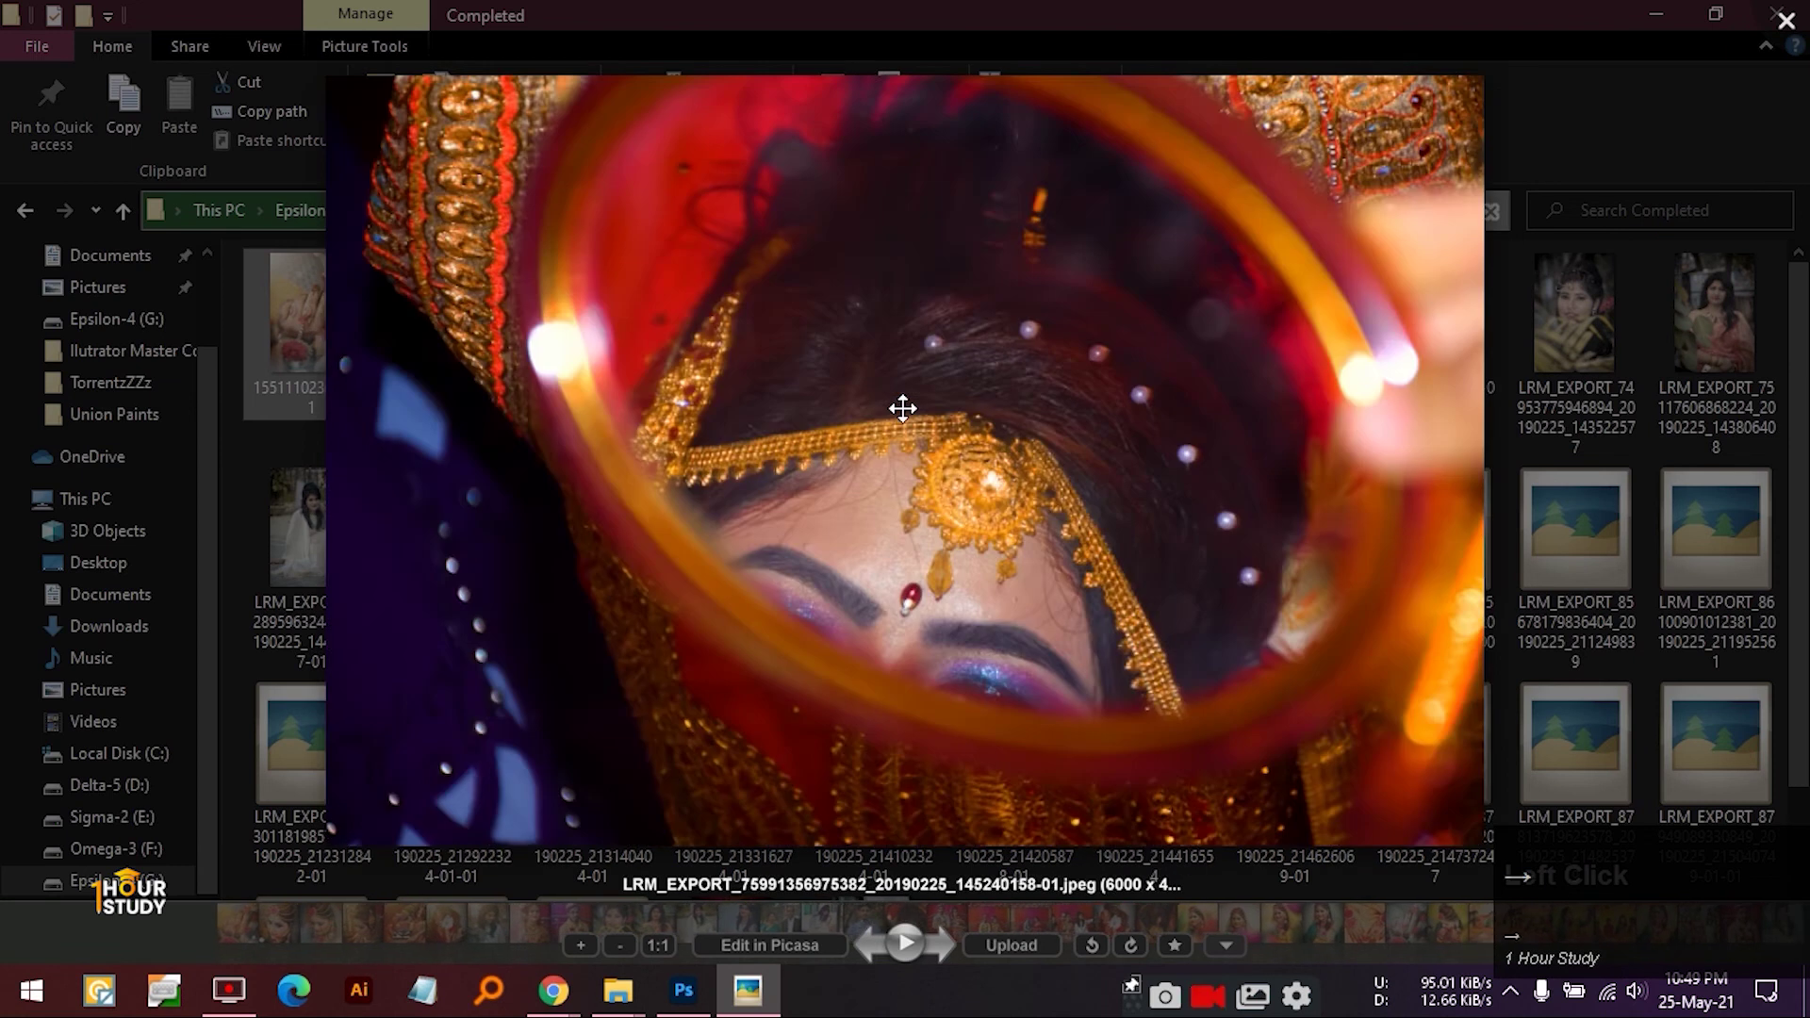
- Examine the edited close portrait of the seated wedding couple and view the wider shot of them on the bench
key("Left")
key("Right")
key("Left")
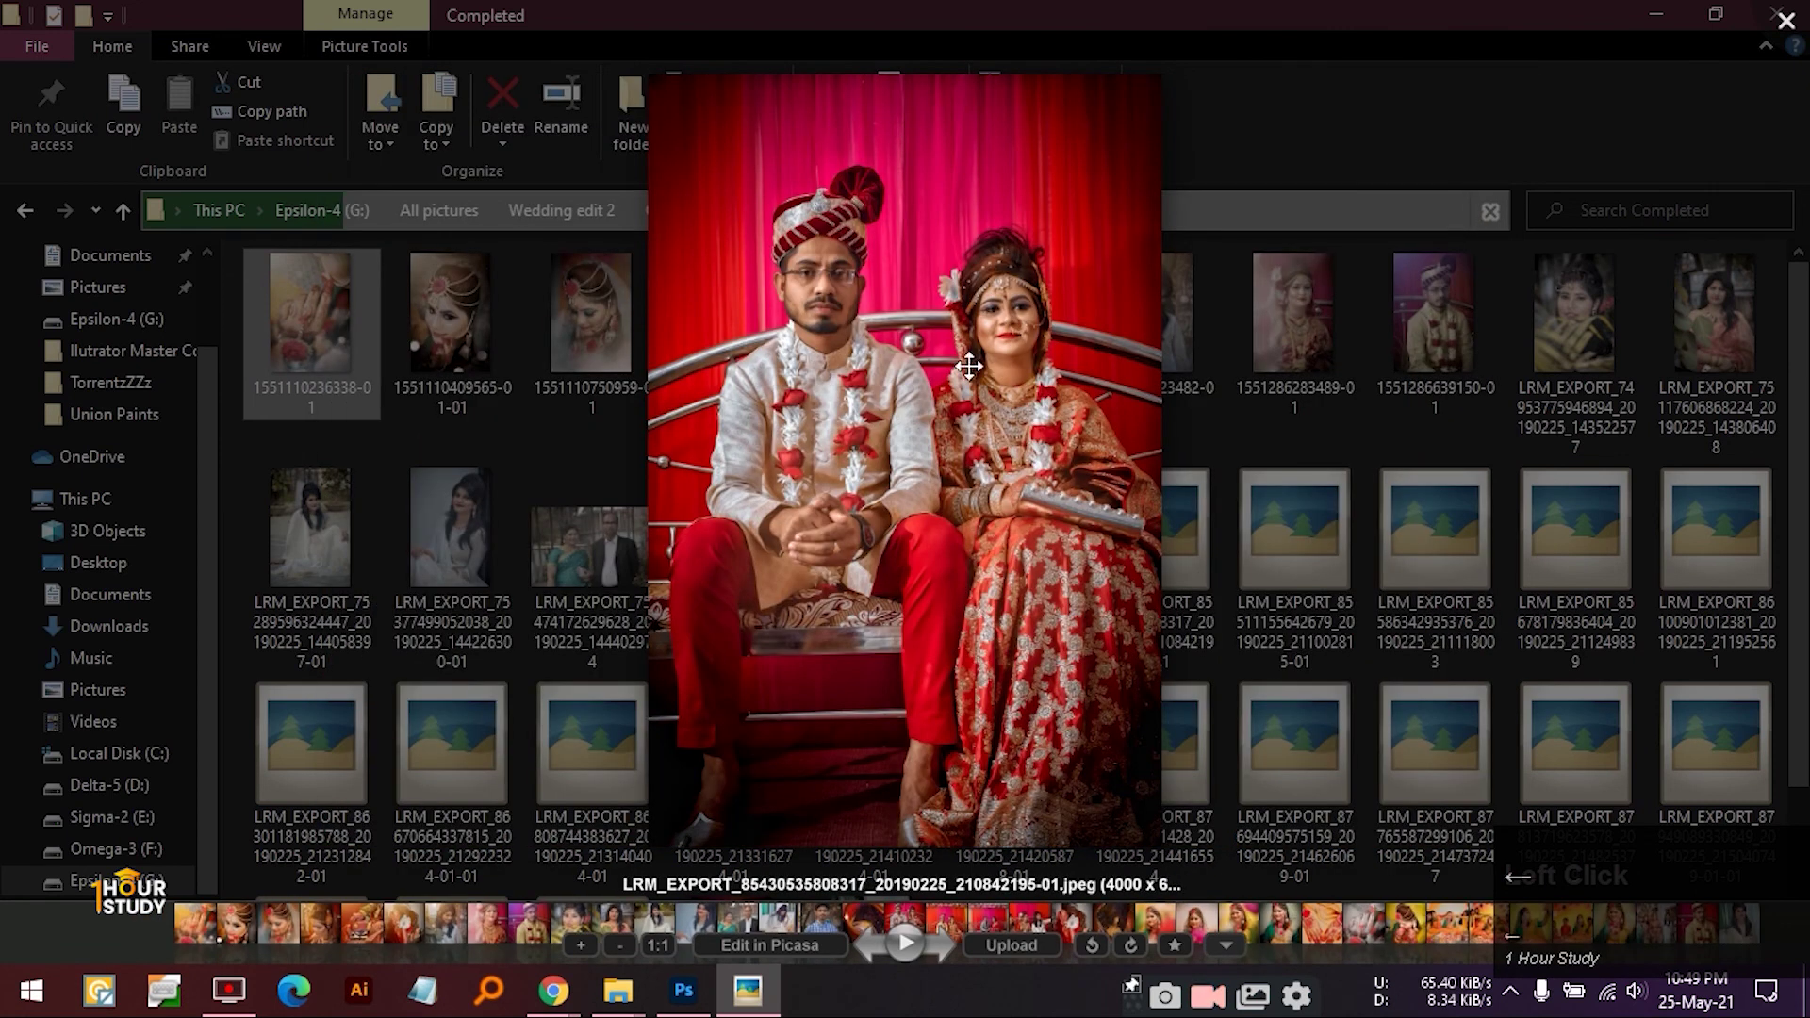
scroll(940, 274, "down", 1)
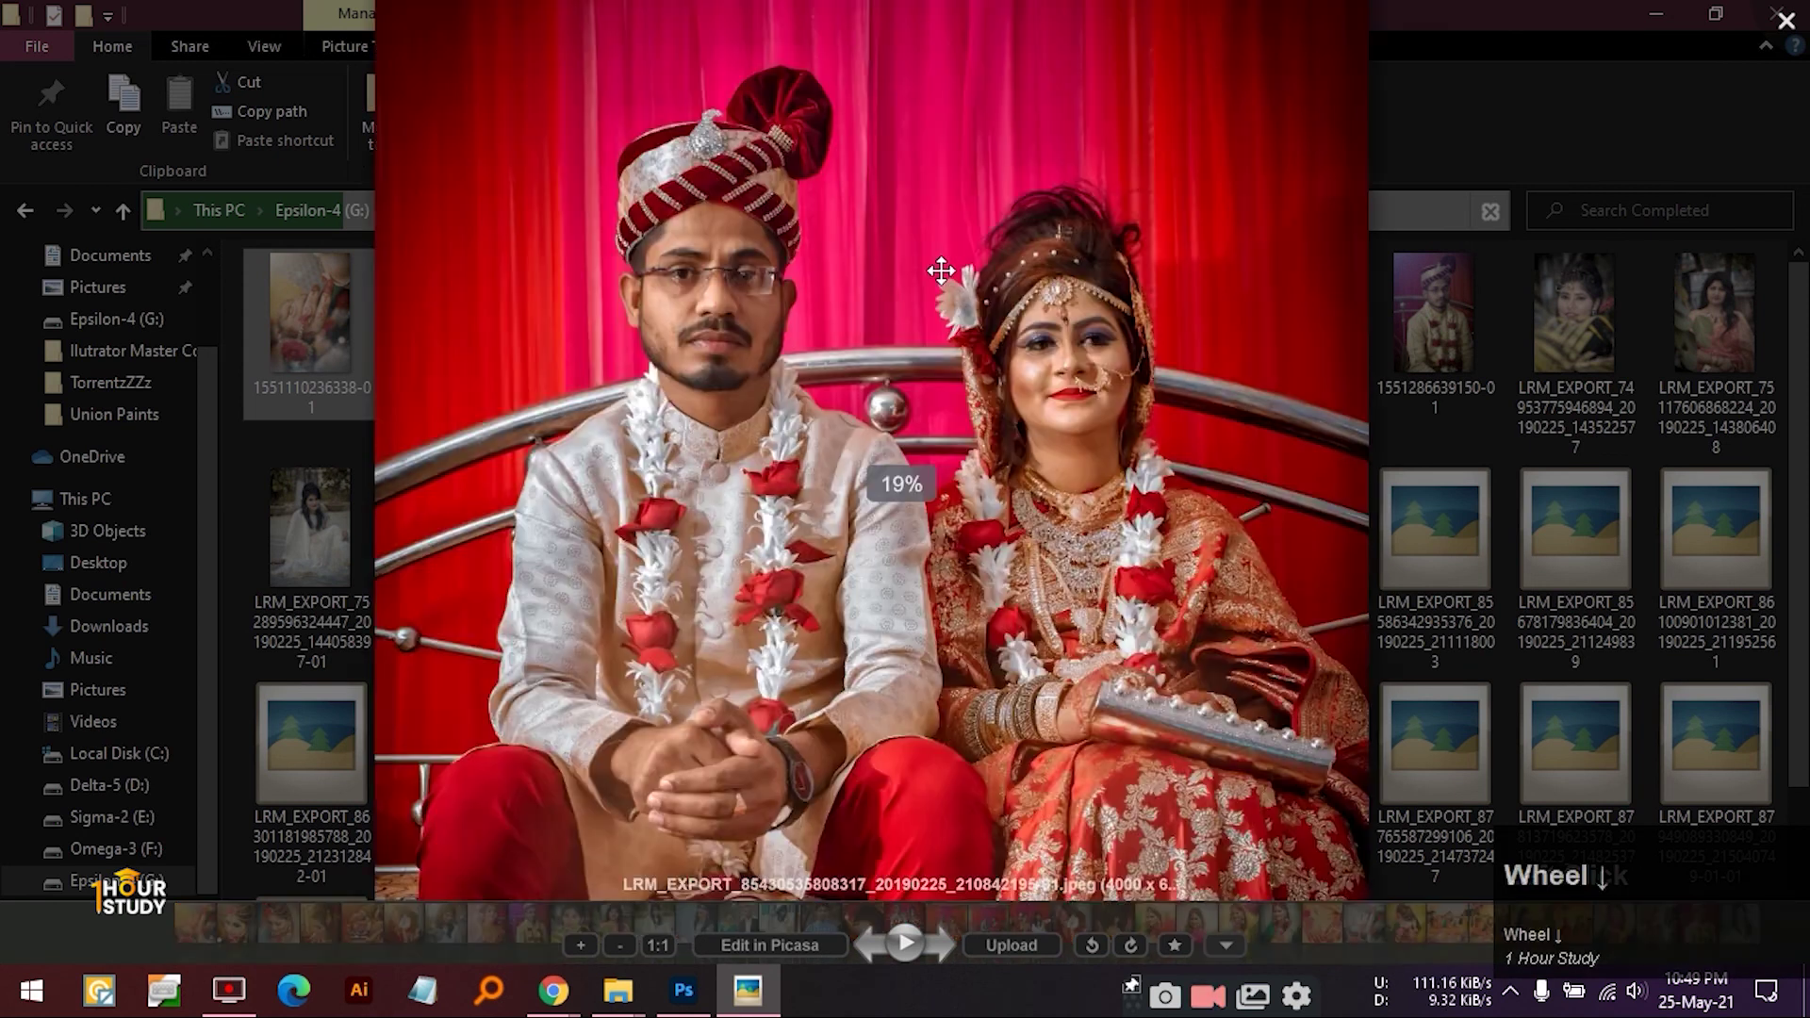
key("Right")
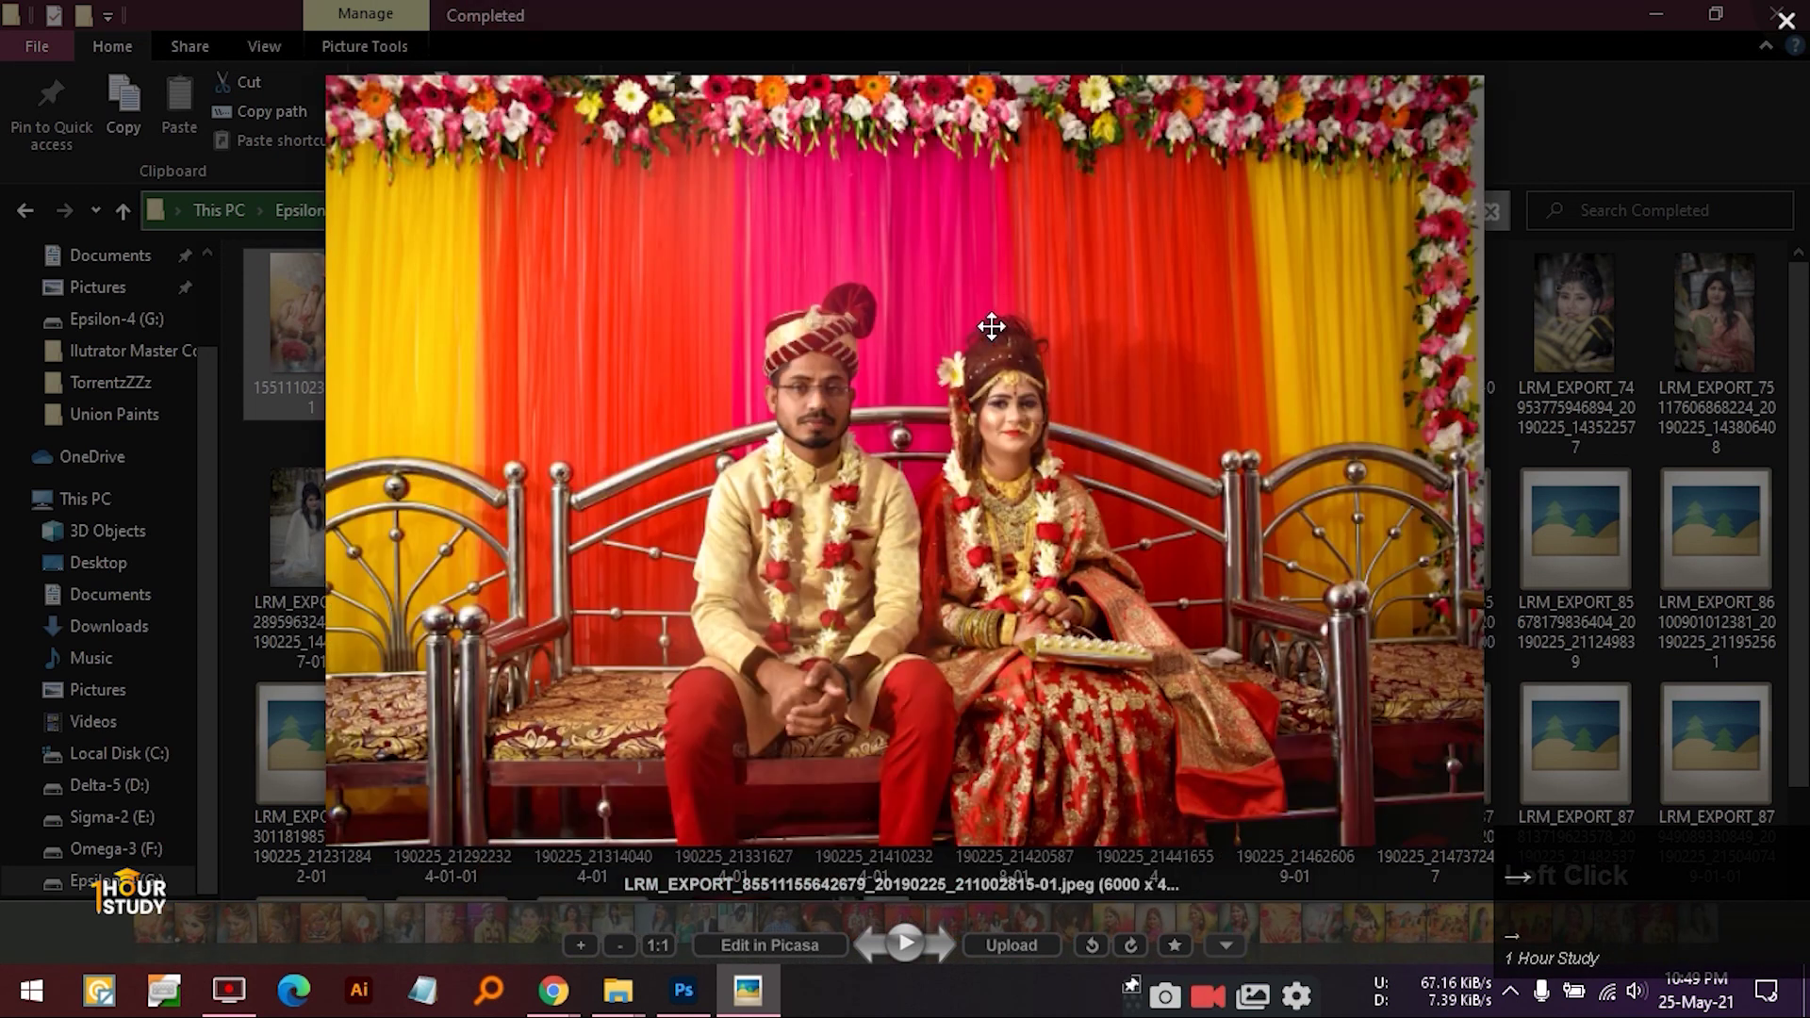
key("Right")
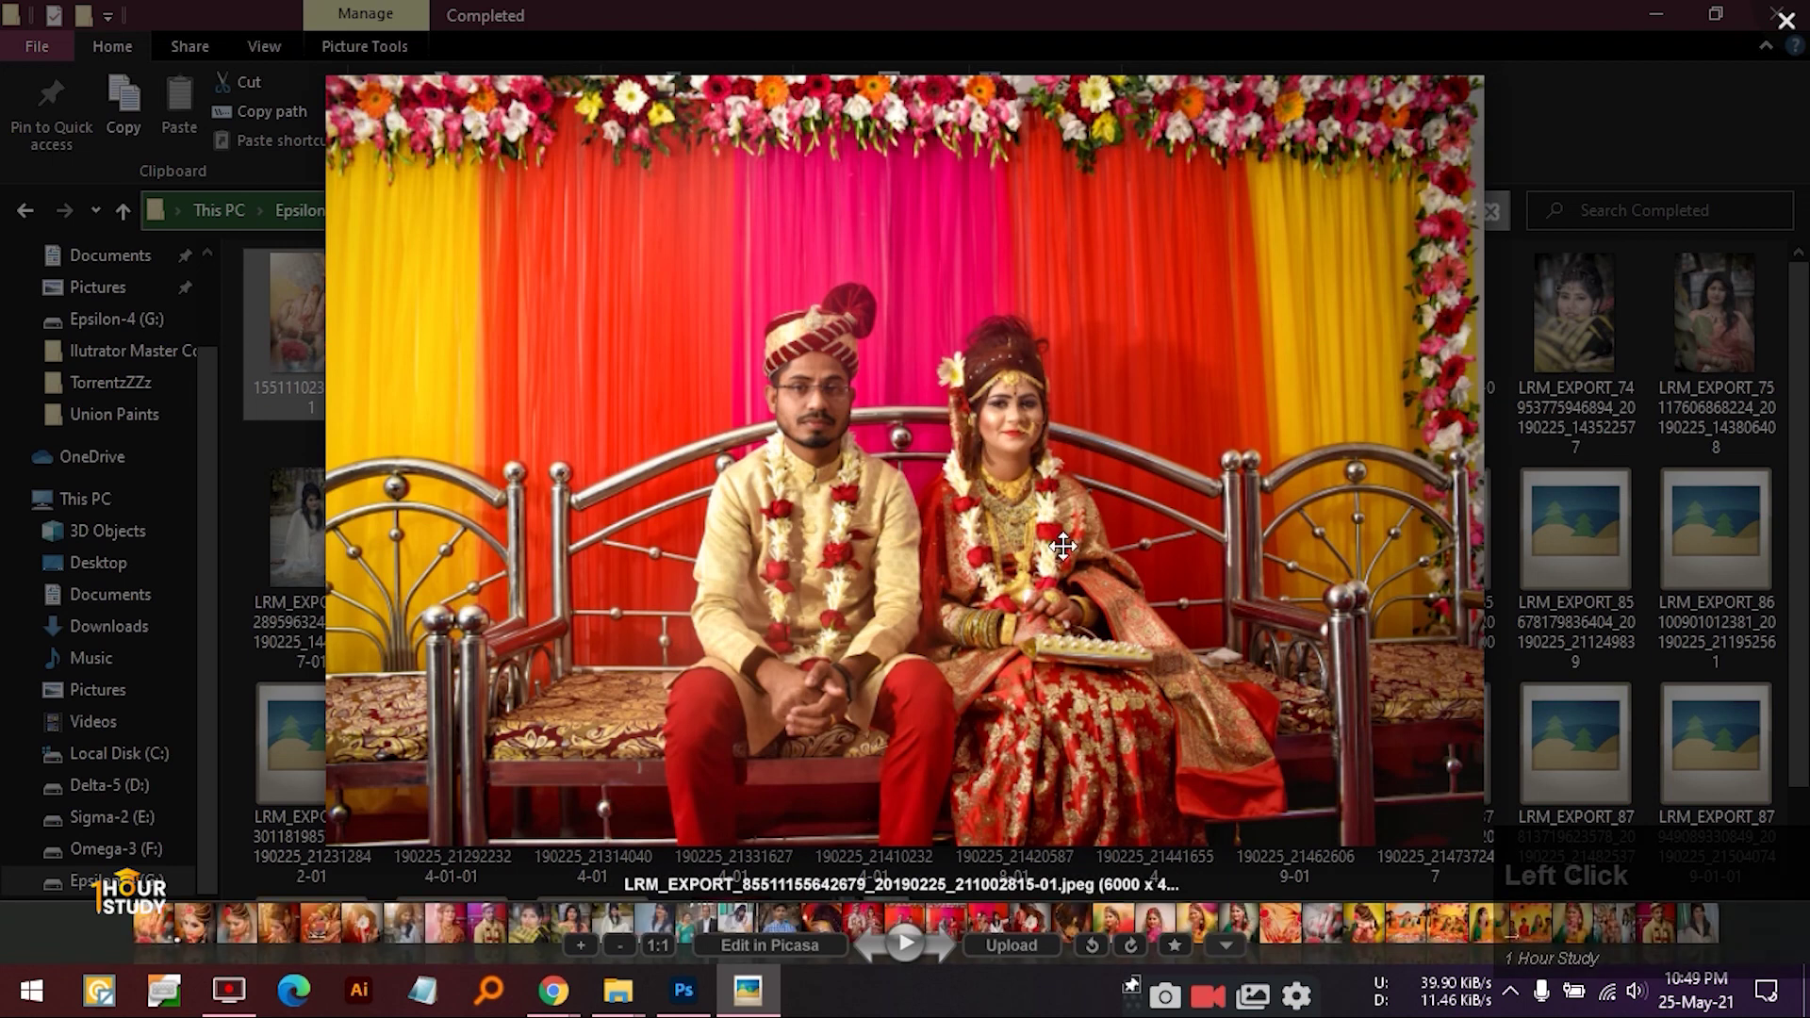
- Browse the remaining completed wedding photos, through the henna hands and the family group, and close the viewer
key("Right")
key("Right")
key("Right")
key("Right")
key("Right")
key("Right")
key("Right")
key("Right")
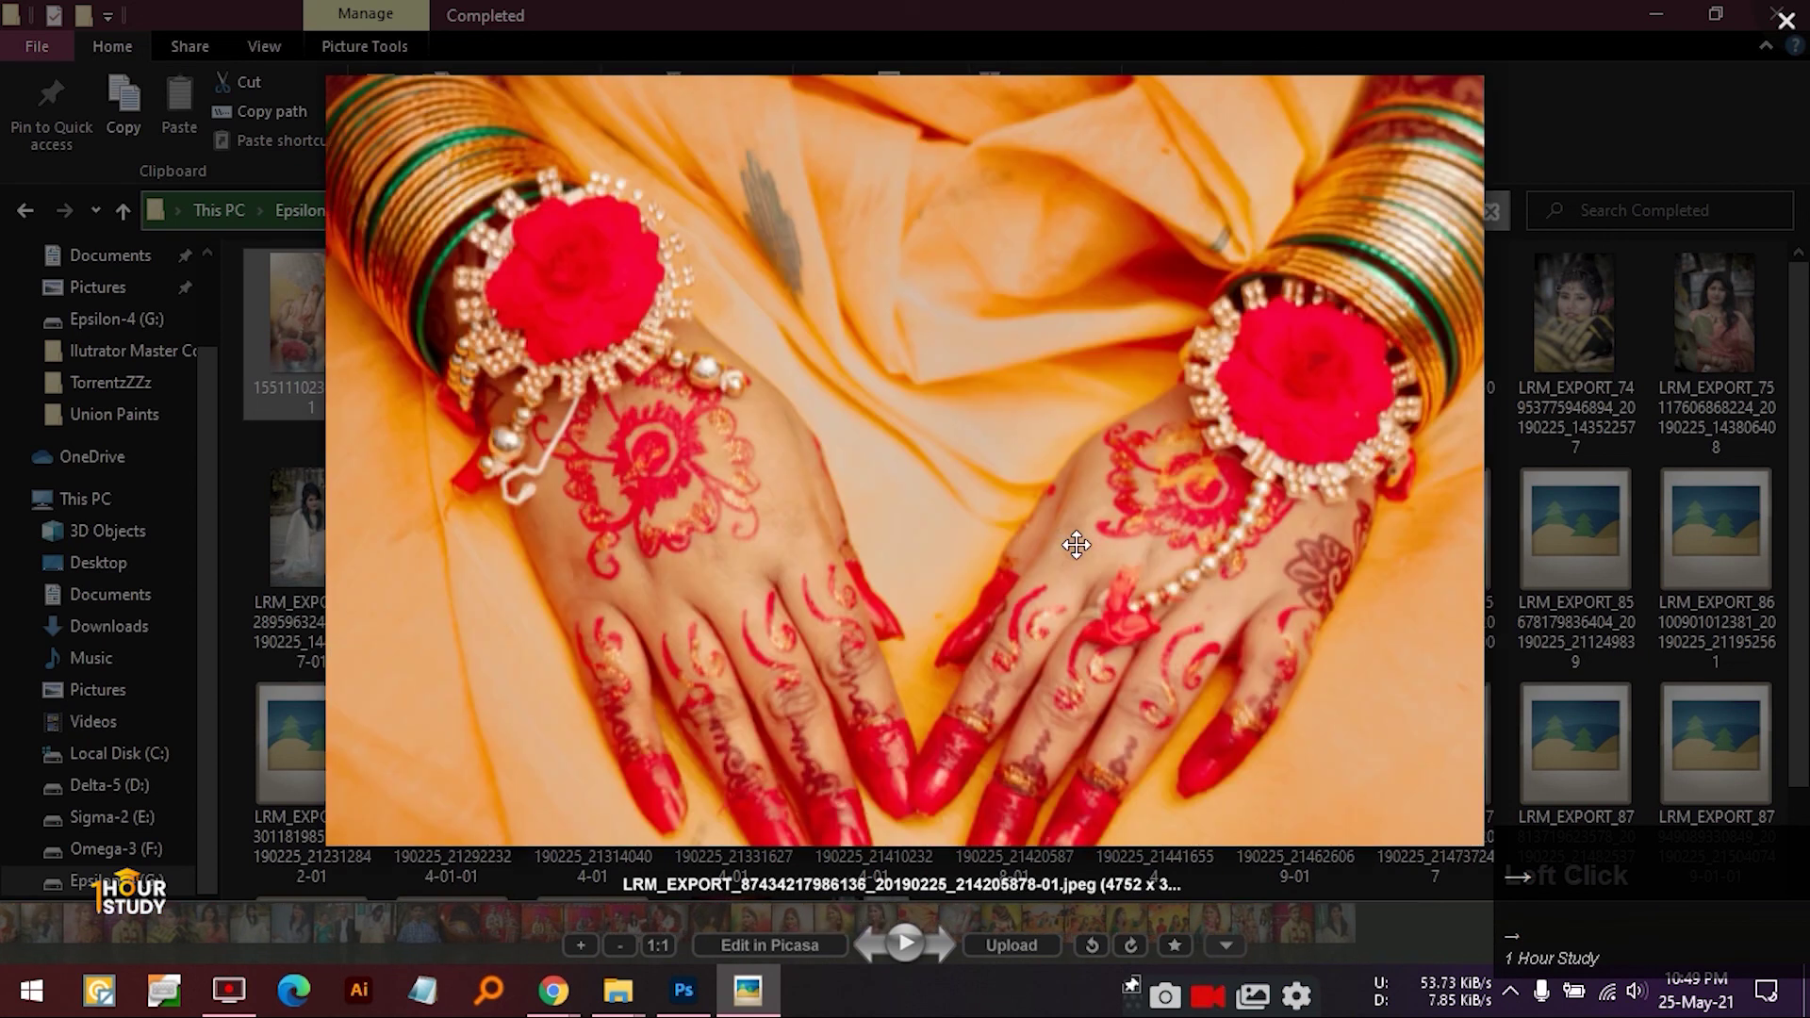
key("Right")
left_click(1800, 16)
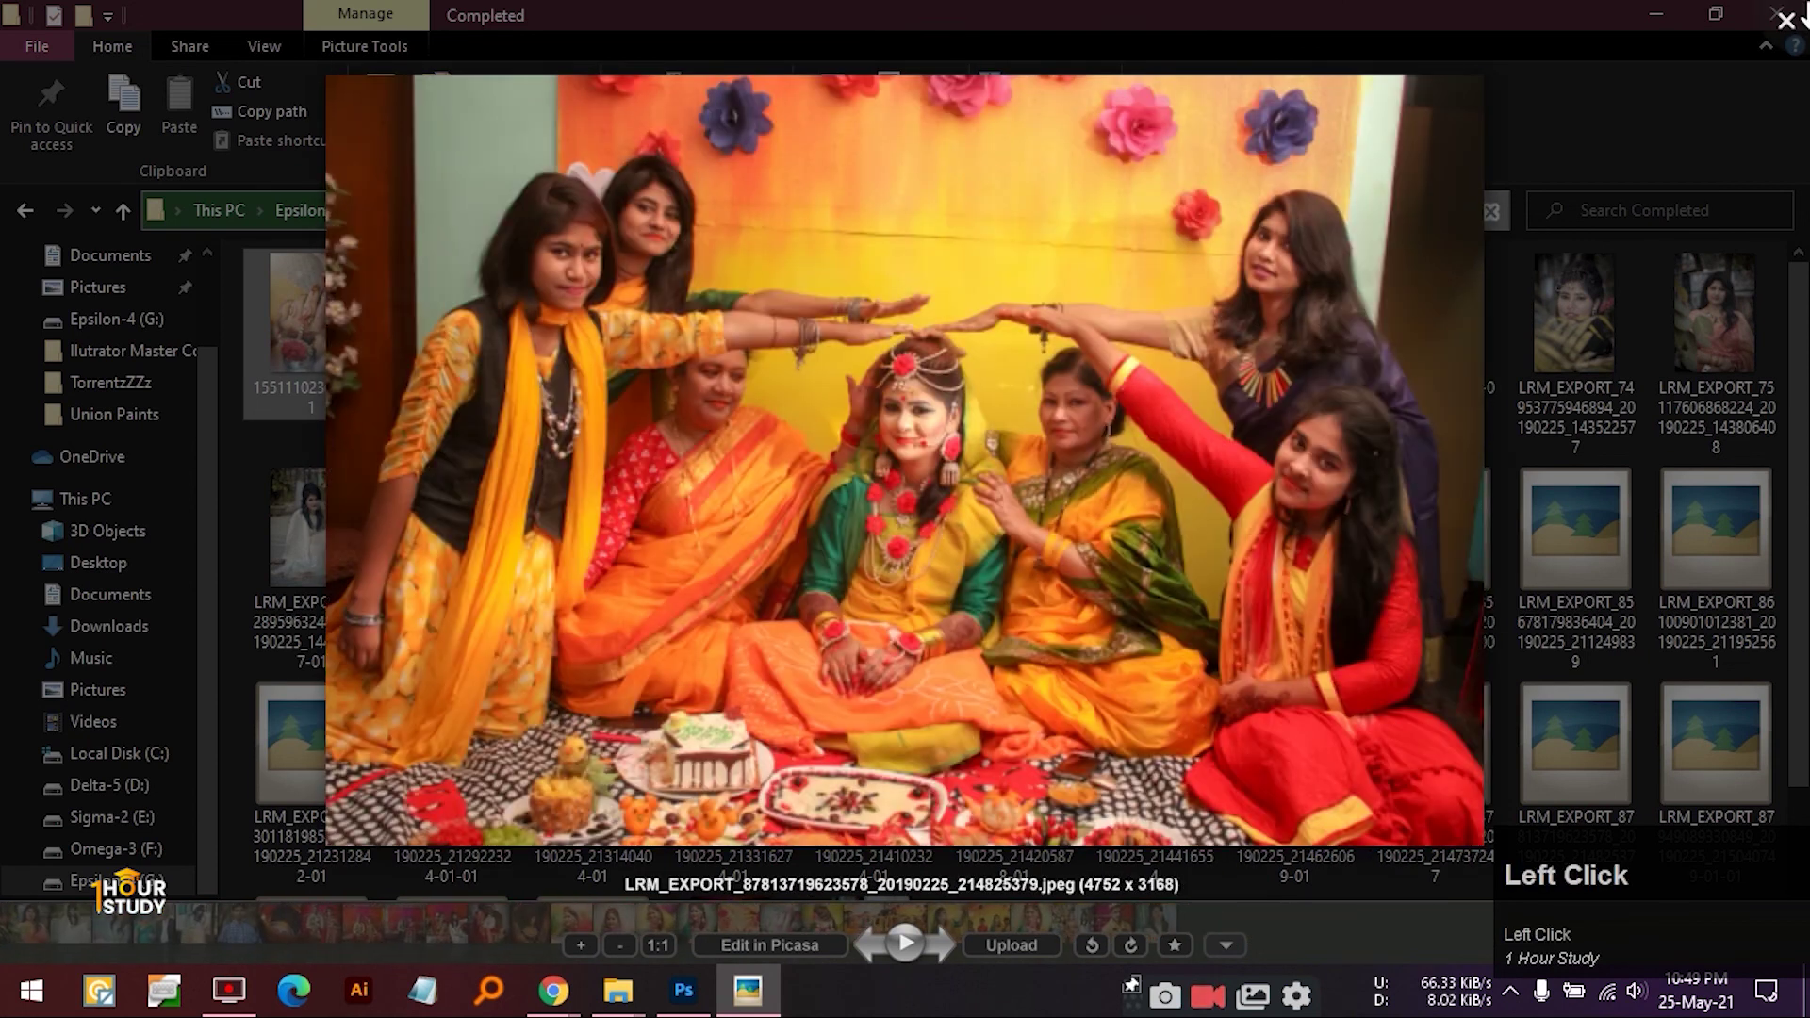
left_click(683, 989)
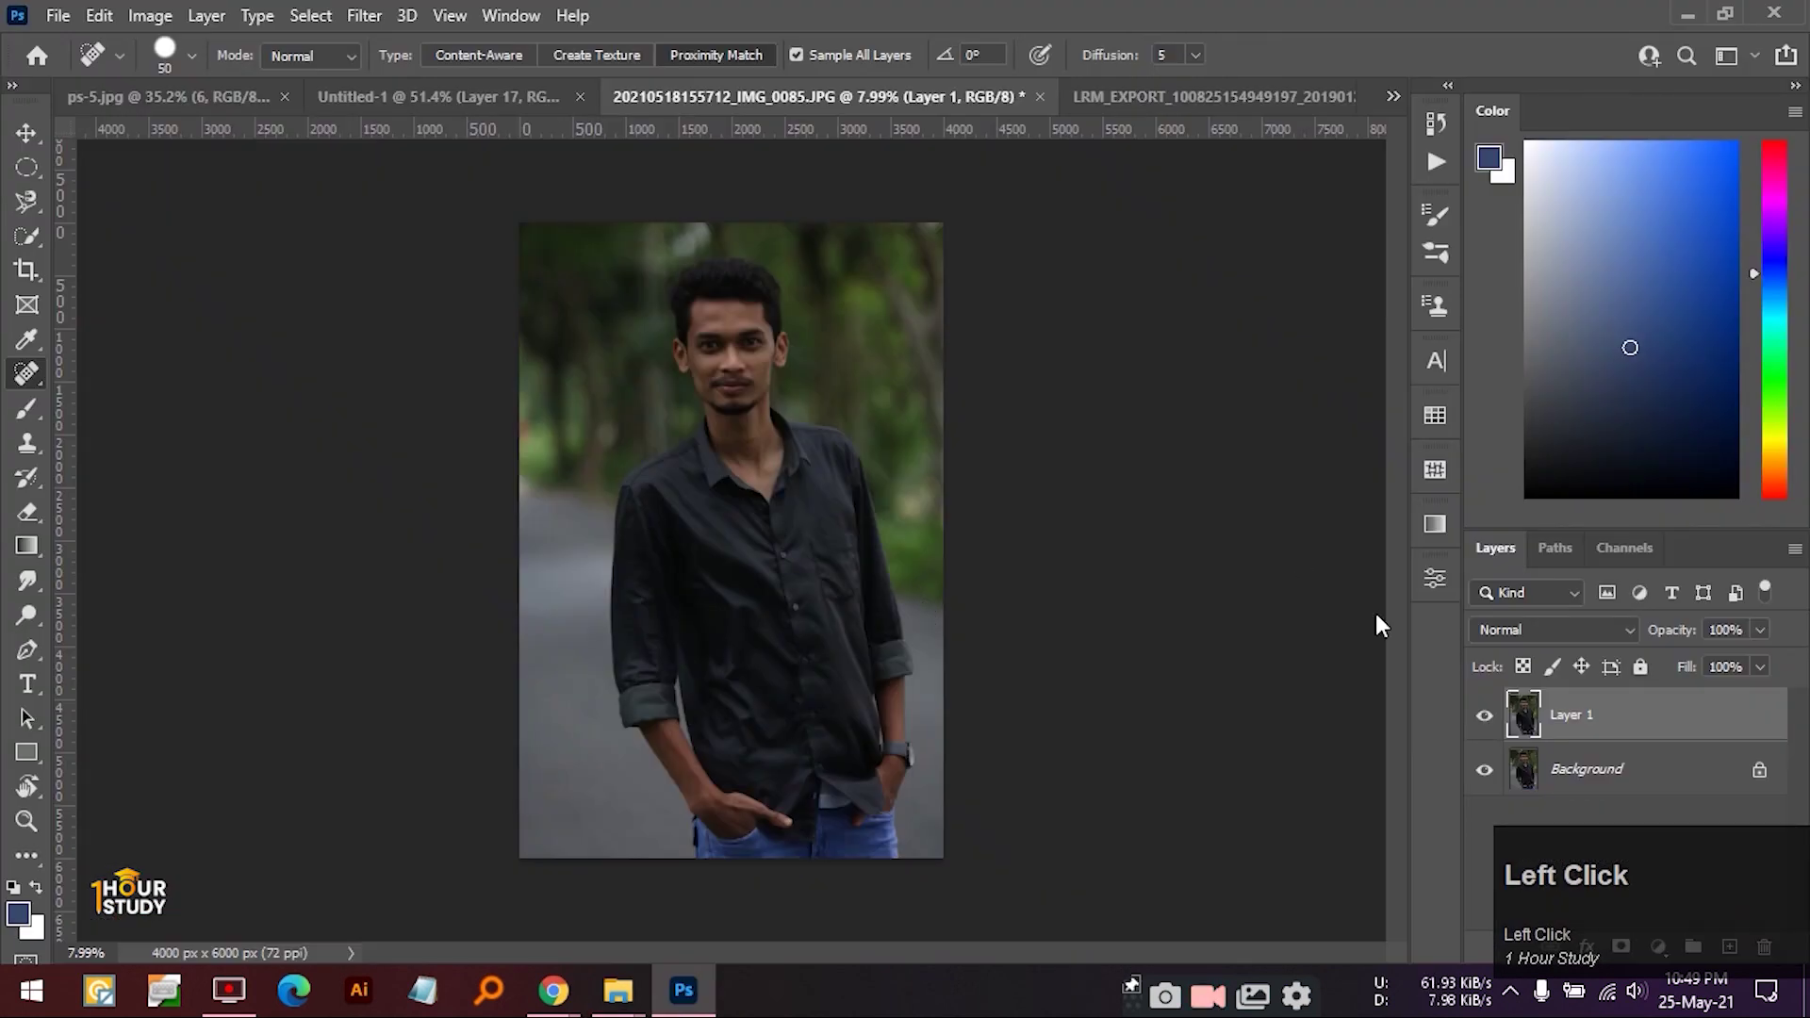
left_click(364, 16)
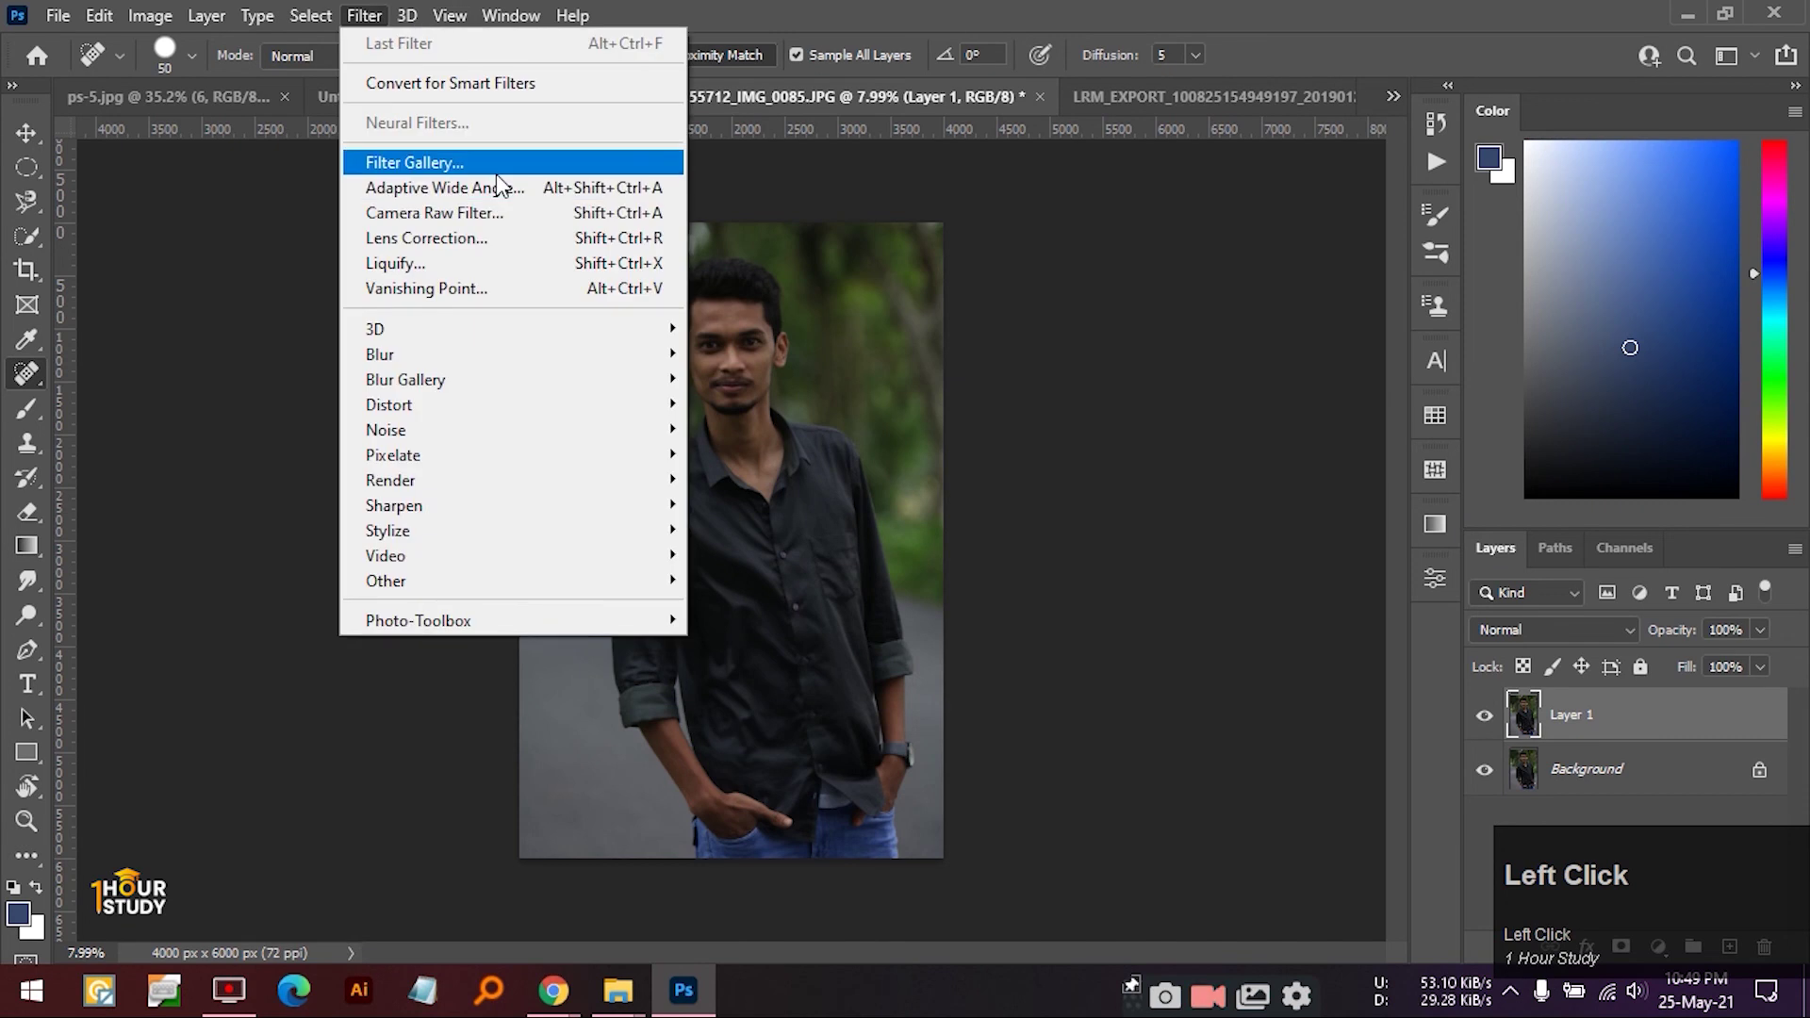
left_click(456, 213)
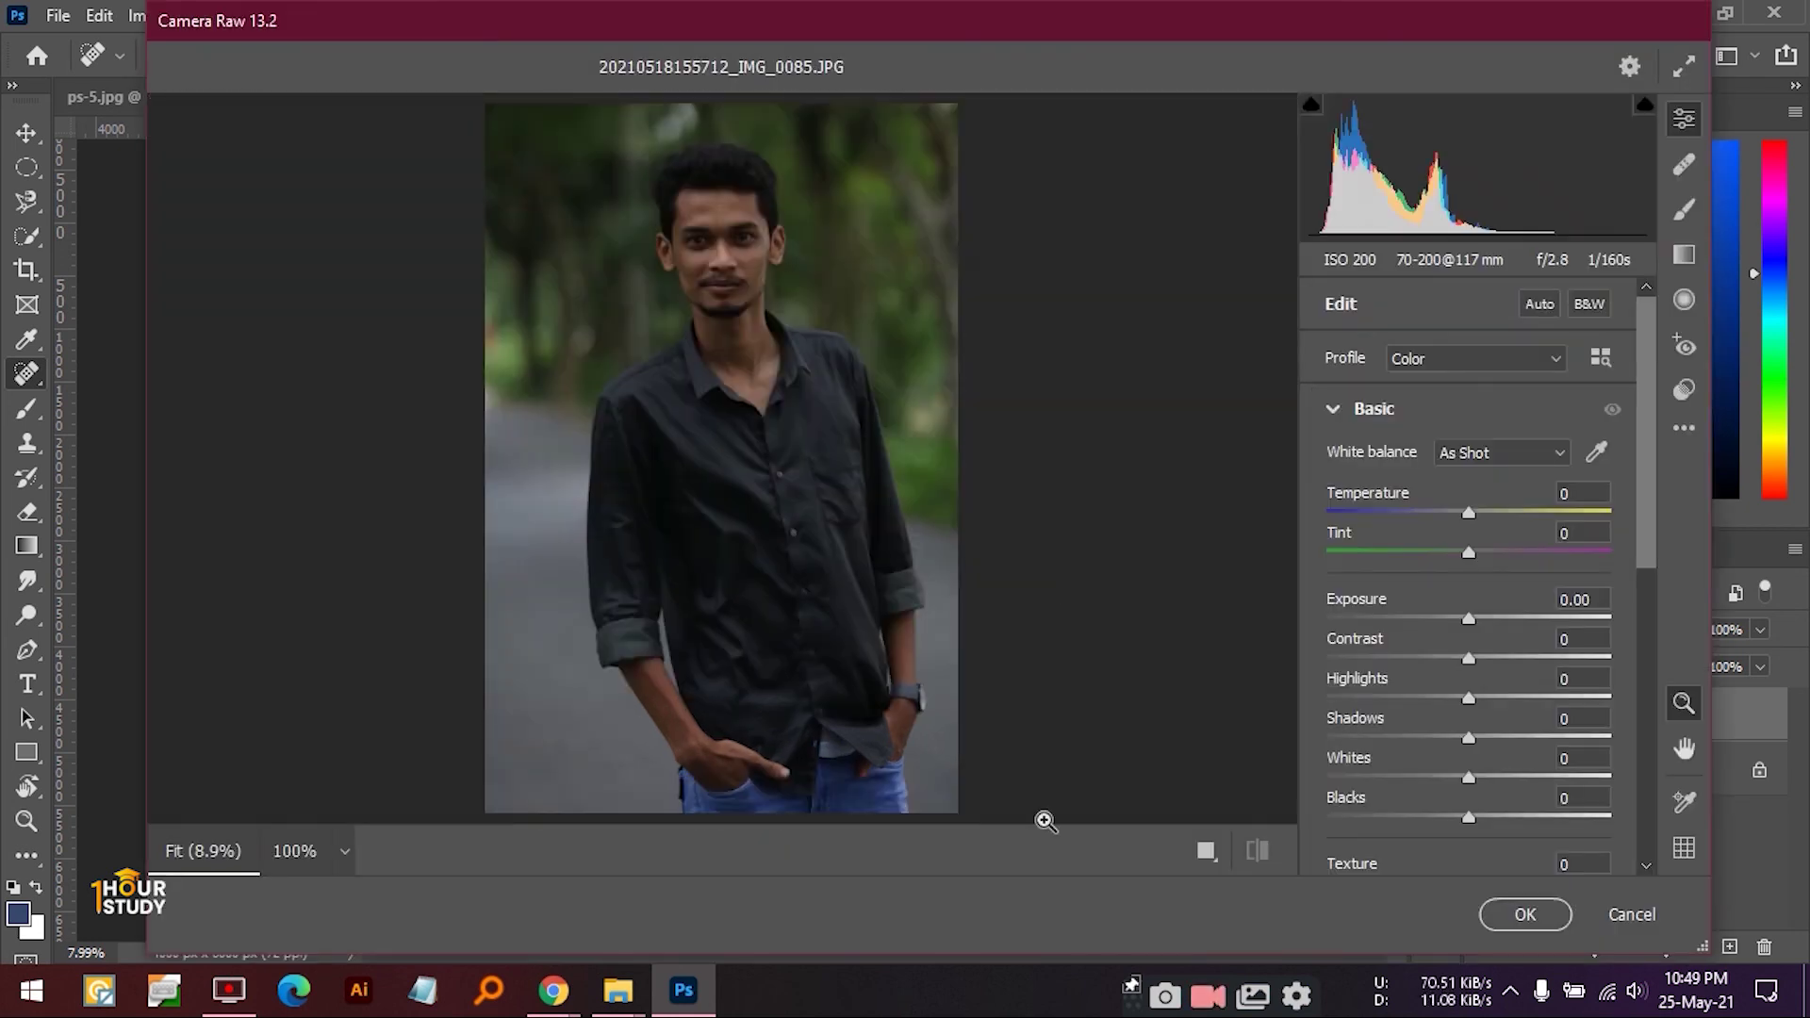
left_click(1206, 852)
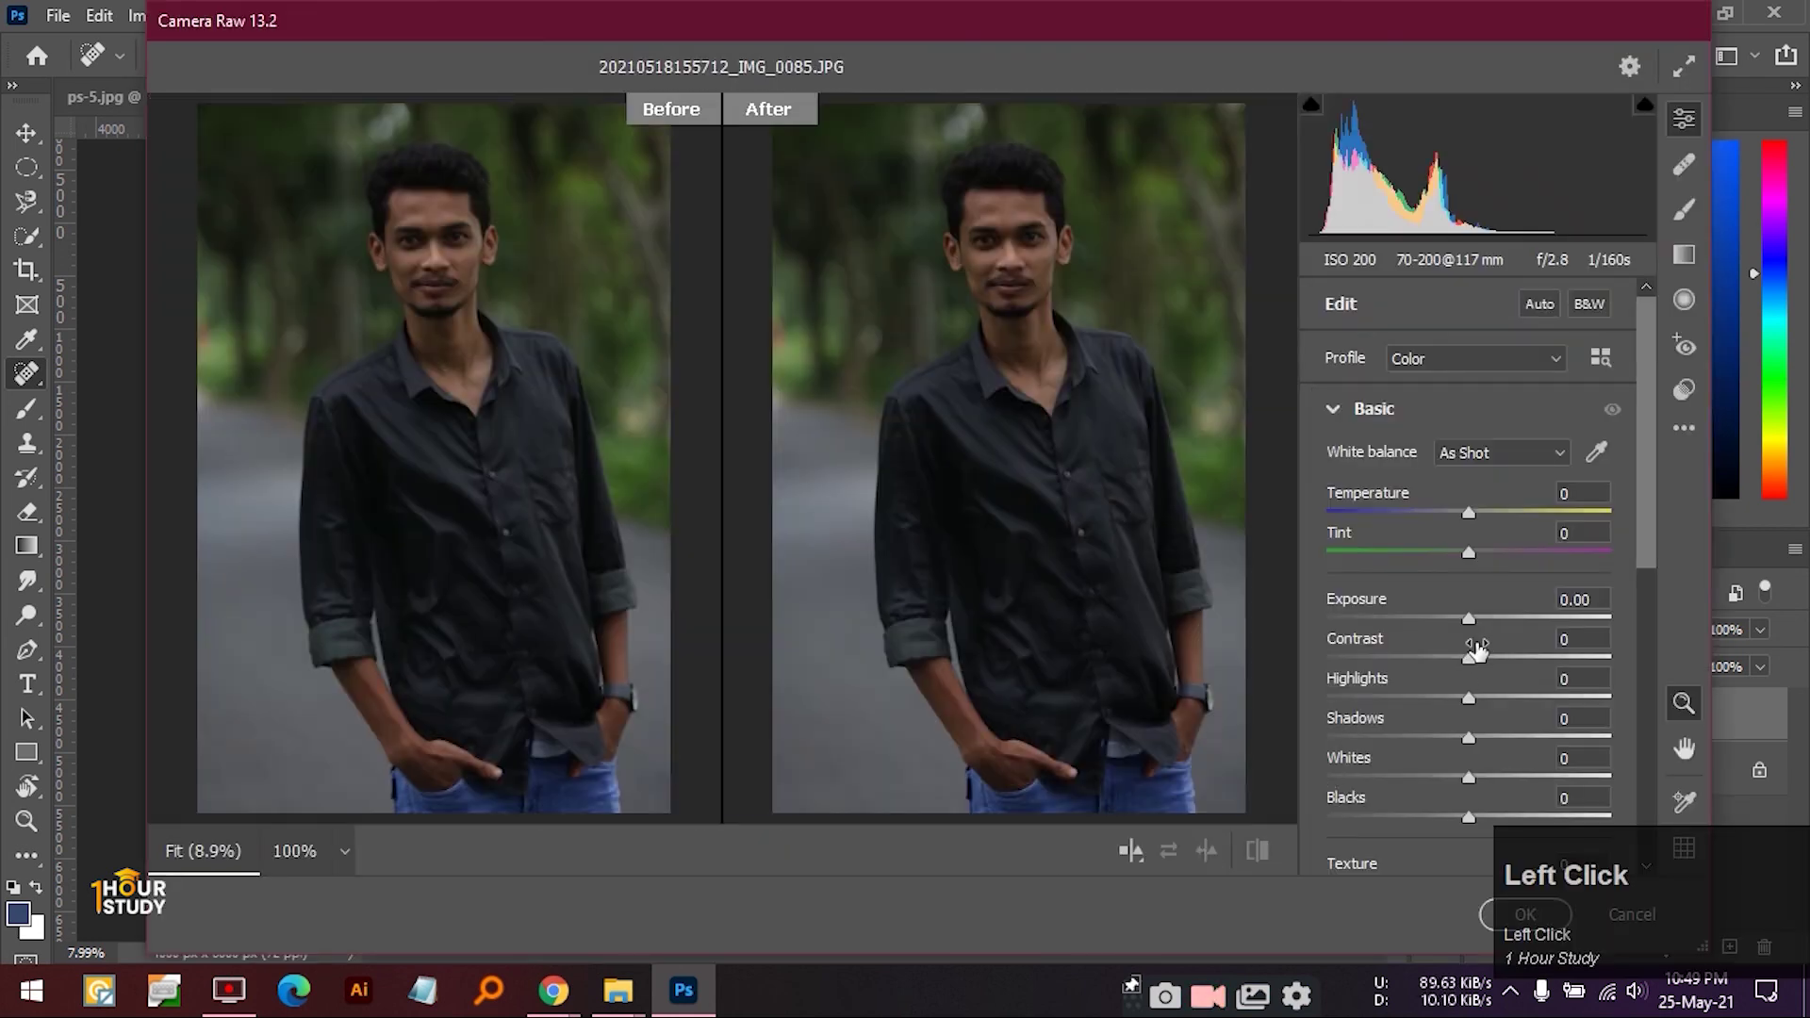
- Set Exposure to +1.40, Contrast to -17, Highlights to -28, Shadows to +39, Whites to +36 and Blacks to -41
left_click_drag(1469, 622, 1508, 624)
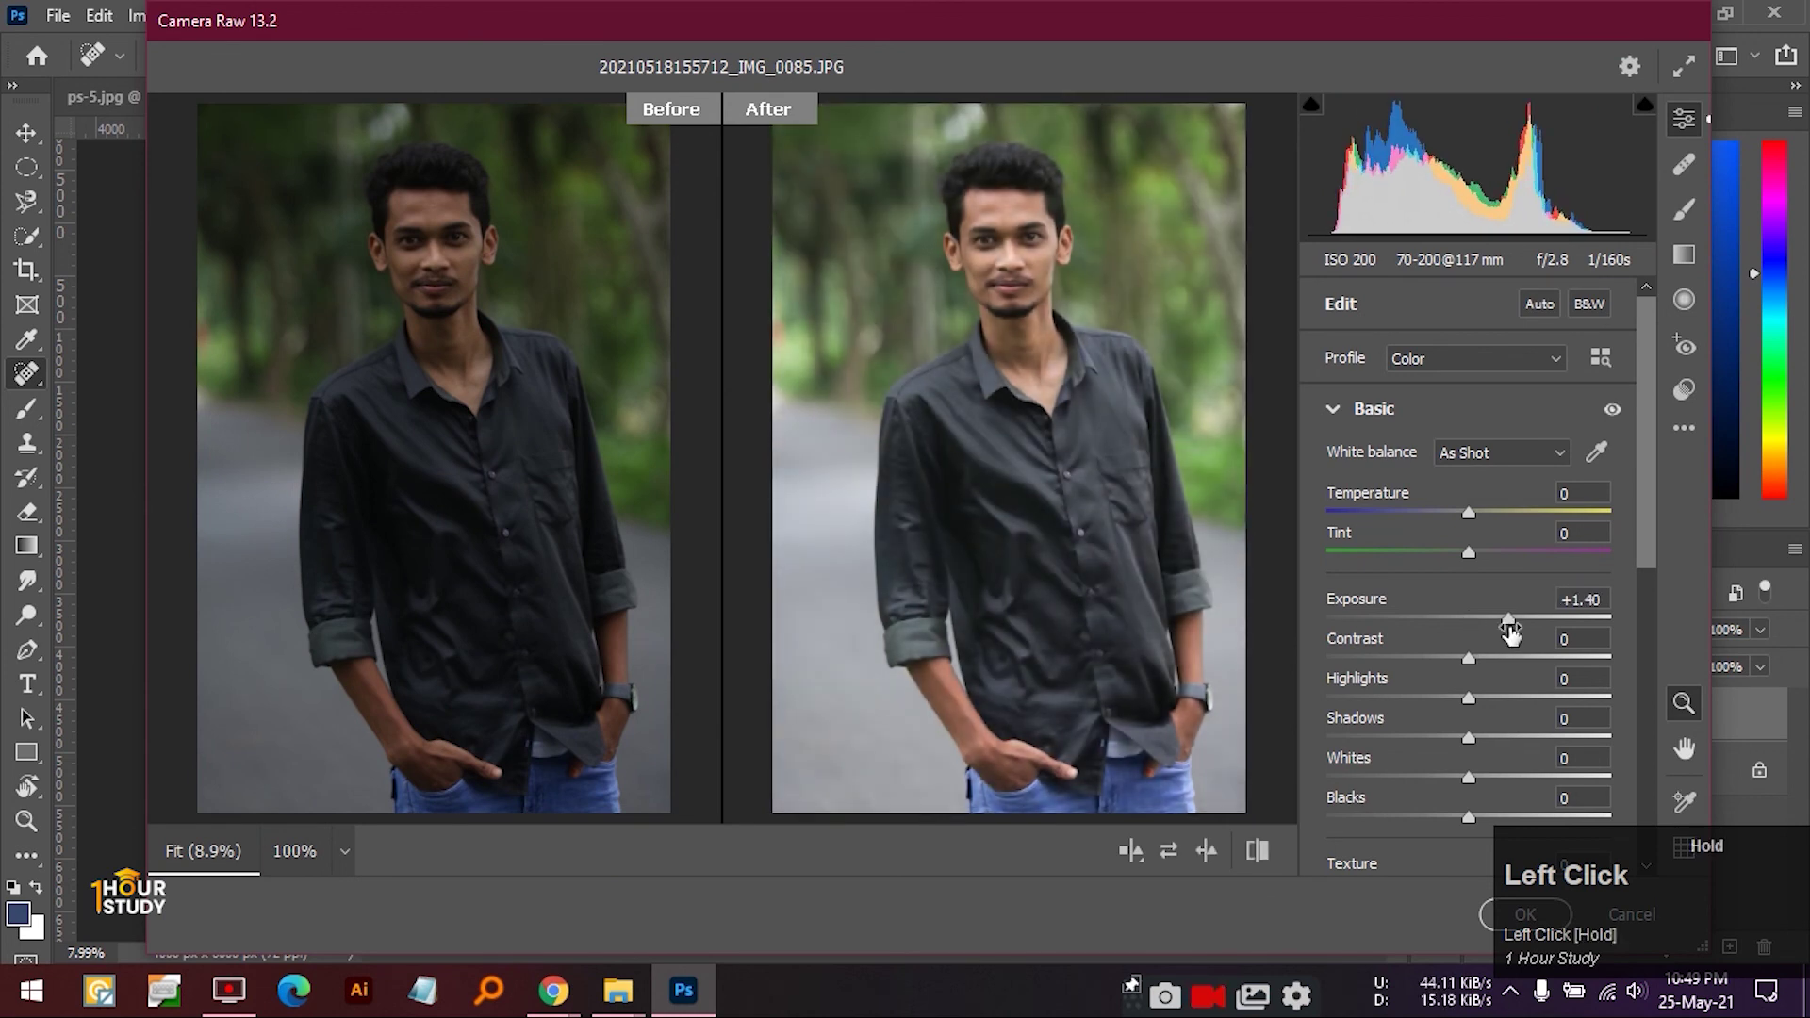
scroll(1647, 519, "down", 1)
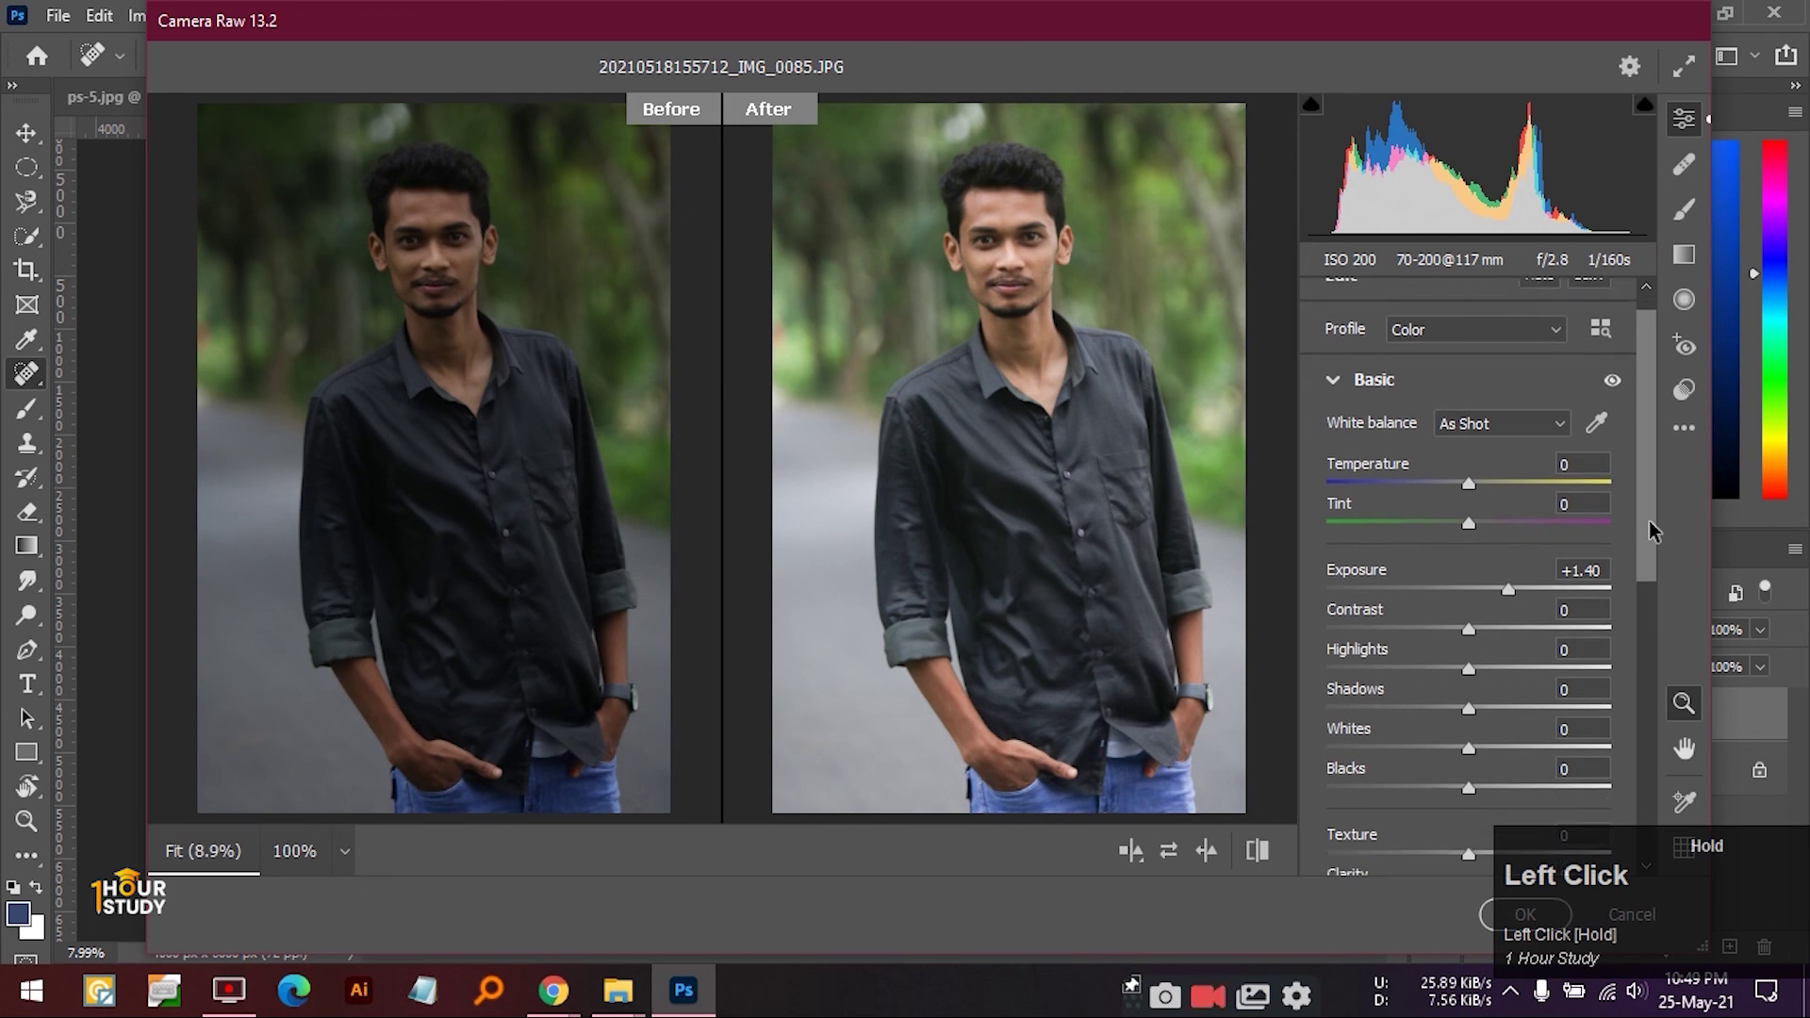
scroll(1650, 531, "down", 1)
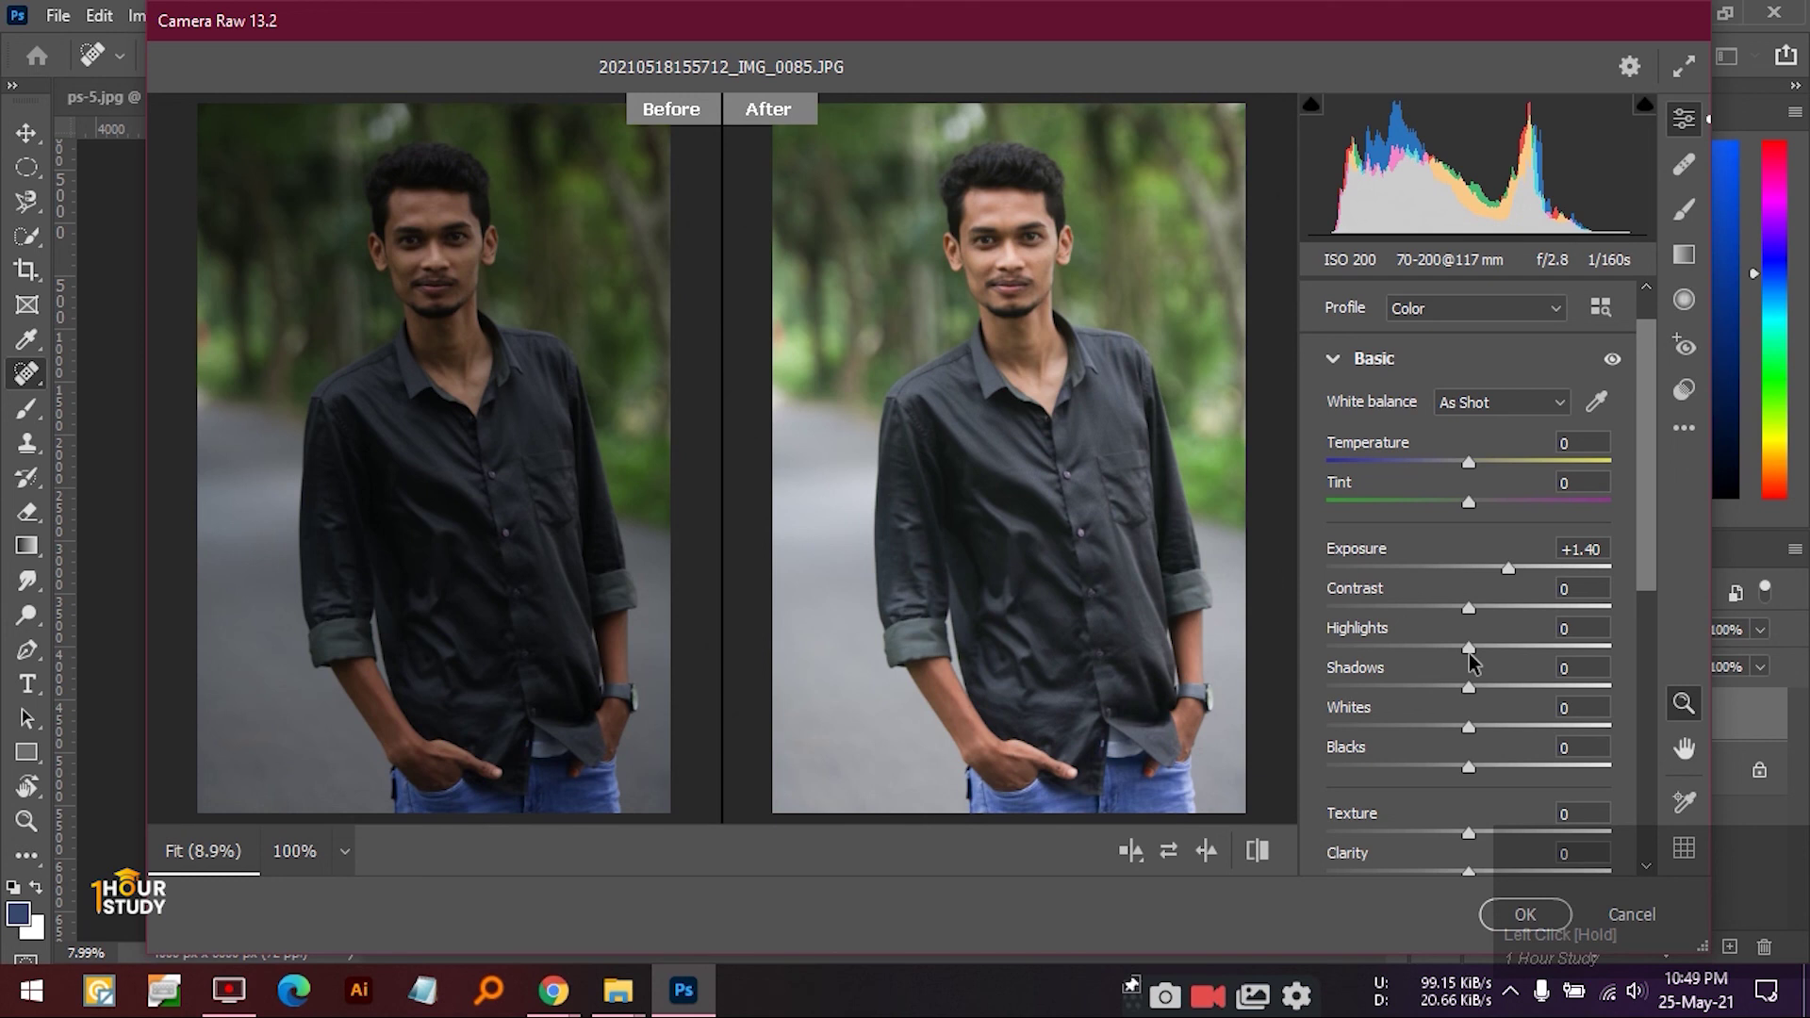
left_click_drag(1469, 648, 1454, 646)
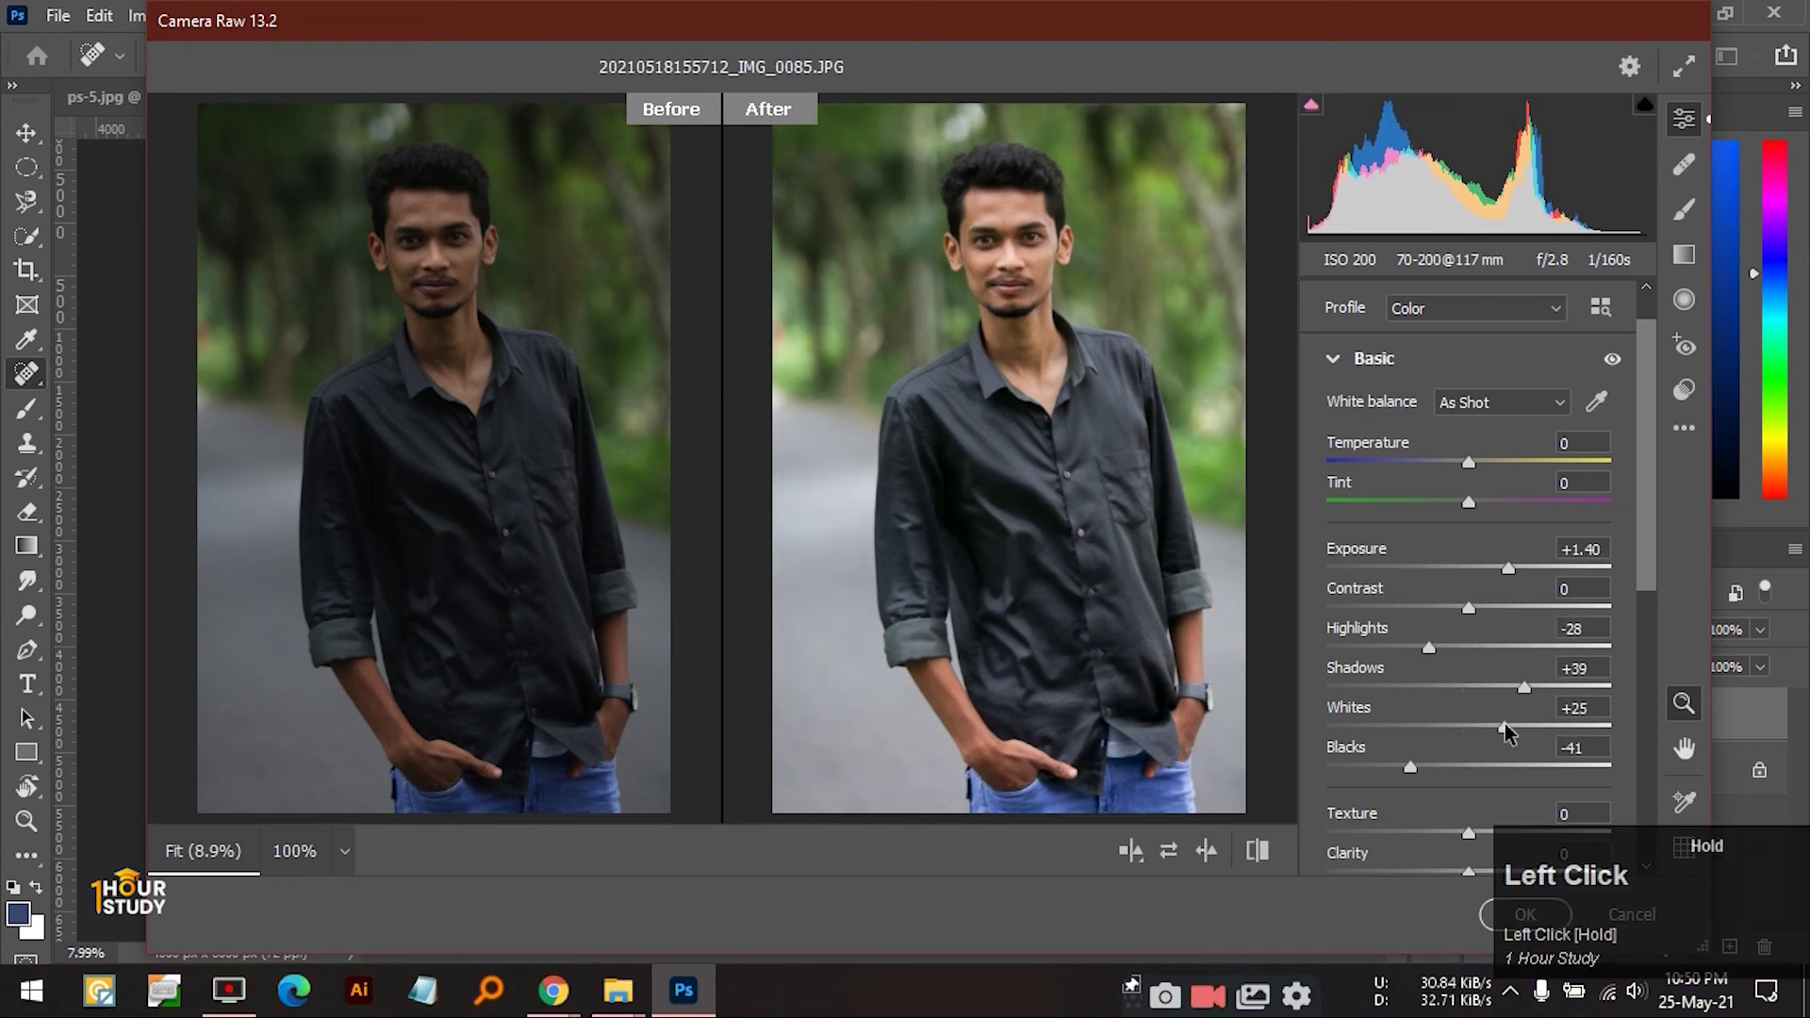
mouse_move(1505, 722)
left_mouse_down()
mouse_move(1550, 726)
mouse_move(1518, 750)
left_mouse_up()
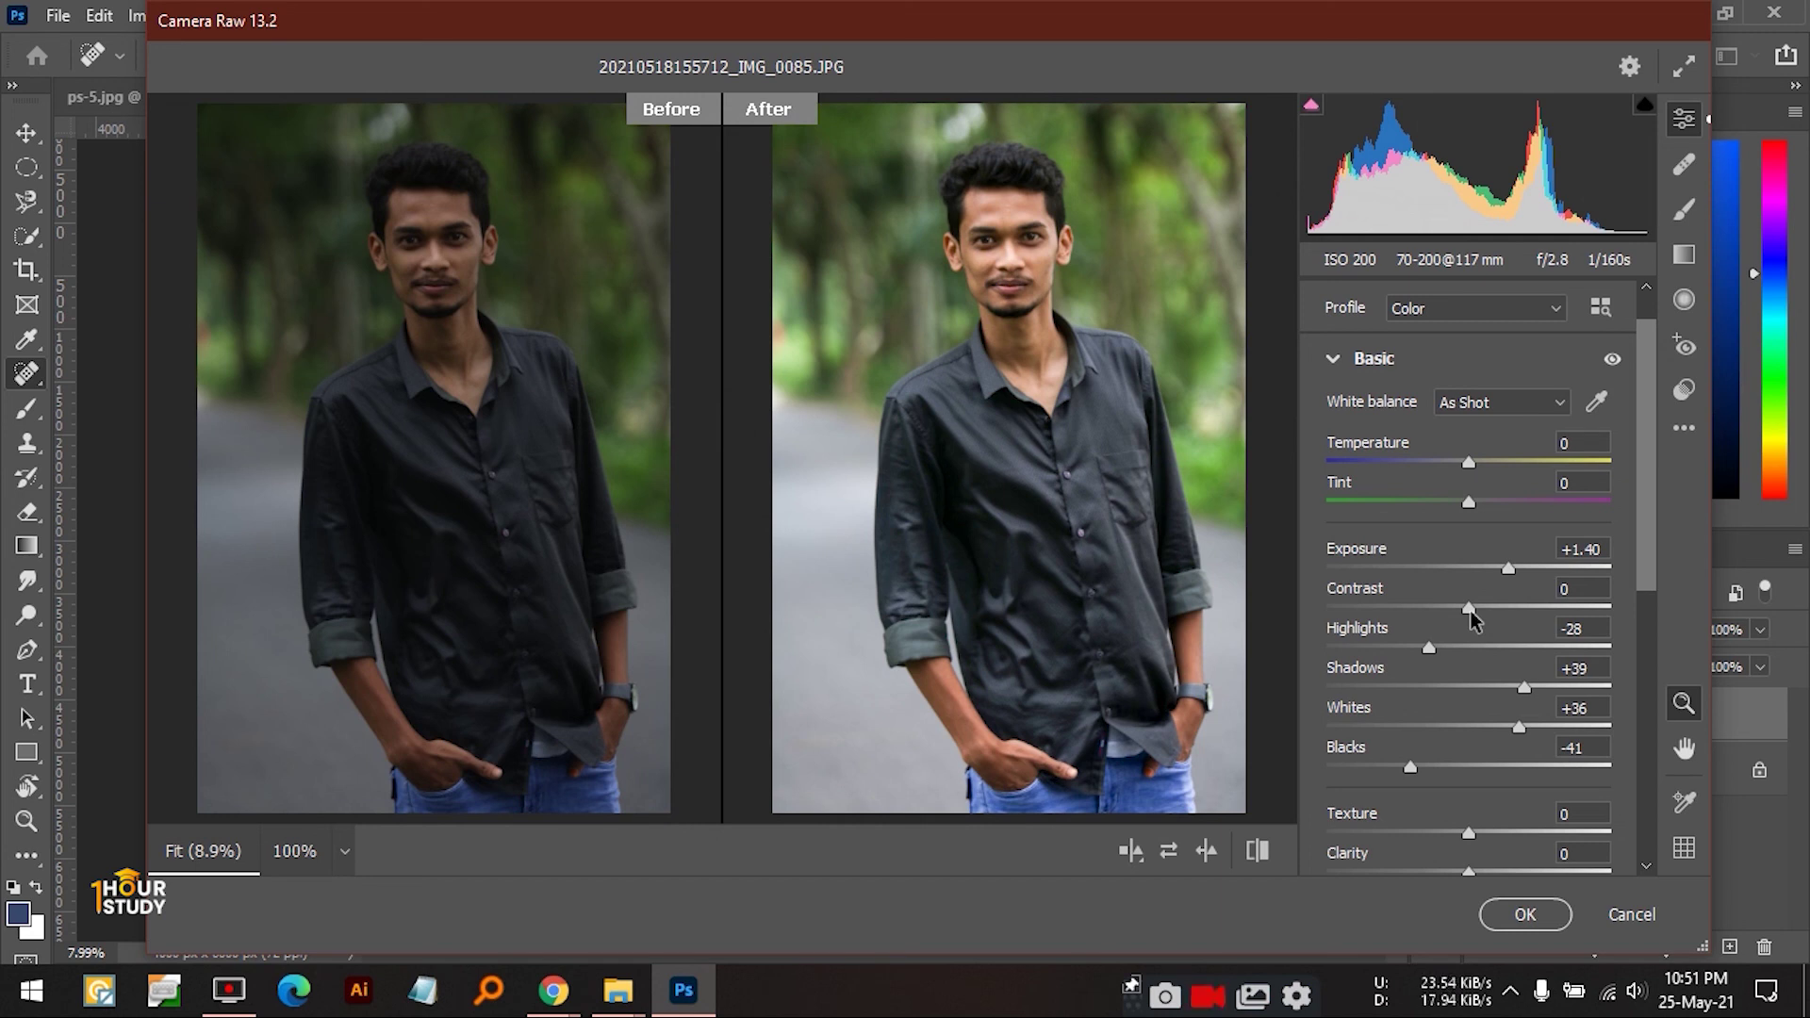
mouse_move(1471, 609)
left_mouse_down()
mouse_move(1491, 609)
mouse_move(1449, 619)
left_mouse_up()
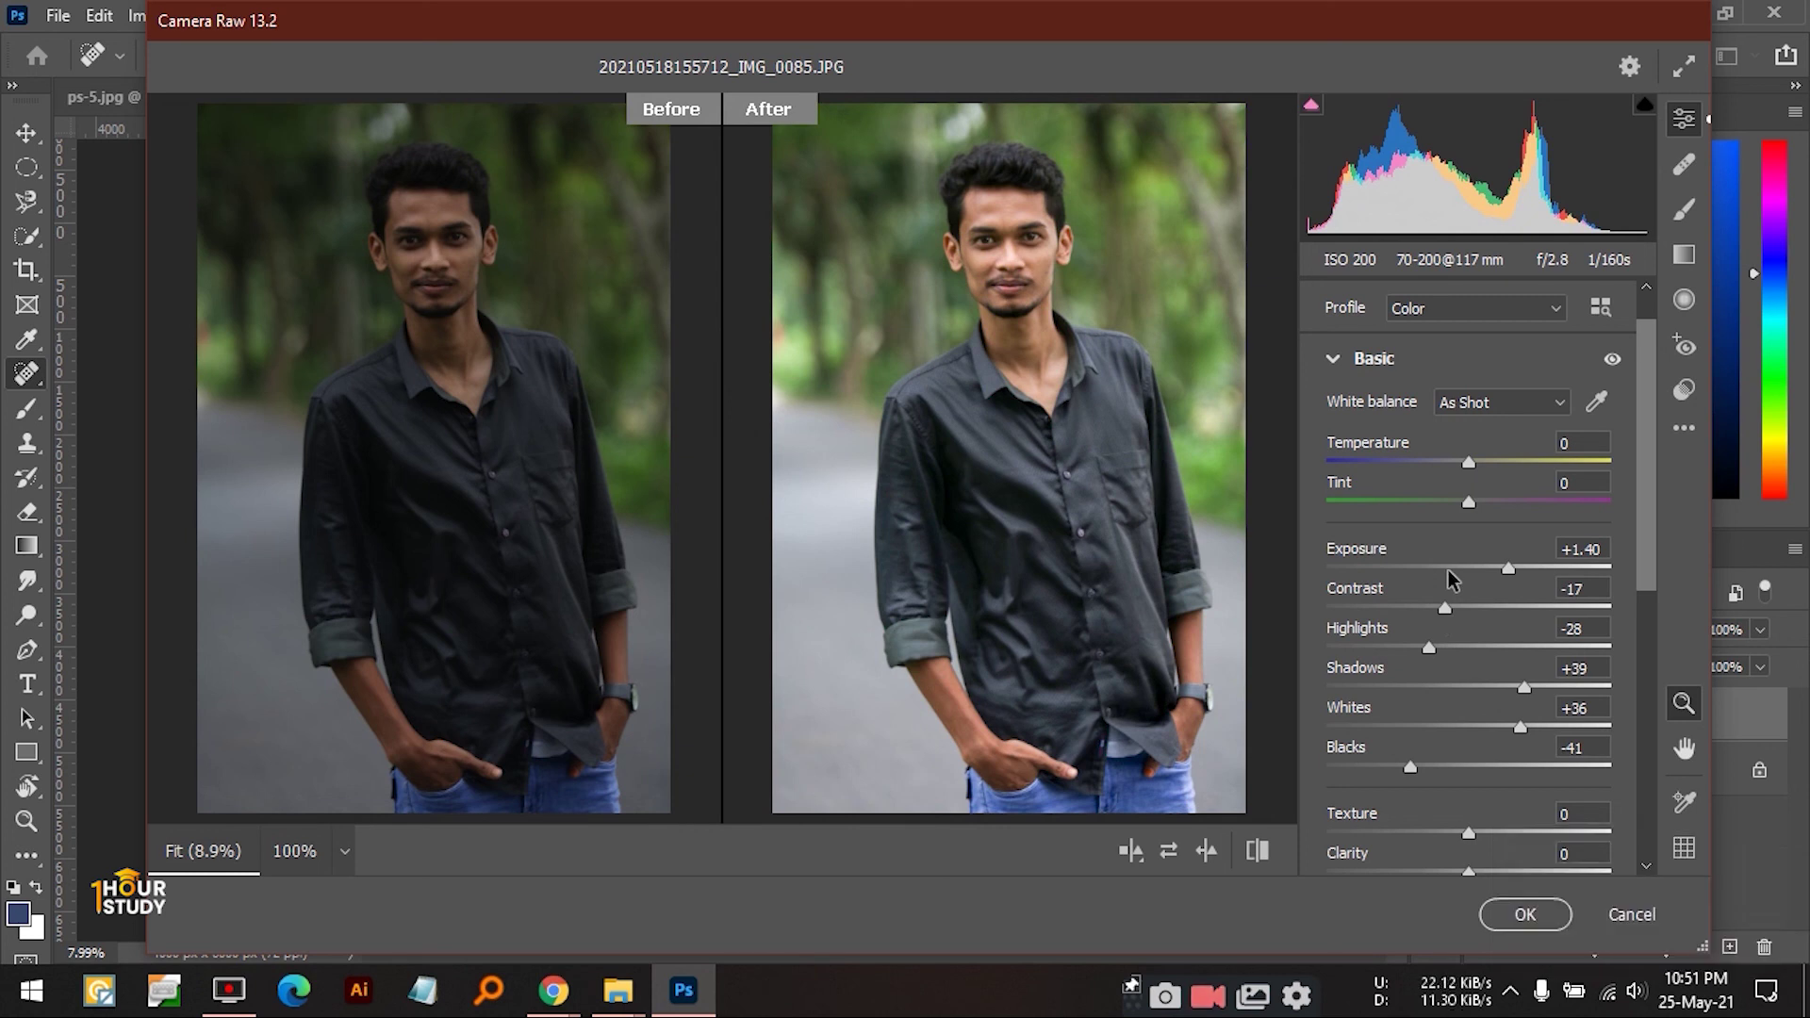
- Try a Clarity of -100 and examine its softening effect on the man's face
left_click_drag(1646, 509, 1625, 403)
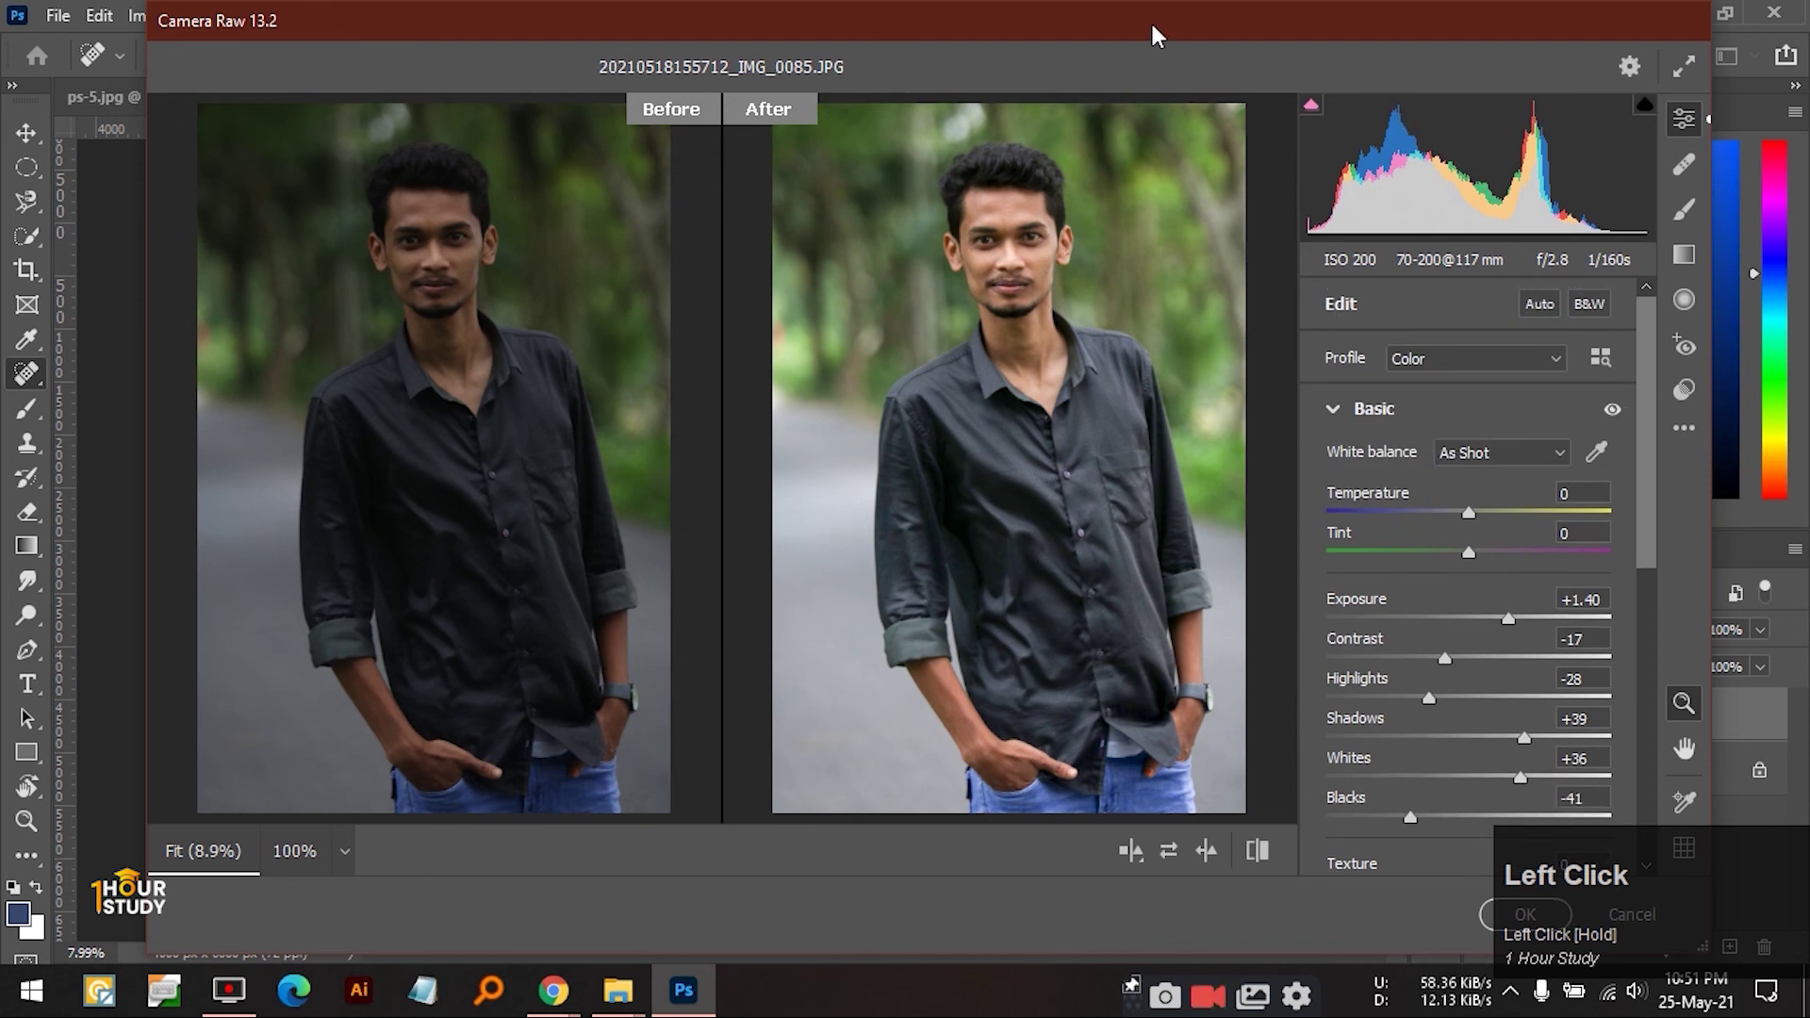
left_click_drag(1174, 21, 1186, 37)
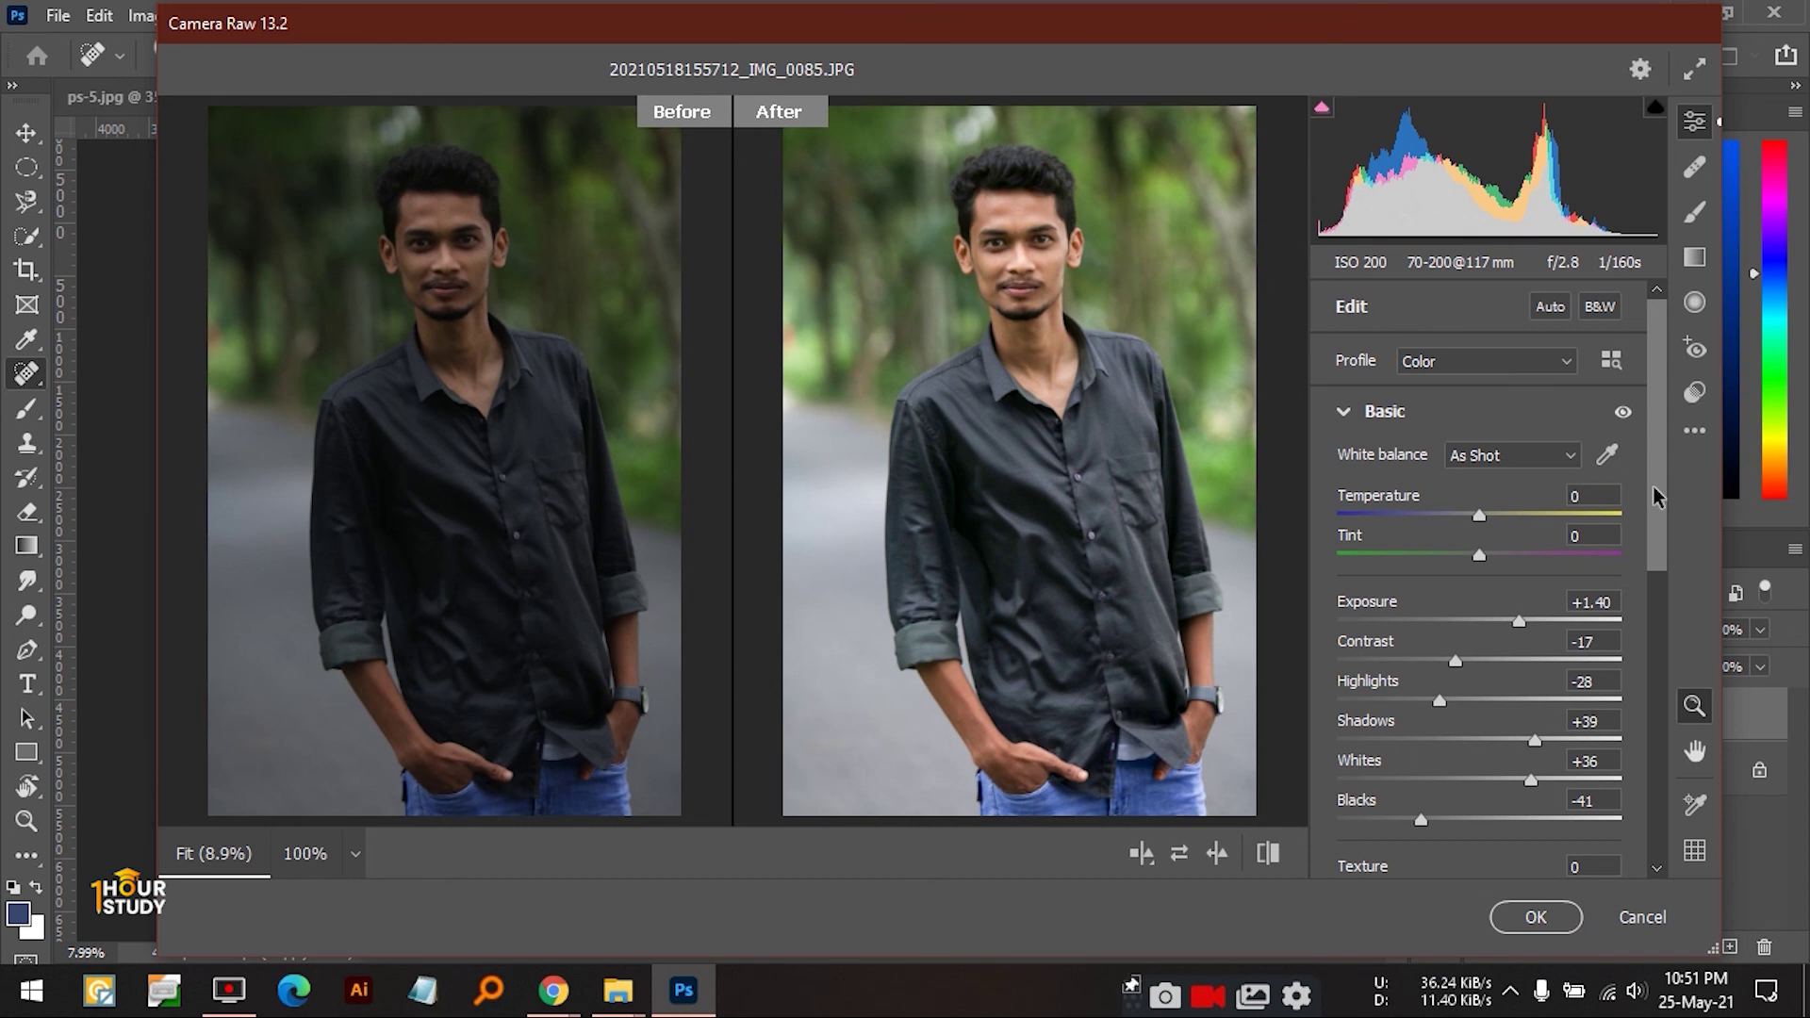
left_click_drag(1651, 479, 1661, 531)
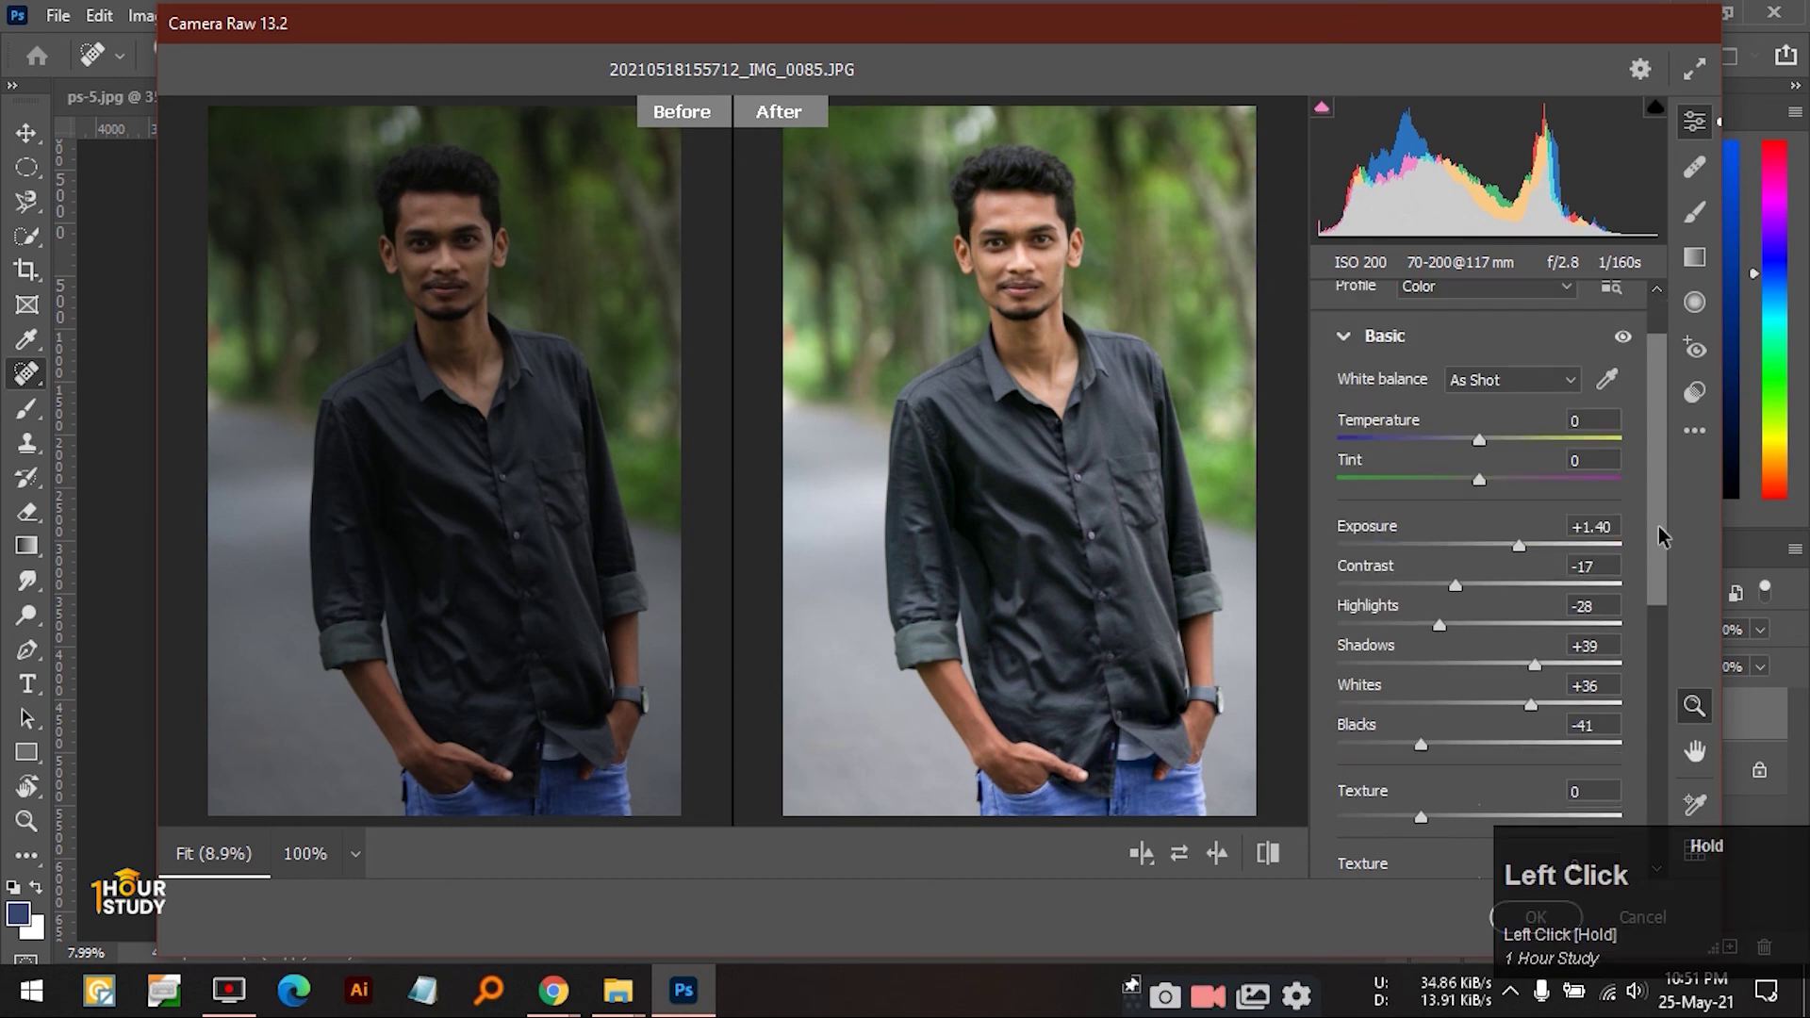
left_click_drag(1660, 535, 1664, 574)
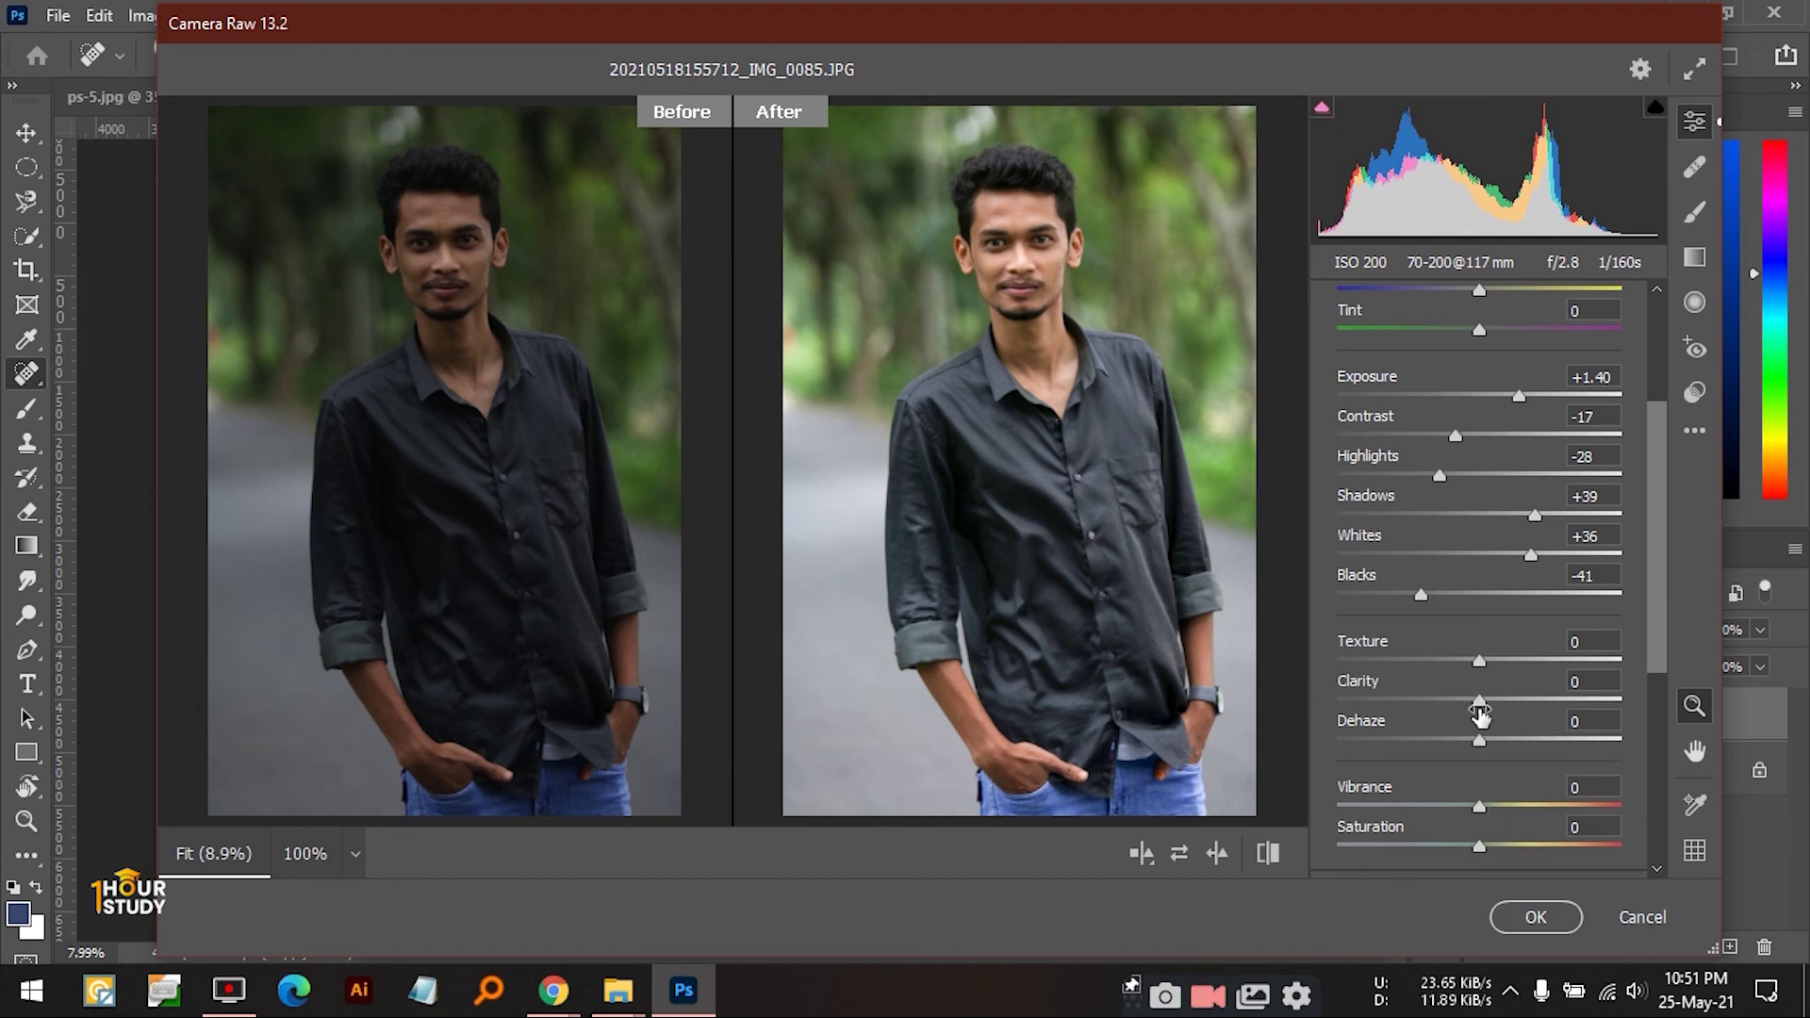
left_click_drag(1479, 702, 1293, 740)
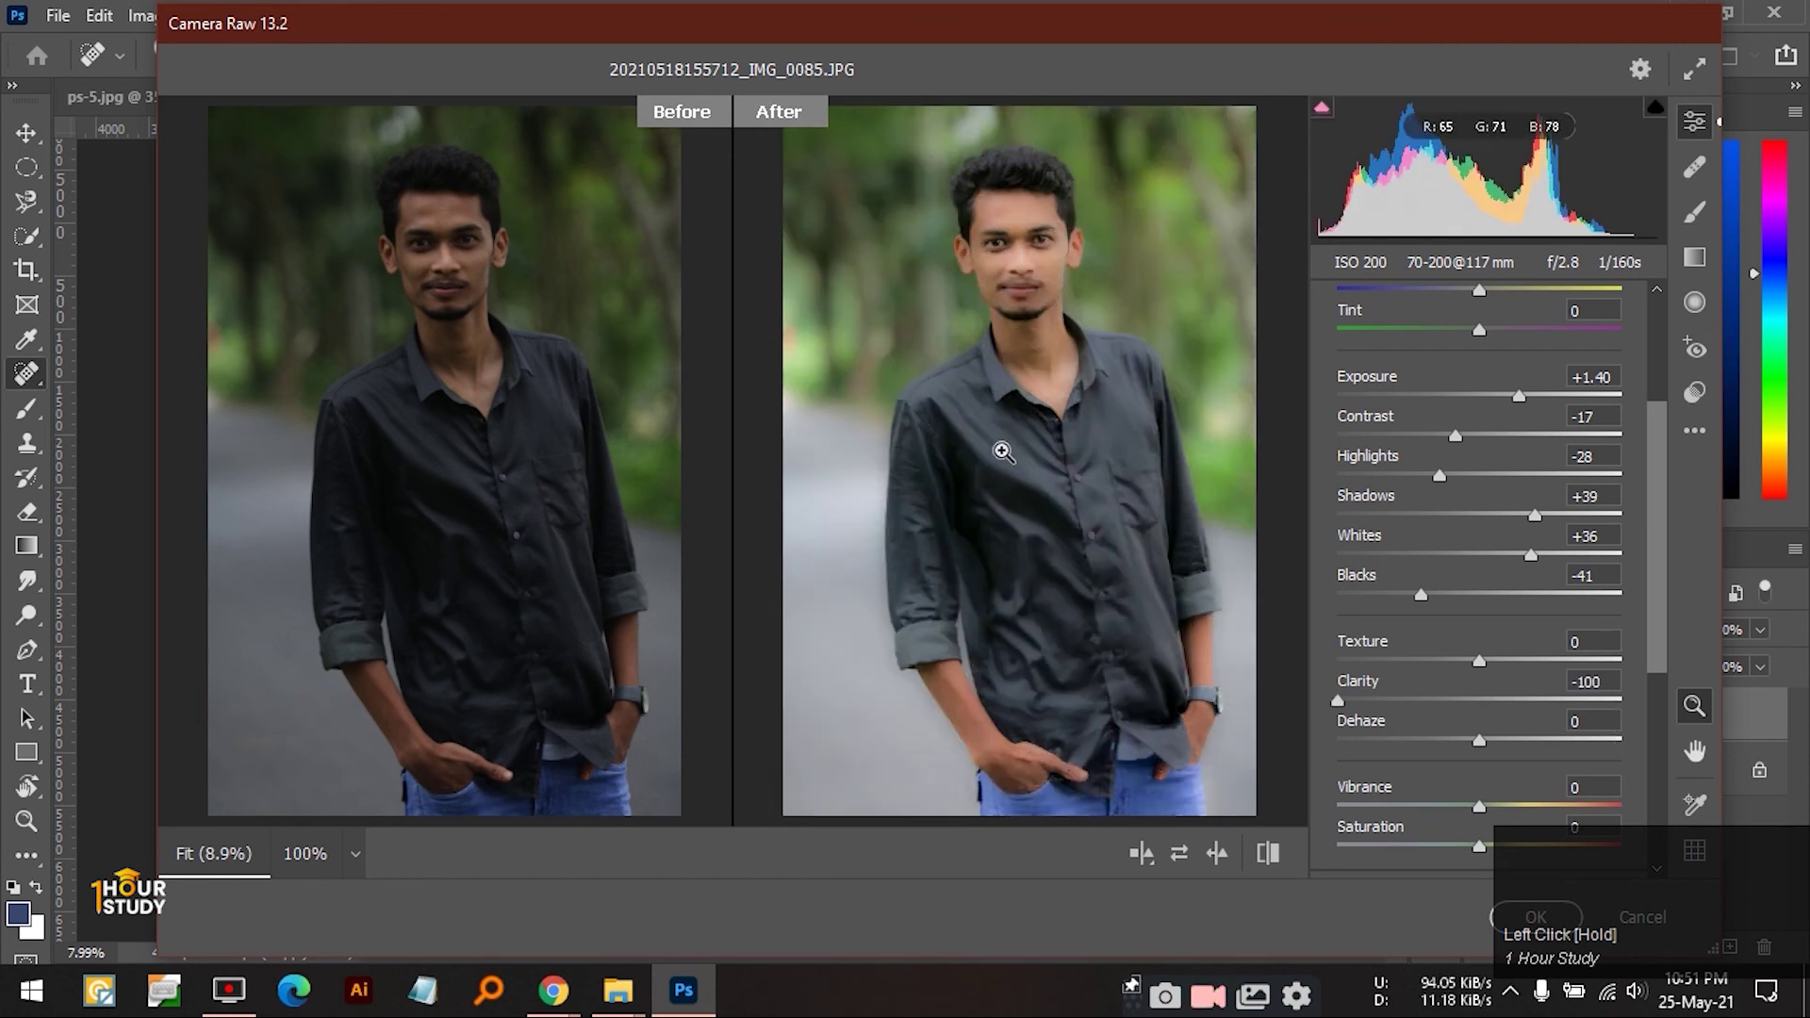
scroll(1049, 267, "up", 1)
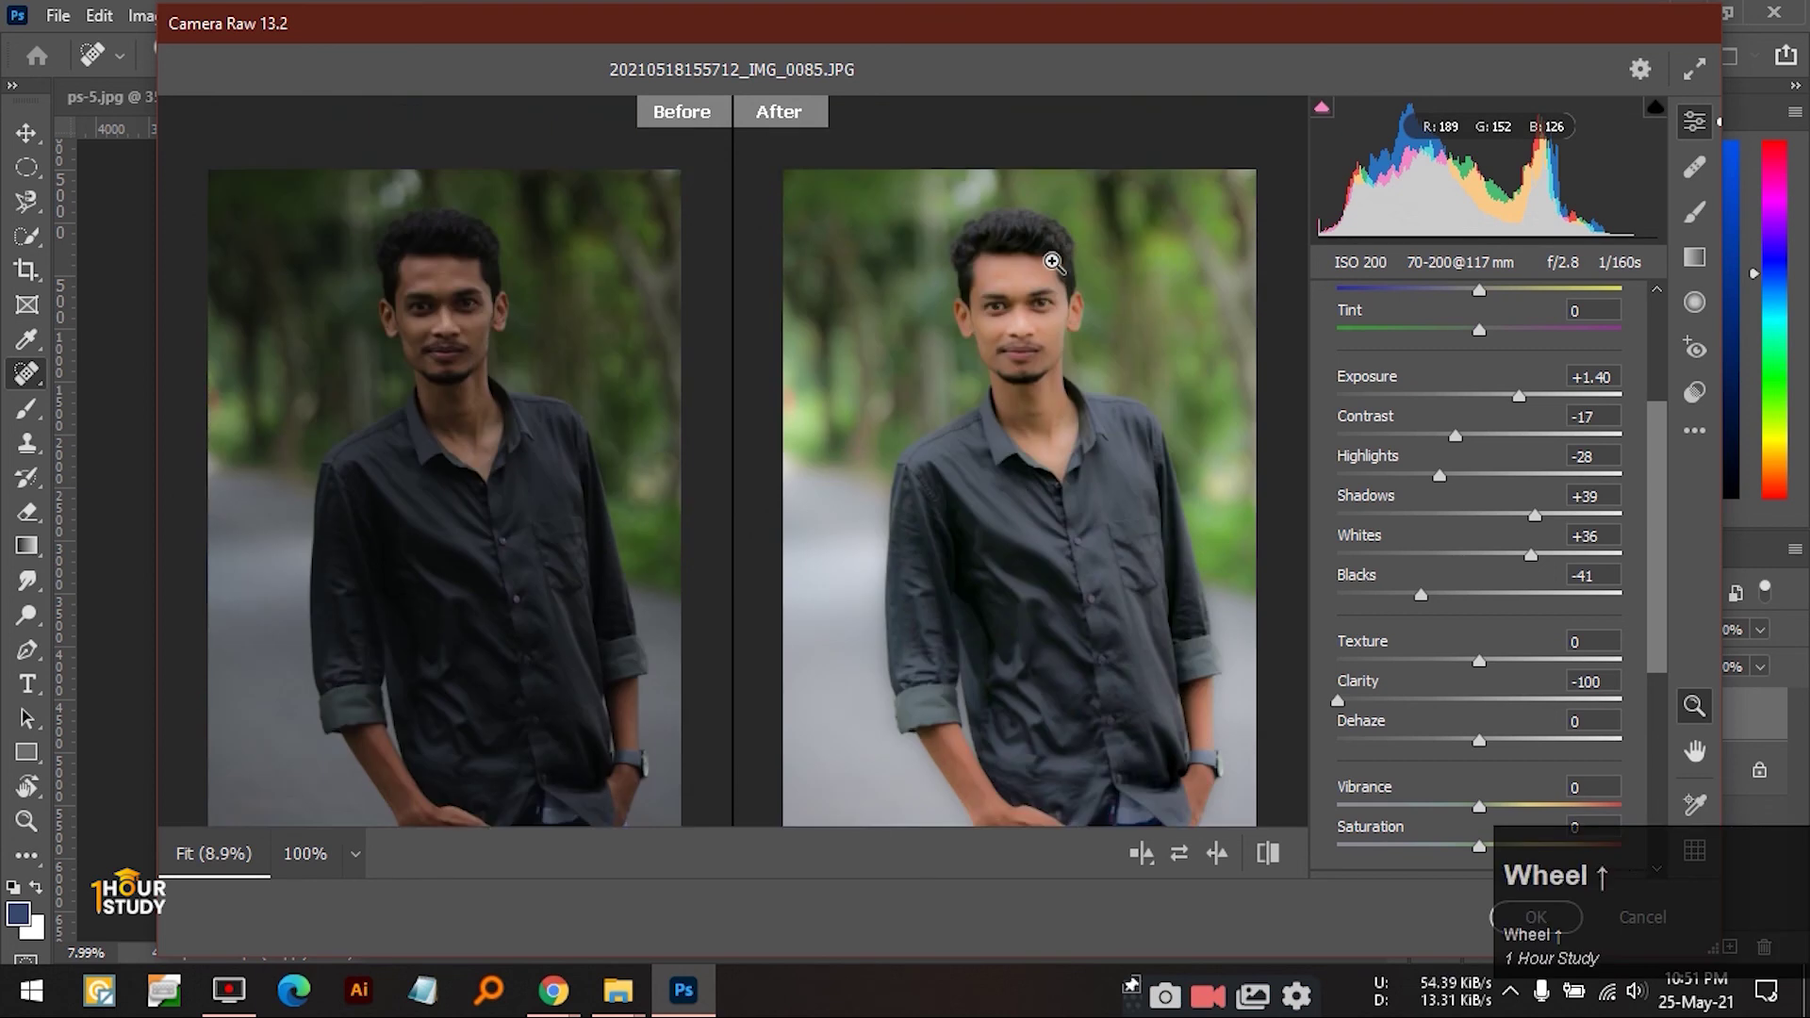
left_click(1027, 295)
left_click(1025, 344)
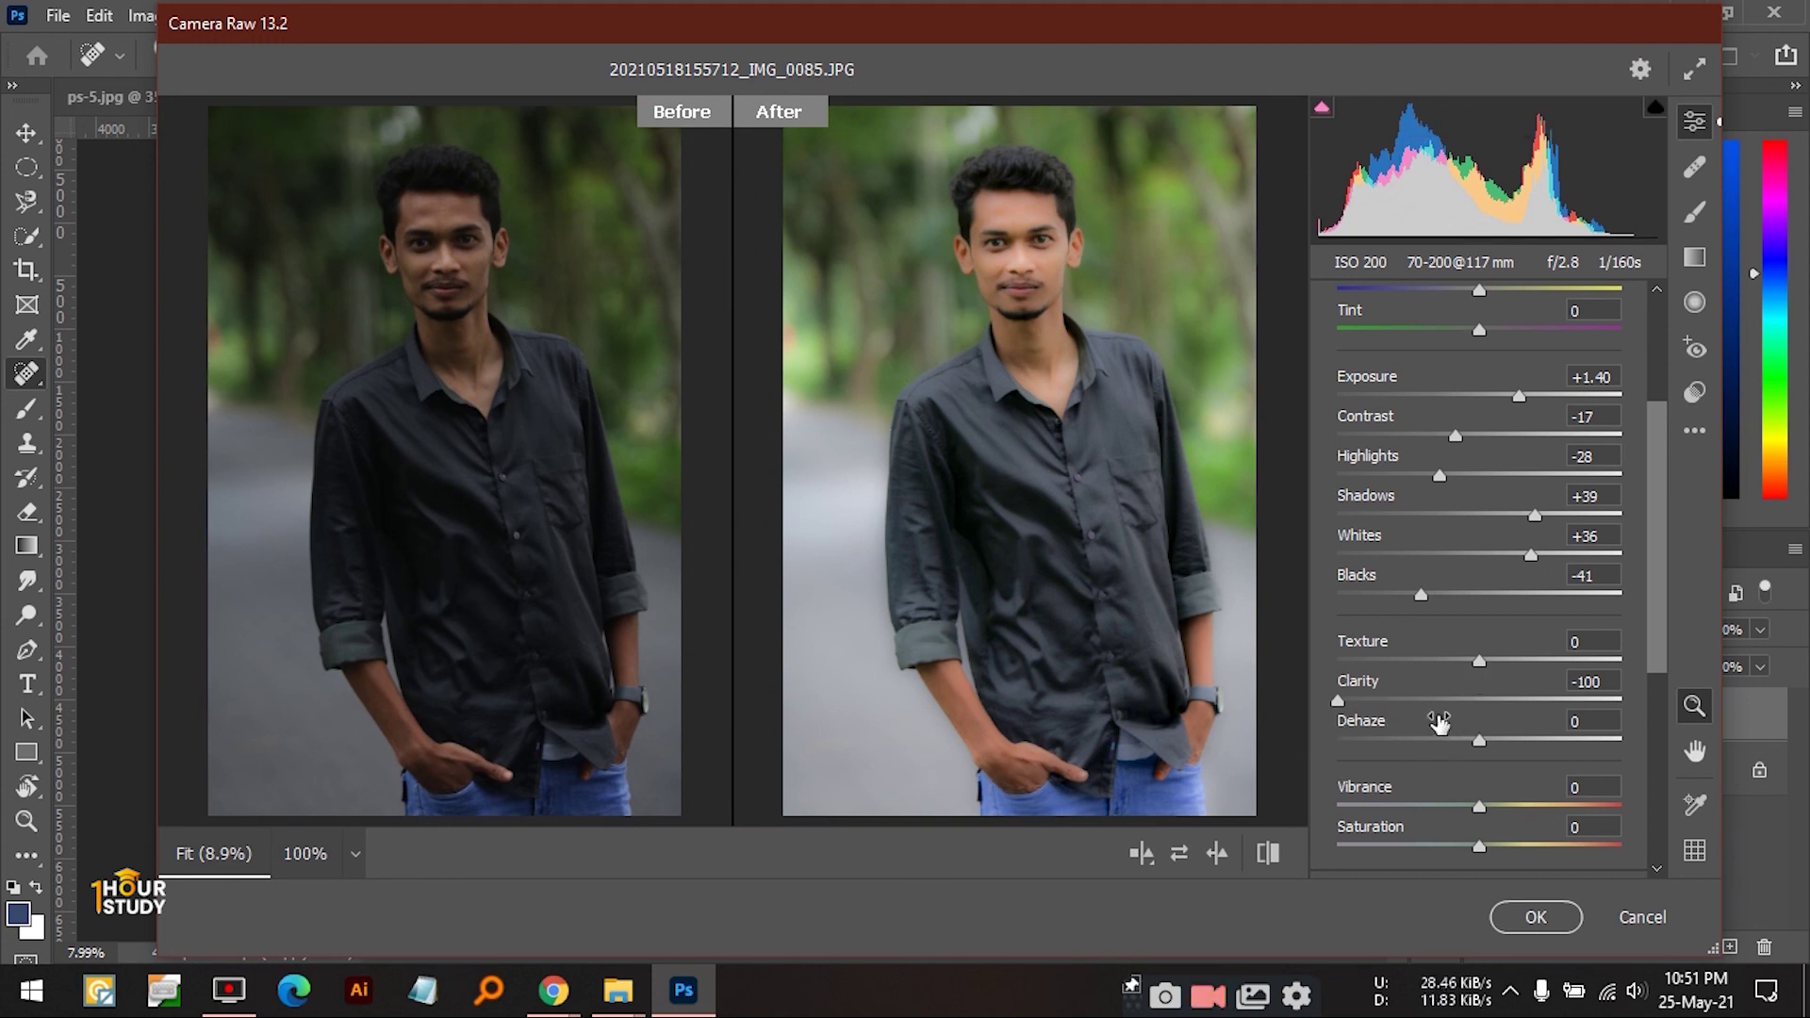
- Set Clarity to -4 for a slight softening of the portrait
left_click(1474, 699)
left_click(1474, 702)
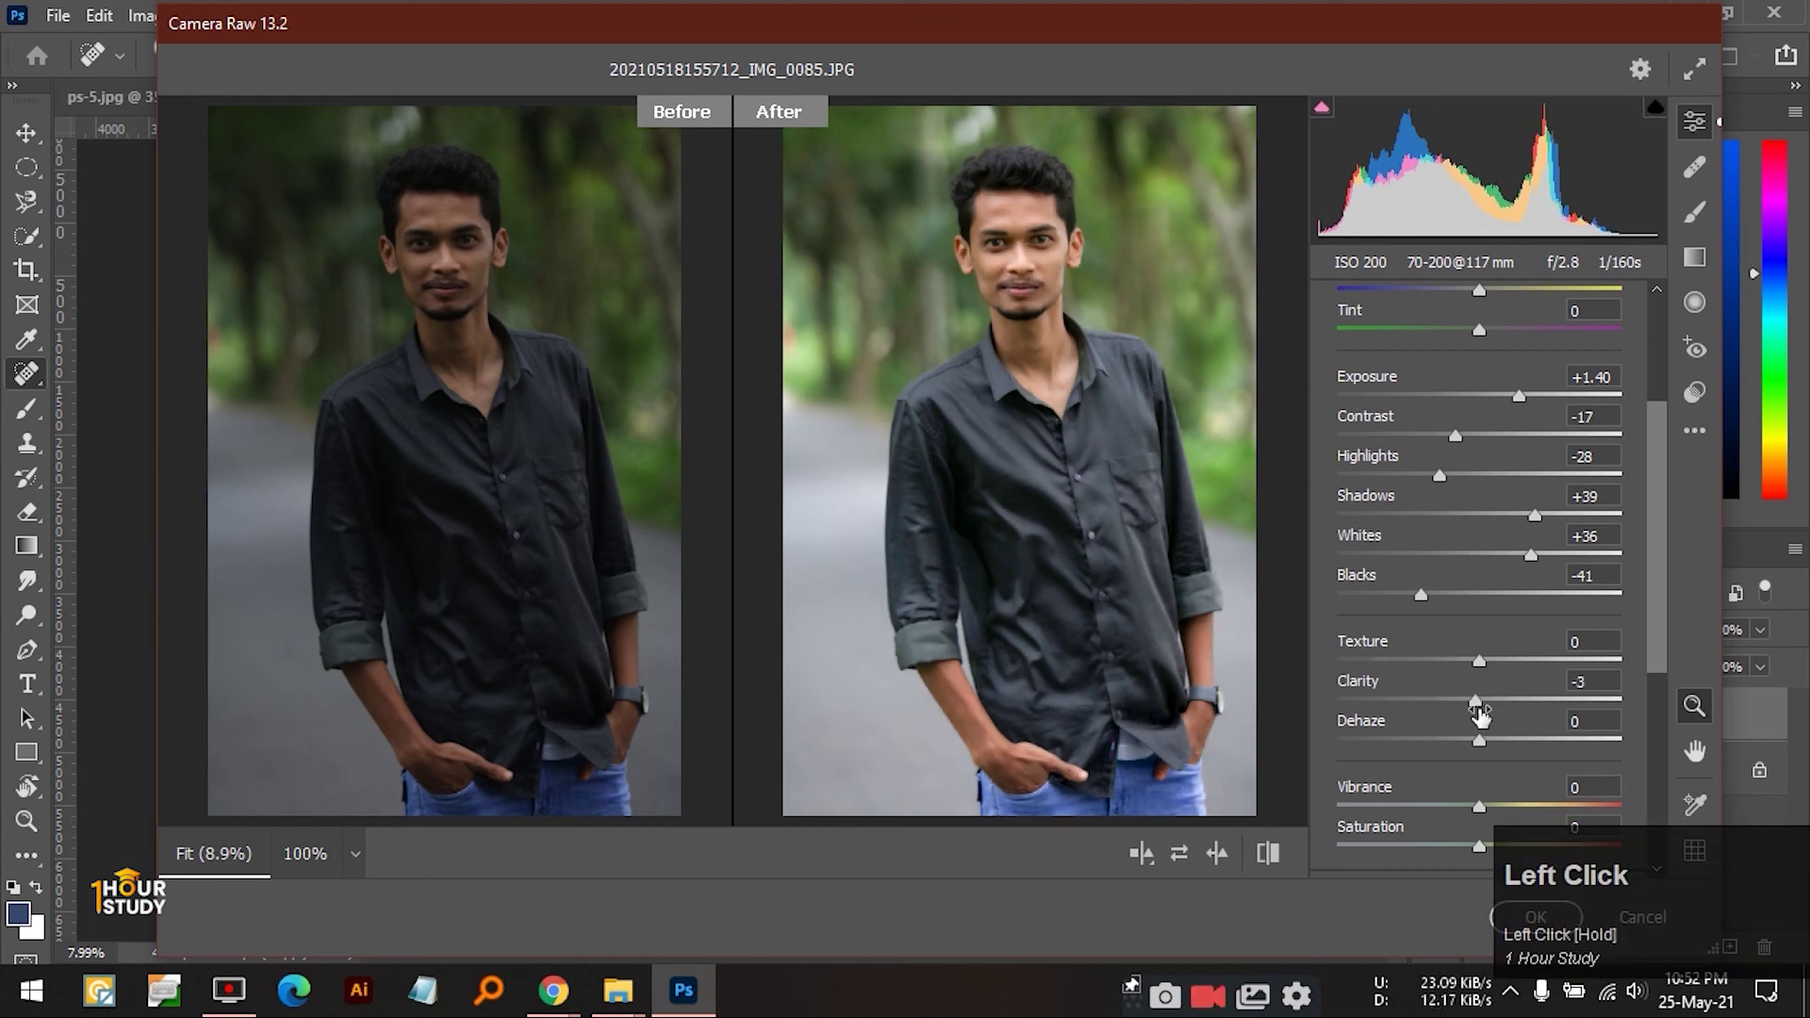
left_click(1475, 702)
left_click_drag(1473, 701, 1470, 702)
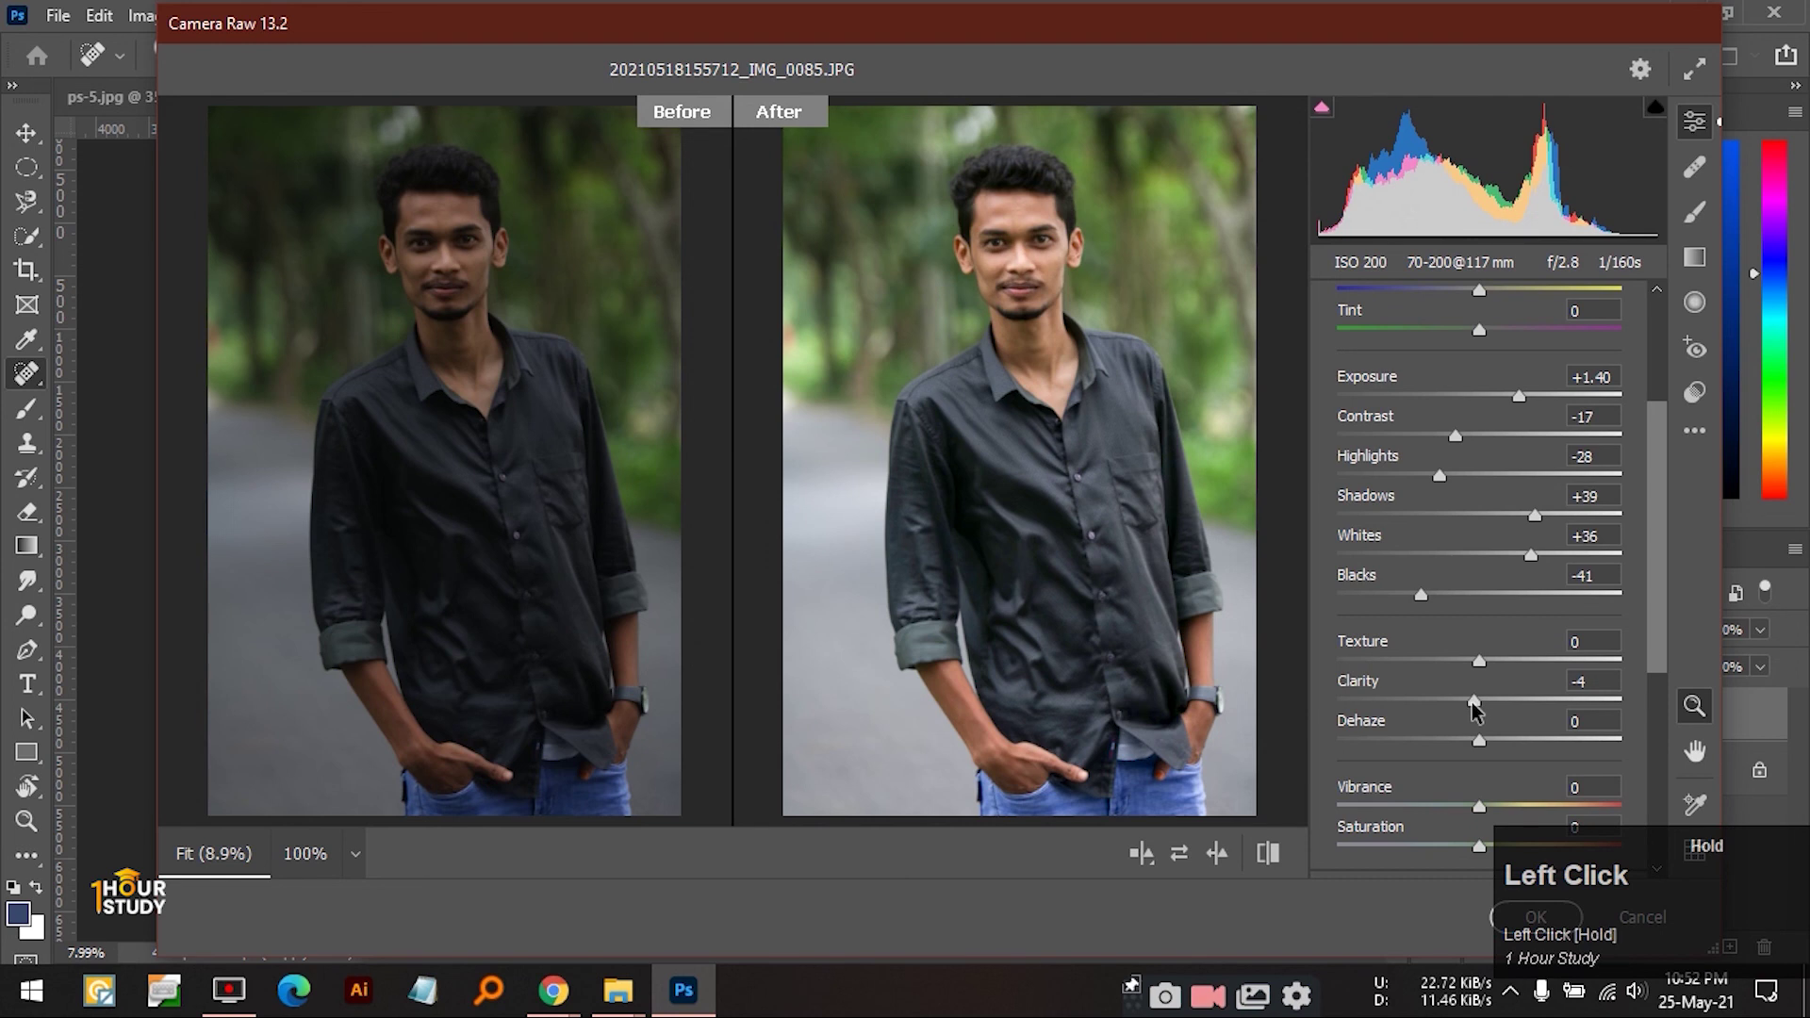
- Load the Camera Raw settings file Brown Look Effect.xmp from the fz folder and set Exposure to +1.60
left_click(1654, 403)
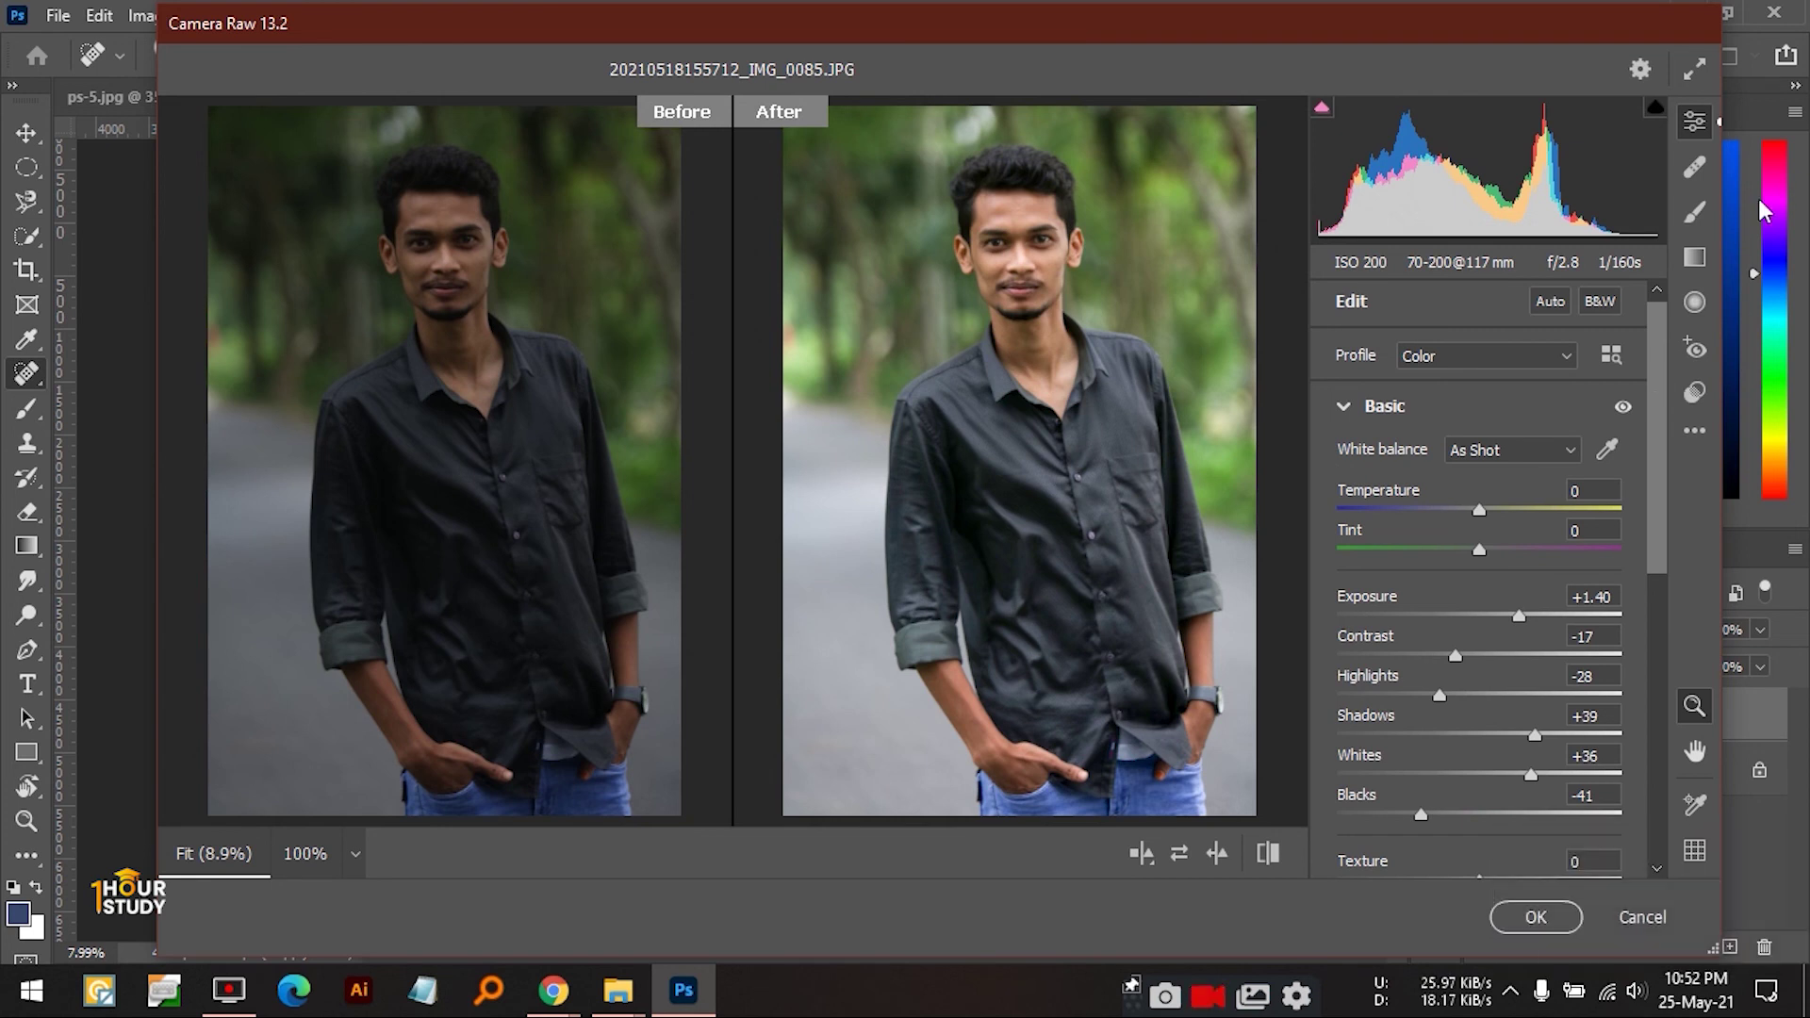
left_click(1693, 433)
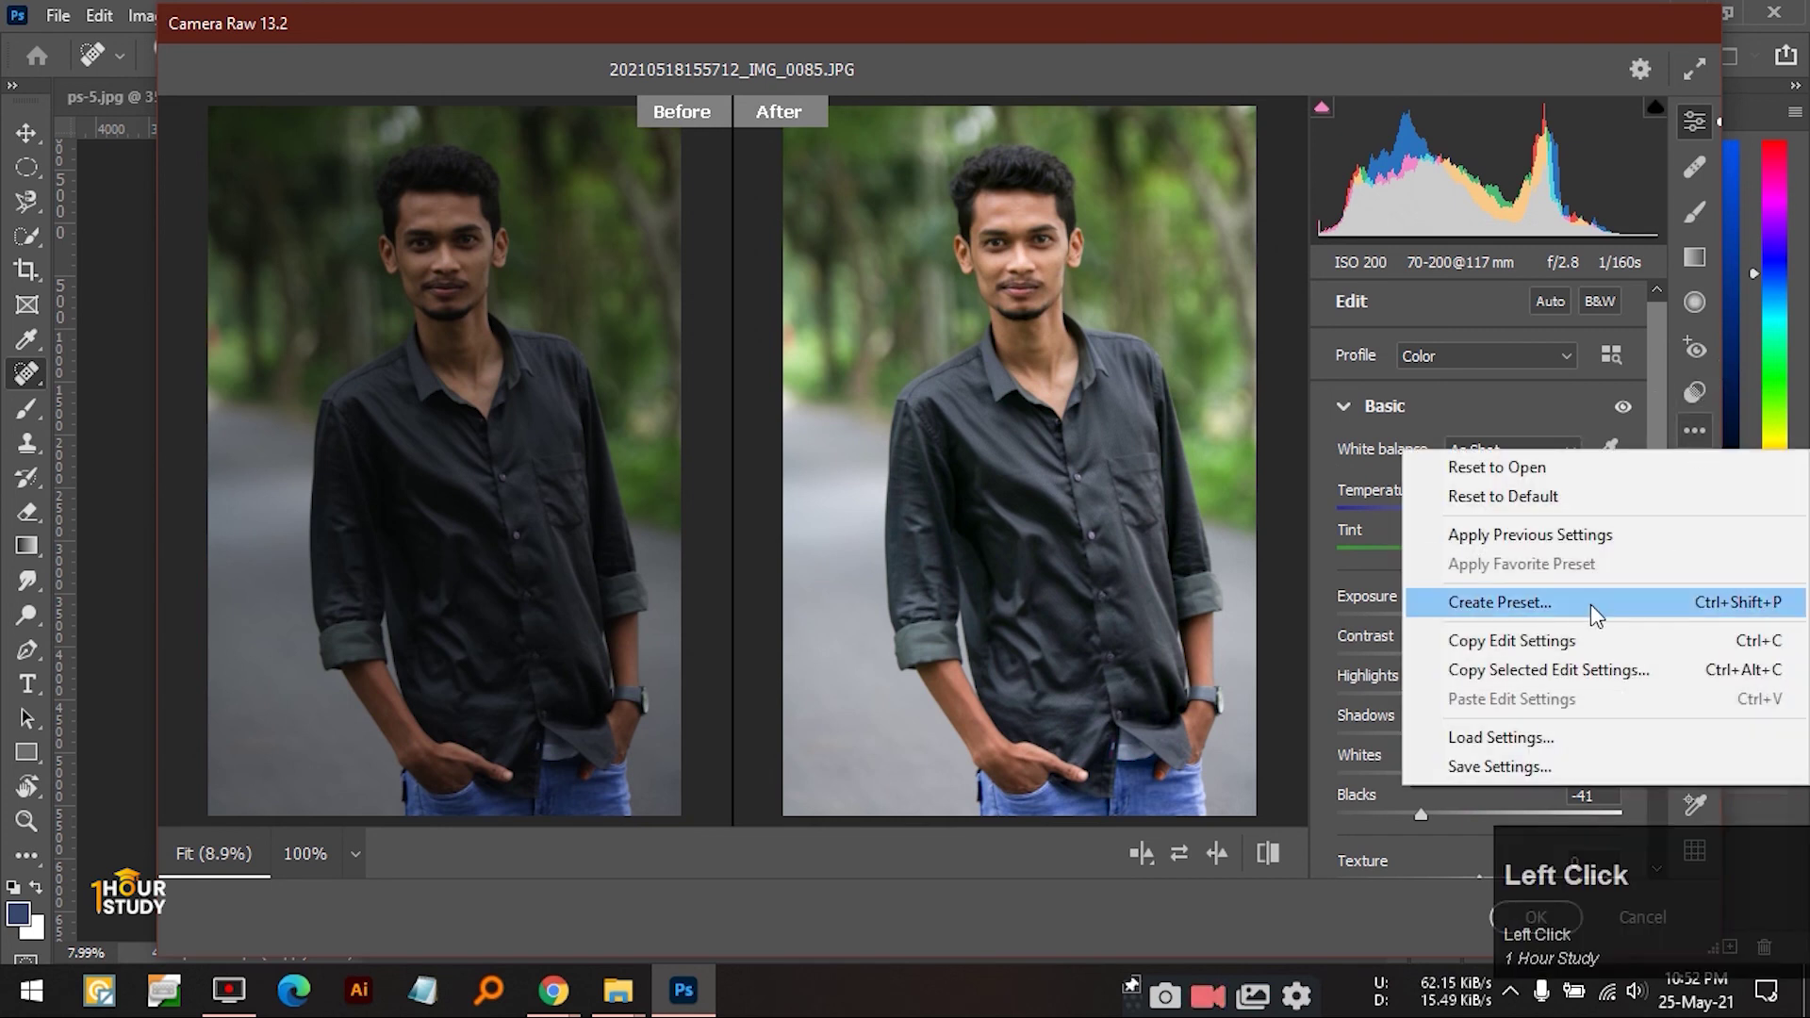
left_click(1548, 733)
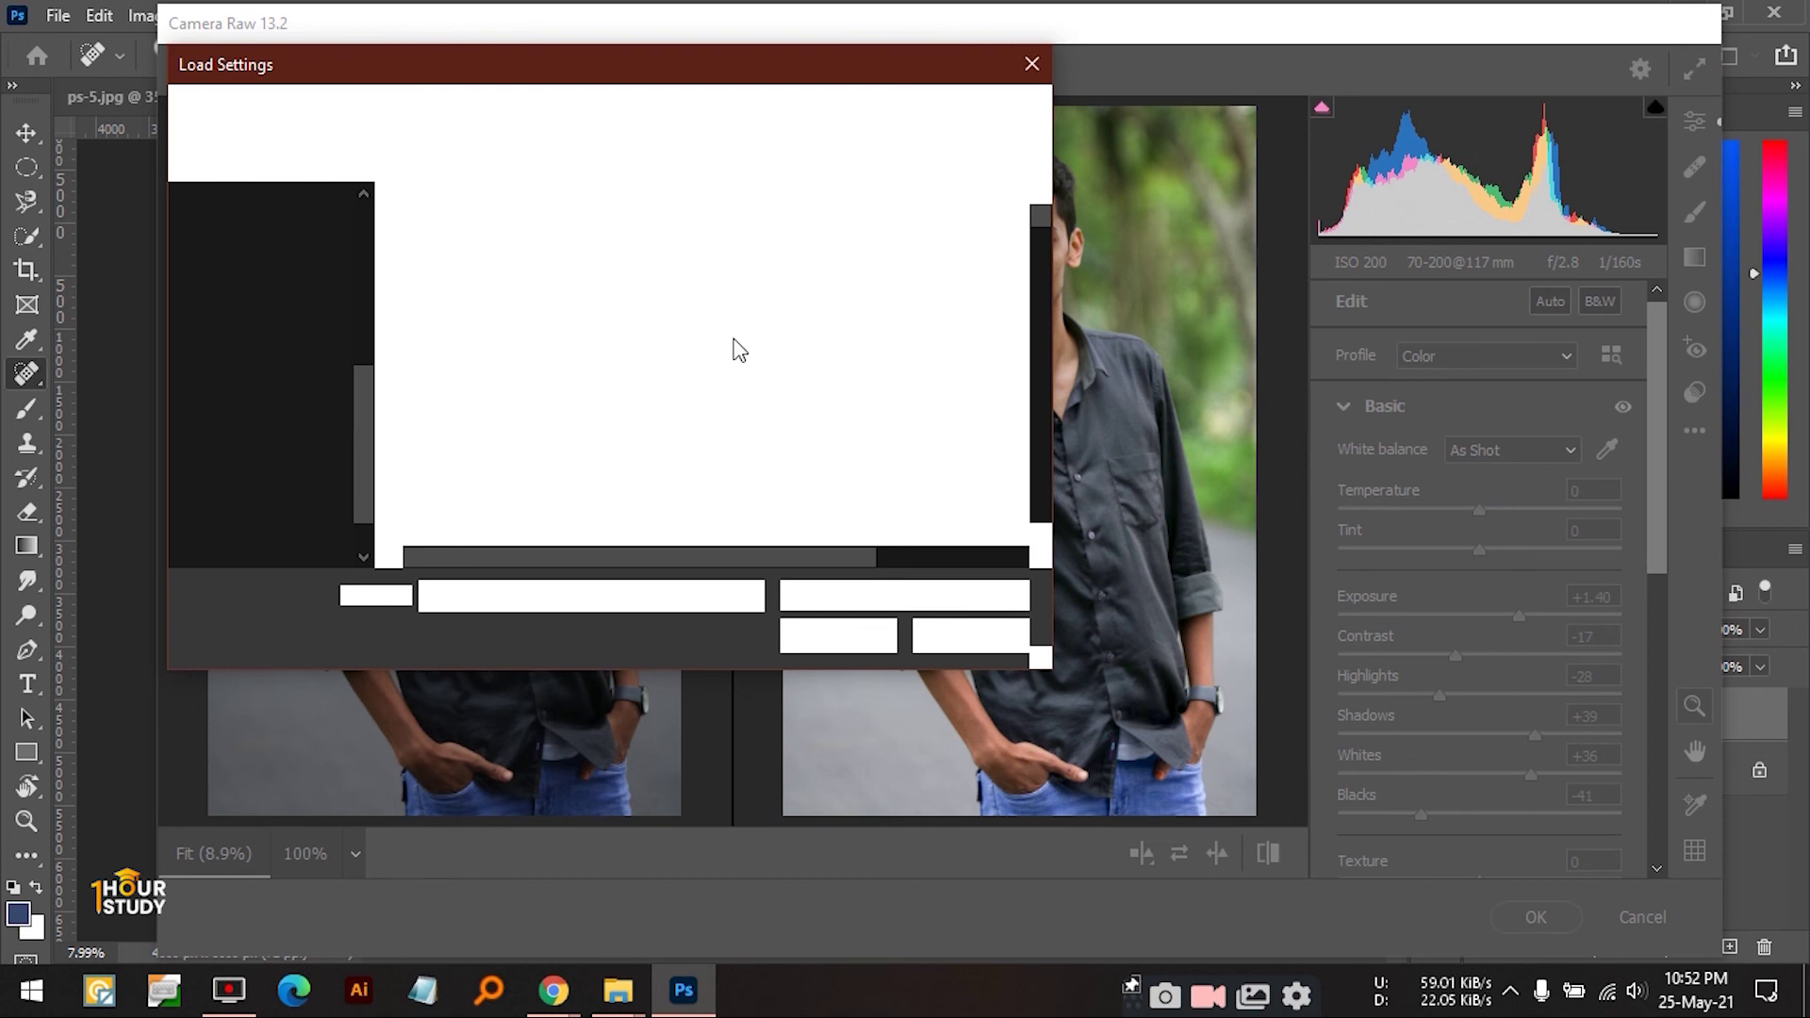
left_click_drag(1033, 275, 1020, 305)
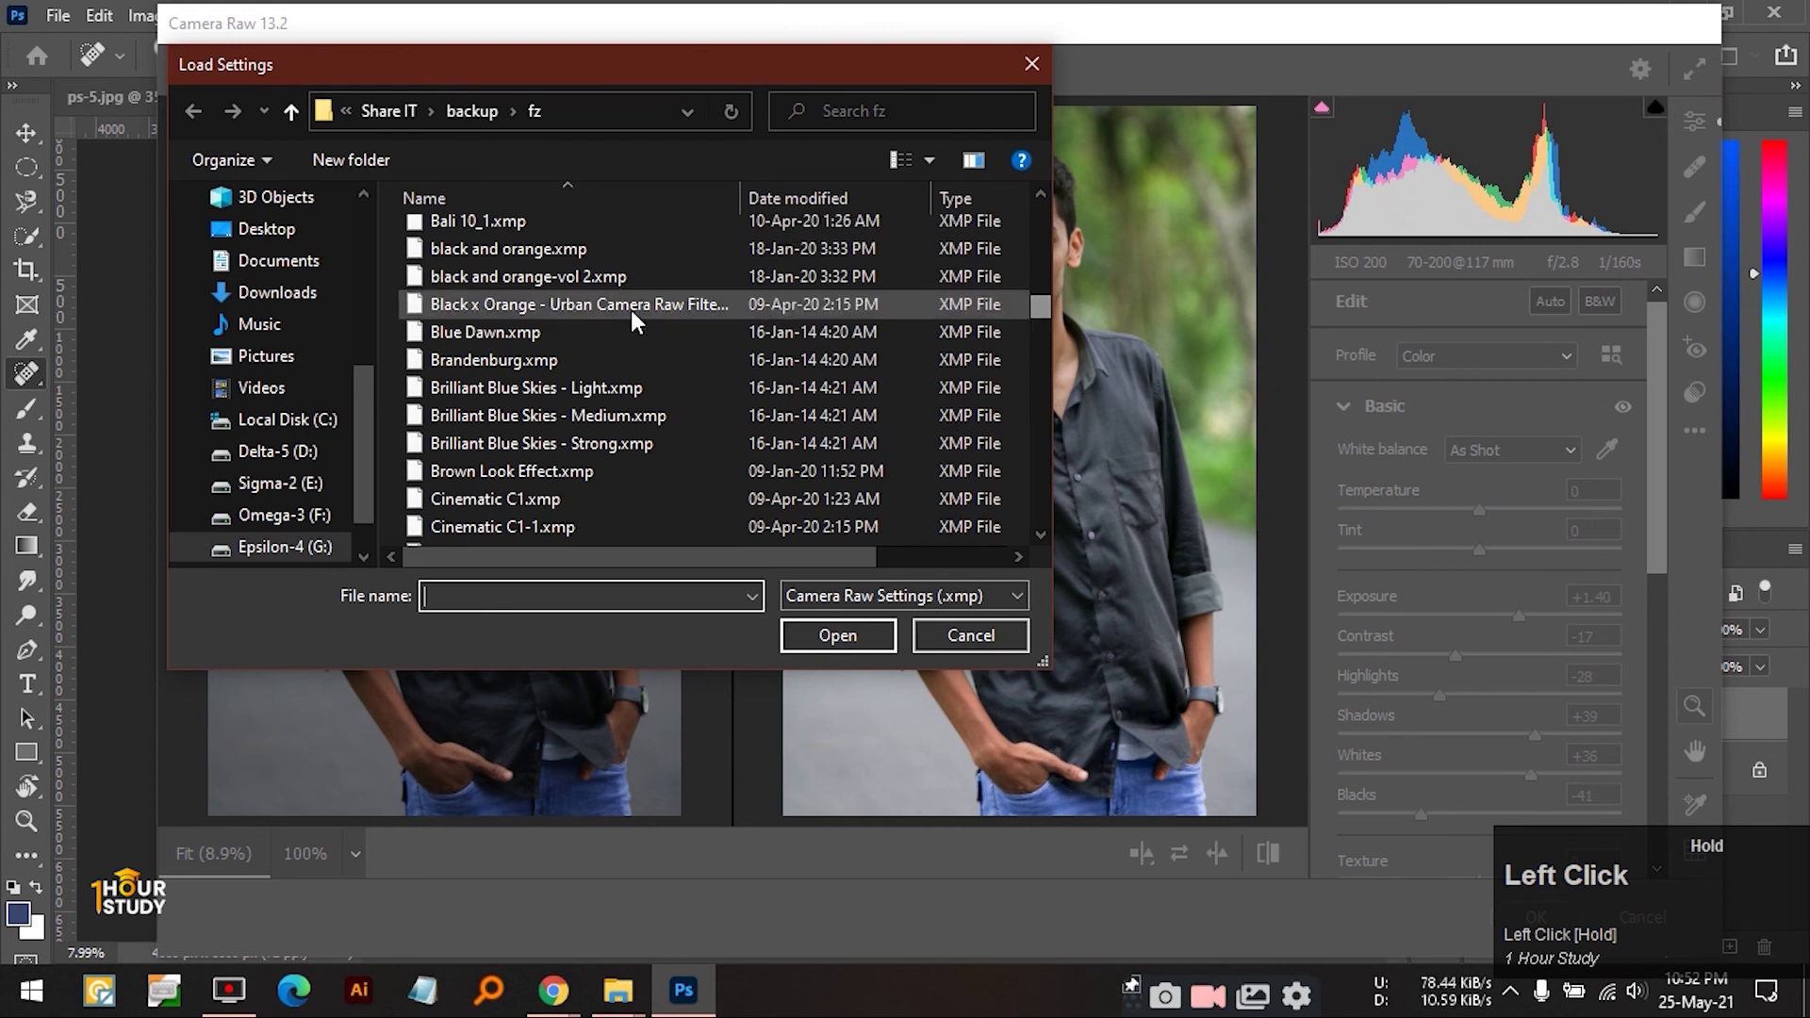
left_click(603, 470)
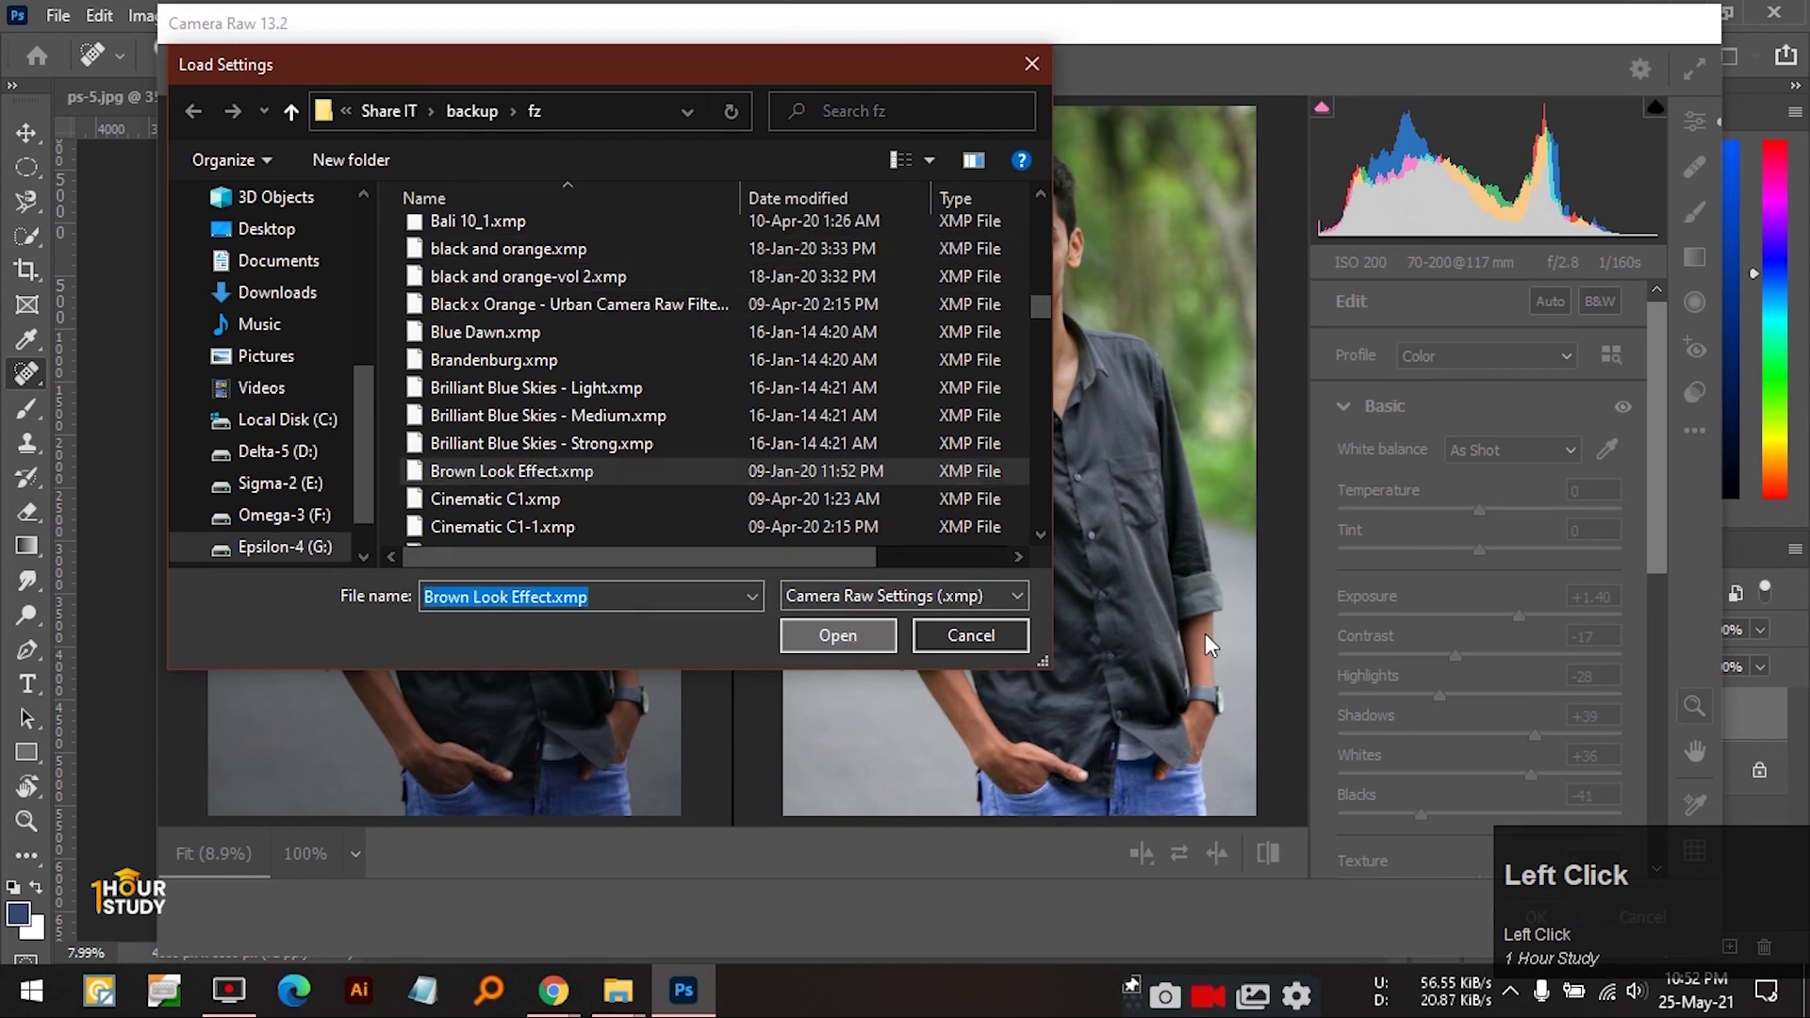
key("Return")
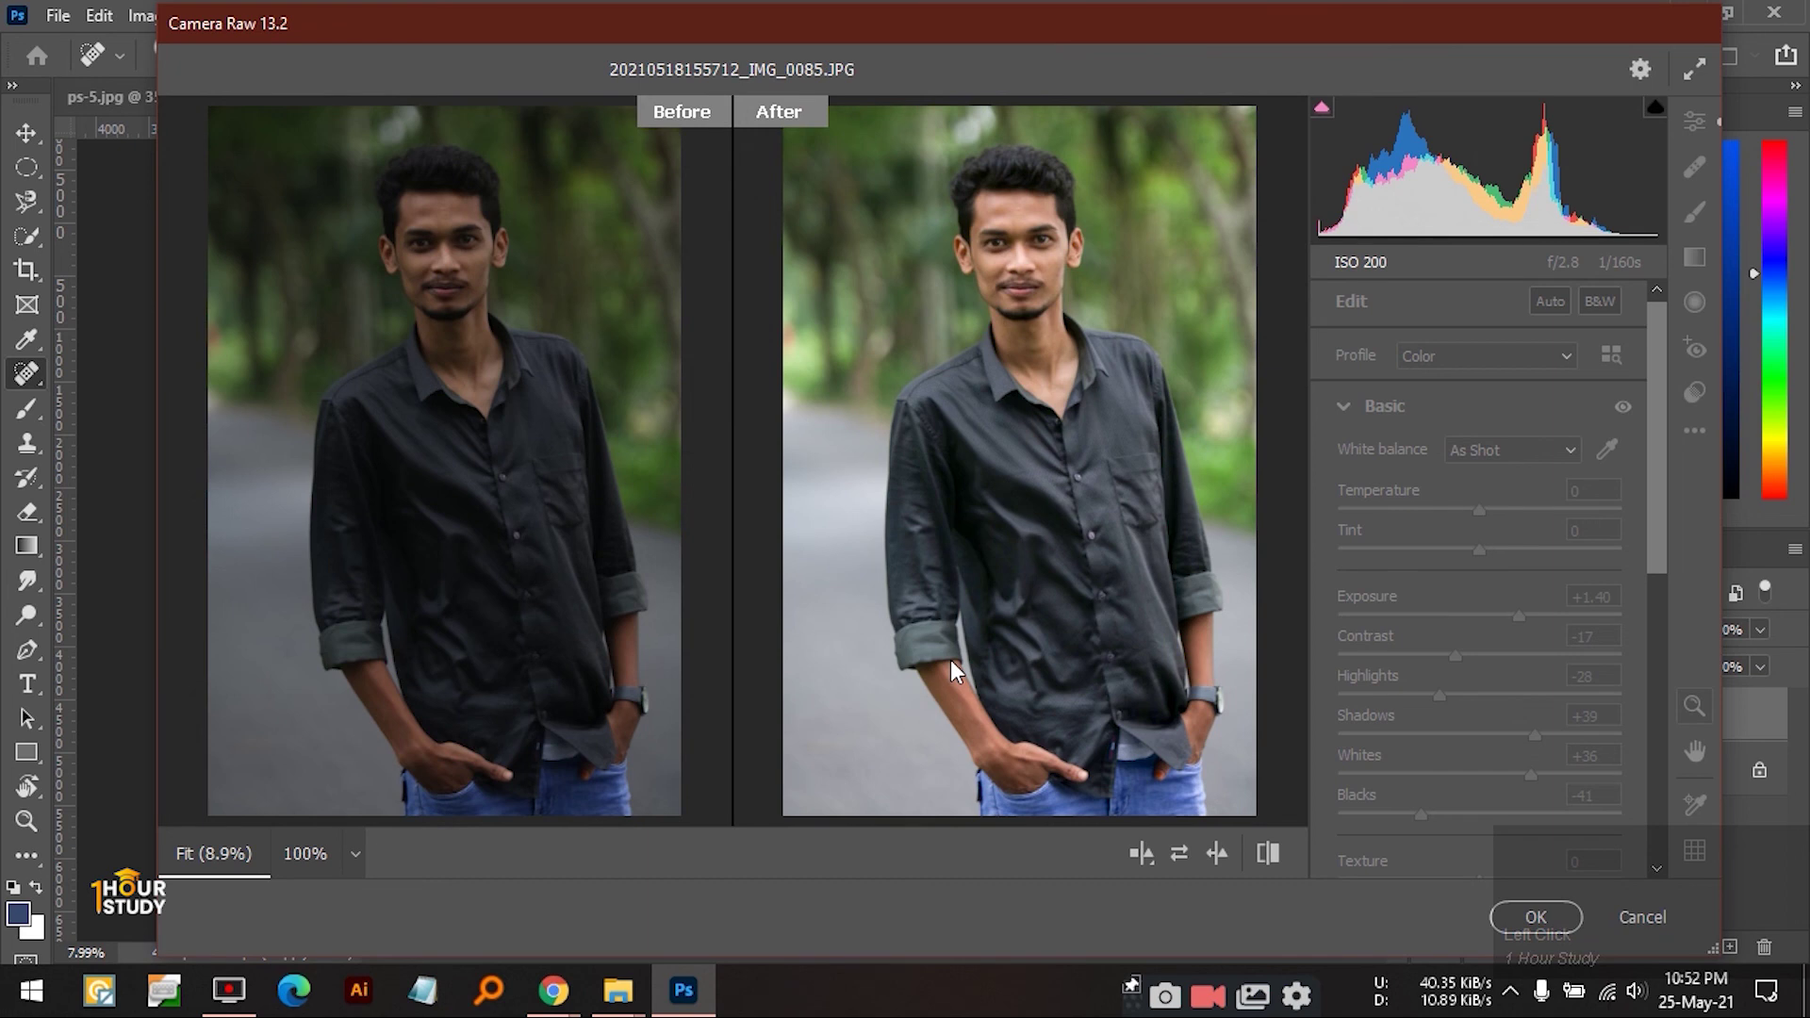
left_click_drag(1516, 622, 1525, 625)
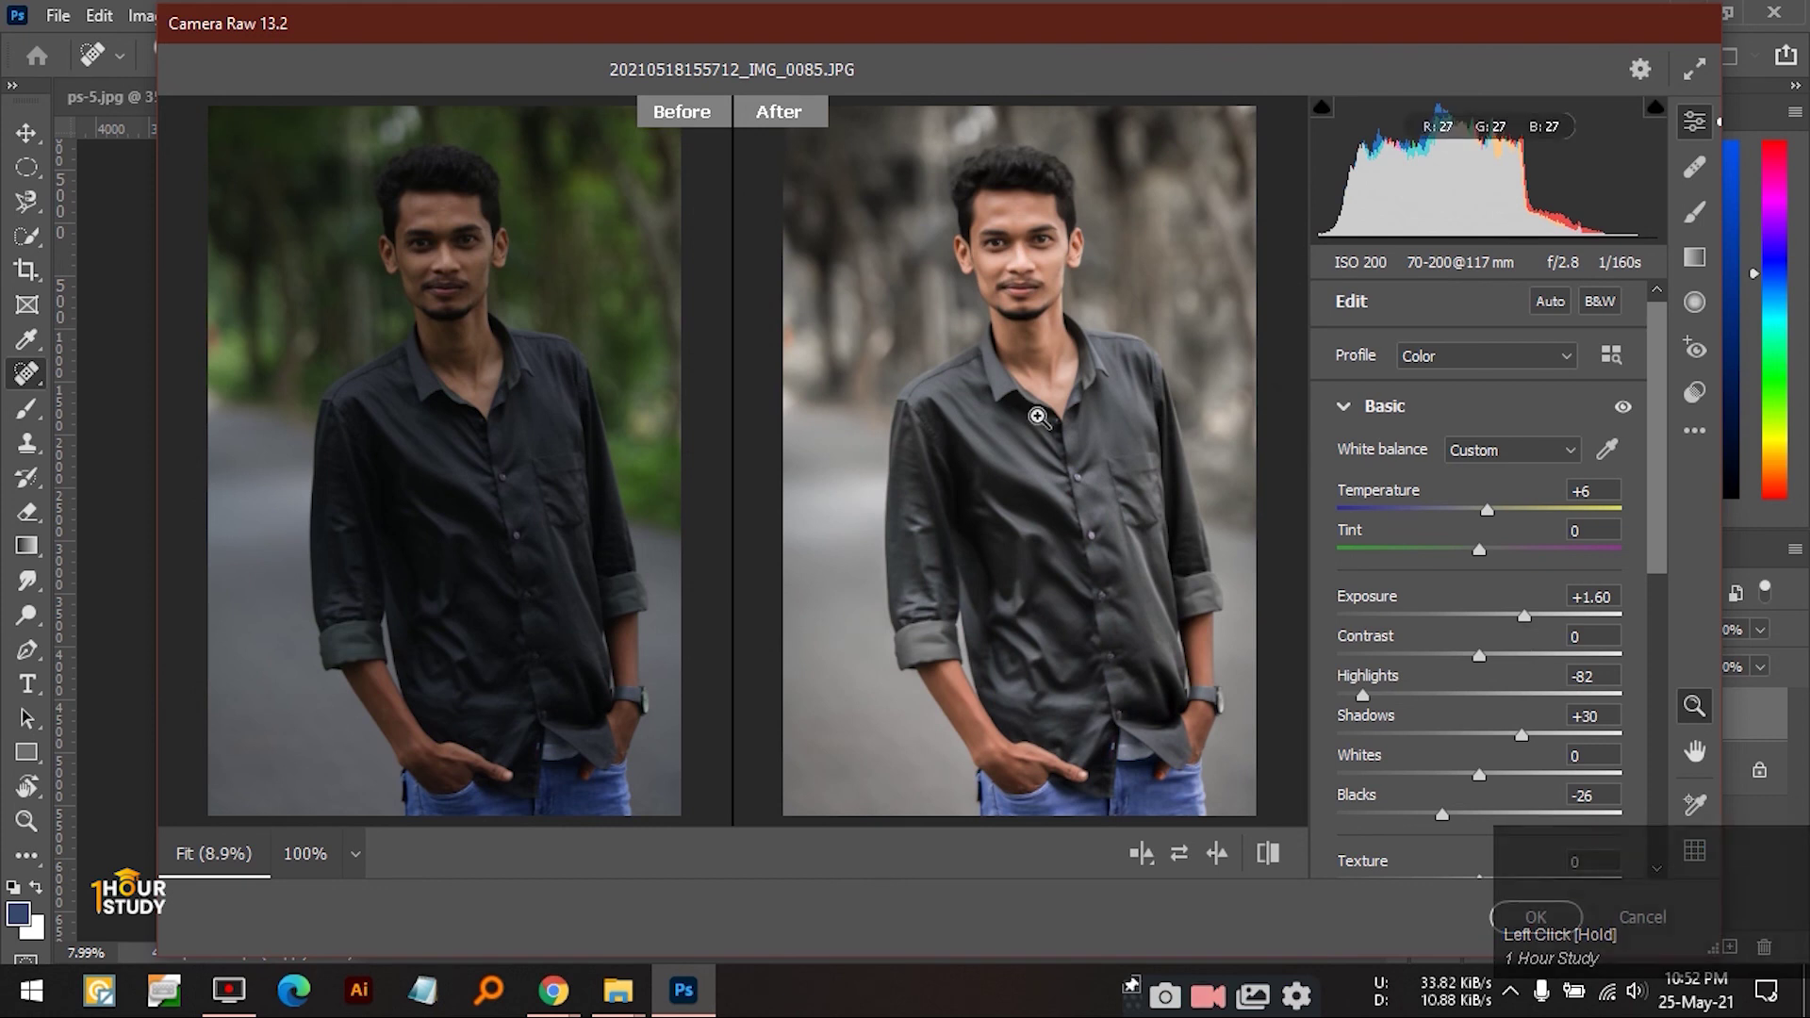
- Examine the loaded preset's Basic adjustment values and compare the portrait before and after, without changing any settings
left_click_drag(1652, 601, 1661, 644)
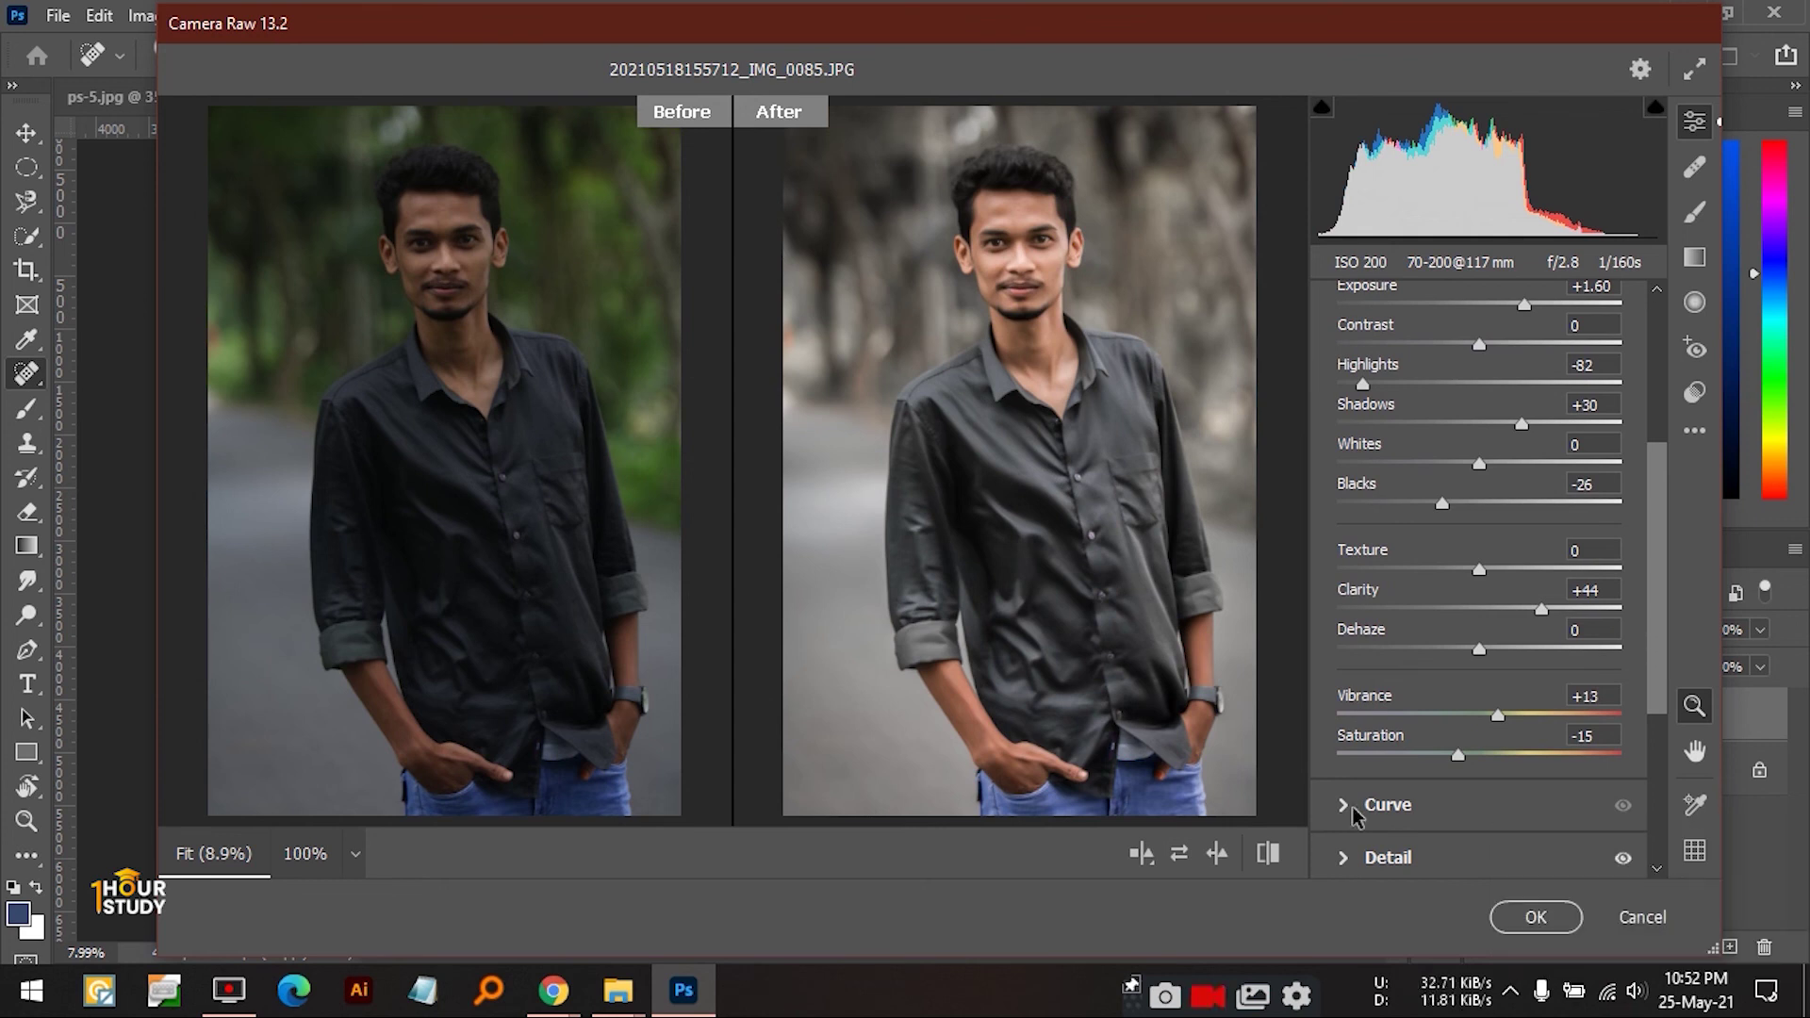
left_click(1655, 415)
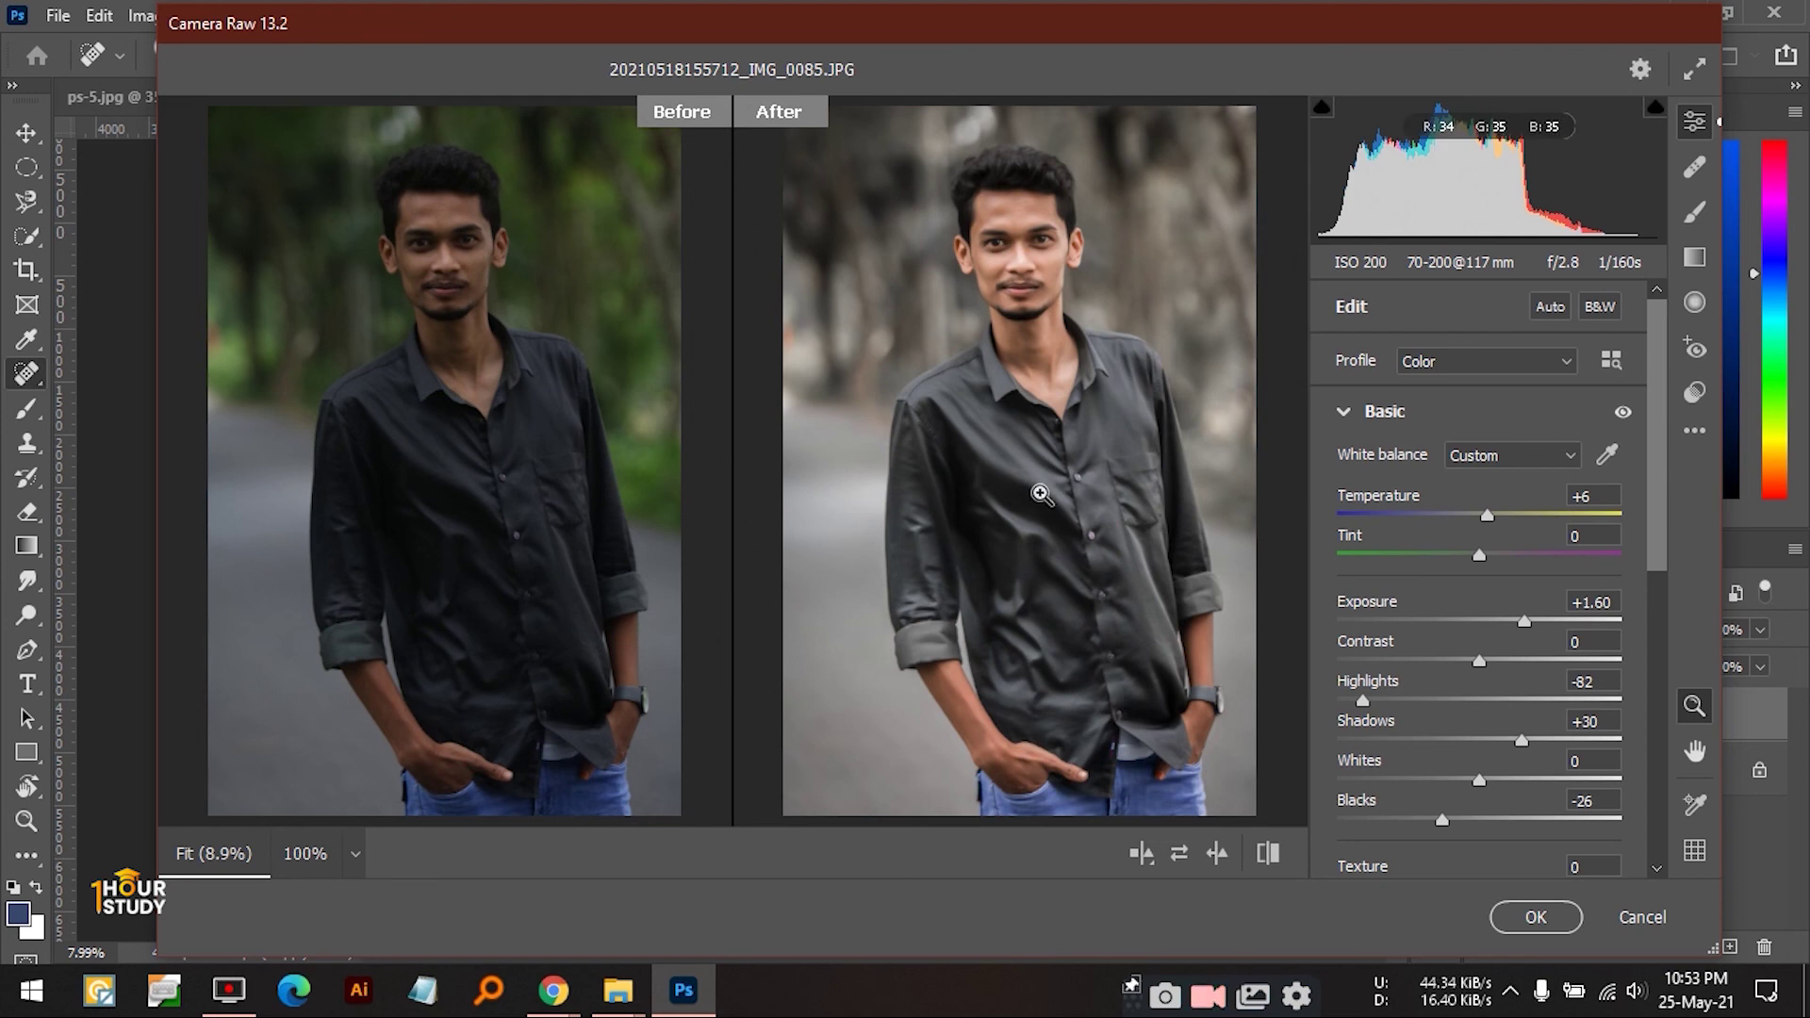
left_click_drag(1659, 547, 1659, 500)
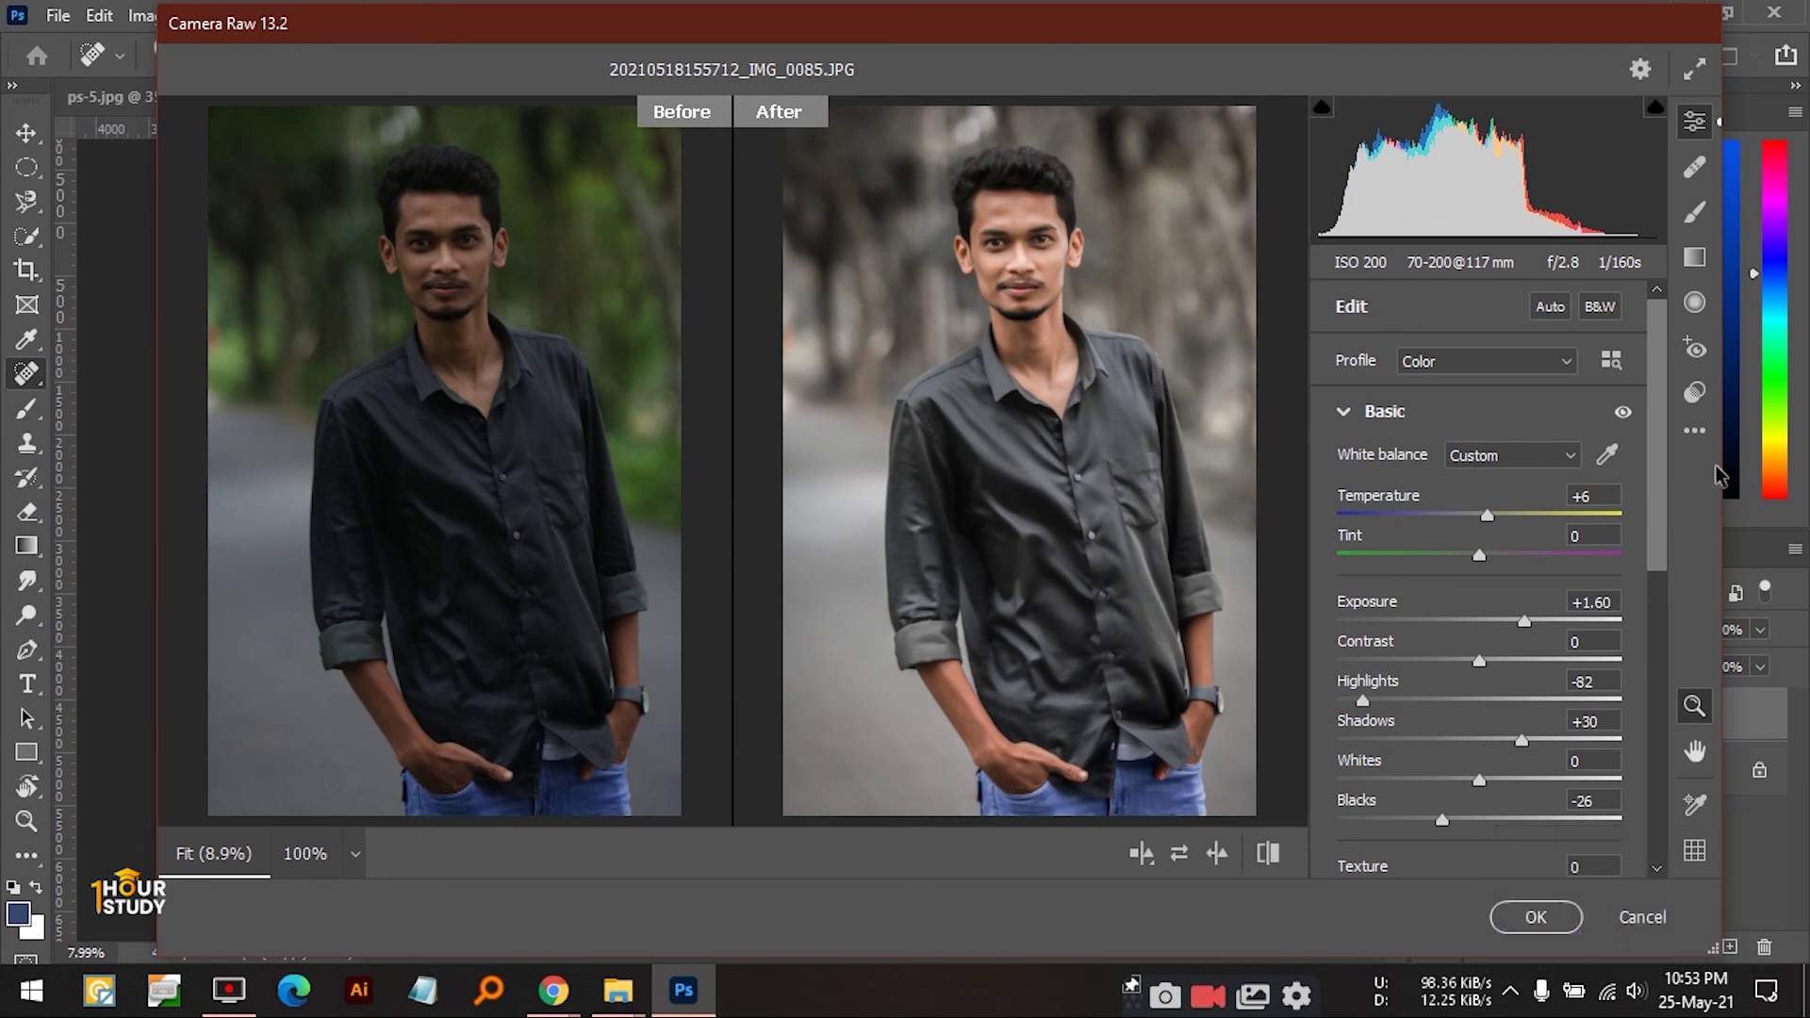
left_click(1702, 429)
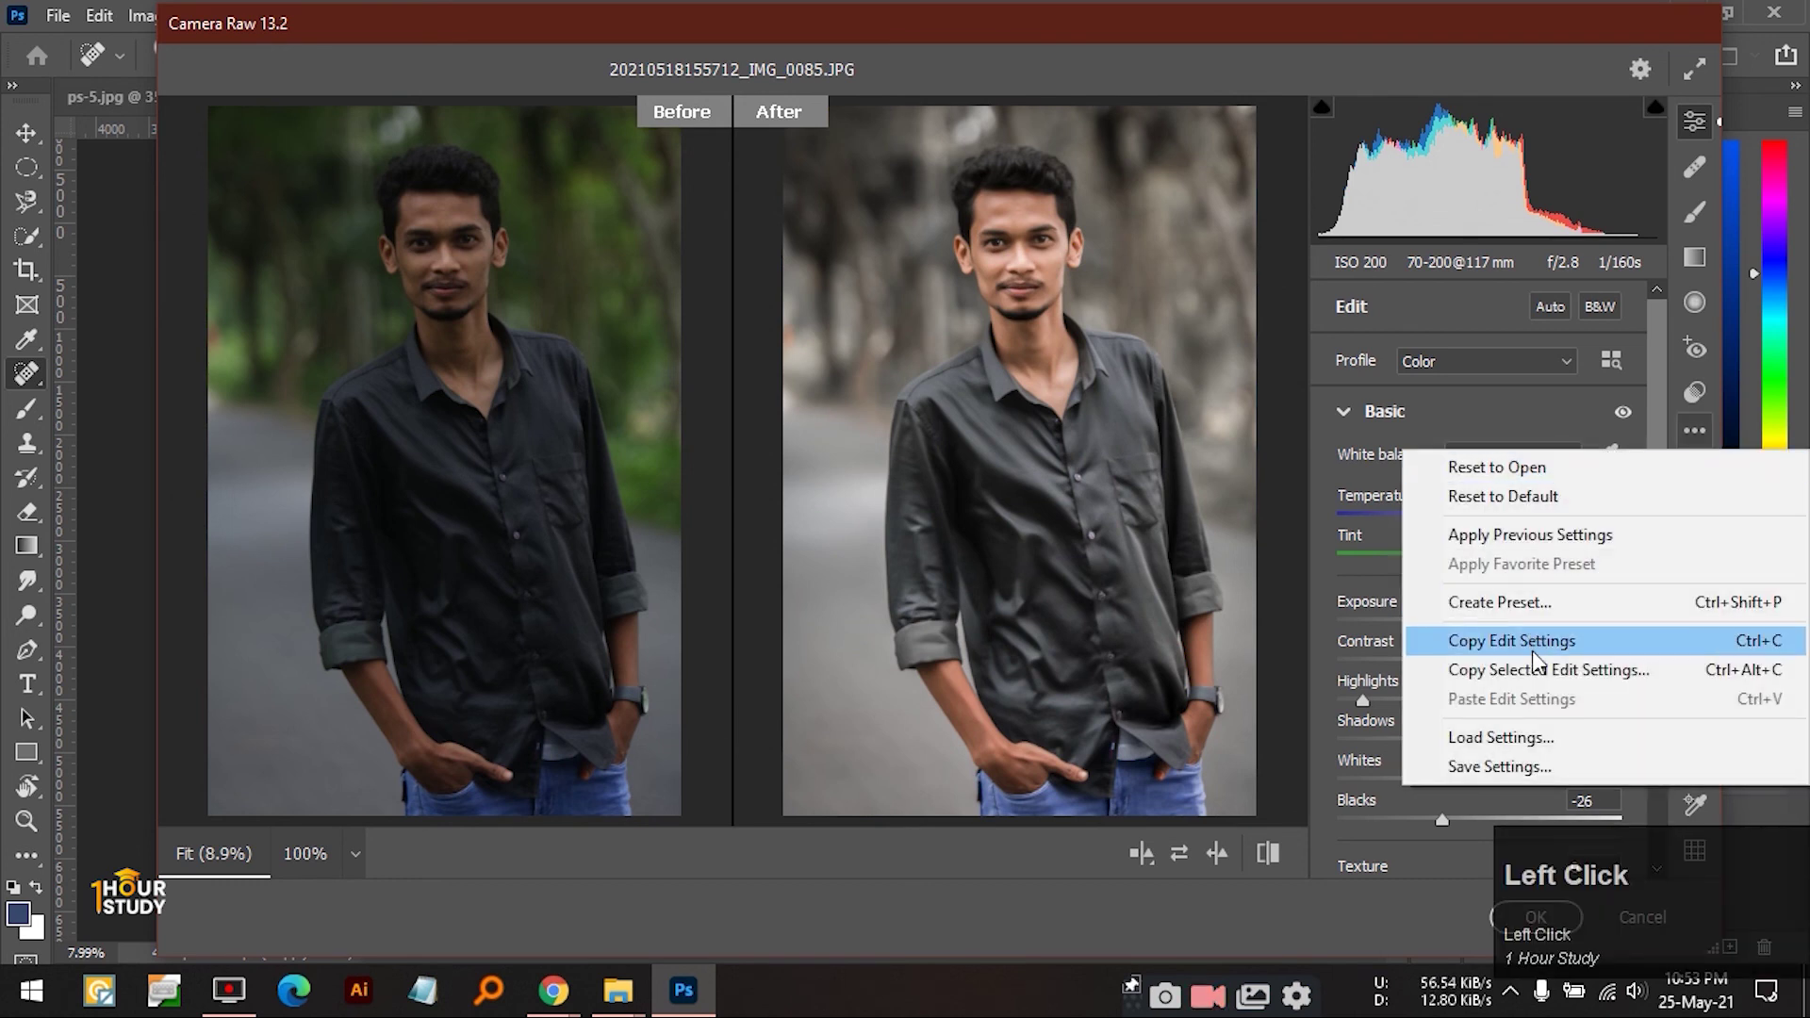
left_click(1467, 66)
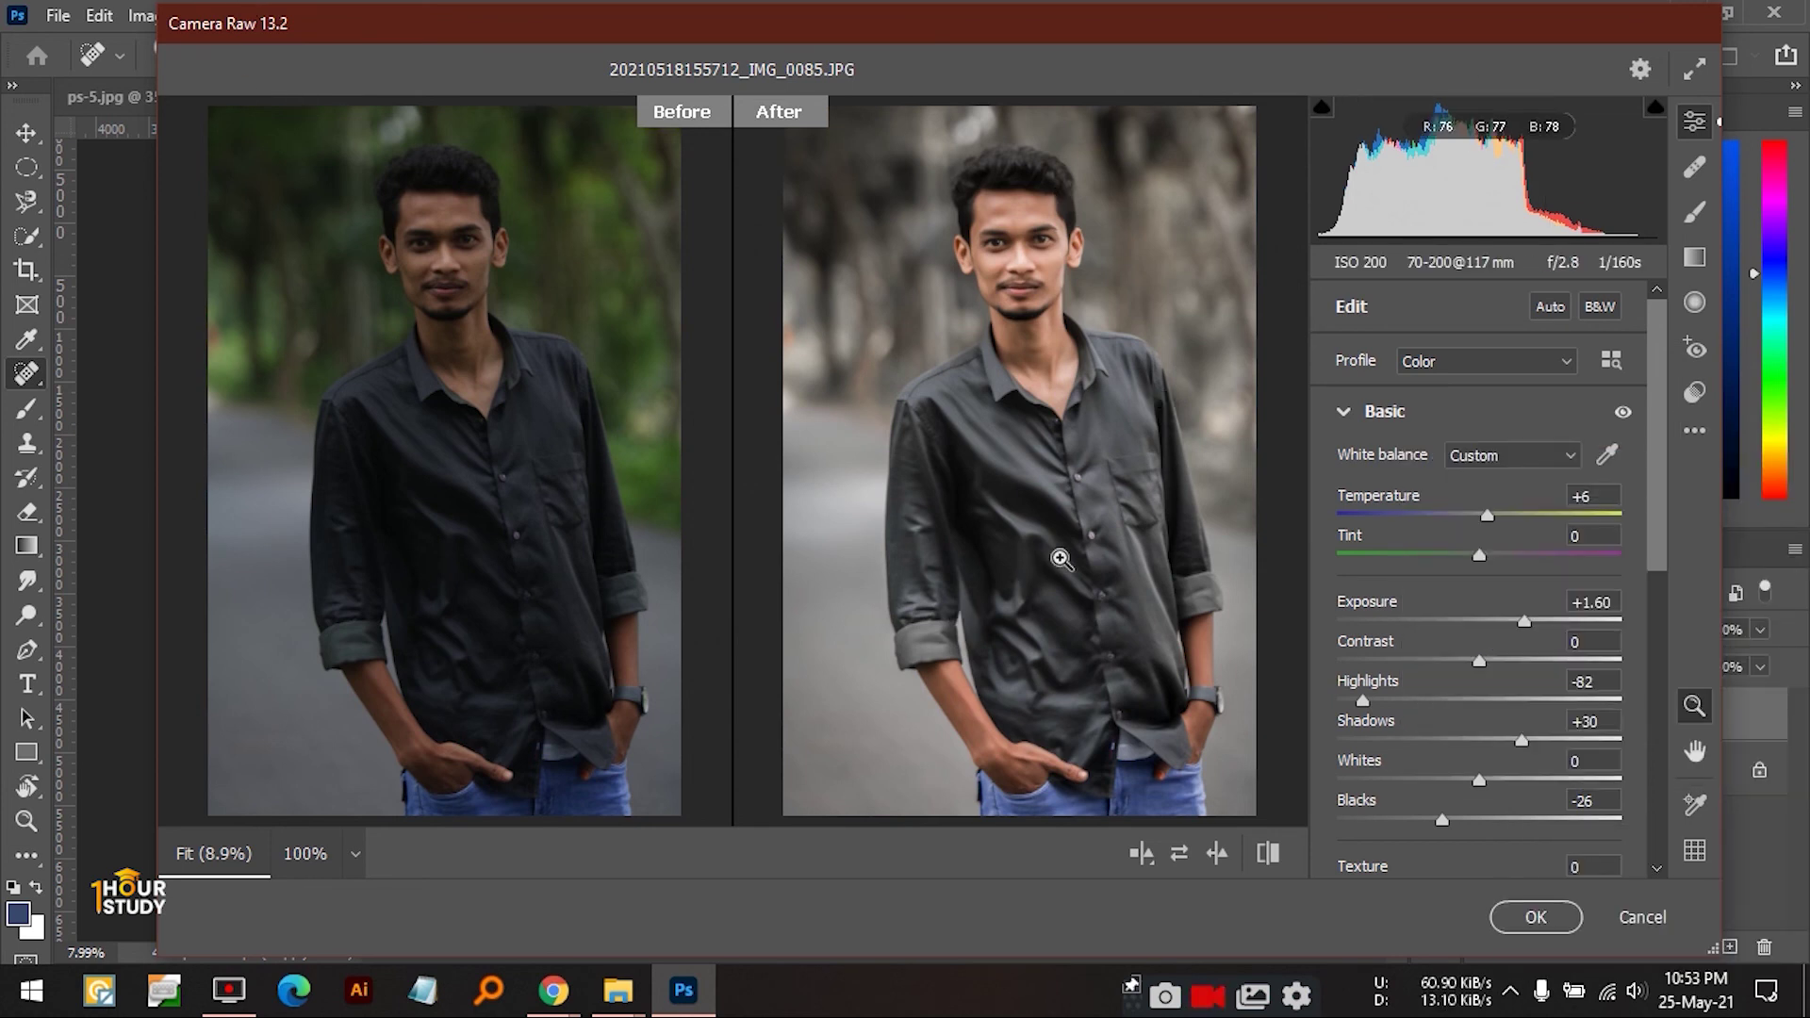
left_click_drag(1655, 528, 1659, 644)
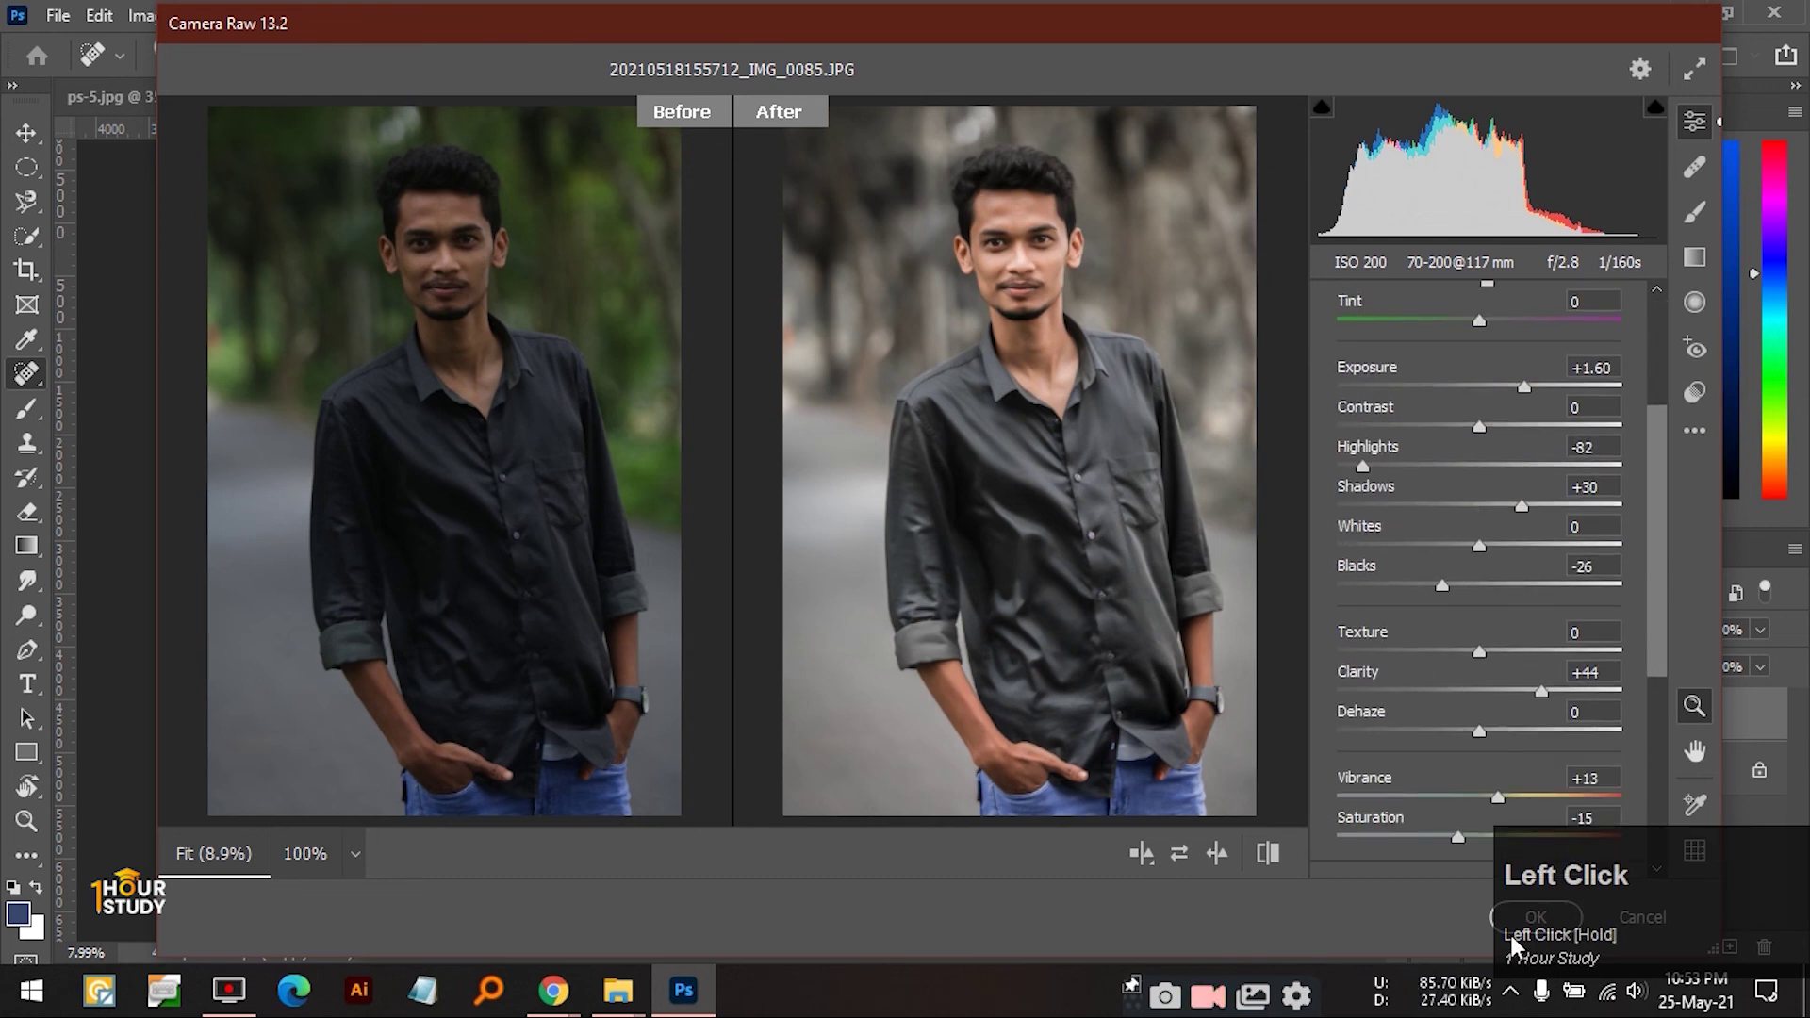
- Apply the Camera Raw adjustments to Layer 1 and toggle the layer's visibility to compare the portrait with the original
left_click(1518, 923)
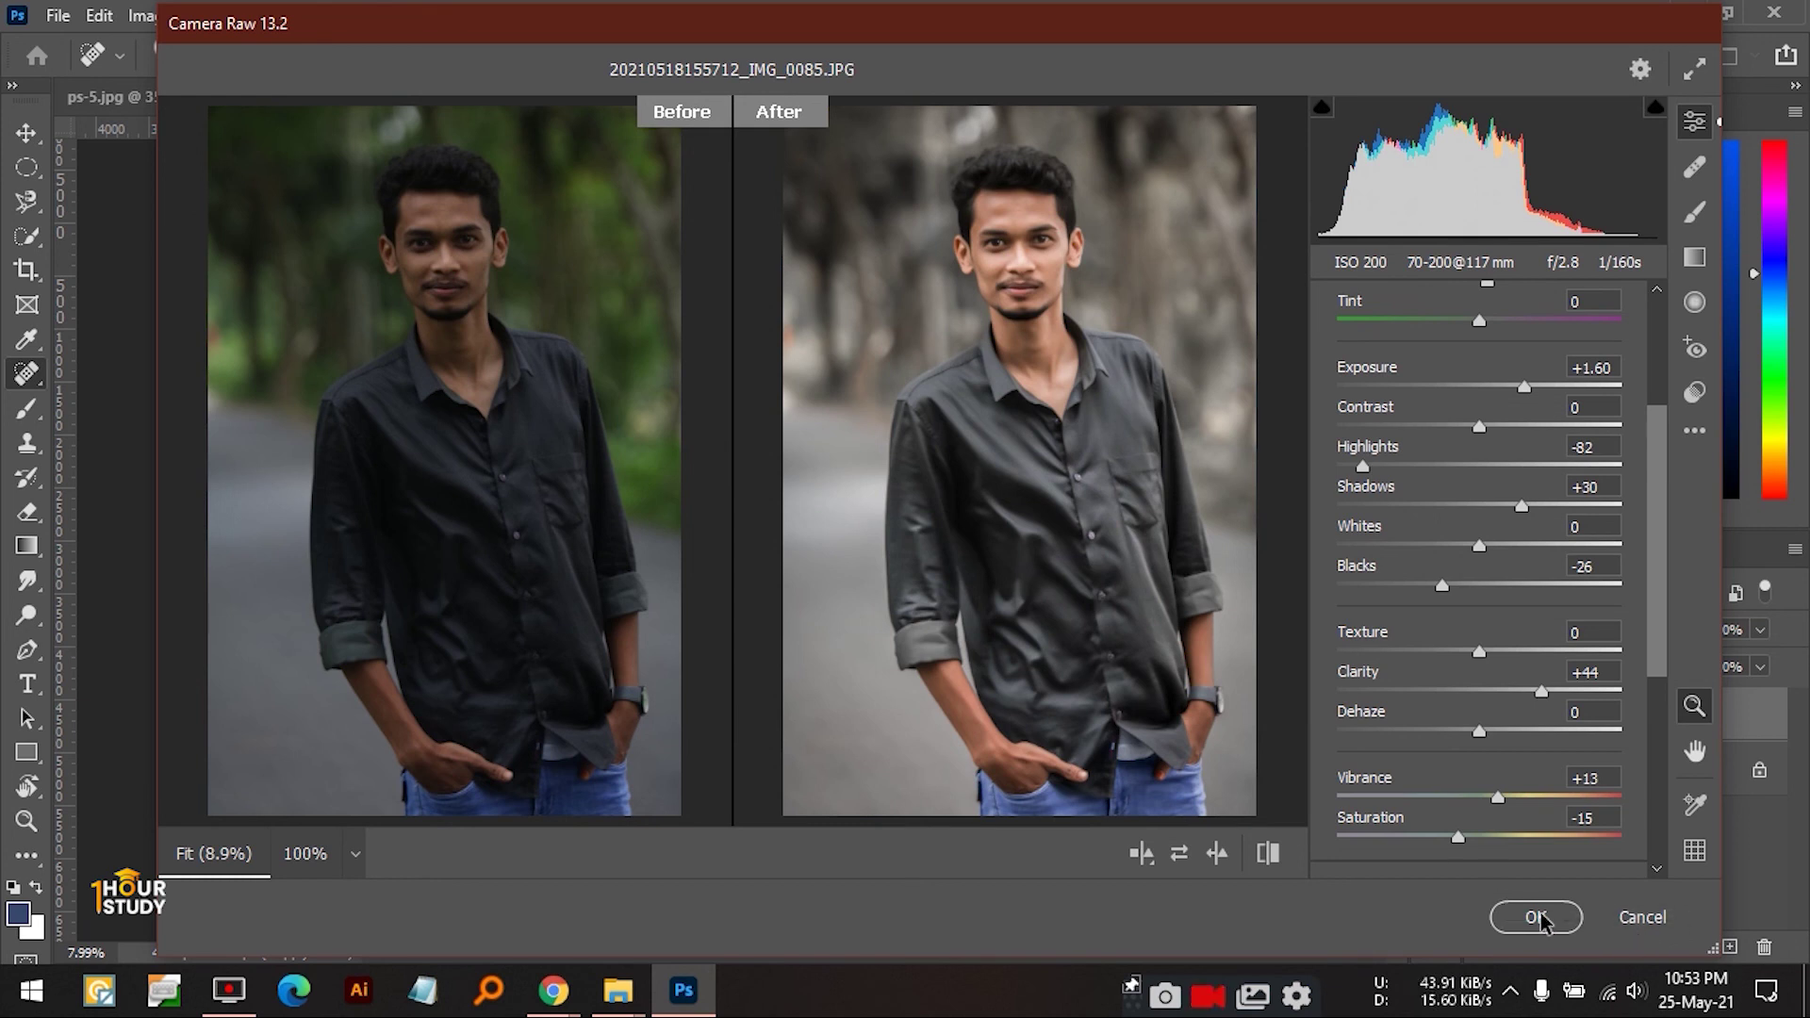
left_click(1536, 916)
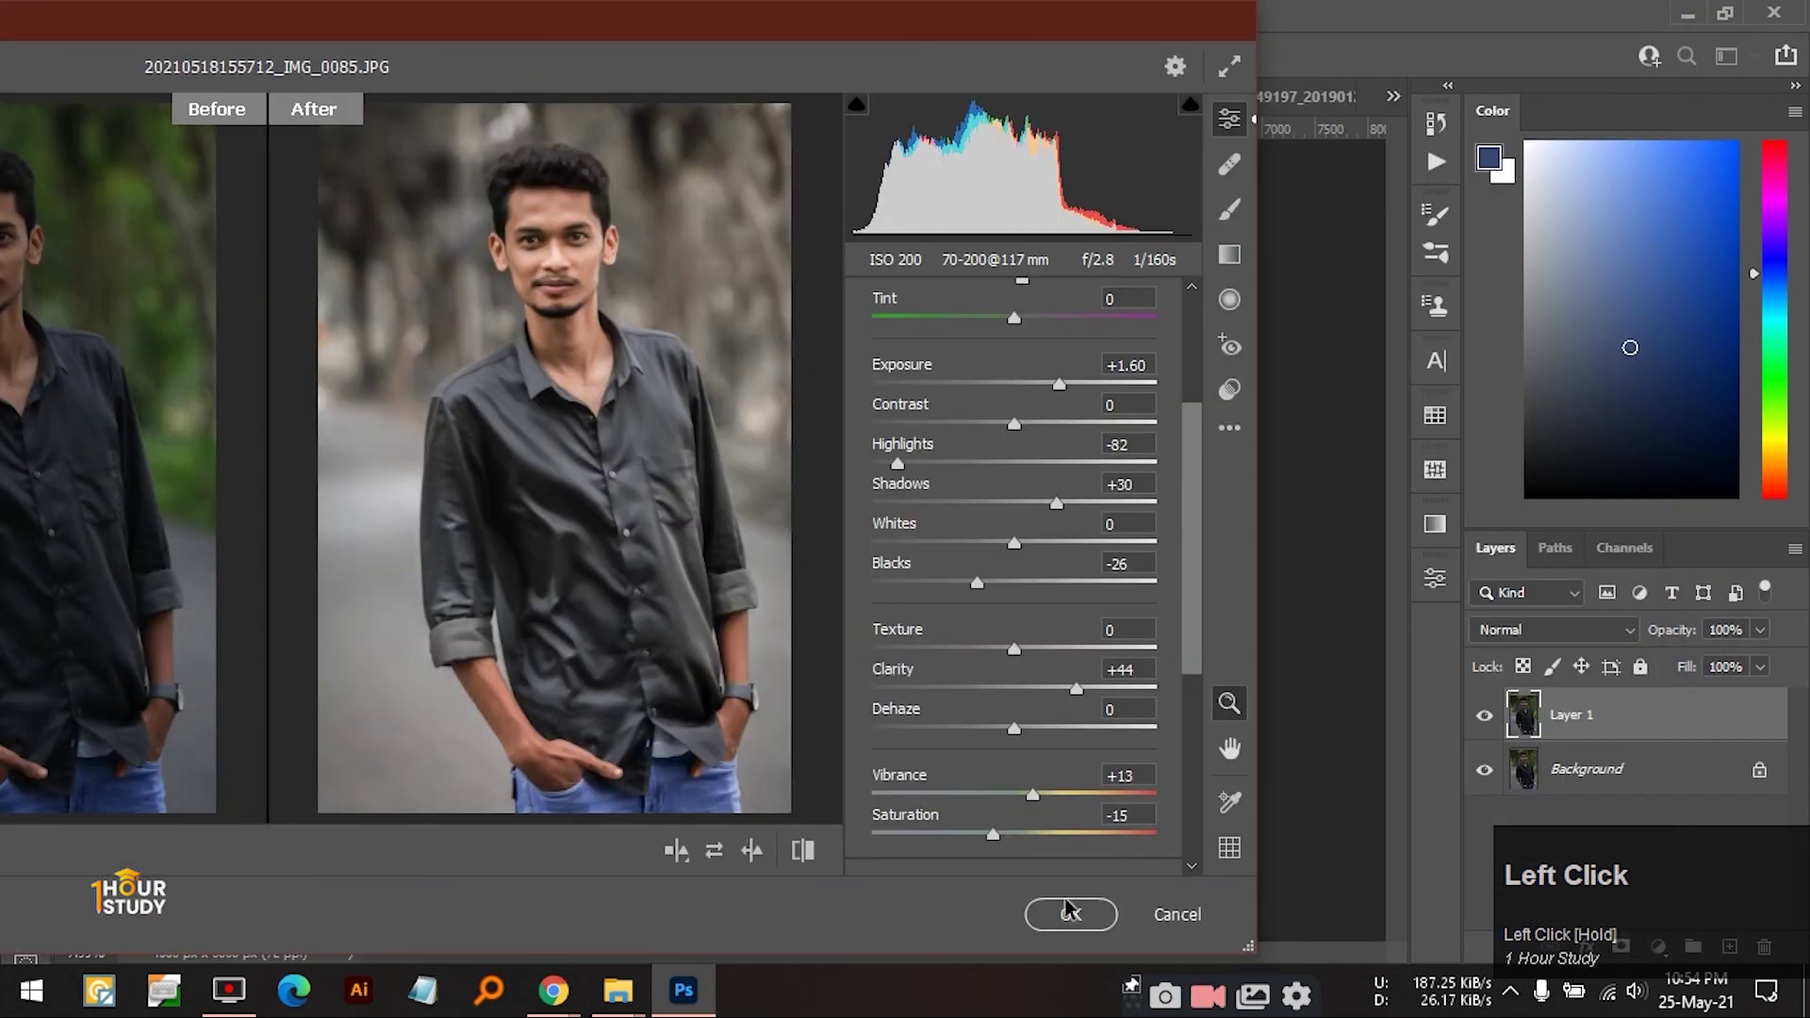
left_click(1070, 912)
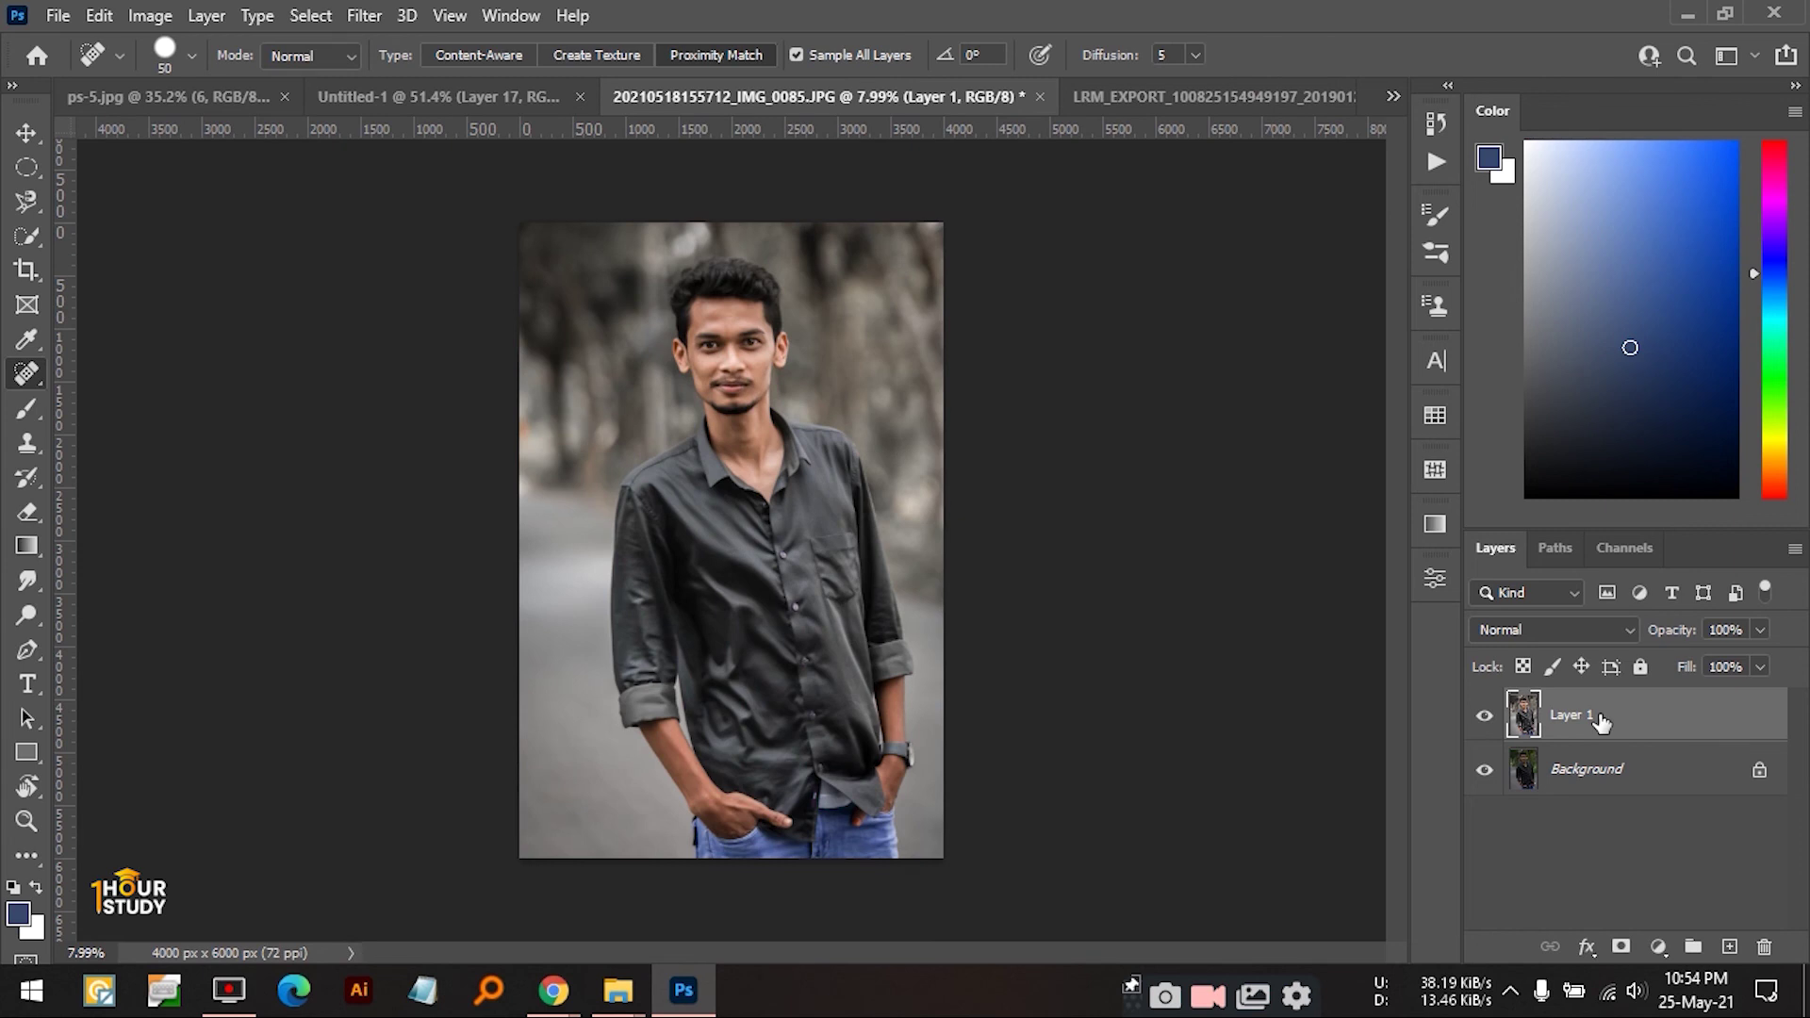
left_click(1484, 715)
left_click(1484, 715)
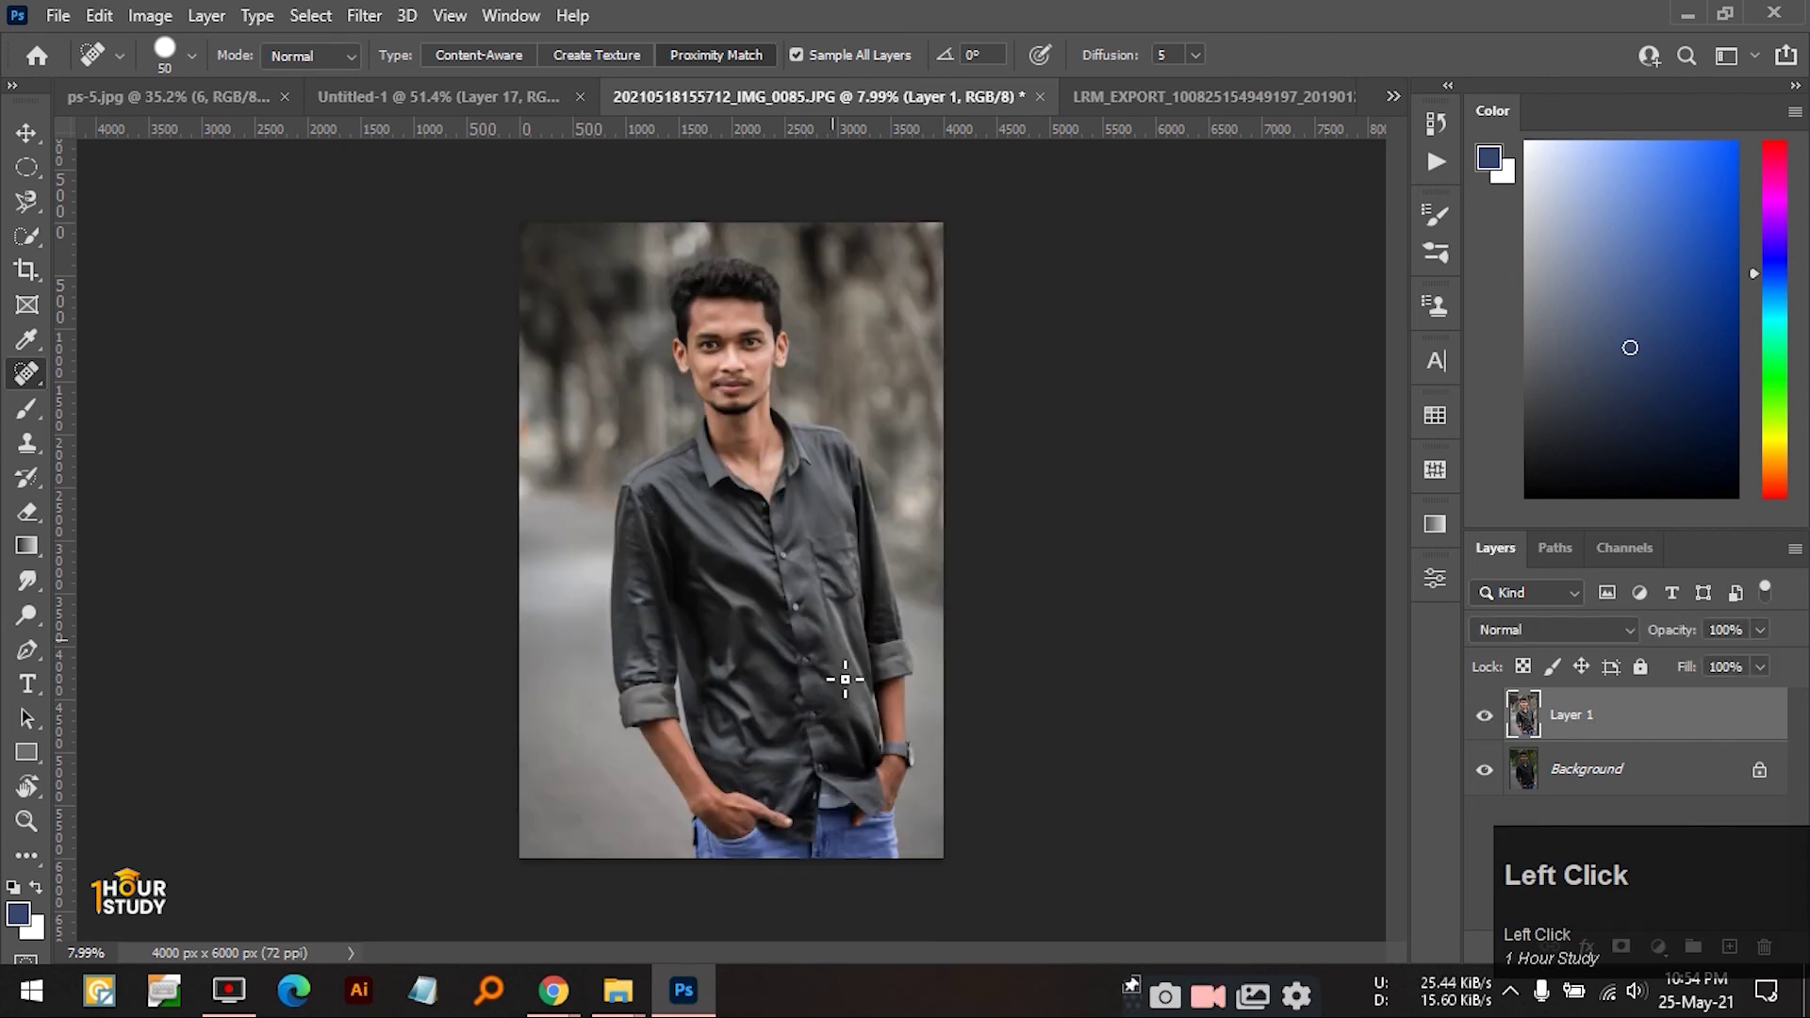
- Activate the Move tool and switch to the ps-5.jpg document with the Color Grading class banner
key("v")
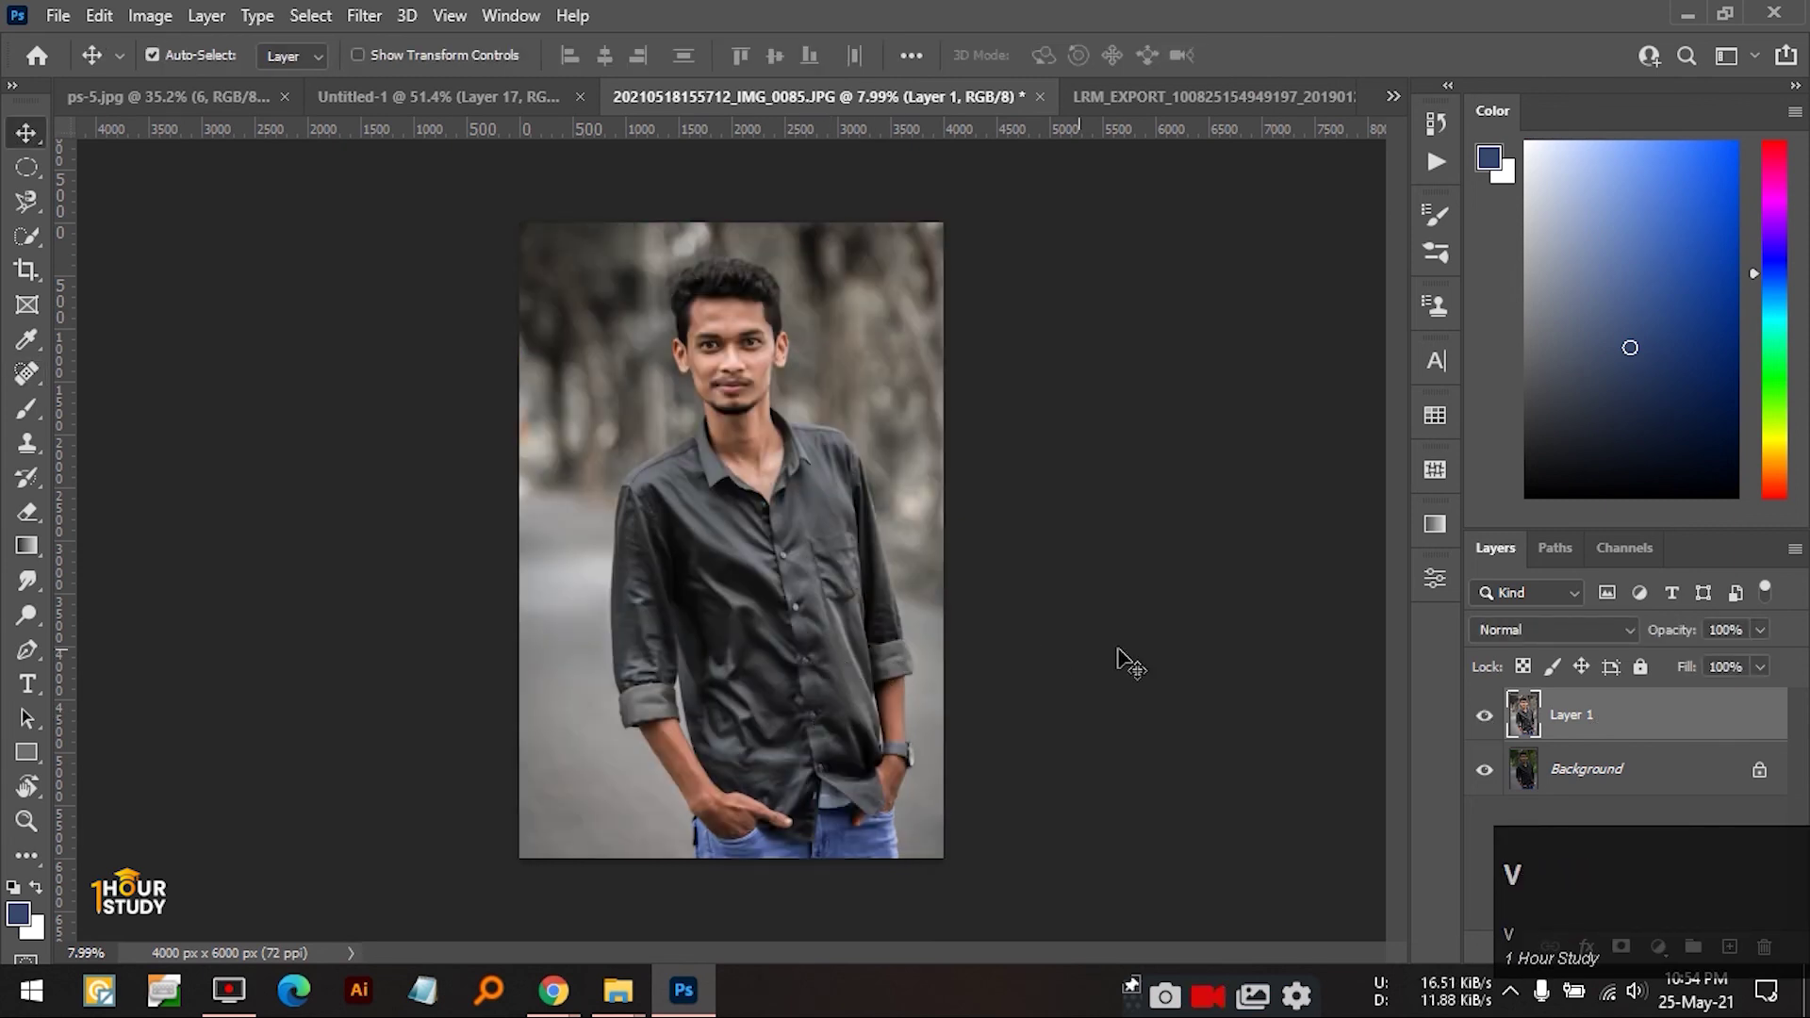
left_click(171, 96)
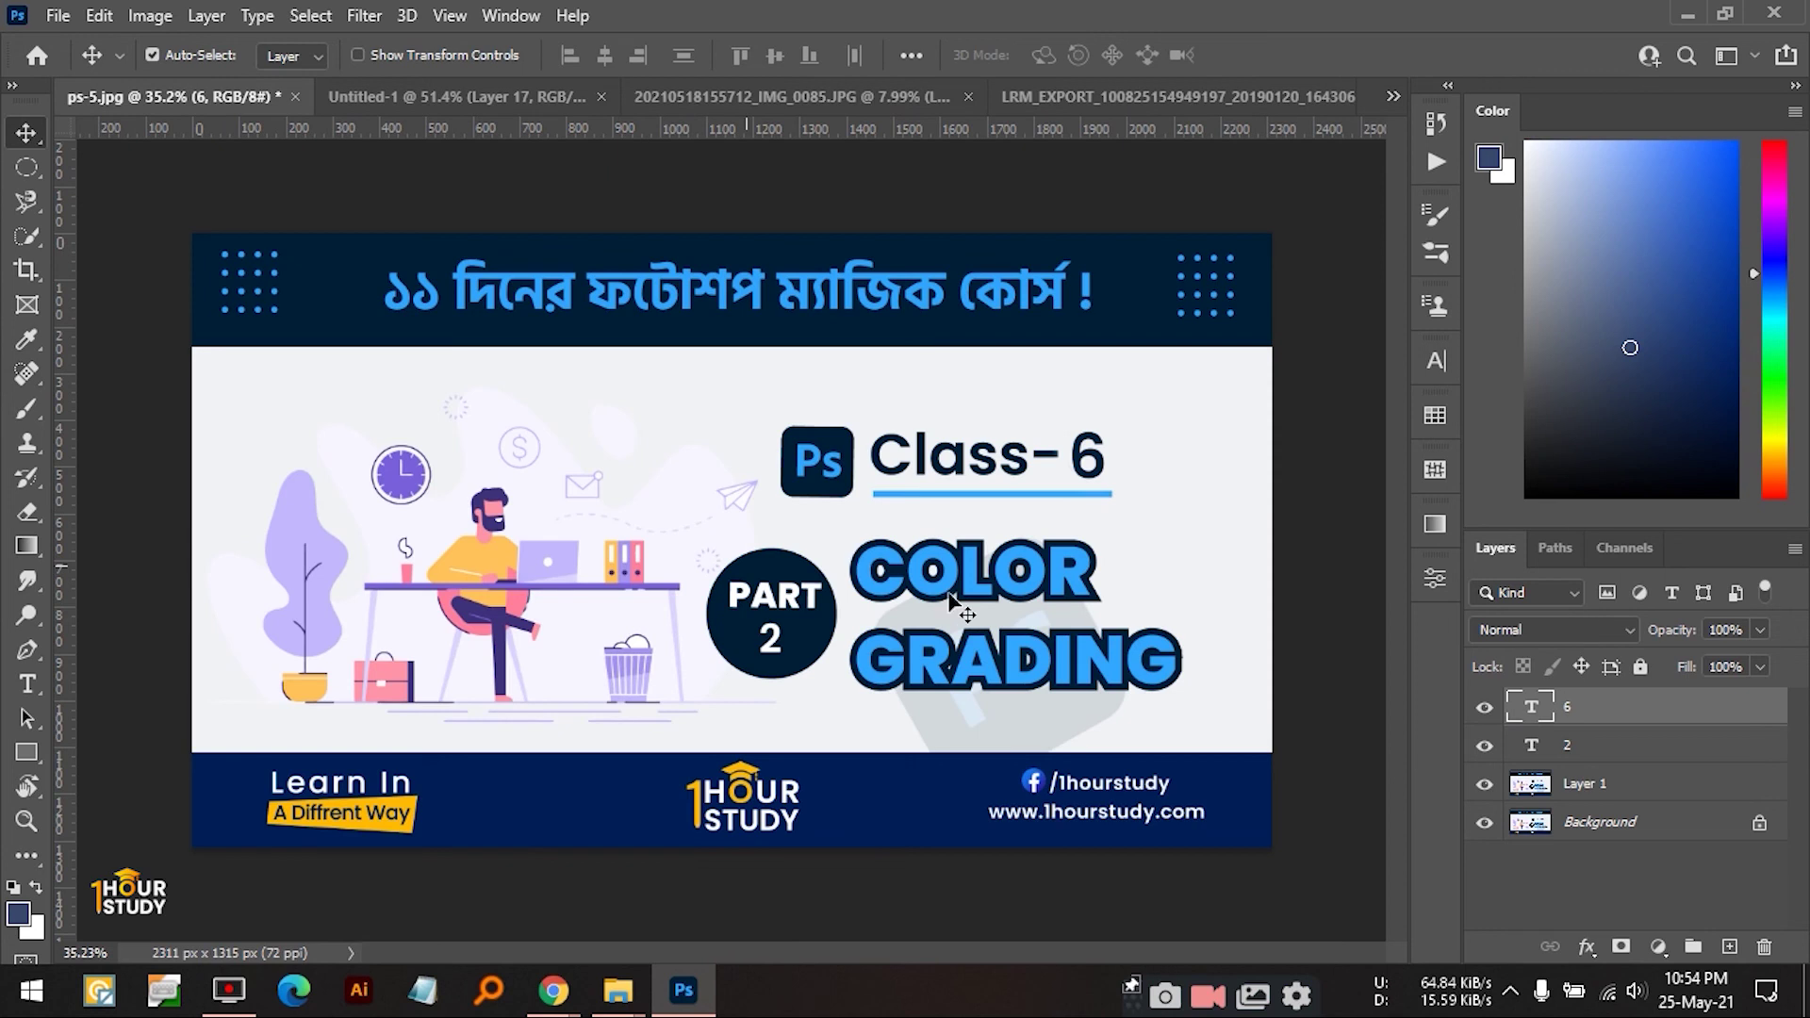